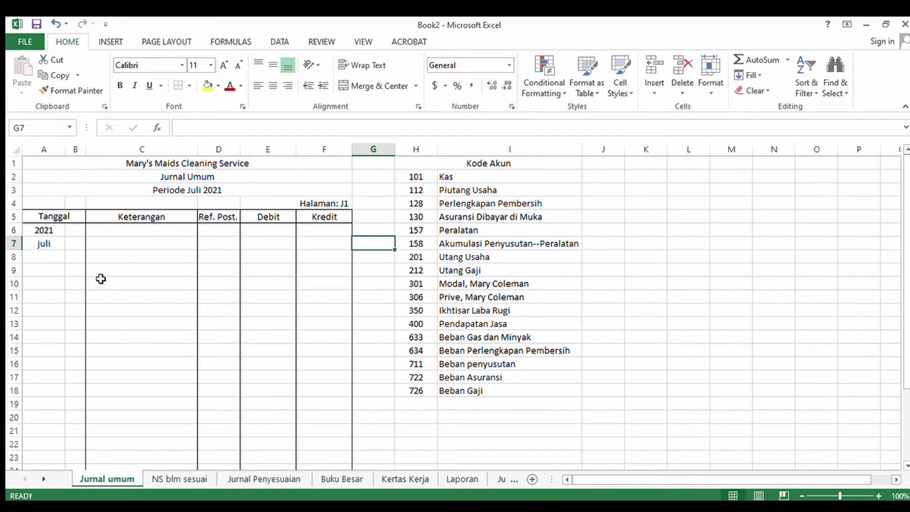
Step: Record the debit line in row 6 of the general journal: day 1, account Kas, reference 101, debit 14,000
{"action": "left_click", "coordinate": [72, 235]}
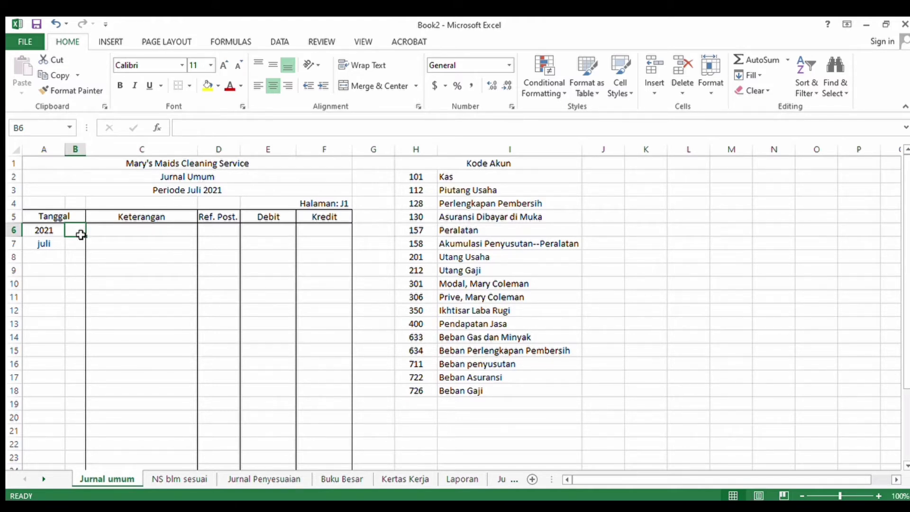
{"action": "type", "text": "1"}
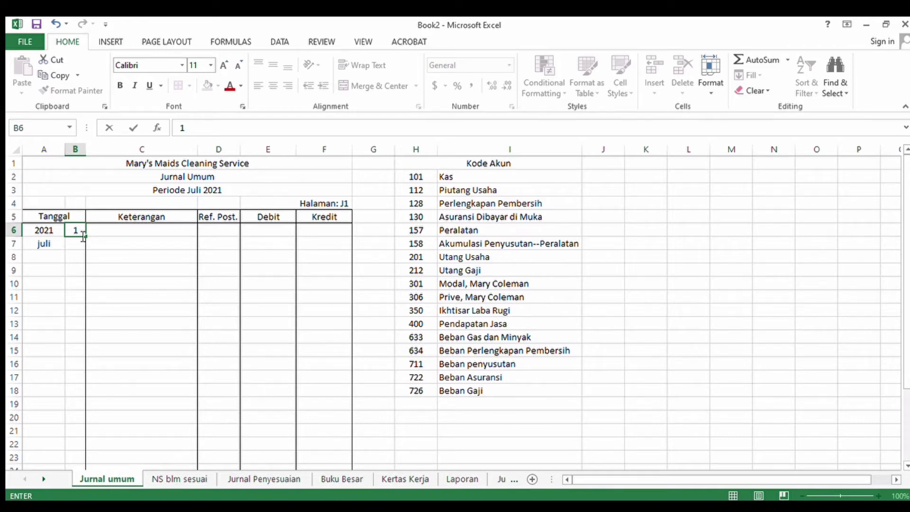
{"action": "left_click", "coordinate": [114, 233]}
{"action": "type", "text": "Kas"}
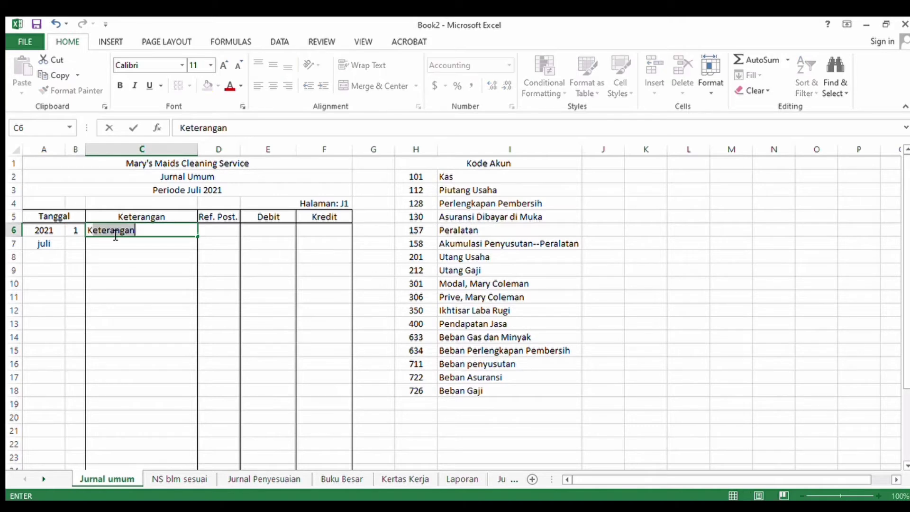
{"action": "left_click", "coordinate": [207, 235]}
{"action": "type", "text": "101"}
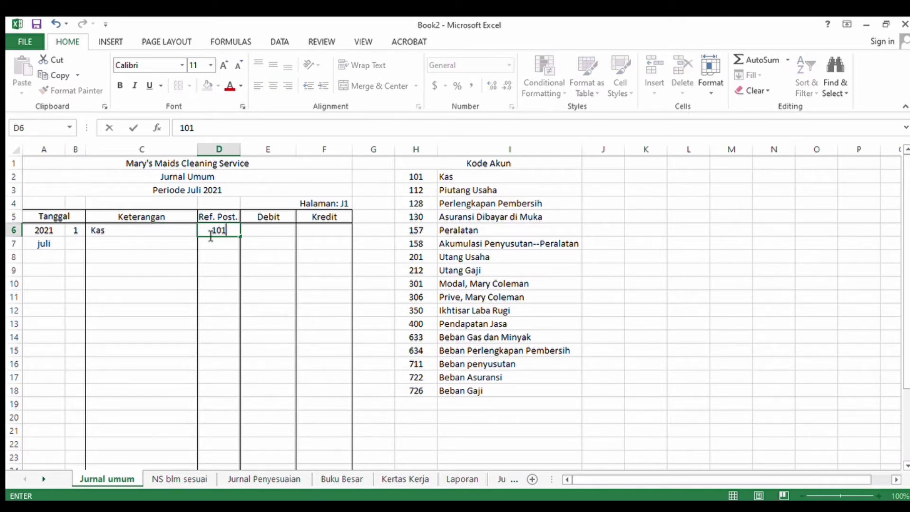
{"action": "left_click", "coordinate": [260, 237]}
{"action": "type", "text": "14,000"}
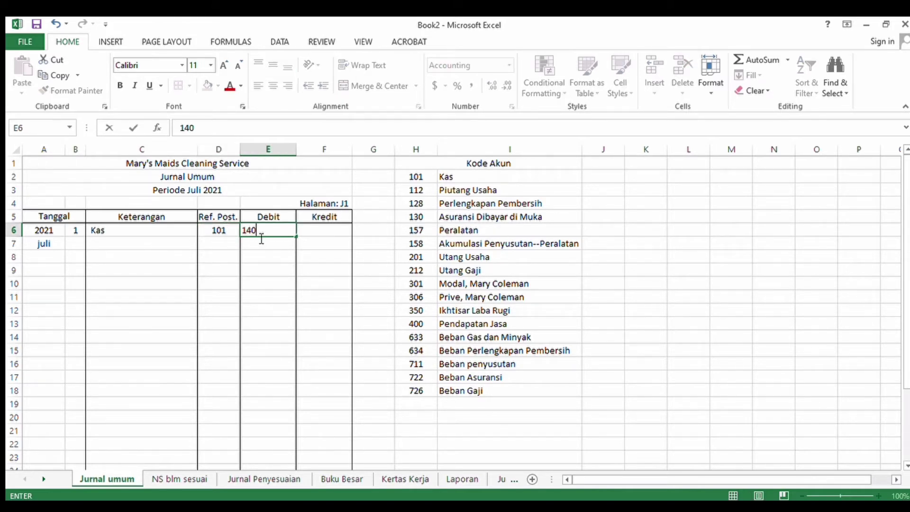
{"action": "key", "text": "Return"}
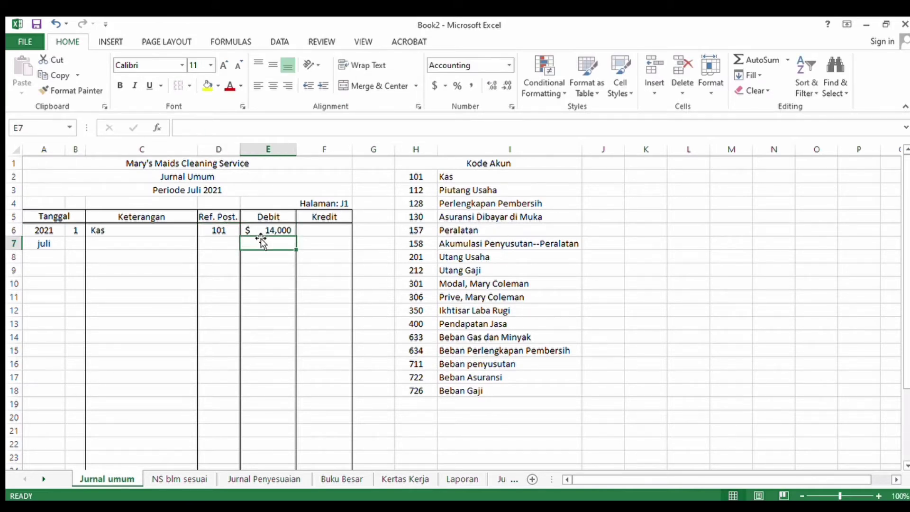
Step: Record the credit line in row 7 for the owner's capital (Modal) account, with reference 301 and credit 14,000
{"action": "left_click", "coordinate": [151, 242]}
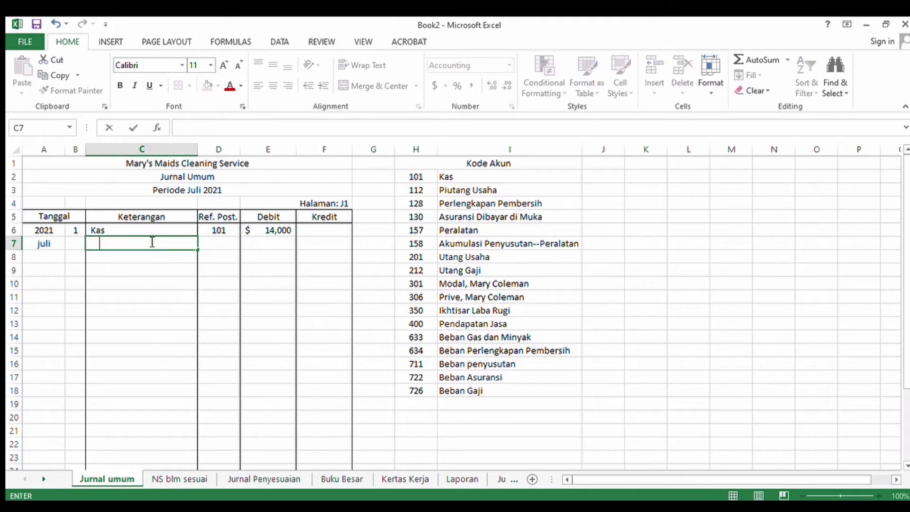
{"action": "type", "text": "Modal, Mary"}
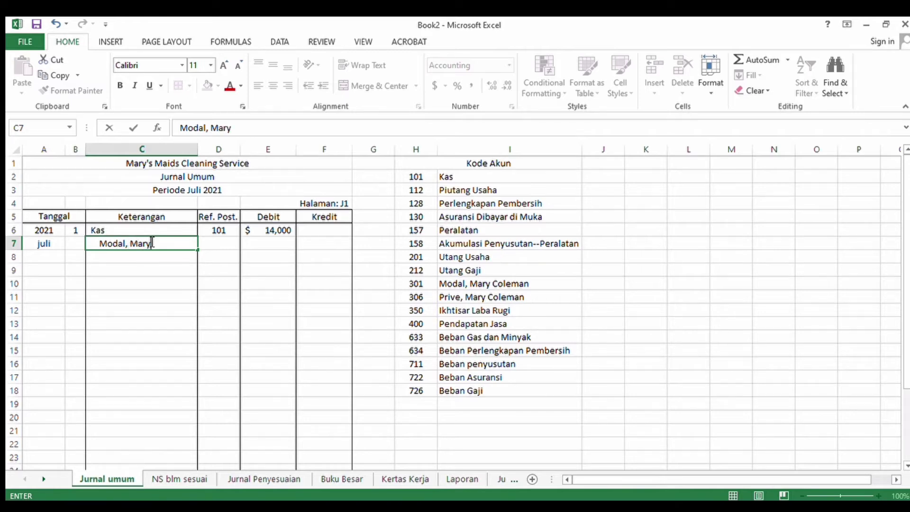
{"action": "type", "text": " Coleman"}
{"action": "left_click", "coordinate": [229, 249]}
{"action": "type", "text": "301"}
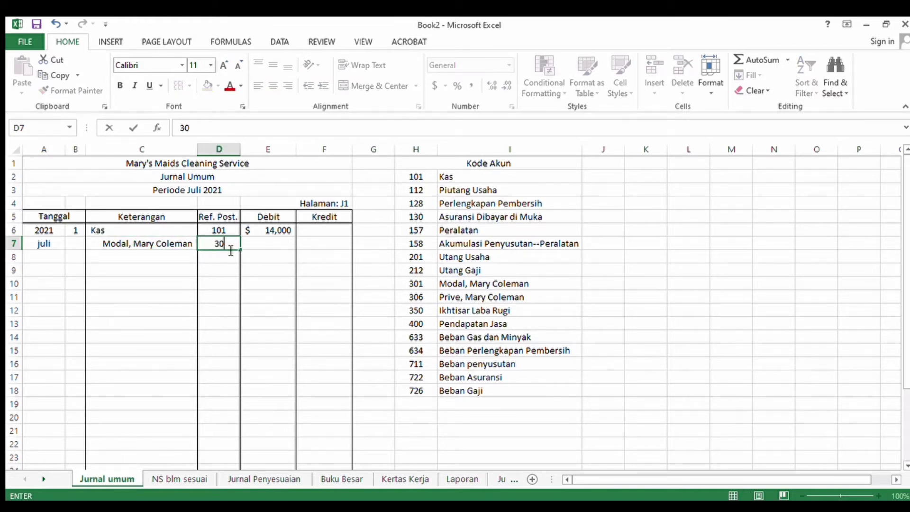
{"action": "left_click", "coordinate": [324, 247]}
{"action": "type", "text": "14000"}
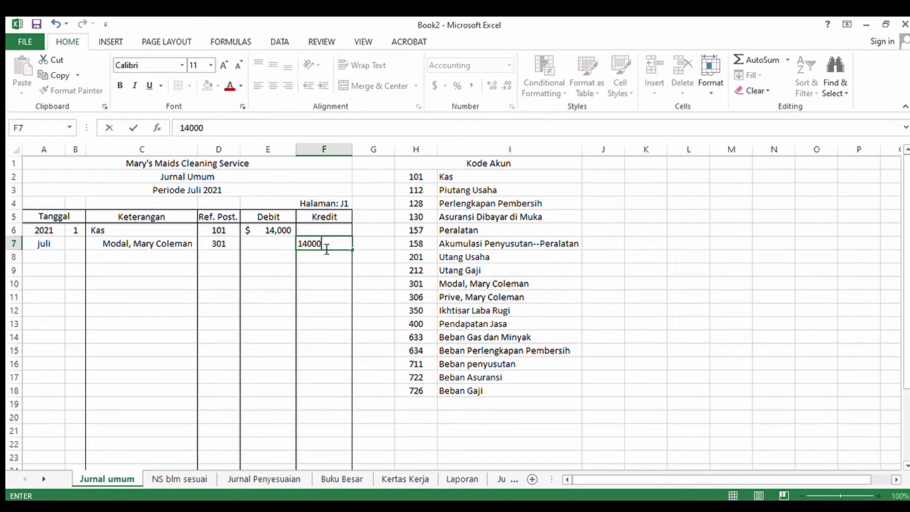
{"action": "key", "text": "Return"}
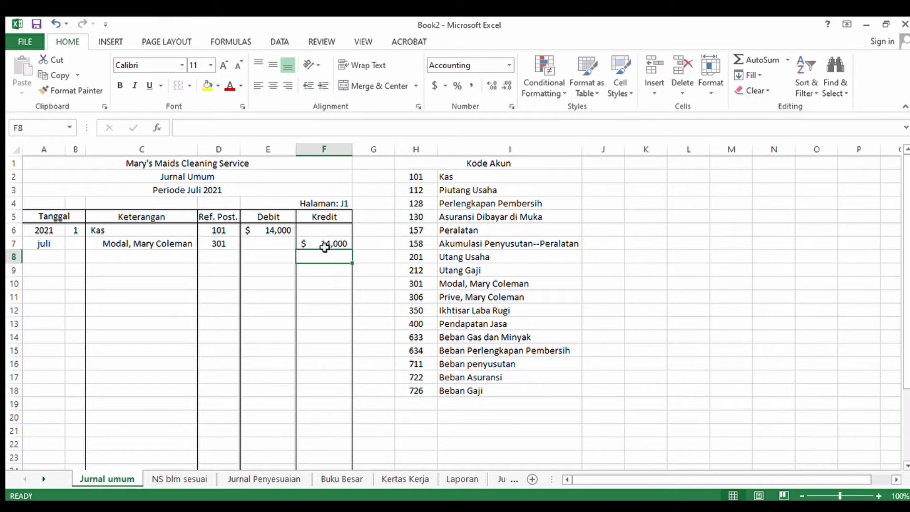
{"action": "left_click", "coordinate": [82, 258]}
{"action": "left_click_drag", "start_coordinate": [82, 259], "coordinate": [223, 443]}
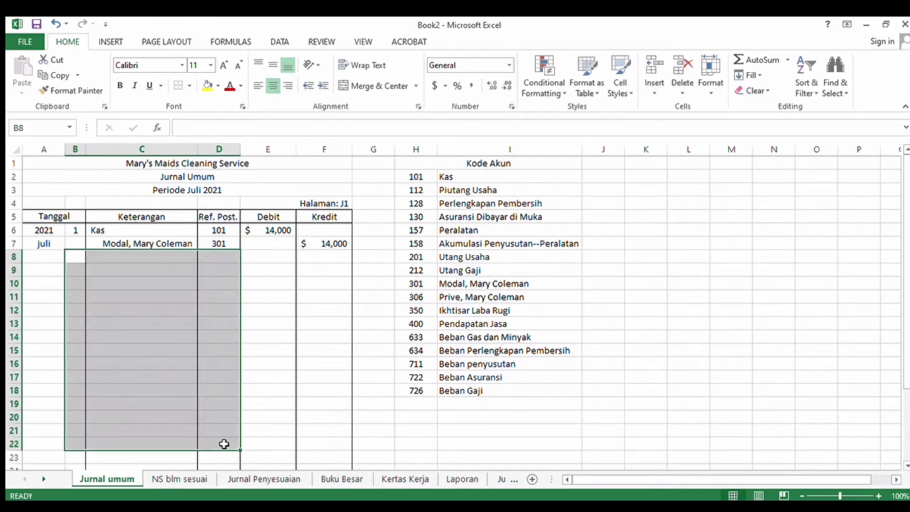
{"action": "left_click", "coordinate": [345, 459]}
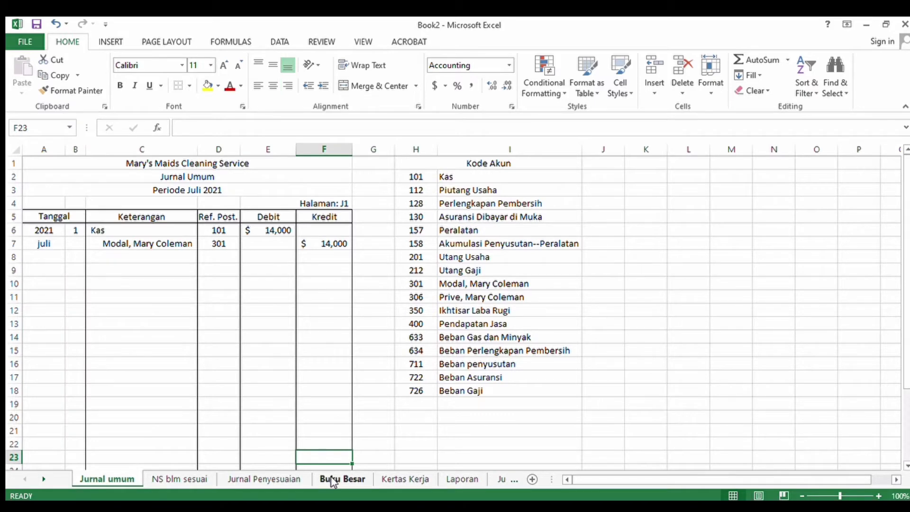
Step: Move the Buku Besar sheet directly after the Jurnal umum sheet
{"action": "left_click", "coordinate": [338, 479]}
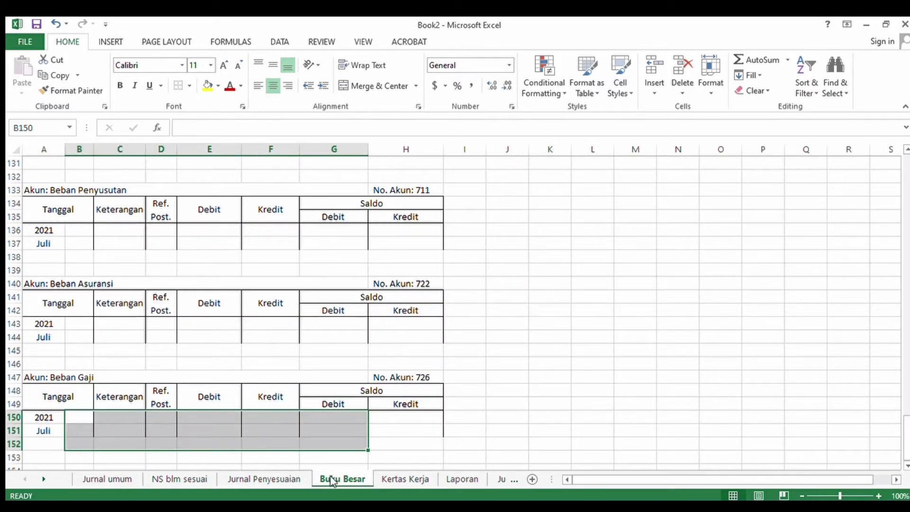
{"action": "mouse_move", "coordinate": [229, 475]}
{"action": "left_mouse_down"}
{"action": "mouse_move", "coordinate": [99, 482]}
{"action": "mouse_move", "coordinate": [153, 483]}
{"action": "mouse_move", "coordinate": [115, 477]}
{"action": "left_mouse_up"}
{"action": "left_click", "coordinate": [164, 482]}
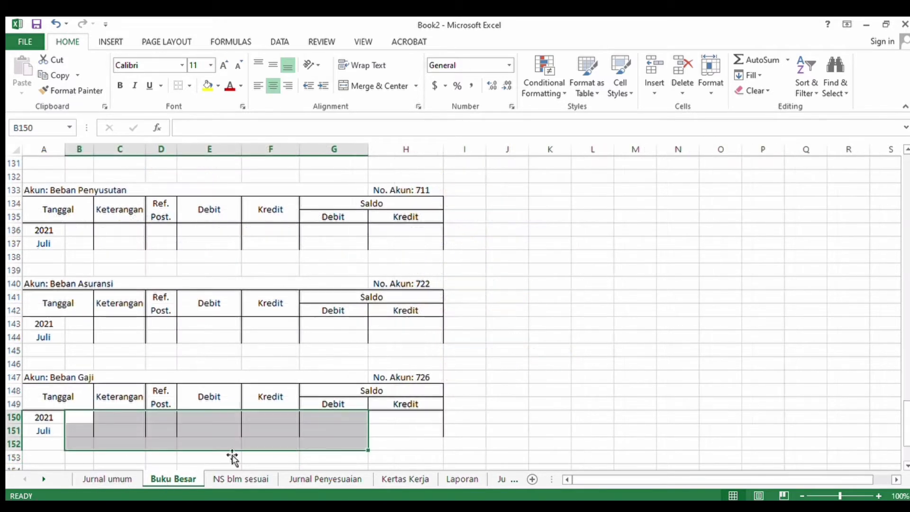
Step: Post the debit to the Kas ledger in row 7: day 1, description Jurnal, reference J1, debit 14,000
{"action": "left_click_drag", "start_coordinate": [813, 360], "coordinate": [889, 402]}
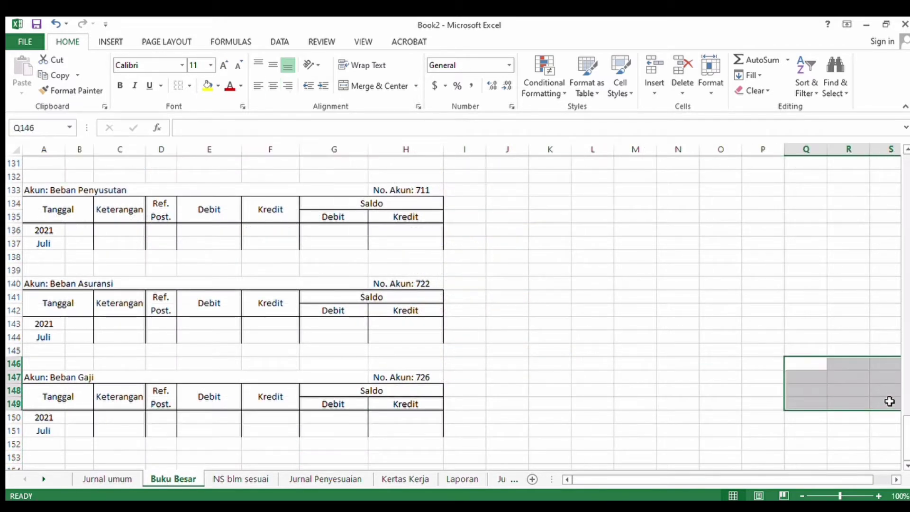
{"action": "left_click_drag", "start_coordinate": [849, 434], "coordinate": [905, 440]}
{"action": "scroll", "coordinate": [882, 214], "scroll_direction": "up", "scroll_amount": 20}
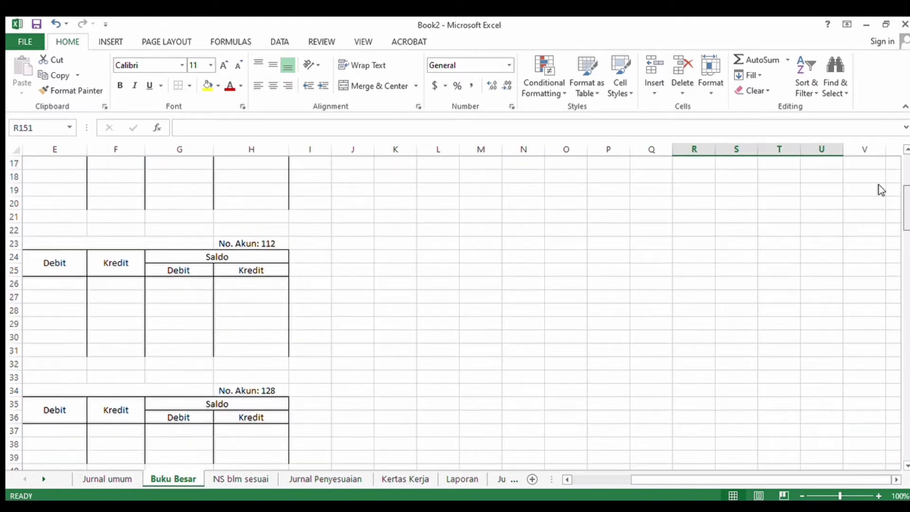
{"action": "left_click_drag", "start_coordinate": [69, 274], "coordinate": [12, 251]}
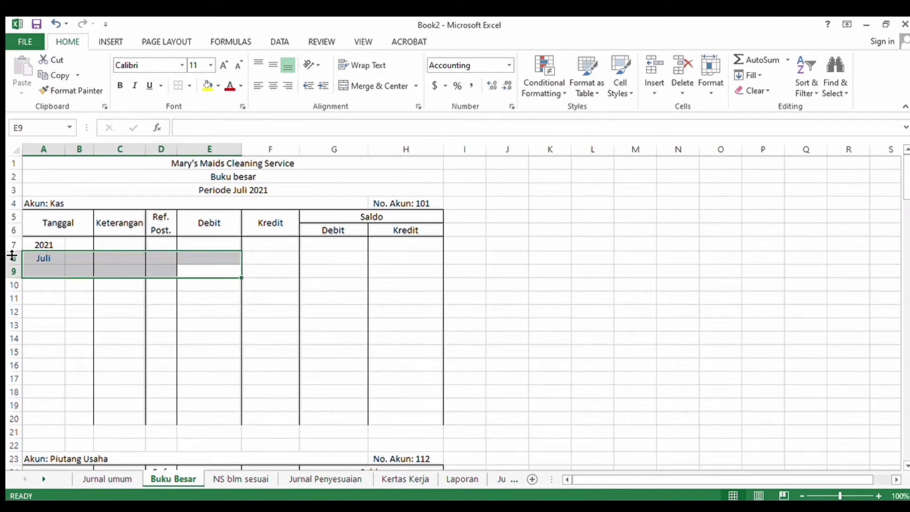
{"action": "left_click", "coordinate": [197, 286]}
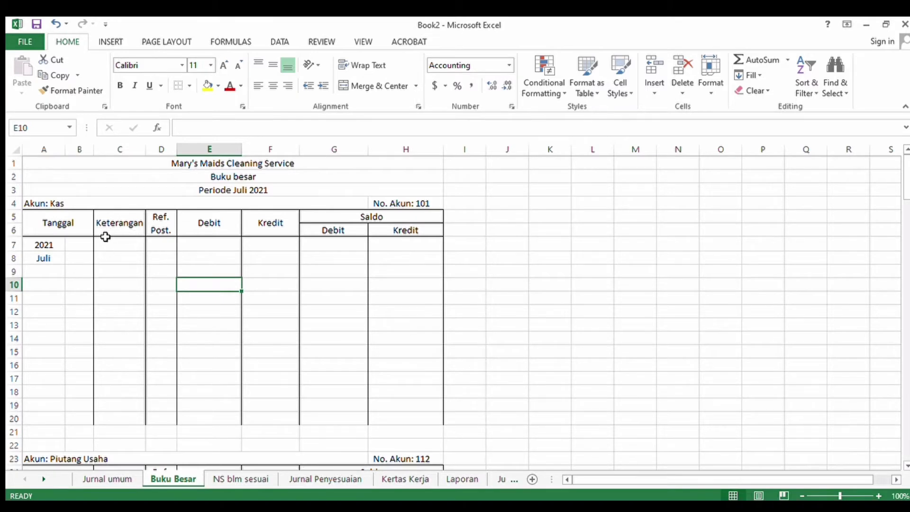
{"action": "left_click", "coordinate": [67, 249]}
{"action": "type", "text": "1"}
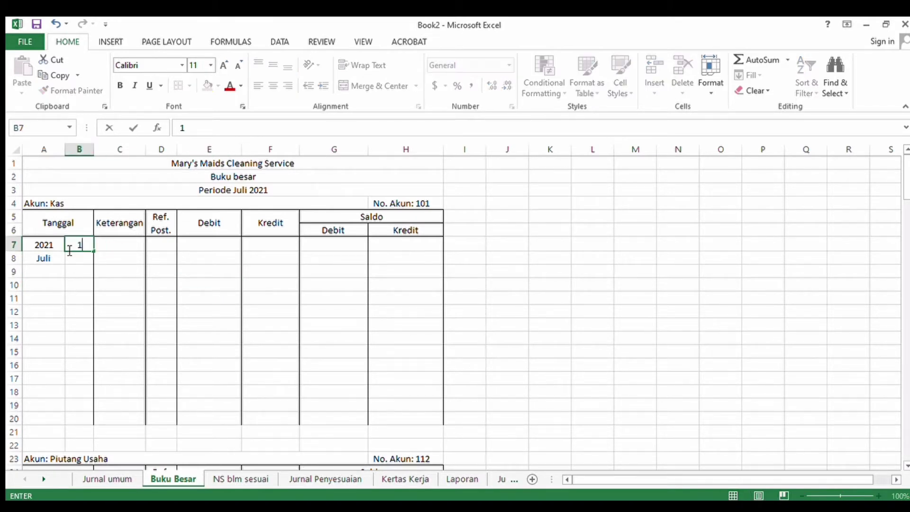
{"action": "left_click", "coordinate": [118, 245]}
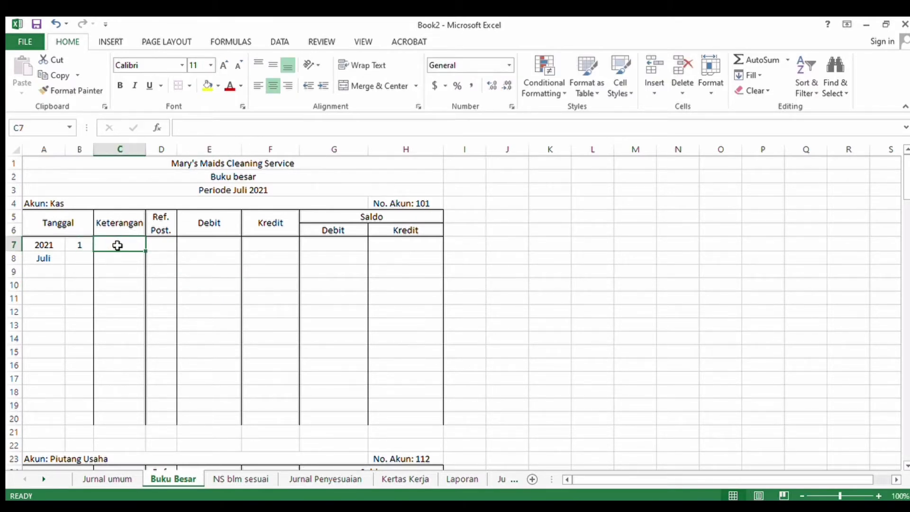
{"action": "type", "text": "Jurn"}
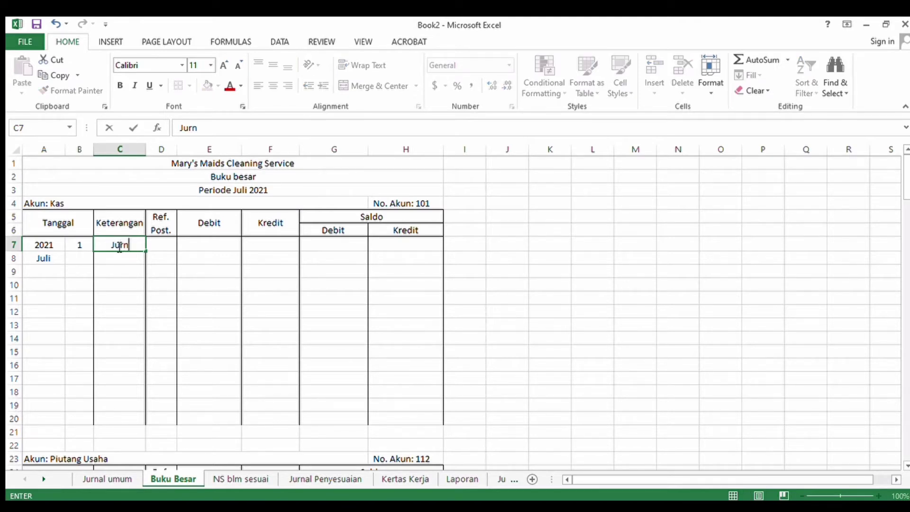
{"action": "type", "text": "al"}
{"action": "left_click", "coordinate": [168, 248]}
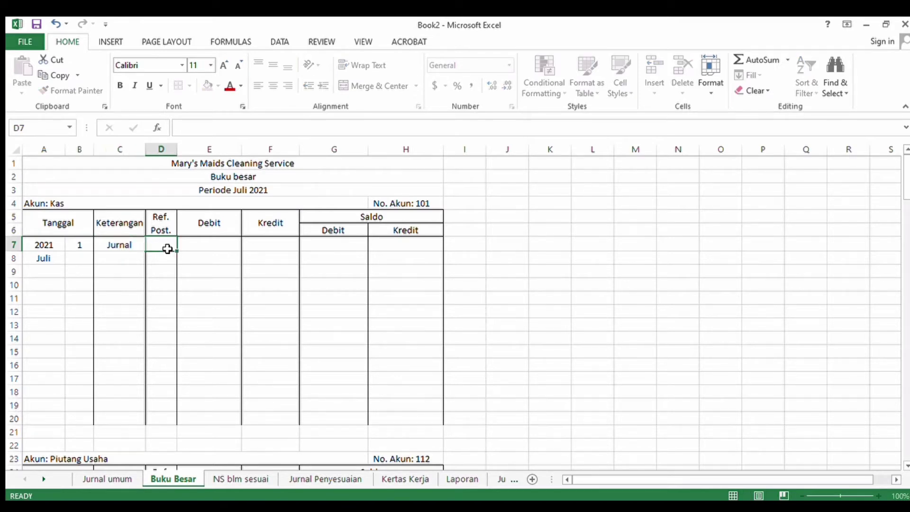
{"action": "type", "text": "J1"}
{"action": "left_click", "coordinate": [187, 242]}
{"action": "type", "text": "14000"}
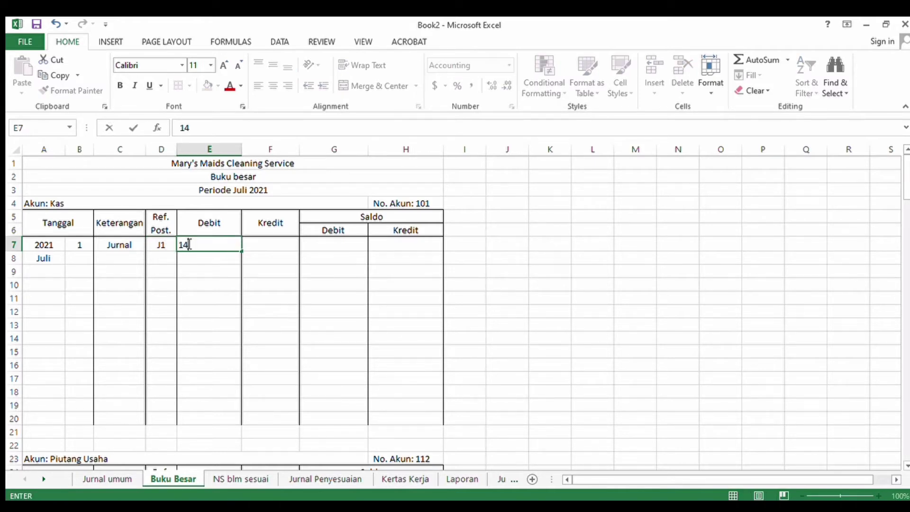
{"action": "left_click", "coordinate": [340, 246]}
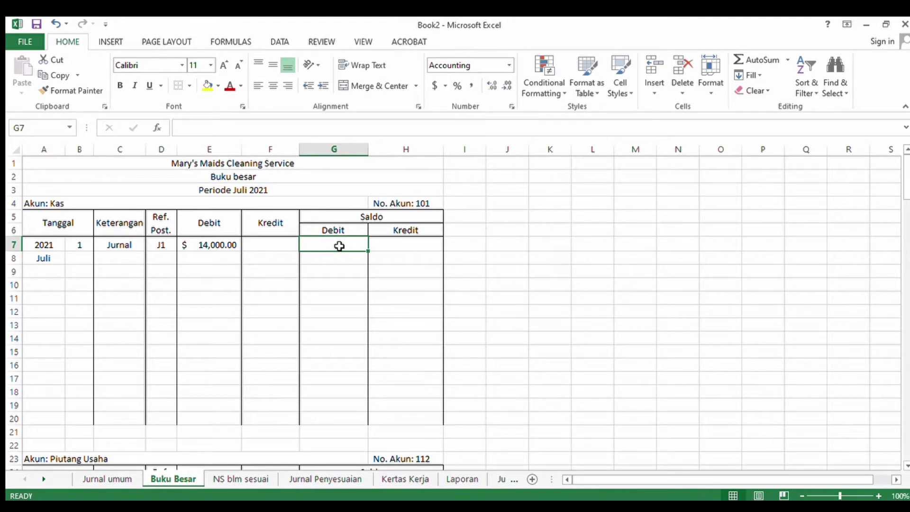
{"action": "key", "text": "Down"}
{"action": "key", "text": "Down"}
{"action": "key", "text": "Down"}
{"action": "key", "text": "Down"}
{"action": "key", "text": "Down"}
{"action": "key", "text": "Down"}
{"action": "key", "text": "Down"}
{"action": "key", "text": "Down"}
{"action": "key", "text": "Down"}
{"action": "key", "text": "Down"}
{"action": "key", "text": "Down"}
{"action": "key", "text": "Down"}
{"action": "key", "text": "Down"}
{"action": "type", "text": "="}
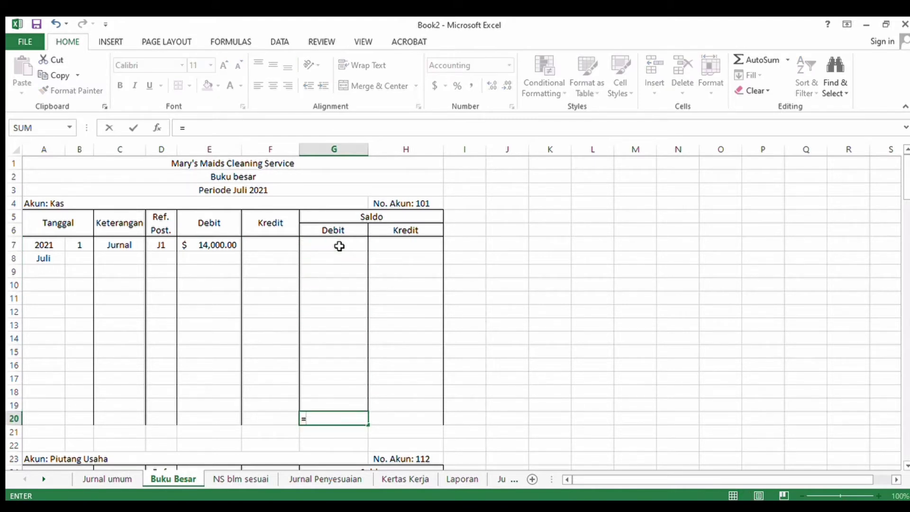
{"action": "key", "text": "Escape"}
Step: Calculate the Kas ledger's debit balance in G7 with a SUM formula on the debit amount in E7
{"action": "left_click", "coordinate": [339, 246]}
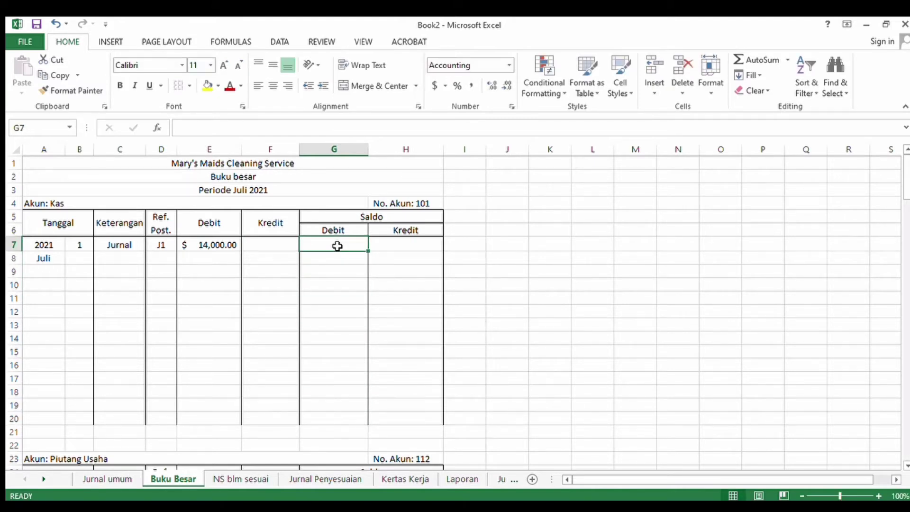
{"action": "type", "text": "=sum"}
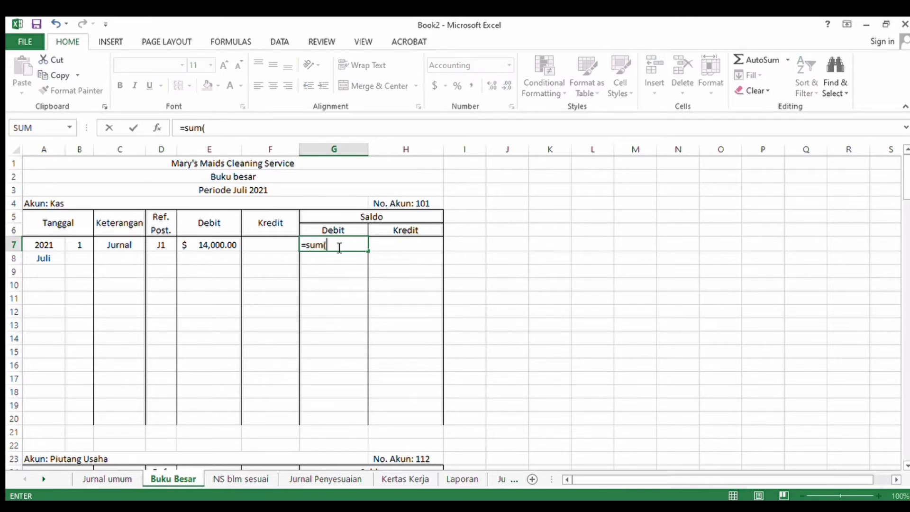
{"action": "type", "text": "("}
{"action": "left_click", "coordinate": [225, 244]}
{"action": "key", "text": "Return"}
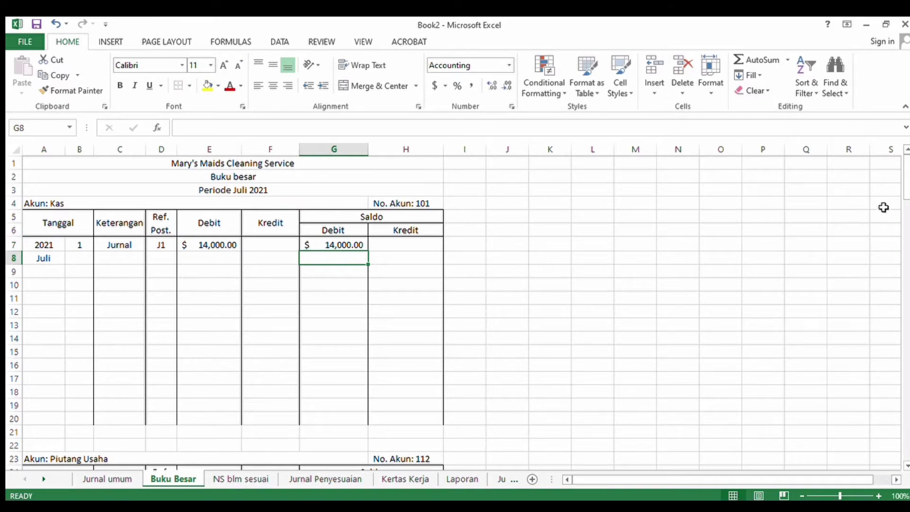
Step: Post the credit to the owner's capital (Modal) ledger in row 83: day 1, description Jurnal, reference J1, credit 14,000
{"action": "left_click_drag", "start_coordinate": [902, 182], "coordinate": [902, 325]}
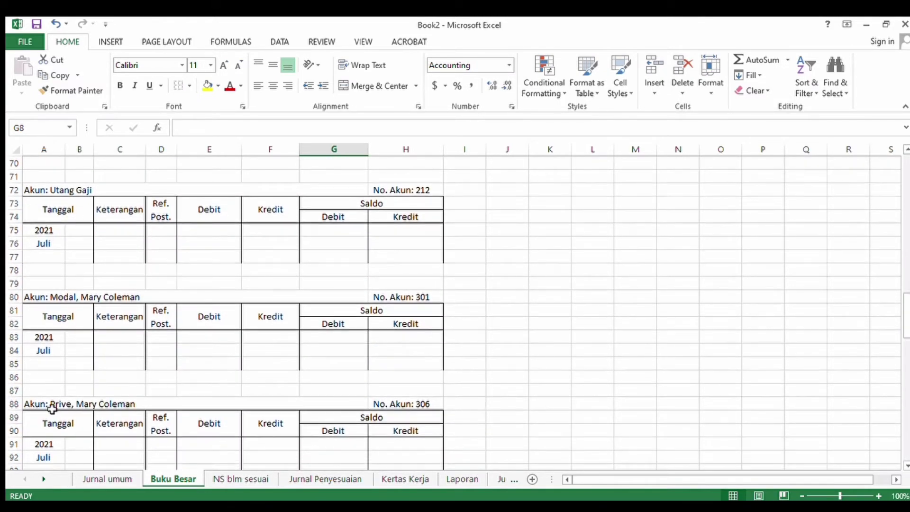
{"action": "left_click", "coordinate": [81, 342]}
{"action": "type", "text": "1"}
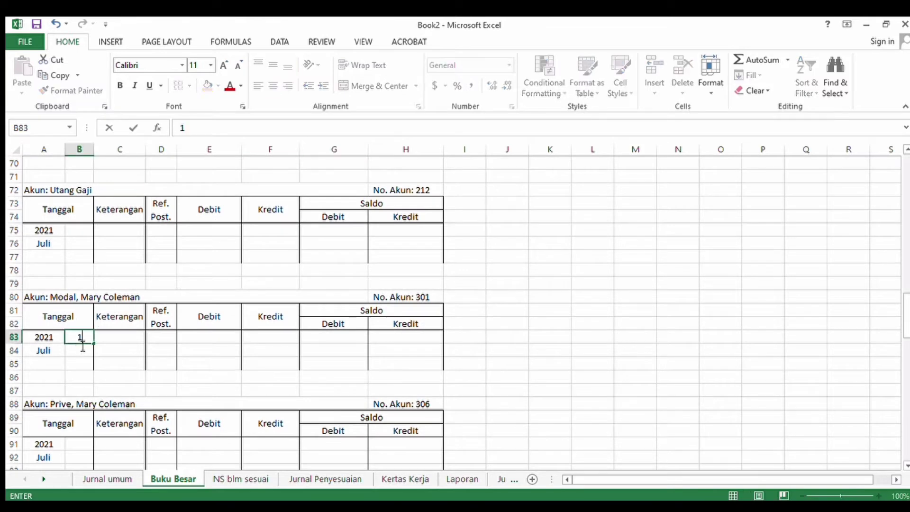
{"action": "left_click", "coordinate": [109, 341]}
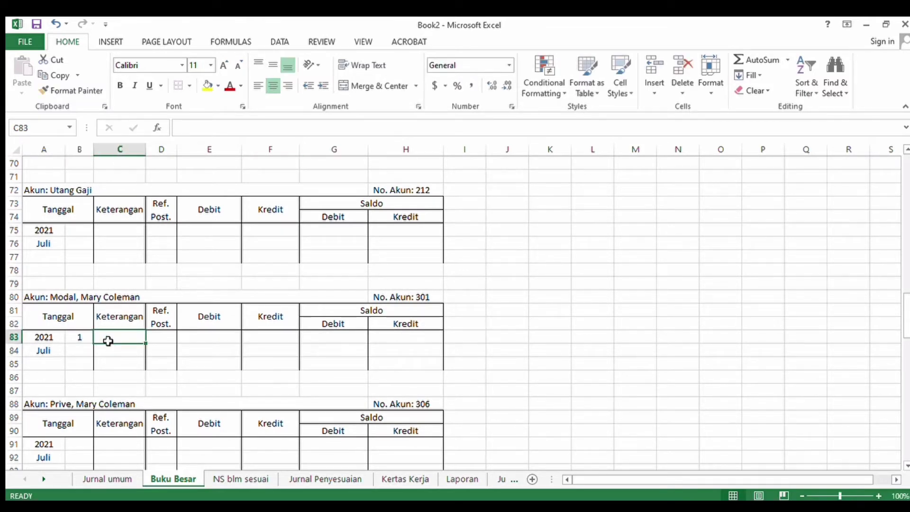
{"action": "type", "text": "Jurnal"}
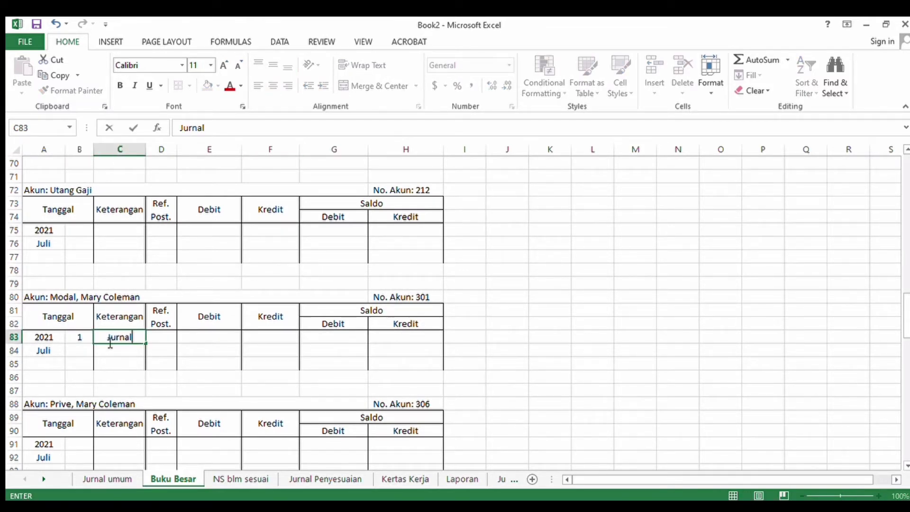
{"action": "left_click", "coordinate": [169, 339]}
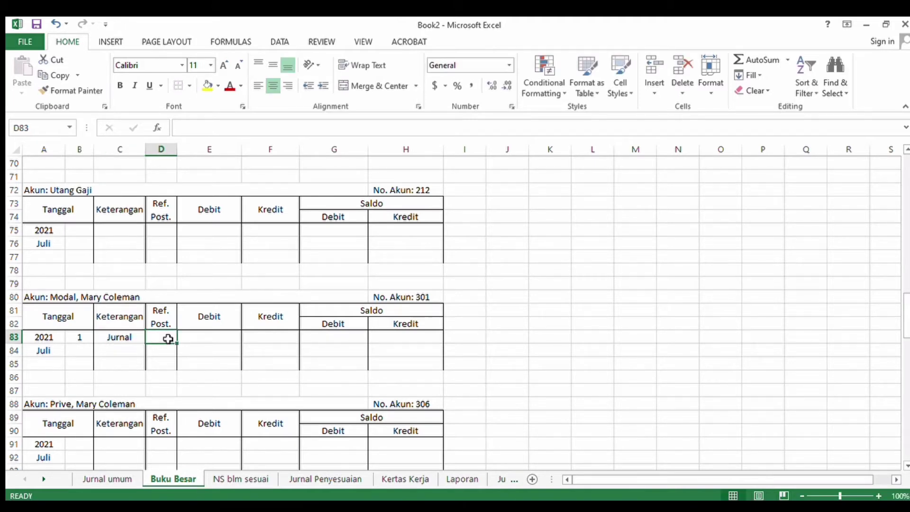
{"action": "type", "text": "J1"}
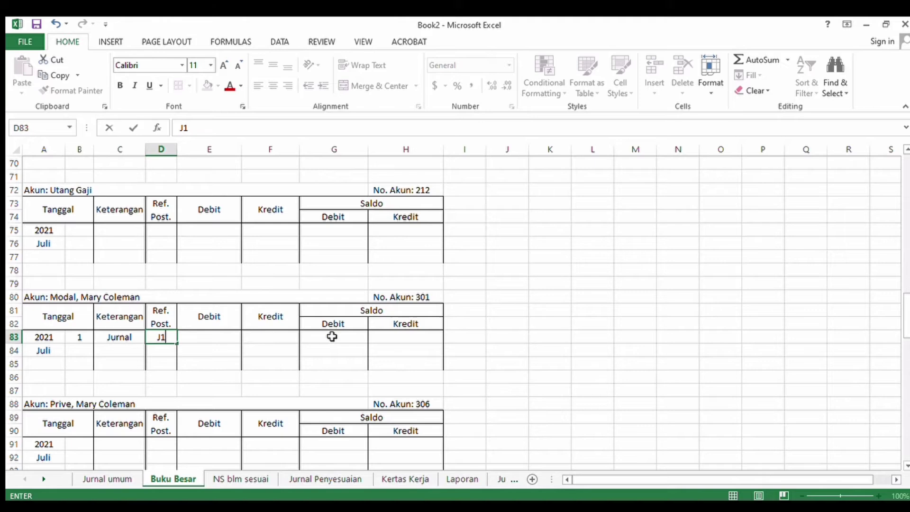
{"action": "left_click", "coordinate": [250, 339]}
{"action": "type", "text": "14000"}
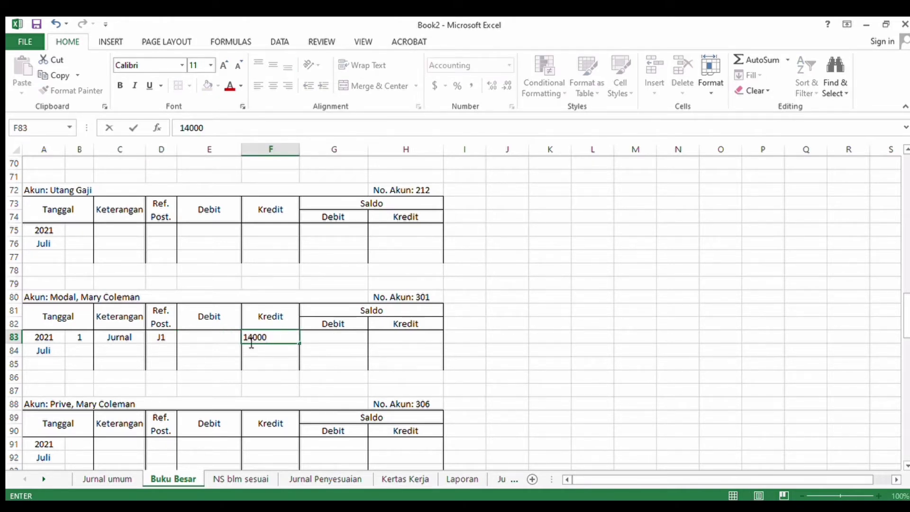
{"action": "key", "text": "Return"}
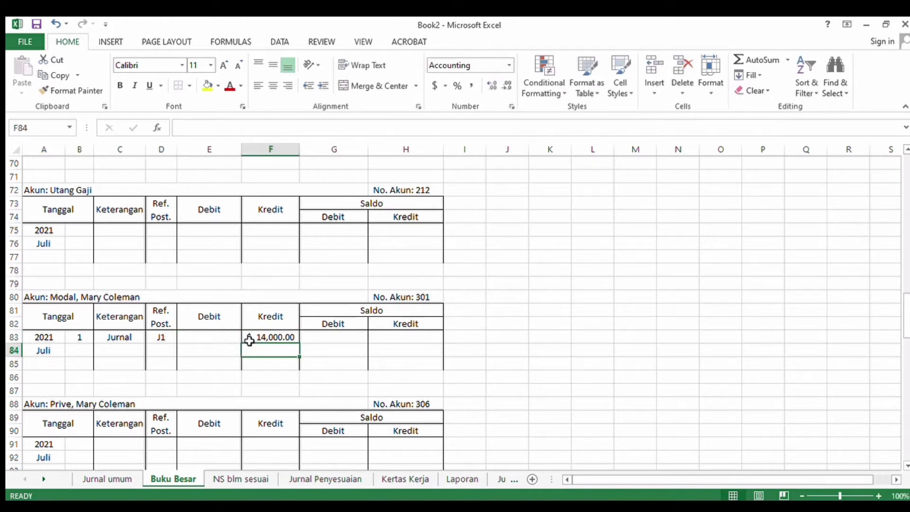
Step: Calculate the Modal ledger's credit balance in H83 with a SUM formula on the credit amount in F83
{"action": "left_click", "coordinate": [410, 336]}
{"action": "type", "text": "1"}
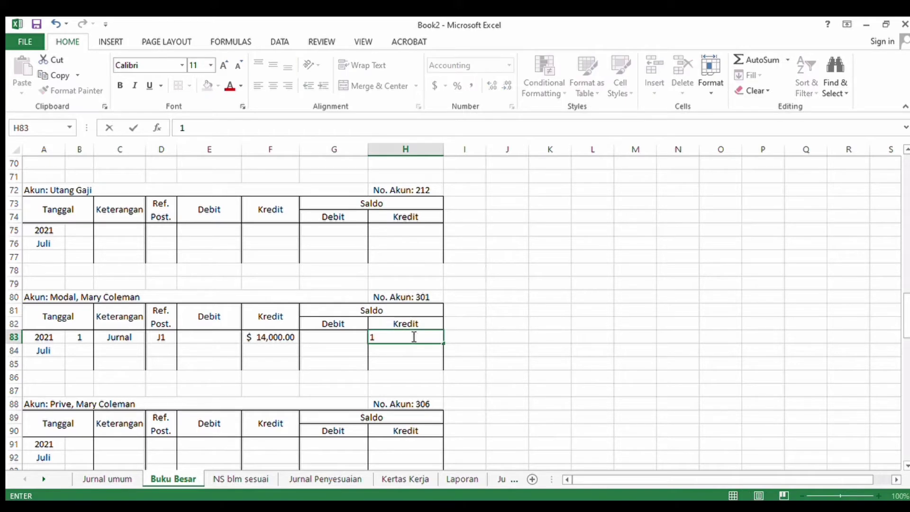
{"action": "type", "text": "+"}
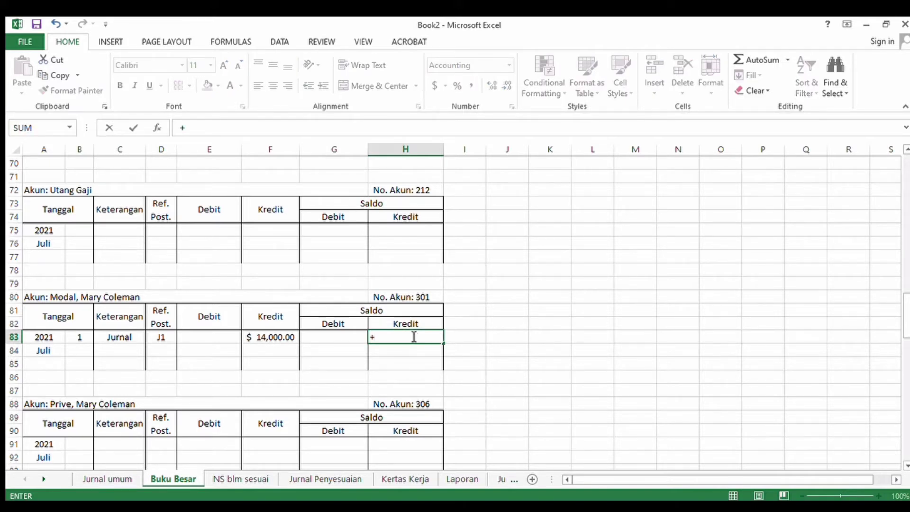
{"action": "key", "text": "BackSpace"}
{"action": "type", "text": "=sum"}
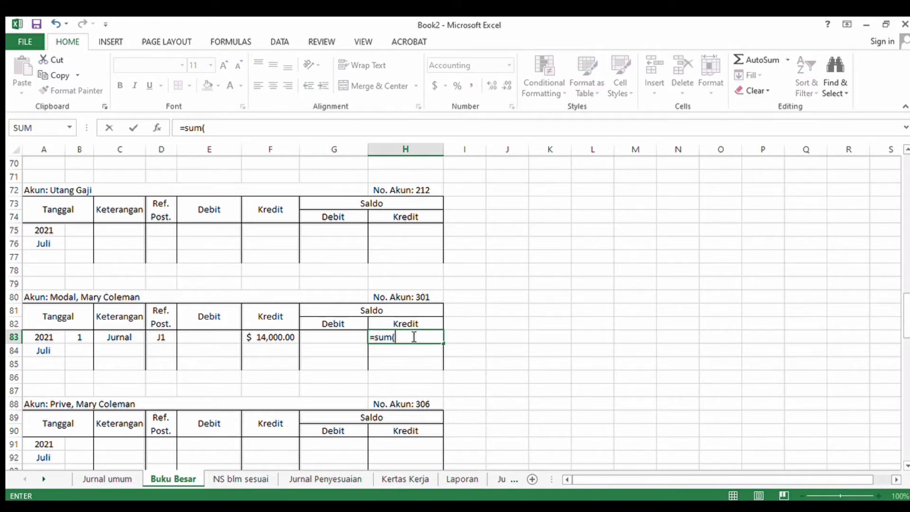
{"action": "type", "text": "("}
{"action": "left_click", "coordinate": [267, 336]}
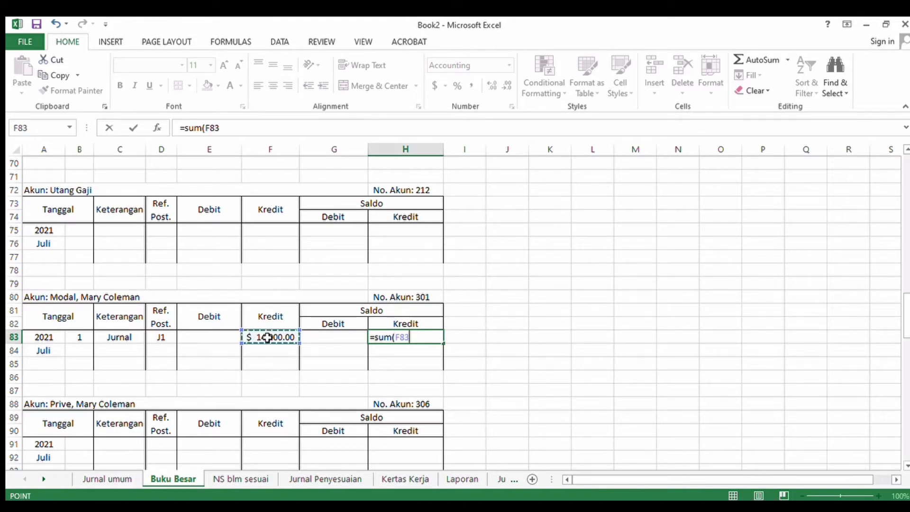
{"action": "key", "text": "Return"}
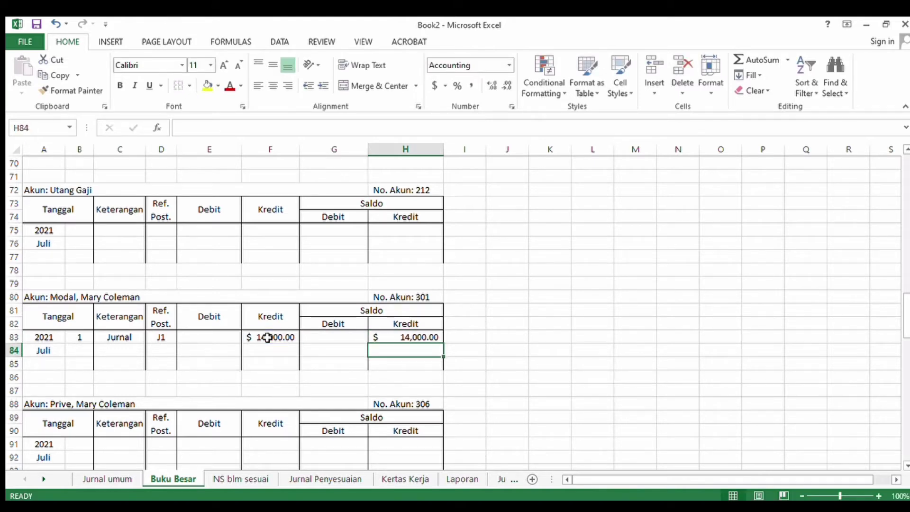
Step: Record the equipment purchase's debit line in row 8 of the Jurnal umum sheet: day 1, Peralatan, reference 157, debit 10,000
{"action": "left_click", "coordinate": [117, 479]}
{"action": "left_click", "coordinate": [74, 259]}
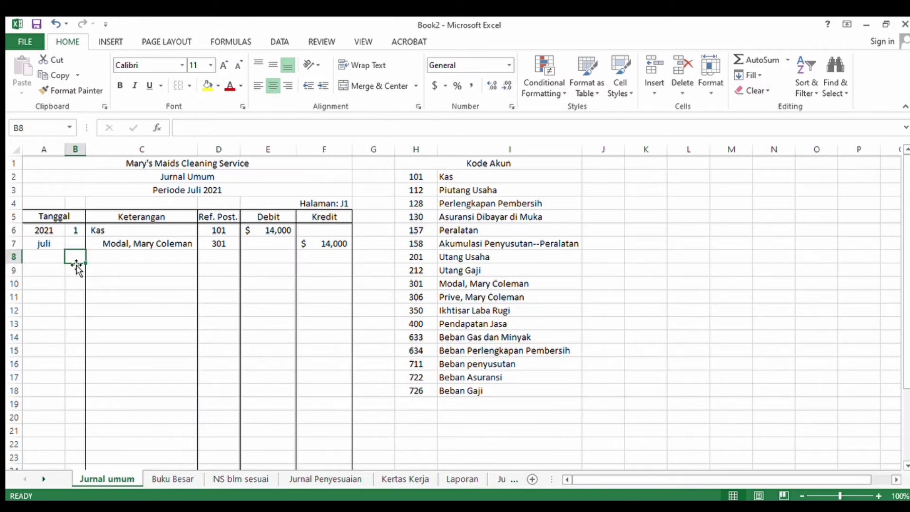
{"action": "type", "text": "1"}
{"action": "left_click", "coordinate": [113, 257]}
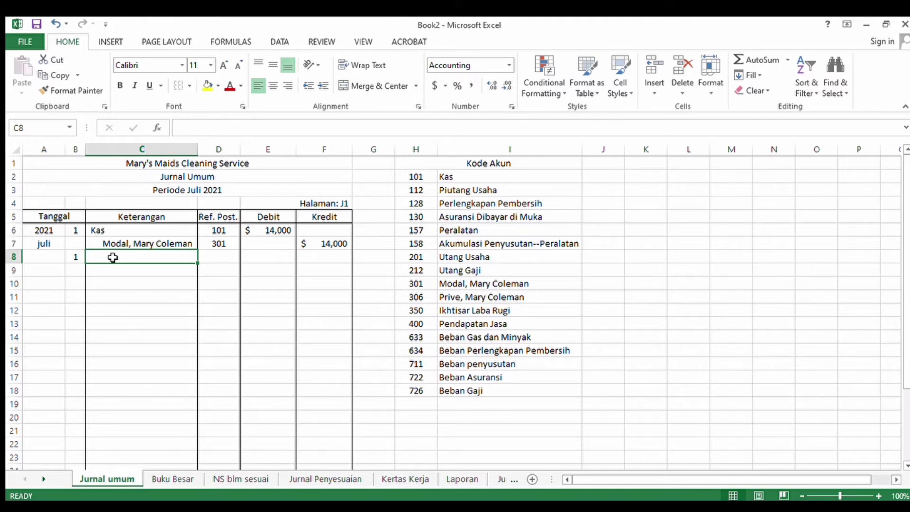
{"action": "type", "text": "Per"}
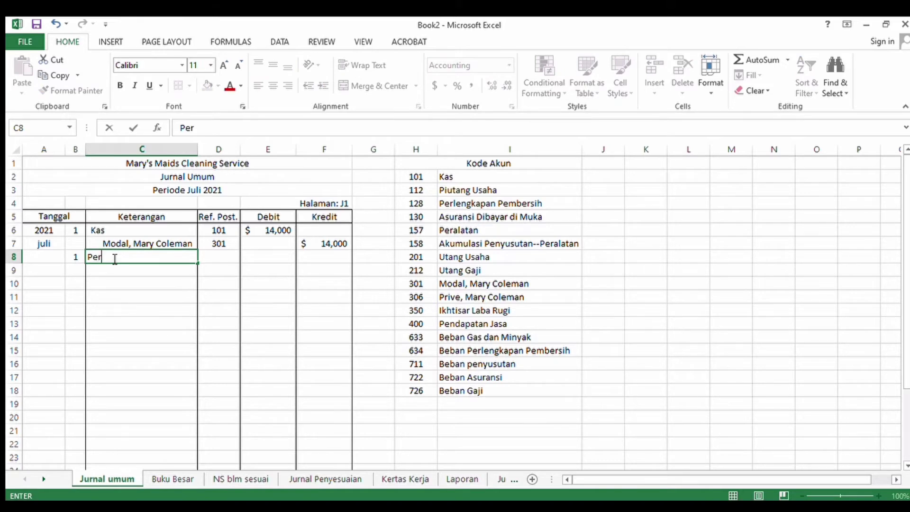
{"action": "type", "text": "alatan"}
{"action": "left_click", "coordinate": [225, 261]}
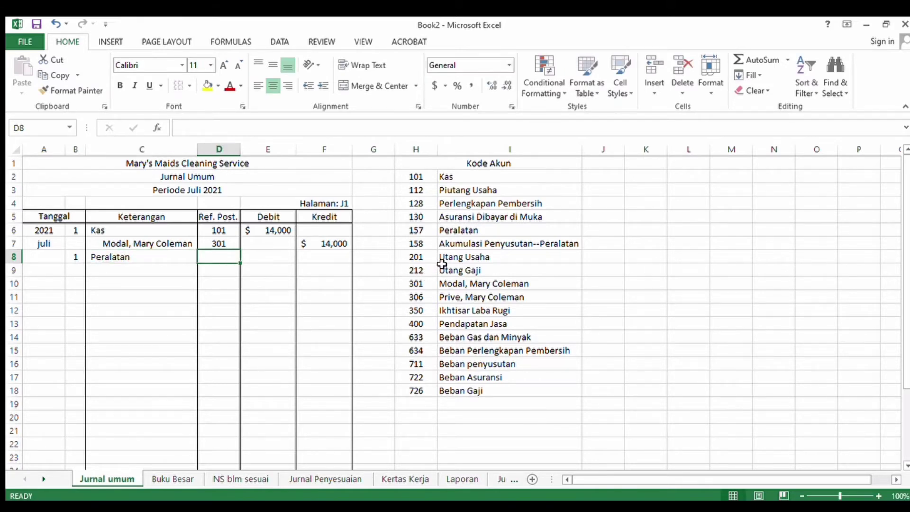
{"action": "type", "text": "157"}
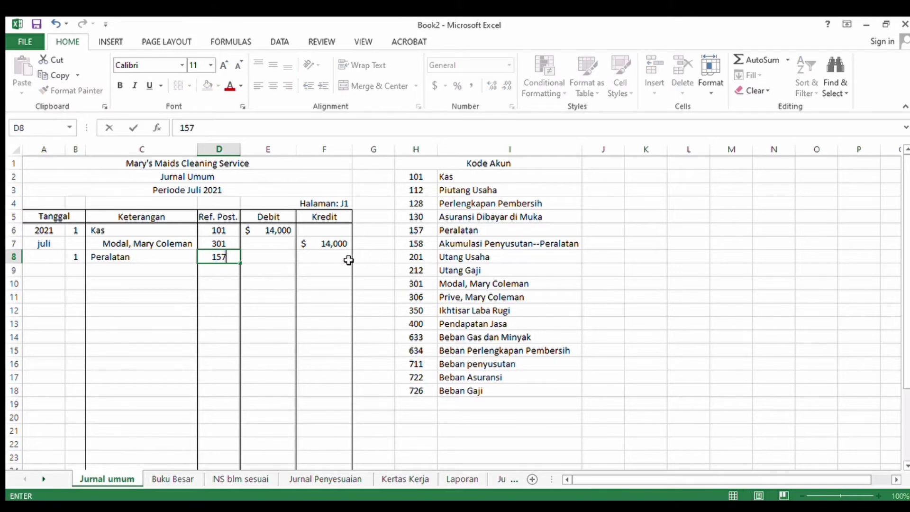
{"action": "left_click", "coordinate": [282, 261]}
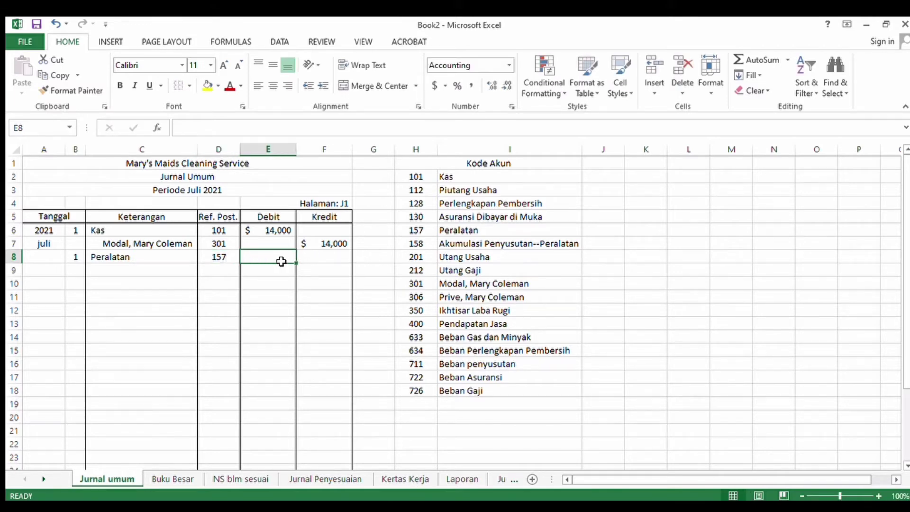
{"action": "type", "text": "10,00"}
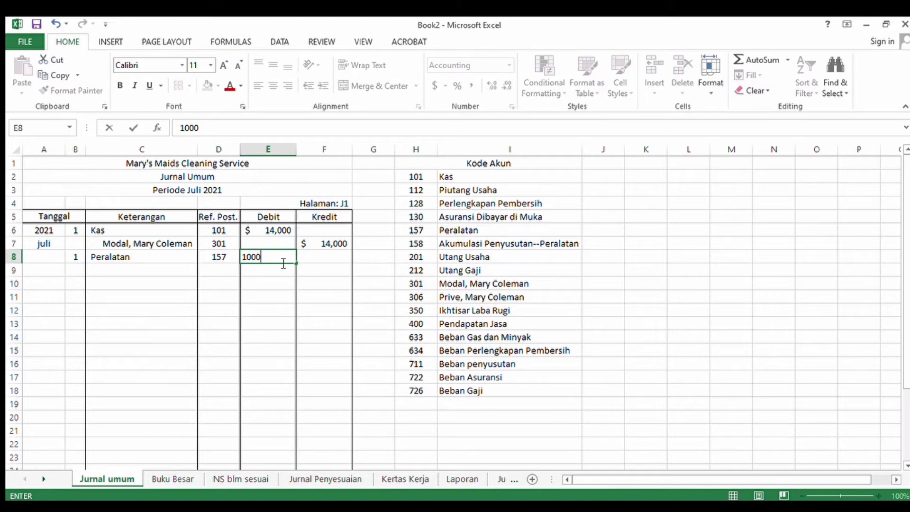
{"action": "type", "text": "0"}
{"action": "key", "text": "Return"}
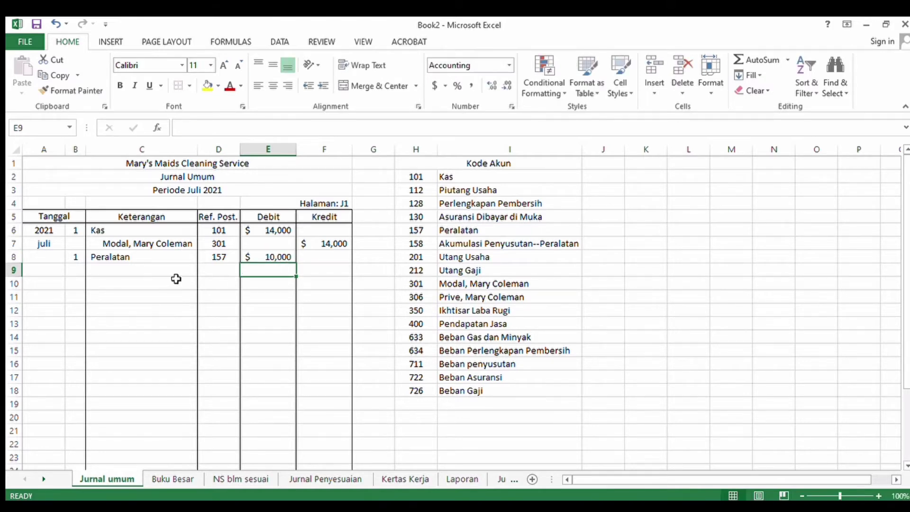
Step: Record the cash credit line in journal row 9: Kas, reference 101, credit 3,000
{"action": "left_click", "coordinate": [139, 272]}
{"action": "double_click", "coordinate": [141, 273]}
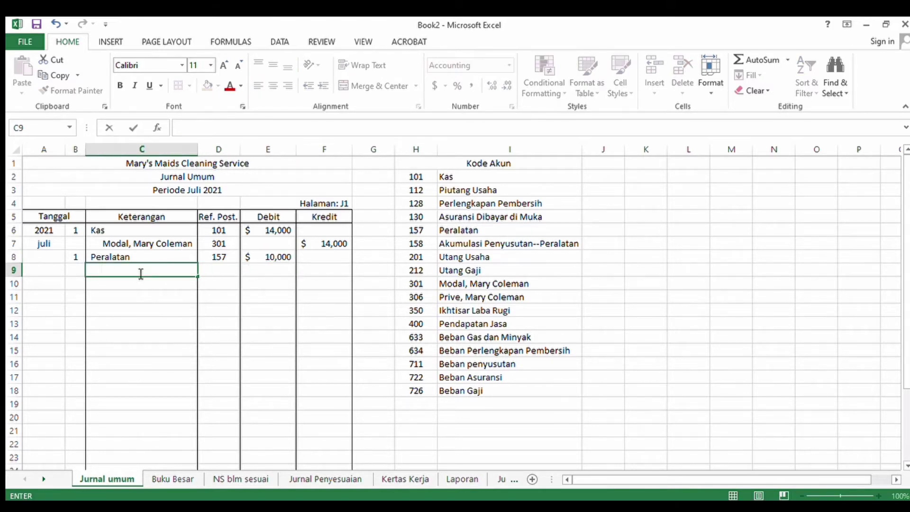
{"action": "type", "text": "Kas"}
{"action": "left_click", "coordinate": [207, 270]}
{"action": "type", "text": "1"}
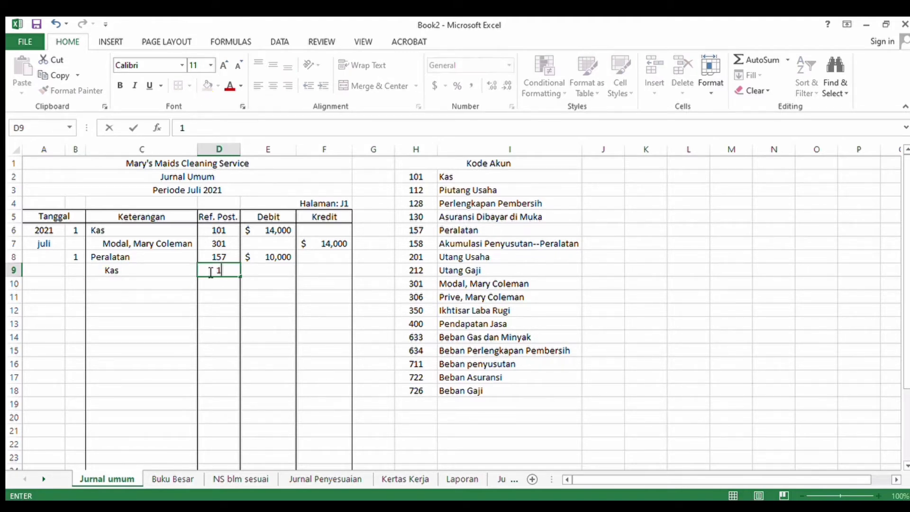
{"action": "type", "text": "01"}
{"action": "left_click", "coordinate": [318, 269]}
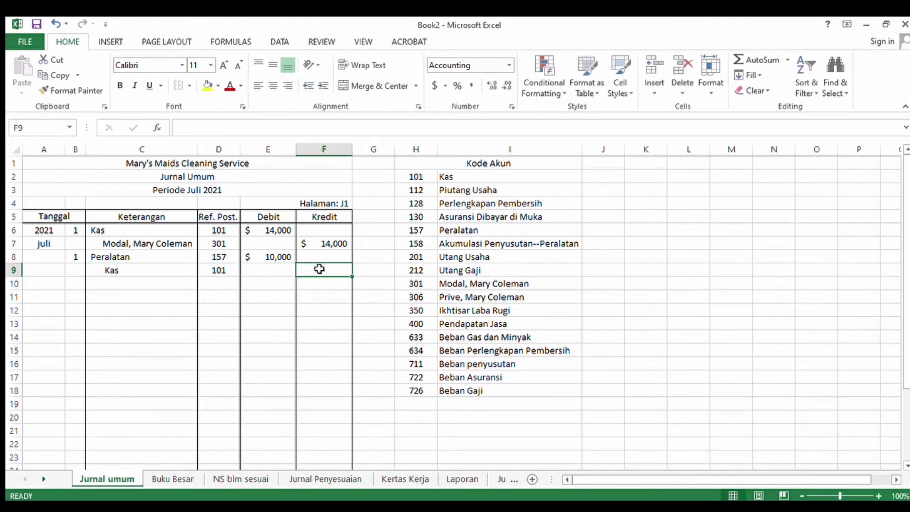
{"action": "type", "text": "3000"}
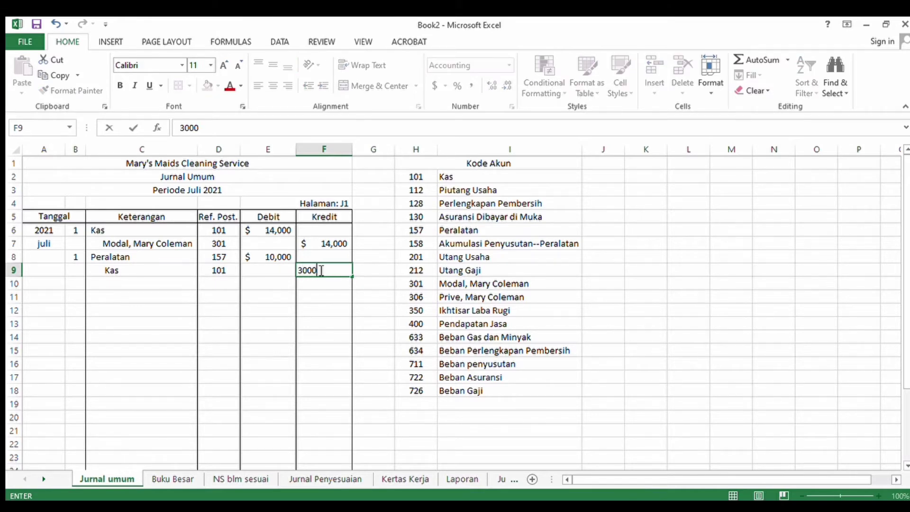
{"action": "key", "text": "Return"}
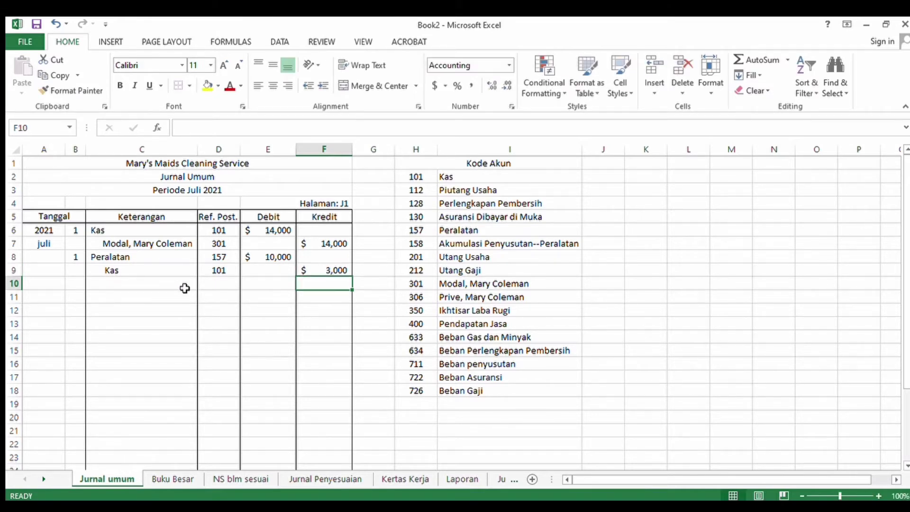
Step: Record the accounts payable credit line in journal row 10: Utang Usaha, reference 201, credit 7,000
{"action": "left_click", "coordinate": [163, 287]}
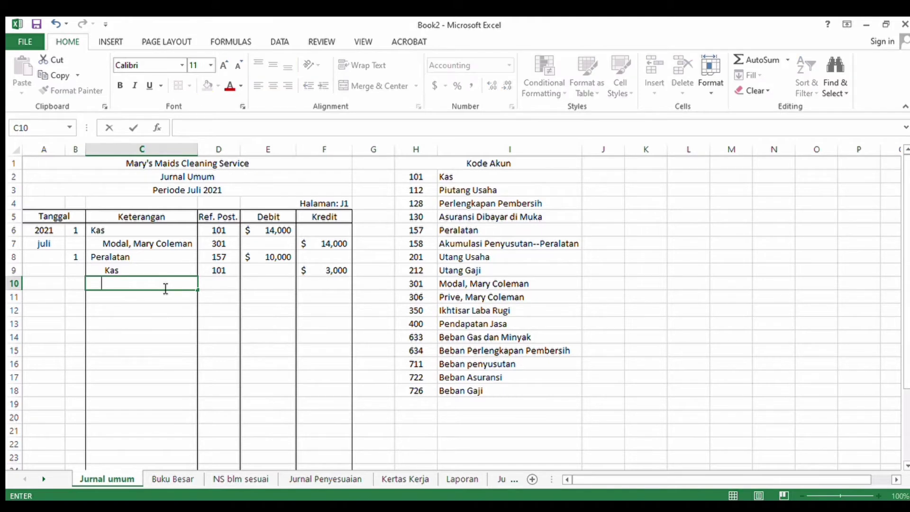
{"action": "type", "text": "Modal"}
{"action": "key", "text": "BackSpace"}
{"action": "key", "text": "BackSpace"}
{"action": "key", "text": "BackSpace"}
{"action": "key", "text": "BackSpace"}
{"action": "type", "text": "Utang Usaha"}
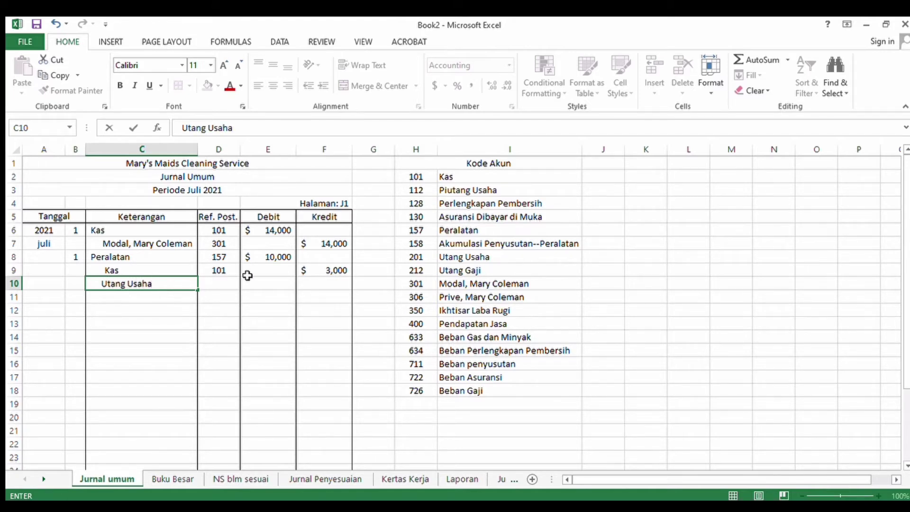
{"action": "left_click", "coordinate": [227, 284]}
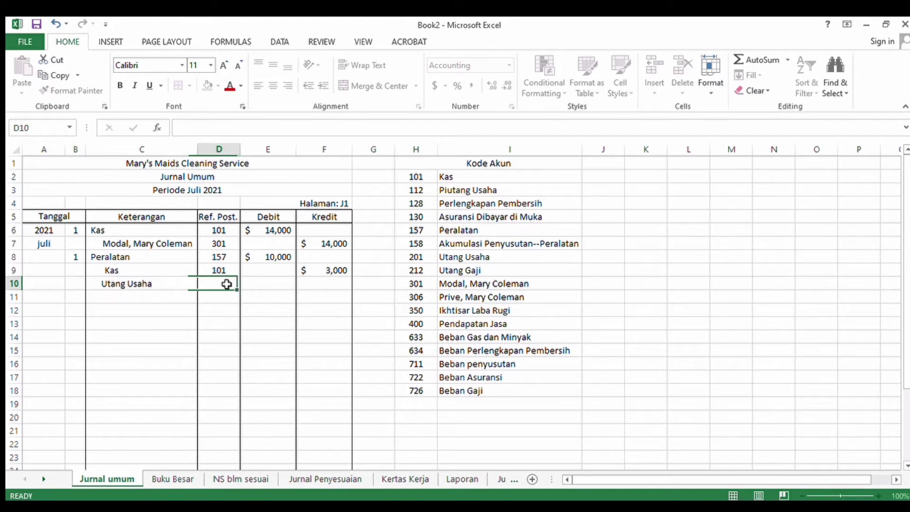
{"action": "type", "text": "201"}
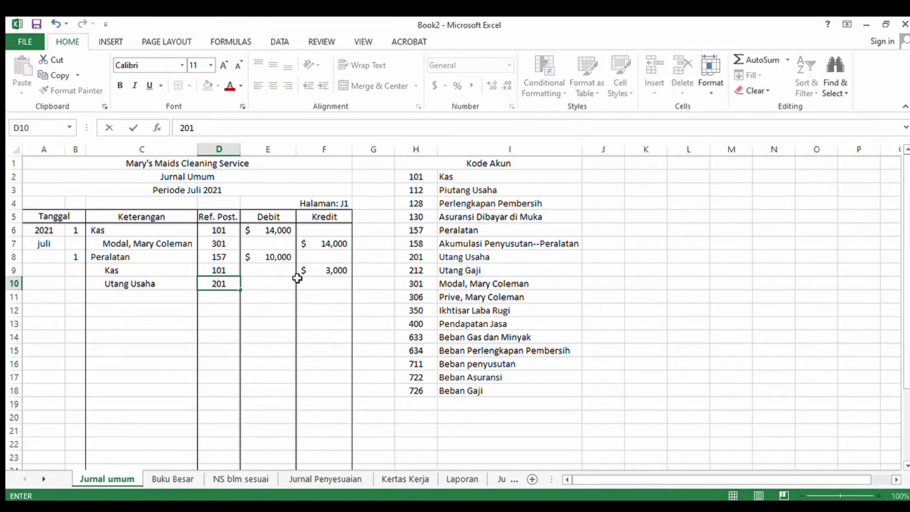
{"action": "left_click", "coordinate": [314, 282]}
{"action": "type", "text": "7000"}
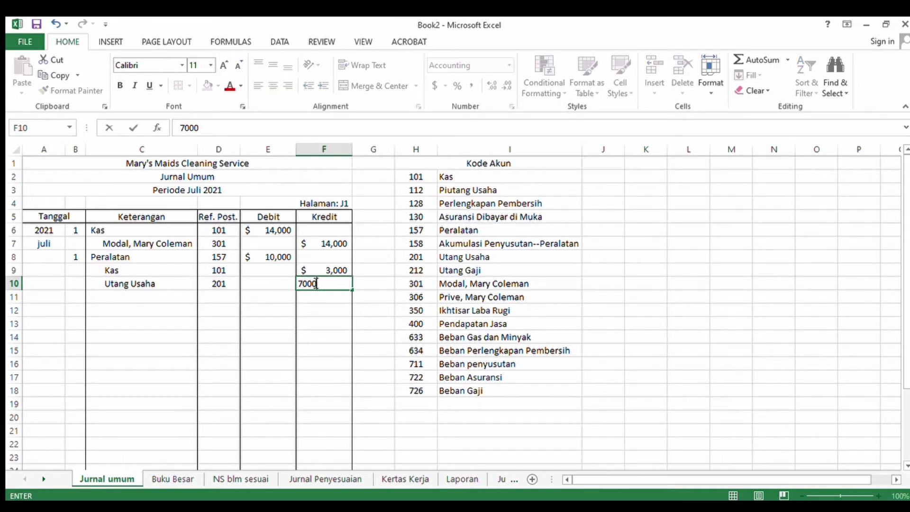
{"action": "key", "text": "Return"}
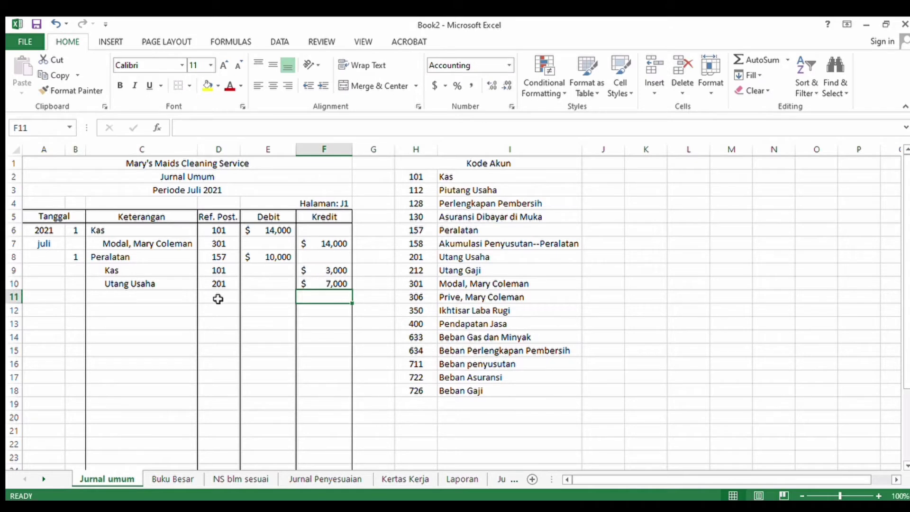
Step: Post the equipment purchase to the Peralatan ledger in row 52 of the Buku Besar sheet: day 1, Jurnal, reference J1, debit 10,000
{"action": "left_click", "coordinate": [166, 478]}
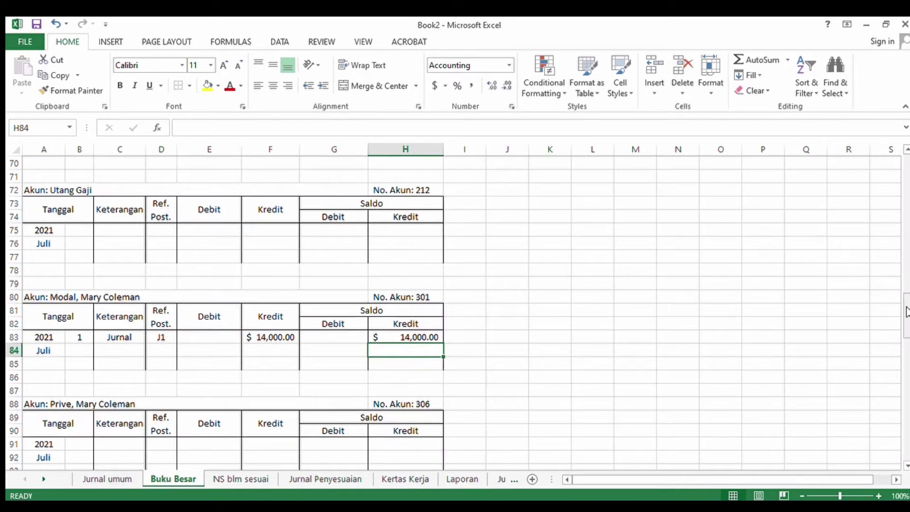
{"action": "left_click_drag", "start_coordinate": [906, 311], "coordinate": [906, 131]}
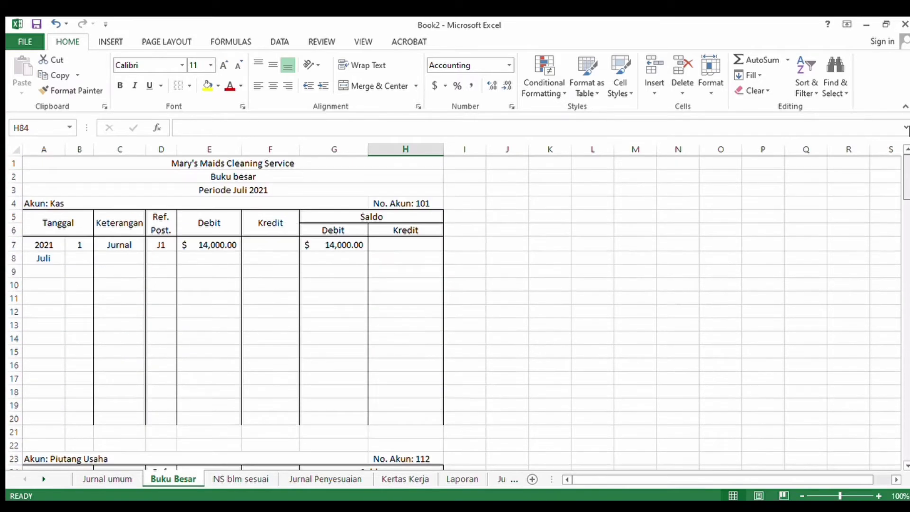
{"action": "left_click_drag", "start_coordinate": [904, 162], "coordinate": [902, 249]}
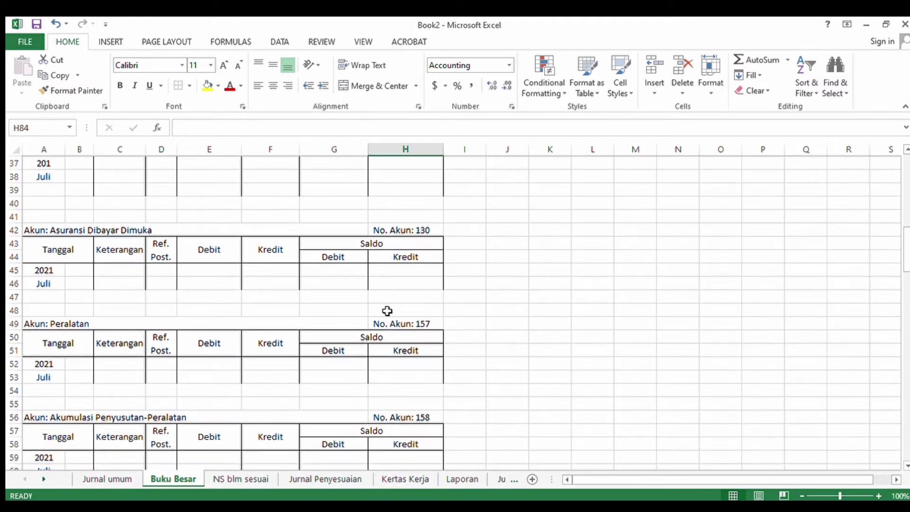
{"action": "left_click", "coordinate": [82, 366]}
{"action": "type", "text": "1"}
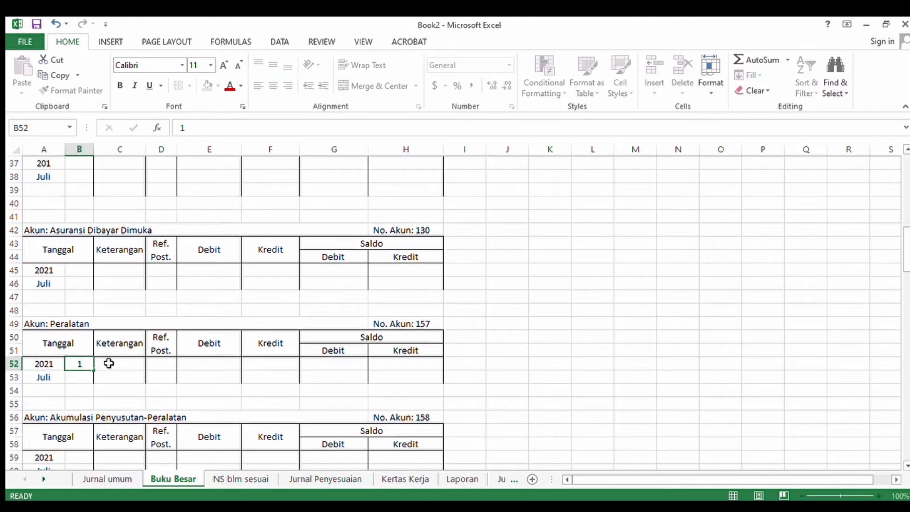
{"action": "left_click", "coordinate": [109, 363]}
{"action": "type", "text": "Ju"}
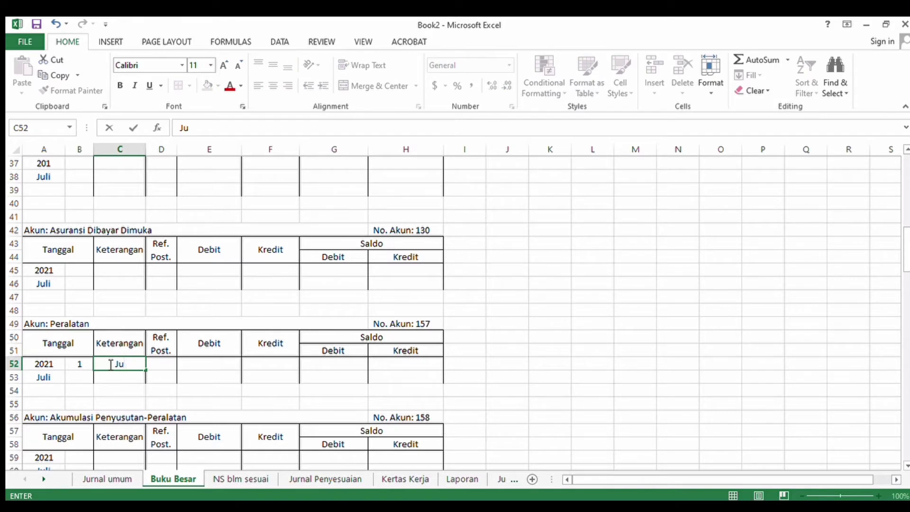
{"action": "type", "text": "rnal"}
{"action": "left_click", "coordinate": [154, 364]}
{"action": "type", "text": "J1"}
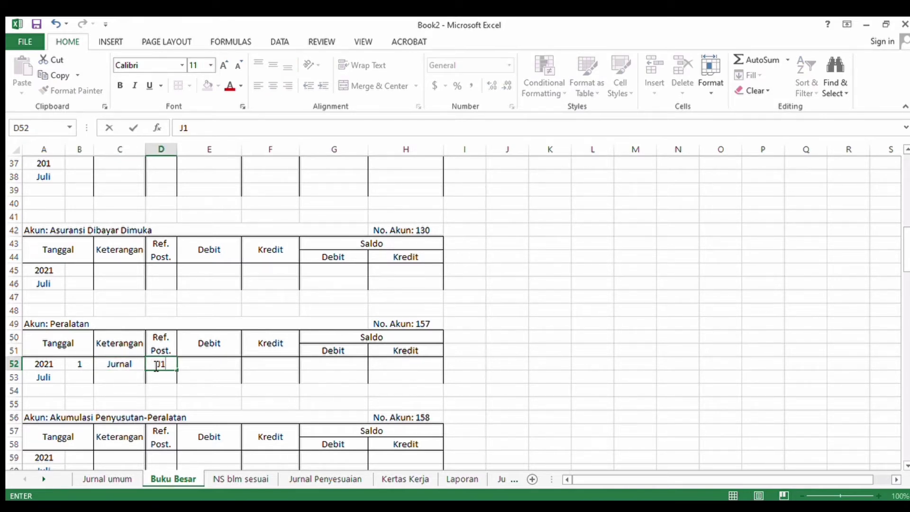
{"action": "left_click", "coordinate": [225, 368]}
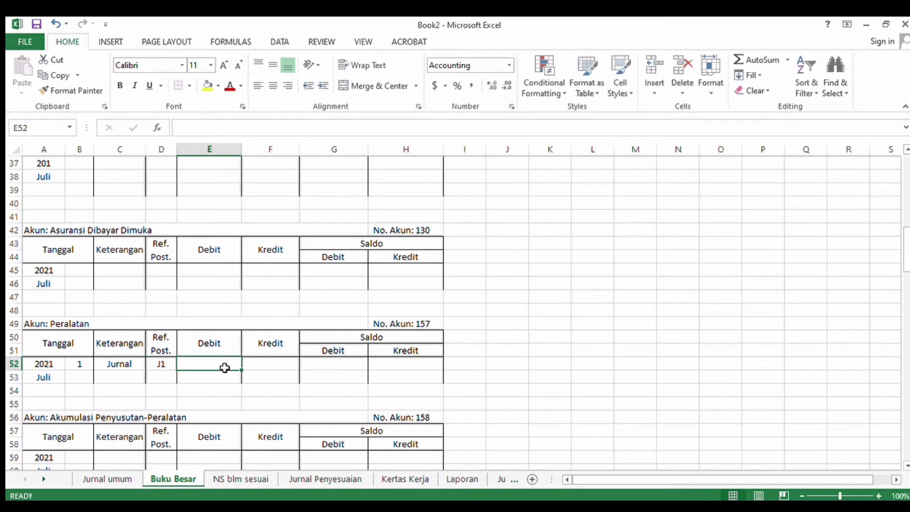
{"action": "type", "text": "10,000"}
{"action": "key", "text": "Return"}
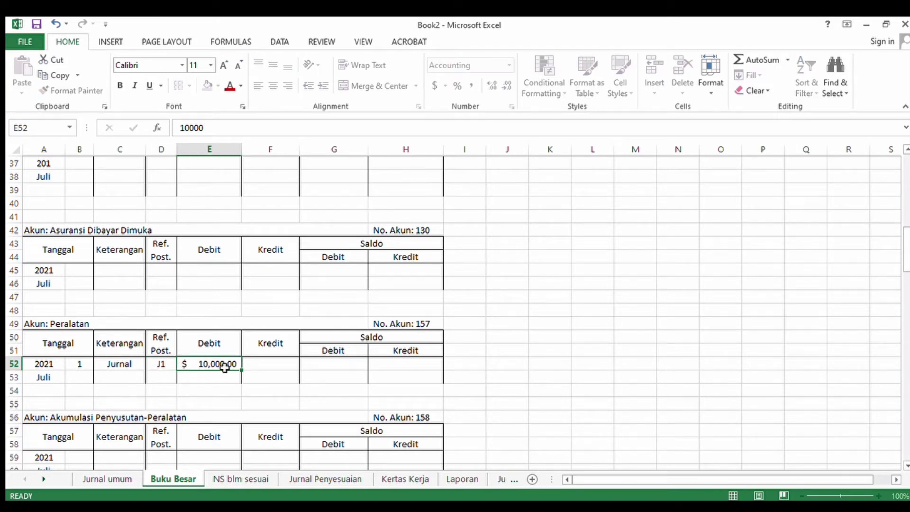
Step: Calculate the Peralatan ledger's debit balance in G52 with a SUM formula on the debit amount in E52
{"action": "left_click", "coordinate": [341, 366]}
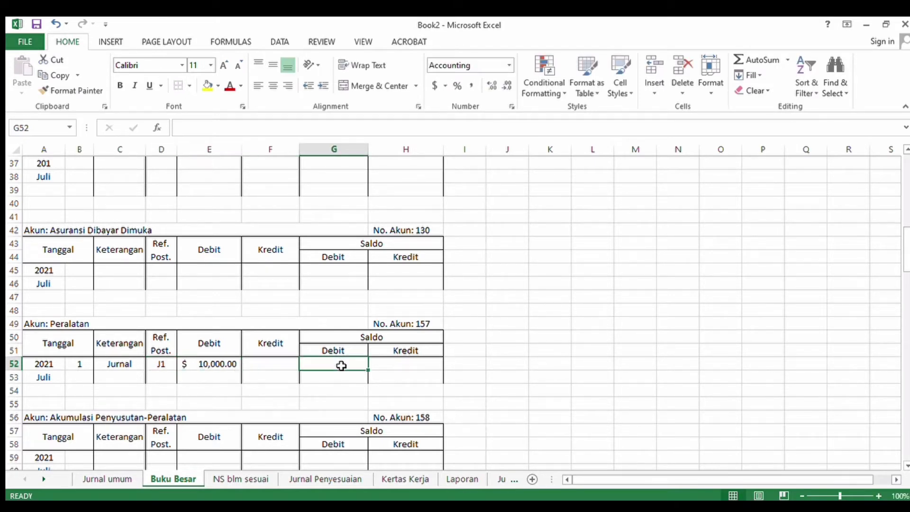
{"action": "type", "text": "=sum"}
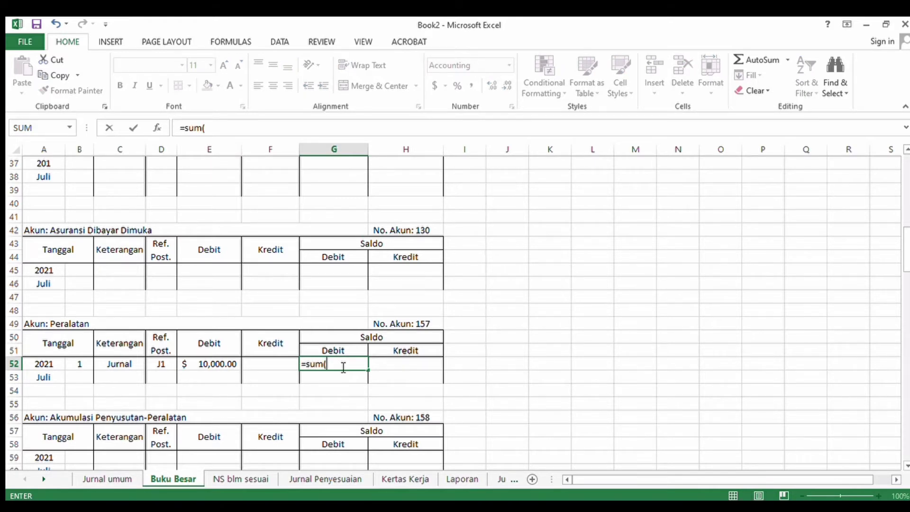
{"action": "type", "text": "("}
{"action": "left_click", "coordinate": [217, 364]}
{"action": "key", "text": "Return"}
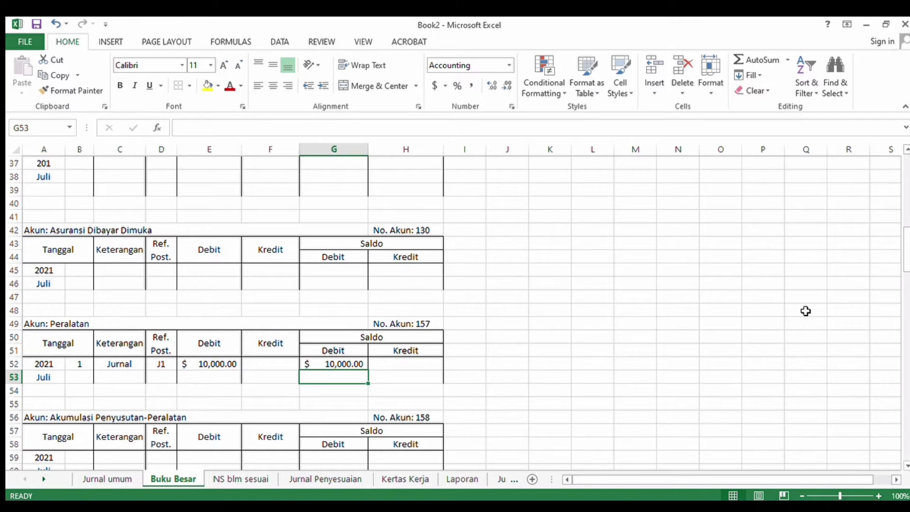
Step: Post the cash payment to row 8 of the Kas ledger: day 1, reference J1, credit 3,000
{"action": "left_click_drag", "start_coordinate": [904, 254], "coordinate": [906, 202]}
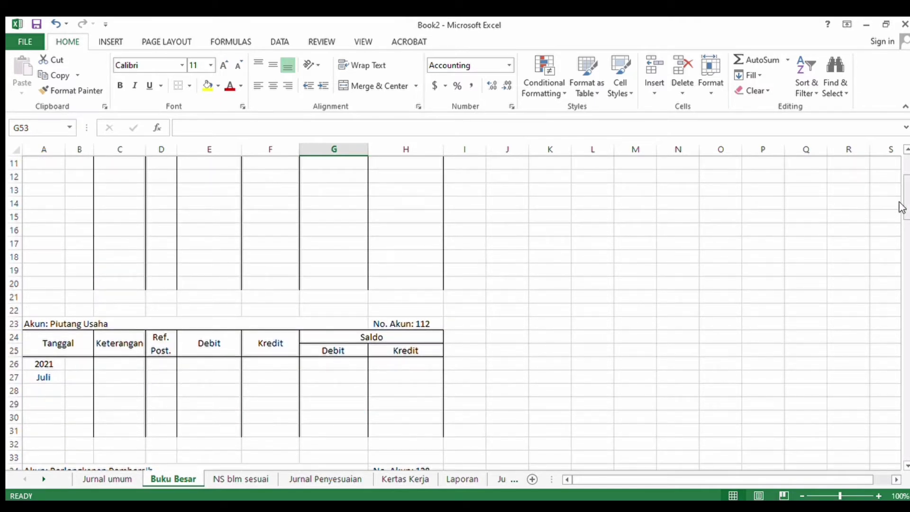
{"action": "left_click_drag", "start_coordinate": [903, 208], "coordinate": [904, 178]}
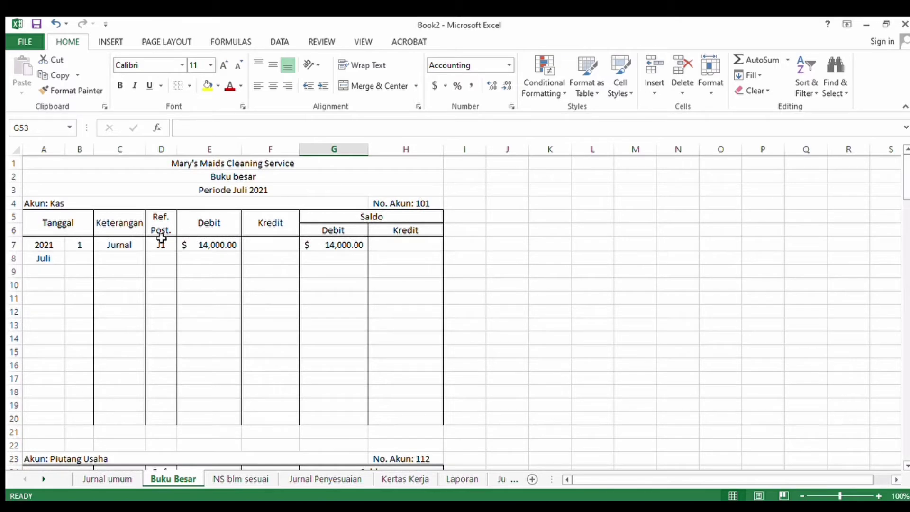
{"action": "left_click", "coordinate": [85, 260]}
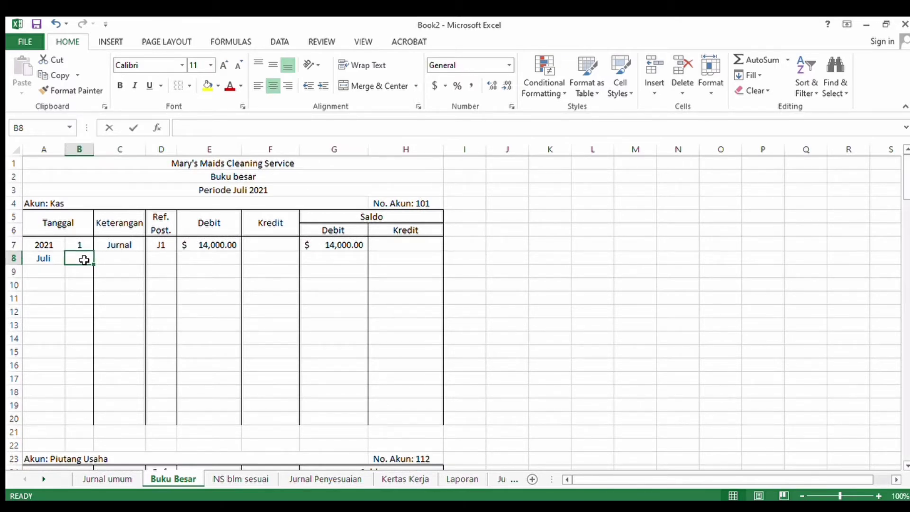
{"action": "type", "text": "1"}
{"action": "left_click", "coordinate": [170, 256]}
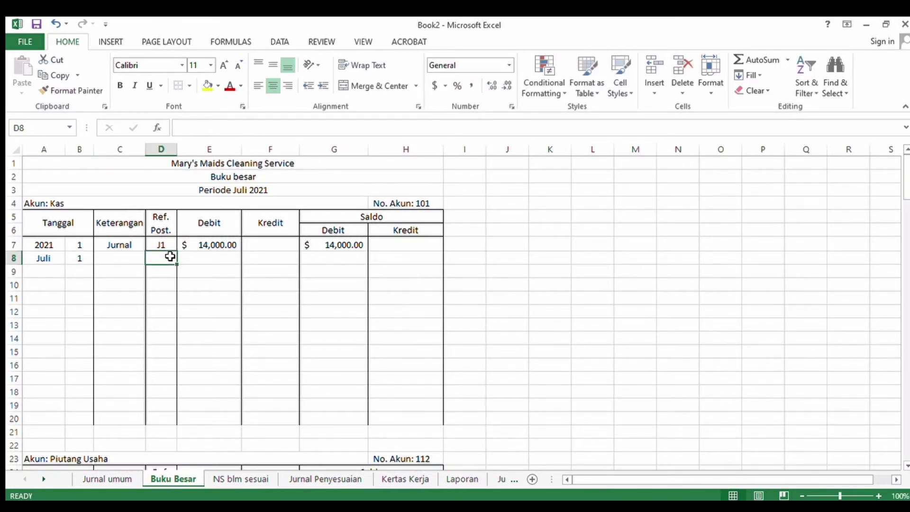
{"action": "type", "text": "J1"}
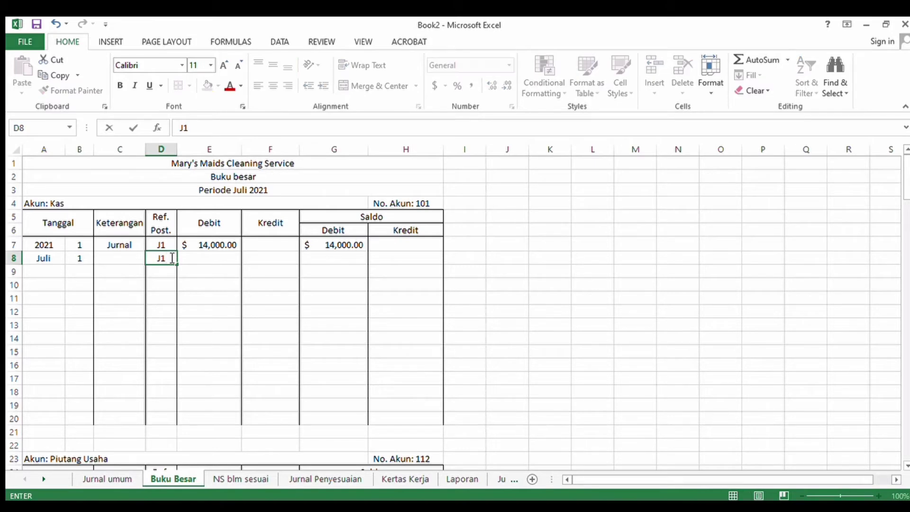
{"action": "left_click", "coordinate": [264, 258]}
{"action": "type", "text": "3000"}
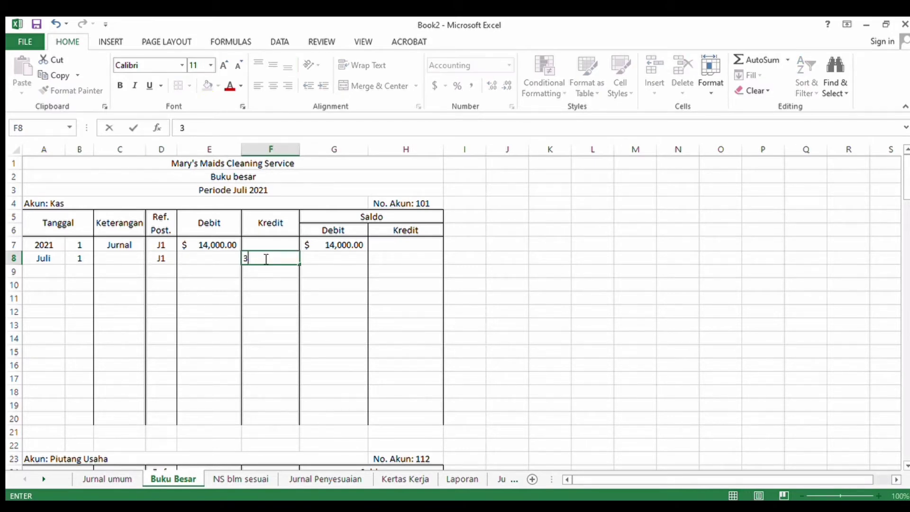
Step: Calculate the Kas ledger's new debit balance in G8 with a SUM formula subtracting credit F8 from the previous balance G7
{"action": "left_click", "coordinate": [351, 263]}
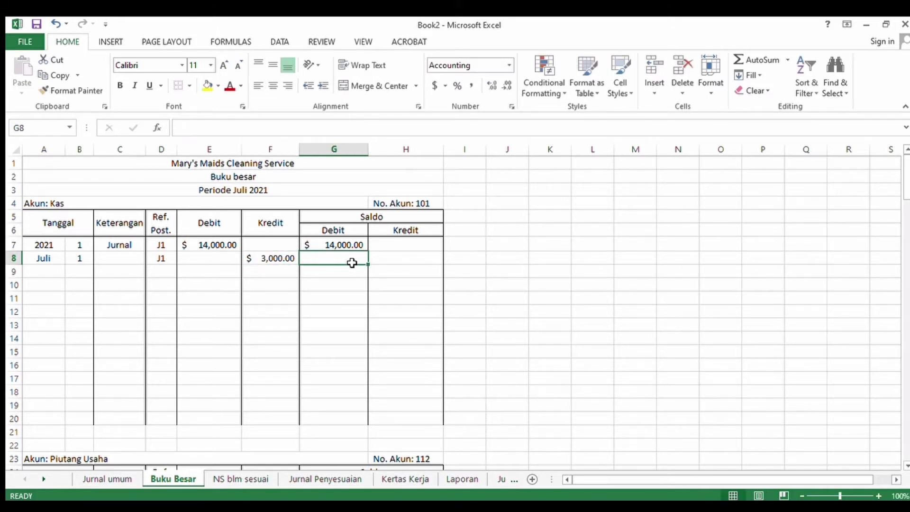
{"action": "type", "text": "=sum"}
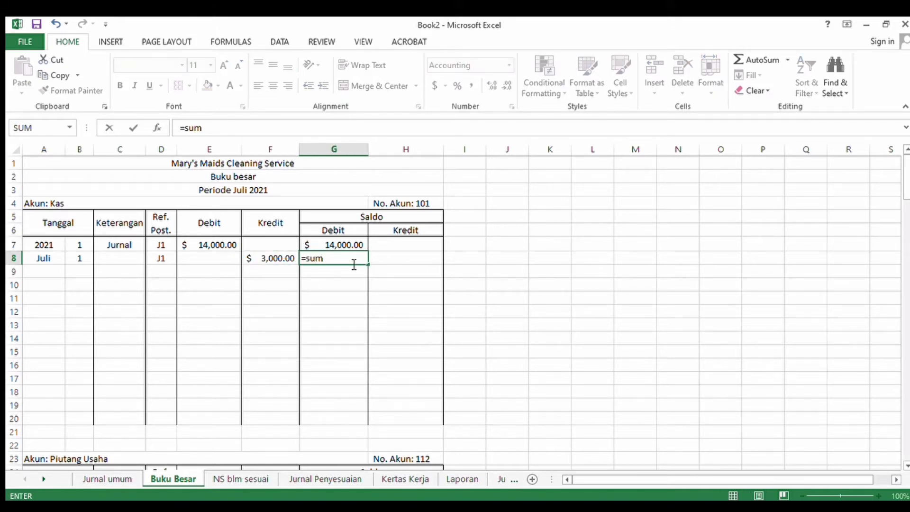
{"action": "type", "text": "("}
{"action": "left_click", "coordinate": [335, 246]}
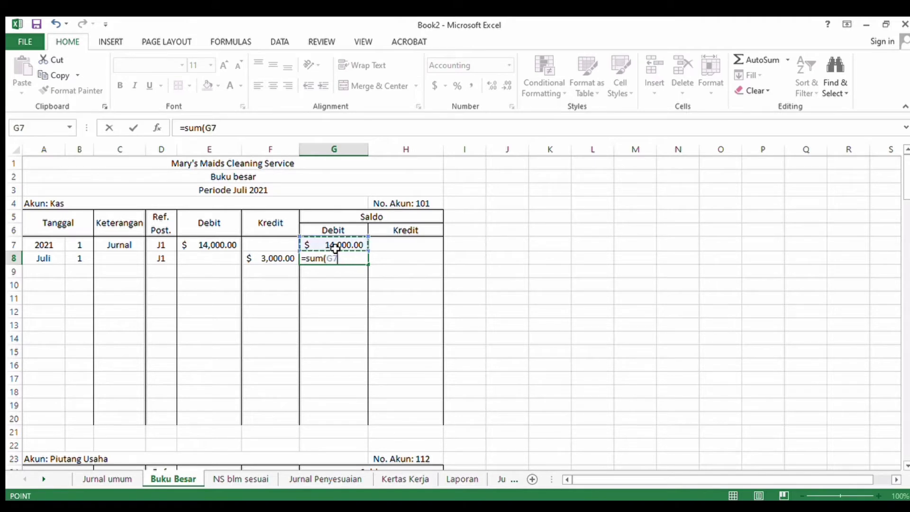
{"action": "type", "text": "-"}
{"action": "left_click", "coordinate": [263, 260]}
{"action": "key", "text": "Return"}
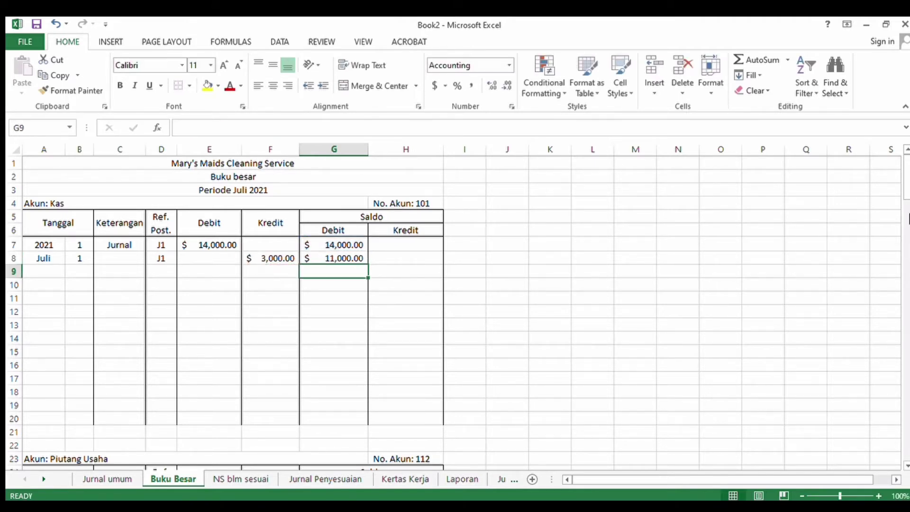
Step: Post the accounts payable entry to row 67 of the Utang Usaha ledger: day 1, Jurnal, reference J1, credit 7,000
{"action": "left_click_drag", "start_coordinate": [902, 187], "coordinate": [900, 303]}
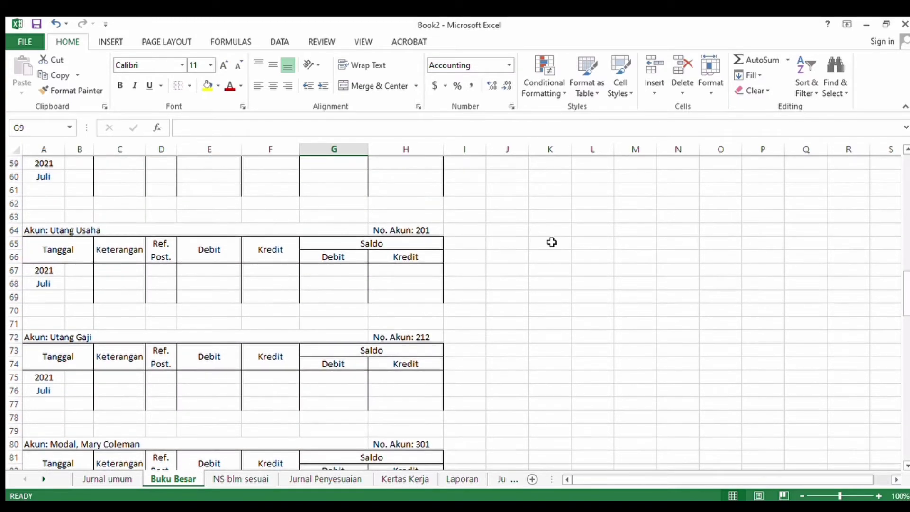
{"action": "left_click", "coordinate": [77, 272]}
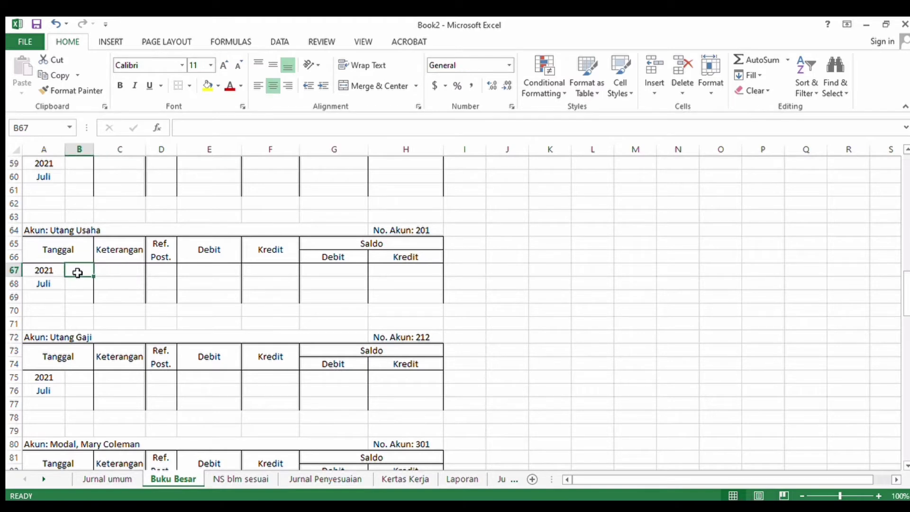
{"action": "type", "text": "1"}
{"action": "left_click", "coordinate": [114, 271]}
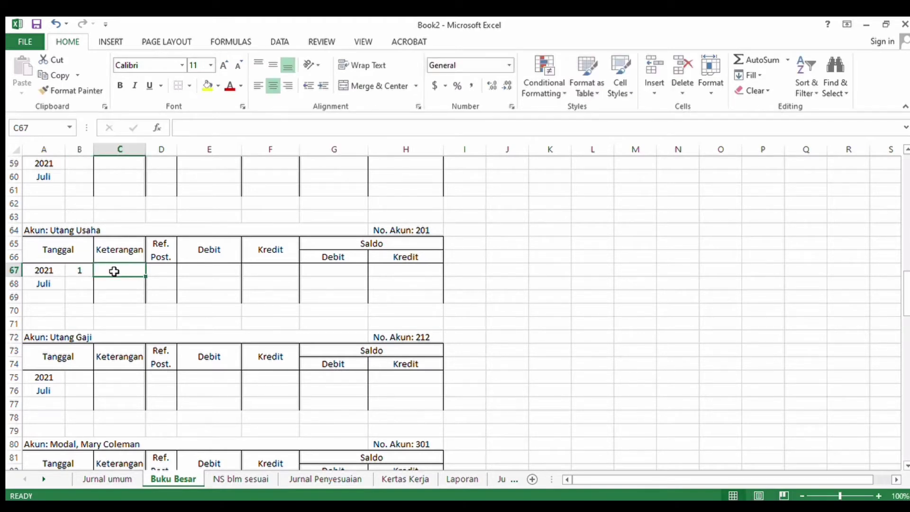
{"action": "type", "text": "Jurnal"}
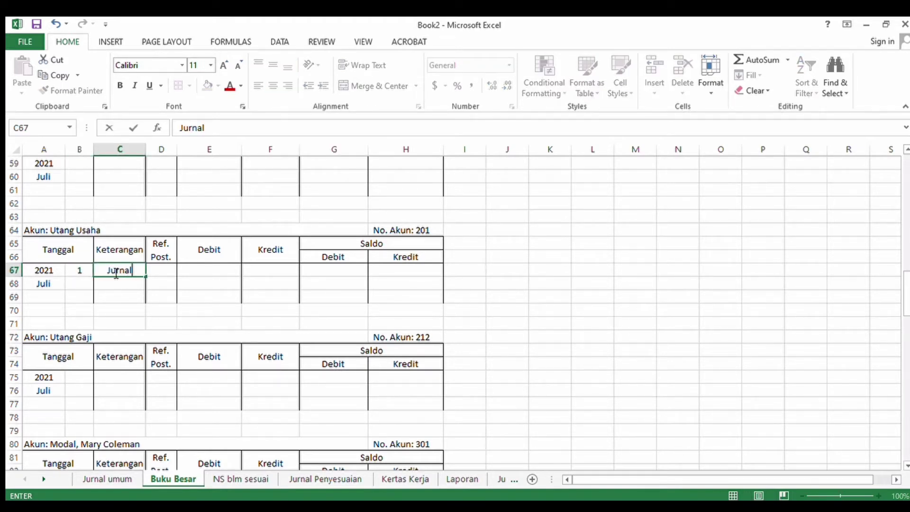
{"action": "left_click", "coordinate": [161, 271]}
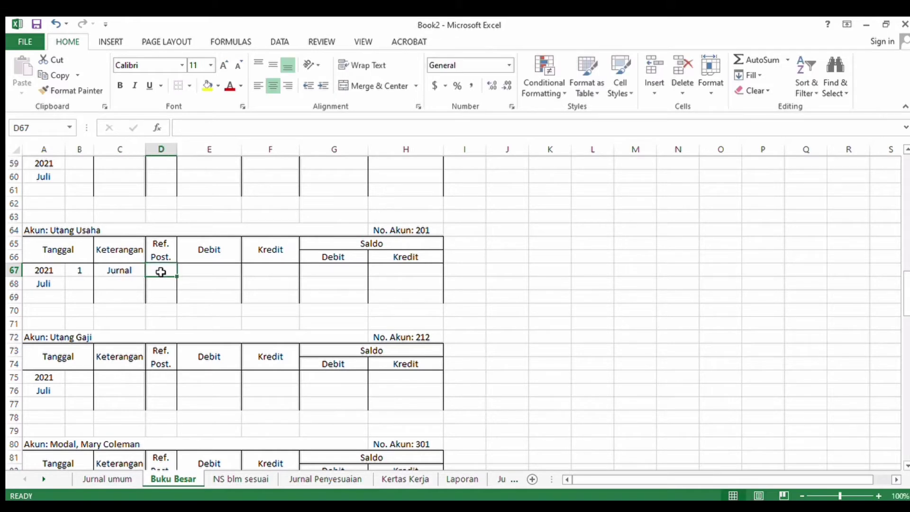
{"action": "type", "text": "J"}
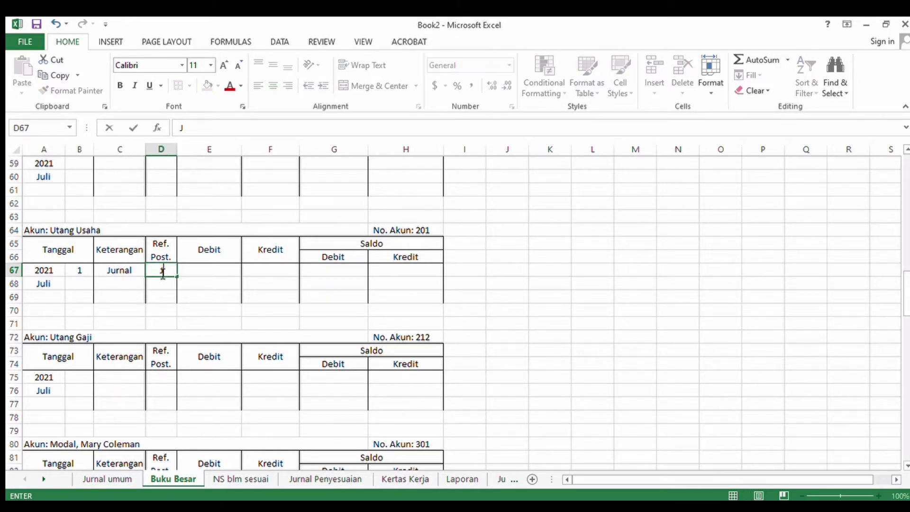
{"action": "type", "text": "1"}
{"action": "left_click", "coordinate": [278, 273]}
{"action": "type", "text": "7000"}
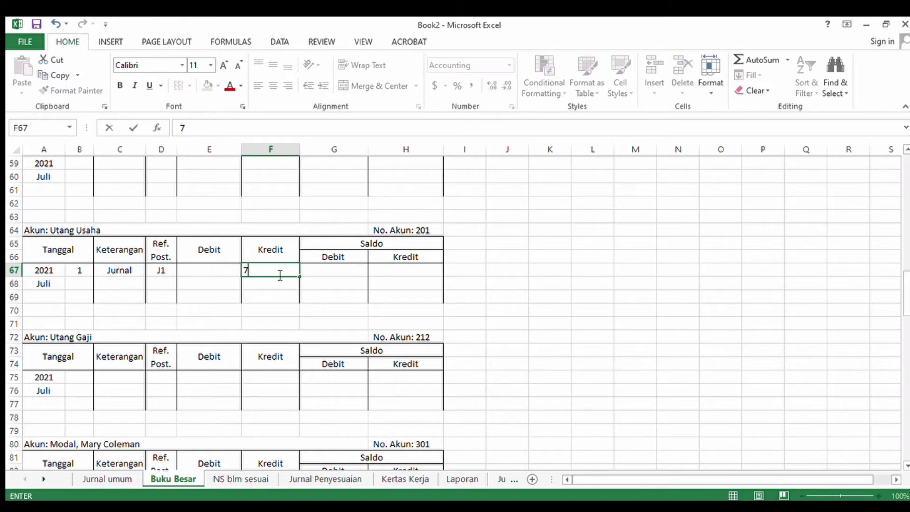
Step: Calculate the Utang Usaha ledger's credit balance in H67 with a SUM formula on the credit amount in F67
{"action": "left_click", "coordinate": [386, 270]}
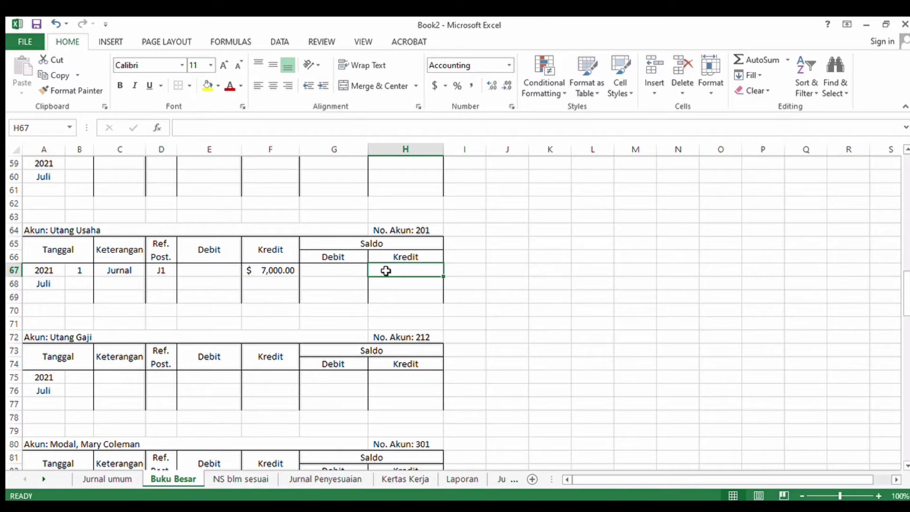
{"action": "type", "text": "=sum"}
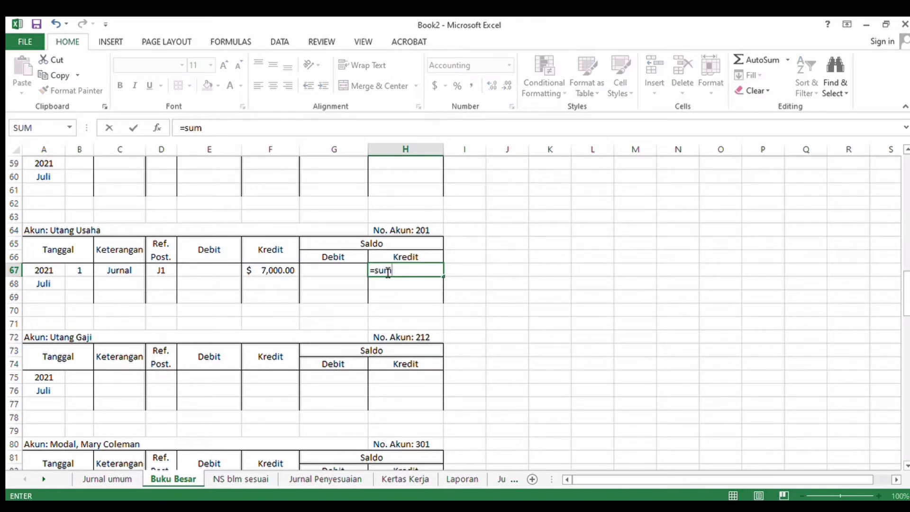
{"action": "type", "text": "("}
{"action": "left_click", "coordinate": [274, 271]}
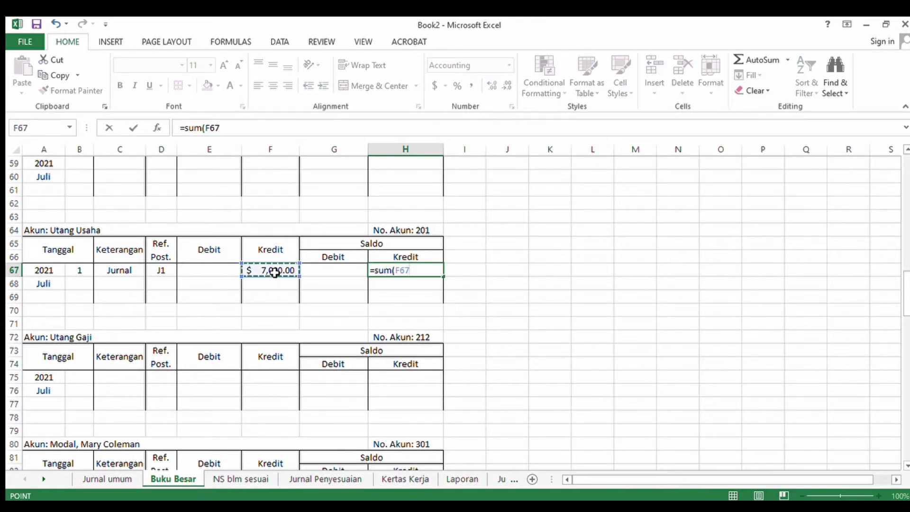
{"action": "key", "text": "Return"}
Step: Record the day 2 debit in row 11 of the Jurnal umum sheet: Perlengkapan Pembersih, reference 128, debit 800
{"action": "left_click", "coordinate": [123, 477]}
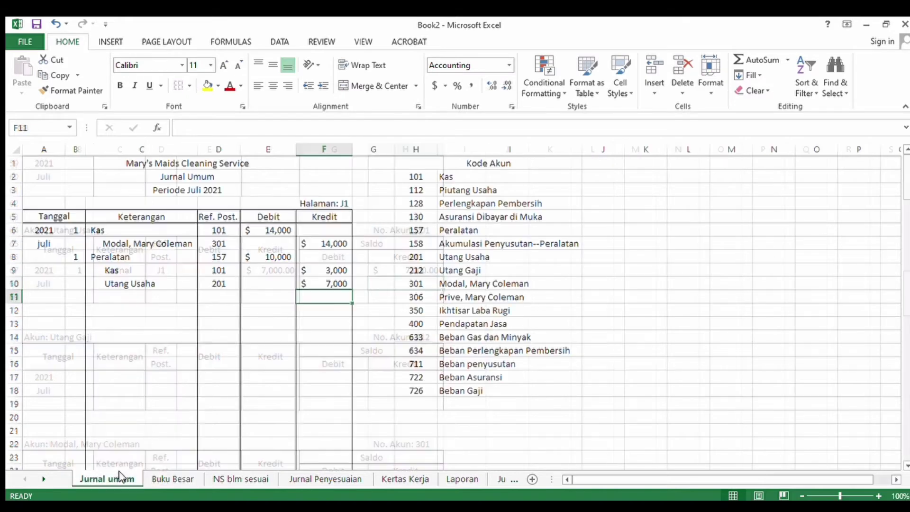
{"action": "left_click", "coordinate": [75, 298]}
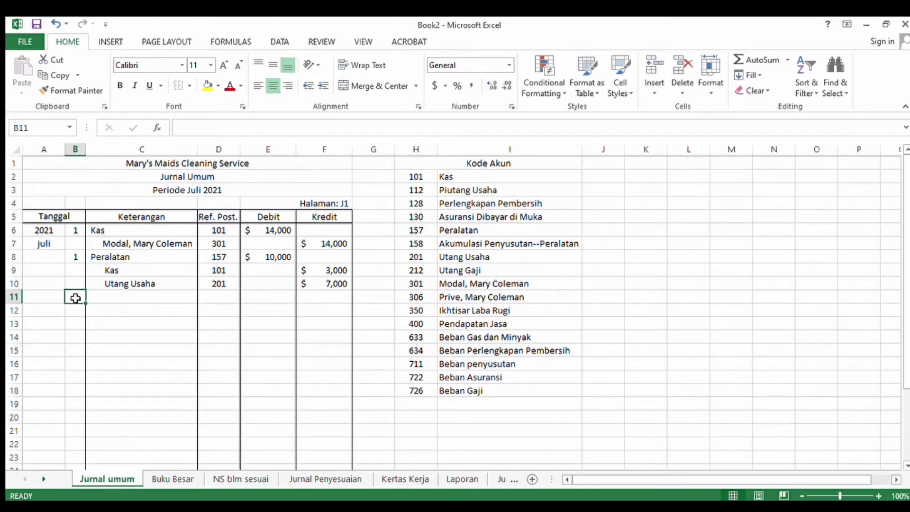
{"action": "type", "text": "2"}
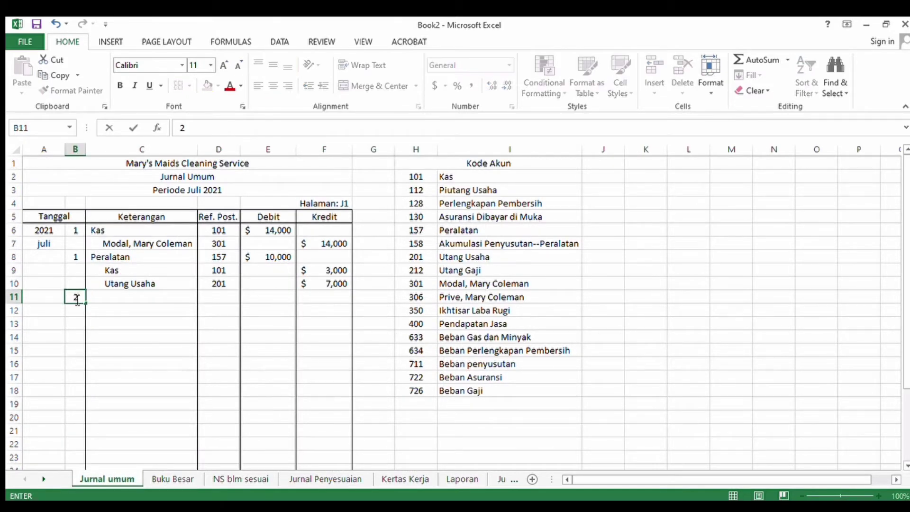
{"action": "left_click", "coordinate": [117, 298]}
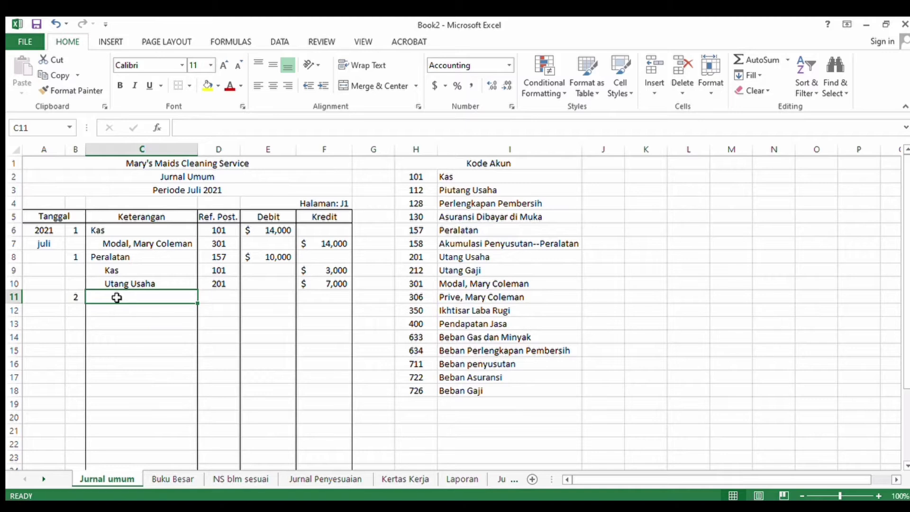
{"action": "type", "text": "Per"}
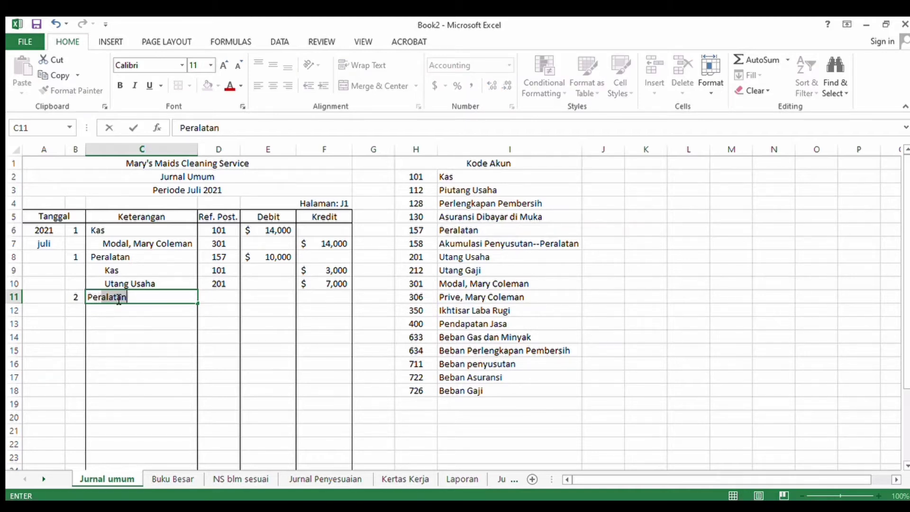
{"action": "type", "text": "lengkapan "}
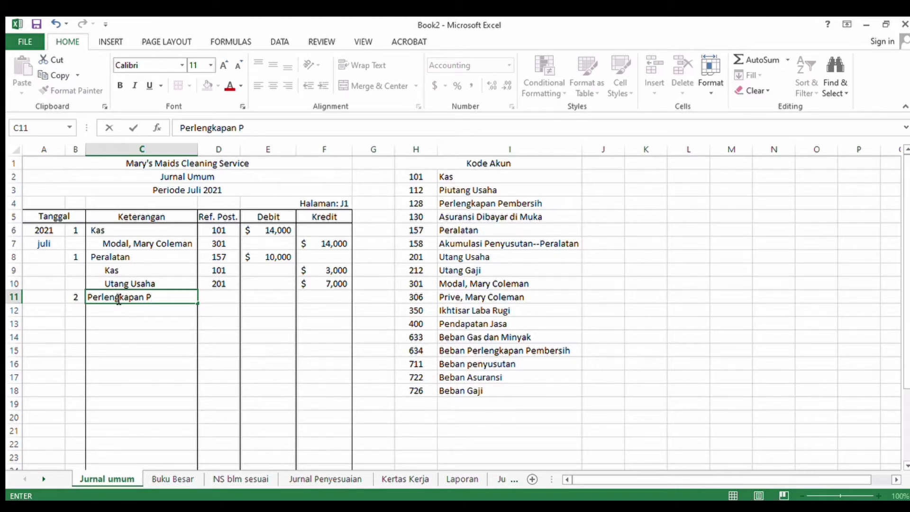
{"action": "type", "text": "Pembersih"}
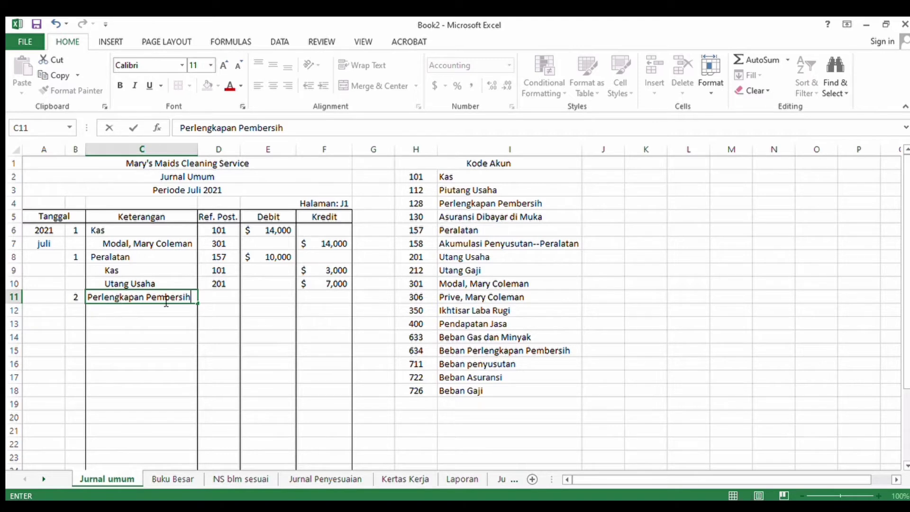
{"action": "left_click", "coordinate": [207, 300]}
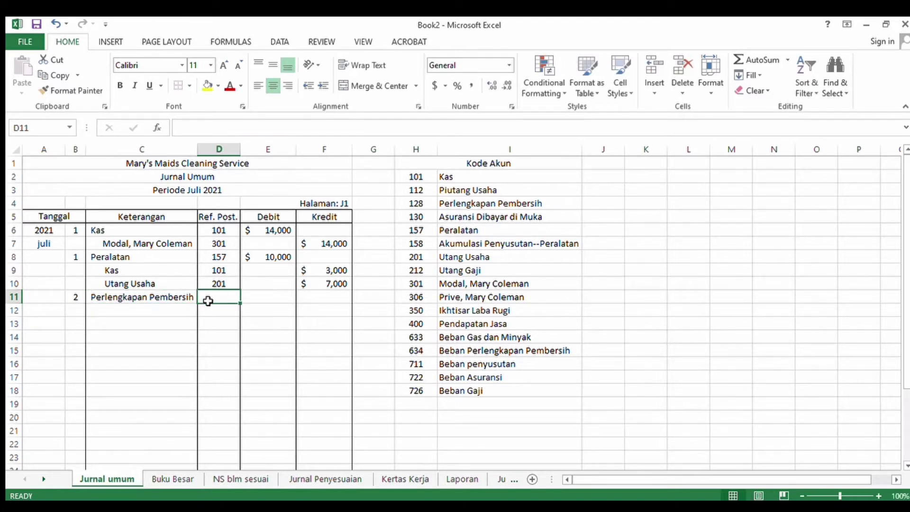
{"action": "type", "text": "128"}
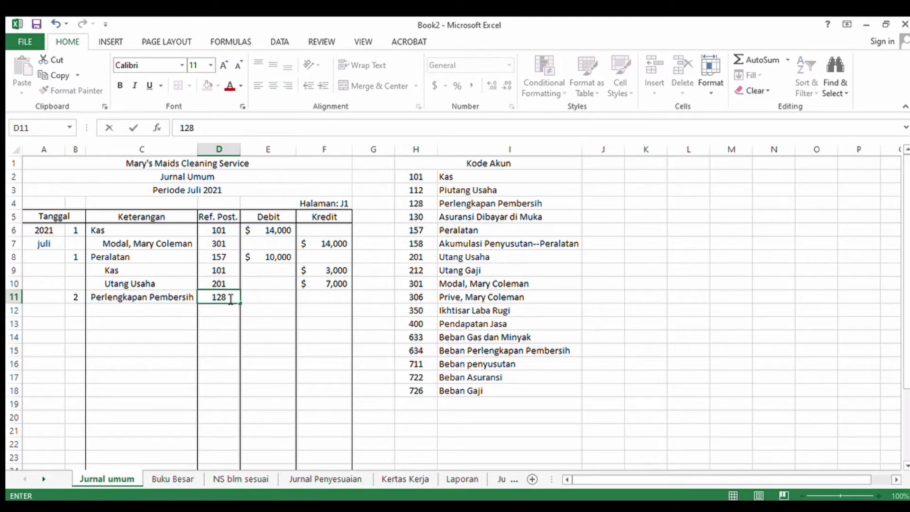
{"action": "left_click", "coordinate": [279, 297]}
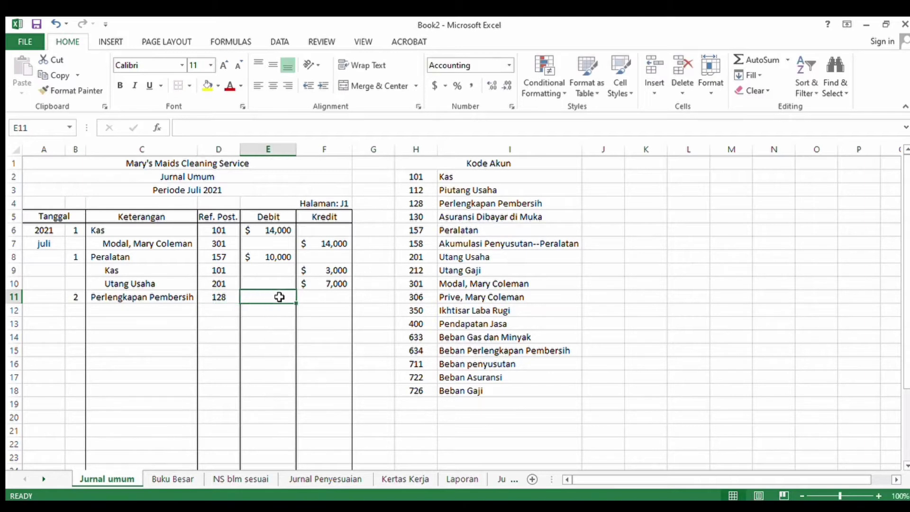
{"action": "type", "text": "800"}
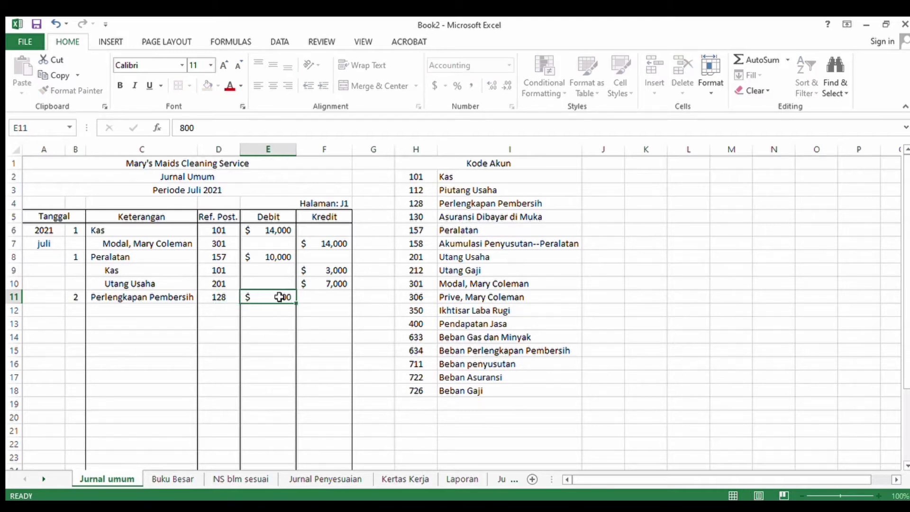
{"action": "key", "text": "Return"}
Step: Record the matching credit in journal row 12: Utang Usaha, reference 201, credit 800
{"action": "left_click", "coordinate": [158, 310]}
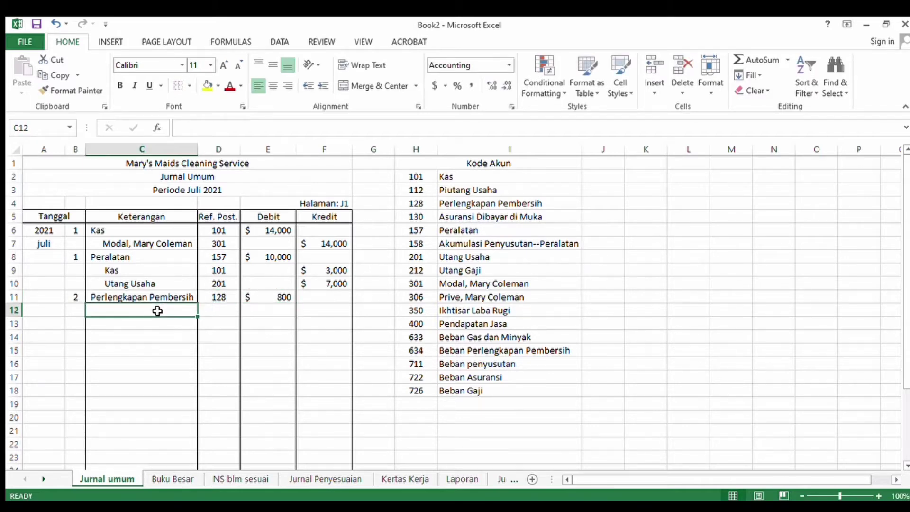
{"action": "type", "text": "u"}
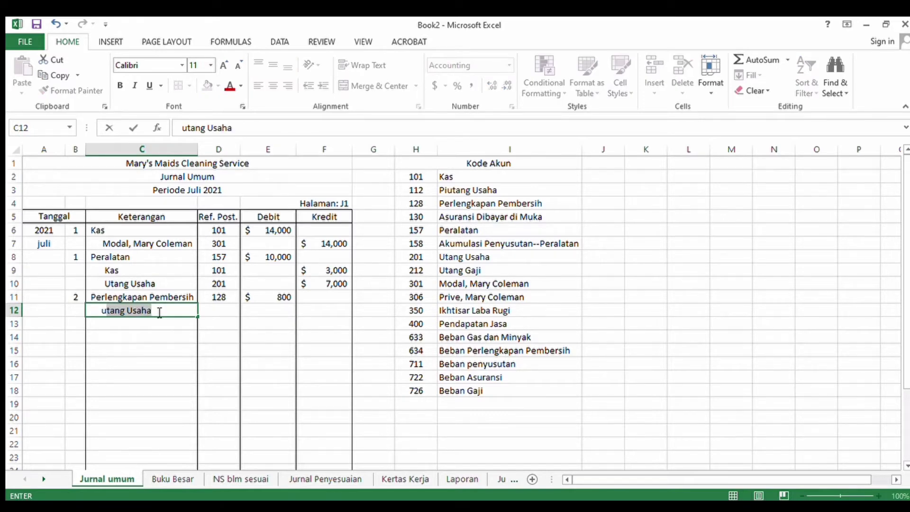
{"action": "key", "text": "BackSpace"}
{"action": "type", "text": "u"}
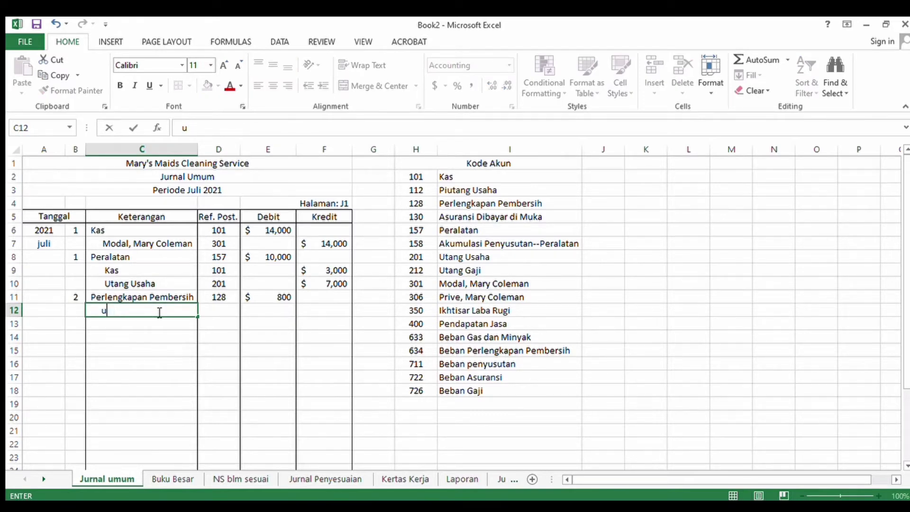
{"action": "type", "text": "Utang "}
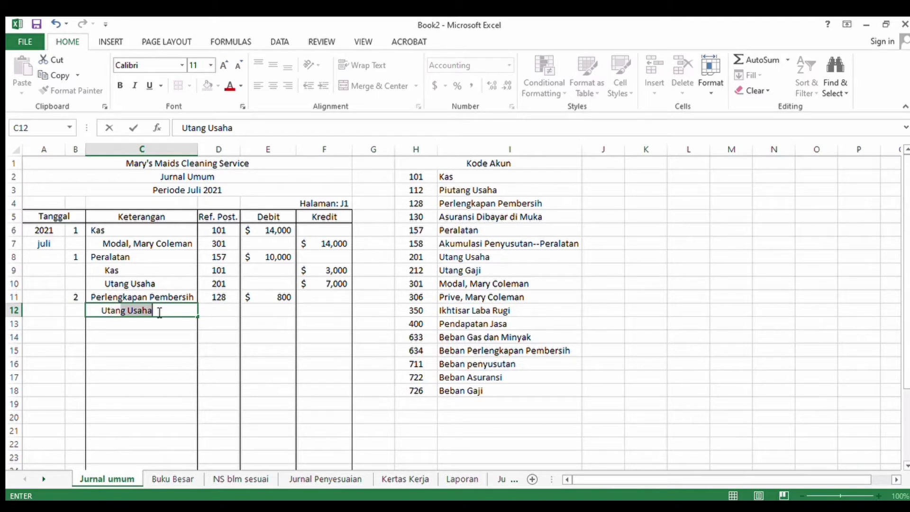
{"action": "type", "text": "Usaha"}
{"action": "left_click", "coordinate": [221, 310]}
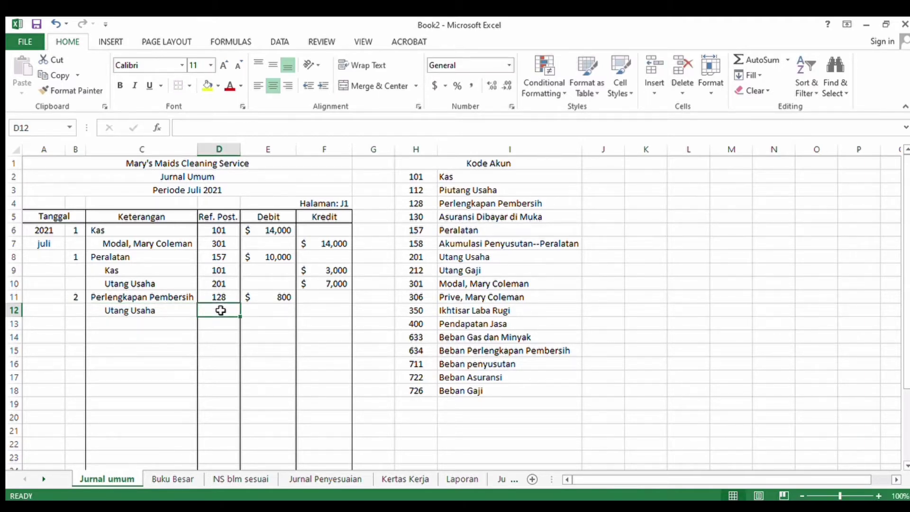
{"action": "type", "text": "201"}
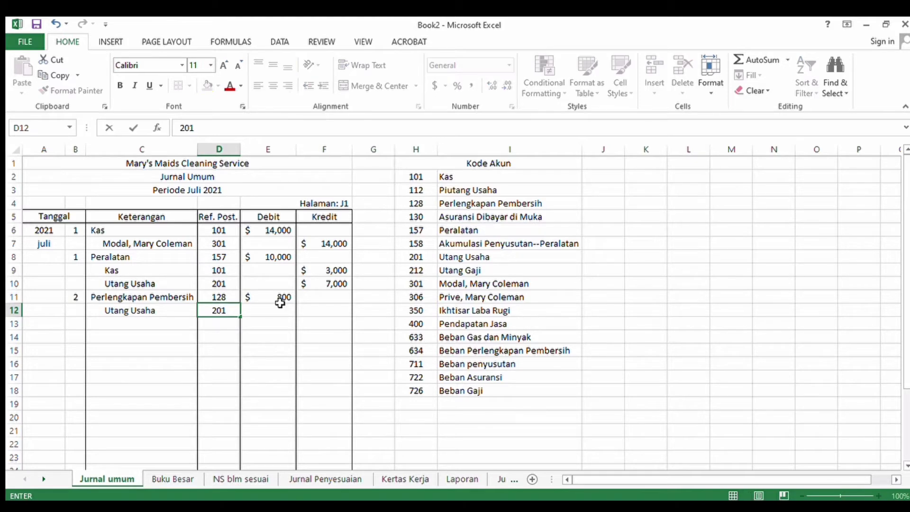
{"action": "left_click", "coordinate": [335, 310]}
{"action": "type", "text": "800"}
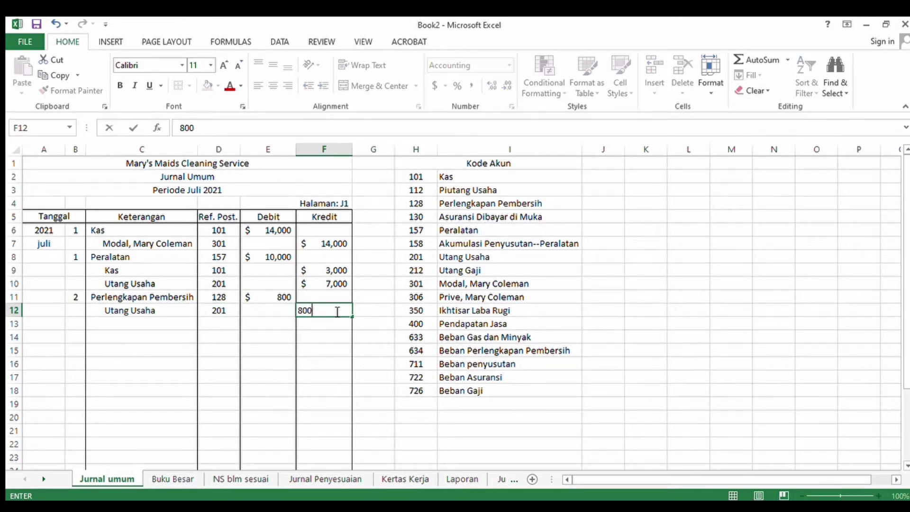
{"action": "key", "text": "Return"}
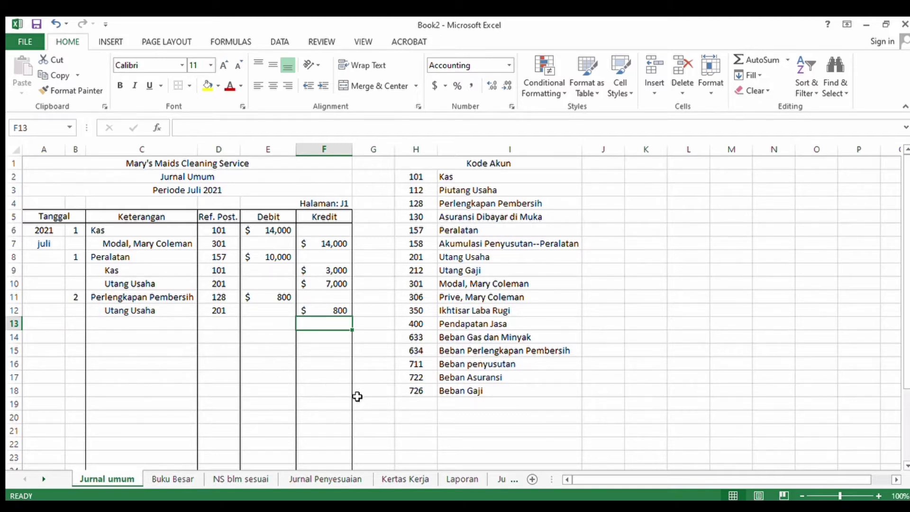
Step: Post the supplies purchase to row 37 of the Perlengkapan Pembersih ledger in Buku Besar: day 2, Jurnal, reference J1, debit 800
{"action": "left_click", "coordinate": [166, 473]}
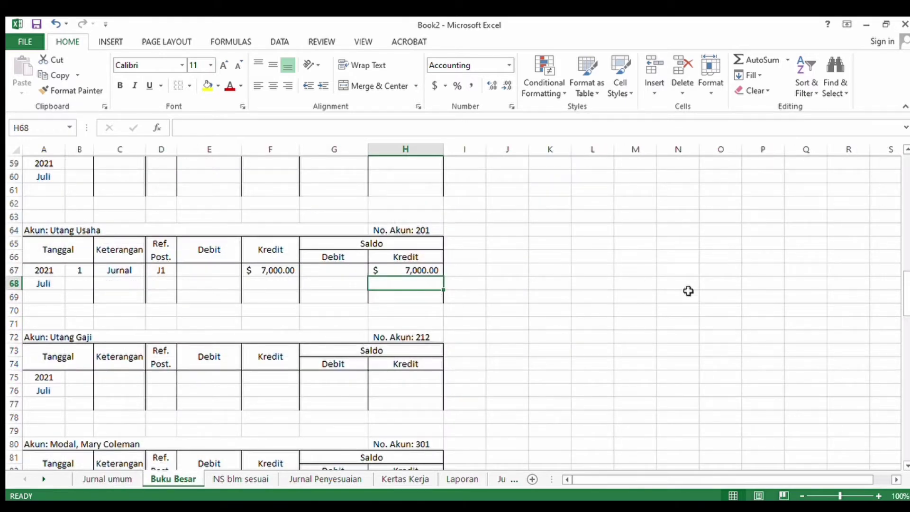
{"action": "left_click_drag", "start_coordinate": [906, 283], "coordinate": [903, 211]}
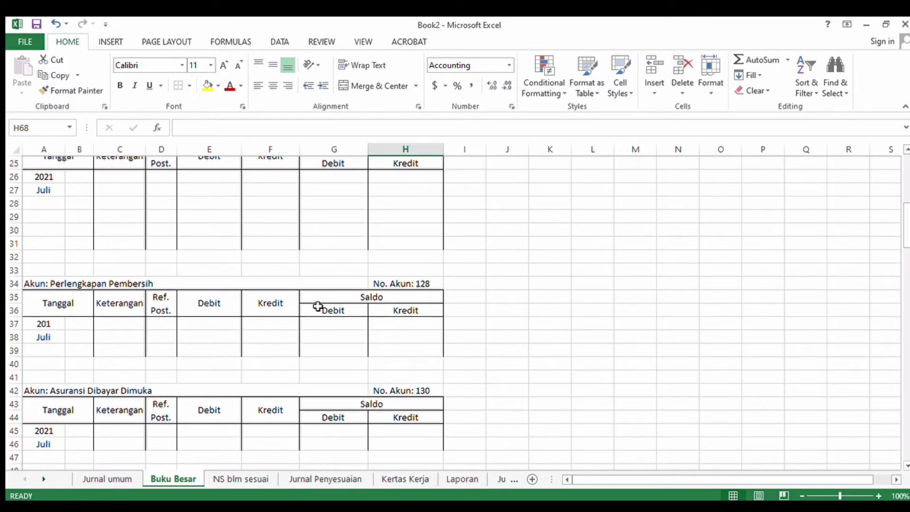
{"action": "left_click", "coordinate": [74, 328]}
{"action": "type", "text": "1"}
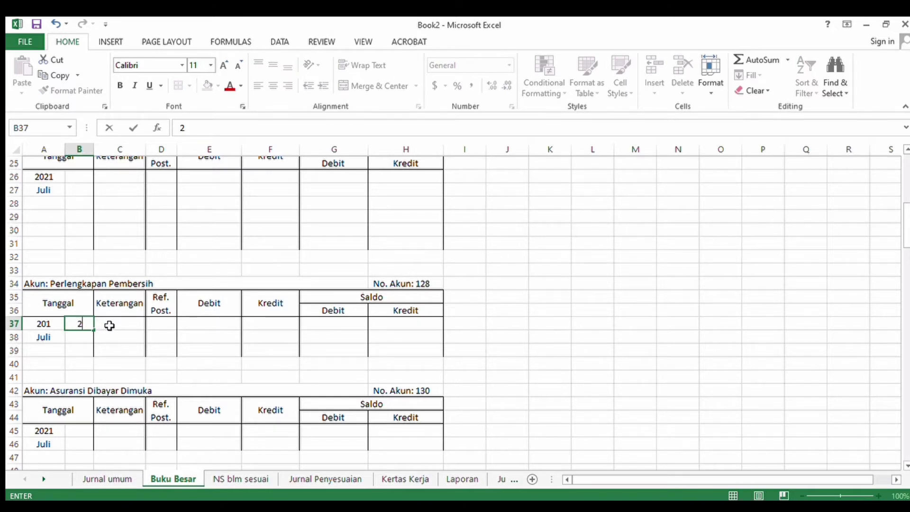
{"action": "left_click", "coordinate": [110, 326]}
{"action": "type", "text": "Ju"}
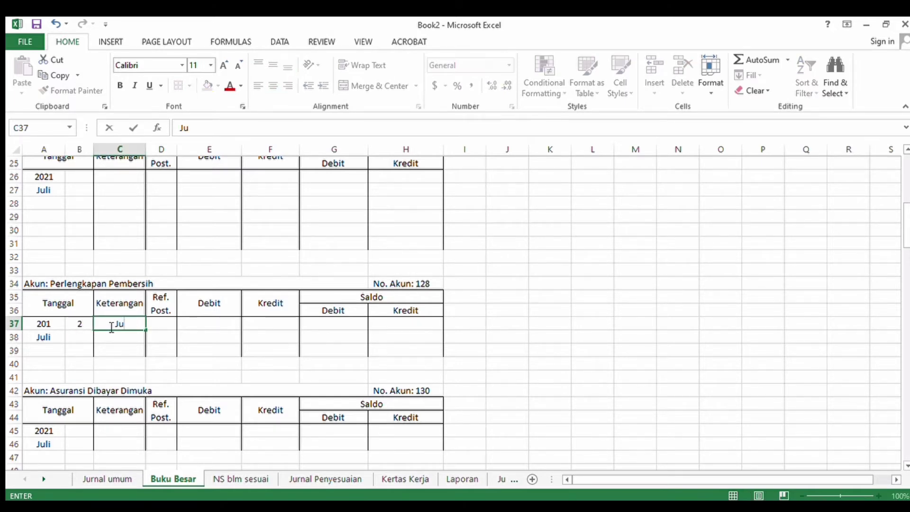
{"action": "type", "text": "rnal"}
{"action": "left_click", "coordinate": [165, 323]}
{"action": "type", "text": "J1"}
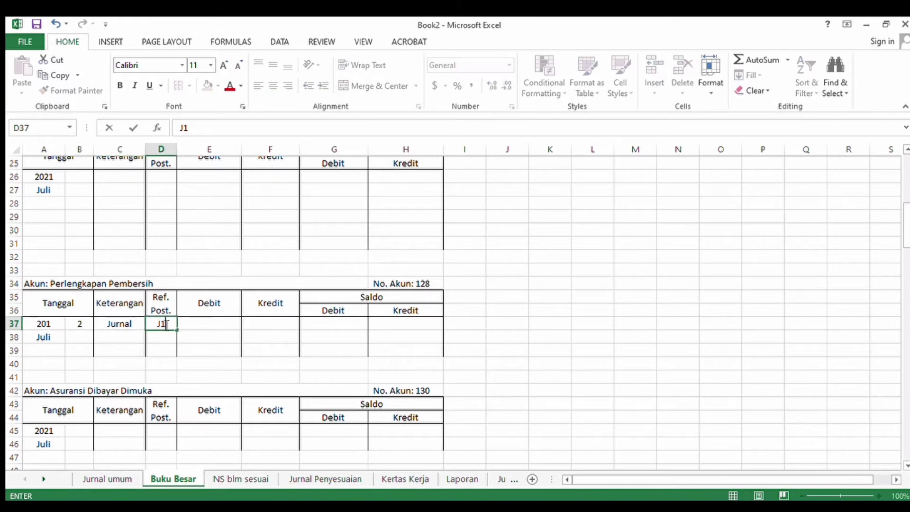
{"action": "left_click", "coordinate": [229, 326]}
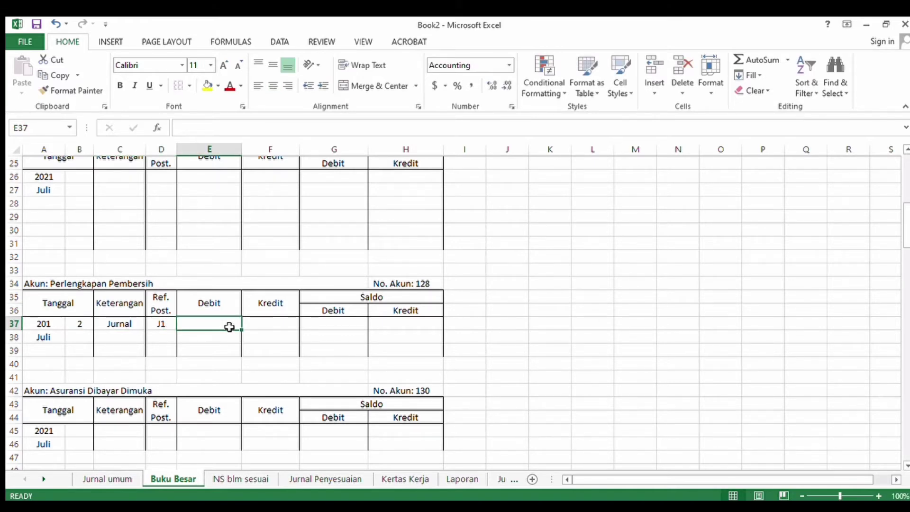
{"action": "type", "text": "800"}
{"action": "key", "text": "Return"}
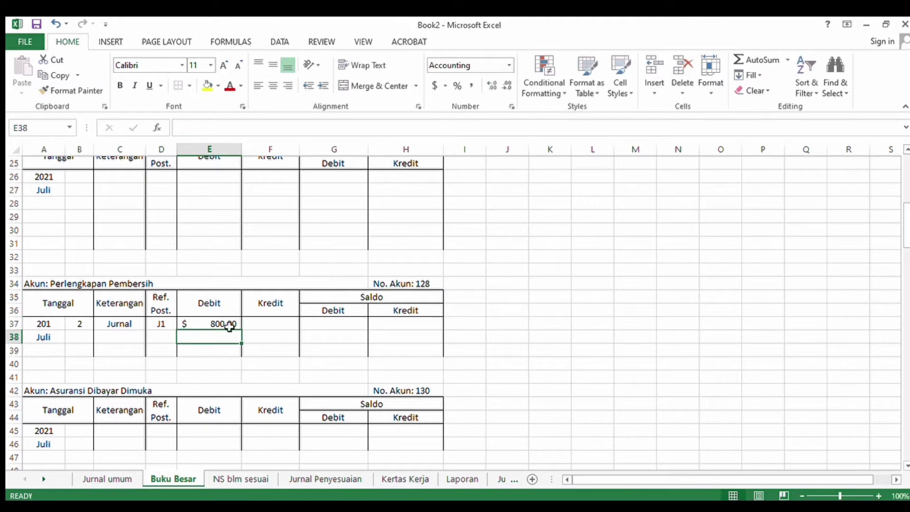
Step: Calculate the Perlengkapan Pembersih ledger's debit balance in G37 with a SUM formula on the debit amount in E37
{"action": "left_click", "coordinate": [322, 327]}
{"action": "type", "text": "=sum"}
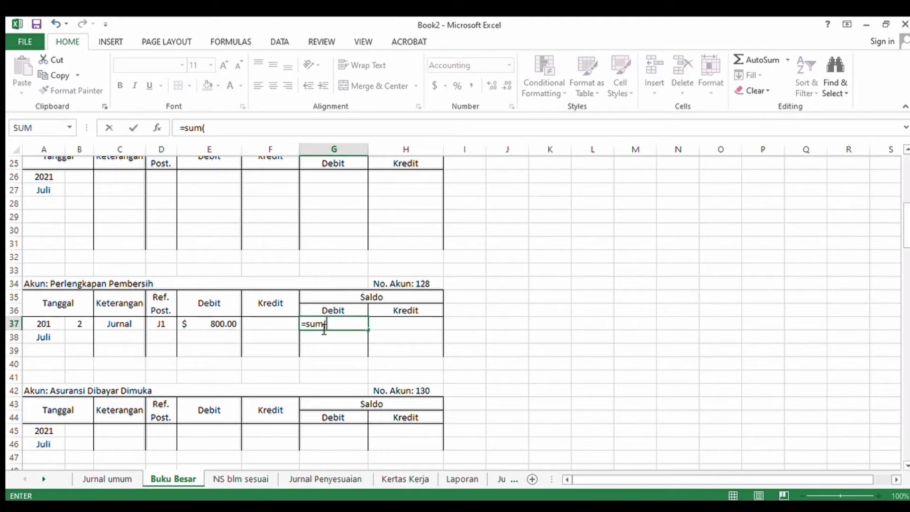
{"action": "type", "text": "("}
{"action": "left_click", "coordinate": [215, 323]}
{"action": "key", "text": "Return"}
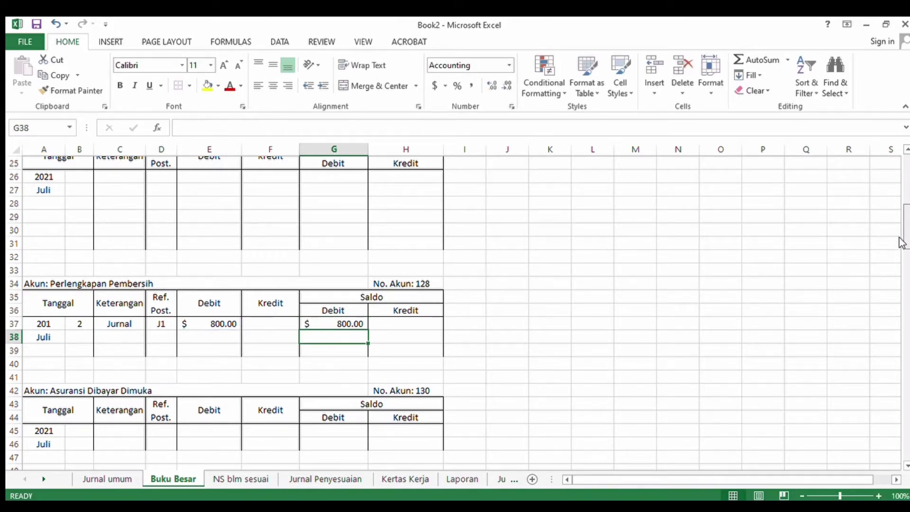
Step: Post the day 2 payable to row 68 of the Utang Usaha ledger with reference J1 and credit 800
{"action": "left_click_drag", "start_coordinate": [902, 242], "coordinate": [899, 305]}
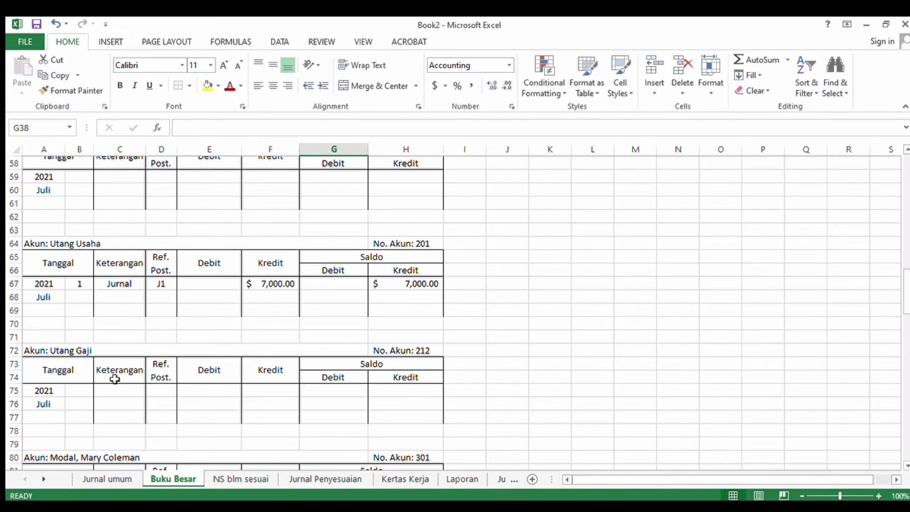
{"action": "left_click", "coordinate": [82, 300]}
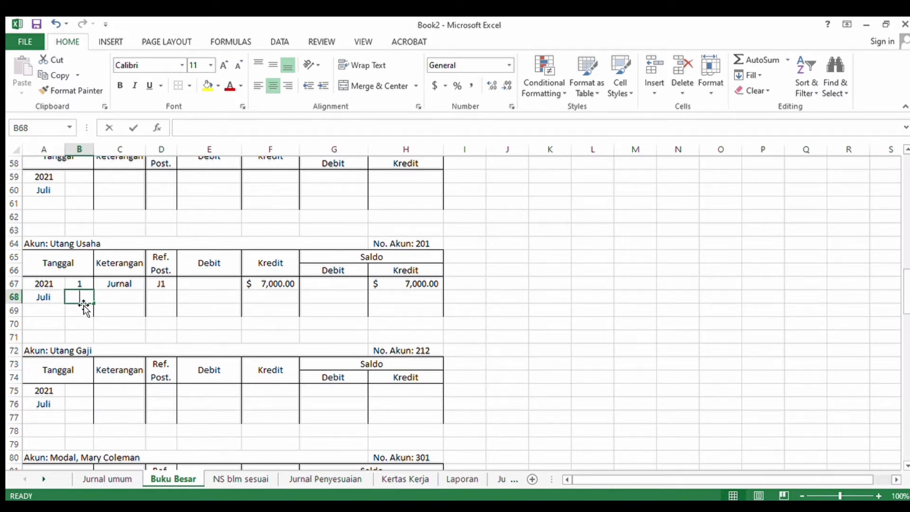
{"action": "type", "text": "2"}
{"action": "left_click", "coordinate": [174, 297]}
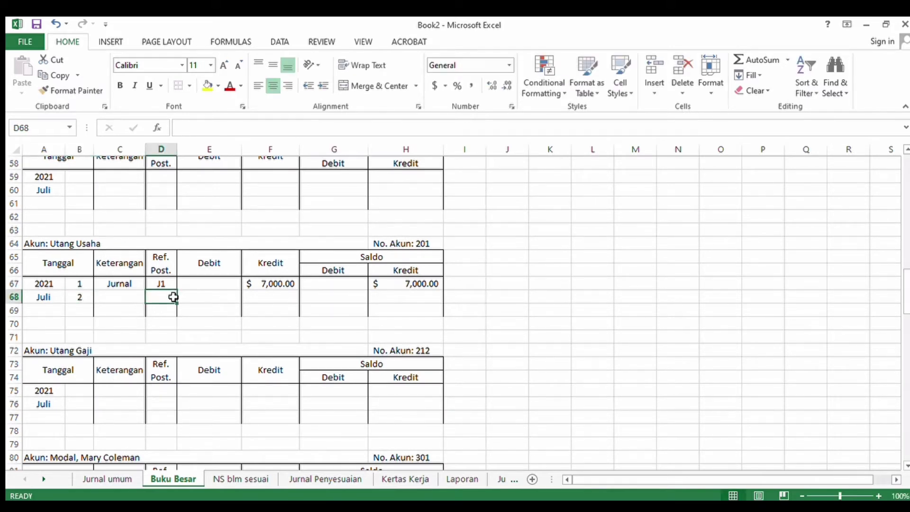
{"action": "type", "text": "J1"}
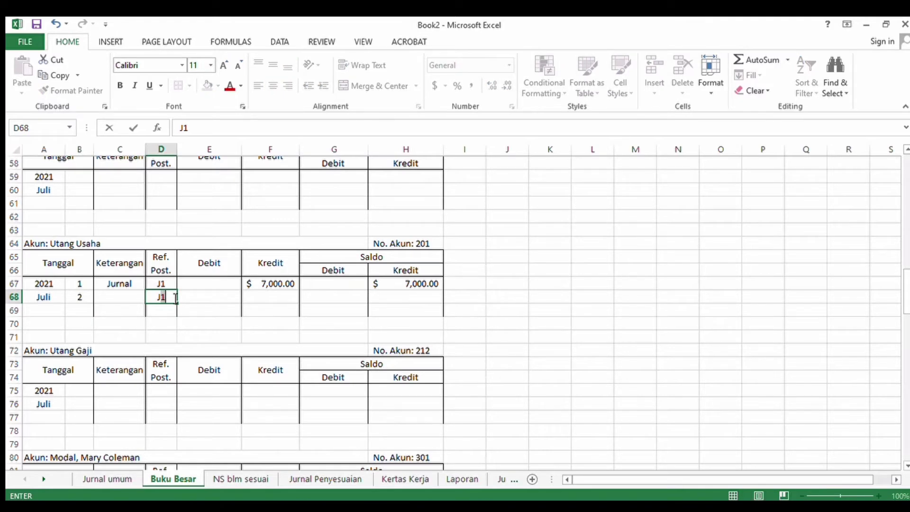
{"action": "left_click", "coordinate": [257, 297]}
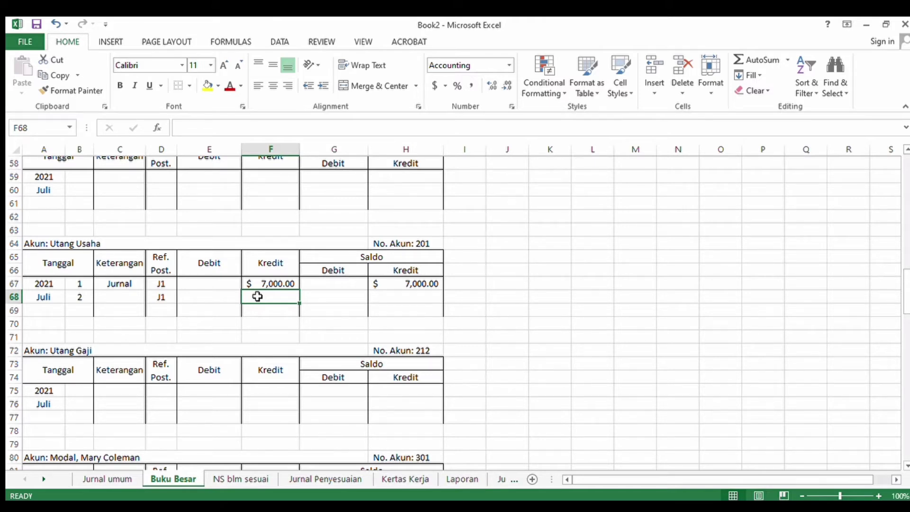
{"action": "type", "text": "800"}
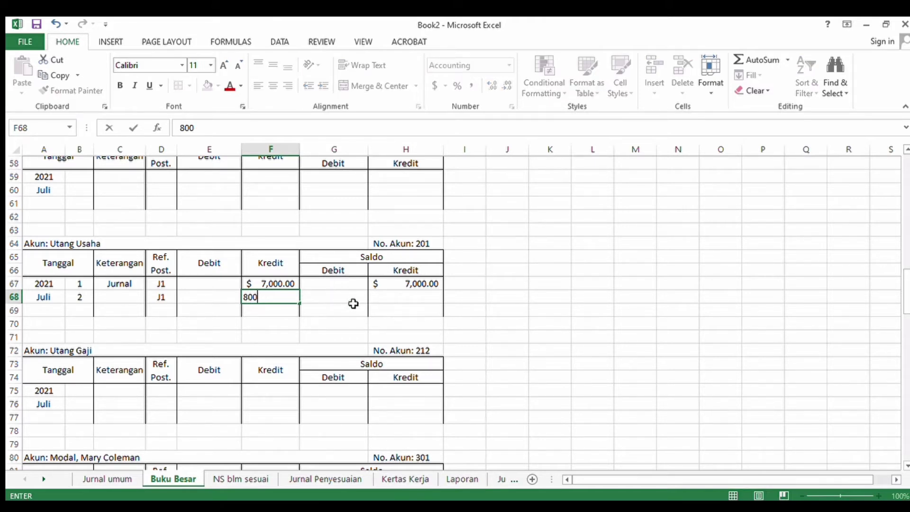
{"action": "left_click", "coordinate": [376, 300]}
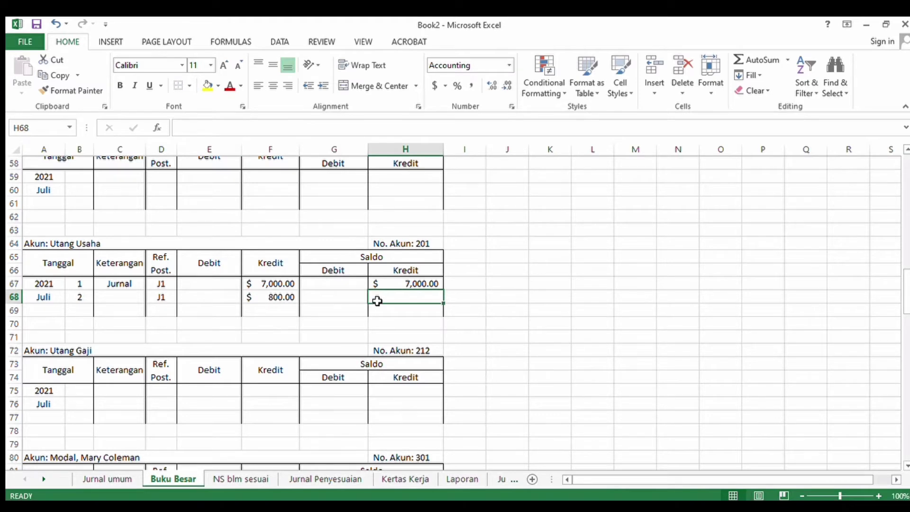
Step: Calculate the Utang Usaha ledger's running credit balance in H68 with a SUM formula adding H67 and the credit in F68
{"action": "type", "text": "=sum("}
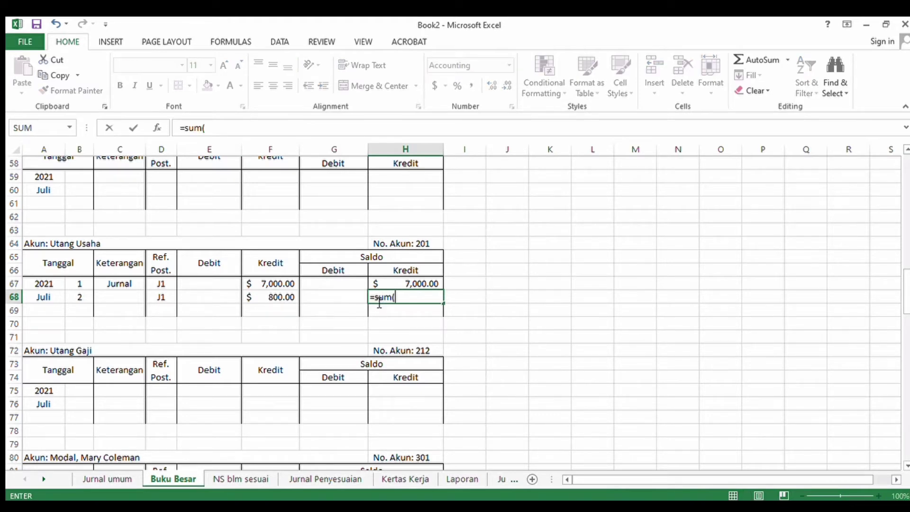
{"action": "left_click", "coordinate": [380, 284]}
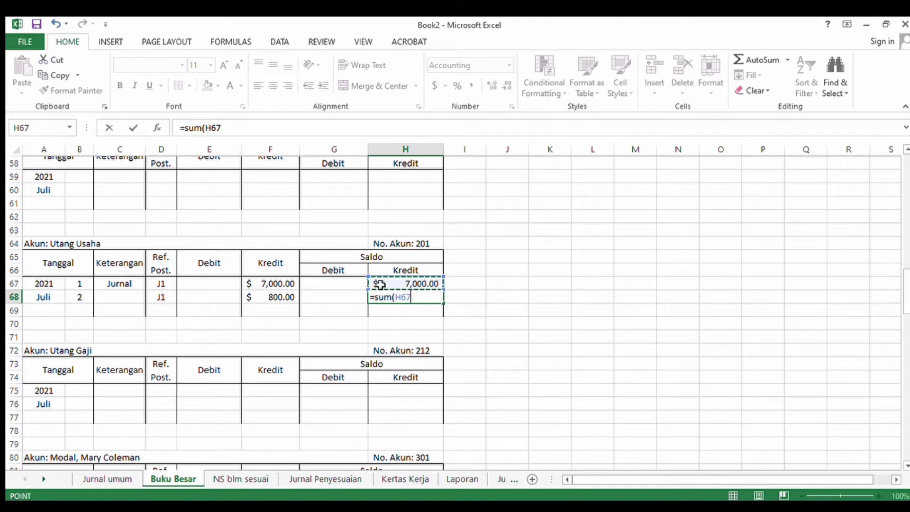
{"action": "type", "text": "+"}
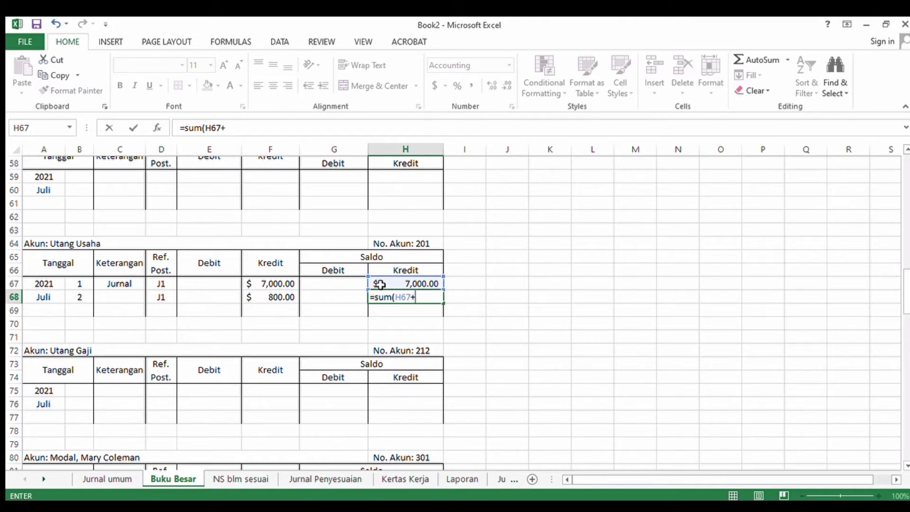
{"action": "left_click", "coordinate": [279, 302]}
{"action": "key", "text": "Return"}
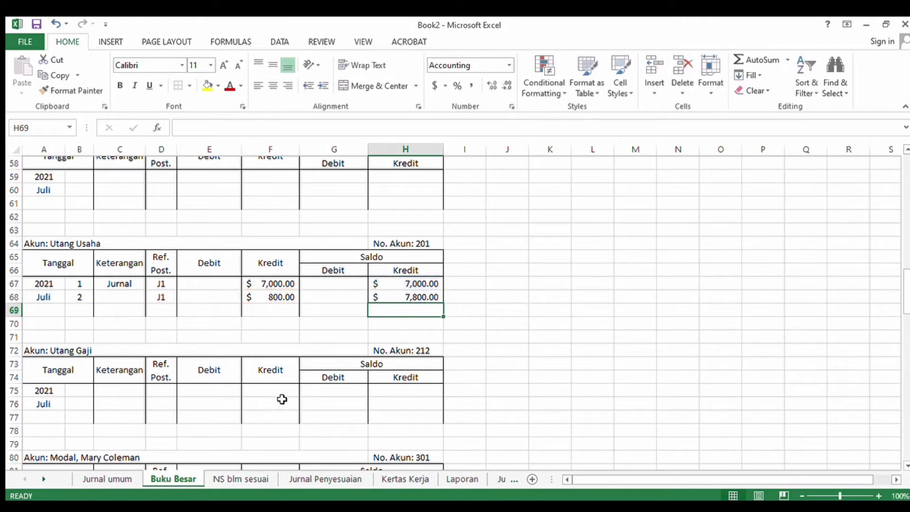
Step: Record the insurance debit in row 13 of Jurnal umum: day 5, Asuransi Dibayar Dimuka, reference 130, debit 2400
{"action": "left_click", "coordinate": [107, 477]}
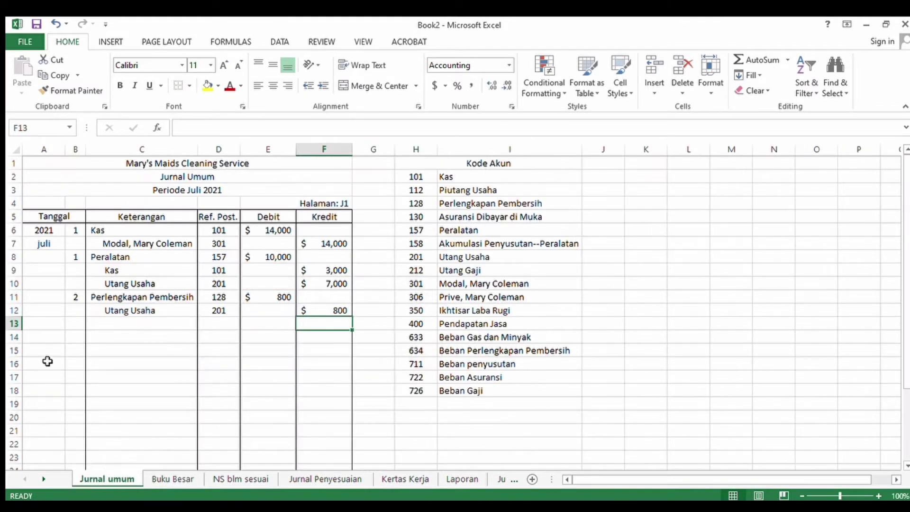
{"action": "left_click", "coordinate": [72, 323]}
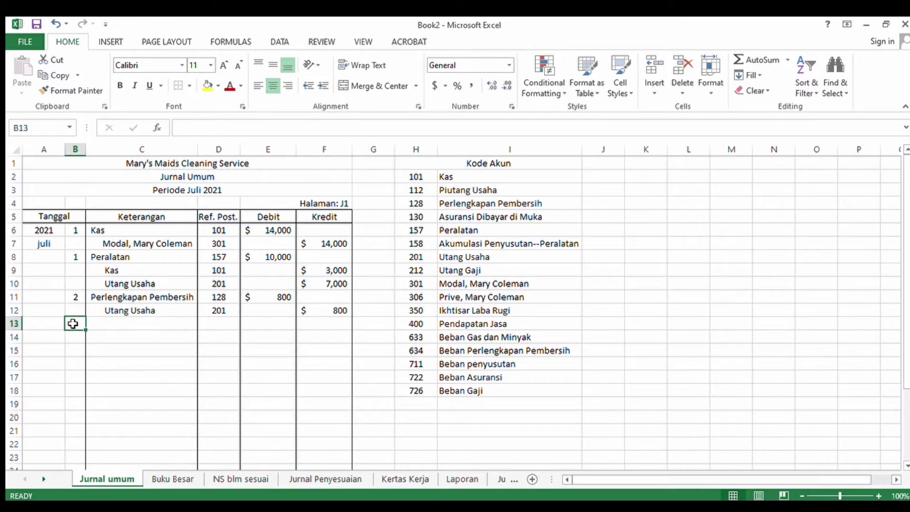
{"action": "type", "text": "5"}
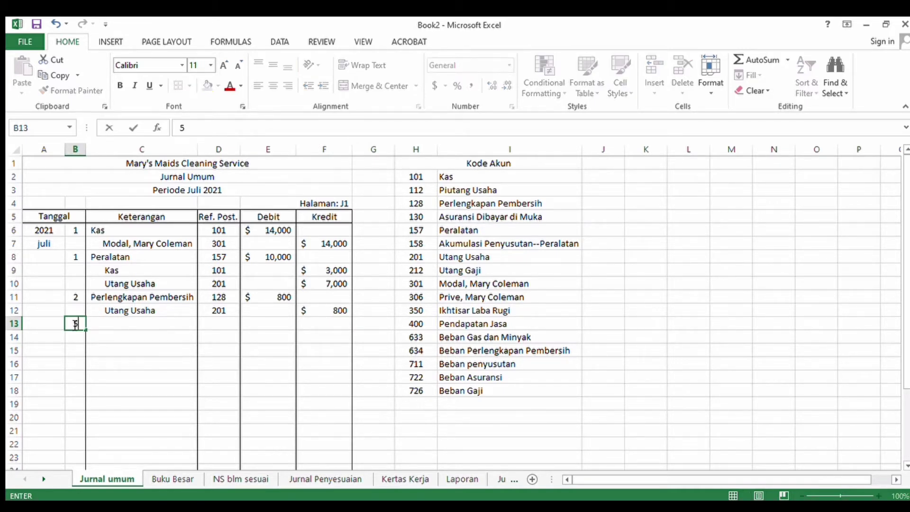
{"action": "left_click", "coordinate": [114, 327]}
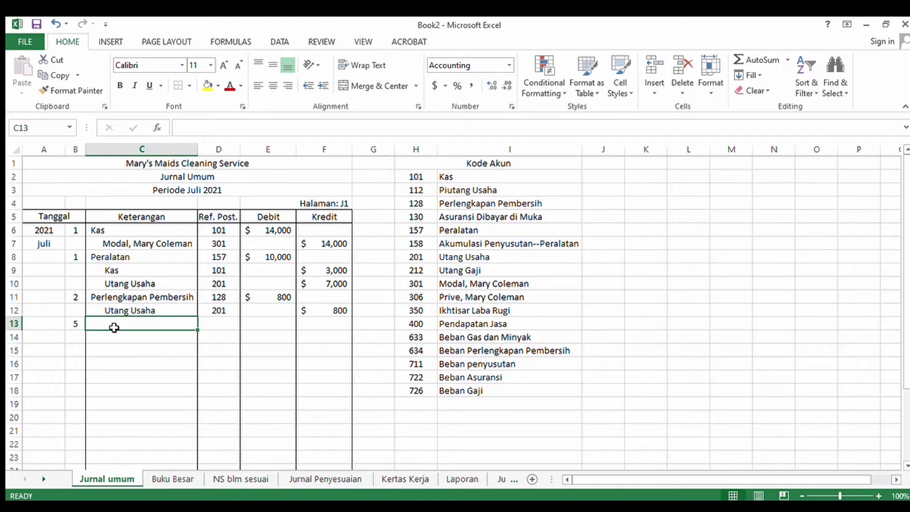
{"action": "type", "text": "A"}
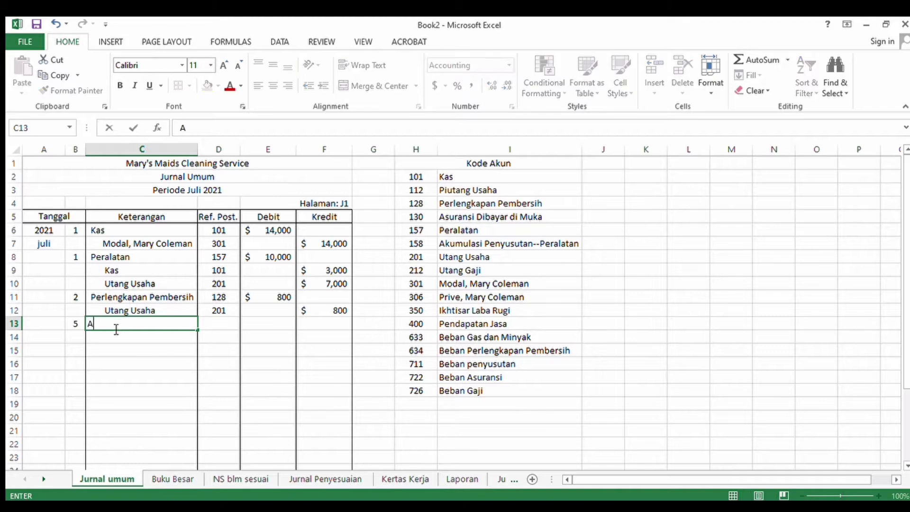
{"action": "type", "text": "suransi Dibayar "}
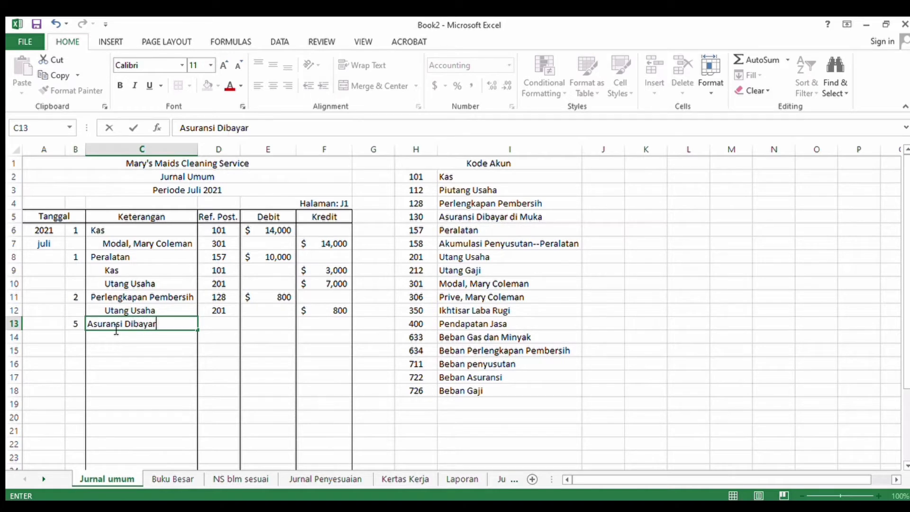
{"action": "type", "text": "d"}
{"action": "key", "text": "BackSpace"}
{"action": "type", "text": "Dimuka"}
{"action": "left_click", "coordinate": [214, 328]}
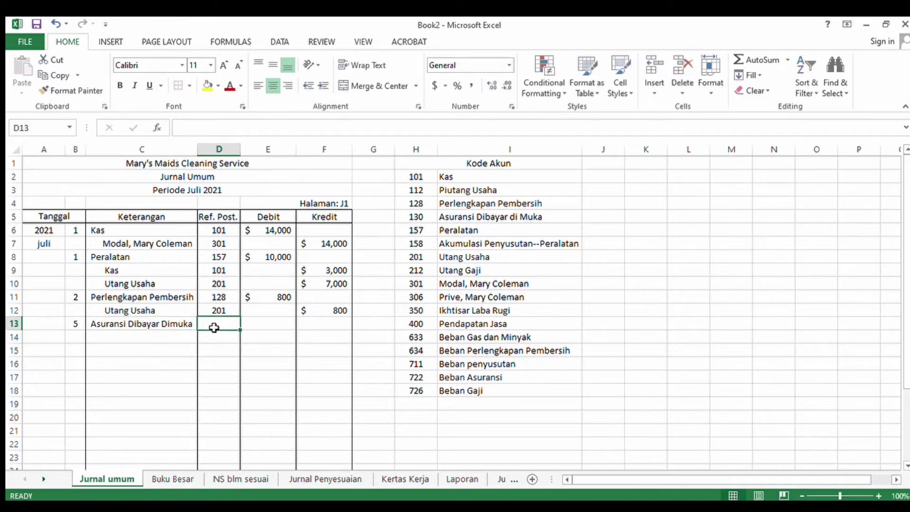
{"action": "type", "text": "130"}
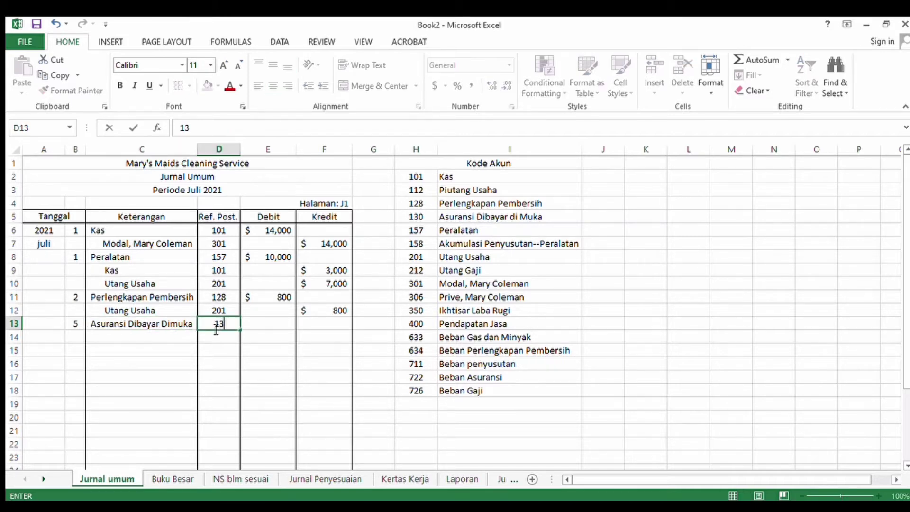
{"action": "left_click", "coordinate": [264, 324]}
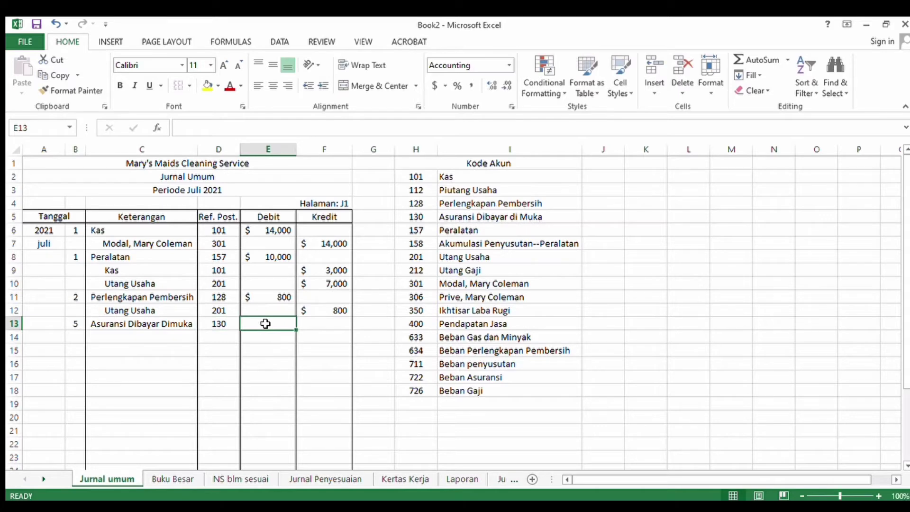
{"action": "type", "text": "2400"}
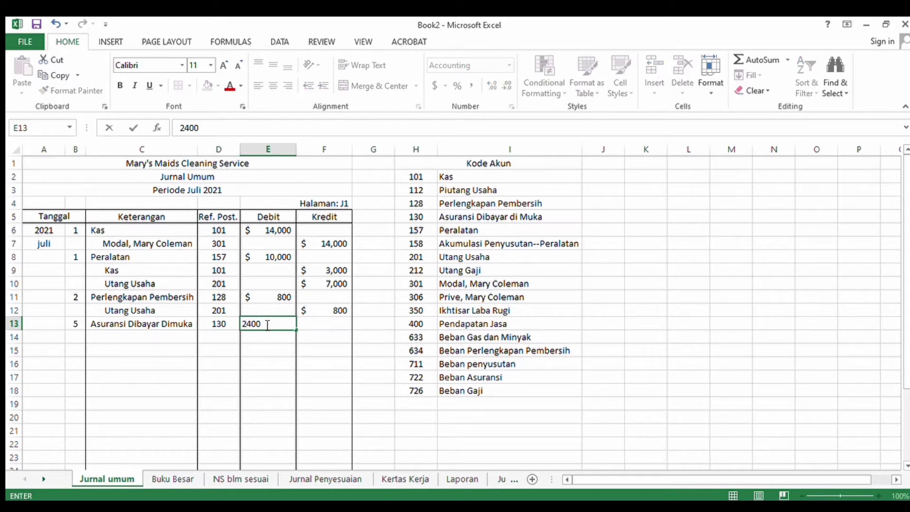
{"action": "key", "text": "Return"}
Step: Record the matching credit in journal row 14: indented Kas, reference 101, credit 2400
{"action": "left_click", "coordinate": [169, 340]}
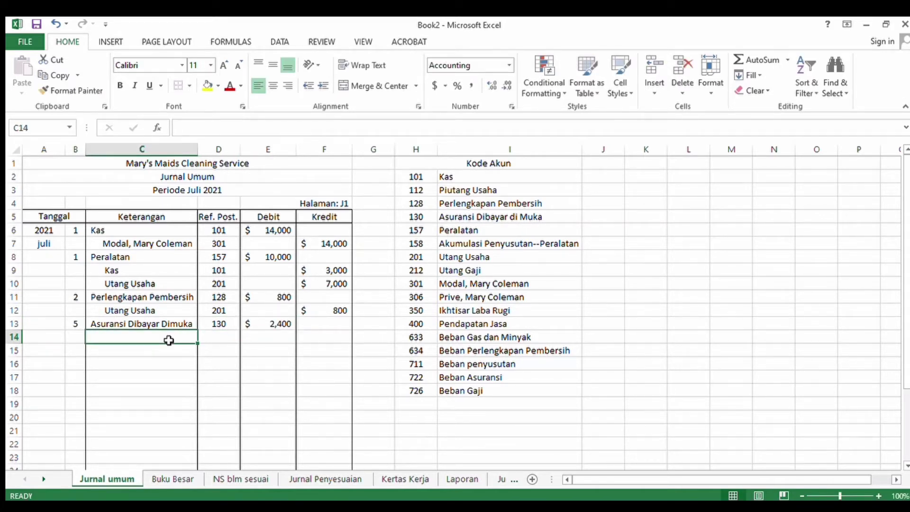
{"action": "type", "text": "Kas"}
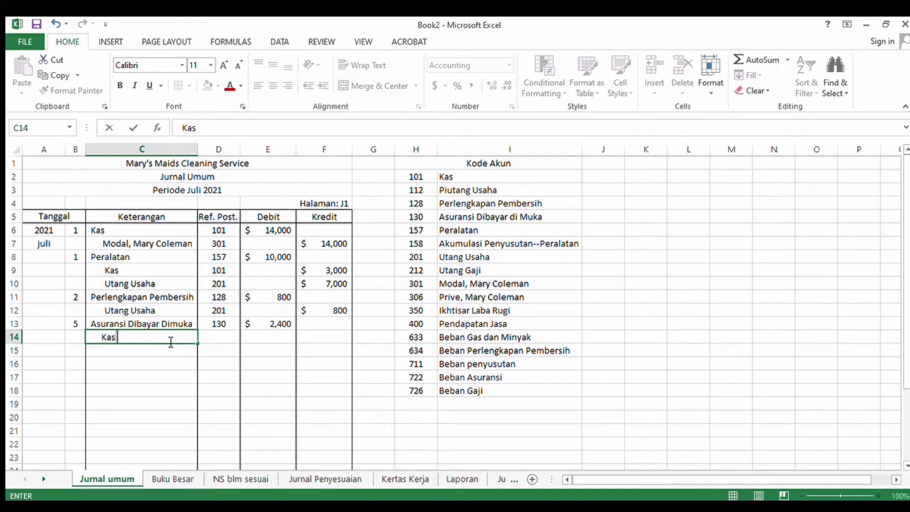
{"action": "left_click", "coordinate": [234, 340]}
{"action": "type", "text": "101"}
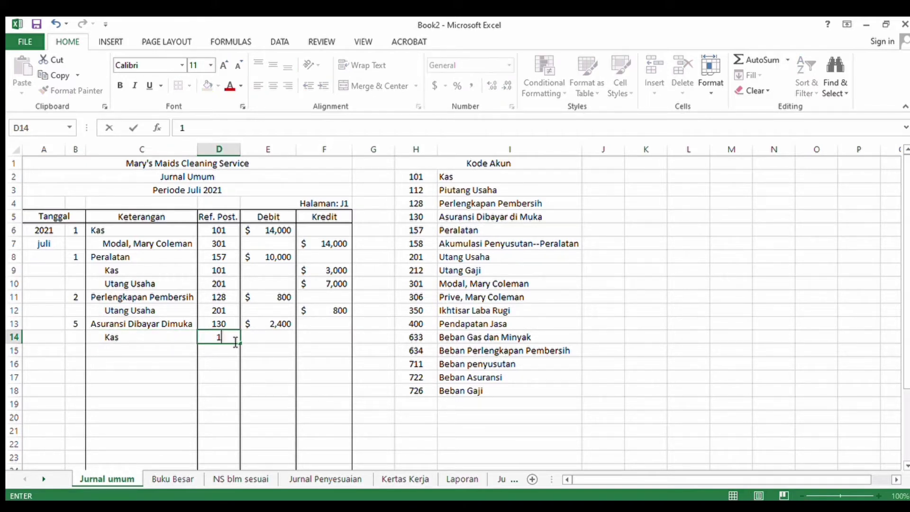
{"action": "left_click", "coordinate": [319, 337]}
{"action": "type", "text": "1"}
{"action": "key", "text": "BackSpace"}
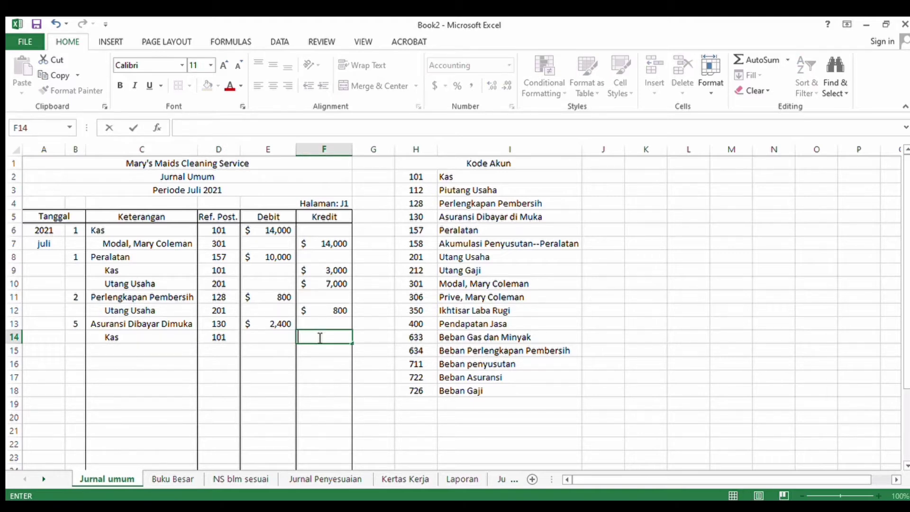
{"action": "type", "text": "2400"}
{"action": "key", "text": "Return"}
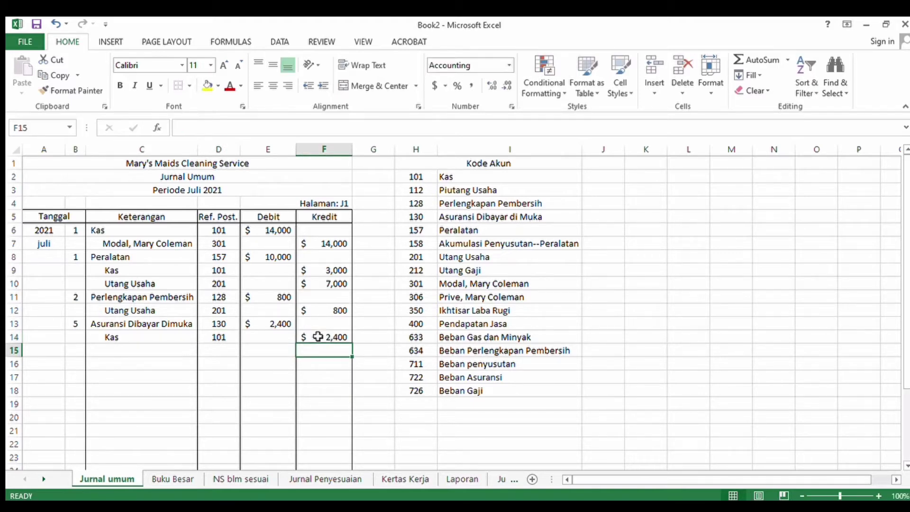
Step: Post the prepaid insurance to row 45 of the Asuransi Dibayar Dimuka ledger in Buku Besar: day 5, Jurnal, reference J1, debit 2400
{"action": "left_click", "coordinate": [173, 478]}
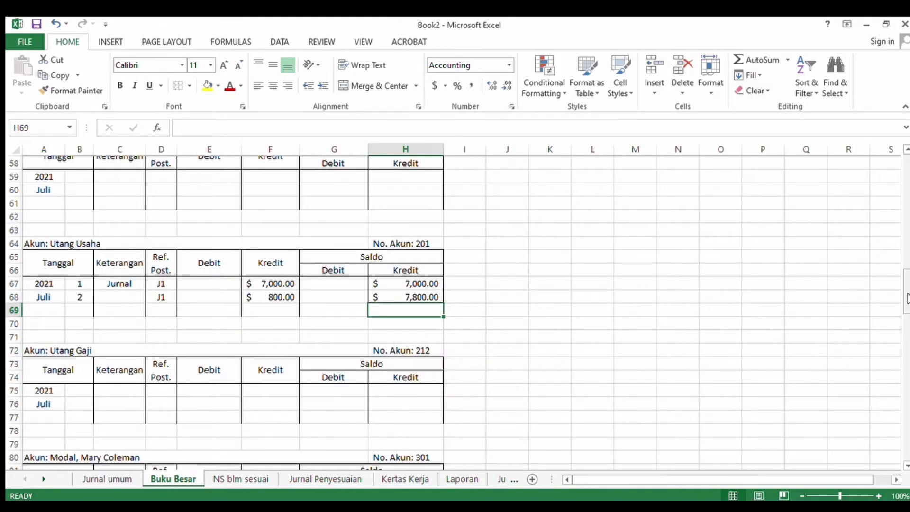
{"action": "left_click_drag", "start_coordinate": [905, 291], "coordinate": [906, 256]}
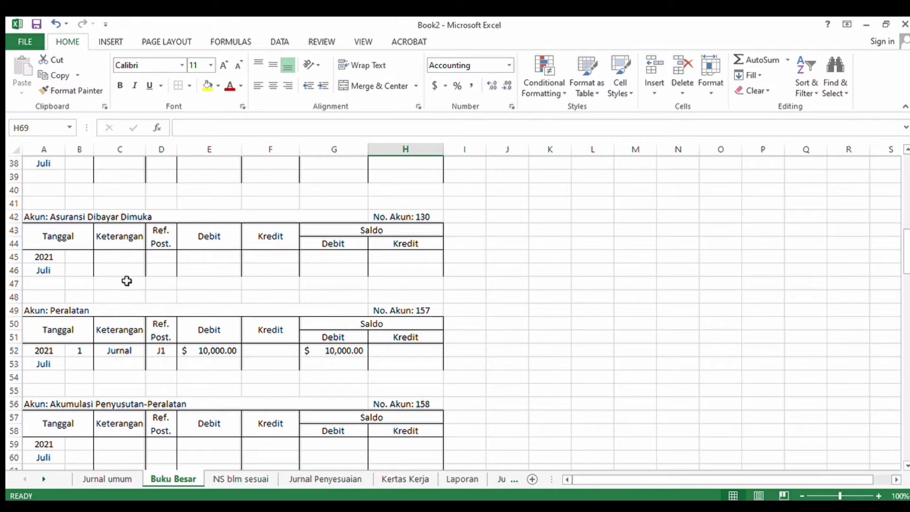
{"action": "left_click", "coordinate": [78, 256]}
{"action": "type", "text": "5"}
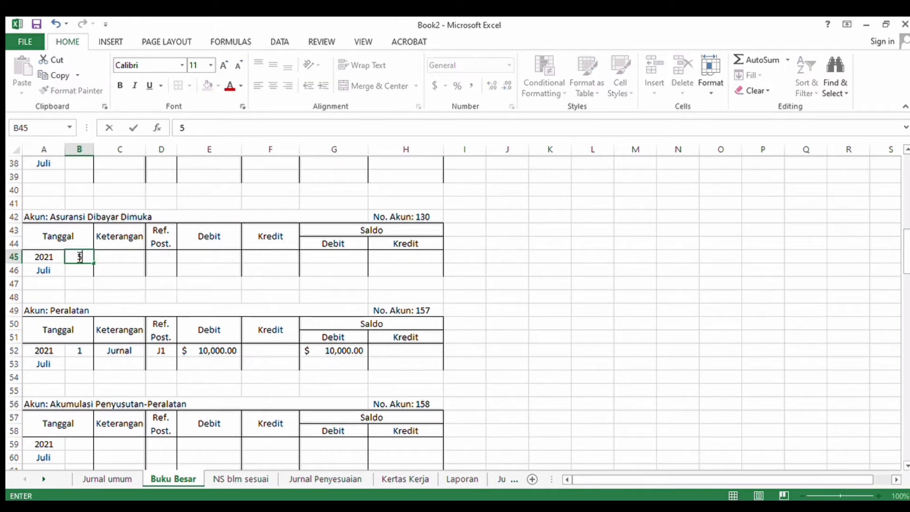
{"action": "left_click", "coordinate": [116, 255]}
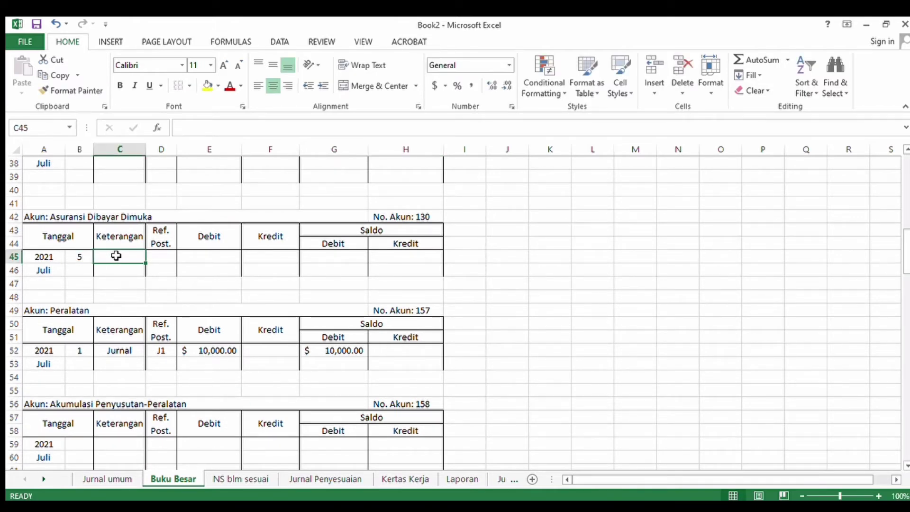
{"action": "type", "text": "Jurnal"}
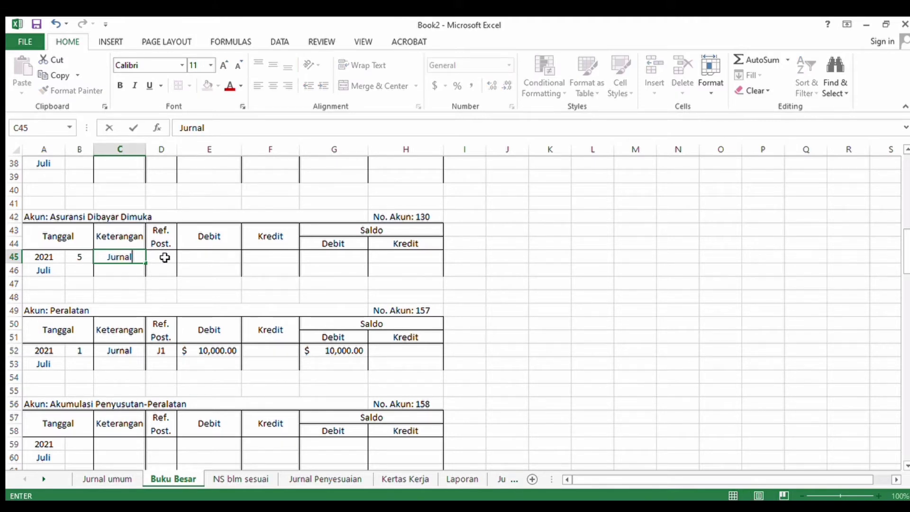
{"action": "left_click", "coordinate": [164, 255]}
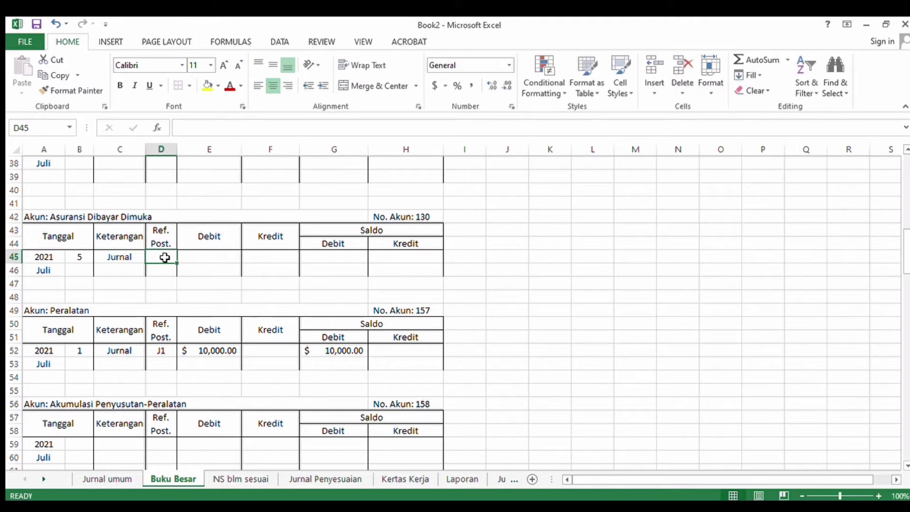
{"action": "type", "text": "J1"}
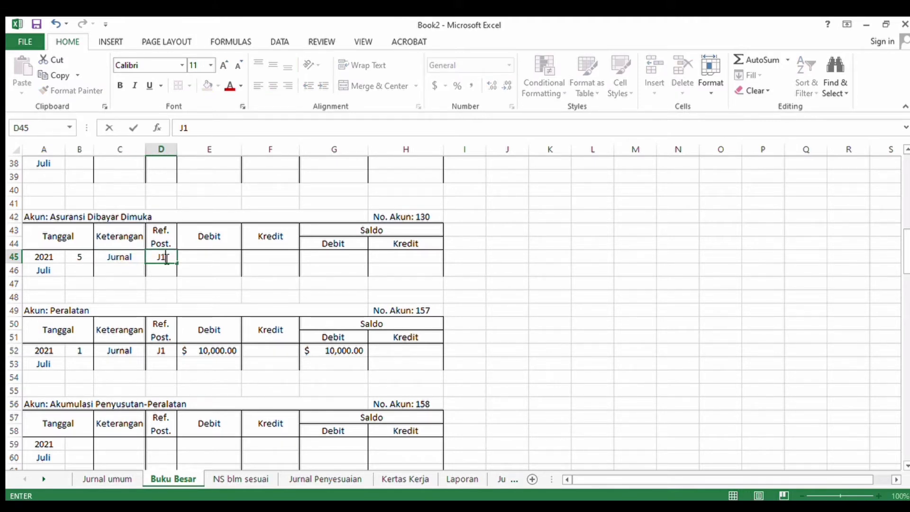
{"action": "left_click", "coordinate": [224, 258]}
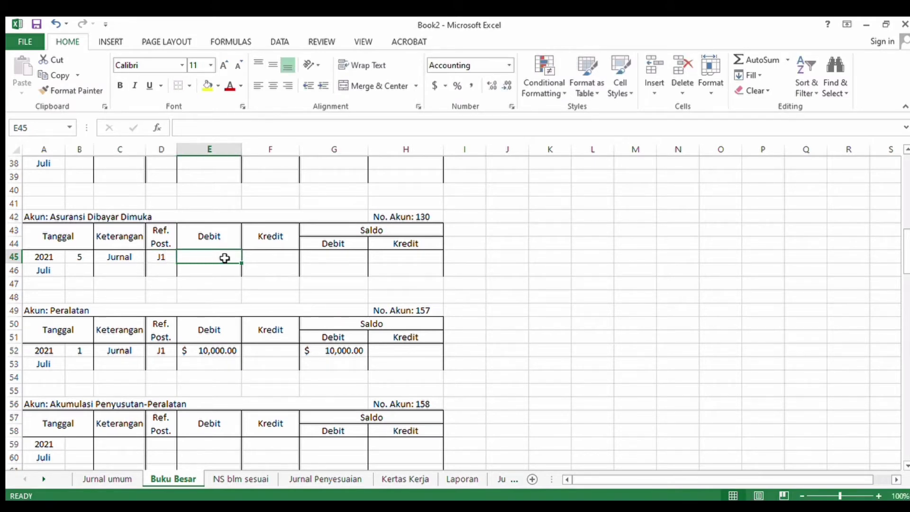
{"action": "type", "text": "2400"}
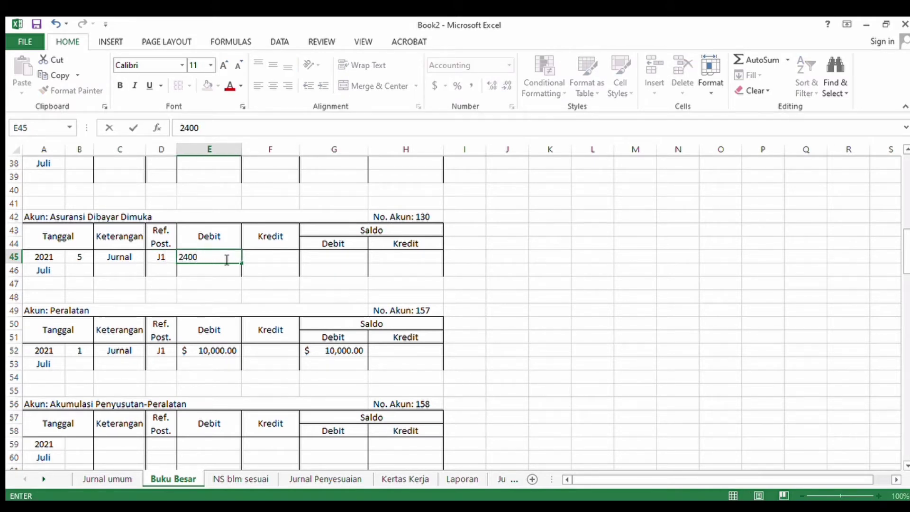
{"action": "key", "text": "Return"}
Step: Calculate the Asuransi Dibayar Dimuka ledger's debit balance in G45 with a SUM formula on the debit amount in E45
{"action": "left_click", "coordinate": [309, 260]}
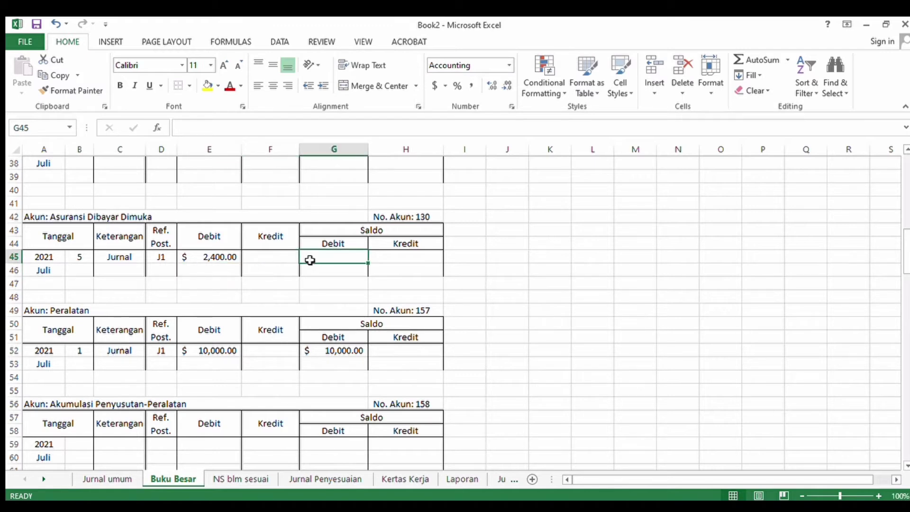
{"action": "type", "text": "=sum("}
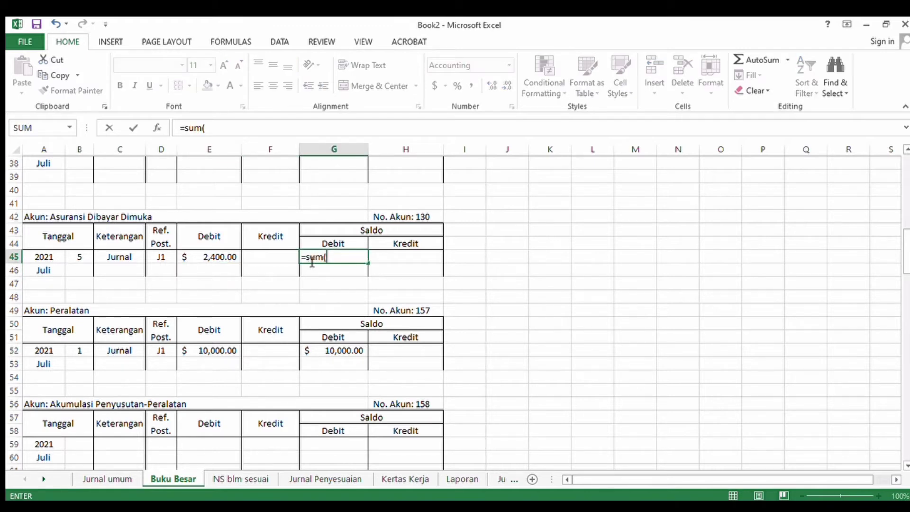
{"action": "left_click", "coordinate": [225, 256]}
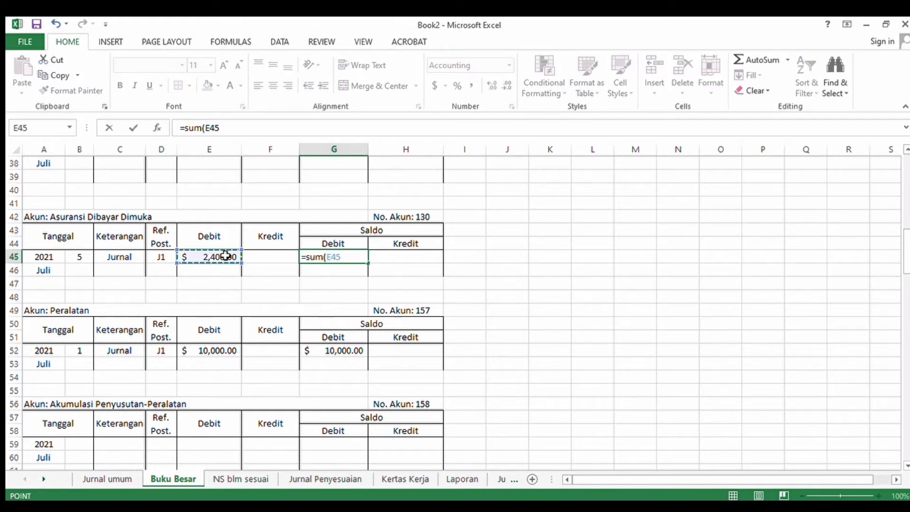
{"action": "key", "text": "Return"}
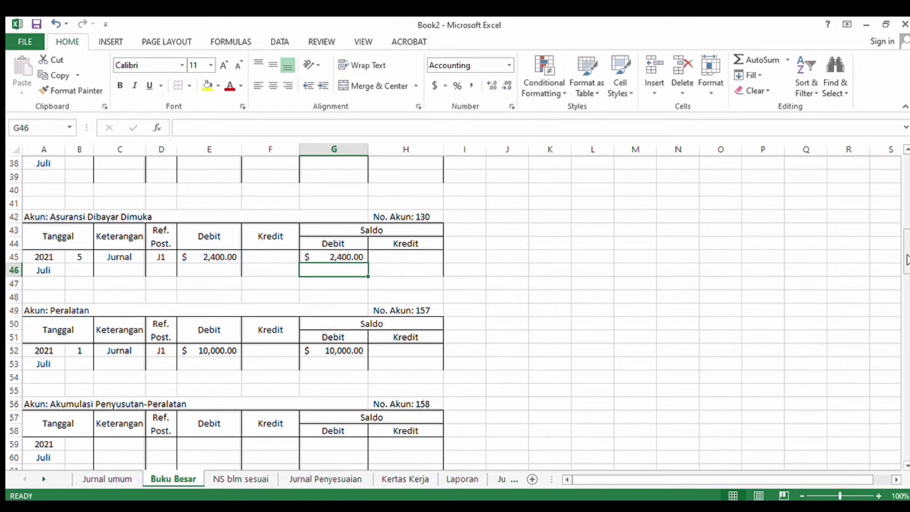
Step: Post the insurance payment to row 9 of the Kas ledger: day 5, reference J1, credit 2400
{"action": "left_click_drag", "start_coordinate": [906, 259], "coordinate": [907, 183]}
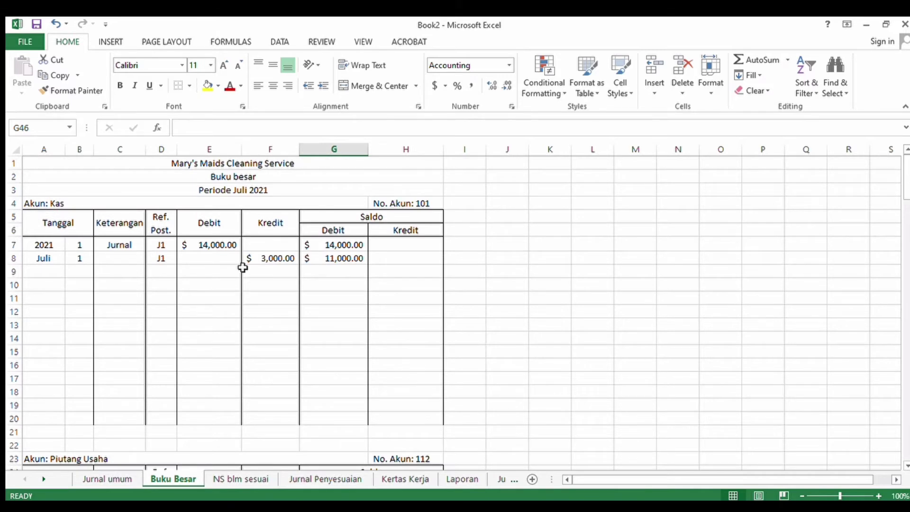
{"action": "left_click", "coordinate": [68, 283]}
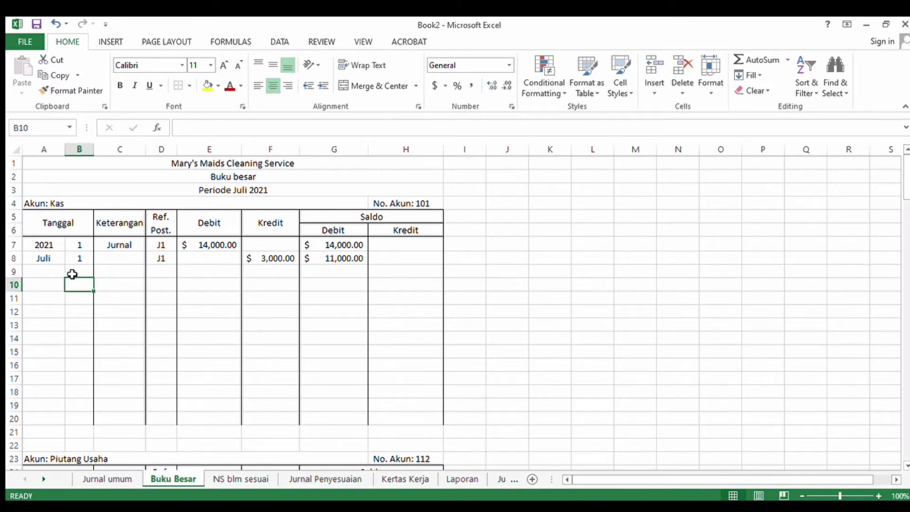
{"action": "left_click", "coordinate": [71, 274]}
{"action": "type", "text": "5"}
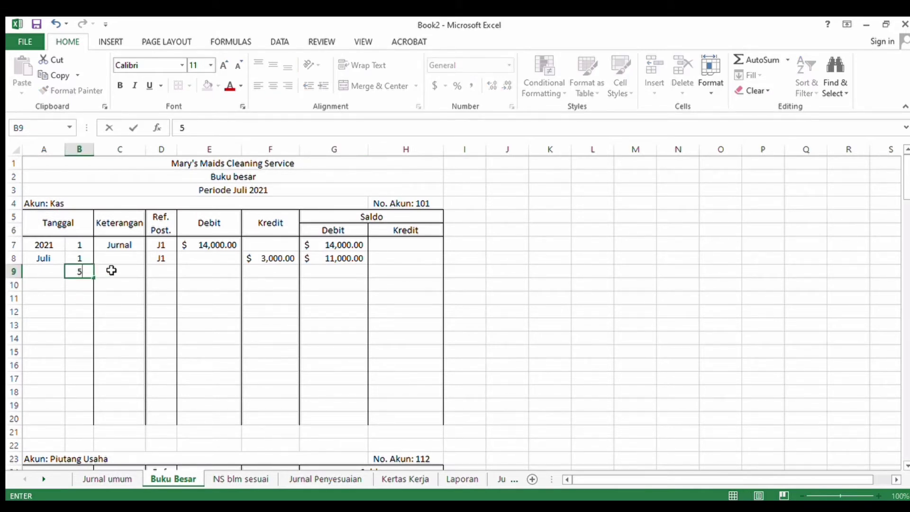
{"action": "left_click", "coordinate": [163, 271]}
{"action": "type", "text": "J1"}
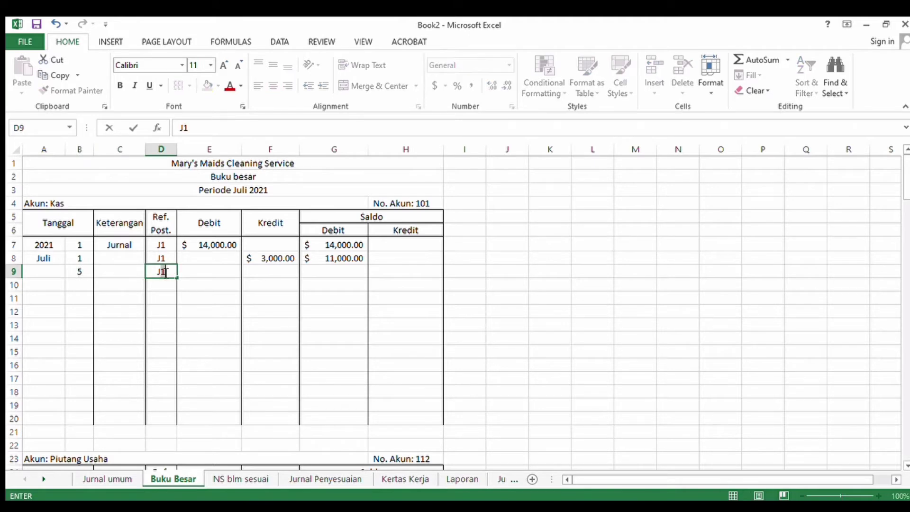
{"action": "left_click", "coordinate": [269, 274]}
{"action": "type", "text": "24"}
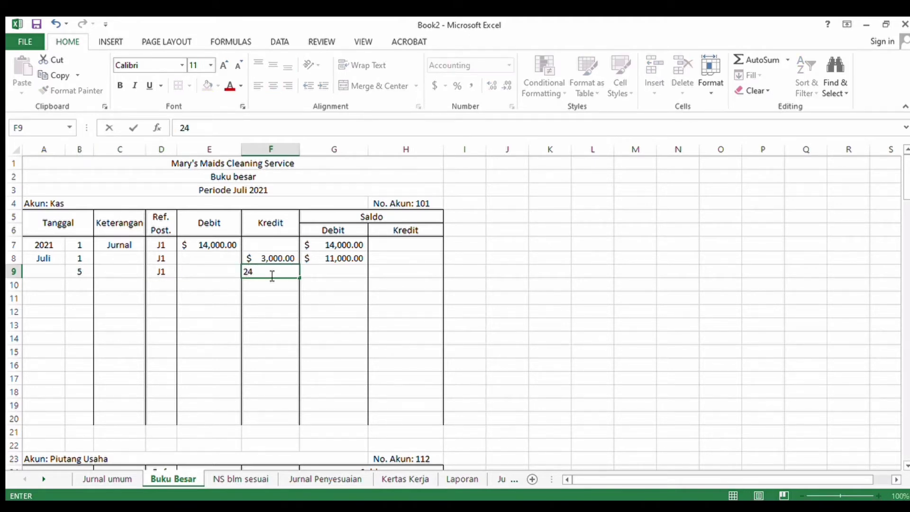
{"action": "type", "text": "00"}
{"action": "key", "text": "Return"}
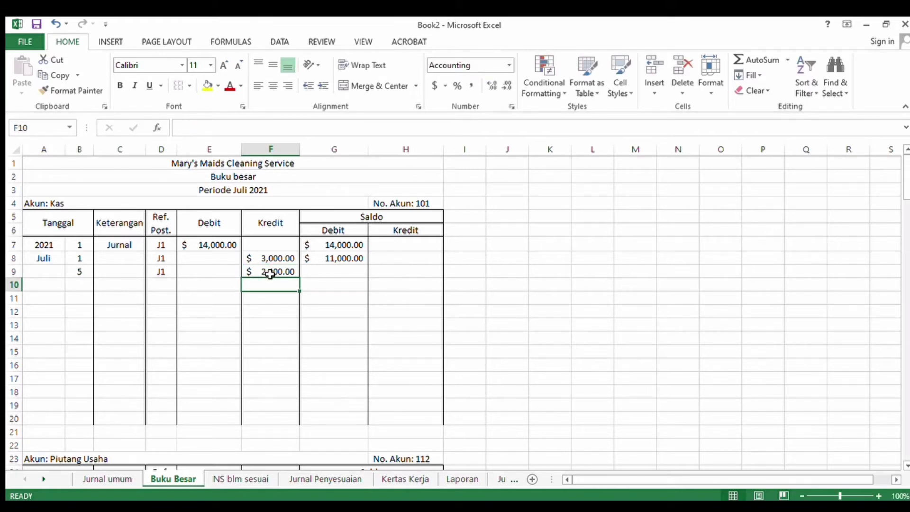
Step: Calculate the Kas ledger's debit balance in G9 with a SUM formula subtracting the credit in F9 from G8
{"action": "left_click", "coordinate": [325, 272]}
{"action": "type", "text": "=sum"}
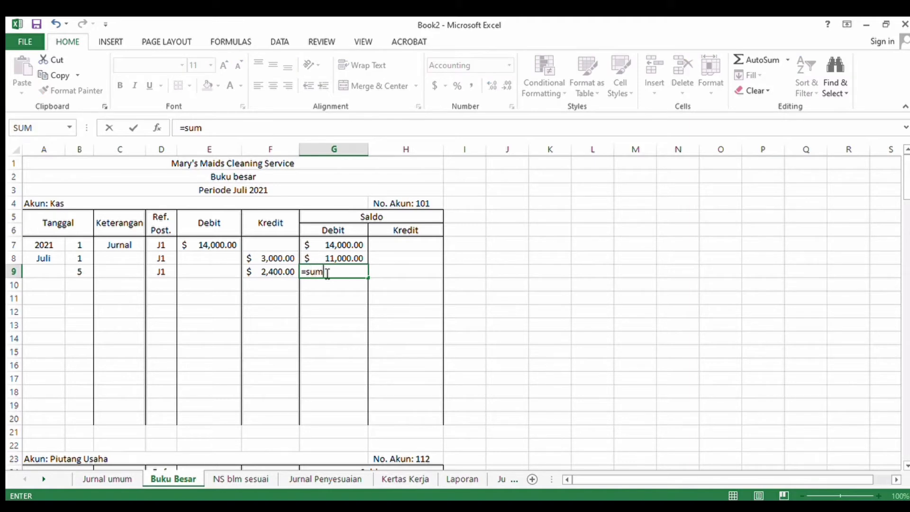
{"action": "type", "text": "("}
{"action": "left_click", "coordinate": [315, 262]}
{"action": "type", "text": "-"}
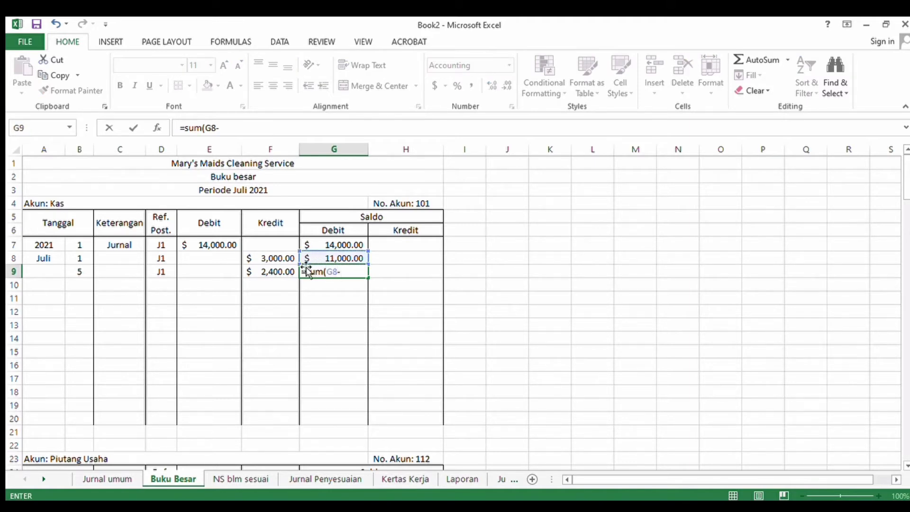
{"action": "left_click", "coordinate": [280, 272]}
{"action": "key", "text": "Return"}
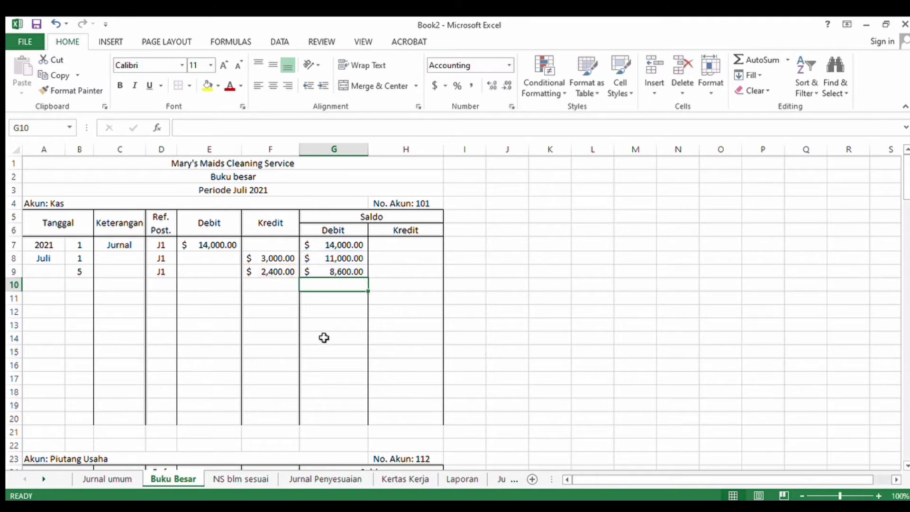
Step: Record the receivable debit in row 15 of Jurnal umum: day 12, Piutang Usaha, reference 112, debit 3800
{"action": "left_click", "coordinate": [106, 480]}
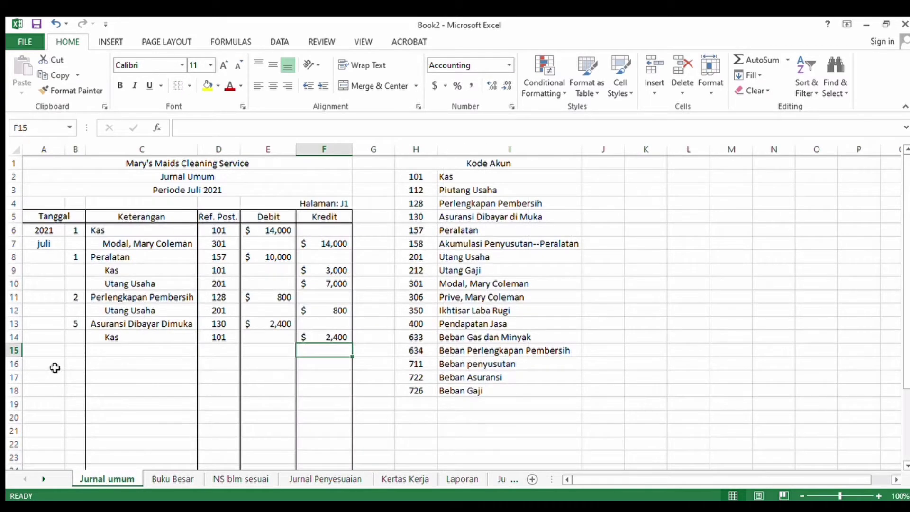
{"action": "left_click", "coordinate": [72, 353]}
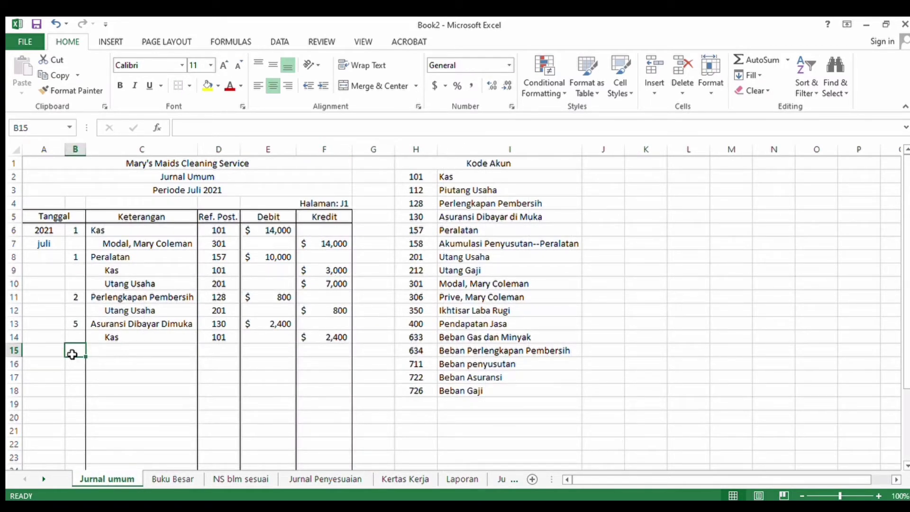
{"action": "type", "text": "12"}
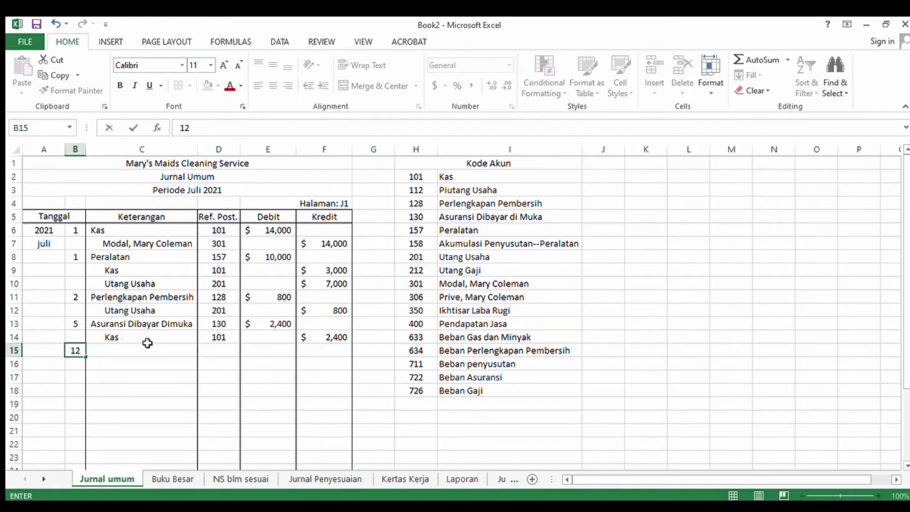
{"action": "left_click", "coordinate": [144, 349]}
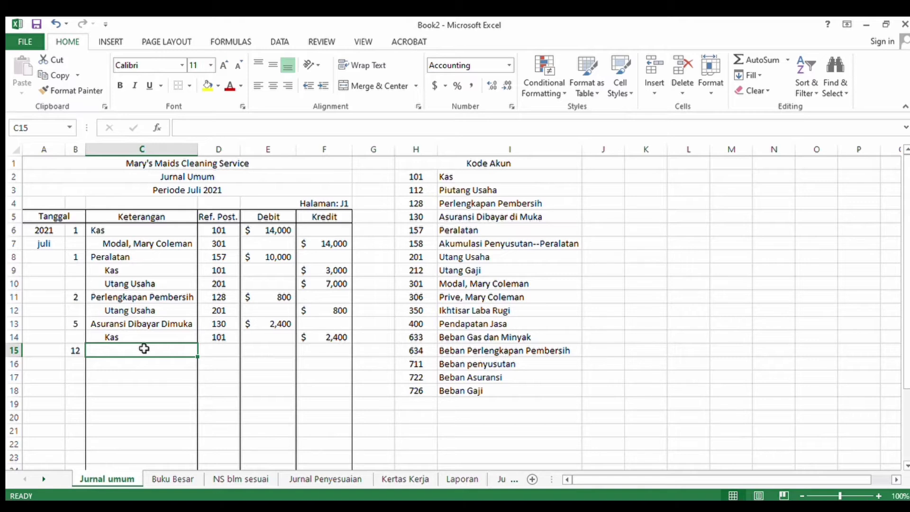
{"action": "type", "text": "Piu"}
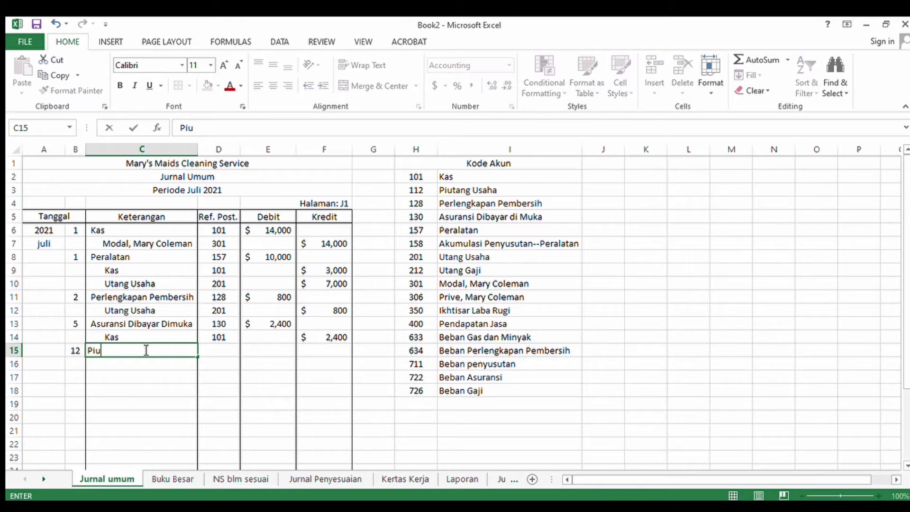
{"action": "type", "text": "tang Usaha"}
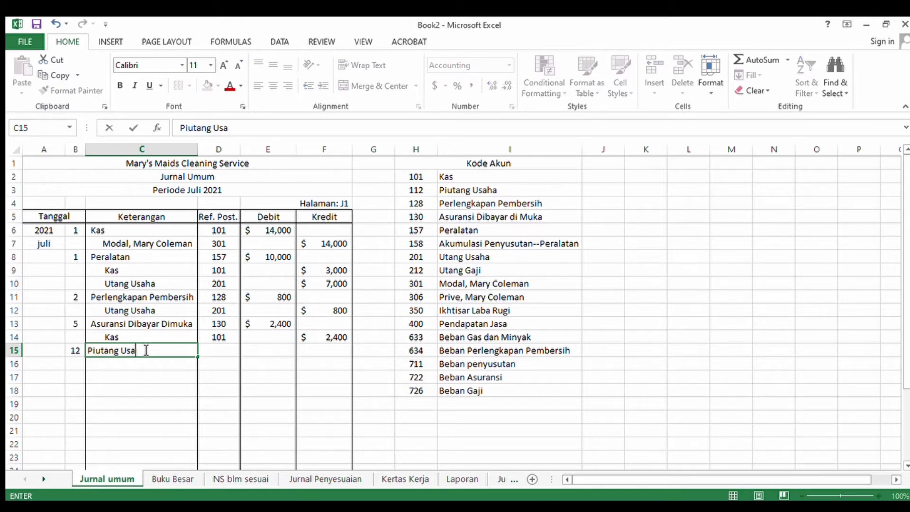
{"action": "left_click", "coordinate": [209, 353]}
{"action": "type", "text": "112"}
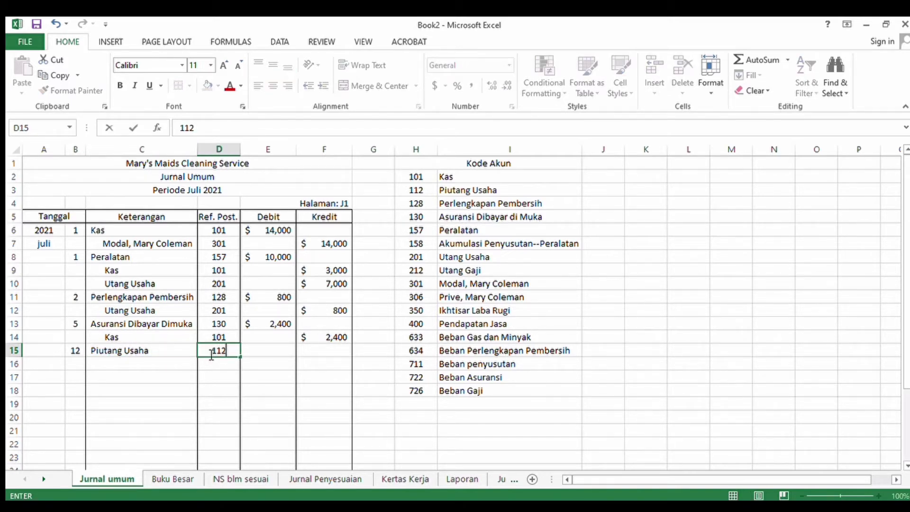
{"action": "left_click", "coordinate": [284, 350]}
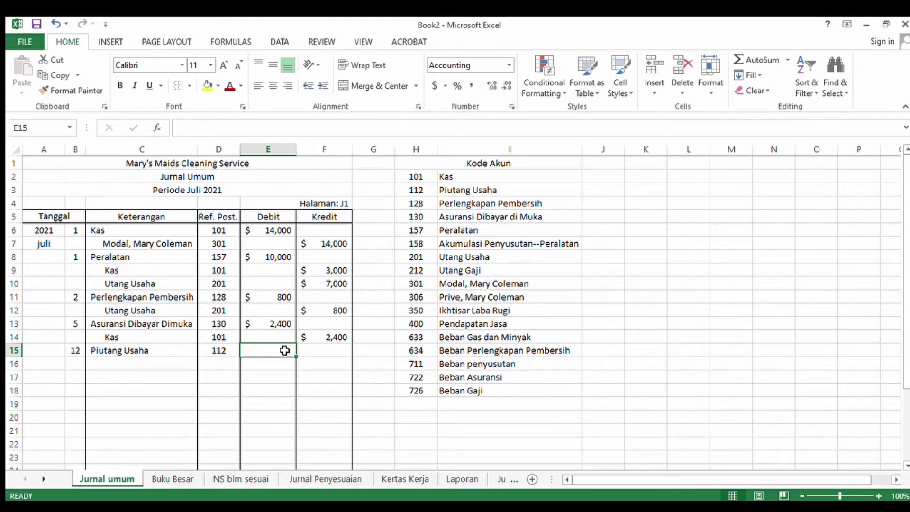
{"action": "type", "text": "3800"}
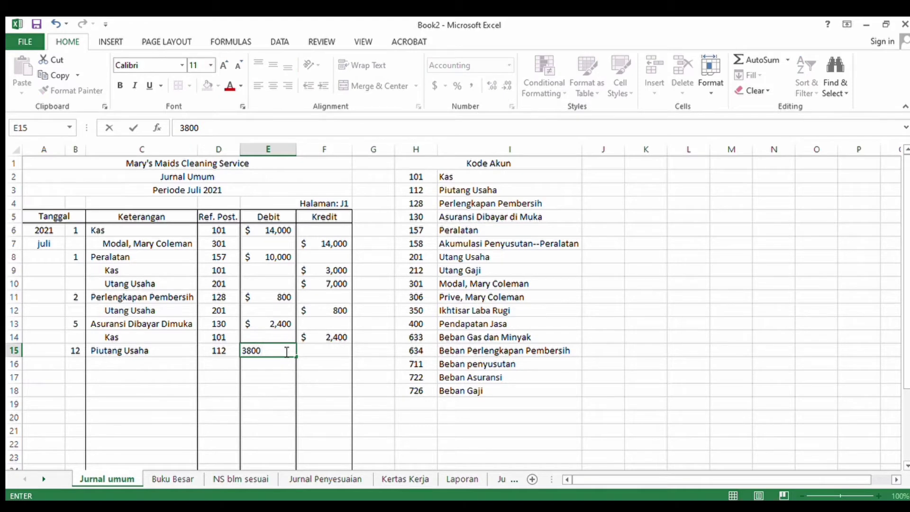
{"action": "key", "text": "Return"}
Step: Record the matching credit in journal row 16: indented Pendapatan Jasa, reference 400, credit 3800
{"action": "left_click", "coordinate": [168, 365]}
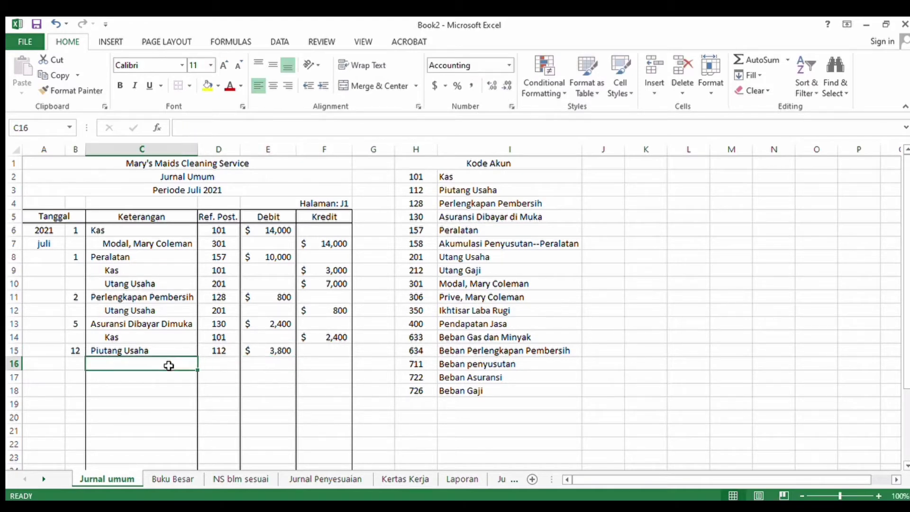
{"action": "type", "text": "Pendap"}
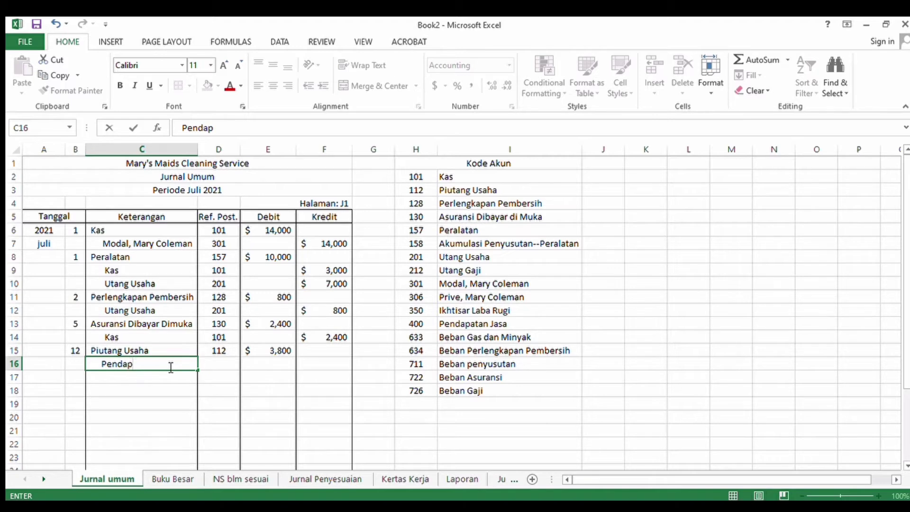
{"action": "type", "text": "atan Jasa"}
{"action": "left_click", "coordinate": [216, 363]}
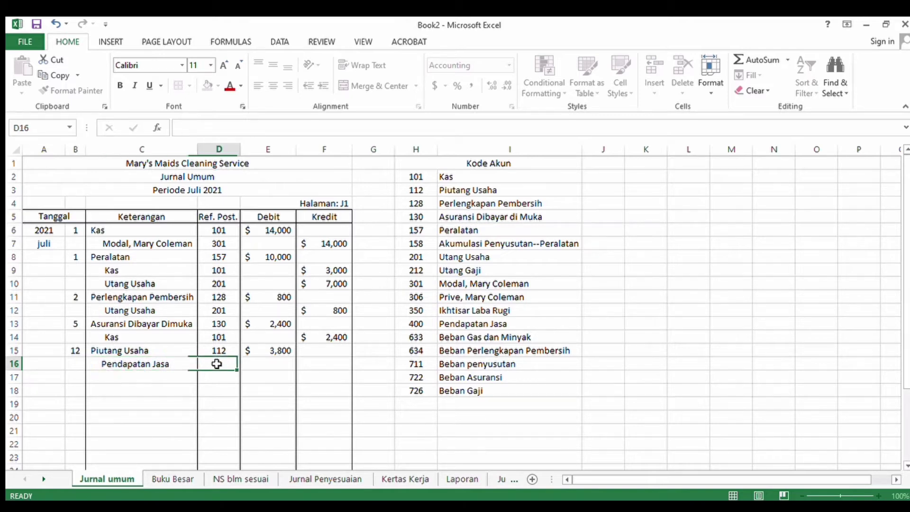
{"action": "type", "text": "400"}
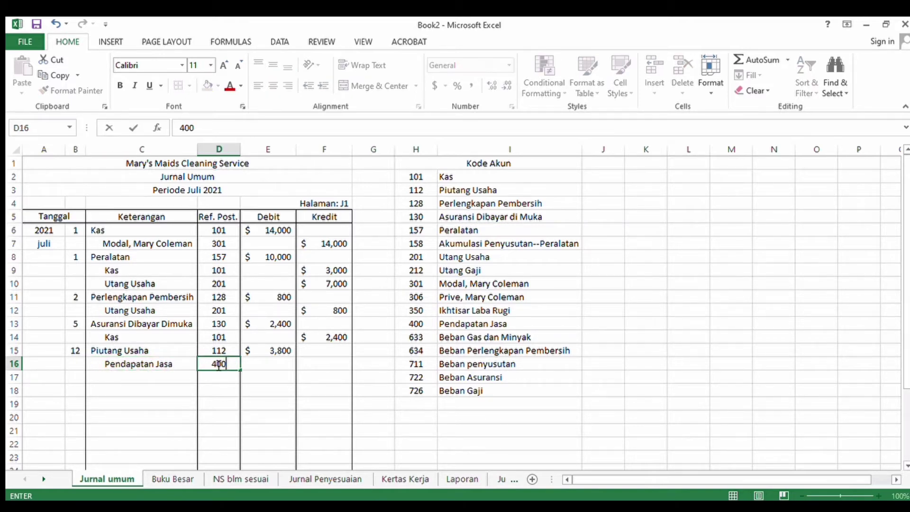
{"action": "left_click", "coordinate": [322, 368]}
{"action": "type", "text": "3"}
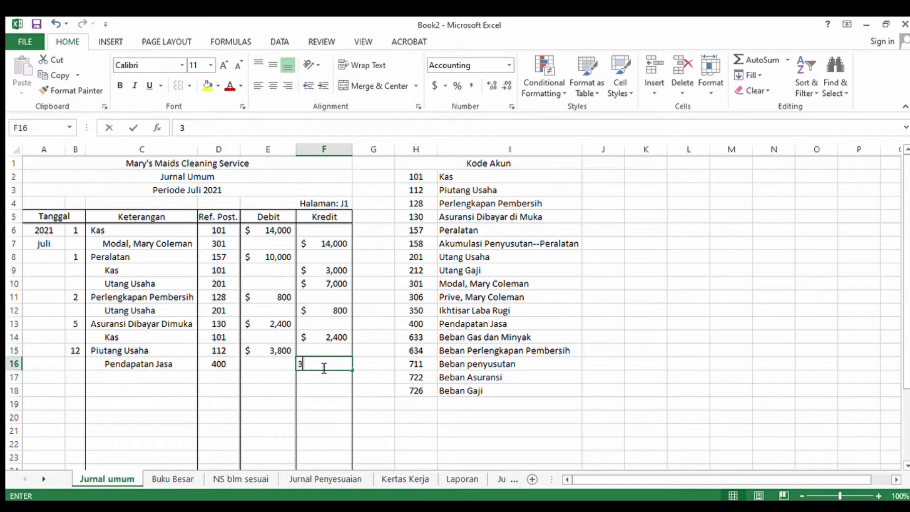
{"action": "type", "text": "800"}
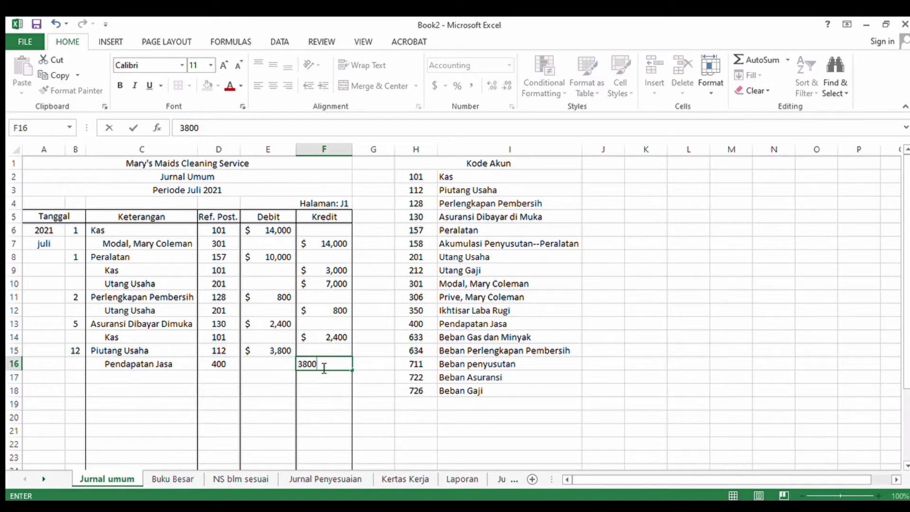
{"action": "left_click", "coordinate": [322, 365]}
{"action": "key", "text": "Return"}
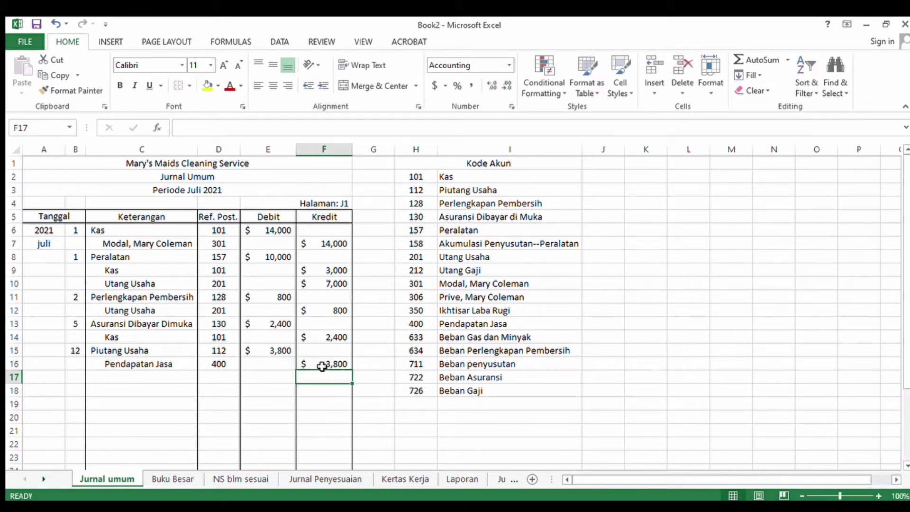
Step: Post the receivable to row 26 of the Piutang Usaha ledger in Buku Besar: day 12, Jurnal, reference J1, debit 3800
{"action": "left_click", "coordinate": [168, 469]}
{"action": "left_click", "coordinate": [164, 479]}
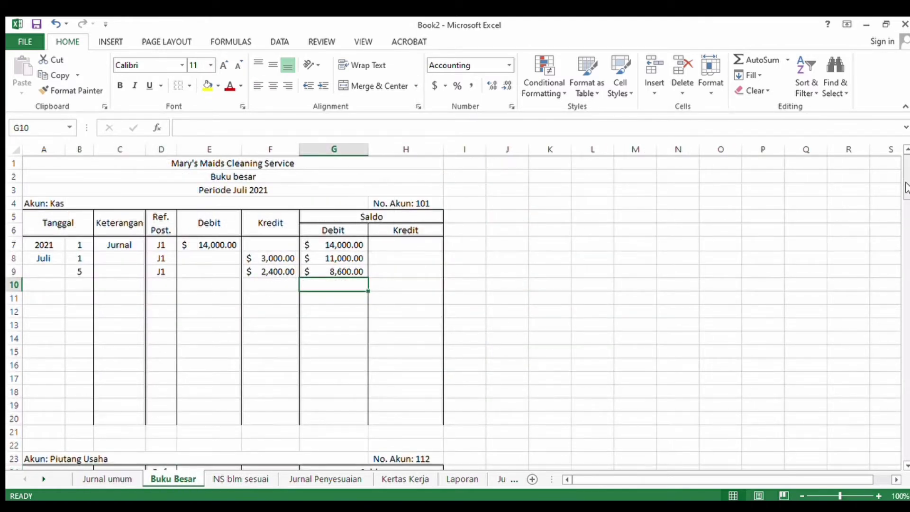
{"action": "left_click_drag", "start_coordinate": [906, 185], "coordinate": [905, 218]}
{"action": "left_click", "coordinate": [72, 272]}
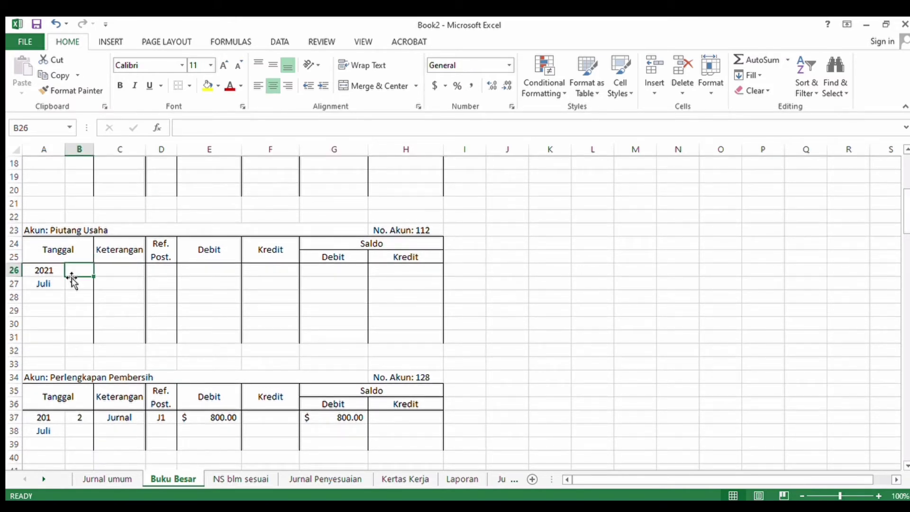
{"action": "type", "text": "12"}
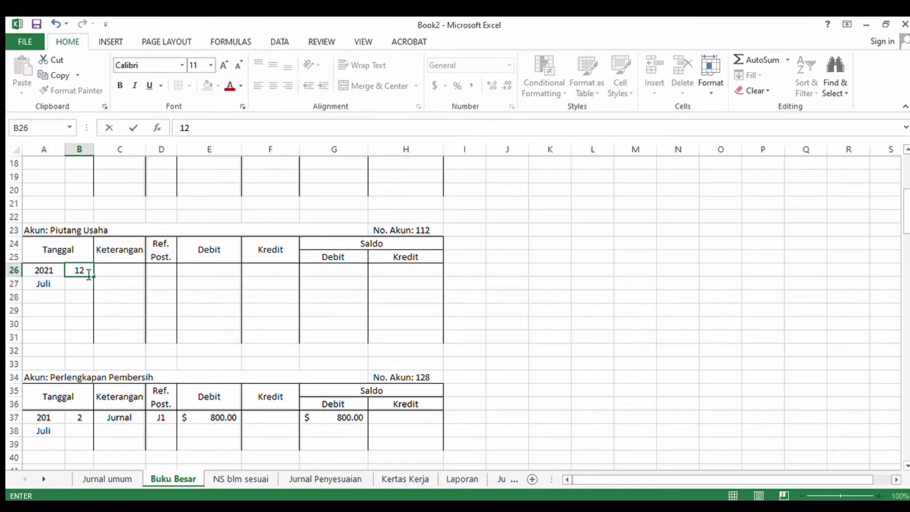
{"action": "left_click", "coordinate": [101, 272]}
{"action": "type", "text": "Jurnal"}
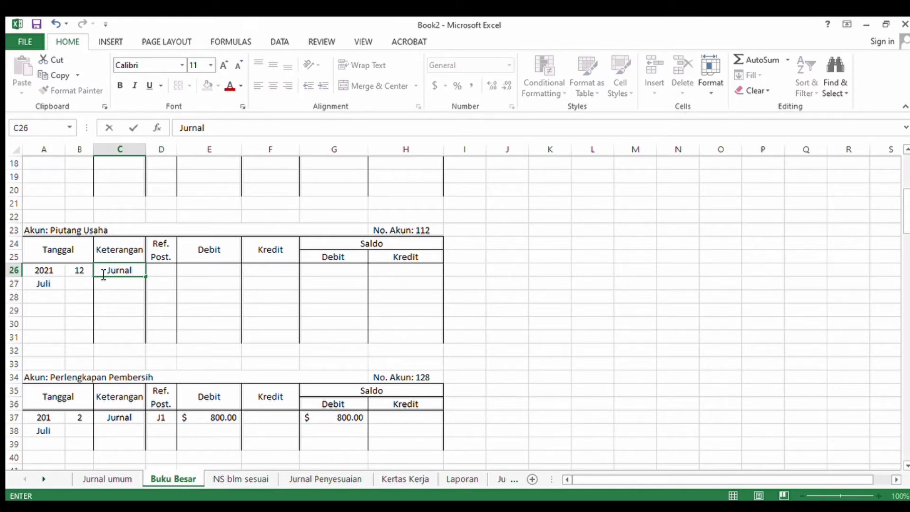
{"action": "left_click", "coordinate": [167, 269]}
{"action": "type", "text": "J"}
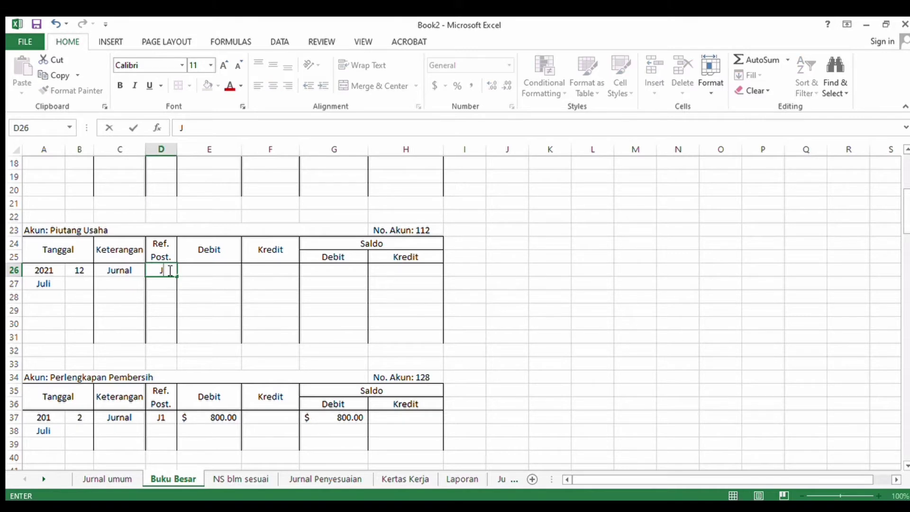
{"action": "type", "text": "1"}
{"action": "left_click", "coordinate": [218, 277]}
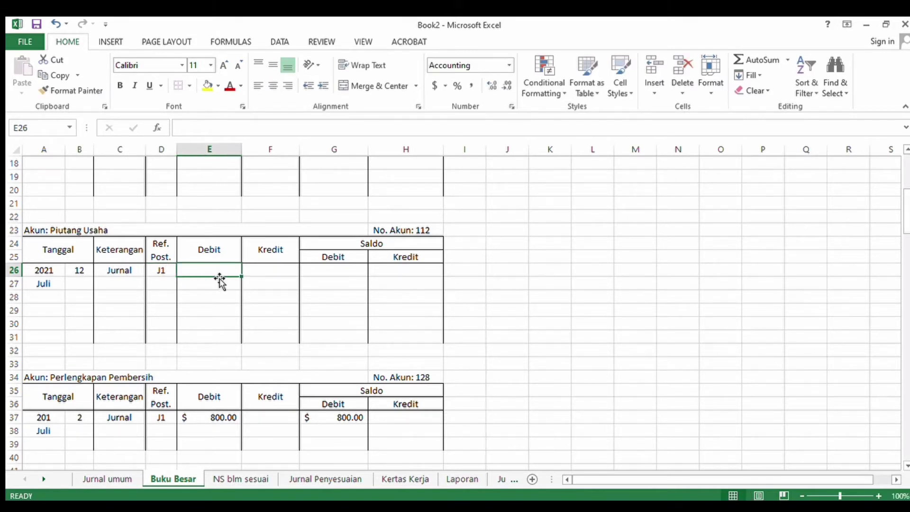
{"action": "type", "text": "3800"}
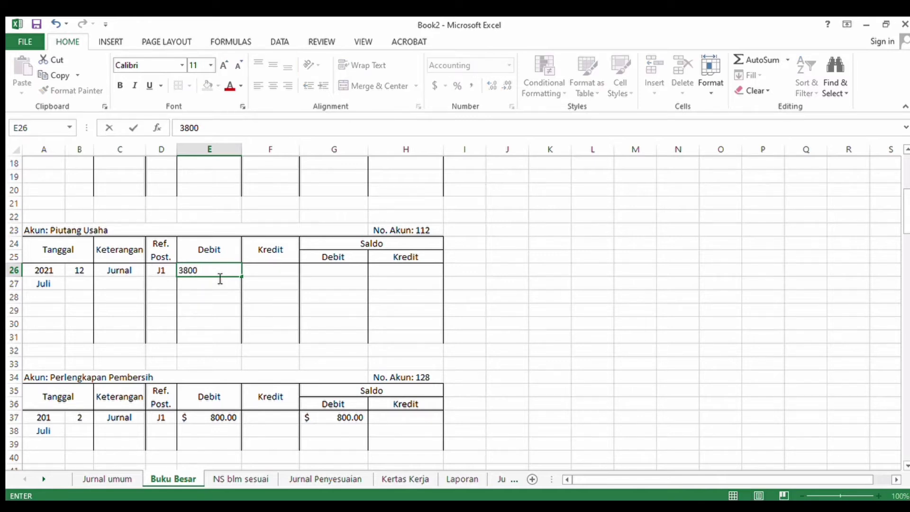
{"action": "key", "text": "Return"}
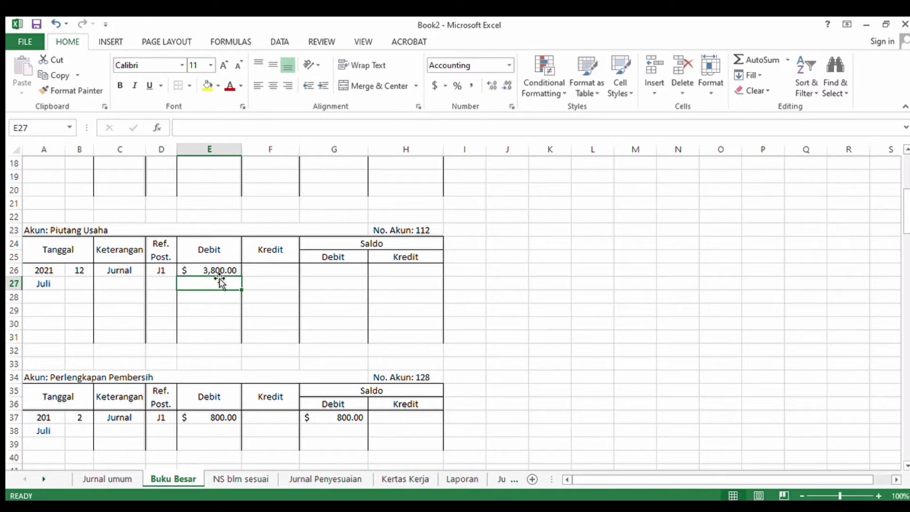
Step: Calculate the Piutang Usaha ledger's debit balance in G26 with a SUM formula on the debit amount in E26
{"action": "left_click", "coordinate": [331, 272]}
{"action": "type", "text": "=sum("}
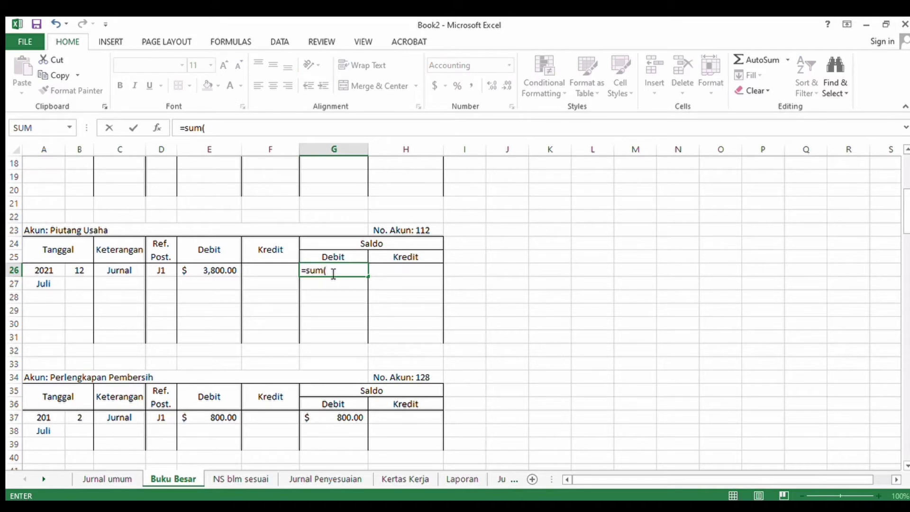
{"action": "left_click", "coordinate": [200, 274]}
{"action": "key", "text": "Return"}
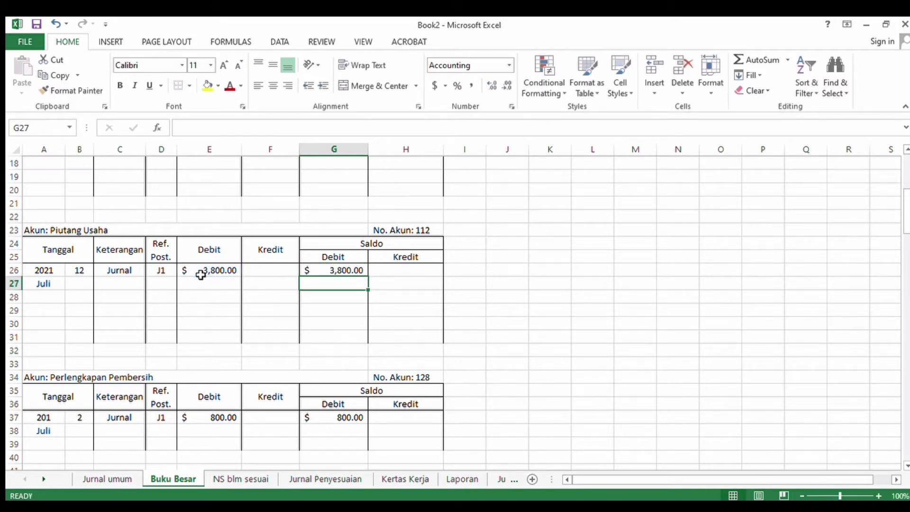
Step: Post the service revenue to row 106 of the Pendapatan Jasa ledger: day 12, Jurnal, reference J1, credit 3800
{"action": "left_click_drag", "start_coordinate": [906, 229], "coordinate": [899, 369]}
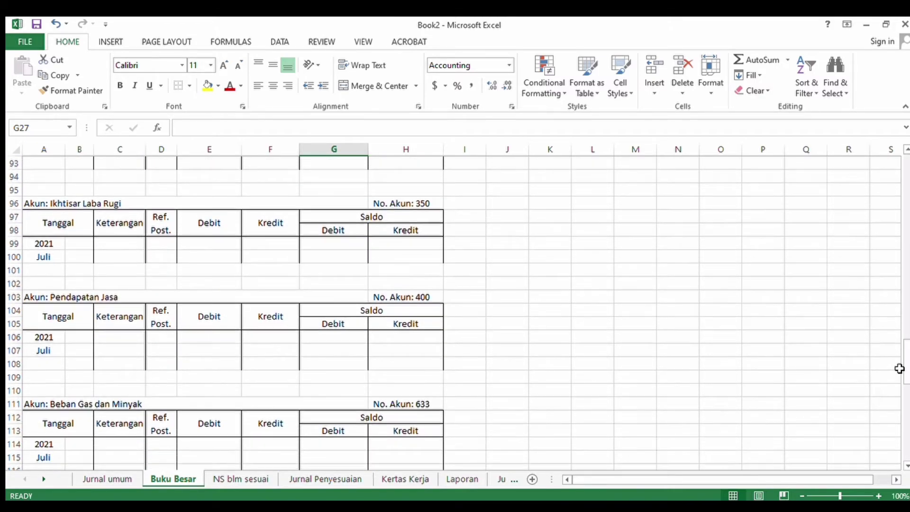
{"action": "left_click", "coordinate": [87, 340]}
{"action": "type", "text": "12"}
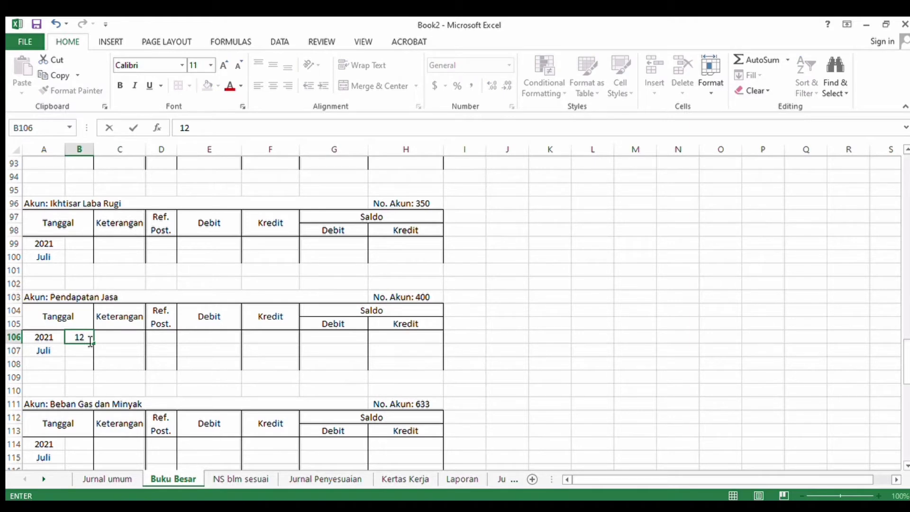
{"action": "left_click", "coordinate": [121, 336]}
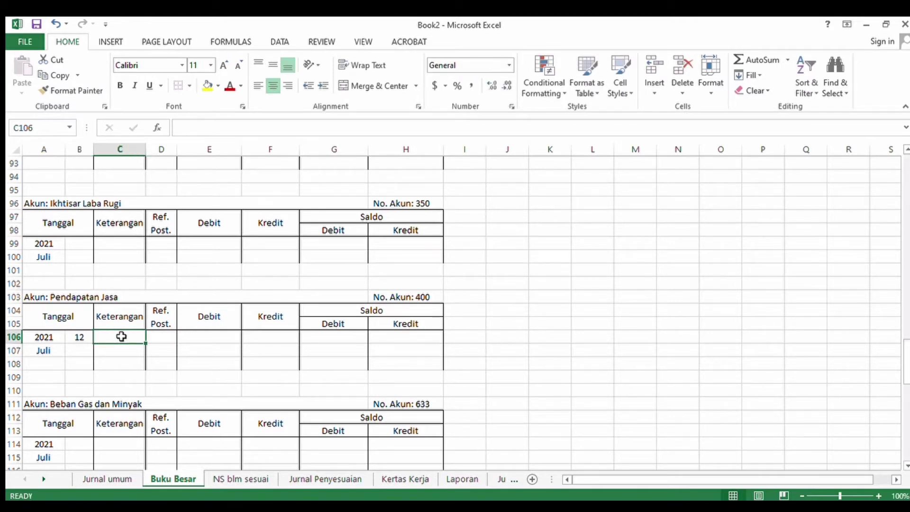
{"action": "type", "text": "ju"}
{"action": "key", "text": "BackSpace"}
{"action": "key", "text": "BackSpace"}
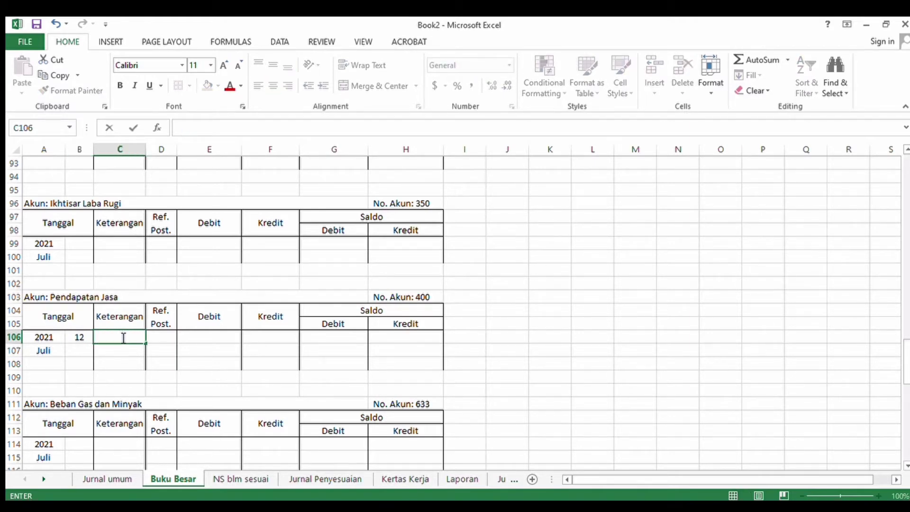
{"action": "type", "text": "Jurnal"}
{"action": "left_click", "coordinate": [148, 337]}
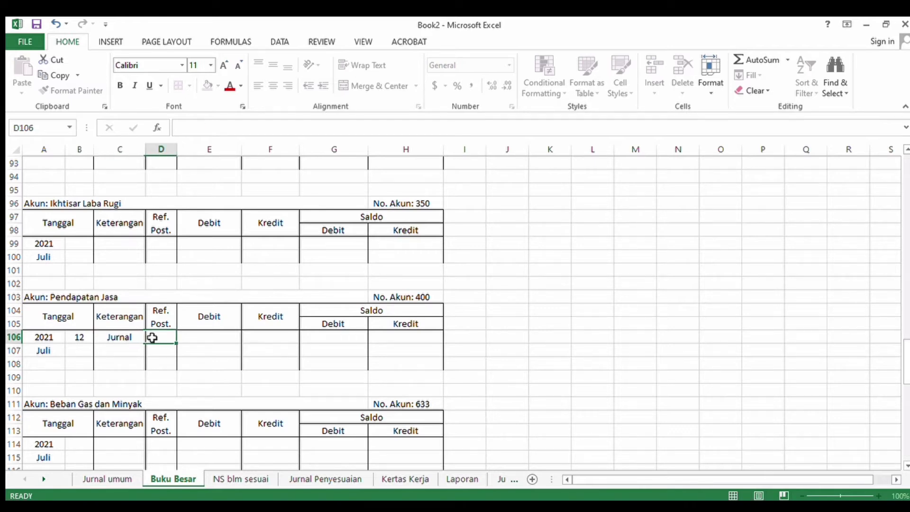
{"action": "type", "text": "J1"}
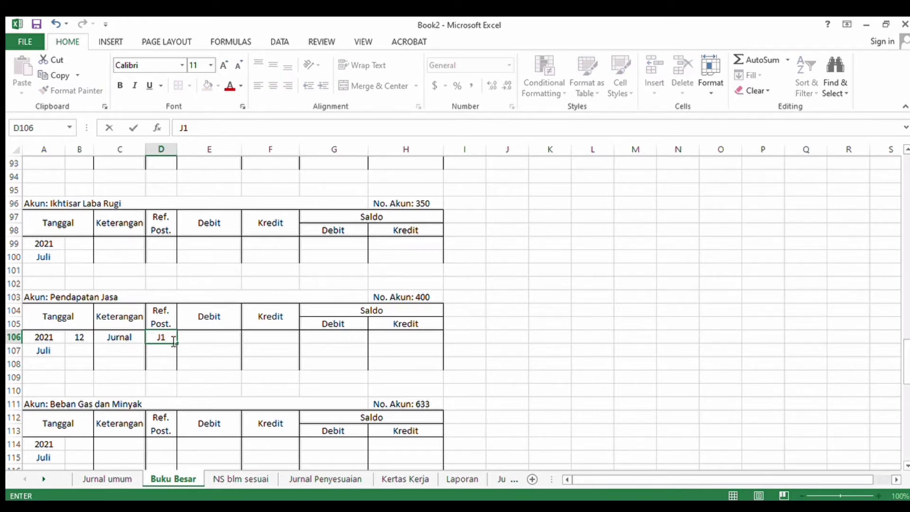
{"action": "left_click", "coordinate": [262, 336]}
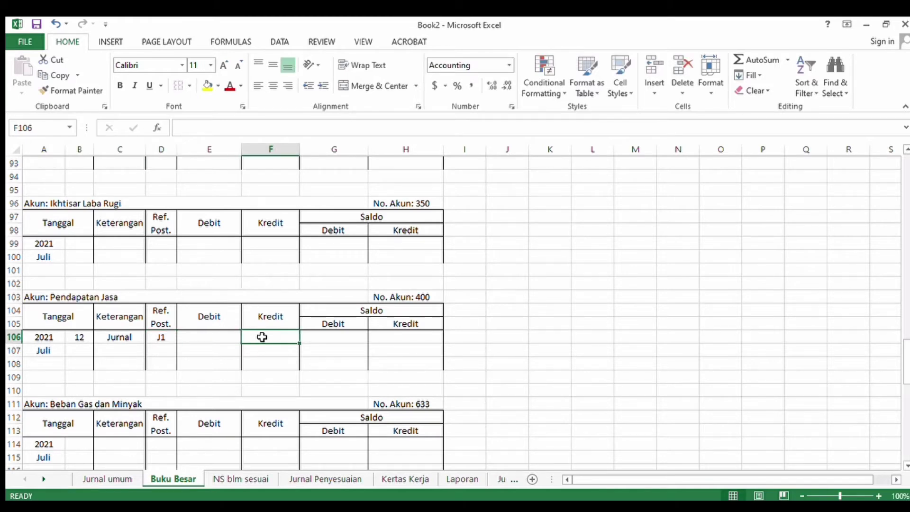
{"action": "type", "text": "3800"}
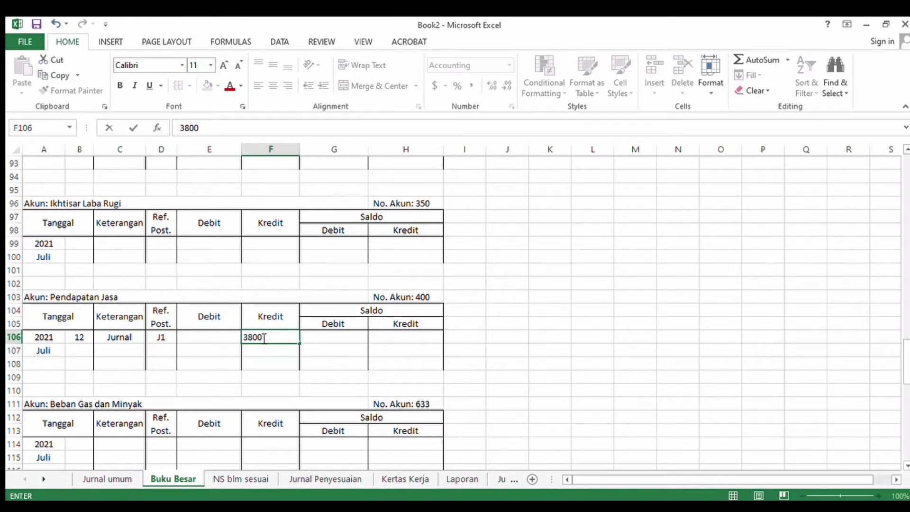
{"action": "key", "text": "Return"}
Step: Calculate the Pendapatan Jasa ledger's credit balance in H106 with a SUM formula on the credit amount in F106
{"action": "left_click", "coordinate": [424, 340]}
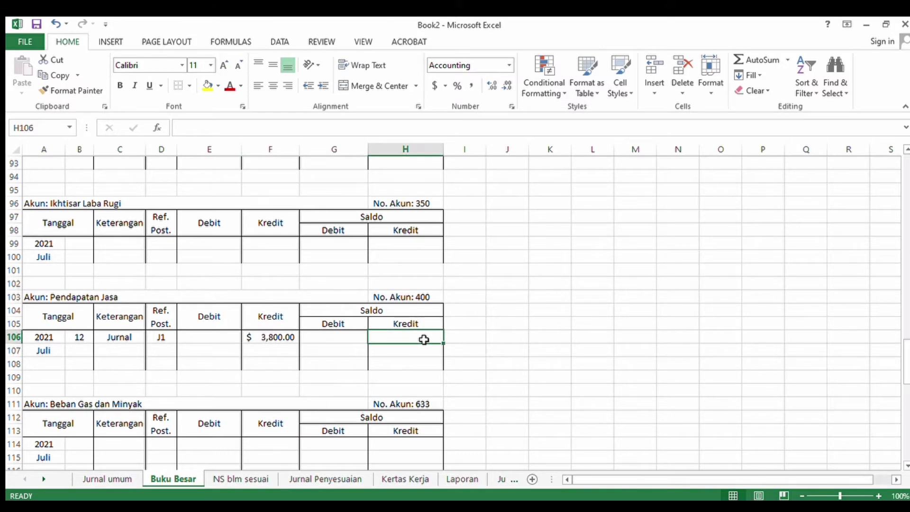
{"action": "type", "text": "=s"}
{"action": "key", "text": "BackSpace"}
{"action": "type", "text": "s"}
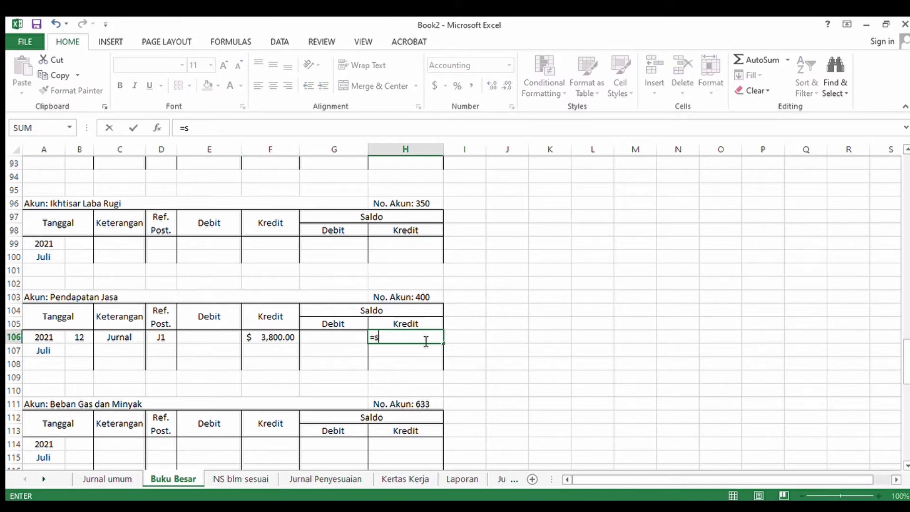
{"action": "type", "text": "um("}
{"action": "left_click", "coordinate": [293, 338]}
{"action": "key", "text": "Return"}
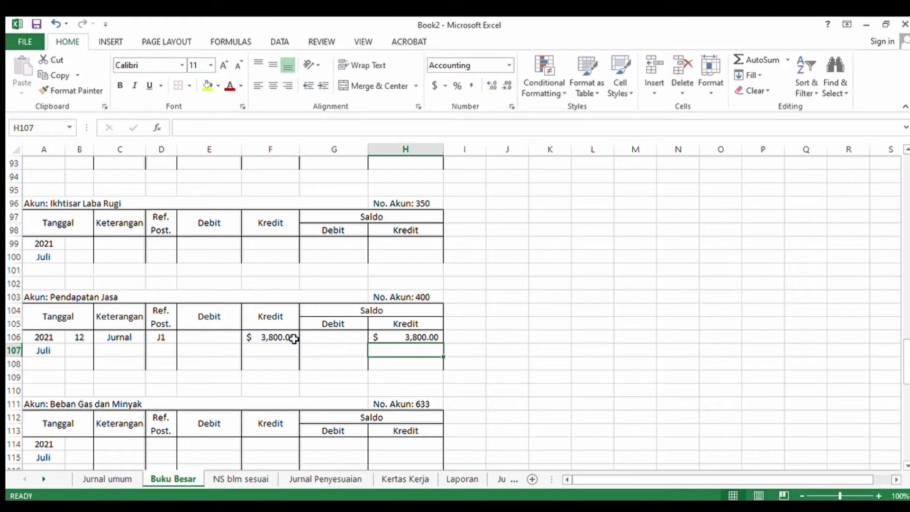
Step: Record the payable debit in row 17 of Jurnal umum: day 18, Utang Usaha, reference 201, debit 1400
{"action": "left_click", "coordinate": [114, 476]}
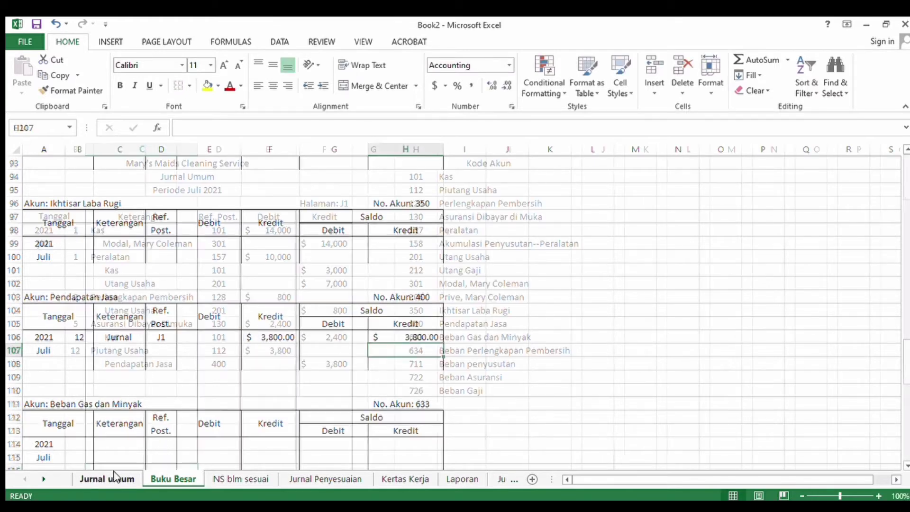
{"action": "left_click", "coordinate": [72, 378]}
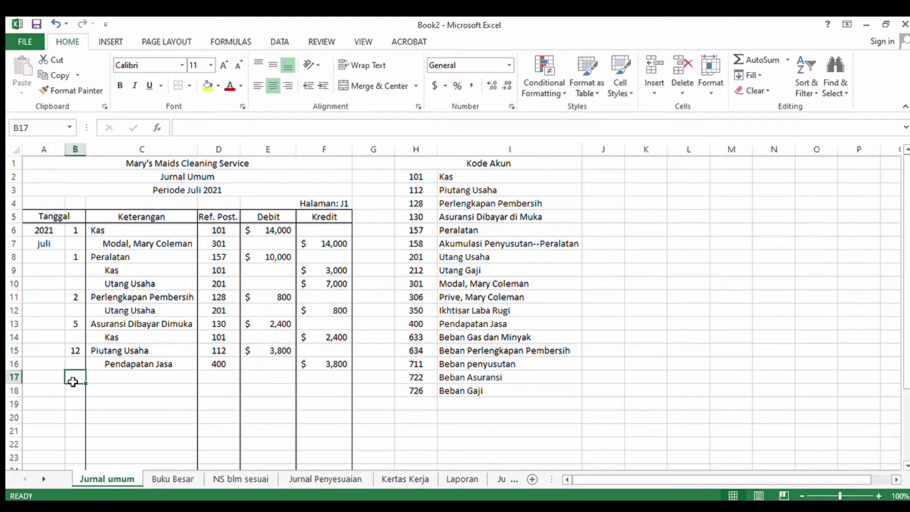
{"action": "type", "text": "18"}
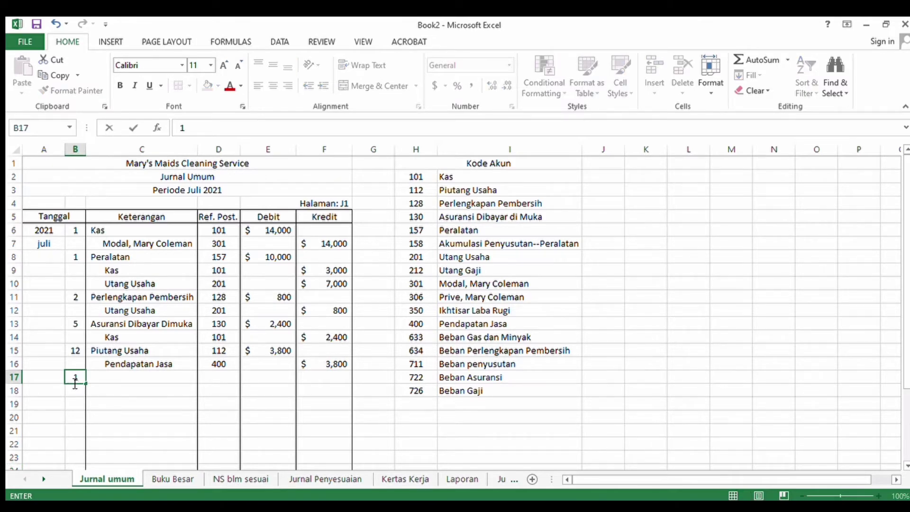
{"action": "left_click", "coordinate": [129, 385]}
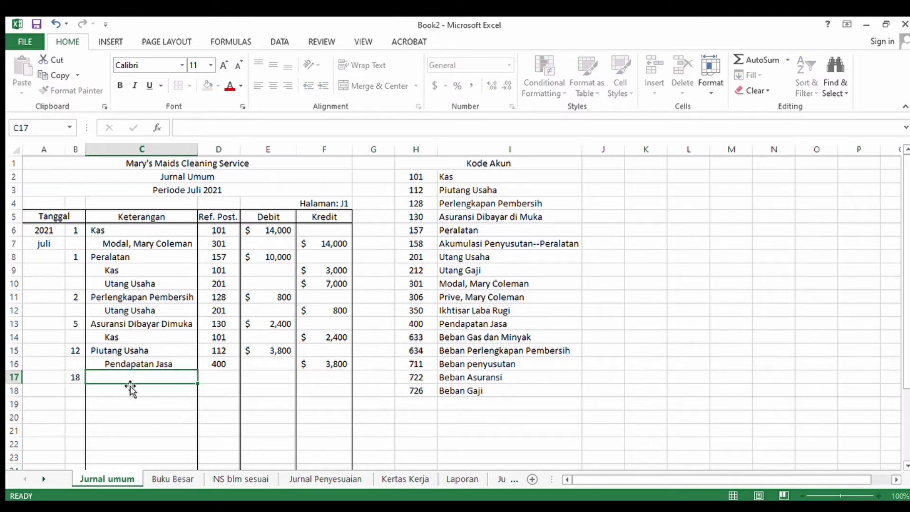
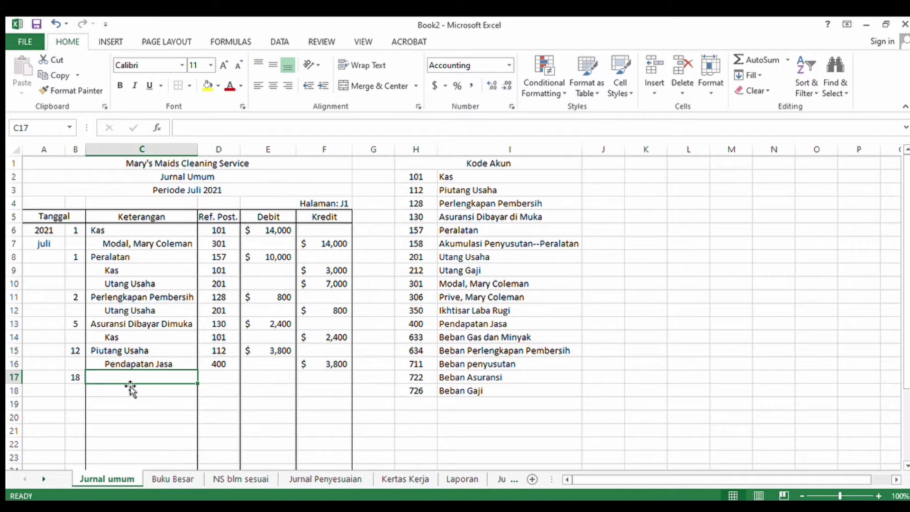
{"action": "type", "text": "Utan"}
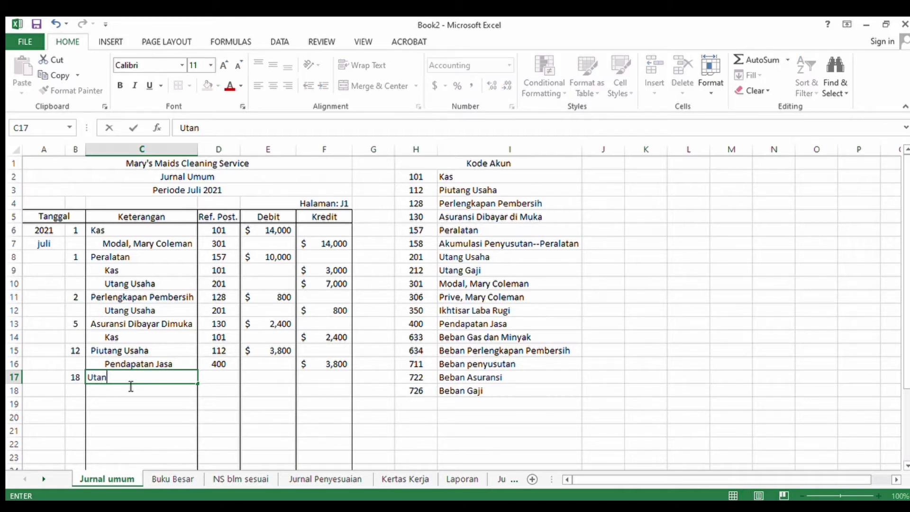
{"action": "type", "text": "g Usaha"}
{"action": "left_click", "coordinate": [228, 382]}
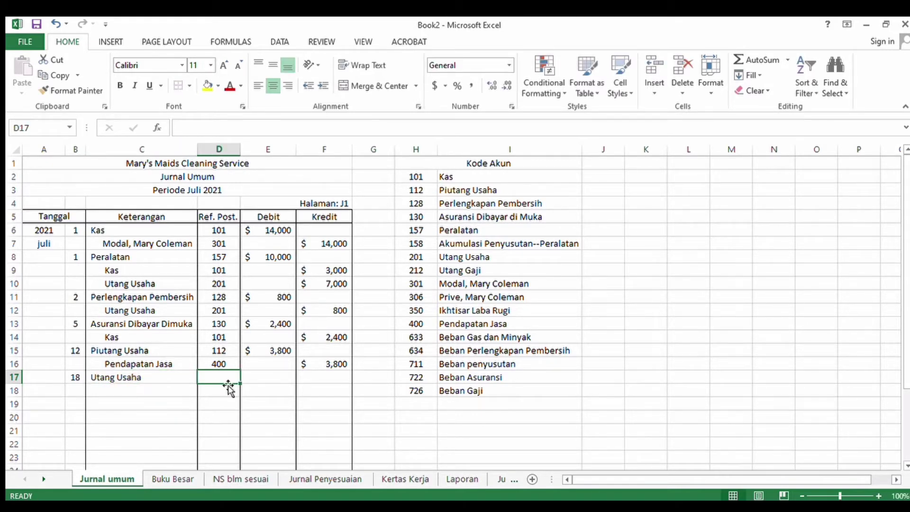
{"action": "type", "text": "201"}
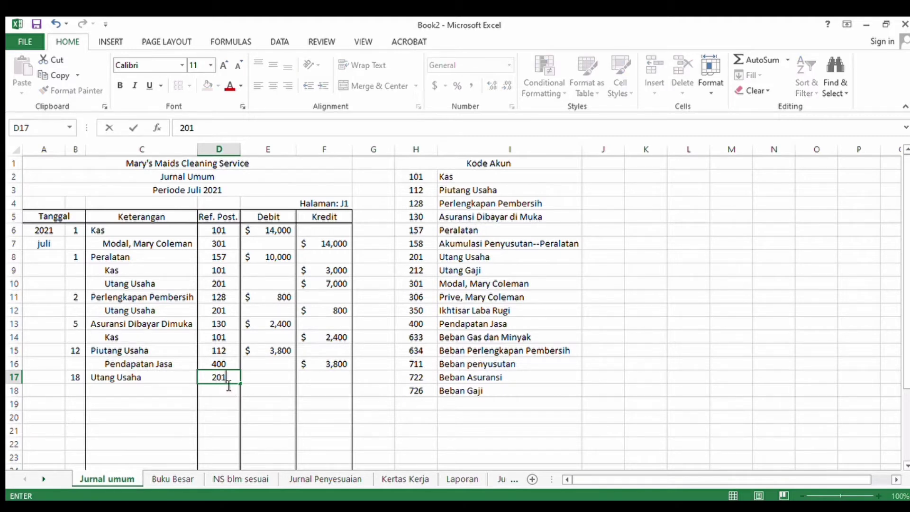
{"action": "left_click", "coordinate": [257, 382]}
{"action": "type", "text": "1400"}
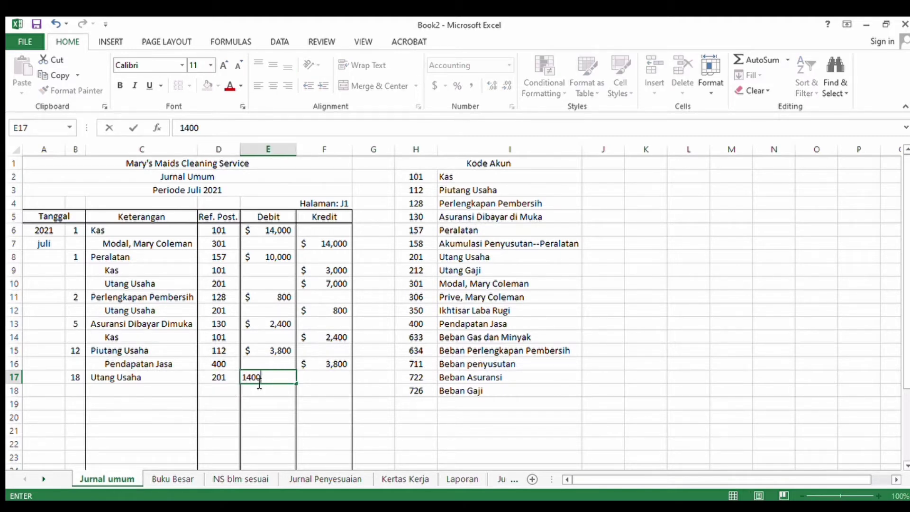
{"action": "key", "text": "Return"}
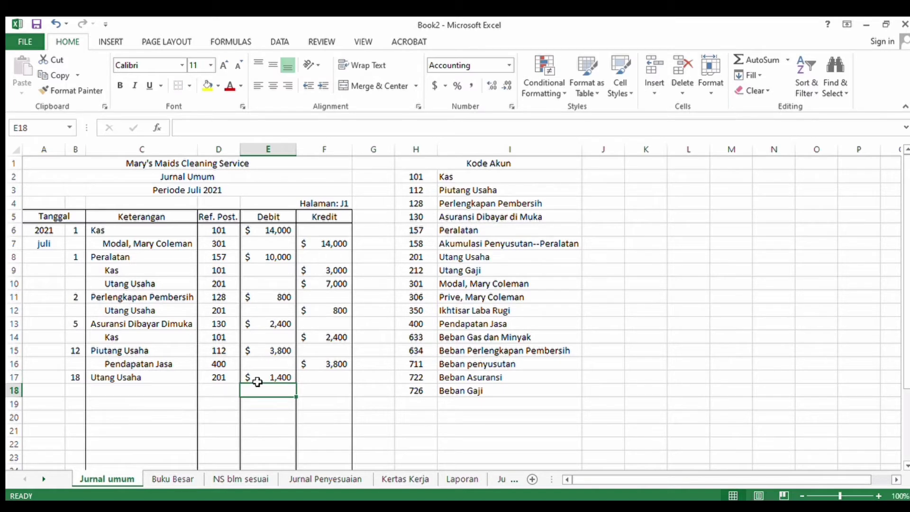
Step: Record the matching credit in journal row 18: indented Kas, reference 101, credit 1400
{"action": "left_click", "coordinate": [159, 392]}
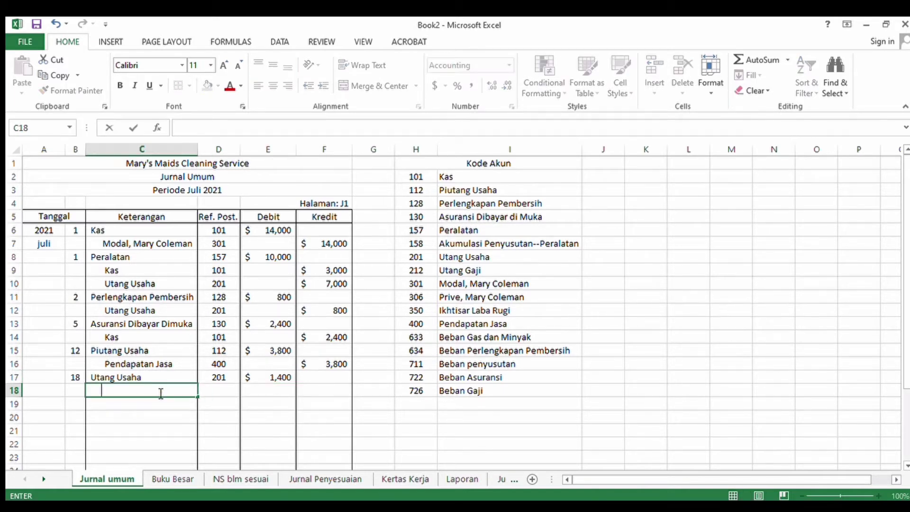
{"action": "type", "text": "Kas"}
{"action": "key", "text": "BackSpace"}
{"action": "key", "text": "BackSpace"}
{"action": "key", "text": "BackSpace"}
{"action": "type", "text": "Kas"}
{"action": "left_click", "coordinate": [224, 391]}
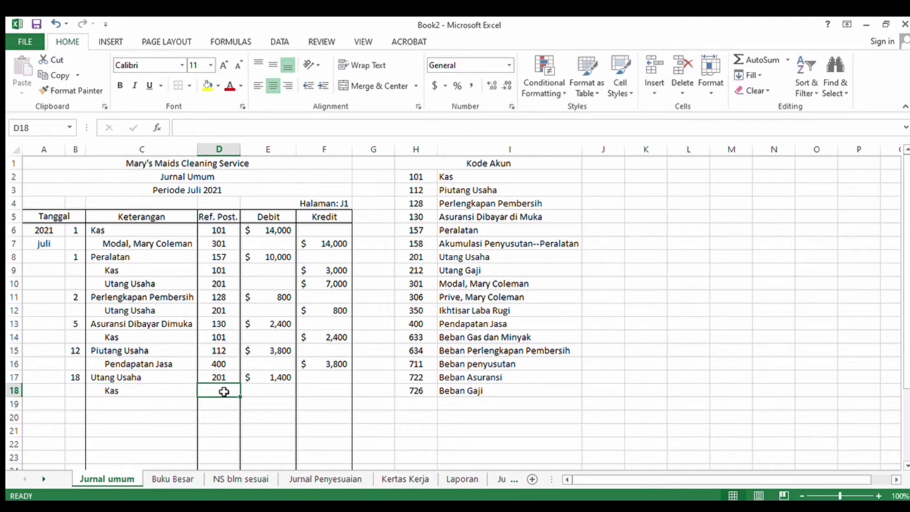
{"action": "type", "text": "101"}
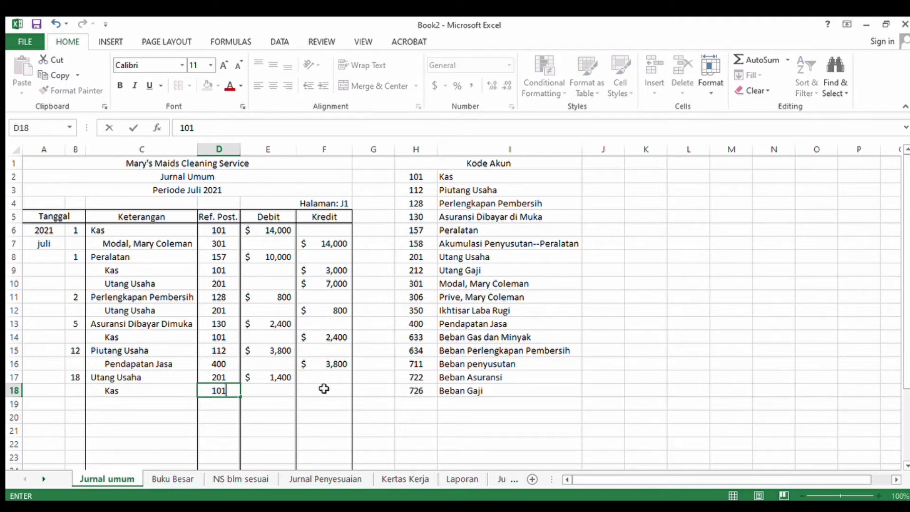
{"action": "left_click", "coordinate": [323, 389]}
{"action": "type", "text": "1400"}
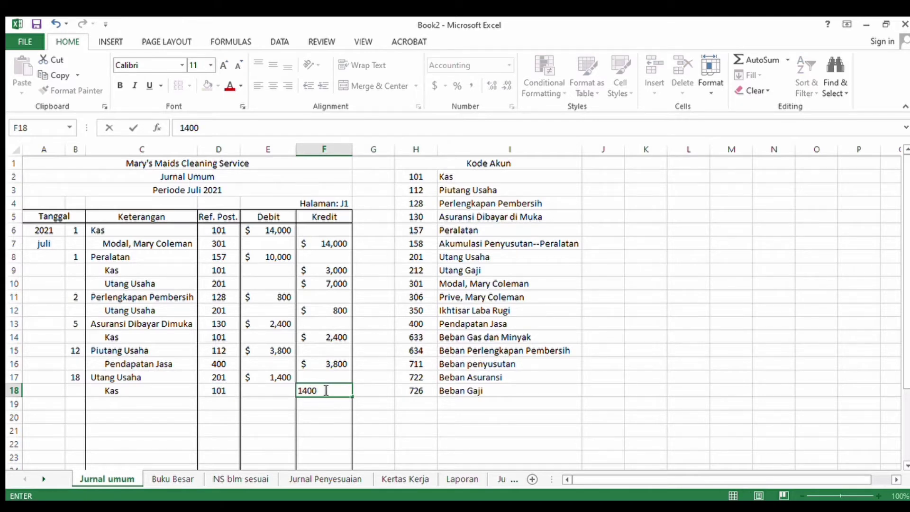
{"action": "key", "text": "Return"}
Step: Post the payment to row 69 of the Utang Usaha ledger in Buku Besar: day 18, reference J1, debit 1400
{"action": "left_click", "coordinate": [162, 479]}
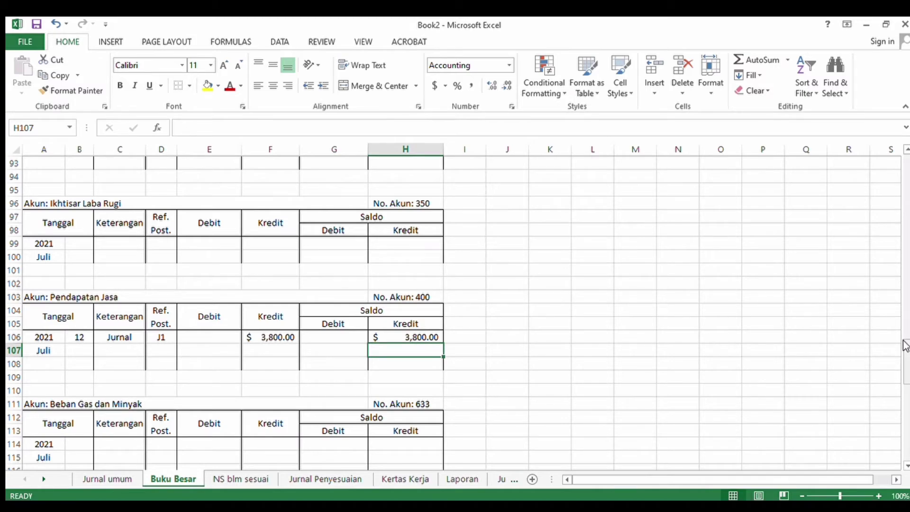
{"action": "left_click_drag", "start_coordinate": [905, 346], "coordinate": [905, 263]}
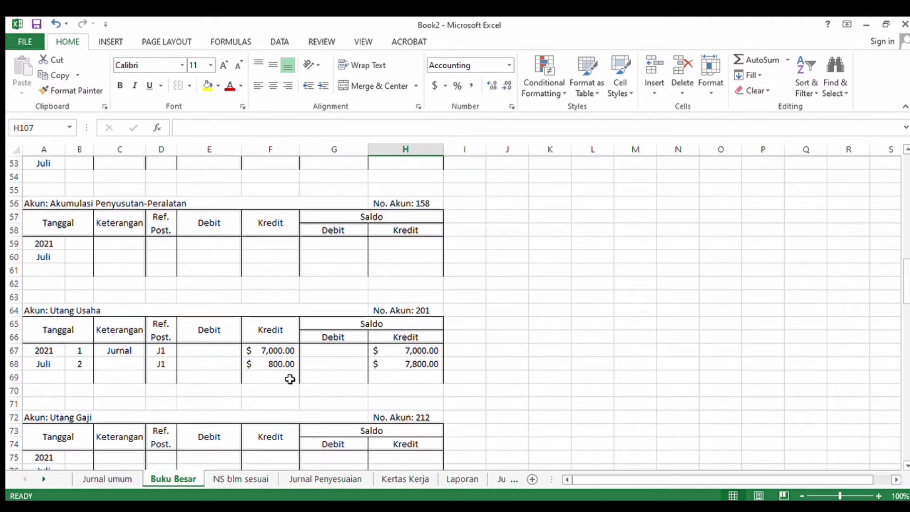
{"action": "left_click", "coordinate": [88, 375]}
{"action": "type", "text": "1"}
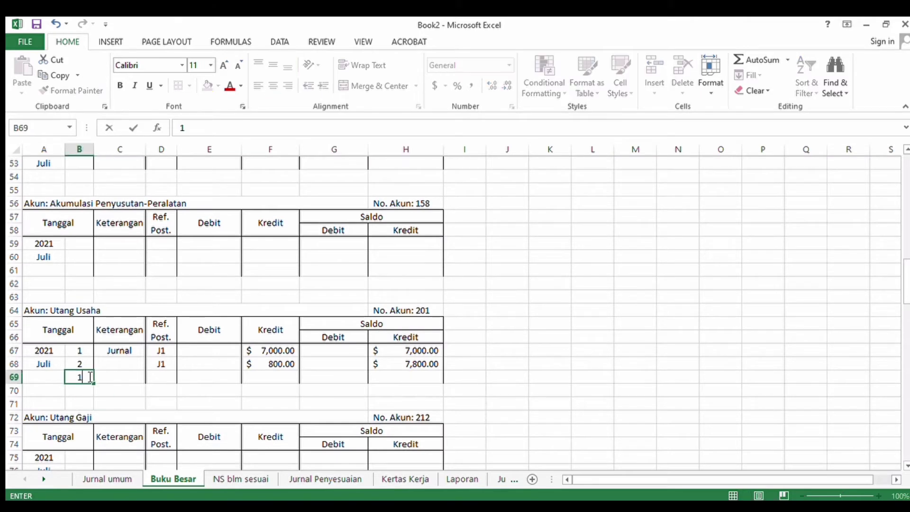
{"action": "type", "text": "8"}
{"action": "left_click", "coordinate": [132, 379]}
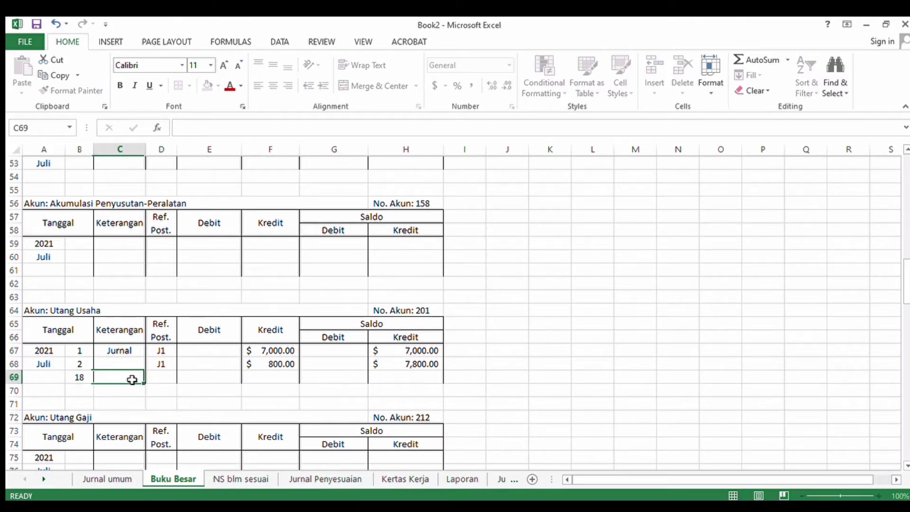
{"action": "left_click", "coordinate": [162, 380]}
{"action": "type", "text": "J1"}
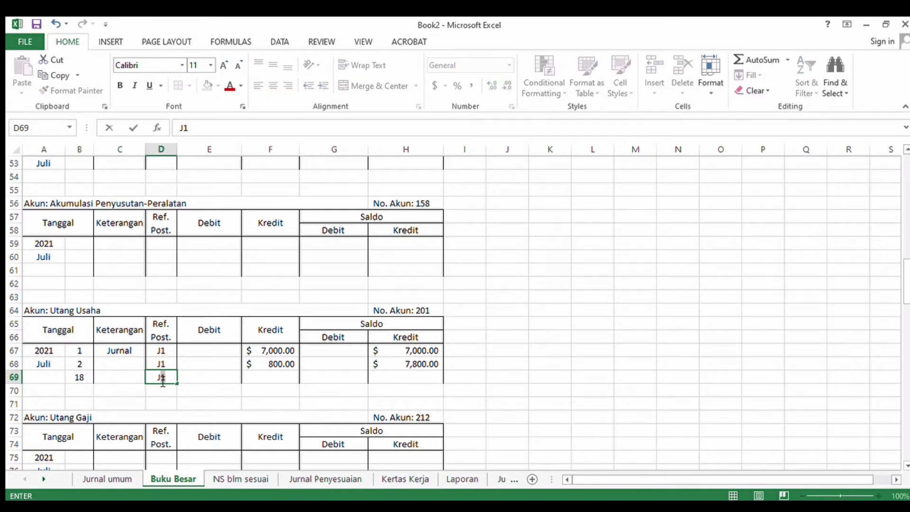
{"action": "left_click", "coordinate": [220, 381]}
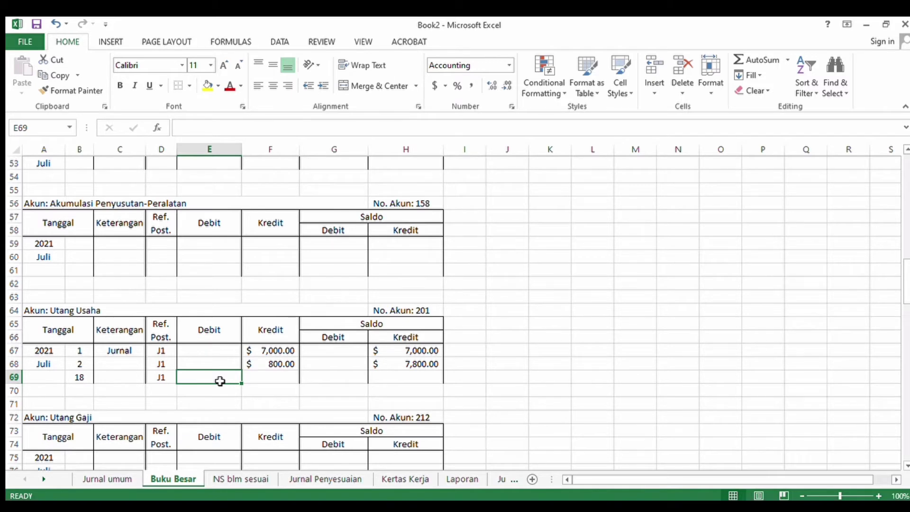
{"action": "type", "text": "1400"}
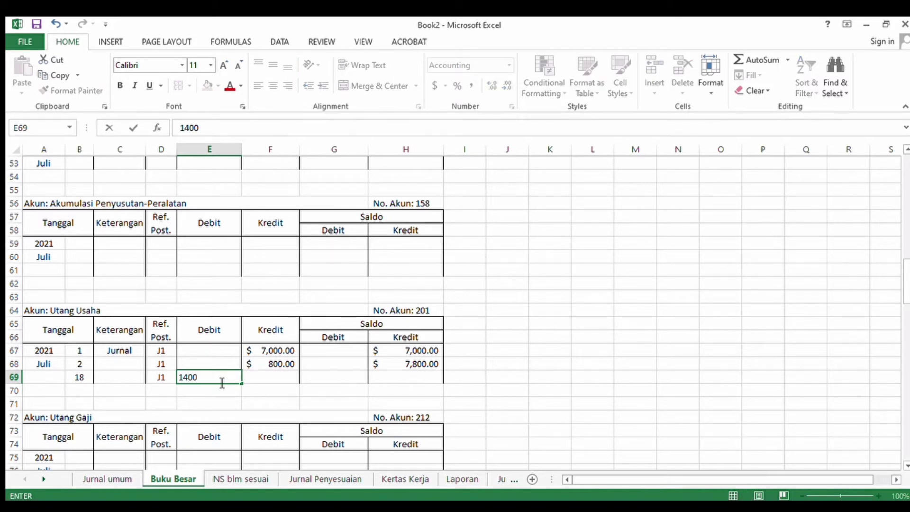
Step: Calculate the Utang Usaha ledger's running credit balance in H69 with a SUM formula subtracting debit E69 from the previous balance H68
{"action": "left_click", "coordinate": [396, 382]}
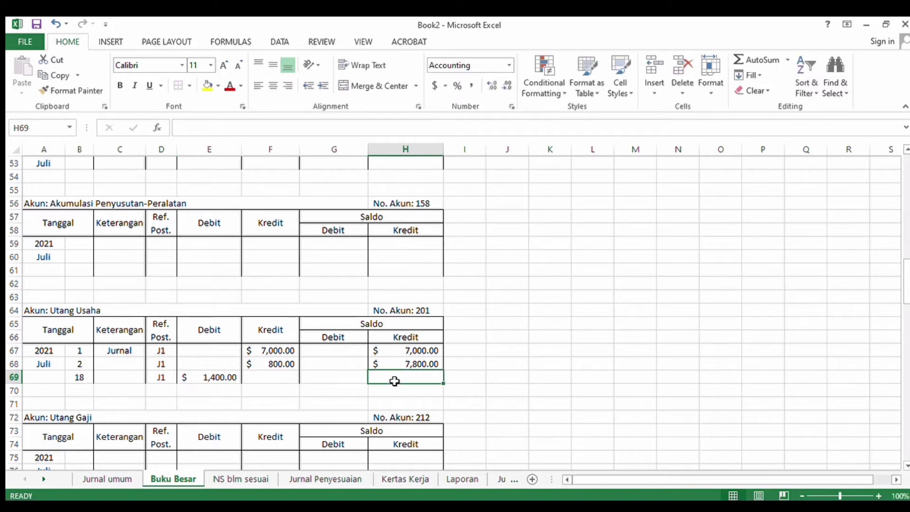
{"action": "type", "text": "=sum("}
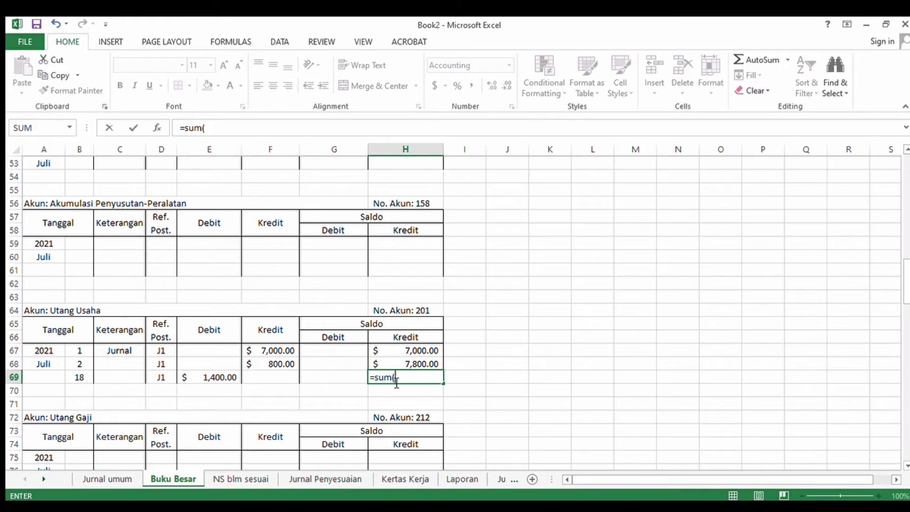
{"action": "left_click", "coordinate": [390, 365]}
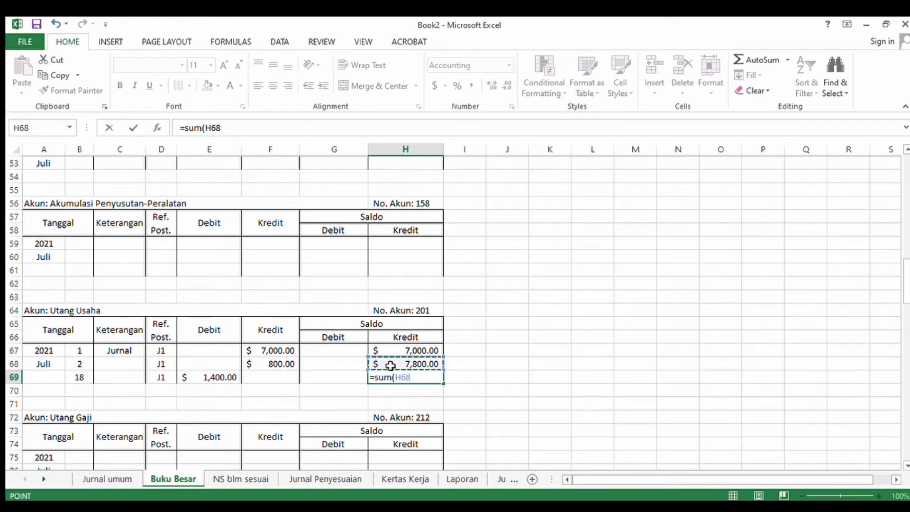
{"action": "type", "text": "-"}
{"action": "left_click", "coordinate": [220, 379]}
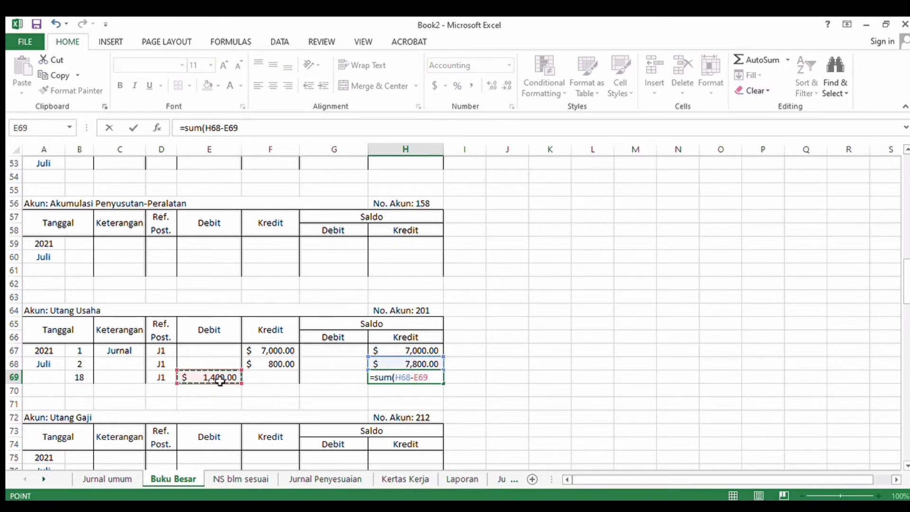
{"action": "key", "text": "Return"}
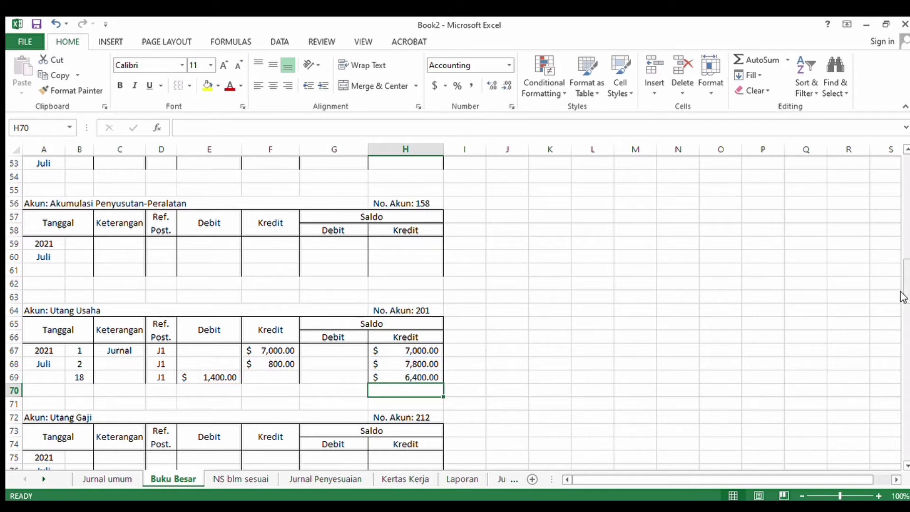
Step: Post the payment to row 10 of the Kas ledger: day 18, reference J1, credit 1400
{"action": "left_click_drag", "start_coordinate": [903, 289], "coordinate": [905, 177]}
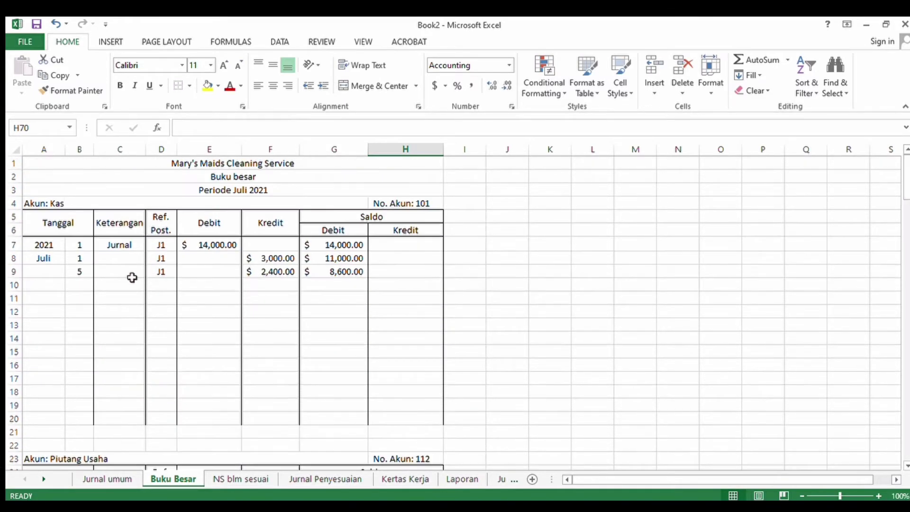
{"action": "left_click", "coordinate": [92, 287]}
{"action": "type", "text": "1"}
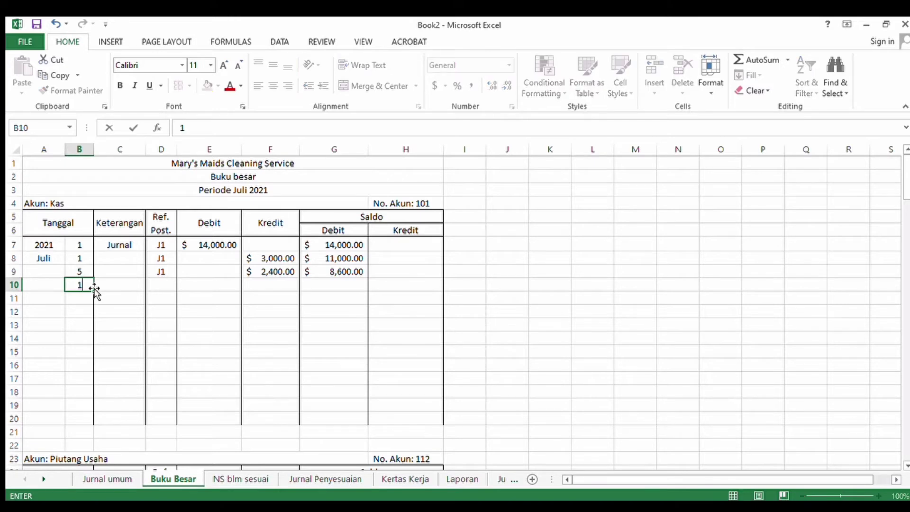
{"action": "type", "text": "8"}
{"action": "left_click", "coordinate": [162, 288]}
{"action": "type", "text": "j1"}
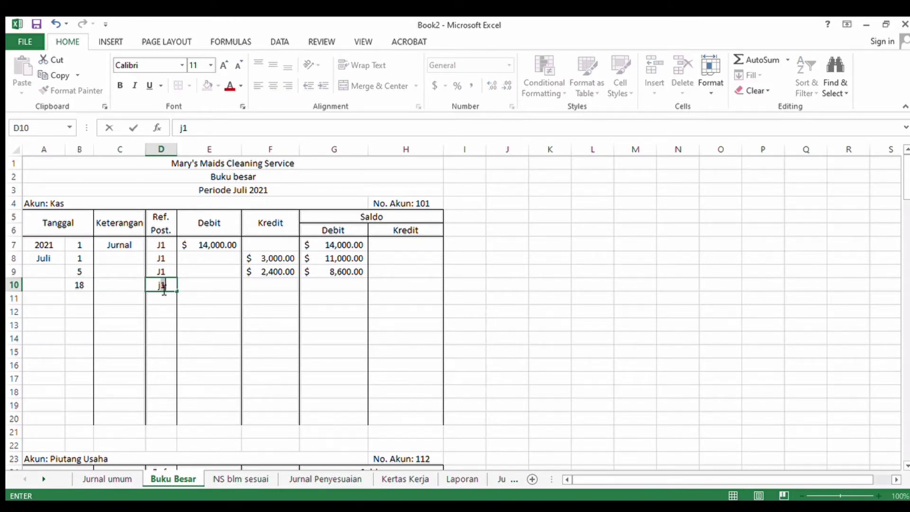
{"action": "key", "text": "BackSpace"}
{"action": "type", "text": "J"}
{"action": "key", "text": "BackSpace"}
{"action": "key", "text": "BackSpace"}
{"action": "type", "text": "J1"}
{"action": "left_click", "coordinate": [254, 288]}
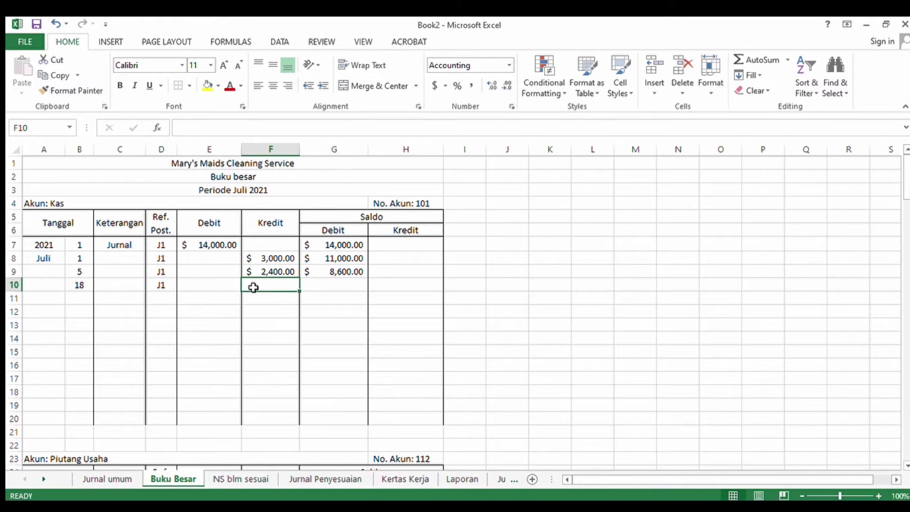
{"action": "type", "text": "1400"}
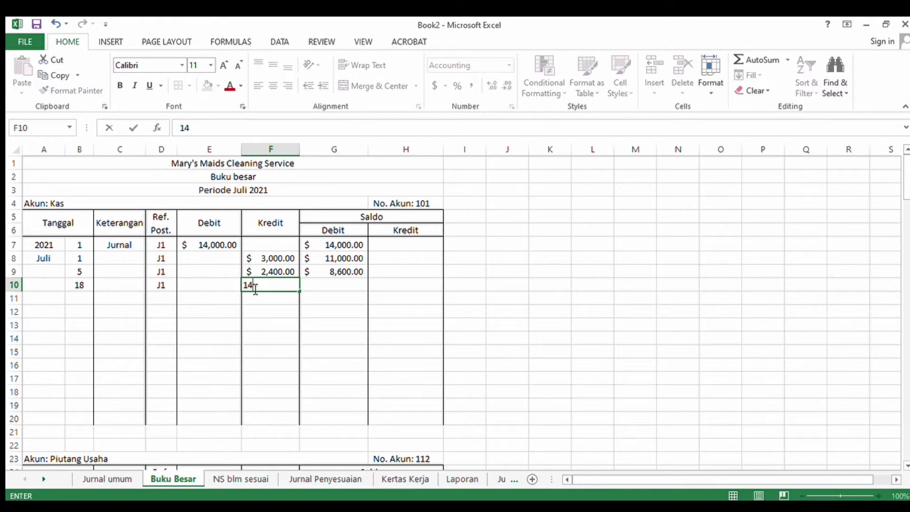
Step: Calculate the Kas ledger's running debit balance in G10 with a SUM formula subtracting credit F10 from the previous balance G9
{"action": "left_click", "coordinate": [330, 284]}
{"action": "type", "text": "=U"}
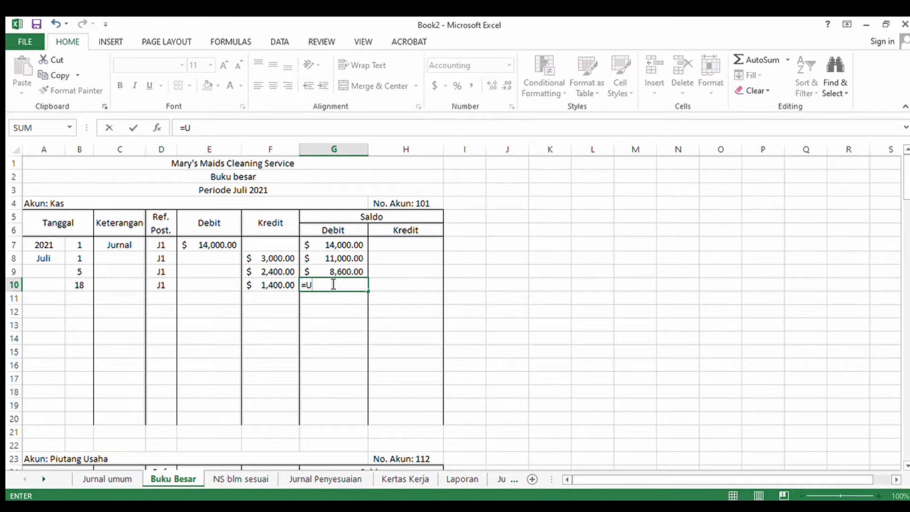
{"action": "key", "text": "BackSpace"}
{"action": "type", "text": "SUM("}
{"action": "left_click", "coordinate": [326, 274]}
{"action": "type", "text": "-"}
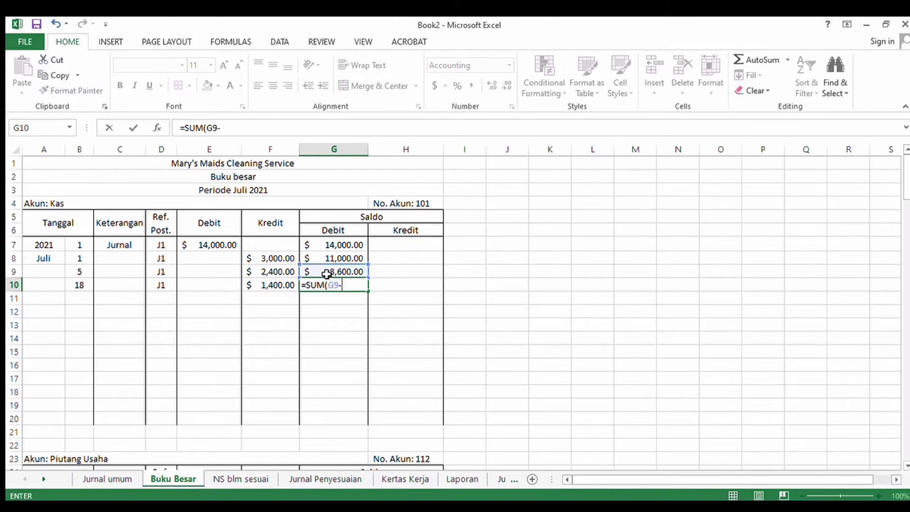
{"action": "left_click", "coordinate": [273, 288]}
{"action": "key", "text": "Return"}
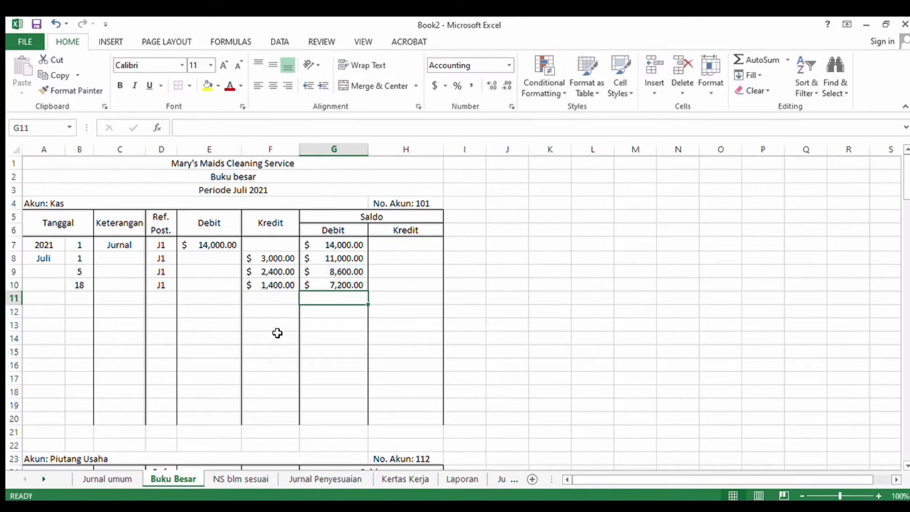
Step: Record the salary expense debit in row 19 of Jurnal umum: day 20, Beban Gaji, reference 726, debit 1600
{"action": "left_click", "coordinate": [92, 483]}
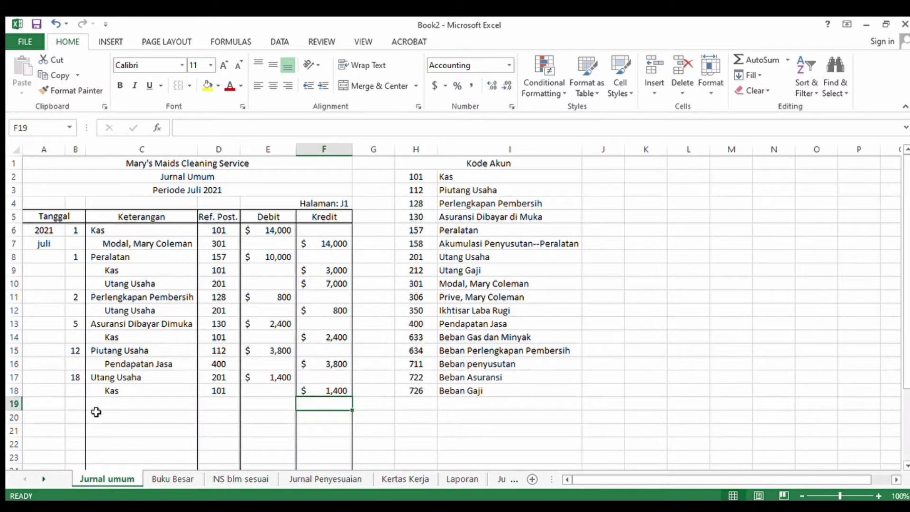
{"action": "left_click", "coordinate": [80, 408]}
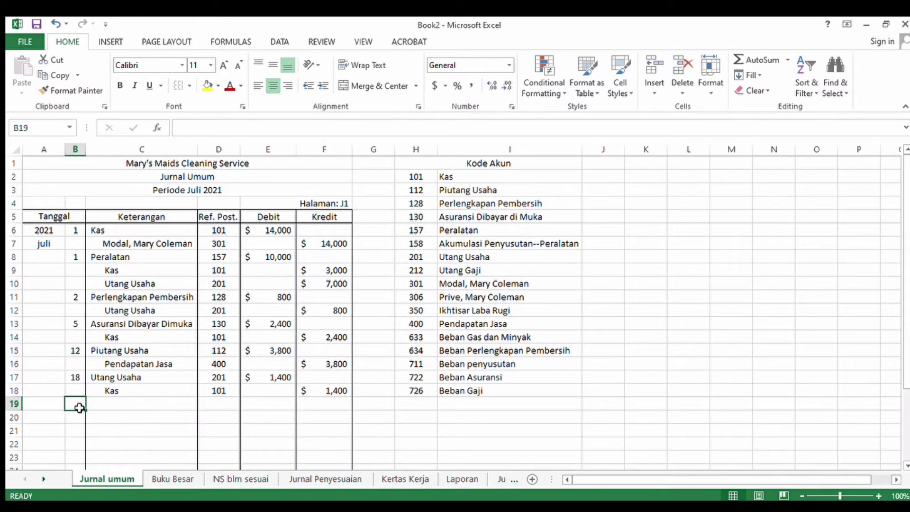
{"action": "type", "text": "20"}
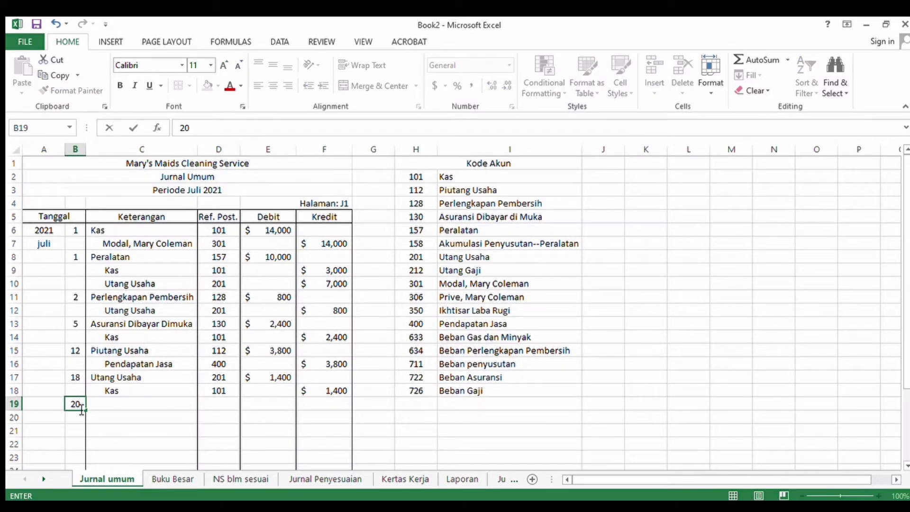
{"action": "left_click", "coordinate": [105, 406]}
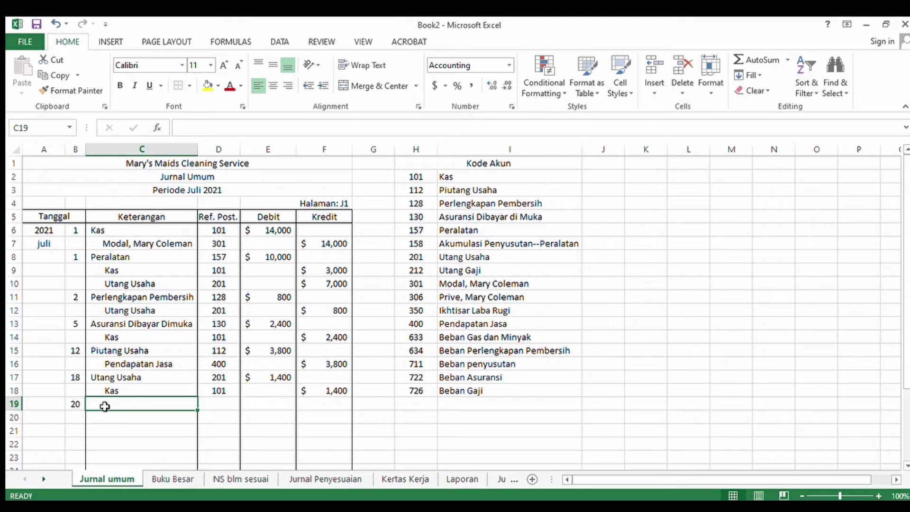
{"action": "type", "text": "b"}
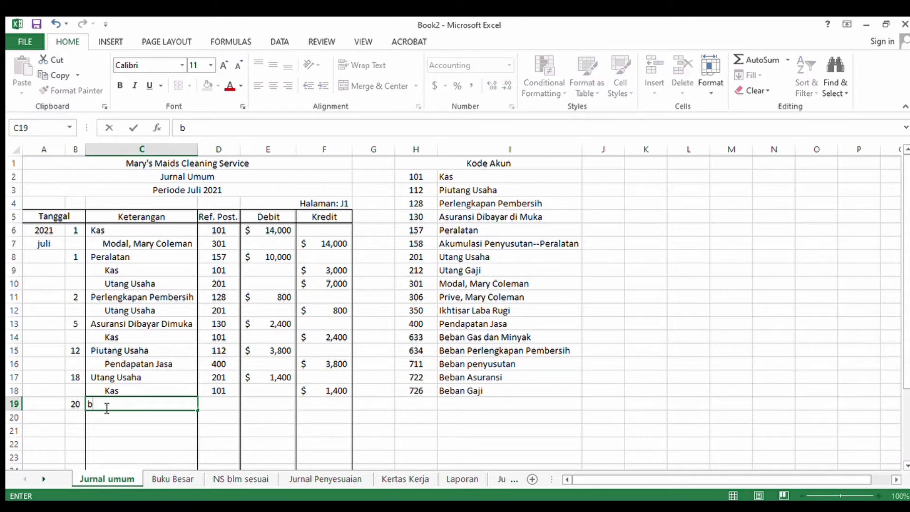
{"action": "key", "text": "BackSpace"}
{"action": "type", "text": "b"}
{"action": "key", "text": "BackSpace"}
{"action": "type", "text": "Beban Gaji"}
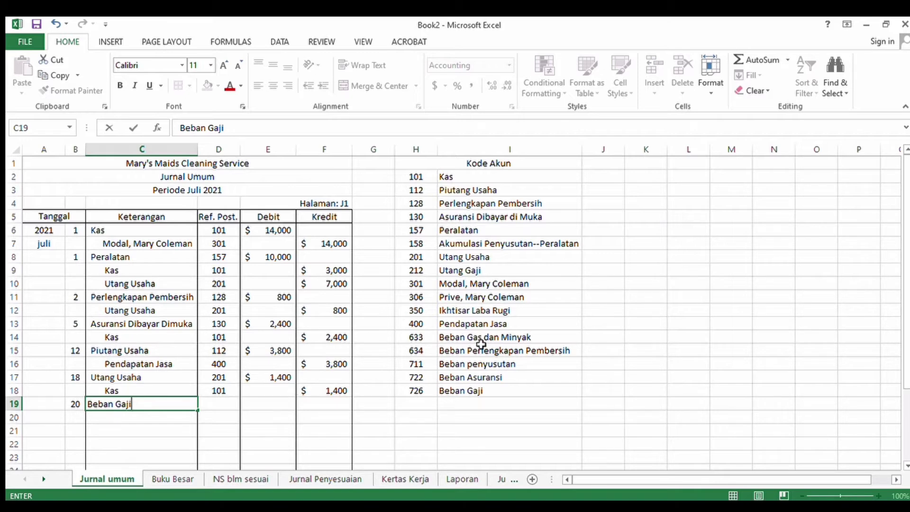
{"action": "left_click", "coordinate": [223, 406]}
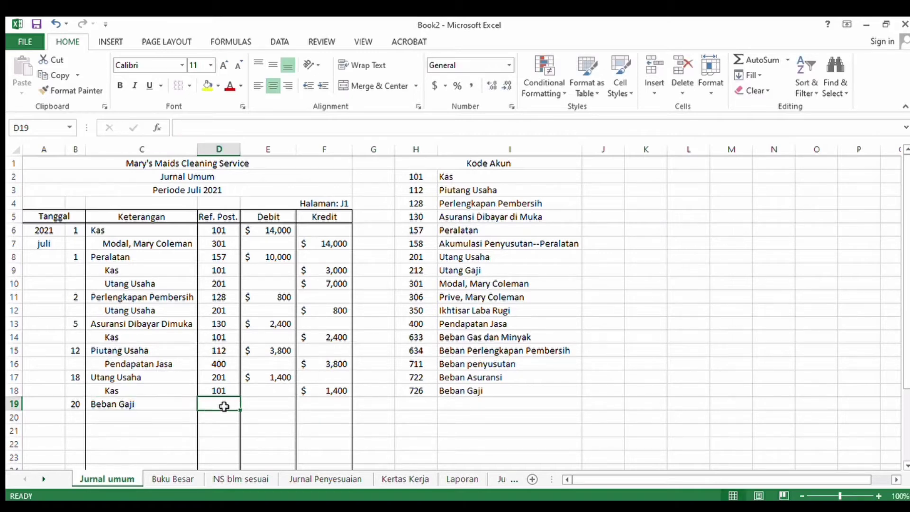
{"action": "type", "text": "72"}
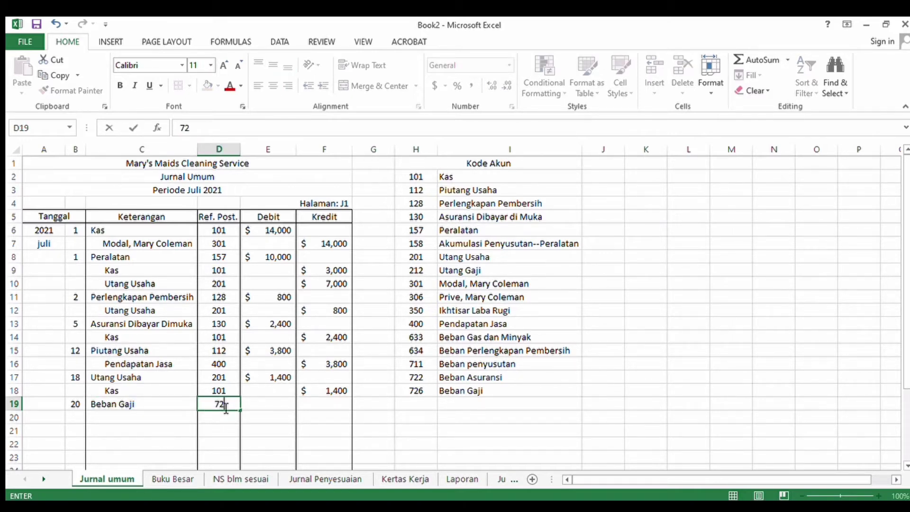
{"action": "type", "text": "6"}
{"action": "left_click", "coordinate": [250, 406]}
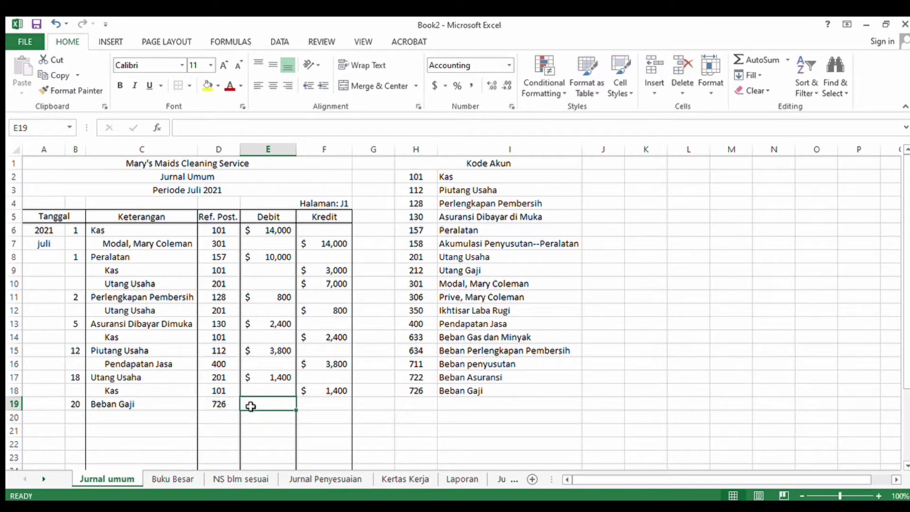
{"action": "type", "text": "1600"}
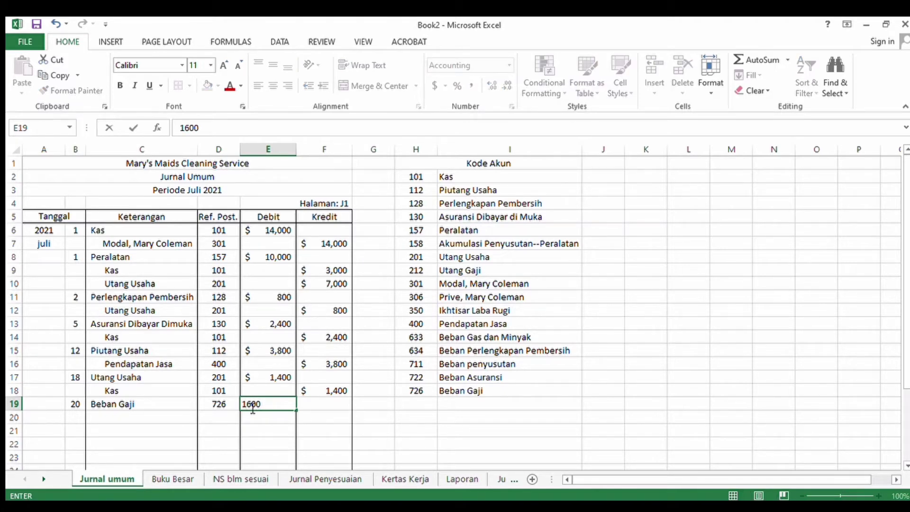
{"action": "key", "text": "Return"}
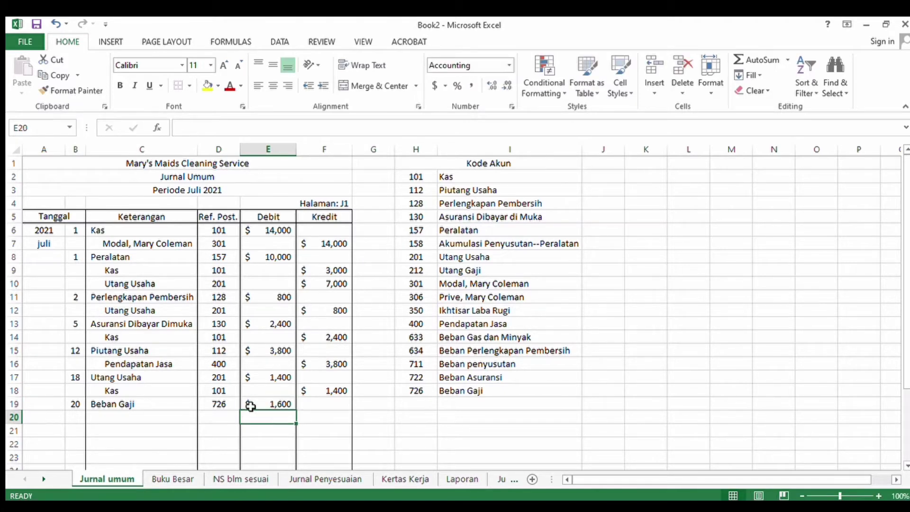
Step: Record the matching credit in journal row 20: indented Kas, reference 101, credit 1600
{"action": "left_click", "coordinate": [160, 423]}
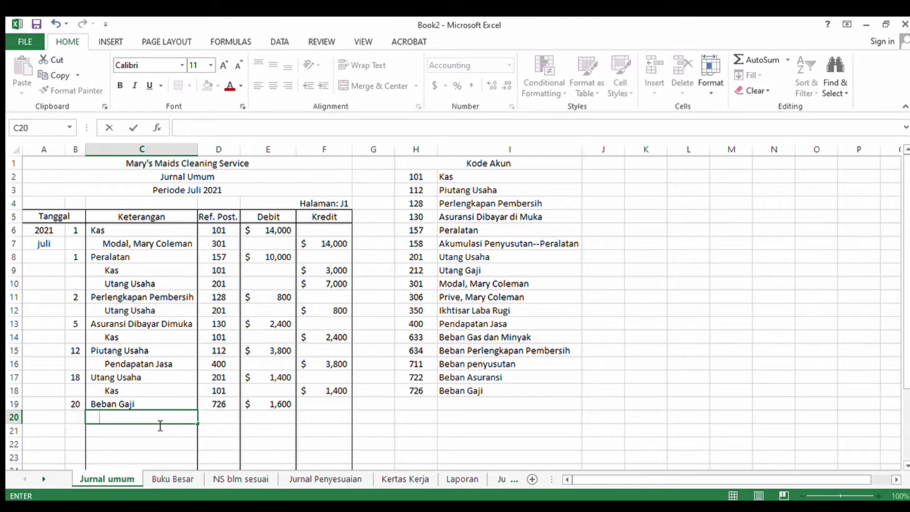
{"action": "type", "text": "Kas"}
{"action": "left_click", "coordinate": [223, 406]}
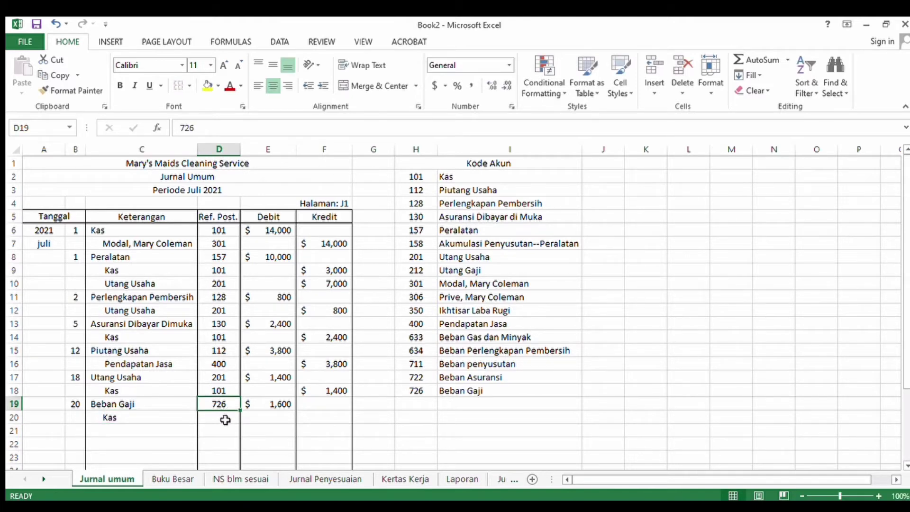
{"action": "left_click", "coordinate": [225, 419]}
{"action": "type", "text": "101"}
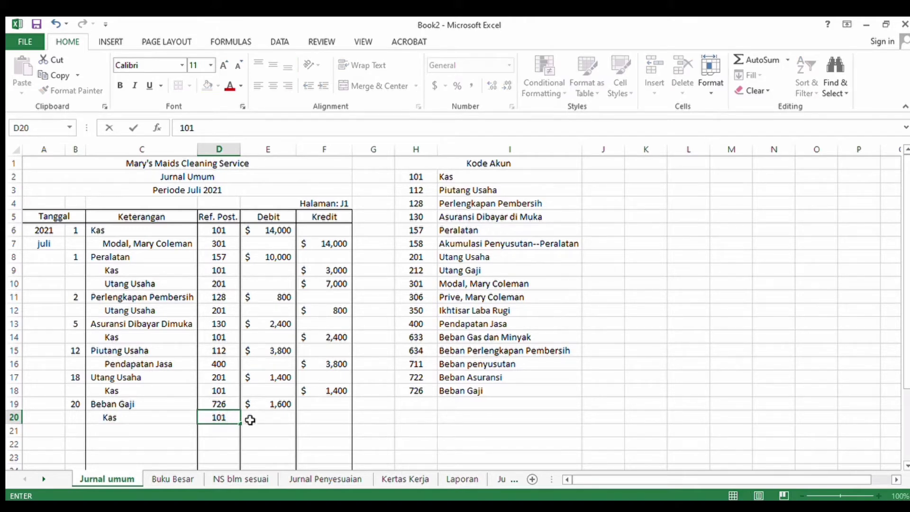
{"action": "left_click", "coordinate": [313, 421]}
{"action": "type", "text": "16"}
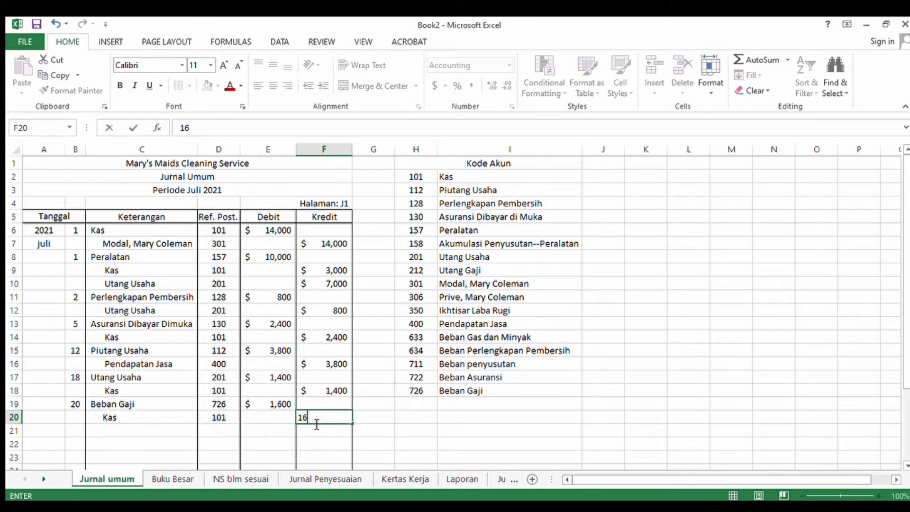
{"action": "type", "text": "00"}
{"action": "key", "text": "Return"}
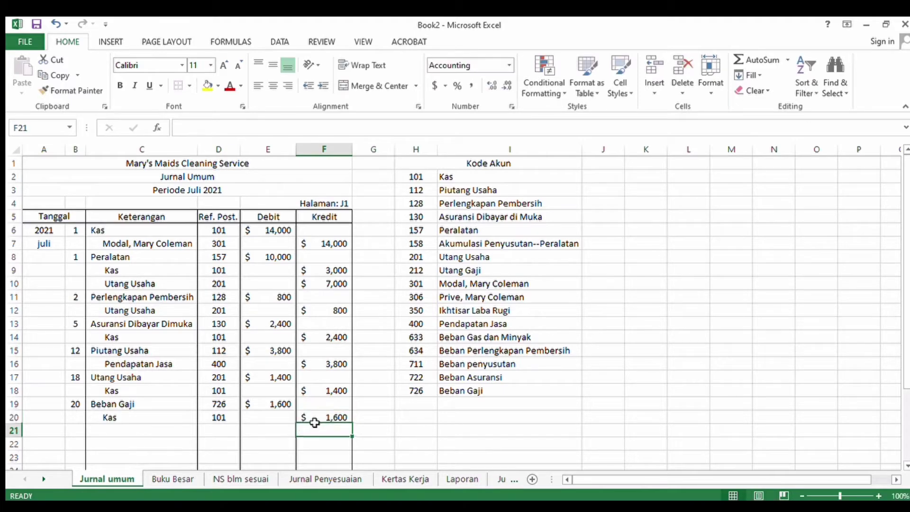
Step: Post the salary expense to row 150 of the Beban Gaji ledger in Buku Besar: day 20, Jurnal, reference J1, debit 1600
{"action": "left_click", "coordinate": [160, 480]}
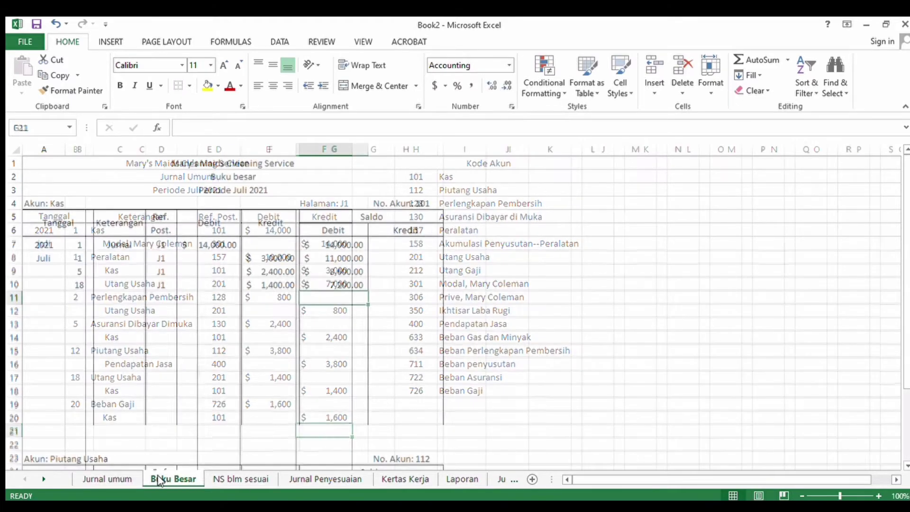
{"action": "left_click_drag", "start_coordinate": [906, 197], "coordinate": [894, 481]}
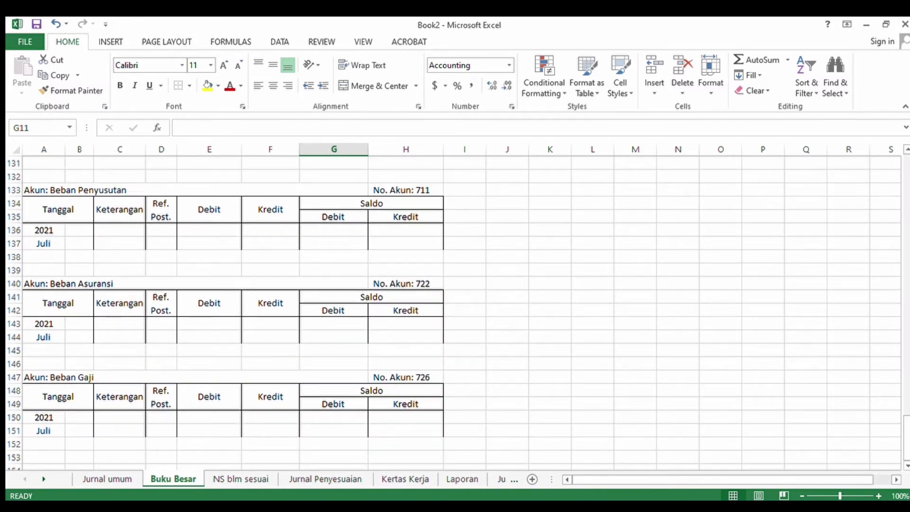
{"action": "left_click", "coordinate": [72, 420]}
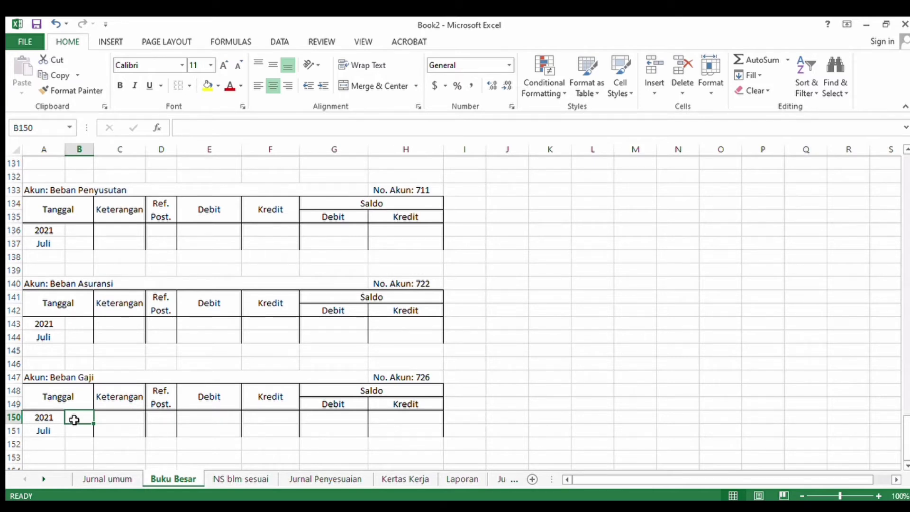
{"action": "type", "text": "20"}
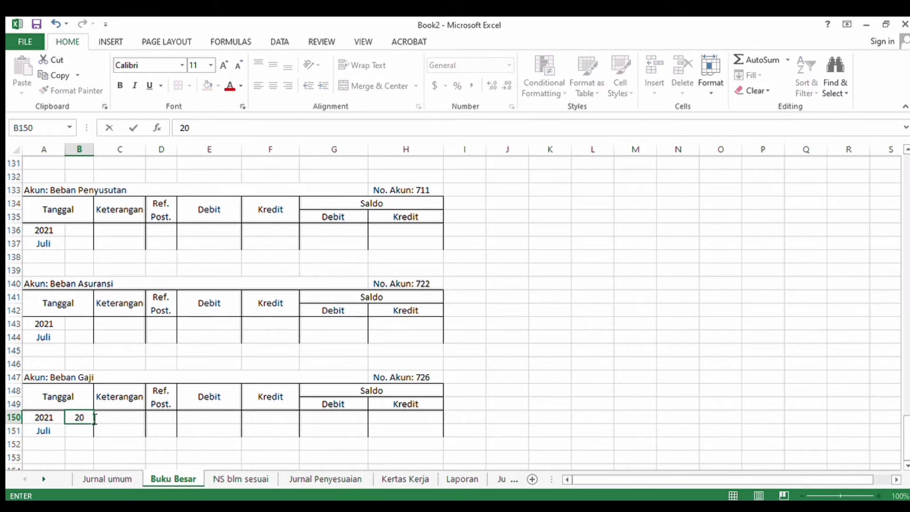
{"action": "left_click", "coordinate": [127, 416]}
{"action": "type", "text": "Jurnal"}
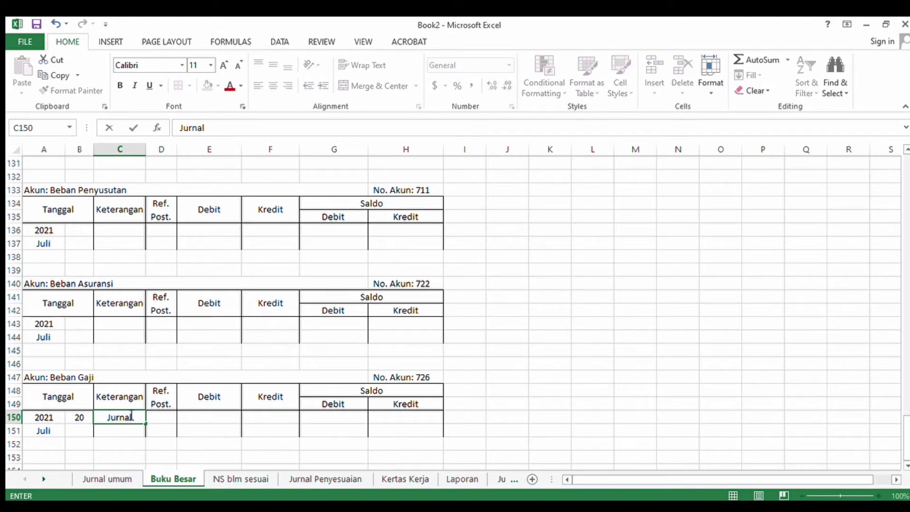
{"action": "left_click", "coordinate": [161, 416]}
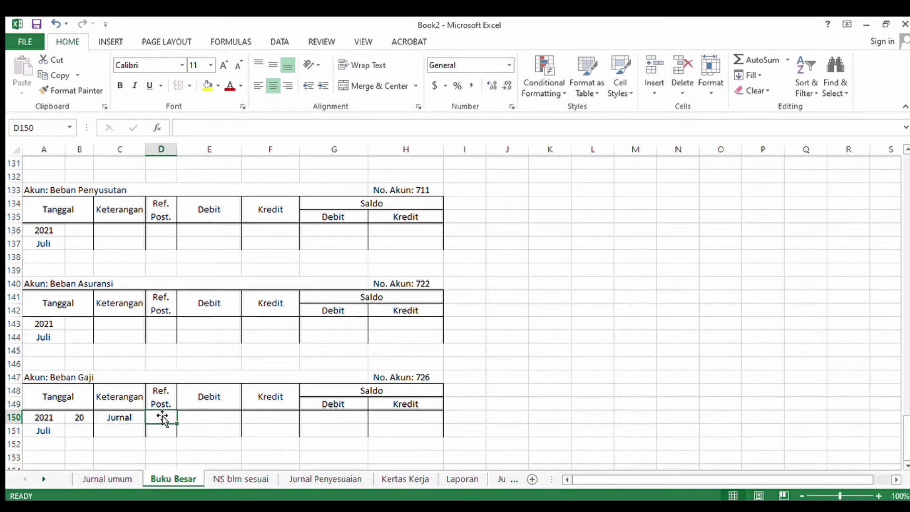
{"action": "type", "text": "J1"}
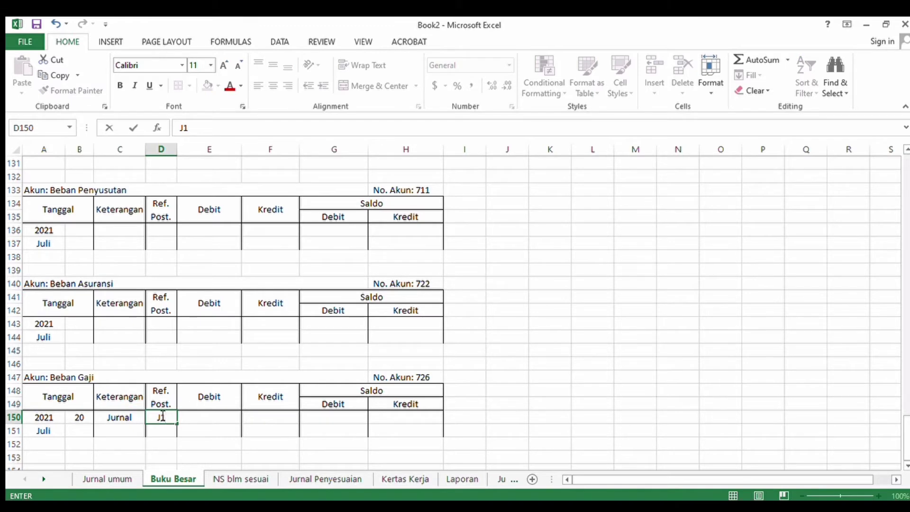
{"action": "left_click", "coordinate": [219, 421]}
{"action": "type", "text": "1600"}
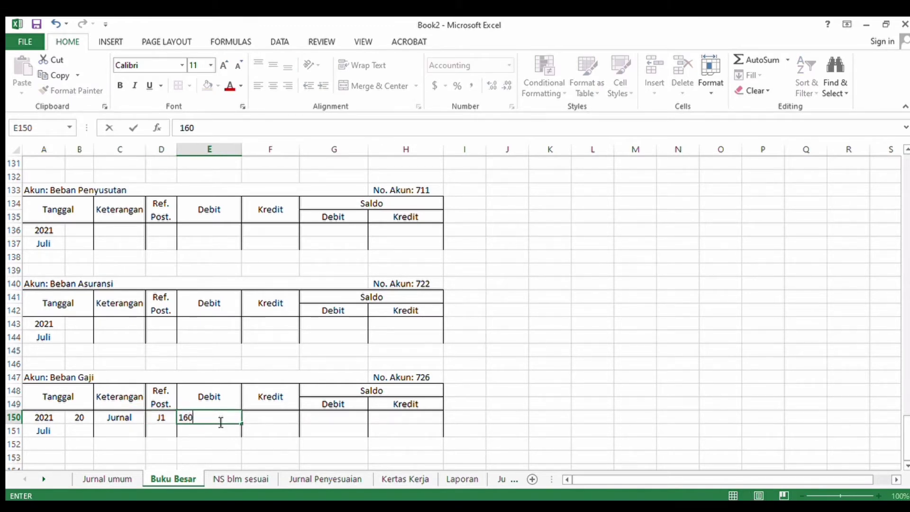
Step: Calculate the Beban Gaji ledger's debit balance in G150 with a SUM formula referencing debit E150
{"action": "left_click", "coordinate": [318, 425]}
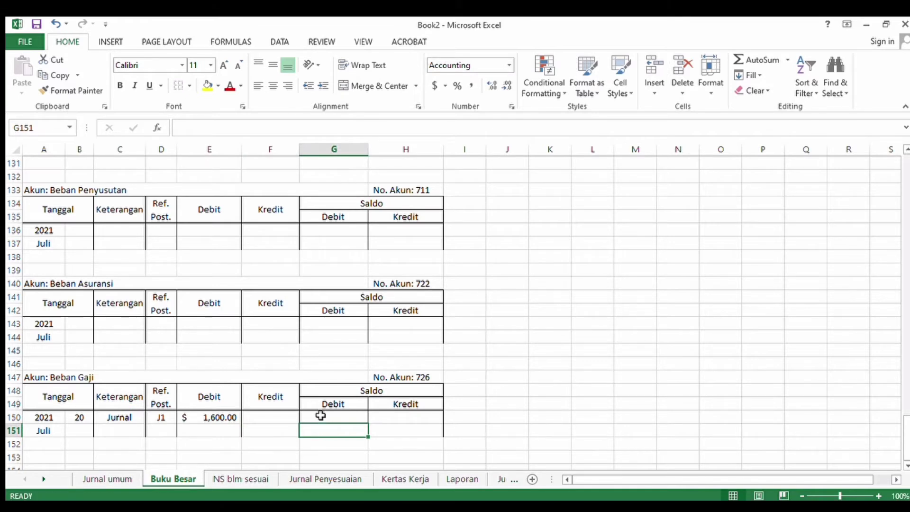
{"action": "left_click", "coordinate": [321, 417]}
{"action": "type", "text": "=su"}
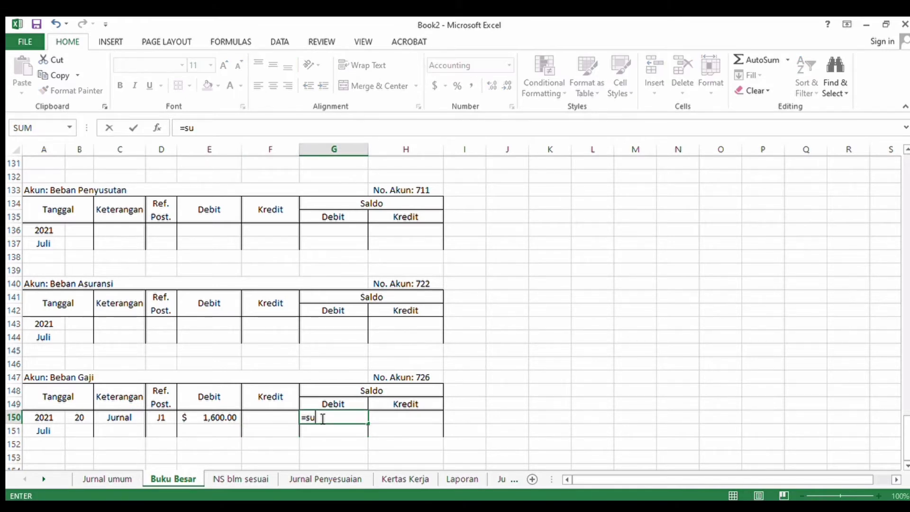
{"action": "type", "text": "m("}
{"action": "left_click", "coordinate": [230, 418]}
{"action": "key", "text": "Return"}
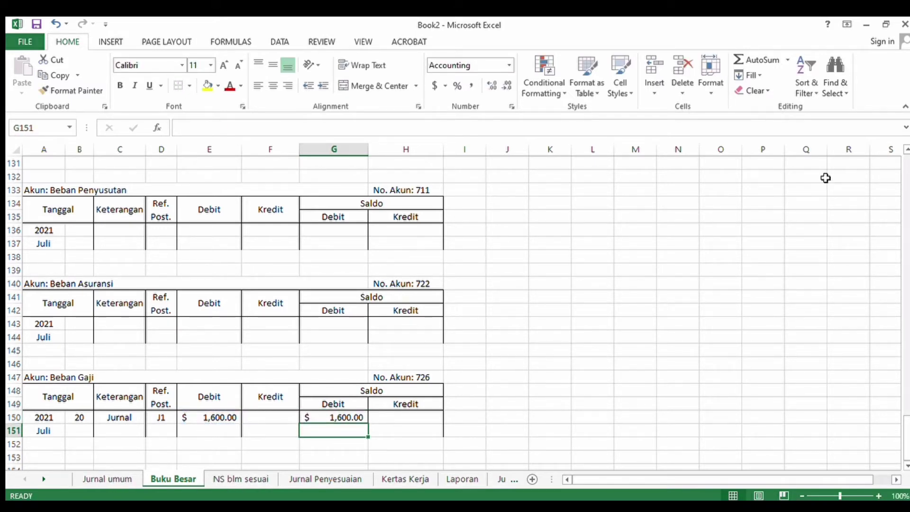
Step: Post the salary payment to row 11 of the Kas ledger: day 20, reference J1, credit 1600
{"action": "left_click_drag", "start_coordinate": [902, 420], "coordinate": [898, 150]}
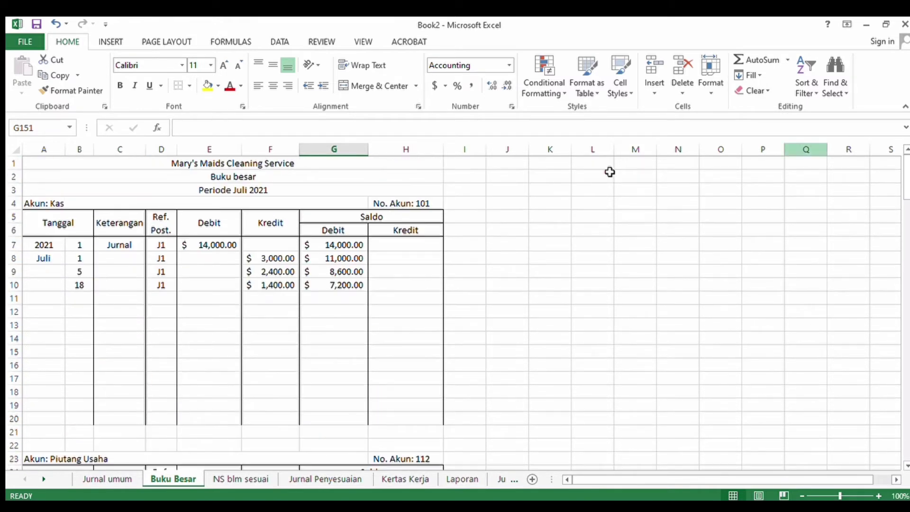
{"action": "left_click", "coordinate": [81, 302]}
{"action": "type", "text": "20"}
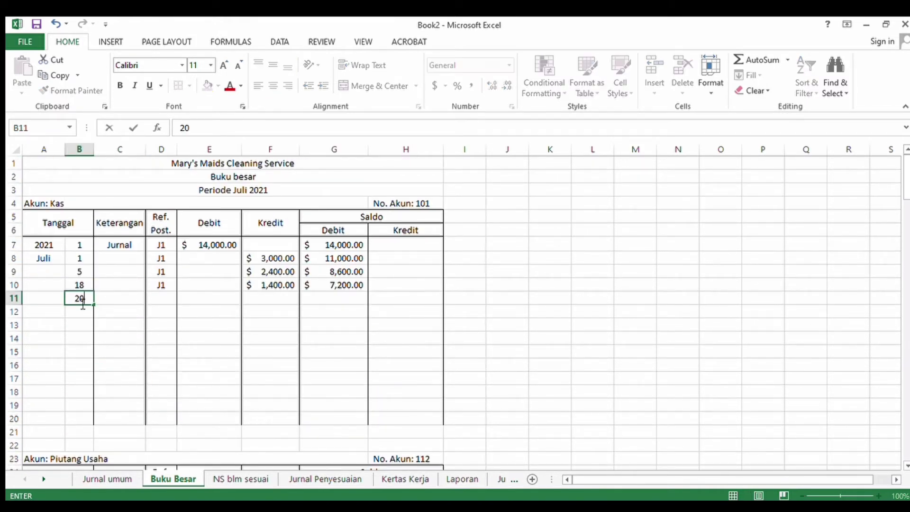
{"action": "left_click", "coordinate": [159, 297]}
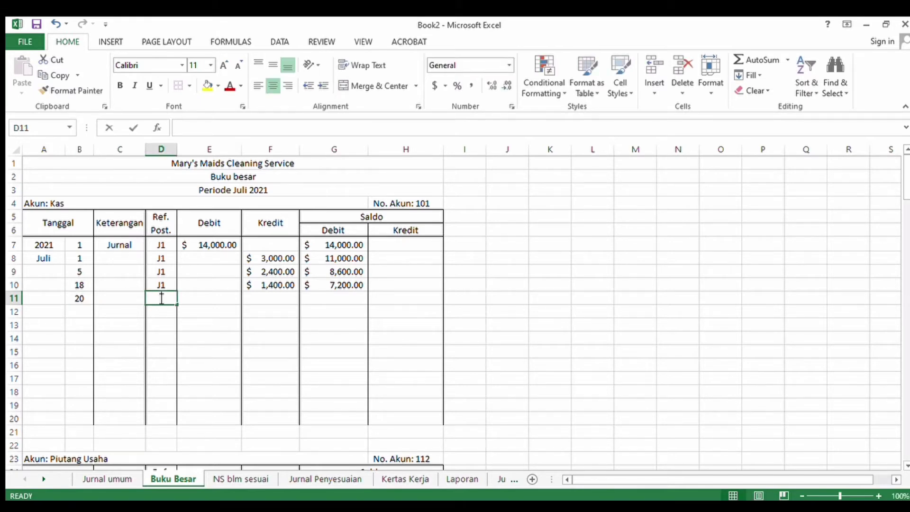
{"action": "type", "text": "J1"}
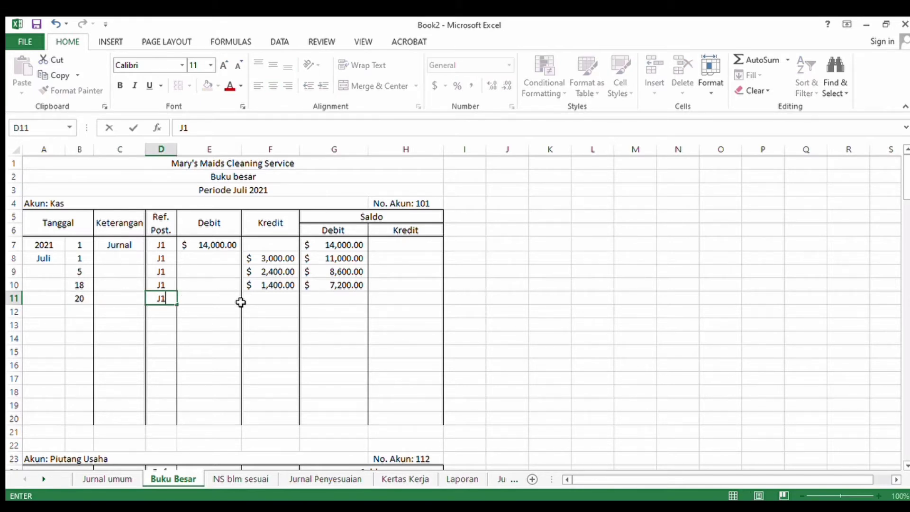
{"action": "left_click", "coordinate": [259, 298]}
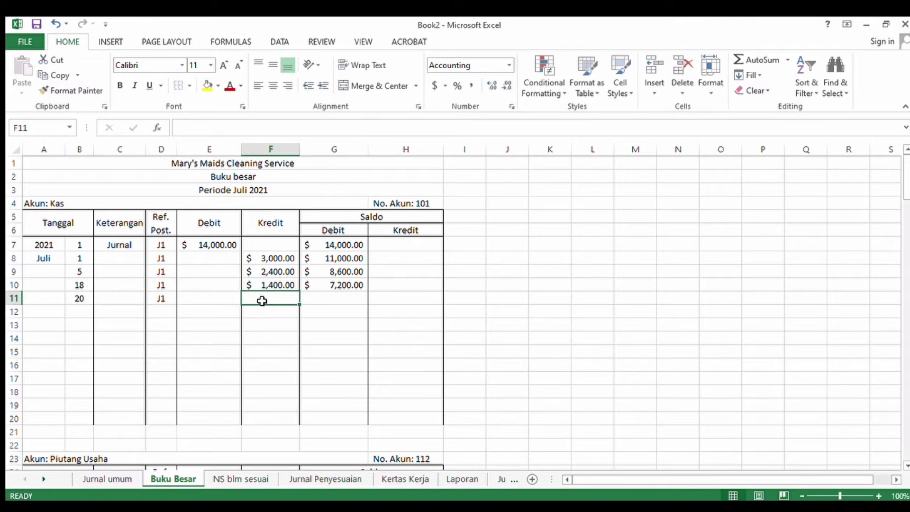
{"action": "type", "text": "1600"}
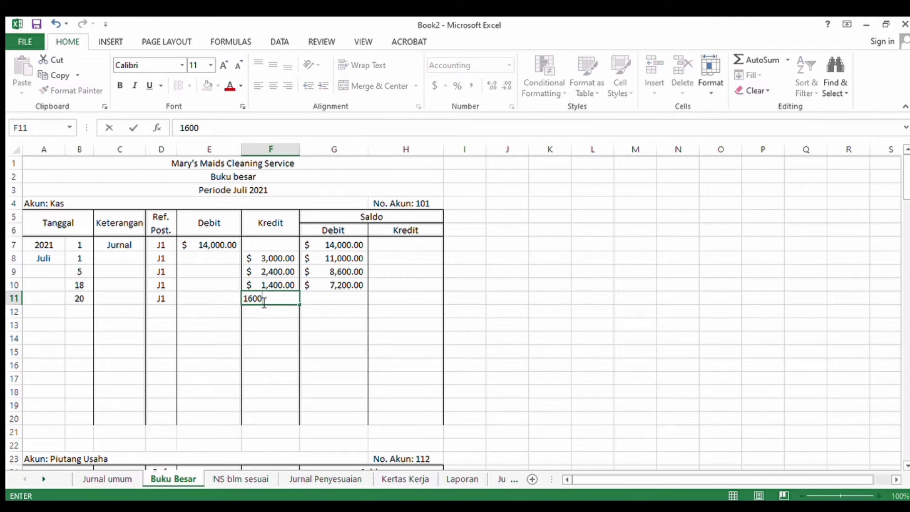
Step: Calculate the Kas ledger's running debit balance in G11 with a SUM formula subtracting credit F11 from the previous balance G10
{"action": "left_click", "coordinate": [336, 304]}
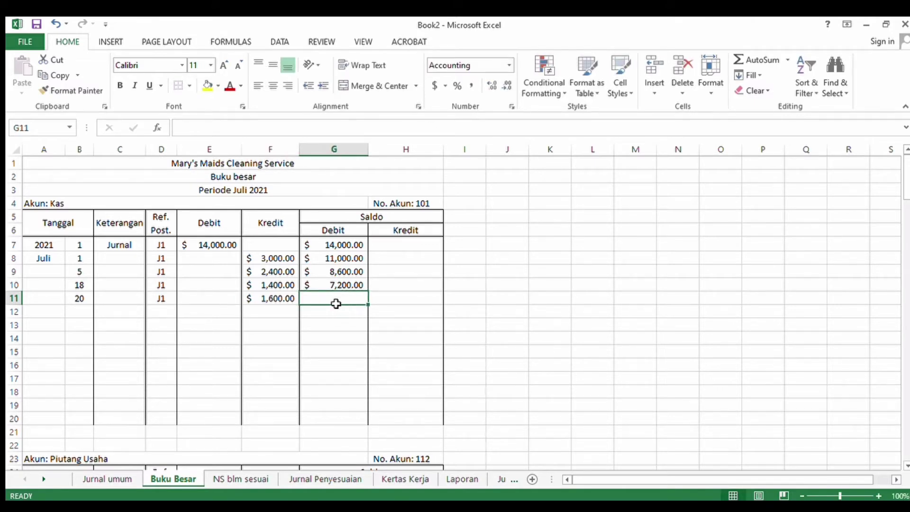
{"action": "type", "text": "=sum"}
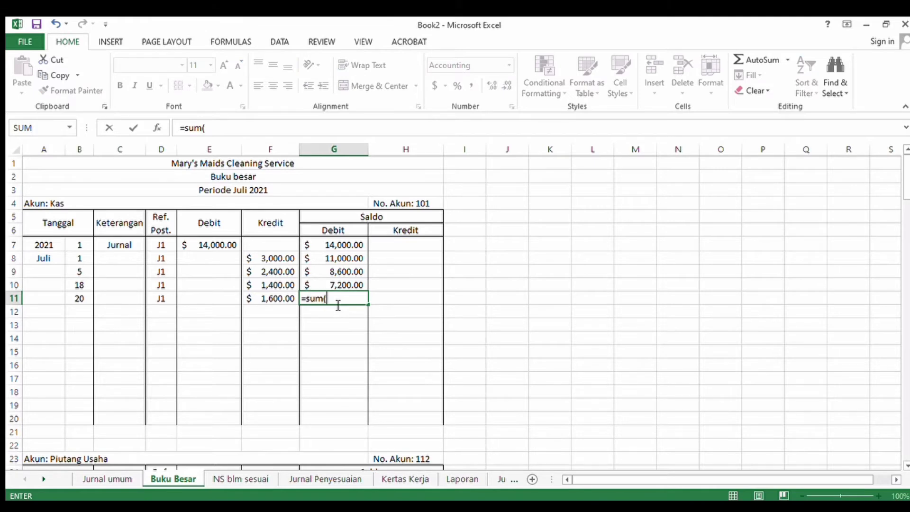
{"action": "type", "text": "("}
{"action": "left_click", "coordinate": [336, 284]}
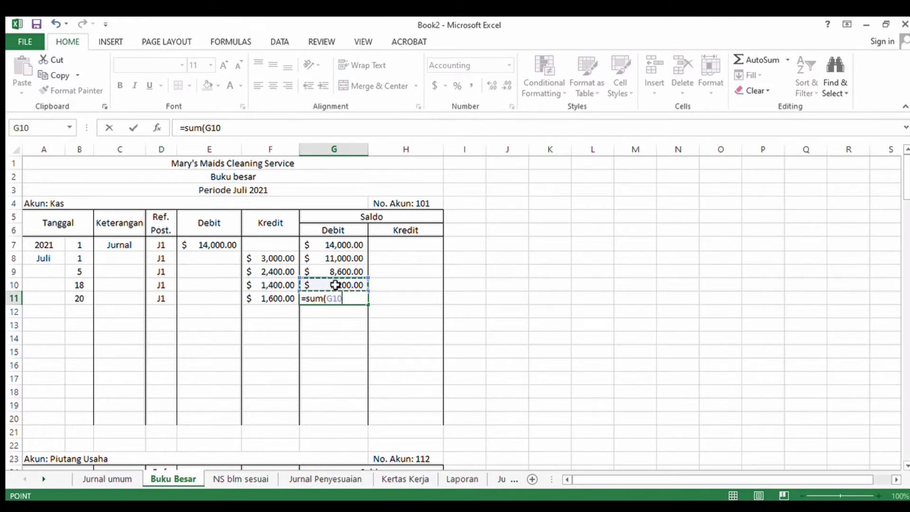
{"action": "type", "text": "-"}
{"action": "left_click", "coordinate": [288, 298]}
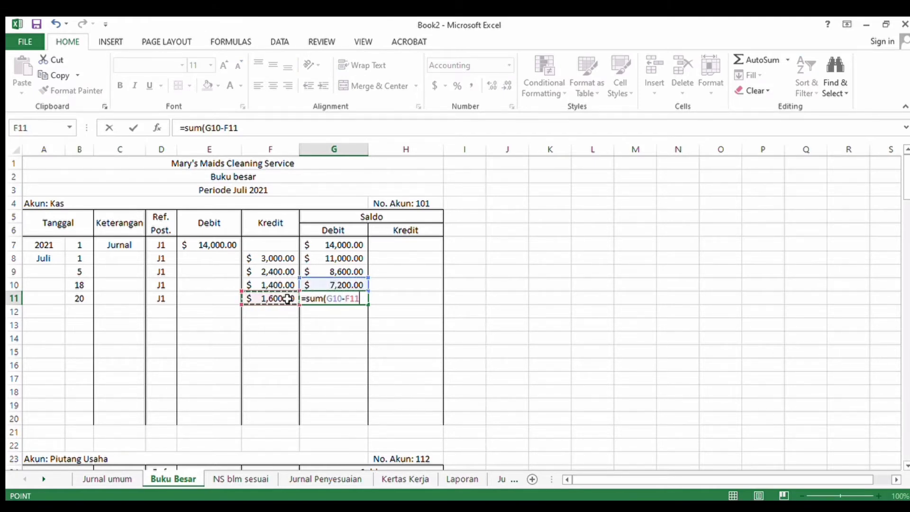
{"action": "key", "text": "Return"}
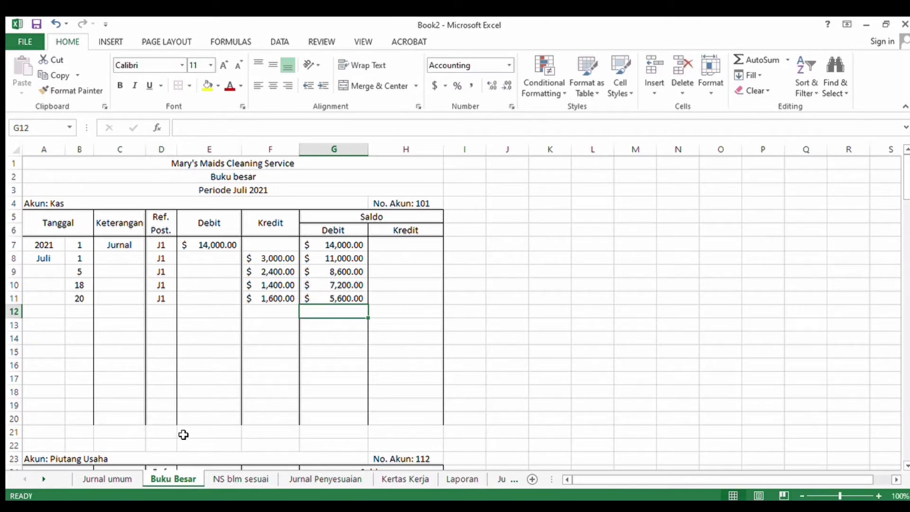
Step: Record the cash receipt debit in row 21 of Jurnal umum: day 21, Kas, reference 101, debit 1400
{"action": "left_click", "coordinate": [100, 478]}
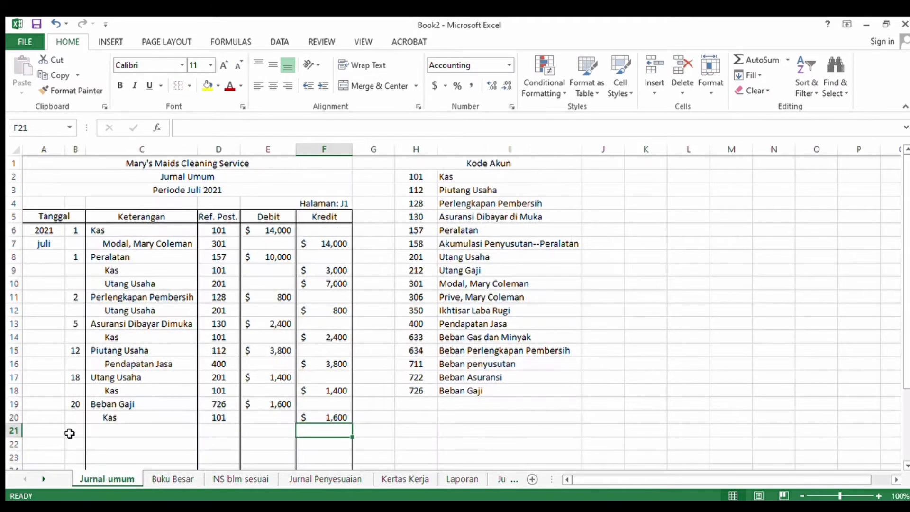
{"action": "left_click", "coordinate": [70, 434]}
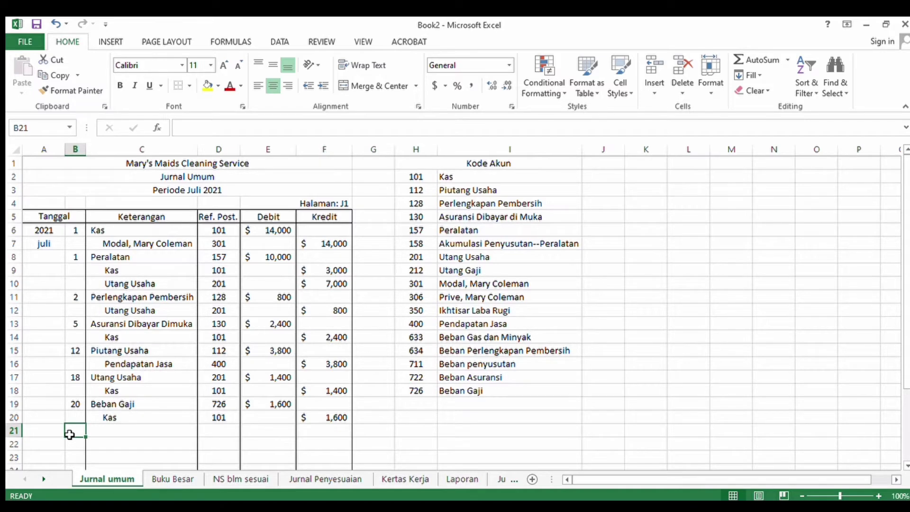
{"action": "type", "text": "21"}
{"action": "left_click", "coordinate": [105, 432]}
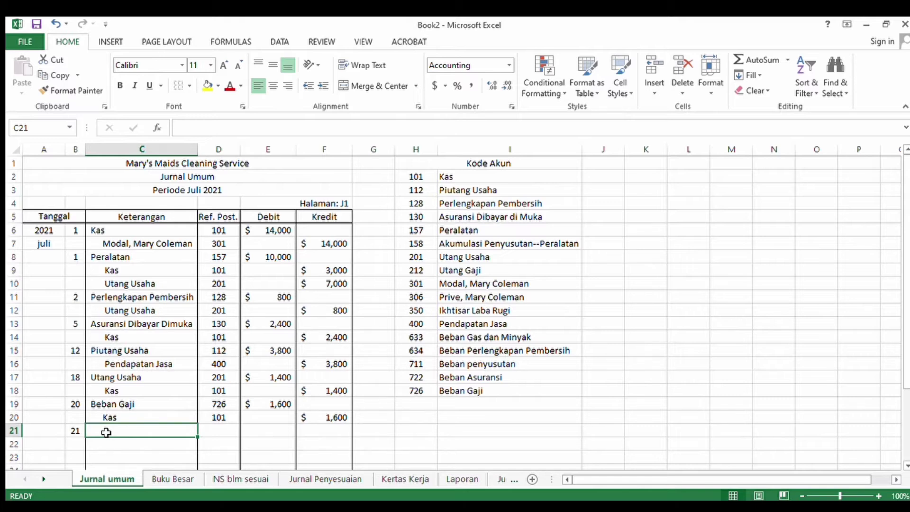
{"action": "type", "text": "Kas"}
{"action": "left_click", "coordinate": [205, 432]}
{"action": "type", "text": "101"}
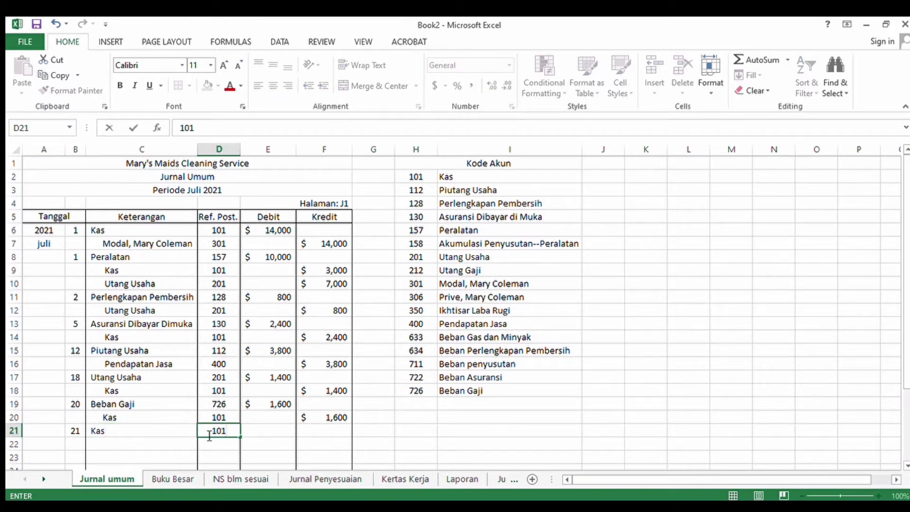
{"action": "left_click", "coordinate": [258, 432]}
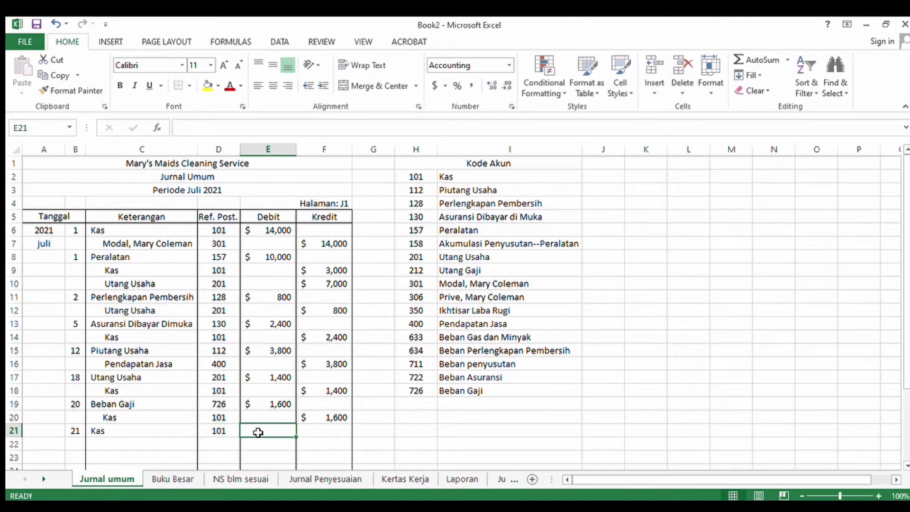
{"action": "type", "text": "1400"}
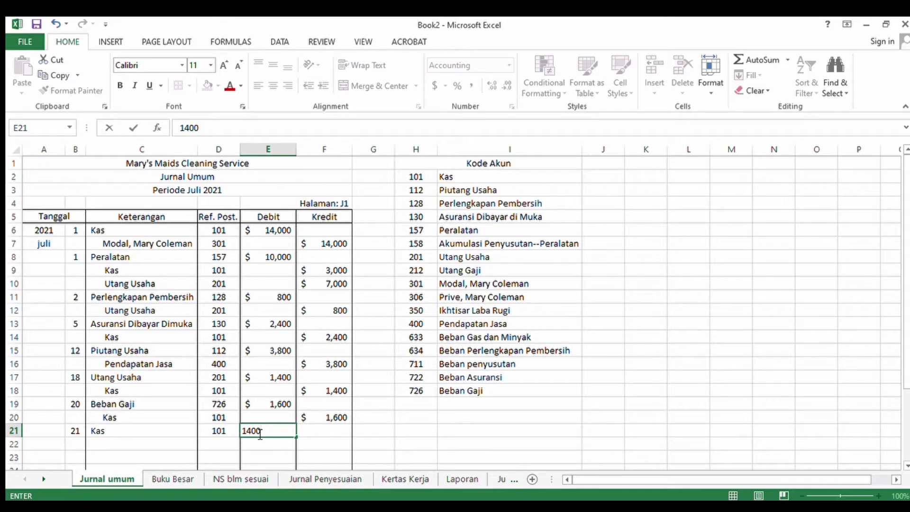
{"action": "key", "text": "Return"}
Step: Record the matching credit in journal row 22: indented Piutang Usaha, reference 112, credit 1400
{"action": "left_click", "coordinate": [172, 443]}
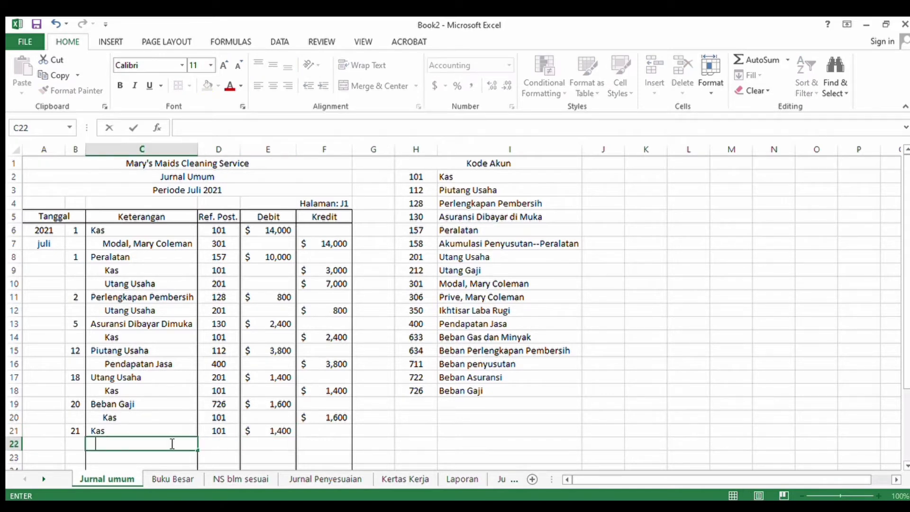
{"action": "type", "text": "Piutang"}
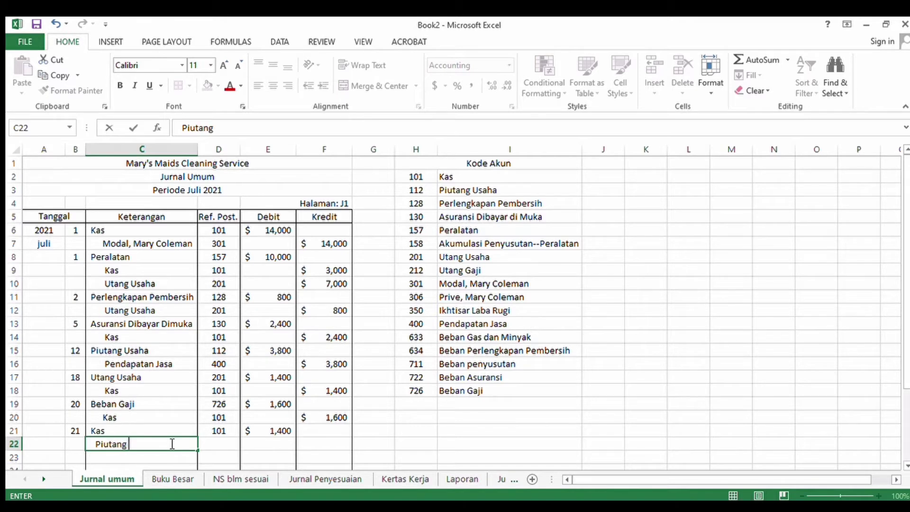
{"action": "type", "text": " Usaha"}
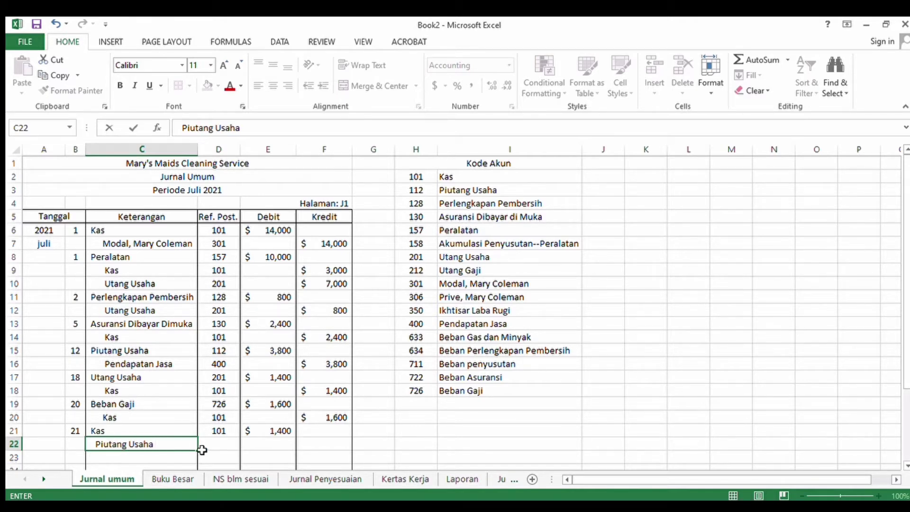
{"action": "left_click", "coordinate": [226, 446]}
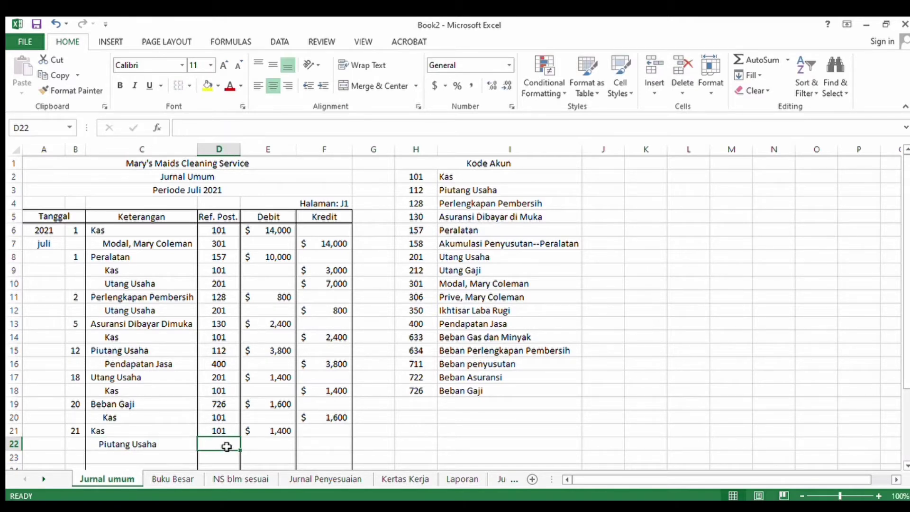
{"action": "type", "text": "112"}
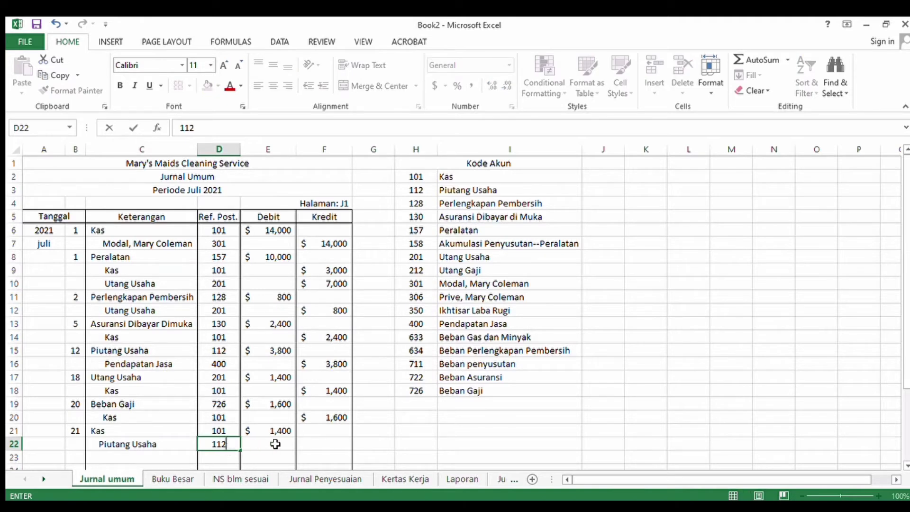
{"action": "left_click", "coordinate": [327, 450]}
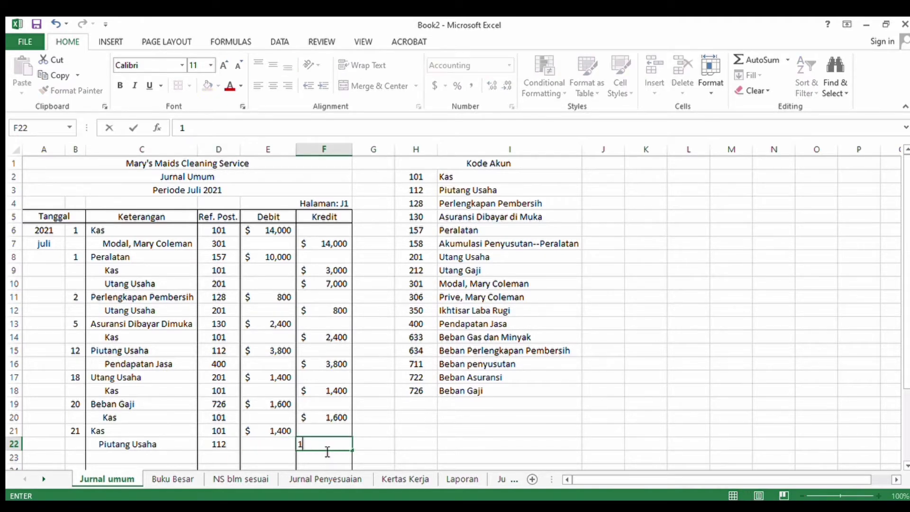
{"action": "type", "text": "1400"}
{"action": "key", "text": "Return"}
{"action": "left_click", "coordinate": [164, 446]}
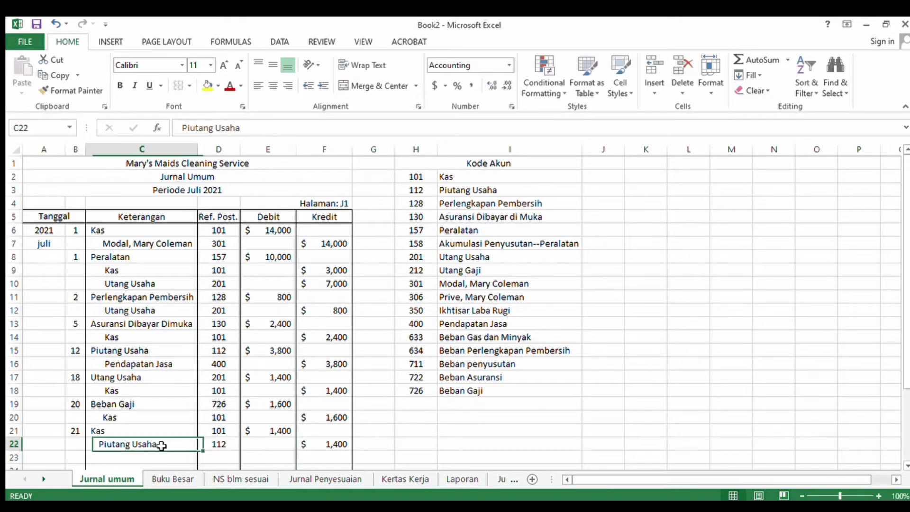
Step: Indent the Piutang Usaha credit entry in journal cell C22 slightly further
{"action": "double_click", "coordinate": [99, 446]}
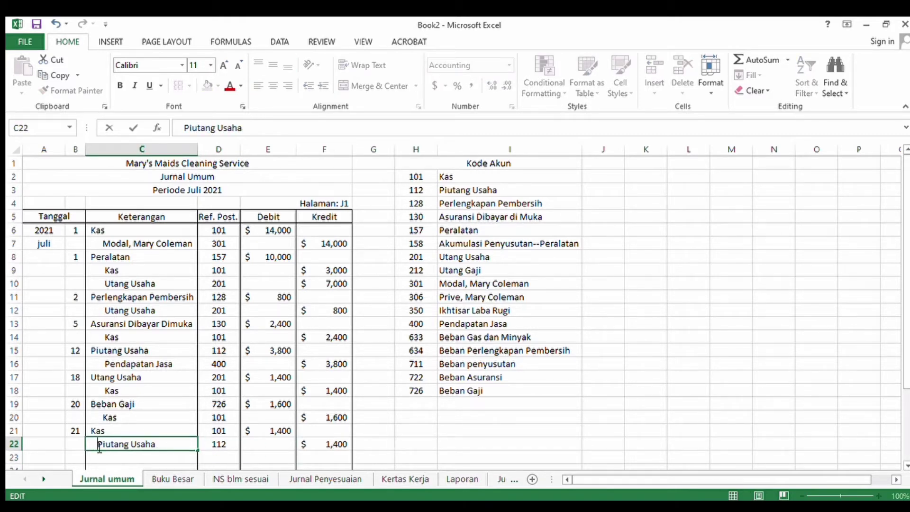
{"action": "left_click", "coordinate": [261, 444]}
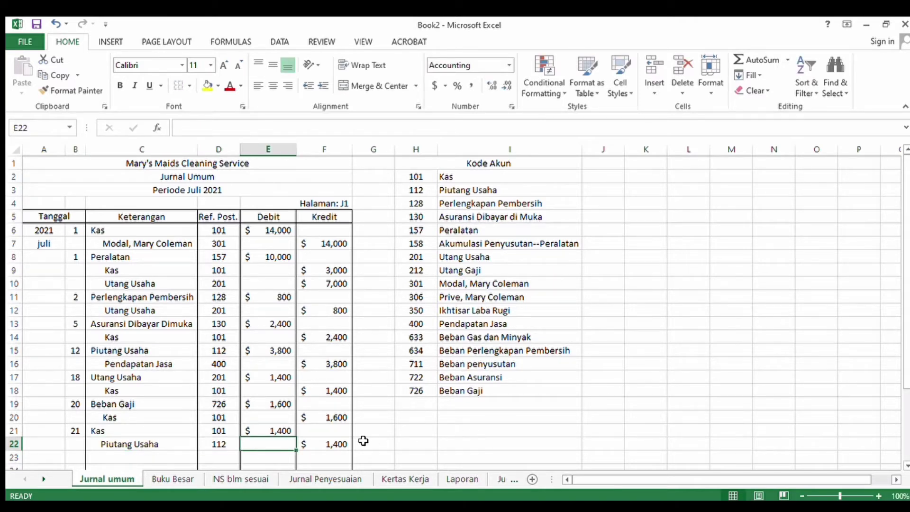
Step: Post the cash receipt to row 12 of the Kas ledger in Buku Besar: day 21, reference J1, debit 1400
{"action": "left_click", "coordinate": [185, 480]}
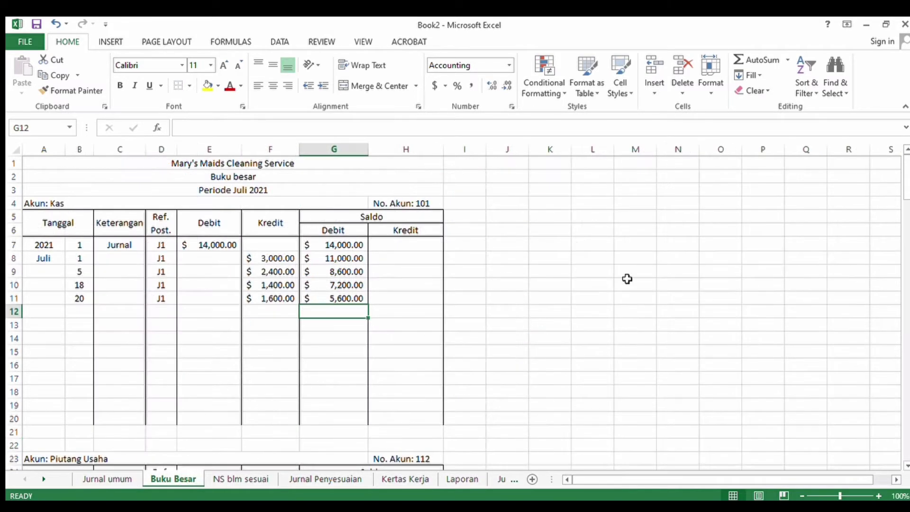
{"action": "left_click", "coordinate": [82, 313]}
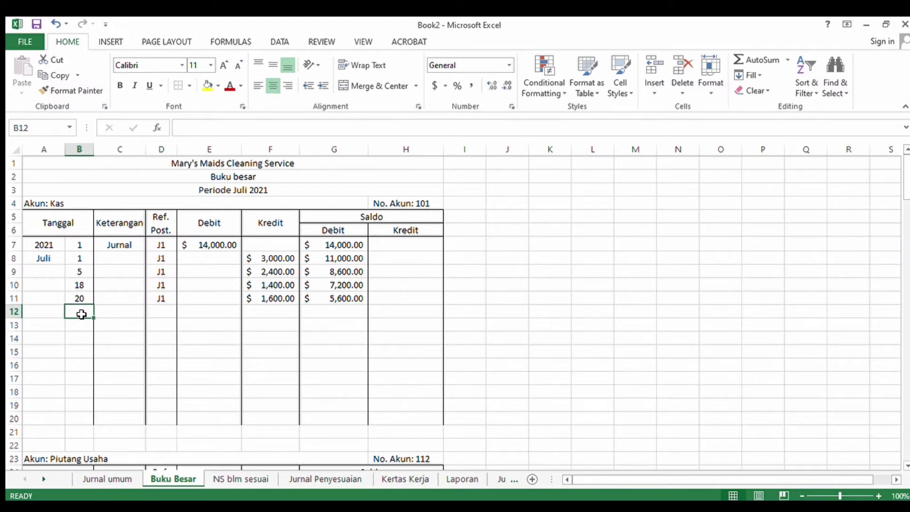
{"action": "type", "text": "21"}
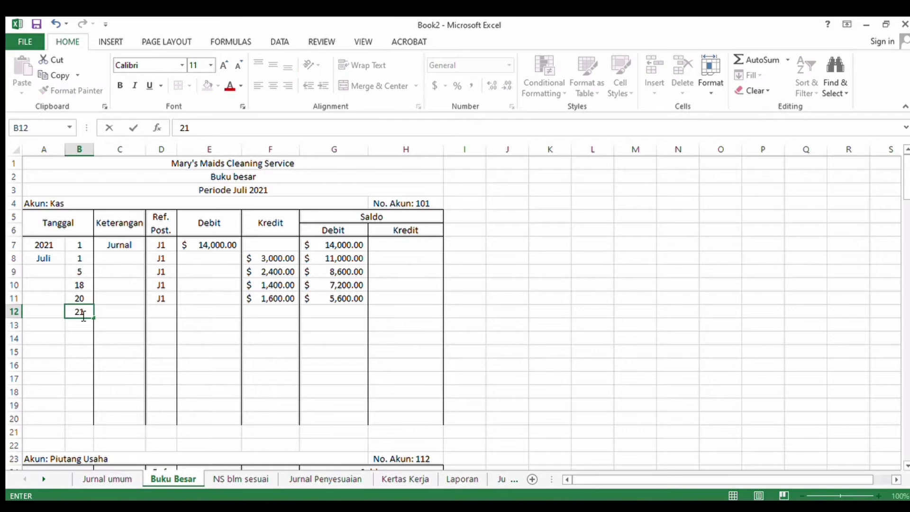
{"action": "left_click", "coordinate": [150, 310]}
{"action": "type", "text": "J1"}
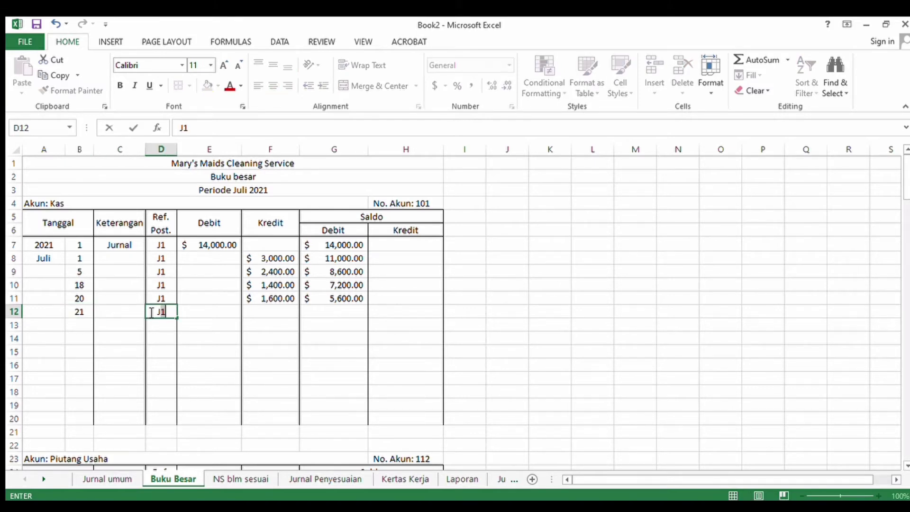
{"action": "left_click", "coordinate": [200, 316]}
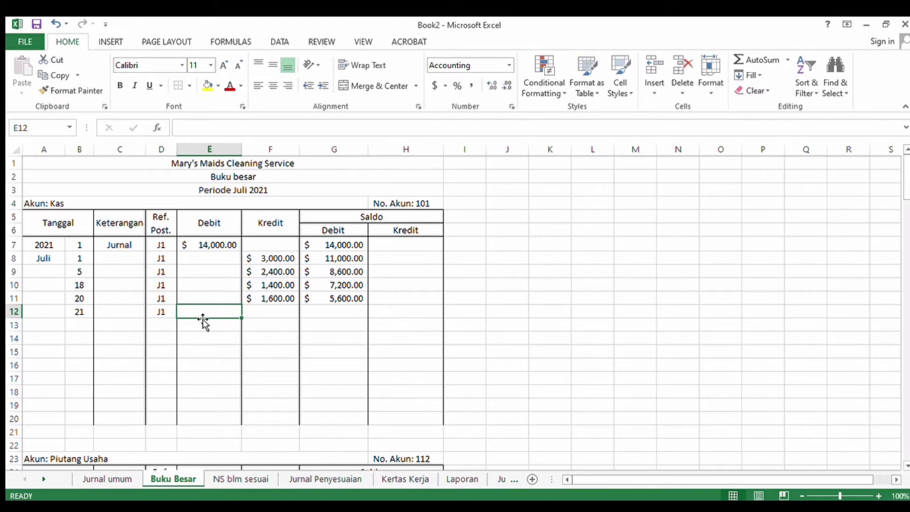
{"action": "type", "text": "1400"}
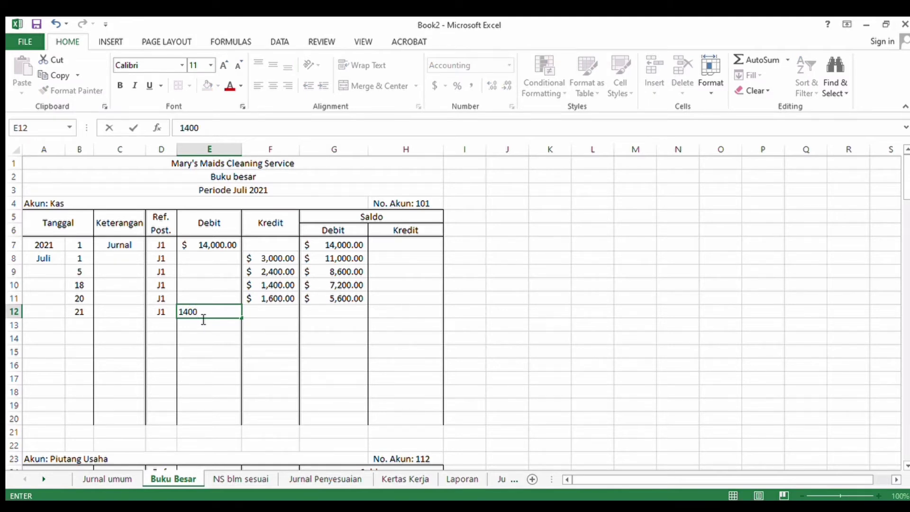
{"action": "key", "text": "Return"}
Step: Calculate the Kas ledger's running debit balance in G12 with a SUM formula adding debit E12 to the previous balance G11
{"action": "left_click", "coordinate": [334, 313]}
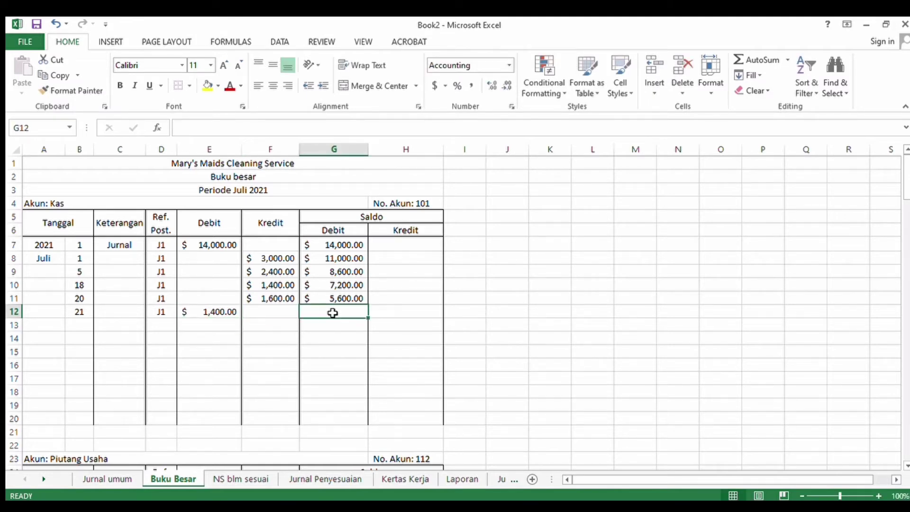
{"action": "type", "text": "=sum("}
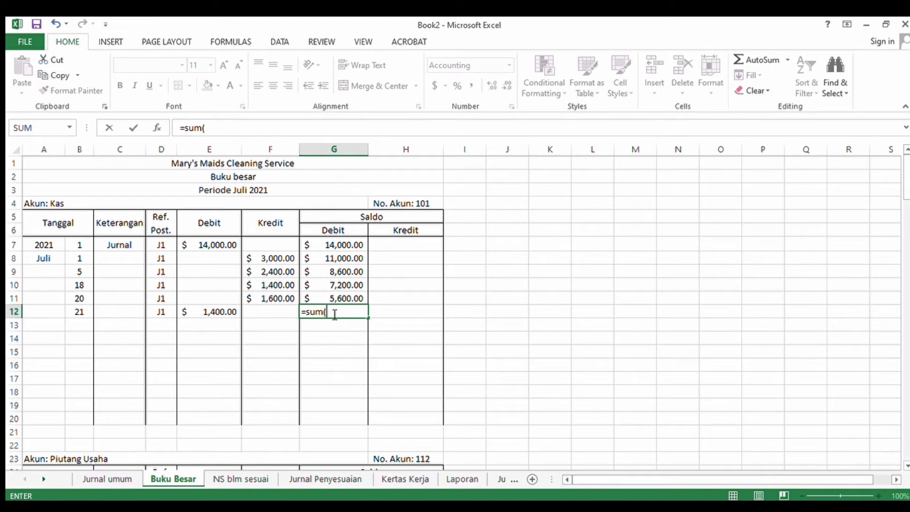
{"action": "left_click", "coordinate": [331, 298]}
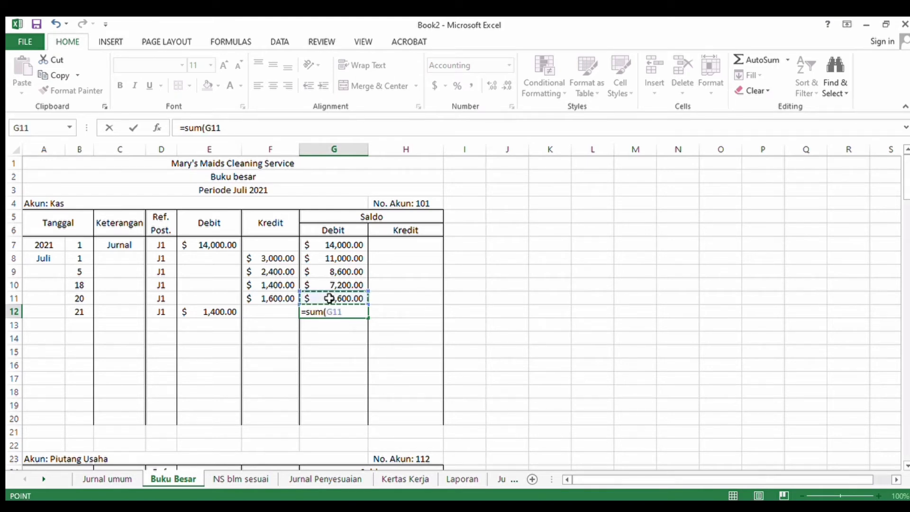
{"action": "type", "text": "+"}
{"action": "left_click", "coordinate": [218, 311]}
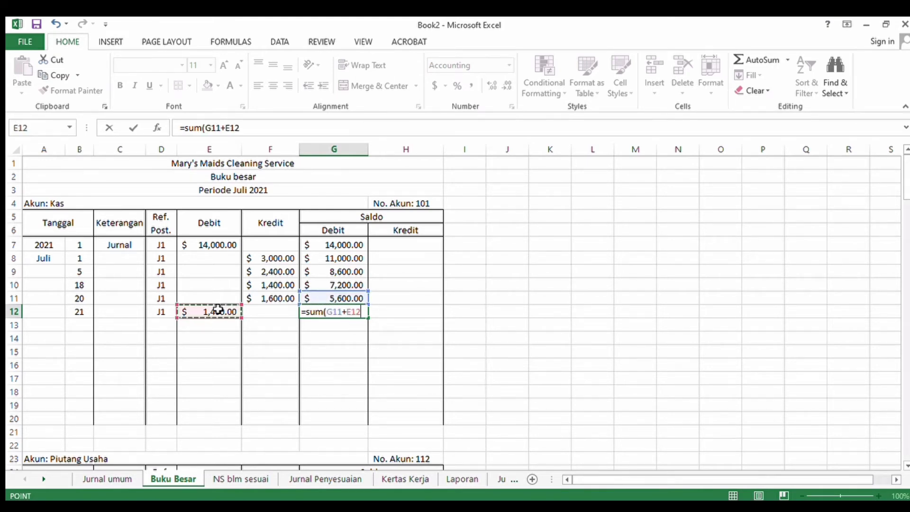
{"action": "key", "text": "Return"}
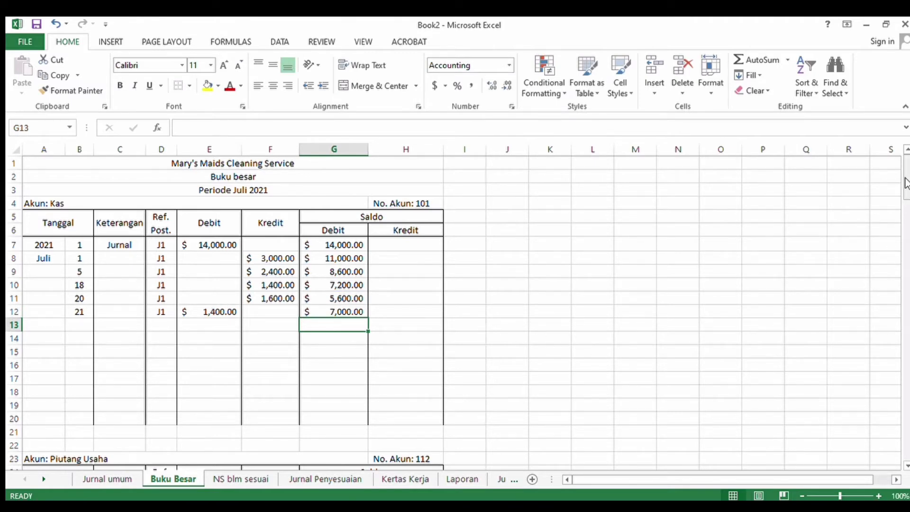
Step: Post the collection to row 27 of the Piutang Usaha ledger: day 21, reference J1, credit 1400
{"action": "left_click_drag", "start_coordinate": [906, 184], "coordinate": [905, 244]}
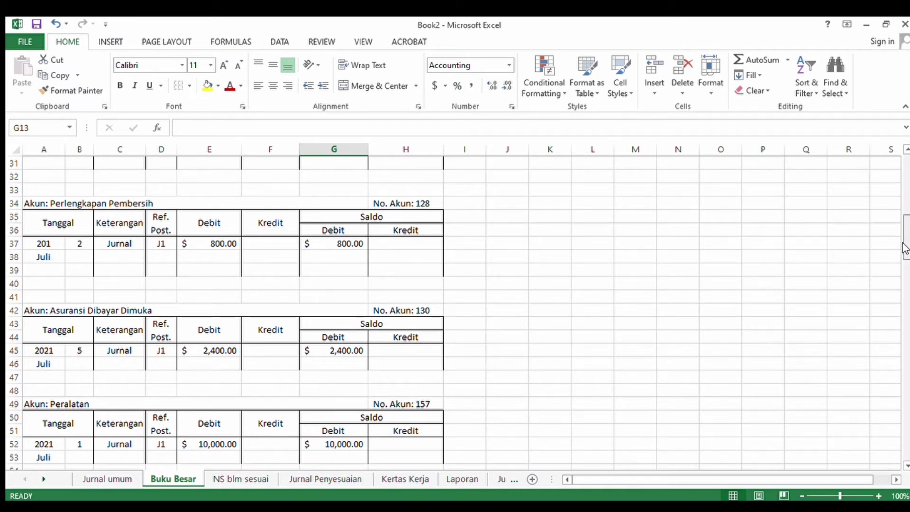
{"action": "left_click_drag", "start_coordinate": [905, 247], "coordinate": [903, 234]}
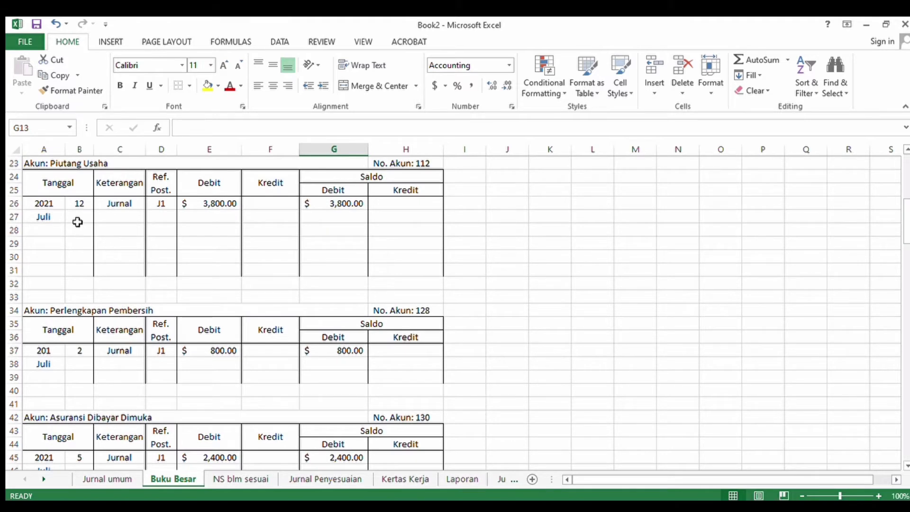
{"action": "left_click", "coordinate": [77, 222]}
{"action": "type", "text": "21"}
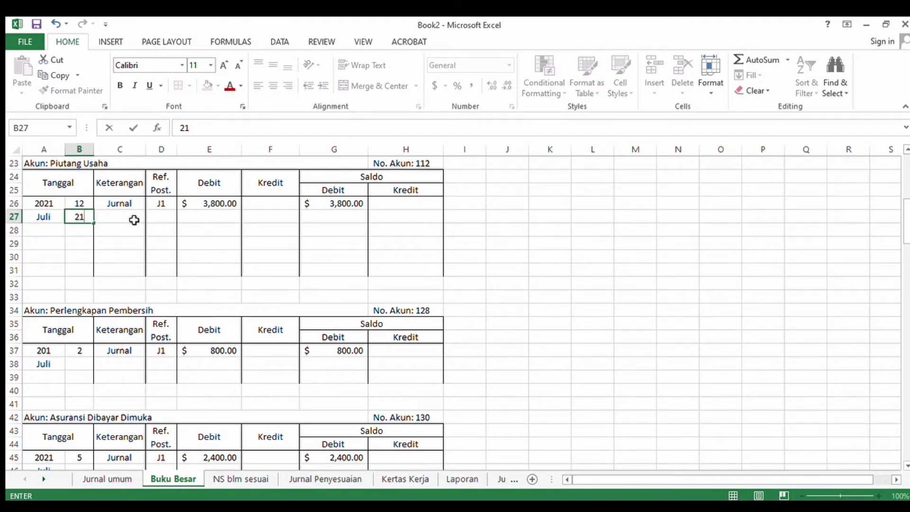
{"action": "left_click", "coordinate": [160, 222]}
{"action": "type", "text": "J1"}
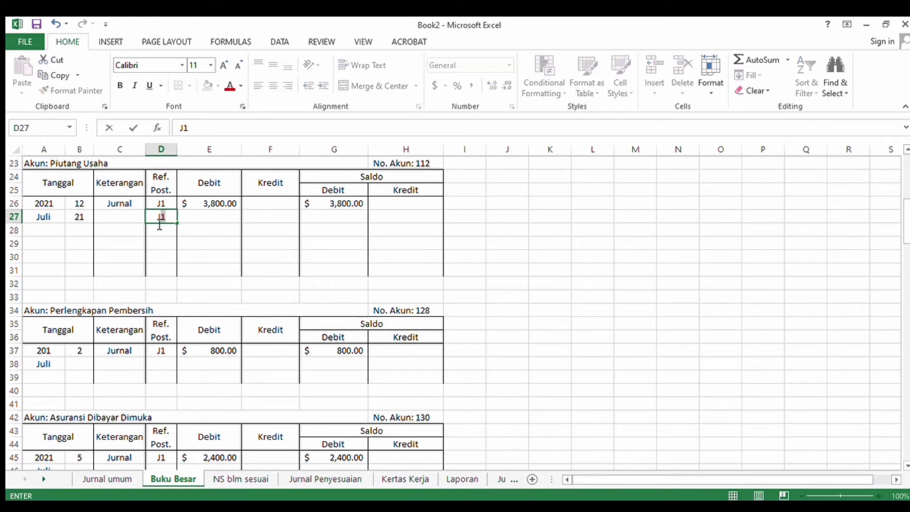
{"action": "left_click", "coordinate": [260, 222]}
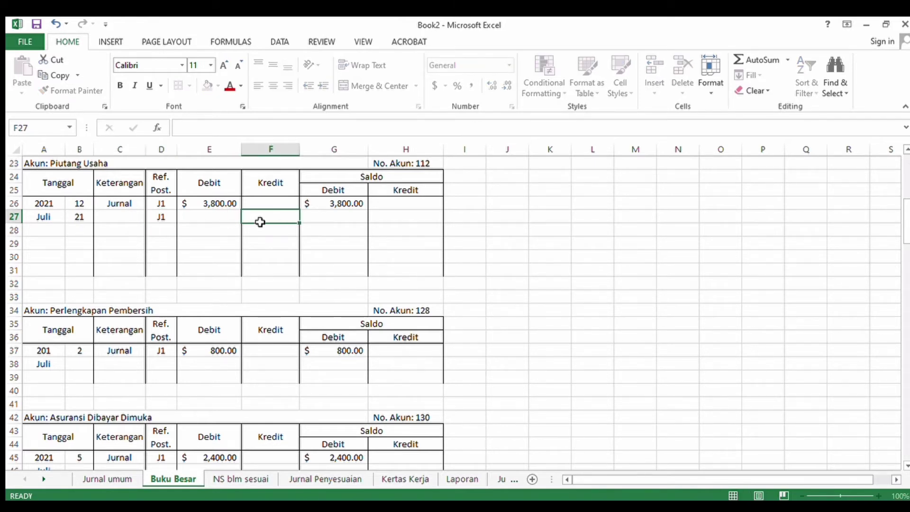
{"action": "type", "text": "1400"}
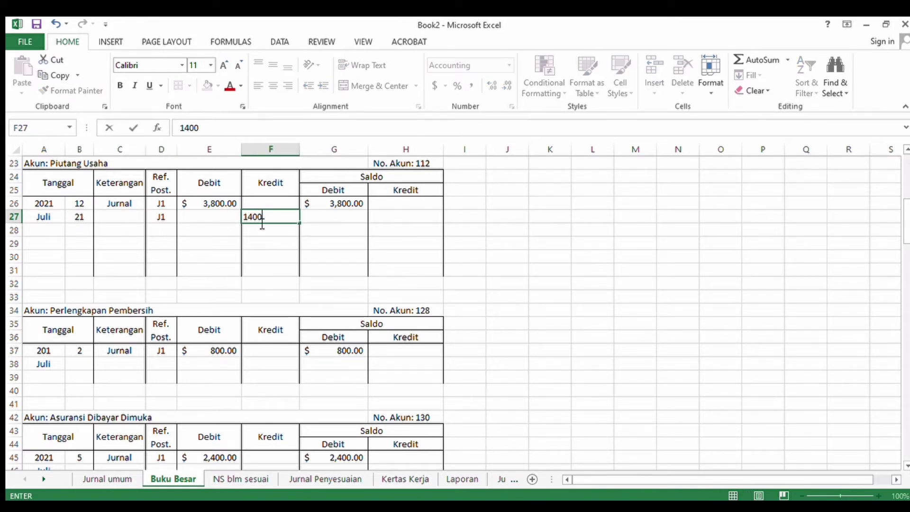
Step: Calculate the Piutang Usaha ledger's debit balance in G27 with a SUM formula subtracting credit F27 from the previous balance G26
{"action": "left_click", "coordinate": [356, 207]}
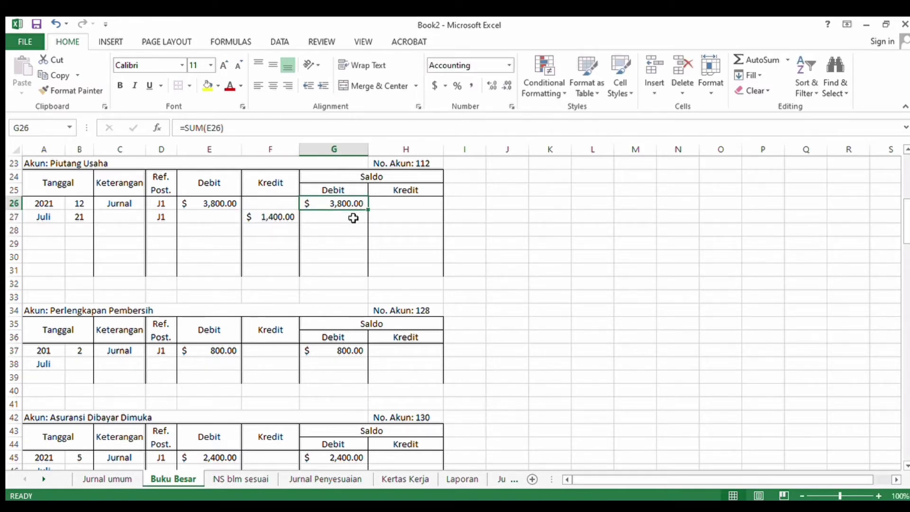
{"action": "left_click", "coordinate": [354, 221]}
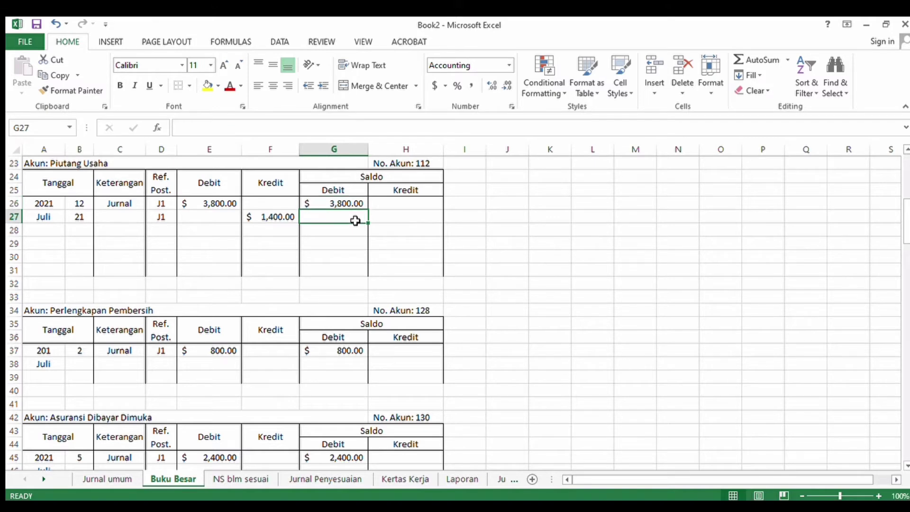
{"action": "type", "text": "=s"}
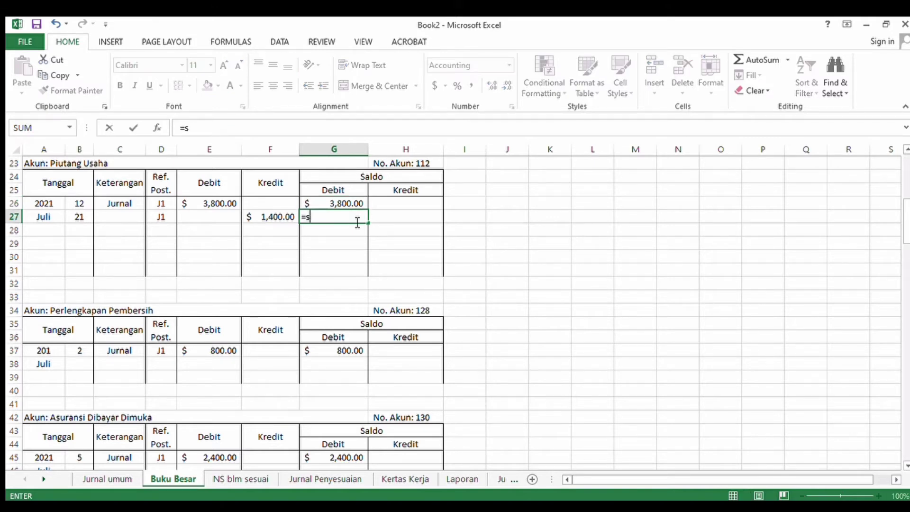
{"action": "type", "text": "um("}
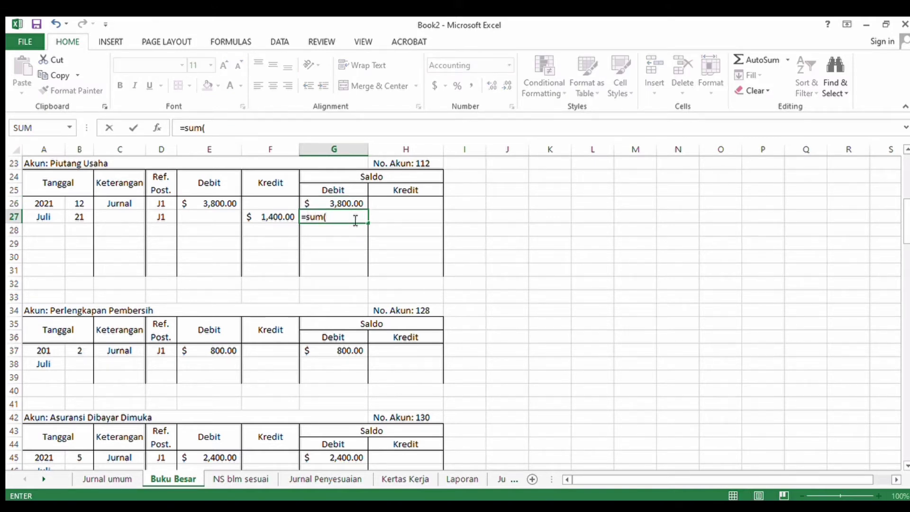
{"action": "left_click", "coordinate": [344, 206]}
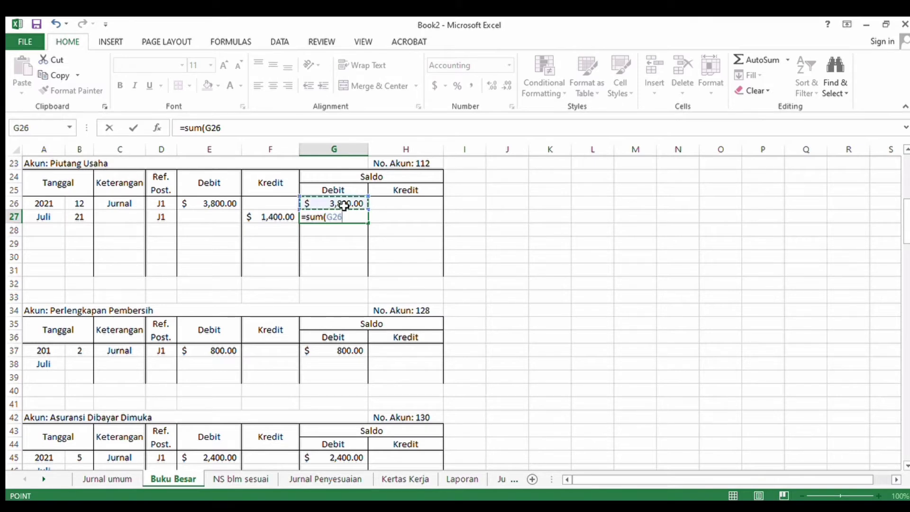
{"action": "type", "text": "-"}
{"action": "left_click", "coordinate": [278, 217]}
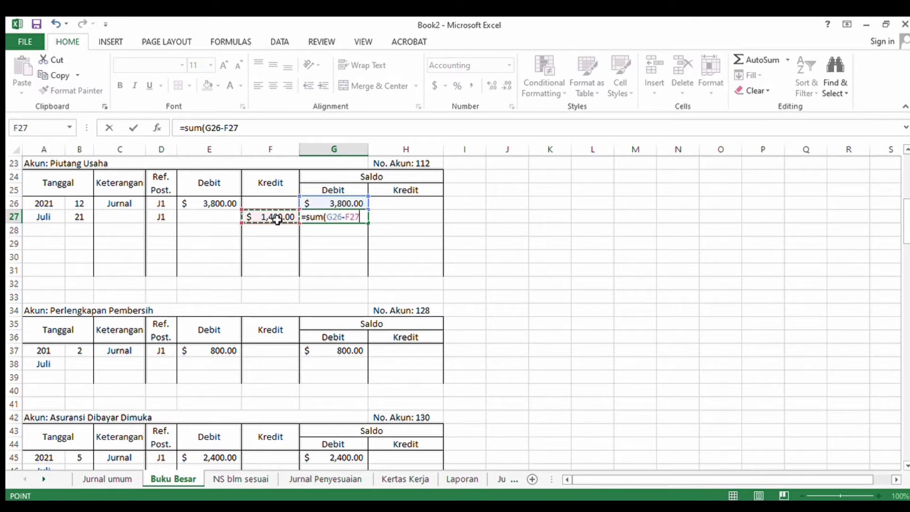
{"action": "key", "text": "Return"}
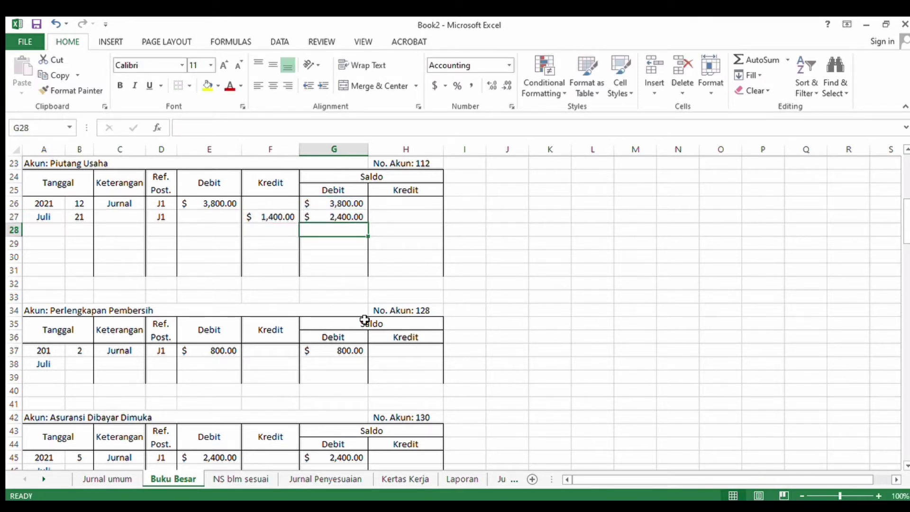
Step: Record the debit line in row 23 of Jurnal umum: day 25, Piutang Usaha, reference 112, debit 2500
{"action": "left_click", "coordinate": [115, 480]}
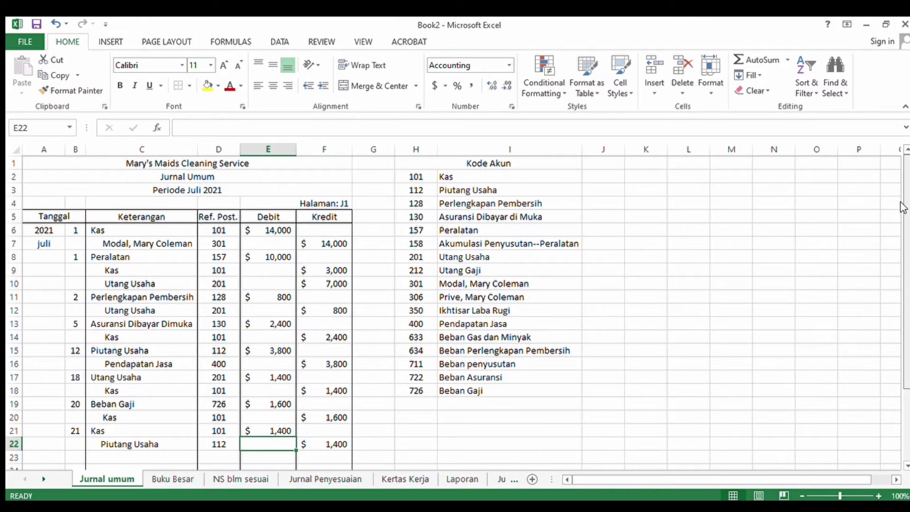
{"action": "scroll", "coordinate": [904, 204], "scroll_direction": "down", "scroll_amount": 2}
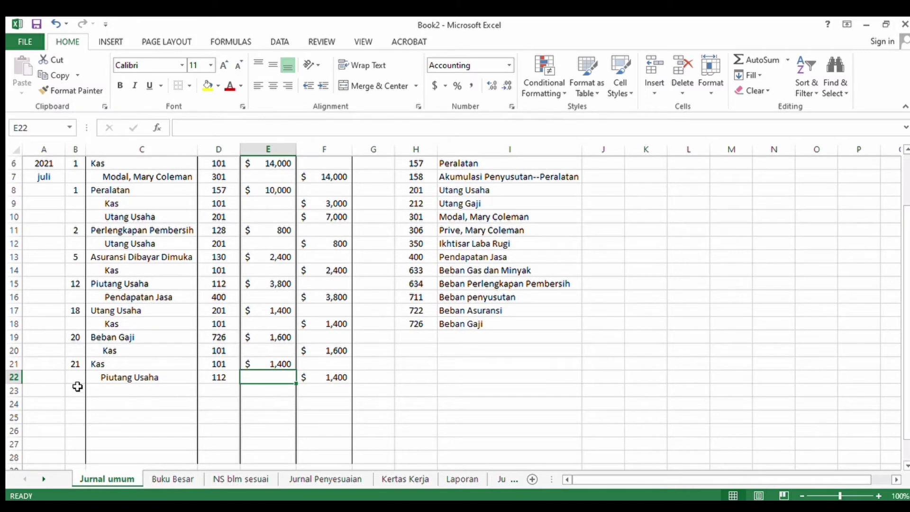
{"action": "left_click", "coordinate": [77, 388]}
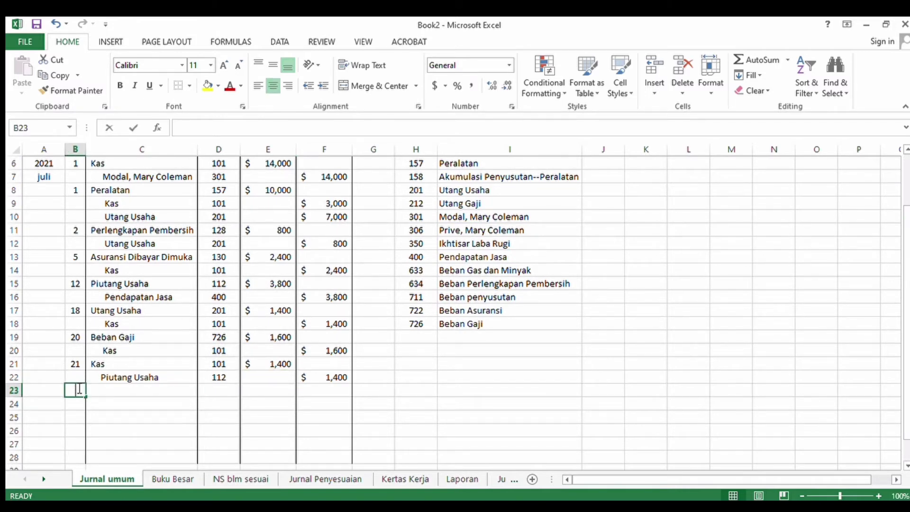
{"action": "type", "text": "25"}
{"action": "left_click", "coordinate": [169, 392]}
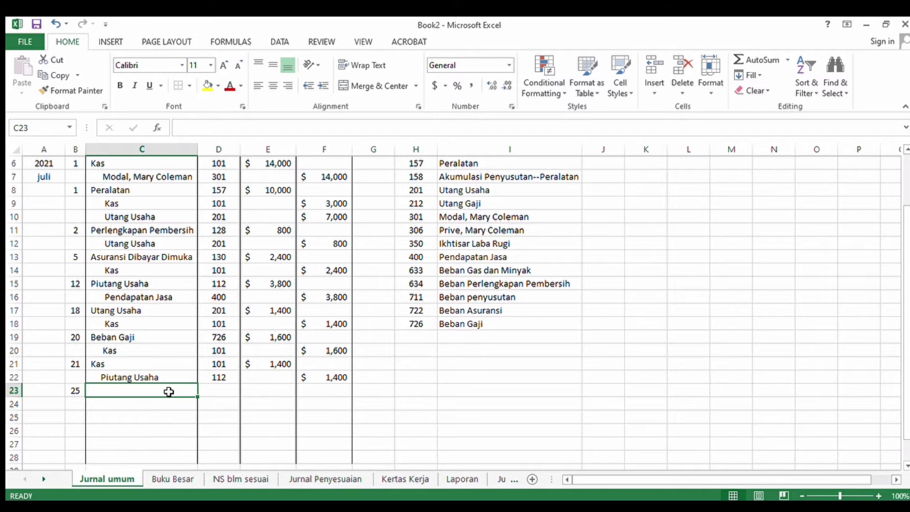
{"action": "type", "text": "P"}
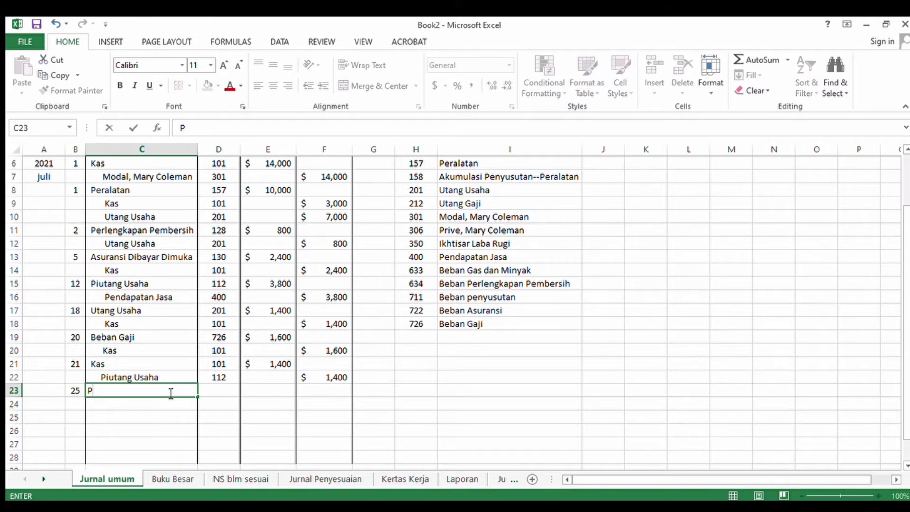
{"action": "type", "text": "iutang U"}
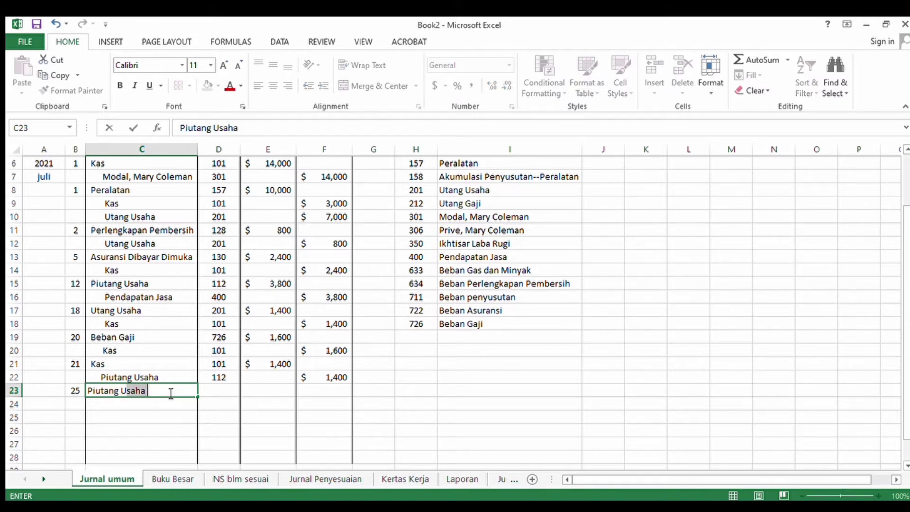
{"action": "type", "text": "saha"}
{"action": "left_click", "coordinate": [220, 389]}
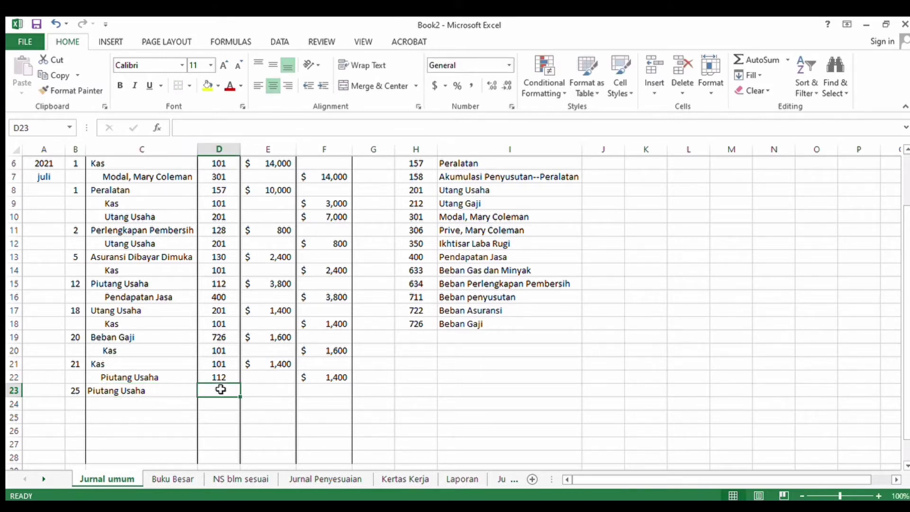
{"action": "type", "text": "112"}
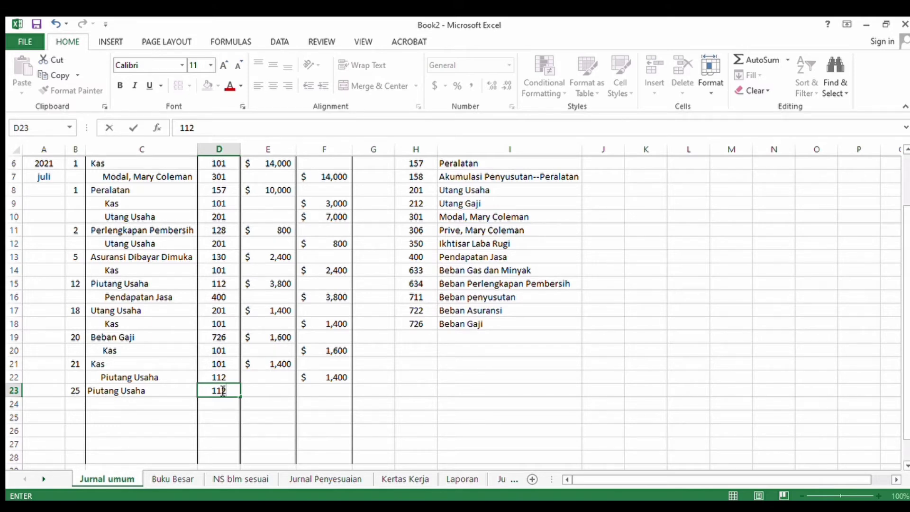
{"action": "left_click", "coordinate": [267, 390]}
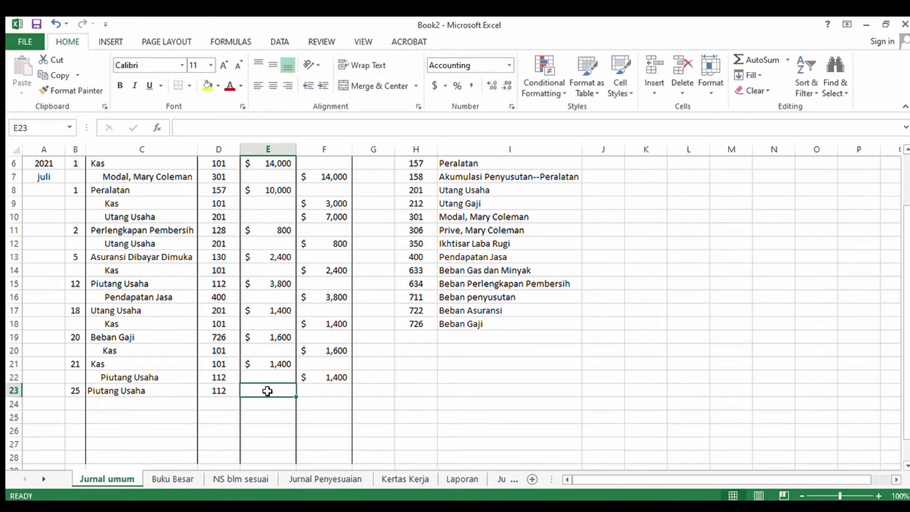
{"action": "type", "text": "2500"}
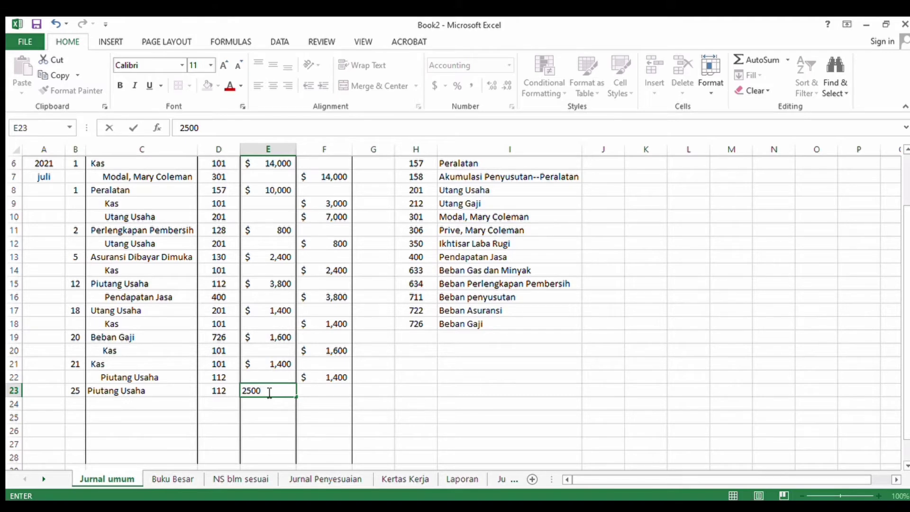
{"action": "key", "text": "Return"}
Step: Record the indented credit line in row 24 of the journal: Pendapatan Jasa, reference 400, credit 2500
{"action": "left_click", "coordinate": [178, 408]}
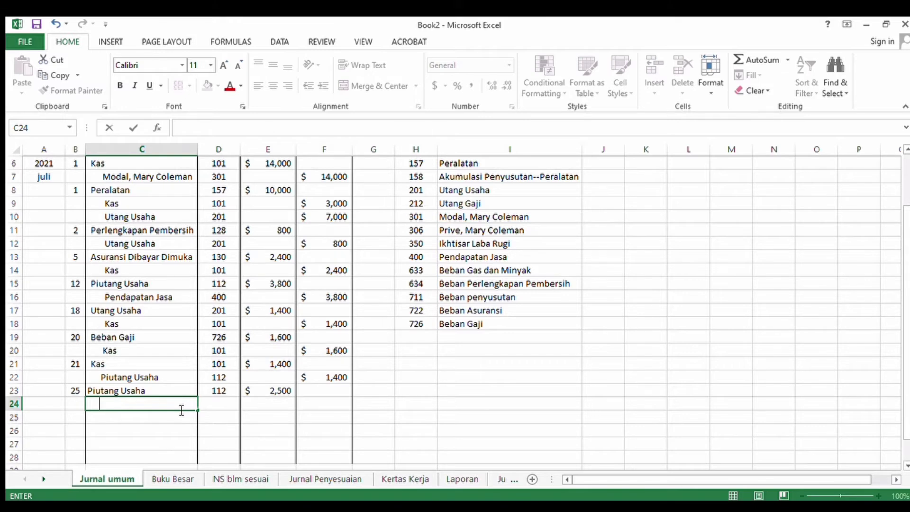
{"action": "type", "text": "Pendapatan "}
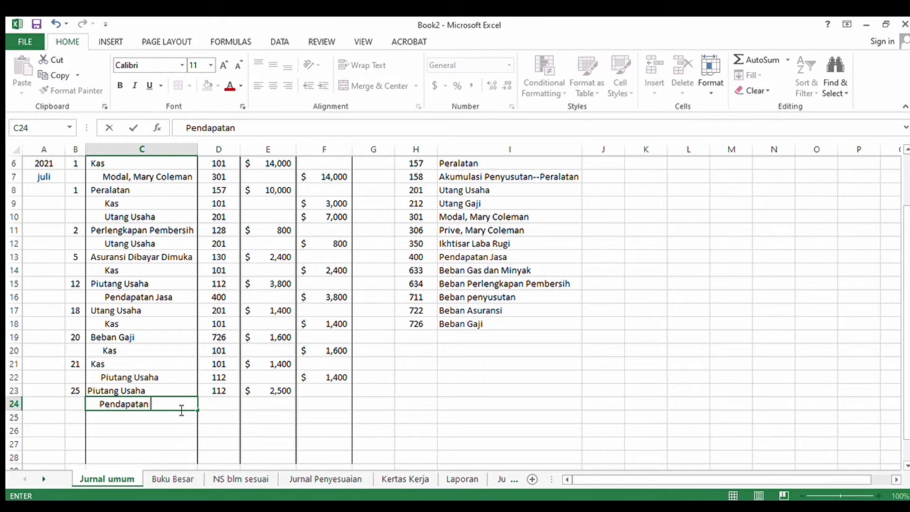
{"action": "type", "text": "Jasa"}
{"action": "left_click", "coordinate": [223, 406]}
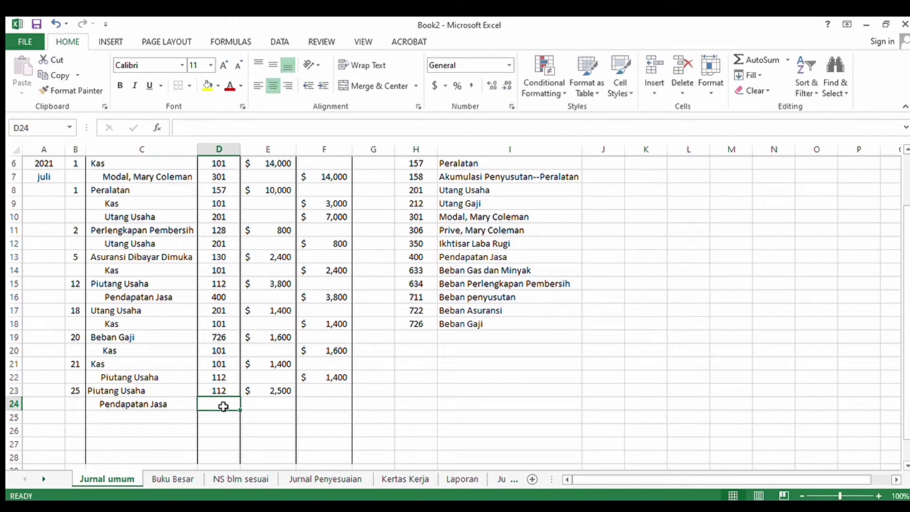
{"action": "type", "text": "400"}
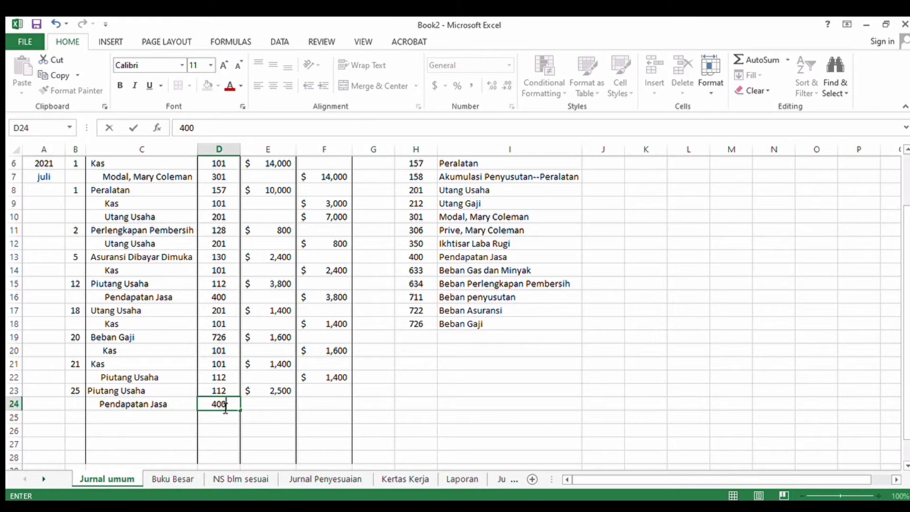
{"action": "left_click", "coordinate": [349, 402]}
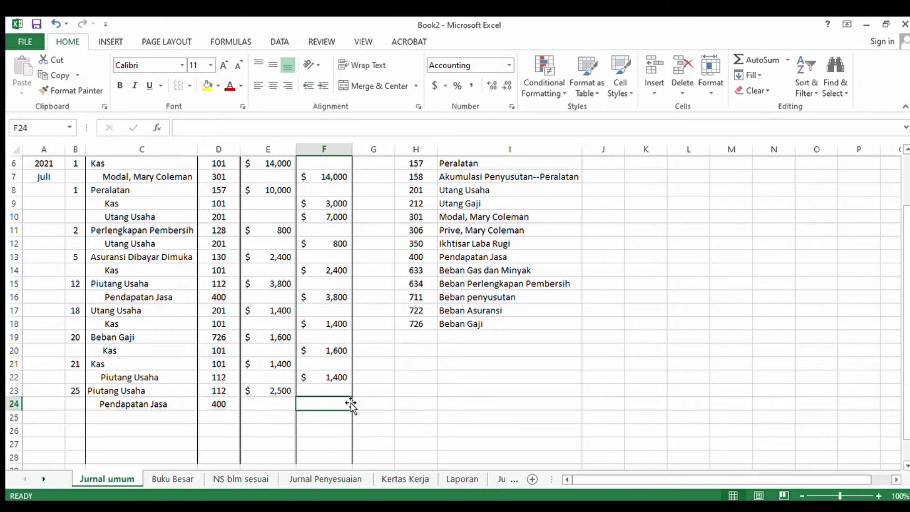
{"action": "type", "text": "2500"}
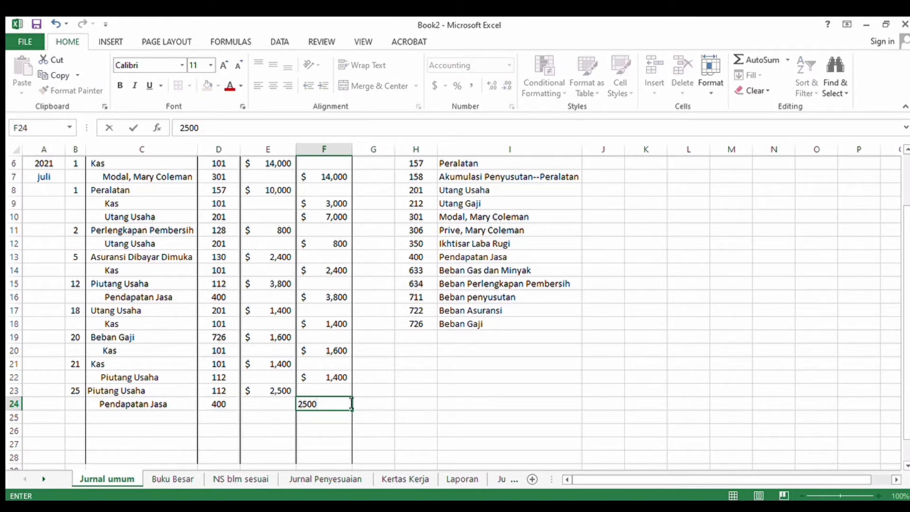
{"action": "key", "text": "Return"}
Step: Post the receivable to row 28 of the Piutang Usaha ledger in Buku Besar: day 25, reference J1, debit 2500
{"action": "left_click", "coordinate": [171, 479]}
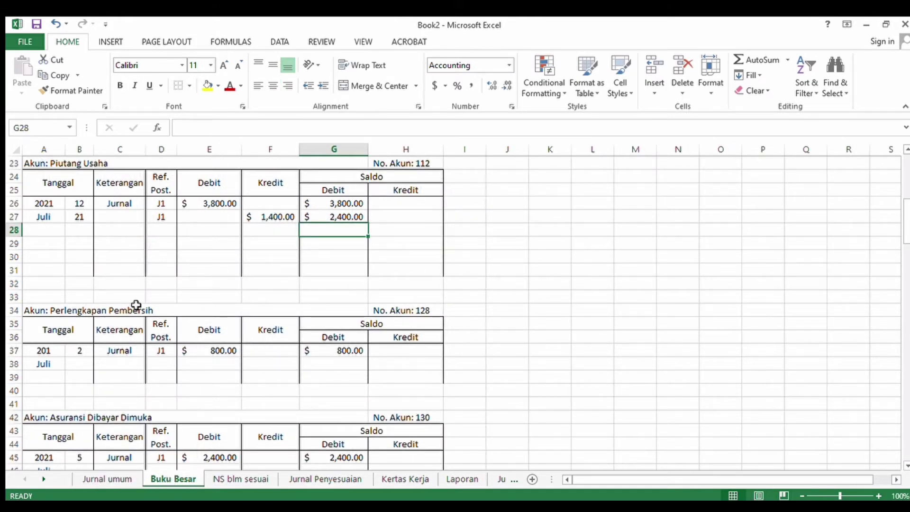
{"action": "left_click", "coordinate": [79, 231]}
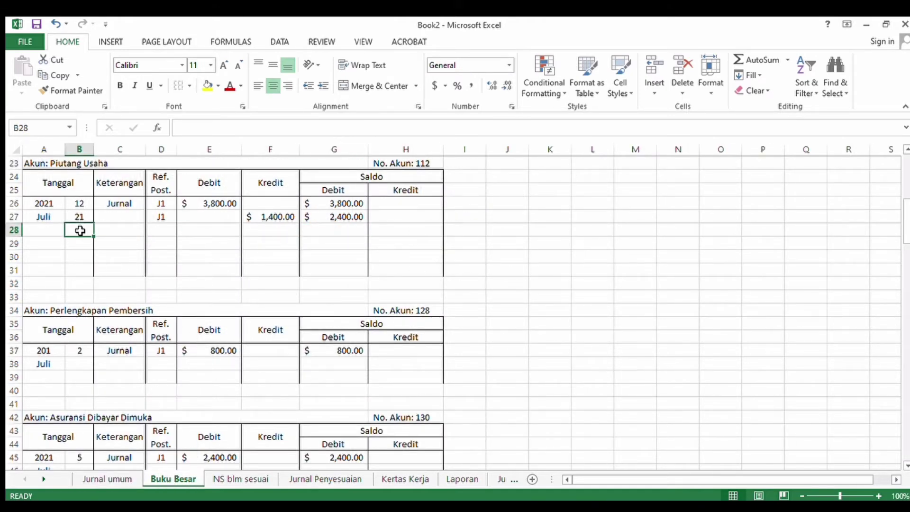
{"action": "type", "text": "25"}
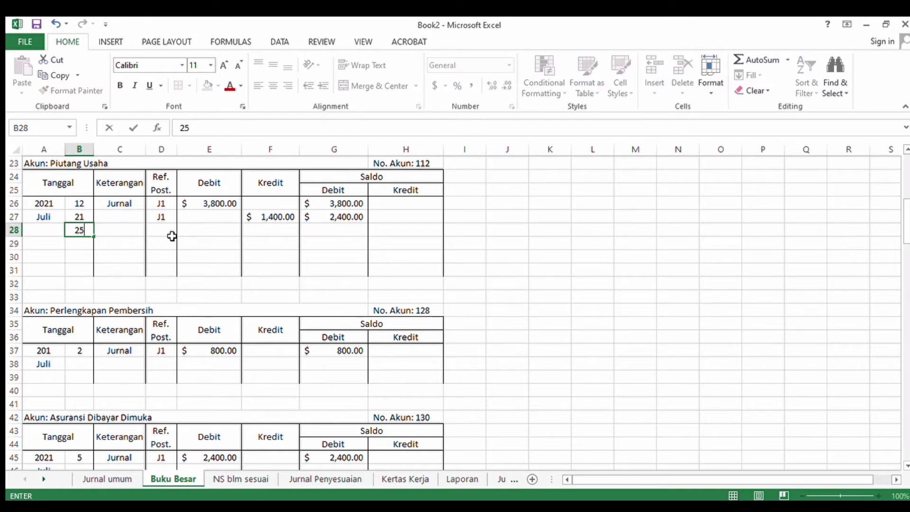
{"action": "left_click", "coordinate": [167, 231]}
{"action": "type", "text": "J1"}
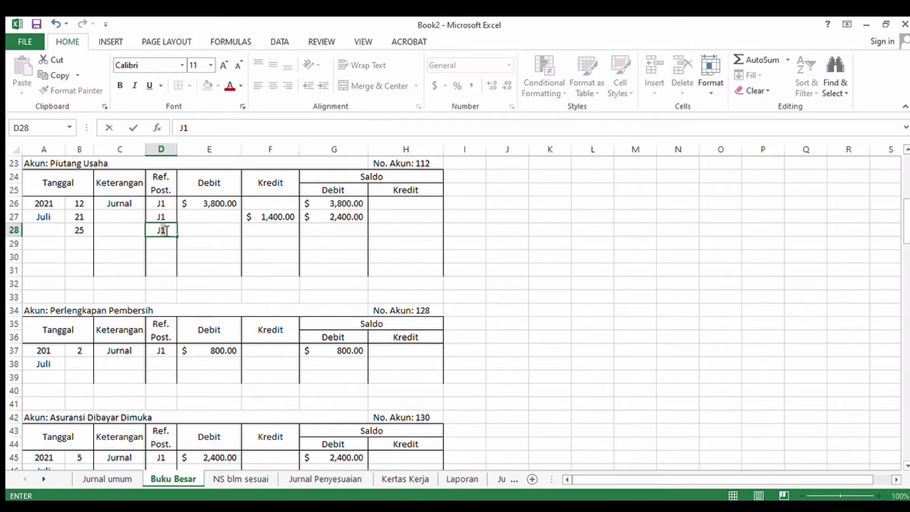
{"action": "left_click", "coordinate": [223, 233]}
{"action": "type", "text": "25"}
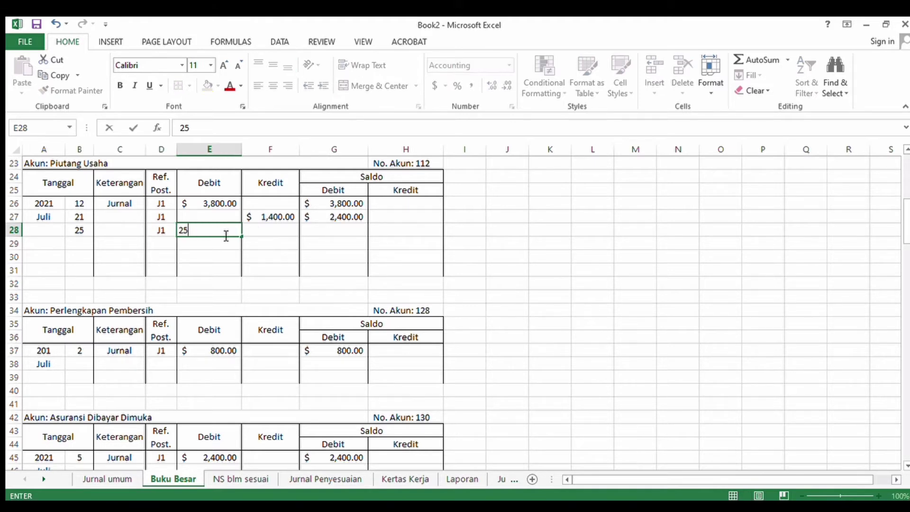
{"action": "type", "text": "00"}
Step: Calculate the Piutang Usaha ledger's debit balance in G28 with a SUM formula adding debit E28 to the previous balance G27
{"action": "left_click", "coordinate": [353, 233]}
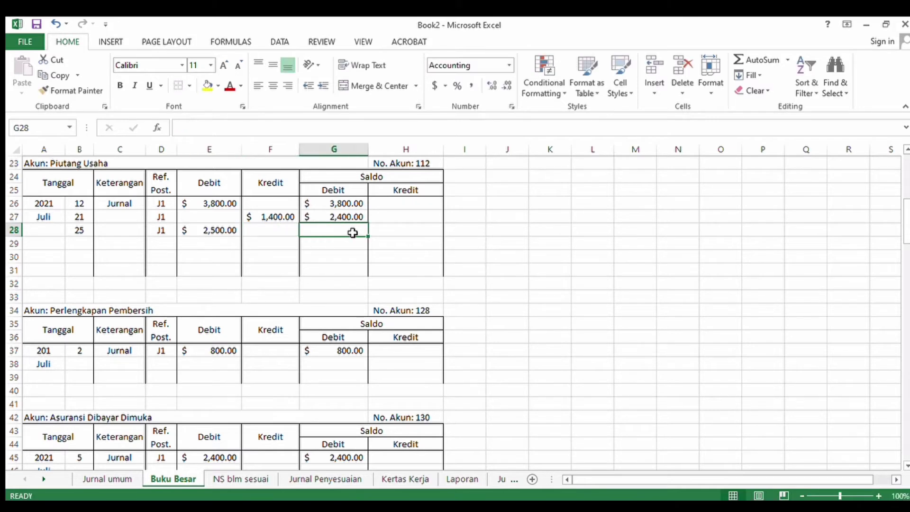
{"action": "type", "text": "=sum"}
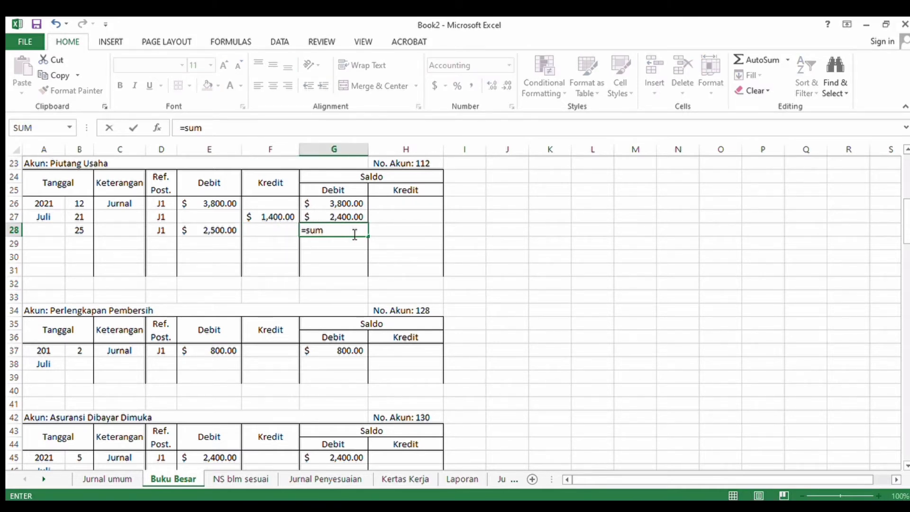
{"action": "type", "text": "("}
{"action": "left_click", "coordinate": [333, 217]}
{"action": "type", "text": "="}
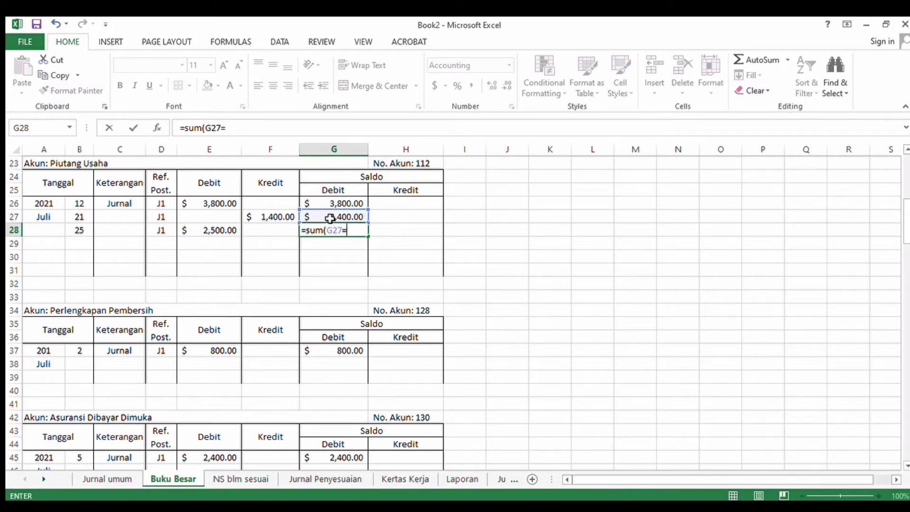
{"action": "key", "text": "BackSpace"}
{"action": "type", "text": "/"}
{"action": "key", "text": "BackSpace"}
{"action": "type", "text": "+"}
{"action": "left_click", "coordinate": [232, 233]}
{"action": "key", "text": "Return"}
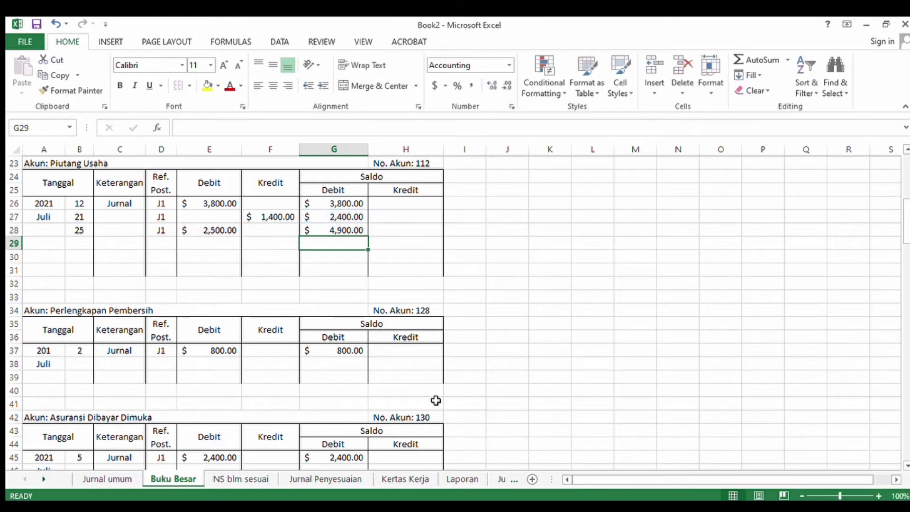
Step: Post the revenue to row 107 of the Pendapatan Jasa ledger: day 25, reference J1, credit 2500
{"action": "left_click_drag", "start_coordinate": [903, 229], "coordinate": [902, 365]}
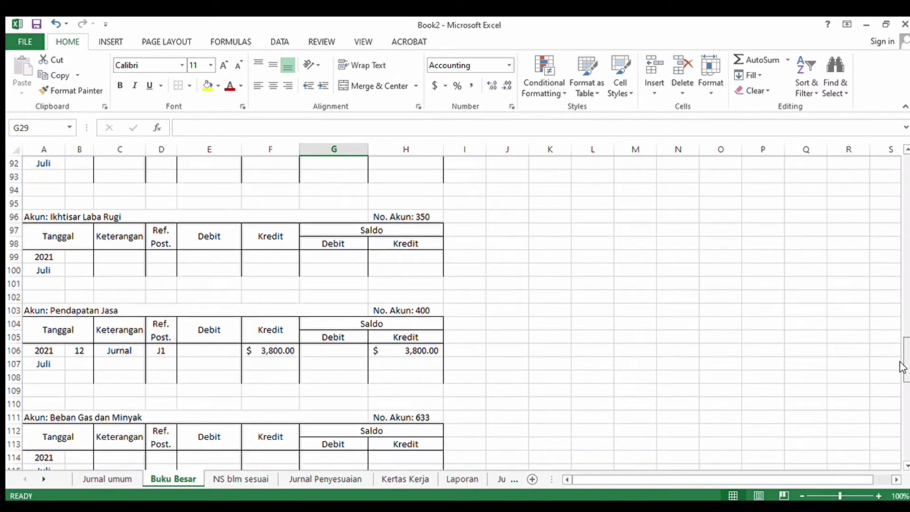
{"action": "left_click", "coordinate": [75, 368]}
{"action": "type", "text": "25"}
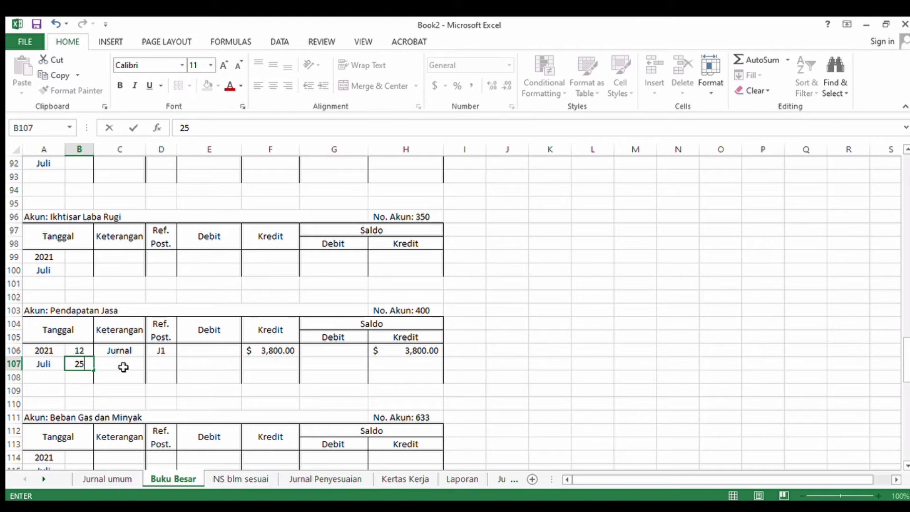
{"action": "left_click", "coordinate": [151, 367]}
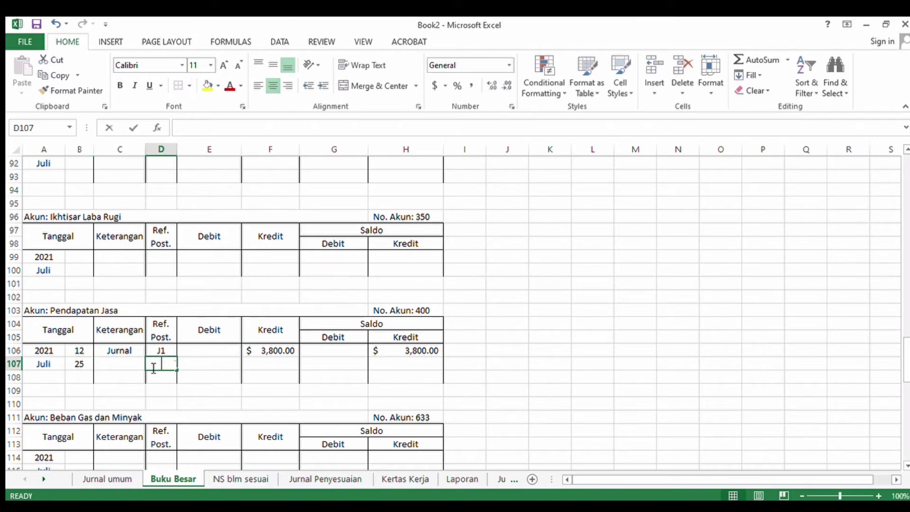
{"action": "type", "text": "J1"}
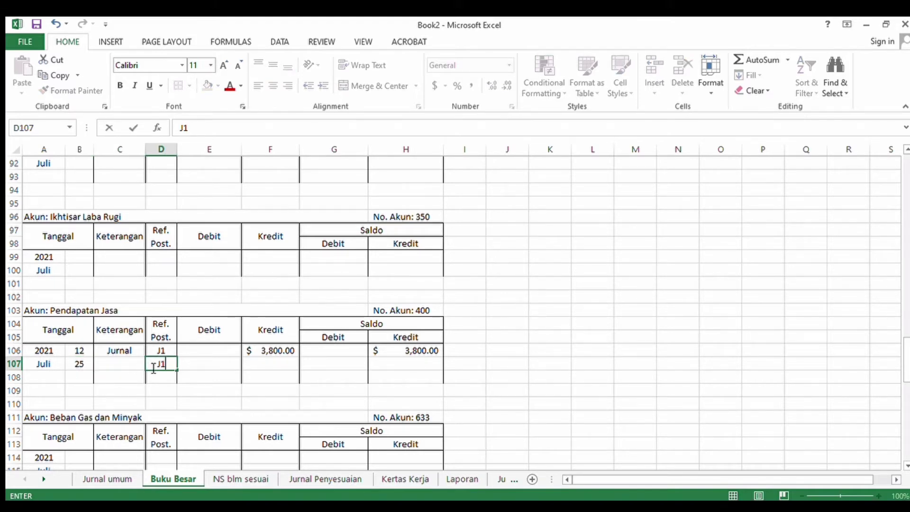
{"action": "left_click", "coordinate": [257, 366]}
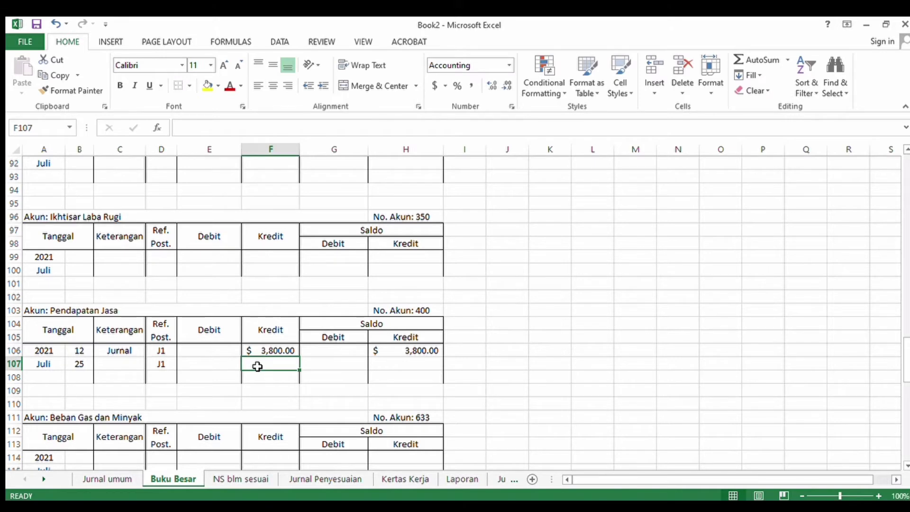
{"action": "type", "text": "259"}
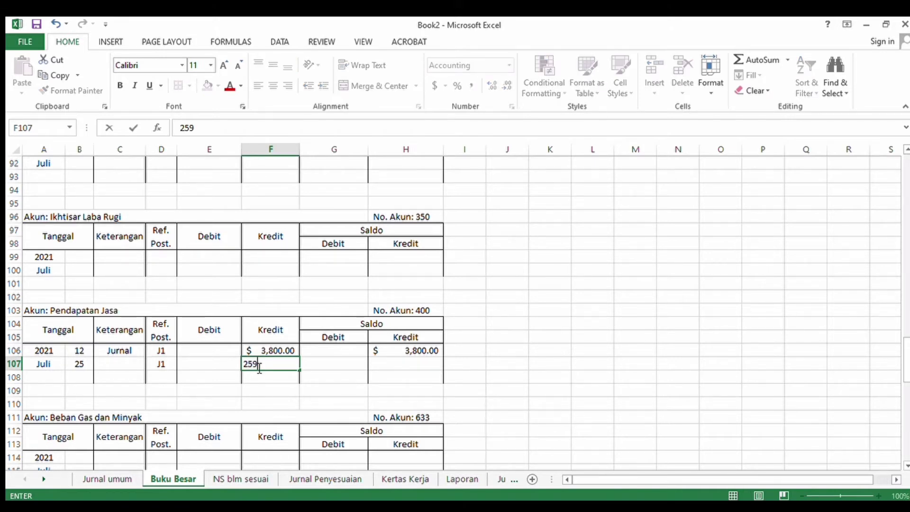
{"action": "key", "text": "BackSpace"}
{"action": "type", "text": "00"}
Step: Calculate the Pendapatan Jasa ledger's credit balance in H107 with a SUM formula adding credit F107 to the previous balance H106
{"action": "left_click", "coordinate": [386, 362]}
{"action": "type", "text": "=su"}
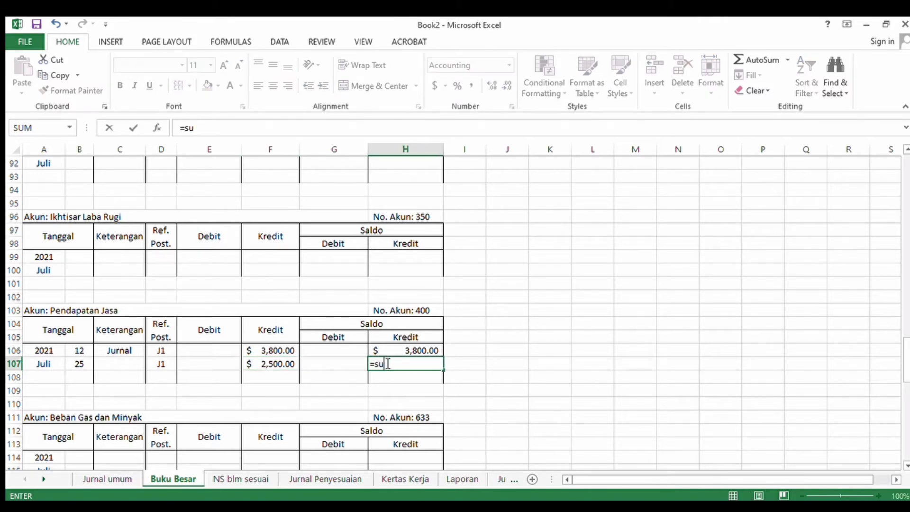
{"action": "type", "text": "m("}
{"action": "left_click", "coordinate": [398, 350]}
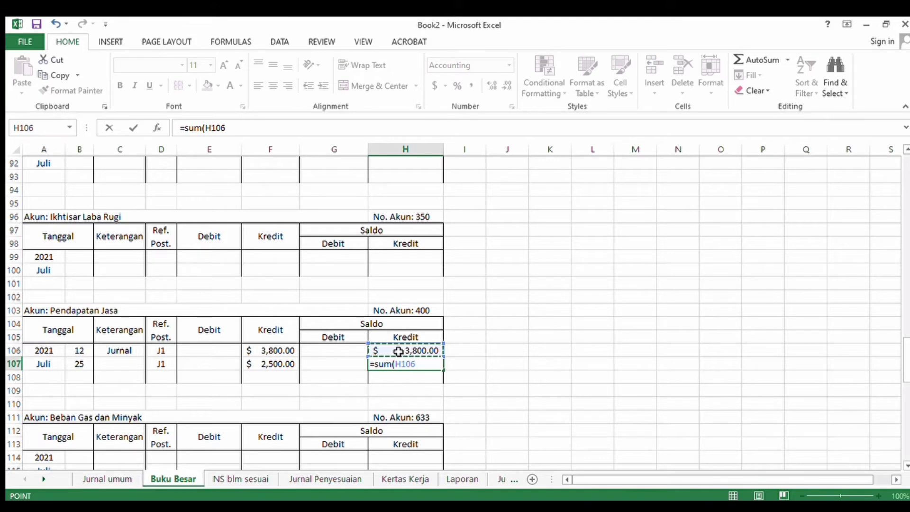
{"action": "type", "text": "+"}
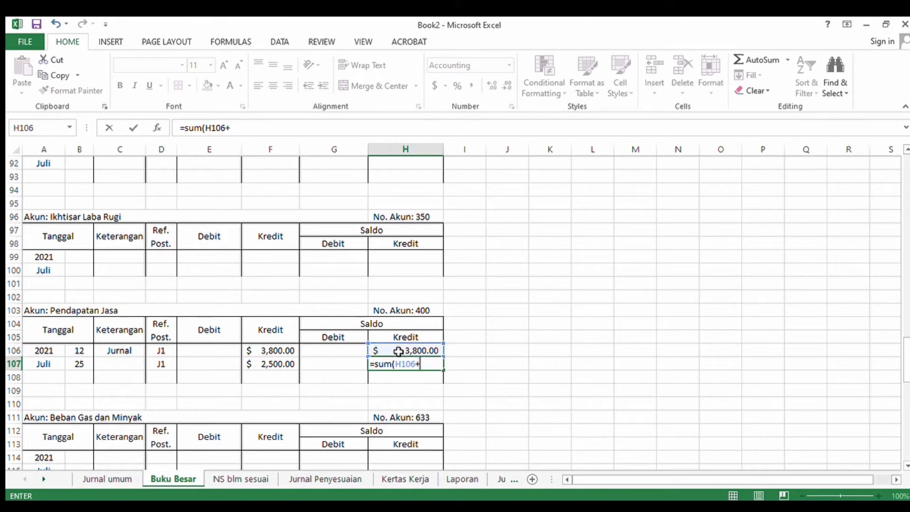
{"action": "left_click", "coordinate": [281, 365]}
{"action": "key", "text": "Return"}
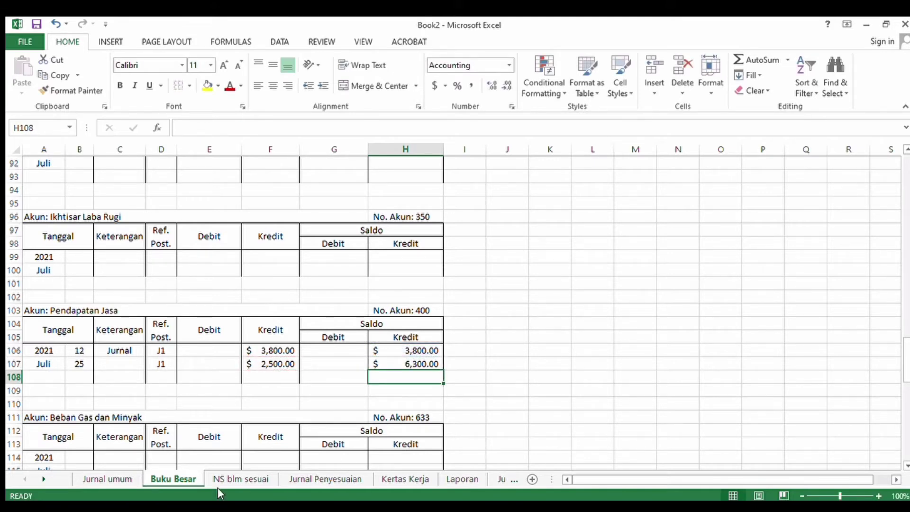
Step: Begin the entry in row 25 of Jurnal umum with day 31 and an account name starting with Beban Gas
{"action": "left_click", "coordinate": [93, 479]}
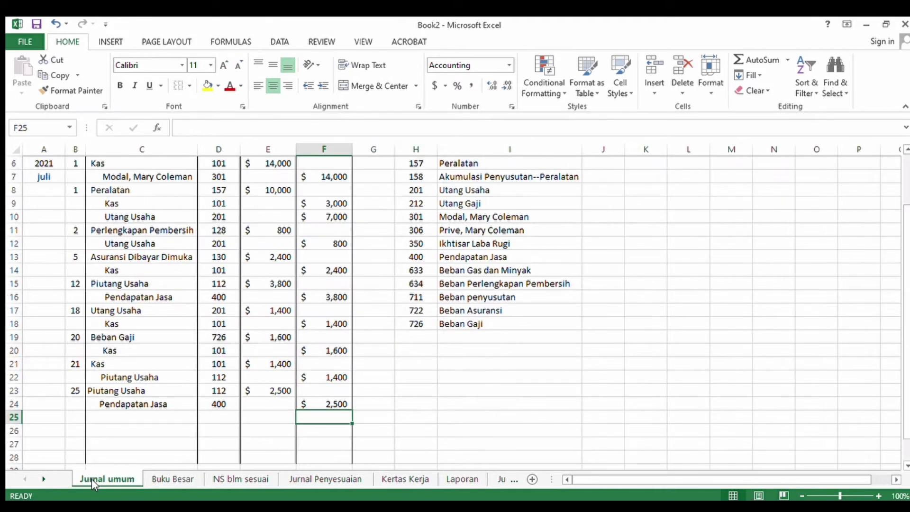
{"action": "left_click", "coordinate": [72, 419]}
{"action": "type", "text": "31"}
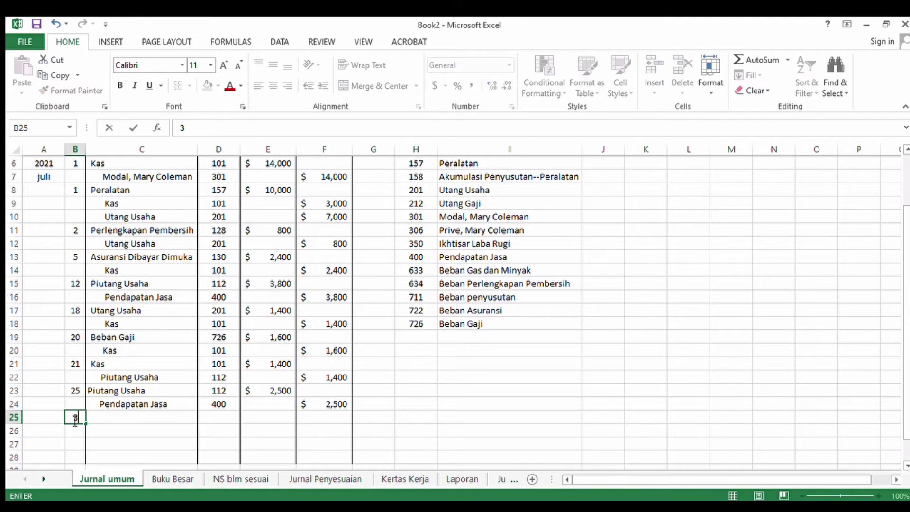
{"action": "left_click", "coordinate": [117, 418]}
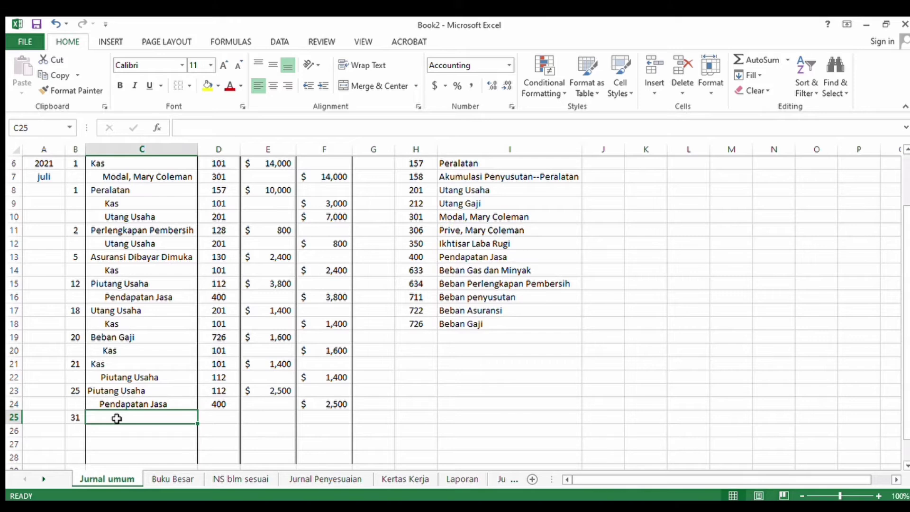
{"action": "type", "text": "Beban Gas"}
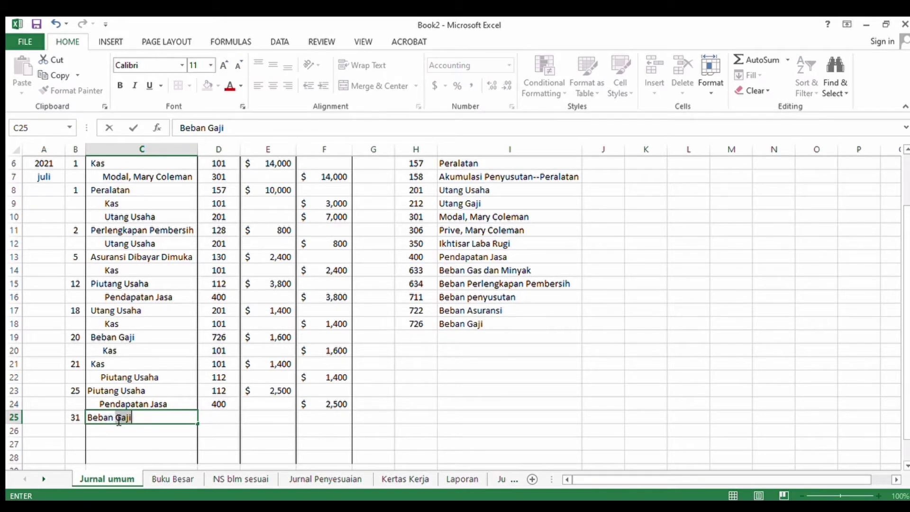
Step: Complete the debit line in row 25 with account Beban Gas Dan Minyak, reference 633 and a debit of 400
{"action": "type", "text": " Dan Minyak"}
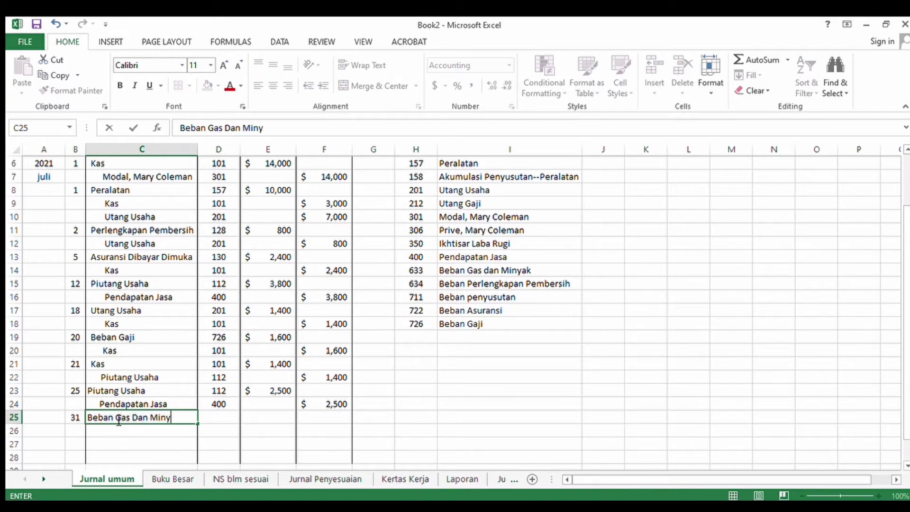
{"action": "left_click", "coordinate": [218, 420]}
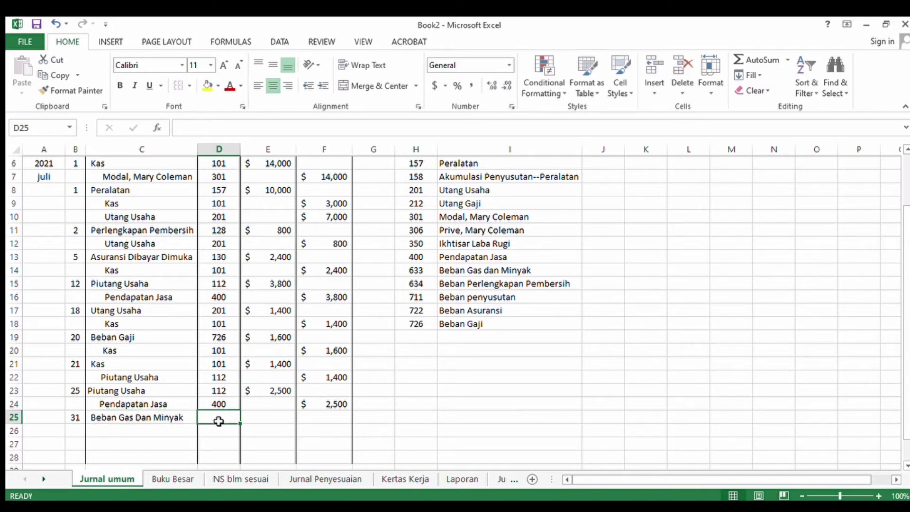
{"action": "type", "text": "633"}
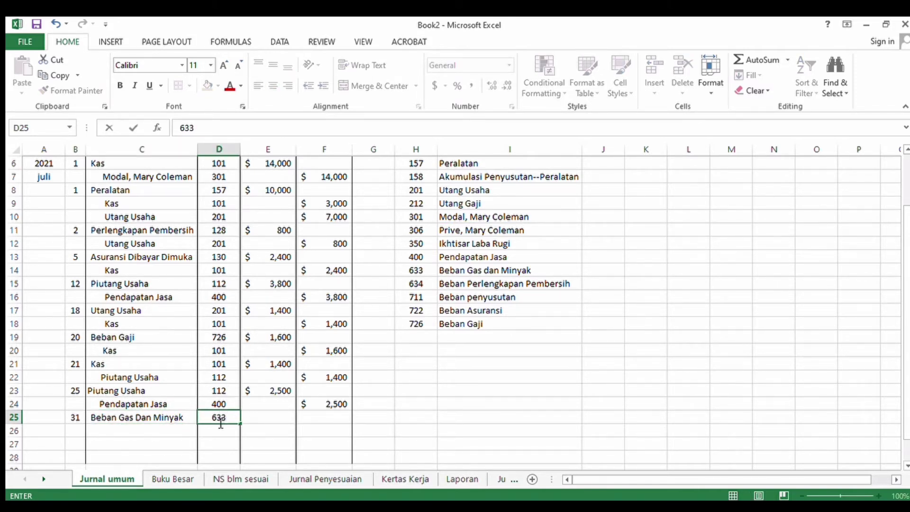
{"action": "left_click", "coordinate": [260, 420]}
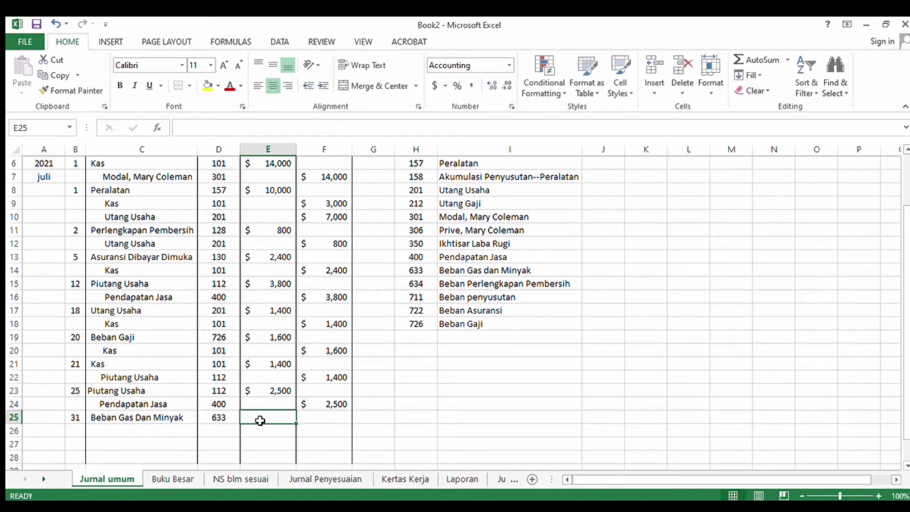
{"action": "type", "text": "400"}
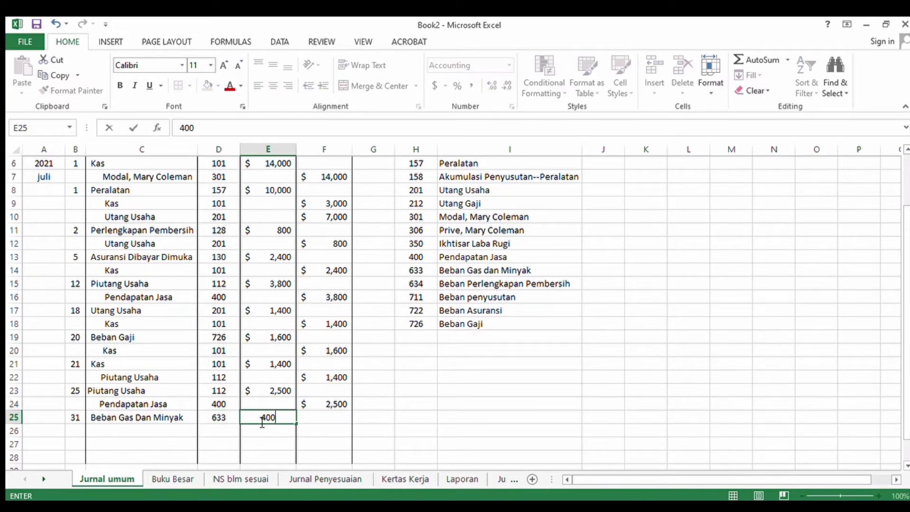
{"action": "key", "text": "Return"}
Step: Enter the matching credit line in row 26 with account Kas, reference 101 and a credit of 400
{"action": "left_click", "coordinate": [172, 432]}
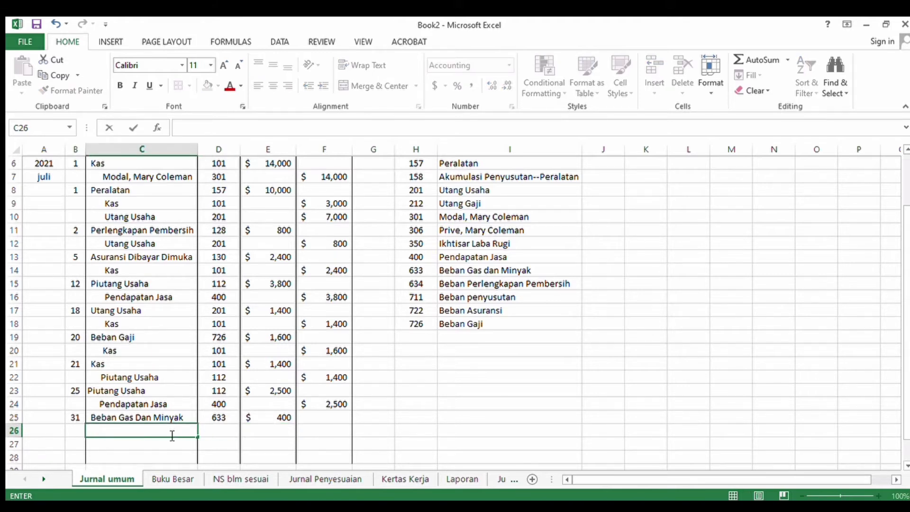
{"action": "type", "text": "Kas"}
{"action": "left_click", "coordinate": [230, 430]}
{"action": "type", "text": "101"}
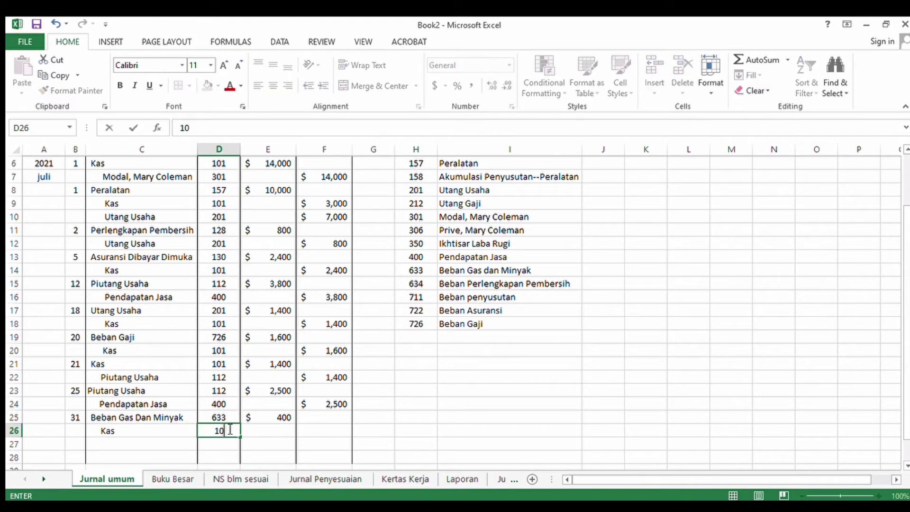
{"action": "left_click", "coordinate": [312, 431]}
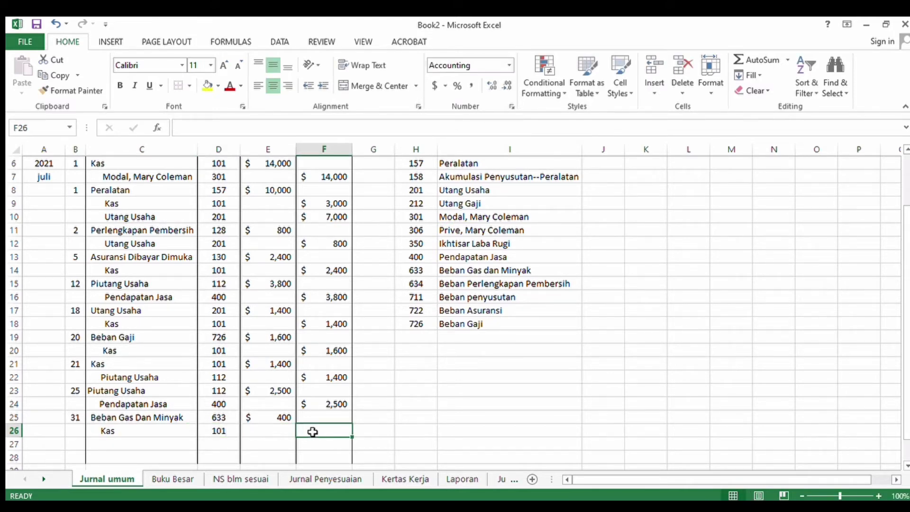
{"action": "type", "text": "400"}
{"action": "key", "text": "Return"}
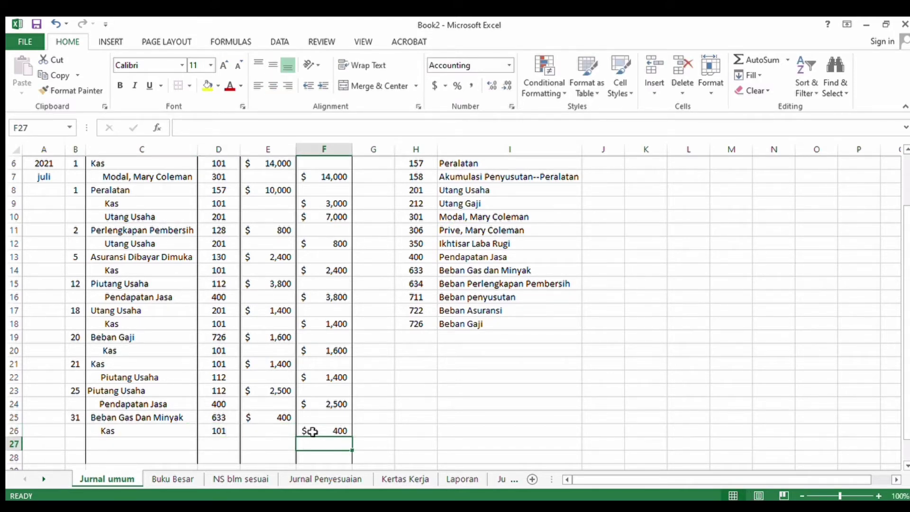
Step: On the Buku Besar sheet, enter day 31 in the first row of the Beban Gas dan Minyak ledger, cell B114
{"action": "left_click", "coordinate": [183, 479]}
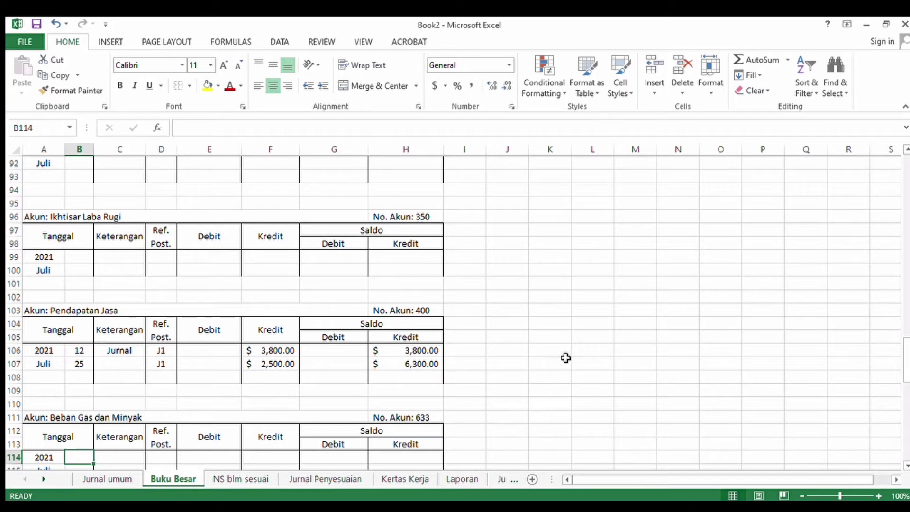
{"action": "left_click_drag", "start_coordinate": [901, 360], "coordinate": [903, 368]}
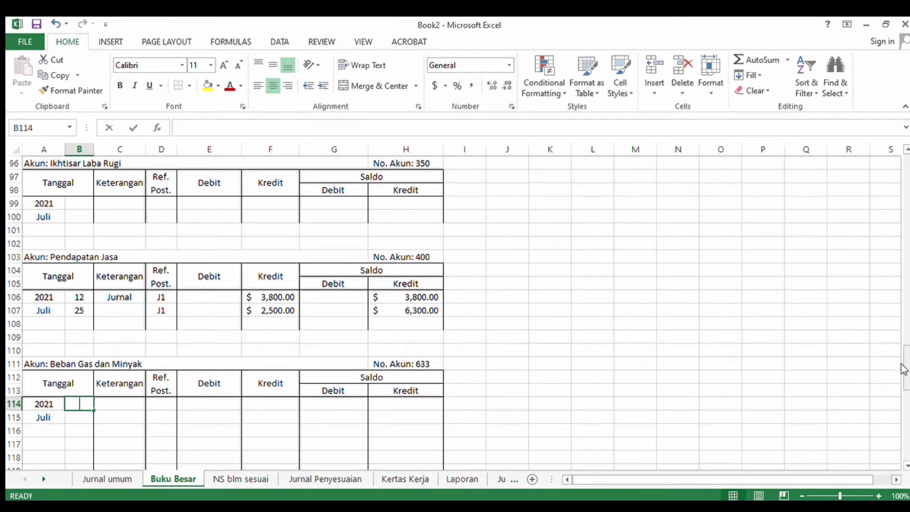
{"action": "type", "text": "25"}
{"action": "key", "text": "BackSpace"}
{"action": "key", "text": "BackSpace"}
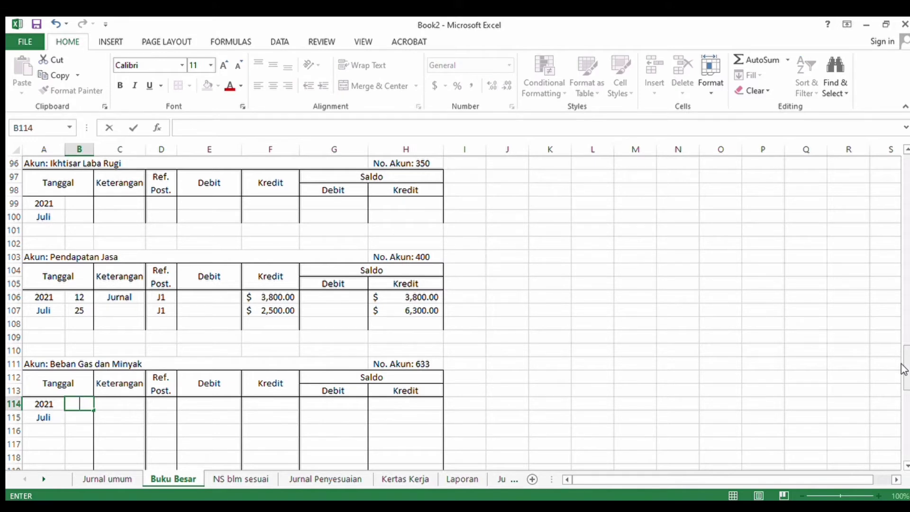
{"action": "type", "text": "31"}
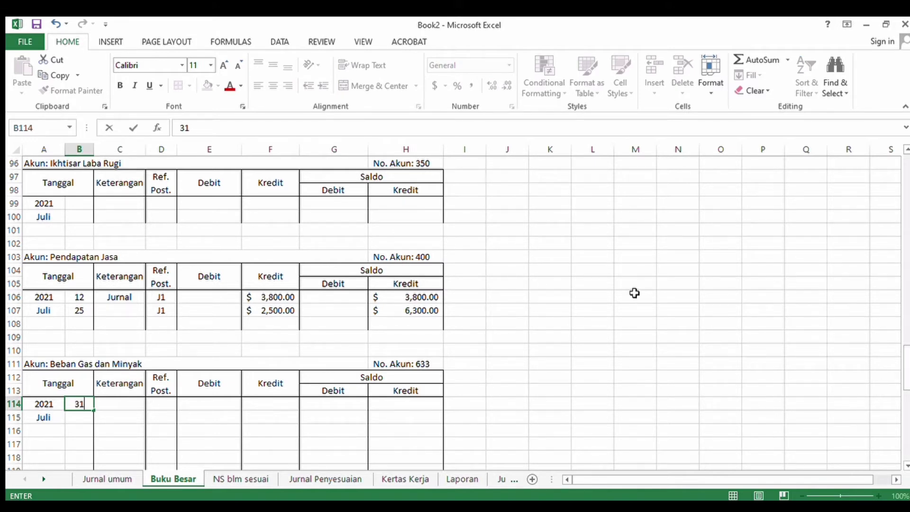
Step: Fill the Beban Gas dan Minyak ledger's row 114 with description Jurnal, posting reference J1 and a debit of 400
{"action": "left_click", "coordinate": [104, 407]}
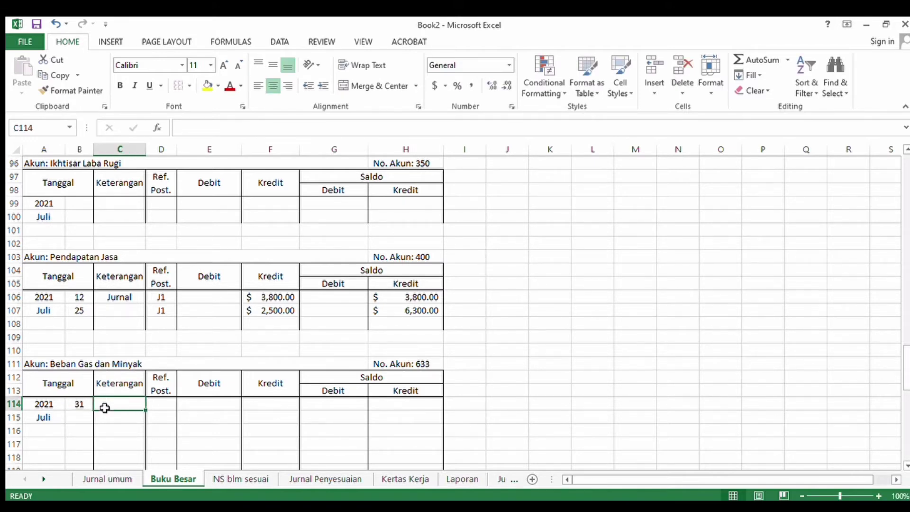
{"action": "type", "text": "j"}
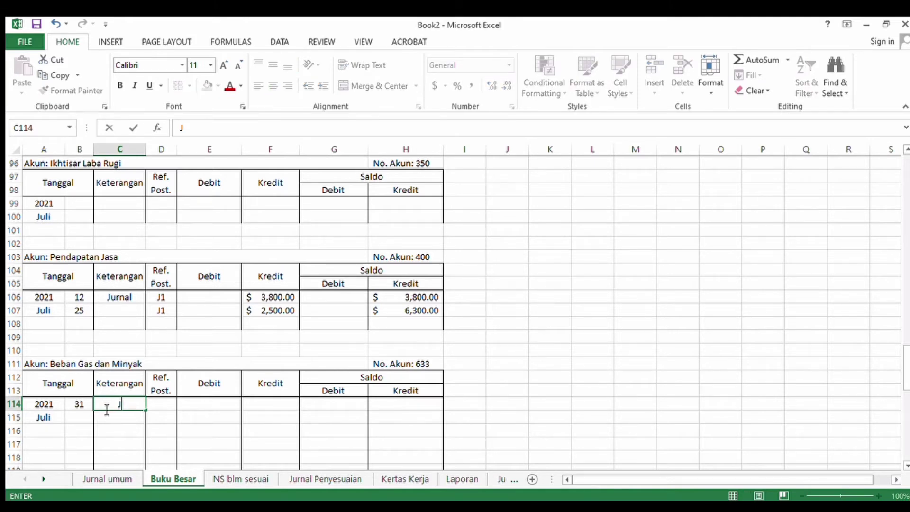
{"action": "type", "text": "urnal"}
{"action": "left_click", "coordinate": [158, 404]}
{"action": "type", "text": "J1"}
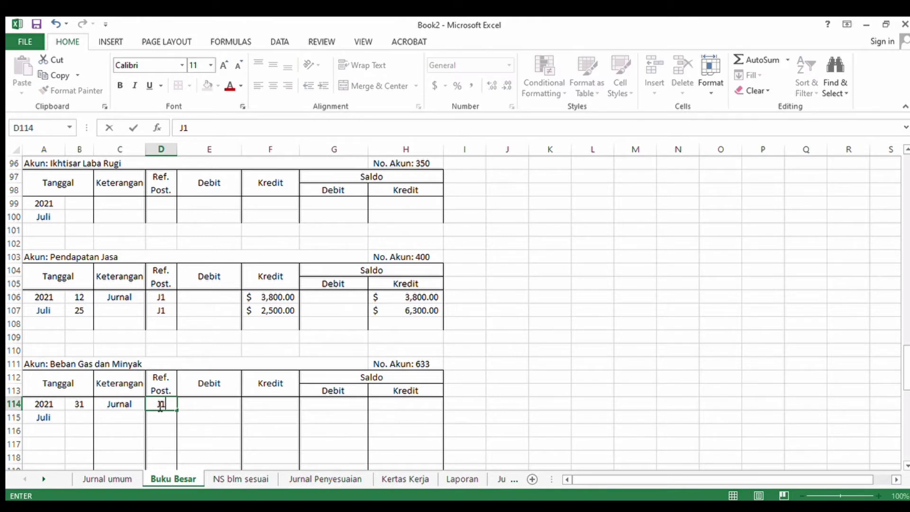
{"action": "left_click", "coordinate": [211, 407]}
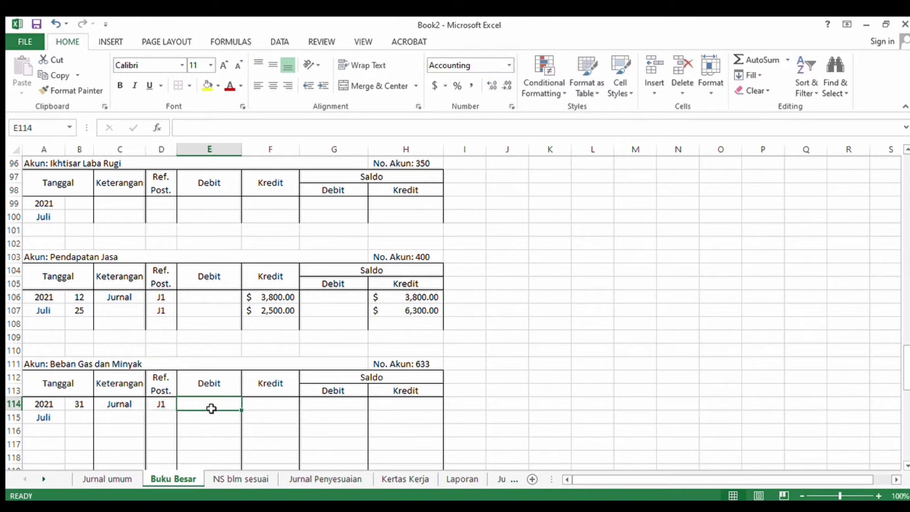
{"action": "type", "text": "400"}
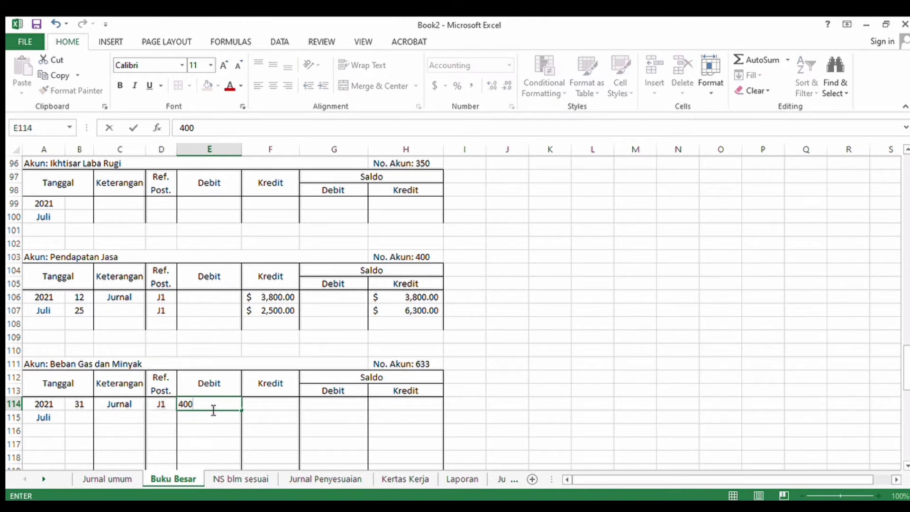
Step: Calculate the debit balance in G114 with a SUM formula that takes the debit amount in E114
{"action": "left_click", "coordinate": [349, 403]}
{"action": "type", "text": "="}
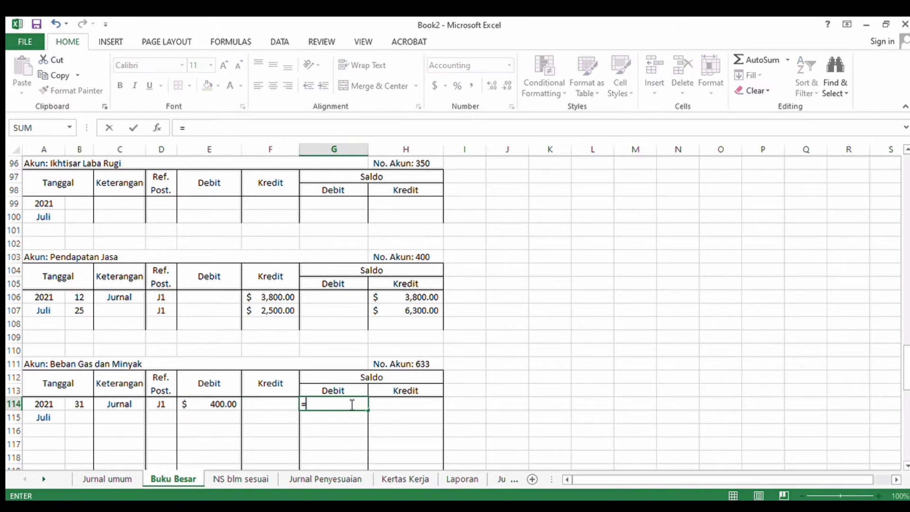
{"action": "type", "text": "dsum("}
{"action": "left_click", "coordinate": [218, 404]}
{"action": "key", "text": "Return"}
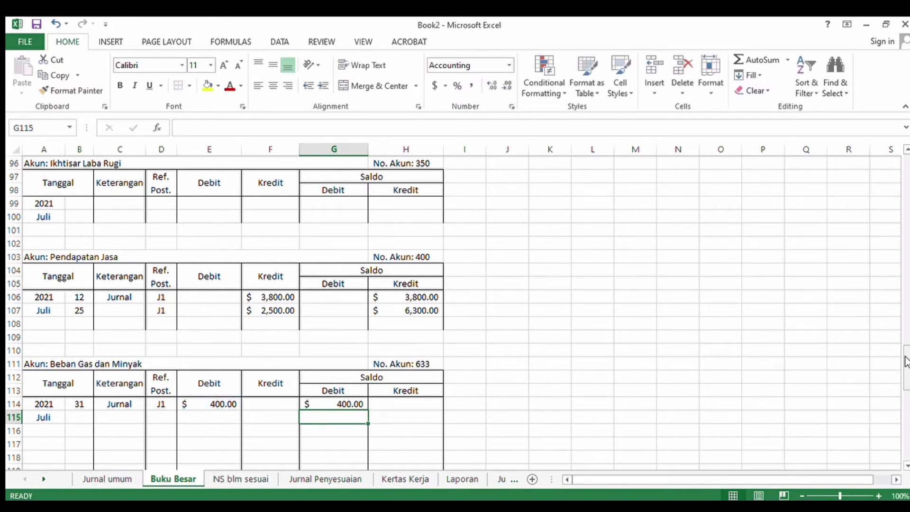
Step: Post the payment to the Kas ledger in row 13 with day 31, reference J1 and a credit of 400
{"action": "left_click_drag", "start_coordinate": [905, 363], "coordinate": [905, 136]}
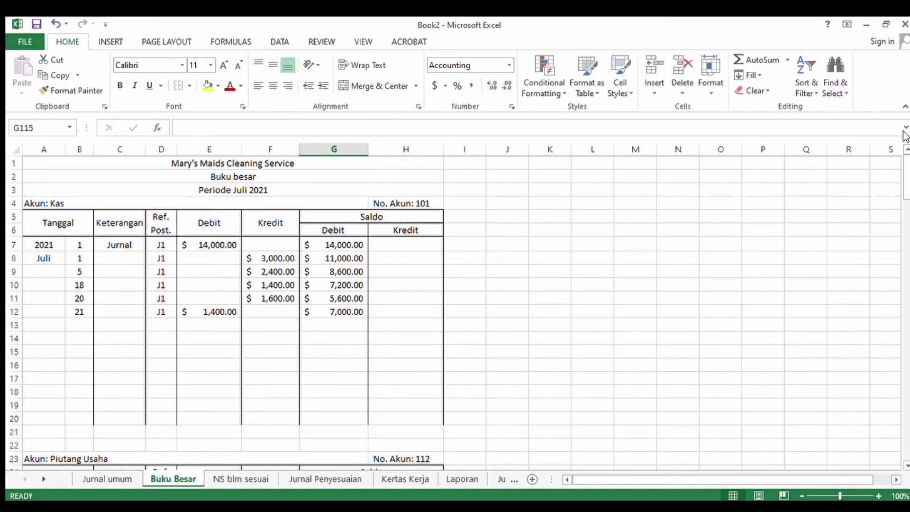
{"action": "left_click", "coordinate": [80, 322]}
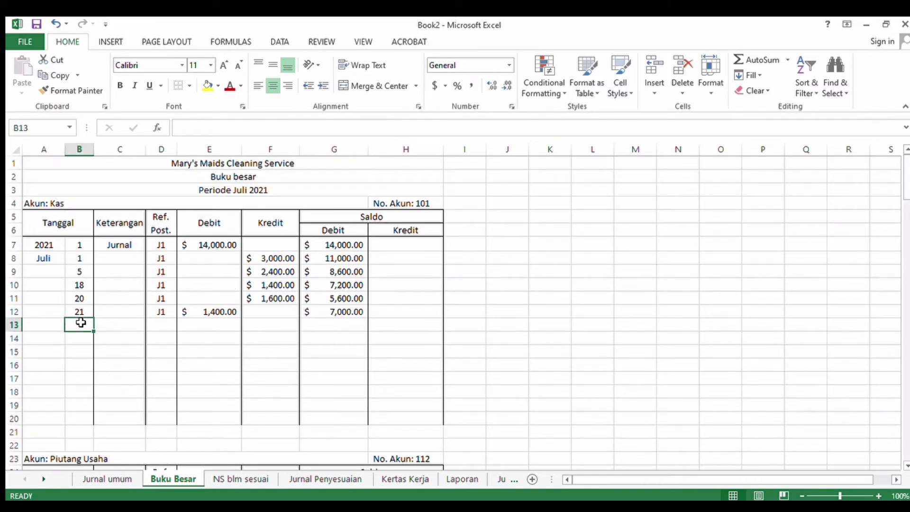
{"action": "type", "text": "31"}
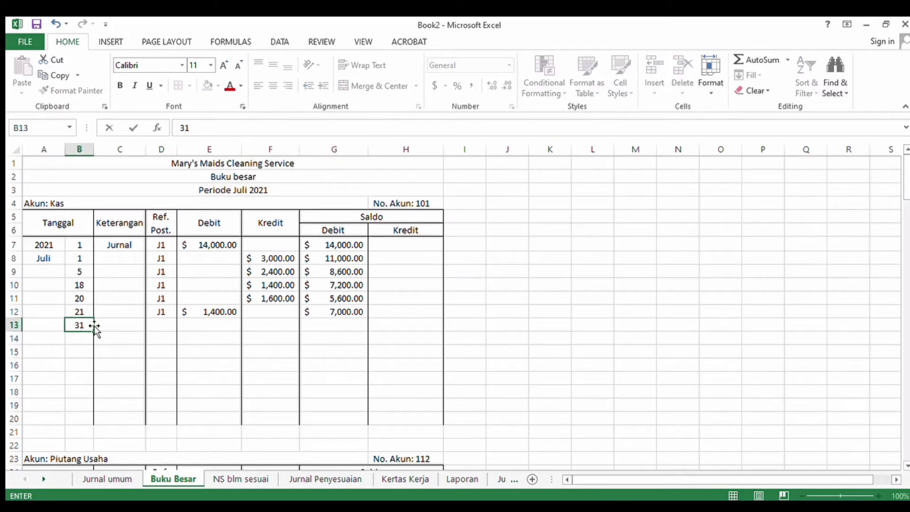
{"action": "left_click", "coordinate": [147, 327]}
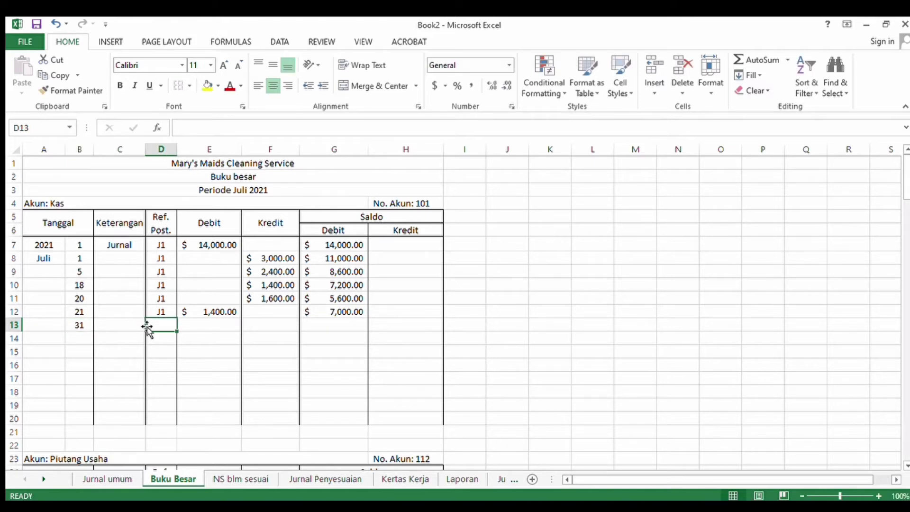
{"action": "type", "text": "J1"}
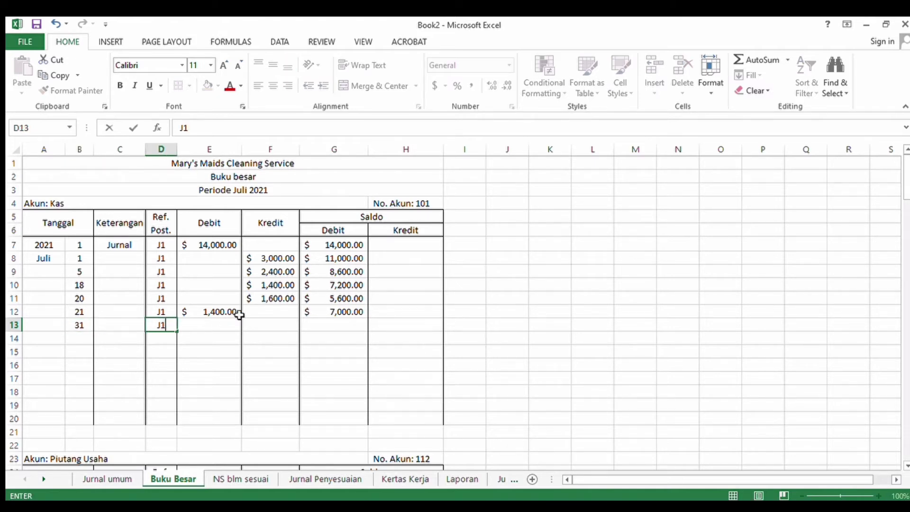
{"action": "left_click", "coordinate": [262, 326]}
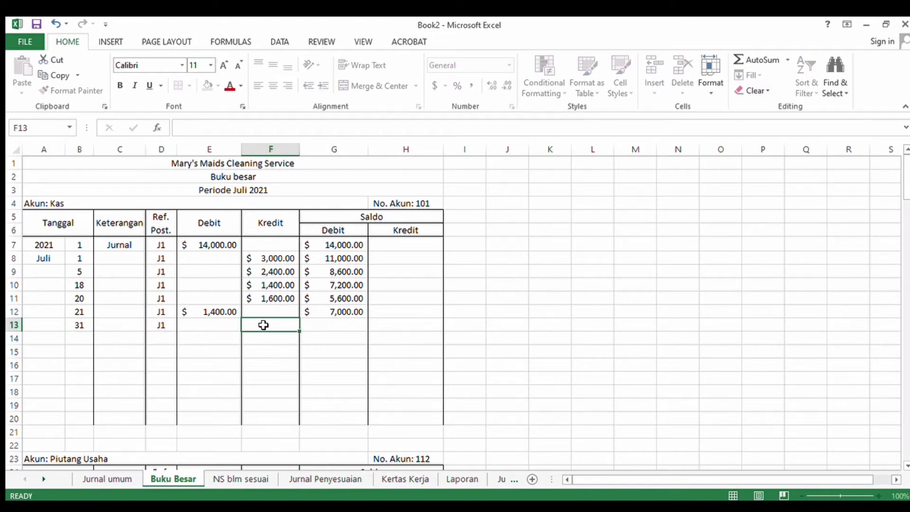
{"action": "type", "text": "400"}
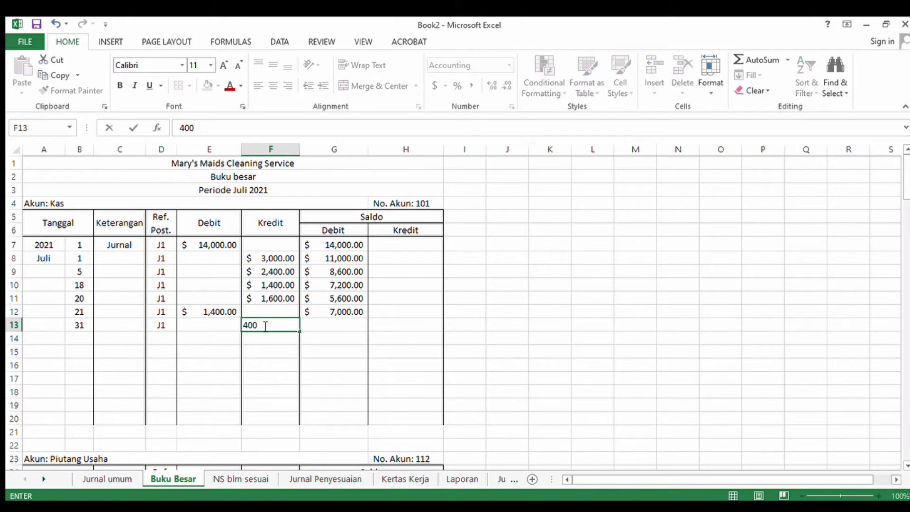
Step: Calculate the new Kas debit balance in G13 with the formula =SUM(G12-F13)
{"action": "left_click", "coordinate": [327, 329]}
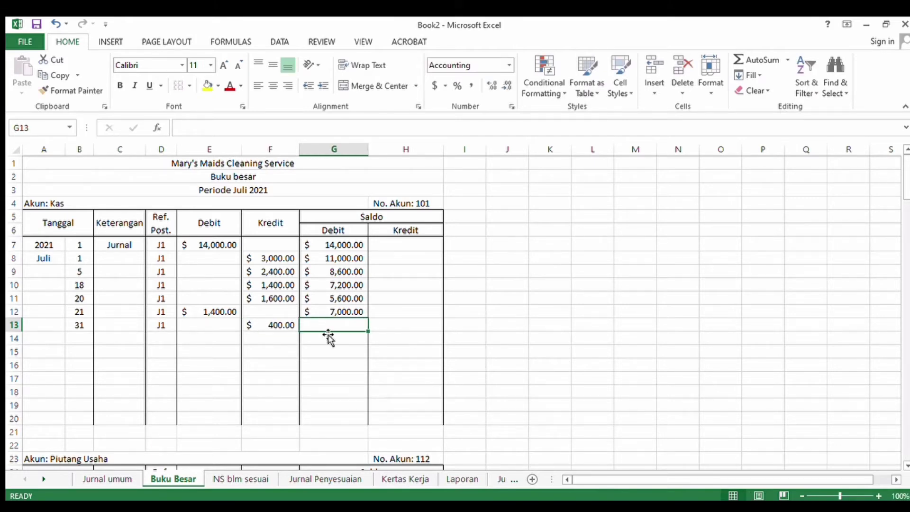
{"action": "type", "text": "=sum"}
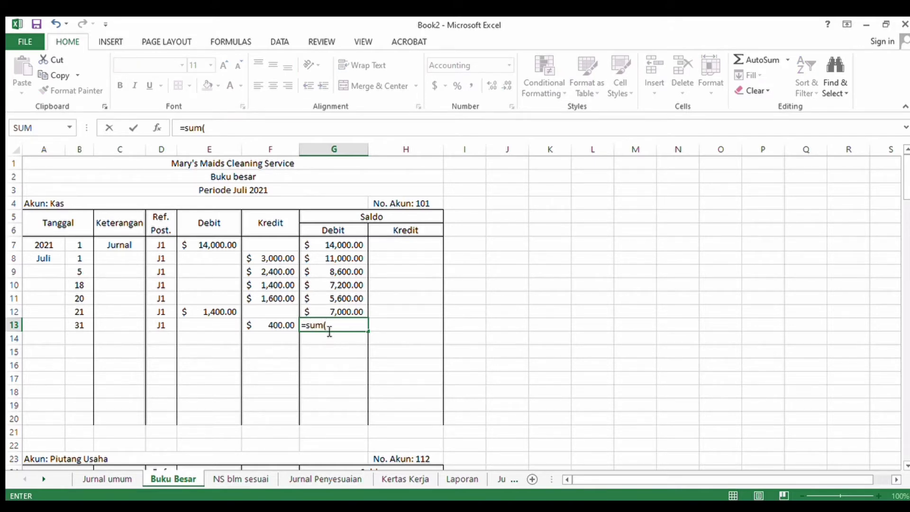
{"action": "type", "text": "("}
{"action": "left_click", "coordinate": [325, 309]}
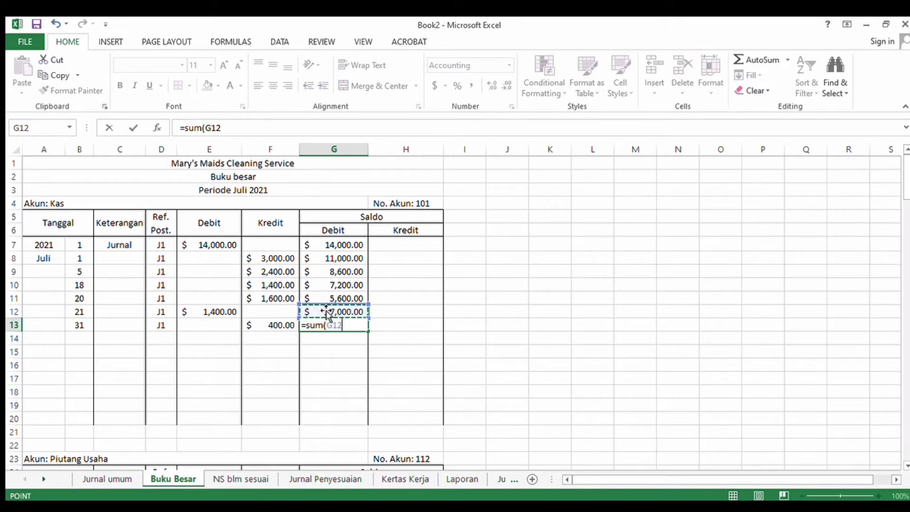
{"action": "type", "text": "-"}
{"action": "left_click", "coordinate": [275, 331]}
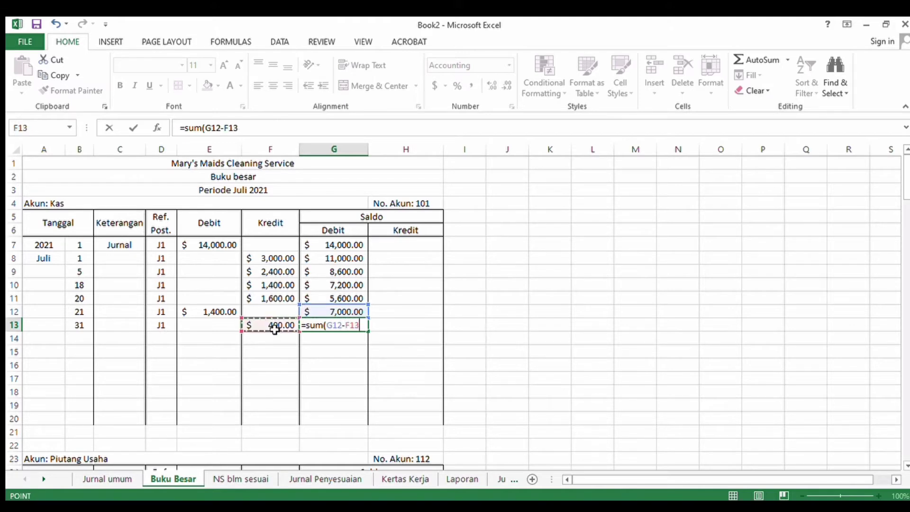
{"action": "key", "text": "Return"}
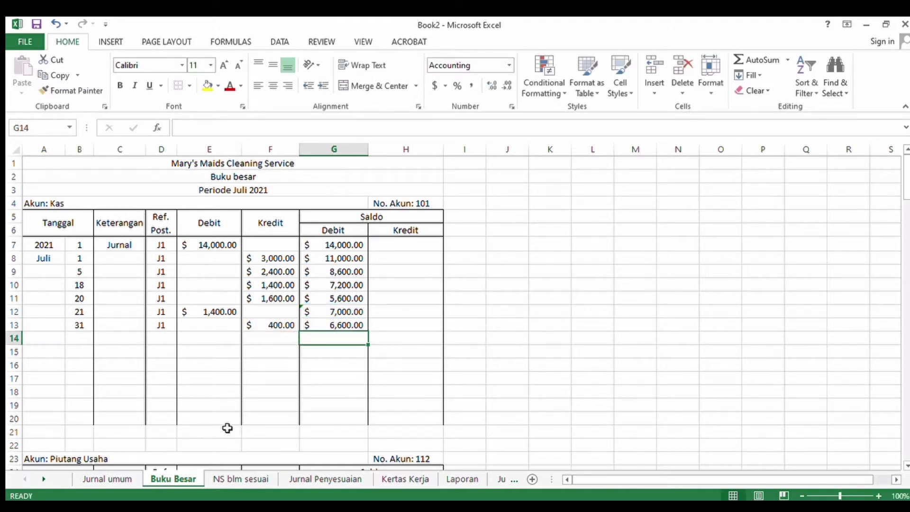
Step: Record the owner's withdrawal in Jurnal umum row 27 with day 31, the owner's Prive account, reference 306 and a debit of 600
{"action": "left_click", "coordinate": [100, 484]}
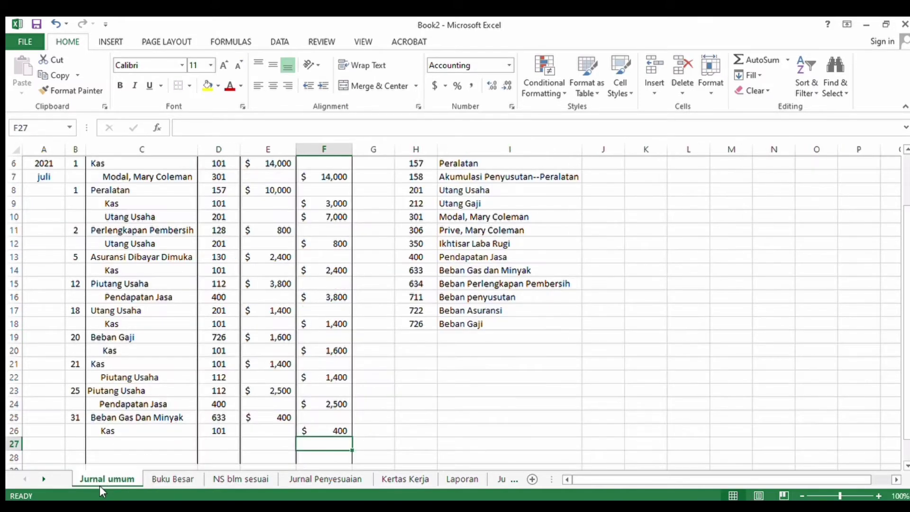
{"action": "left_click", "coordinate": [78, 447]}
{"action": "type", "text": "31"}
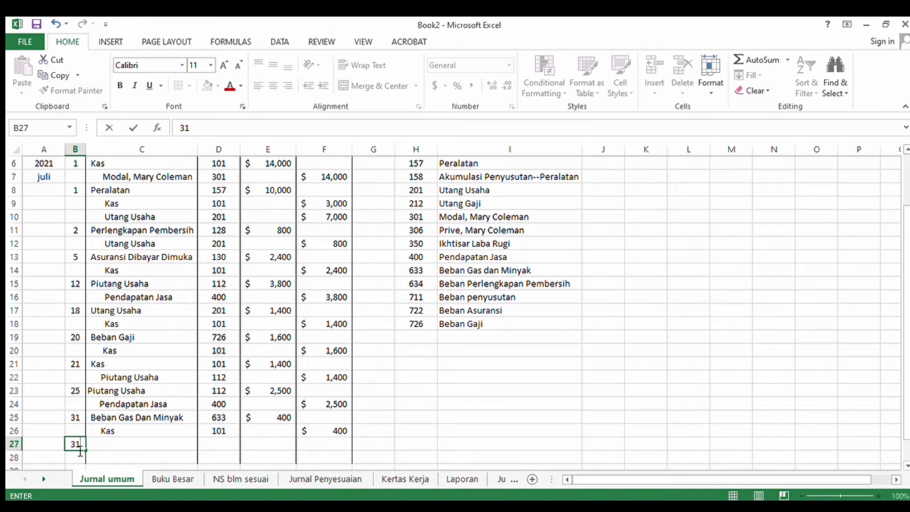
{"action": "left_click", "coordinate": [125, 443]}
{"action": "type", "text": "P"}
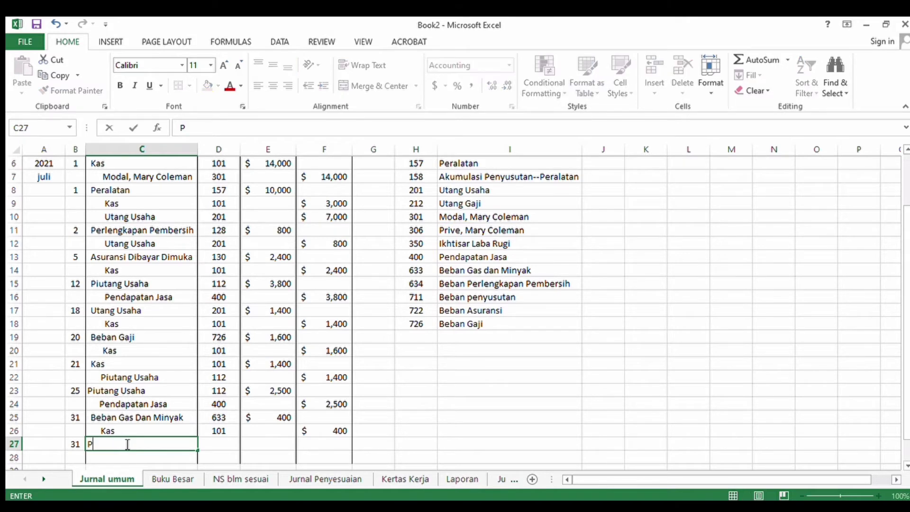
{"action": "type", "text": "rive, Mary "}
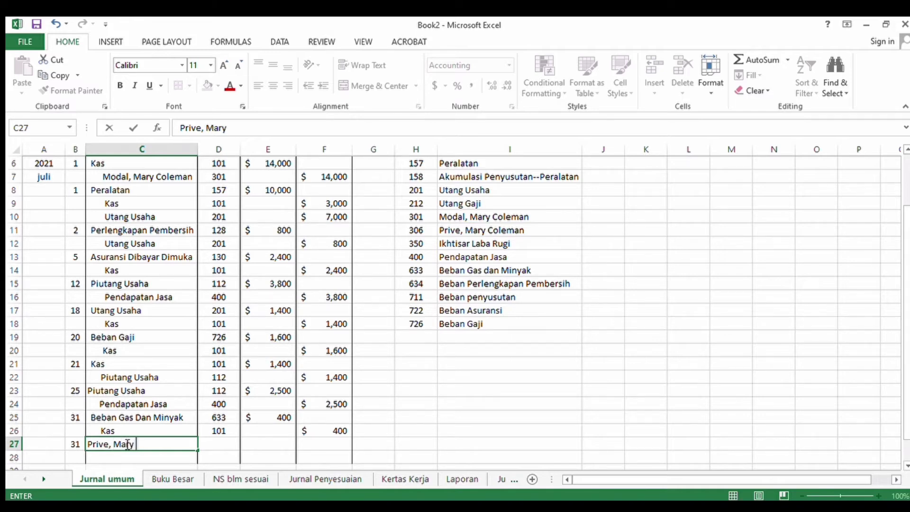
{"action": "type", "text": "Coleman"}
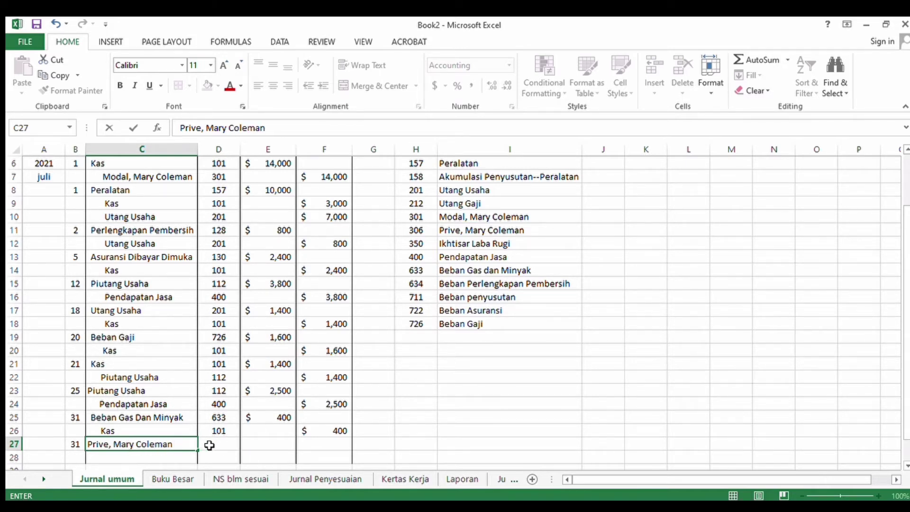
{"action": "left_click", "coordinate": [209, 445]}
{"action": "type", "text": "306"}
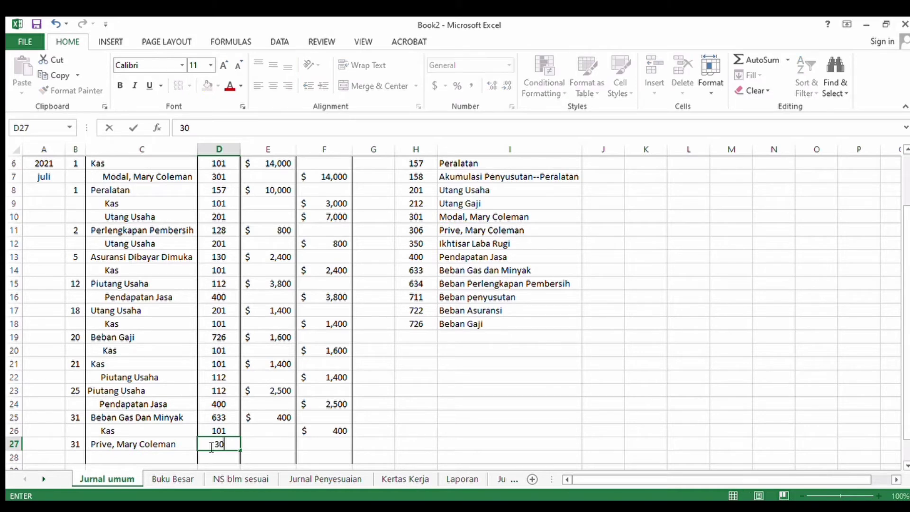
{"action": "left_click", "coordinate": [277, 445]}
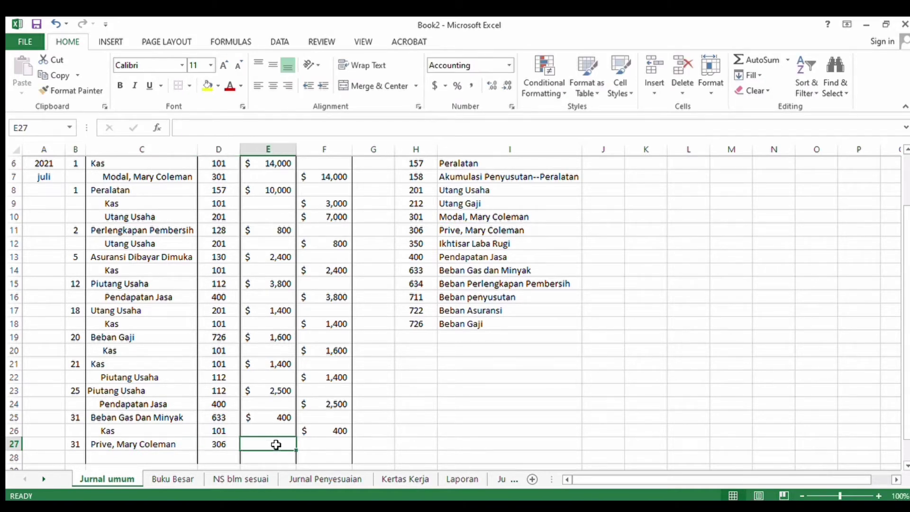
{"action": "type", "text": "600"}
{"action": "key", "text": "Return"}
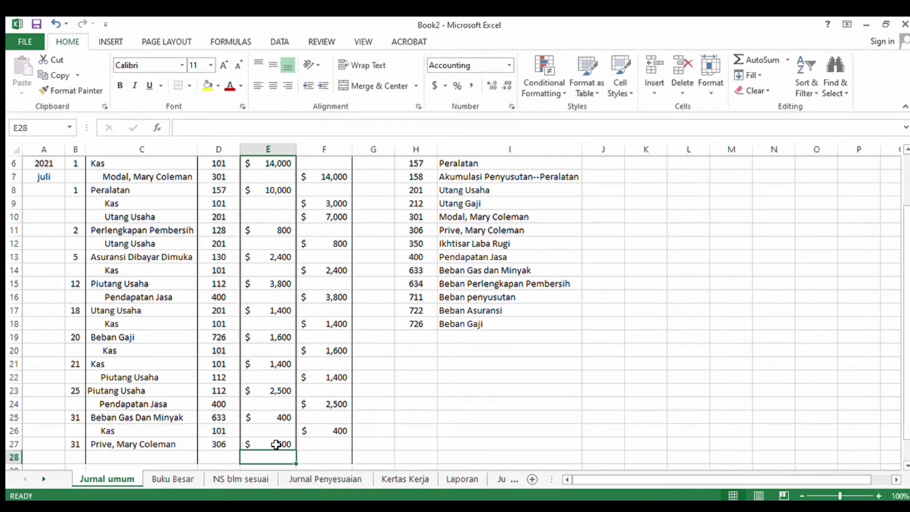
Step: Add the offsetting Kas line in journal row 28 with reference 101 and a credit of 600
{"action": "left_click", "coordinate": [138, 458]}
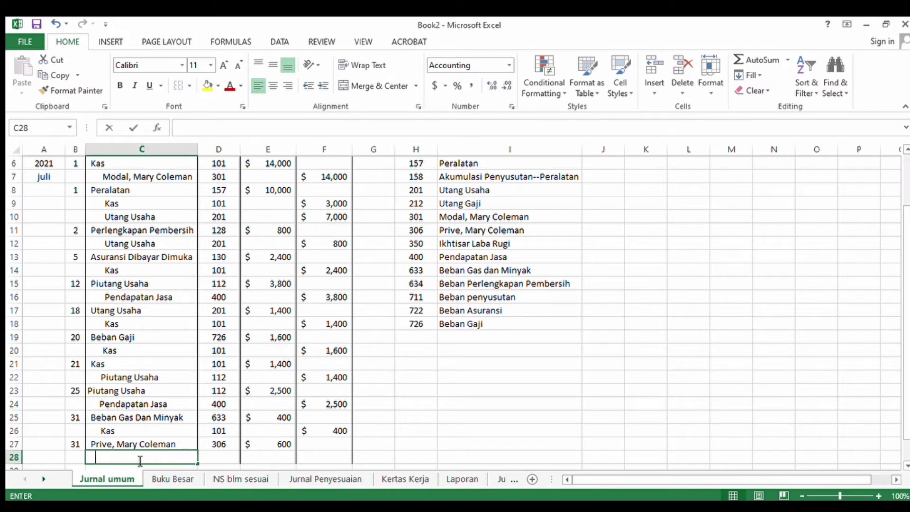
{"action": "type", "text": "Kas"}
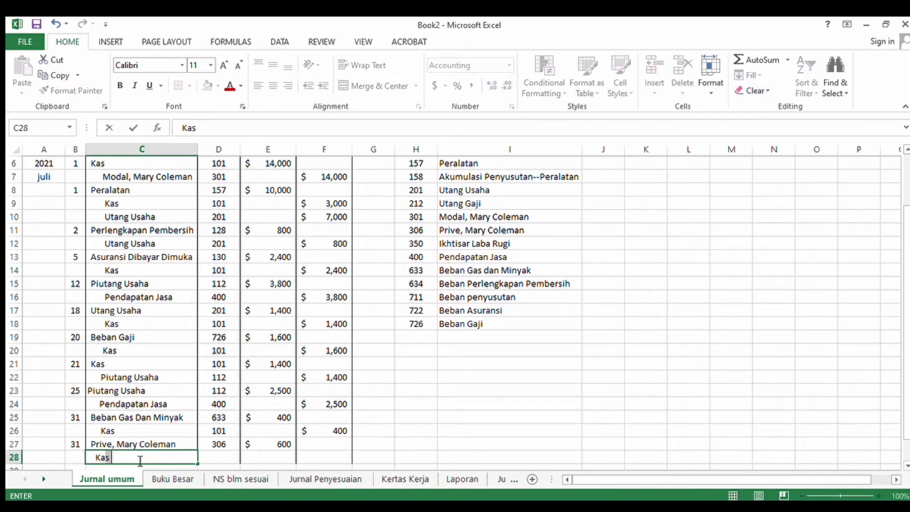
{"action": "left_click", "coordinate": [215, 459]}
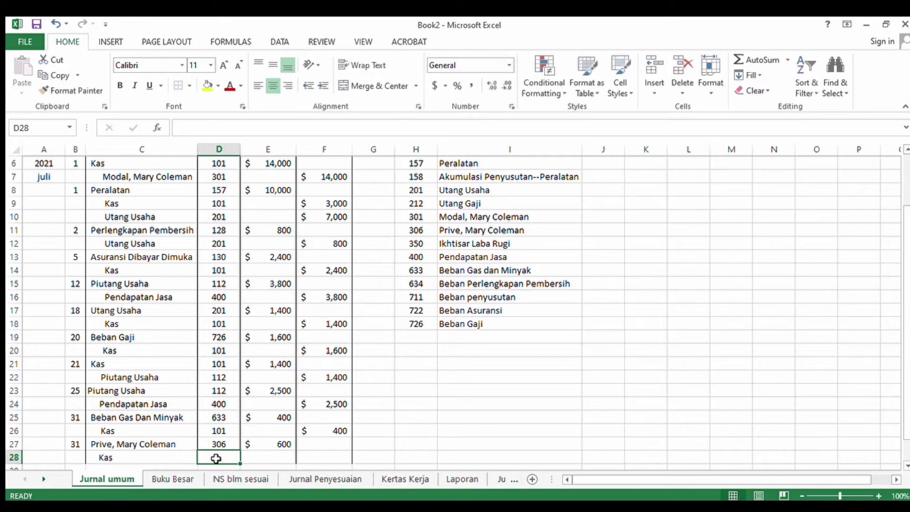
{"action": "type", "text": "101"}
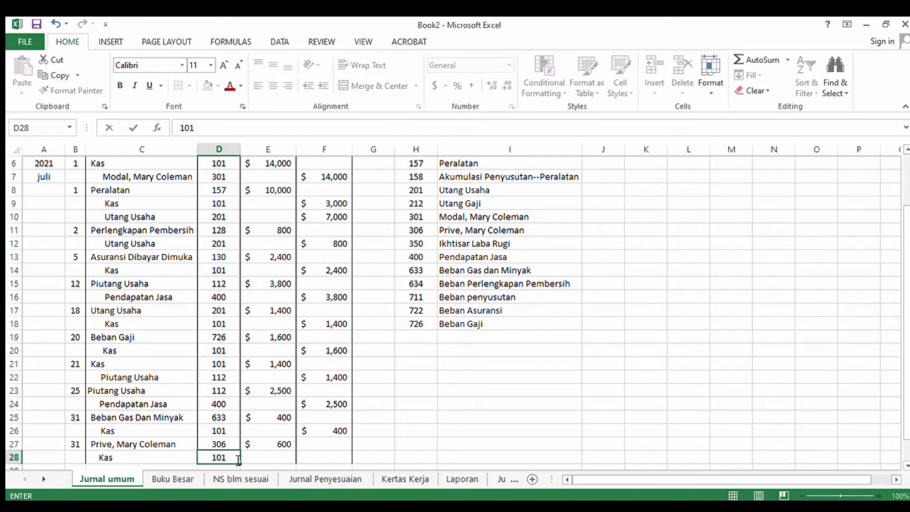
{"action": "left_click", "coordinate": [327, 456]}
{"action": "type", "text": "600"}
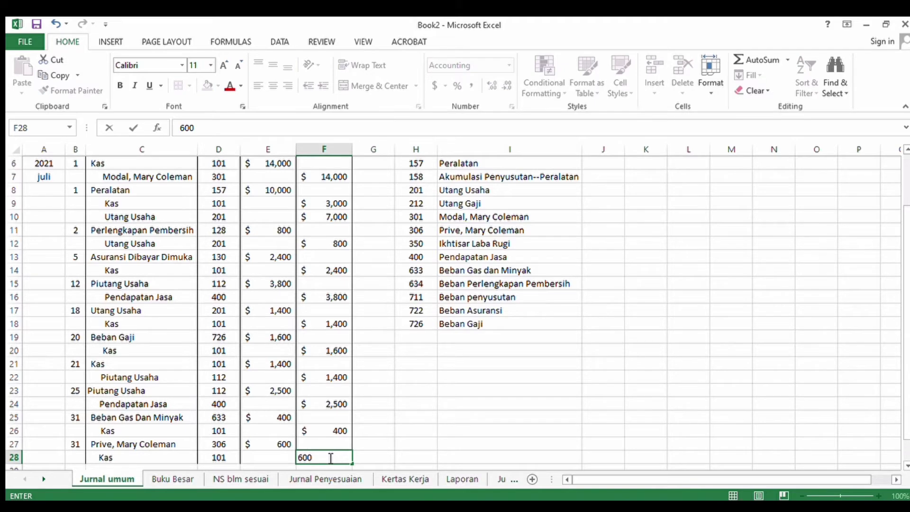
{"action": "key", "text": "Return"}
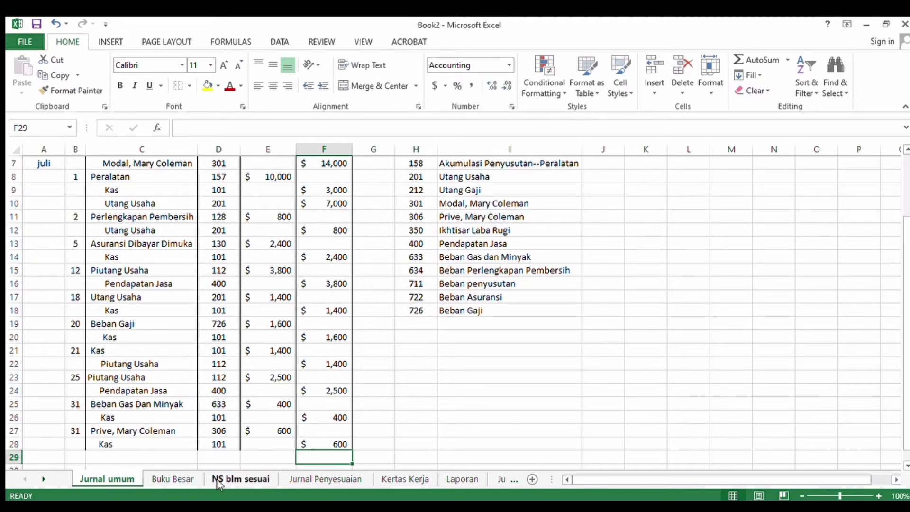
Step: Post the withdrawal to the owner's Prive ledger in Buku Besar row 91 with day 31, description Jurnal, reference J1 and a debit of 600
{"action": "left_click", "coordinate": [168, 480]}
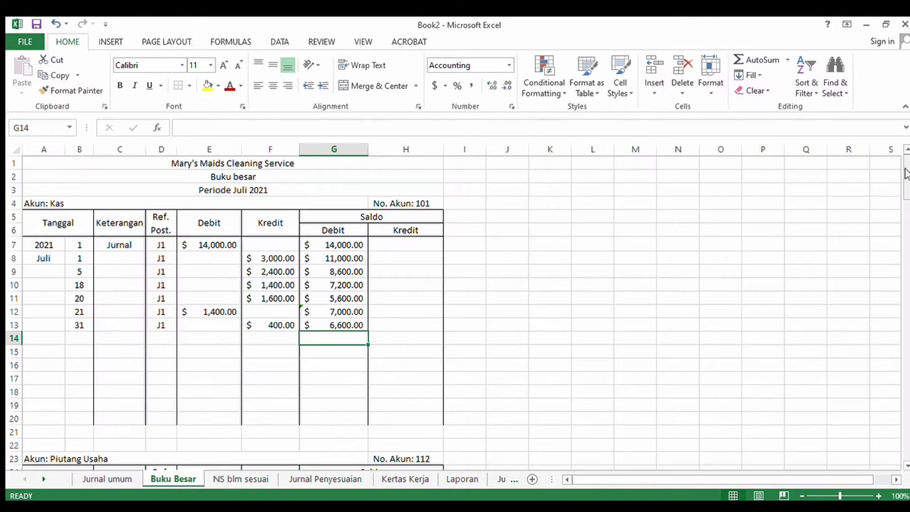
{"action": "left_click_drag", "start_coordinate": [905, 173], "coordinate": [906, 334]}
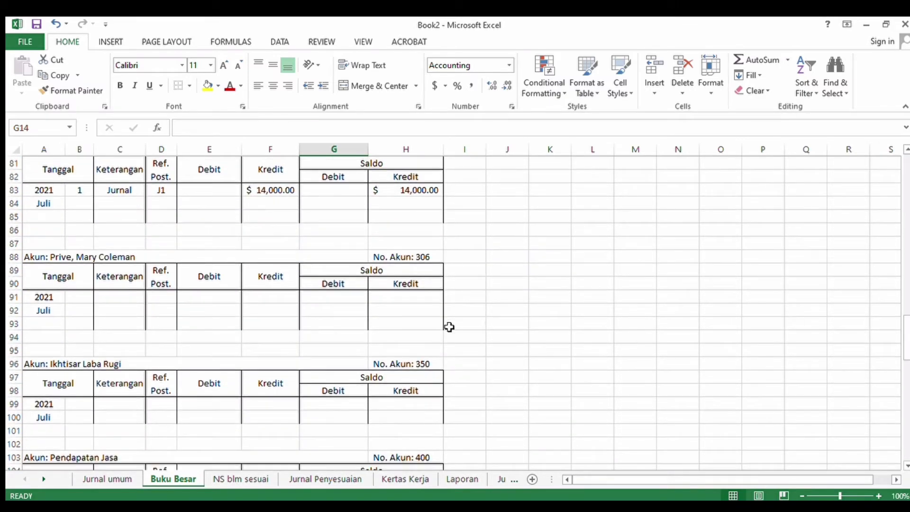
{"action": "left_click", "coordinate": [81, 298]}
{"action": "type", "text": "31"}
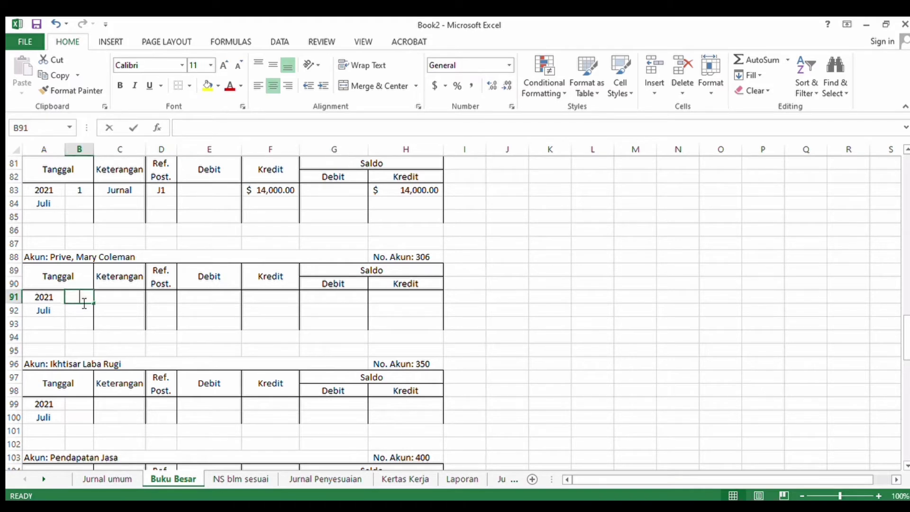
{"action": "left_click", "coordinate": [108, 302]}
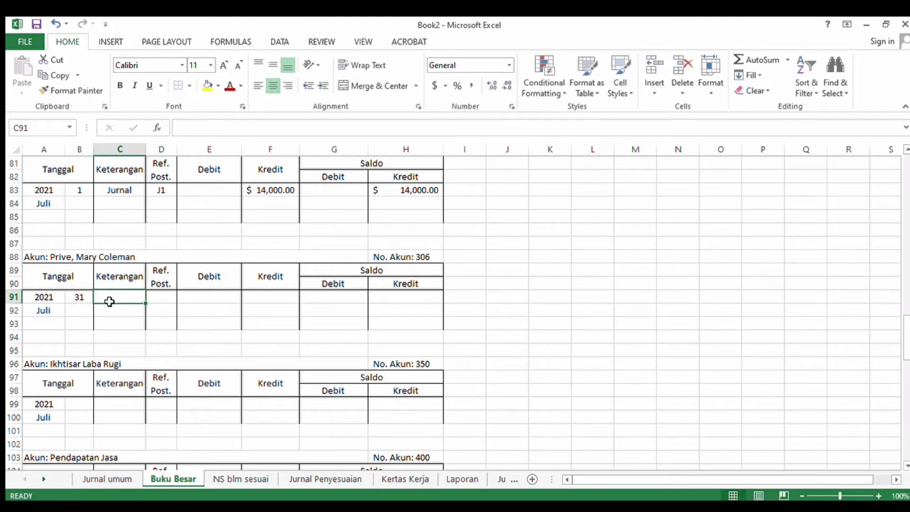
{"action": "type", "text": "Jur"}
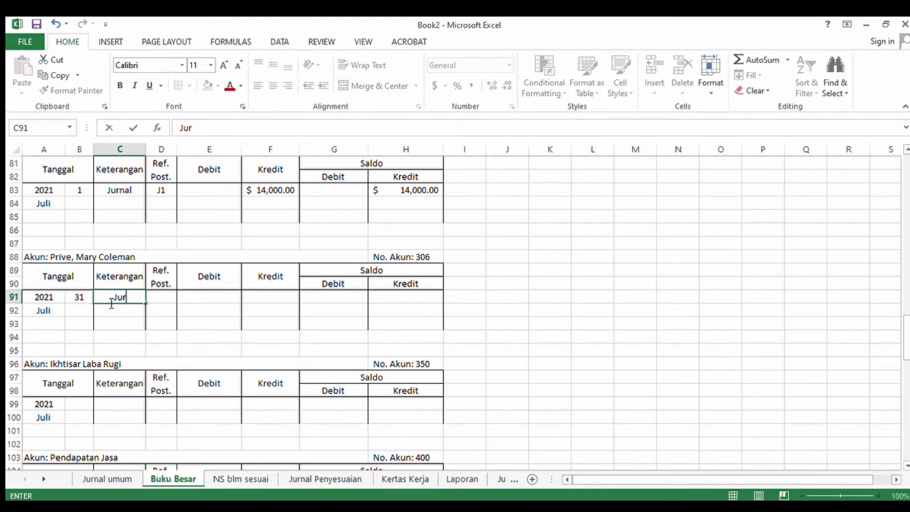
{"action": "type", "text": "nal"}
{"action": "left_click", "coordinate": [155, 298]}
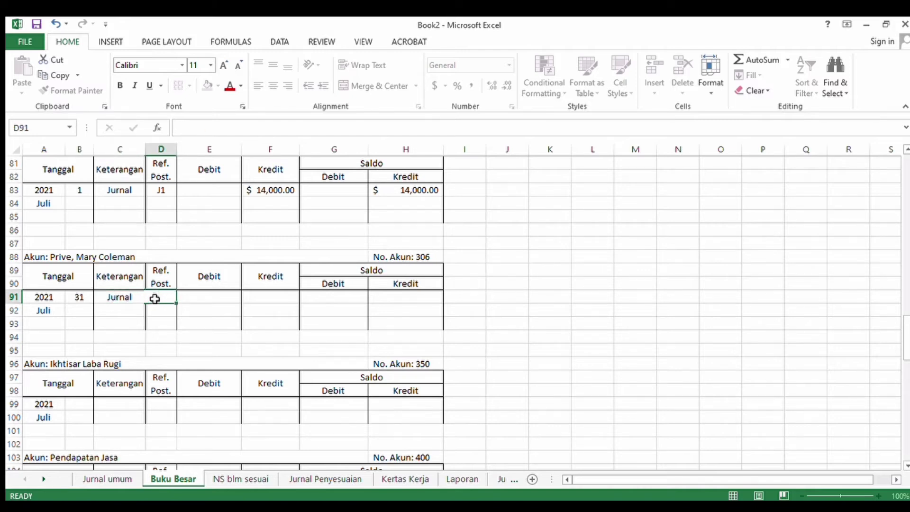
{"action": "type", "text": "J1"}
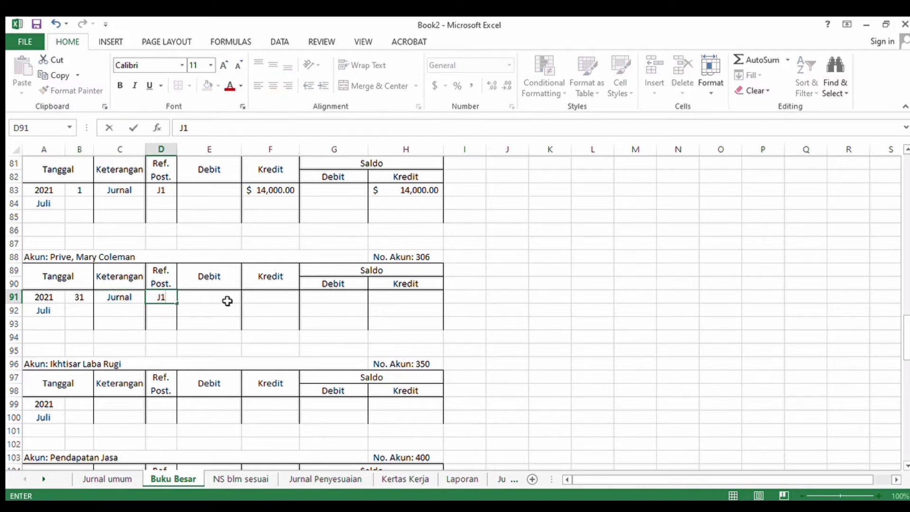
{"action": "left_click", "coordinate": [223, 299]}
{"action": "type", "text": "600"}
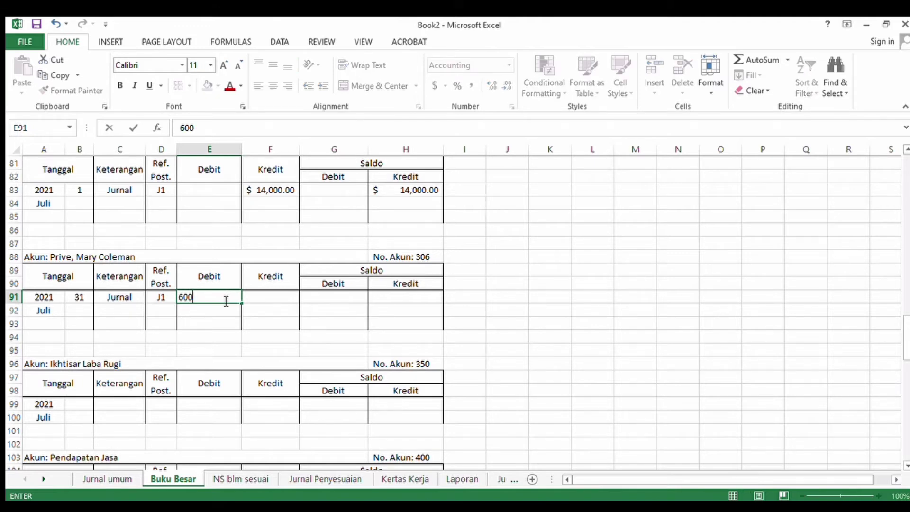
{"action": "key", "text": "Return"}
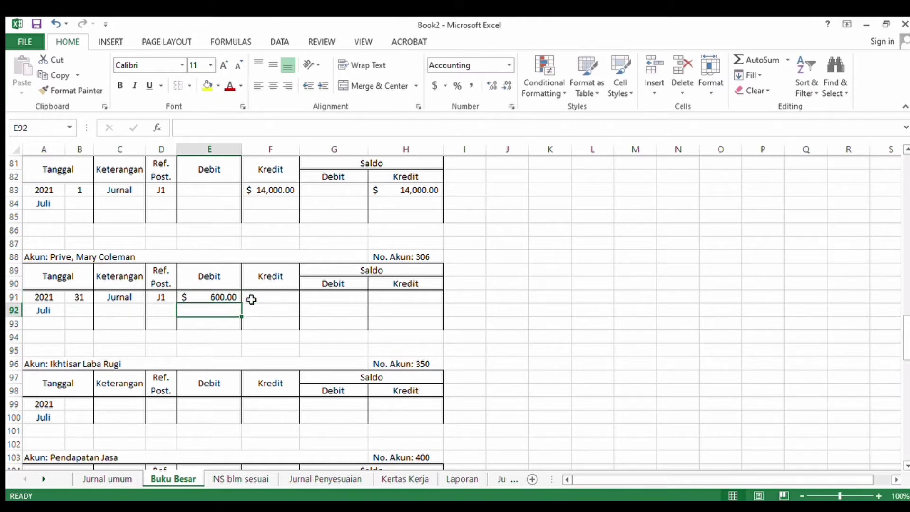
Step: Calculate the Prive ledger's debit balance in G91 with a SUM formula that takes the debit amount in E91
{"action": "left_click", "coordinate": [322, 300]}
{"action": "type", "text": "=sum("}
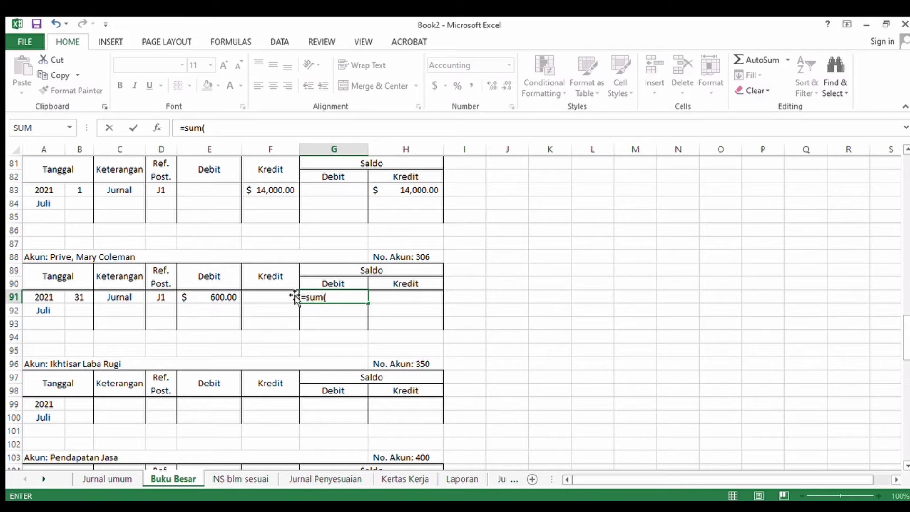
{"action": "left_click", "coordinate": [232, 298]}
{"action": "key", "text": "Return"}
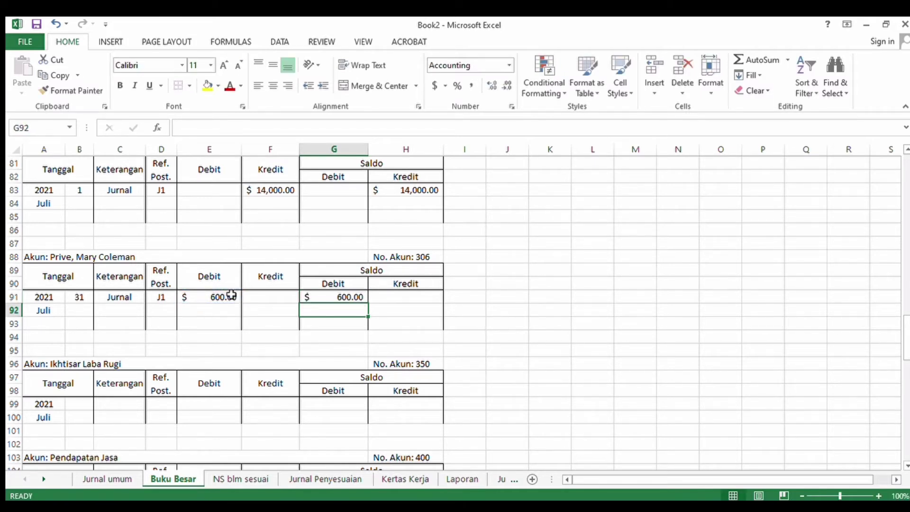
Step: Post the withdrawal to the Kas ledger in row 14 with day 31, reference J1 and a credit of 600
{"action": "left_click_drag", "start_coordinate": [904, 333], "coordinate": [904, 163]}
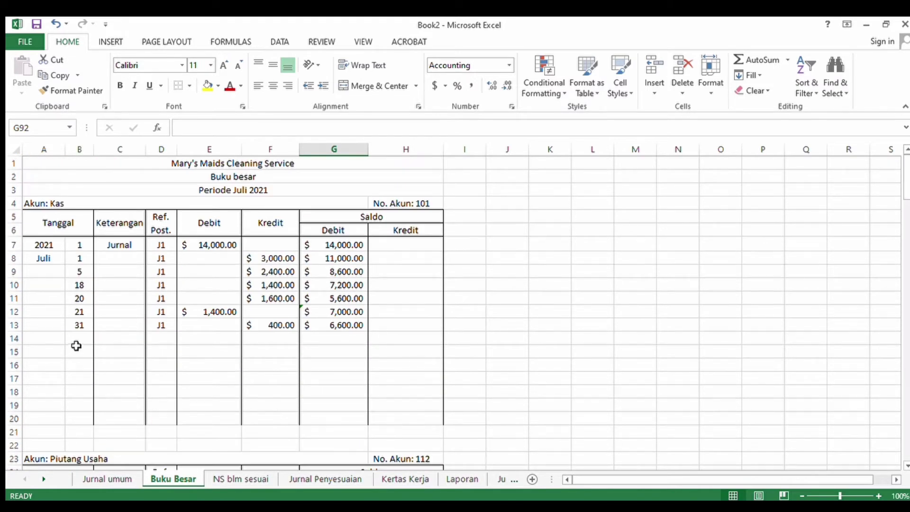
{"action": "left_click", "coordinate": [75, 343]}
{"action": "type", "text": "31"}
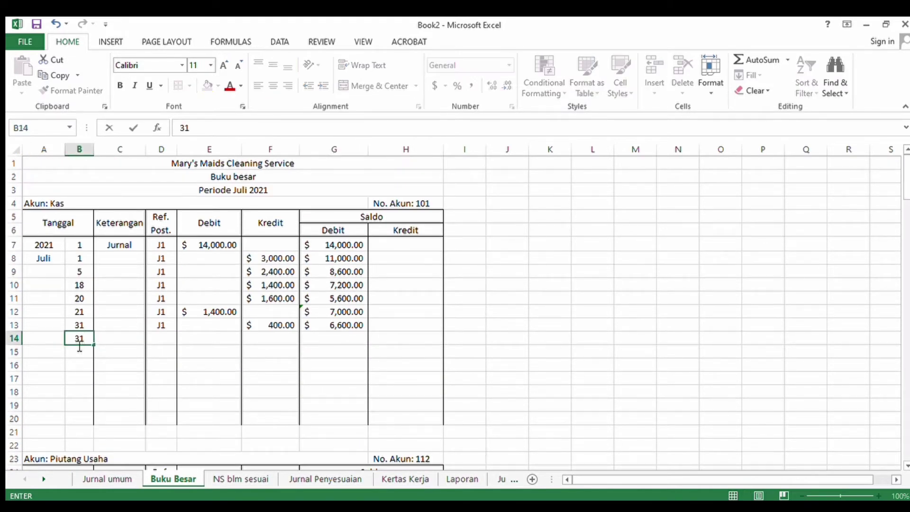
{"action": "left_click", "coordinate": [160, 343]}
{"action": "type", "text": "J1"}
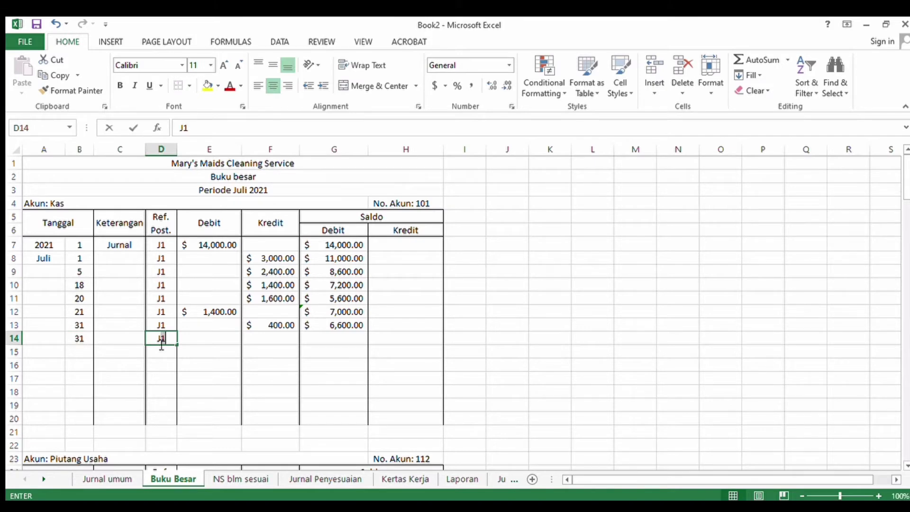
{"action": "left_click", "coordinate": [271, 342]}
{"action": "type", "text": "600"}
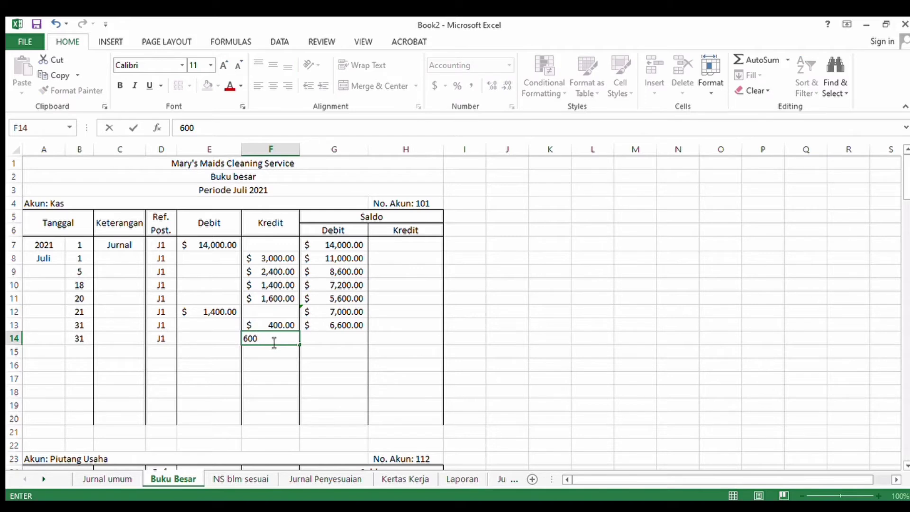
Step: Calculate the new Kas debit balance in G14 with a SUM formula that subtracts F14 from G13
{"action": "left_click", "coordinate": [315, 343]}
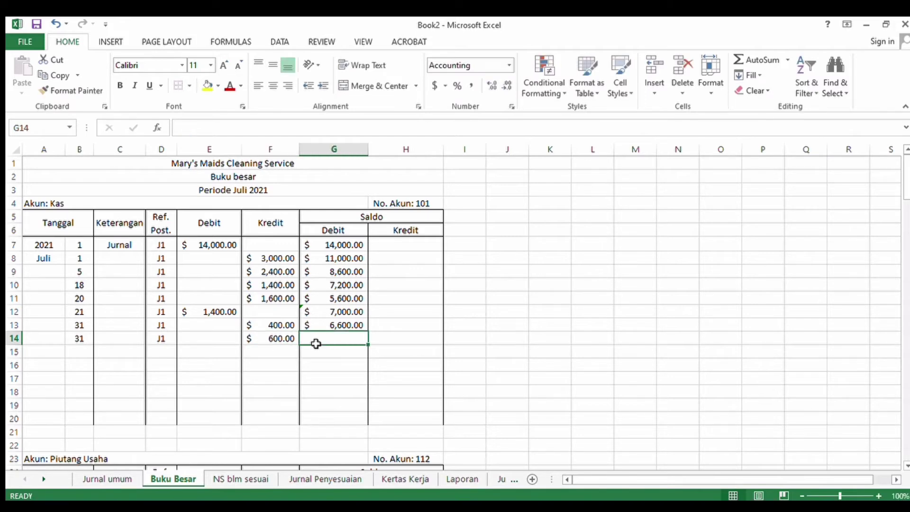
{"action": "type", "text": "=sum"}
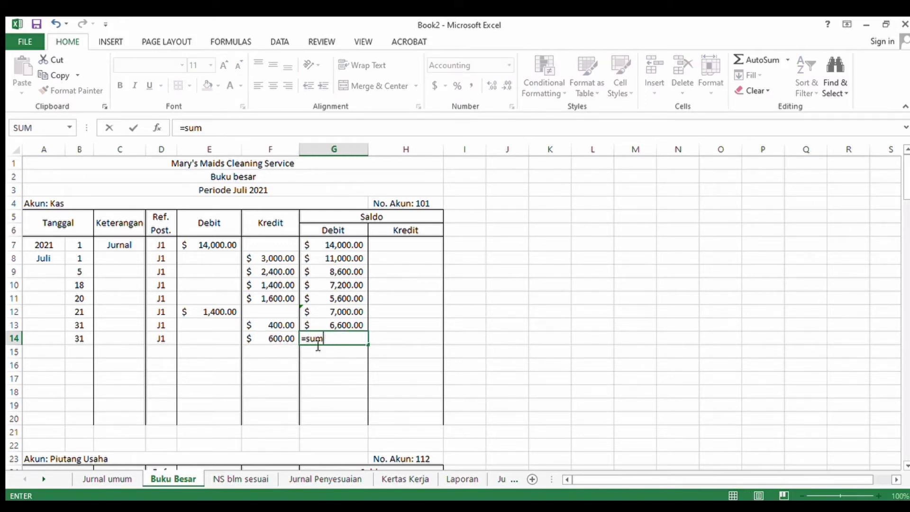
{"action": "type", "text": "("}
{"action": "left_click", "coordinate": [319, 327]}
{"action": "type", "text": "-"}
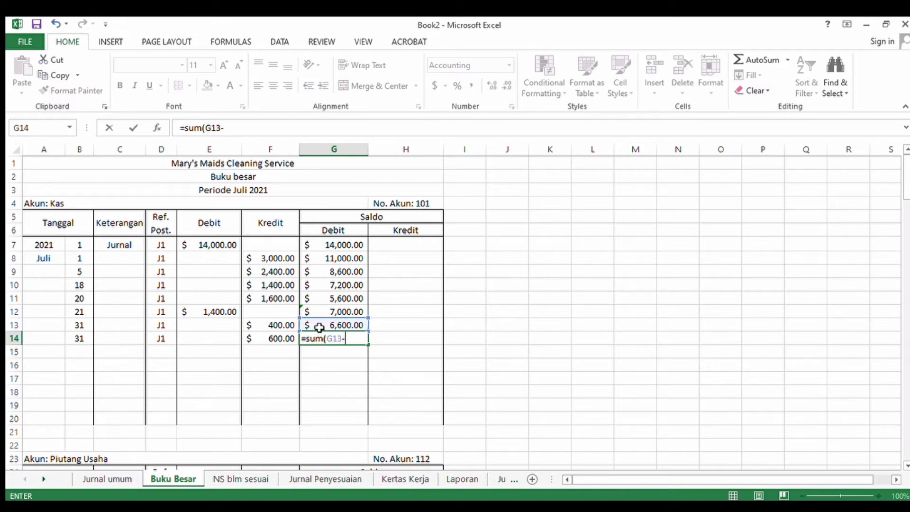
{"action": "left_click", "coordinate": [255, 338]}
{"action": "key", "text": "Return"}
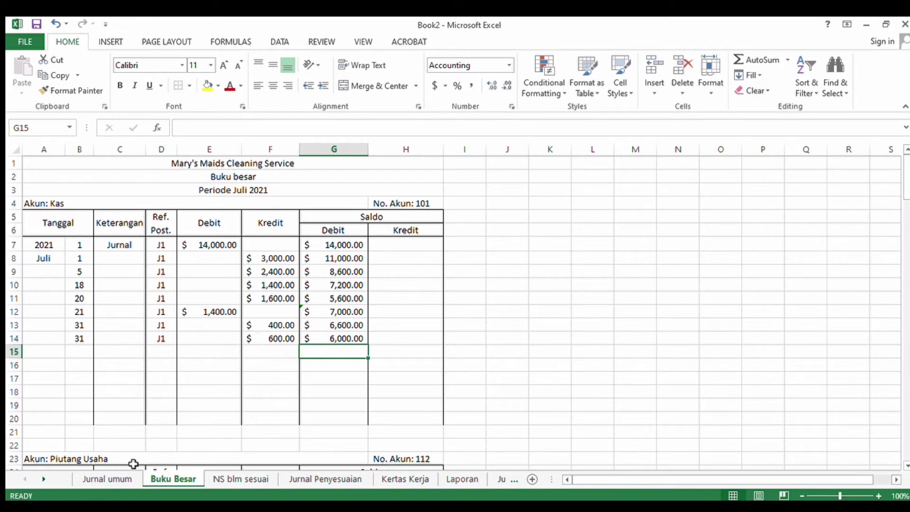
Step: Add a Total label in C29 of the Jurnal umum sheet, directly below the last journal entry
{"action": "left_click", "coordinate": [120, 477]}
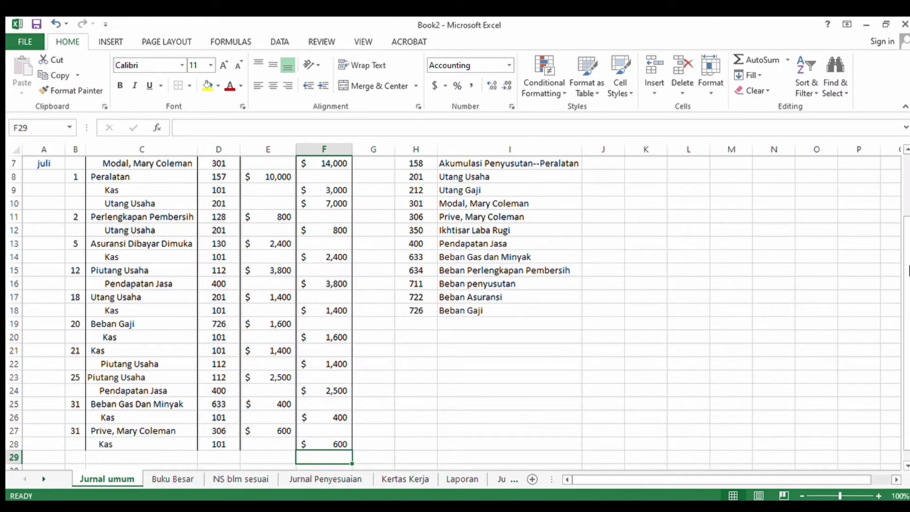
{"action": "left_click_drag", "start_coordinate": [905, 270], "coordinate": [903, 321]}
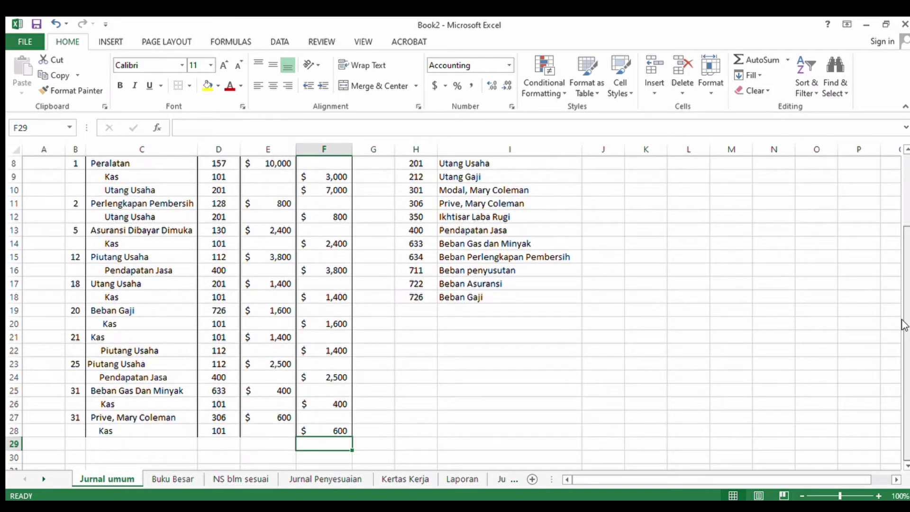
{"action": "left_click", "coordinate": [120, 445]}
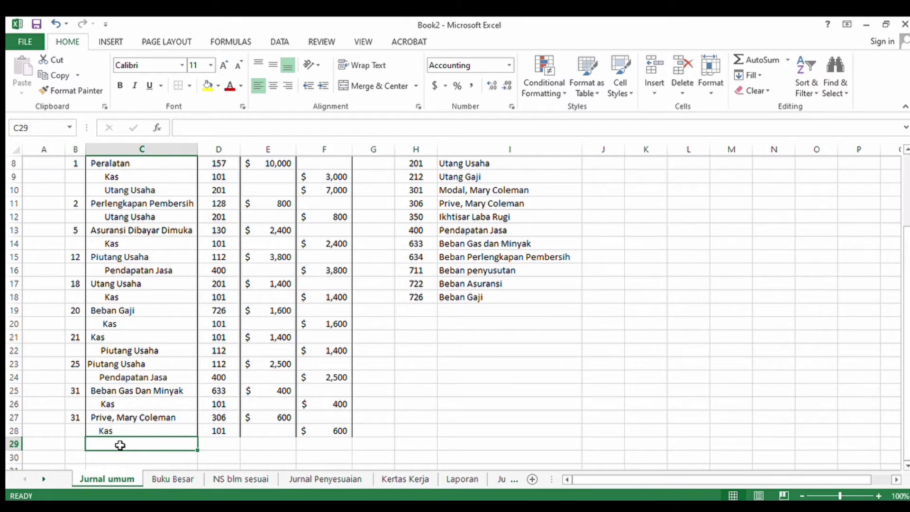
{"action": "type", "text": "T"}
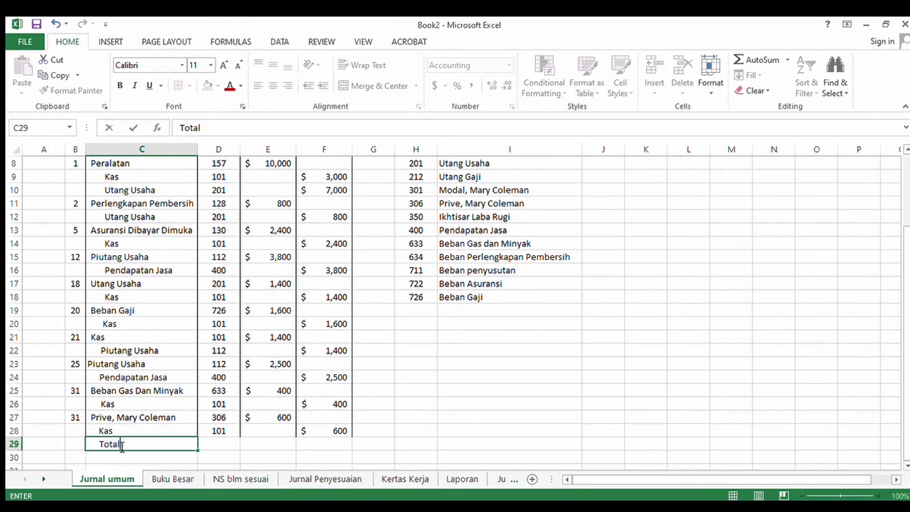
{"action": "type", "text": "otal"}
Step: Calculate the general journal's total debit in E29 with a SUM formula over E6:E28
{"action": "left_click", "coordinate": [252, 449]}
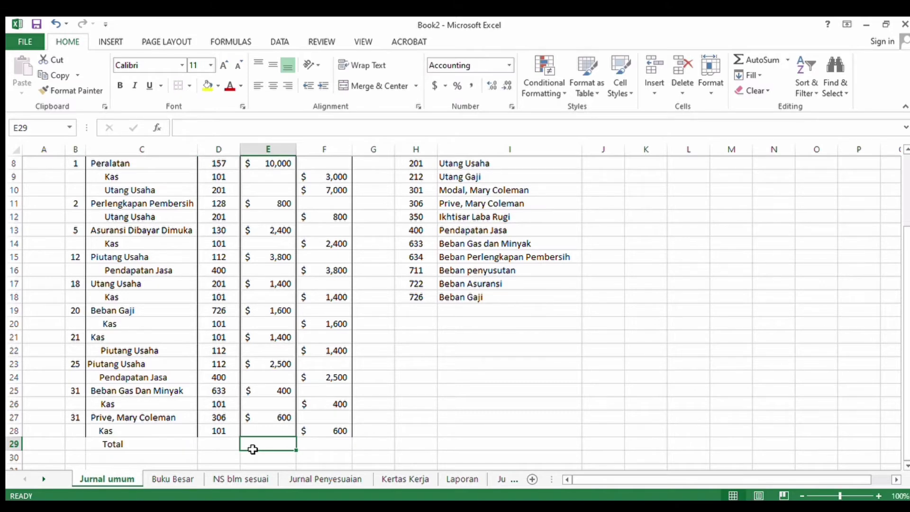
{"action": "type", "text": "=sum("}
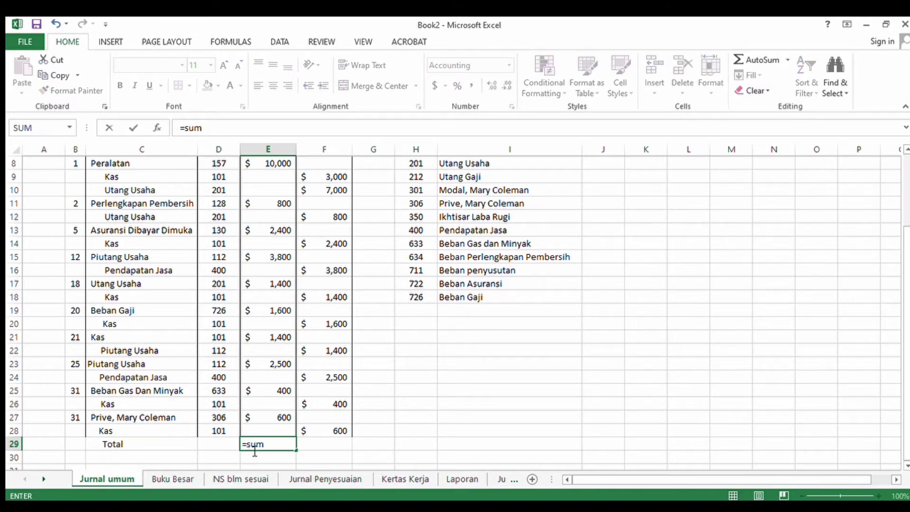
{"action": "left_click", "coordinate": [281, 164]}
{"action": "mouse_move", "coordinate": [281, 165]}
{"action": "left_mouse_down"}
{"action": "mouse_move", "coordinate": [285, 149]}
{"action": "mouse_move", "coordinate": [275, 148]}
{"action": "mouse_move", "coordinate": [274, 176]}
{"action": "left_mouse_up"}
{"action": "left_click", "coordinate": [274, 230]}
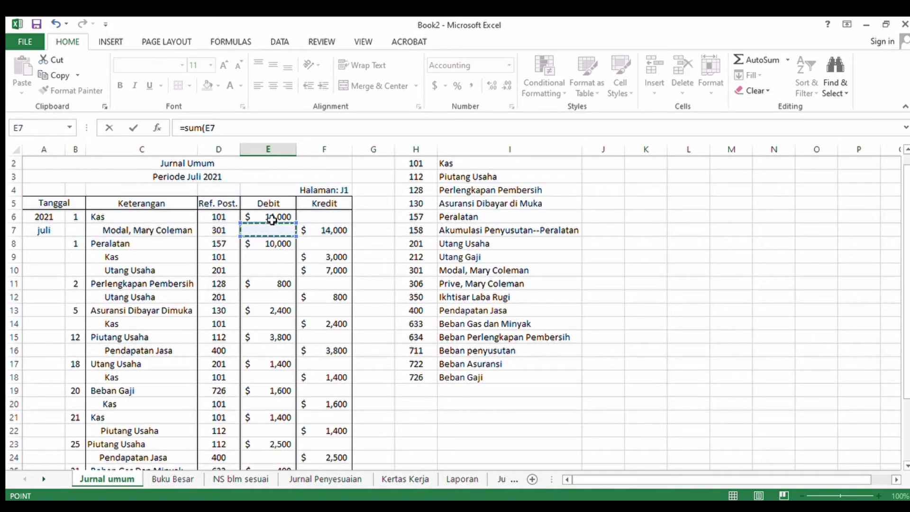
{"action": "left_click_drag", "start_coordinate": [276, 216], "coordinate": [270, 431]}
{"action": "key", "text": "Return"}
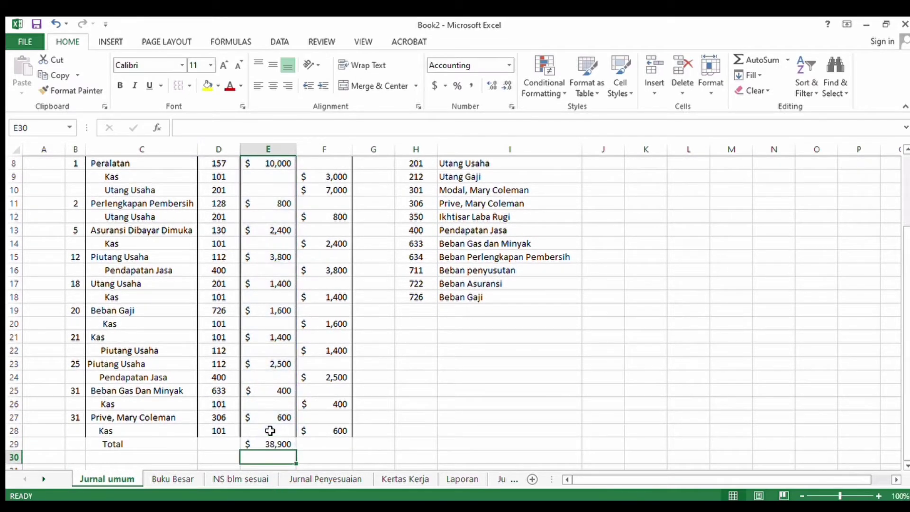
Step: Calculate the general journal's total credit in F29 with a SUM formula over F7:F28
{"action": "left_click", "coordinate": [327, 444]}
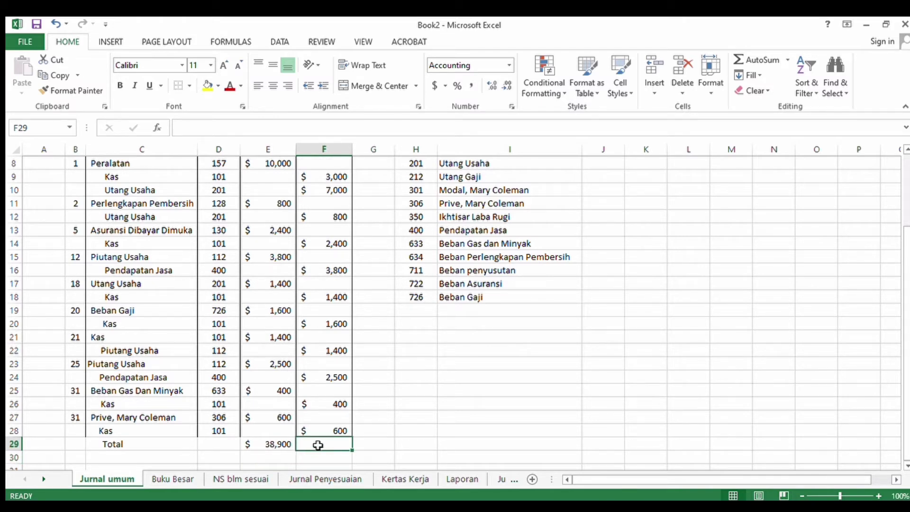
{"action": "type", "text": "=sum("}
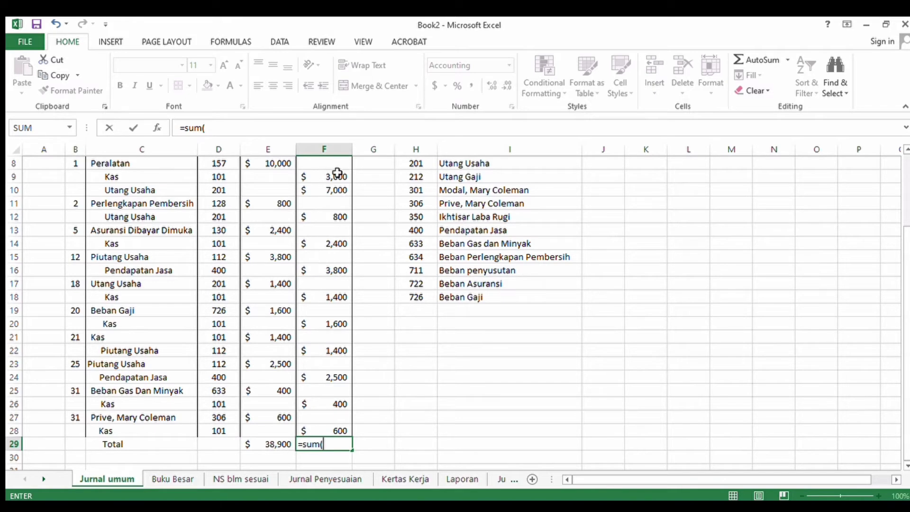
{"action": "left_click_drag", "start_coordinate": [339, 174], "coordinate": [335, 156]}
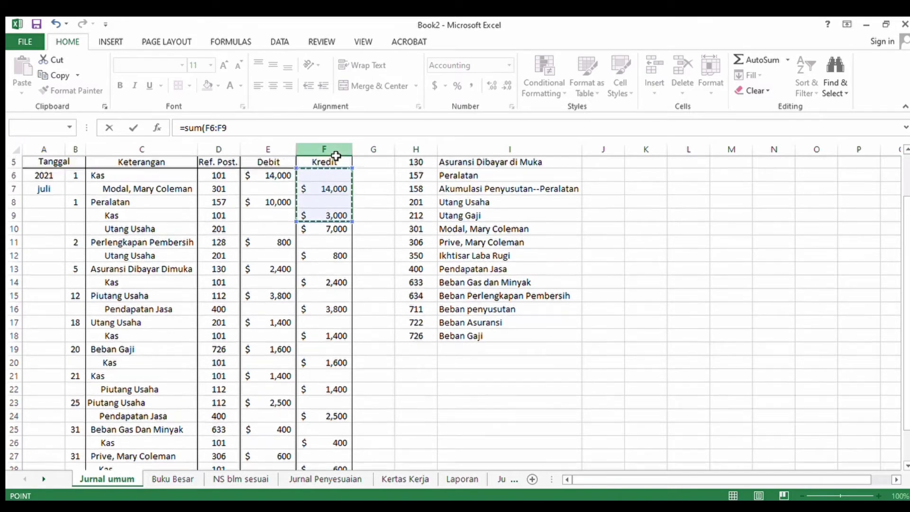
{"action": "left_click", "coordinate": [330, 202]}
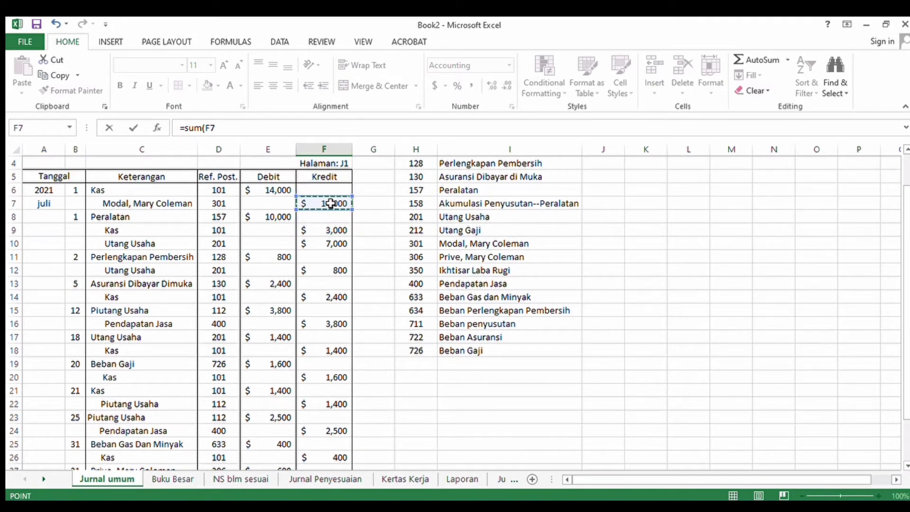
{"action": "left_click_drag", "start_coordinate": [331, 202], "coordinate": [321, 432]}
{"action": "key", "text": "Return"}
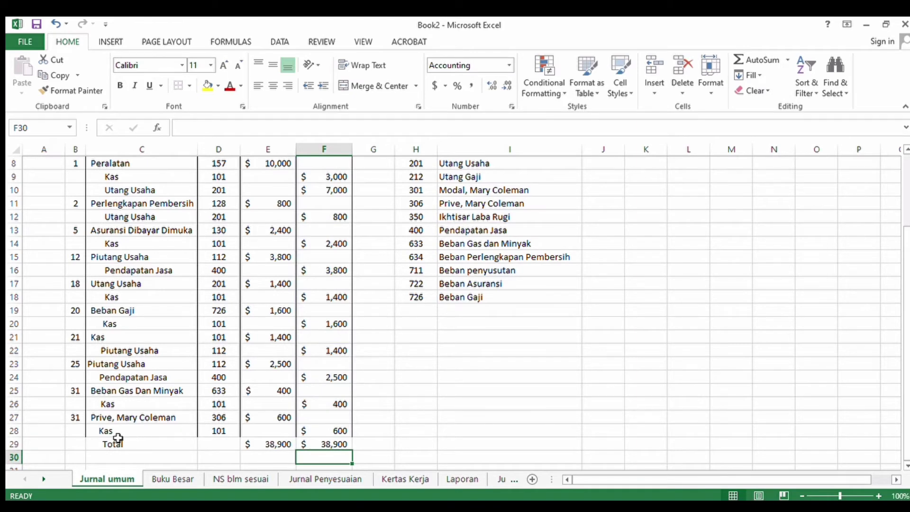
Step: Apply all borders to the journal table from the Tanggal header in A5 through the total row, A5:F29
{"action": "left_click", "coordinate": [80, 443]}
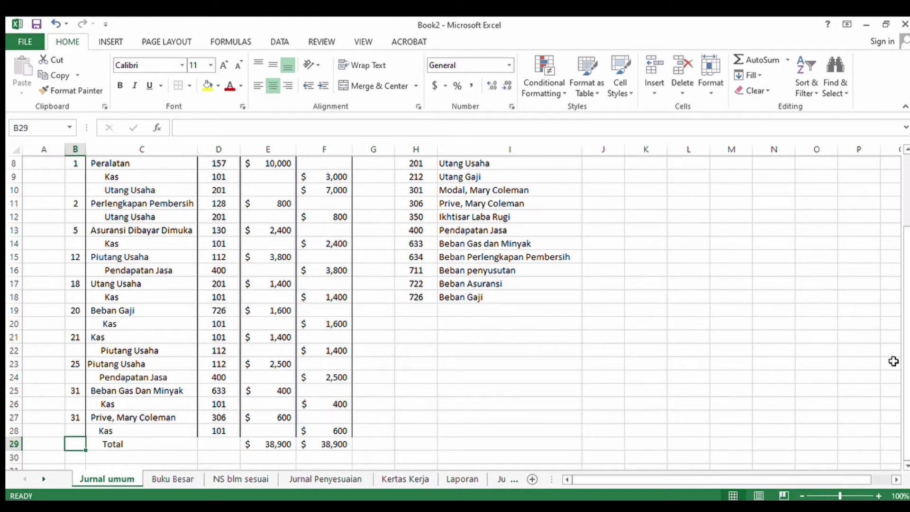
{"action": "left_click_drag", "start_coordinate": [905, 372], "coordinate": [905, 309]}
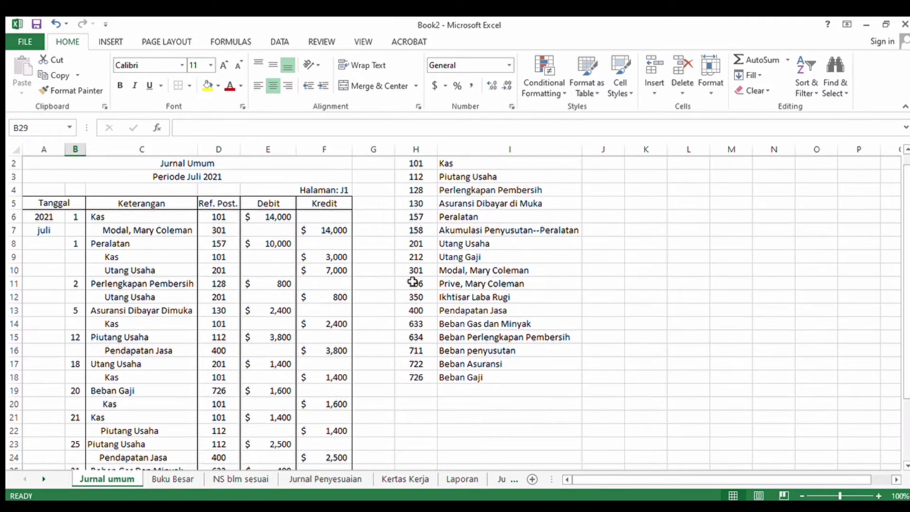
{"action": "left_click", "coordinate": [50, 205]}
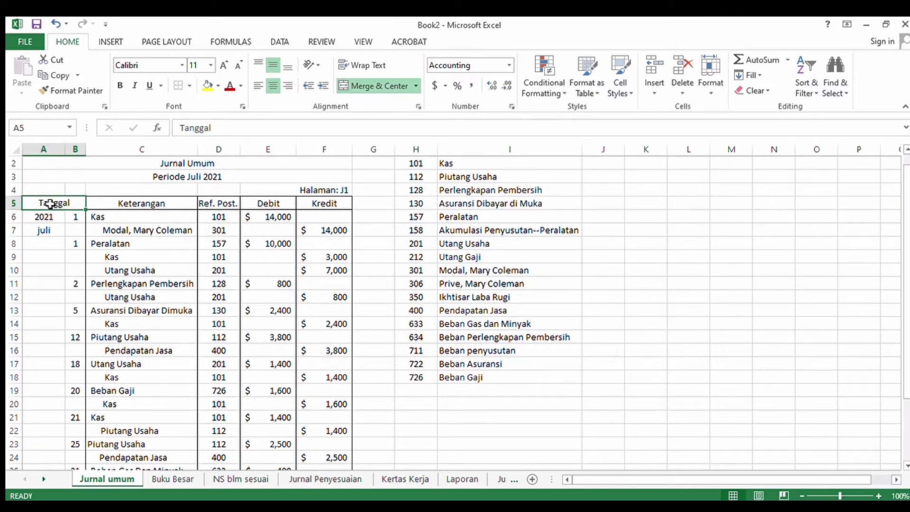
{"action": "left_click_drag", "start_coordinate": [50, 204], "coordinate": [305, 439]}
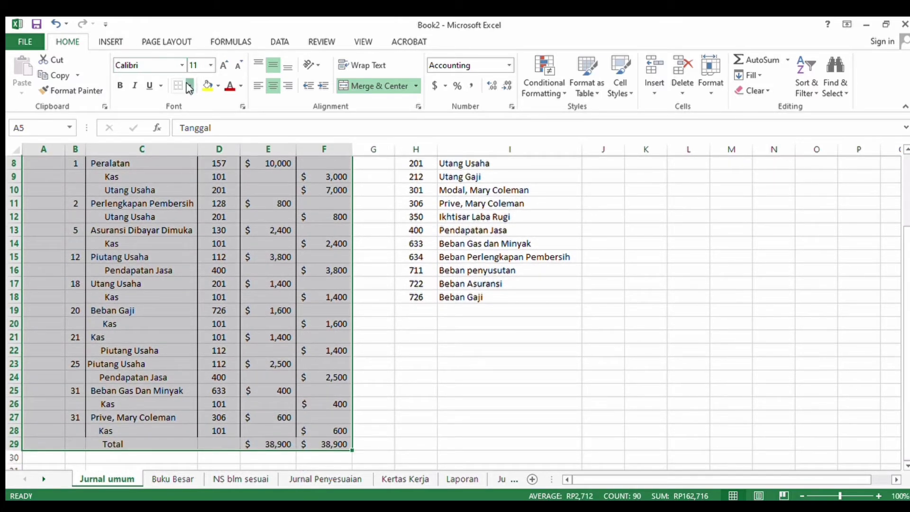
{"action": "left_click", "coordinate": [189, 86]}
{"action": "left_click", "coordinate": [194, 205]}
{"action": "scroll", "coordinate": [194, 205], "scroll_direction": "up", "scroll_amount": 3}
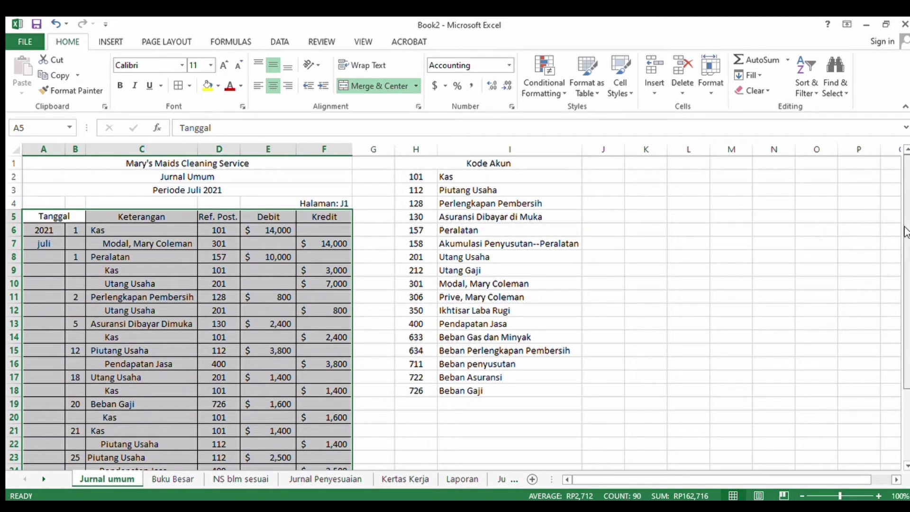
{"action": "left_click_drag", "start_coordinate": [905, 232], "coordinate": [906, 303]}
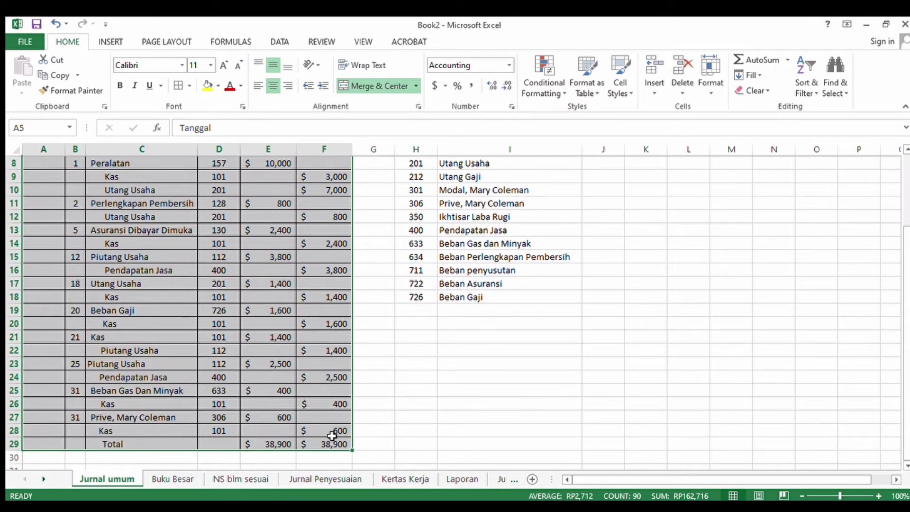
Step: Highlight the debit and credit totals in E29 and F29 with a yellow fill
{"action": "left_click", "coordinate": [268, 444]}
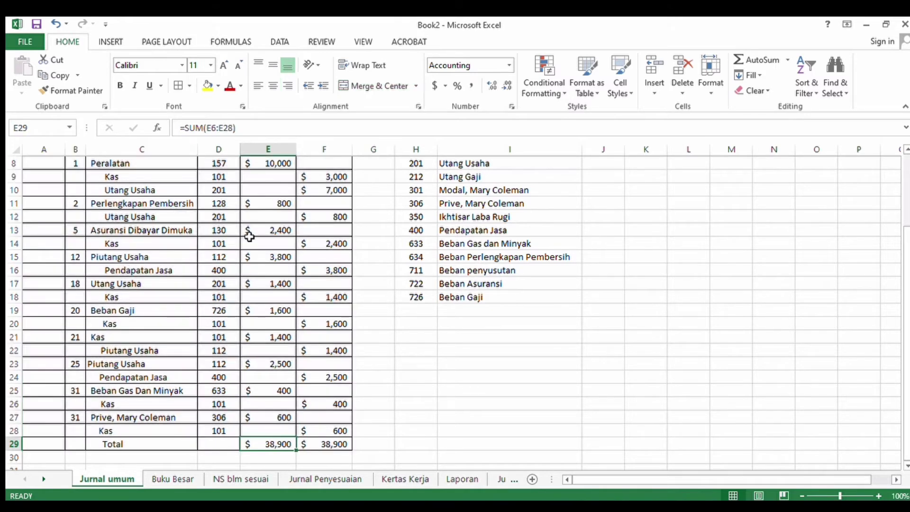
{"action": "left_click", "coordinate": [207, 85]}
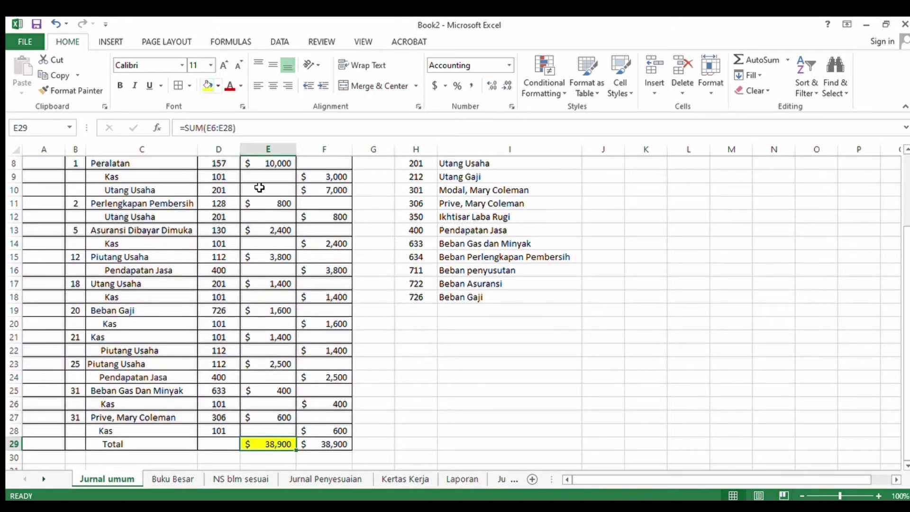
{"action": "left_click", "coordinate": [342, 445]}
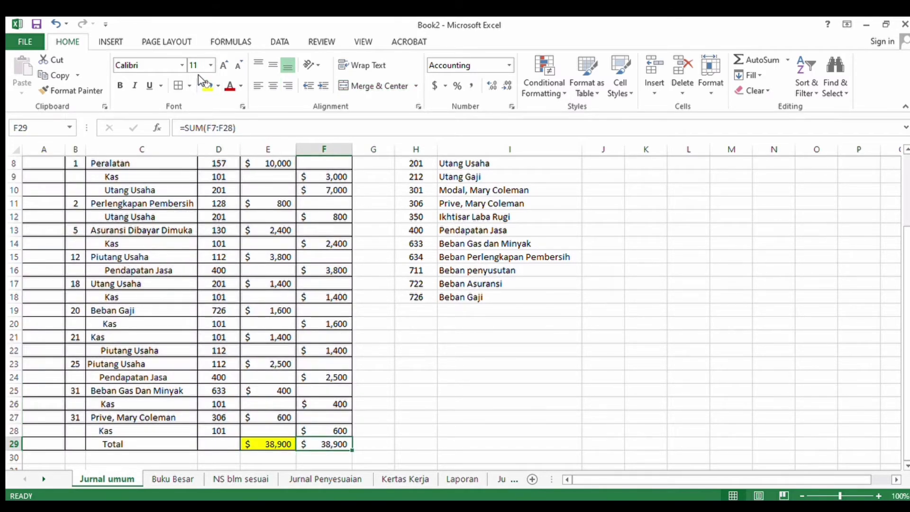
{"action": "left_click", "coordinate": [207, 86]}
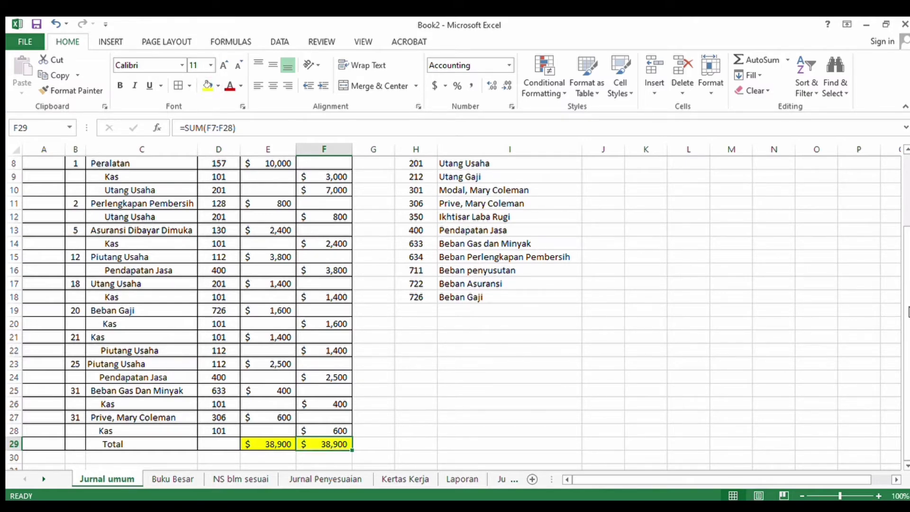
{"action": "scroll", "coordinate": [901, 284], "scroll_direction": "up", "scroll_amount": 3}
{"action": "scroll", "coordinate": [900, 293], "scroll_direction": "down", "scroll_amount": 2}
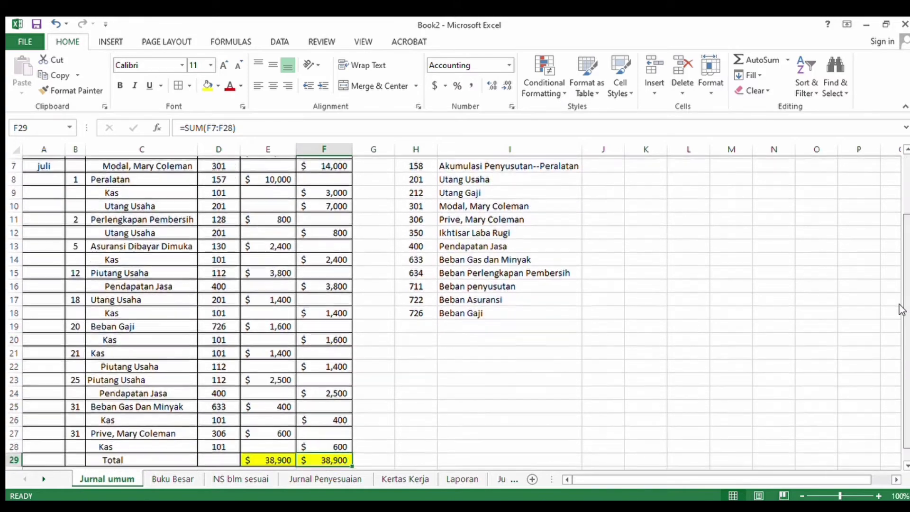
{"action": "scroll", "coordinate": [900, 311], "scroll_direction": "down", "scroll_amount": 1}
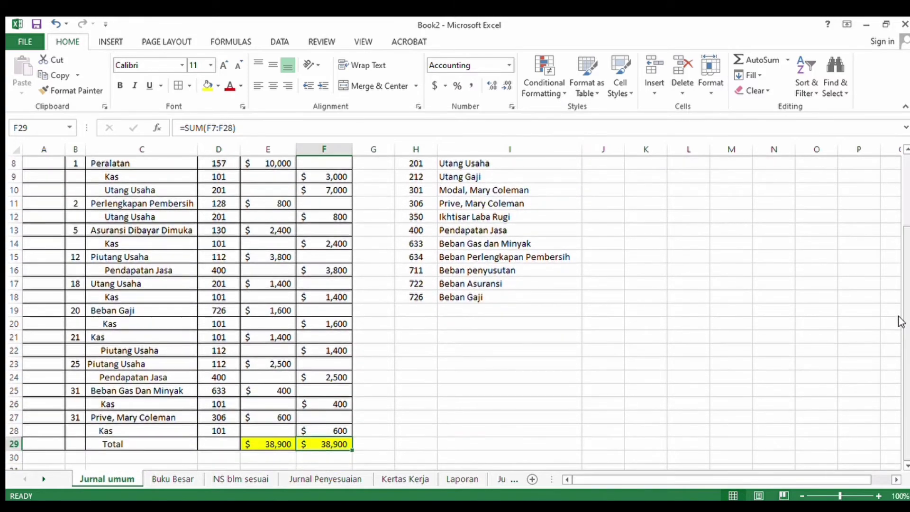
Step: Slightly widen the Saldo Kredit and Saldo Debit columns on the NS blm sesuai sheet
{"action": "left_click", "coordinate": [232, 480]}
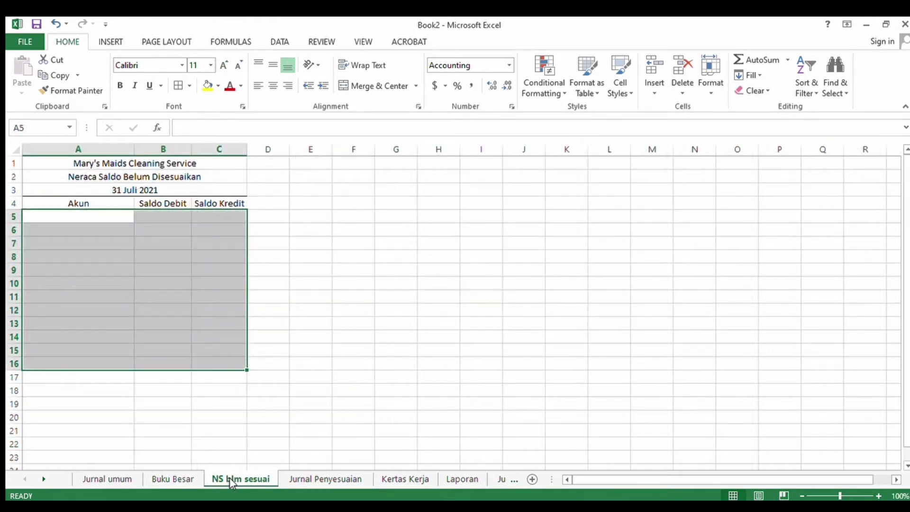
{"action": "left_click", "coordinate": [211, 299]}
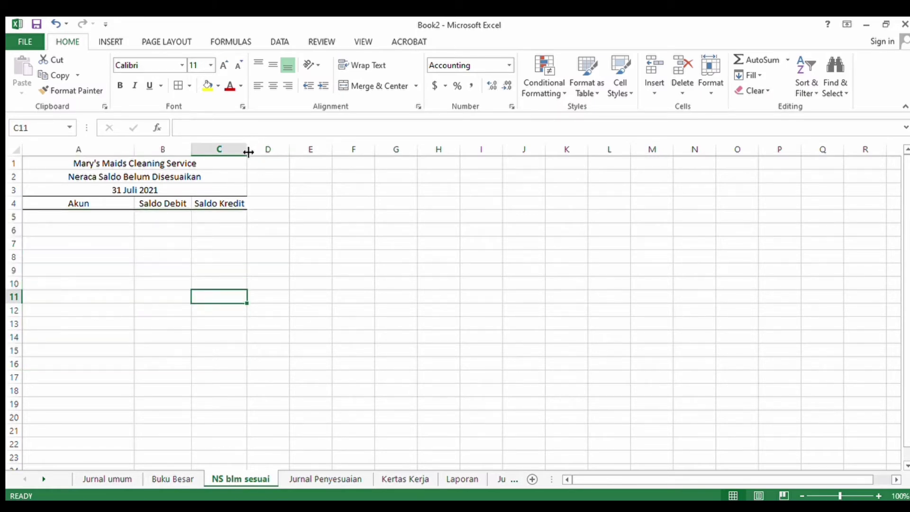
{"action": "left_click_drag", "start_coordinate": [247, 150], "coordinate": [256, 152]}
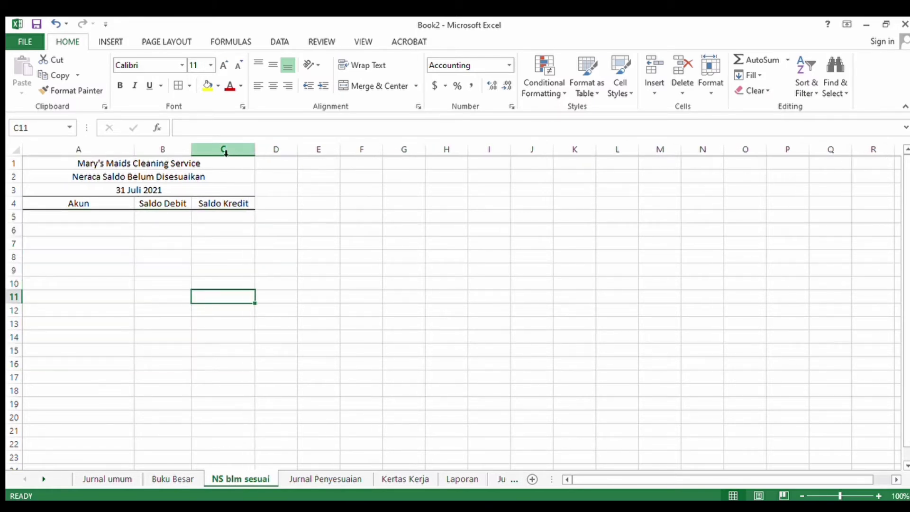
{"action": "left_click_drag", "start_coordinate": [194, 152], "coordinate": [199, 152]}
Step: Check the final Kas balance in Buku Besar and enter Kas in row 5 of the unadjusted trial balance with a debit balance of 6000
{"action": "left_click", "coordinate": [62, 217]}
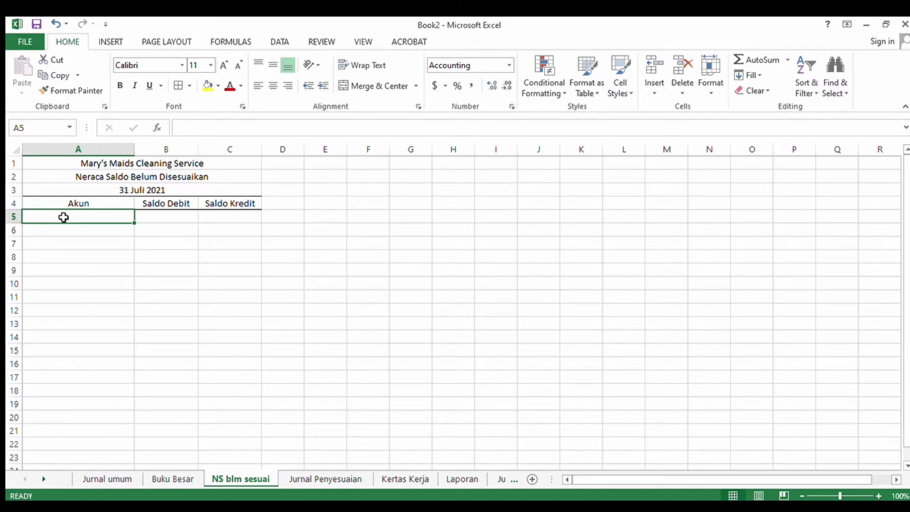
{"action": "left_click", "coordinate": [182, 479]}
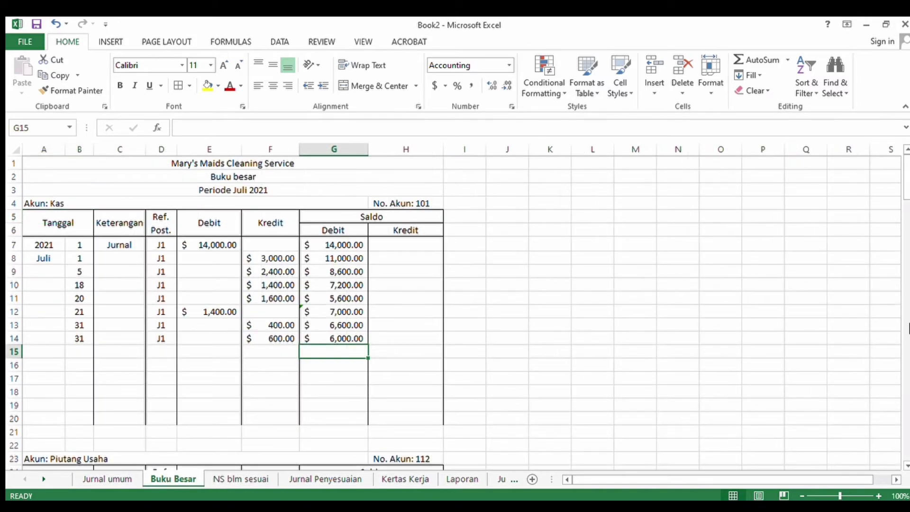
{"action": "left_click", "coordinate": [234, 479]}
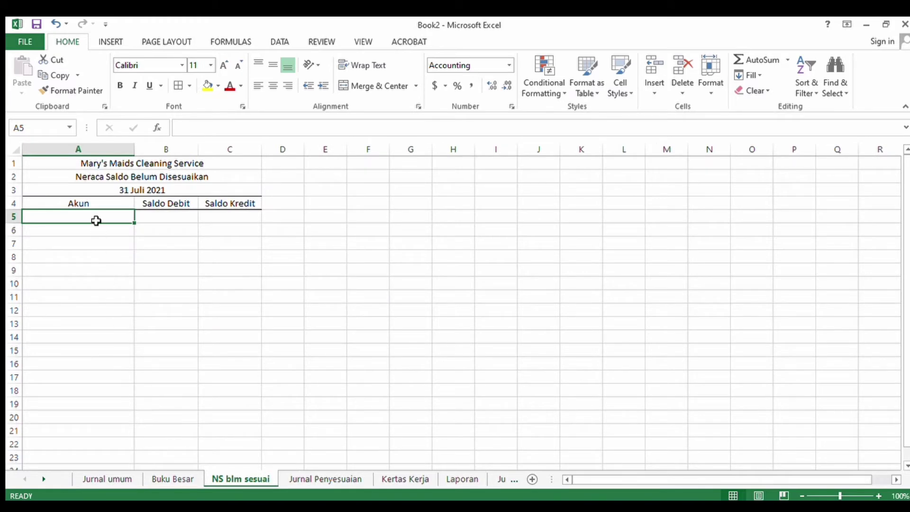
{"action": "type", "text": "Kas"}
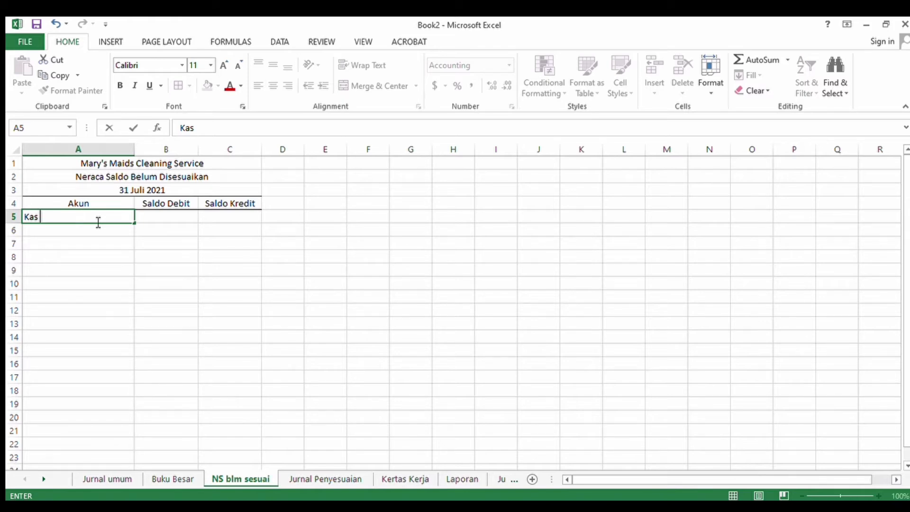
{"action": "left_click", "coordinate": [183, 218]}
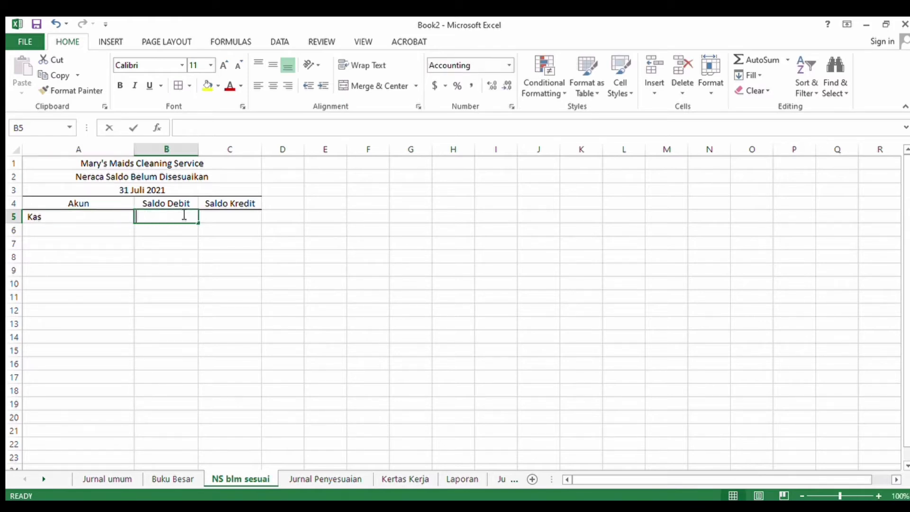
{"action": "type", "text": "6000"}
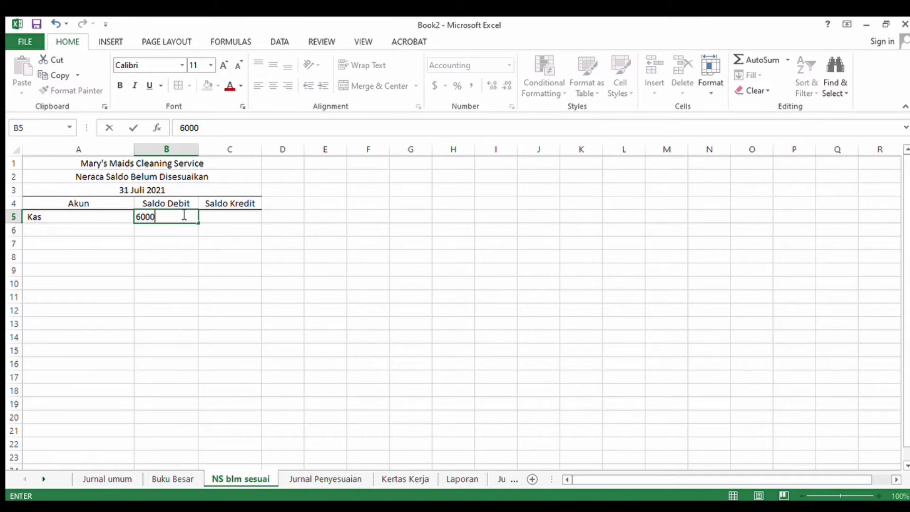
{"action": "key", "text": "Return"}
{"action": "left_click", "coordinate": [96, 230]}
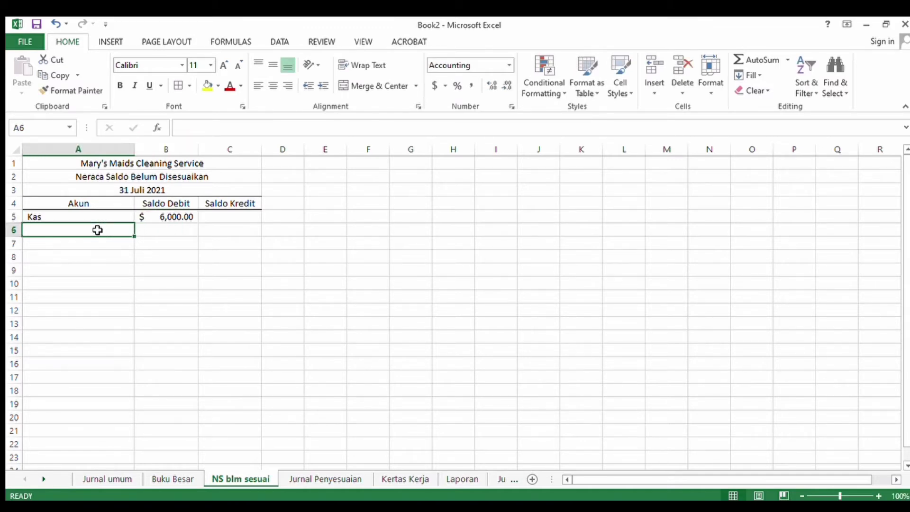
Step: Enter Piutang Usaha in row 6 of the unadjusted trial balance with its Buku Besar debit balance of 4900
{"action": "type", "text": "Piuta"}
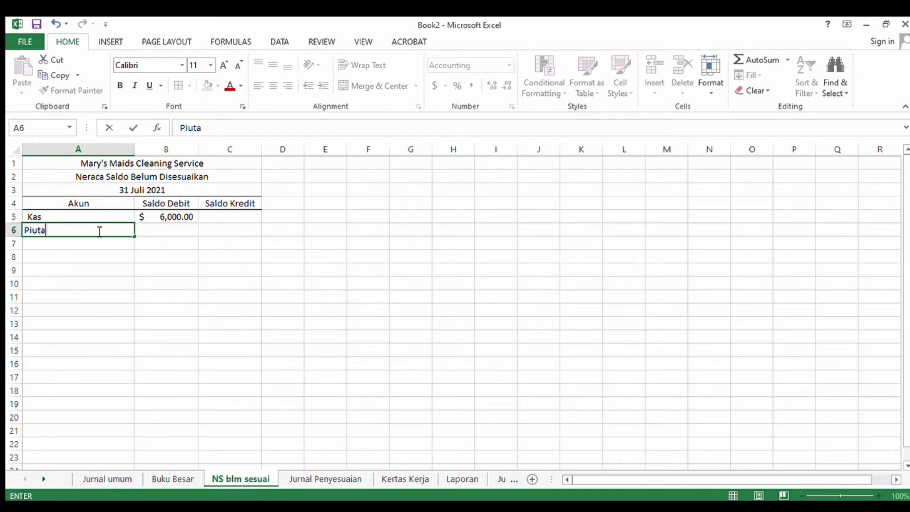
{"action": "type", "text": "ng Usaha"}
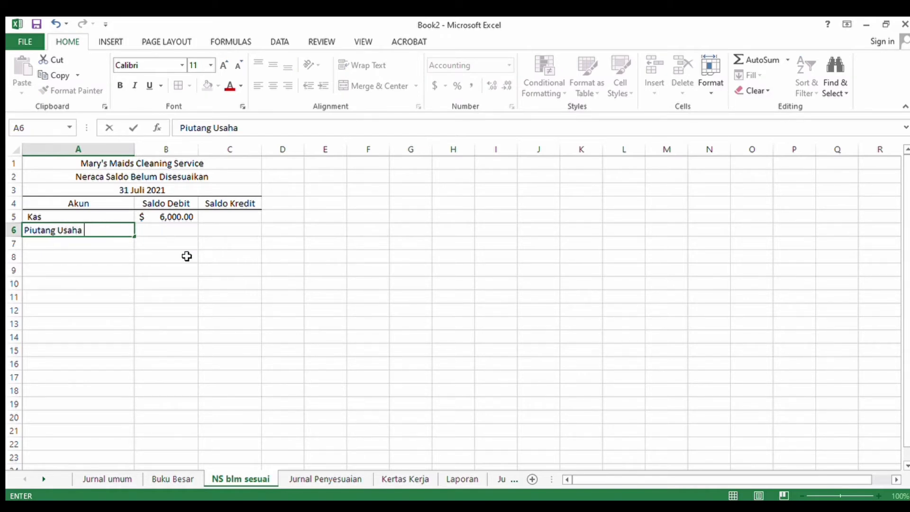
{"action": "left_click", "coordinate": [169, 478]}
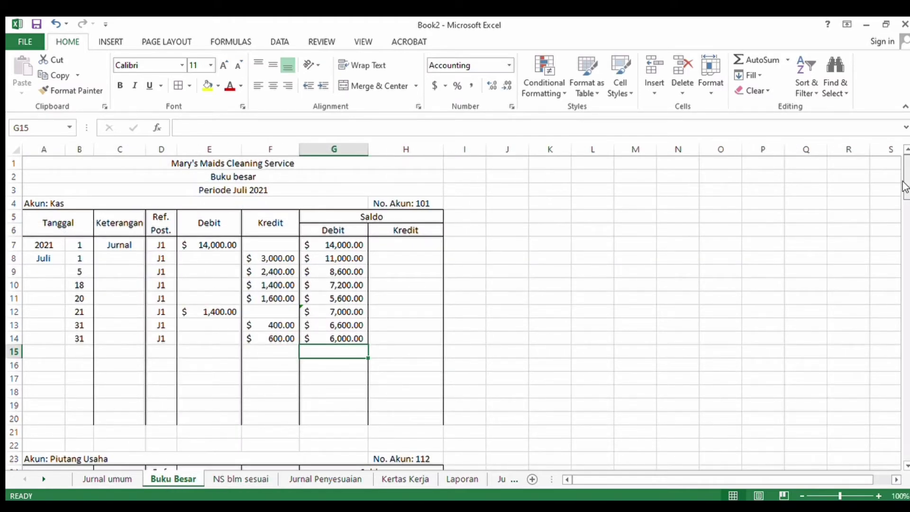
{"action": "left_click_drag", "start_coordinate": [904, 186], "coordinate": [904, 224]}
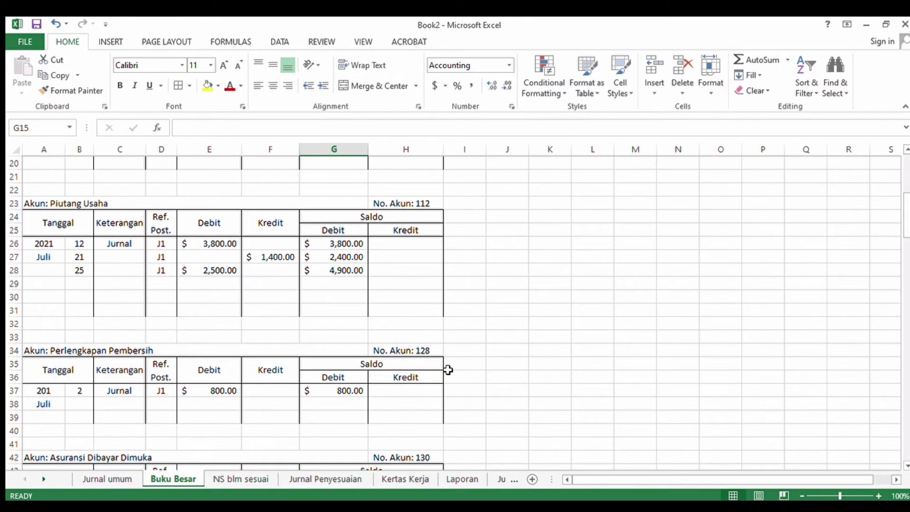
{"action": "left_click", "coordinate": [255, 480]}
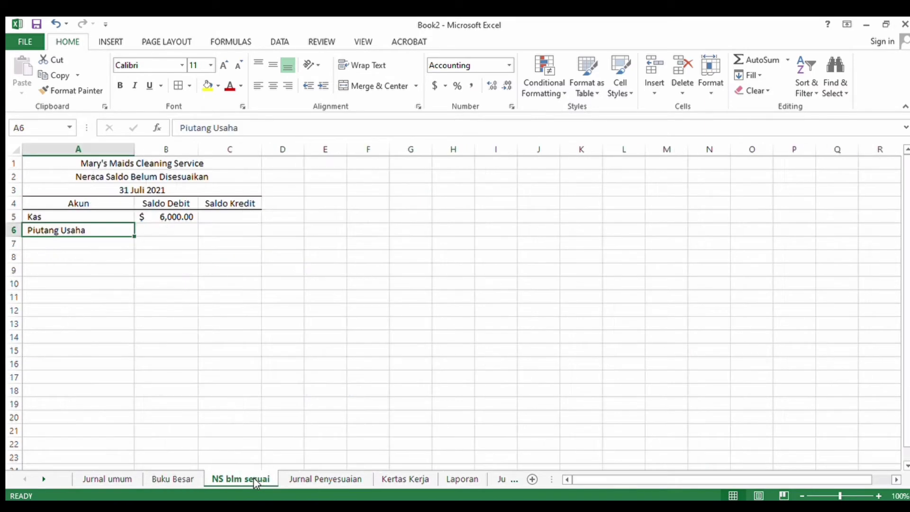
{"action": "left_click", "coordinate": [156, 233]}
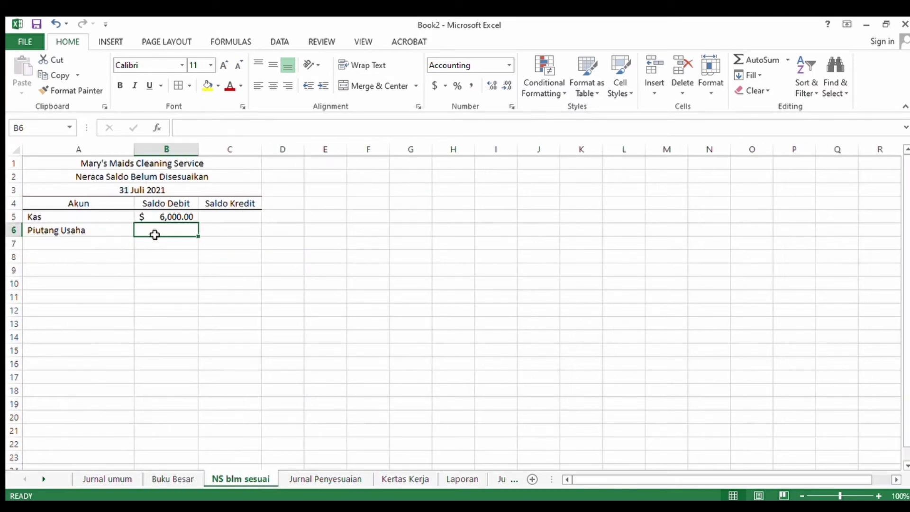
{"action": "type", "text": "4900"}
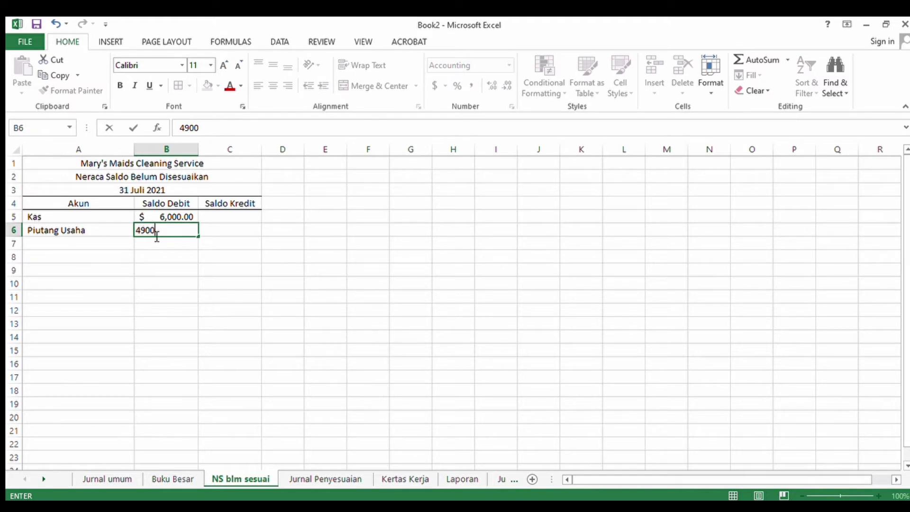
{"action": "key", "text": "Return"}
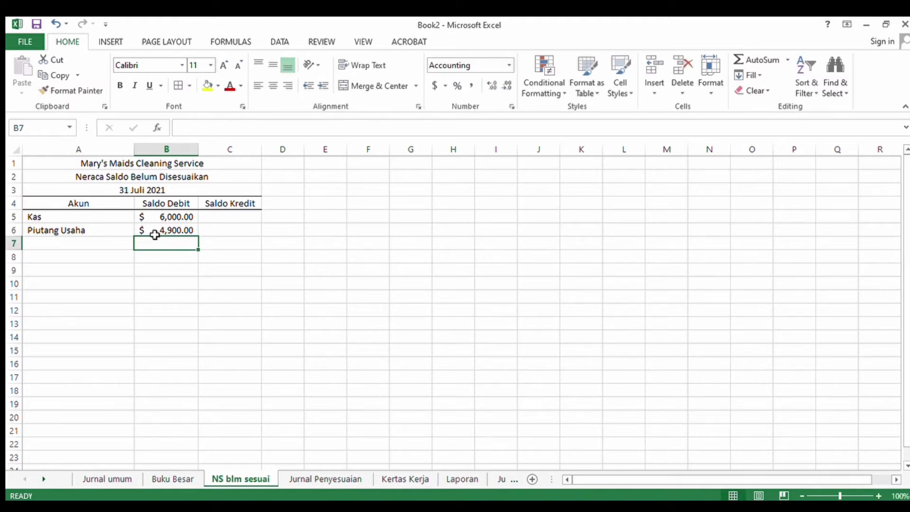
Step: Add Perlengkapan Pembersih in row 7 of the trial balance with its ledger debit balance of 800
{"action": "left_click", "coordinate": [63, 247]}
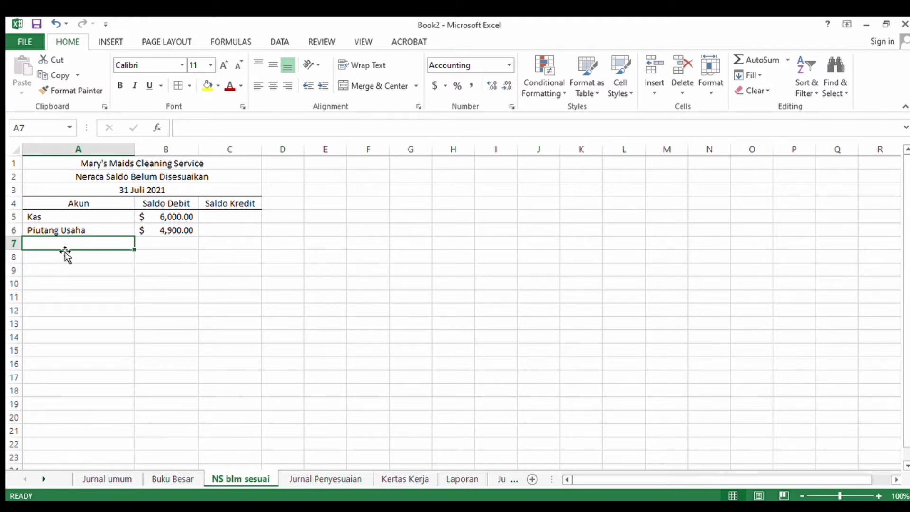
{"action": "type", "text": "Pe"}
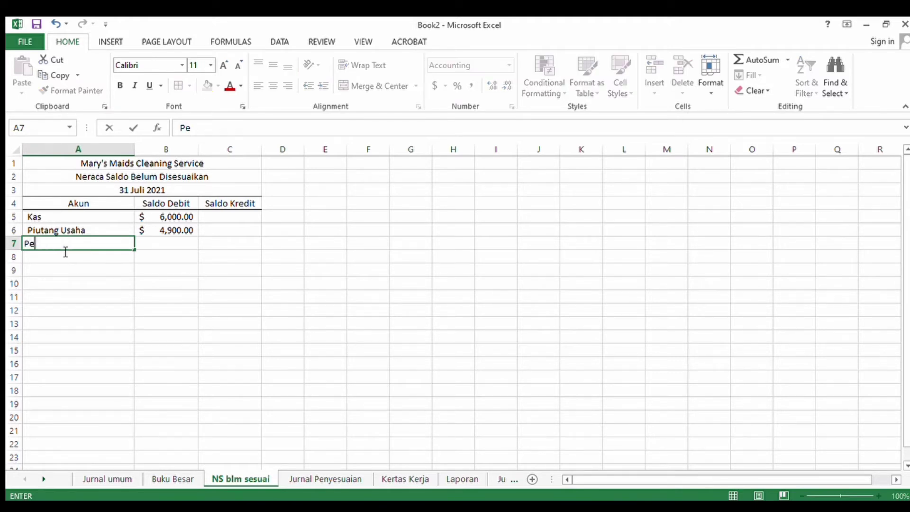
{"action": "type", "text": "rlengkapan P"}
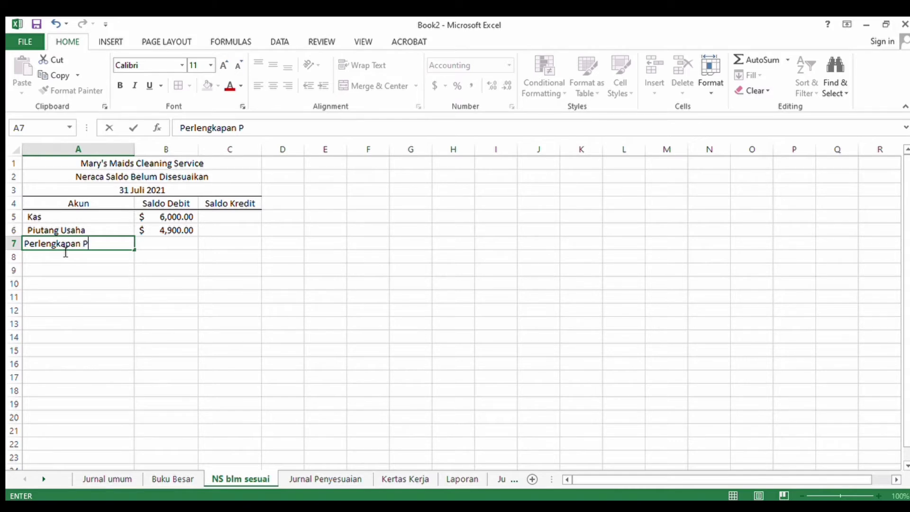
{"action": "type", "text": "embersih"}
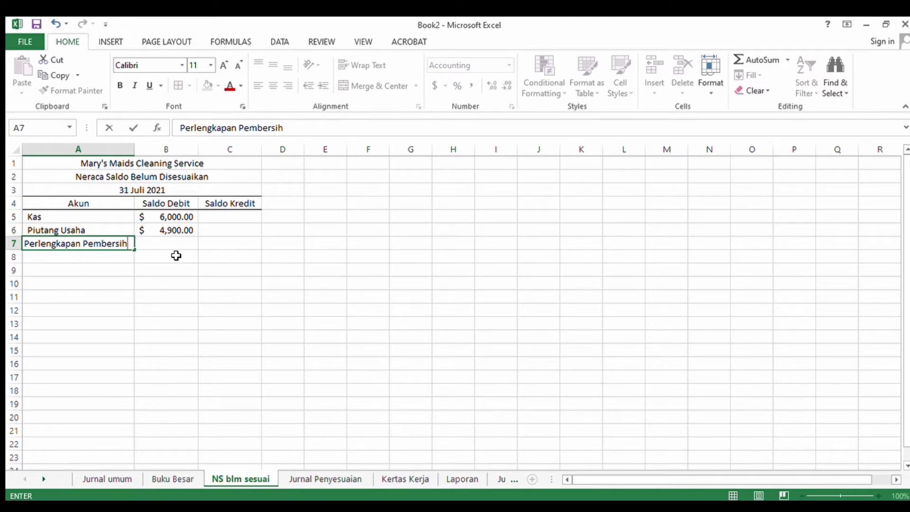
{"action": "key", "text": "Tab"}
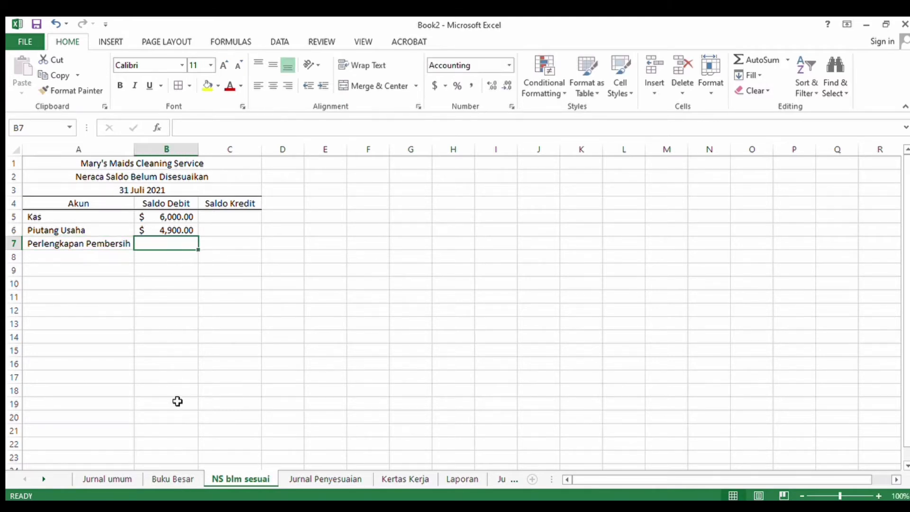
{"action": "left_click", "coordinate": [173, 479]}
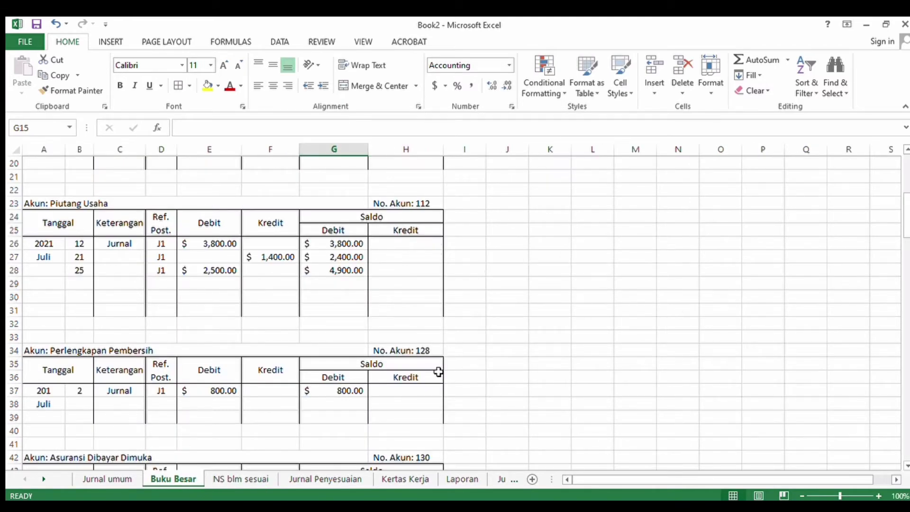
{"action": "left_click", "coordinate": [247, 479]}
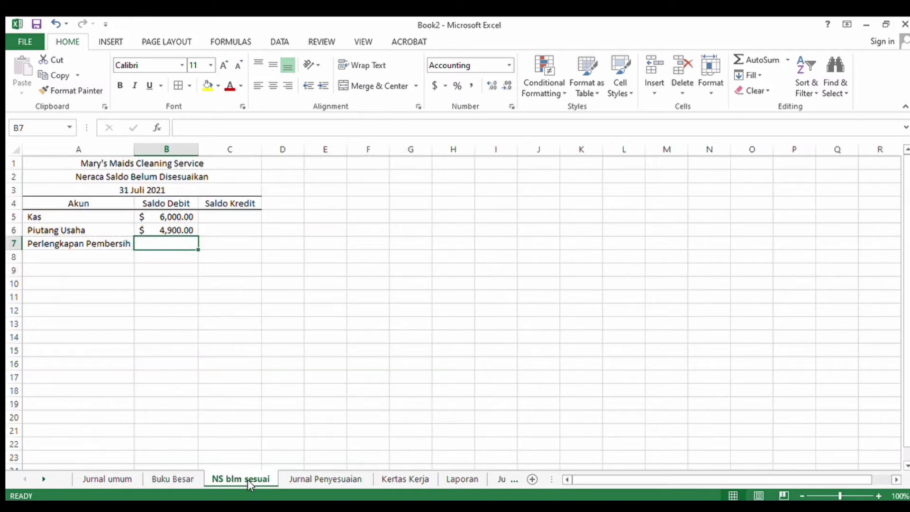
{"action": "type", "text": "800"}
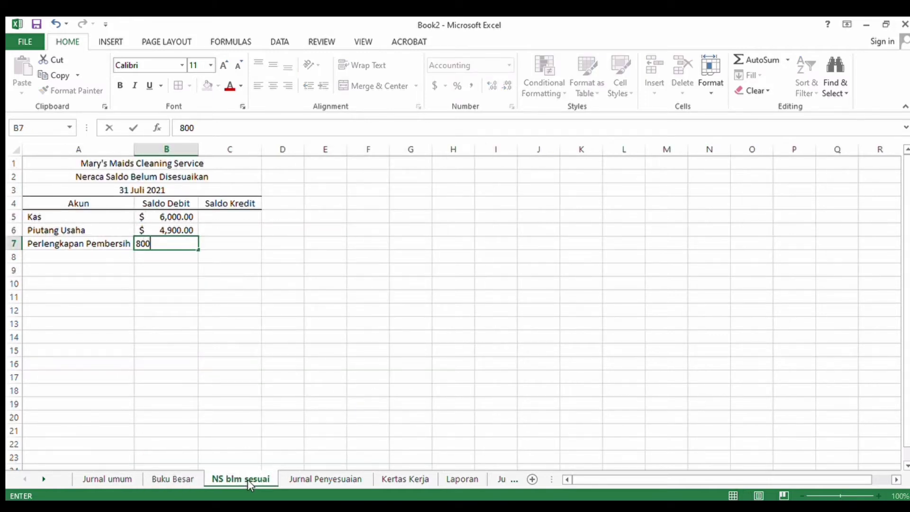
{"action": "key", "text": "Return"}
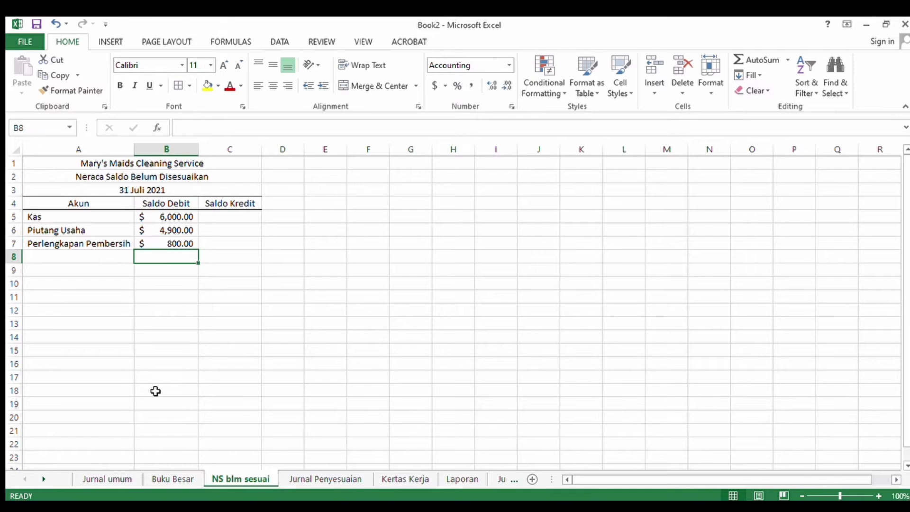
Step: Add Asuransi Dibayar Dimuka in row 8, look up its balance in Buku Besar, and enter 2400 as Saldo Debit
{"action": "left_click", "coordinate": [97, 254]}
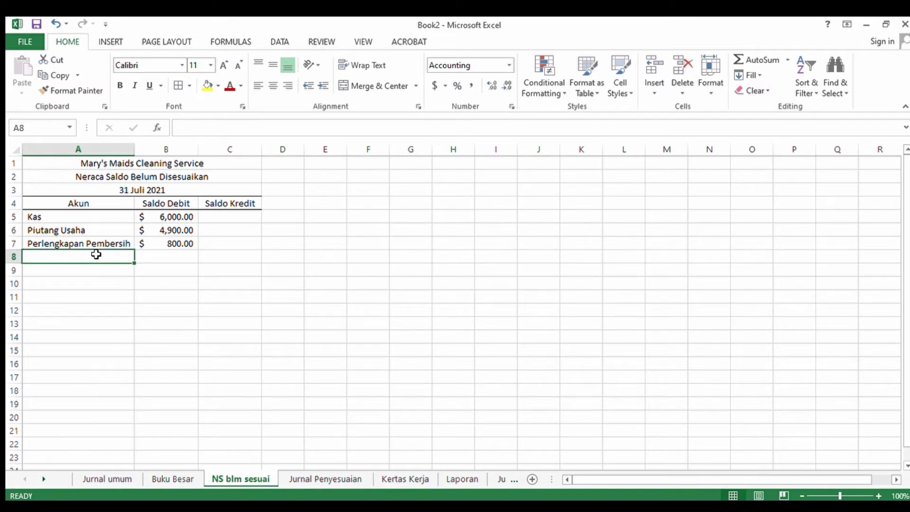
{"action": "type", "text": "A"}
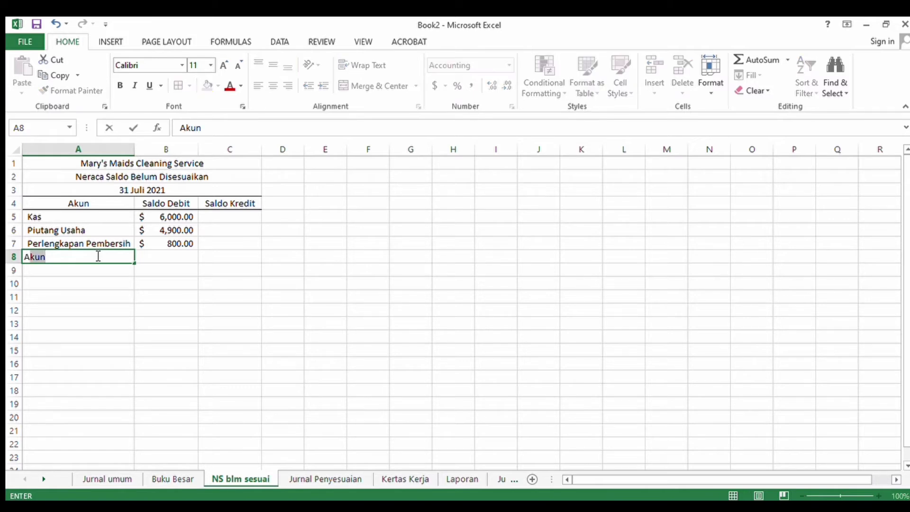
{"action": "type", "text": "suransi D"}
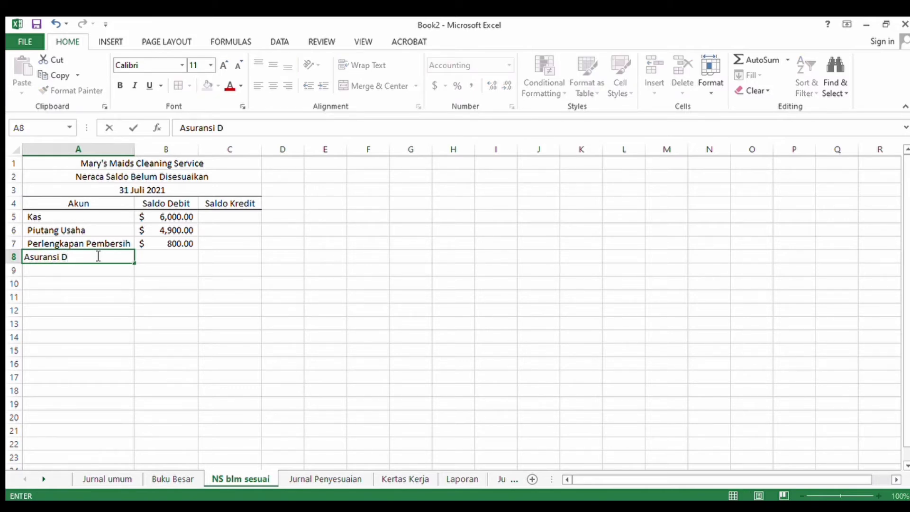
{"action": "type", "text": "ibayar Dimuka"}
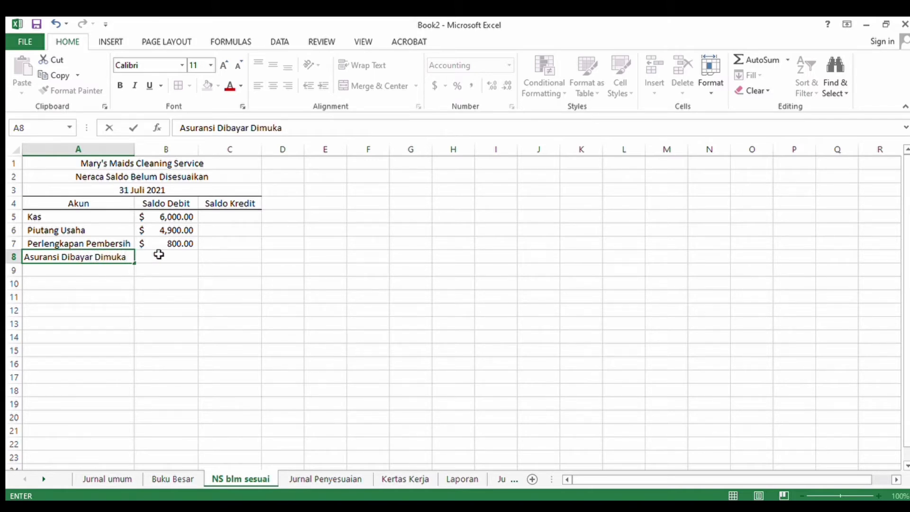
{"action": "left_click", "coordinate": [160, 254]}
{"action": "left_click", "coordinate": [167, 479]}
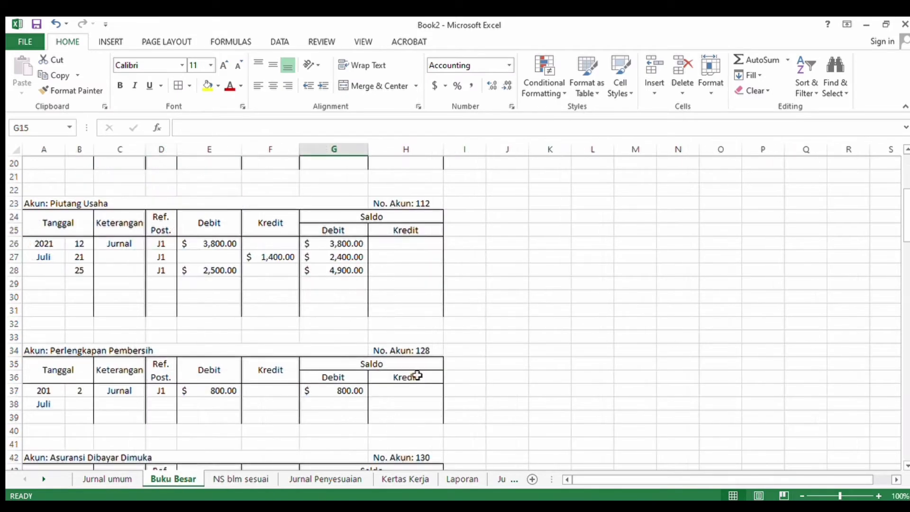
{"action": "left_click_drag", "start_coordinate": [902, 218], "coordinate": [901, 270]}
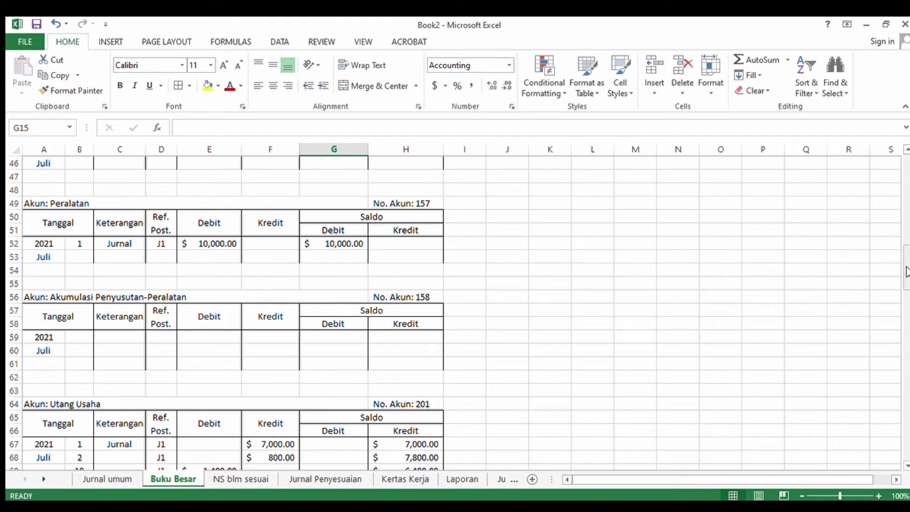
{"action": "left_click_drag", "start_coordinate": [906, 271], "coordinate": [905, 260]}
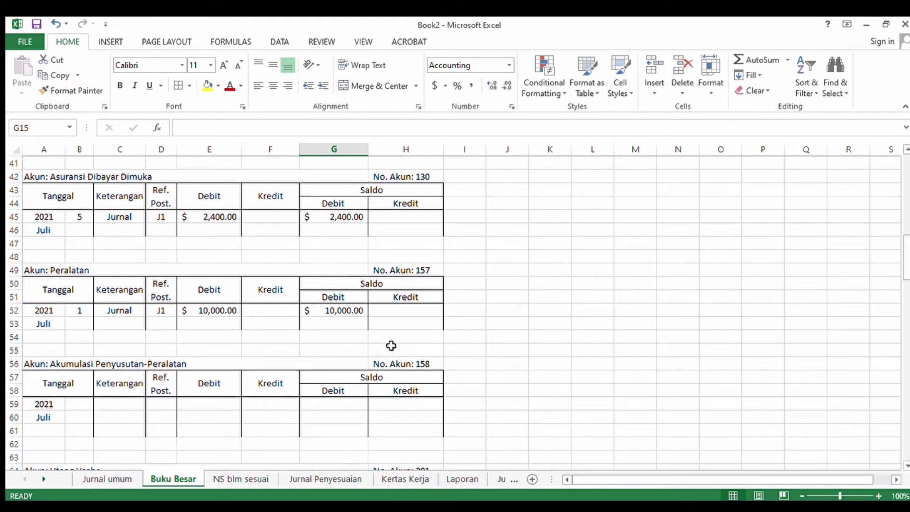
{"action": "left_click", "coordinate": [243, 478]}
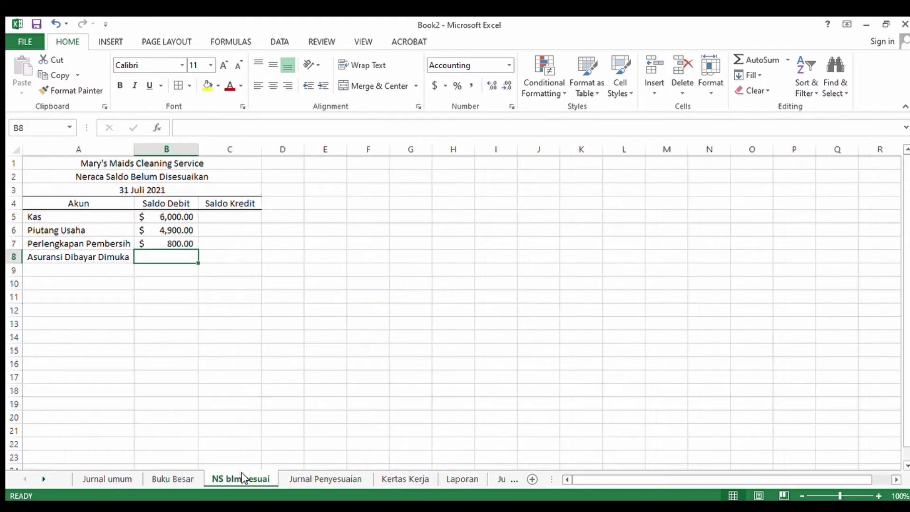
{"action": "type", "text": "2400"}
{"action": "key", "text": "Return"}
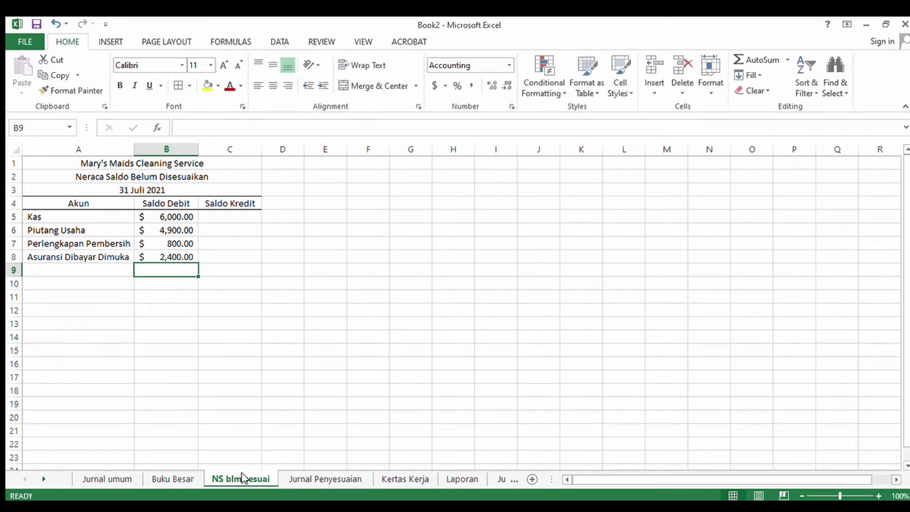
Step: Check the next account in Buku Besar and enter Peralatan in row 9 with a debit balance of 10000
{"action": "left_click", "coordinate": [104, 268]}
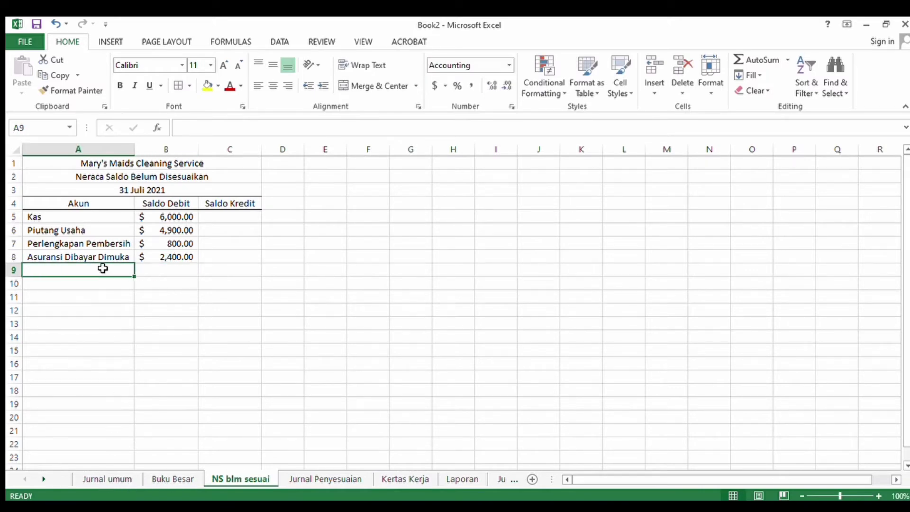
{"action": "left_click", "coordinate": [158, 482]}
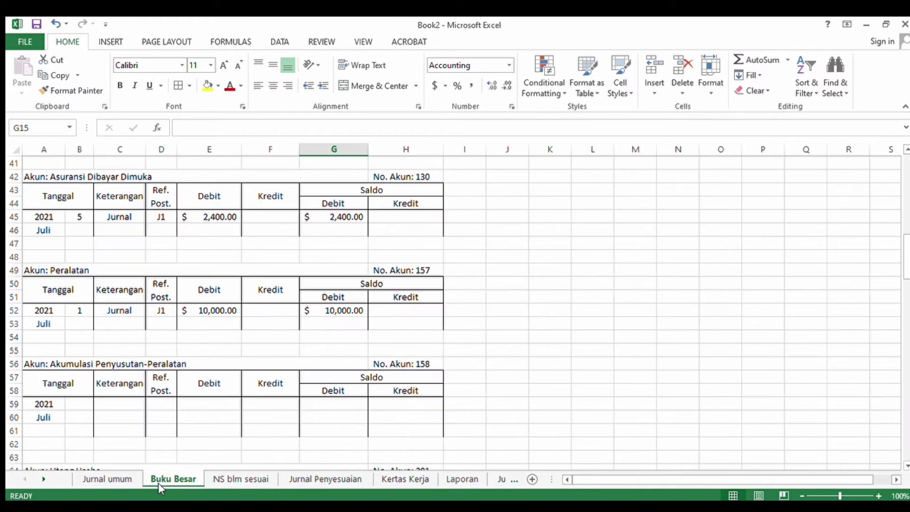
{"action": "left_click", "coordinate": [215, 483]}
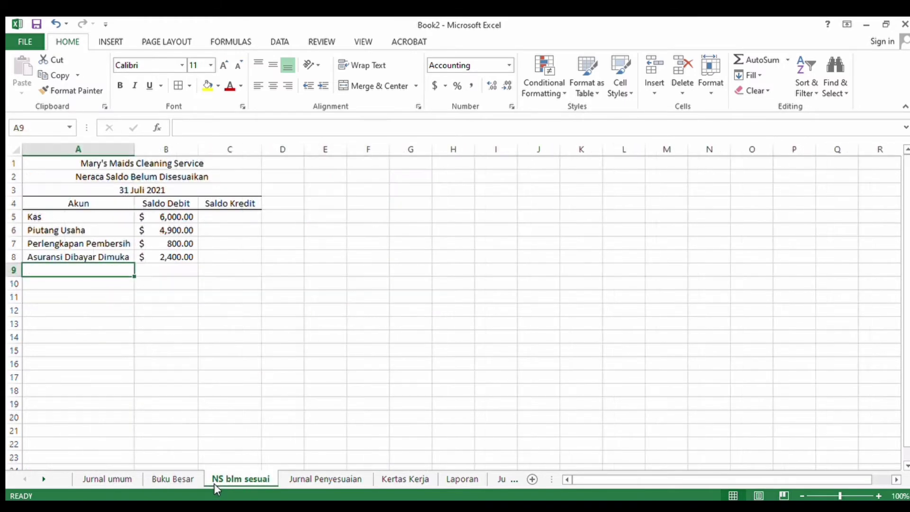
{"action": "type", "text": "P"}
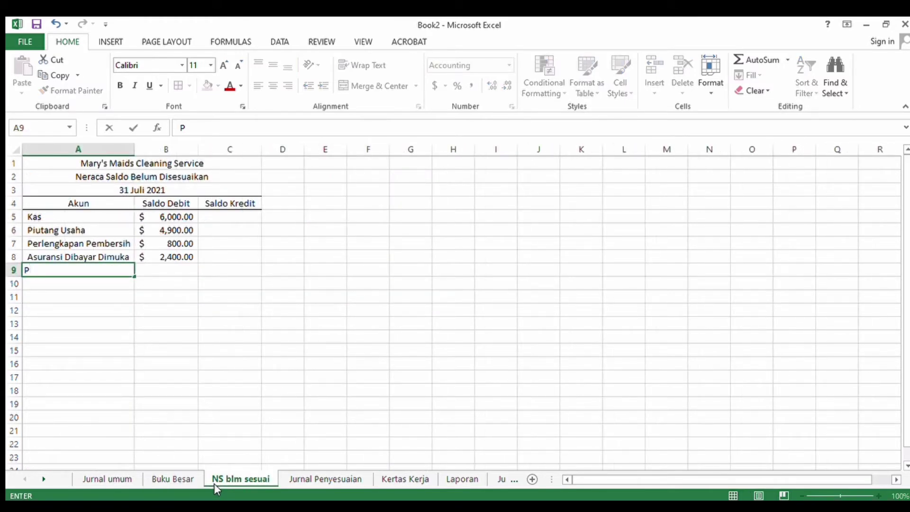
{"action": "type", "text": "eralatan"}
{"action": "left_click", "coordinate": [166, 270]}
{"action": "type", "text": "10,00"}
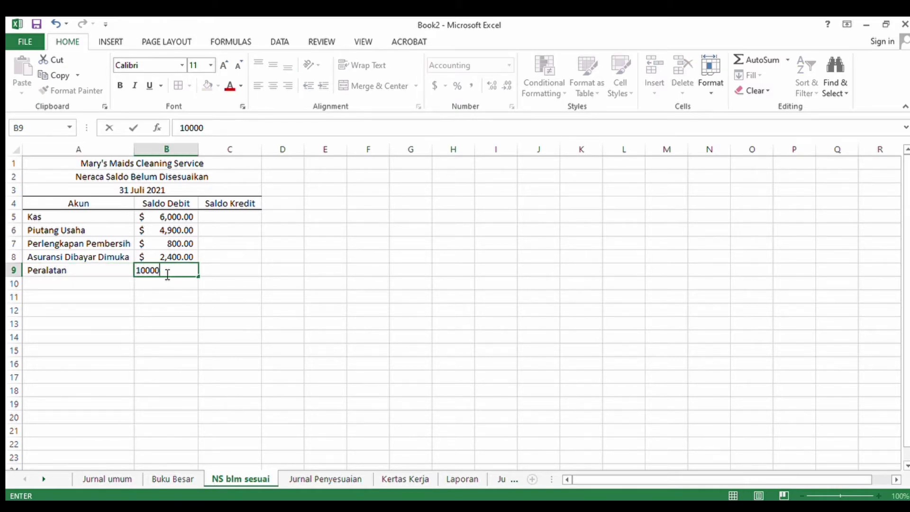
{"action": "type", "text": "0"}
{"action": "key", "text": "Return"}
{"action": "left_click", "coordinate": [80, 289]}
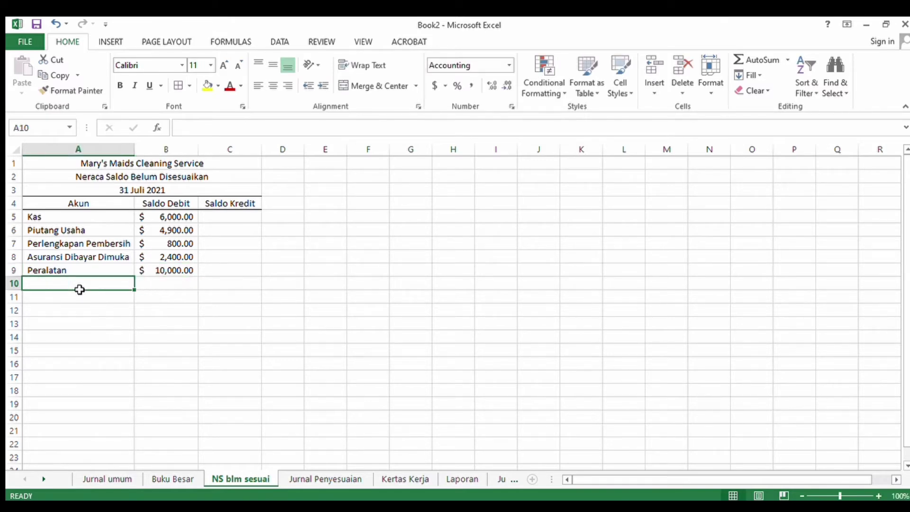
{"action": "type", "text": "Akum"}
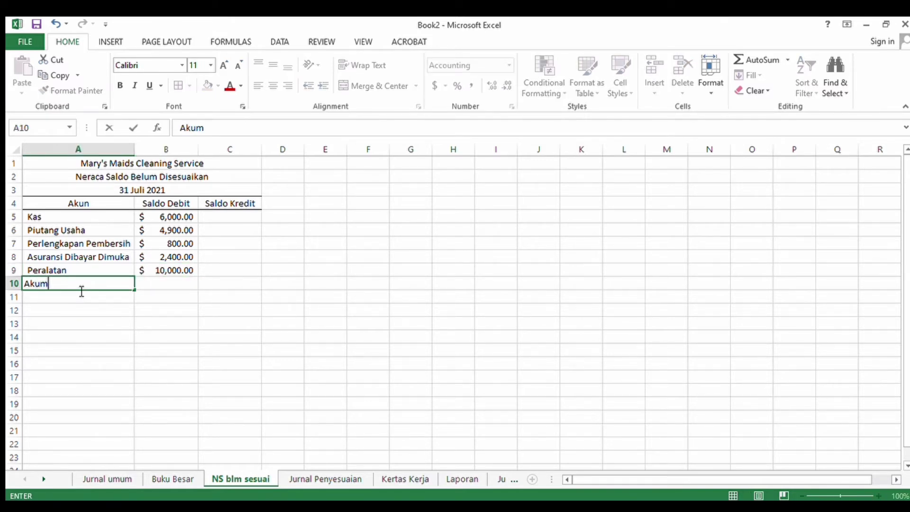
{"action": "type", "text": "ulasi Pneyuustan"}
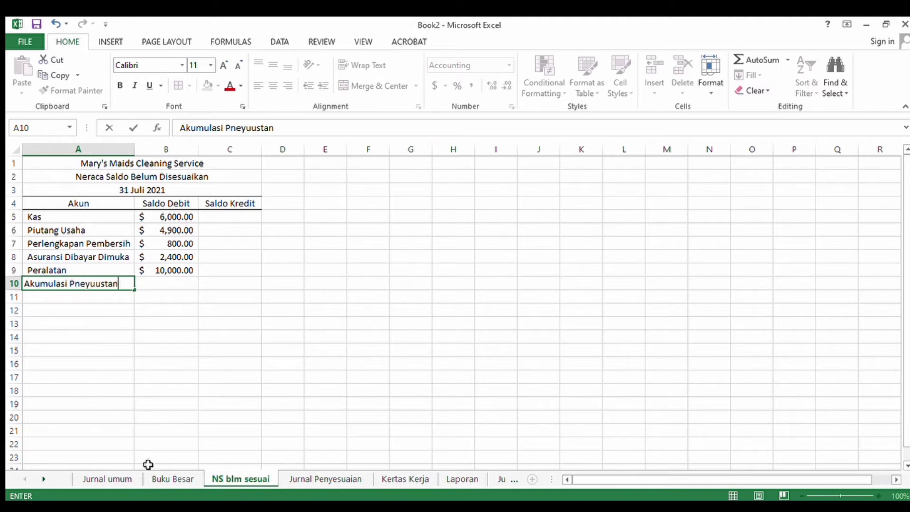
{"action": "left_click", "coordinate": [158, 479]}
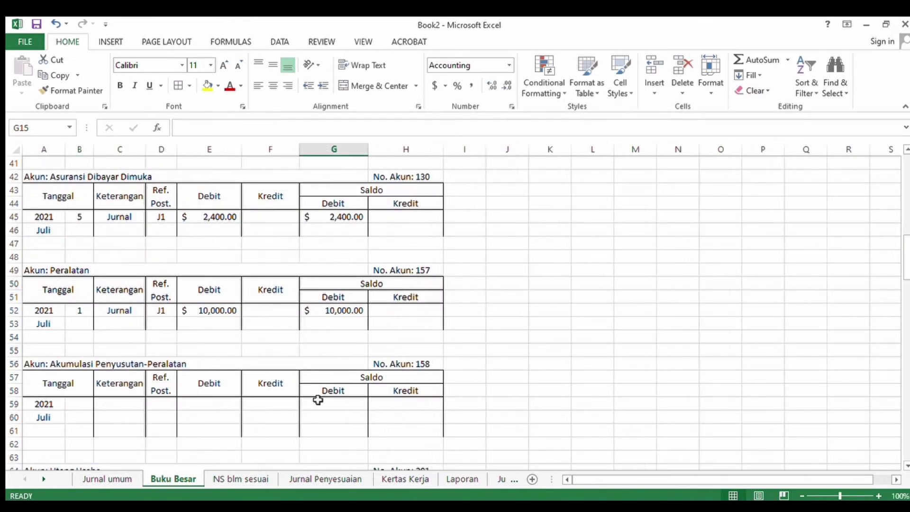
{"action": "left_click", "coordinate": [242, 478]}
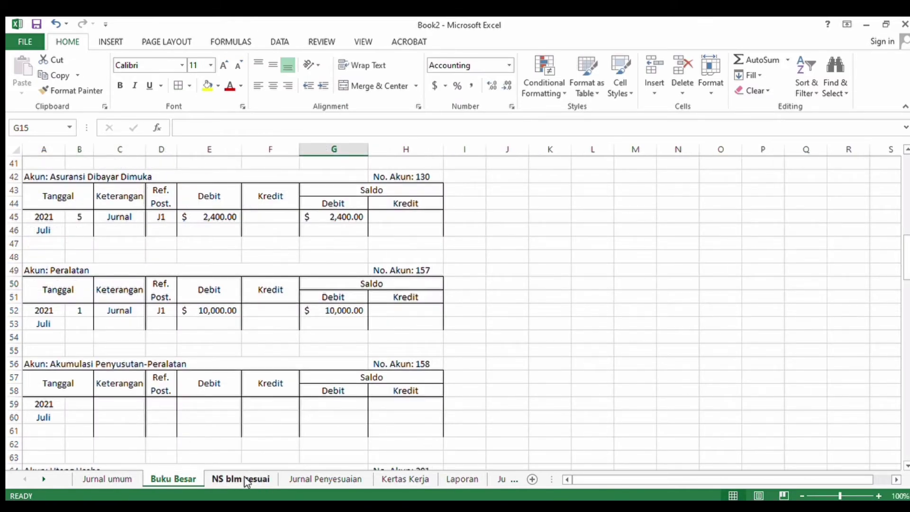
{"action": "key", "text": "BackSpace"}
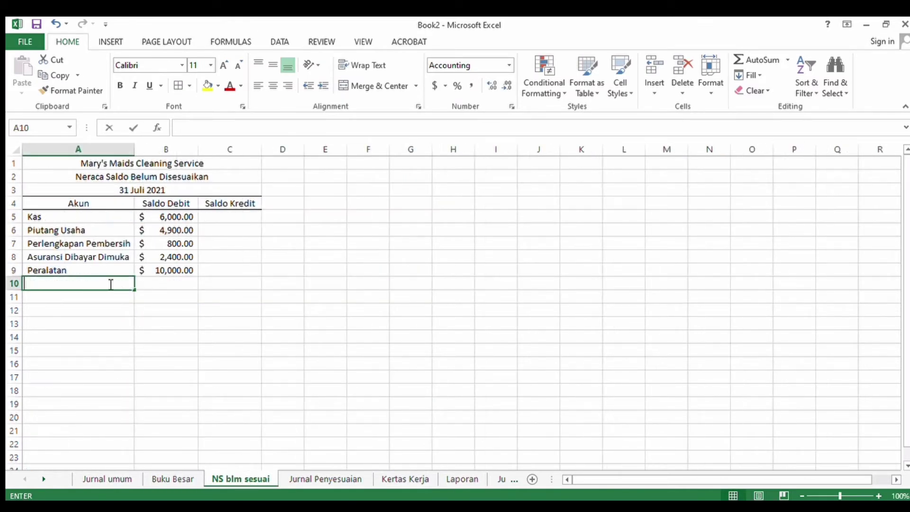
Step: Look up the next account with a balance in Buku Besar and enter Utang Usaha in row 10 with a Saldo Kredit of 6400
{"action": "left_click", "coordinate": [169, 482]}
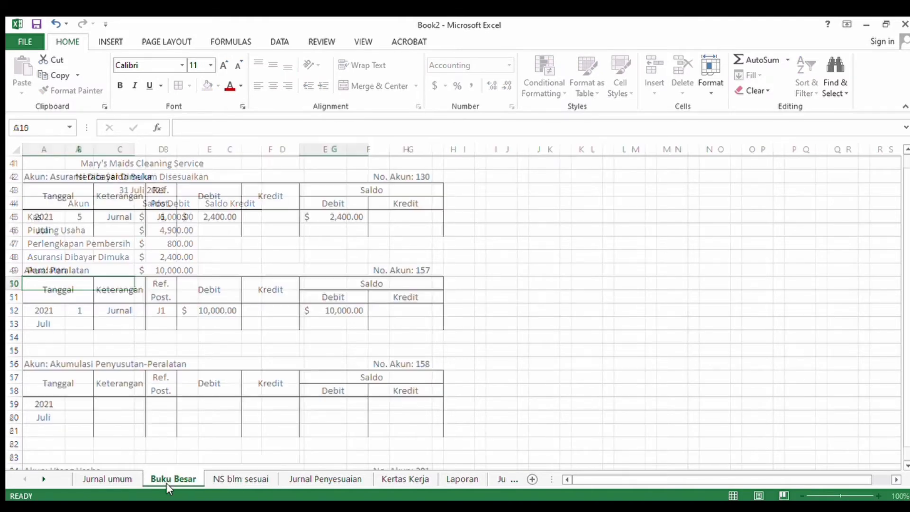
{"action": "left_click_drag", "start_coordinate": [906, 269], "coordinate": [907, 303]}
{"action": "scroll", "coordinate": [455, 312], "scroll_direction": "down", "scroll_amount": 1}
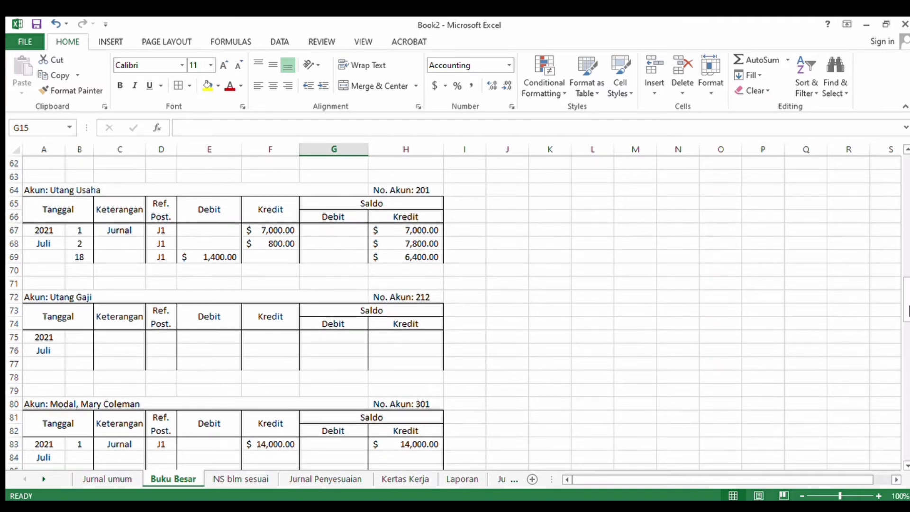
{"action": "left_click", "coordinate": [240, 479]}
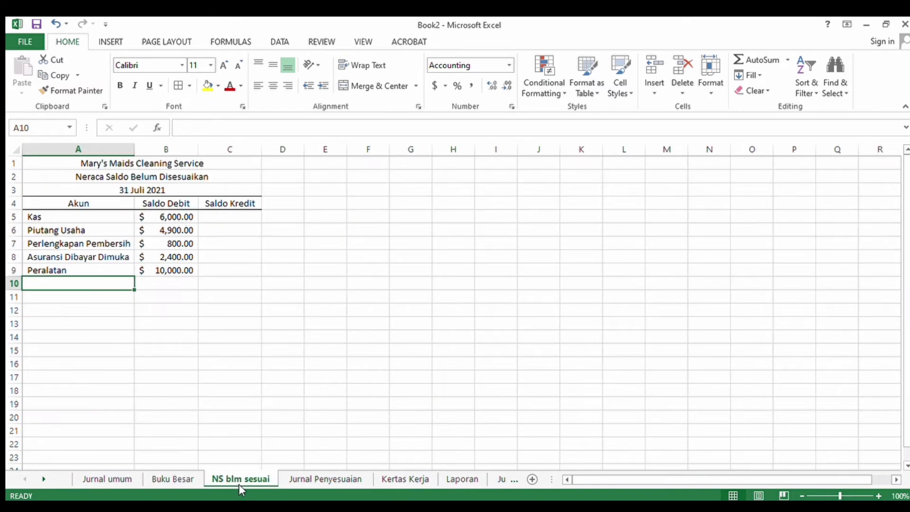
{"action": "type", "text": "u"}
{"action": "type", "text": "U"}
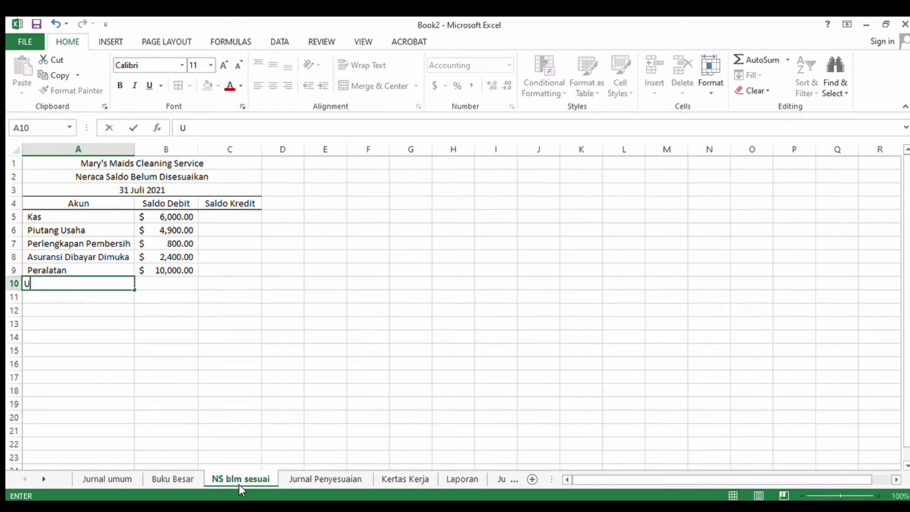
{"action": "type", "text": "tang Usaha"}
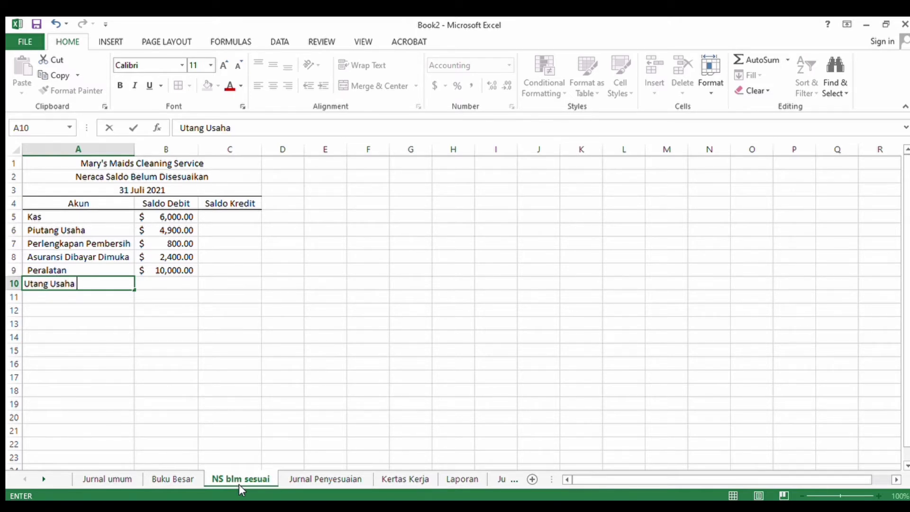
{"action": "left_click", "coordinate": [185, 284]}
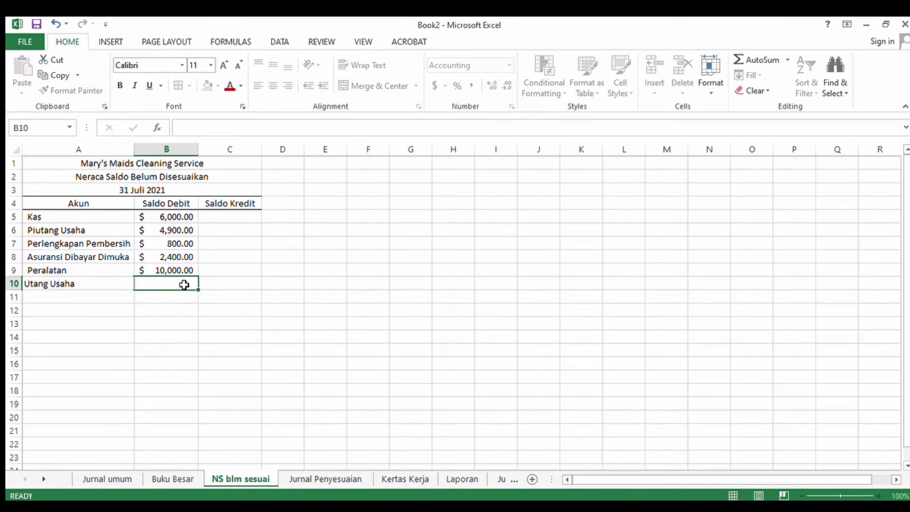
{"action": "left_click", "coordinate": [224, 285]}
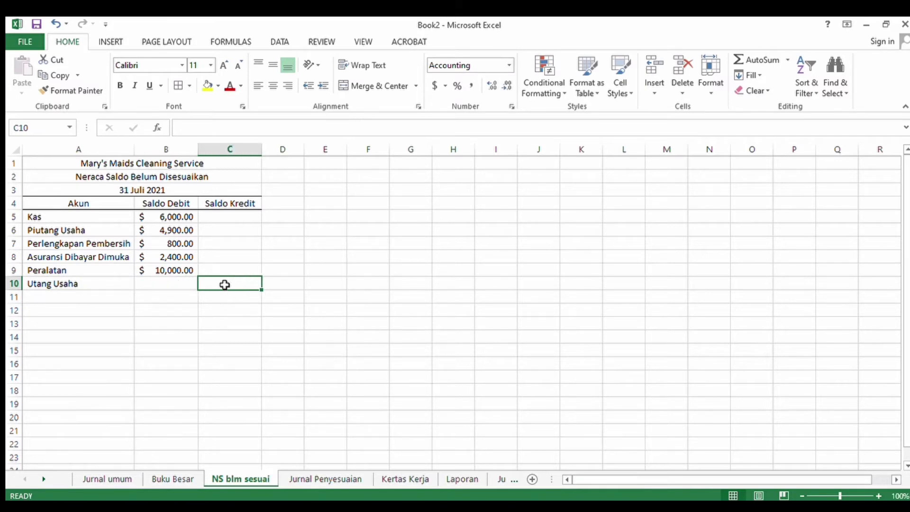
{"action": "type", "text": "6400"}
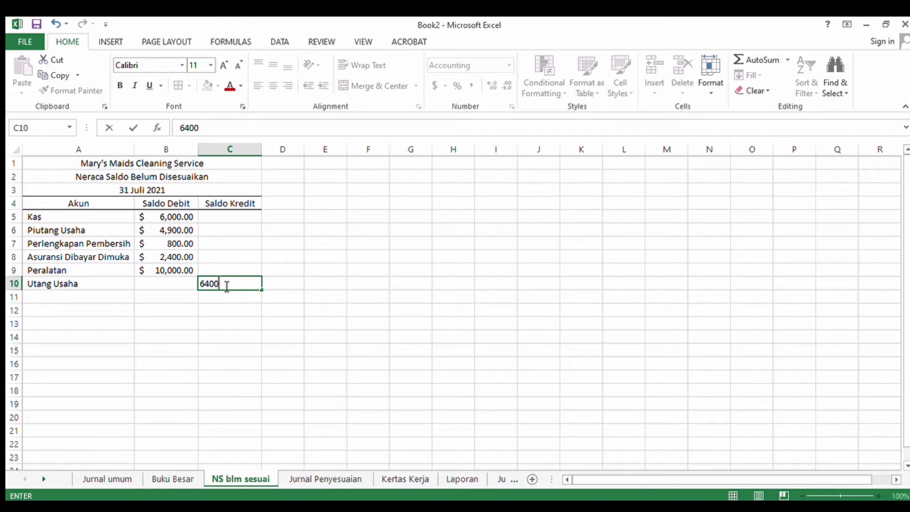
{"action": "key", "text": "Return"}
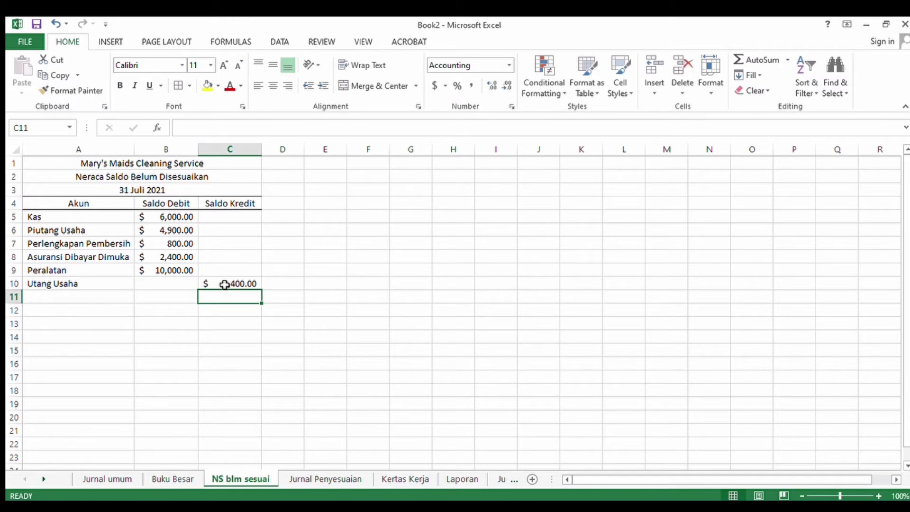
Step: Check Buku Besar for the following account and enter the owner's Modal account in row 11 with a credit balance of 14000
{"action": "left_click", "coordinate": [91, 294]}
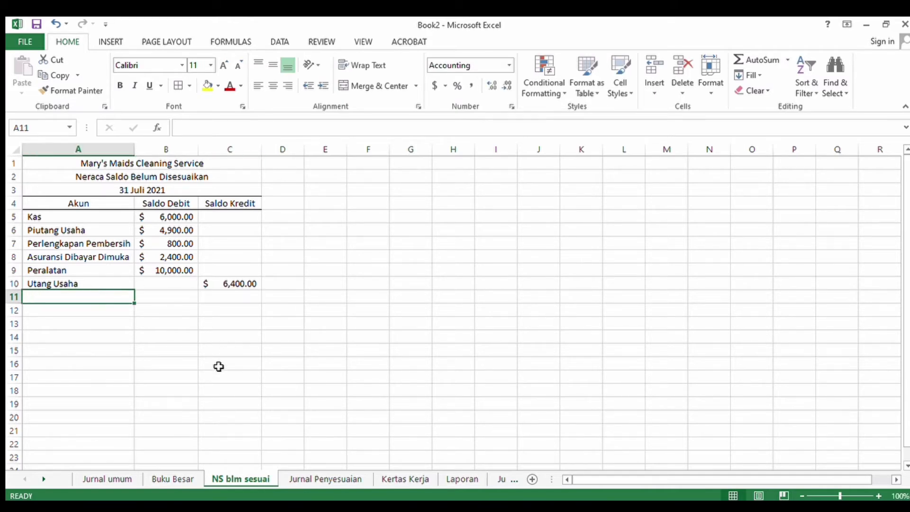
{"action": "left_click", "coordinate": [166, 480]}
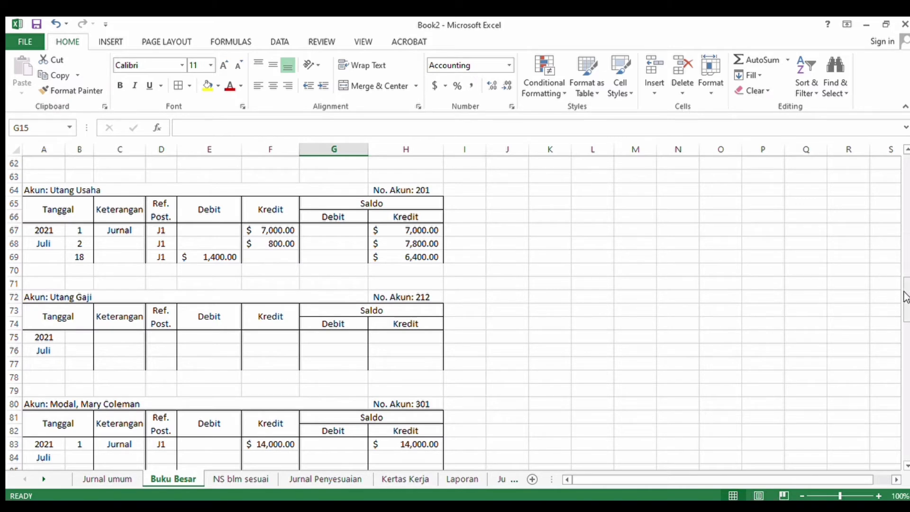
{"action": "left_click_drag", "start_coordinate": [905, 298], "coordinate": [905, 315]}
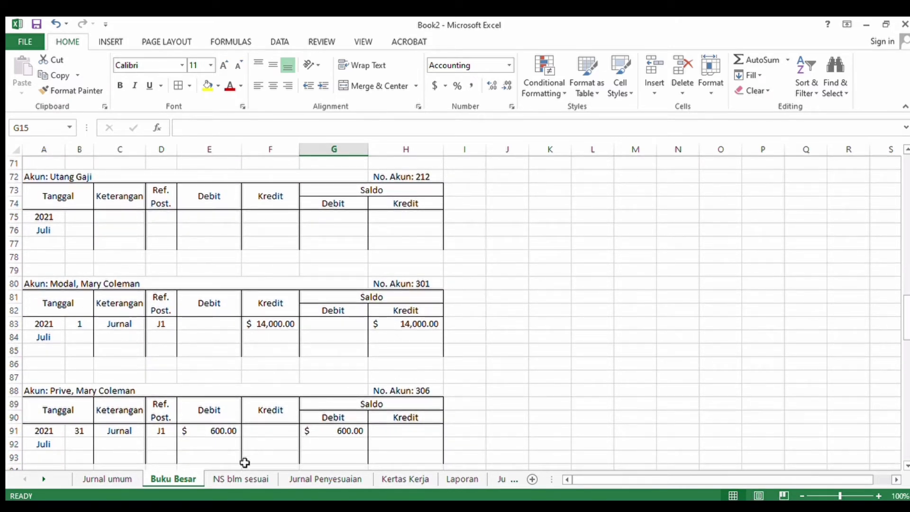
{"action": "left_click", "coordinate": [229, 478]}
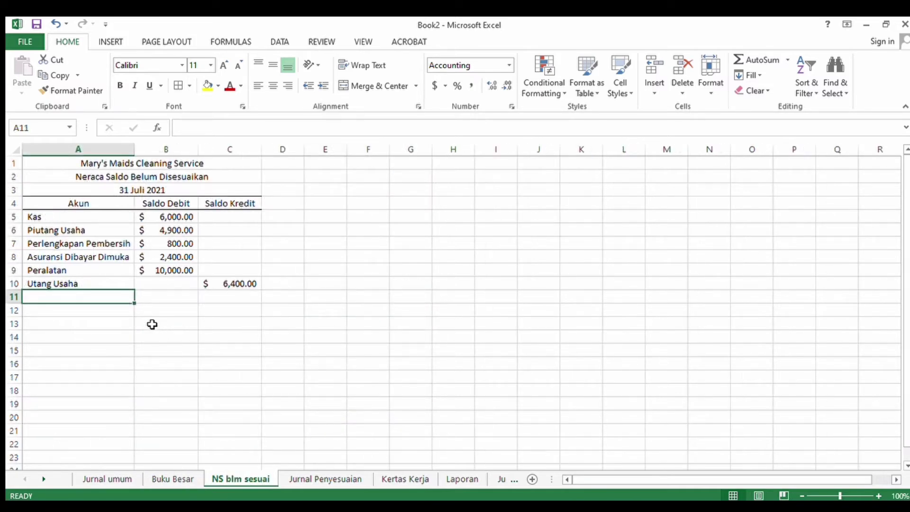
{"action": "type", "text": "Mo"}
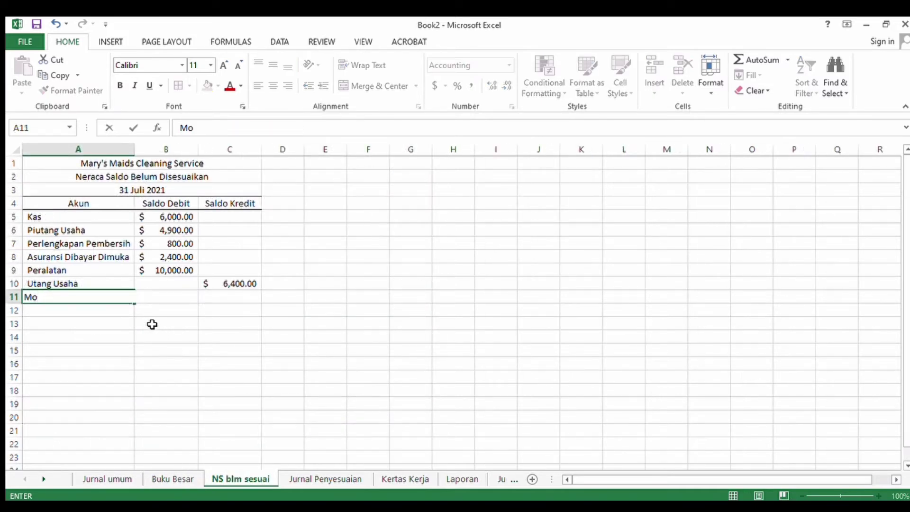
{"action": "type", "text": "dal, Mary Coleman"}
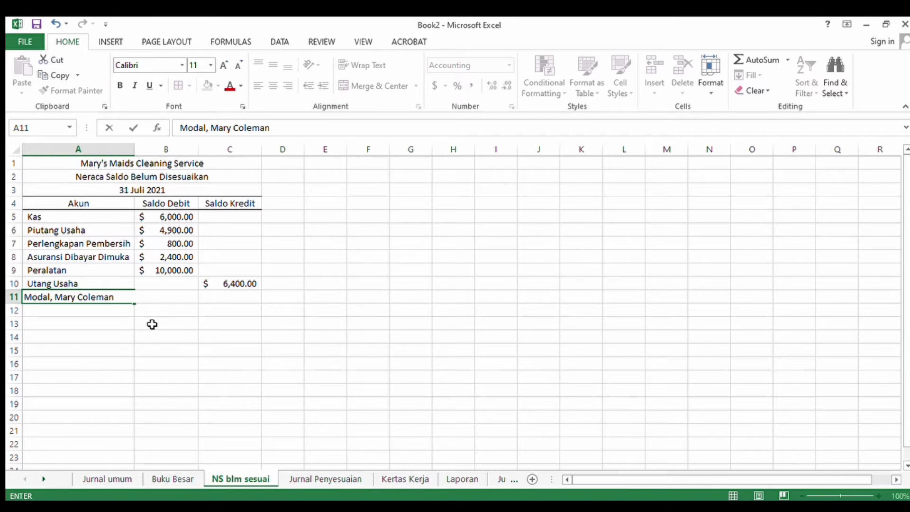
{"action": "left_click", "coordinate": [223, 297]}
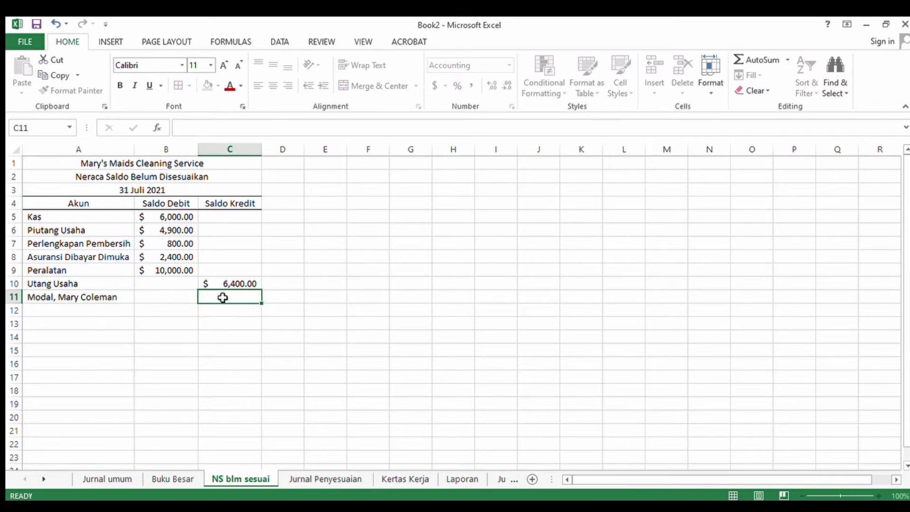
{"action": "type", "text": "14000"}
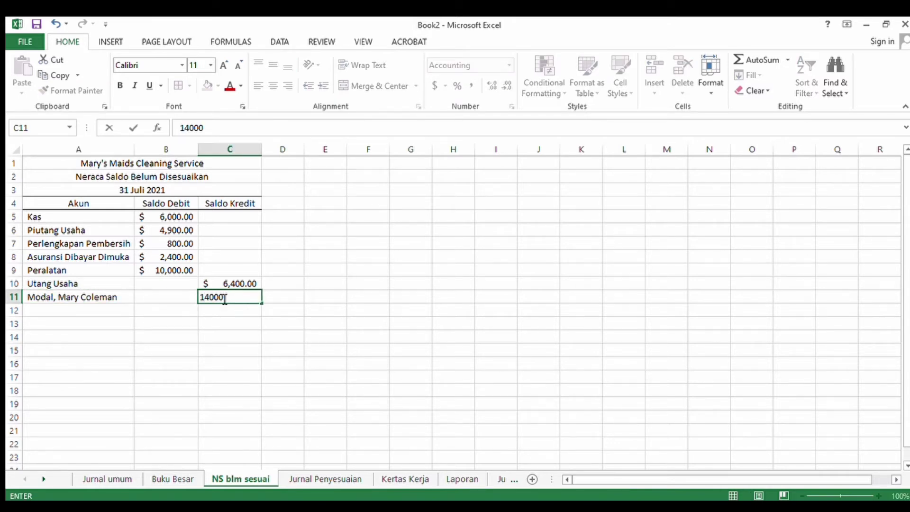
{"action": "key", "text": "Return"}
Step: Enter the owner's Prive account in row 12 of the trial balance with a debit balance of 600
{"action": "left_click", "coordinate": [93, 314]}
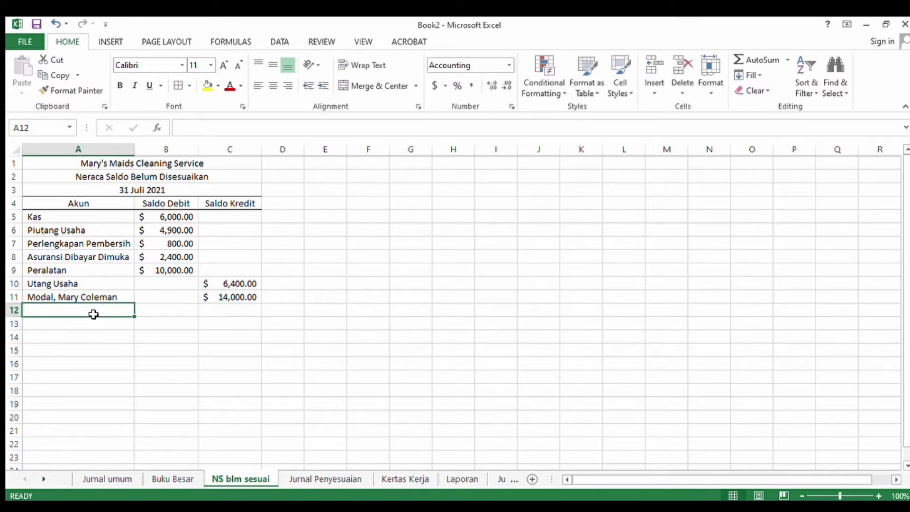
{"action": "type", "text": "Pri"}
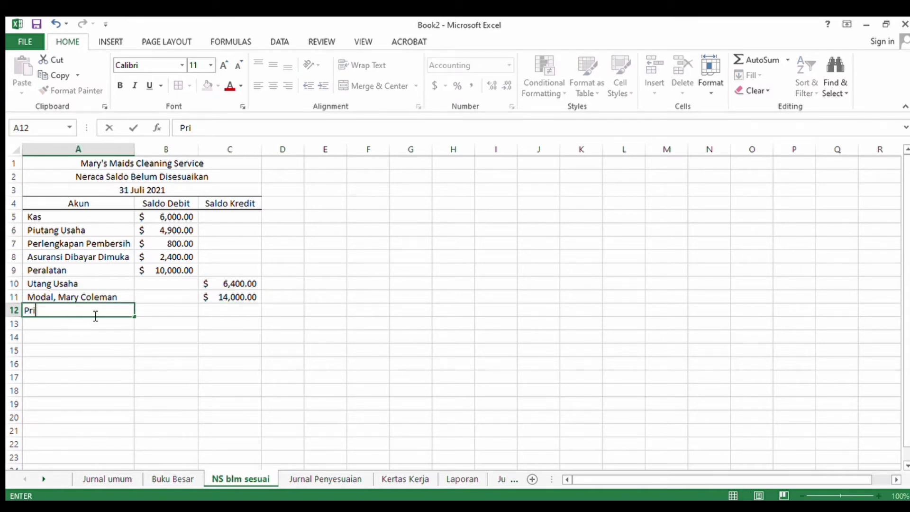
{"action": "type", "text": "ve, Mary C"}
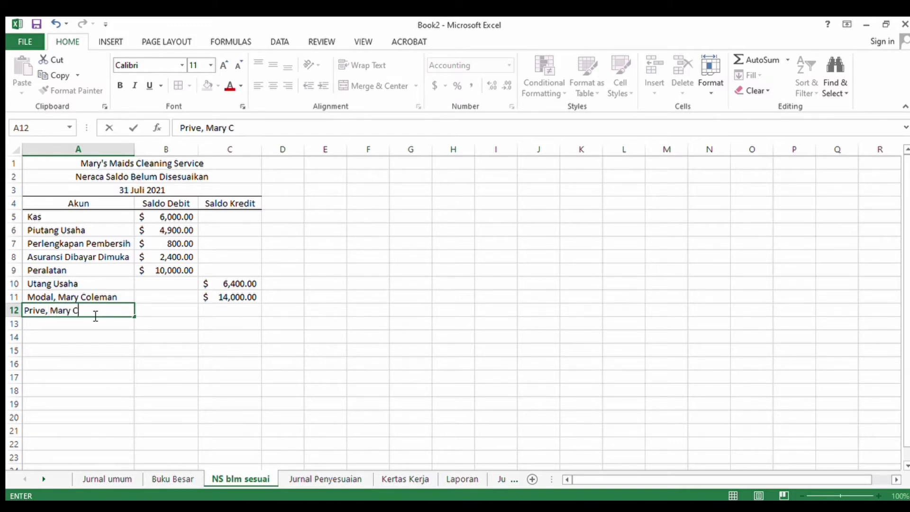
{"action": "type", "text": "oleman"}
{"action": "left_click", "coordinate": [195, 313]}
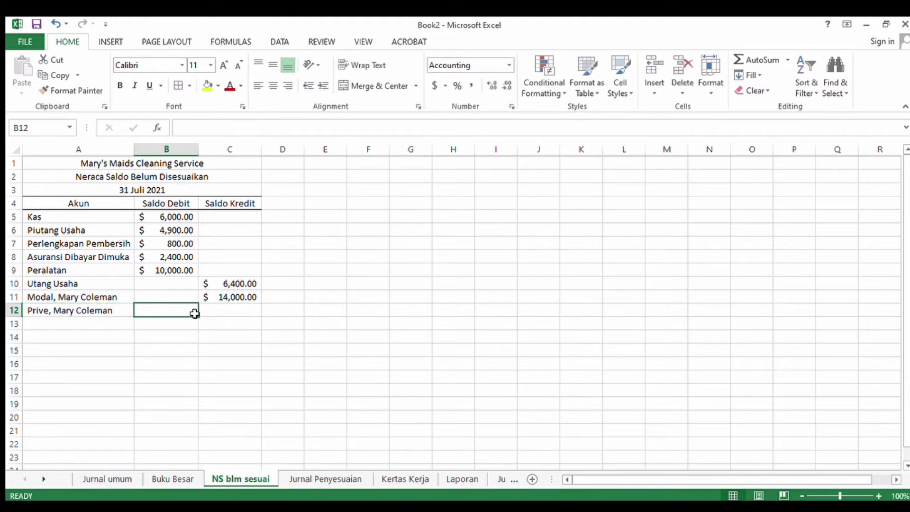
{"action": "type", "text": "6"}
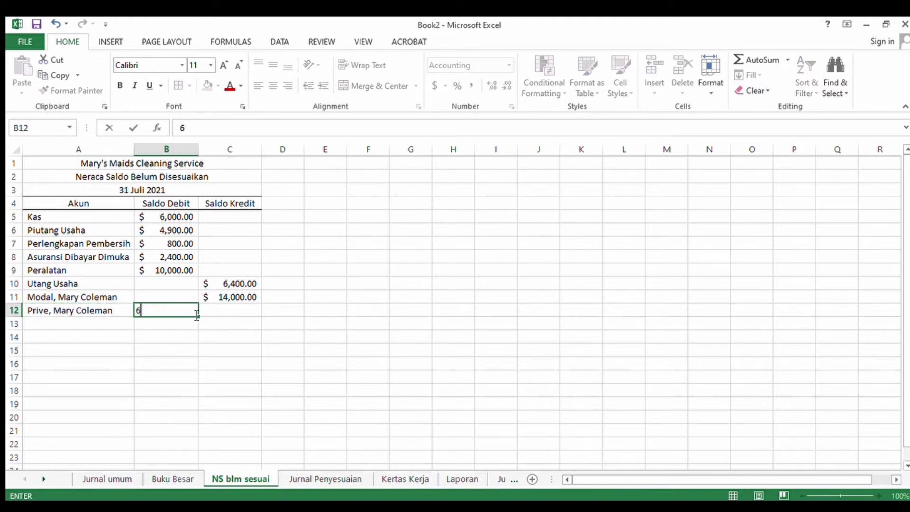
{"action": "type", "text": "900"}
{"action": "key", "text": "Return"}
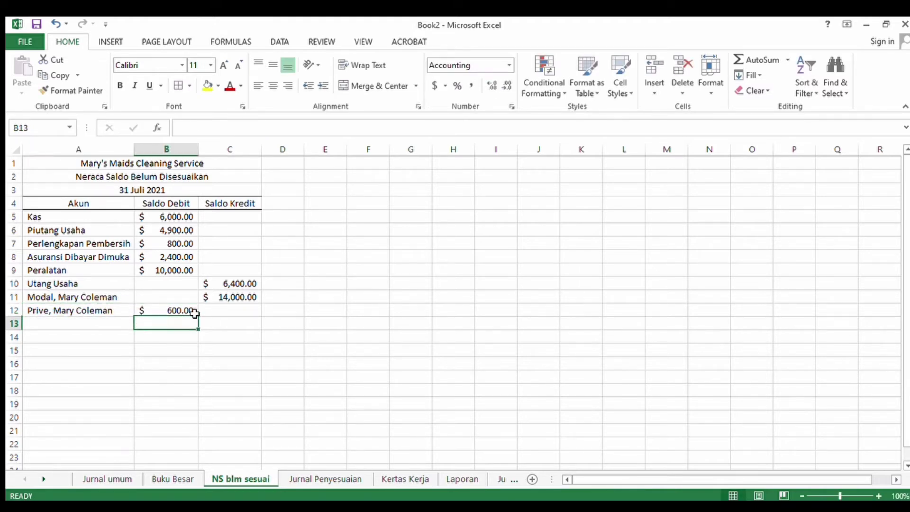
Step: Look up the next account with a balance in Buku Besar and enter Pendapatan Jasa in row 13 with a Saldo Kredit of 6300
{"action": "left_click", "coordinate": [180, 480]}
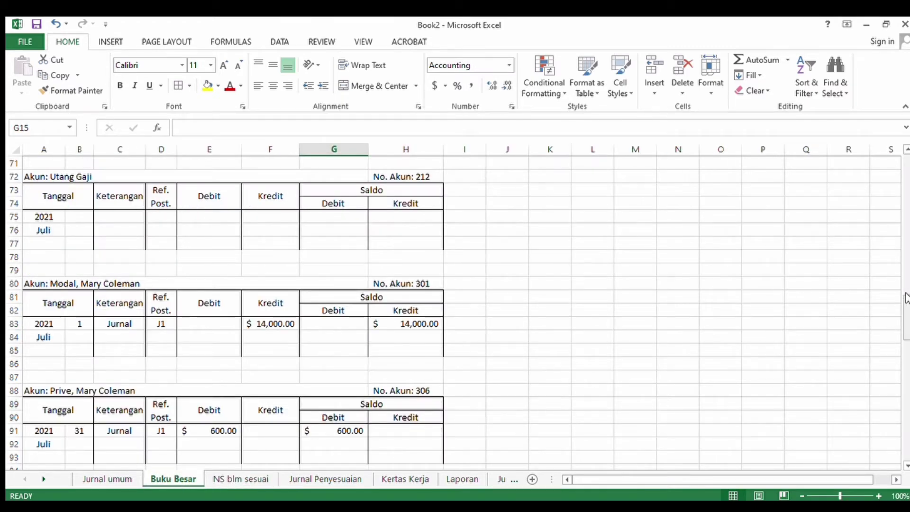
{"action": "left_click_drag", "start_coordinate": [903, 302], "coordinate": [900, 344]}
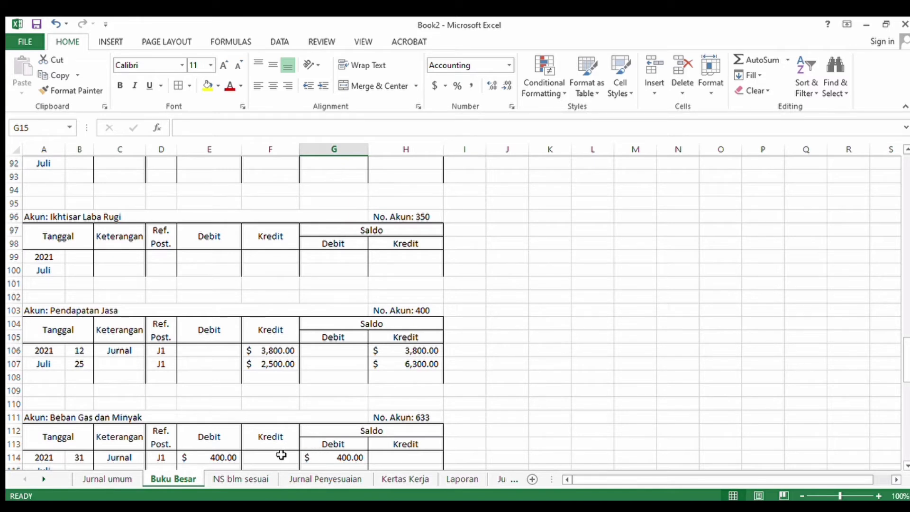
{"action": "left_click", "coordinate": [232, 478]}
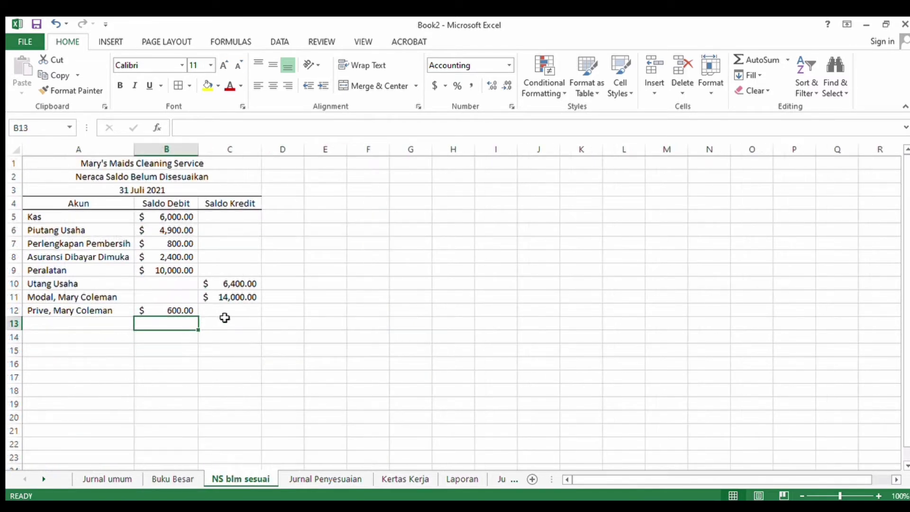
{"action": "left_click", "coordinate": [114, 323]}
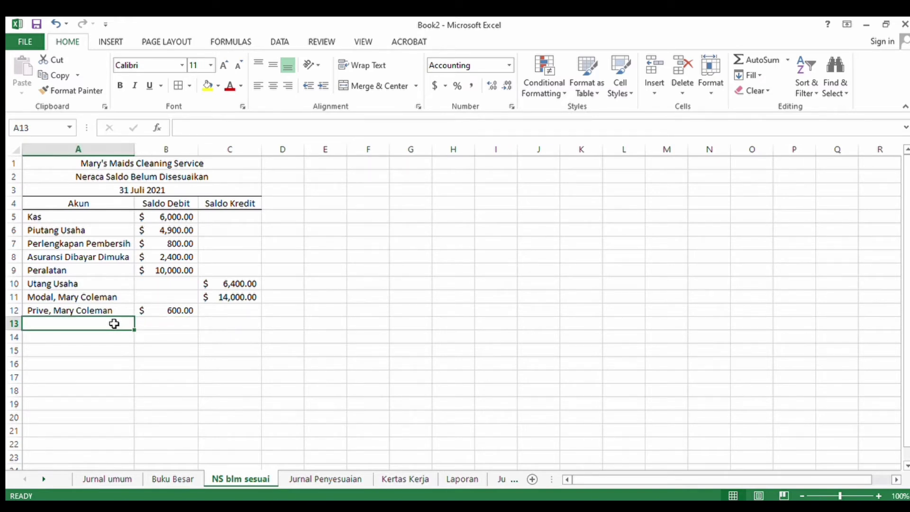
{"action": "type", "text": "Pendap"}
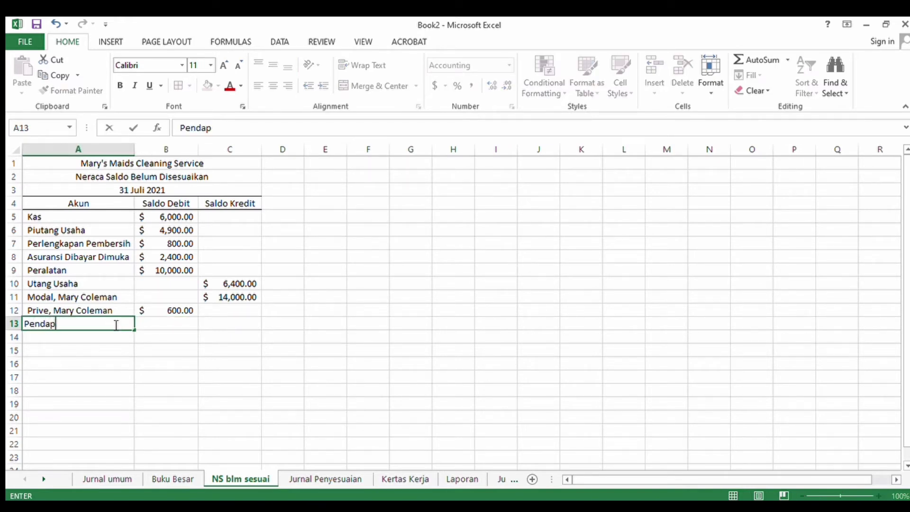
{"action": "type", "text": "atan Jasa"}
{"action": "left_click", "coordinate": [224, 322]}
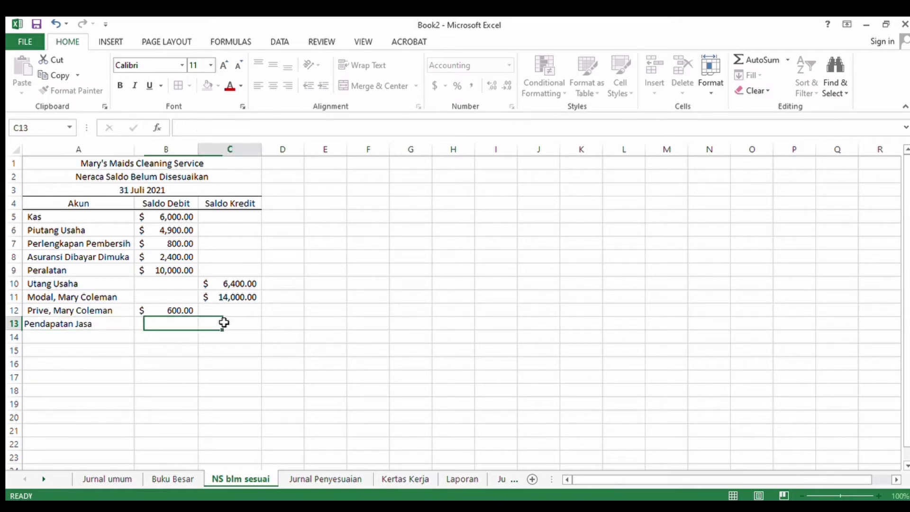
{"action": "type", "text": "6300"}
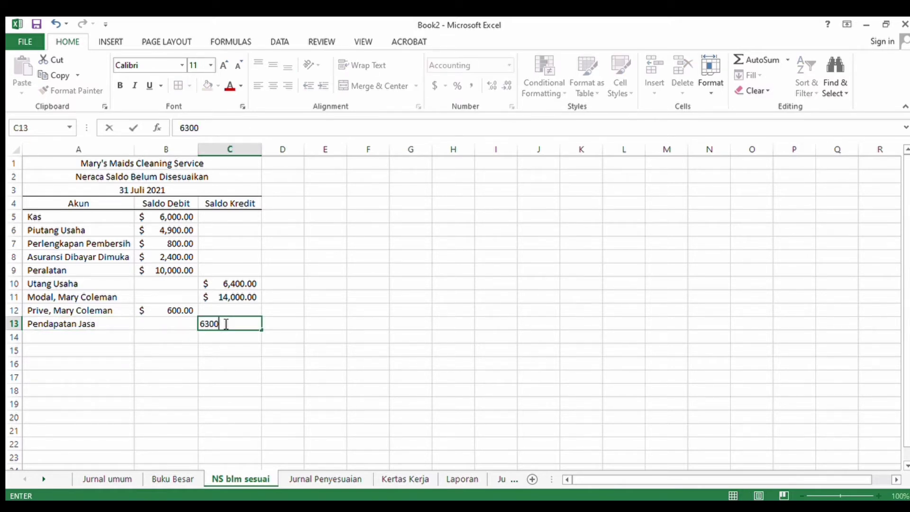
{"action": "key", "text": "Return"}
Step: Check Buku Besar for the following account and enter Beban Gas dan Minyak in row 14 with a Saldo Debit of 400
{"action": "left_click", "coordinate": [92, 338]}
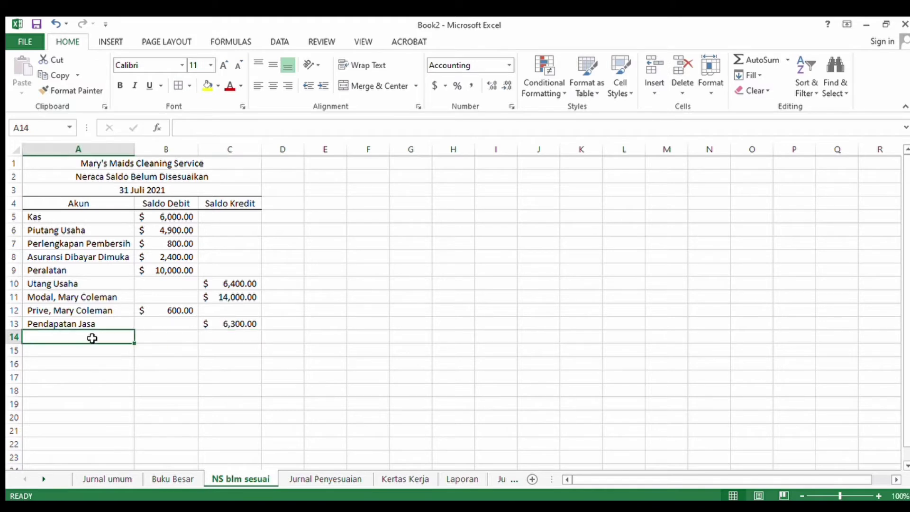
{"action": "left_click", "coordinate": [167, 480]}
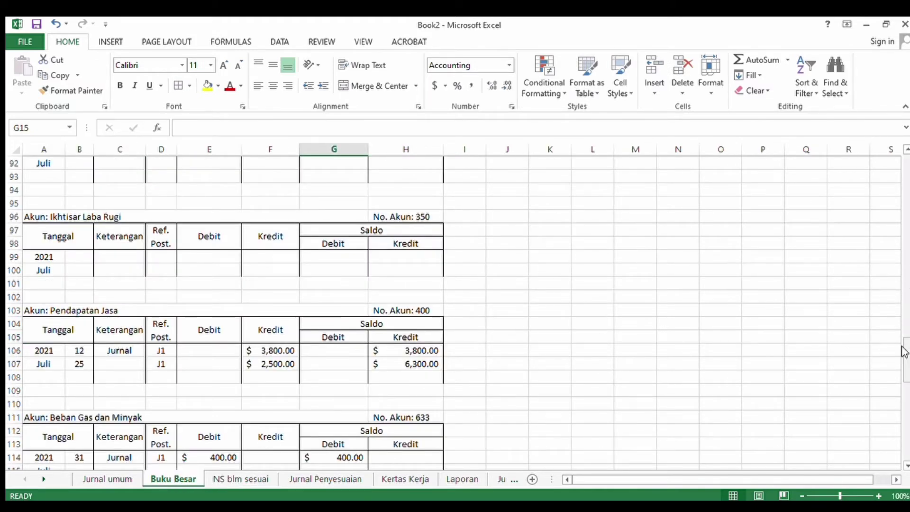
{"action": "left_click_drag", "start_coordinate": [904, 352], "coordinate": [904, 374]}
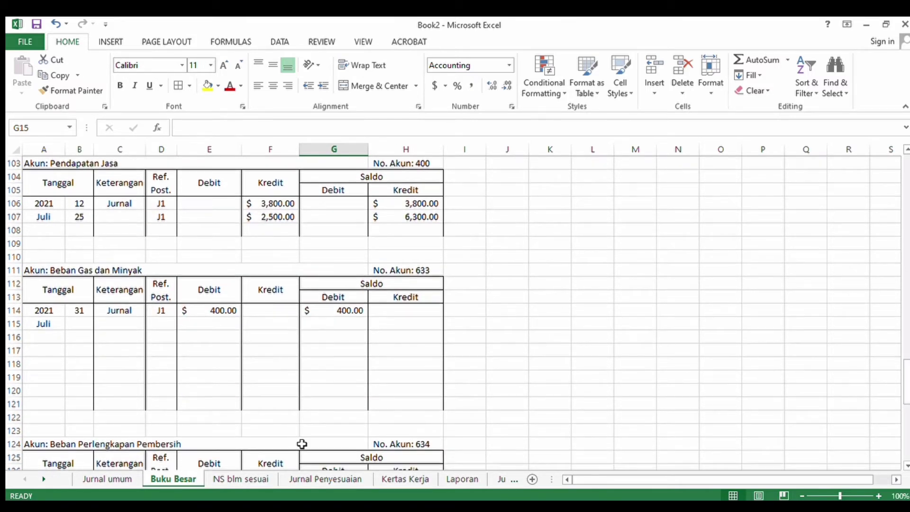
{"action": "left_click", "coordinate": [250, 481]}
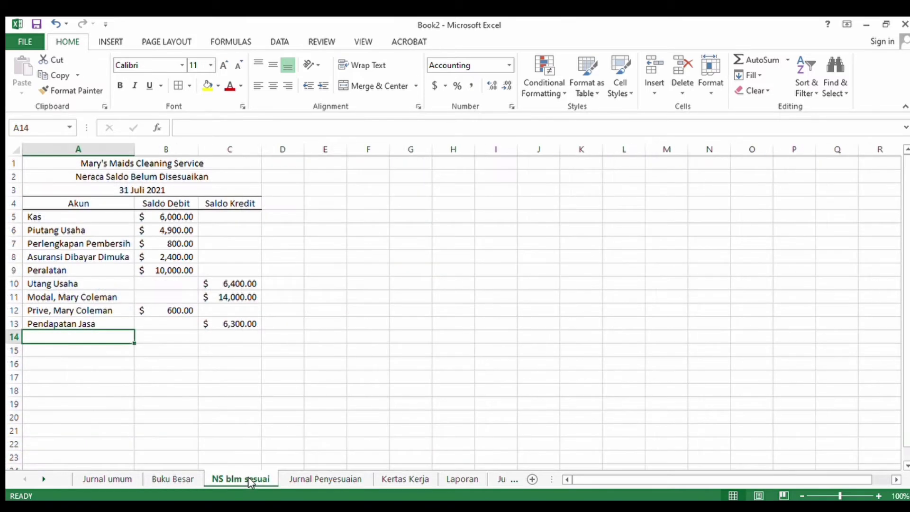
{"action": "type", "text": "Beban G"}
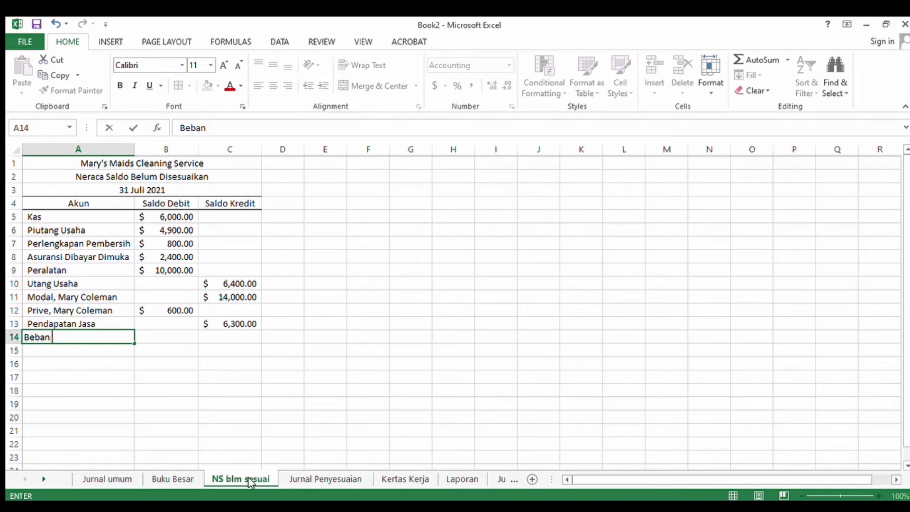
{"action": "type", "text": "as D"}
{"action": "key", "text": "BackSpace"}
{"action": "key", "text": "BackSpace"}
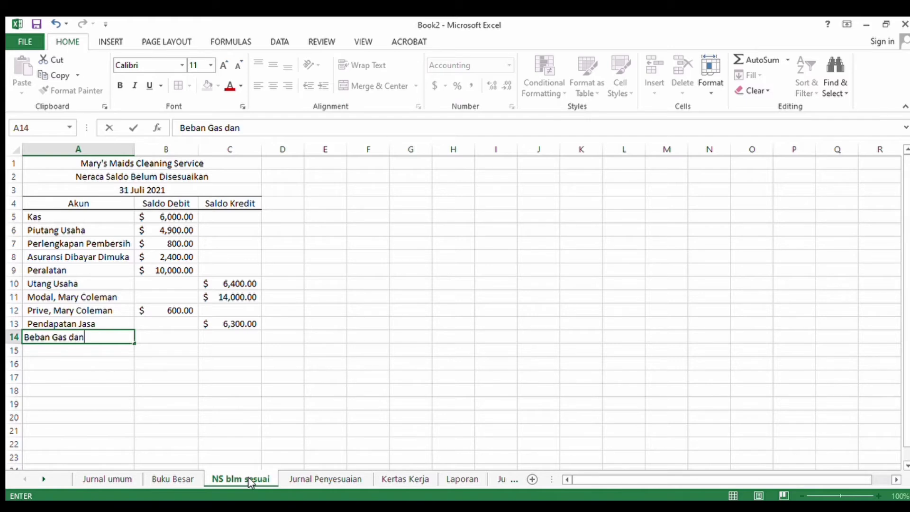
{"action": "type", "text": "dan mi"}
{"action": "key", "text": "BackSpace"}
{"action": "key", "text": "BackSpace"}
{"action": "type", "text": "Minyak"}
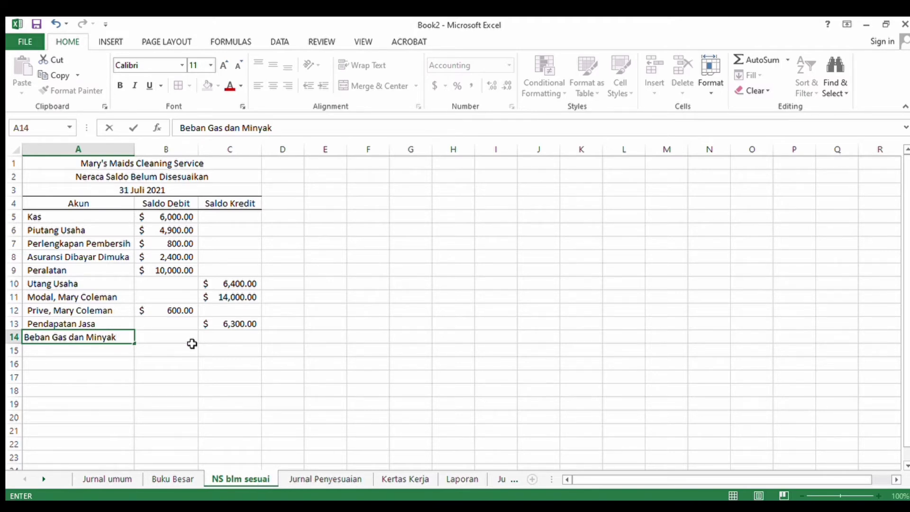
{"action": "left_click", "coordinate": [194, 344]}
{"action": "type", "text": "400"}
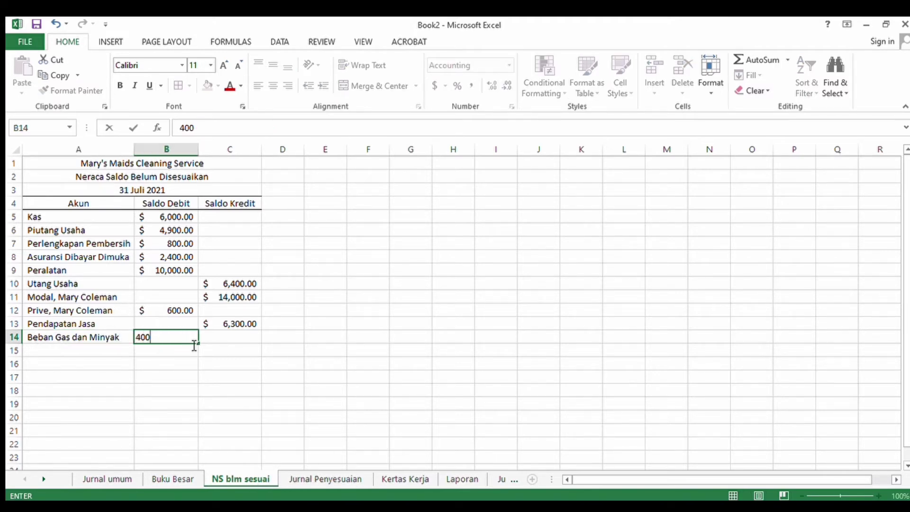
{"action": "key", "text": "Return"}
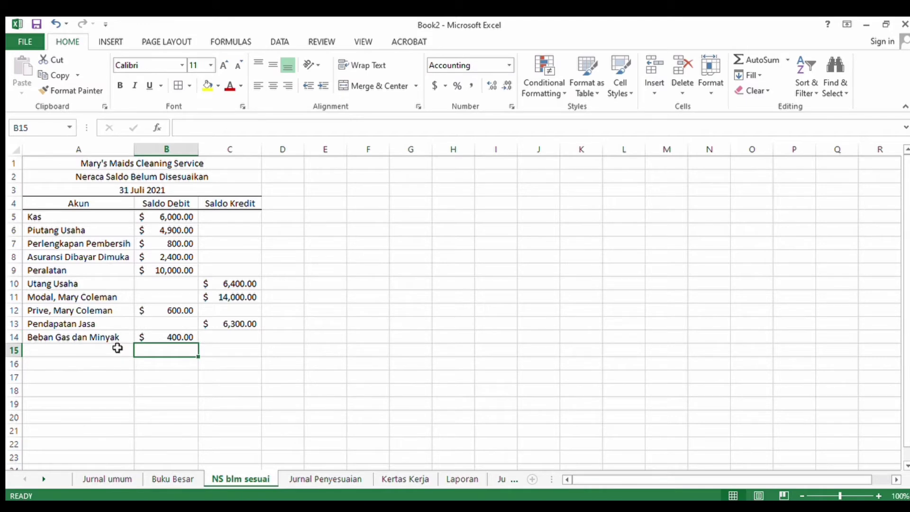
Step: Enter Beban Gaji in row 15, look up its balance in Buku Besar, and fill in a Saldo Debit of 1600
{"action": "left_click", "coordinate": [95, 355]}
{"action": "type", "text": "B"}
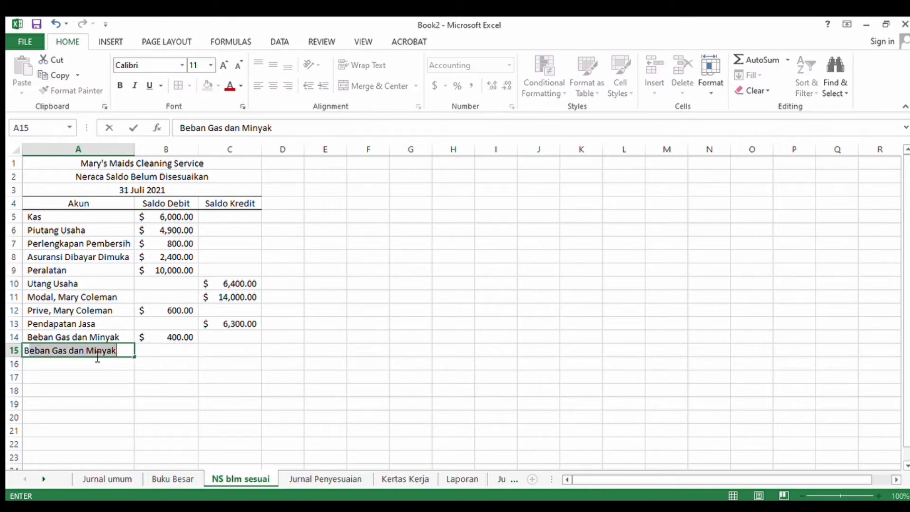
{"action": "type", "text": "eban Gaji"}
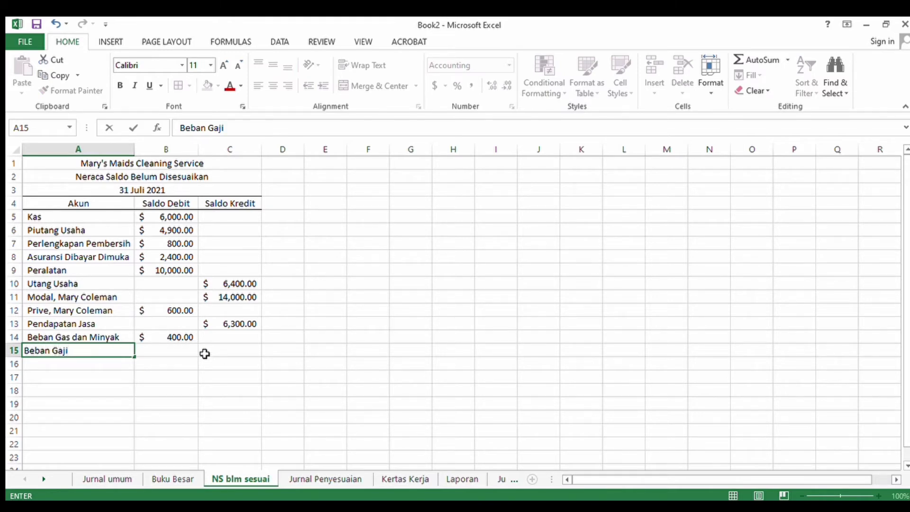
{"action": "left_click", "coordinate": [175, 351]}
{"action": "left_click", "coordinate": [185, 480]}
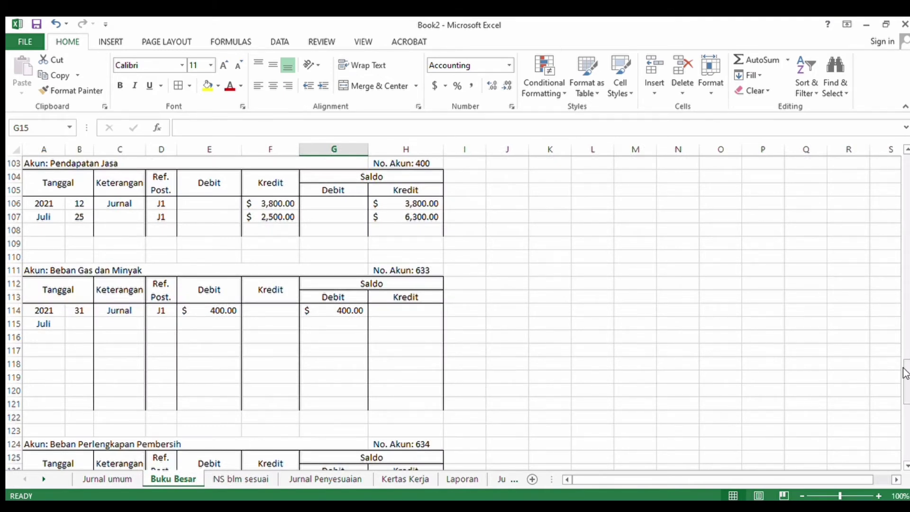
{"action": "left_click_drag", "start_coordinate": [905, 374], "coordinate": [905, 435]}
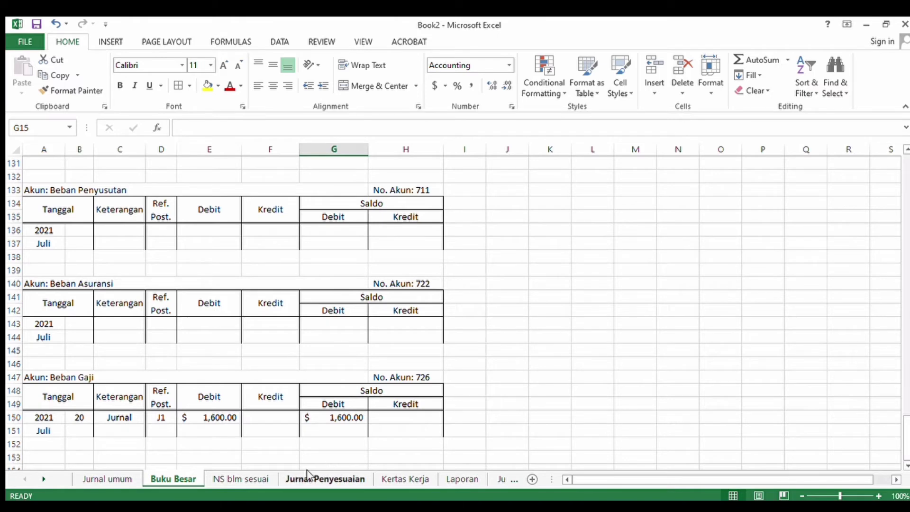
{"action": "left_click", "coordinate": [246, 479]}
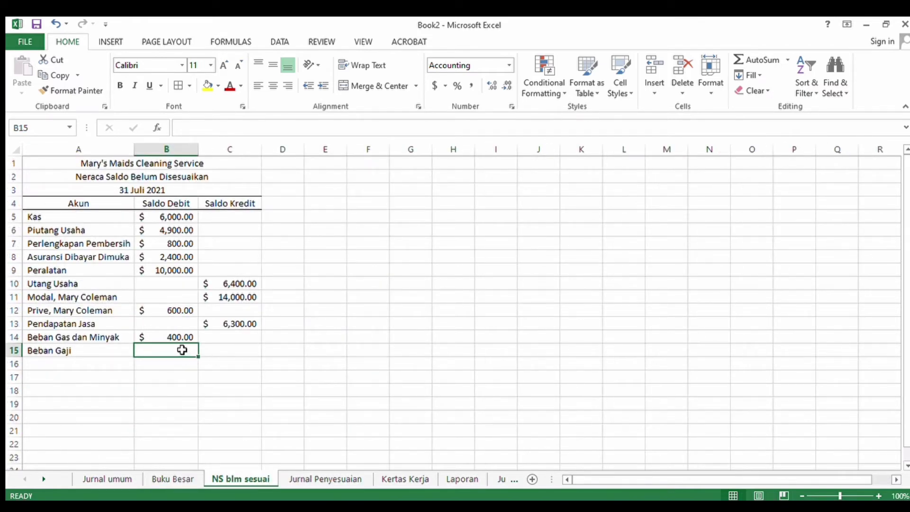
{"action": "type", "text": "1600"}
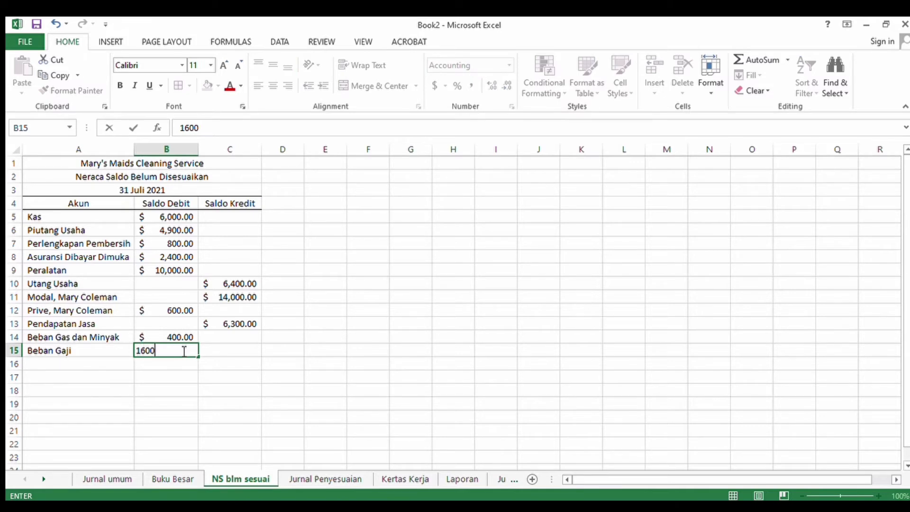
{"action": "key", "text": "Return"}
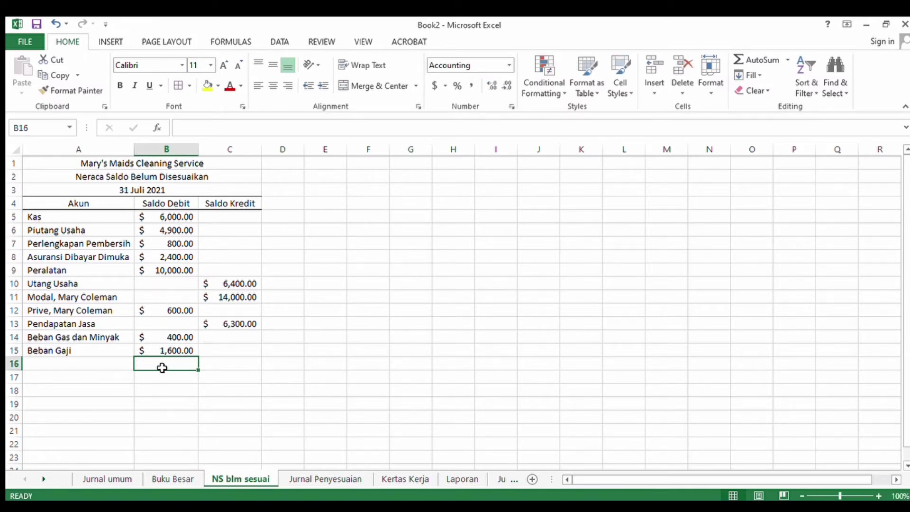
Step: Total the Saldo Debit column in B16 with a SUM formula over B5:B15
{"action": "type", "text": "=sum"}
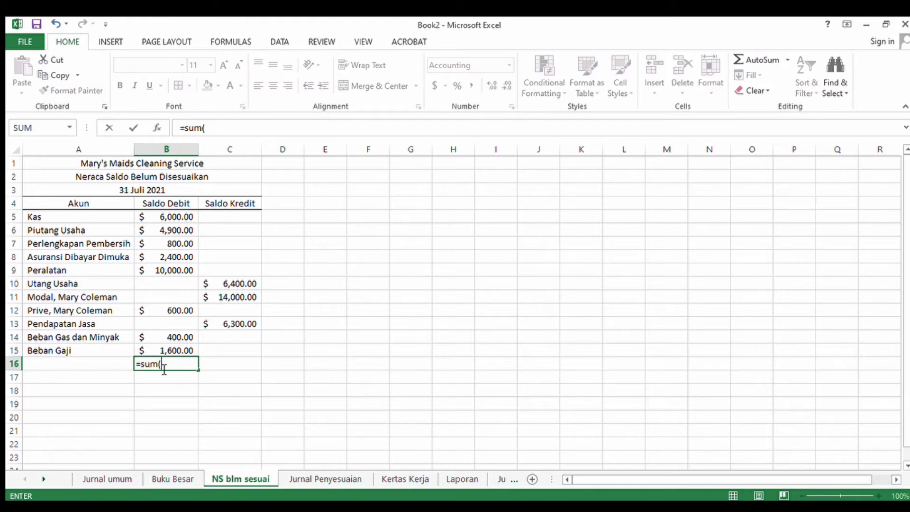
{"action": "type", "text": "("}
{"action": "left_click", "coordinate": [156, 217]}
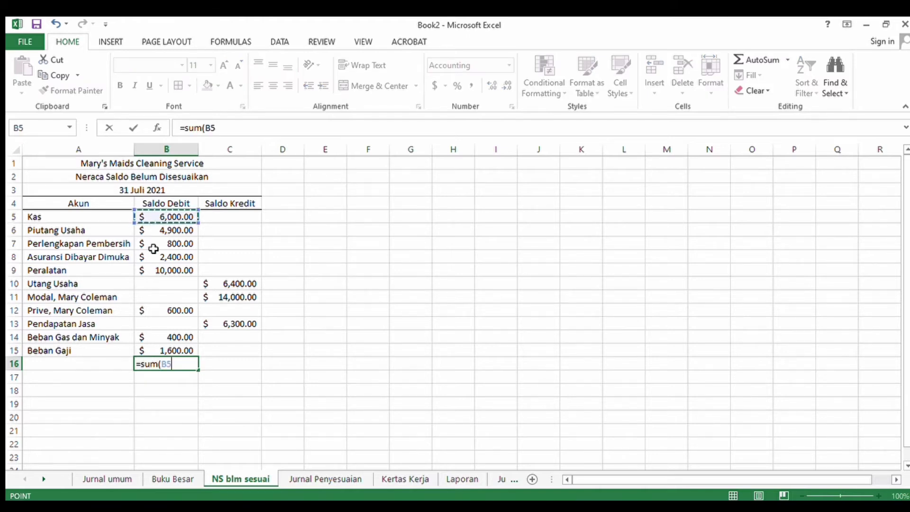
{"action": "left_click_drag", "start_coordinate": [153, 248], "coordinate": [157, 349]}
{"action": "key", "text": "Return"}
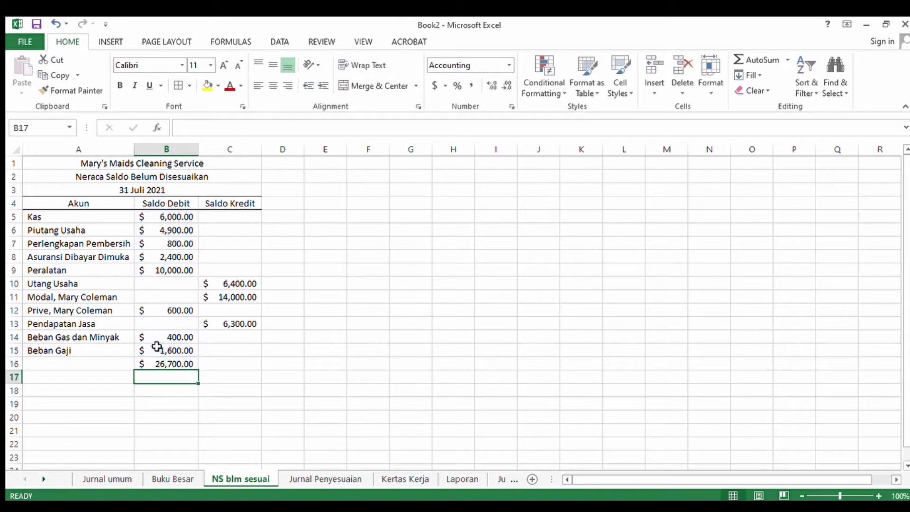
Step: Total the Saldo Kredit column in C16 with a SUM formula over C10:C13
{"action": "left_click", "coordinate": [214, 368]}
{"action": "type", "text": "="}
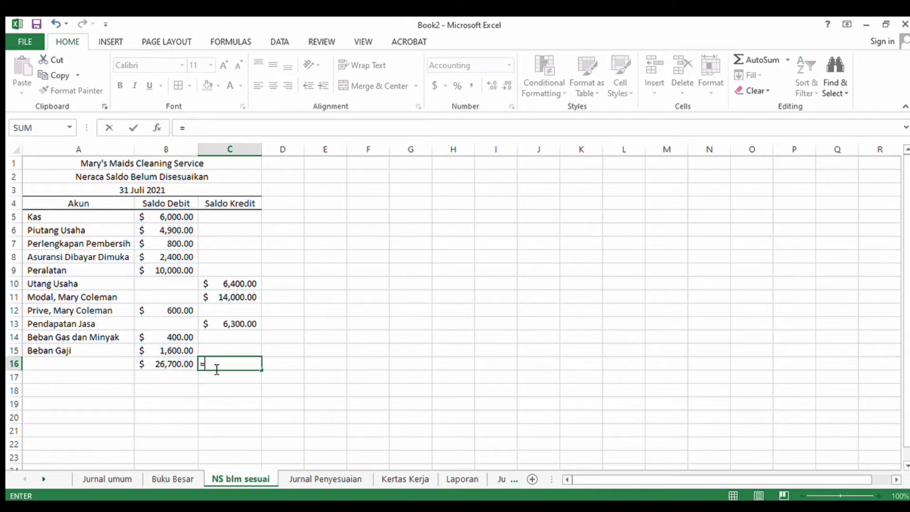
{"action": "type", "text": "sum("}
{"action": "left_click_drag", "start_coordinate": [232, 283], "coordinate": [231, 327]}
{"action": "key", "text": "Return"}
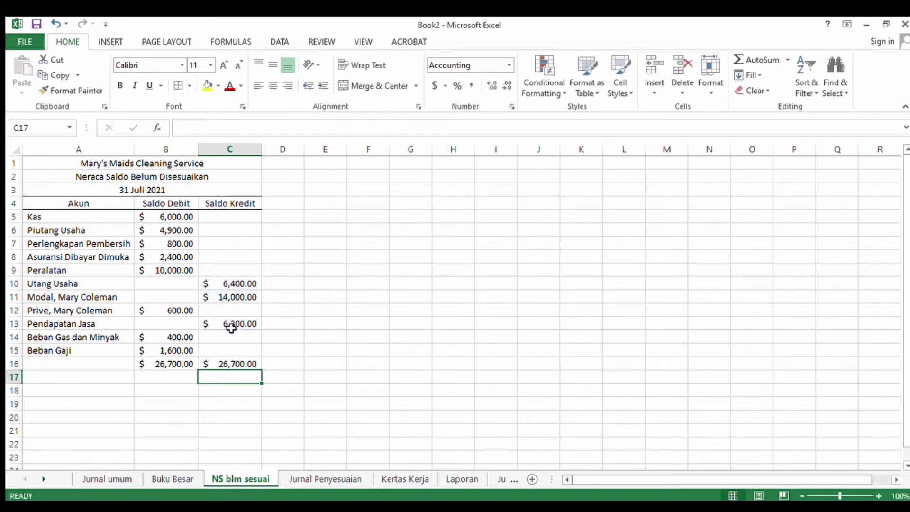
Step: Label the totals row of the trial balance "Total saldo" in A16
{"action": "left_click", "coordinate": [91, 365]}
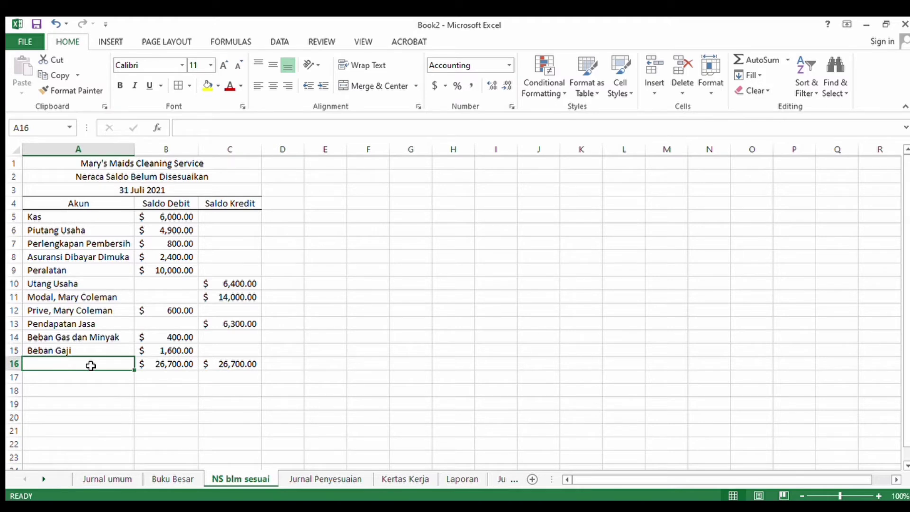
{"action": "type", "text": "t"}
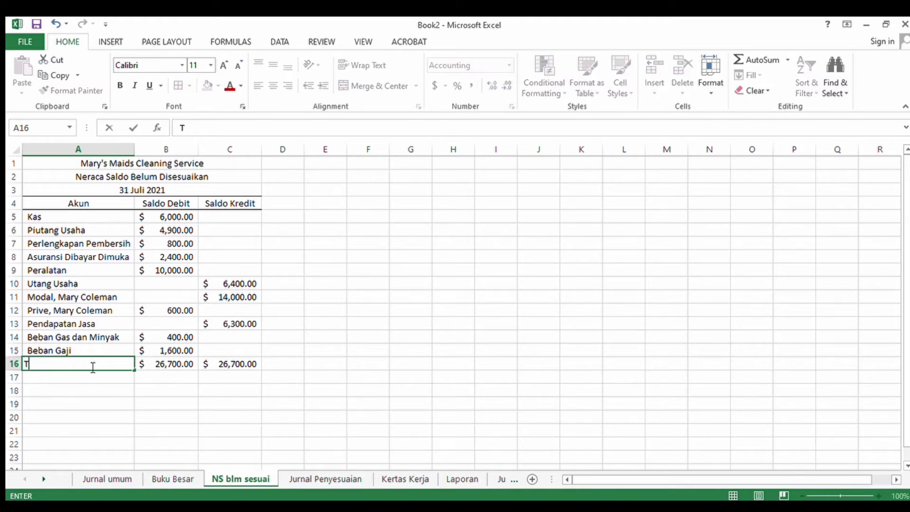
{"action": "type", "text": "otal salf"}
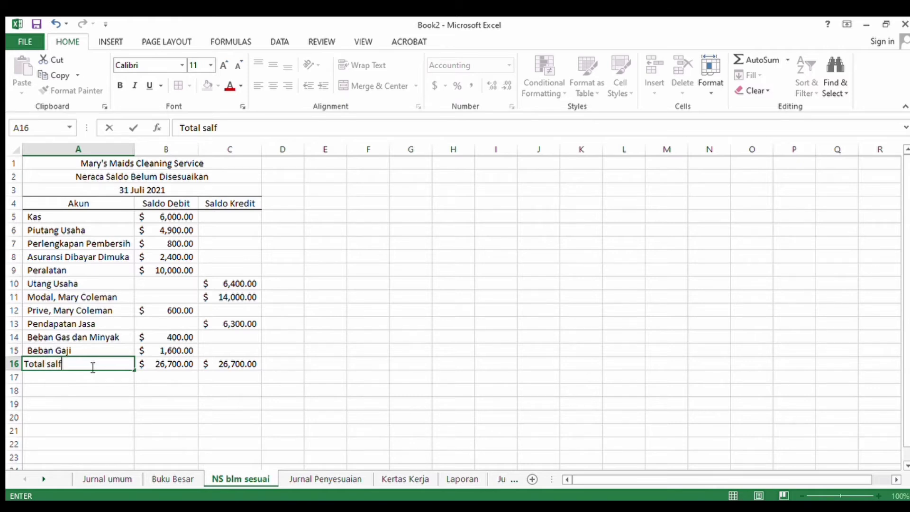
{"action": "type", "text": "o"}
{"action": "key", "text": "BackSpace"}
{"action": "key", "text": "BackSpace"}
{"action": "type", "text": "do"}
{"action": "left_click", "coordinate": [158, 366]}
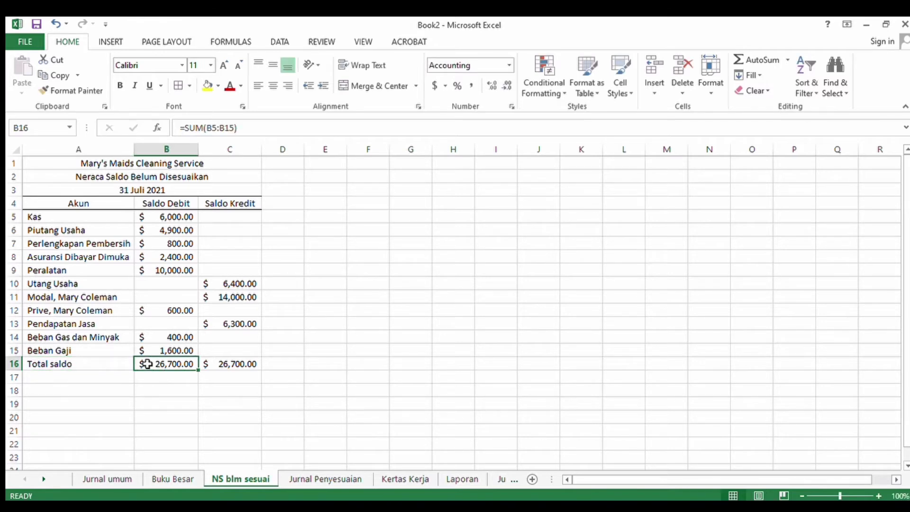
Step: Add a double line above the totals in B16:C16 of the trial balance and fill those cells yellow
{"action": "left_click_drag", "start_coordinate": [165, 365], "coordinate": [221, 365]}
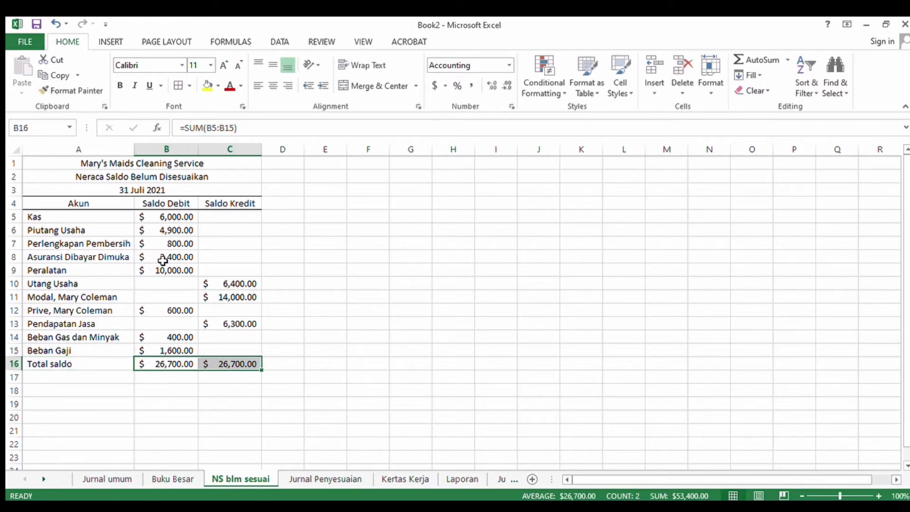
{"action": "left_click", "coordinate": [179, 85]}
{"action": "left_click_drag", "start_coordinate": [166, 350], "coordinate": [223, 352]}
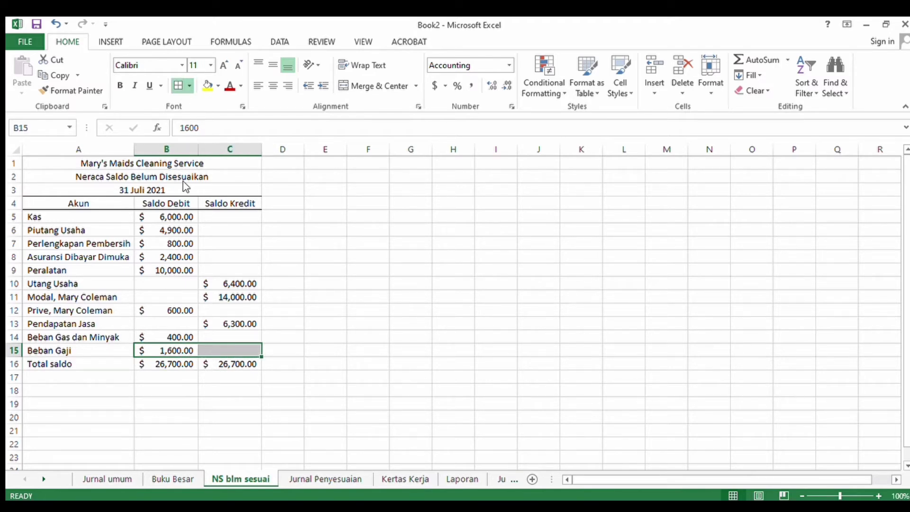
{"action": "left_click", "coordinate": [284, 349]}
{"action": "left_click_drag", "start_coordinate": [182, 367], "coordinate": [231, 367]}
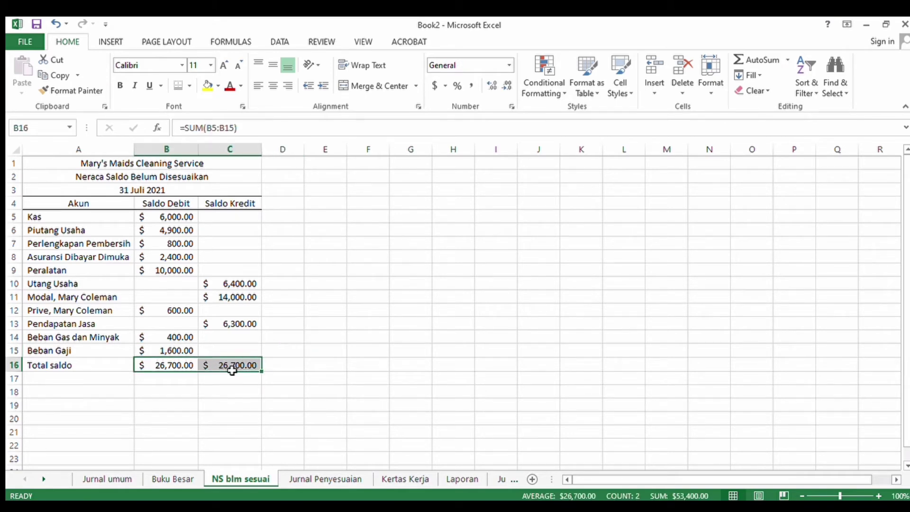
{"action": "left_click", "coordinate": [207, 86]}
{"action": "left_click", "coordinate": [425, 349]}
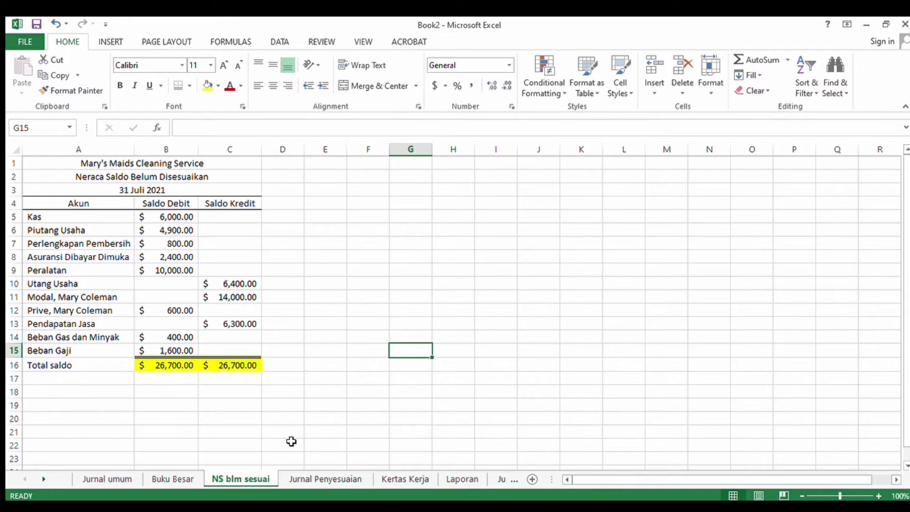
Step: Move the Kertas Kerja sheet so it sits directly before the Jurnal Penyesuaian sheet
{"action": "left_click", "coordinate": [401, 480]}
{"action": "left_click_drag", "start_coordinate": [289, 481], "coordinate": [285, 480]}
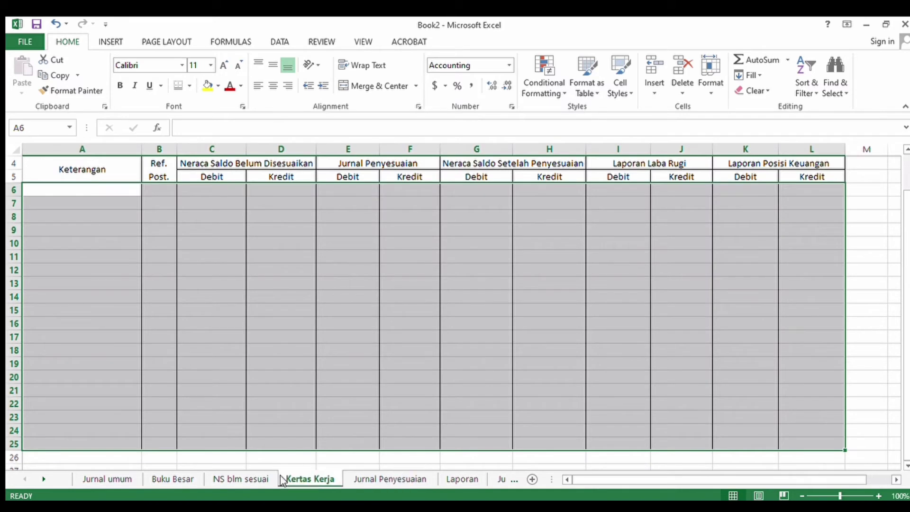
{"action": "left_click", "coordinate": [306, 362]}
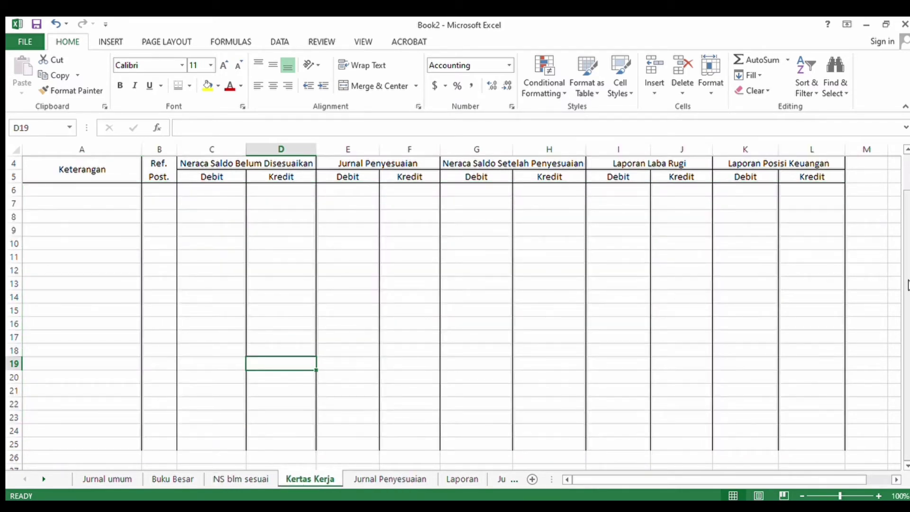
{"action": "scroll", "coordinate": [895, 255], "scroll_direction": "up", "scroll_amount": 1}
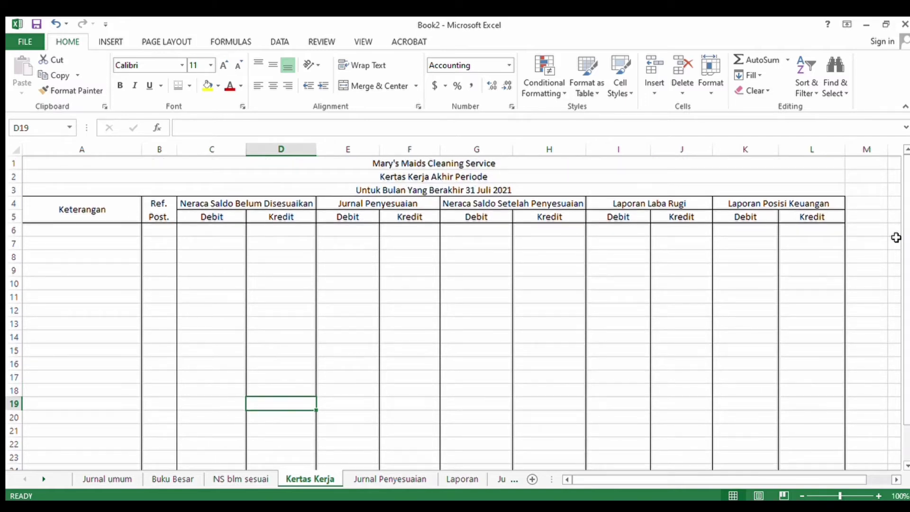
Step: Copy the account names in A5:A15 of NS blm sesuai into the Keterangan column of Kertas Kerja, starting at A6
{"action": "left_click", "coordinate": [223, 480]}
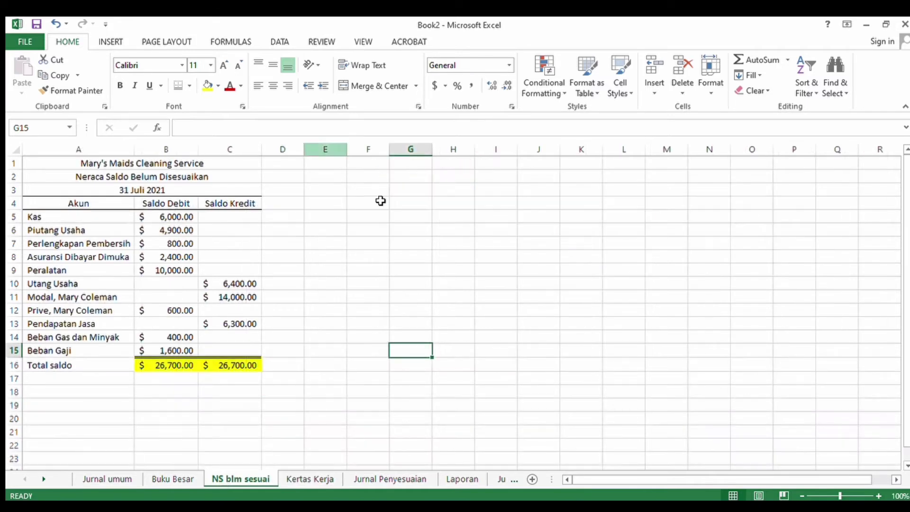
{"action": "left_click_drag", "start_coordinate": [91, 220], "coordinate": [83, 338]}
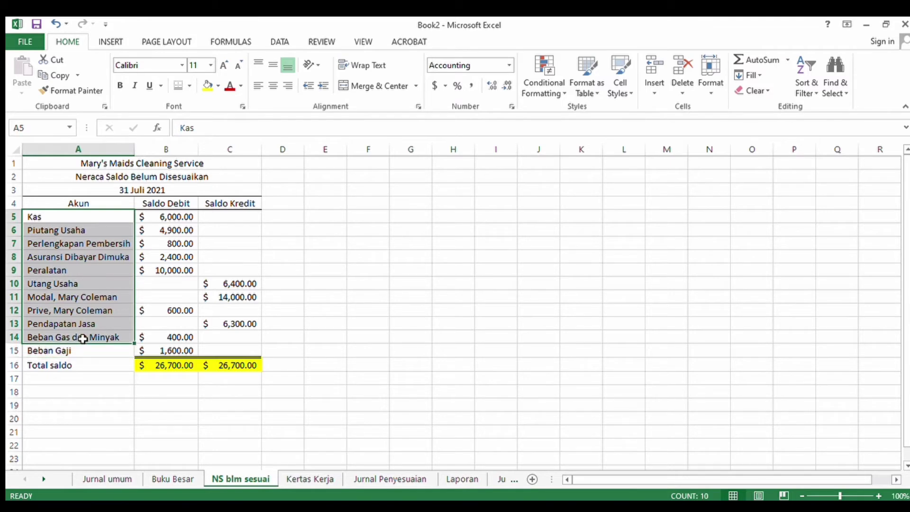
{"action": "left_click_drag", "start_coordinate": [172, 243], "coordinate": [94, 351]}
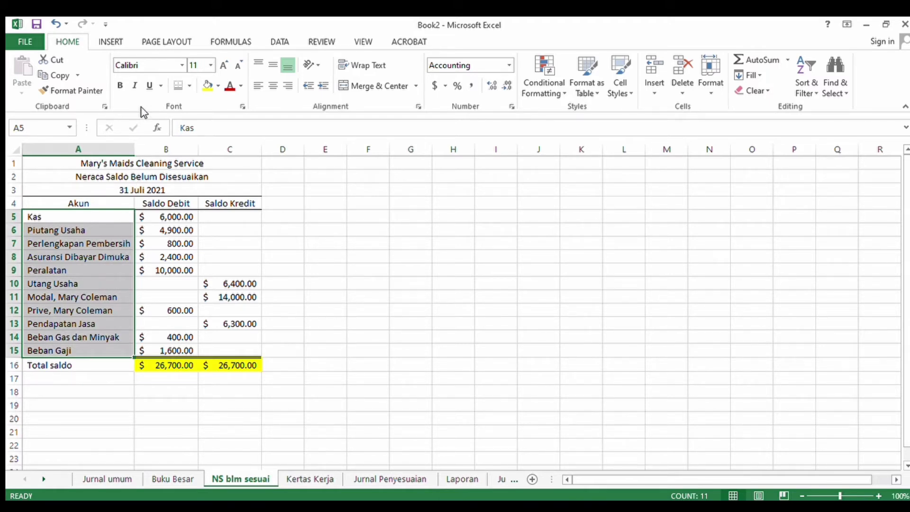
{"action": "key", "text": "ctrl+c"}
{"action": "left_click", "coordinate": [297, 478]}
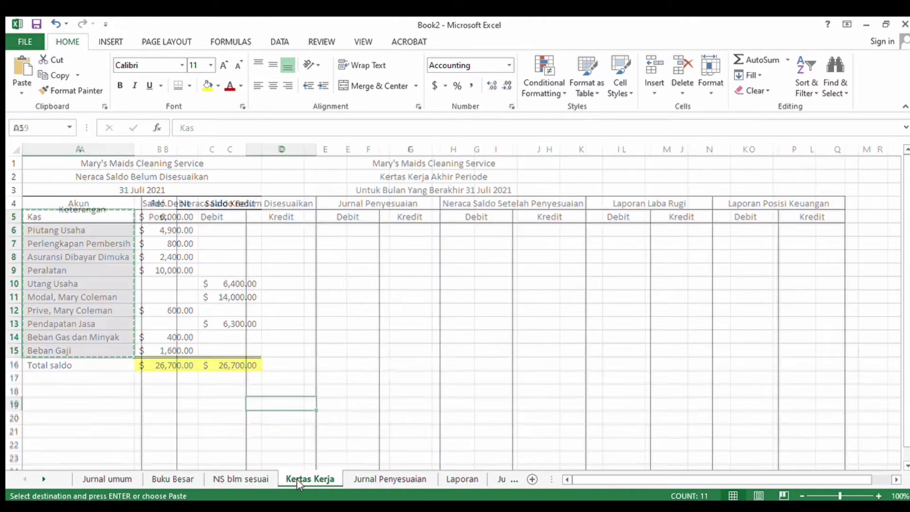
{"action": "left_click", "coordinate": [105, 233]}
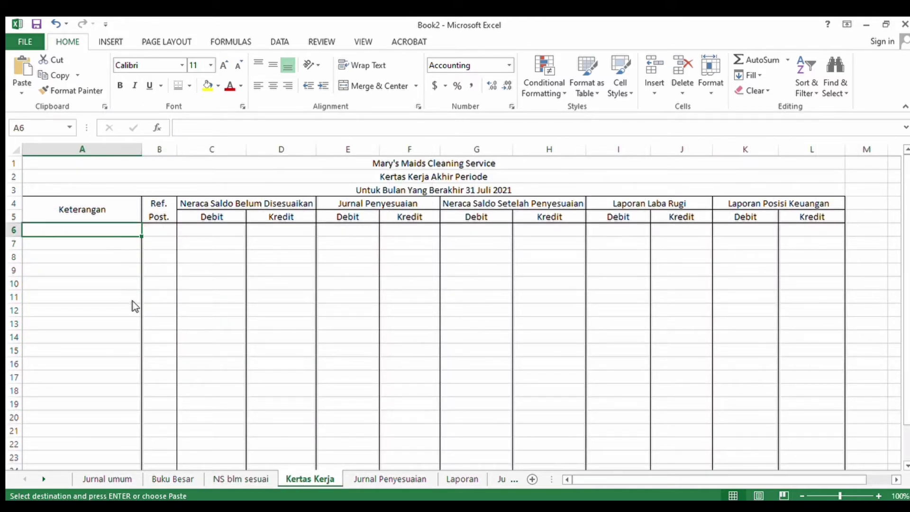
{"action": "key", "text": "ctrl+v"}
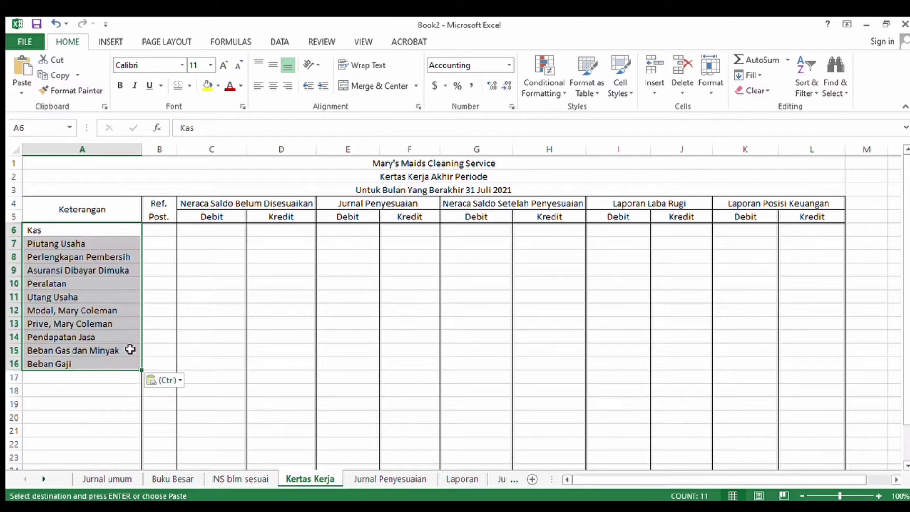
{"action": "left_click", "coordinate": [161, 230]}
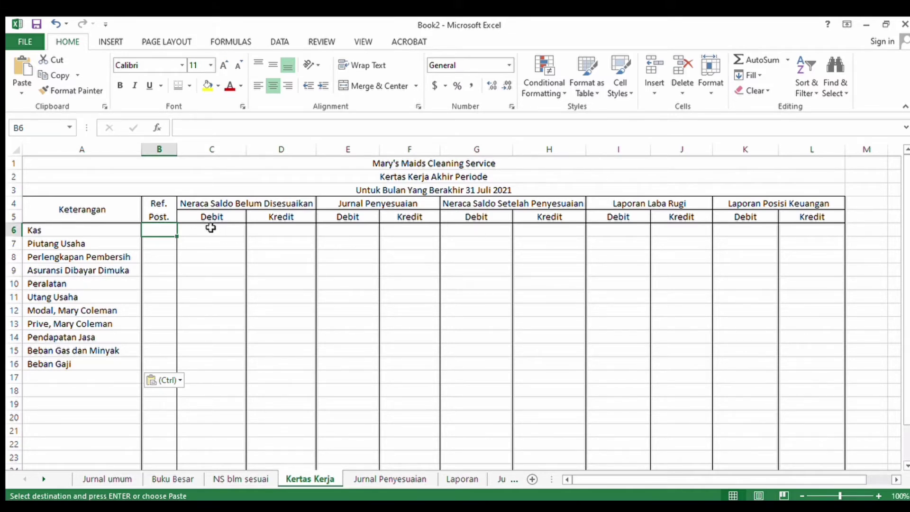
Step: Copy the Saldo Debit amounts in B5:B15 of NS blm sesuai into the unadjusted Debit column of Kertas Kerja, starting at C6
{"action": "left_click", "coordinate": [243, 479]}
{"action": "left_click_drag", "start_coordinate": [205, 301], "coordinate": [165, 337]}
{"action": "left_click", "coordinate": [175, 219]}
{"action": "left_click", "coordinate": [171, 315]}
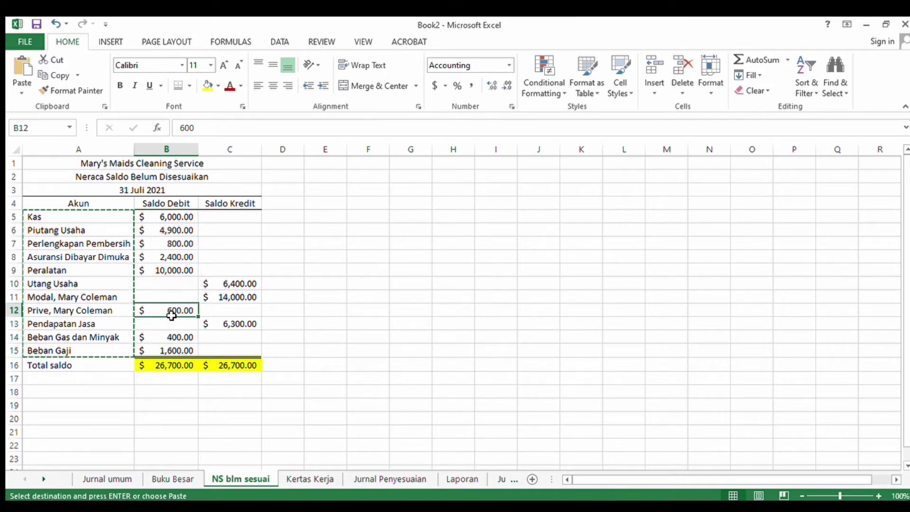
{"action": "left_click", "coordinate": [177, 218]}
{"action": "left_click_drag", "start_coordinate": [177, 218], "coordinate": [171, 354]}
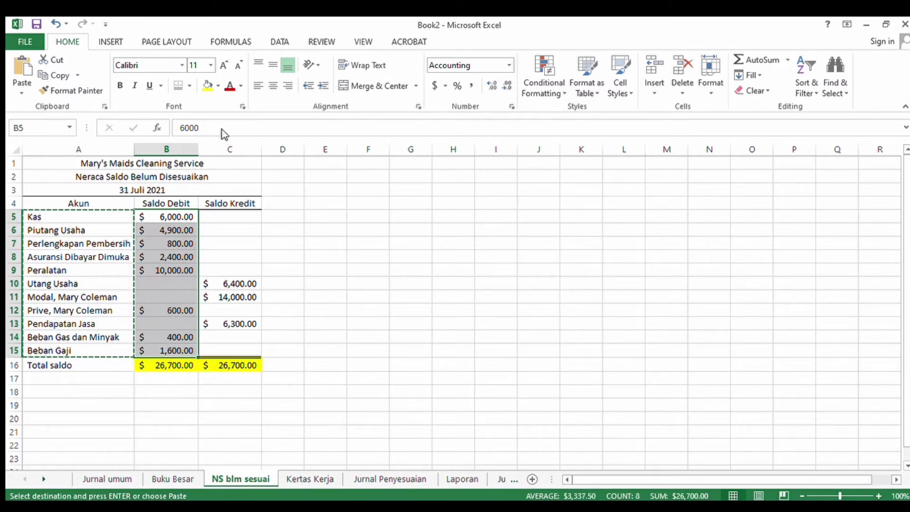
{"action": "key", "text": "ctrl+c"}
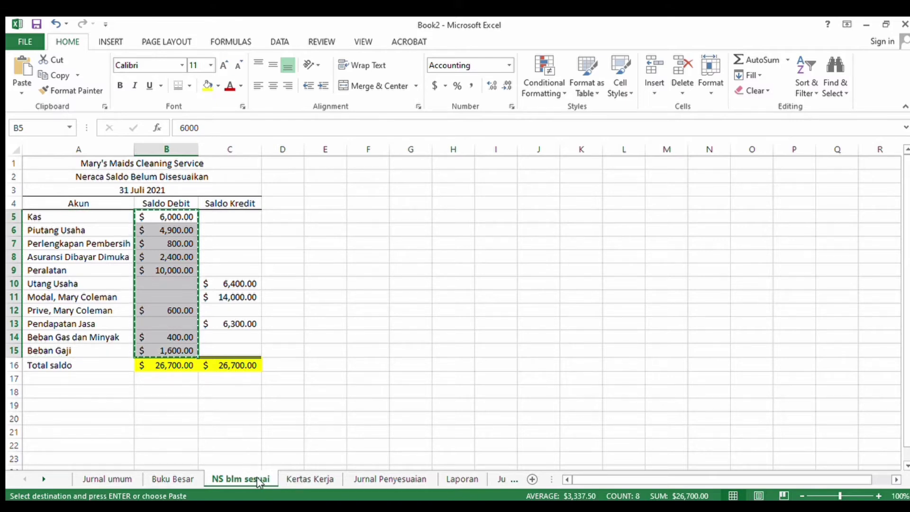
{"action": "left_click", "coordinate": [300, 479]}
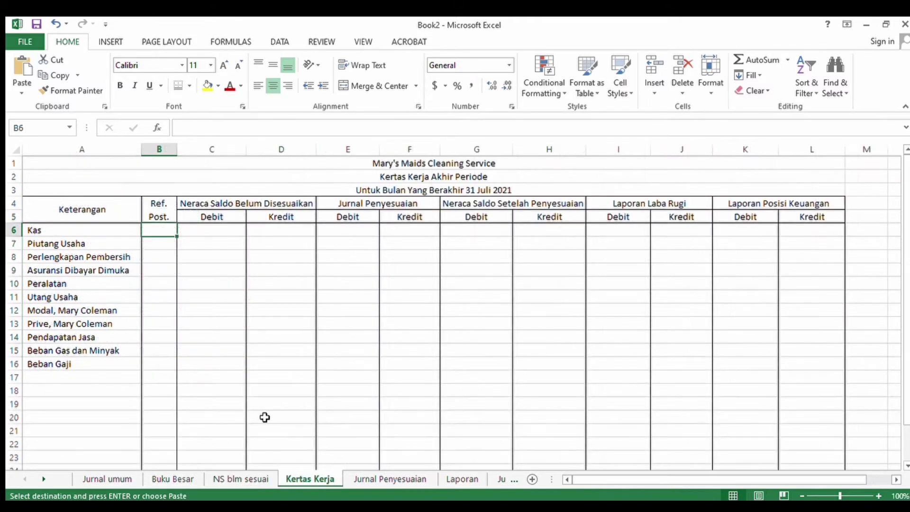
{"action": "left_click", "coordinate": [202, 229]}
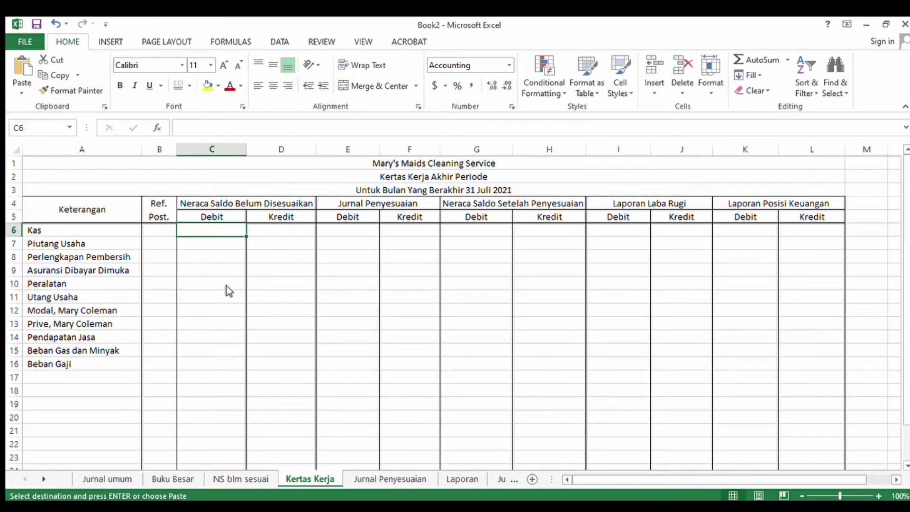
{"action": "key", "text": "ctrl+v"}
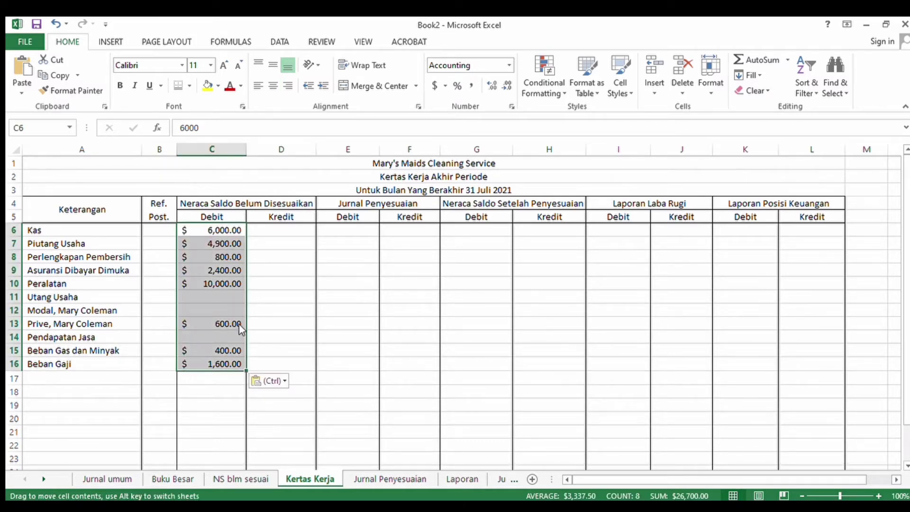
Step: Remove the pasted double line between C16 and C17 by clearing the borders of C17
{"action": "left_click", "coordinate": [218, 349]}
{"action": "left_click", "coordinate": [210, 375]}
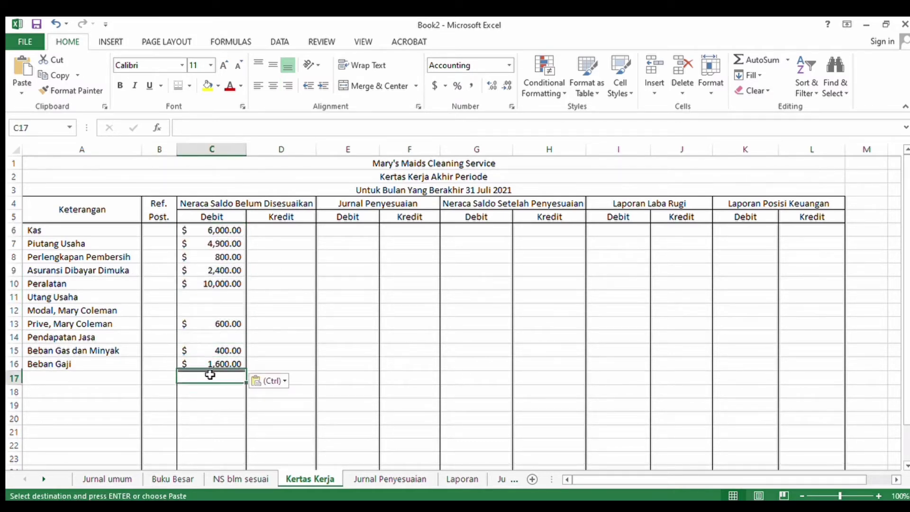
{"action": "left_click", "coordinate": [185, 85]}
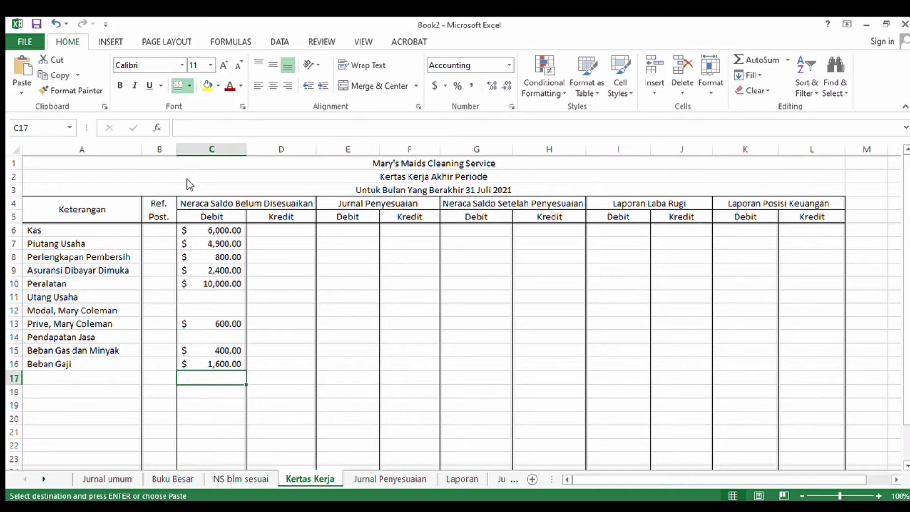
{"action": "key", "text": "Escape"}
{"action": "left_click", "coordinate": [294, 230]}
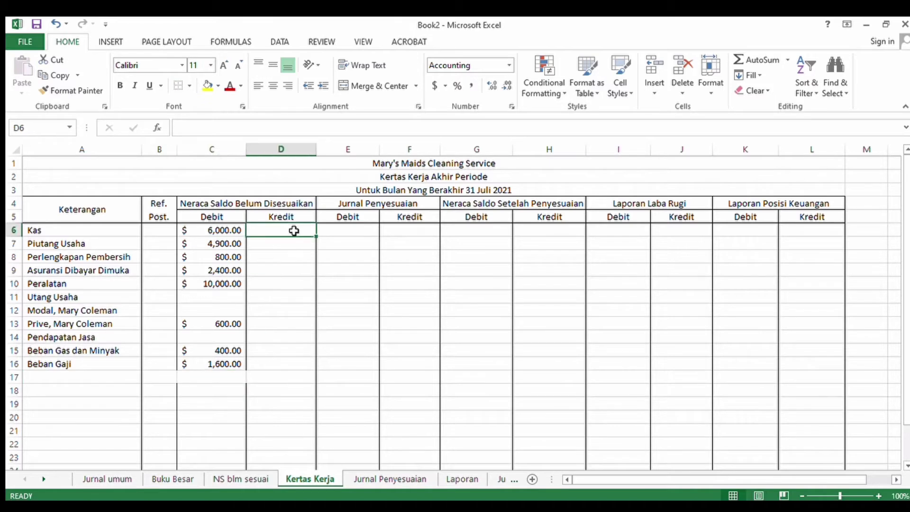
{"action": "left_click", "coordinate": [191, 374]}
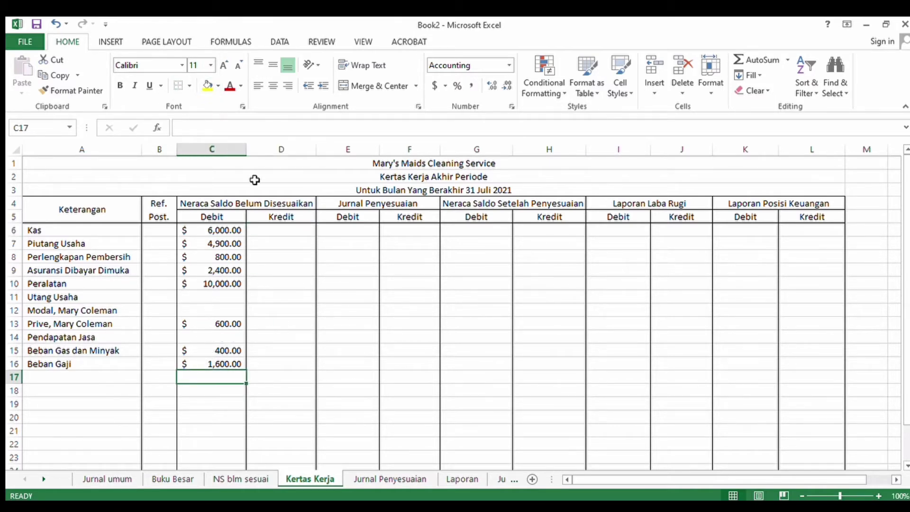
Step: Copy the Saldo Kredit amounts in C5:C15 of NS blm sesuai into the unadjusted Kredit column of Kertas Kerja, starting at D6
{"action": "left_click", "coordinate": [268, 230]}
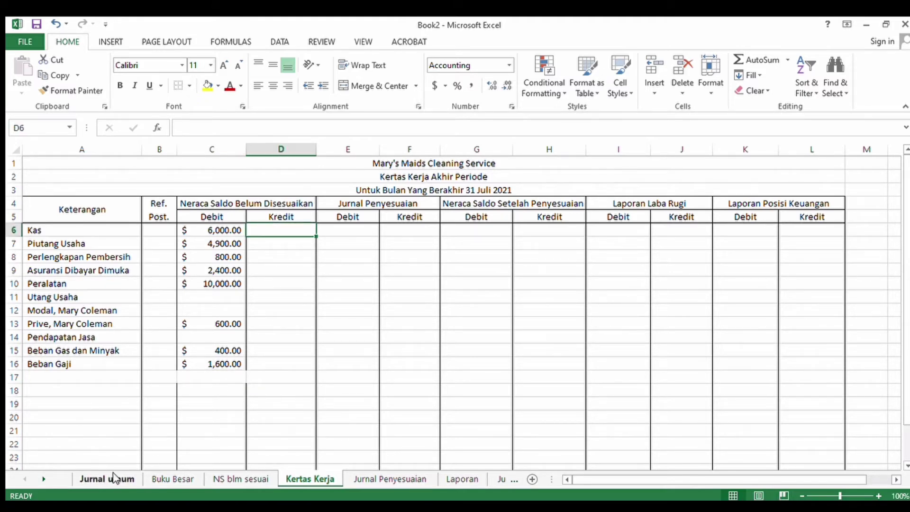
{"action": "left_click", "coordinate": [221, 480]}
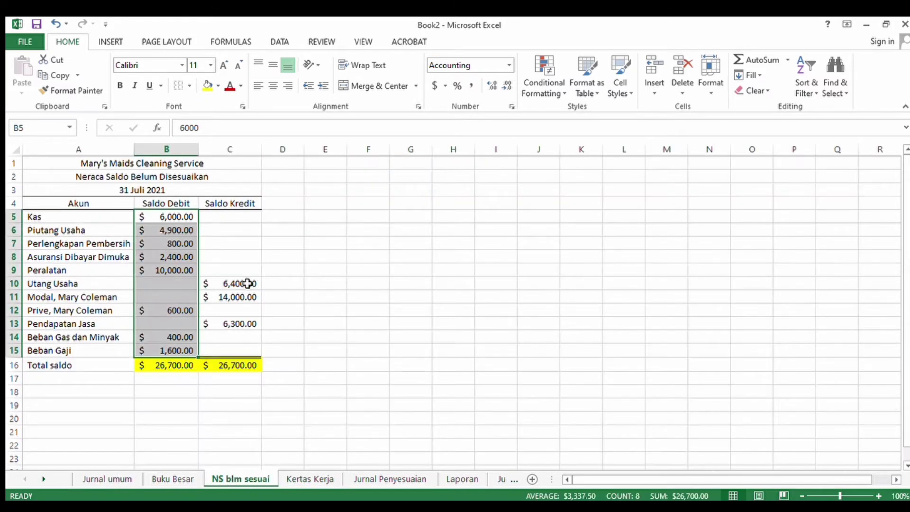
{"action": "left_click", "coordinate": [247, 284]}
{"action": "left_click_drag", "start_coordinate": [246, 283], "coordinate": [244, 332]}
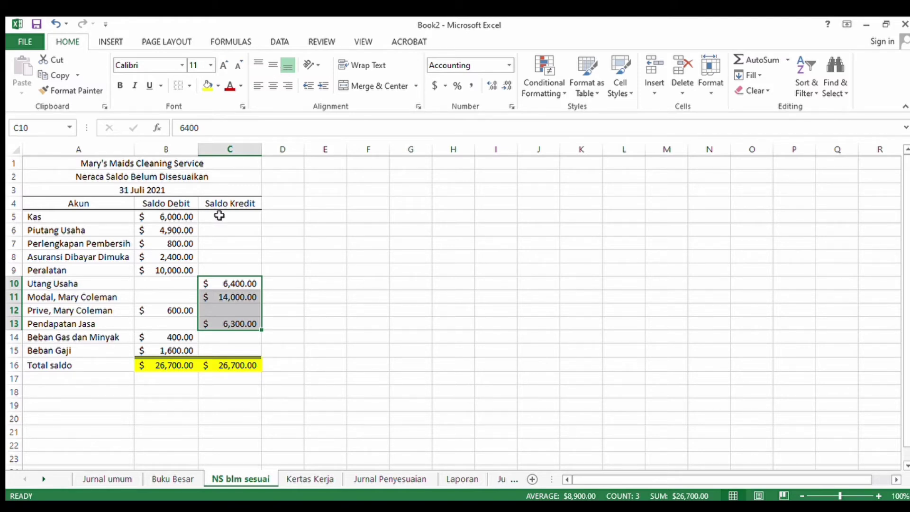
{"action": "left_click_drag", "start_coordinate": [219, 216], "coordinate": [222, 354]}
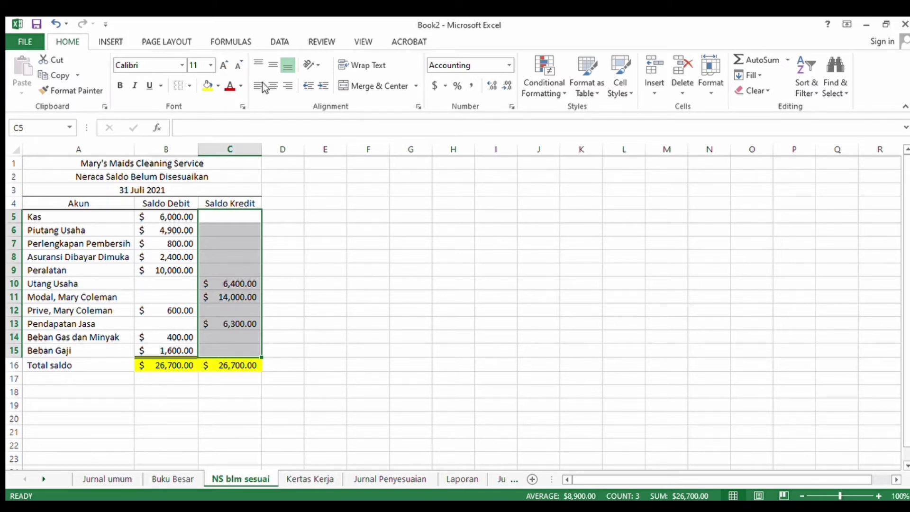
{"action": "key", "text": "ctrl+c"}
{"action": "left_click", "coordinate": [313, 478]}
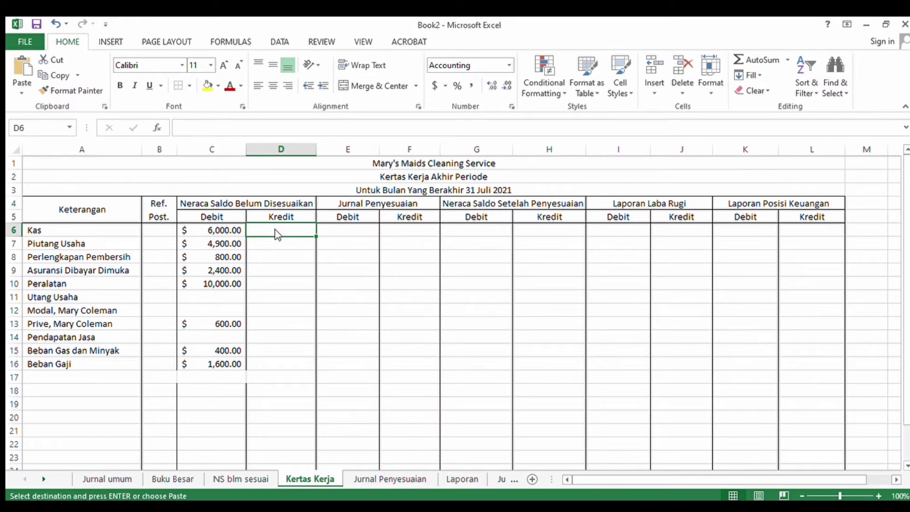
{"action": "key", "text": "ctrl+v"}
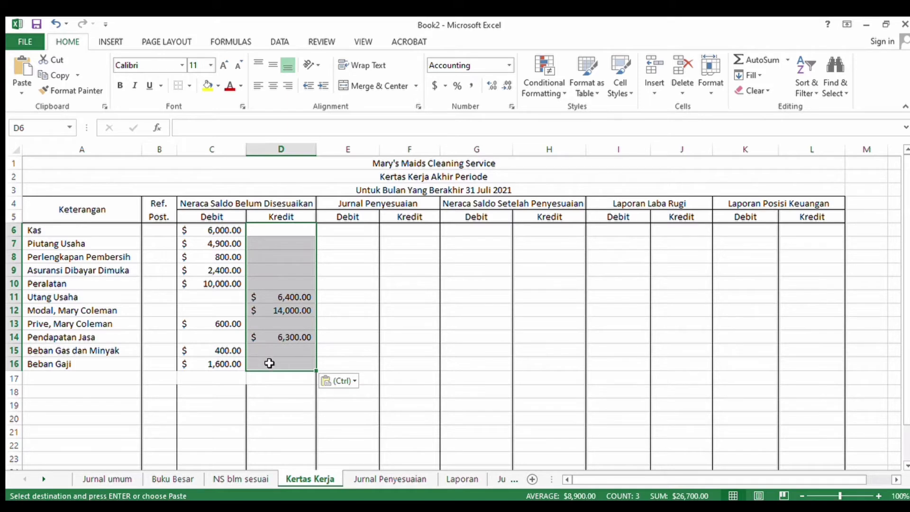
Step: Clear the pasted double line at D17 and reapply a side border to C17
{"action": "left_click", "coordinate": [270, 366]}
{"action": "left_click", "coordinate": [272, 379]}
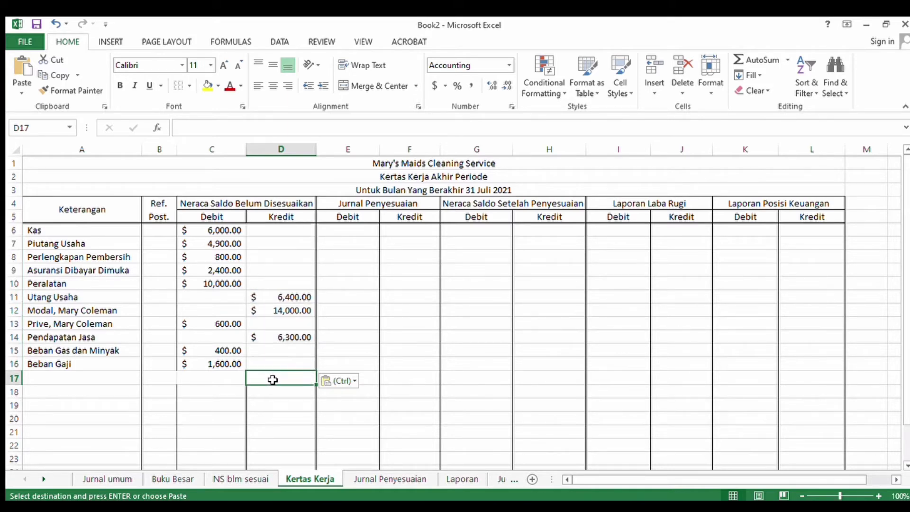
{"action": "left_click", "coordinate": [177, 88]}
{"action": "left_click", "coordinate": [211, 376]}
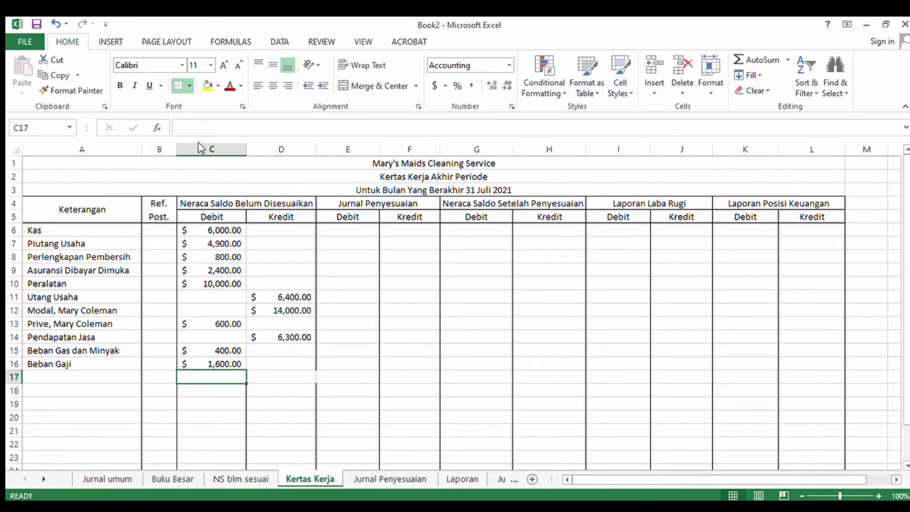
{"action": "left_click", "coordinate": [271, 376]}
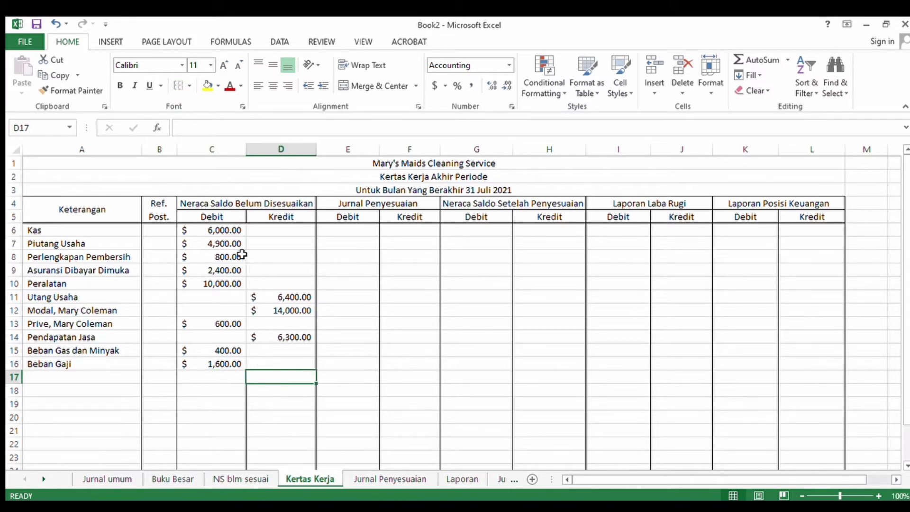
Step: Restore the missing side borders on C6:C17 and D17 in the unadjusted trial balance columns of Kertas Kerja
{"action": "left_click_drag", "start_coordinate": [237, 231], "coordinate": [237, 369]}
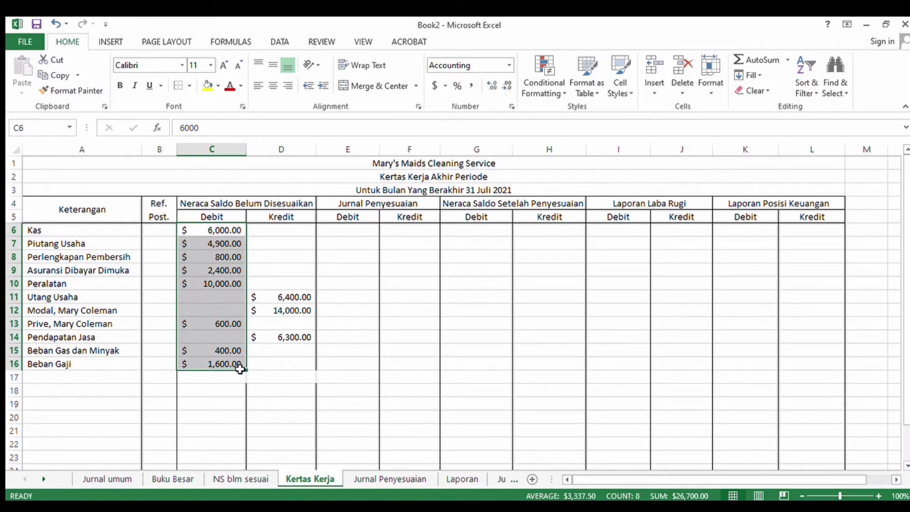
{"action": "left_click_drag", "start_coordinate": [217, 328], "coordinate": [228, 381]}
{"action": "left_click", "coordinate": [226, 233]}
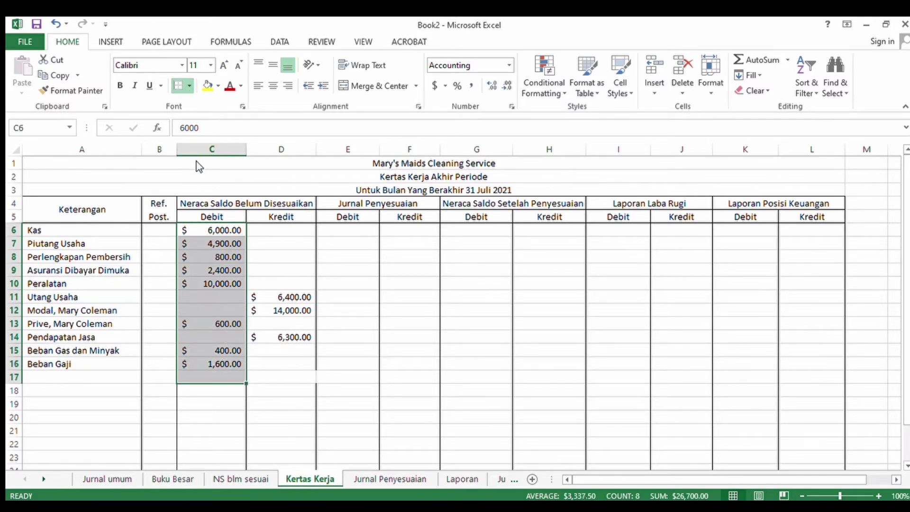
{"action": "left_click", "coordinate": [308, 374]}
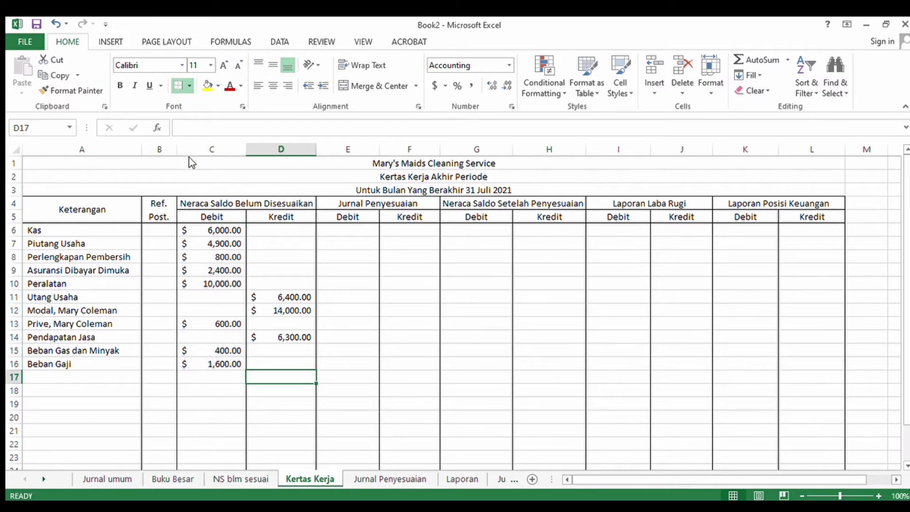
{"action": "left_click", "coordinate": [347, 326]}
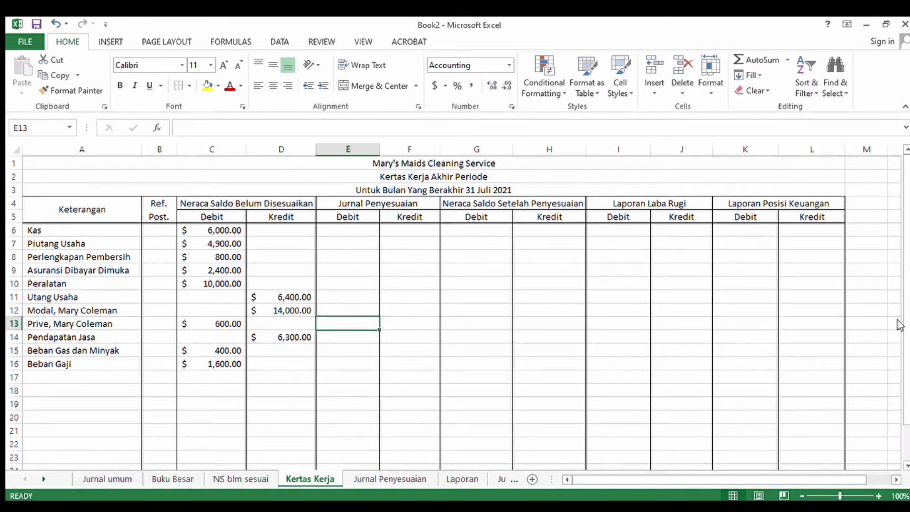
Step: Label cell A24 of Kertas Kerja as Total
{"action": "scroll", "coordinate": [905, 327], "scroll_direction": "down", "scroll_amount": 1}
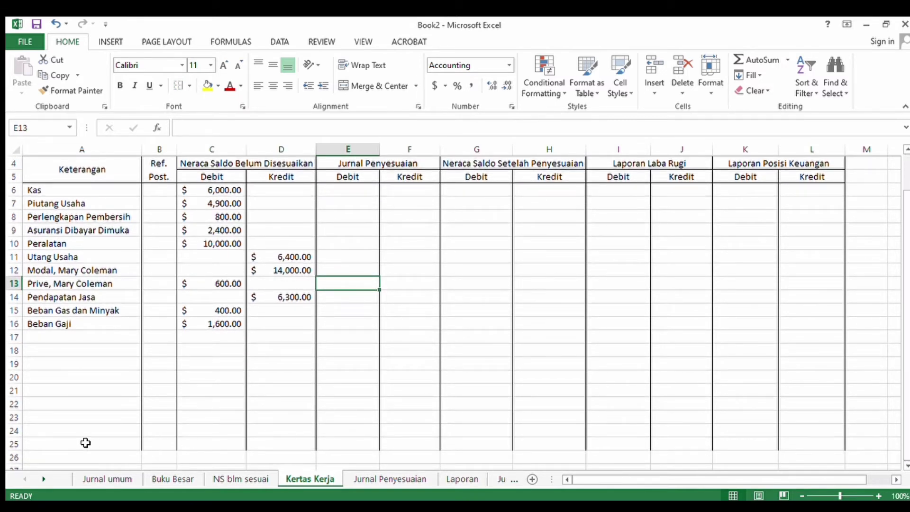
{"action": "left_click", "coordinate": [56, 431]}
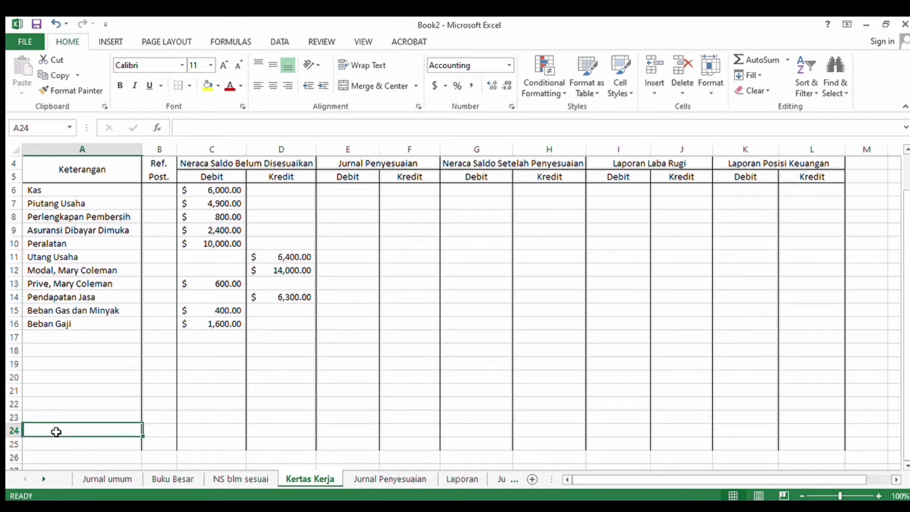
{"action": "left_click", "coordinate": [82, 444]}
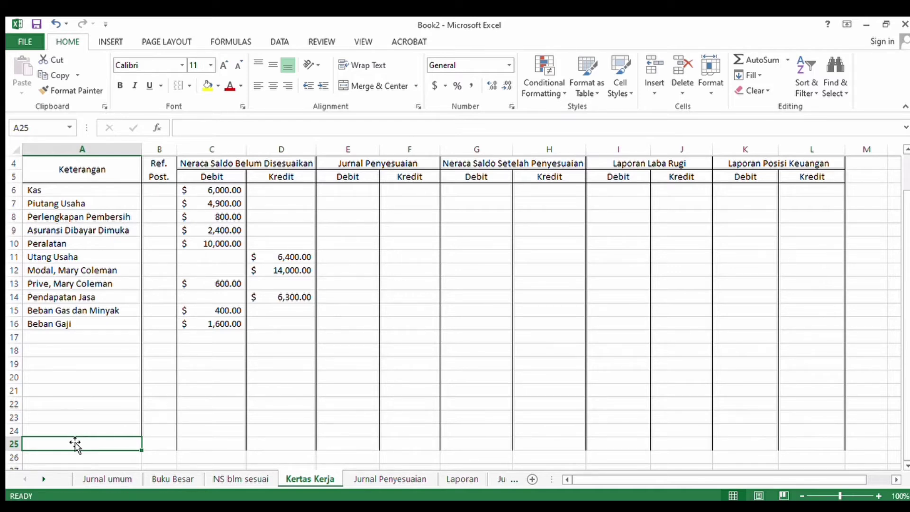
{"action": "left_click", "coordinate": [70, 430]}
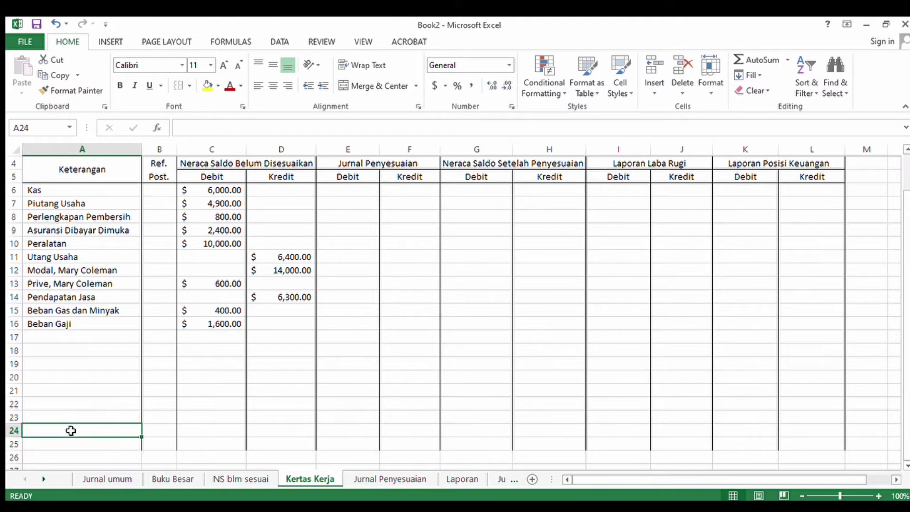
{"action": "type", "text": "Total"}
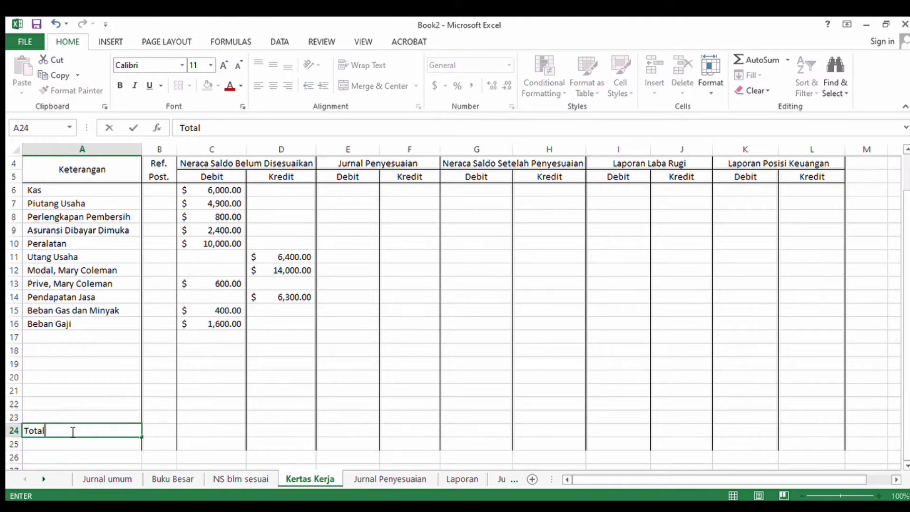
Step: Sum the unadjusted Debit amounts C6:C16 in C24 of the Total row
{"action": "left_click", "coordinate": [199, 434]}
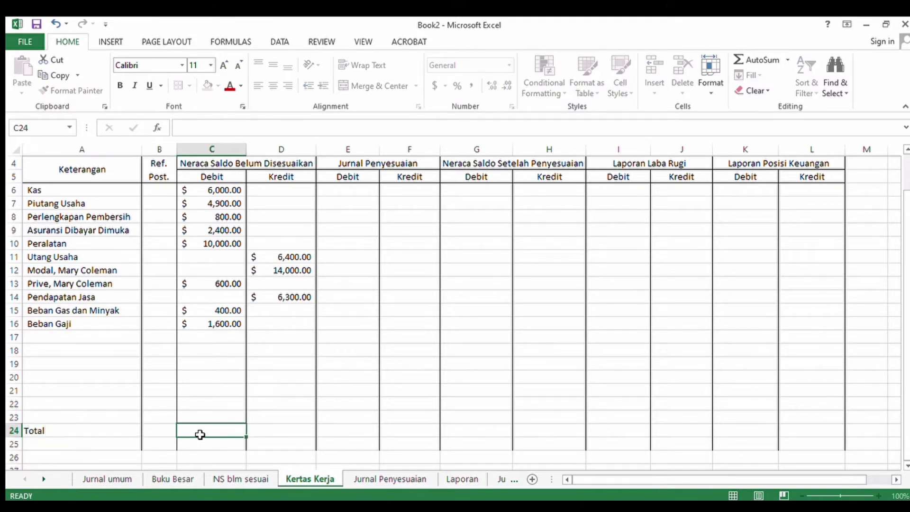
{"action": "type", "text": "=sum("}
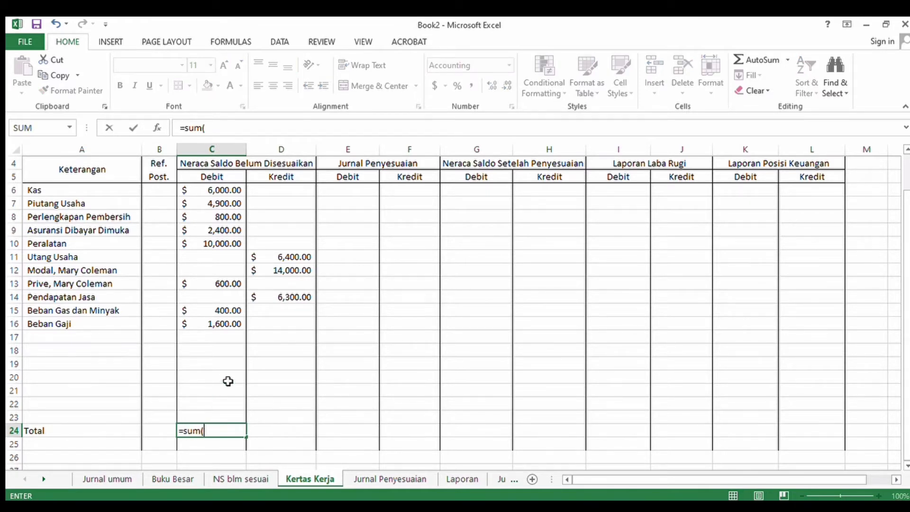
{"action": "left_click_drag", "start_coordinate": [219, 193], "coordinate": [229, 322]}
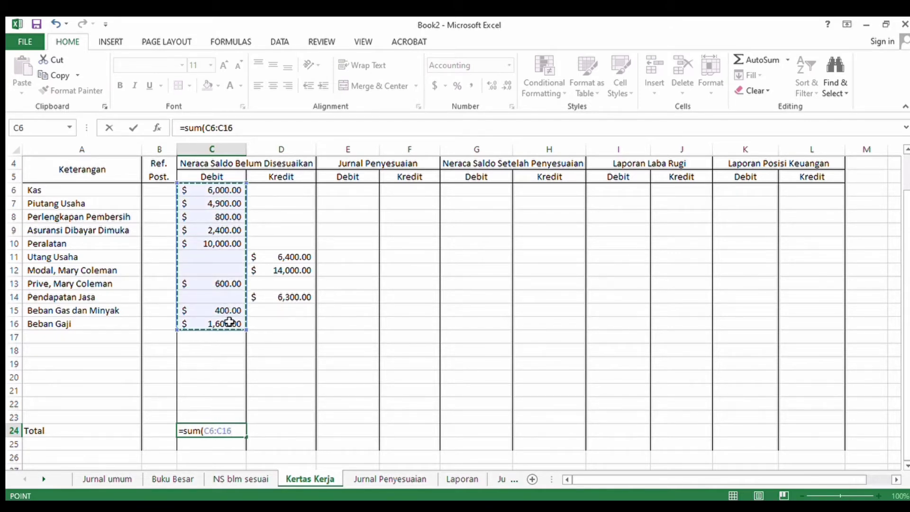
{"action": "key", "text": "Return"}
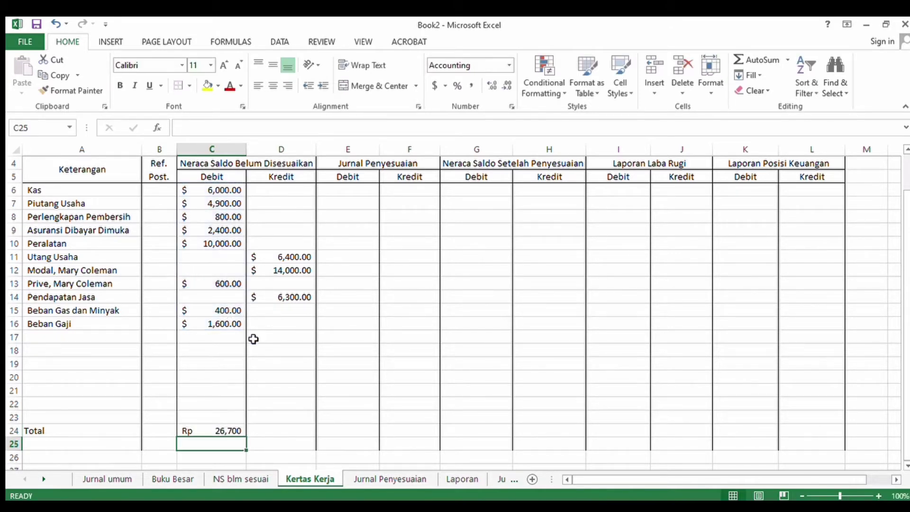
Step: Format columns C through L of Kertas Kerja as dollar accounting amounts with two decimal places
{"action": "left_click", "coordinate": [299, 431]}
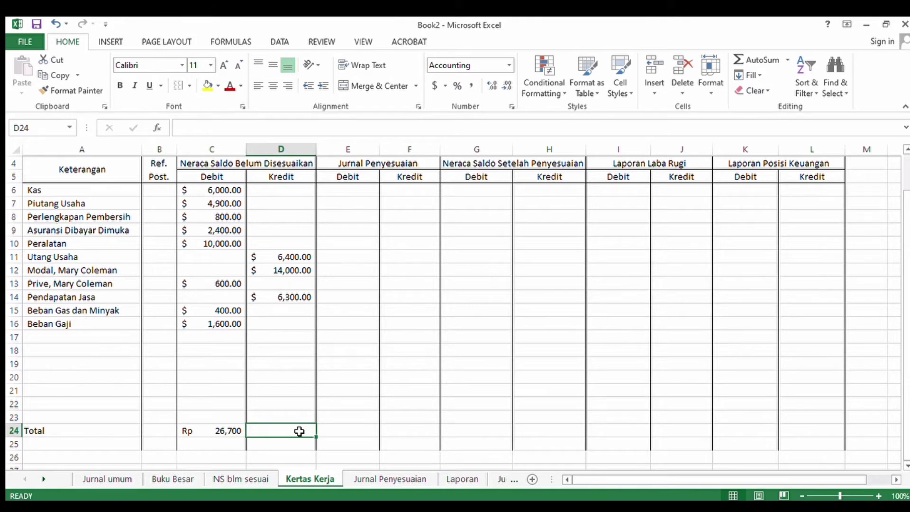
{"action": "left_click_drag", "start_coordinate": [208, 150], "coordinate": [583, 155]}
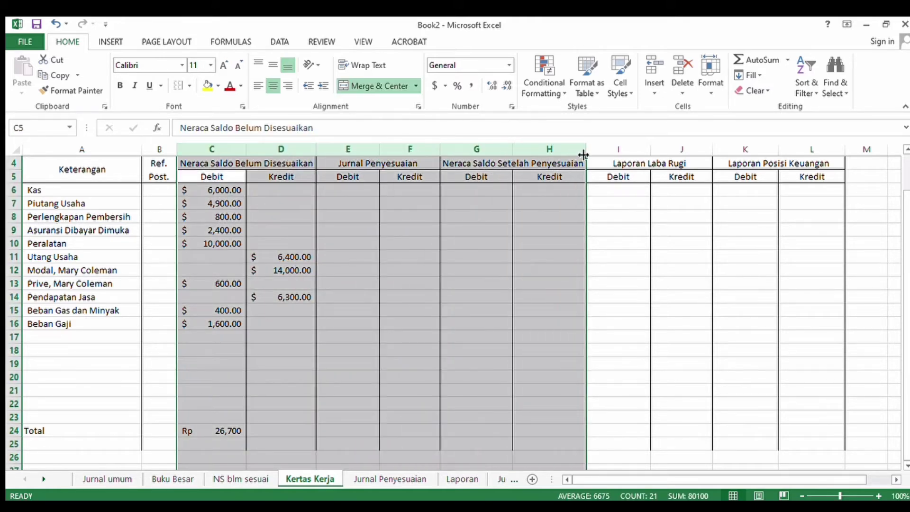
{"action": "left_click", "coordinate": [356, 168]}
{"action": "left_click", "coordinate": [209, 151]}
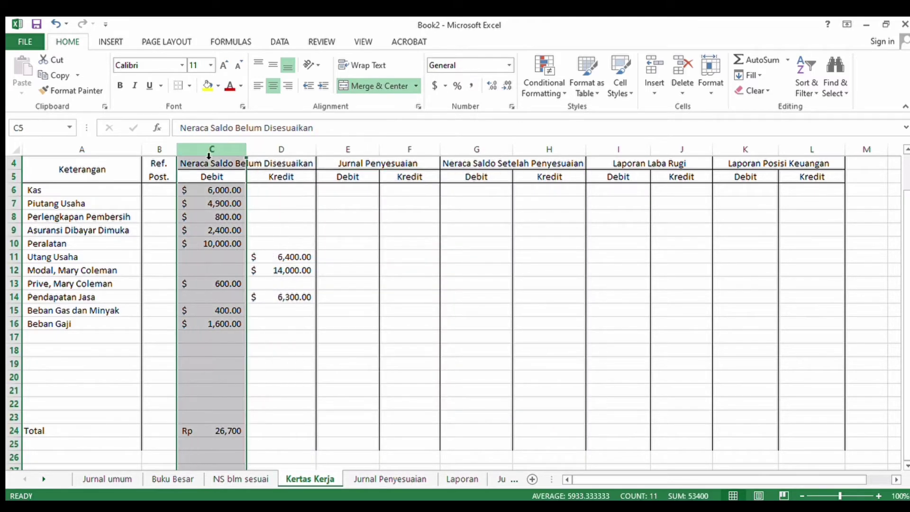
{"action": "left_click_drag", "start_coordinate": [208, 155], "coordinate": [807, 181]}
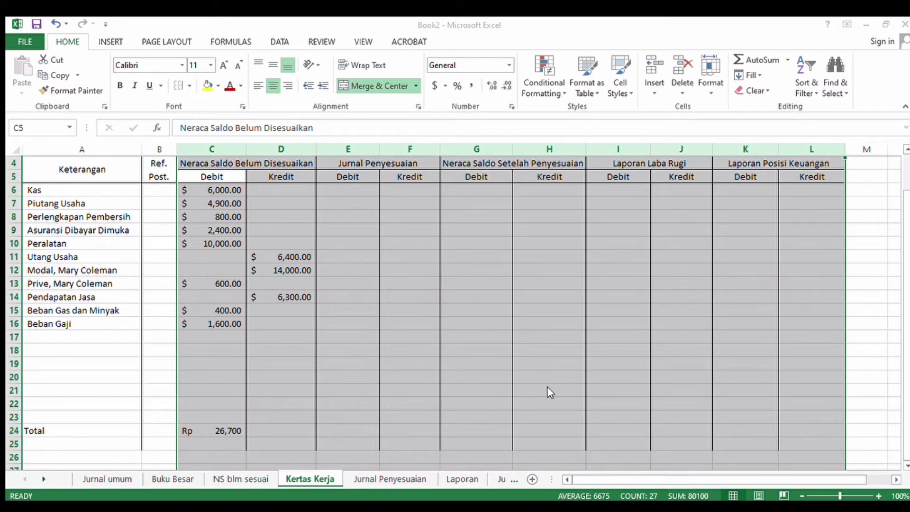
{"action": "left_click", "coordinate": [321, 295]}
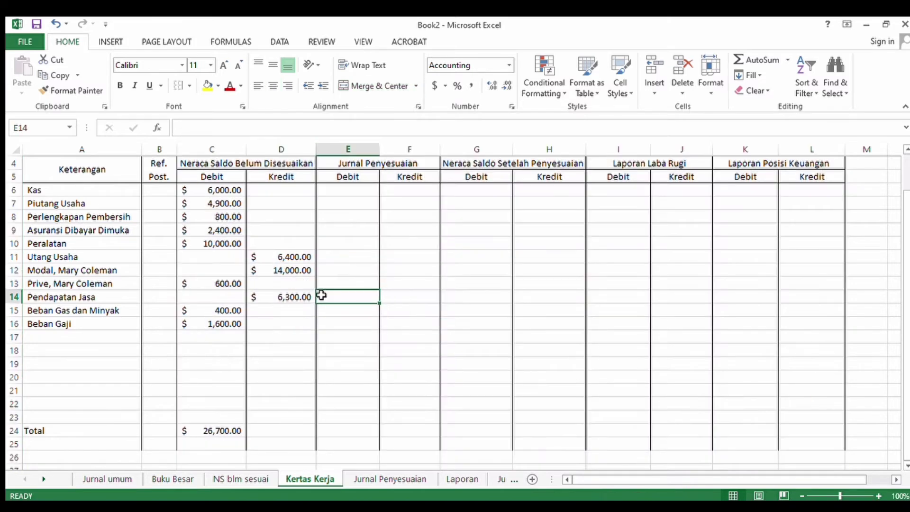
Step: Sum the unadjusted Kredit amounts D11:D14 in D24 of the Total row
{"action": "left_click", "coordinate": [273, 435]}
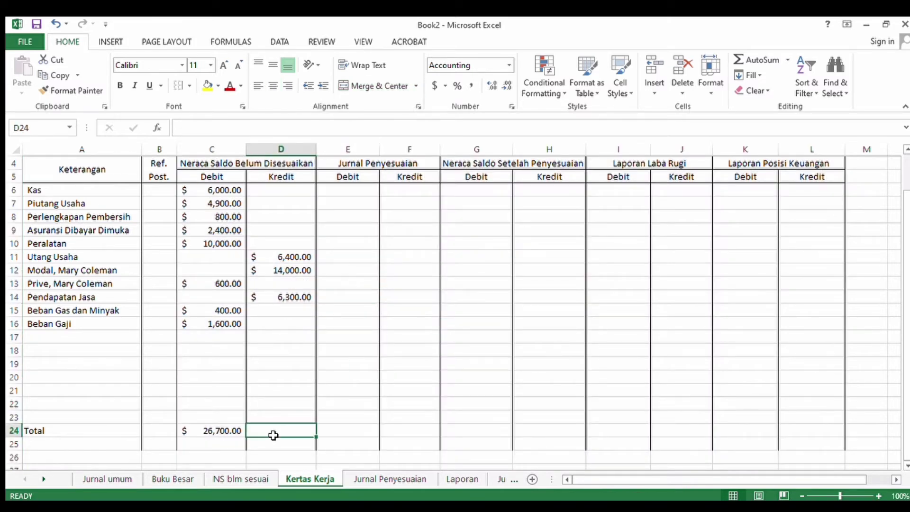
{"action": "type", "text": "=sum("}
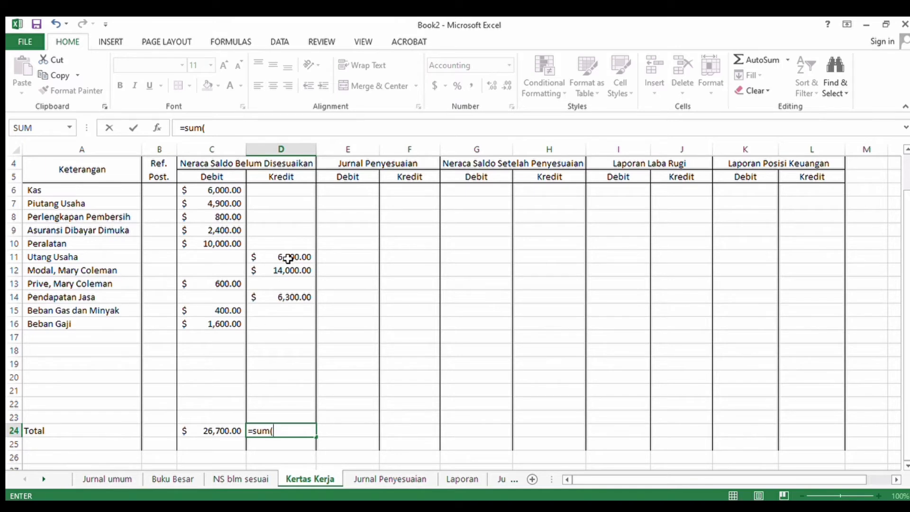
{"action": "left_click_drag", "start_coordinate": [288, 258], "coordinate": [289, 297]}
{"action": "key", "text": "Return"}
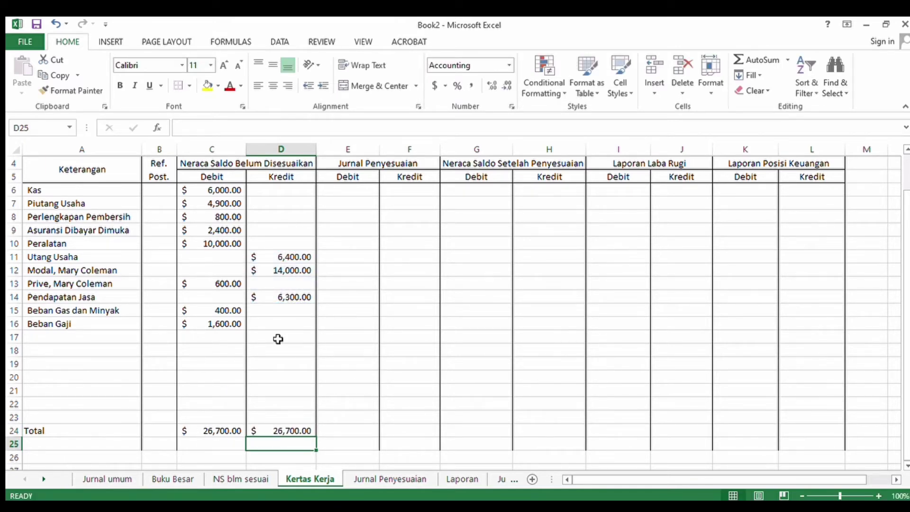
{"action": "left_click", "coordinate": [376, 479]}
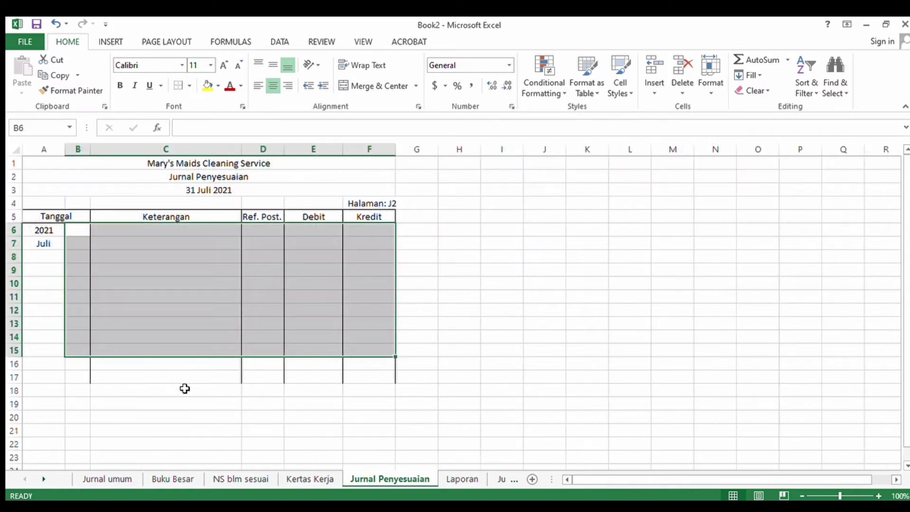
{"action": "left_click", "coordinate": [168, 365]}
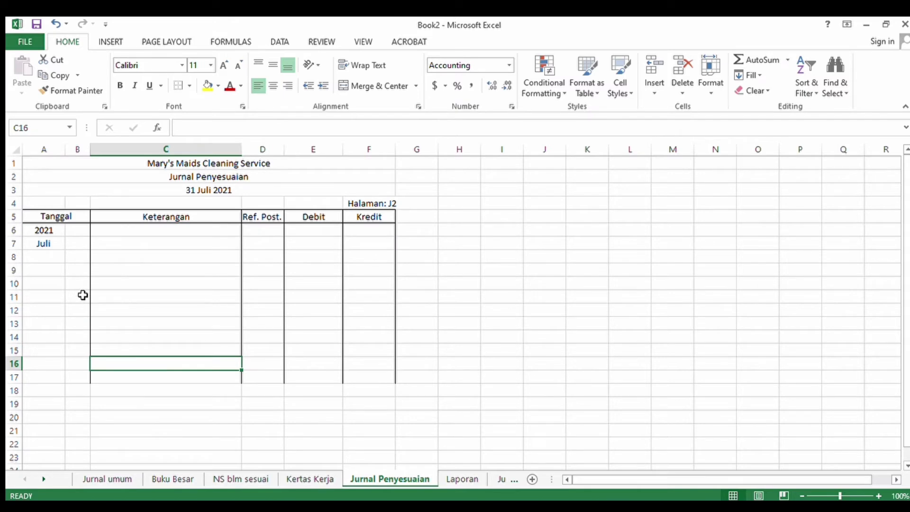
{"action": "left_click", "coordinate": [294, 480]}
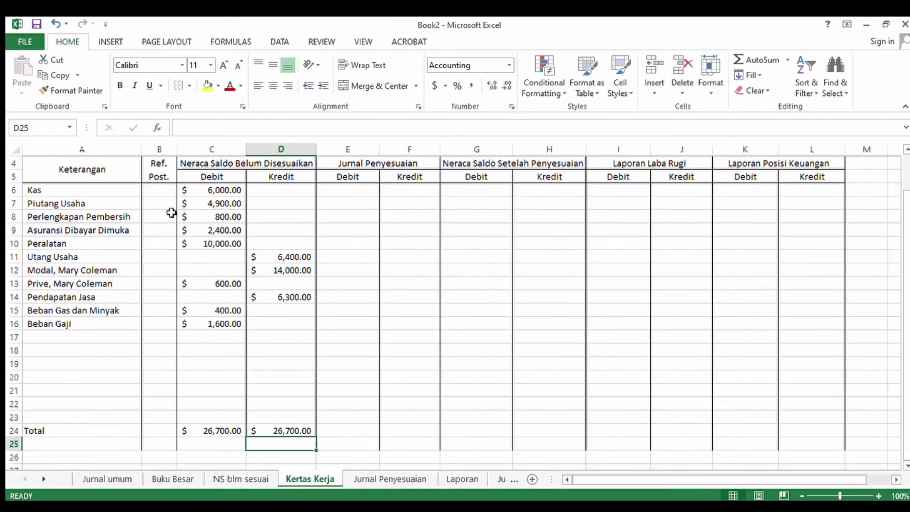
{"action": "left_click", "coordinate": [171, 194]}
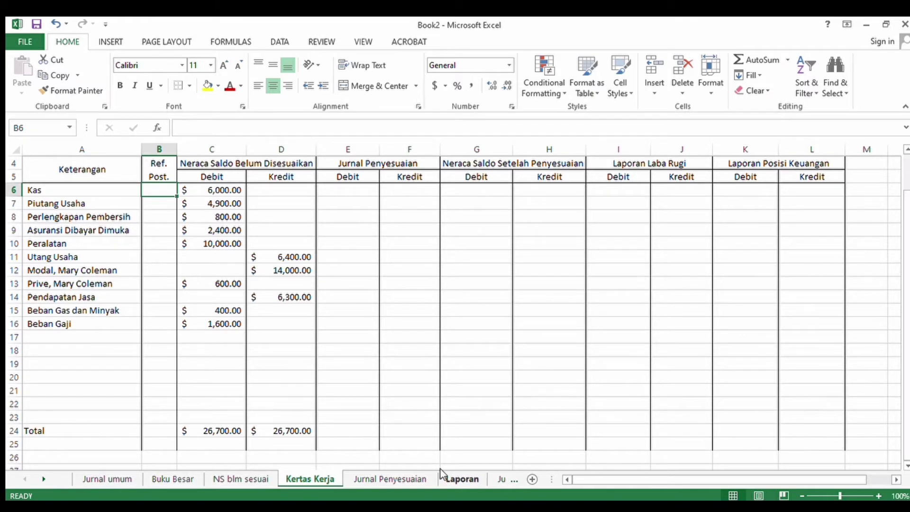
{"action": "left_click_drag", "start_coordinate": [867, 275], "coordinate": [777, 296]}
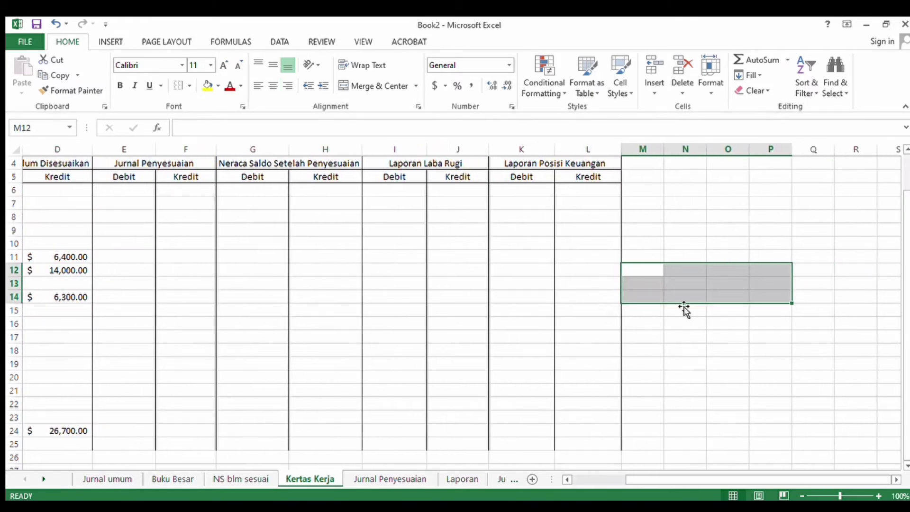
{"action": "left_click_drag", "start_coordinate": [647, 303], "coordinate": [676, 295]}
{"action": "left_click_drag", "start_coordinate": [613, 329], "coordinate": [420, 328]}
{"action": "left_click", "coordinate": [270, 347]}
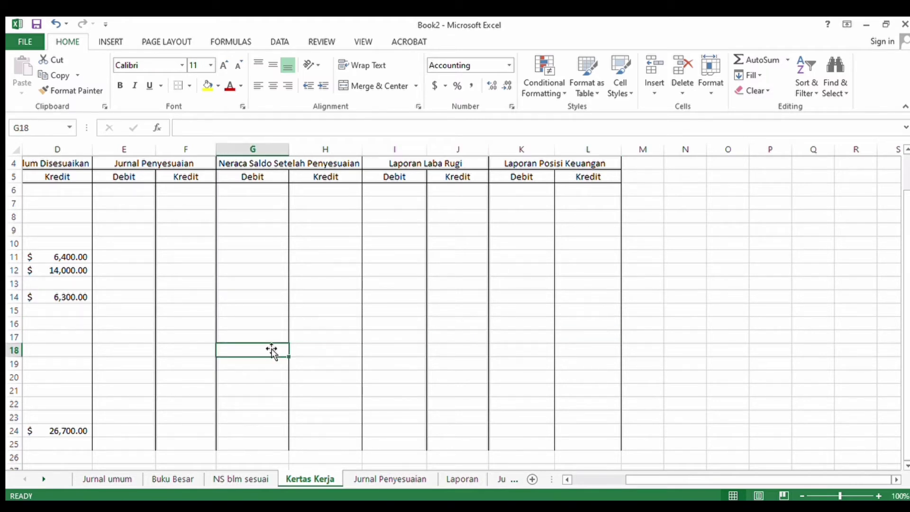
{"action": "mouse_move", "coordinate": [161, 340]}
{"action": "left_mouse_down"}
{"action": "mouse_move", "coordinate": [16, 329]}
{"action": "mouse_move", "coordinate": [172, 326]}
{"action": "left_mouse_up"}
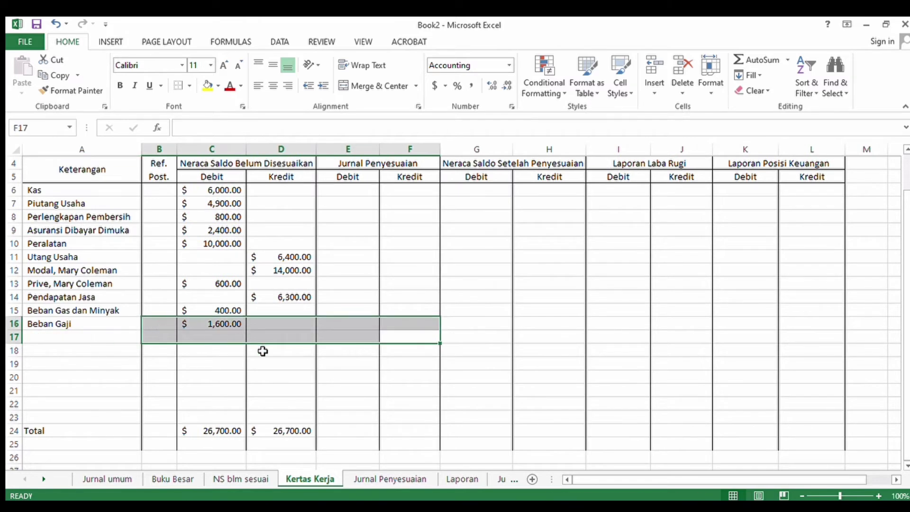
{"action": "left_click_drag", "start_coordinate": [262, 351], "coordinate": [149, 187]}
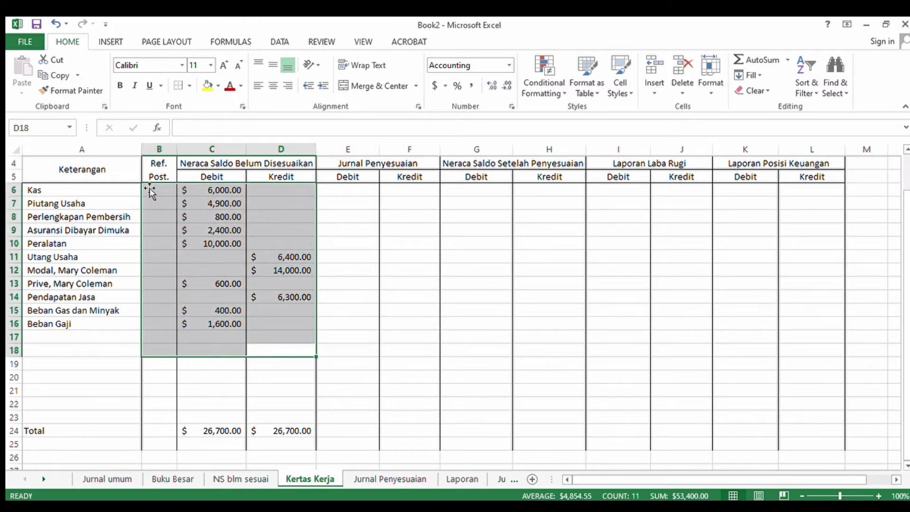
{"action": "left_click", "coordinate": [168, 204]}
Step: Enter the Ref. Post. codes 101, 112, 128, 130 and 157 in B6:B10 for Kas through Peralatan
{"action": "left_click", "coordinate": [164, 190]}
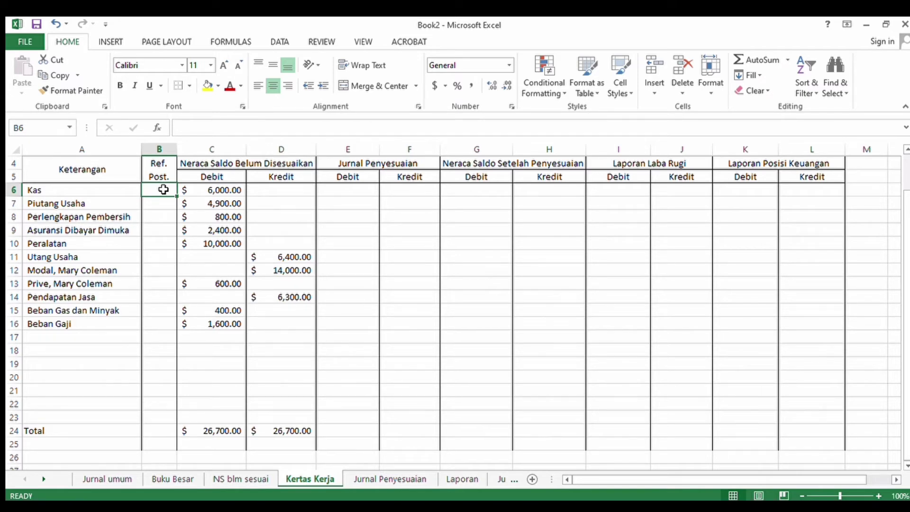
{"action": "type", "text": "101"}
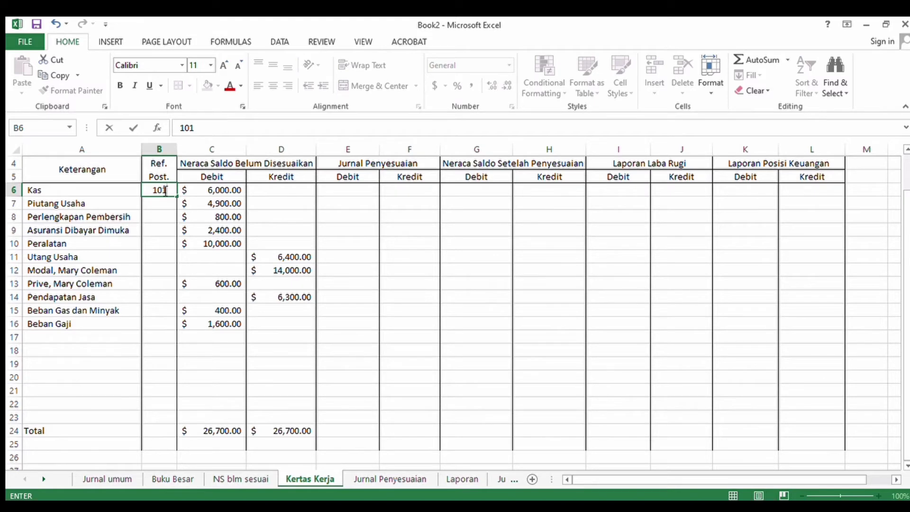
{"action": "key", "text": "Return"}
{"action": "type", "text": "112"}
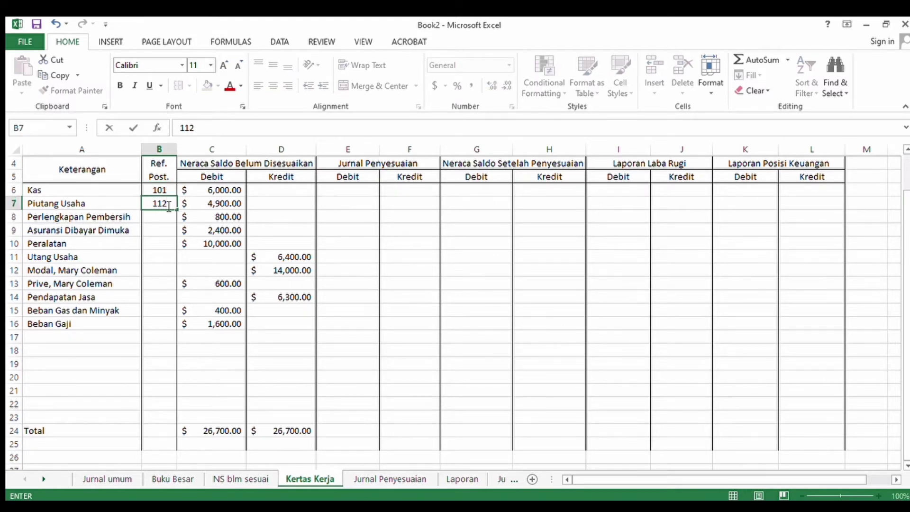
{"action": "key", "text": "Return"}
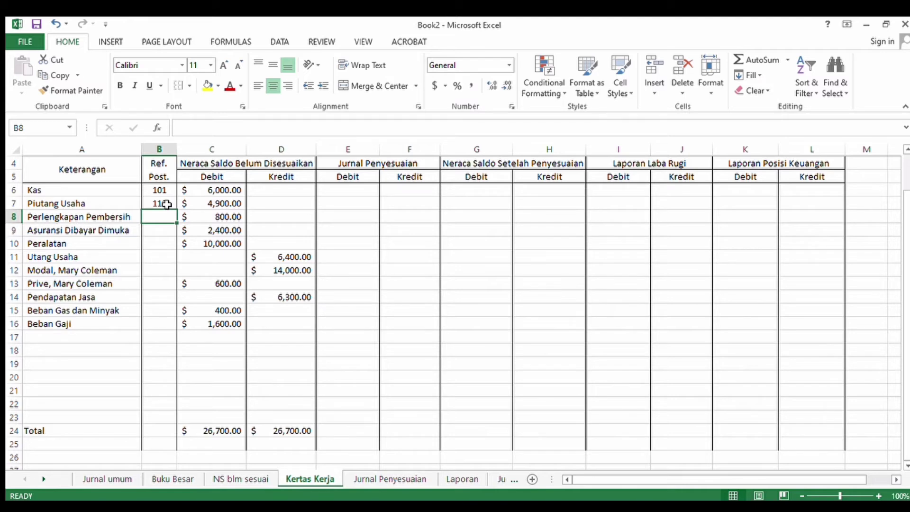
{"action": "type", "text": "128"}
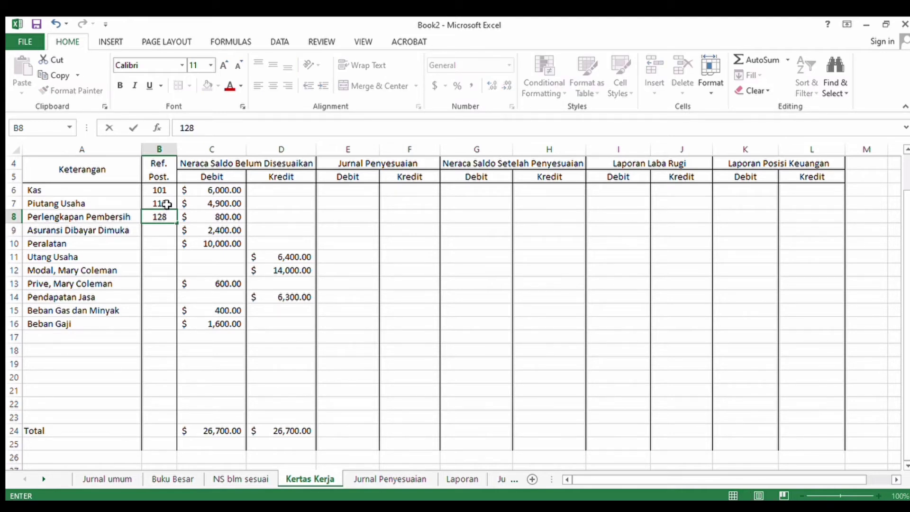
{"action": "key", "text": "Return"}
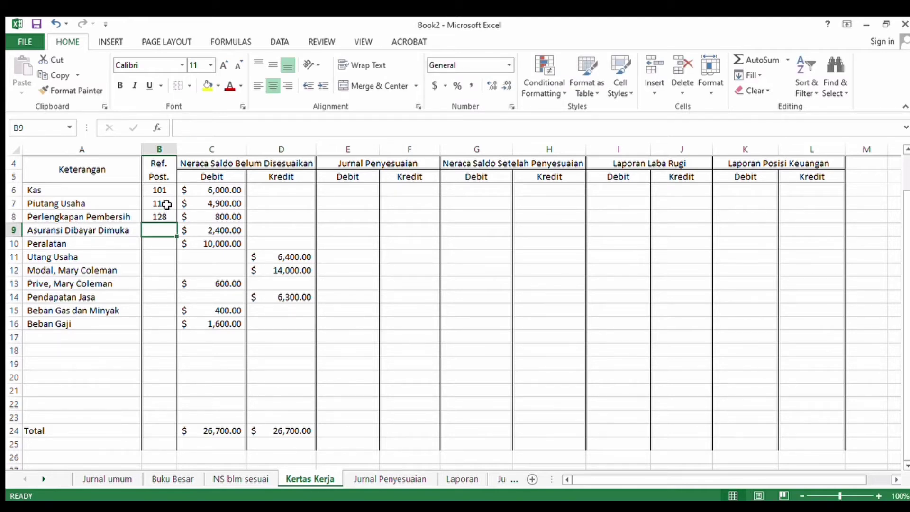
{"action": "type", "text": "13"}
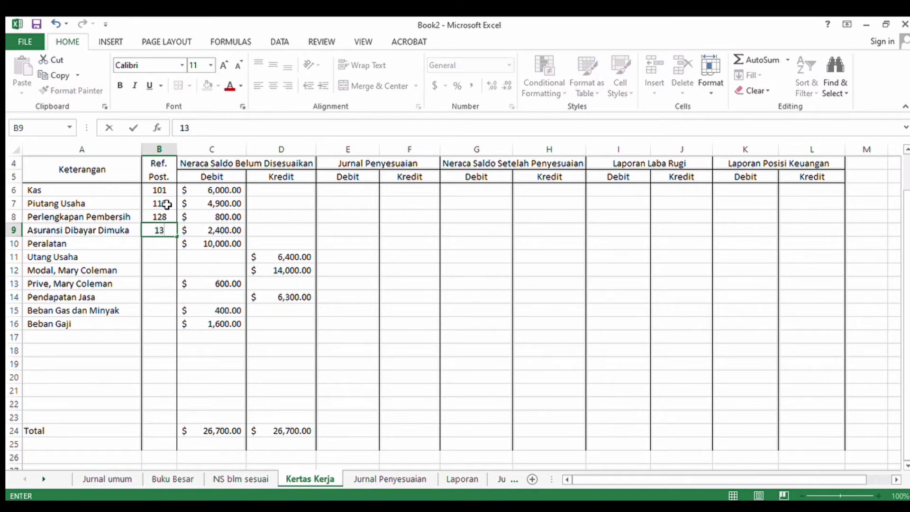
{"action": "type", "text": "0"}
{"action": "key", "text": "Return"}
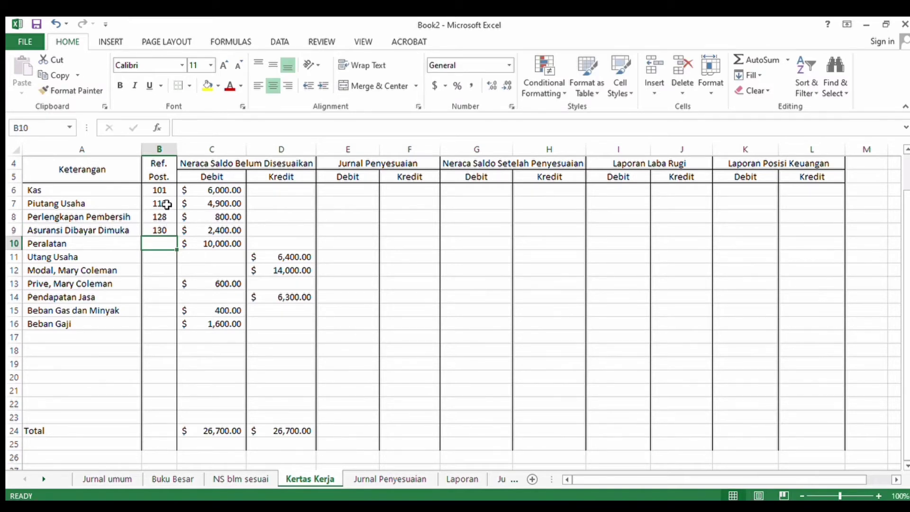
{"action": "type", "text": "157"}
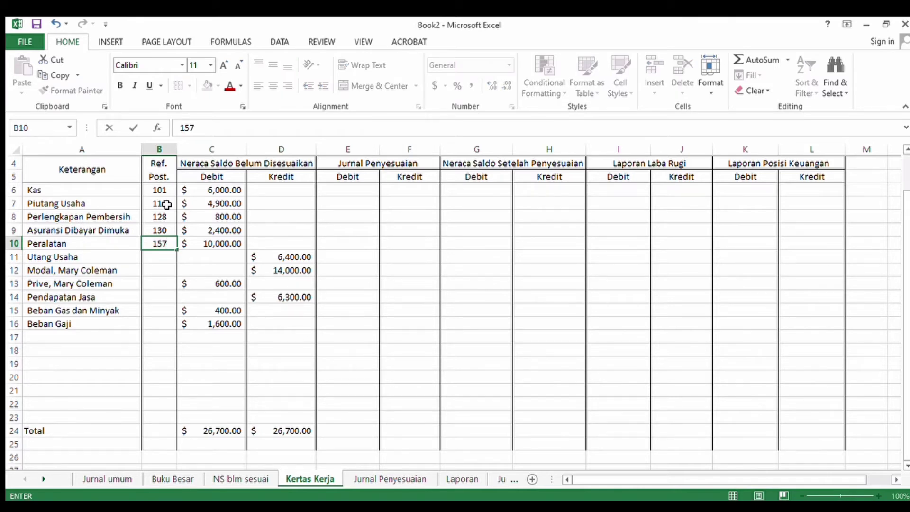
{"action": "key", "text": "Return"}
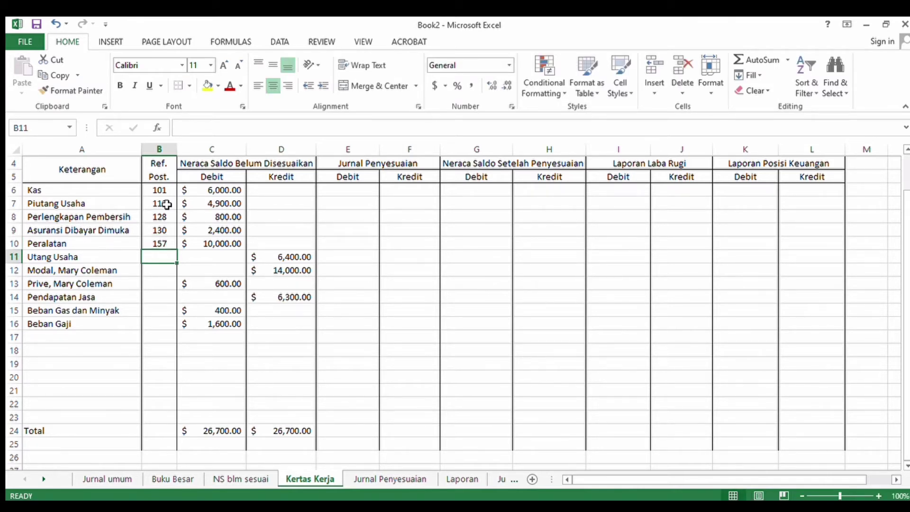
Step: Enter the Ref. Post. codes 201, 301, 306, 400, 633 and 726 in B11:B16 for Utang Usaha through Beban Gaji
{"action": "type", "text": "201"}
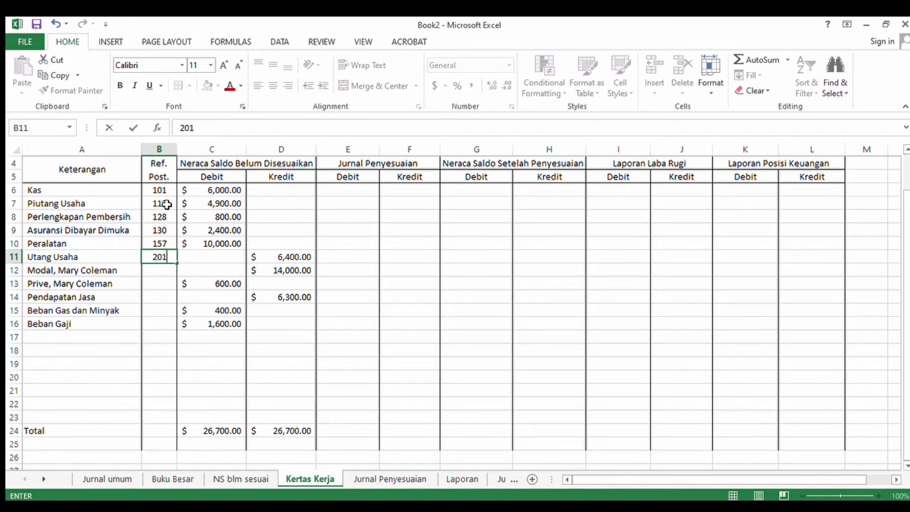
{"action": "key", "text": "Return"}
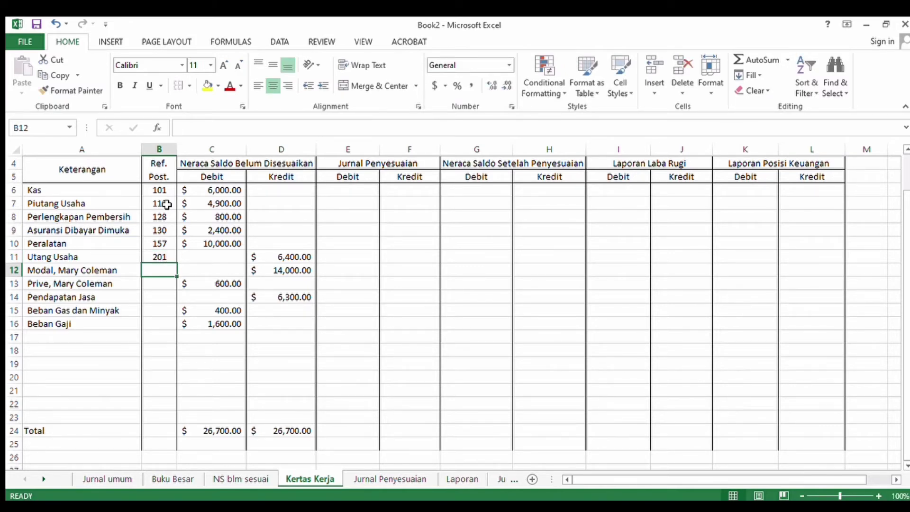
{"action": "type", "text": "301"}
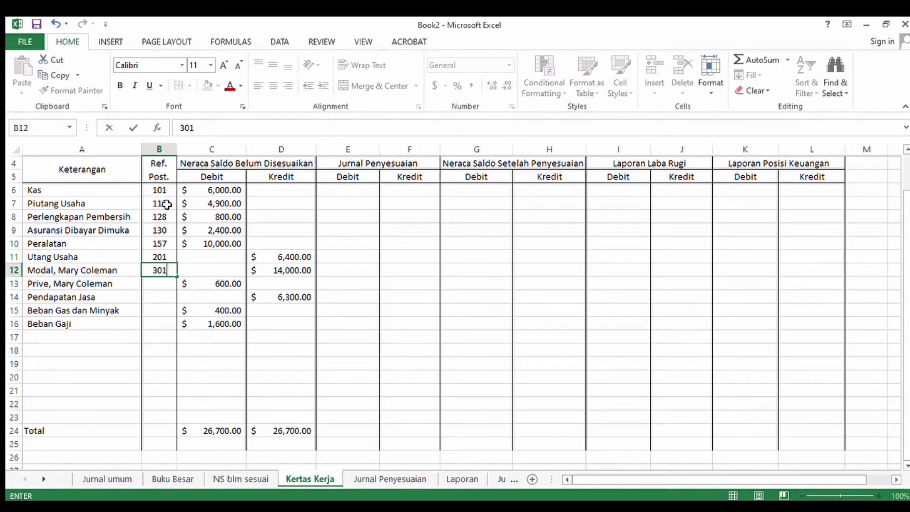
{"action": "key", "text": "Return"}
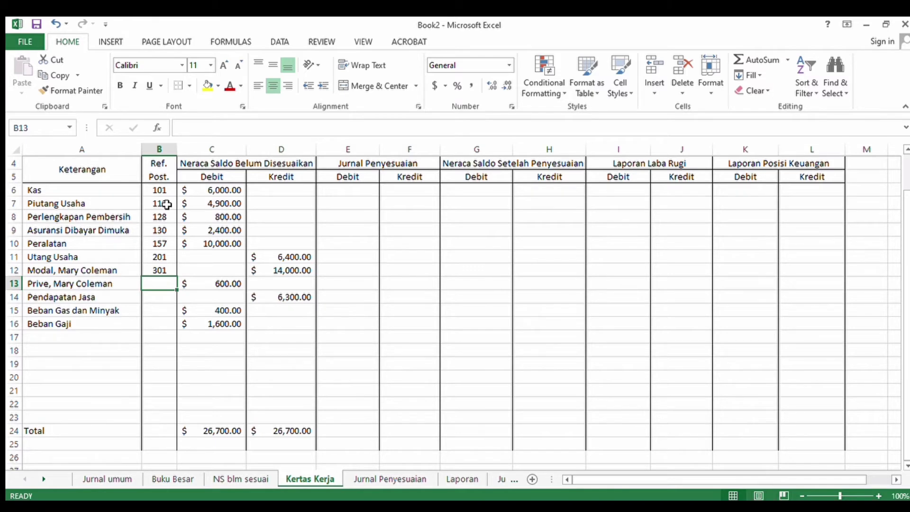
{"action": "type", "text": "306"}
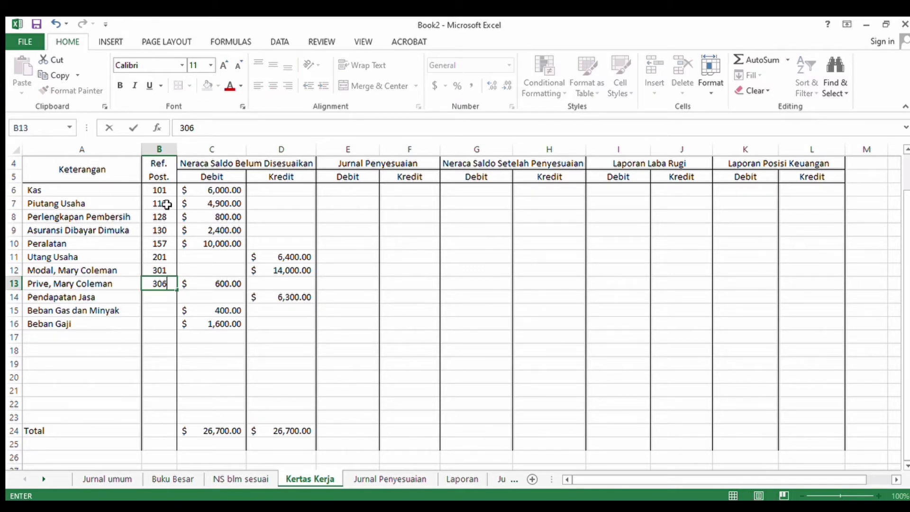
{"action": "key", "text": "Return"}
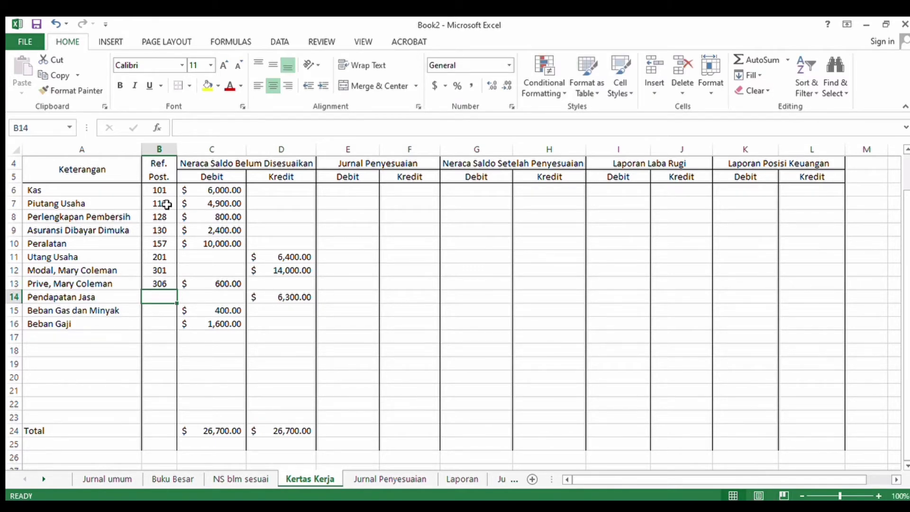
{"action": "type", "text": "400"}
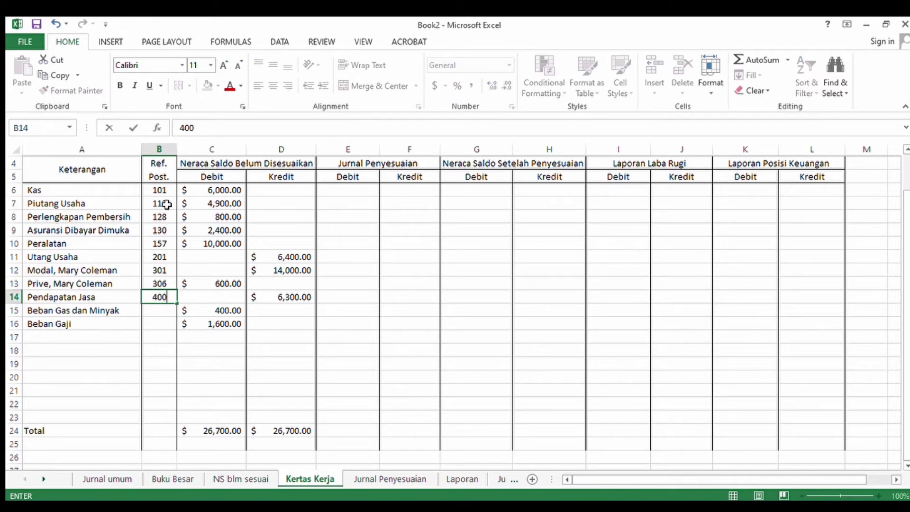
{"action": "key", "text": "Return"}
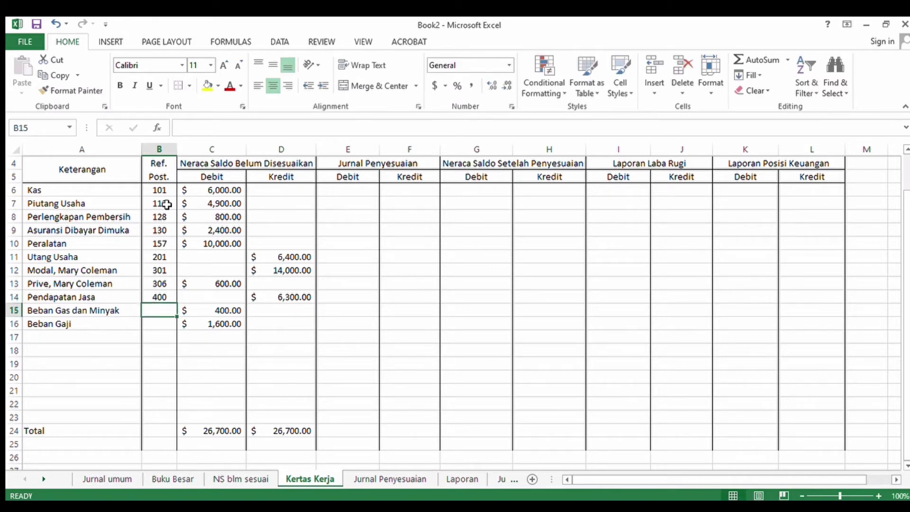
{"action": "type", "text": "633"}
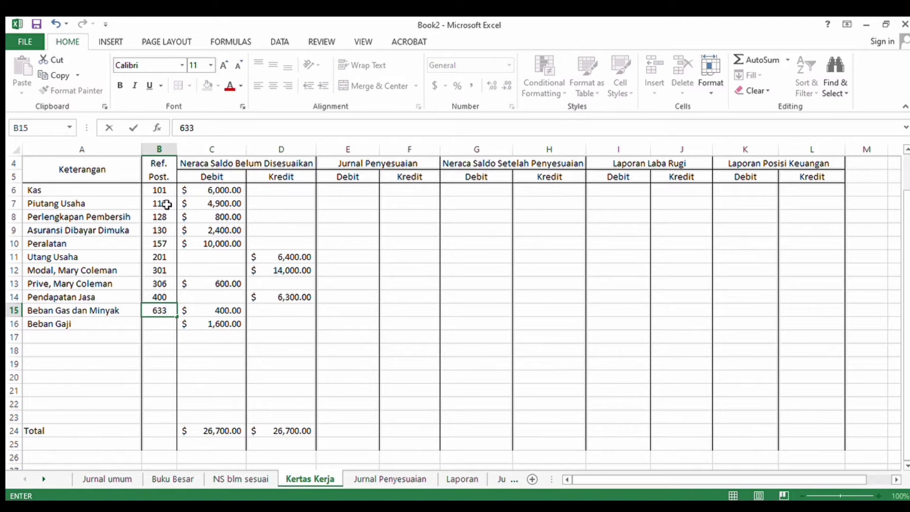
{"action": "key", "text": "Return"}
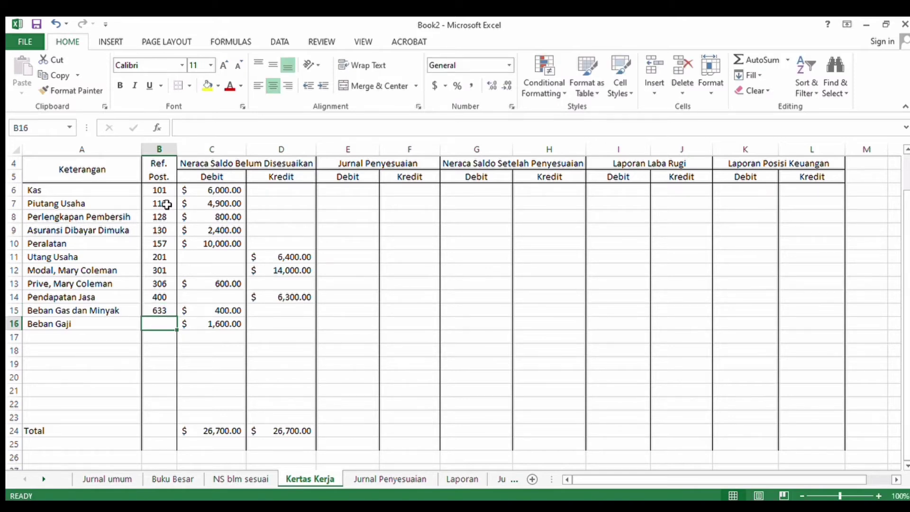
{"action": "type", "text": "72"}
{"action": "key", "text": "BackSpace"}
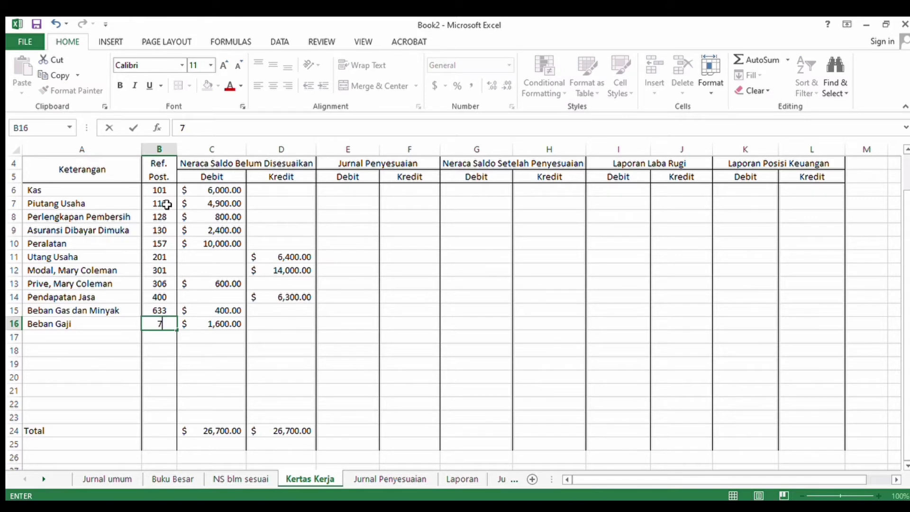
{"action": "type", "text": "26"}
Step: Widen the Debit and Kredit columns of the Jurnal Penyesuaian sheet slightly
{"action": "left_click", "coordinate": [380, 479]}
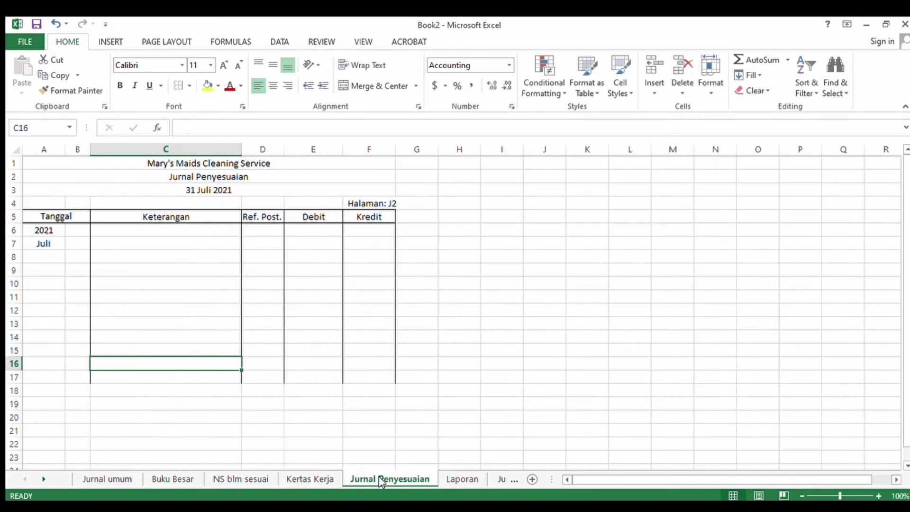
{"action": "left_click", "coordinate": [311, 479]}
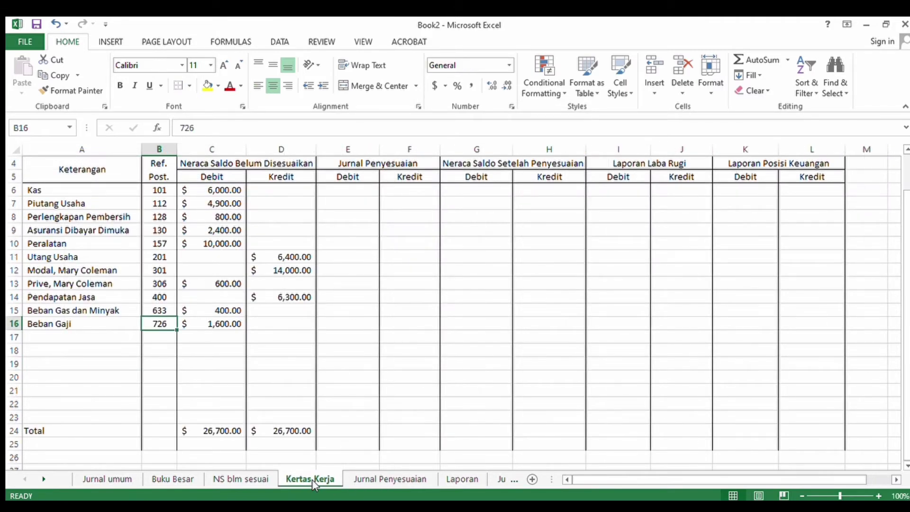
{"action": "left_click", "coordinate": [372, 478]}
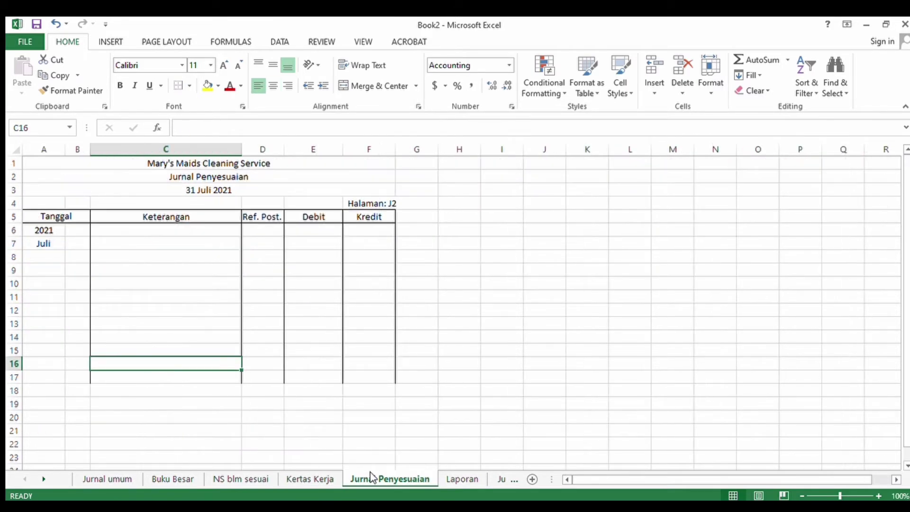
{"action": "left_click", "coordinate": [80, 232]}
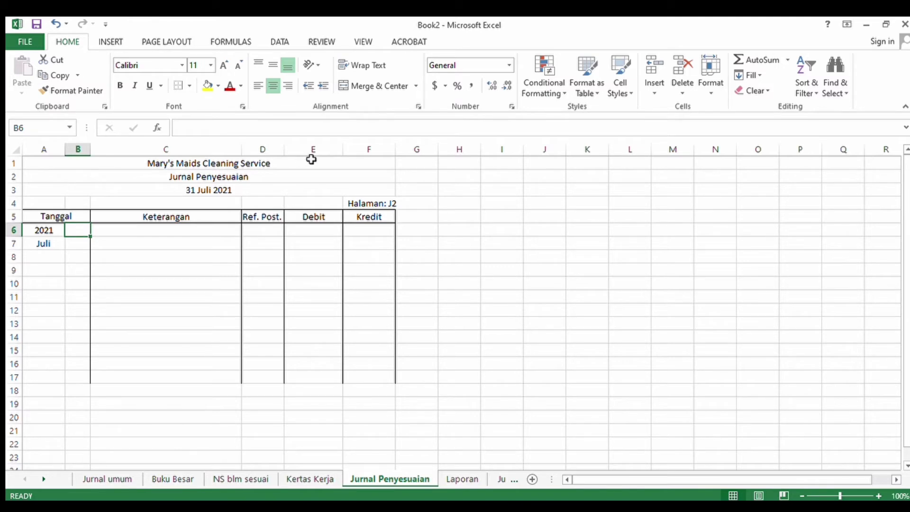
{"action": "left_click_drag", "start_coordinate": [395, 153], "coordinate": [407, 151]}
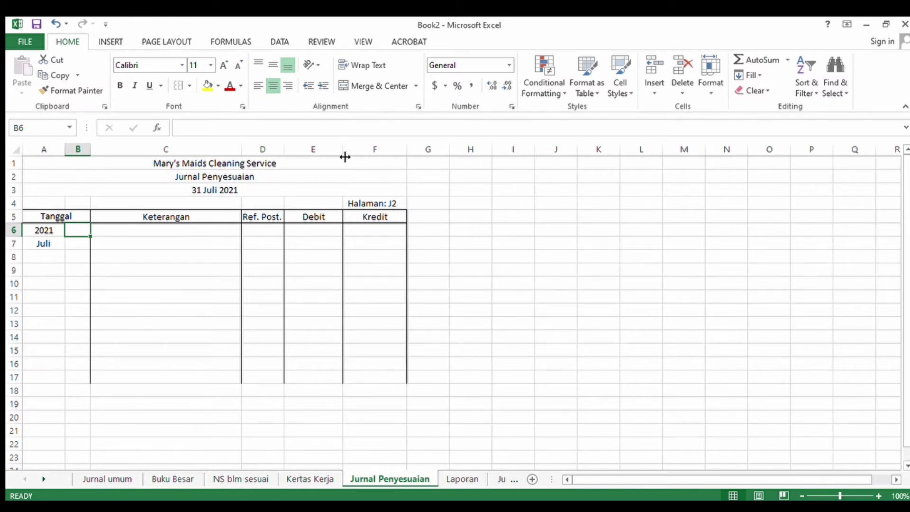
{"action": "left_click_drag", "start_coordinate": [343, 155], "coordinate": [352, 154]}
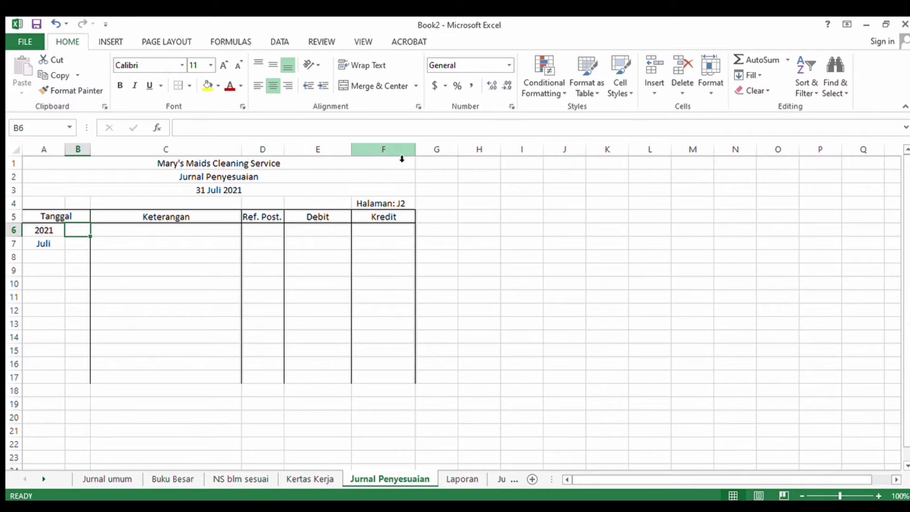
{"action": "left_click_drag", "start_coordinate": [415, 155], "coordinate": [422, 154]}
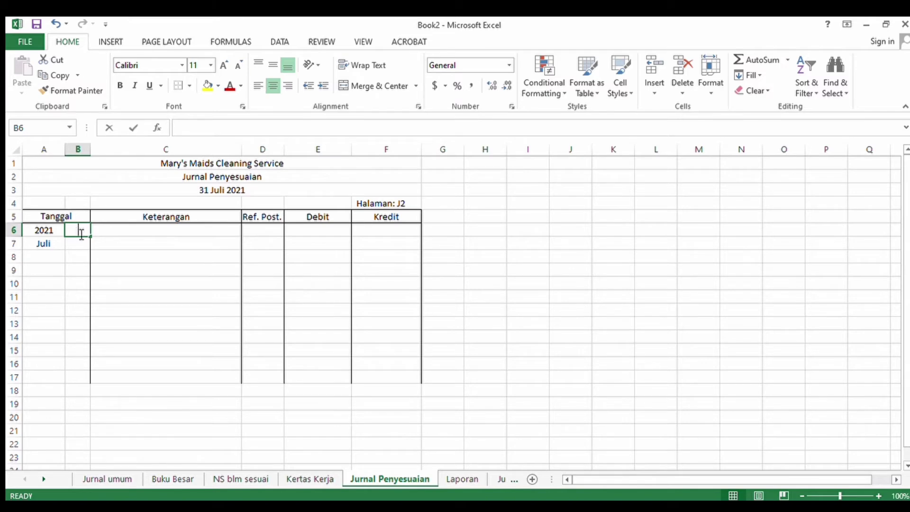
Step: Start the first adjusting entry in row 6 with day 31 and the account Piutang Usaha
{"action": "type", "text": "31"}
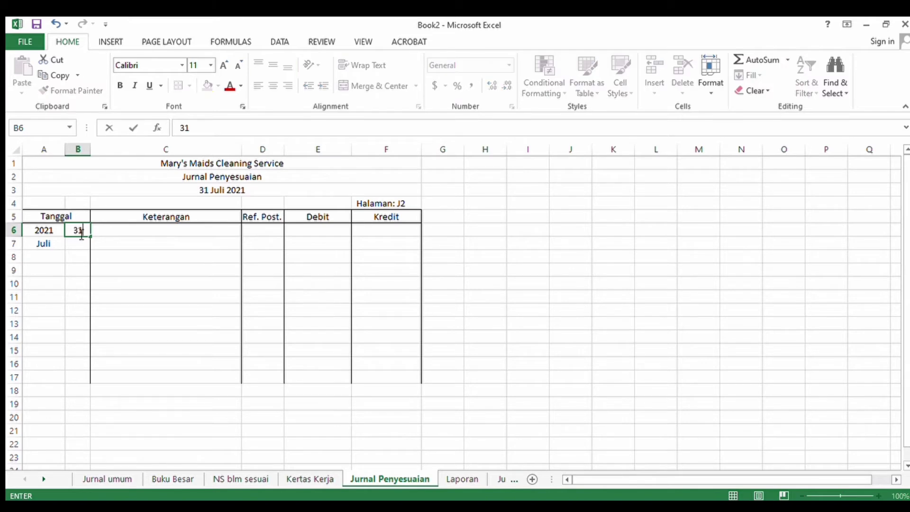
{"action": "left_click", "coordinate": [111, 228]}
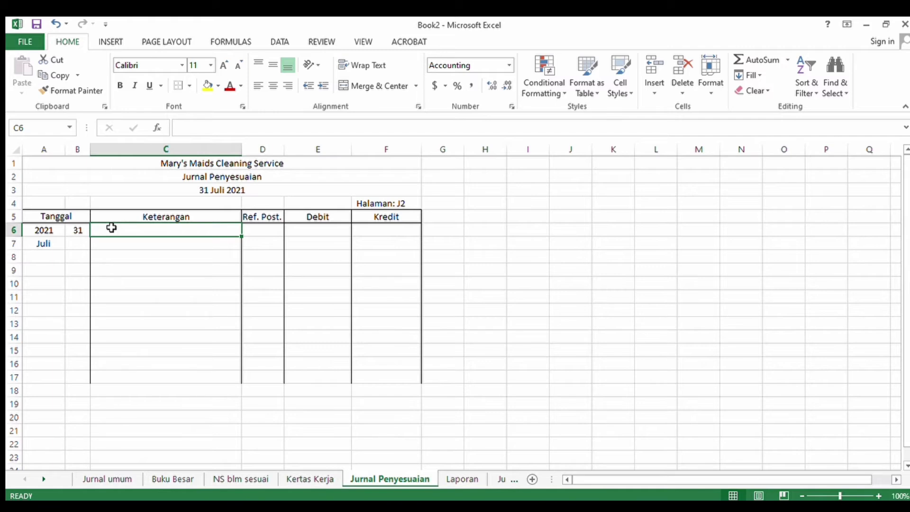
{"action": "type", "text": "p"}
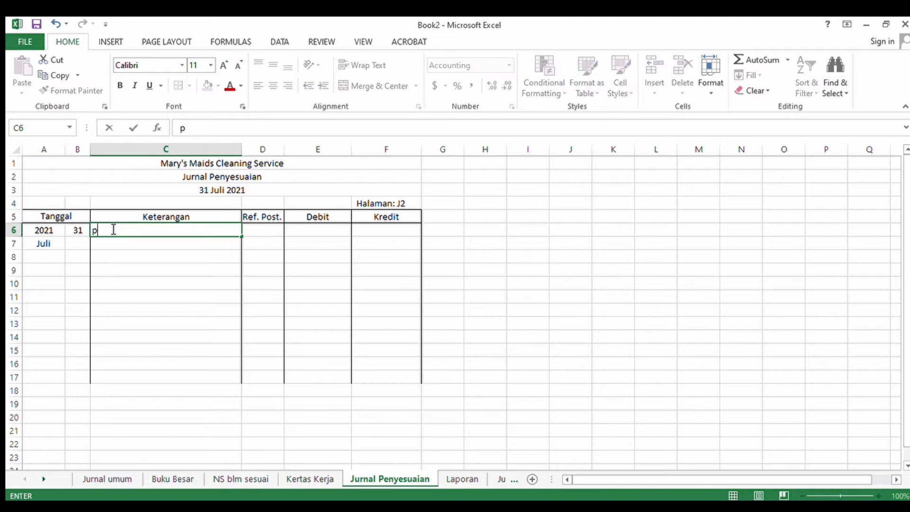
{"action": "key", "text": "BackSpace"}
{"action": "type", "text": "Piuu"}
{"action": "key", "text": "BackSpace"}
{"action": "type", "text": "tang Usa"}
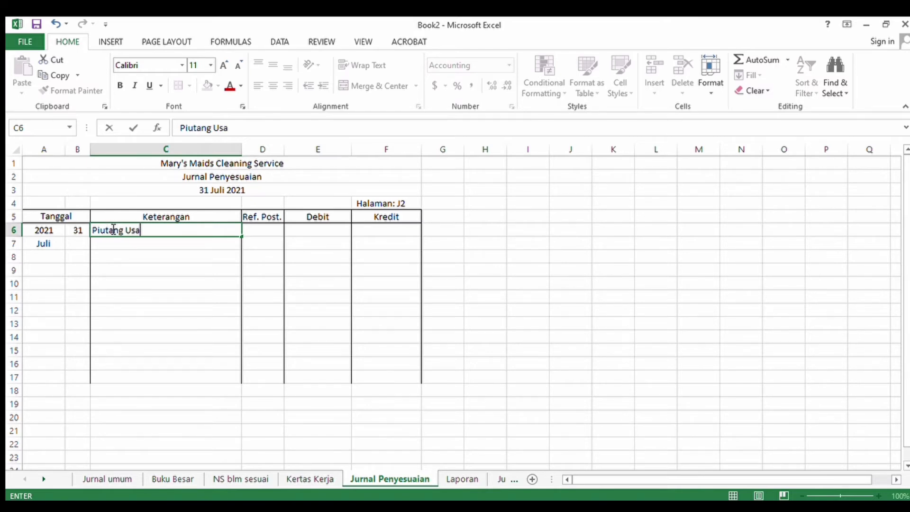
{"action": "type", "text": "ha"}
Step: Copy the Kode Akun list from Jurnal umum to H1 of Jurnal Penyesuaian and widen column I to fit the account names
{"action": "left_click", "coordinate": [258, 229]}
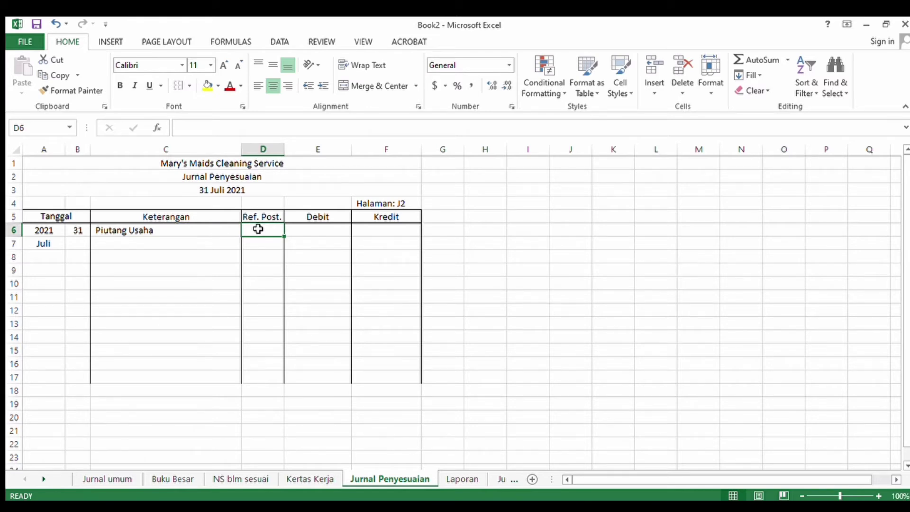
{"action": "left_click", "coordinate": [107, 479]}
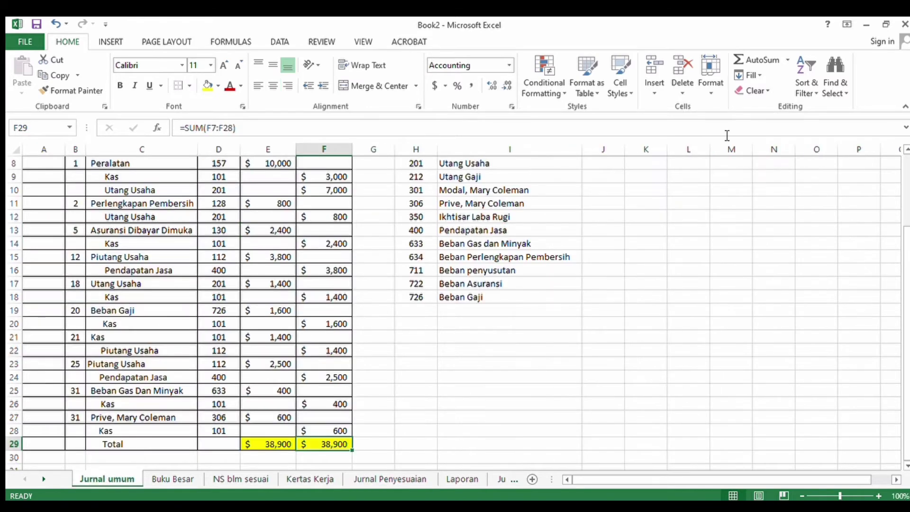
{"action": "scroll", "coordinate": [908, 327], "scroll_direction": "up", "scroll_amount": 3}
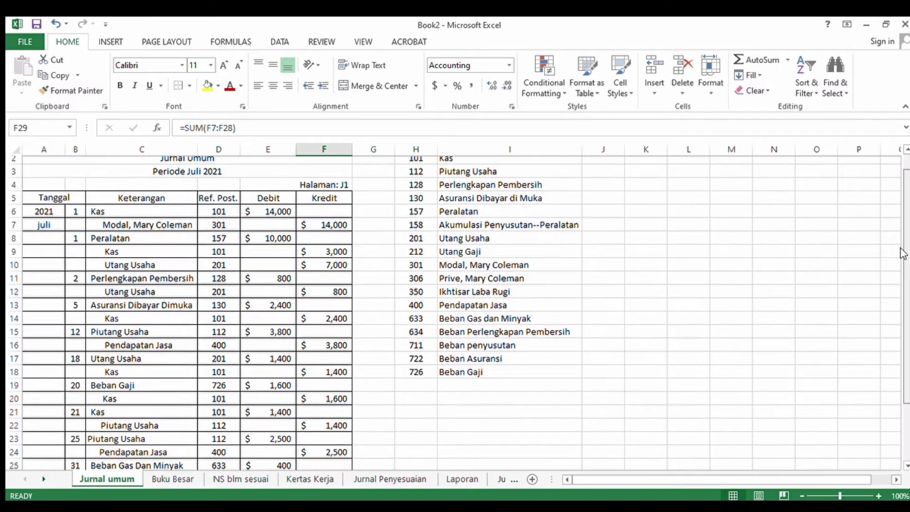
{"action": "left_click_drag", "start_coordinate": [522, 163], "coordinate": [509, 393]}
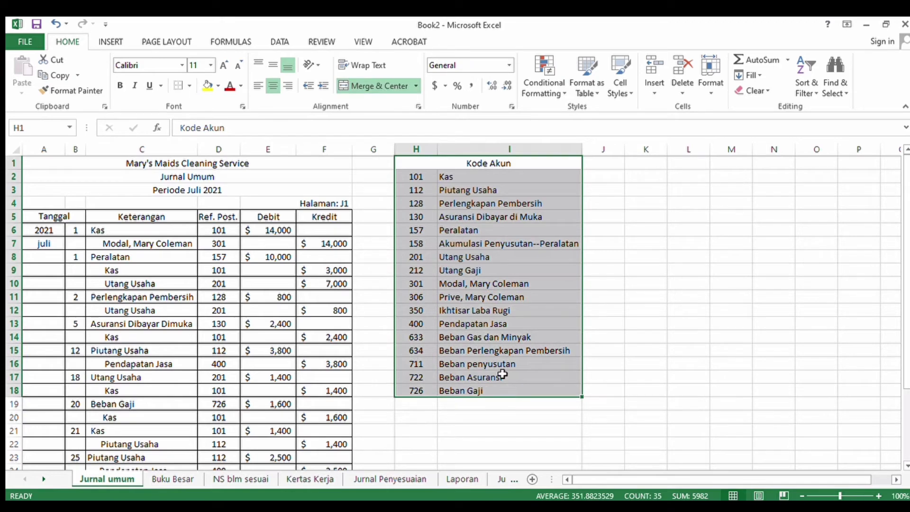
{"action": "key", "text": "ctrl+c"}
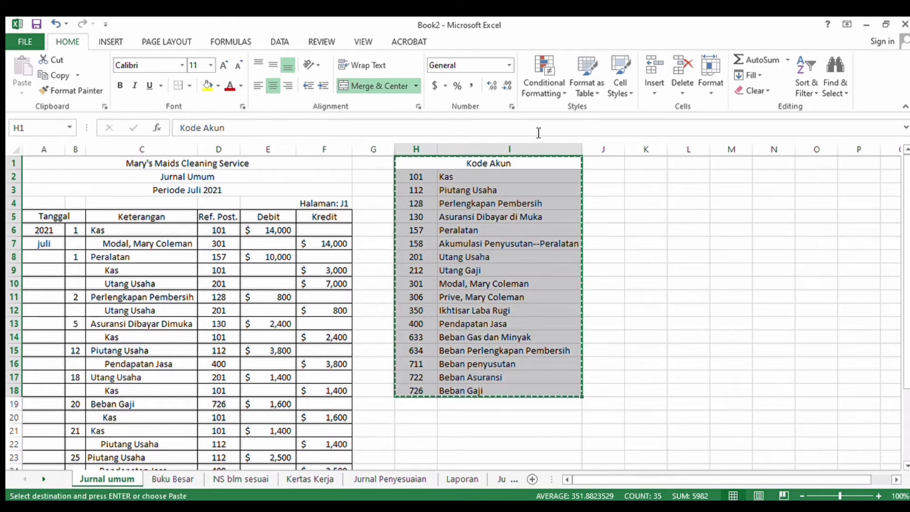
{"action": "left_click", "coordinate": [363, 479]}
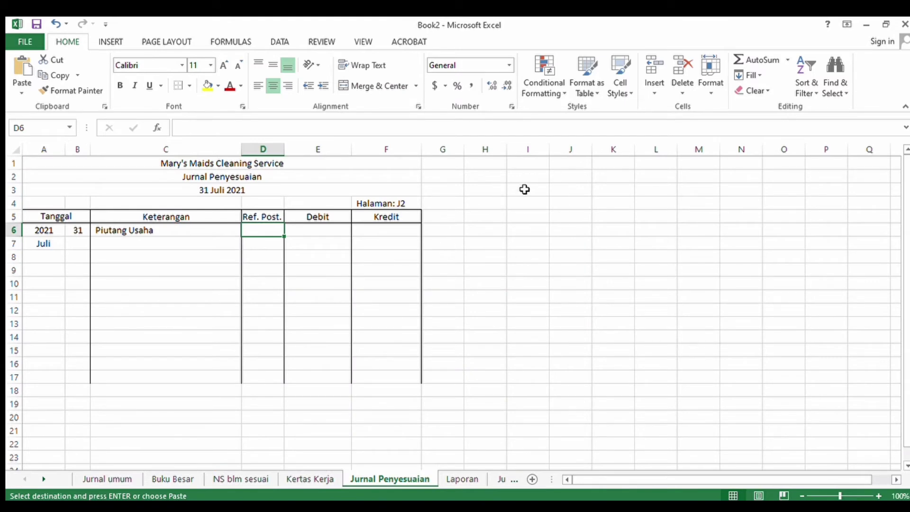
{"action": "left_click", "coordinate": [495, 170]}
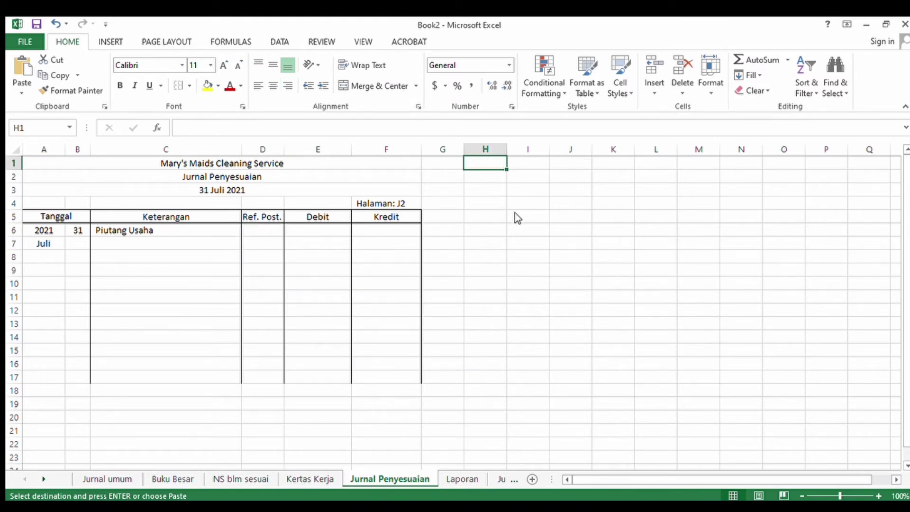
{"action": "key", "text": "ctrl+v"}
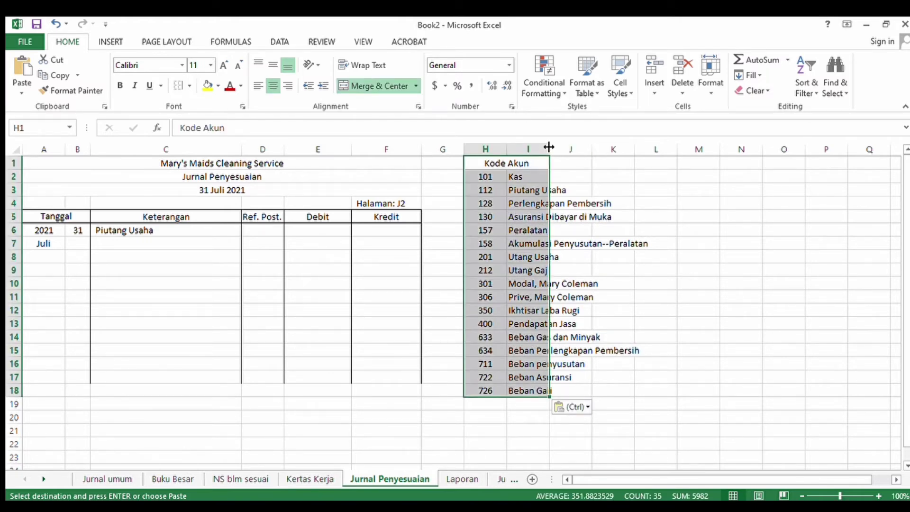
{"action": "left_click_drag", "start_coordinate": [549, 148], "coordinate": [650, 146]}
{"action": "left_click", "coordinate": [678, 272]}
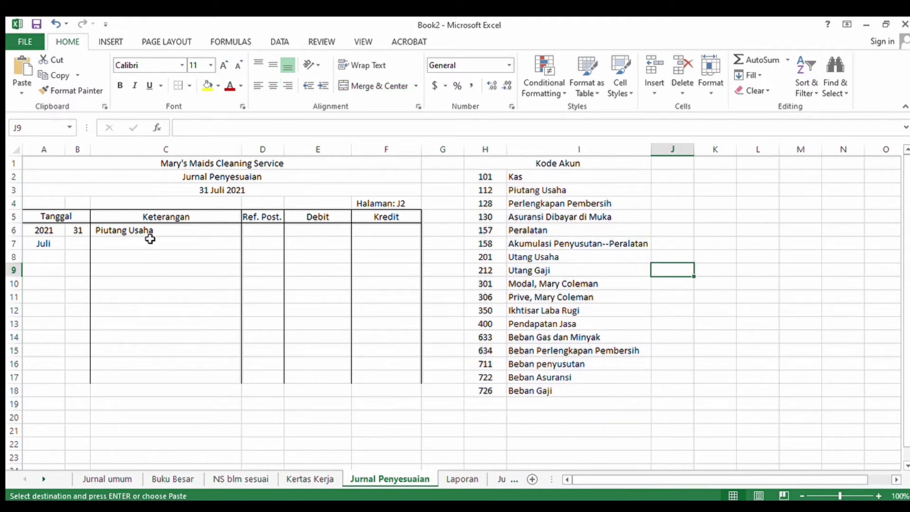
Step: Enter Ref. Post. 112 and a debit of 1300 for Piutang Usaha in row 6 of Jurnal Penyesuaian
{"action": "left_click", "coordinate": [270, 236]}
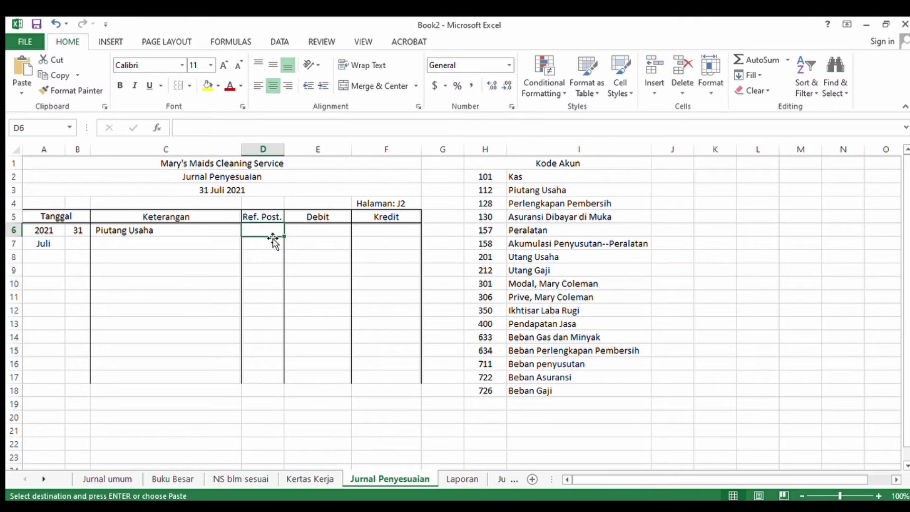
{"action": "type", "text": "112"}
{"action": "left_click", "coordinate": [316, 232]}
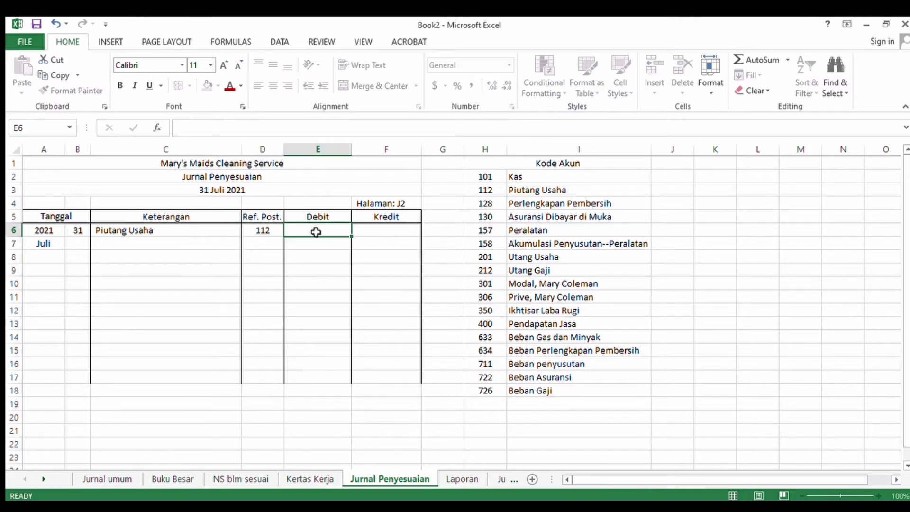
{"action": "type", "text": "1,300"}
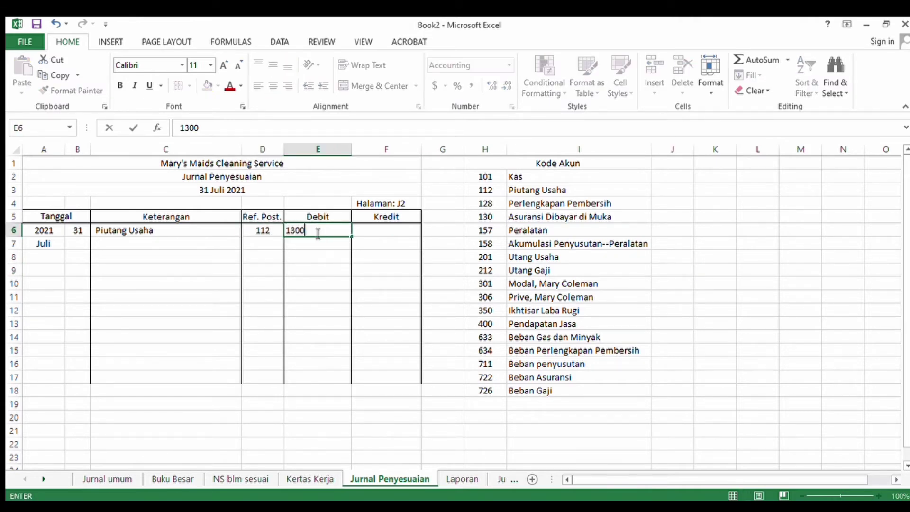
{"action": "key", "text": "Return"}
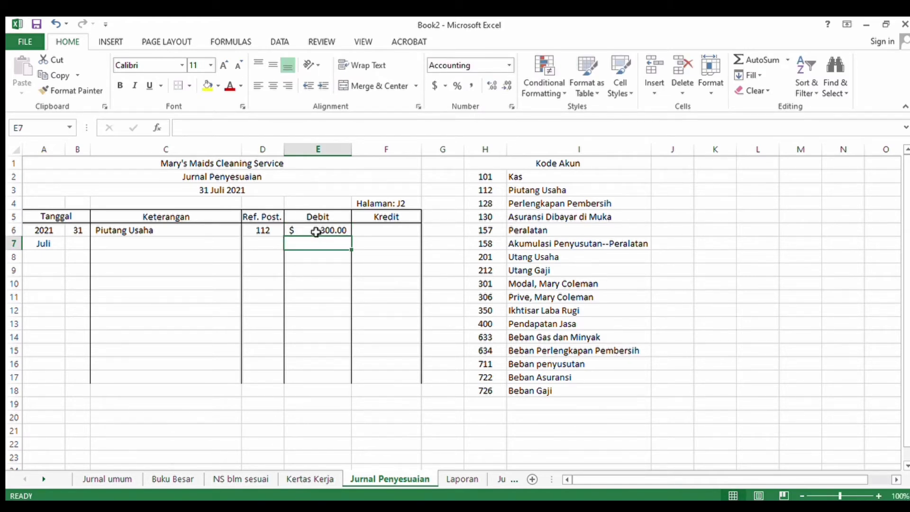
Step: Record the indented credit account Pendapatan Jasa in row 7 with Ref. Post. 400 and a credit of 1300
{"action": "left_click", "coordinate": [102, 235]}
{"action": "double_click", "coordinate": [103, 245]}
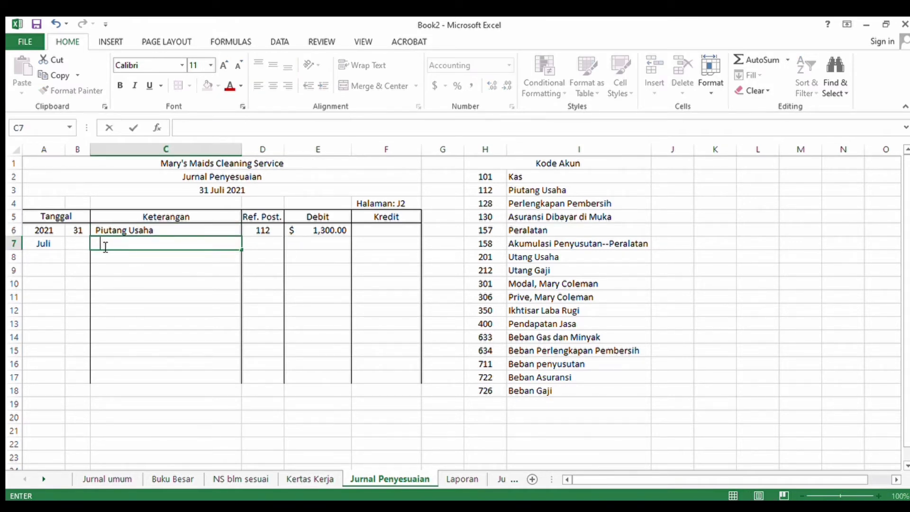
{"action": "type", "text": "Pendapatan J"}
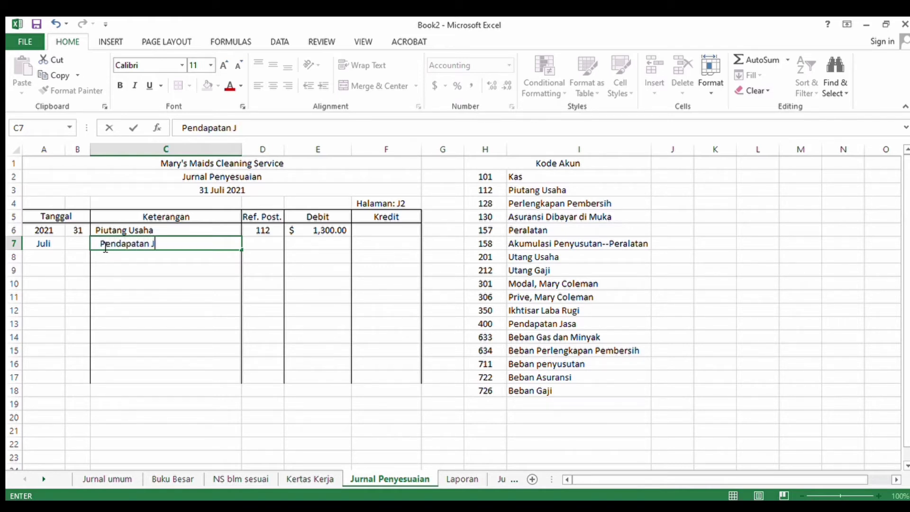
{"action": "type", "text": "asa"}
{"action": "left_click", "coordinate": [251, 246]}
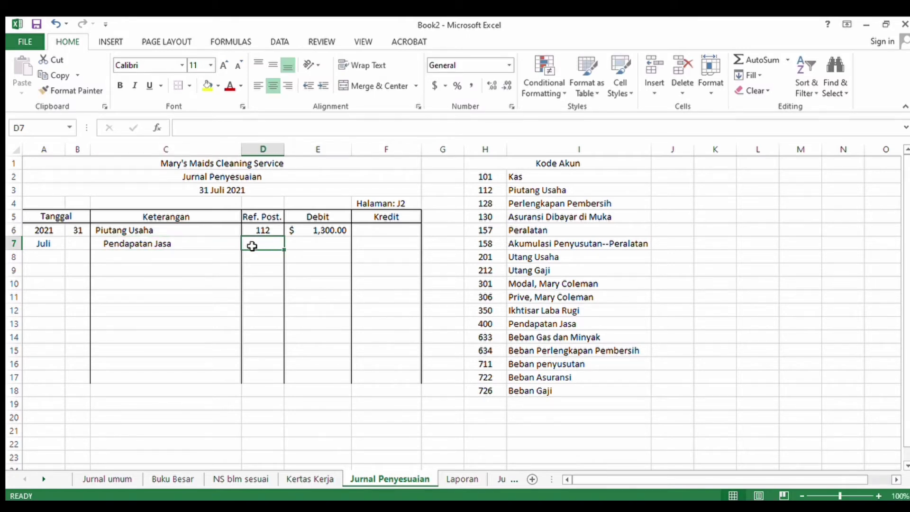
{"action": "type", "text": "400"}
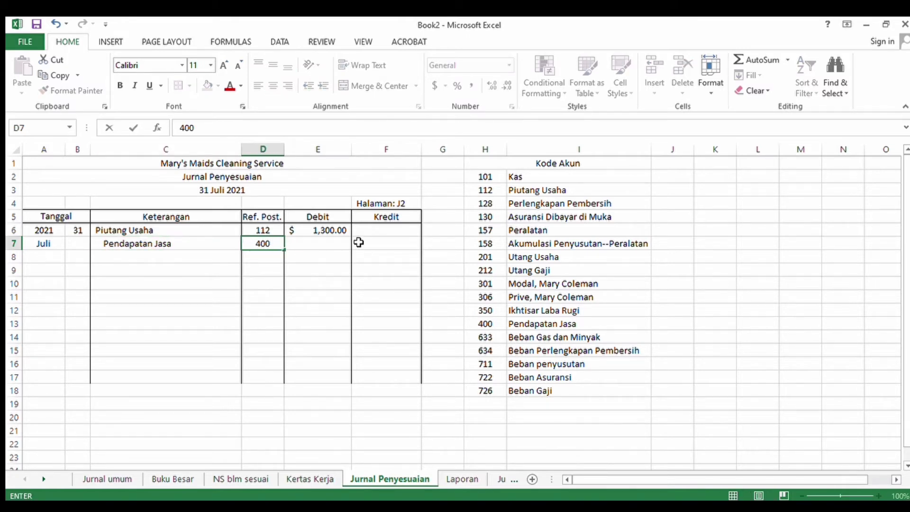
{"action": "left_click", "coordinate": [375, 243]}
{"action": "type", "text": "1300"}
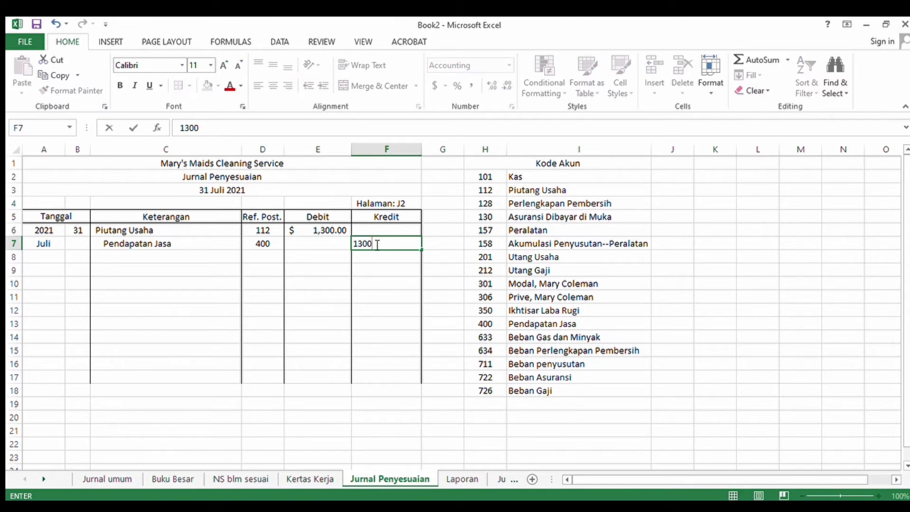
{"action": "key", "text": "Return"}
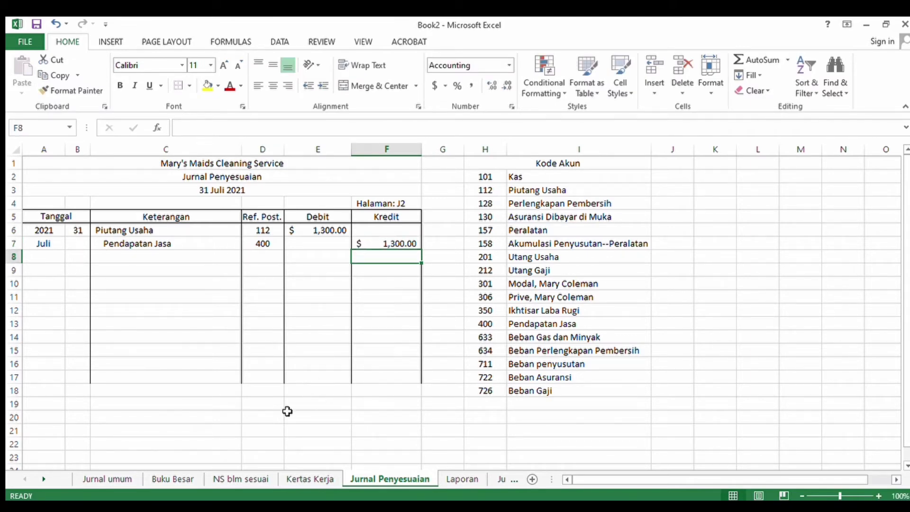
Step: Move the Buku Besar sheet to between Jurnal Penyesuaian and Laporan, and return to Jurnal Penyesuaian
{"action": "left_click", "coordinate": [174, 477]}
{"action": "mouse_move", "coordinate": [220, 476]}
{"action": "left_mouse_down"}
{"action": "mouse_move", "coordinate": [493, 487]}
{"action": "mouse_move", "coordinate": [429, 484]}
{"action": "mouse_move", "coordinate": [446, 481]}
{"action": "left_mouse_up"}
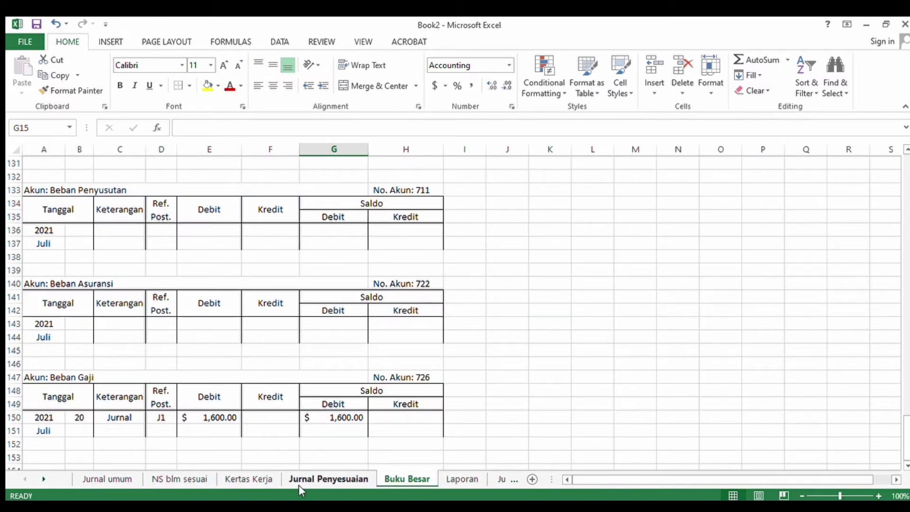
{"action": "left_click", "coordinate": [331, 481]}
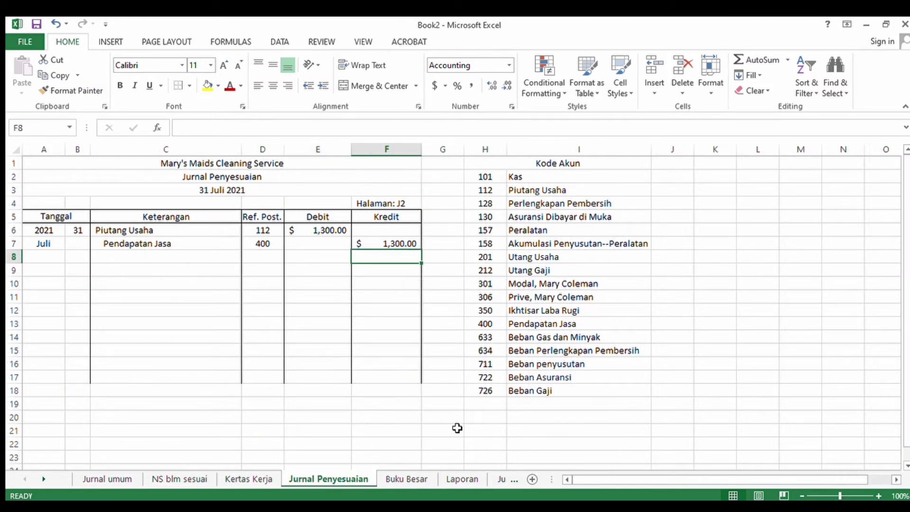
Step: In Buku Besar, start row 29 of the Piutang Usaha ledger with day 31 and Penyesuaian, and slightly widen the Keterangan column
{"action": "left_click", "coordinate": [409, 476]}
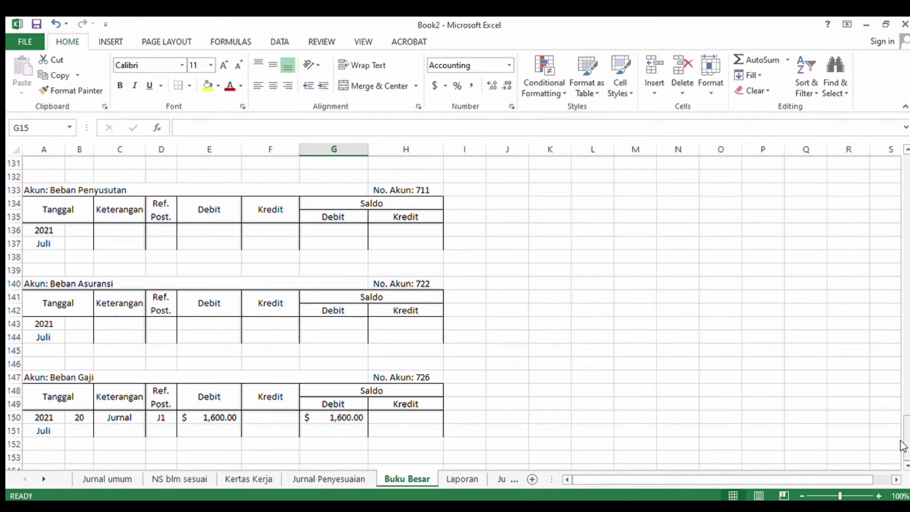
{"action": "left_click_drag", "start_coordinate": [901, 445], "coordinate": [897, 217]}
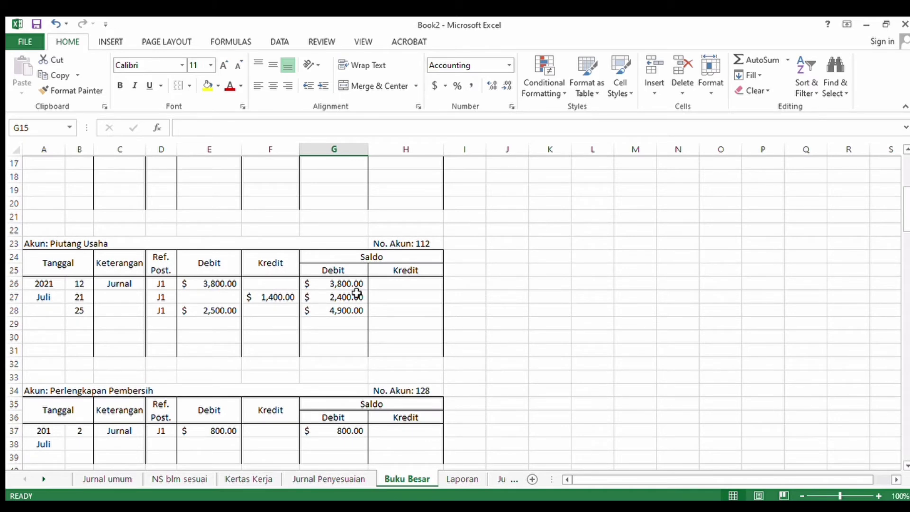
{"action": "left_click", "coordinate": [80, 324]}
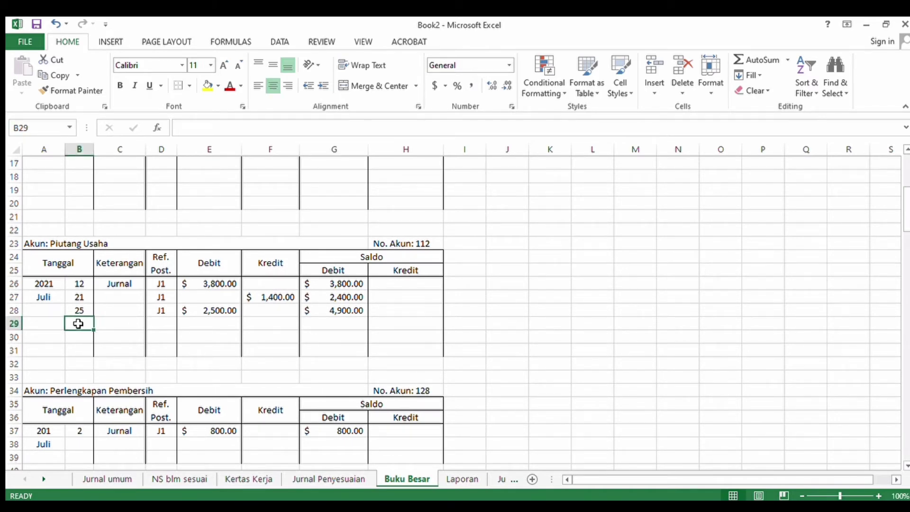
{"action": "type", "text": "31"}
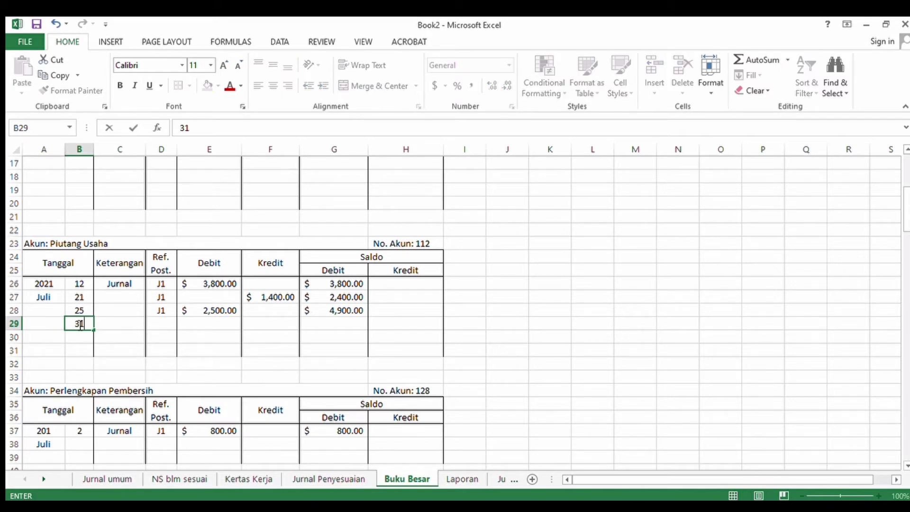
{"action": "left_click", "coordinate": [115, 323]}
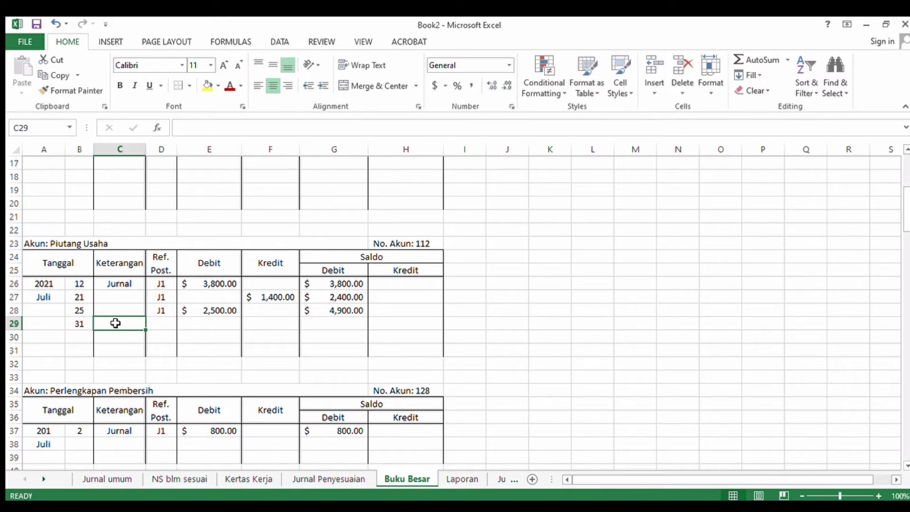
{"action": "type", "text": "Penyesu"}
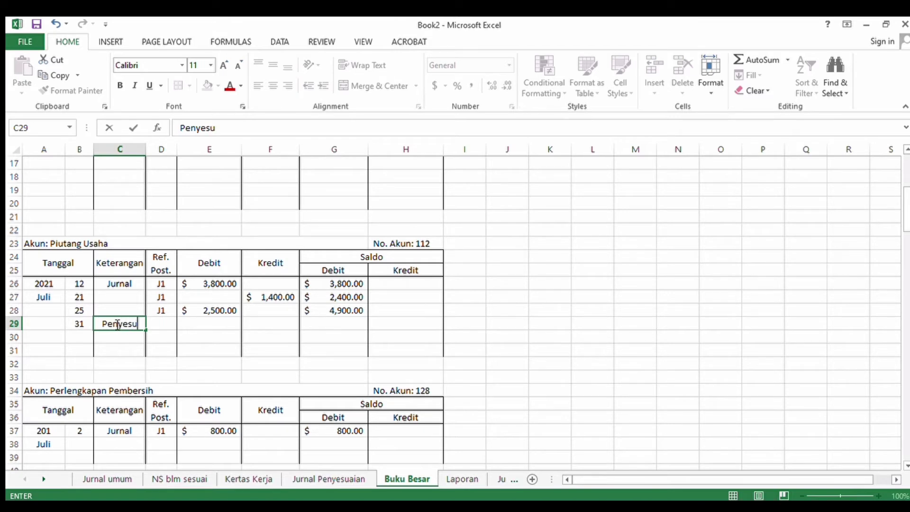
{"action": "type", "text": "aian"}
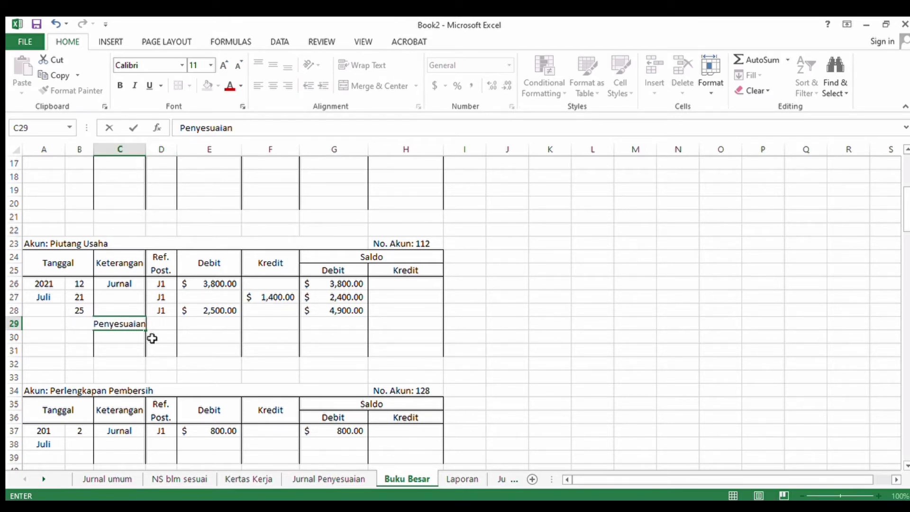
{"action": "left_click", "coordinate": [203, 324]}
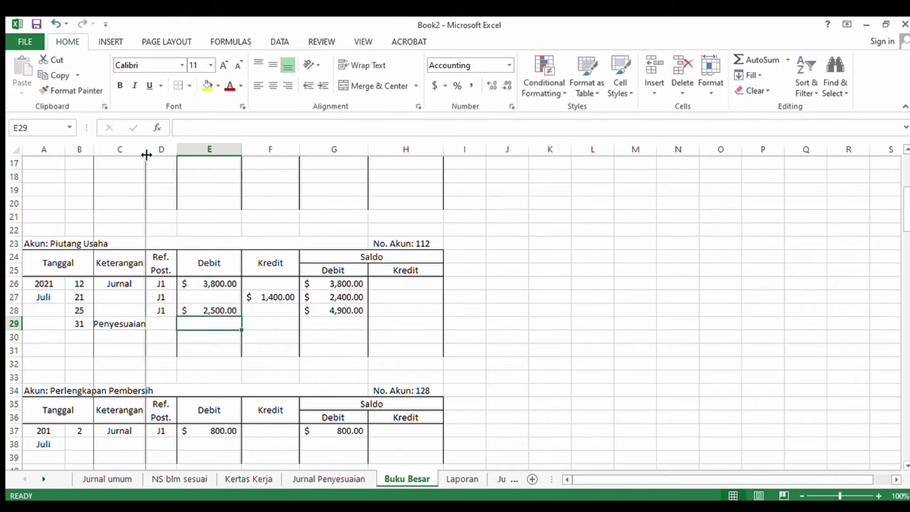
{"action": "left_click_drag", "start_coordinate": [146, 153], "coordinate": [154, 156]}
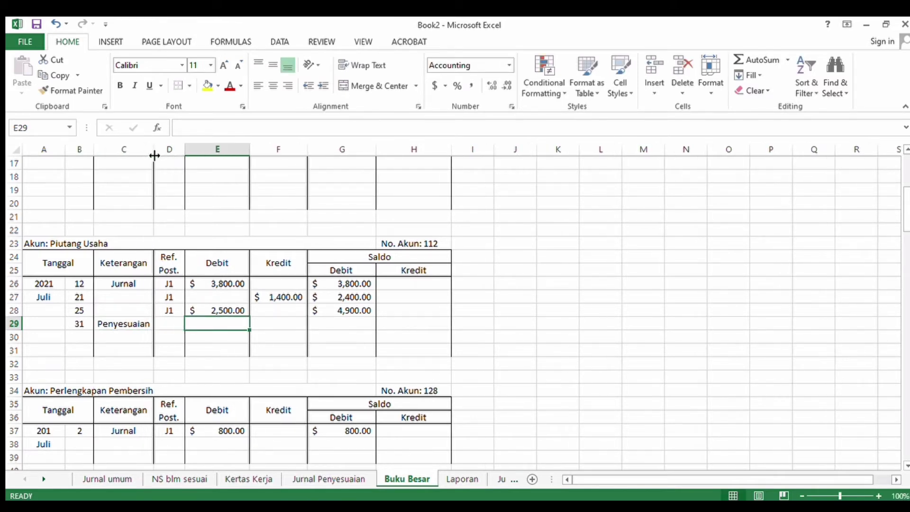
Step: Enter Ref. Post. J2 and a debit of 1300 in row 29 of the Piutang Usaha ledger
{"action": "left_click", "coordinate": [170, 323]}
{"action": "type", "text": "J1"}
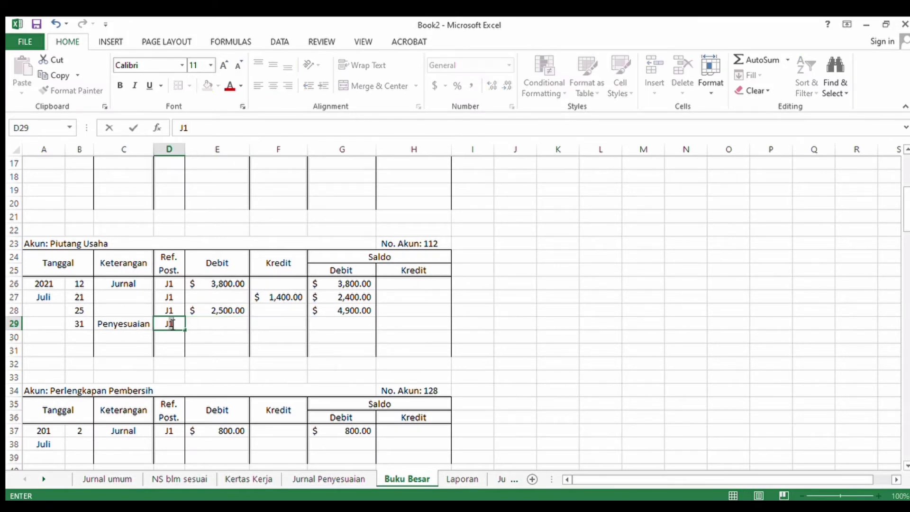
{"action": "left_click", "coordinate": [229, 327]}
{"action": "type", "text": "1300"}
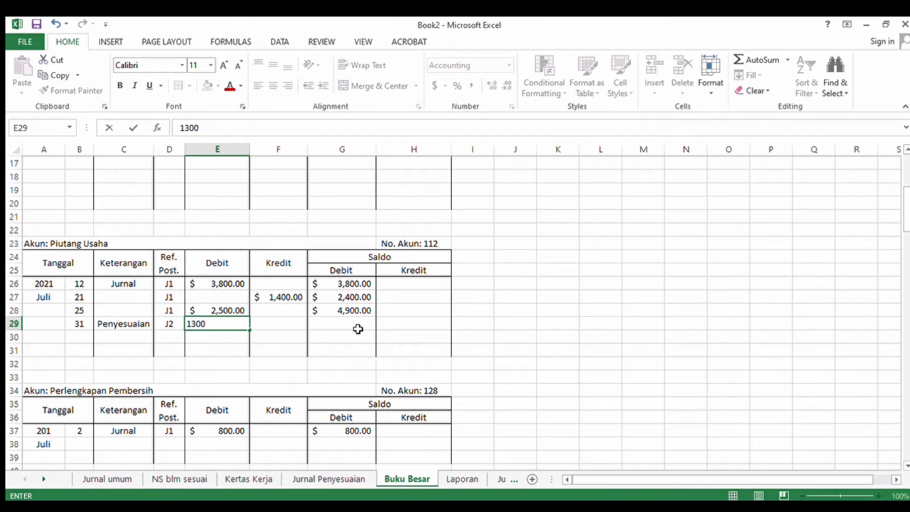
Step: Compute the debit balance in G29 of the Piutang Usaha ledger as the sum of G28+E29
{"action": "left_click", "coordinate": [356, 327]}
{"action": "type", "text": "="}
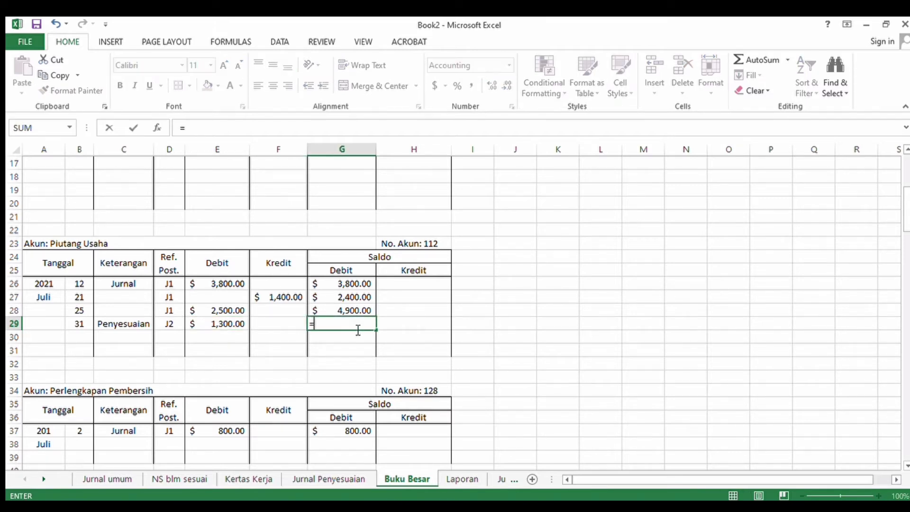
{"action": "type", "text": "sum("}
{"action": "left_click", "coordinate": [347, 311]}
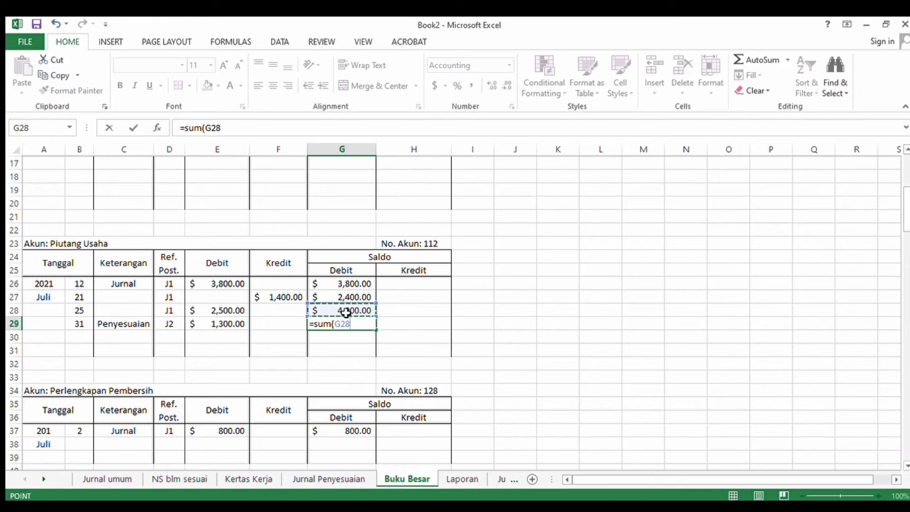
{"action": "type", "text": "+"}
{"action": "left_click", "coordinate": [226, 326]}
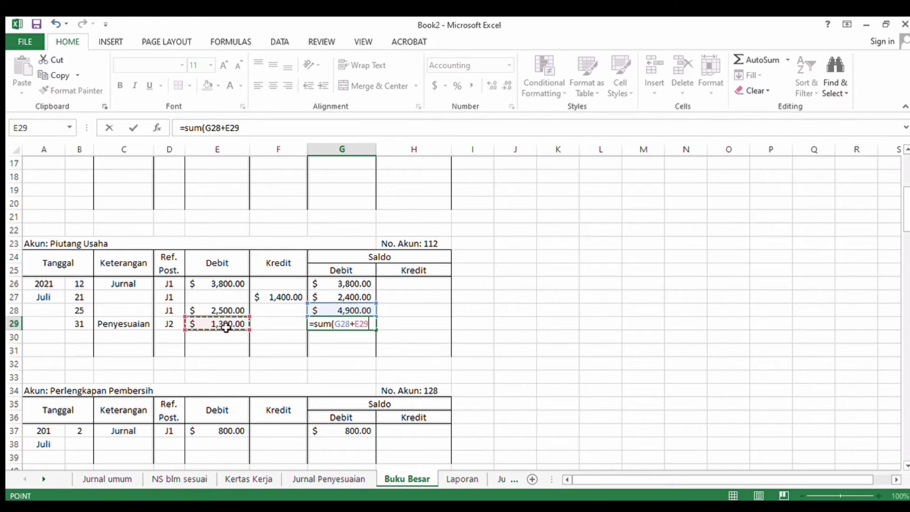
{"action": "key", "text": "Return"}
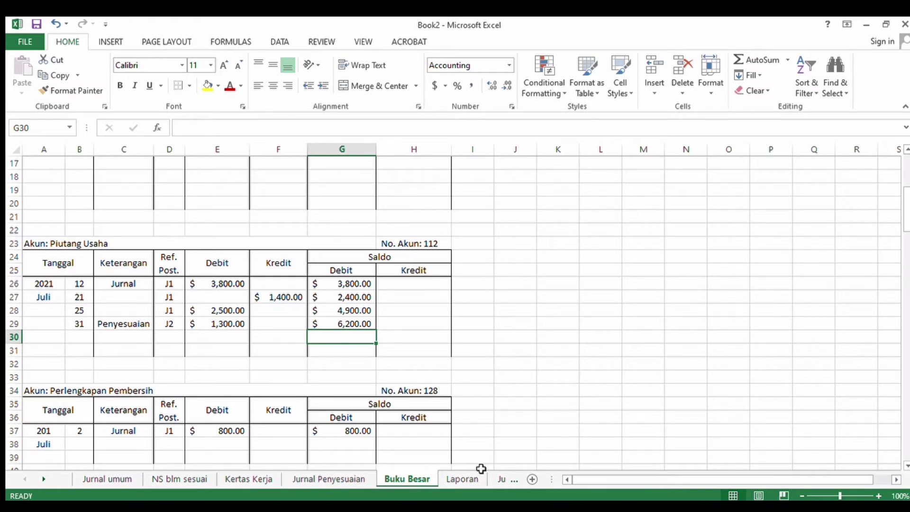
Step: Start row 108 of the Pendapatan Jasa ledger with day 31, Penyesuaian and Ref. Post. J2
{"action": "left_click_drag", "start_coordinate": [903, 214], "coordinate": [906, 364]}
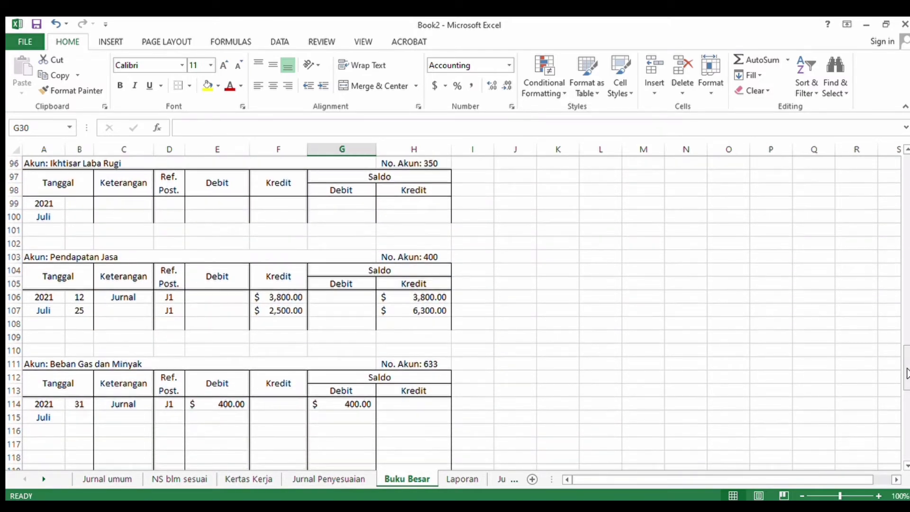
{"action": "left_click", "coordinate": [81, 324]}
{"action": "type", "text": "31"}
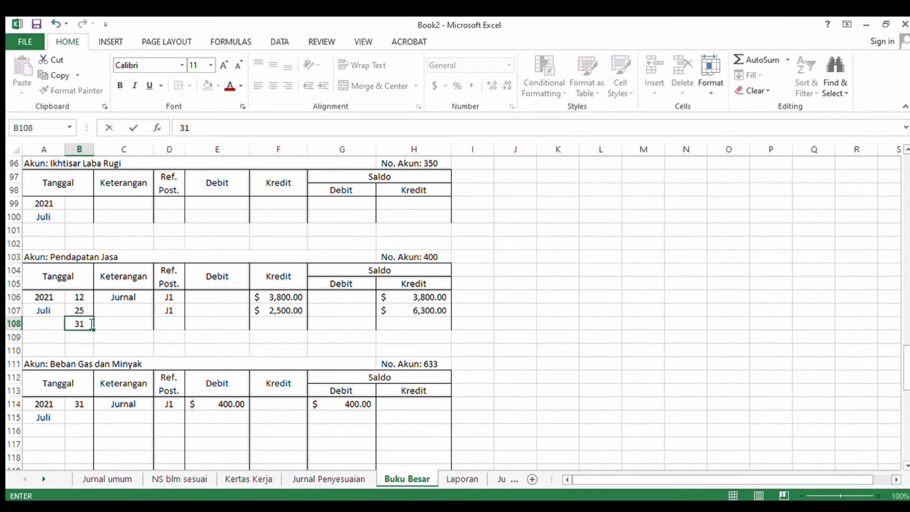
{"action": "left_click", "coordinate": [120, 324]}
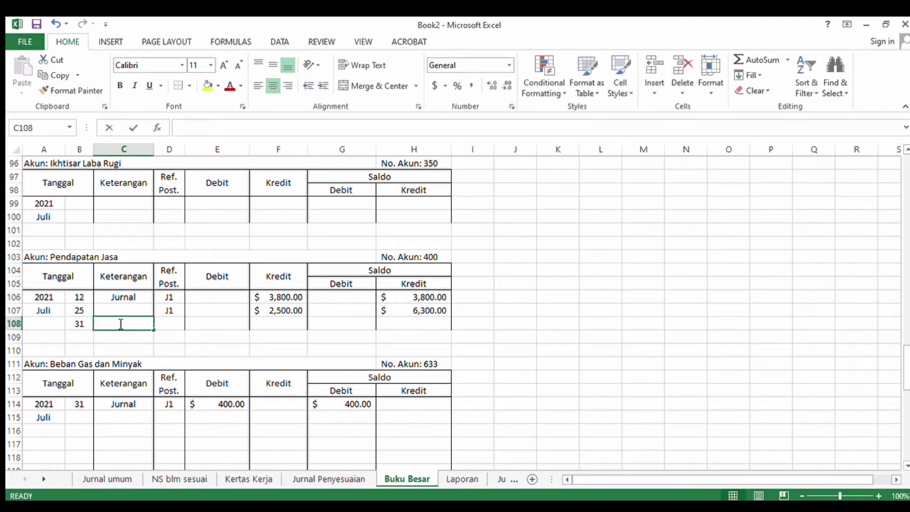
{"action": "type", "text": "Penyesua"}
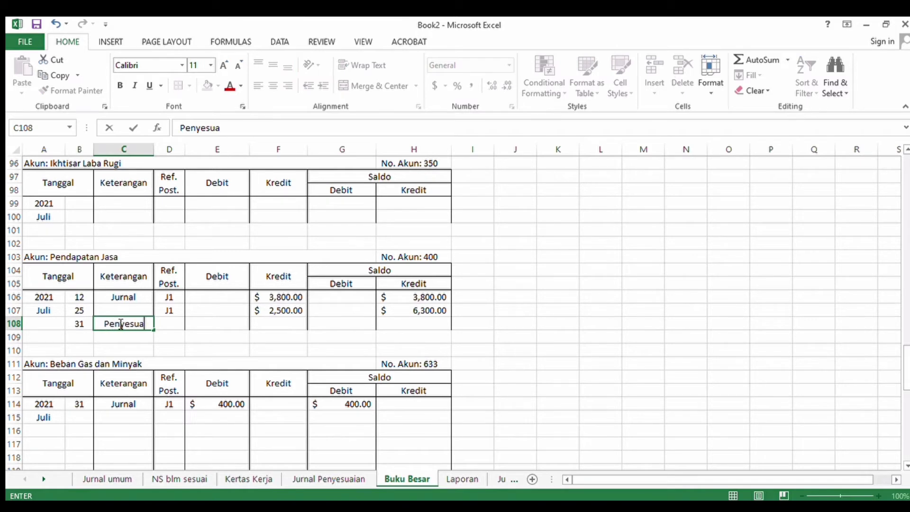
{"action": "type", "text": "ian"}
{"action": "left_click", "coordinate": [167, 327]}
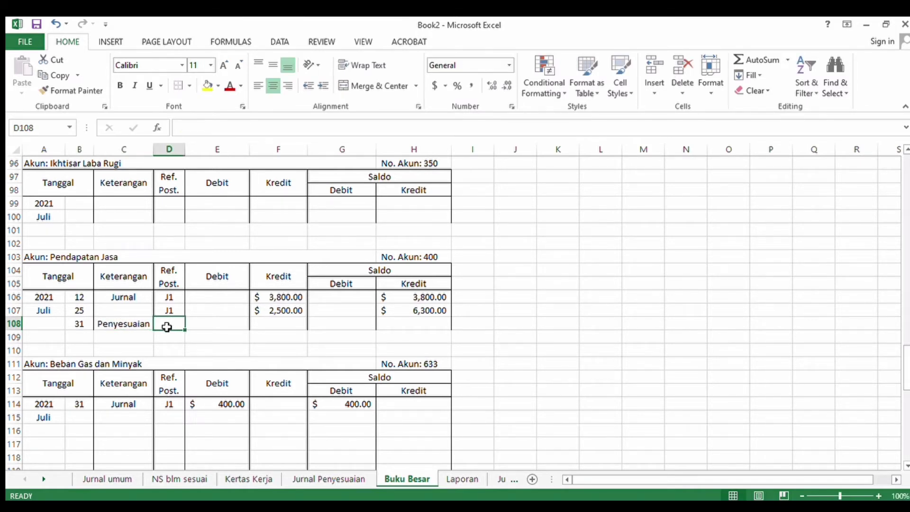
{"action": "type", "text": "J1"}
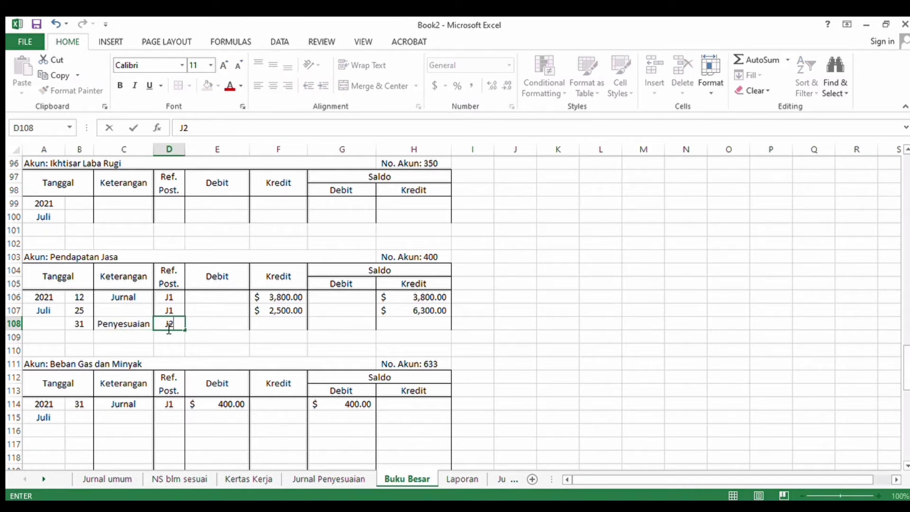
Step: Enter a credit of 1300 in row 108 of Pendapatan Jasa and compute its credit balance as the sum of H107+F108
{"action": "left_click", "coordinate": [281, 325]}
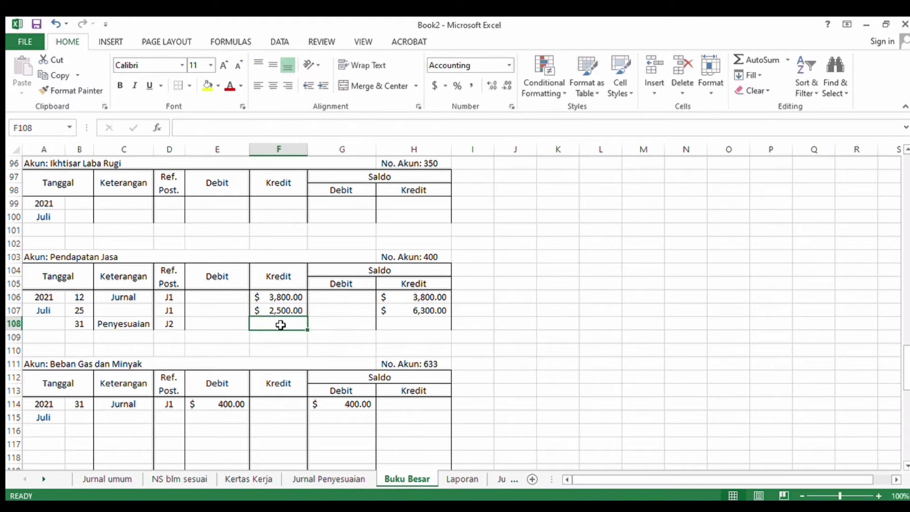
{"action": "type", "text": "1300"}
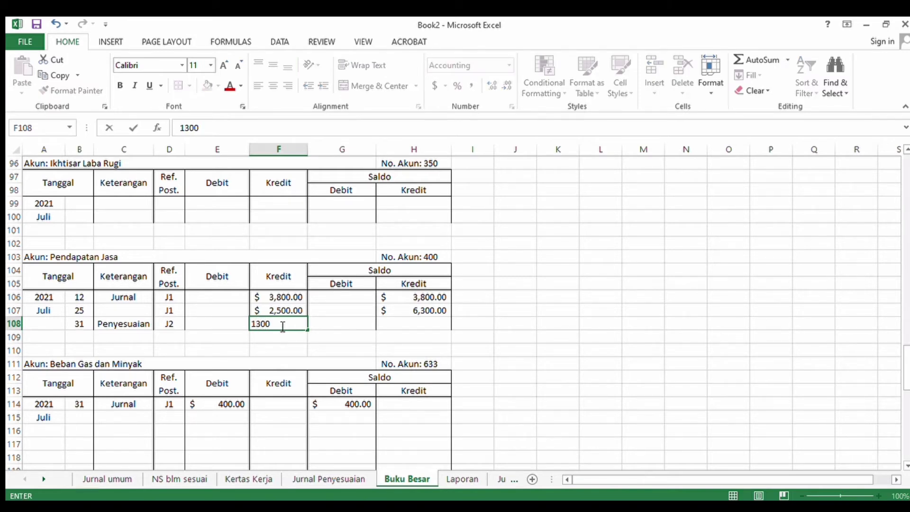
{"action": "key", "text": "Return"}
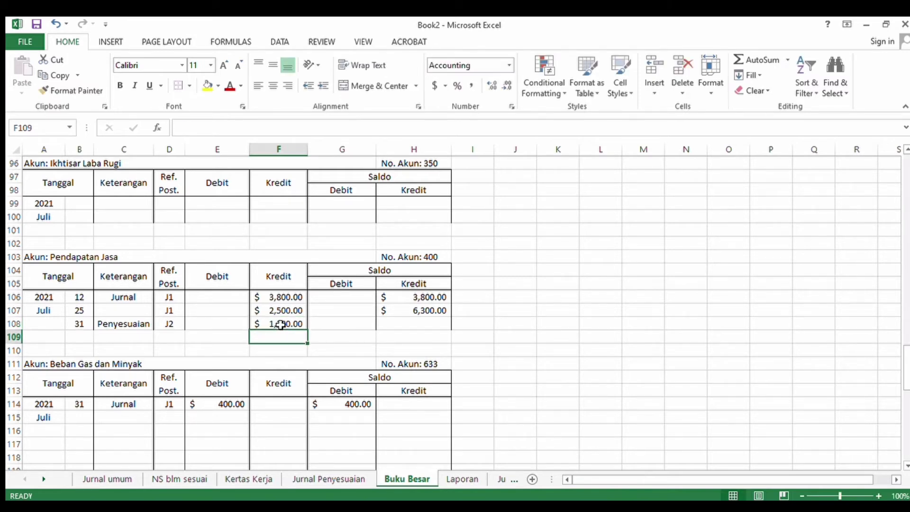
{"action": "left_click", "coordinate": [430, 335]}
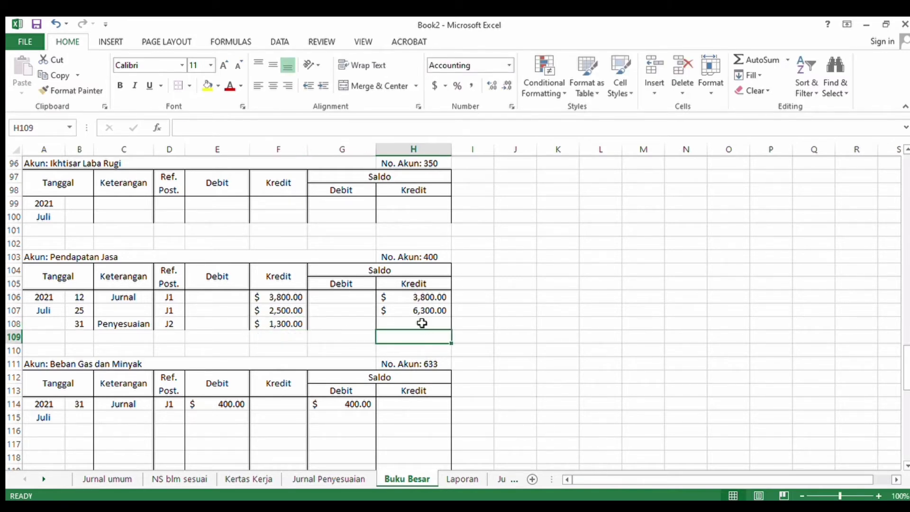
{"action": "left_click", "coordinate": [421, 323]}
{"action": "type", "text": "=sum("}
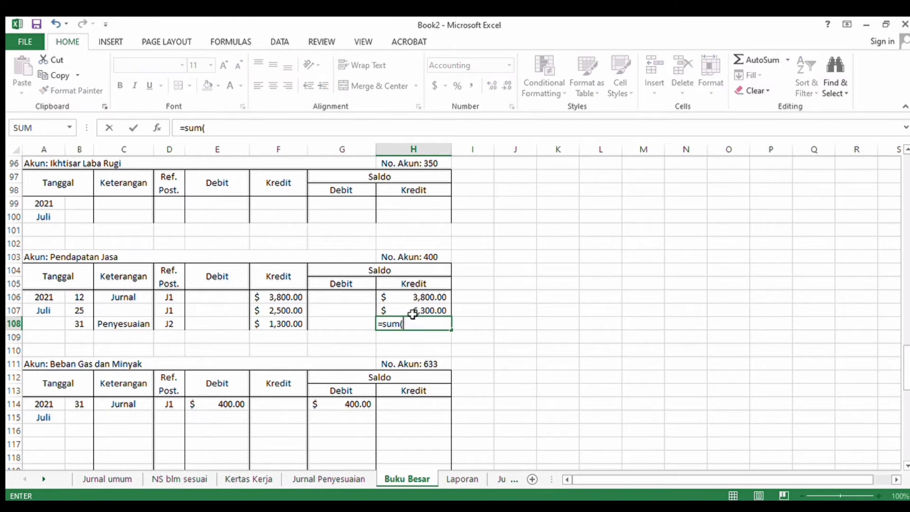
{"action": "left_click", "coordinate": [413, 313]}
{"action": "type", "text": "+"}
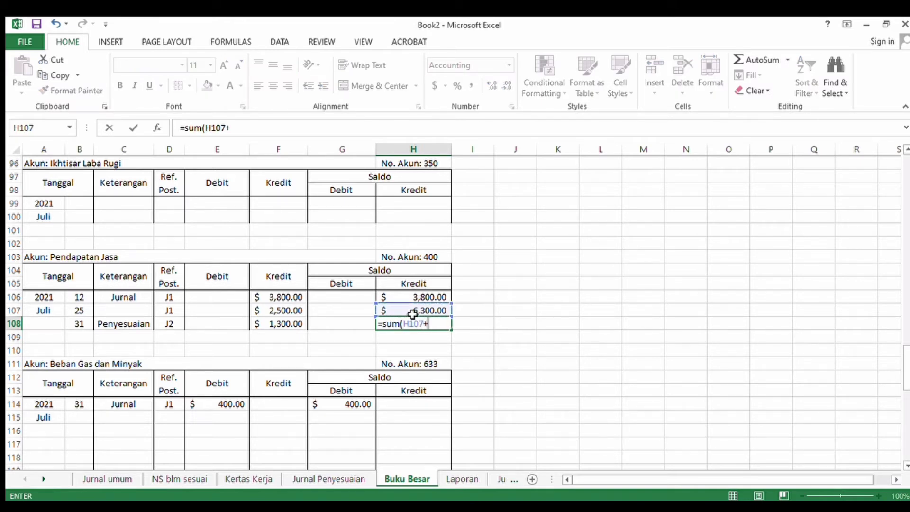
{"action": "left_click", "coordinate": [284, 324]}
{"action": "key", "text": "Return"}
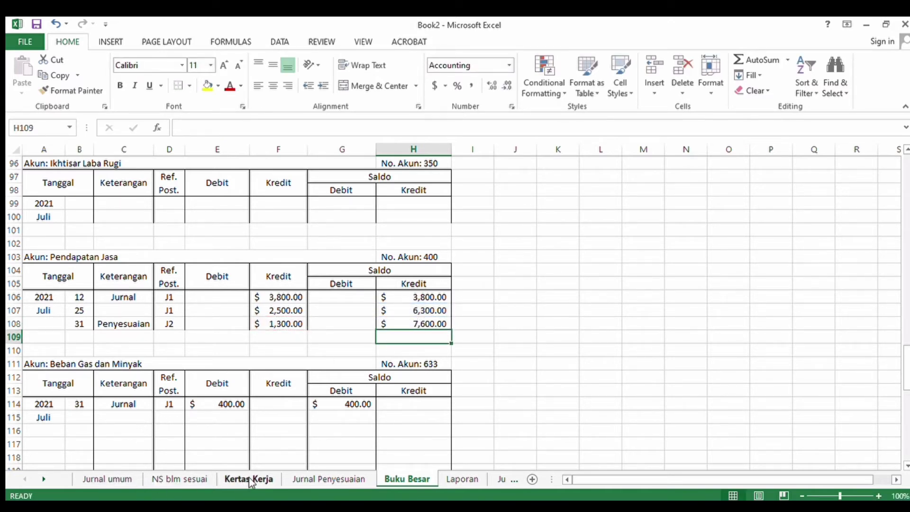
Step: In Jurnal Penyesuaian, start row 8 with day 31, the account Beban Penyusutan and Ref. Post. 711
{"action": "left_click", "coordinate": [328, 479]}
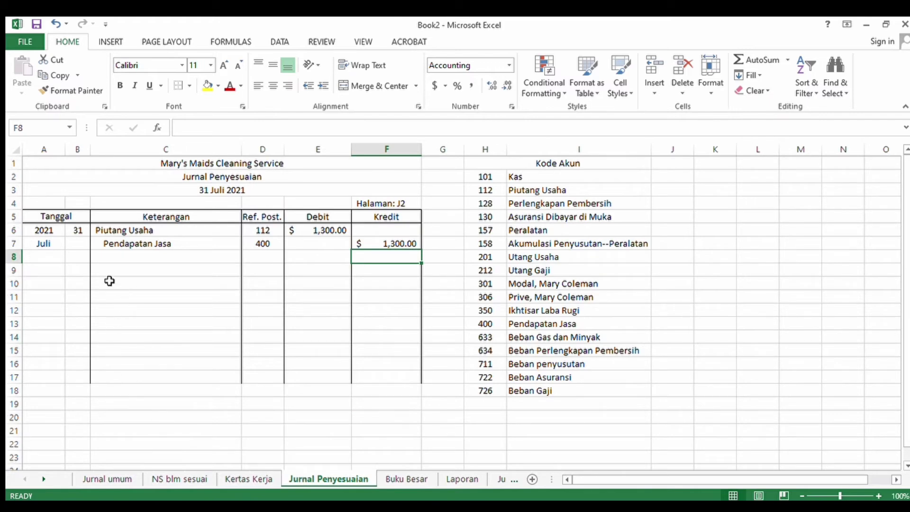
{"action": "left_click", "coordinate": [79, 258]}
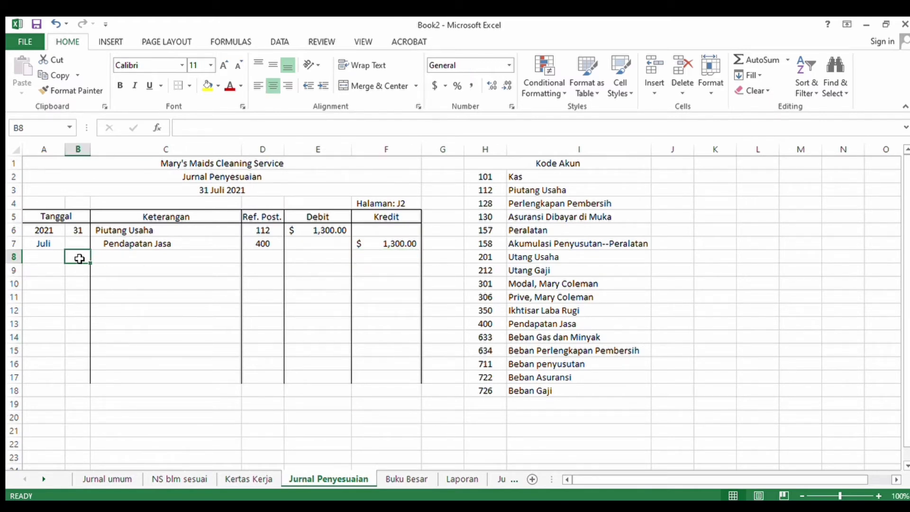
{"action": "type", "text": "31"}
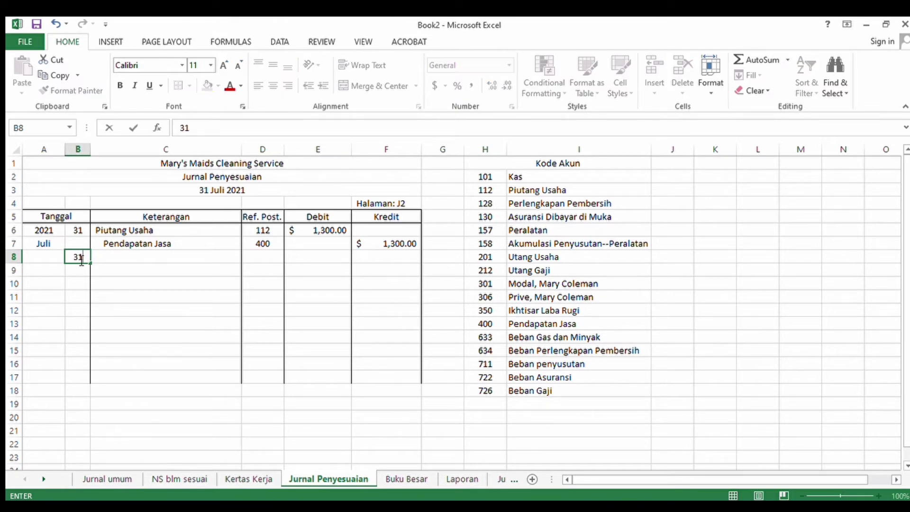
{"action": "left_click", "coordinate": [129, 258]}
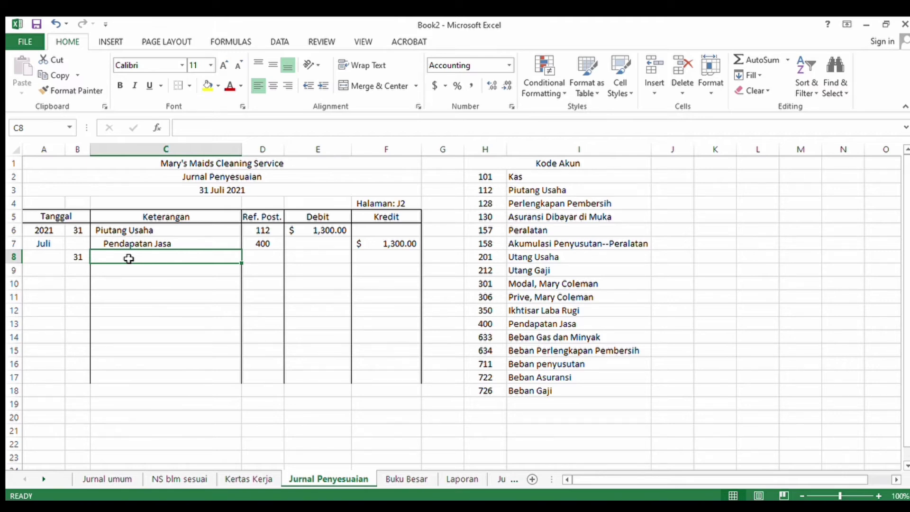
{"action": "type", "text": "Beban"}
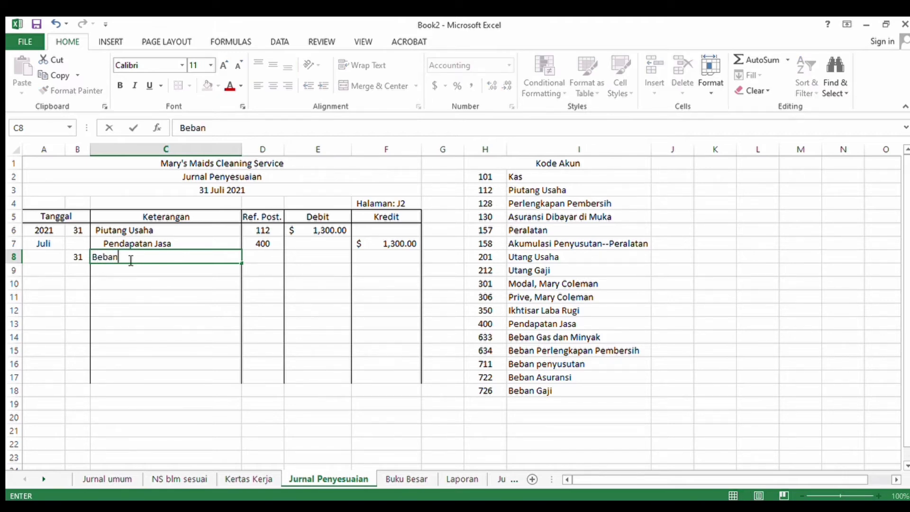
{"action": "type", "text": " Penyusutan"}
{"action": "left_click", "coordinate": [276, 260]}
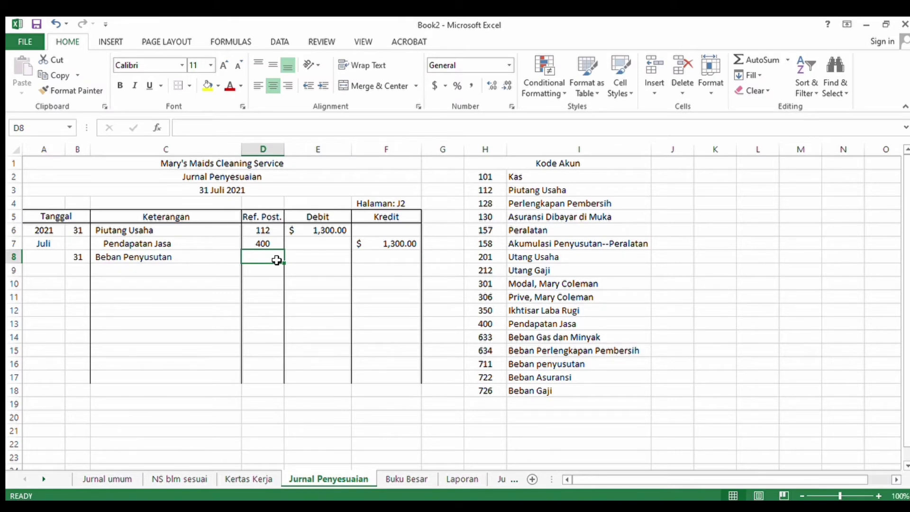
{"action": "type", "text": "711"}
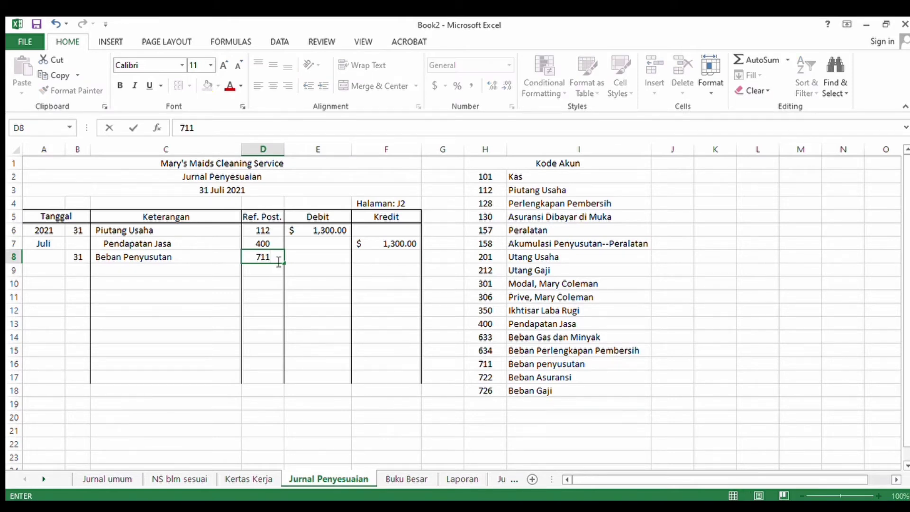
Step: Enter a debit of 200 for Beban Penyusutan in row 8
{"action": "left_click", "coordinate": [341, 258]}
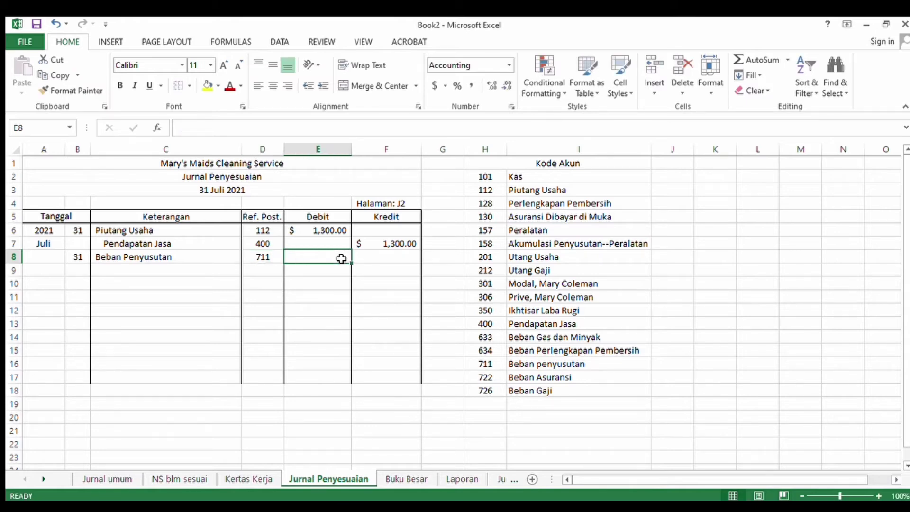
{"action": "type", "text": "$"}
{"action": "key", "text": "BackSpace"}
{"action": "type", "text": "200"}
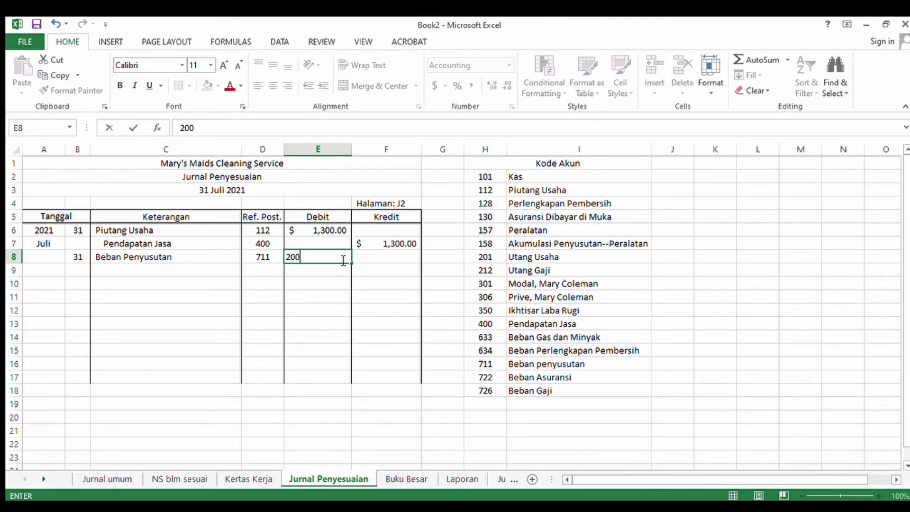
{"action": "key", "text": "Return"}
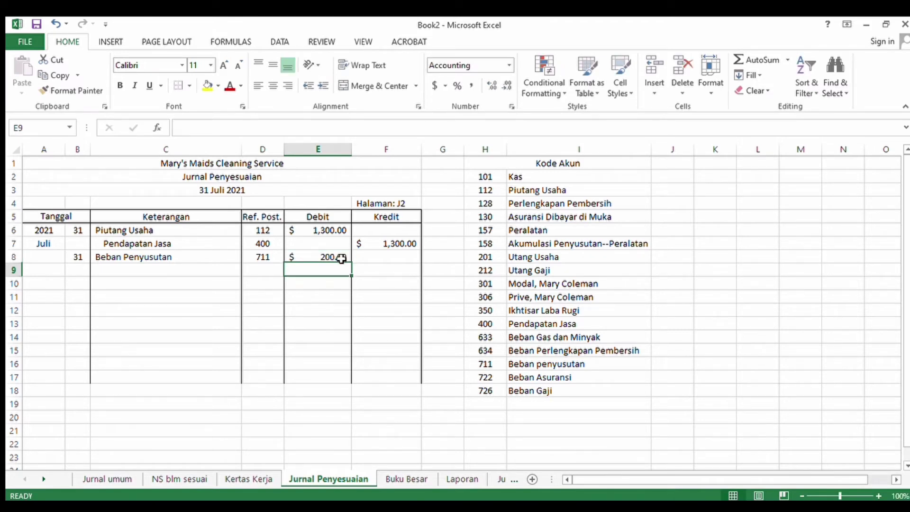
Step: Record the indented credit account Akumulasi Penyusutan-Peralatan in row 9 with Ref. Post. 158 and a credit of 200
{"action": "left_click", "coordinate": [173, 274]}
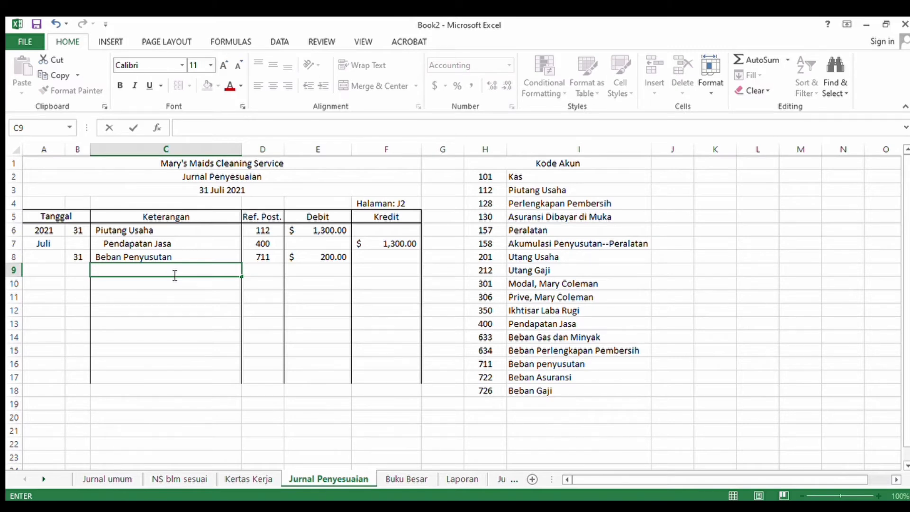
{"action": "type", "text": "Akumulasi"}
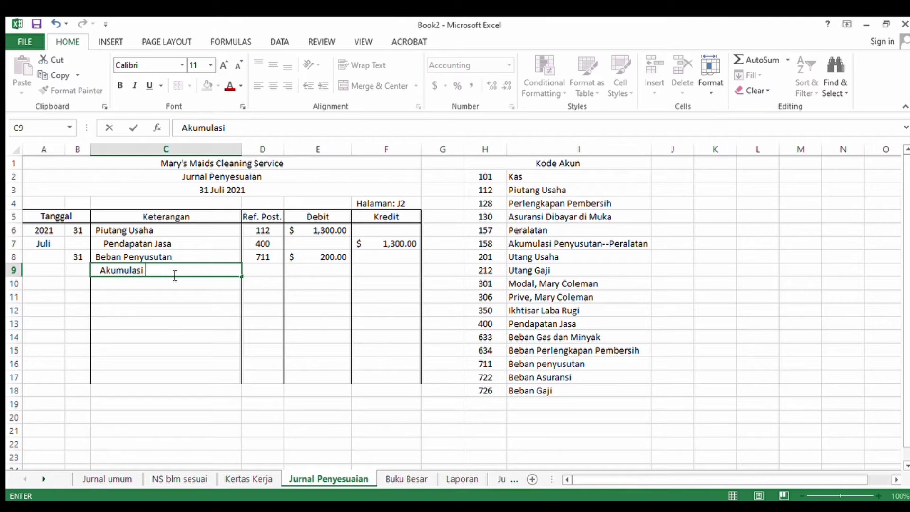
{"action": "type", "text": "Penyusutan-"}
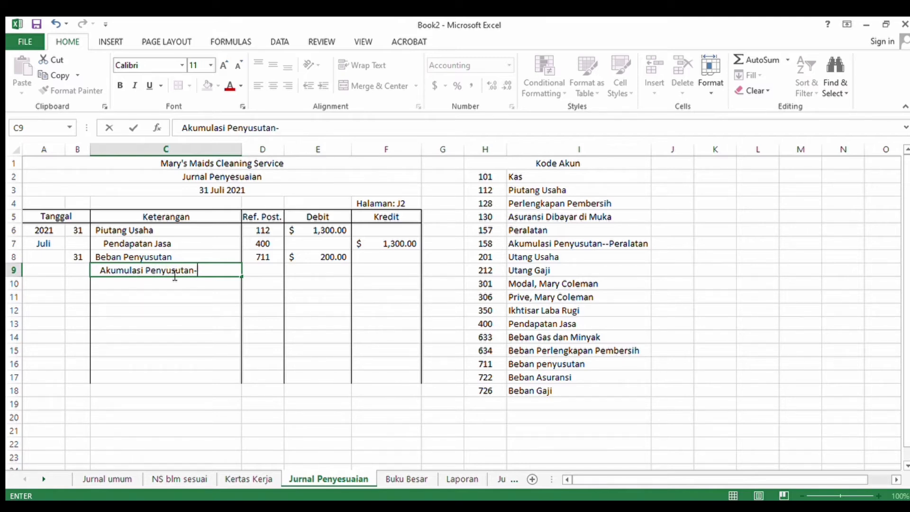
{"action": "type", "text": "Peralatan"}
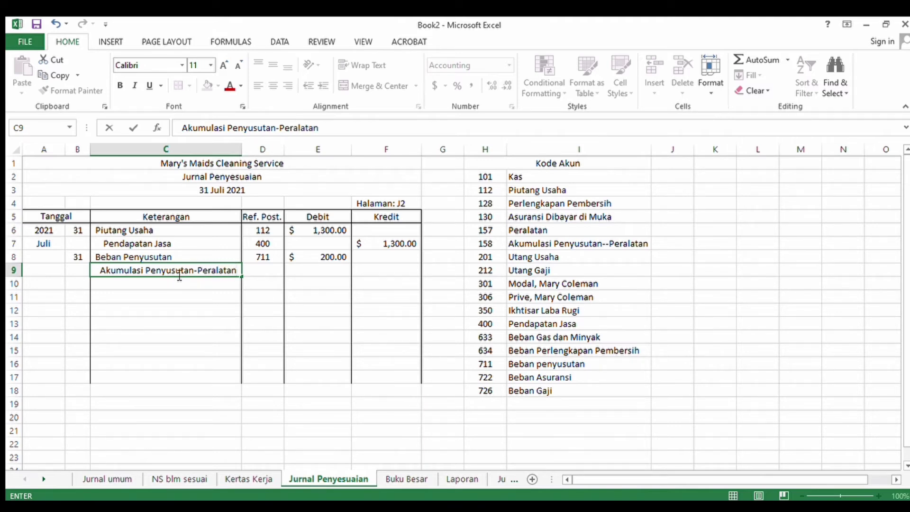
{"action": "left_click", "coordinate": [268, 274]}
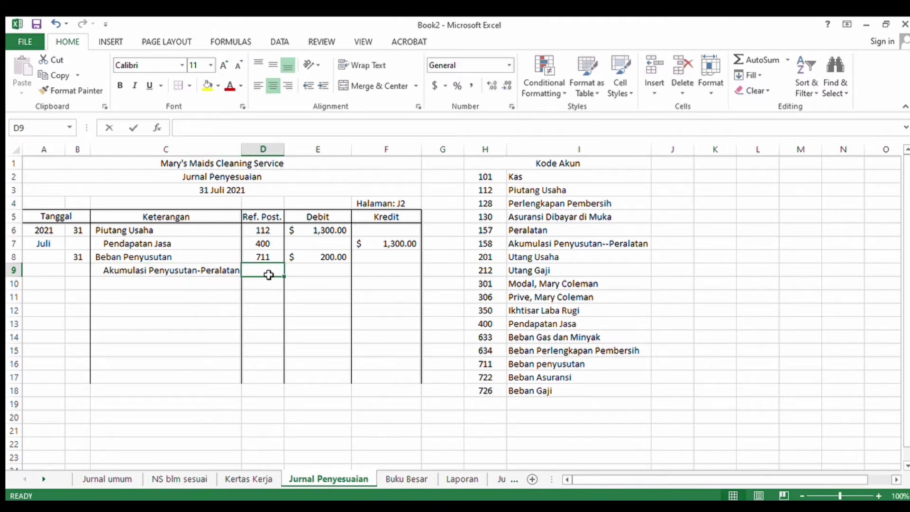
{"action": "type", "text": "158"}
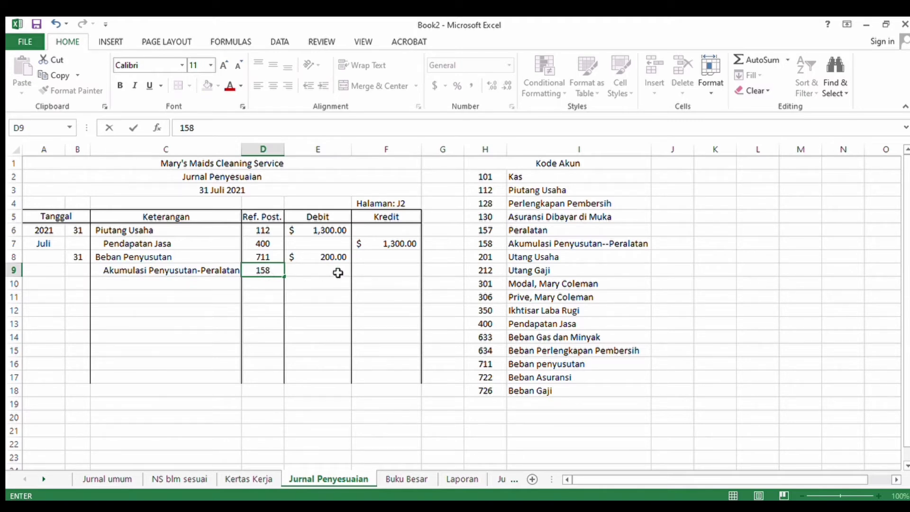
{"action": "left_click", "coordinate": [373, 274]}
{"action": "type", "text": "200"}
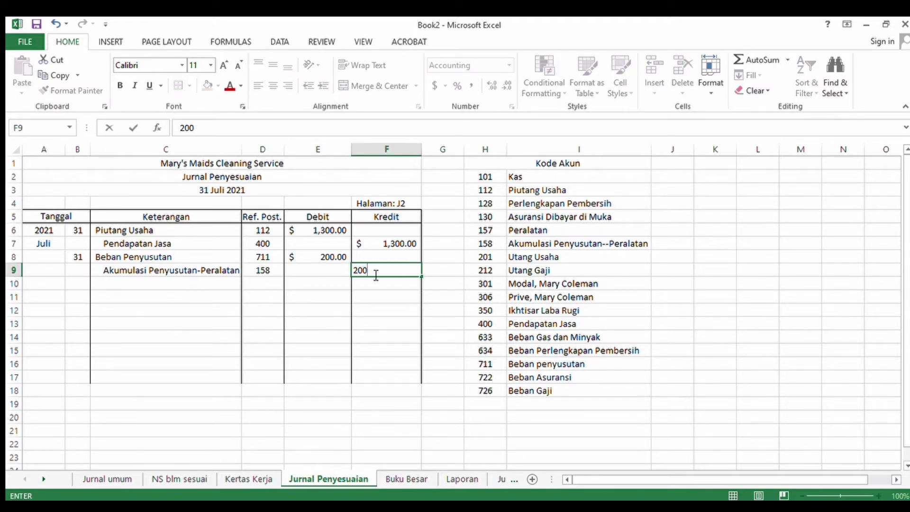
{"action": "key", "text": "Return"}
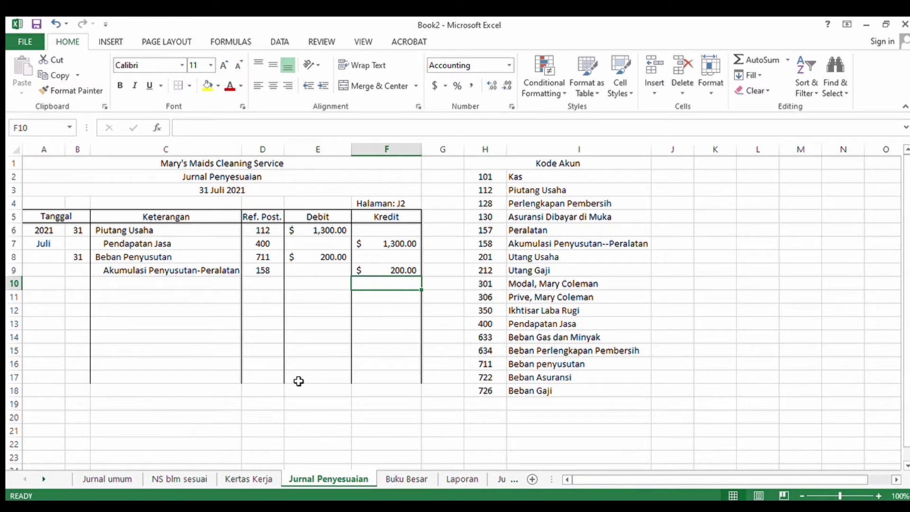
Step: In Buku Besar, select the day cell in row 136 of the Beban Penyusutan ledger
{"action": "left_click", "coordinate": [401, 480]}
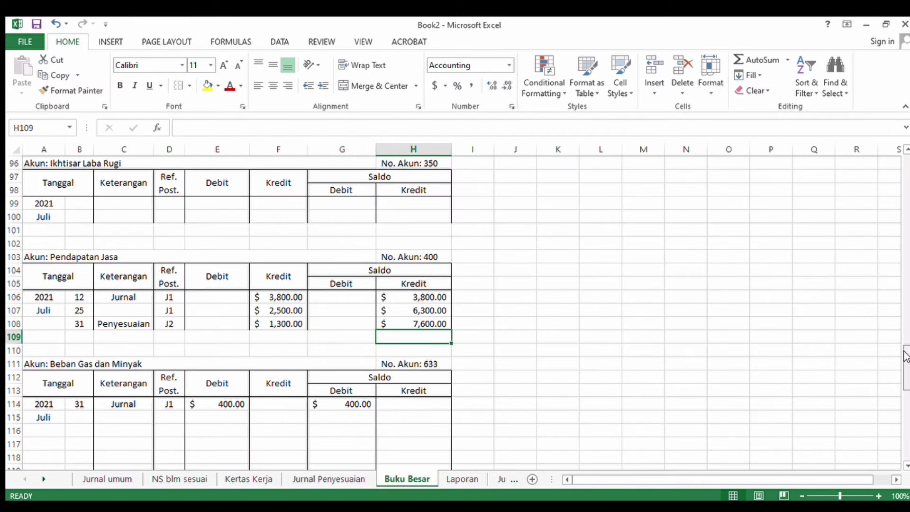
{"action": "left_click_drag", "start_coordinate": [905, 355], "coordinate": [905, 419]}
{"action": "left_click", "coordinate": [75, 275]}
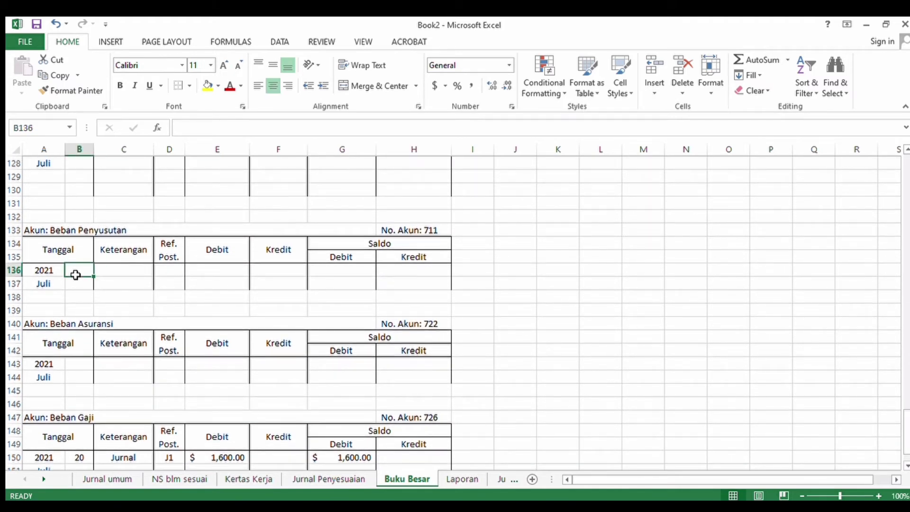
Step: Post the adjustment to the Beban Penyusutan ledger in row 136: date 31, description Penyesuaian, reference J2, debit 200
{"action": "type", "text": "31"}
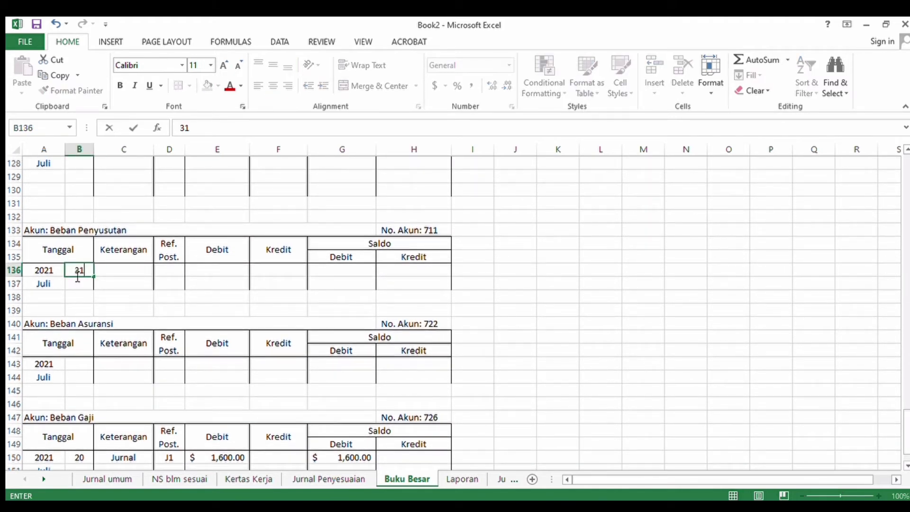
{"action": "left_click", "coordinate": [128, 273]}
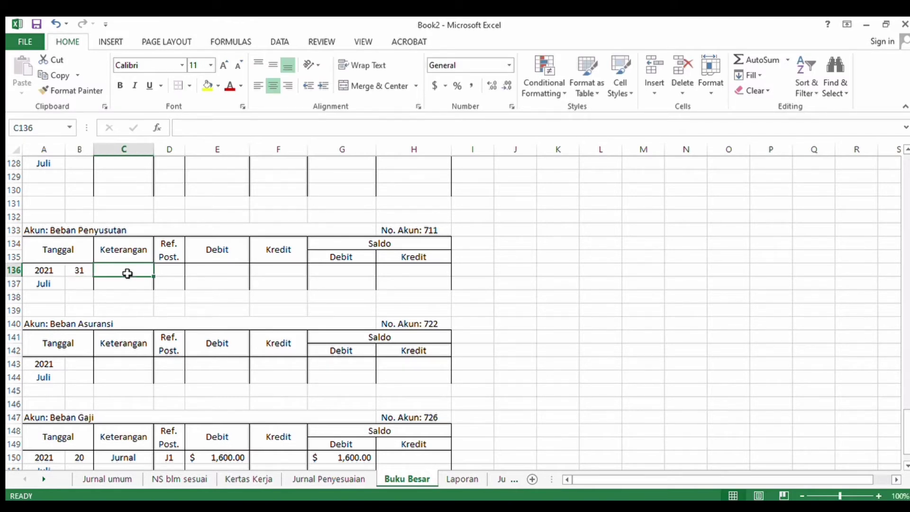
{"action": "type", "text": "P"}
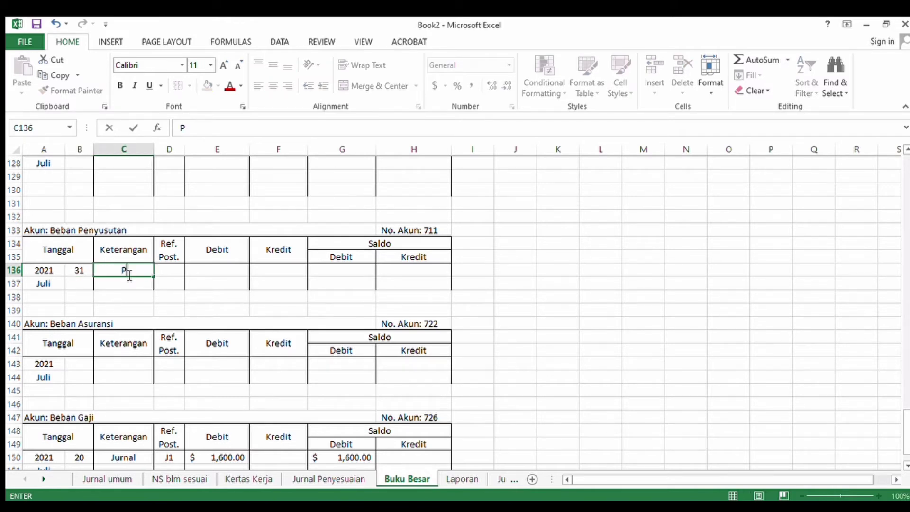
{"action": "type", "text": "enyesuaian"}
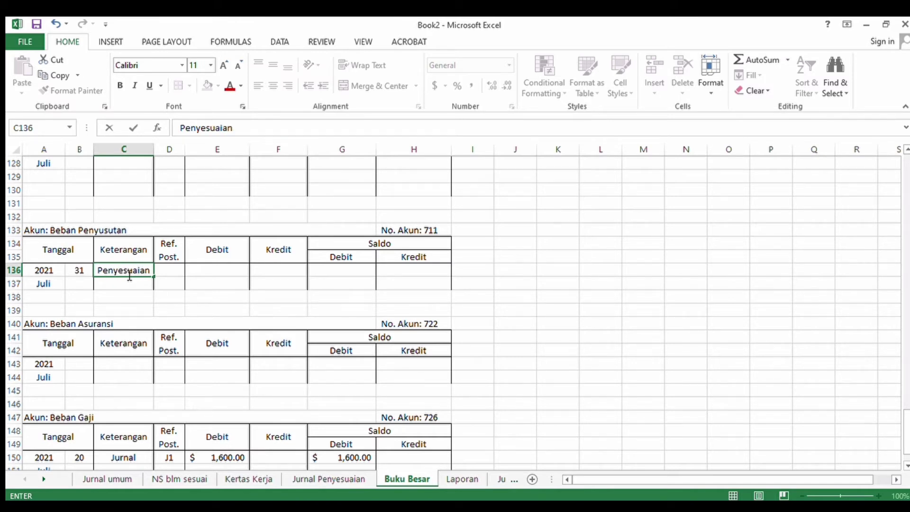
{"action": "left_click", "coordinate": [173, 269]}
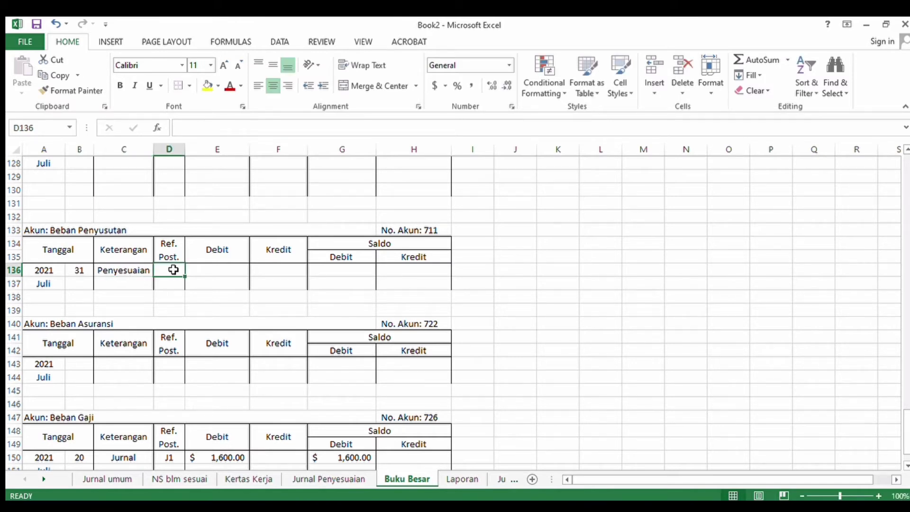
{"action": "type", "text": "J2"}
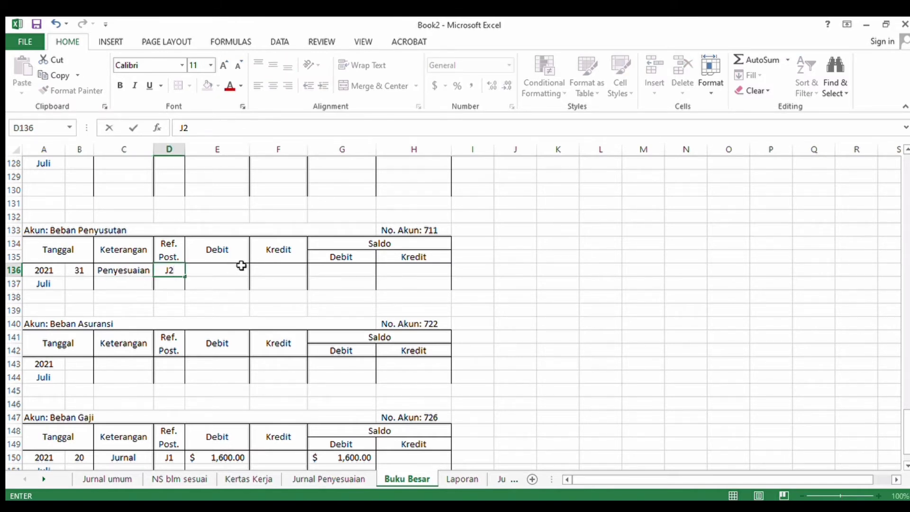
{"action": "left_click", "coordinate": [242, 268]}
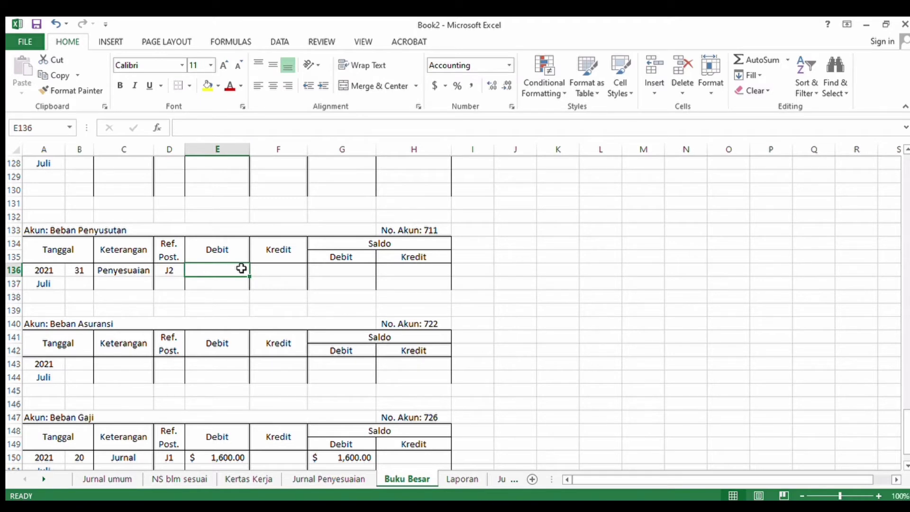
{"action": "type", "text": "200"}
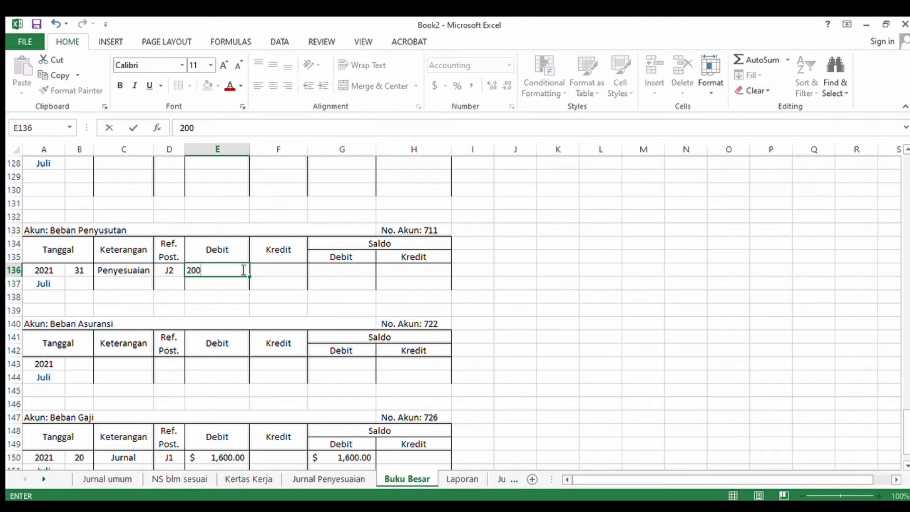
Step: Calculate the Beban Penyusutan debit balance in G136 with a SUM formula on the debit amount in E136
{"action": "left_click", "coordinate": [366, 273]}
{"action": "type", "text": "=s"}
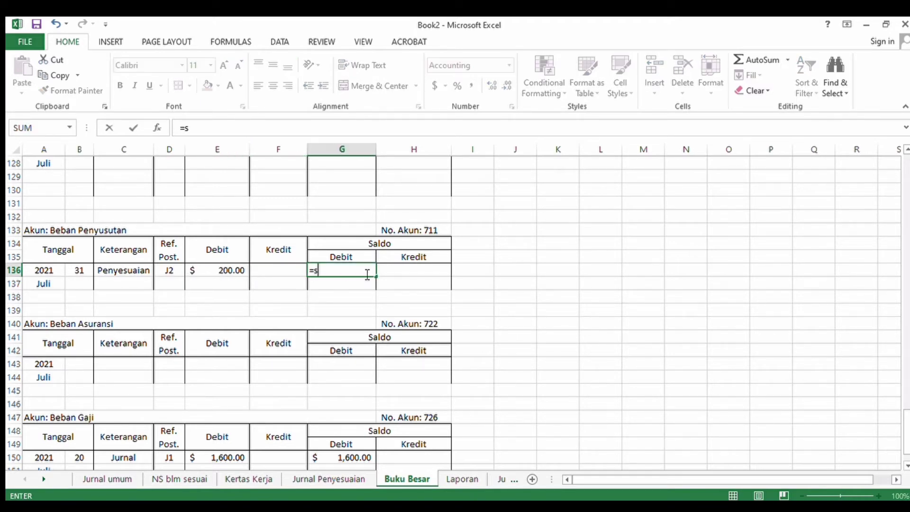
{"action": "type", "text": "um("}
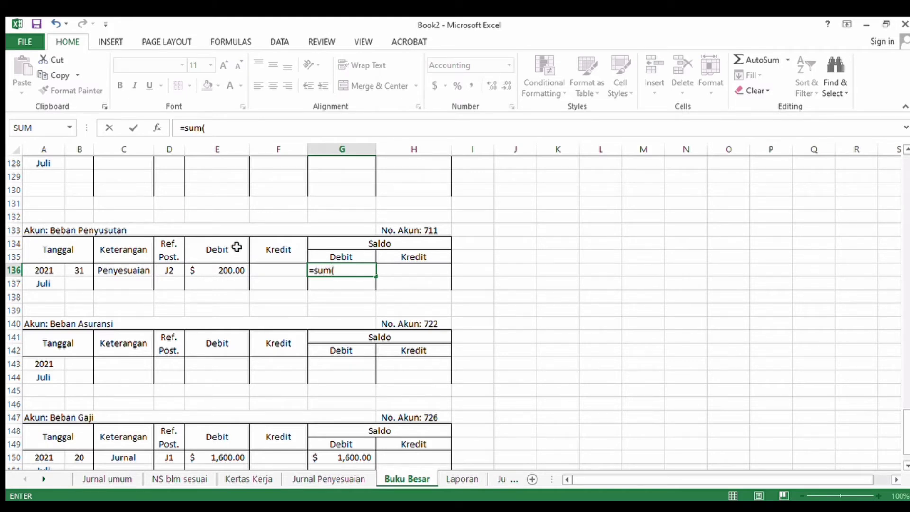
{"action": "left_click", "coordinate": [211, 270]}
{"action": "key", "text": "Return"}
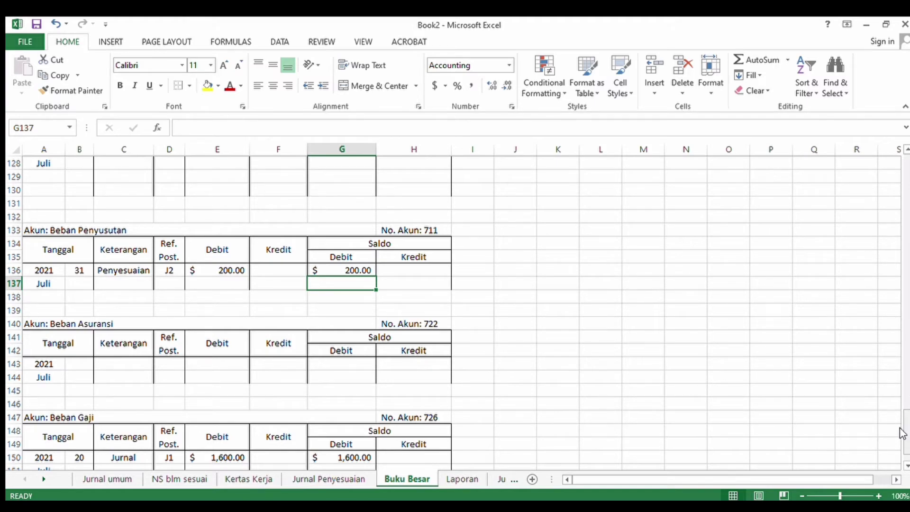
Step: Post the adjustment to the Akumulasi Penyusutan-Peralatan ledger in row 59: date 31, description Penyesuaian, reference J2, credit 200
{"action": "left_click_drag", "start_coordinate": [901, 432], "coordinate": [902, 272]}
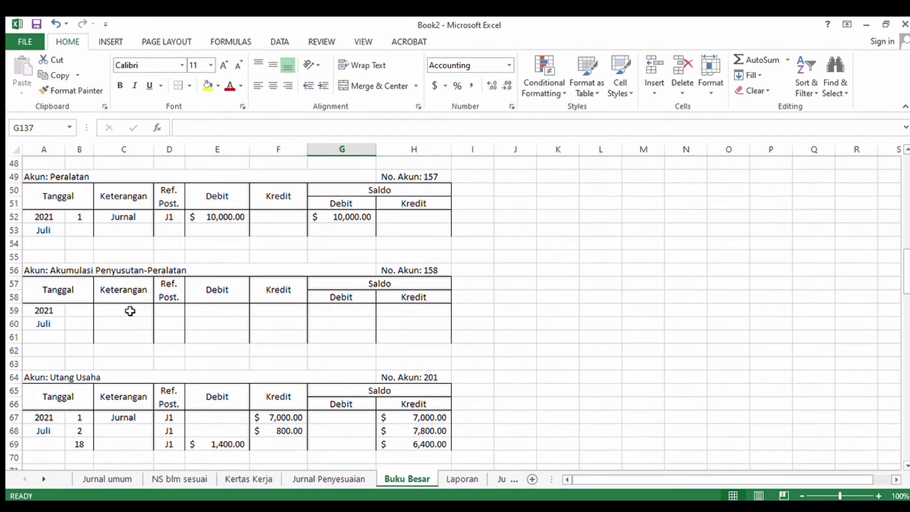
{"action": "left_click", "coordinate": [72, 309]}
{"action": "type", "text": "31"}
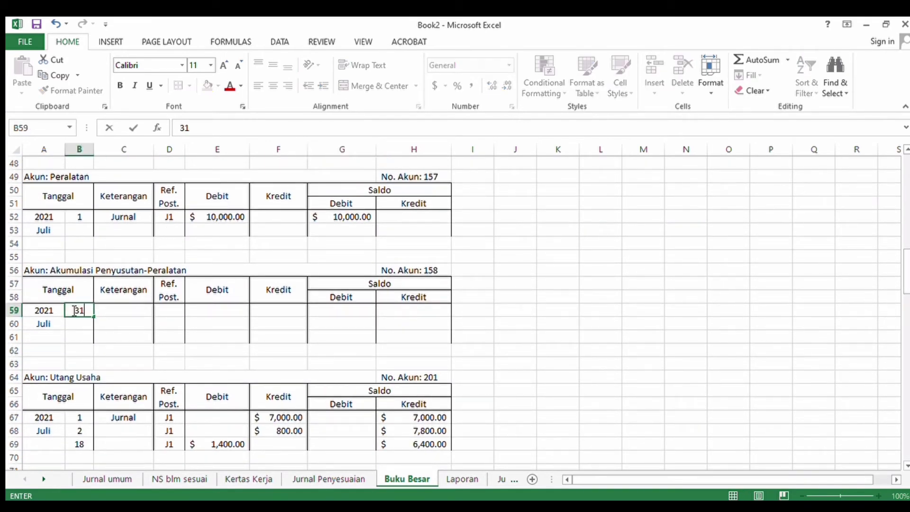
{"action": "left_click", "coordinate": [126, 309]}
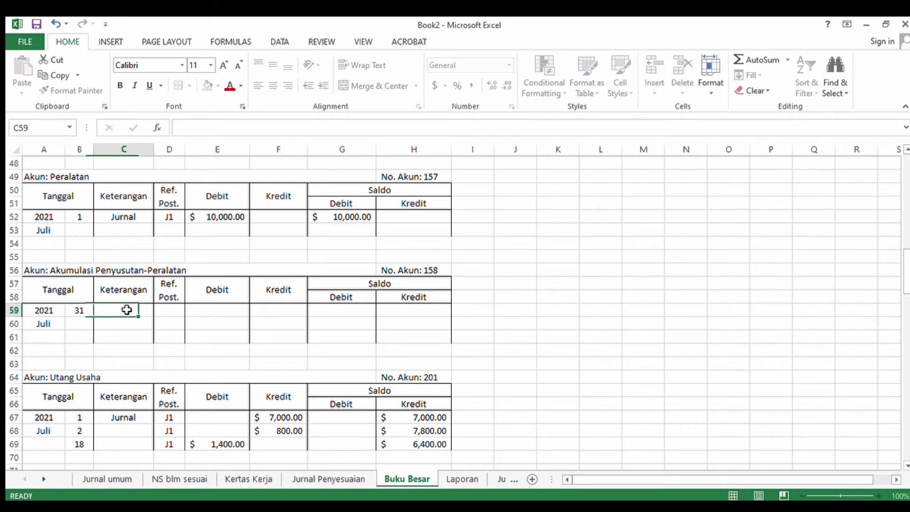
{"action": "type", "text": "Pen"}
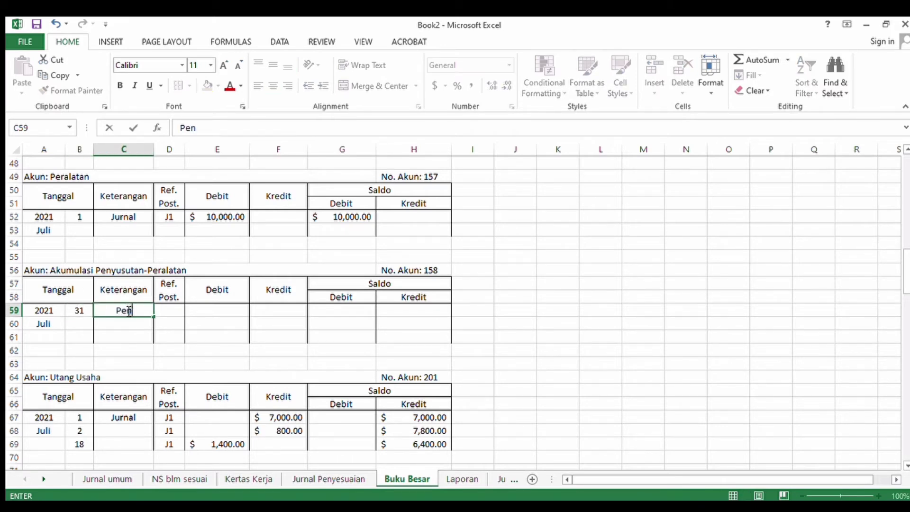
{"action": "type", "text": "yesuaian"}
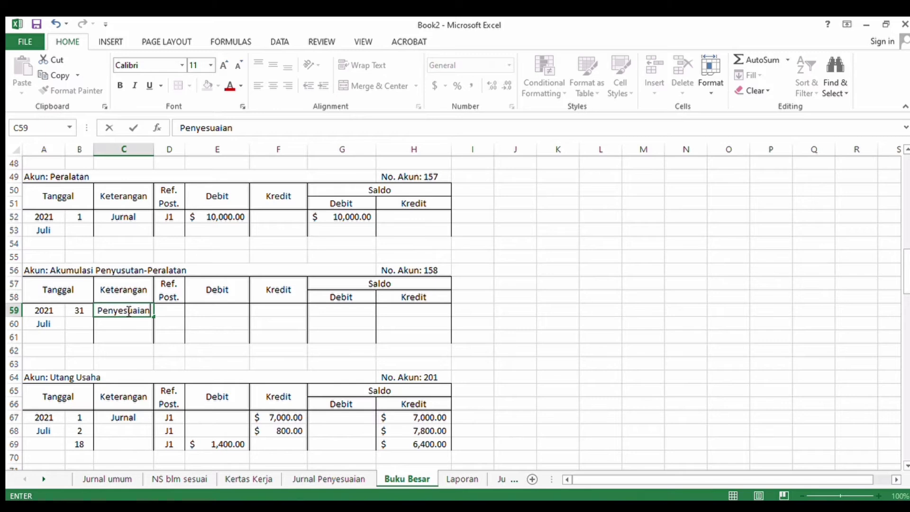
{"action": "left_click", "coordinate": [171, 313]}
{"action": "type", "text": "J2"}
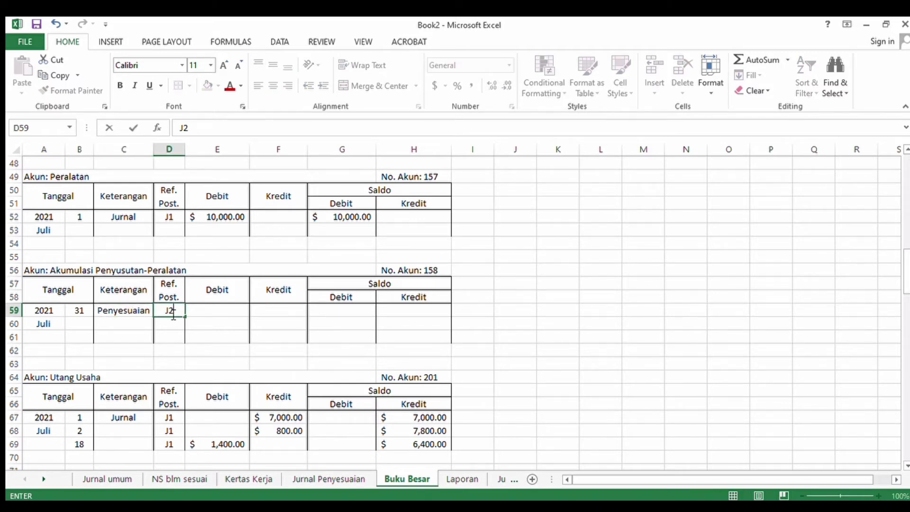
{"action": "left_click", "coordinate": [268, 311]}
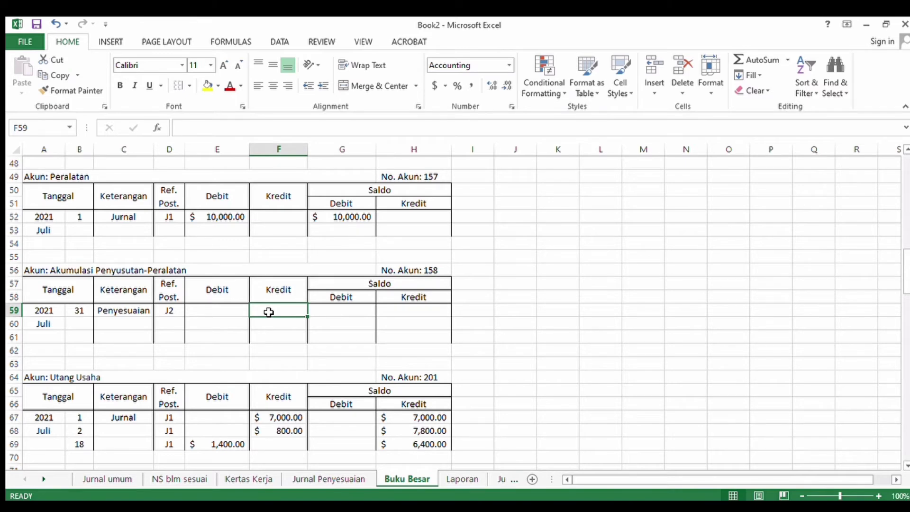
{"action": "type", "text": "200"}
{"action": "key", "text": "Return"}
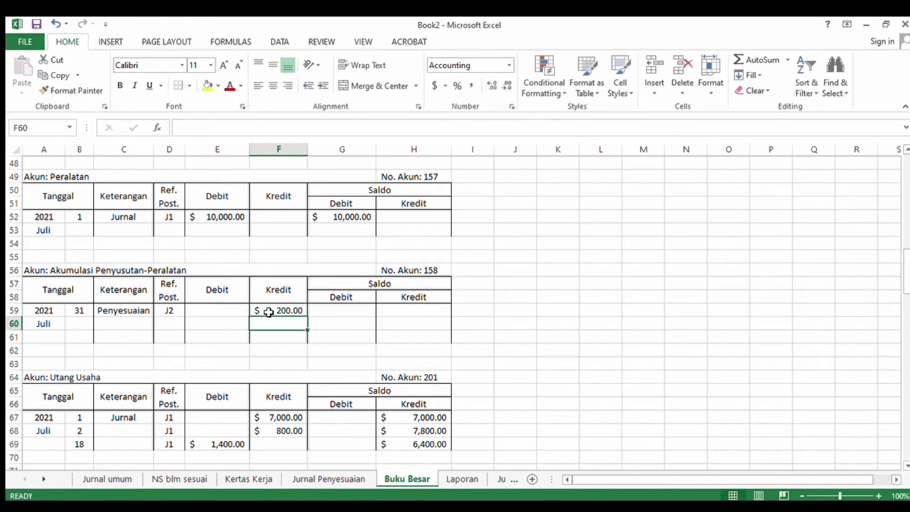
Step: Calculate the Akumulasi Penyusutan-Peralatan credit balance in H59 with a SUM formula on the credit amount in F59
{"action": "left_click", "coordinate": [407, 313]}
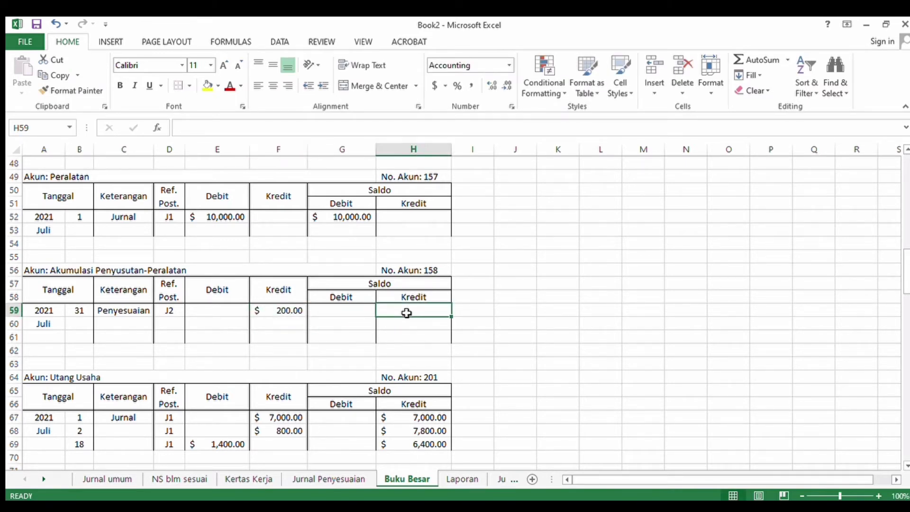
{"action": "type", "text": "=sum"}
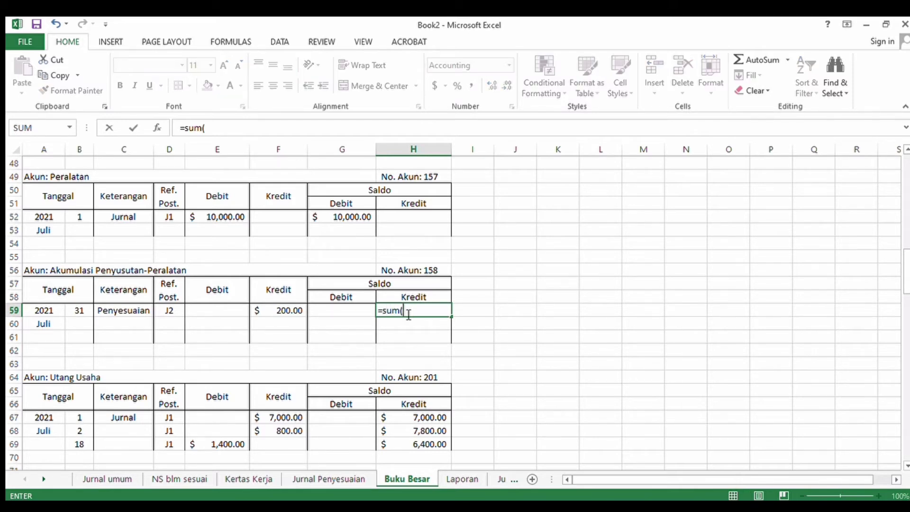
{"action": "type", "text": "("}
{"action": "left_click", "coordinate": [282, 314]}
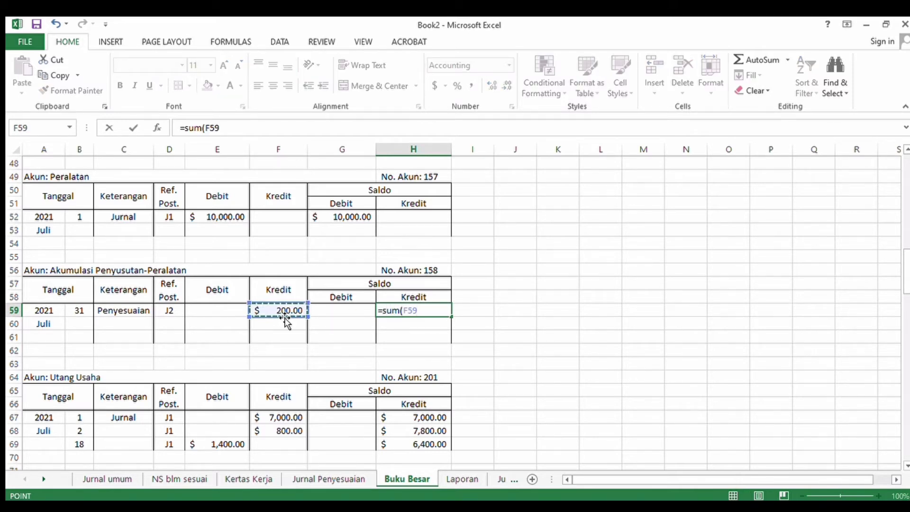
{"action": "key", "text": "Return"}
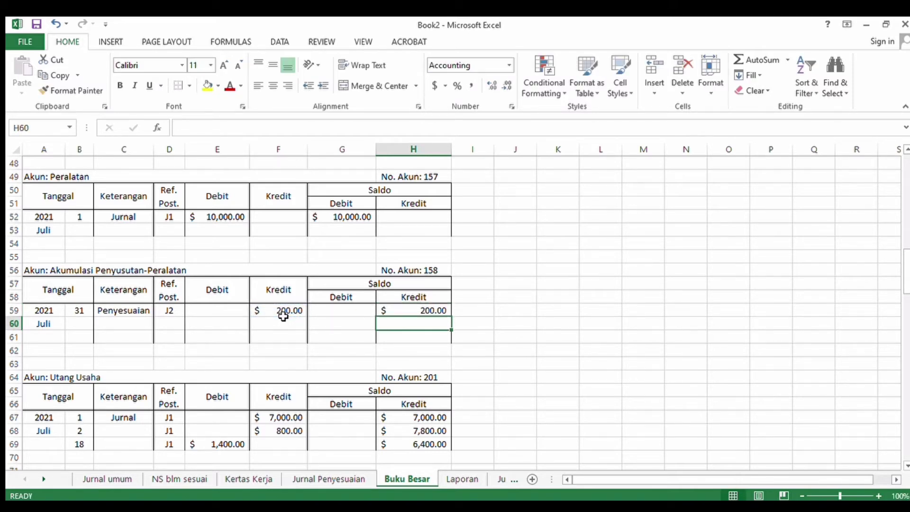
Step: Start a new adjusting entry in row 10 of the Jurnal Penyesuaian sheet with date 31
{"action": "left_click", "coordinate": [323, 480]}
{"action": "left_click", "coordinate": [69, 287]}
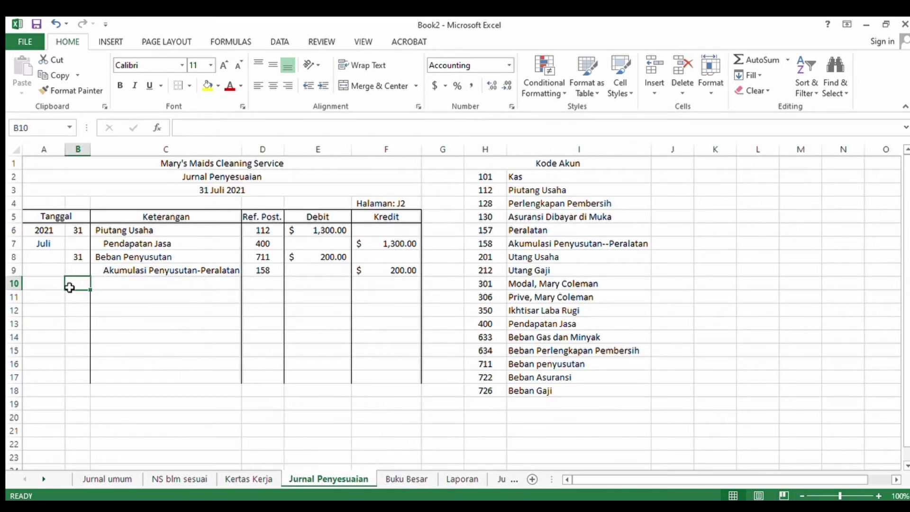
{"action": "type", "text": "31"}
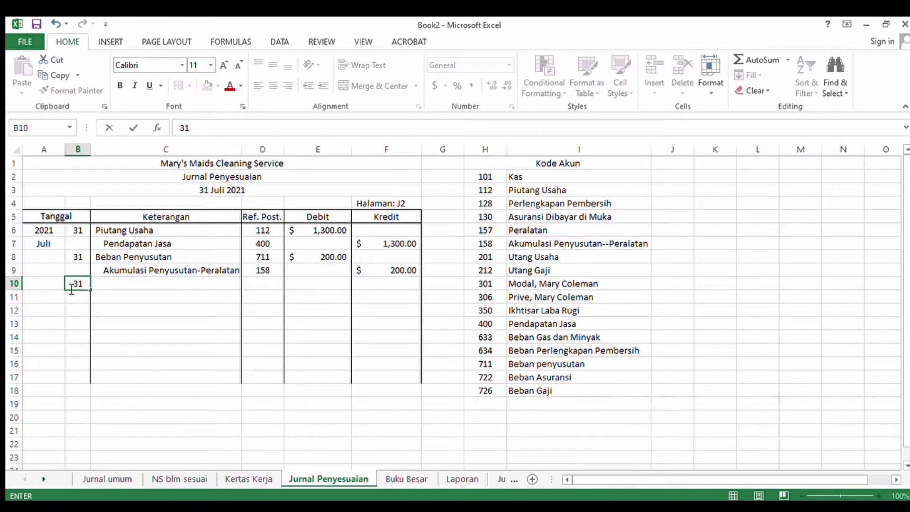
{"action": "left_click", "coordinate": [124, 283]}
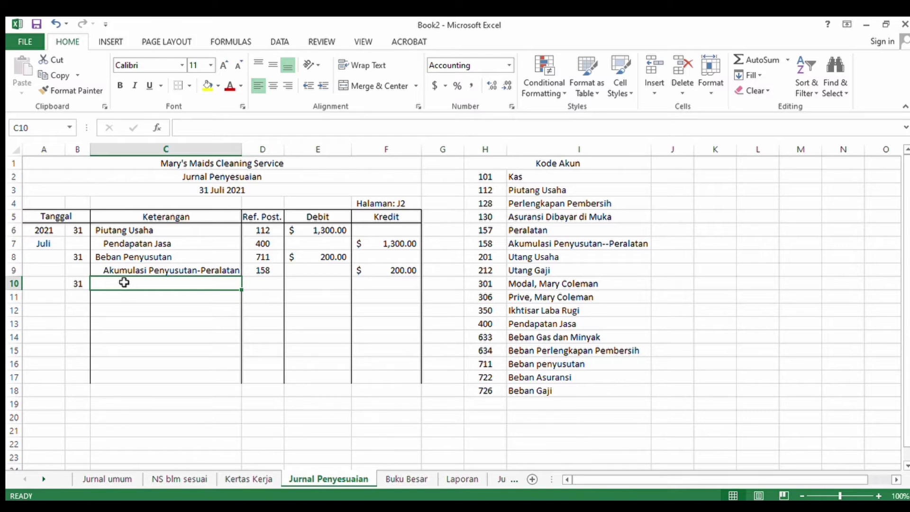
Step: Consult the unadjusted trial balance on the NS blm sesuai sheet, and enter Beban Asuransi as the row 10 description in Jurnal Penyesuaian
{"action": "left_click", "coordinate": [192, 478]}
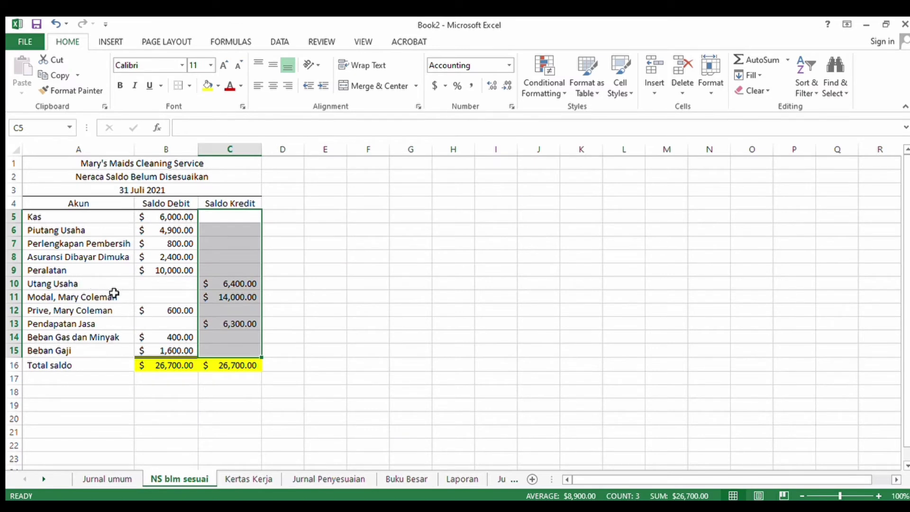
{"action": "left_click", "coordinate": [149, 298]}
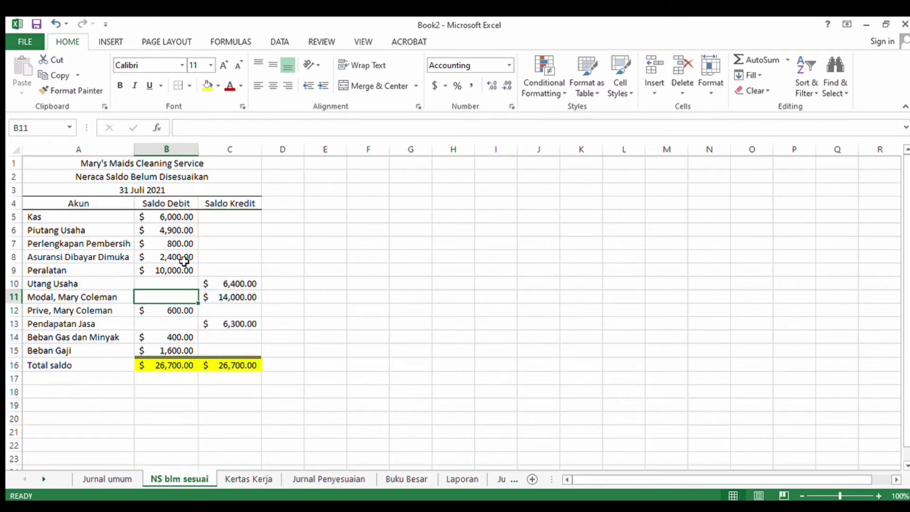
{"action": "left_click", "coordinate": [304, 479]}
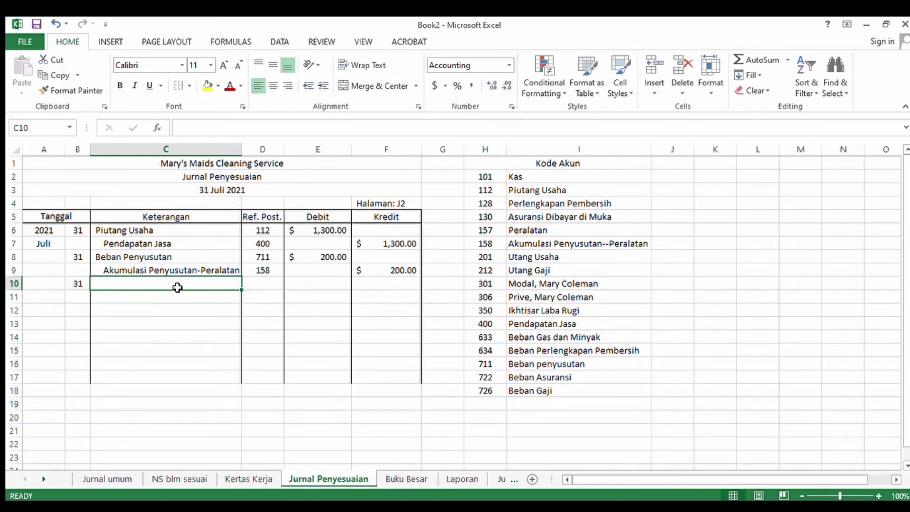
{"action": "type", "text": "B"}
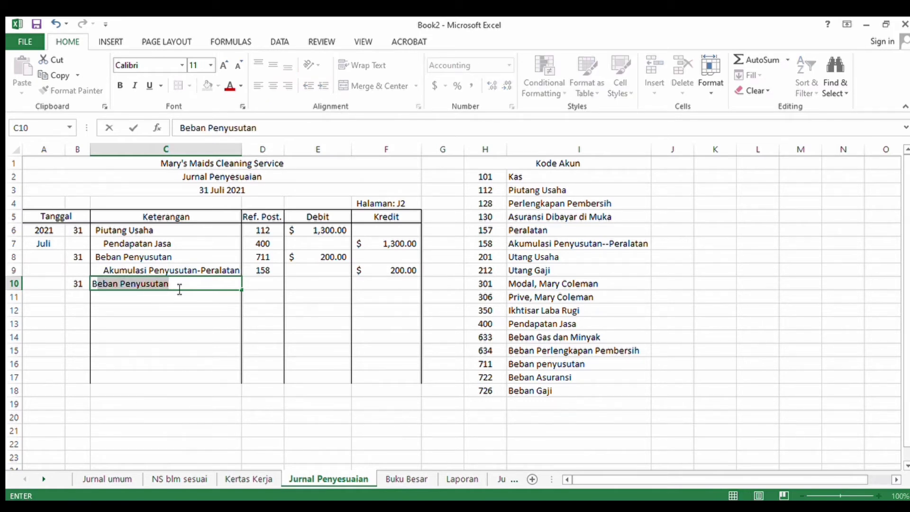
{"action": "type", "text": "eban A"}
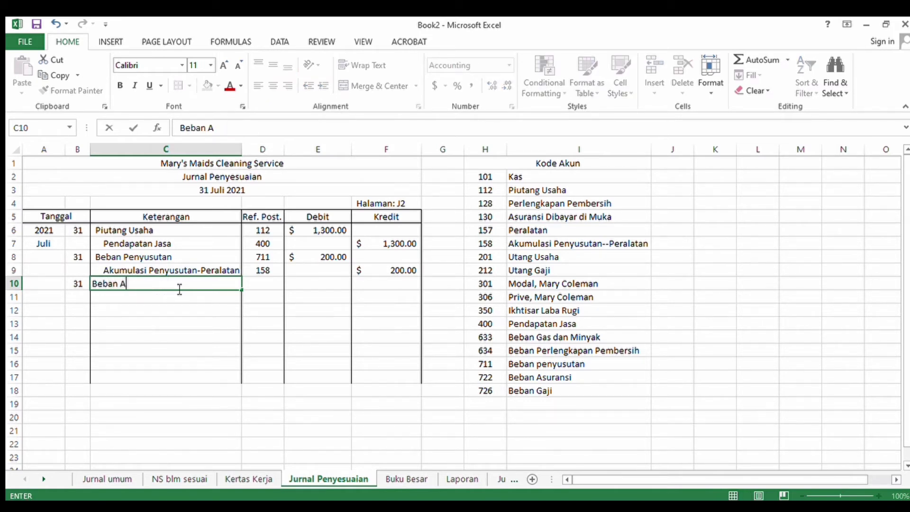
{"action": "type", "text": "suransi"}
Step: Give the Beban Asuransi journal line posting reference 722 and a debit amount of 200
{"action": "left_click", "coordinate": [268, 283]}
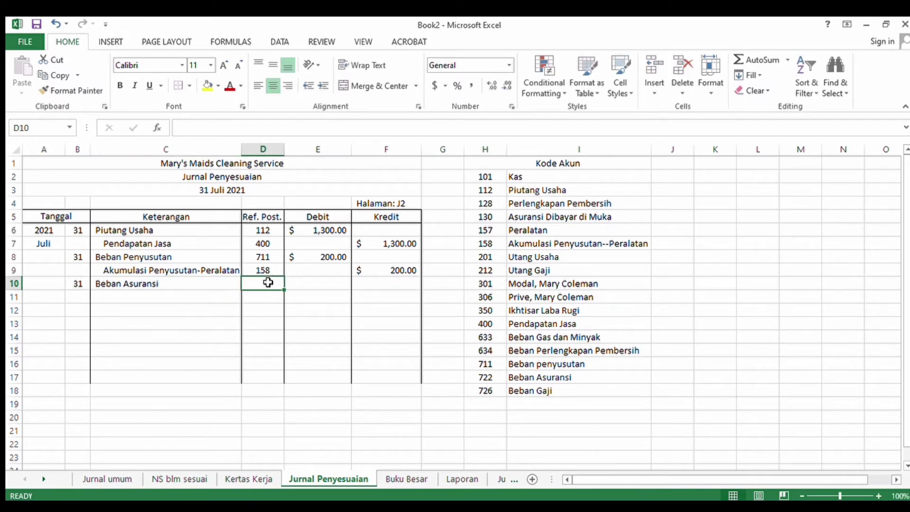
{"action": "type", "text": "722"}
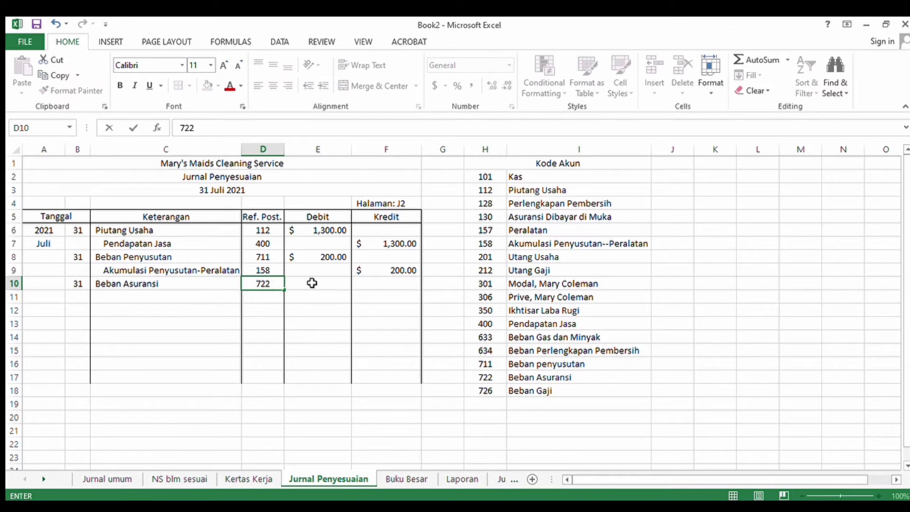
{"action": "left_click", "coordinate": [340, 288]}
{"action": "type", "text": "2"}
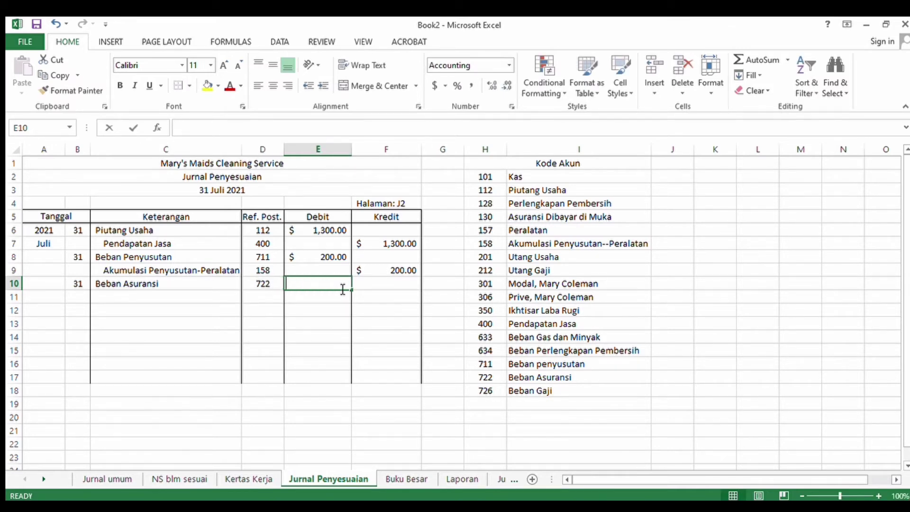
{"action": "type", "text": "00"}
{"action": "key", "text": "Return"}
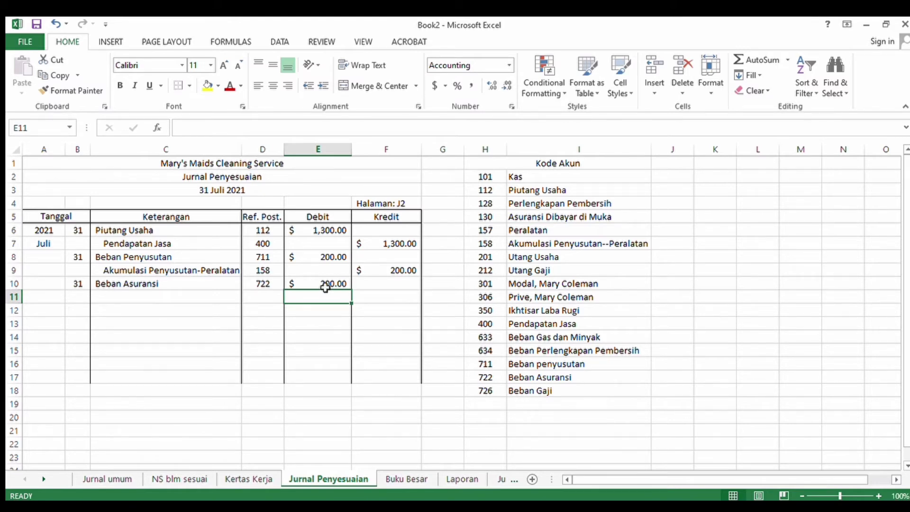
Step: Enter Asuransi Dibayar Dimuka as the indented credit account in row 11 of the Jurnal Penyesuaian sheet
{"action": "left_click", "coordinate": [214, 286]}
{"action": "left_click", "coordinate": [210, 299]}
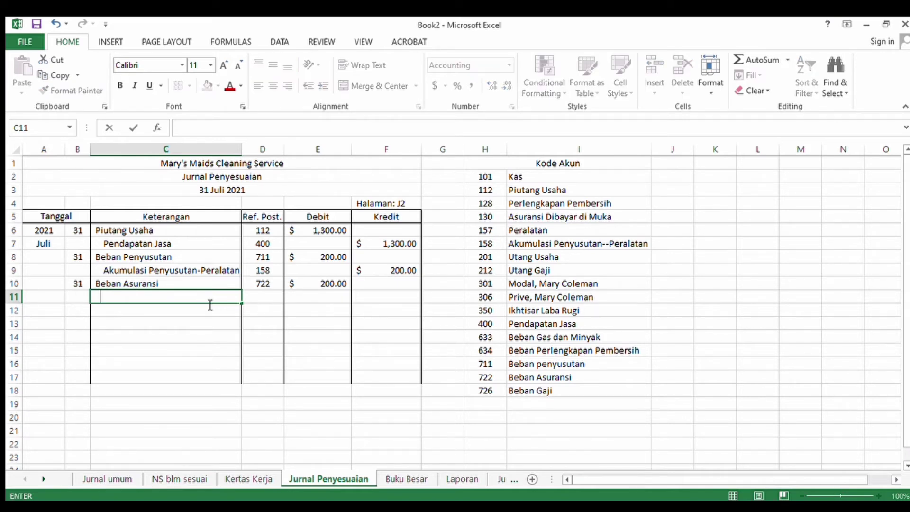
{"action": "type", "text": "Asuransi d"}
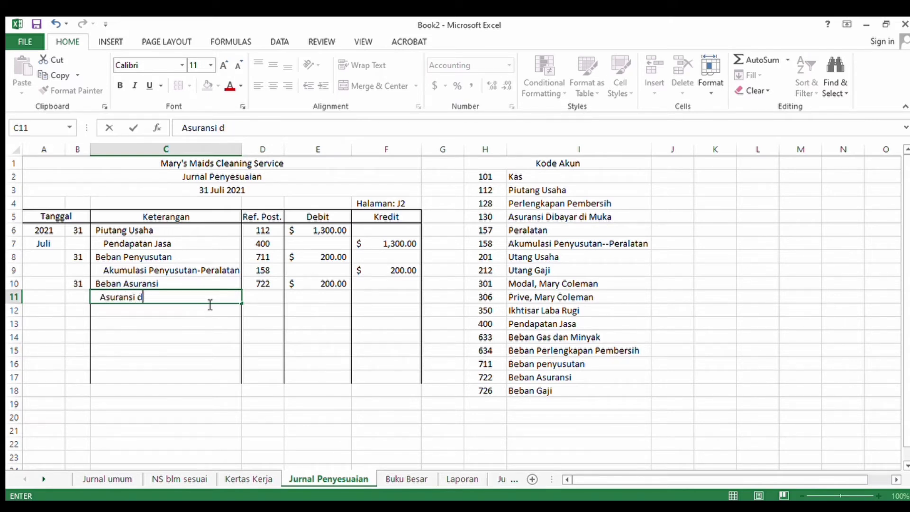
{"action": "type", "text": "\\"}
{"action": "key", "text": "BackSpace"}
{"action": "key", "text": "BackSpace"}
{"action": "type", "text": "Dibayar "}
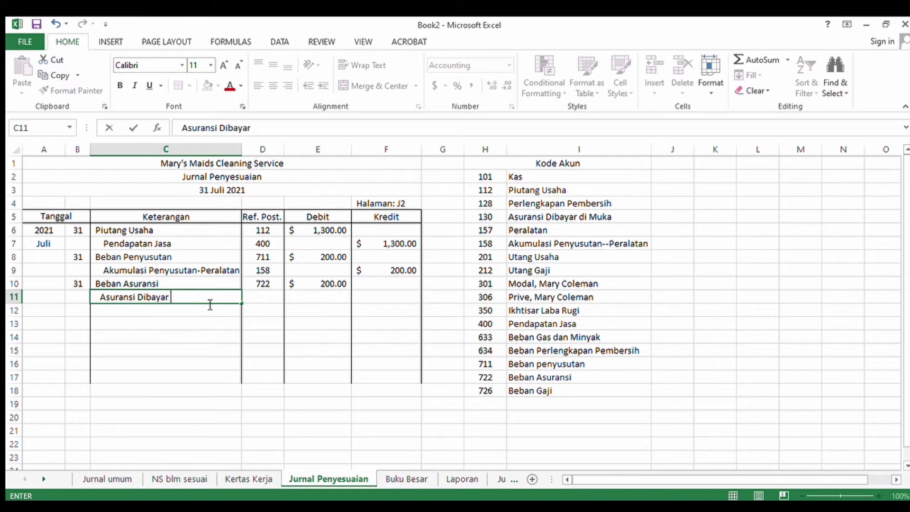
{"action": "type", "text": "Dimuka"}
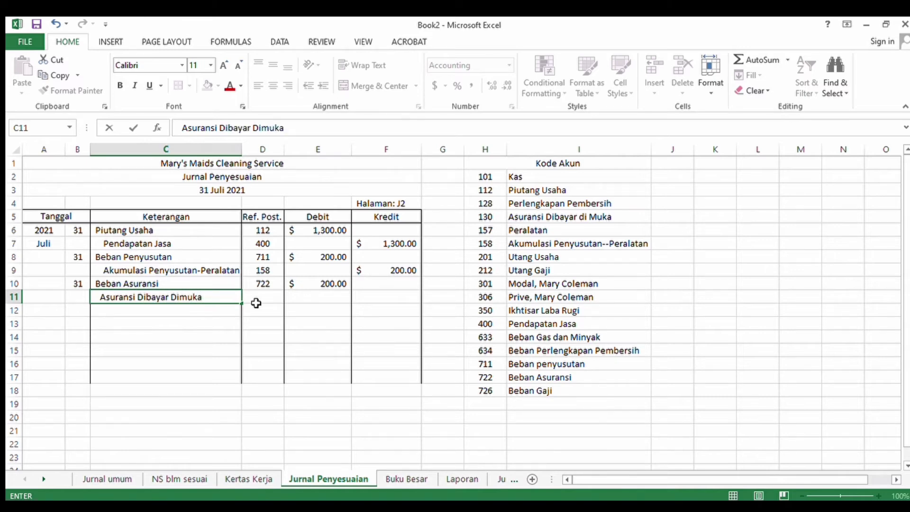
Step: Give the Asuransi Dibayar Dimuka journal line posting reference 130 and a credit amount of 200
{"action": "left_click", "coordinate": [270, 298]}
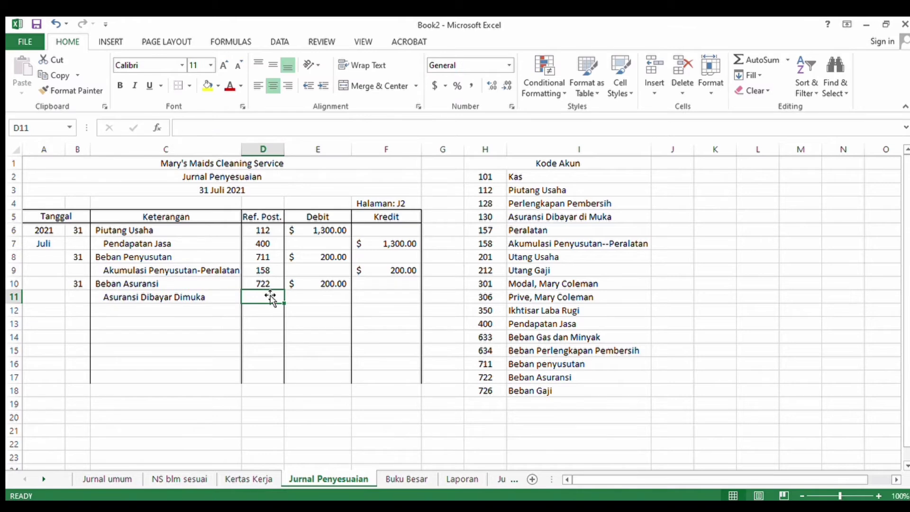
{"action": "type", "text": "130"}
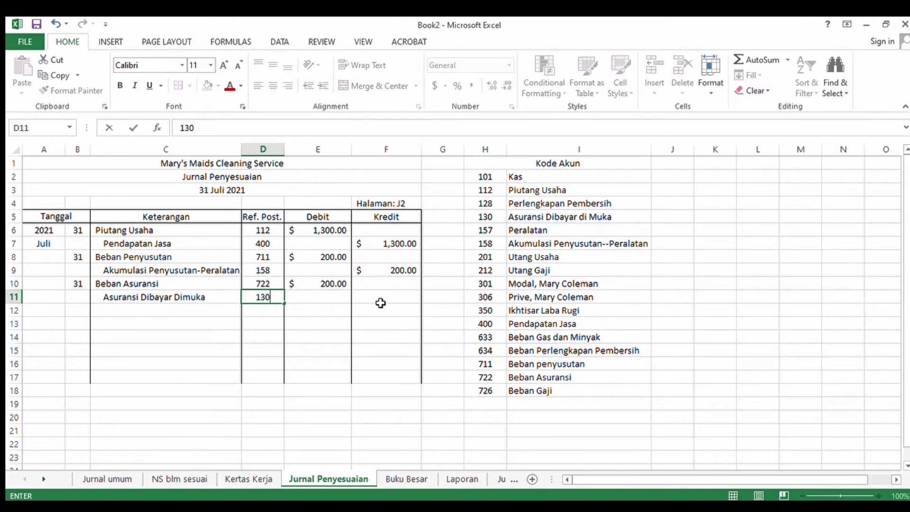
{"action": "left_click", "coordinate": [380, 303]}
{"action": "type", "text": "200"}
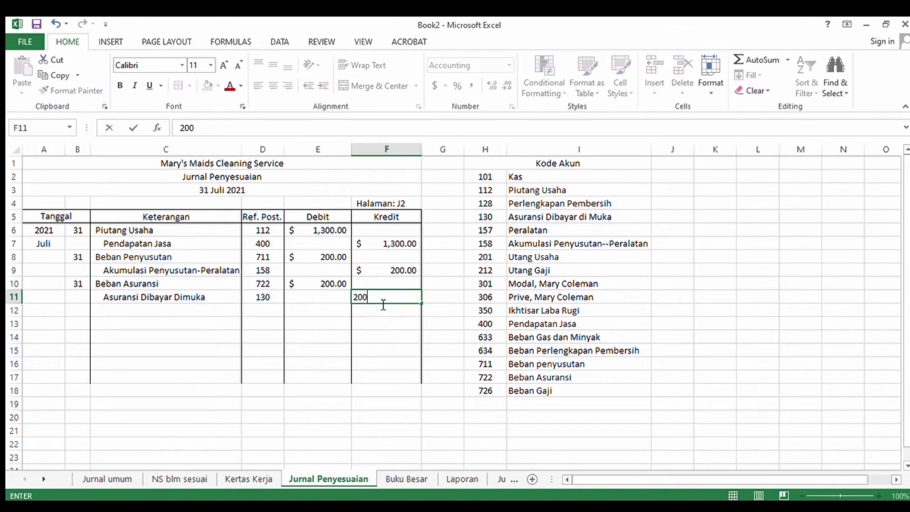
{"action": "left_click", "coordinate": [384, 308]}
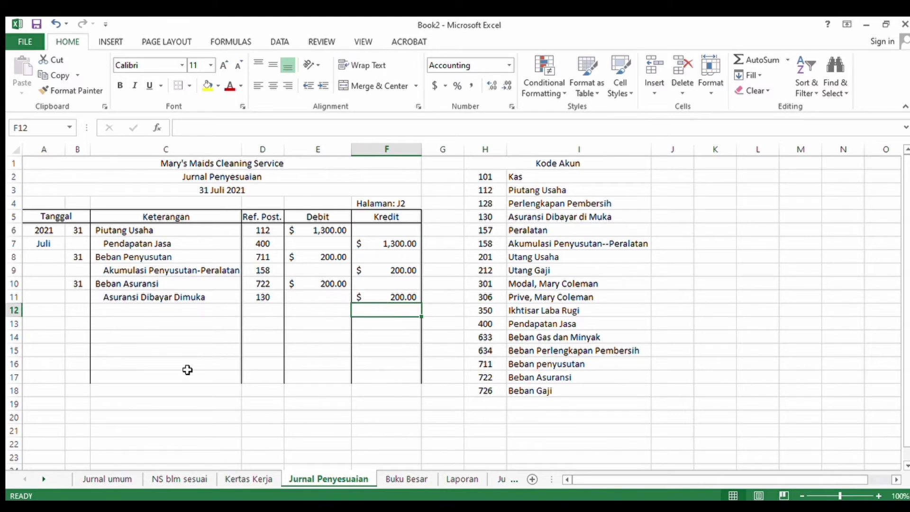
Step: In the Beban Asuransi account of the Buku Besar sheet, enter date 31 and description Penyesuaian in row 143
{"action": "left_click", "coordinate": [390, 479]}
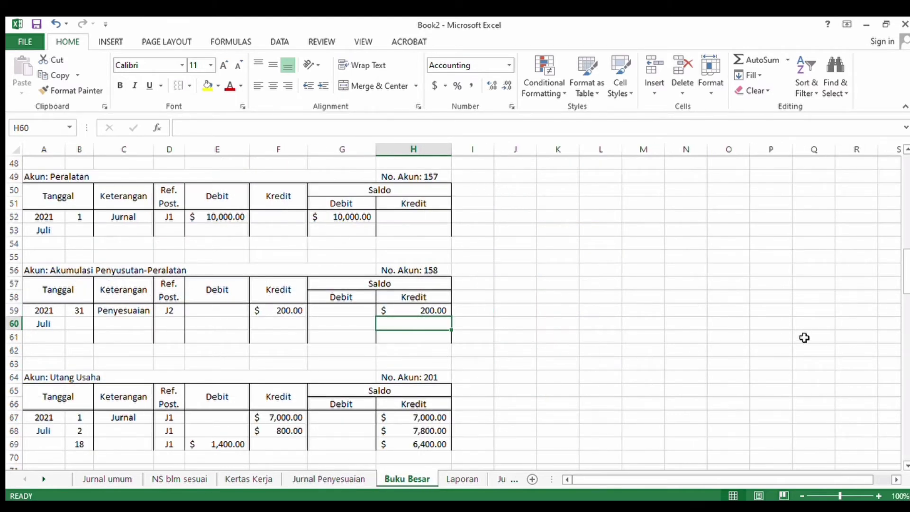
{"action": "left_click_drag", "start_coordinate": [901, 270], "coordinate": [883, 426]}
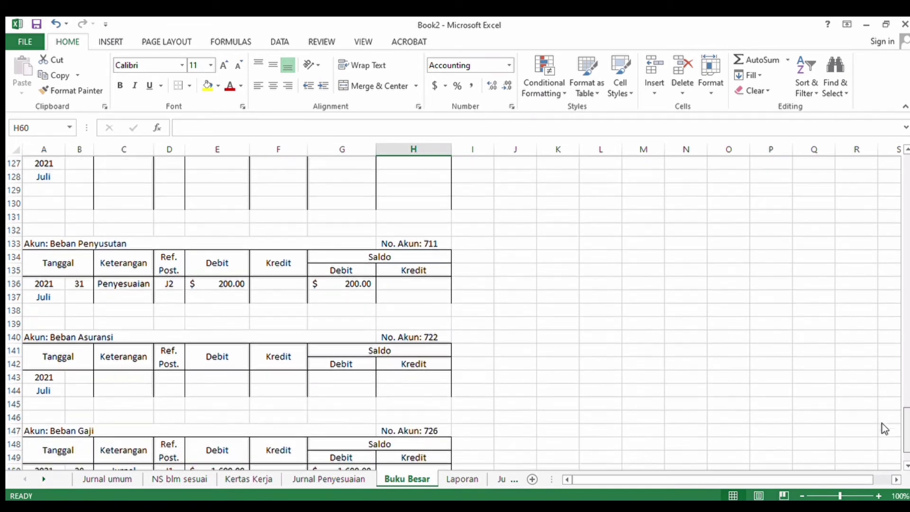
{"action": "left_click", "coordinate": [82, 379]}
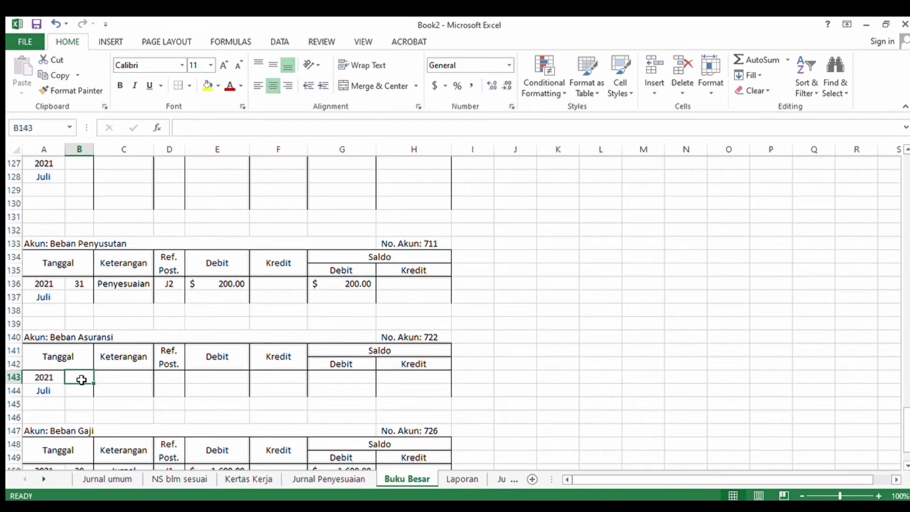
{"action": "type", "text": "31"}
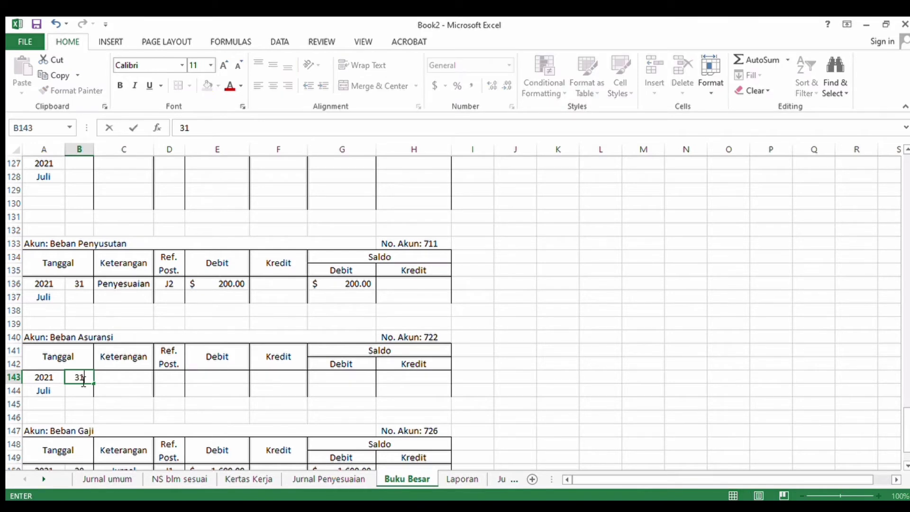
{"action": "left_click", "coordinate": [138, 379]}
{"action": "type", "text": "P"}
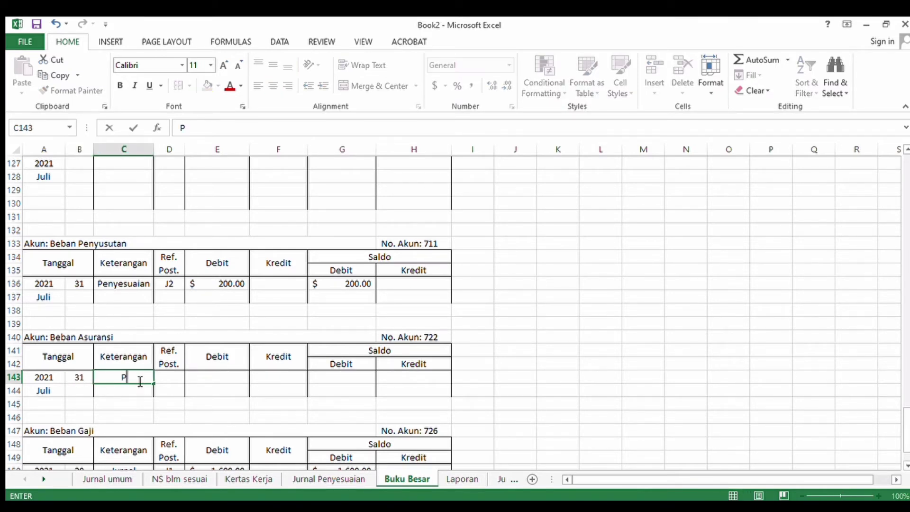
{"action": "type", "text": "enyesuaian"}
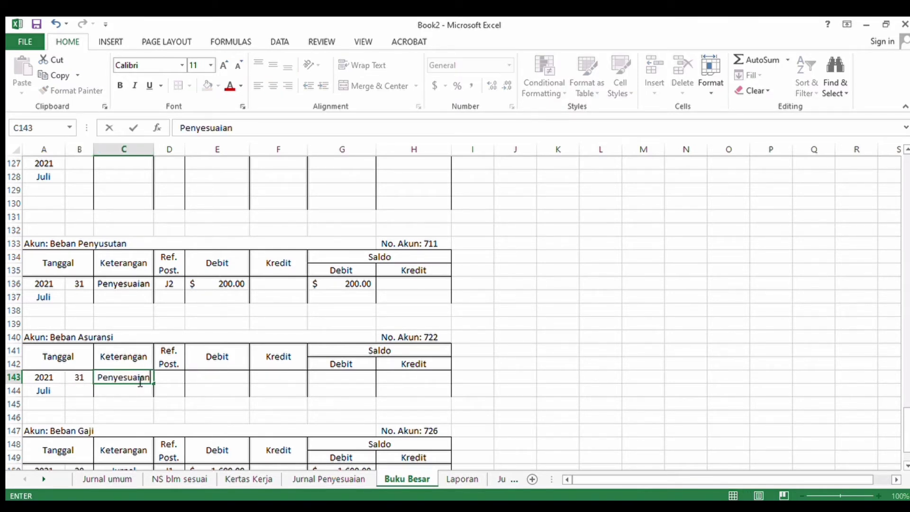
Step: Give the Beban Asuransi ledger line in row 143 posting reference J2 and a debit amount of 200
{"action": "left_click", "coordinate": [177, 376]}
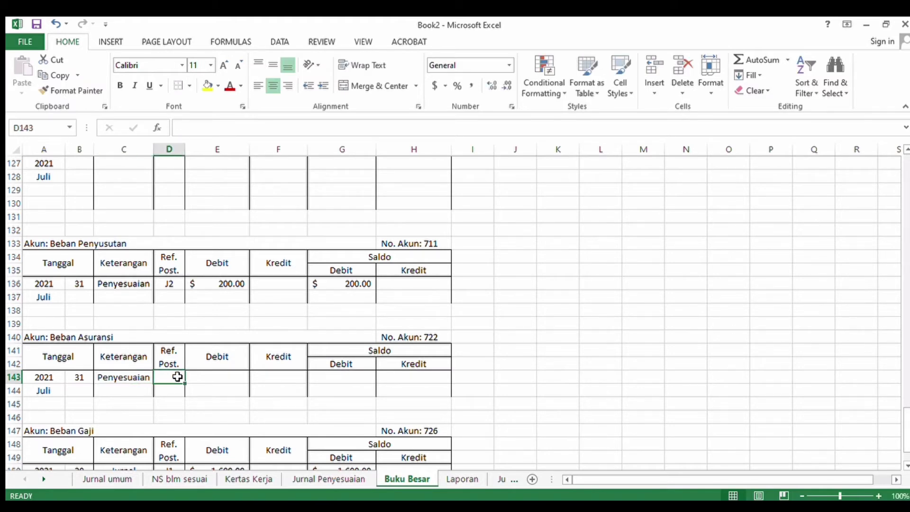
{"action": "type", "text": "J"}
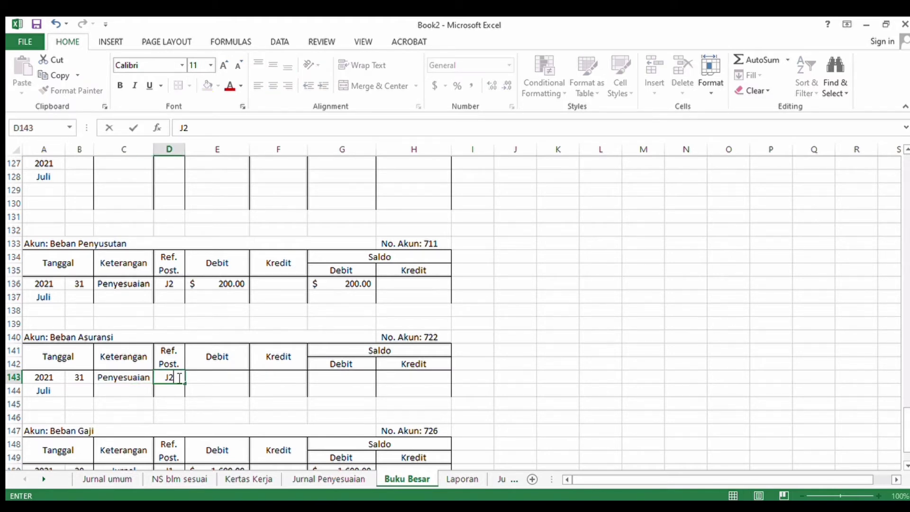
{"action": "type", "text": "2"}
{"action": "left_click", "coordinate": [234, 376]}
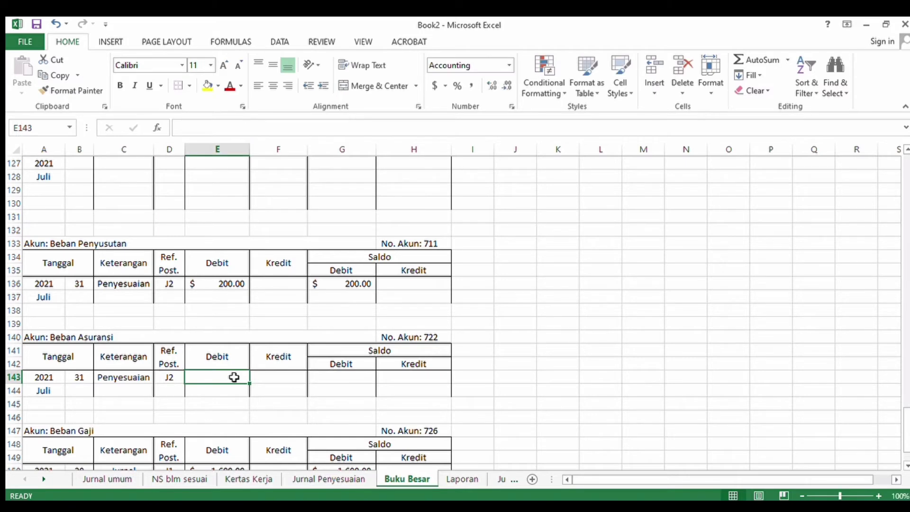
{"action": "type", "text": "200"}
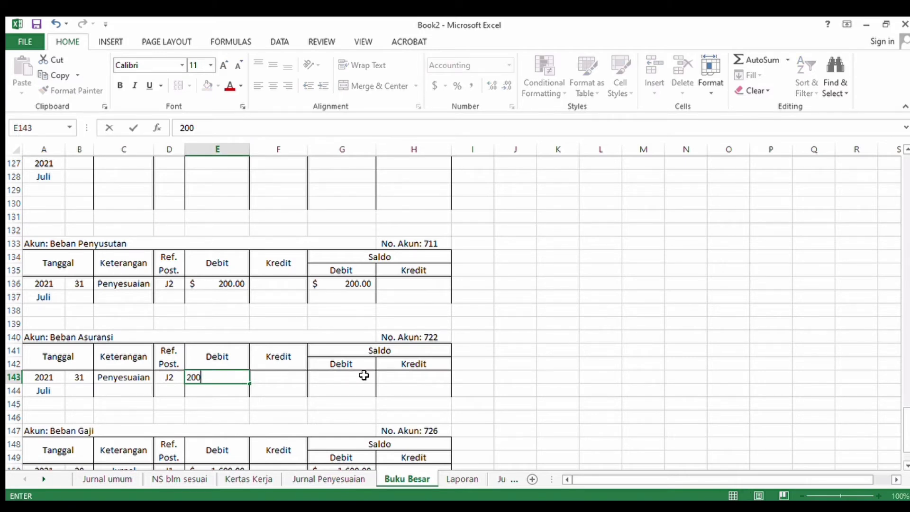
Step: Calculate the Beban Asuransi debit balance in G143 with a SUM formula on the debit amount in E143
{"action": "left_click", "coordinate": [365, 377]}
{"action": "type", "text": "=SUM("}
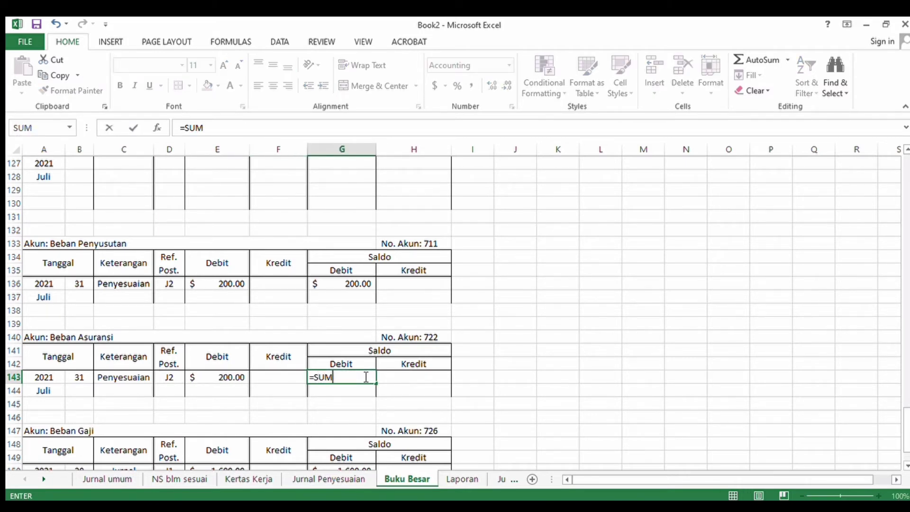
{"action": "left_click", "coordinate": [234, 379]}
{"action": "key", "text": "Return"}
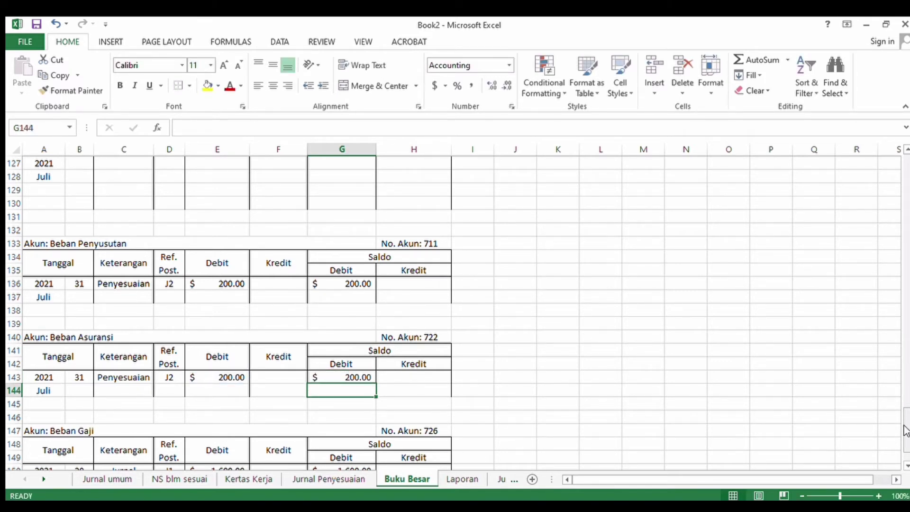
Step: In the Asuransi Dibayar Dimuka ledger account, enter date 31 and description Penyesuaian in row 46
{"action": "left_click_drag", "start_coordinate": [905, 429], "coordinate": [905, 163]}
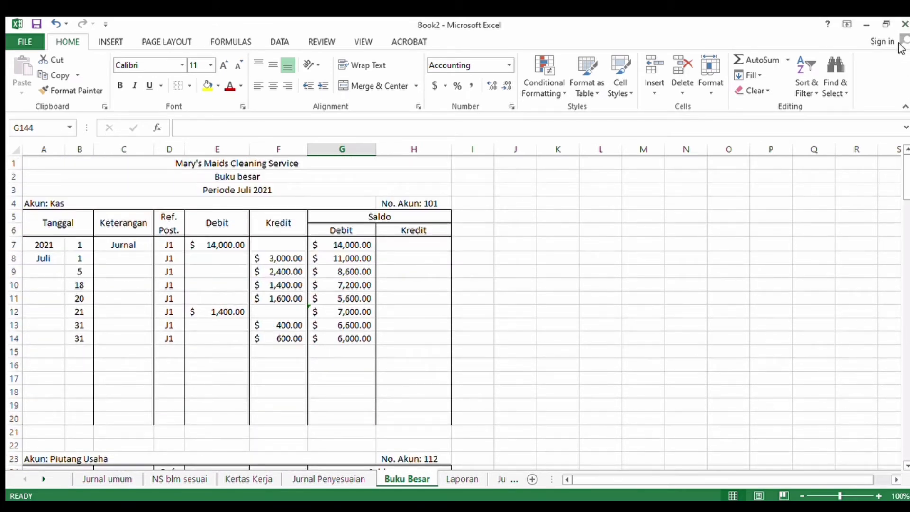
{"action": "left_click_drag", "start_coordinate": [906, 188], "coordinate": [904, 242]}
{"action": "scroll", "coordinate": [902, 254], "scroll_direction": "down", "scroll_amount": 1}
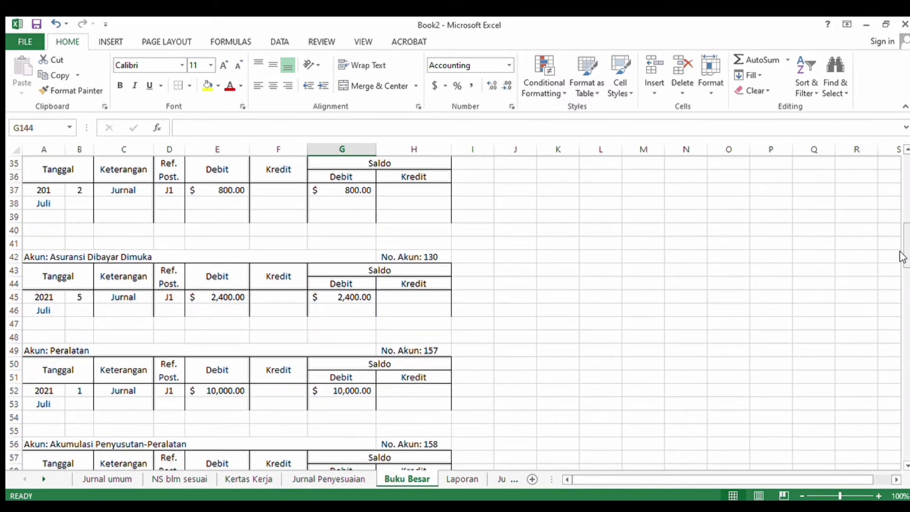
{"action": "left_click", "coordinate": [85, 314]}
{"action": "type", "text": "31"}
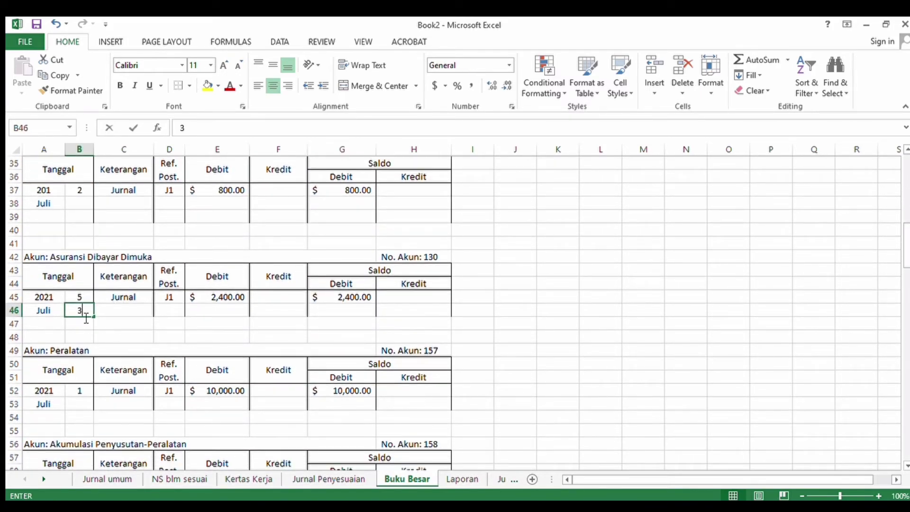
{"action": "left_click", "coordinate": [121, 315]}
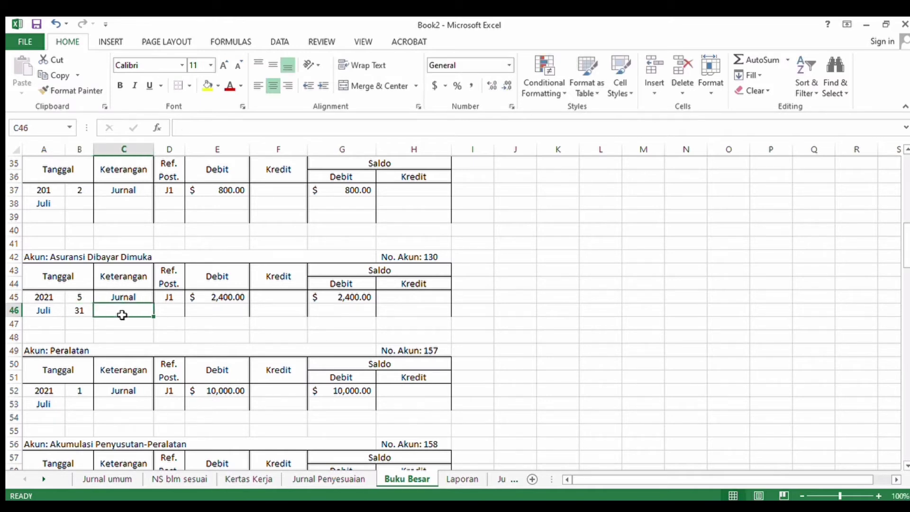
{"action": "type", "text": "pENYESU"}
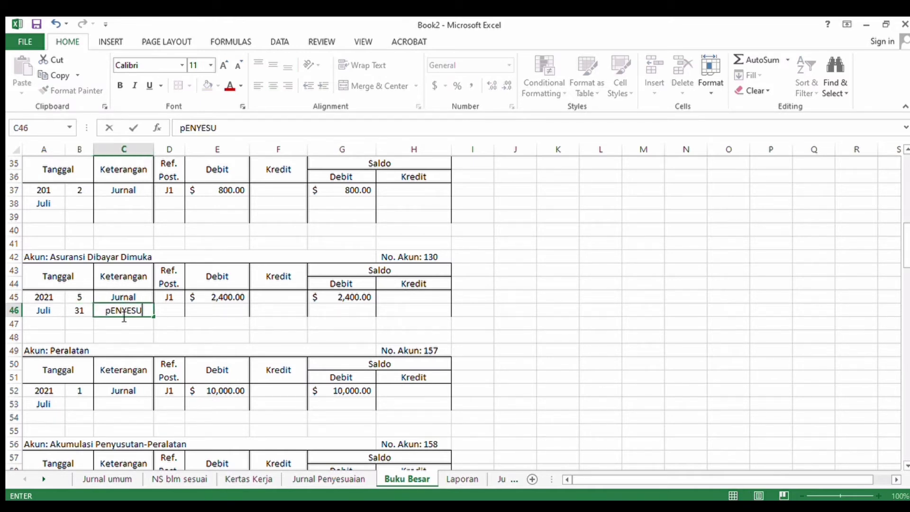
{"action": "type", "text": "AIAN"}
{"action": "key", "text": "BackSpace"}
{"action": "key", "text": "BackSpace"}
{"action": "key", "text": "BackSpace"}
{"action": "key", "text": "BackSpace"}
{"action": "key", "text": "BackSpace"}
{"action": "key", "text": "BackSpace"}
{"action": "key", "text": "BackSpace"}
{"action": "key", "text": "BackSpace"}
{"action": "key", "text": "BackSpace"}
{"action": "key", "text": "BackSpace"}
{"action": "key", "text": "BackSpace"}
{"action": "type", "text": "Penyesuai"}
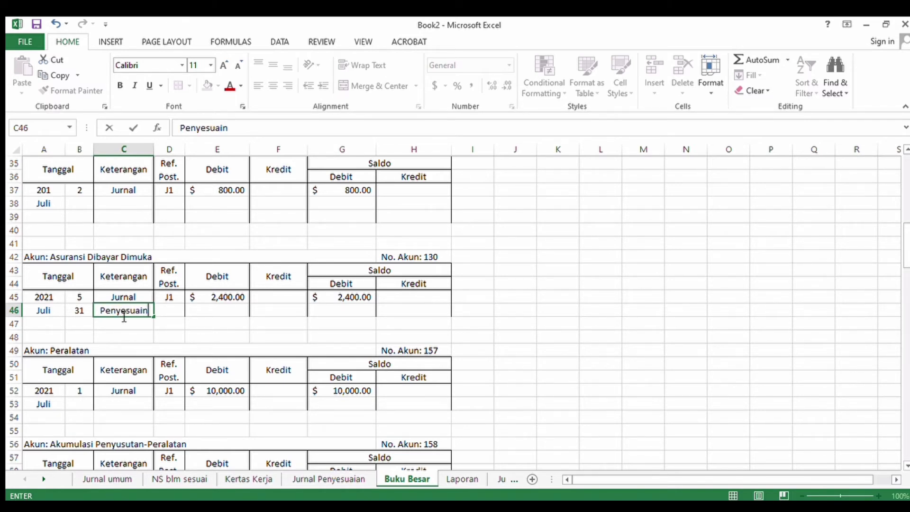
{"action": "type", "text": "an"}
Step: Give the Asuransi Dibayar Dimuka ledger line in row 46 posting reference J2 and a credit amount of 200
{"action": "left_click", "coordinate": [178, 310]}
{"action": "type", "text": "J1"}
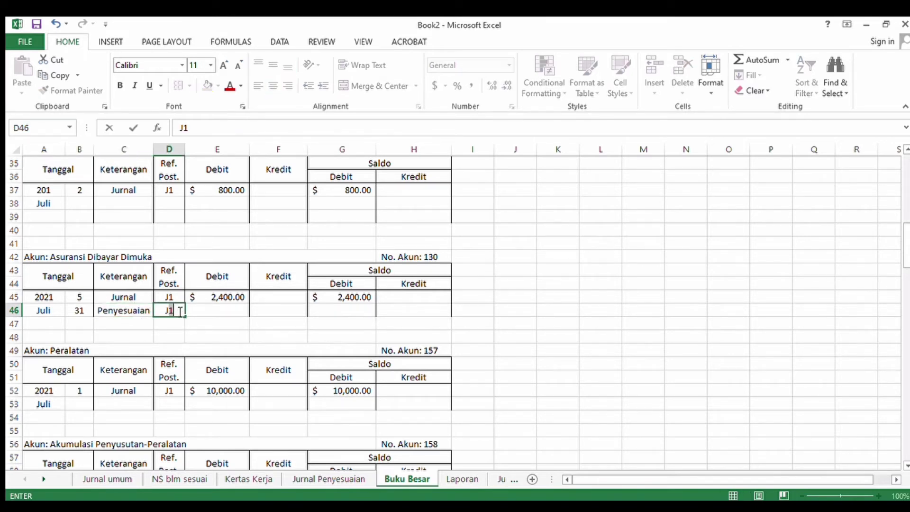
{"action": "left_click", "coordinate": [278, 314]}
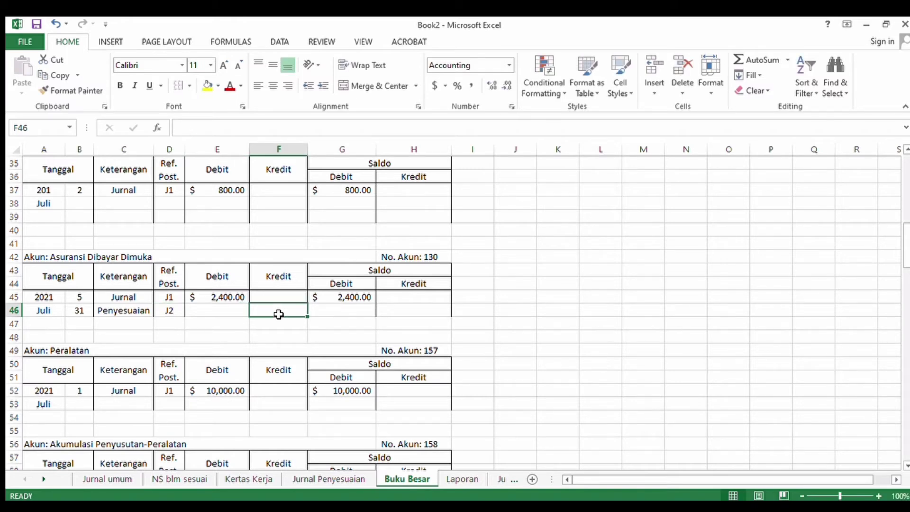
{"action": "type", "text": "200"}
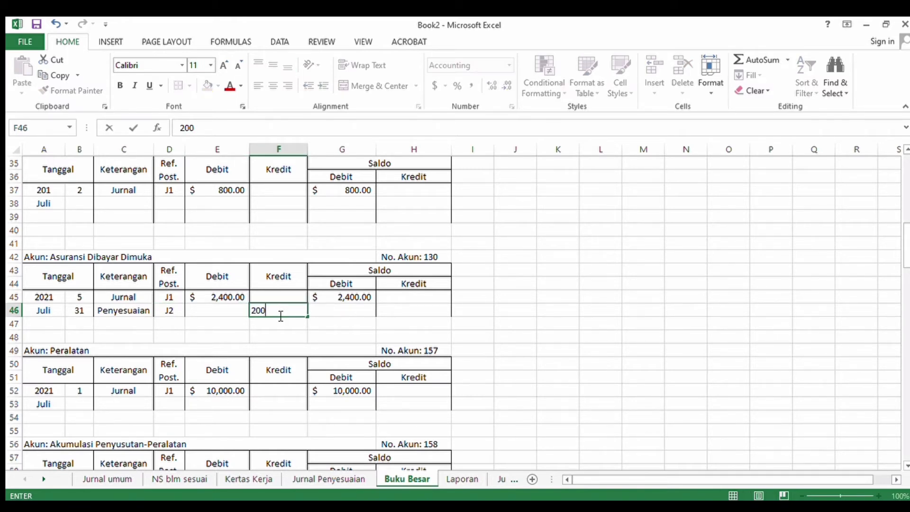
Step: Calculate the Asuransi Dibayar Dimuka debit balance in G46 with a SUM formula subtracting credit F46 from prior balance G45
{"action": "left_click", "coordinate": [359, 311]}
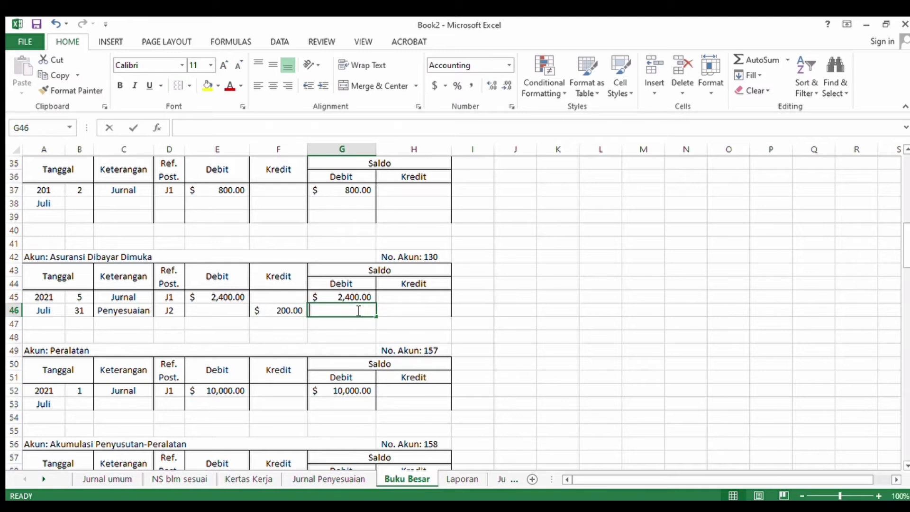
{"action": "type", "text": "=SUM("}
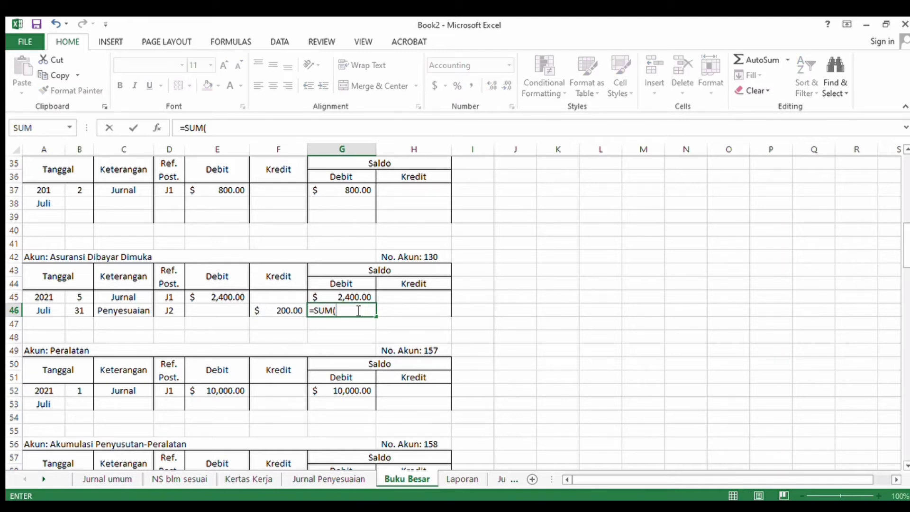
{"action": "left_click", "coordinate": [342, 297]}
{"action": "type", "text": "-"}
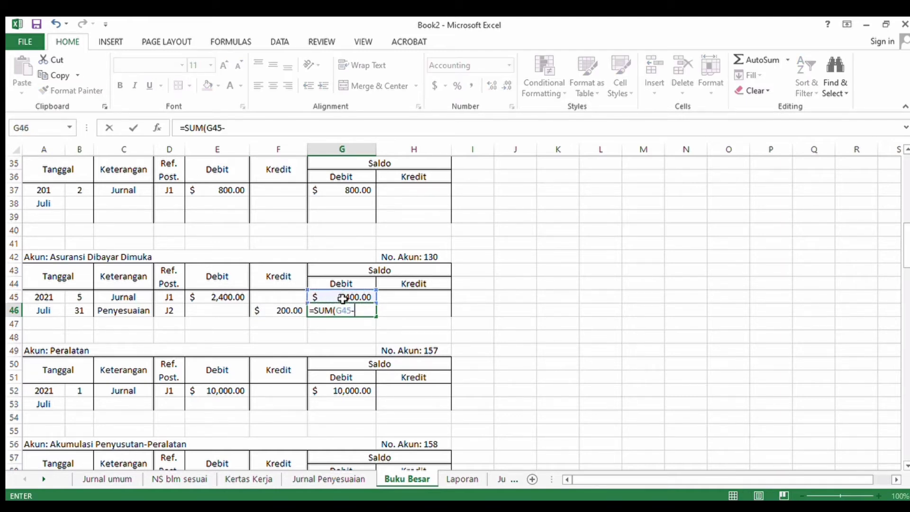
{"action": "left_click", "coordinate": [284, 312]}
{"action": "key", "text": "Return"}
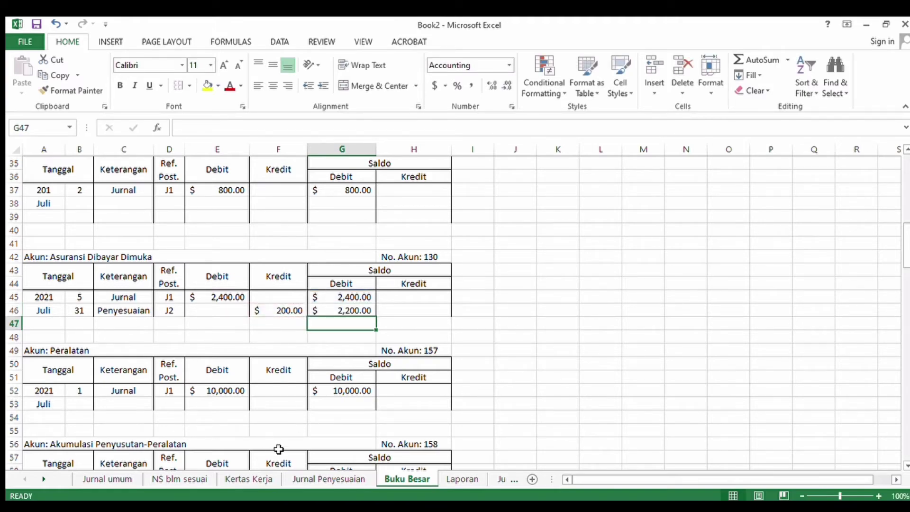
Step: In the Jurnal Penyesuaian sheet, enter date 31 and account Beban Perlengkapan Pembersih in row 12
{"action": "left_click", "coordinate": [323, 477]}
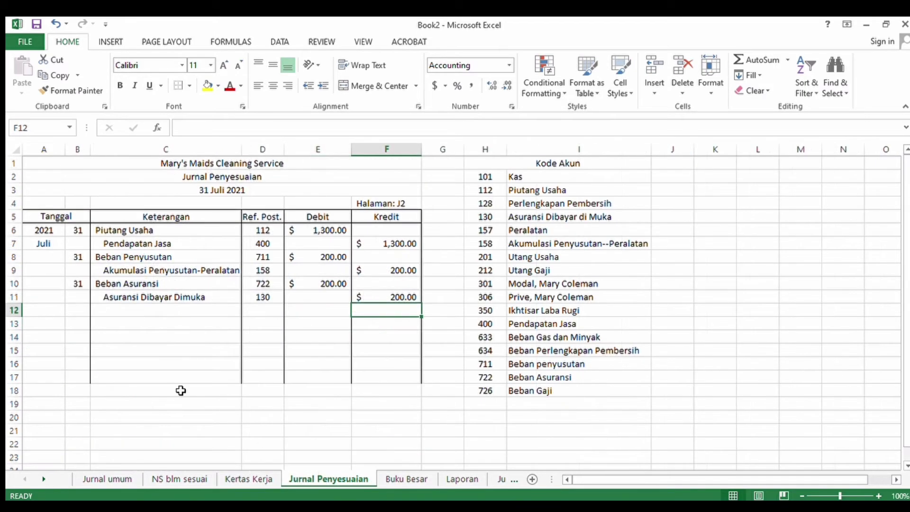
{"action": "left_click", "coordinate": [75, 310]}
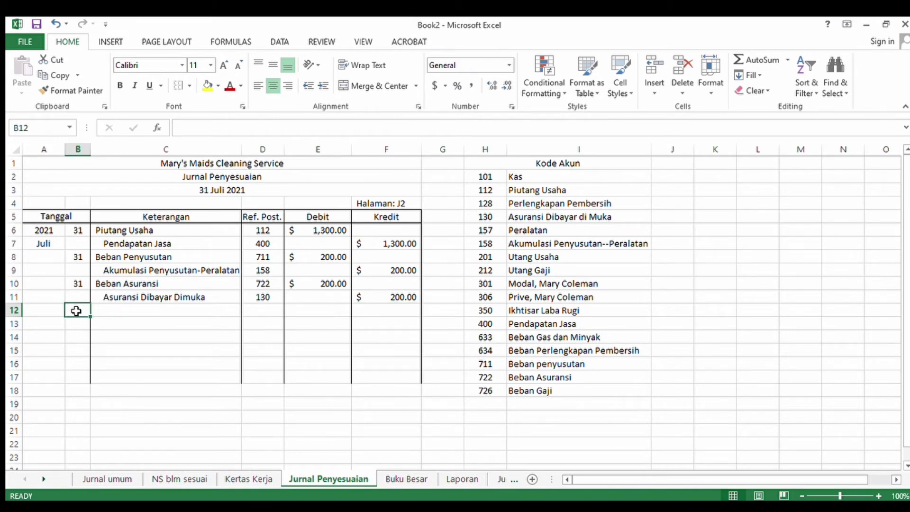
{"action": "type", "text": "31"}
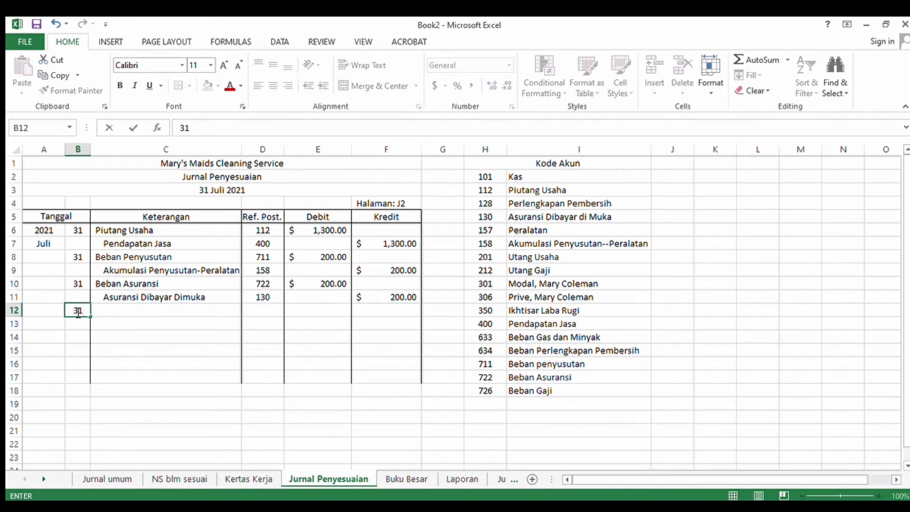
{"action": "left_click", "coordinate": [115, 314]}
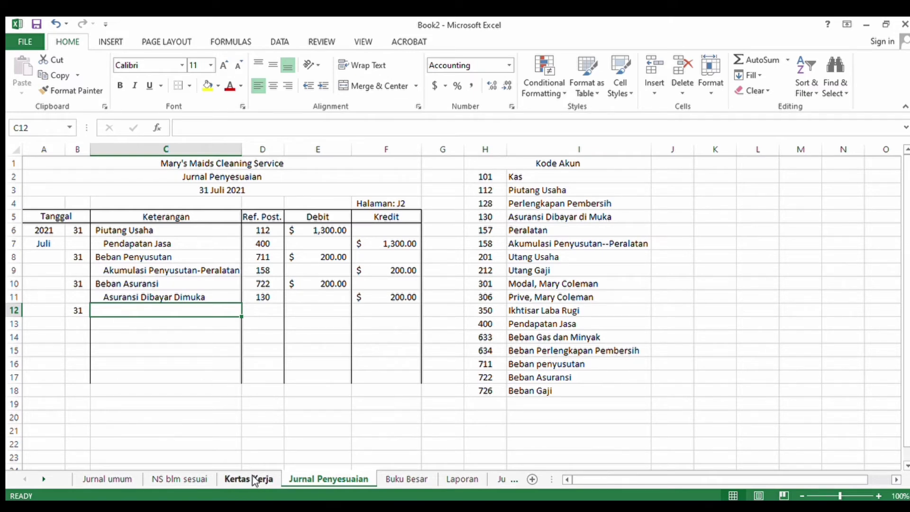
{"action": "left_click", "coordinate": [199, 480]}
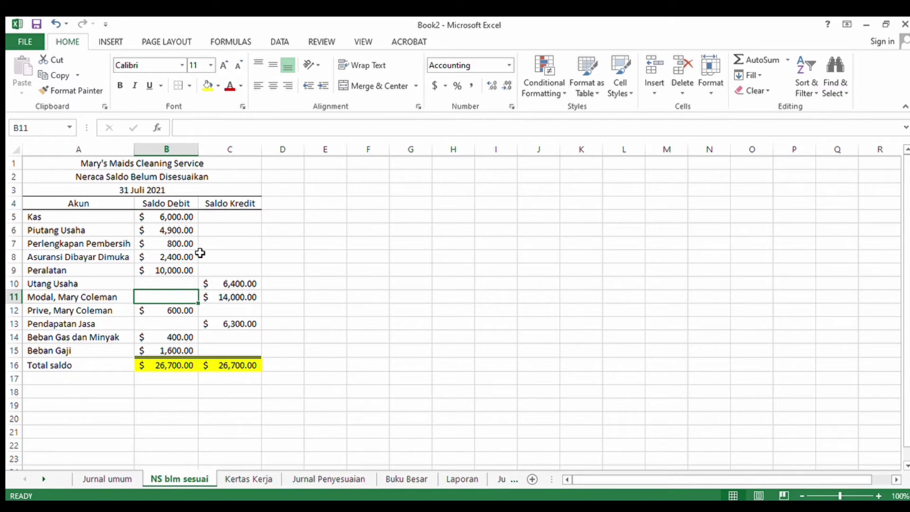
{"action": "left_click", "coordinate": [247, 479]}
{"action": "left_click", "coordinate": [295, 480]}
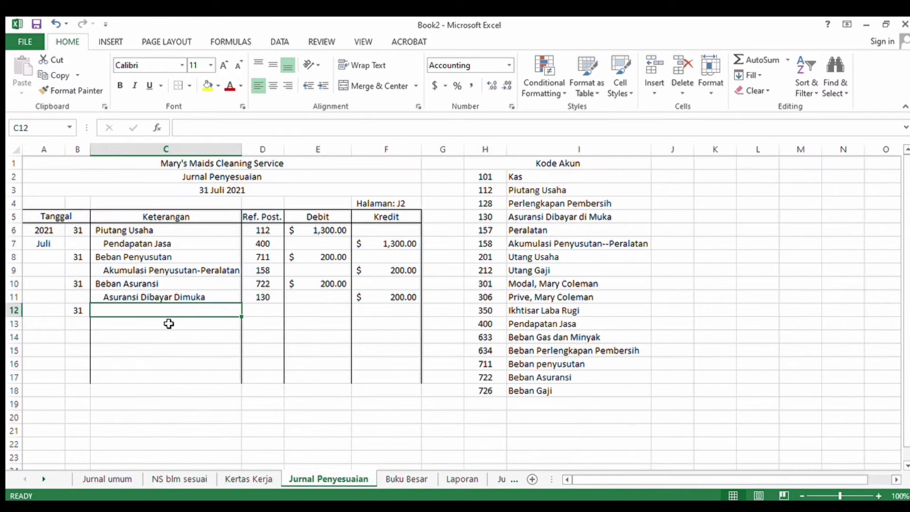
{"action": "type", "text": "b"}
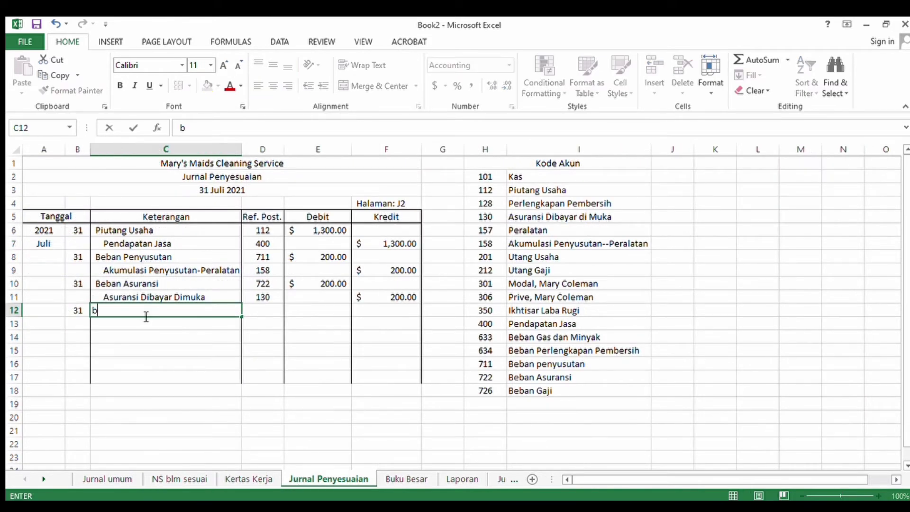
{"action": "type", "text": "Beban Per"}
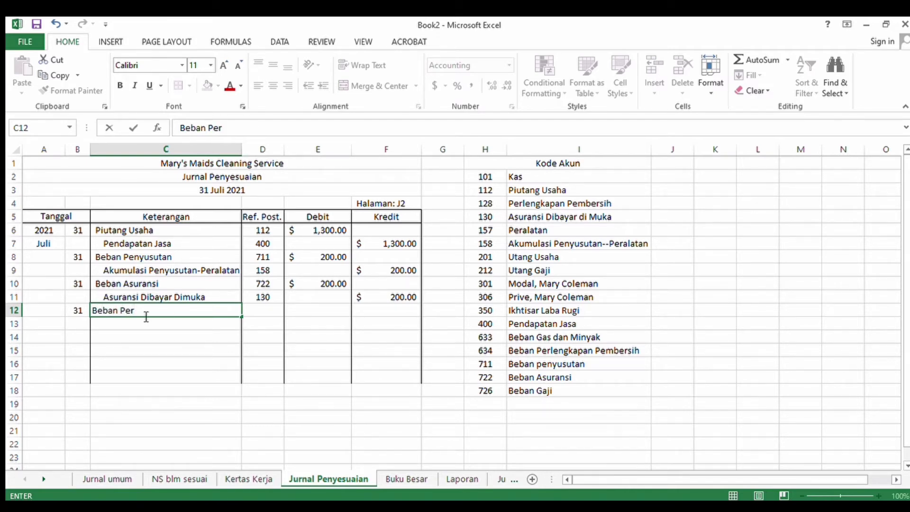
{"action": "type", "text": "lengkapan Pem"}
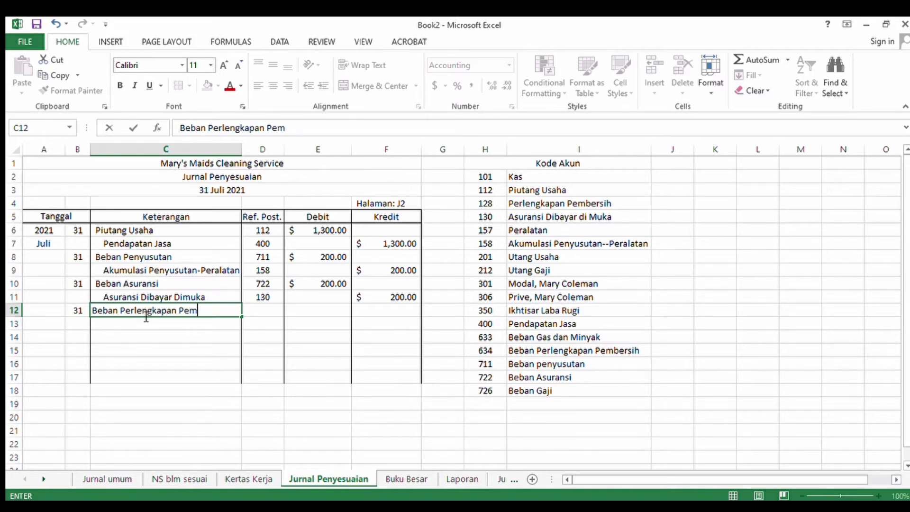
{"action": "type", "text": "bersih"}
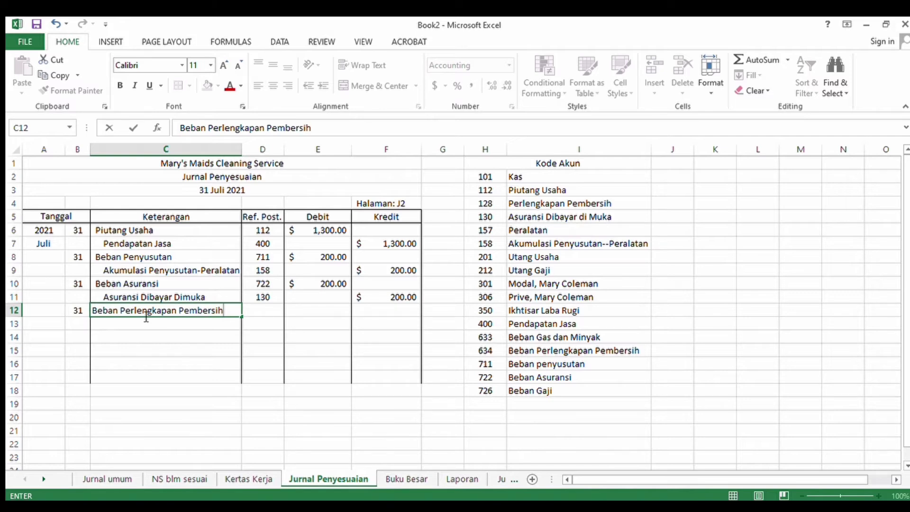
Step: Give the Beban Perlengkapan Pembersih journal line in row 12 posting reference 634 and a debit amount of 500
{"action": "left_click", "coordinate": [259, 311]}
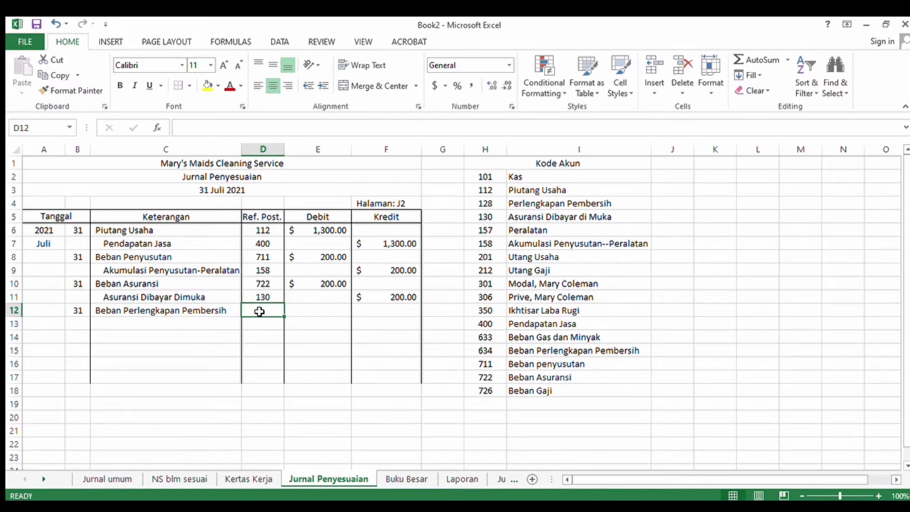
{"action": "type", "text": "63"}
{"action": "type", "text": "4"}
{"action": "key", "text": "BackSpace"}
{"action": "type", "text": "34"}
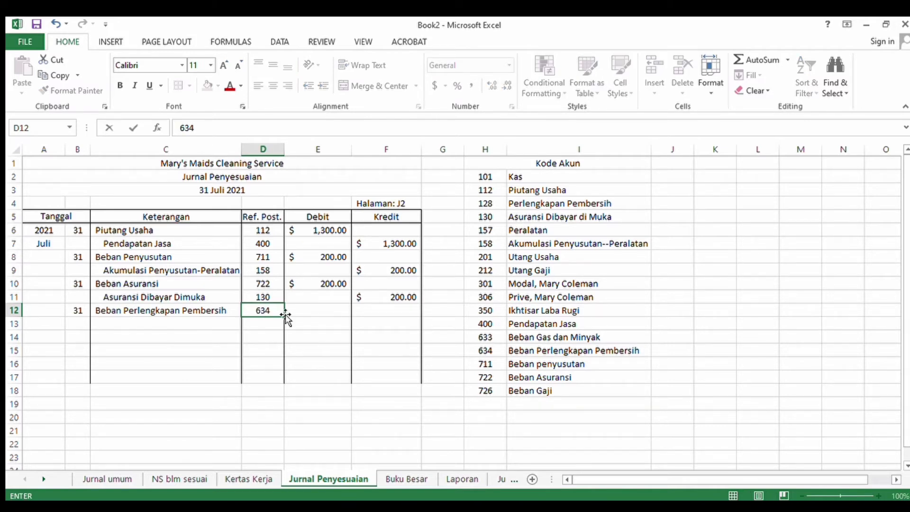
{"action": "left_click", "coordinate": [313, 310]}
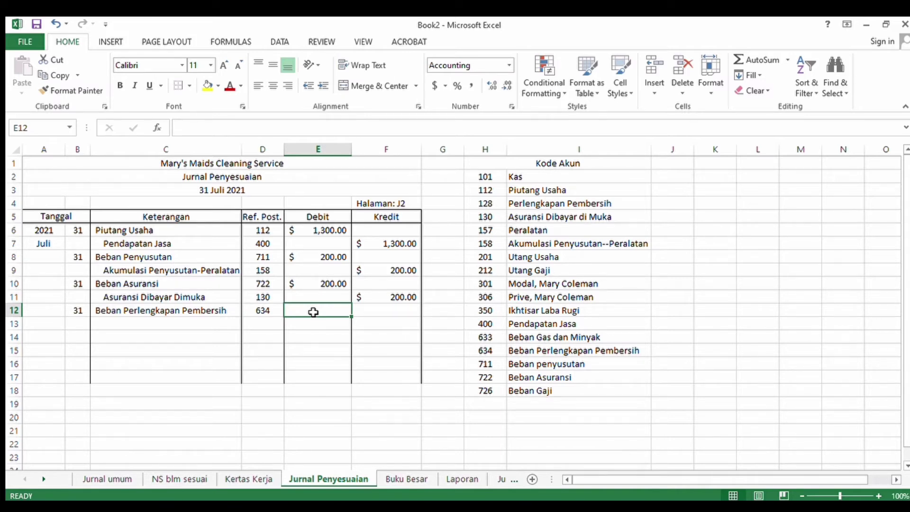
{"action": "type", "text": "500"}
{"action": "key", "text": "Return"}
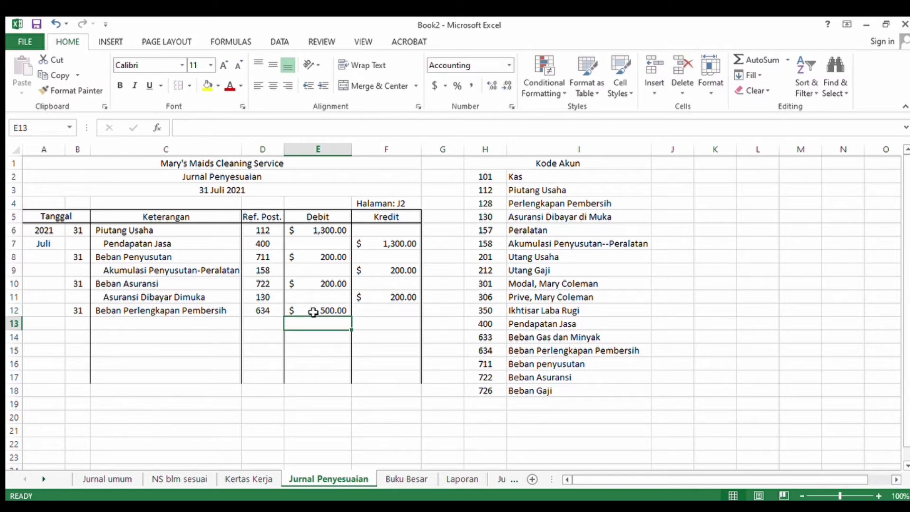
Step: Enter the credited account Perlengkapan Pembersih, indented, in C13 of the adjusting journal
{"action": "left_click", "coordinate": [194, 326]}
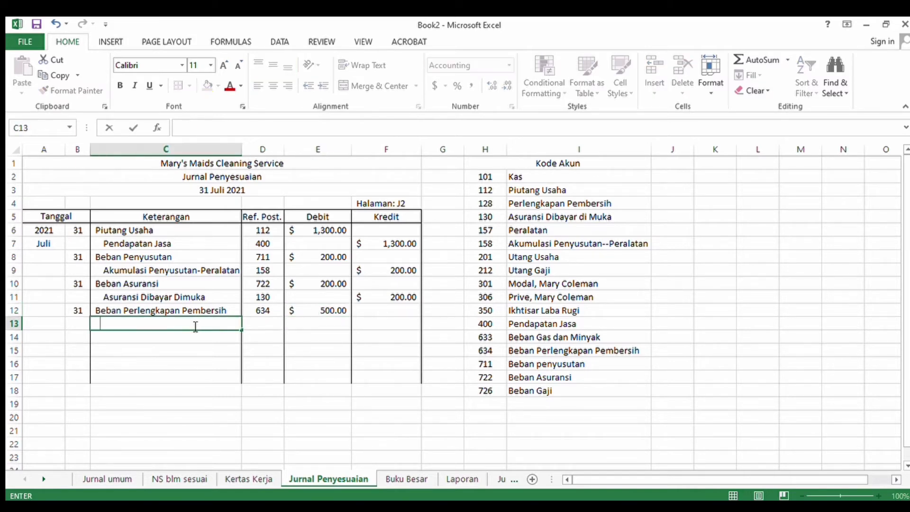
{"action": "type", "text": "P"}
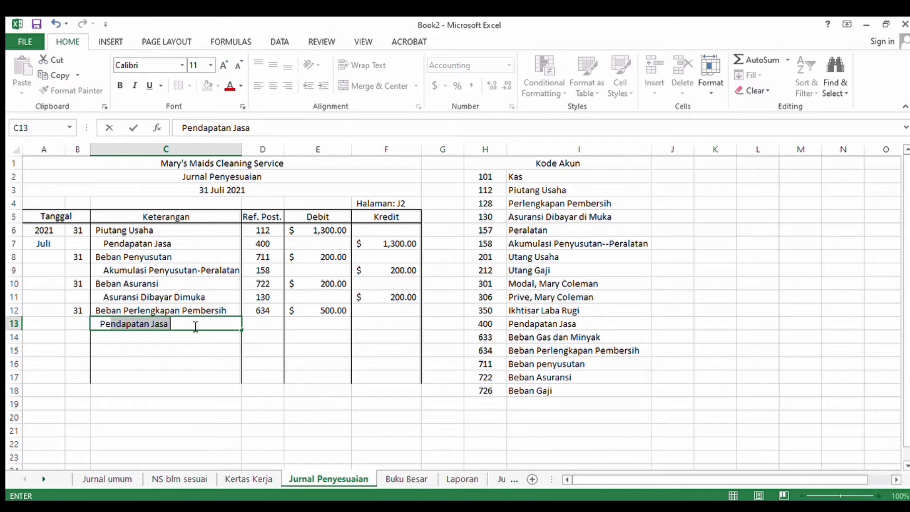
{"action": "type", "text": "erlengkapa"}
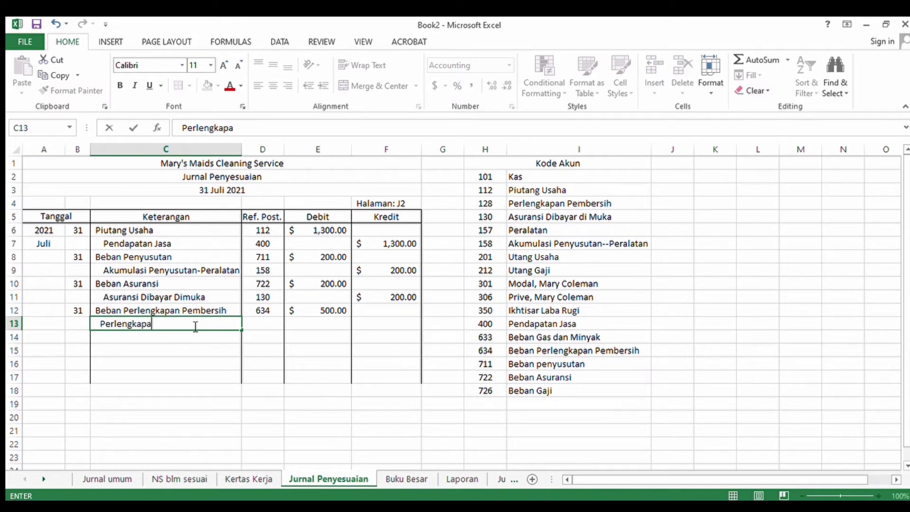
{"action": "type", "text": "n Pembersih"}
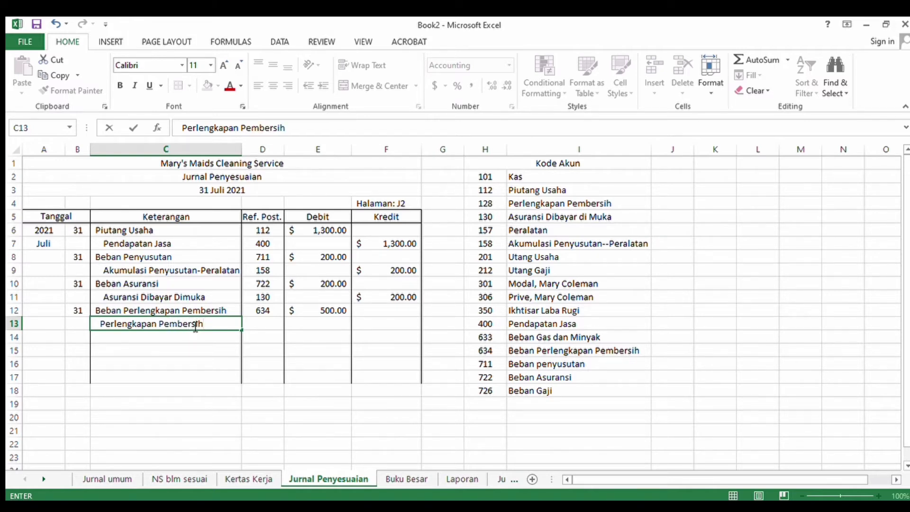
Step: Give the Perlengkapan Pembersih journal line in row 13 posting reference 128 and a credit amount of 500
{"action": "left_click", "coordinate": [259, 324]}
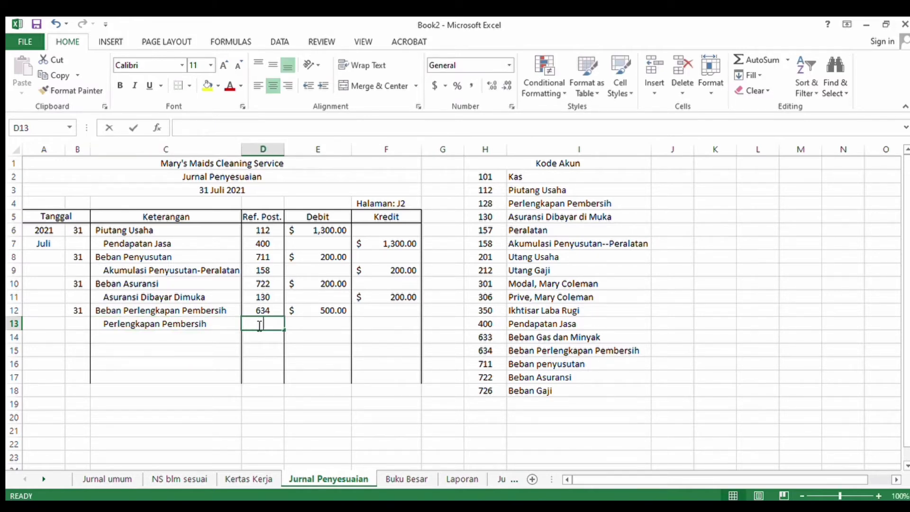
{"action": "type", "text": "128"}
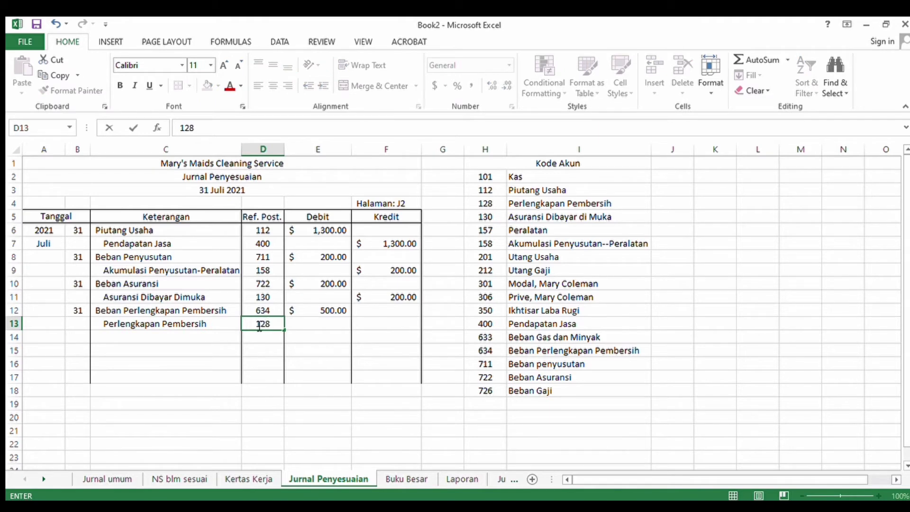
{"action": "key", "text": "Tab"}
{"action": "left_click", "coordinate": [373, 329]}
{"action": "type", "text": "500"}
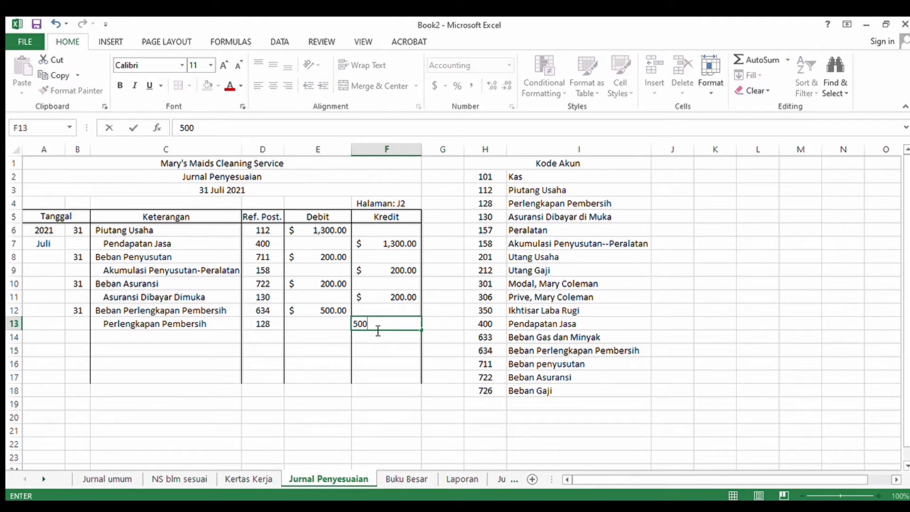
{"action": "key", "text": "Return"}
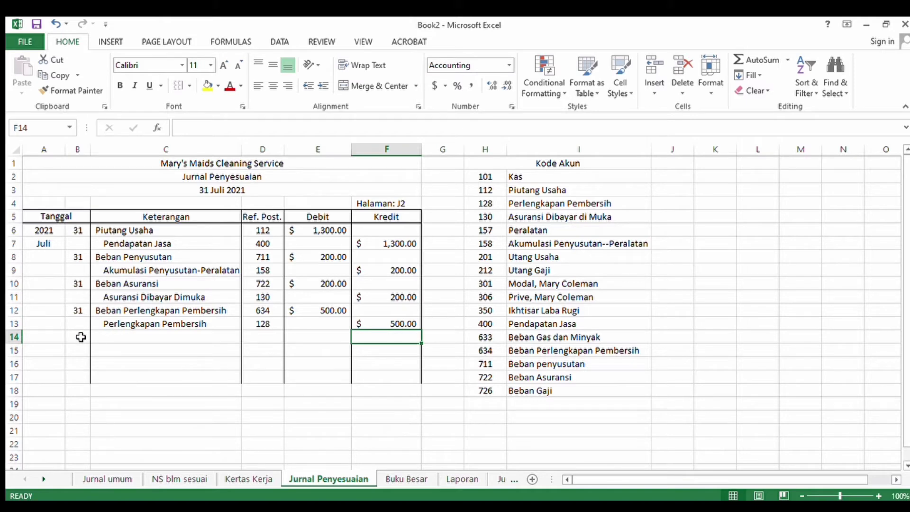
Step: In the Beban Perlengkapan Pembersih account of the Buku Besar sheet, enter date 31 and description Penyesuaian in row 127
{"action": "left_click", "coordinate": [406, 479]}
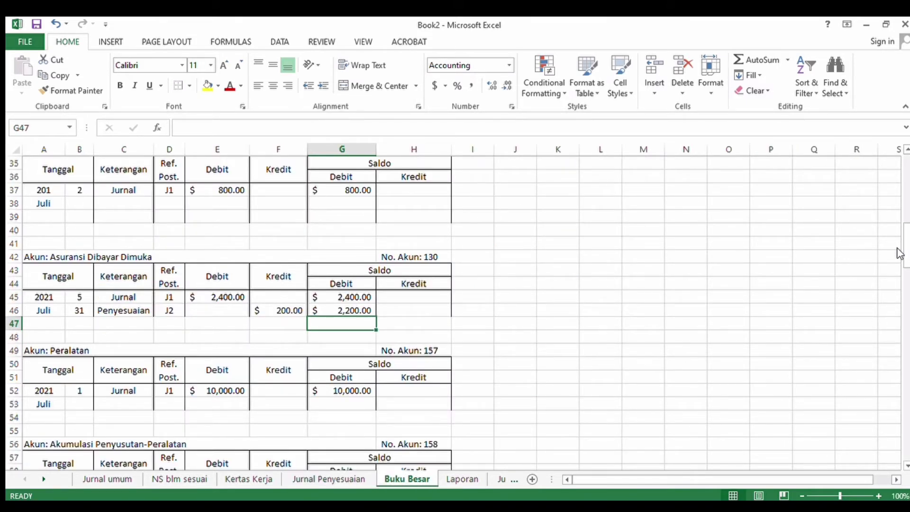
{"action": "left_click_drag", "start_coordinate": [905, 245], "coordinate": [906, 414]}
{"action": "left_click", "coordinate": [86, 257]}
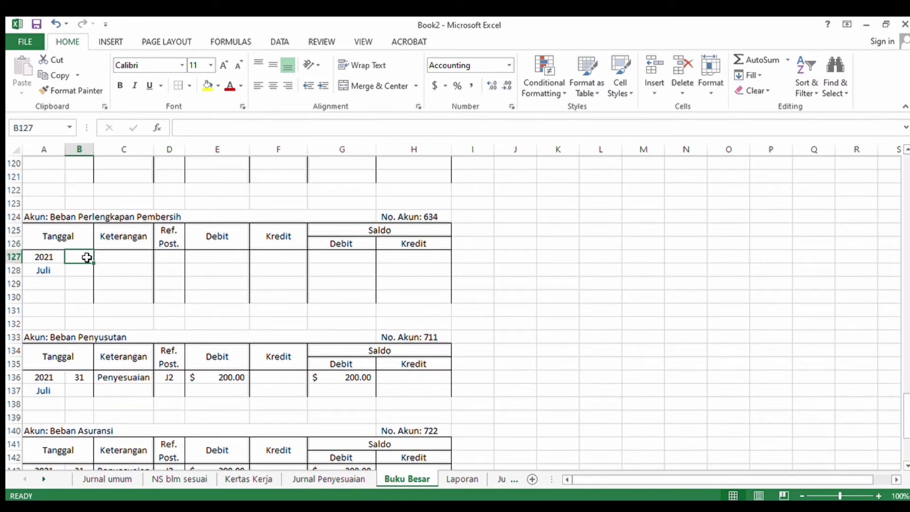
{"action": "type", "text": "31"}
{"action": "left_click", "coordinate": [139, 257]}
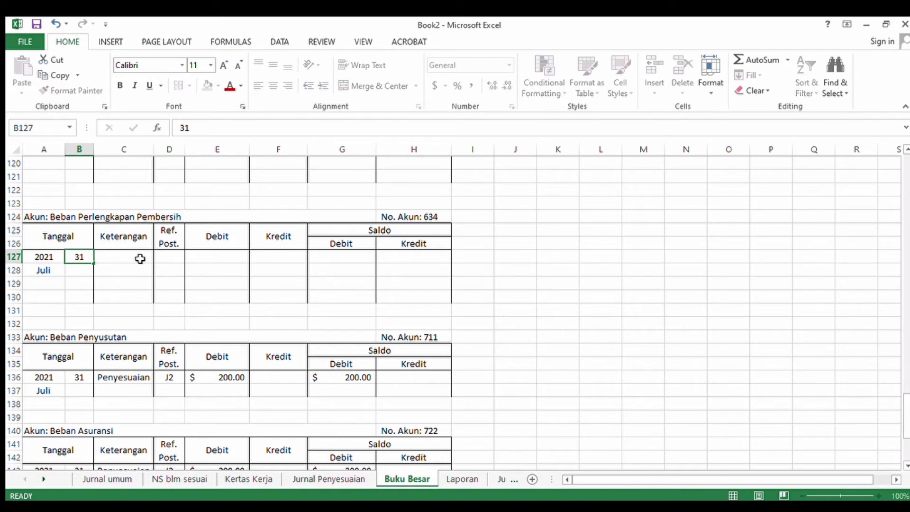
{"action": "type", "text": "P"}
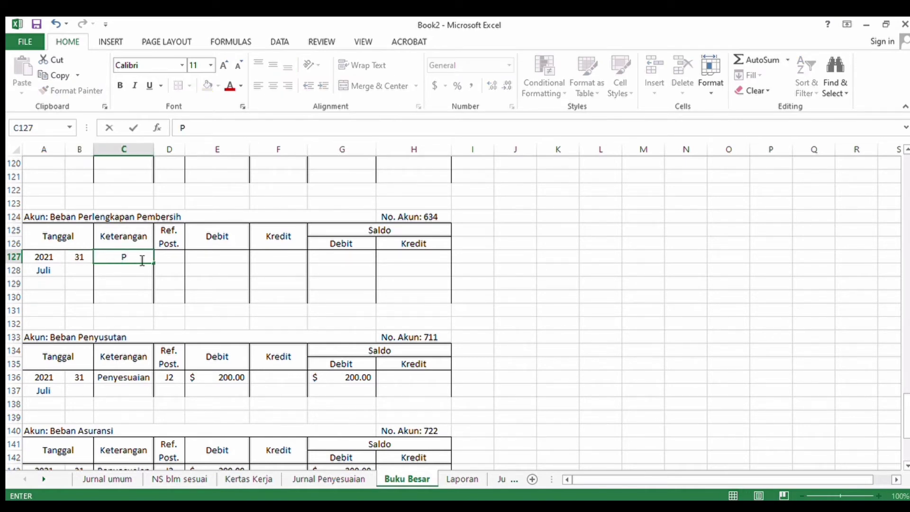
{"action": "type", "text": "enyesauaian"}
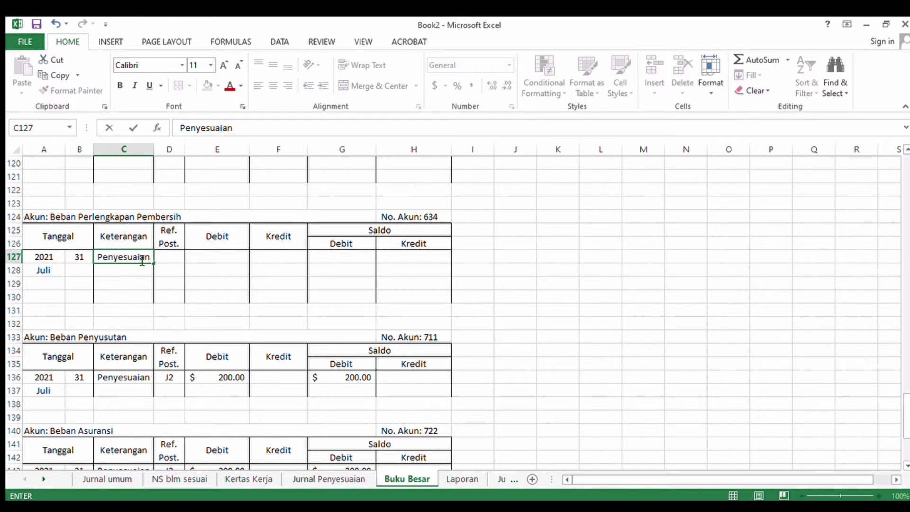
Step: Give the Beban Perlengkapan Pembersih ledger line in row 127 posting reference J2 and a debit amount of 500
{"action": "left_click", "coordinate": [169, 256]}
{"action": "type", "text": "J"}
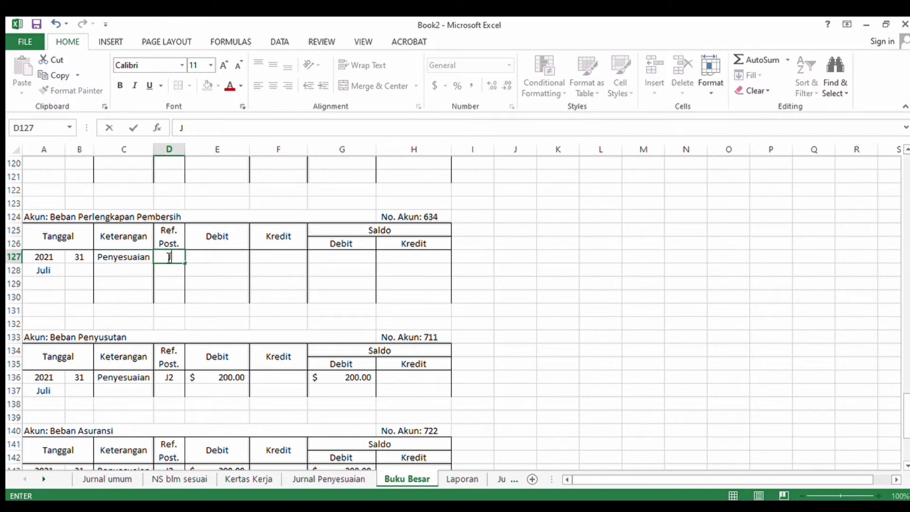
{"action": "type", "text": "2"}
{"action": "left_click", "coordinate": [222, 257]}
{"action": "type", "text": "500"}
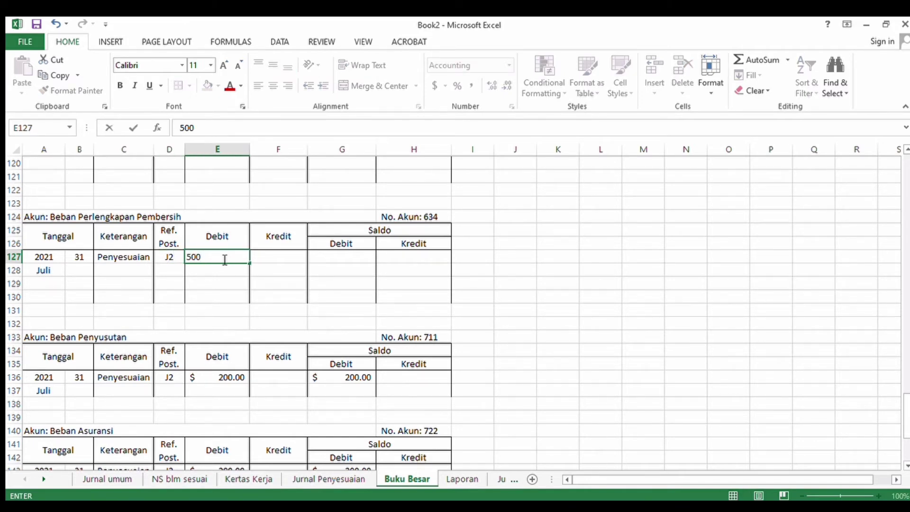
Step: Calculate the Beban Perlengkapan Pembersih debit balance in G127 with a SUM formula on the debit amount in E127
{"action": "left_click", "coordinate": [326, 259]}
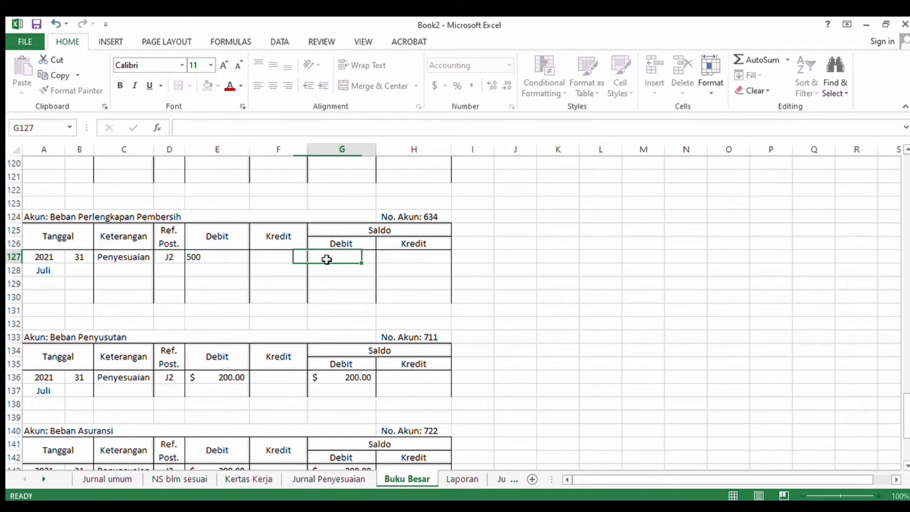
{"action": "type", "text": "=sum"}
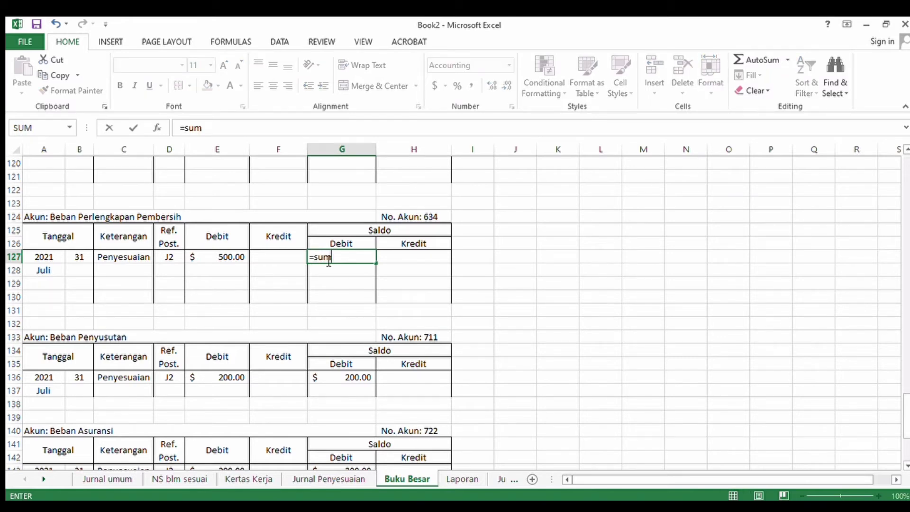
{"action": "type", "text": "("}
{"action": "left_click", "coordinate": [214, 259]}
{"action": "key", "text": "Return"}
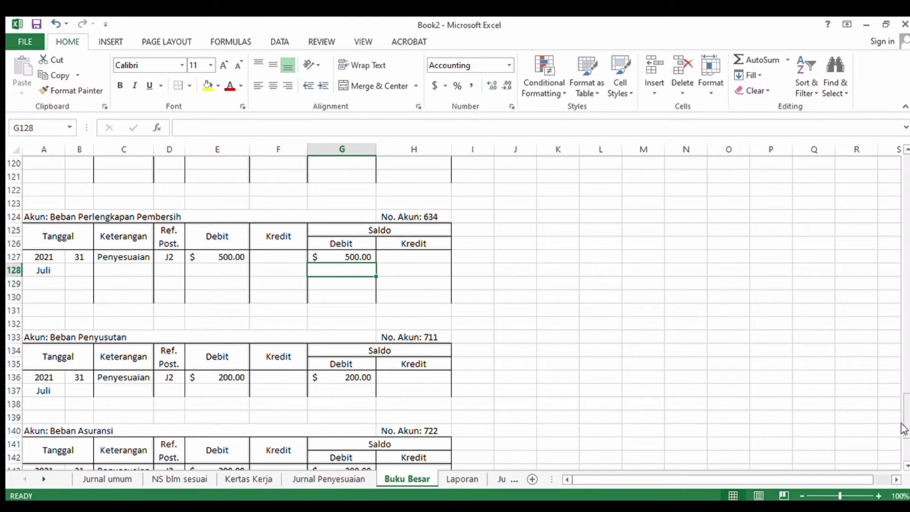
Step: In the Perlengkapan Pembersih account of the ledger, enter date 31 and description Penyesuaian in row 38
{"action": "left_click_drag", "start_coordinate": [903, 428], "coordinate": [905, 242]}
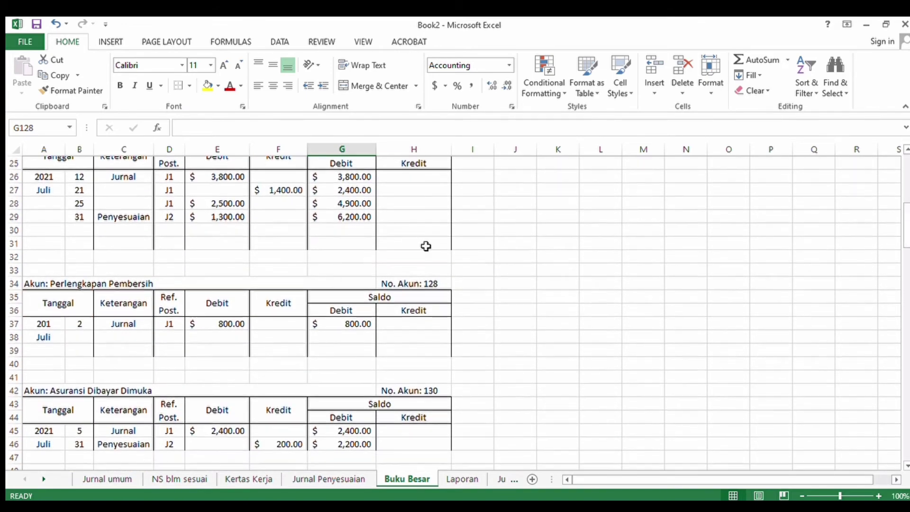
{"action": "left_click", "coordinate": [73, 338]}
{"action": "type", "text": "31"}
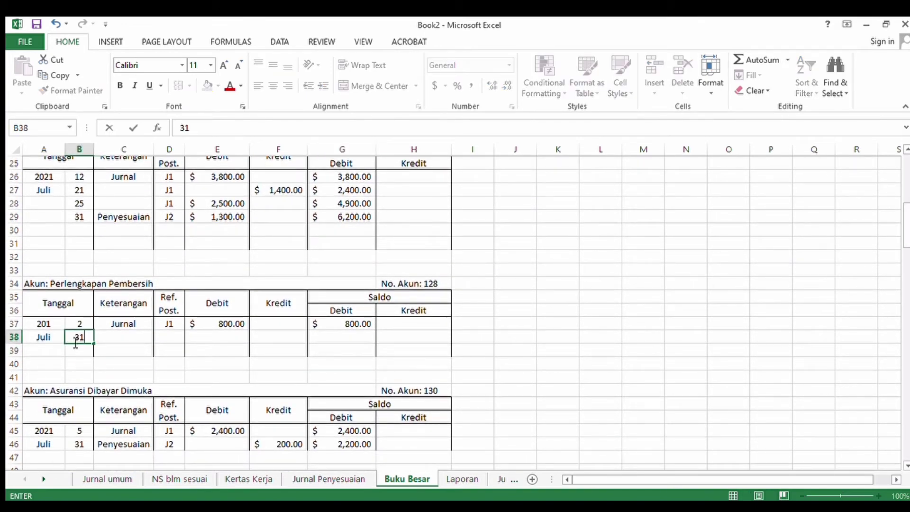
{"action": "left_click", "coordinate": [129, 337]}
{"action": "type", "text": "P"}
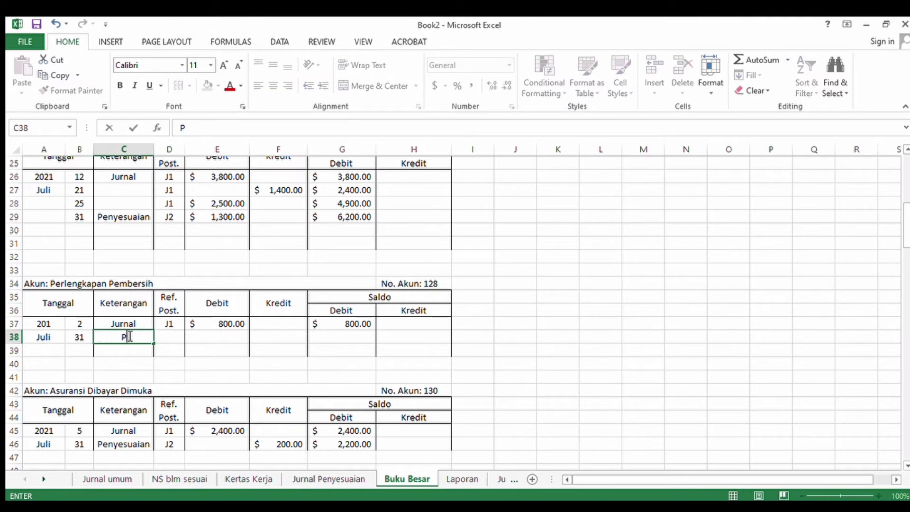
{"action": "type", "text": "enyesuaian"}
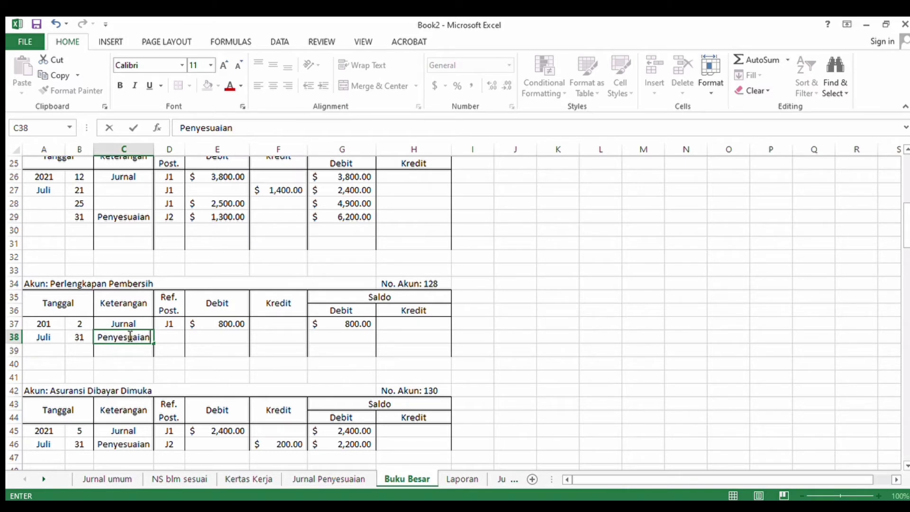
Step: Give the Perlengkapan Pembersih ledger line in row 38 posting reference J2 and a credit amount of 500
{"action": "left_click", "coordinate": [168, 341]}
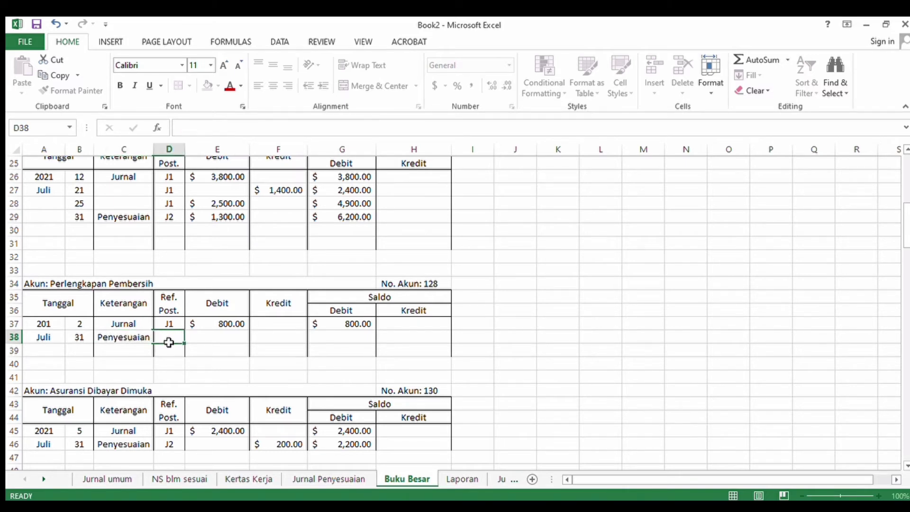
{"action": "type", "text": "J1"}
{"action": "left_click", "coordinate": [266, 340]}
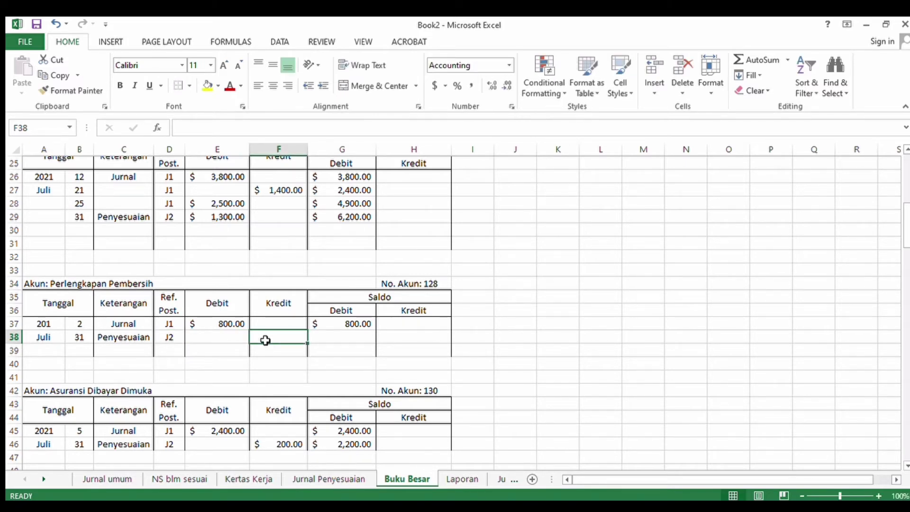
{"action": "type", "text": "500"}
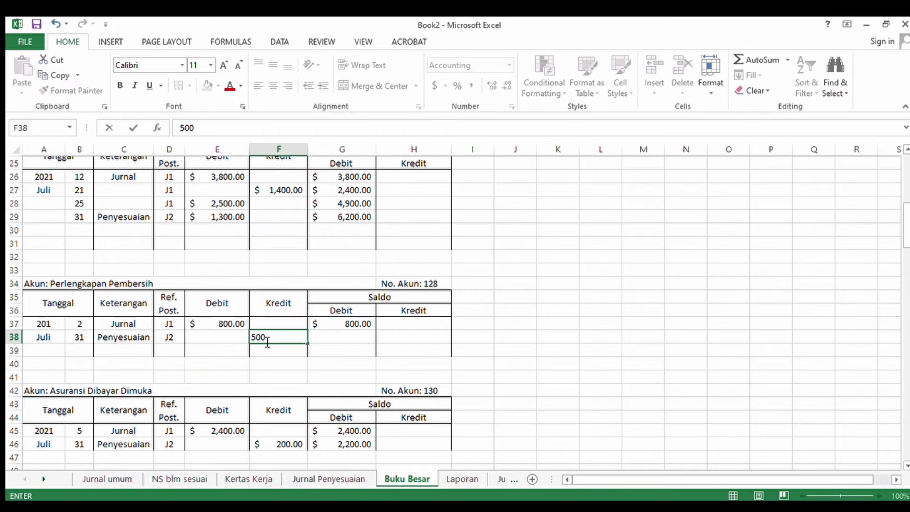
{"action": "key", "text": "Return"}
Step: Calculate the Perlengkapan Pembersih debit balance in G38 with a SUM formula subtracting the credit in F38 from the balance in G37
{"action": "left_click", "coordinate": [350, 337]}
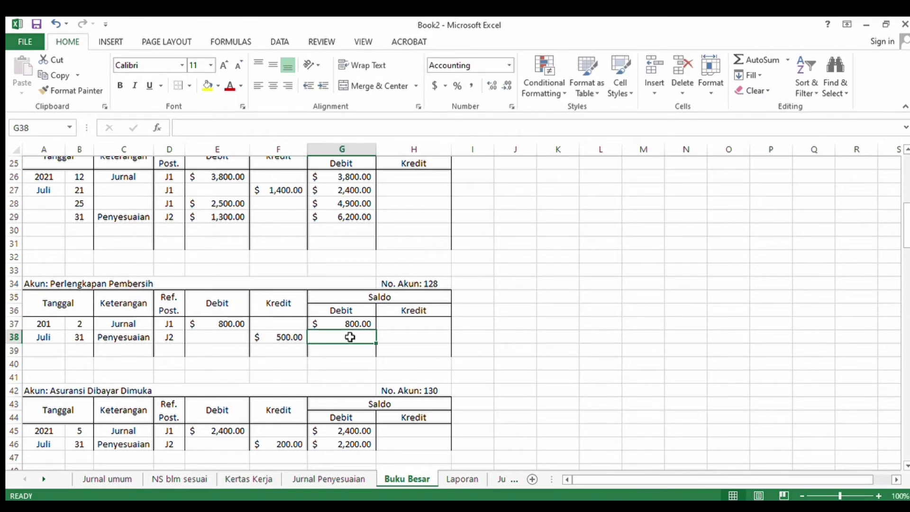
{"action": "type", "text": "=sum"}
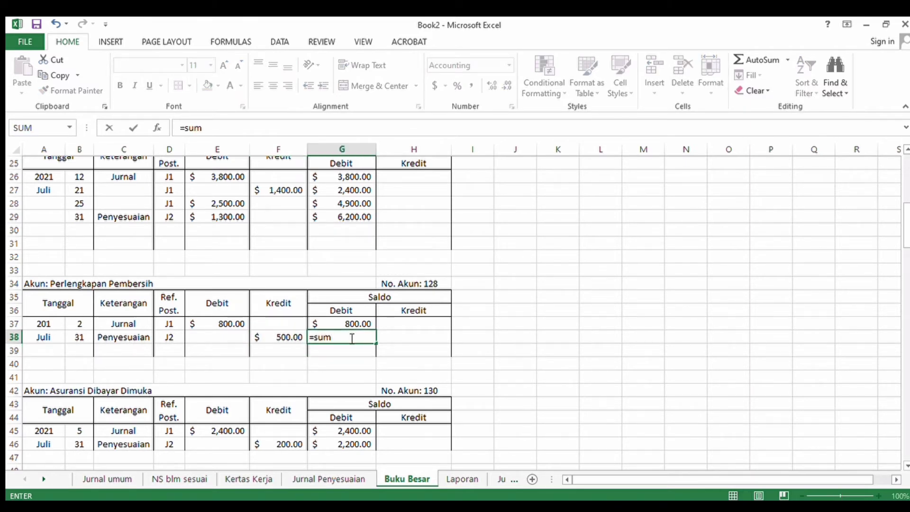
{"action": "type", "text": "("}
{"action": "left_click", "coordinate": [335, 326]}
{"action": "type", "text": "-"}
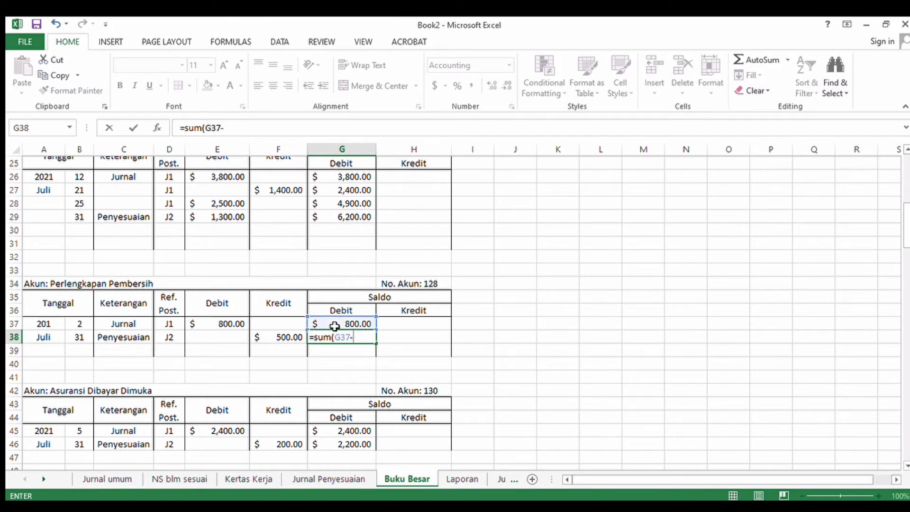
{"action": "left_click", "coordinate": [297, 334]}
{"action": "key", "text": "Return"}
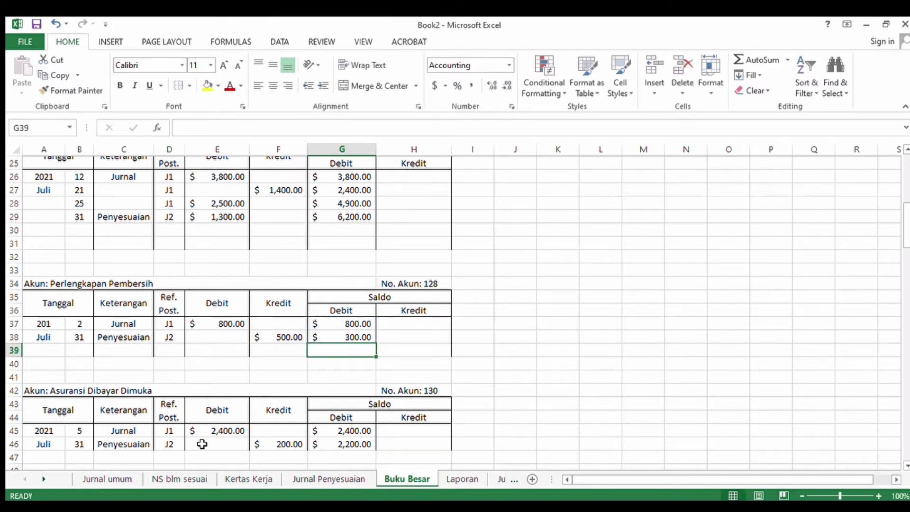
Step: In row 14 of the Jurnal Penyesuaian sheet, enter date 31 and the account Beban Gaji
{"action": "left_click", "coordinate": [332, 479]}
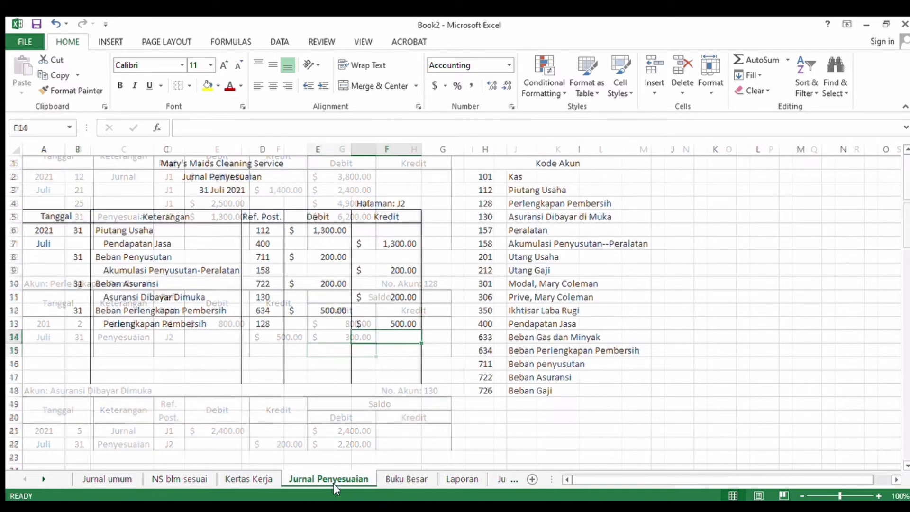
{"action": "left_click", "coordinate": [78, 337]}
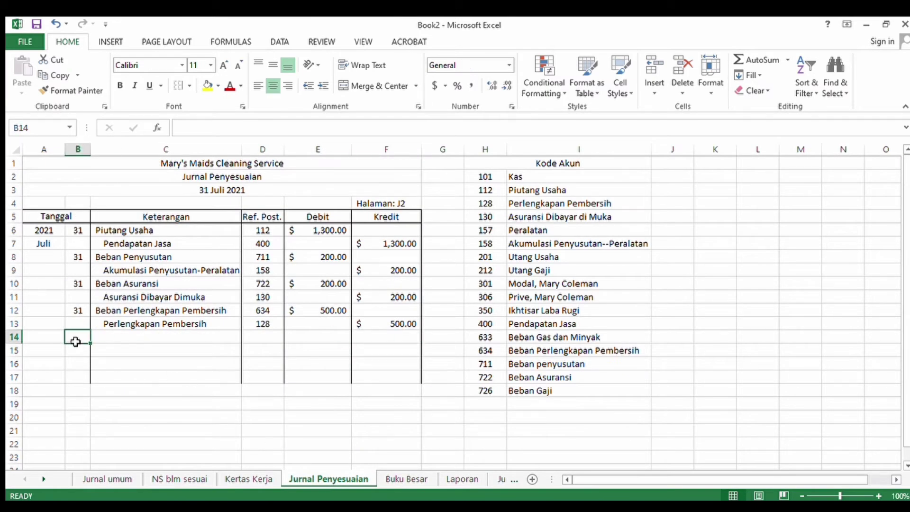
{"action": "type", "text": "31"}
{"action": "left_click", "coordinate": [127, 339]}
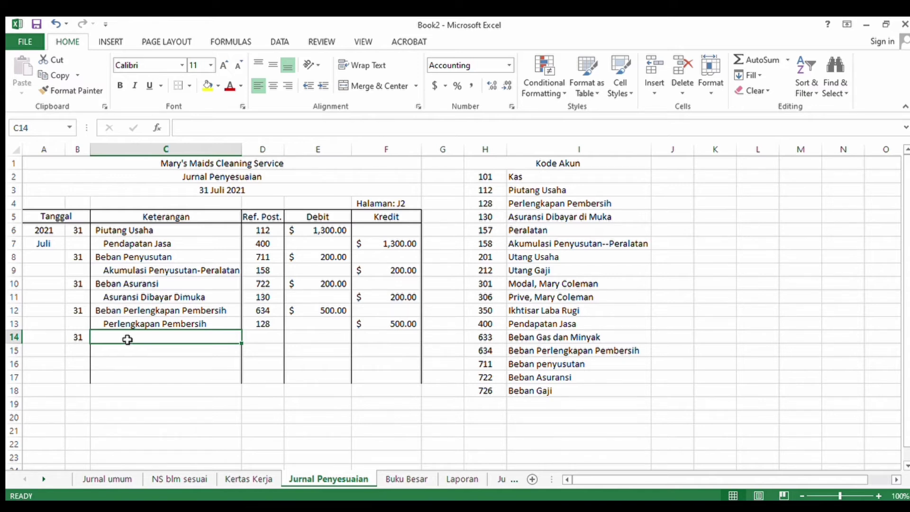
{"action": "type", "text": "Beban "}
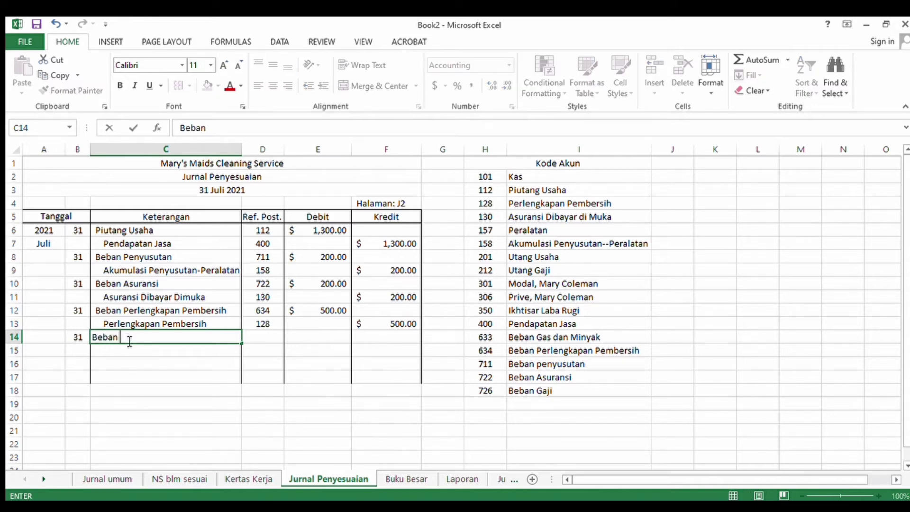
{"action": "type", "text": "Gaji"}
Step: Give the Beban Gaji journal line in row 14 posting reference 726 and a debit amount of 500
{"action": "left_click", "coordinate": [264, 336]}
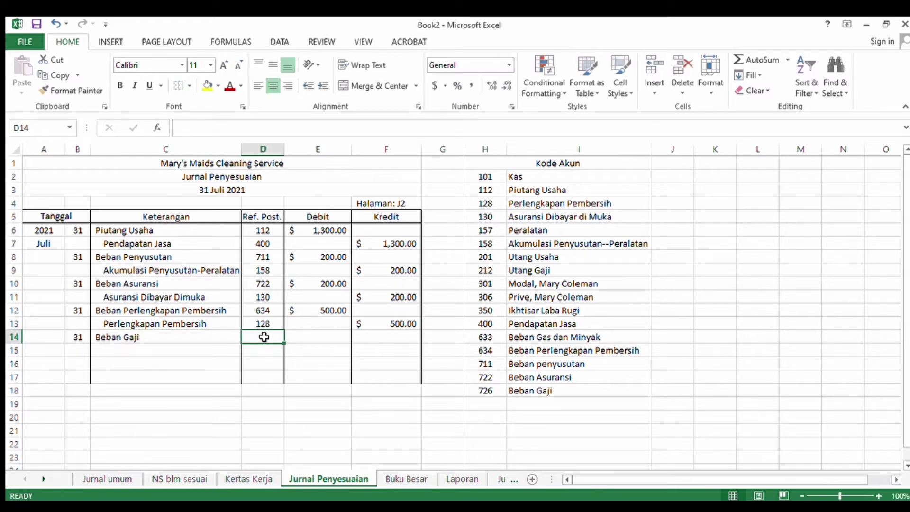
{"action": "type", "text": "726"}
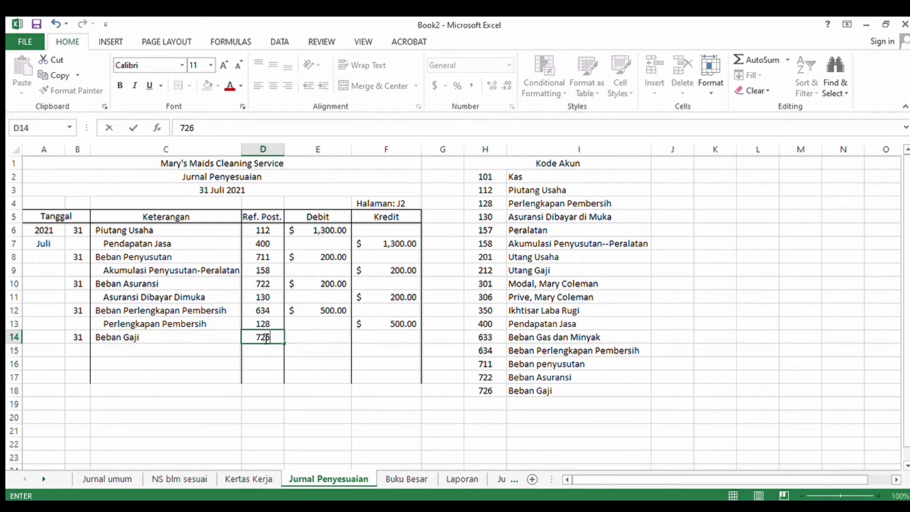
{"action": "left_click", "coordinate": [327, 342]}
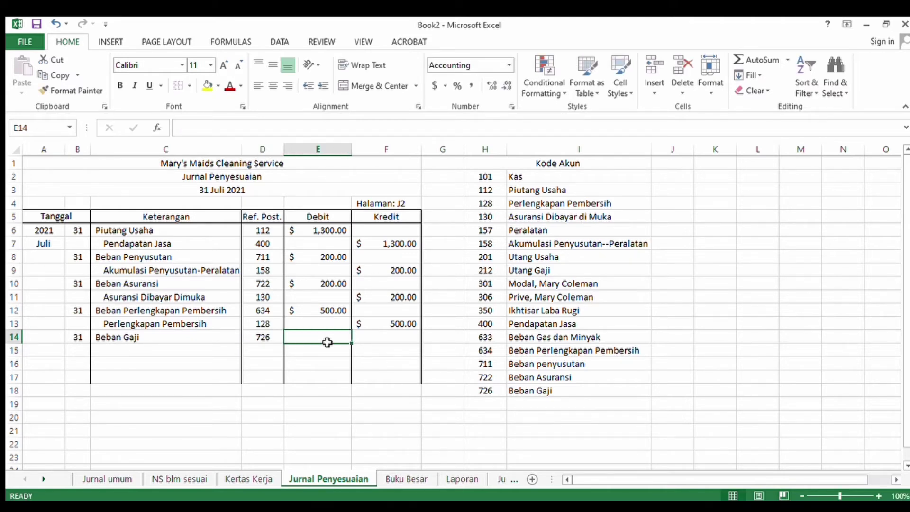
{"action": "type", "text": "500"}
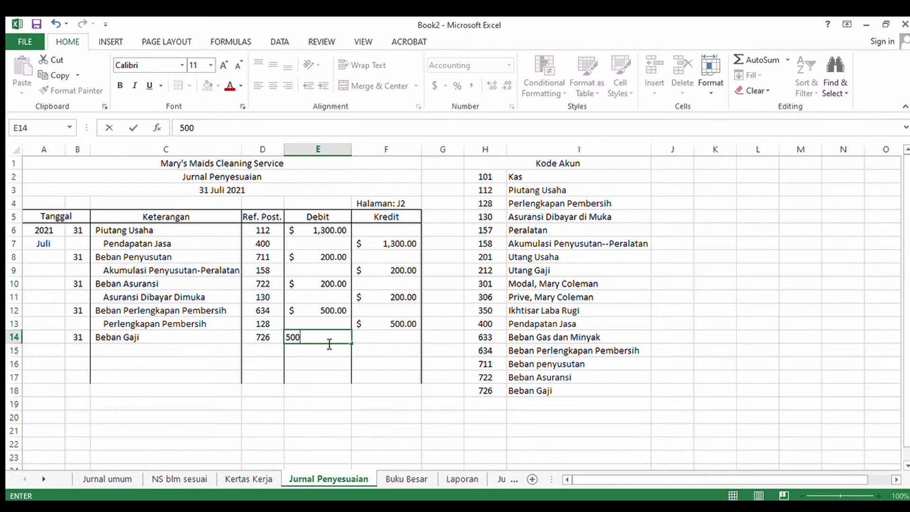
{"action": "key", "text": "Return"}
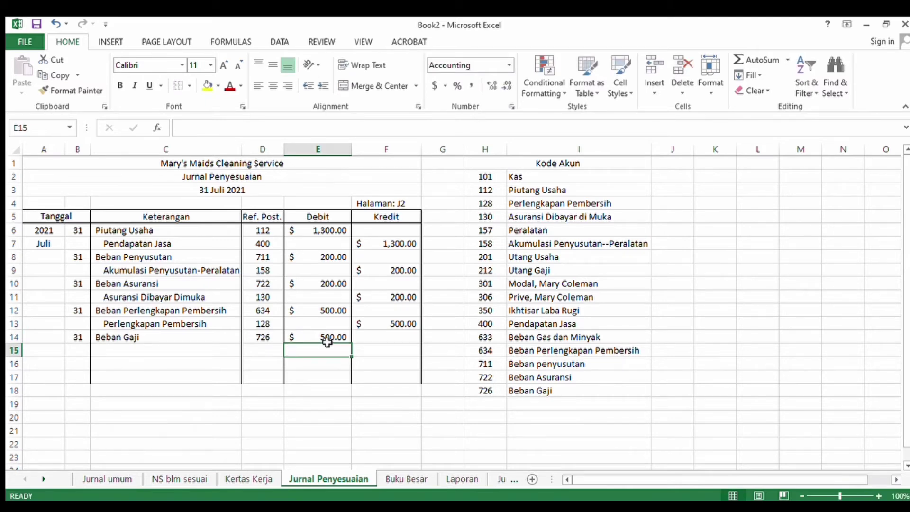
Step: Add the indented account Utang Gaji in journal row 15 with posting reference 212 and a credit amount of 500
{"action": "left_click", "coordinate": [176, 354]}
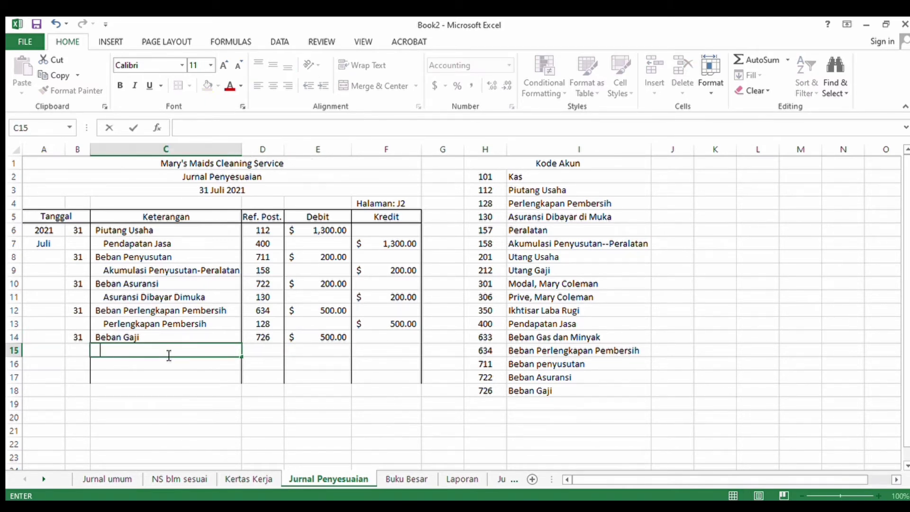
{"action": "type", "text": "Utang Gaji"}
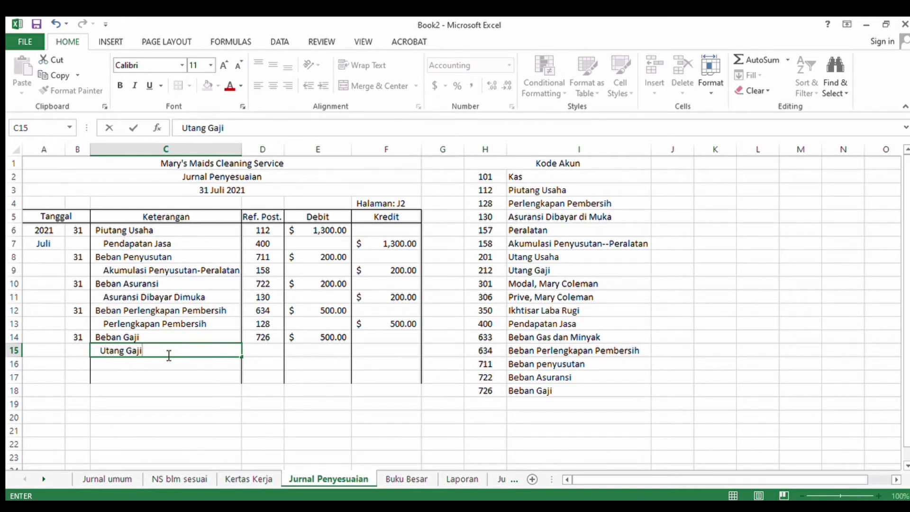
{"action": "left_click", "coordinate": [265, 355]}
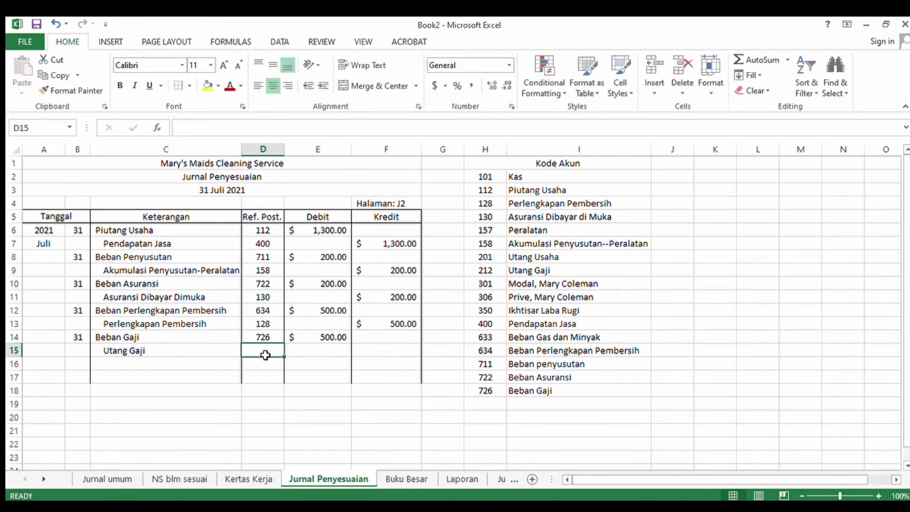
{"action": "type", "text": "212"}
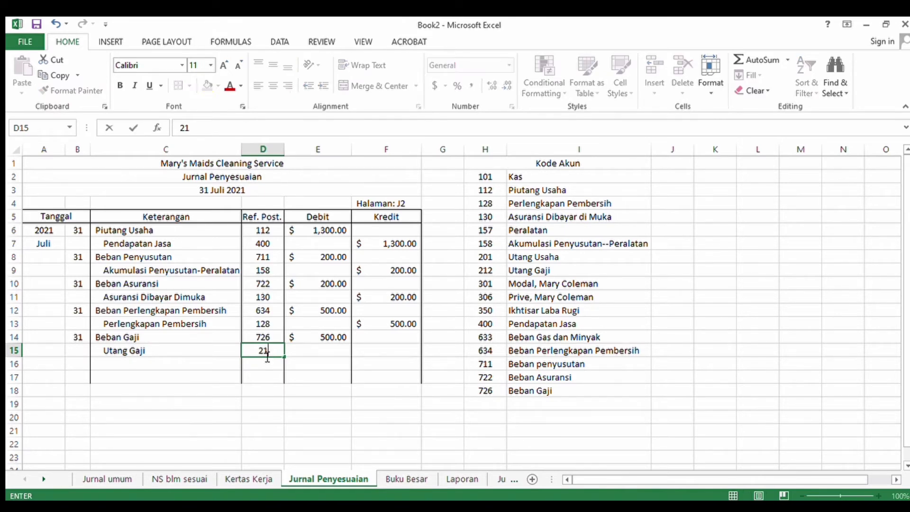
{"action": "left_click", "coordinate": [408, 350]}
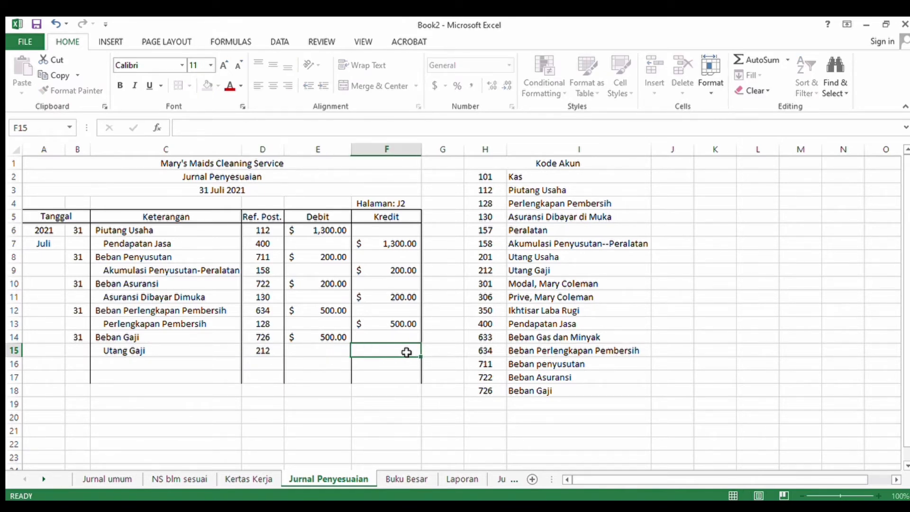
{"action": "type", "text": "500"}
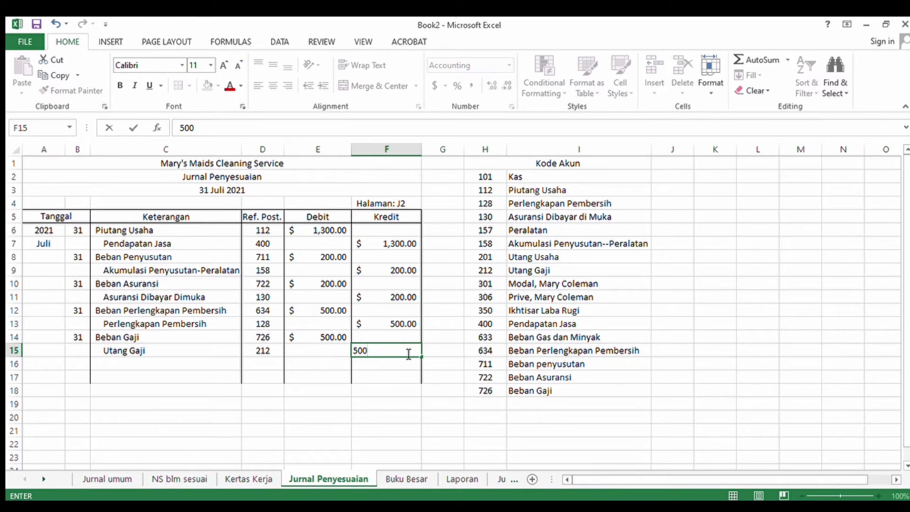
{"action": "key", "text": "Return"}
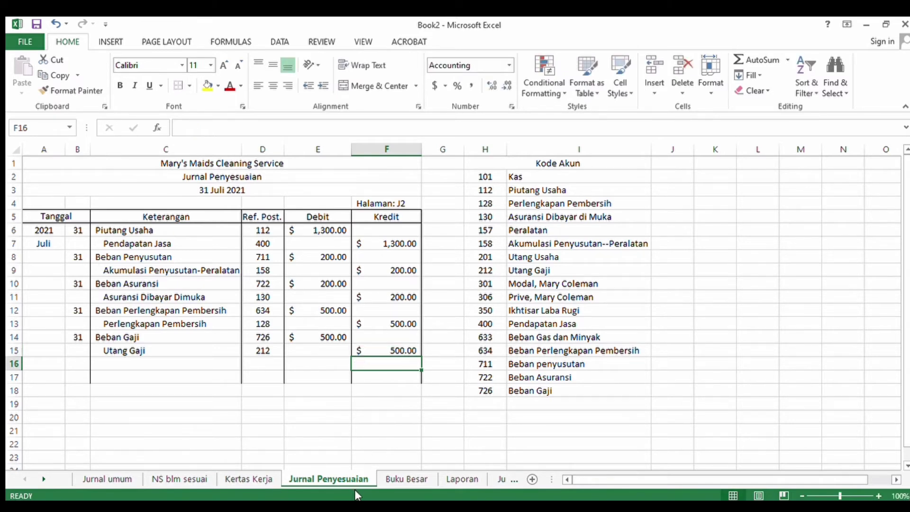
Step: In the Beban Gaji account of the Buku Besar sheet, enter date 31 and description Penyesuaian in row 151
{"action": "left_click", "coordinate": [383, 478]}
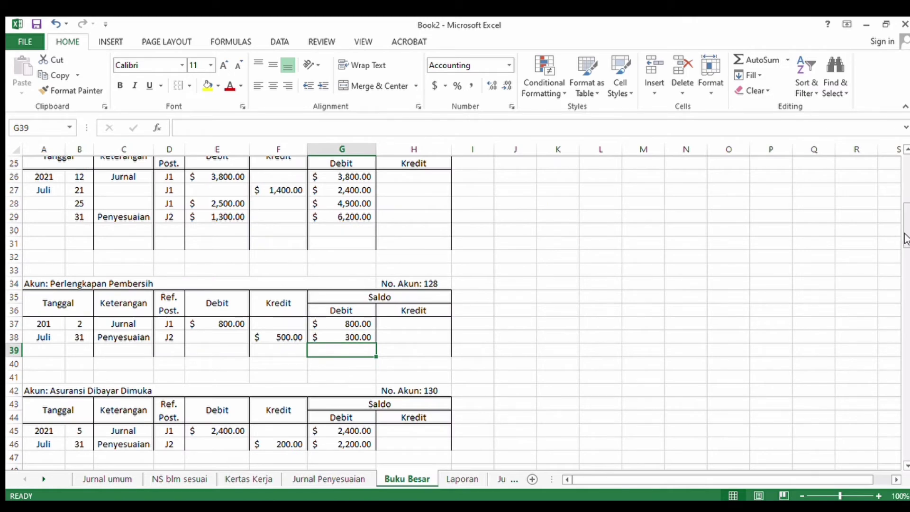
{"action": "left_click_drag", "start_coordinate": [905, 239], "coordinate": [902, 452]}
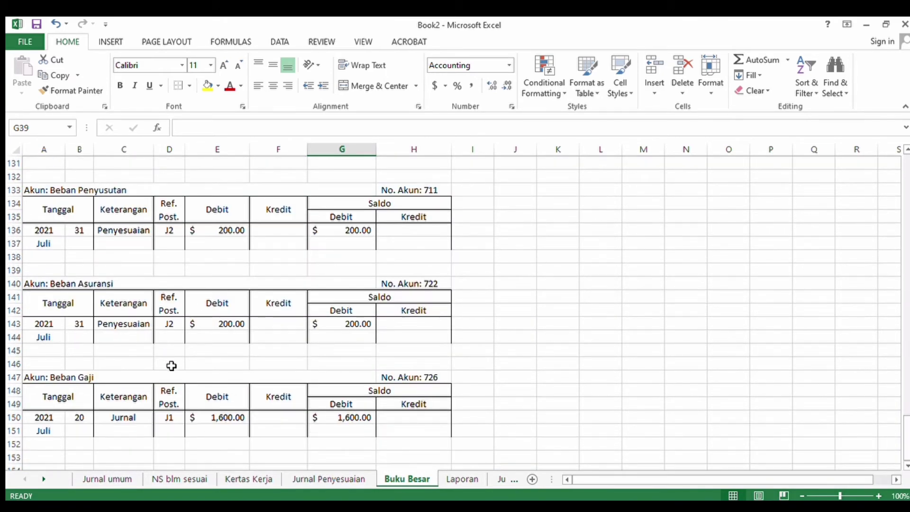
{"action": "left_click", "coordinate": [74, 432]}
{"action": "type", "text": "31"}
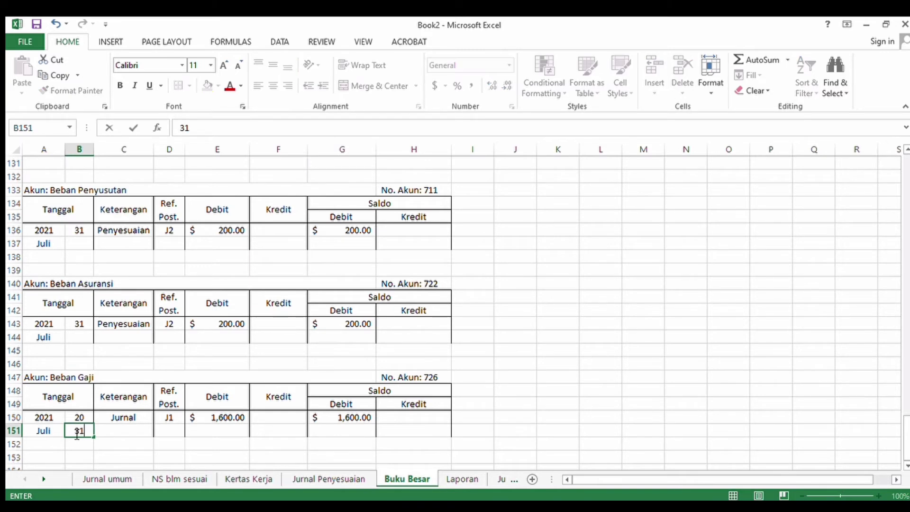
{"action": "left_click", "coordinate": [120, 444]}
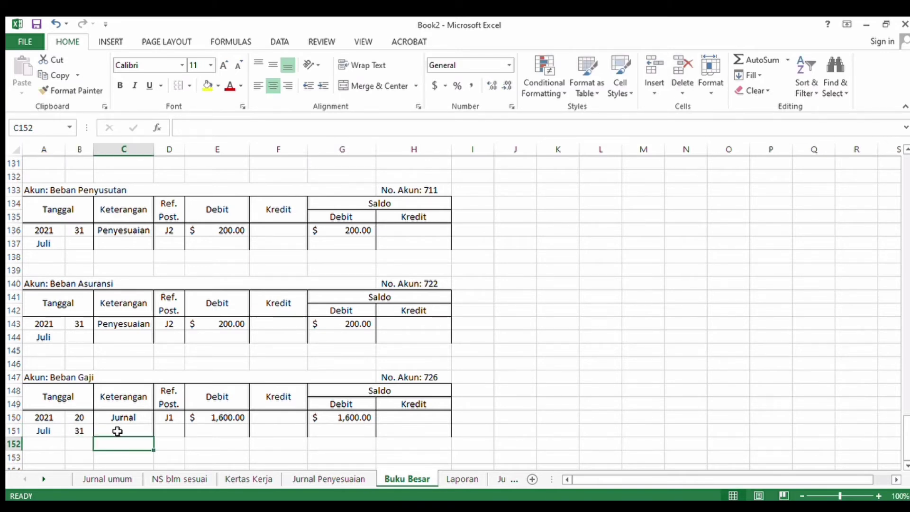
{"action": "left_click", "coordinate": [117, 431]}
{"action": "type", "text": "P"}
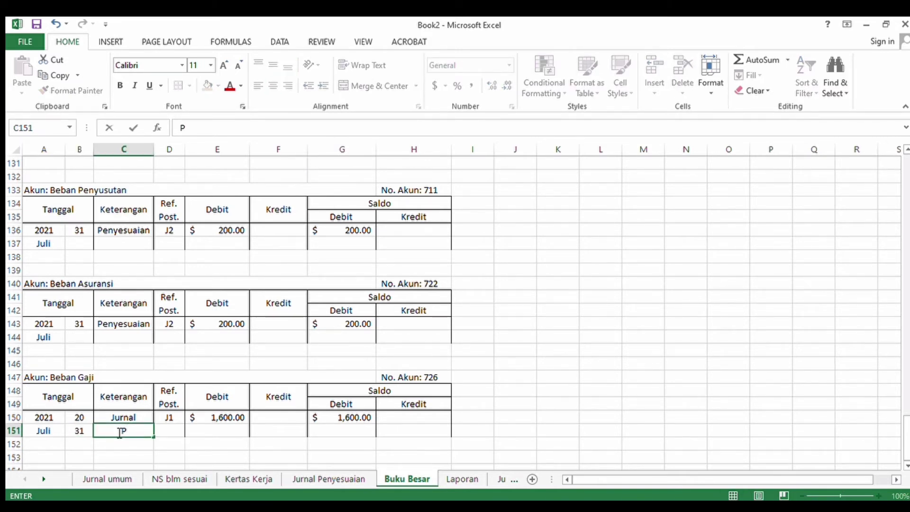
{"action": "type", "text": "enyesuaian"}
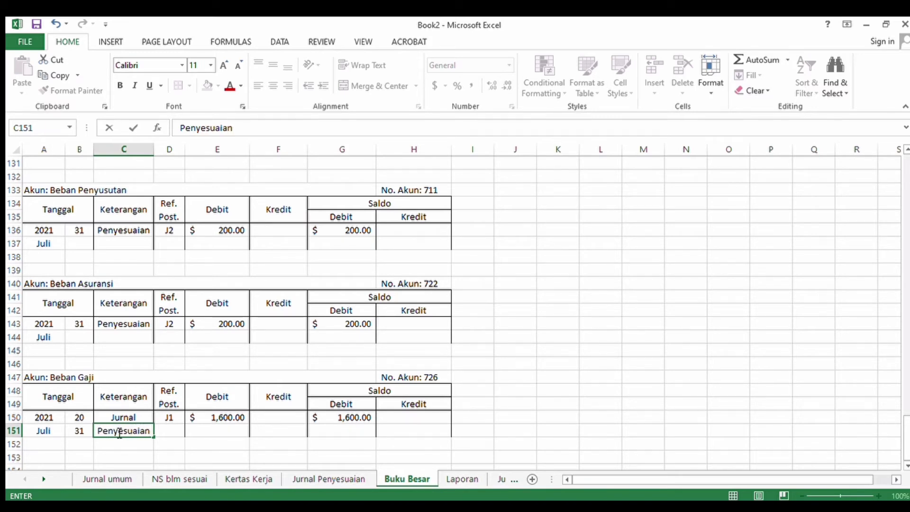
Step: Give the Beban Gaji ledger line in row 151 posting reference J2 and a debit amount of 500
{"action": "left_click", "coordinate": [170, 431]}
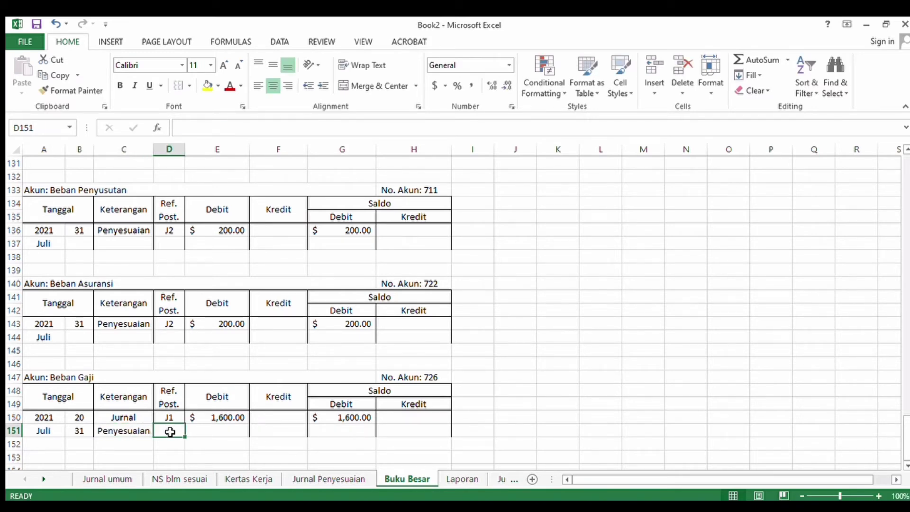
{"action": "type", "text": "J1"}
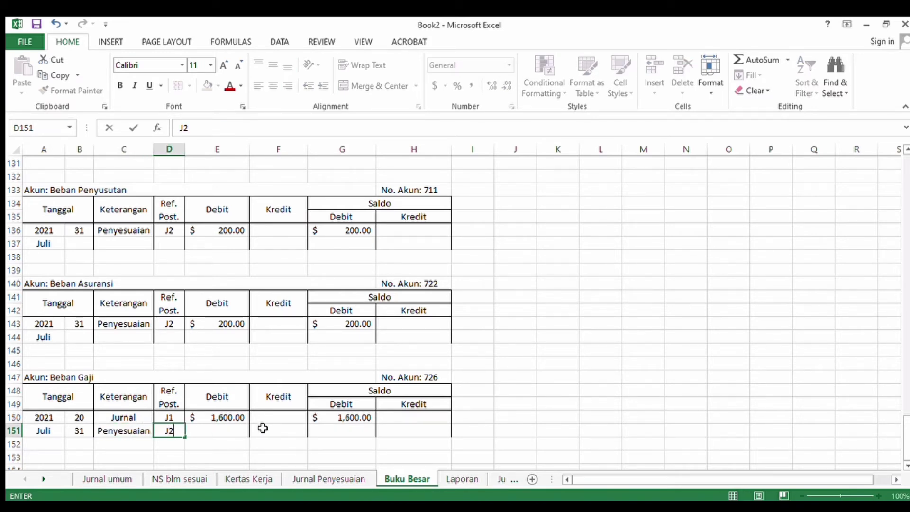
{"action": "left_click", "coordinate": [231, 432]}
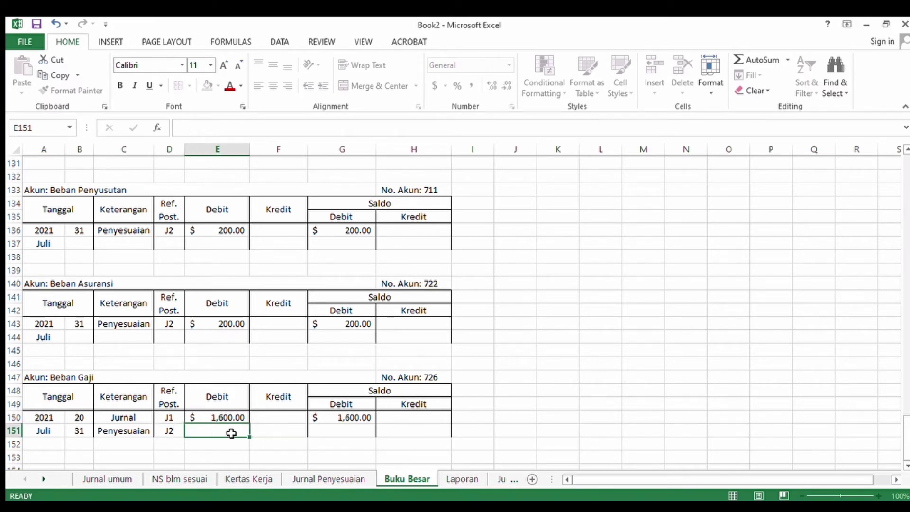
{"action": "type", "text": "500"}
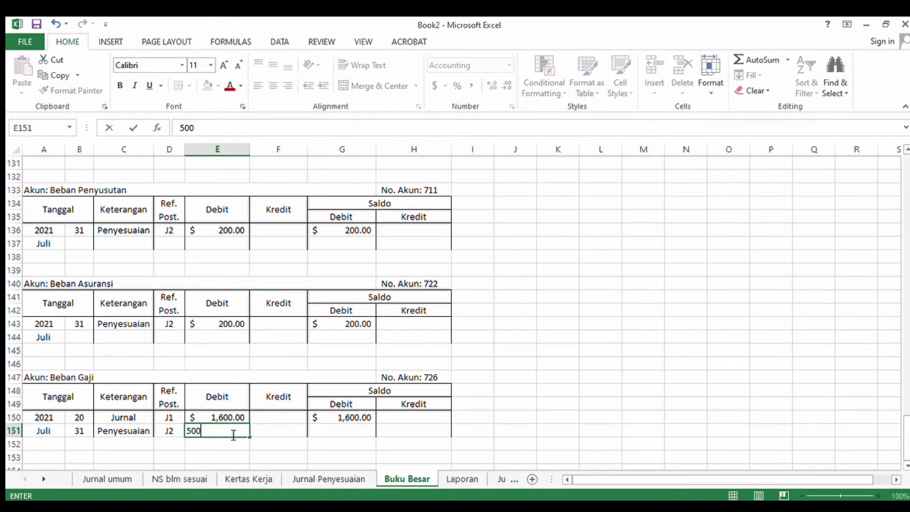
{"action": "key", "text": "Return"}
Step: Calculate the Beban Gaji debit balance in G151 with a SUM formula adding the previous balance G150 and debit E151
{"action": "left_click", "coordinate": [339, 429]}
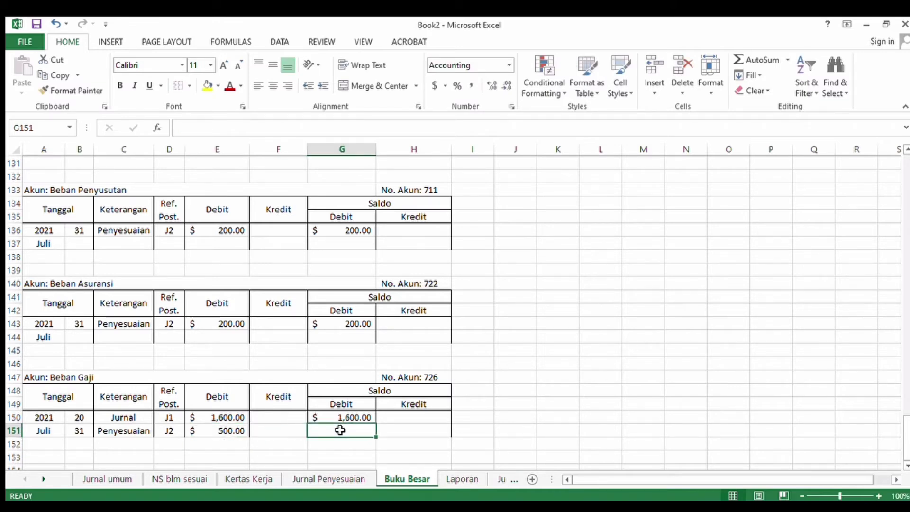
{"action": "type", "text": "=sum"}
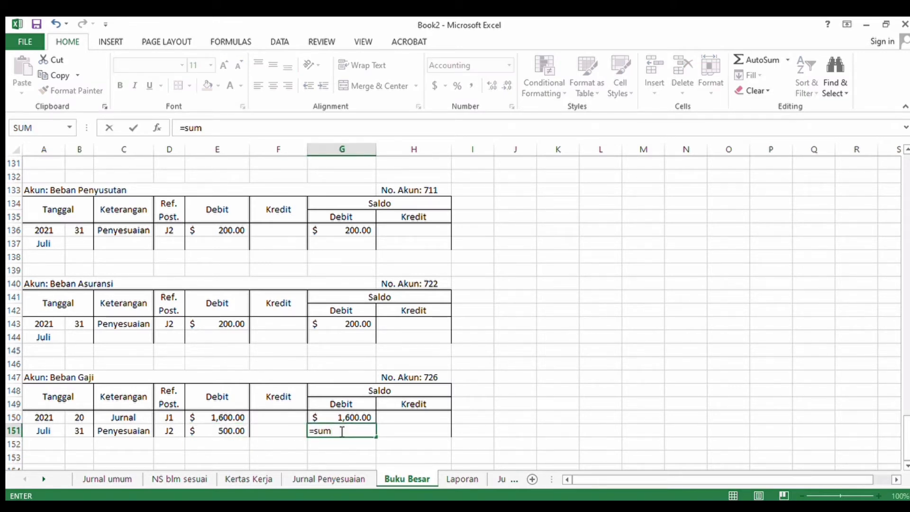
{"action": "type", "text": "("}
{"action": "left_click", "coordinate": [325, 421]}
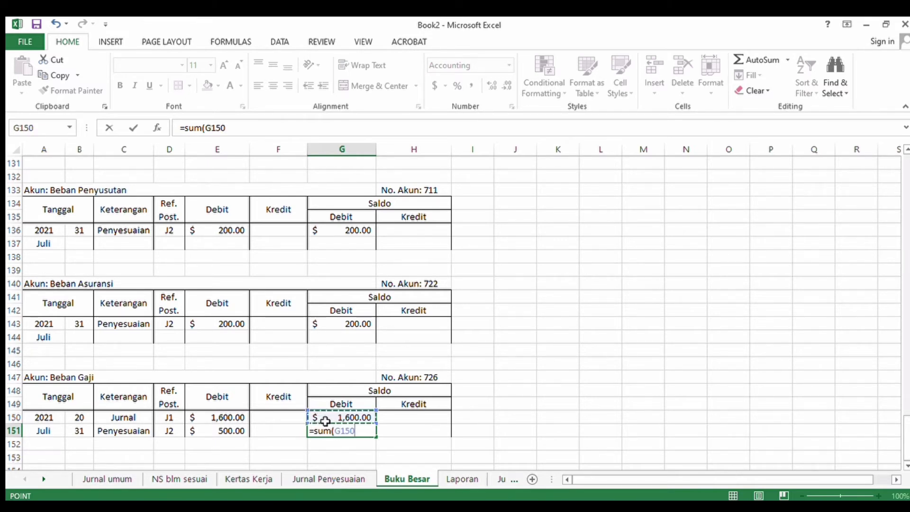
{"action": "type", "text": "+"}
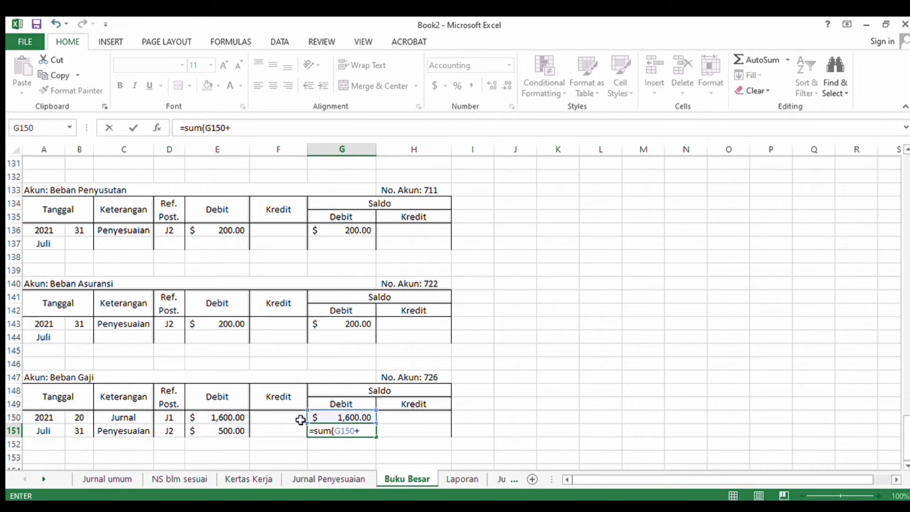
{"action": "left_click", "coordinate": [228, 432]}
{"action": "key", "text": "Return"}
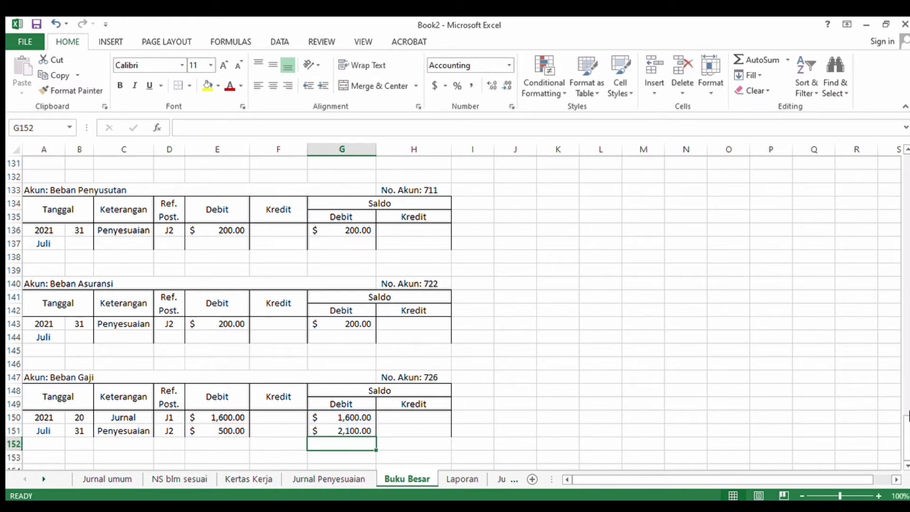
Step: In row 75 of the Utang Gaji ledger account, enter date 31, description Penyesuaian and posting reference J2
{"action": "left_click_drag", "start_coordinate": [906, 437], "coordinate": [905, 300]}
{"action": "left_click", "coordinate": [75, 323]}
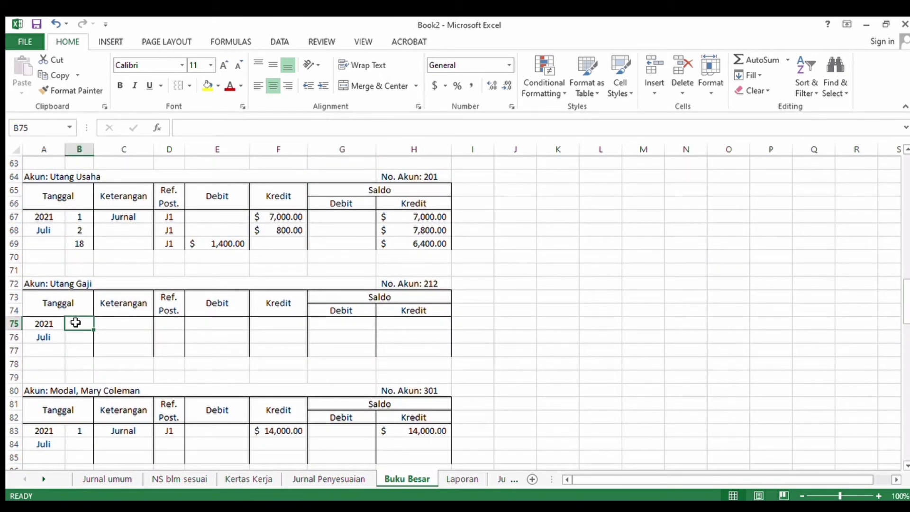
{"action": "type", "text": "31"}
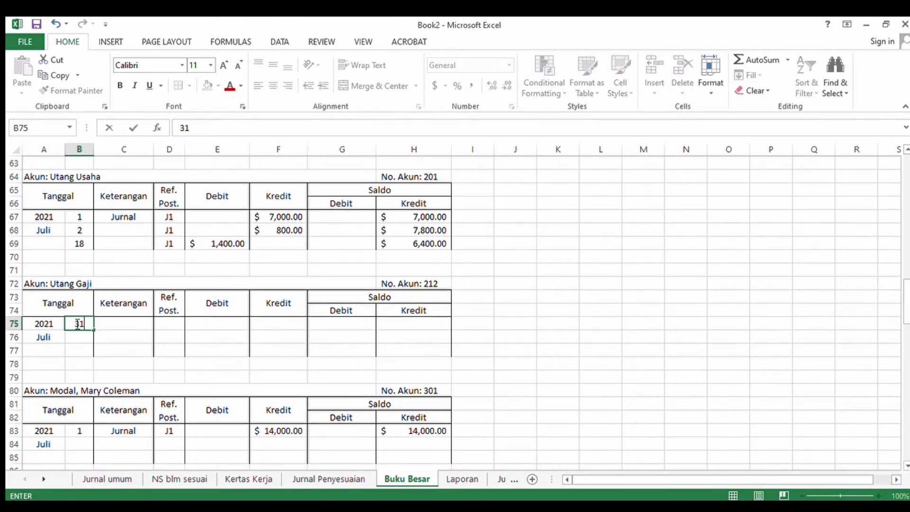
{"action": "left_click", "coordinate": [110, 326]}
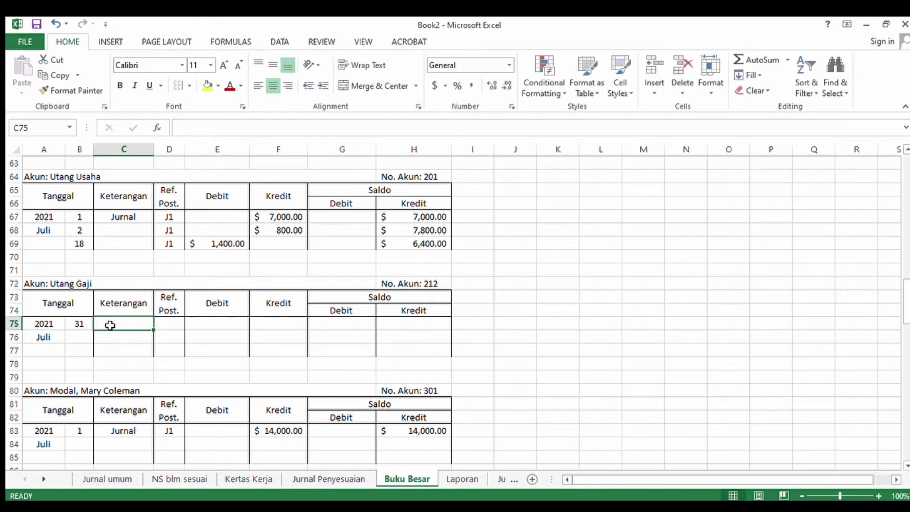
{"action": "type", "text": "Penye"}
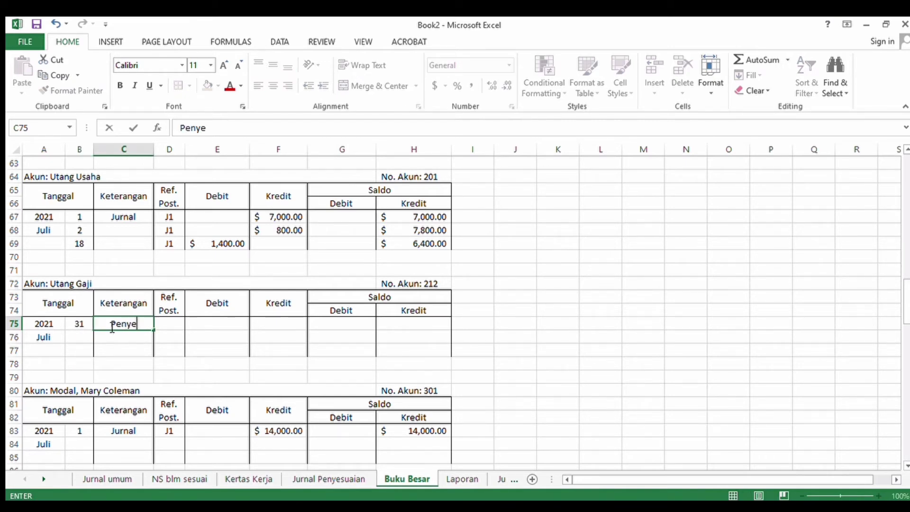
{"action": "type", "text": "suaian"}
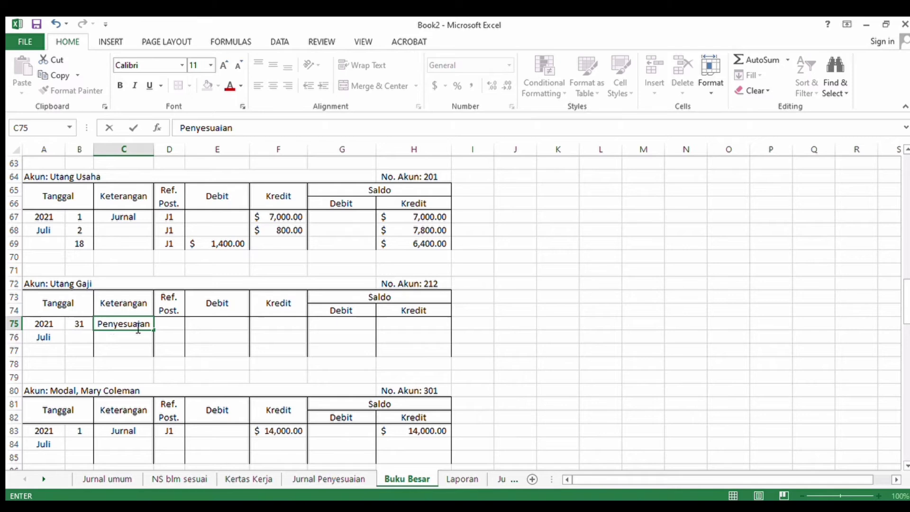
{"action": "left_click", "coordinate": [169, 326]}
{"action": "type", "text": "J2"}
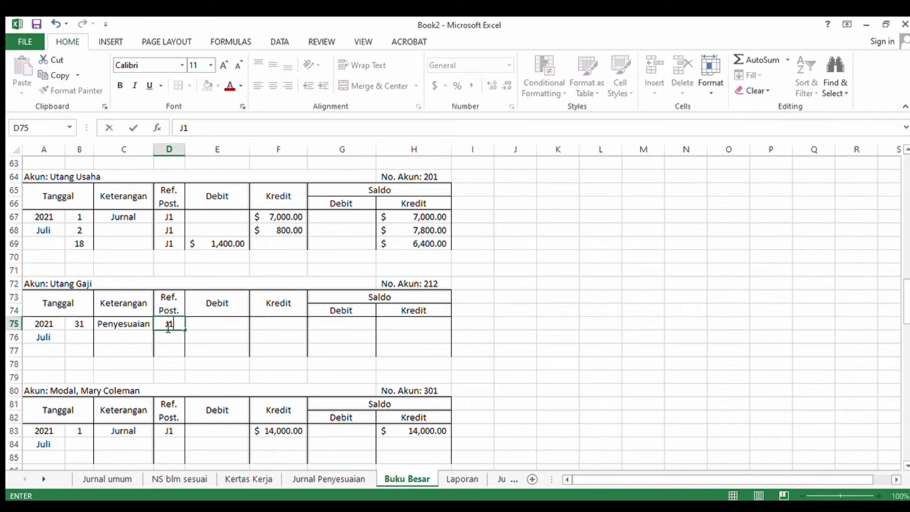
{"action": "left_click", "coordinate": [204, 326]}
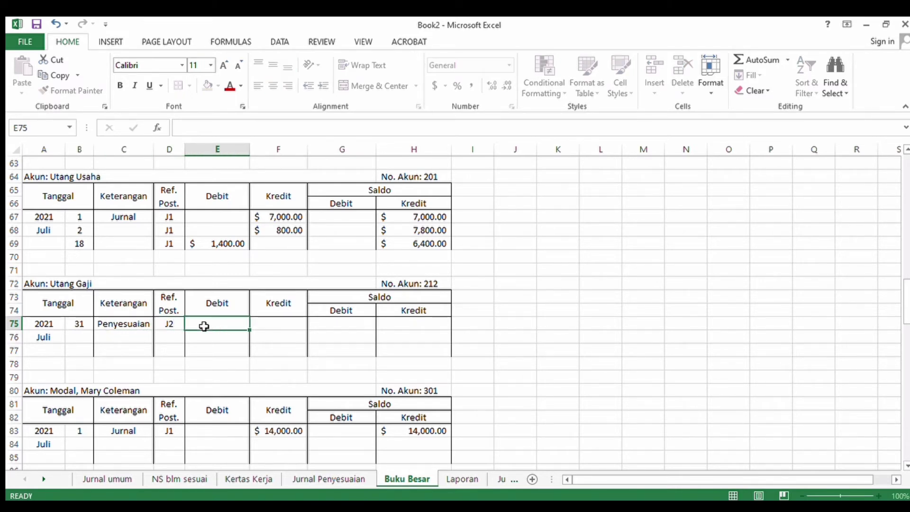
Step: Credit Utang Gaji with 500 in row 75 and calculate its credit balance in H75 as the SUM of F75
{"action": "left_click", "coordinate": [281, 325]}
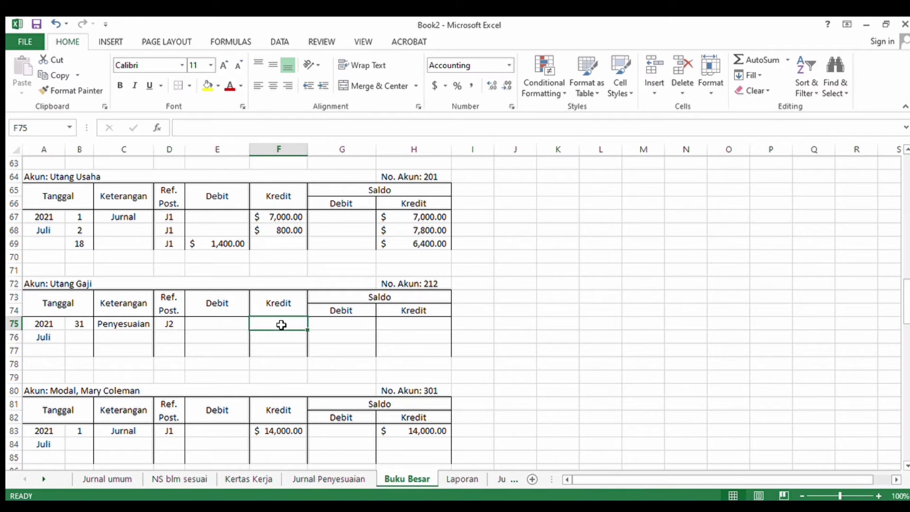
{"action": "type", "text": "500"}
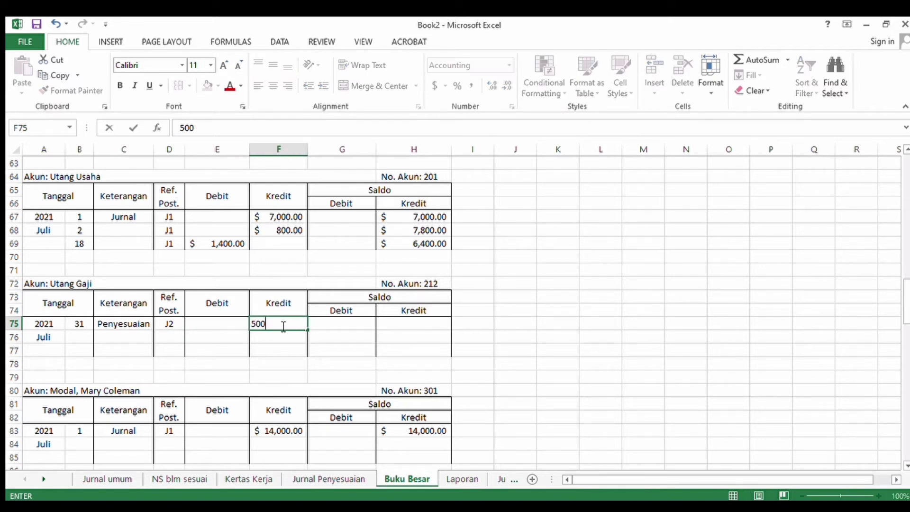
{"action": "left_click", "coordinate": [400, 326]}
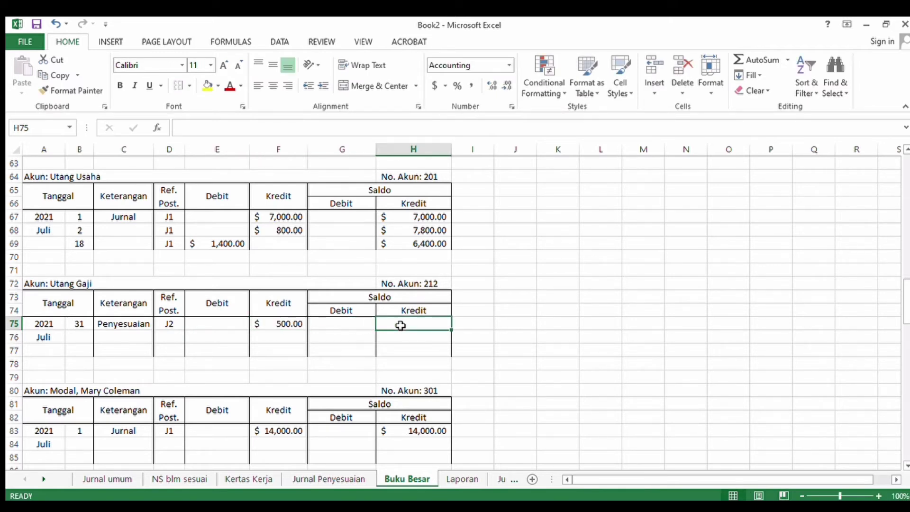
{"action": "type", "text": "=sum"}
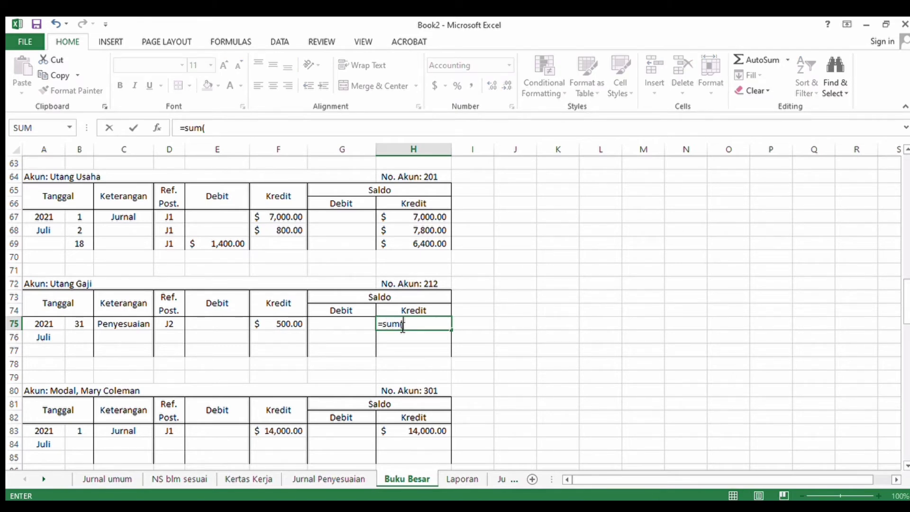
{"action": "type", "text": "("}
{"action": "left_click", "coordinate": [279, 323]}
{"action": "key", "text": "Return"}
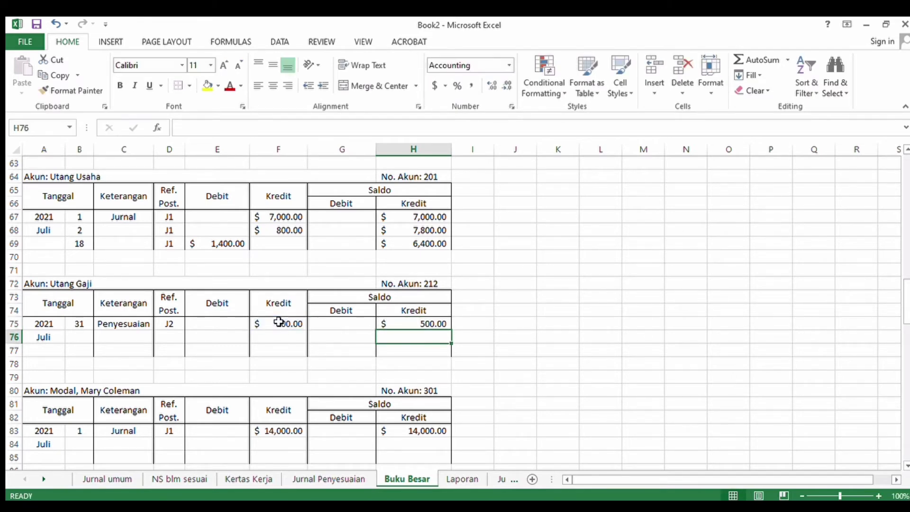
Step: Add the label Total Saldo in cell C16 of the Jurnal Penyesuaian sheet
{"action": "left_click", "coordinate": [321, 479]}
{"action": "left_click", "coordinate": [79, 366]}
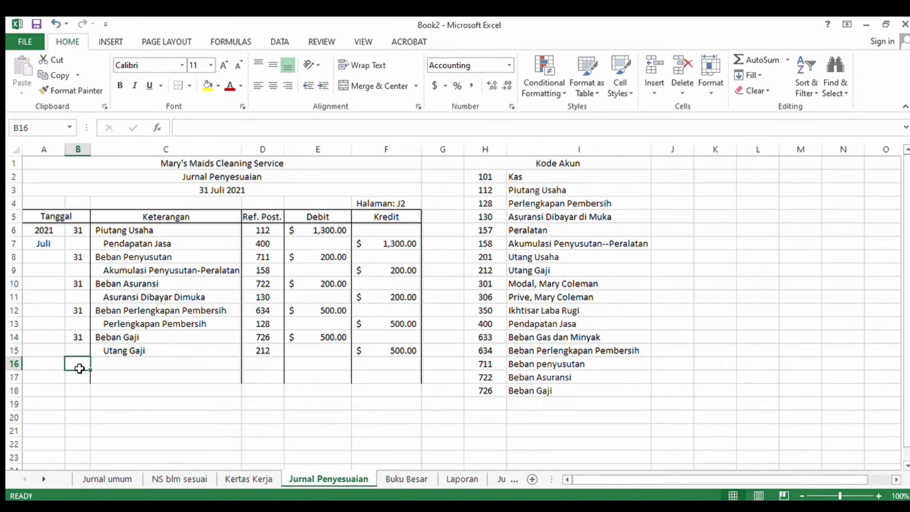
{"action": "left_click", "coordinate": [106, 363]}
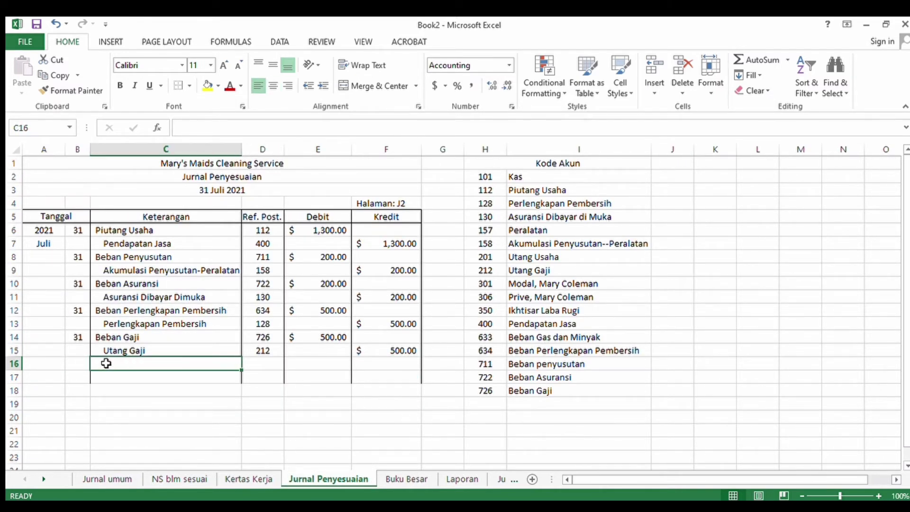
{"action": "type", "text": "Total Sa"}
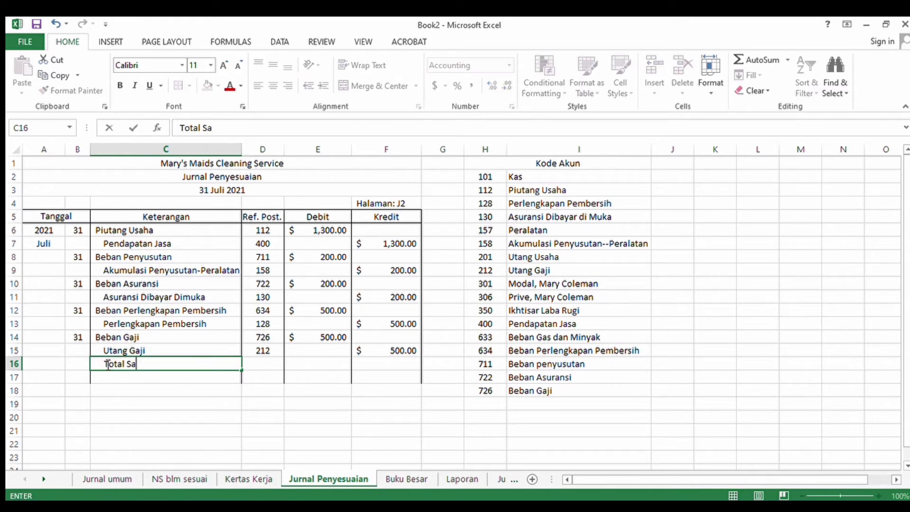
{"action": "type", "text": "ldo"}
Step: Total the adjusting journal's debit column in E16 with a SUM formula over E6:E14
{"action": "left_click", "coordinate": [316, 368]}
{"action": "type", "text": "=dum("}
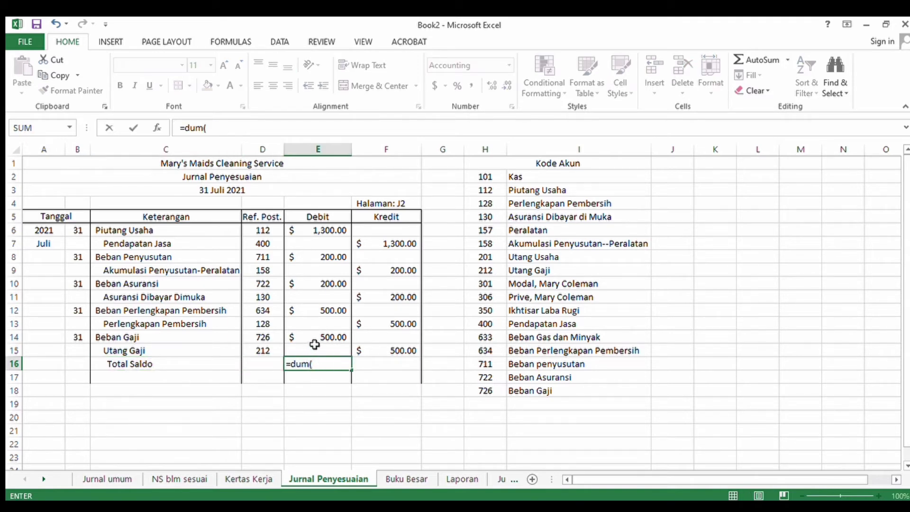
{"action": "key", "text": "BackSpace"}
{"action": "key", "text": "BackSpace"}
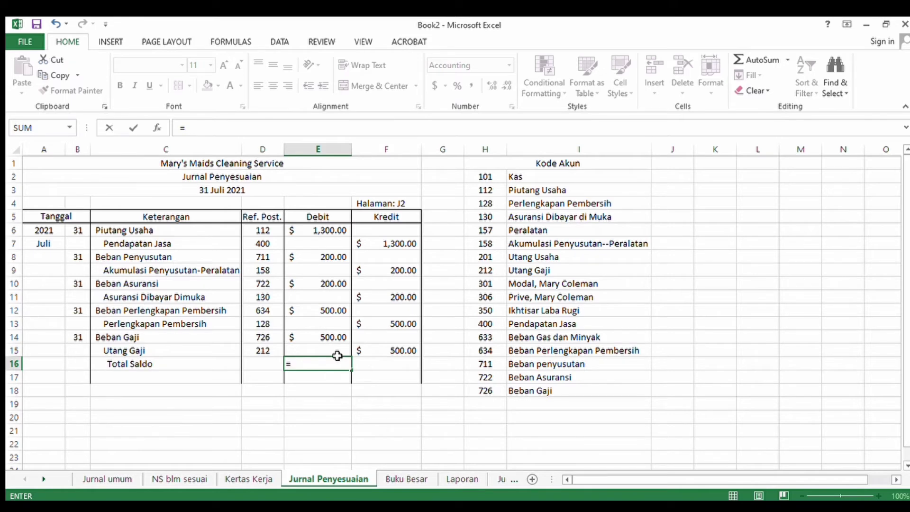
{"action": "type", "text": "m("}
{"action": "key", "text": "BackSpace"}
{"action": "key", "text": "BackSpace"}
{"action": "key", "text": "BackSpace"}
{"action": "type", "text": "sum"}
{"action": "left_click_drag", "start_coordinate": [331, 232], "coordinate": [328, 337]}
{"action": "key", "text": "Return"}
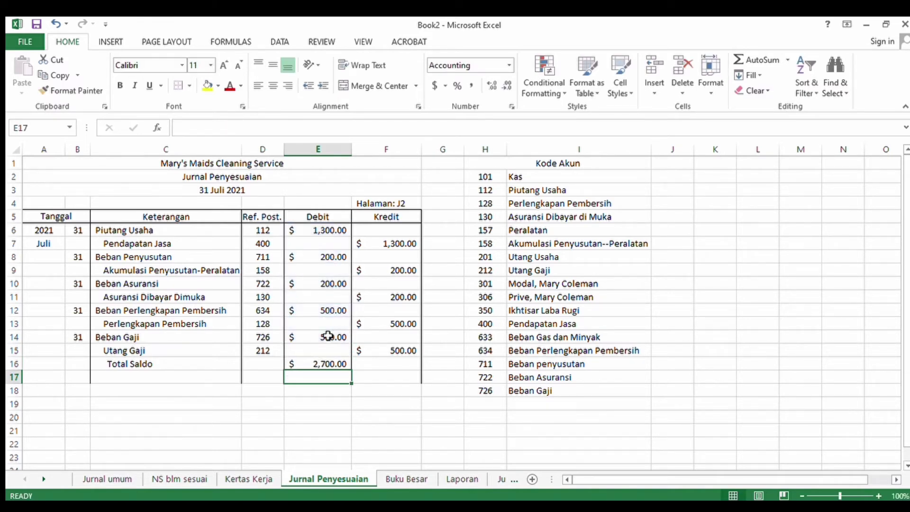
Step: Total the adjusting journal's credit column in F16 with a SUM formula over F7:F15
{"action": "left_click", "coordinate": [384, 362]}
{"action": "type", "text": "="}
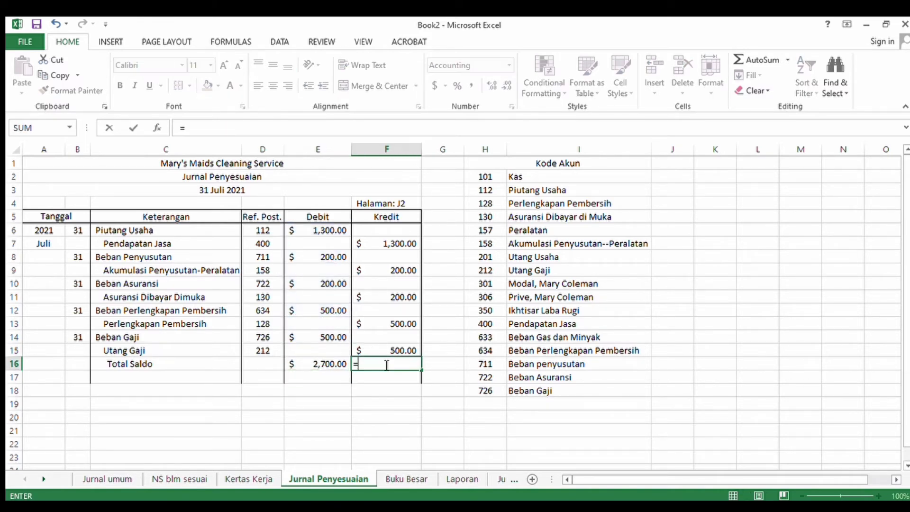
{"action": "type", "text": "sum("}
{"action": "left_click_drag", "start_coordinate": [391, 246], "coordinate": [391, 350]}
{"action": "key", "text": "Return"}
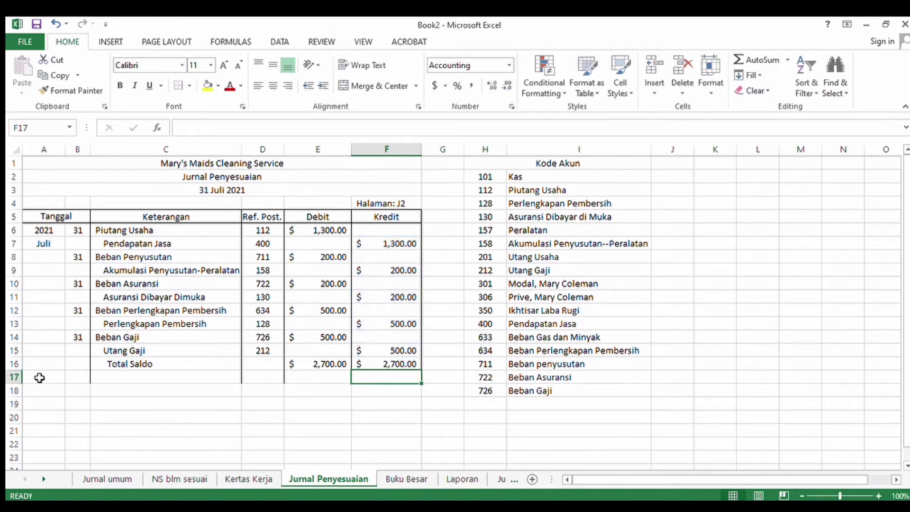
{"action": "left_click_drag", "start_coordinate": [37, 378], "coordinate": [391, 379]}
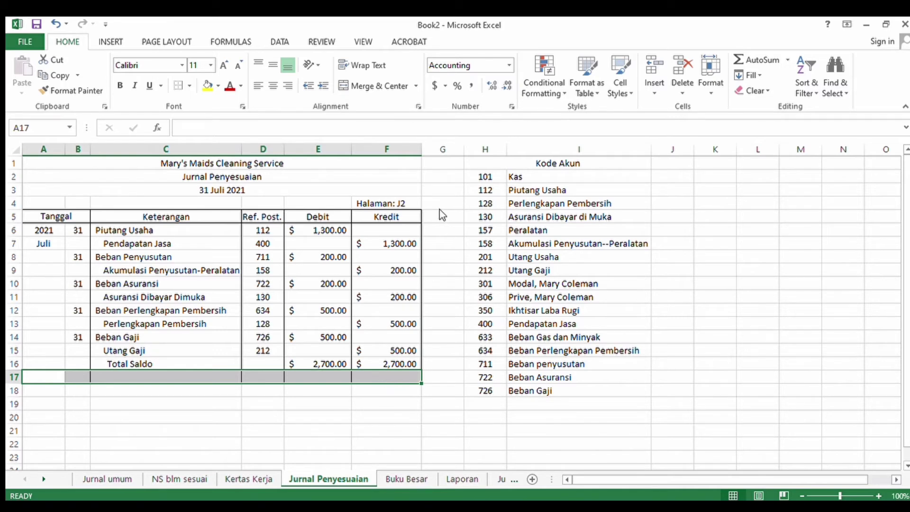
{"action": "left_click", "coordinate": [412, 245]}
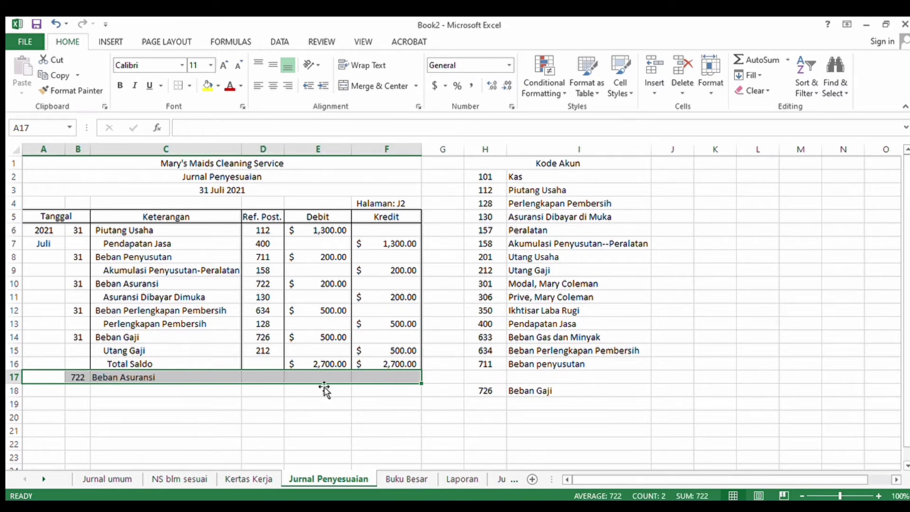
{"action": "left_click", "coordinate": [272, 395]}
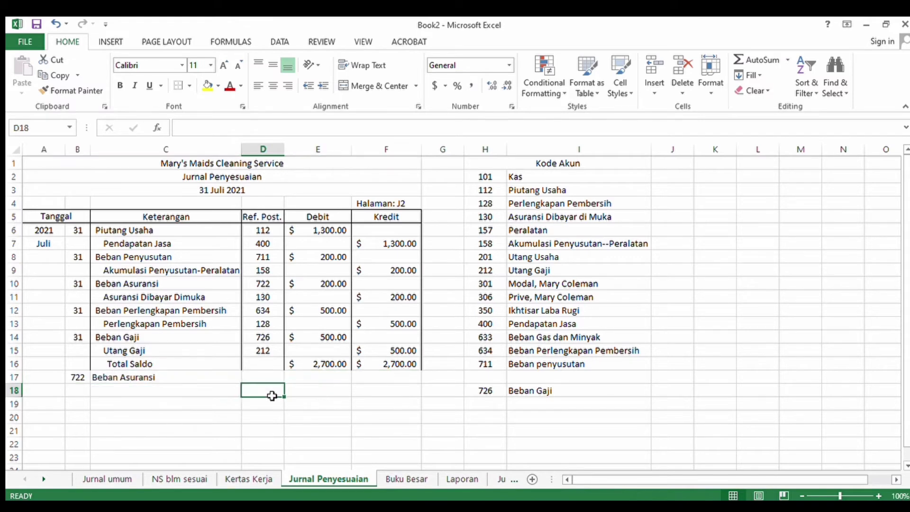
{"action": "left_click", "coordinate": [125, 378]}
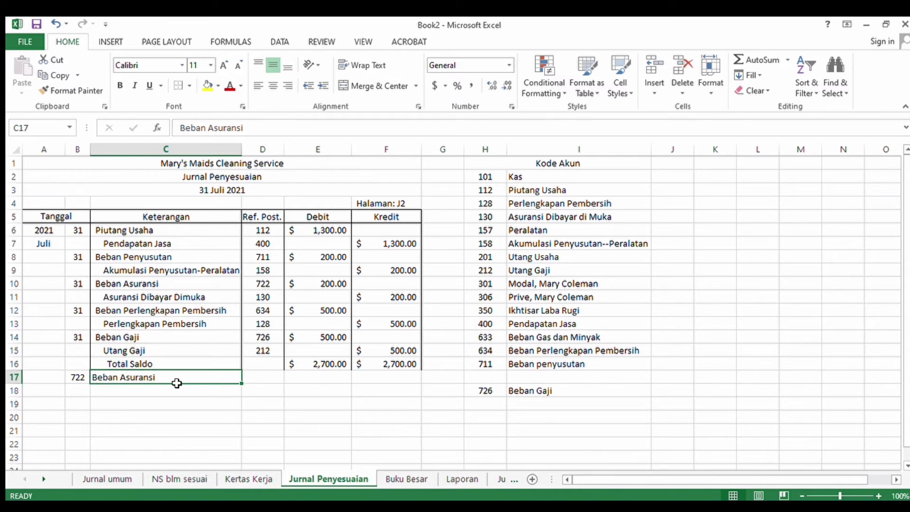
{"action": "left_click", "coordinate": [53, 24]}
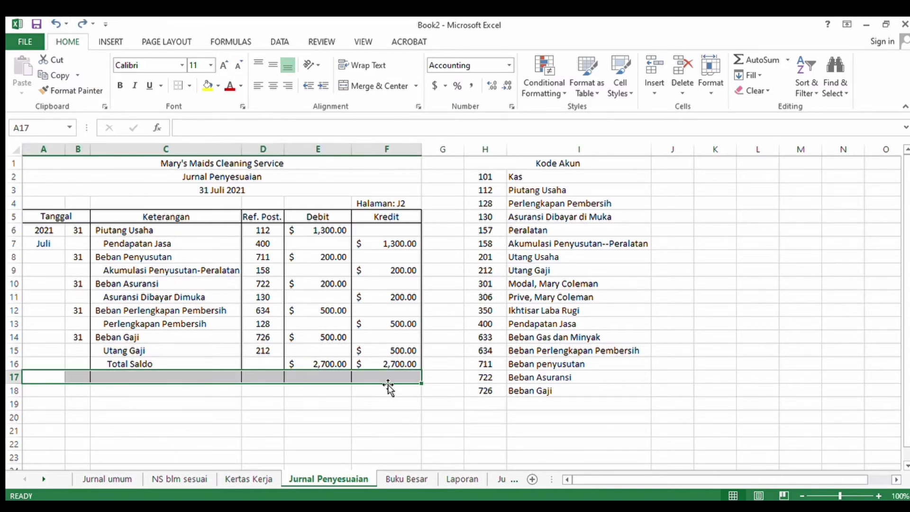
{"action": "left_click", "coordinate": [316, 378]}
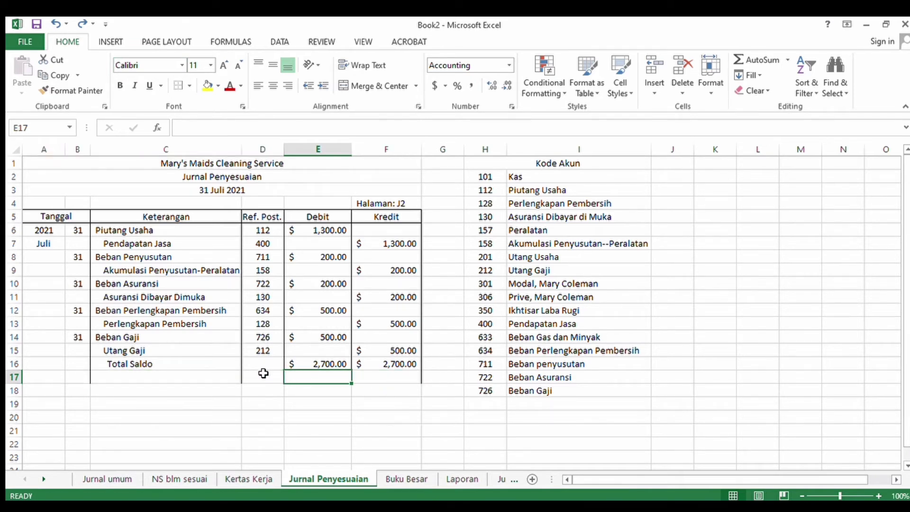
Step: Clear the formatting of the empty cells A17:F17 and apply all borders to the adjusting journal table A5:F16
{"action": "left_click_drag", "start_coordinate": [55, 377], "coordinate": [364, 382]}
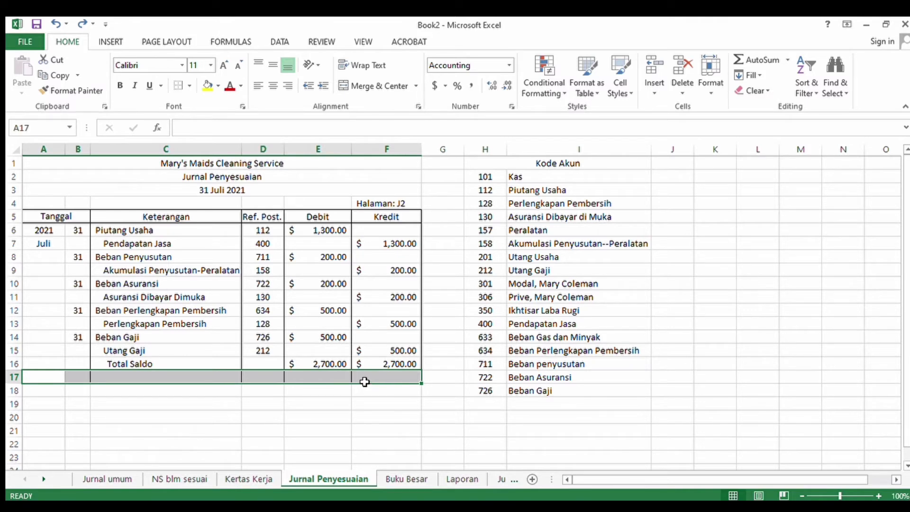
{"action": "left_click", "coordinate": [388, 216]}
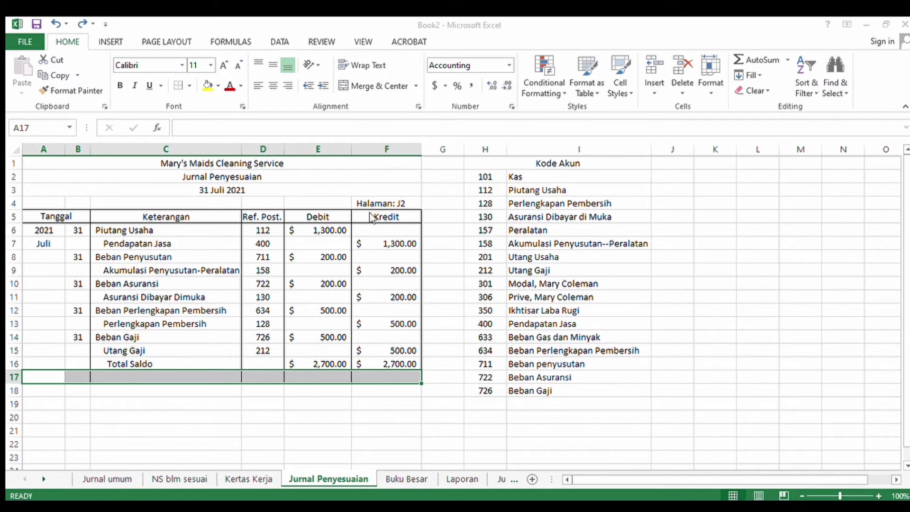
{"action": "left_click", "coordinate": [366, 247]}
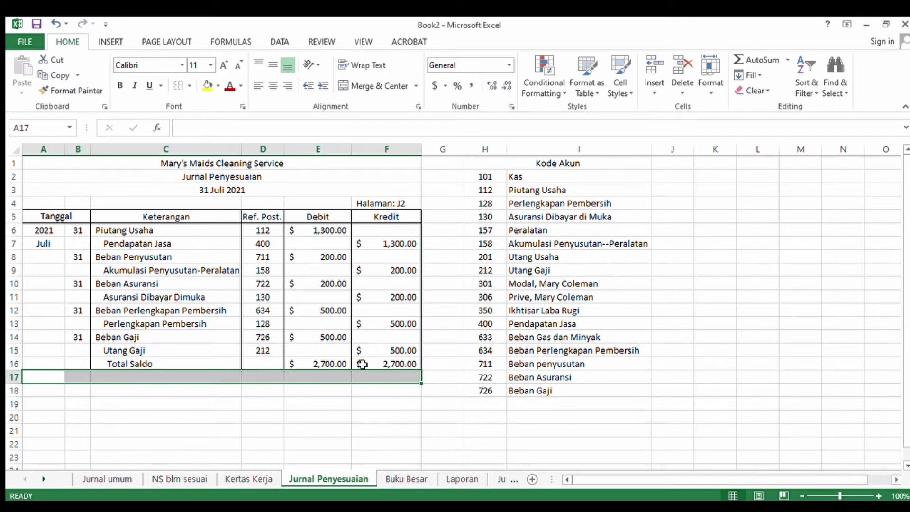
{"action": "left_click", "coordinate": [226, 415]}
{"action": "left_click", "coordinate": [71, 374]}
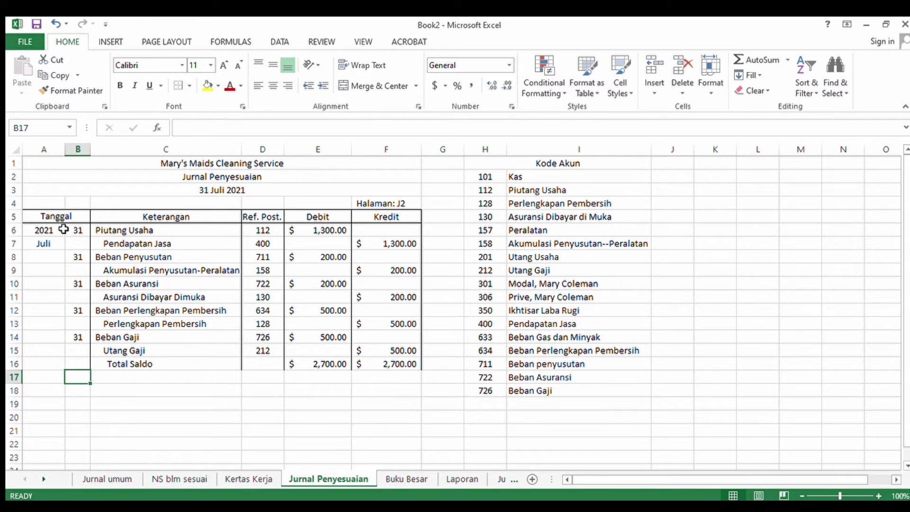
{"action": "left_click_drag", "start_coordinate": [64, 215], "coordinate": [393, 363]}
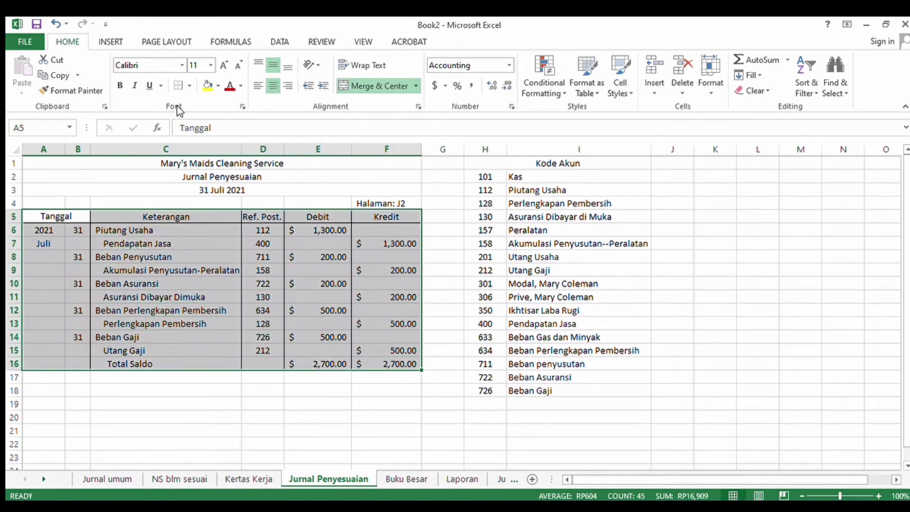
{"action": "left_click", "coordinate": [182, 87]}
Step: Fill the debit and credit total cells E16 and F16 of the adjusting journal with yellow
{"action": "left_click", "coordinate": [326, 364]}
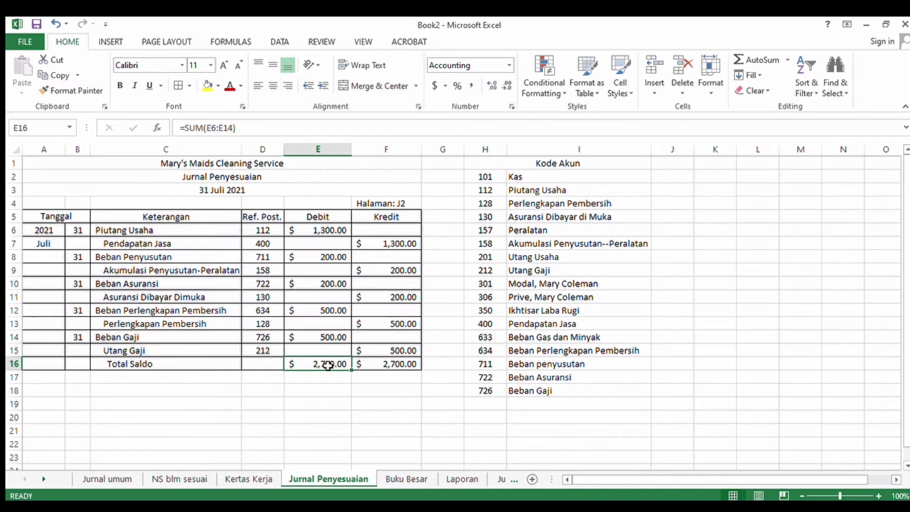
{"action": "left_click", "coordinate": [207, 85]}
{"action": "left_click", "coordinate": [387, 363]}
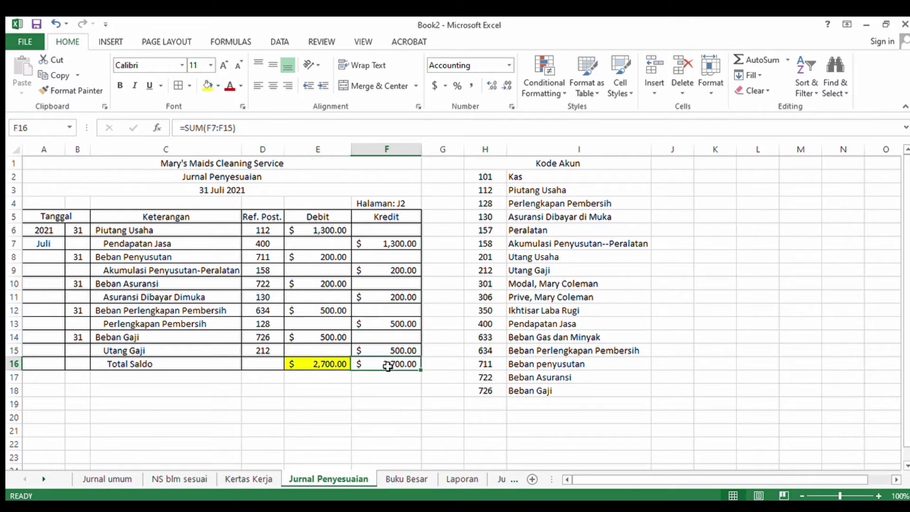
{"action": "left_click", "coordinate": [208, 87]}
{"action": "left_click", "coordinate": [445, 322]}
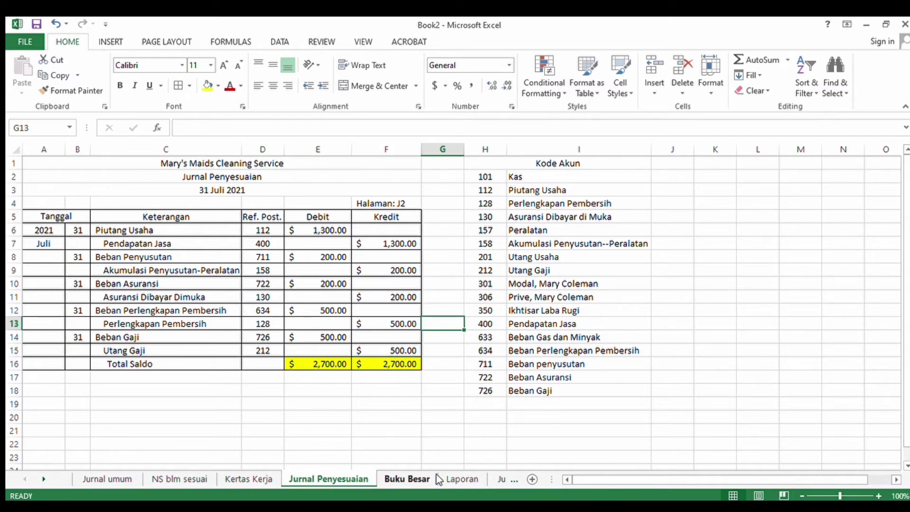
Step: On the Kertas Kerja sheet, enter the 1300 adjusting debit for Piutang Usaha in cell E7
{"action": "left_click", "coordinate": [251, 478]}
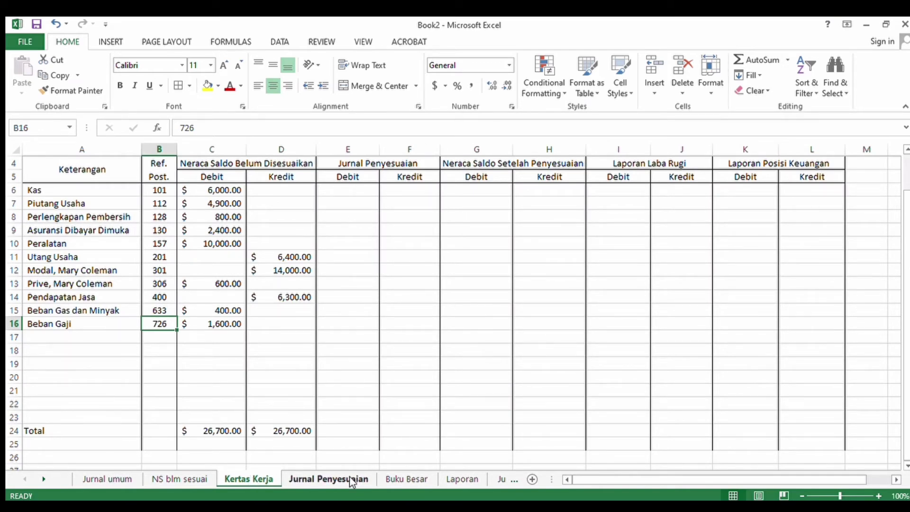
{"action": "left_click", "coordinate": [330, 480]}
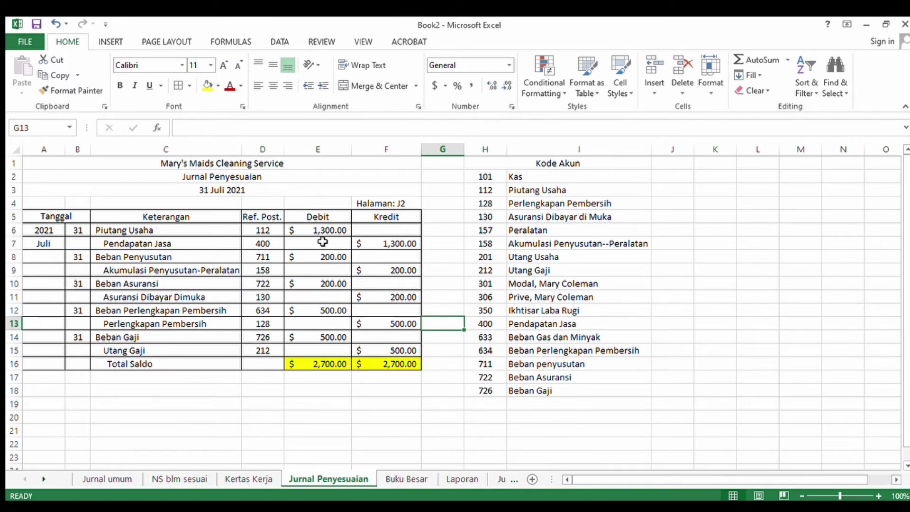
{"action": "left_click", "coordinate": [226, 479]}
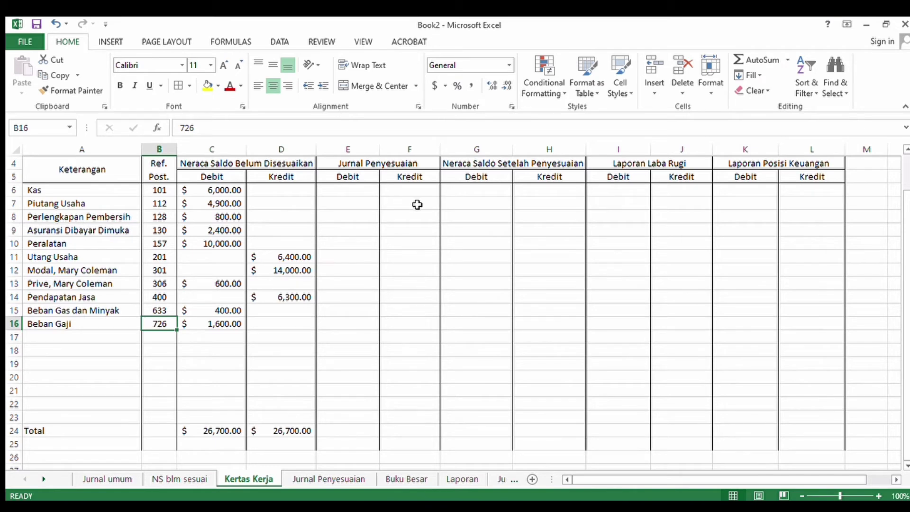
{"action": "left_click", "coordinate": [340, 208]}
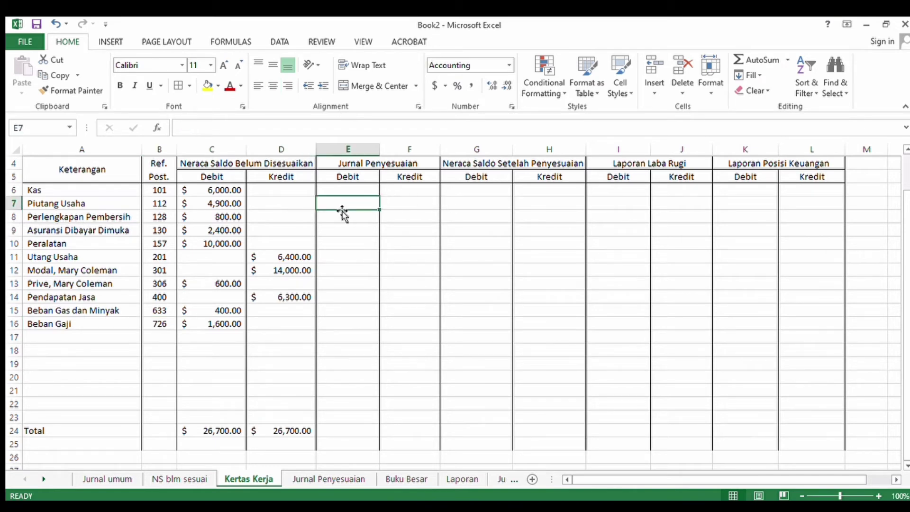
{"action": "type", "text": "1300"}
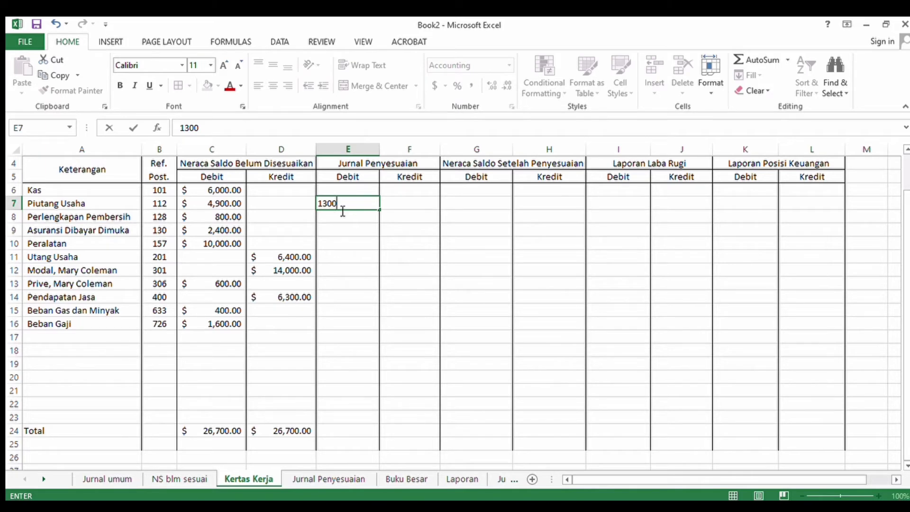
{"action": "key", "text": "Return"}
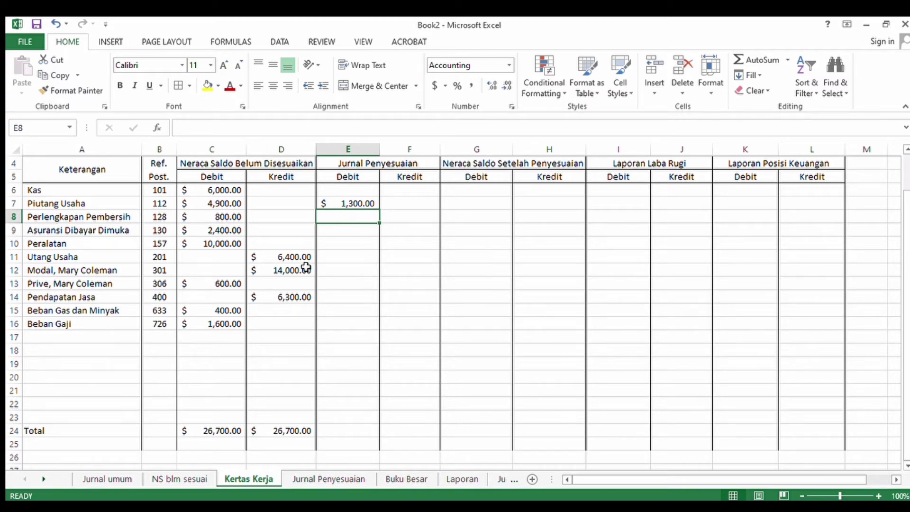
Step: Check the adjusting journal and enter the 1300 adjusting credit for Pendapatan Jasa in F14 of Kertas Kerja
{"action": "left_click", "coordinate": [306, 479]}
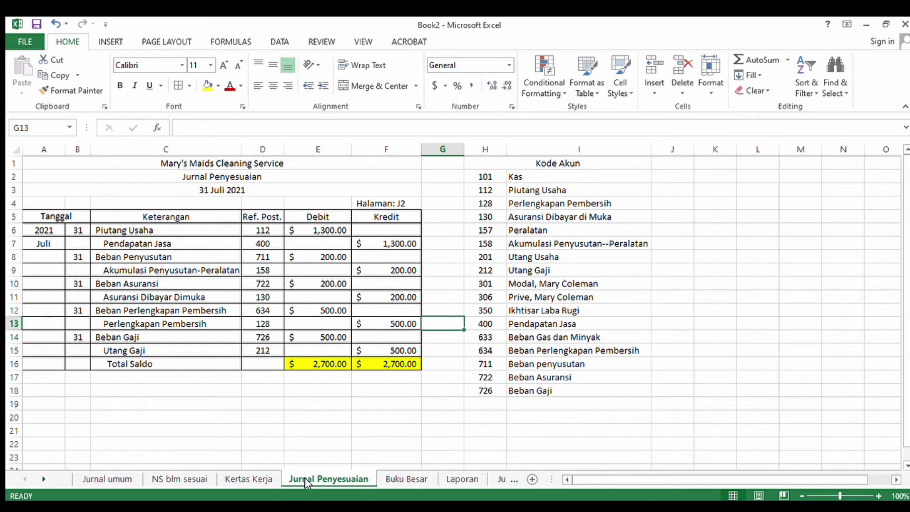
{"action": "left_click", "coordinate": [246, 479]}
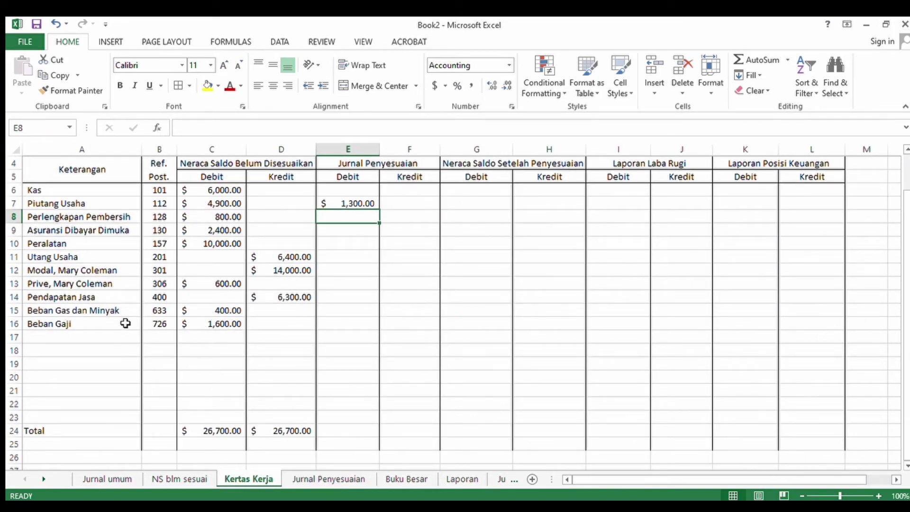
{"action": "left_click", "coordinate": [401, 299]}
{"action": "type", "text": "1300"}
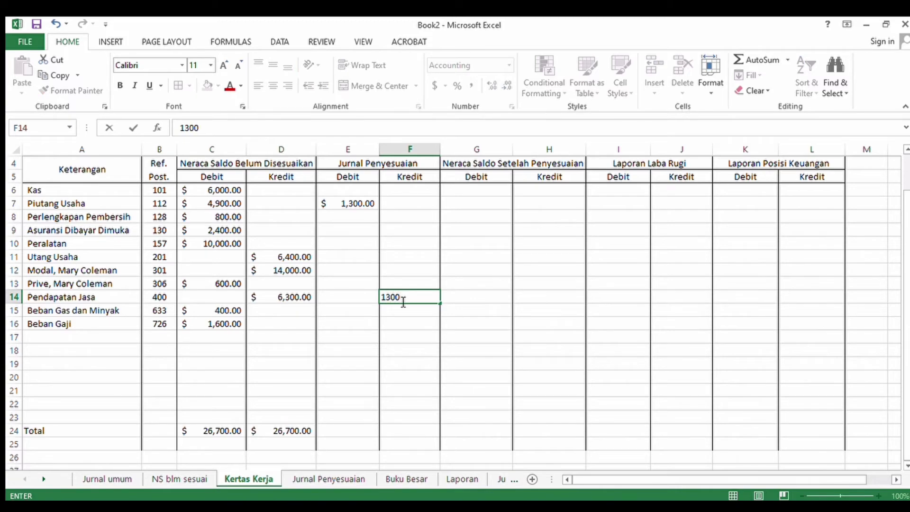
{"action": "key", "text": "Return"}
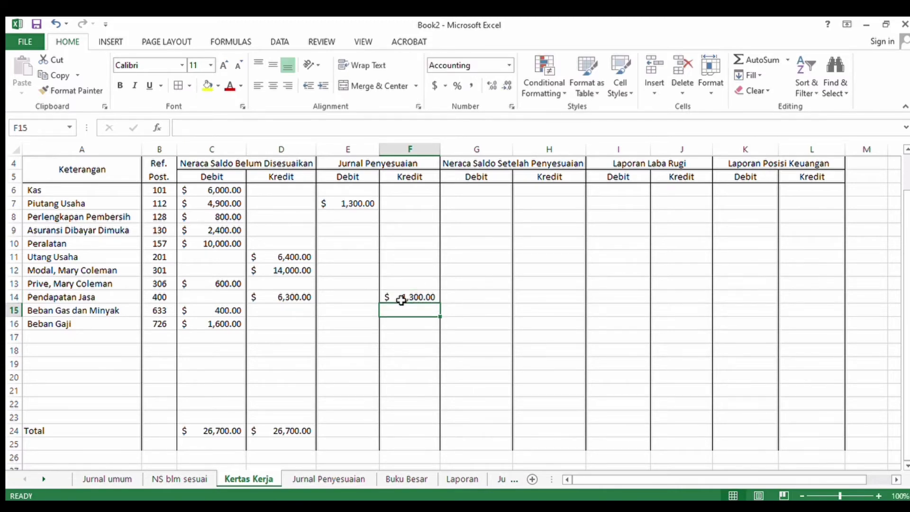
Step: Add the account Beban Penyusutan with posting reference 711 in row 17 of the Kertas Kerja sheet
{"action": "left_click", "coordinate": [330, 479]}
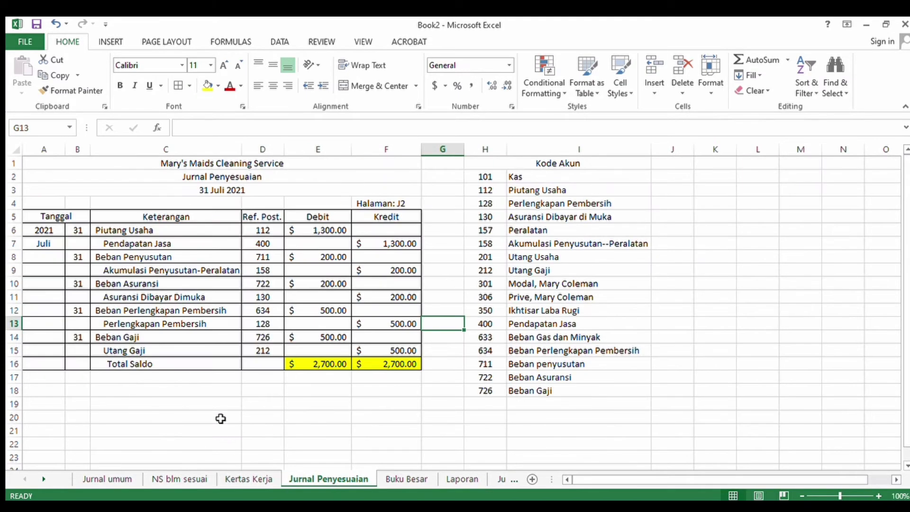
{"action": "left_click", "coordinate": [250, 479]}
{"action": "left_click", "coordinate": [92, 341]}
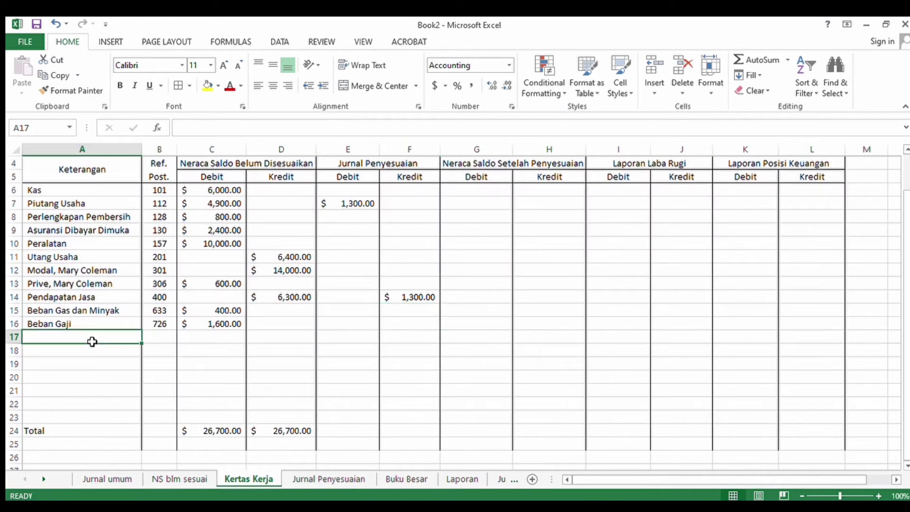
{"action": "type", "text": "Beb"}
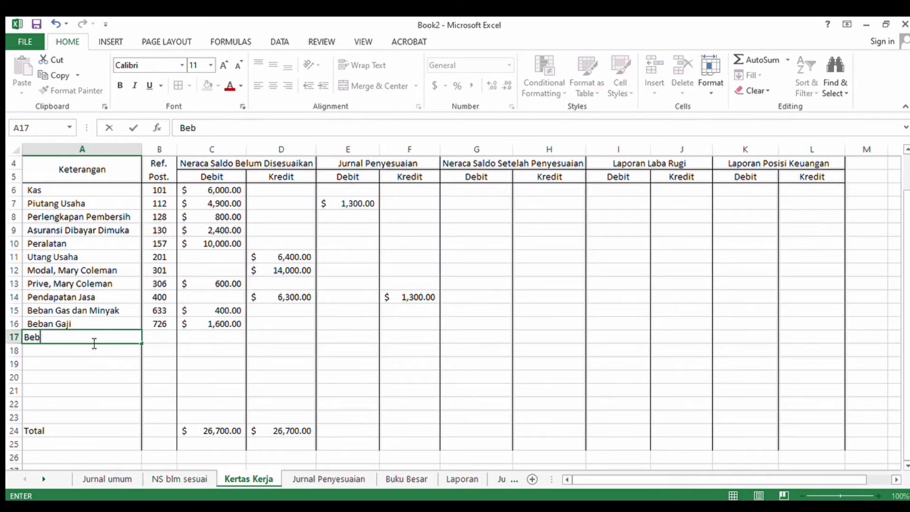
{"action": "type", "text": "an Peny"}
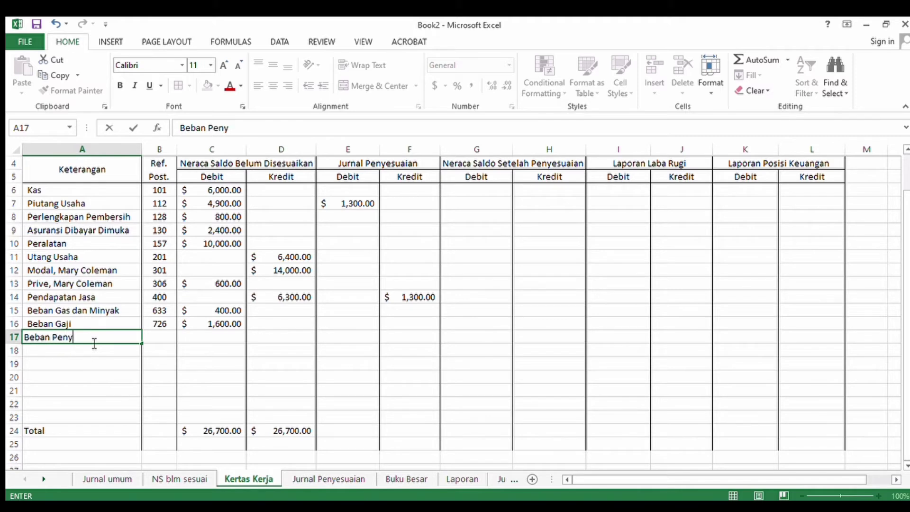
{"action": "type", "text": "usutan"}
{"action": "left_click_drag", "start_coordinate": [165, 338], "coordinate": [280, 461]}
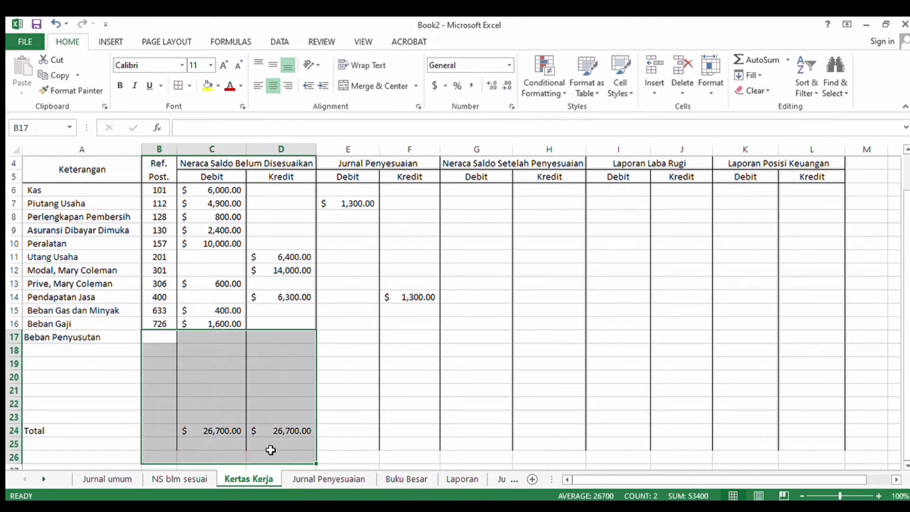
{"action": "left_click", "coordinate": [275, 449]}
{"action": "left_click", "coordinate": [159, 337]}
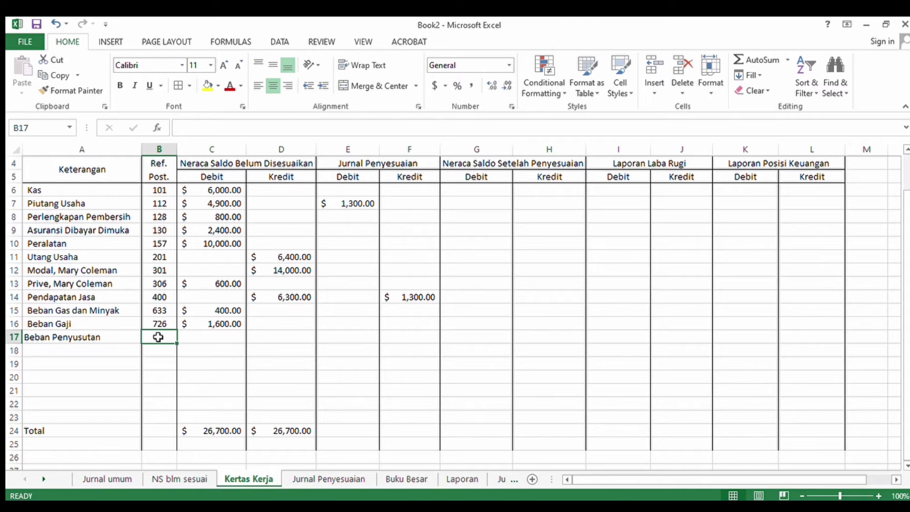
{"action": "type", "text": "711"}
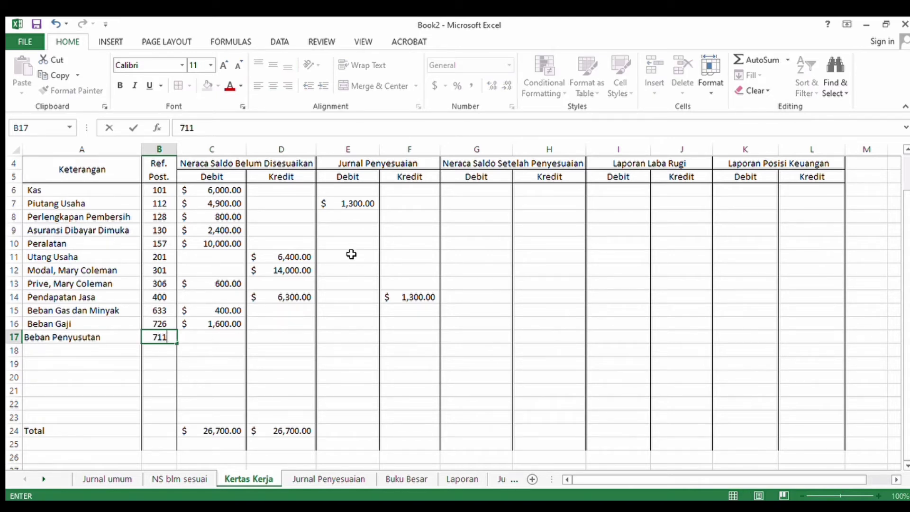
Step: Enter the 200 adjusting debit for Beban Penyusutan in cell E17
{"action": "left_click", "coordinate": [348, 335]}
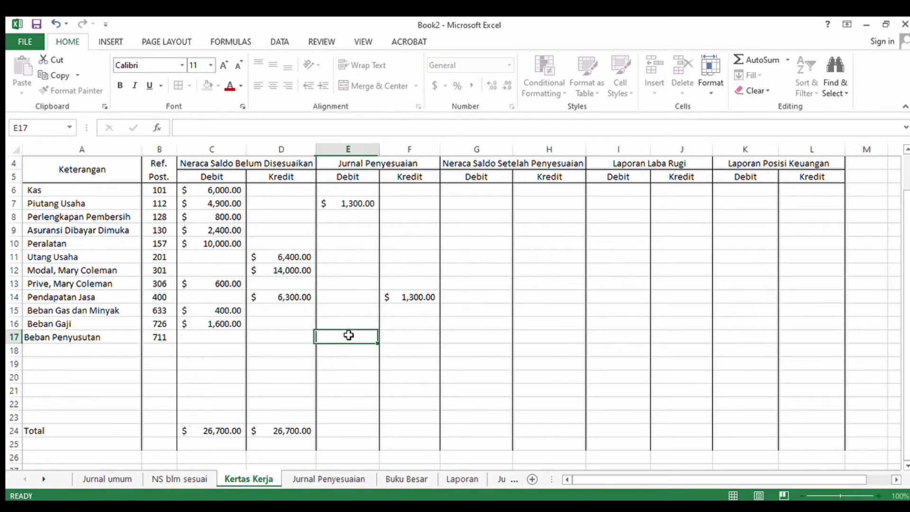
{"action": "type", "text": "200"}
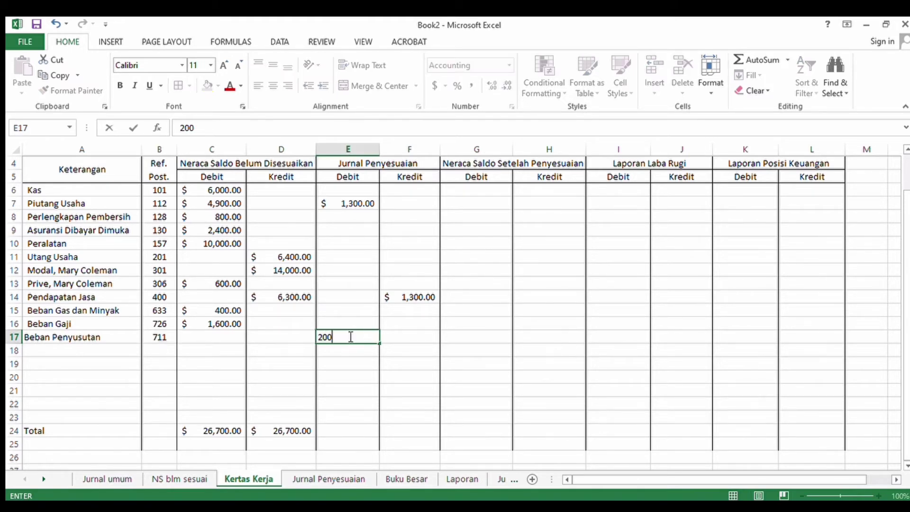
{"action": "key", "text": "Return"}
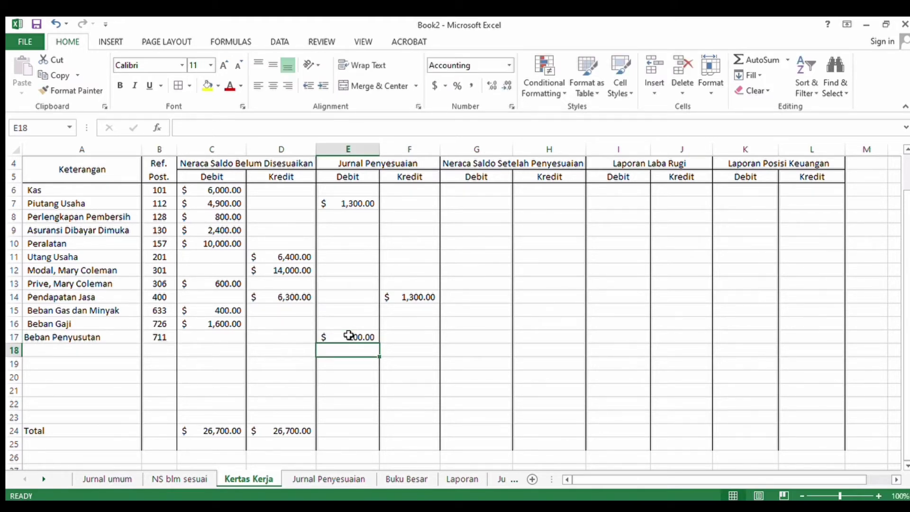
Step: Check the adjusting journal, add the account Akumulasi Penyusutan-Peralatan in A18 of Kertas Kerja, and widen column A to fit it
{"action": "left_click", "coordinate": [104, 347]}
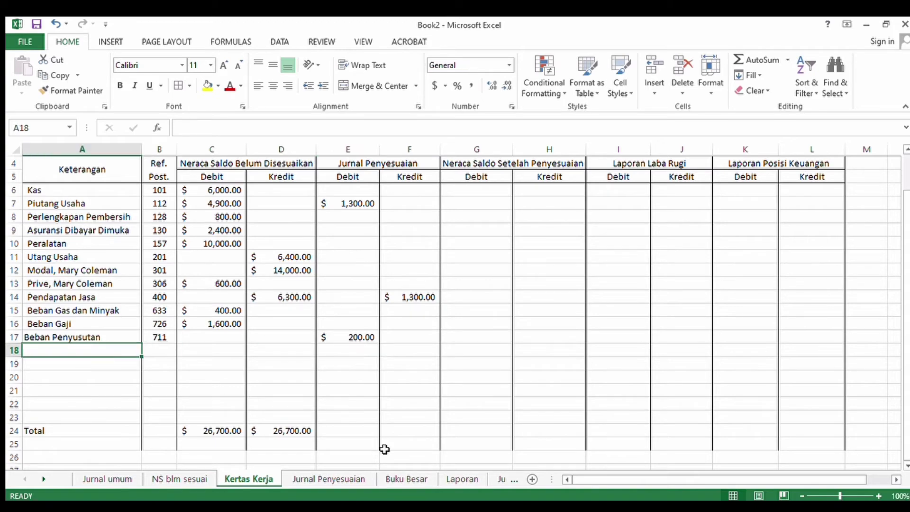
{"action": "left_click", "coordinate": [334, 480]}
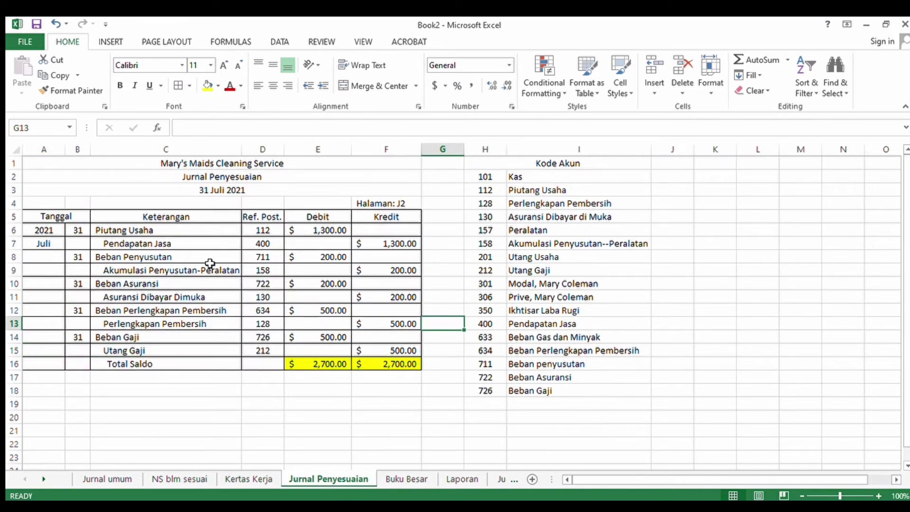
{"action": "left_click", "coordinate": [246, 479]}
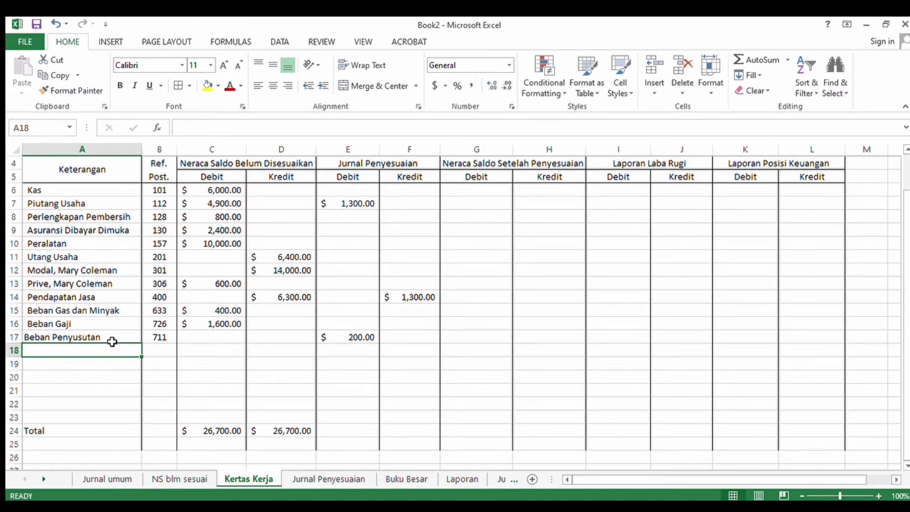
{"action": "type", "text": "A"}
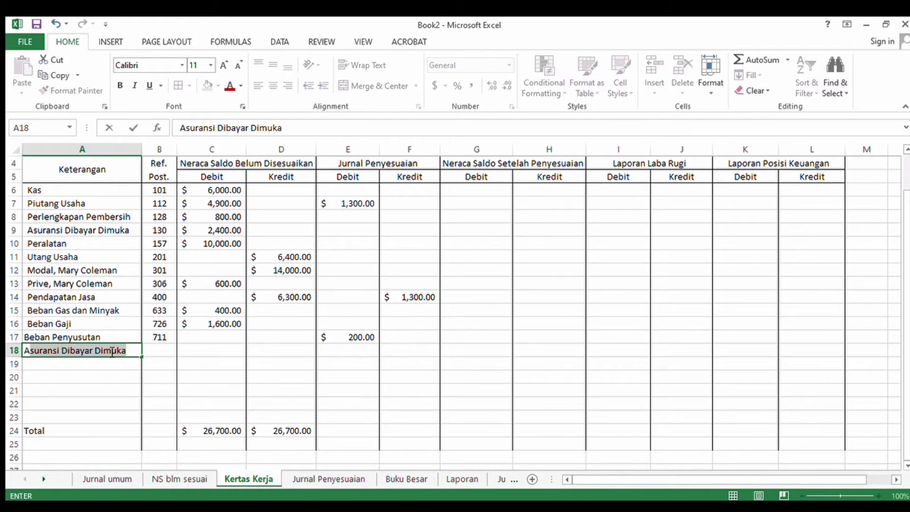
{"action": "type", "text": "kumulasi"}
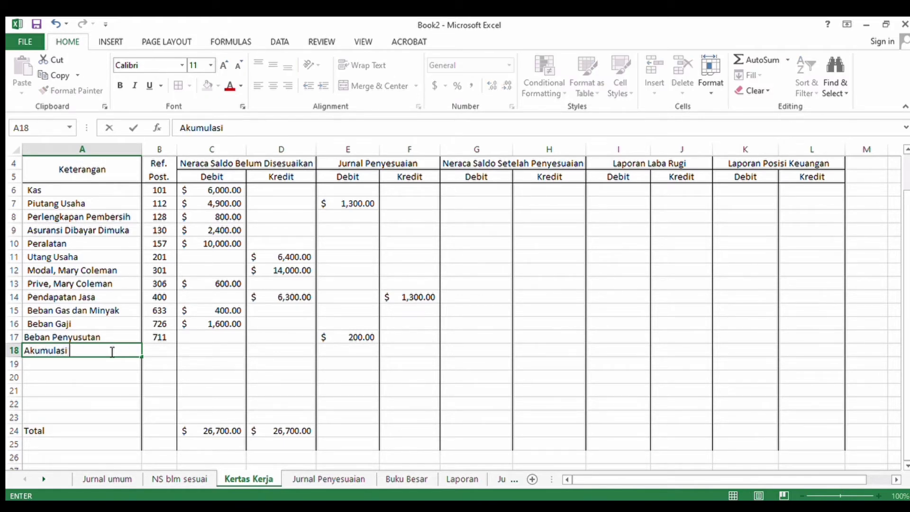
{"action": "type", "text": " Penyusutan-P"}
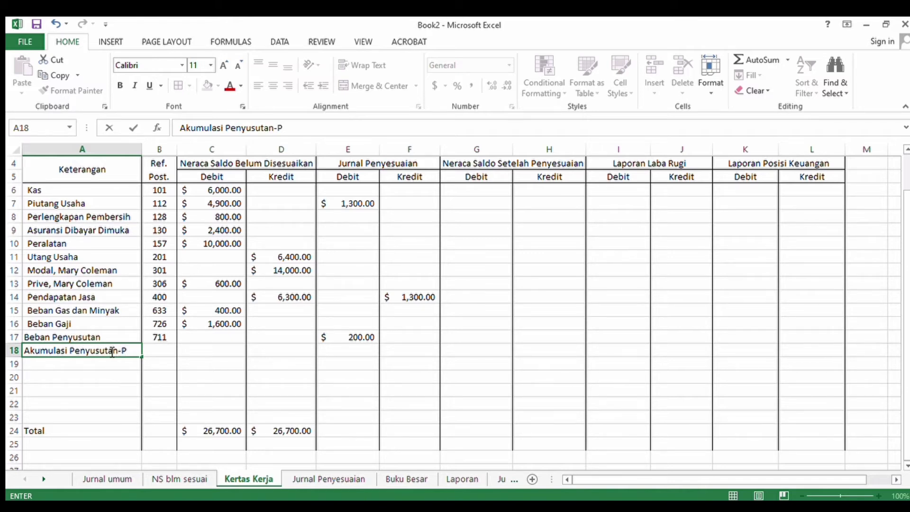
{"action": "type", "text": "eralatan"}
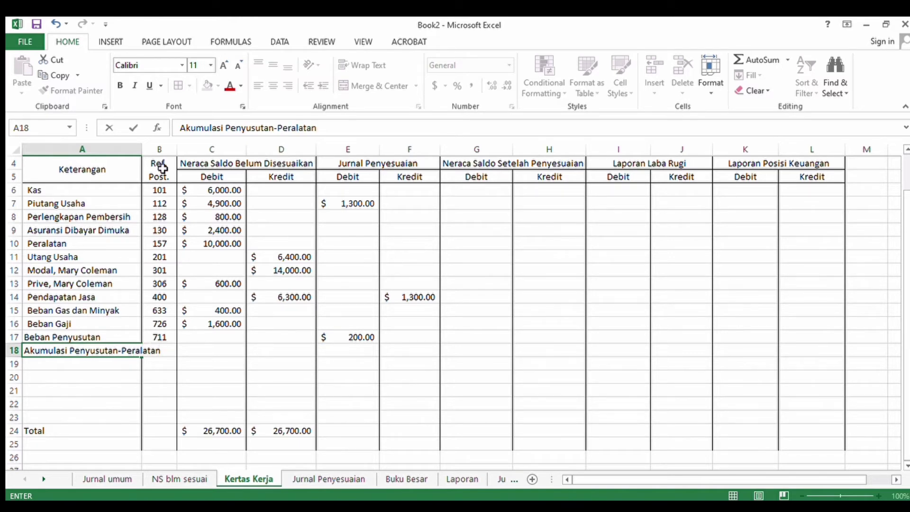
{"action": "left_click", "coordinate": [224, 351]}
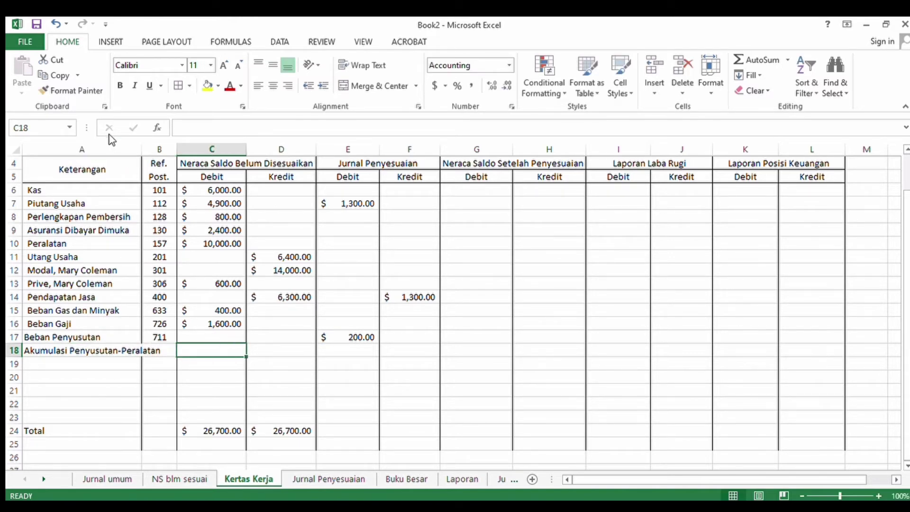
{"action": "left_click_drag", "start_coordinate": [142, 152], "coordinate": [165, 157]}
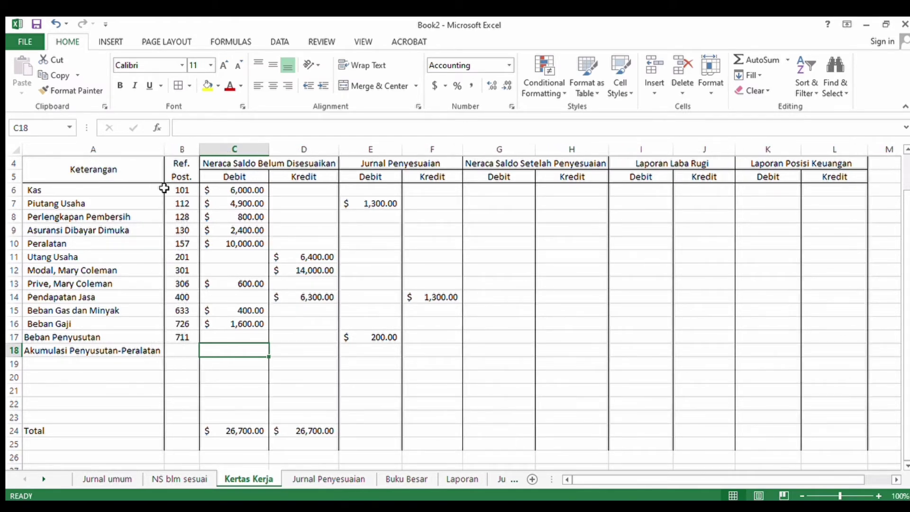
Step: Enter posting reference 158 in B18 and the 200 adjusting credit for Akumulasi Penyusutan-Peralatan in F18
{"action": "left_click", "coordinate": [183, 349]}
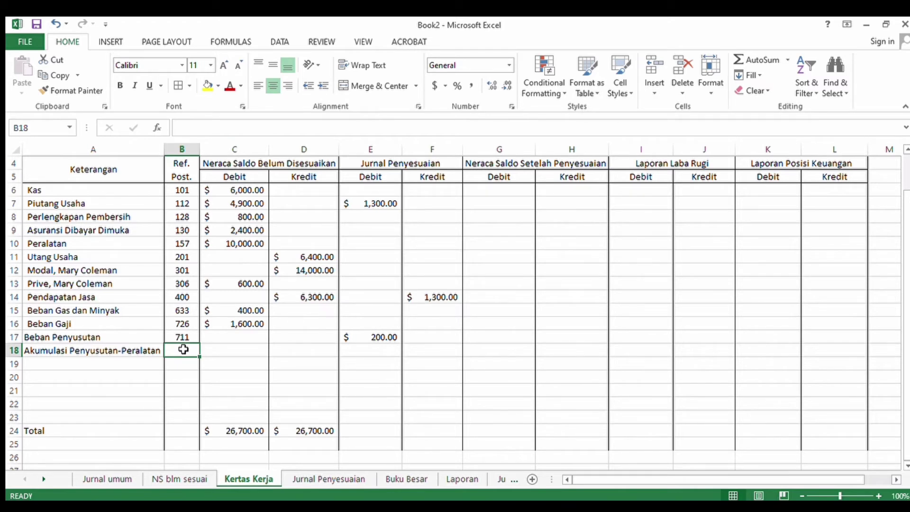
{"action": "type", "text": "158"}
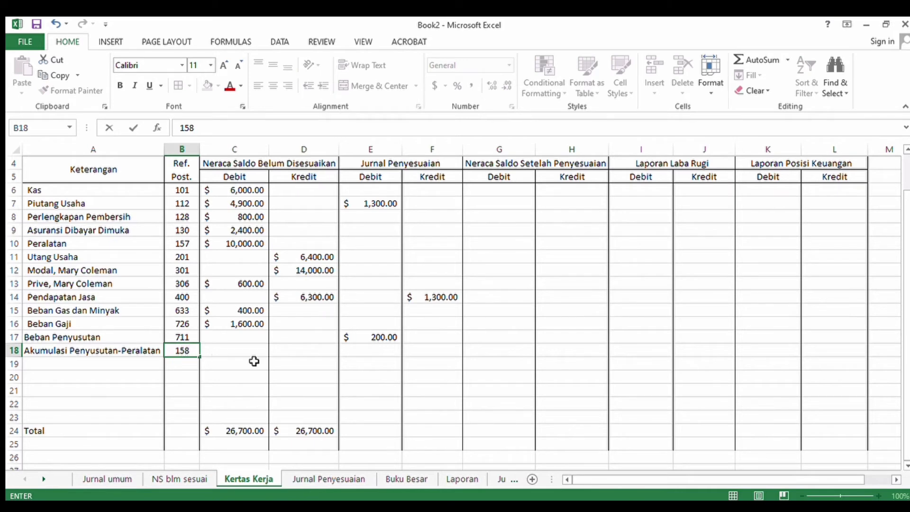
{"action": "left_click", "coordinate": [423, 352]}
{"action": "type", "text": "200"}
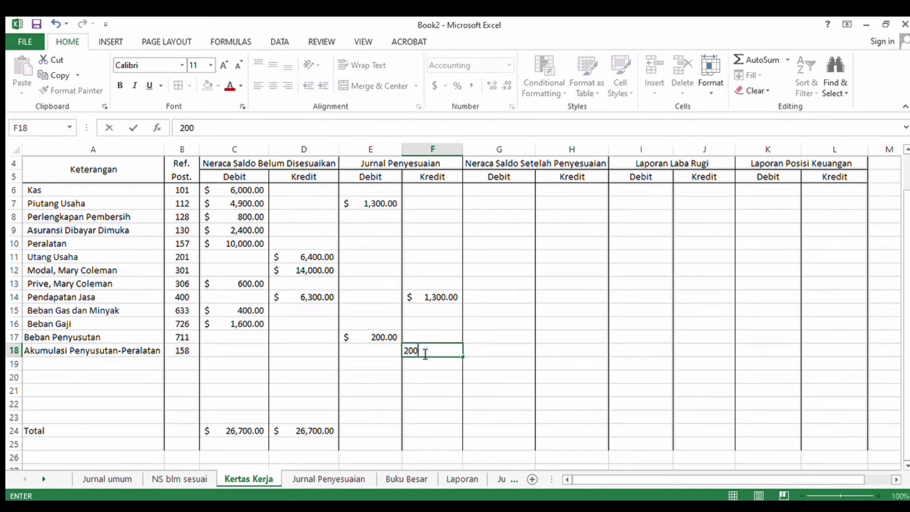
{"action": "key", "text": "Return"}
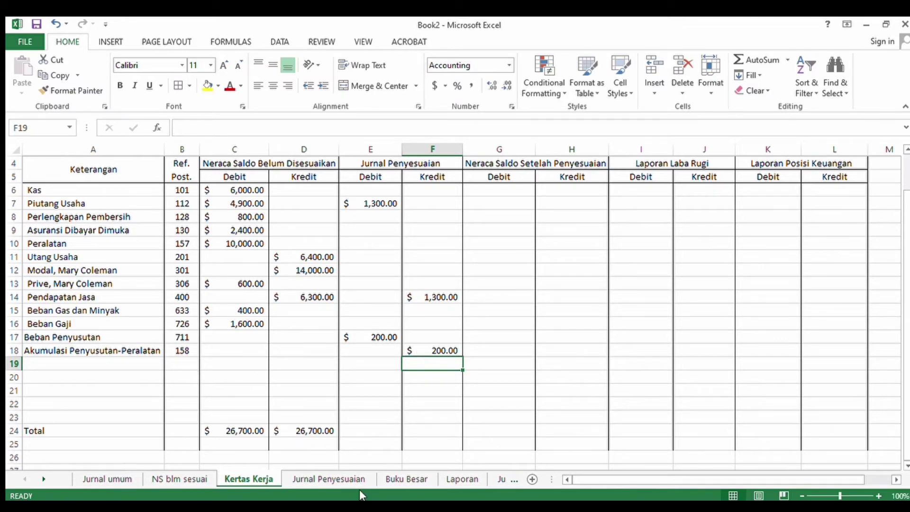
Step: Check the adjusting journal and add the account Beban Asuransi with posting reference 722 in row 19 of Kertas Kerja
{"action": "left_click", "coordinate": [331, 479]}
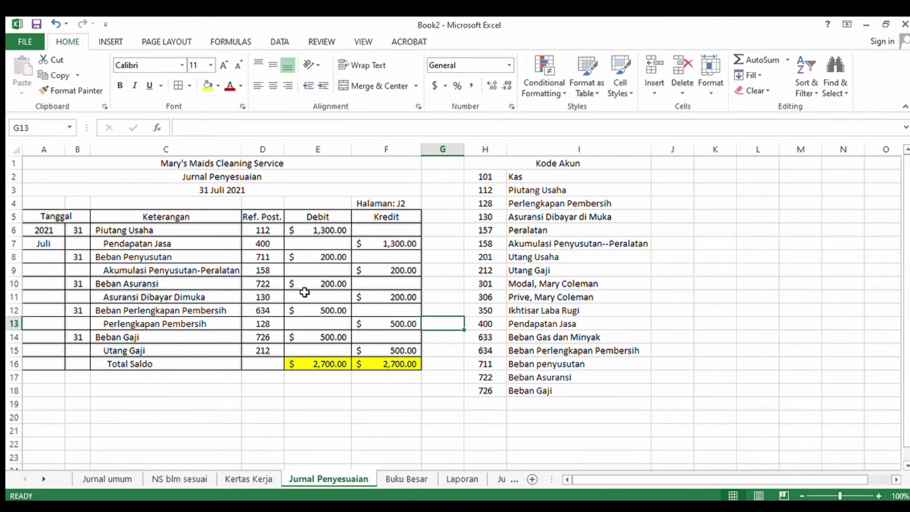
{"action": "left_click", "coordinate": [229, 482]}
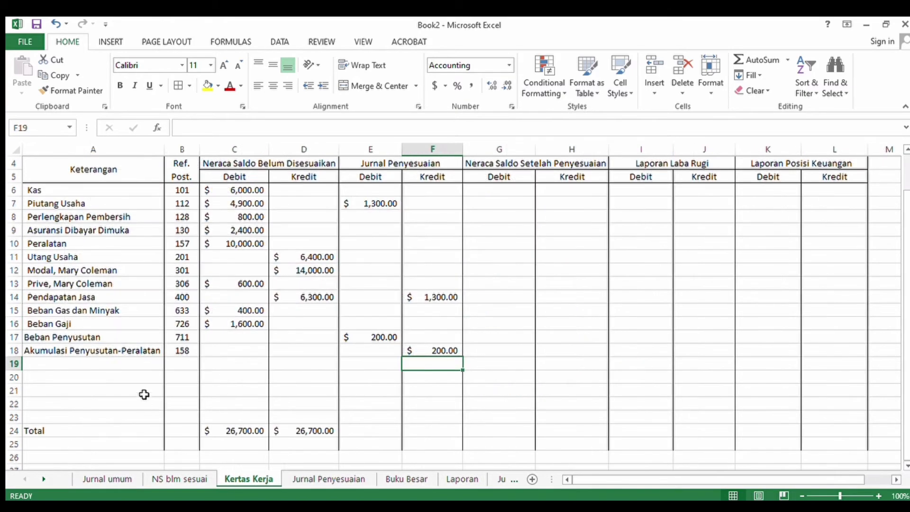
{"action": "left_click", "coordinate": [126, 371]}
{"action": "type", "text": "B"}
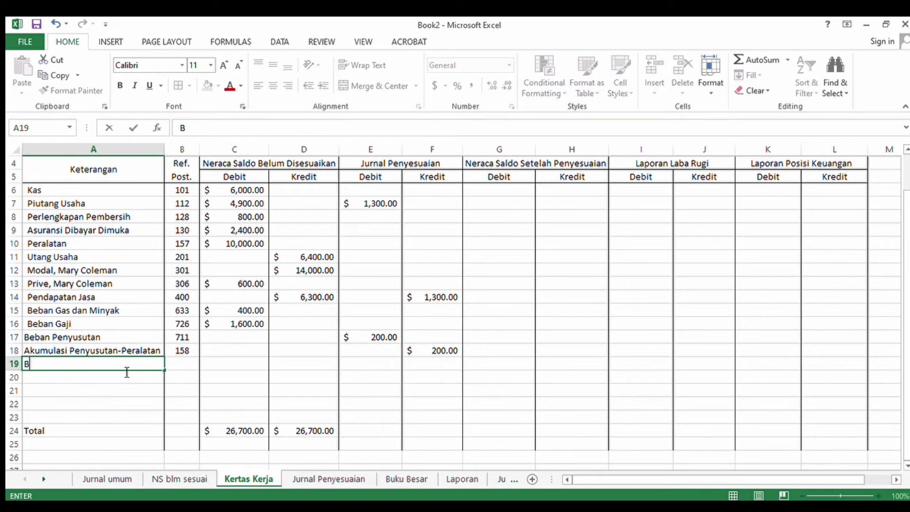
{"action": "type", "text": "eban Asuransu"}
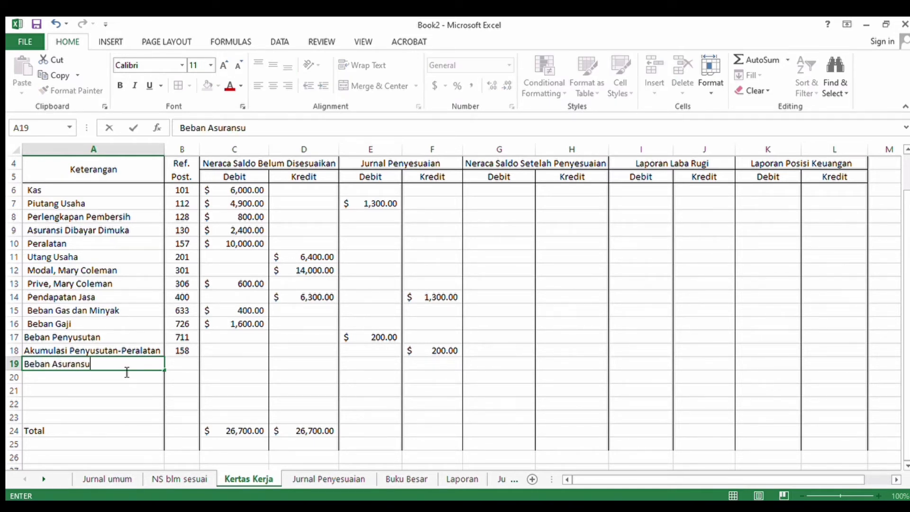
{"action": "left_click", "coordinate": [175, 366]}
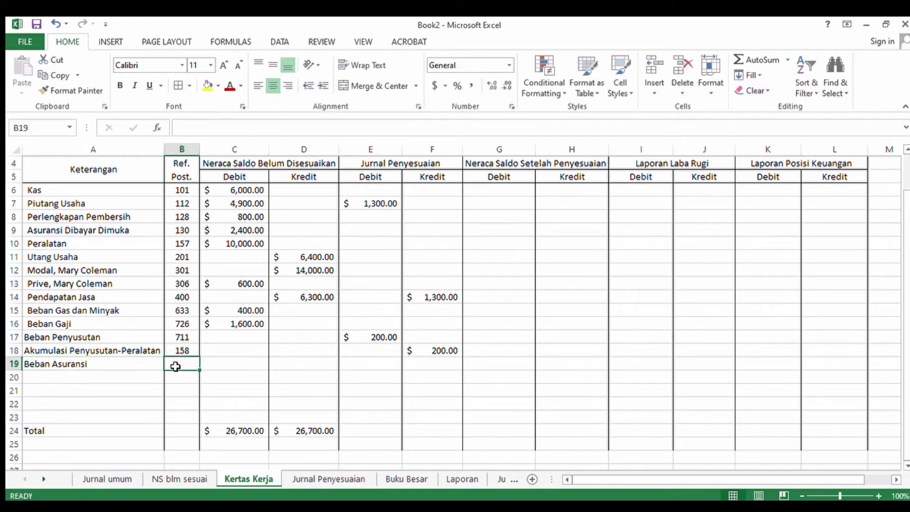
{"action": "type", "text": "722"}
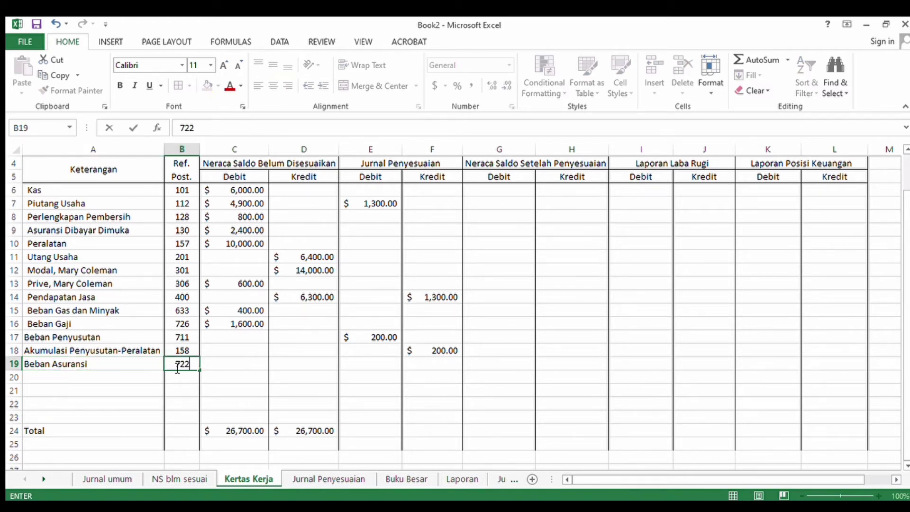
Step: Enter the 200 adjusting debit for Beban Asuransi in E19 and the 200 adjusting credit for Asuransi Dibayar Dimuka in F9
{"action": "left_click", "coordinate": [355, 367]}
{"action": "type", "text": "200"}
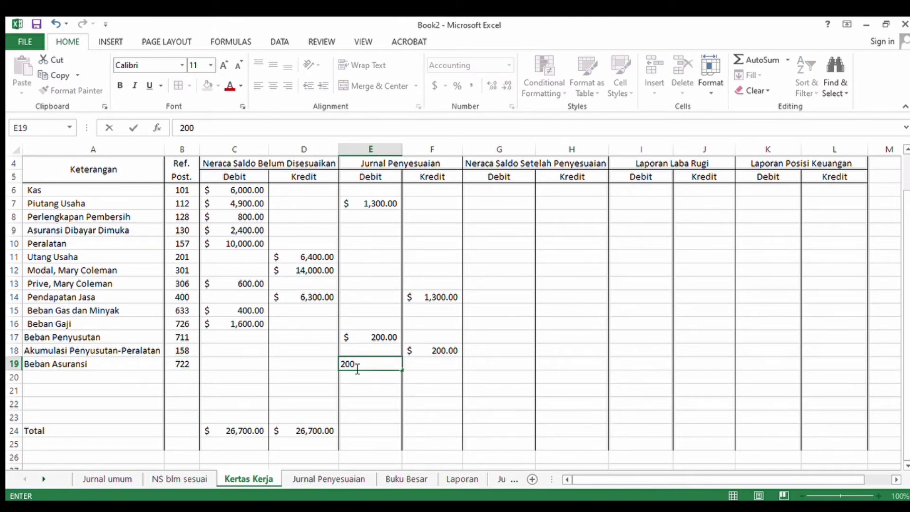
{"action": "key", "text": "Return"}
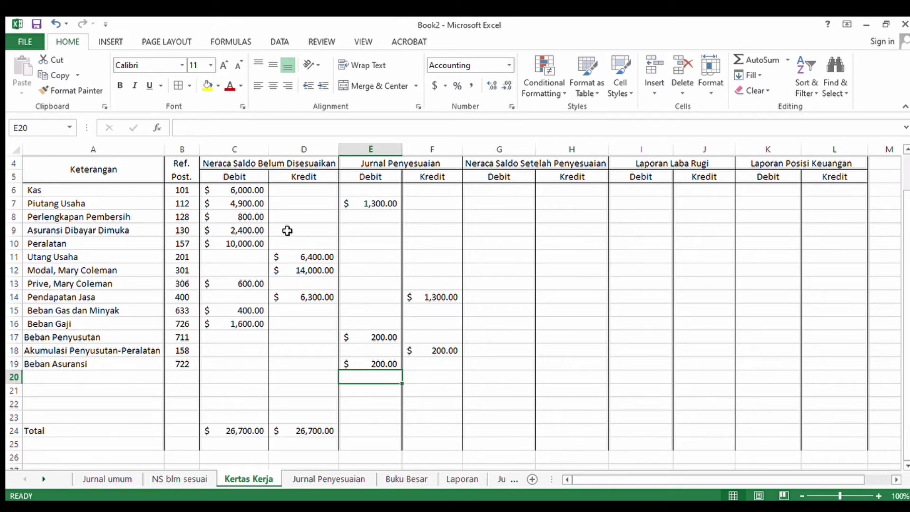
{"action": "left_click", "coordinate": [416, 235]}
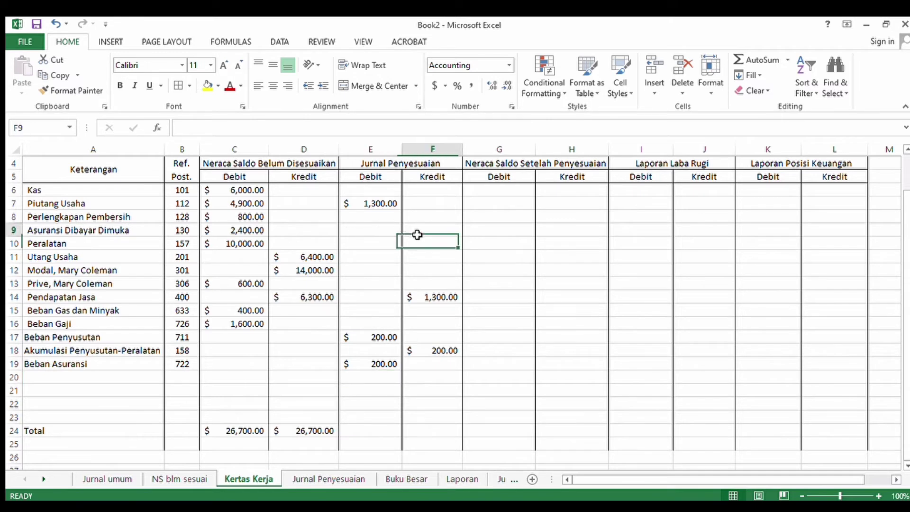
{"action": "type", "text": "200"}
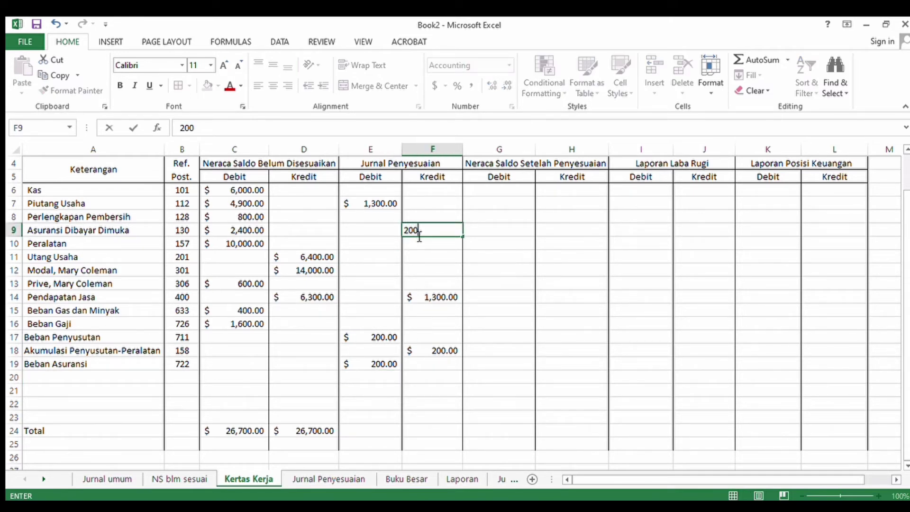
{"action": "key", "text": "Return"}
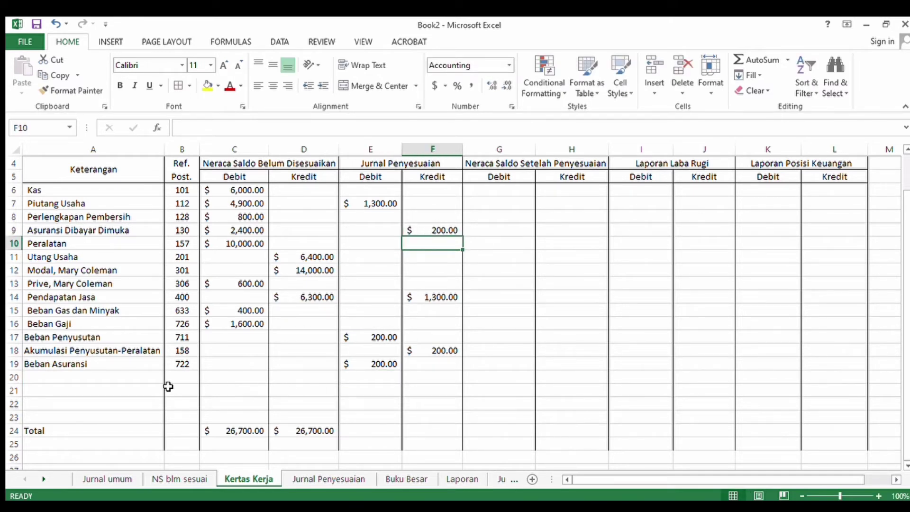
Step: Check the adjusting journal and add the account Beban Perlengkapan Pembersih with posting reference 634 in row 20 of Kertas Kerja
{"action": "left_click", "coordinate": [135, 380]}
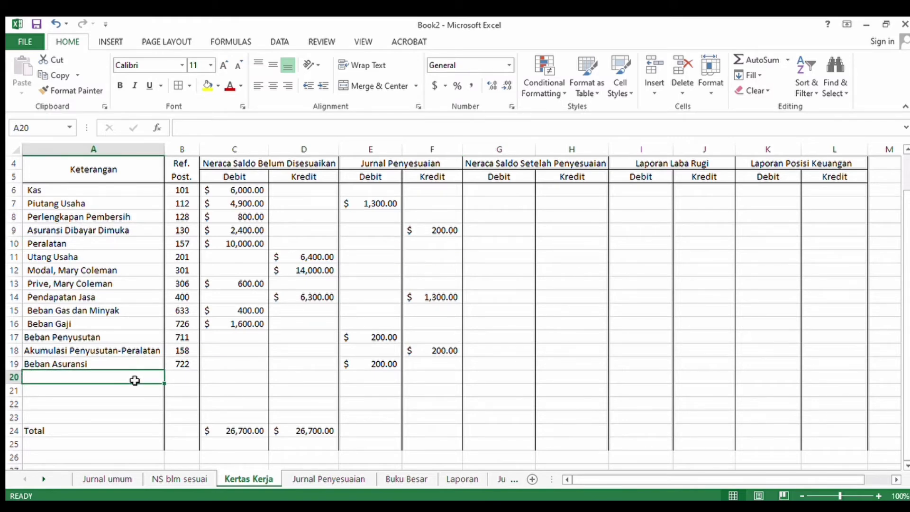
{"action": "left_click", "coordinate": [308, 479]}
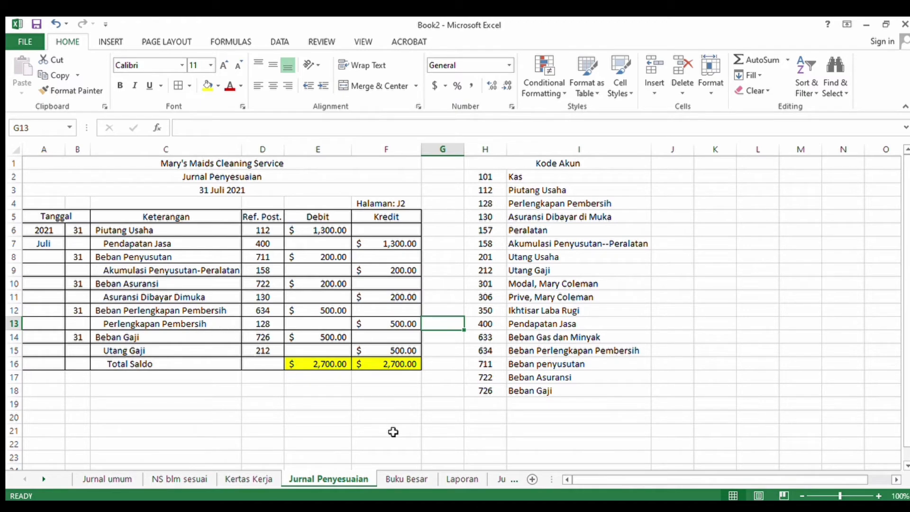
{"action": "left_click", "coordinate": [273, 480]}
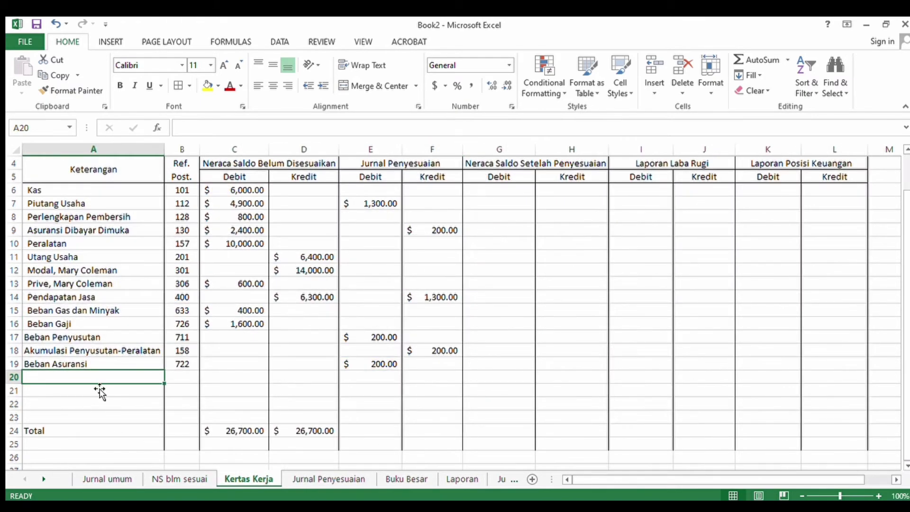
{"action": "type", "text": "Beba"}
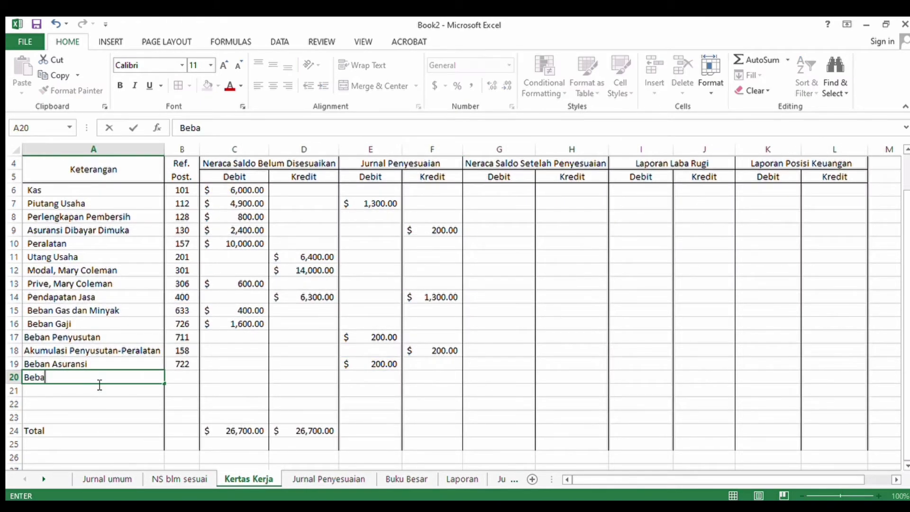
{"action": "type", "text": "n Perlengka"}
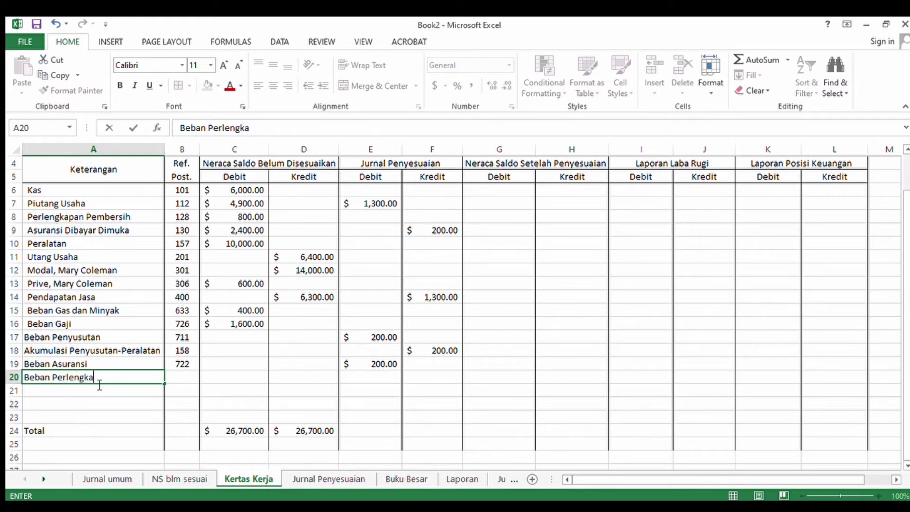
{"action": "type", "text": "pan Pembersih"}
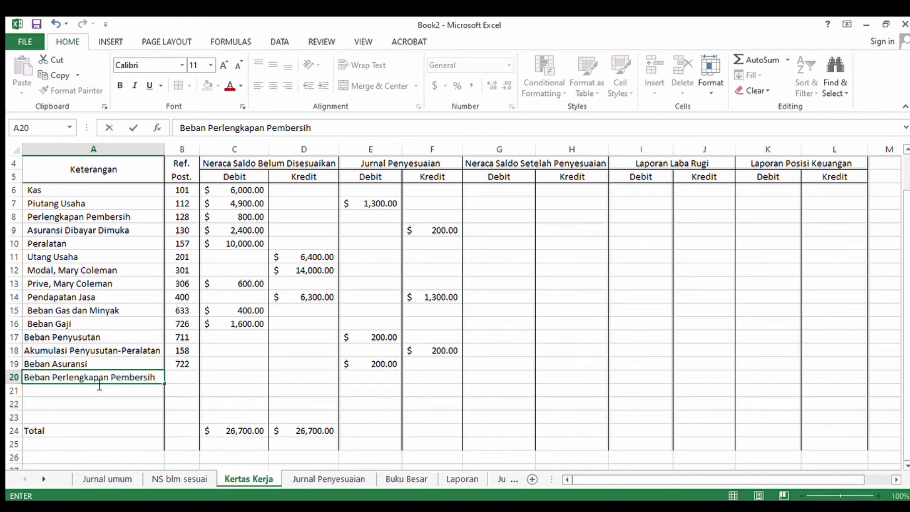
{"action": "left_click", "coordinate": [186, 376]}
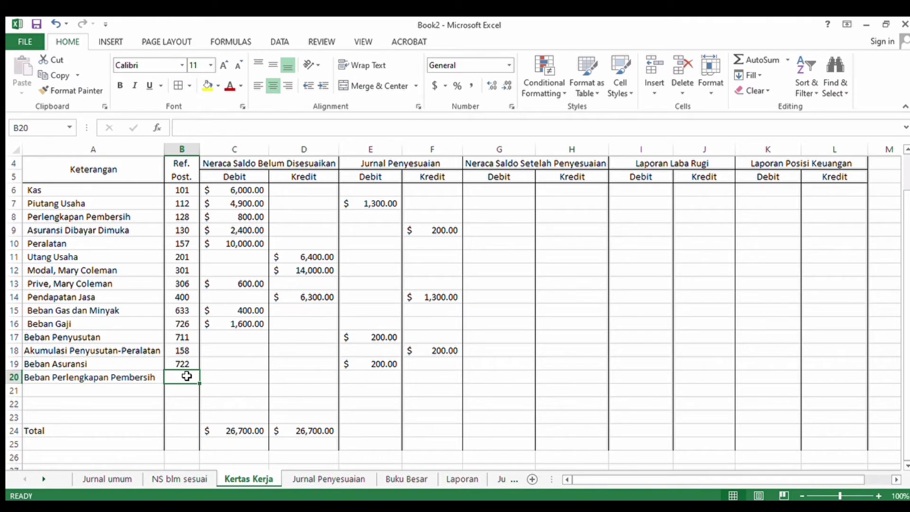
{"action": "type", "text": "634"}
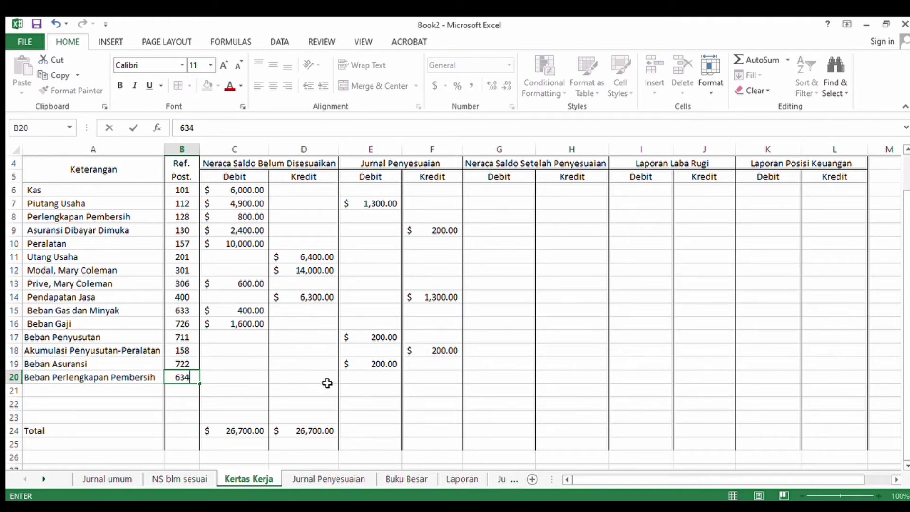
Step: Enter the 500 adjusting debit for Beban Perlengkapan Pembersih in E20 and the 500 adjusting credit for Perlengkapan Pembersih in F8
{"action": "left_click", "coordinate": [359, 379]}
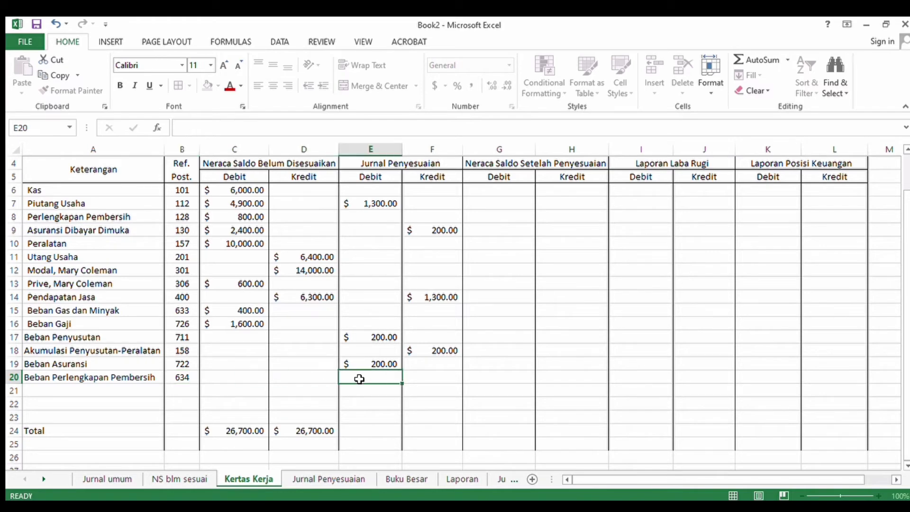
{"action": "left_click", "coordinate": [332, 478]}
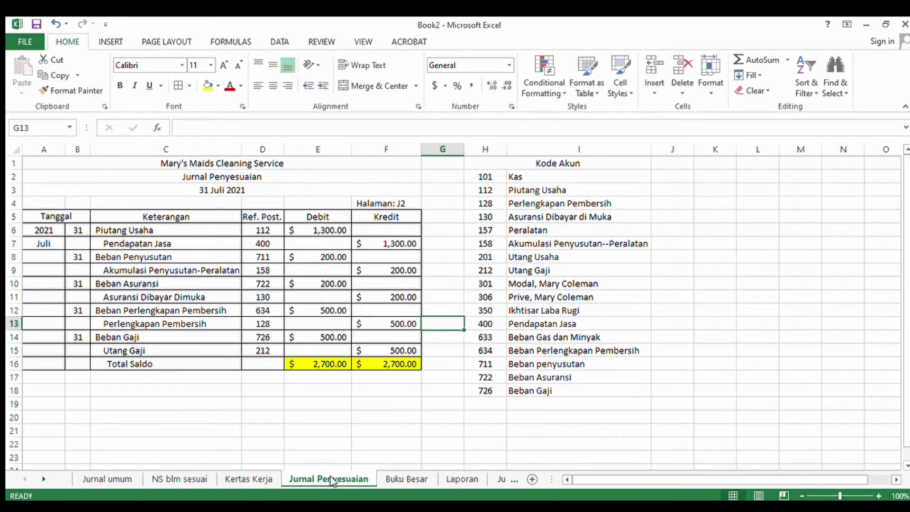
{"action": "left_click", "coordinate": [251, 480]}
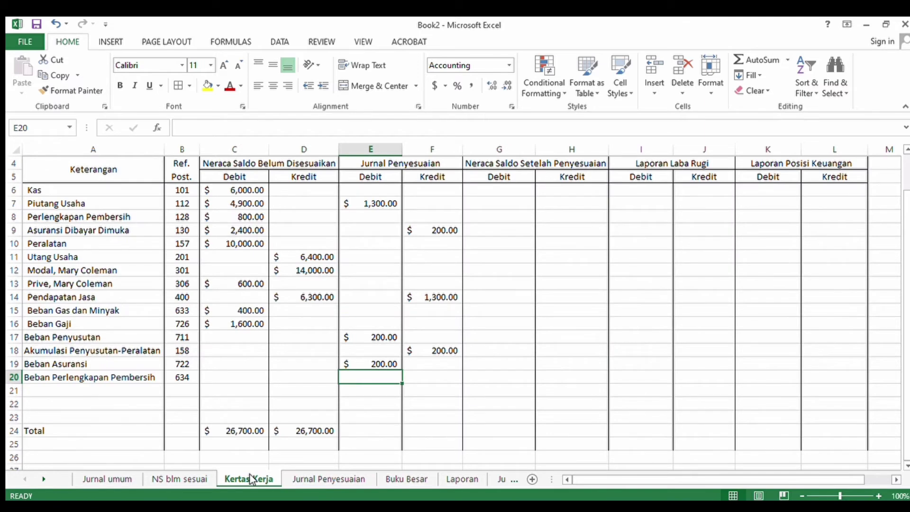
{"action": "type", "text": "500"}
{"action": "key", "text": "Return"}
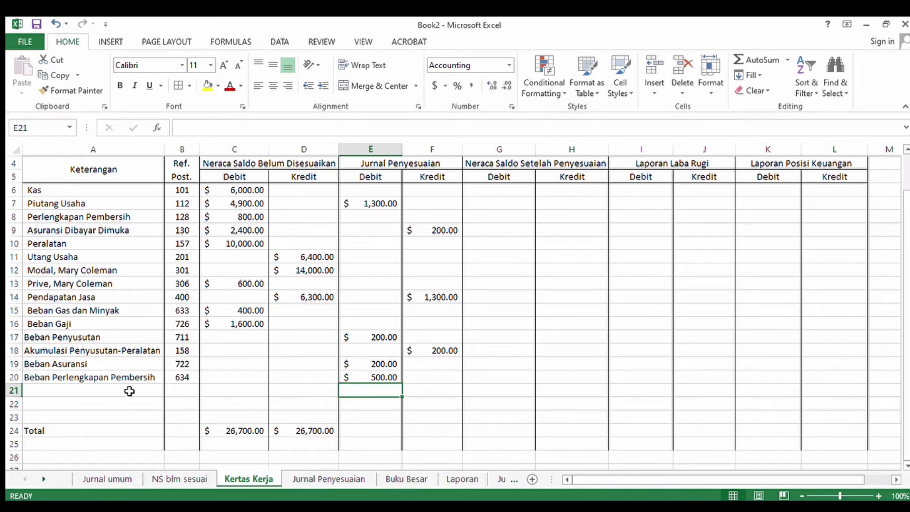
{"action": "left_click", "coordinate": [129, 391]}
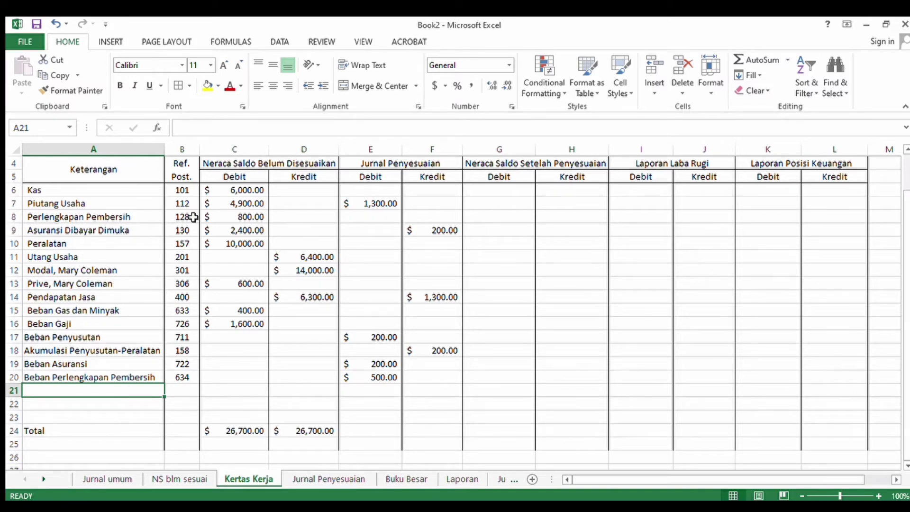
{"action": "left_click", "coordinate": [423, 219]}
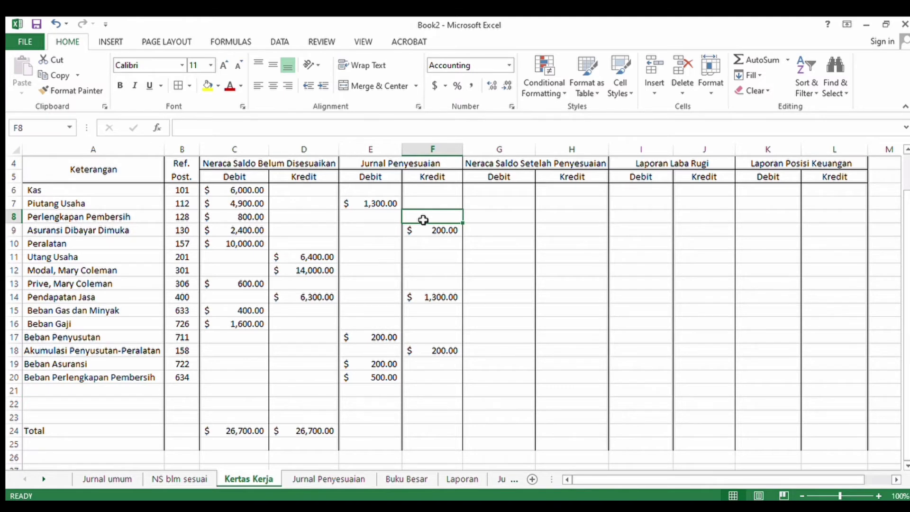
{"action": "type", "text": "500"}
{"action": "key", "text": "Return"}
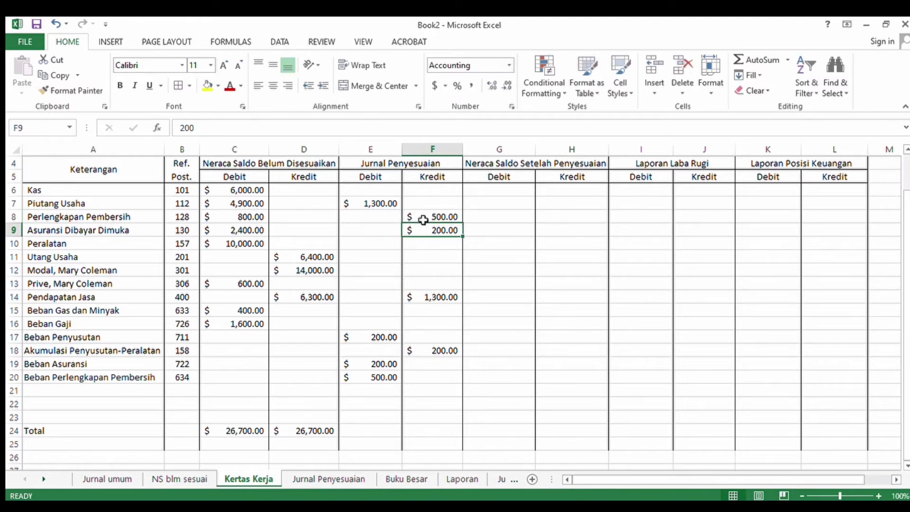
Step: Check the last entry in the adjusting journal and enter the 500 adjusting debit for Beban Gaji in E16 of Kertas Kerja
{"action": "left_click", "coordinate": [116, 393]}
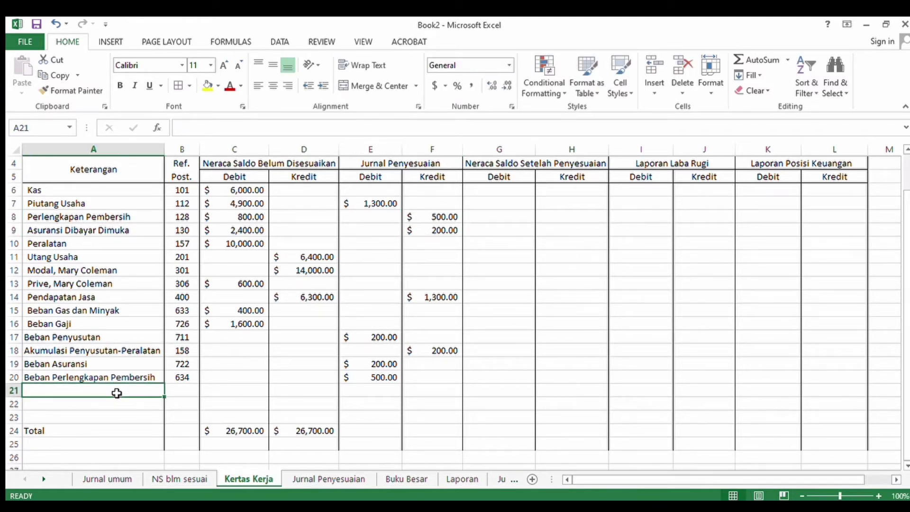
{"action": "left_click", "coordinate": [321, 478]}
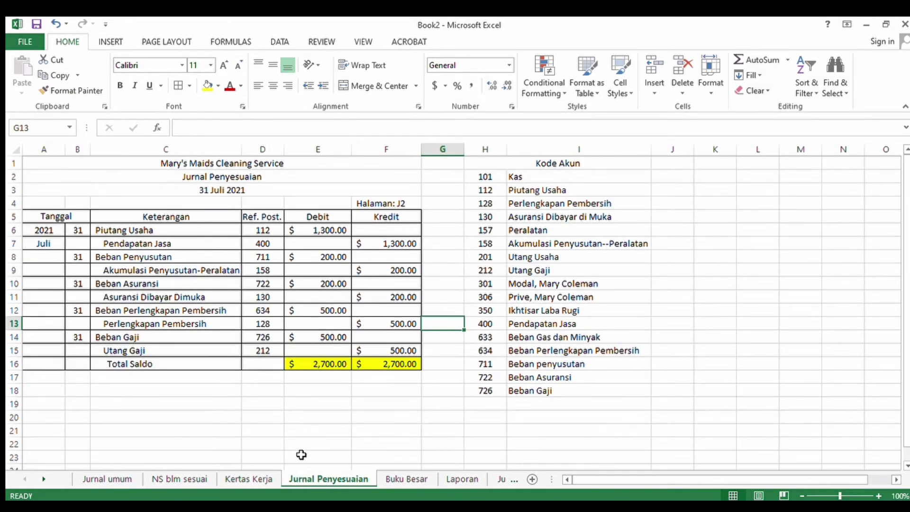
{"action": "left_click", "coordinate": [260, 480]}
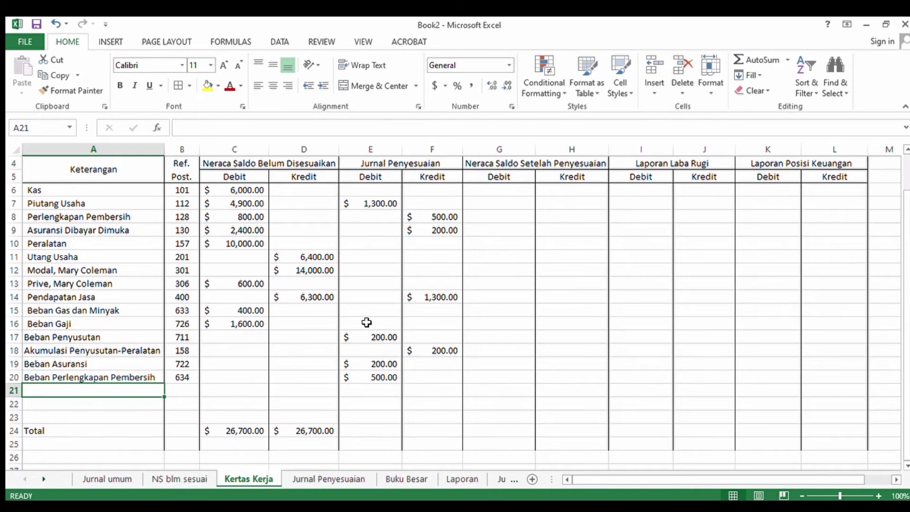
{"action": "left_click", "coordinate": [388, 327]}
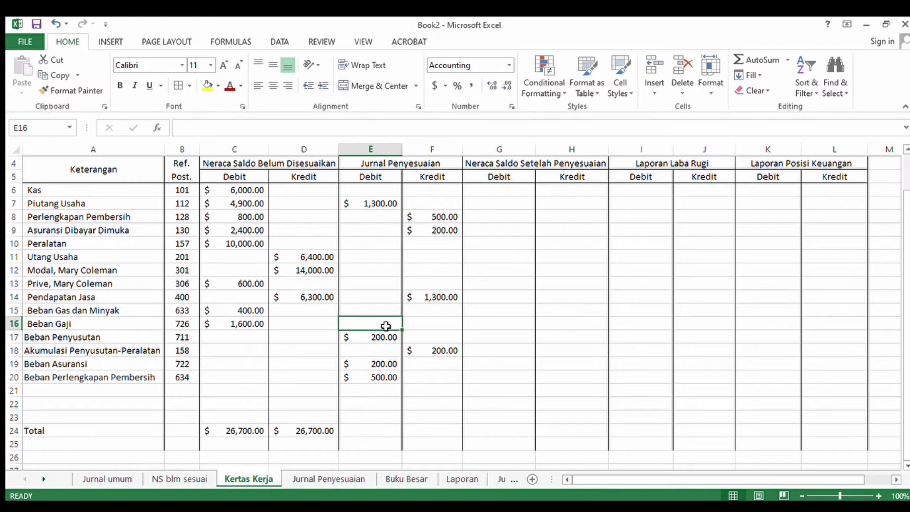
{"action": "type", "text": "500"}
{"action": "key", "text": "Return"}
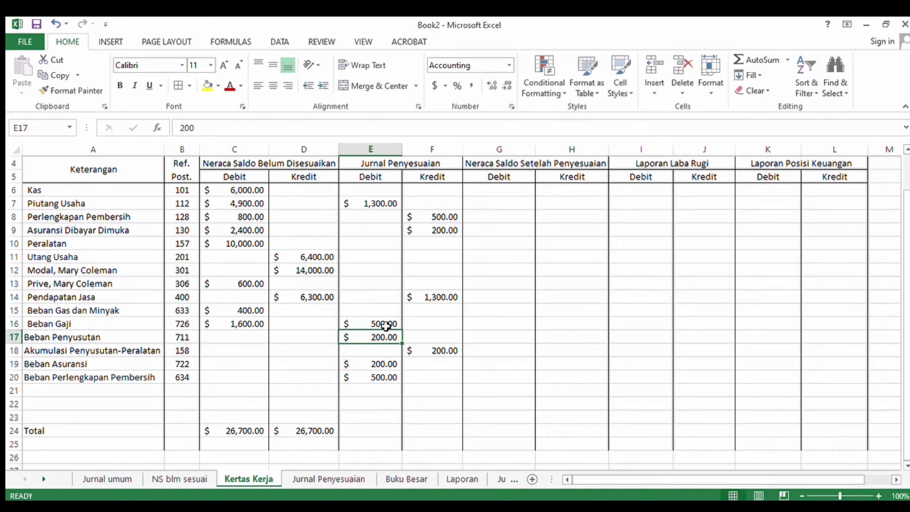
Step: Add the account Utang Gaji with posting reference 212 in row 21 of Kertas Kerja
{"action": "left_click", "coordinate": [132, 393]}
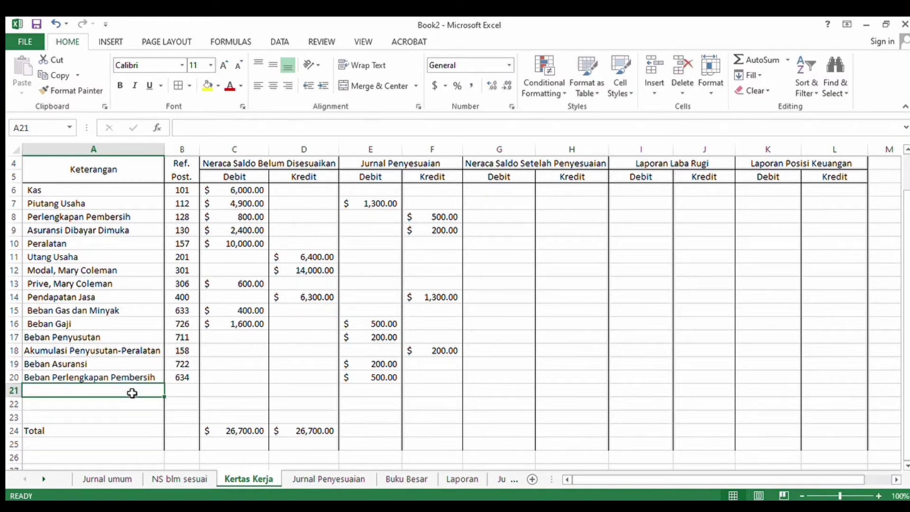
{"action": "type", "text": "Utang "}
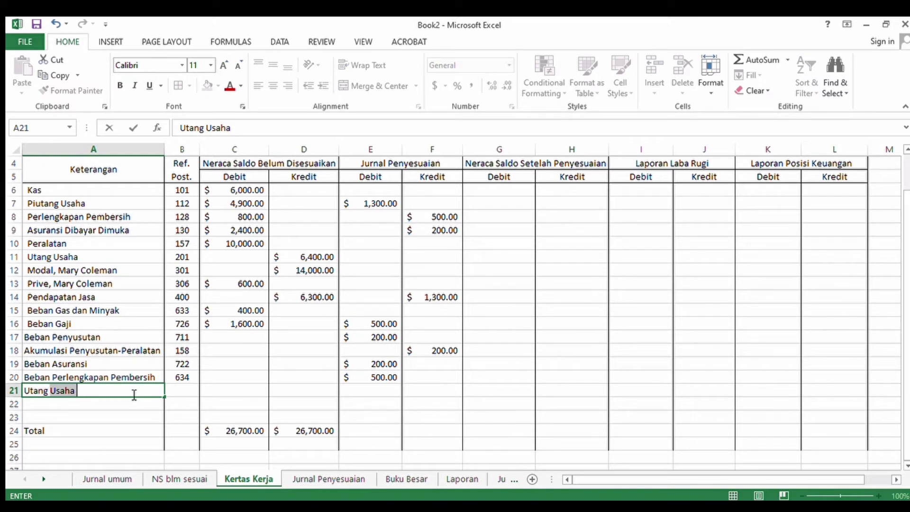
{"action": "type", "text": "Gaji"}
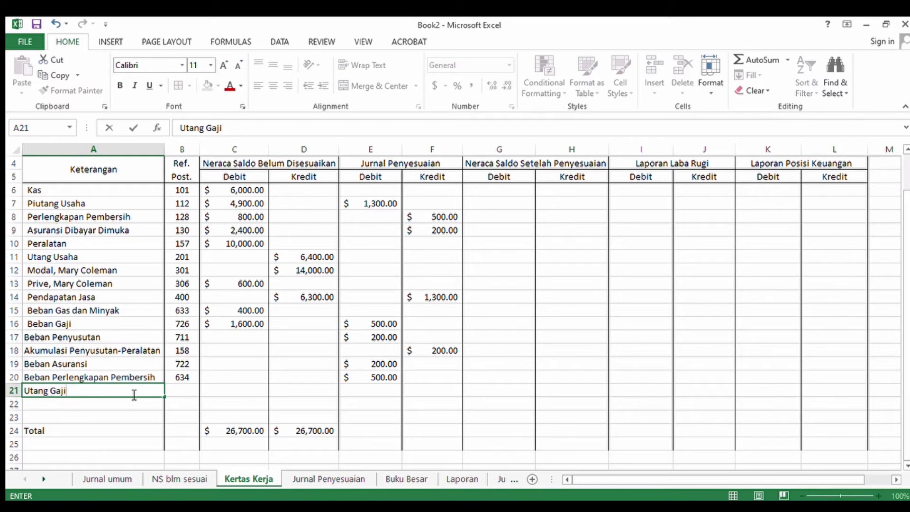
{"action": "left_click", "coordinate": [190, 392]}
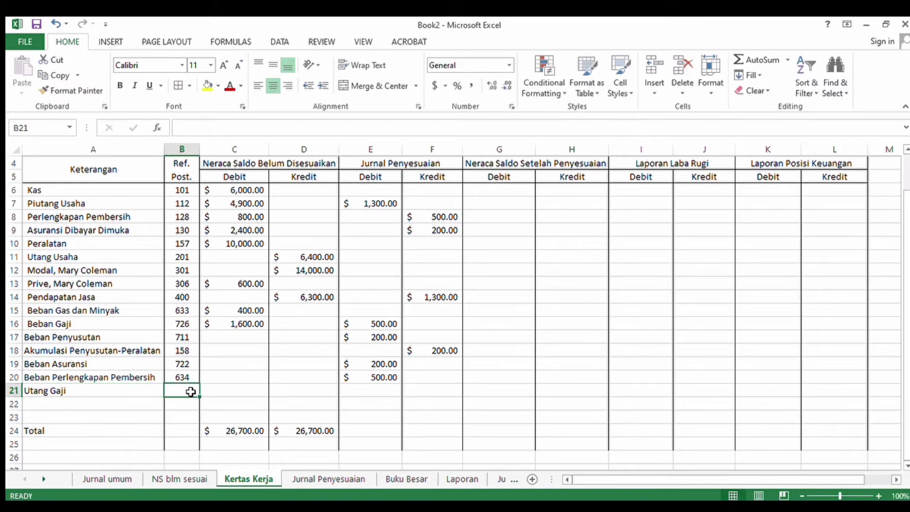
{"action": "type", "text": "1"}
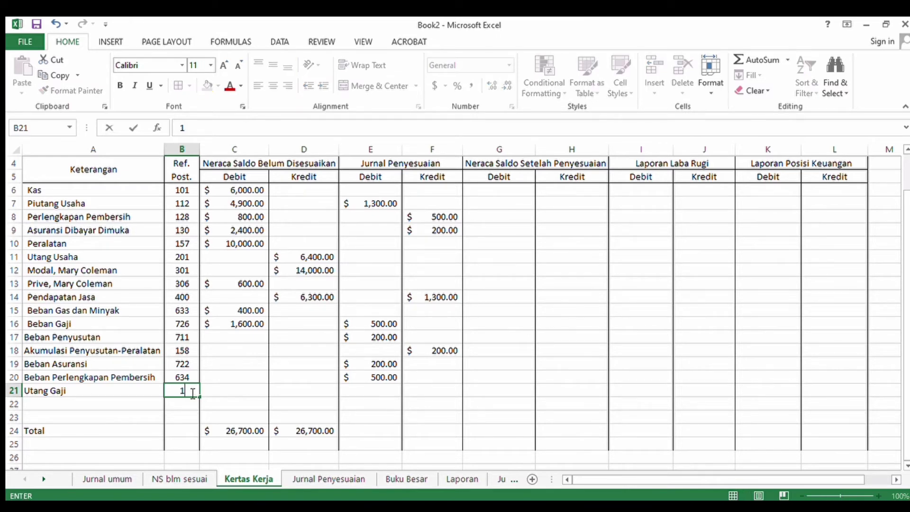
{"action": "type", "text": "212"}
Step: Enter the 500 adjusting credit for Utang Gaji in F21
{"action": "left_click", "coordinate": [364, 393]}
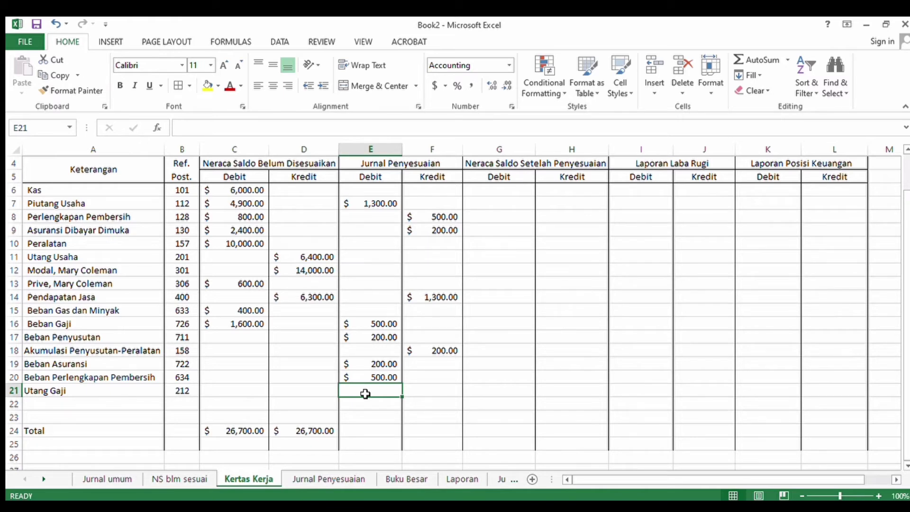
{"action": "left_click", "coordinate": [432, 392]}
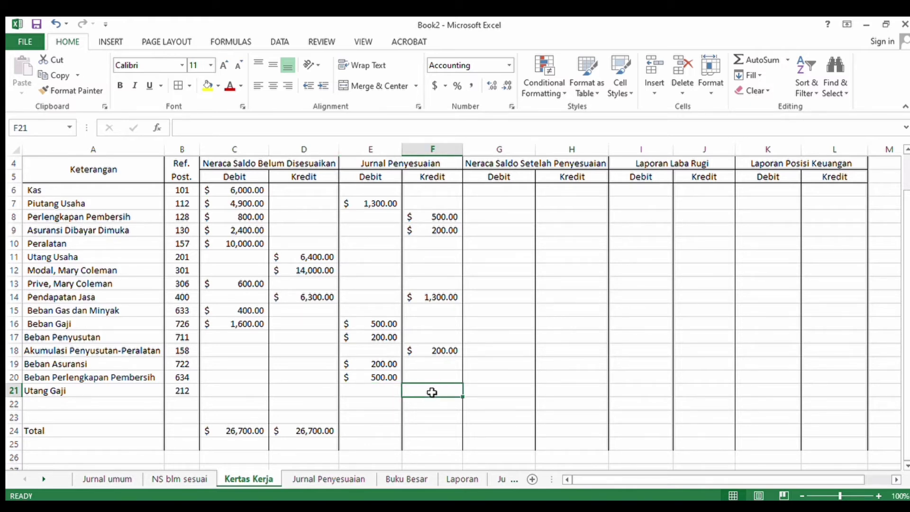
{"action": "type", "text": "500"}
{"action": "key", "text": "Return"}
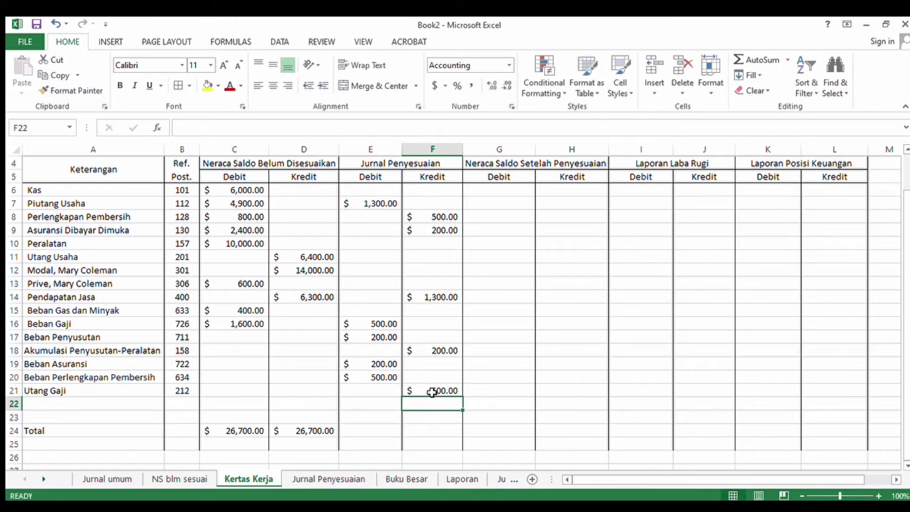
Step: Total the Jurnal Penyesuaian debit column in E24 with a SUM over E7:E20
{"action": "left_click", "coordinate": [351, 431]}
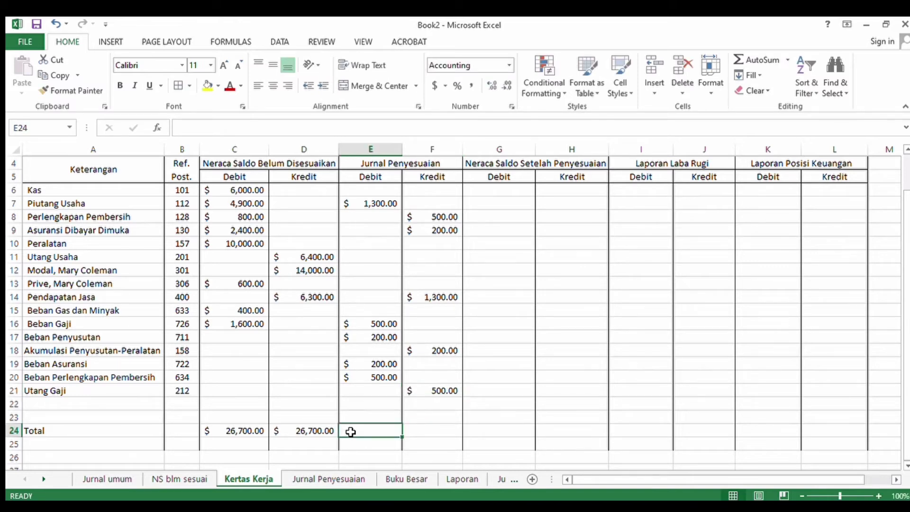
{"action": "type", "text": "=sum("}
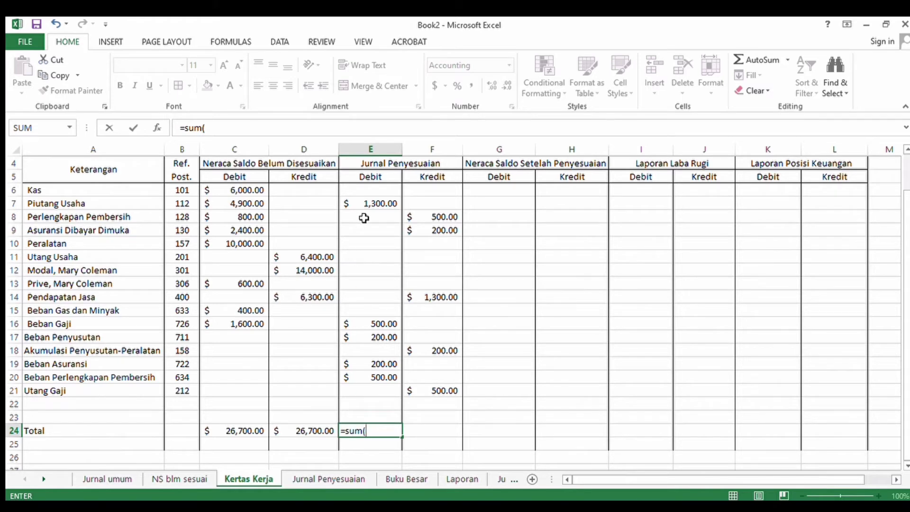
{"action": "left_click", "coordinate": [366, 203]}
{"action": "mouse_move", "coordinate": [365, 204]}
{"action": "left_mouse_down"}
{"action": "mouse_move", "coordinate": [380, 396]}
{"action": "mouse_move", "coordinate": [374, 383]}
{"action": "left_mouse_up"}
{"action": "key", "text": "Return"}
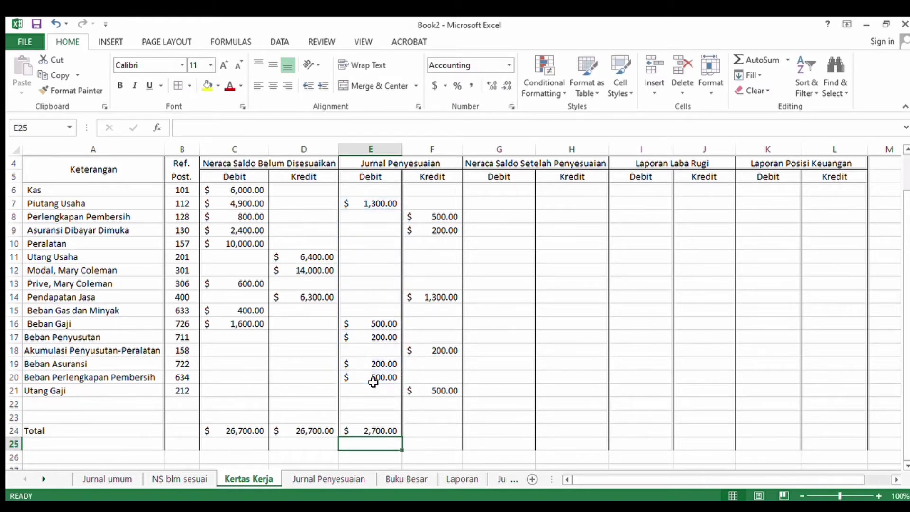
Step: Total the Jurnal Penyesuaian credit column in F24 with a SUM over F8:F21
{"action": "left_click", "coordinate": [426, 431]}
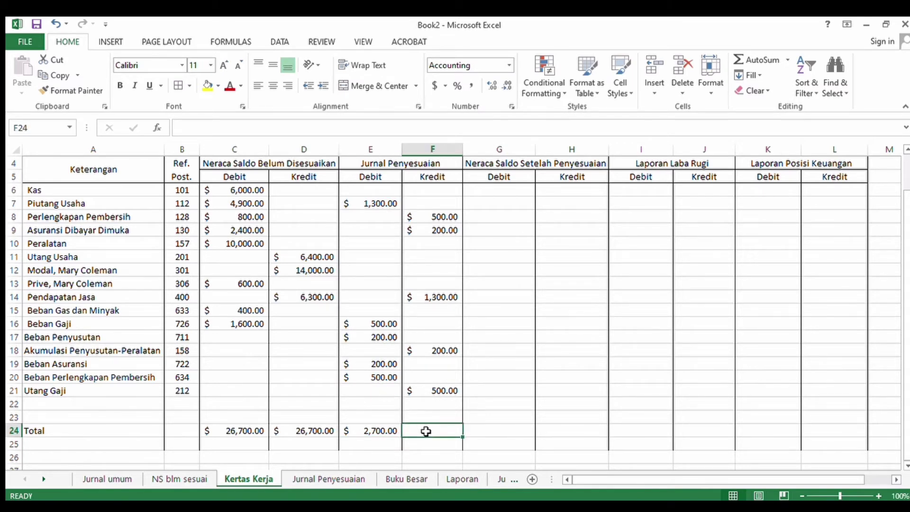
{"action": "type", "text": "=sum"}
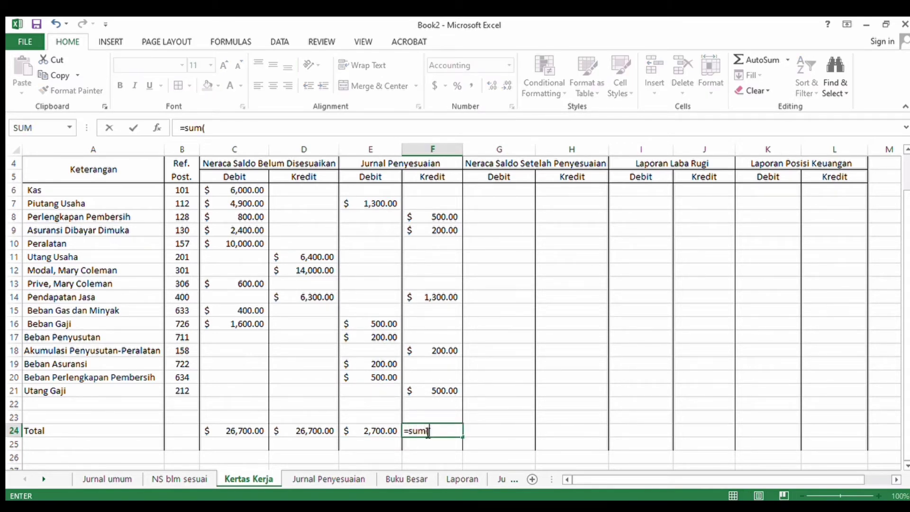
{"action": "type", "text": "("}
{"action": "left_click_drag", "start_coordinate": [424, 220], "coordinate": [436, 396]}
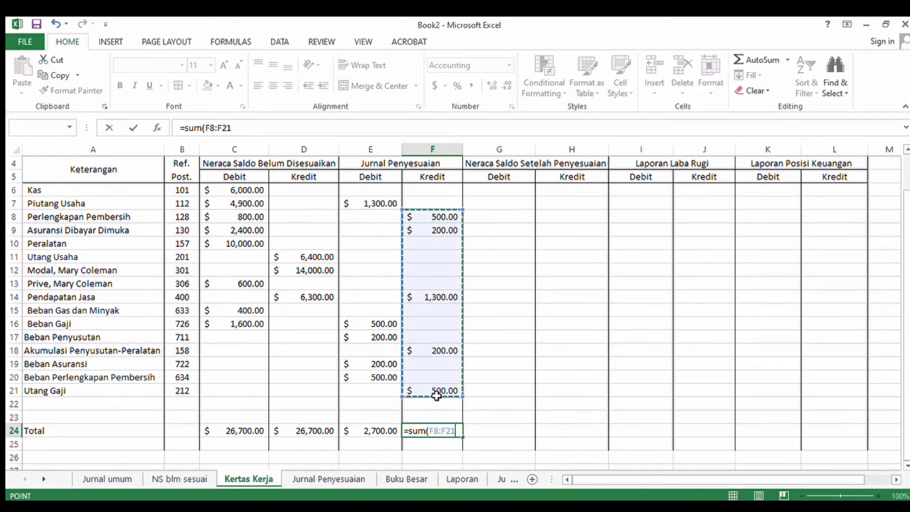
{"action": "key", "text": "Return"}
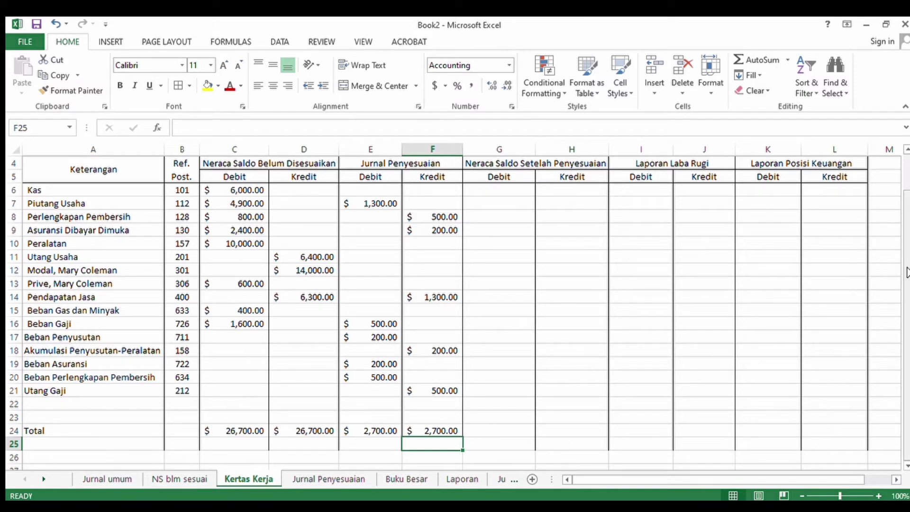
Step: Enter the adjusted debit balance of 6000 for Kas in G6 under Neraca Saldo Setelah Penyesuaian
{"action": "scroll", "coordinate": [908, 275], "scroll_direction": "up", "scroll_amount": 1}
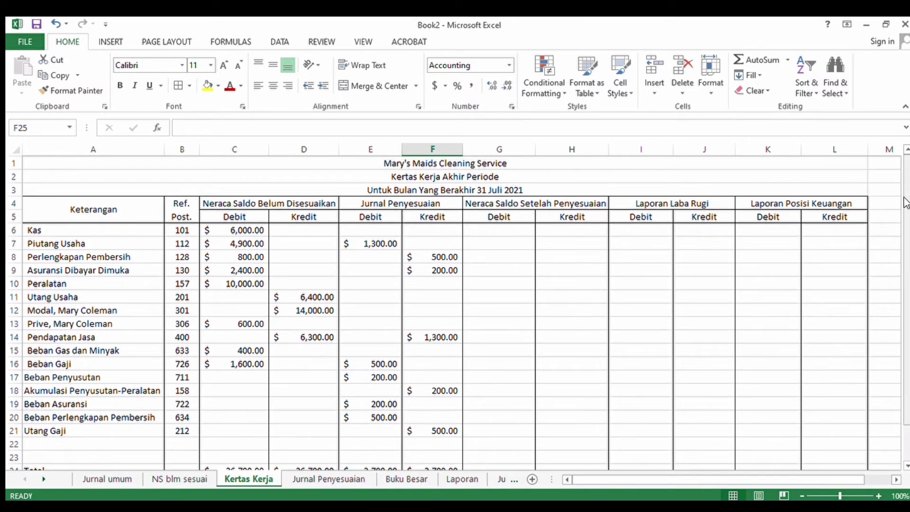
{"action": "scroll", "coordinate": [906, 201], "scroll_direction": "down", "scroll_amount": 1}
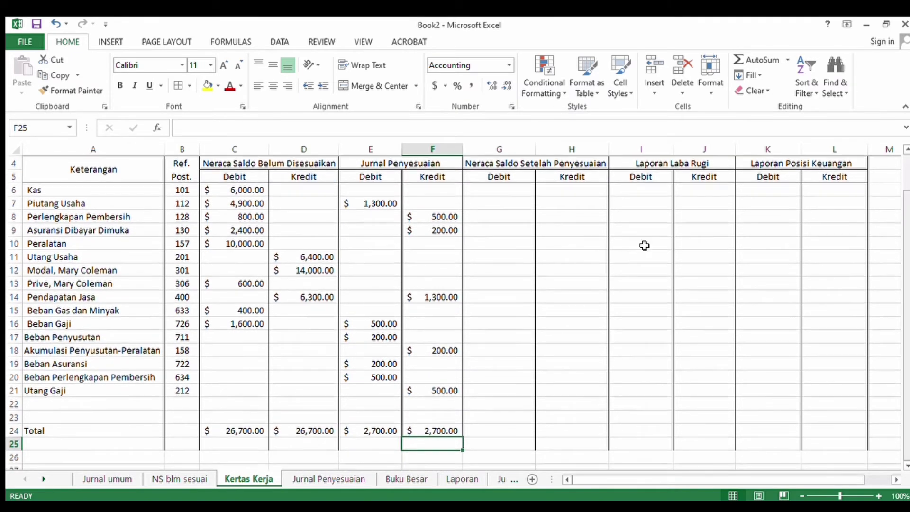
{"action": "left_click", "coordinate": [487, 191]}
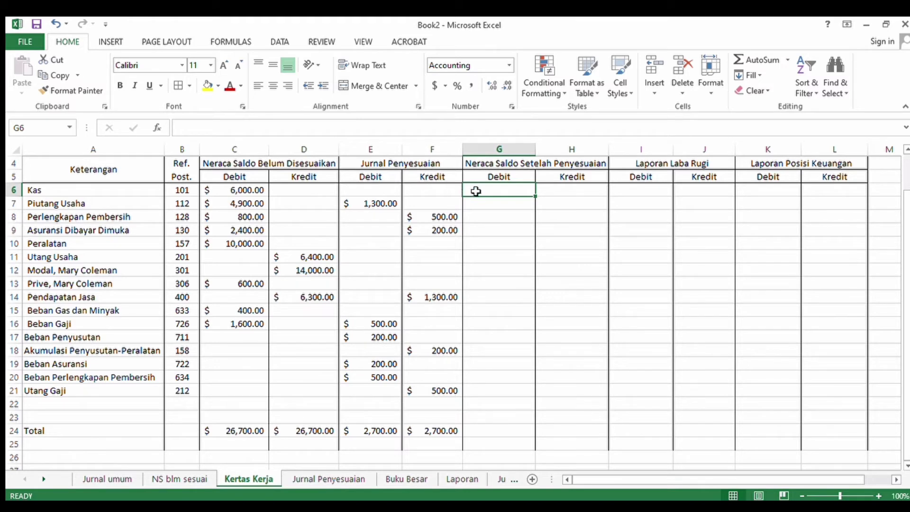
{"action": "type", "text": "6000"}
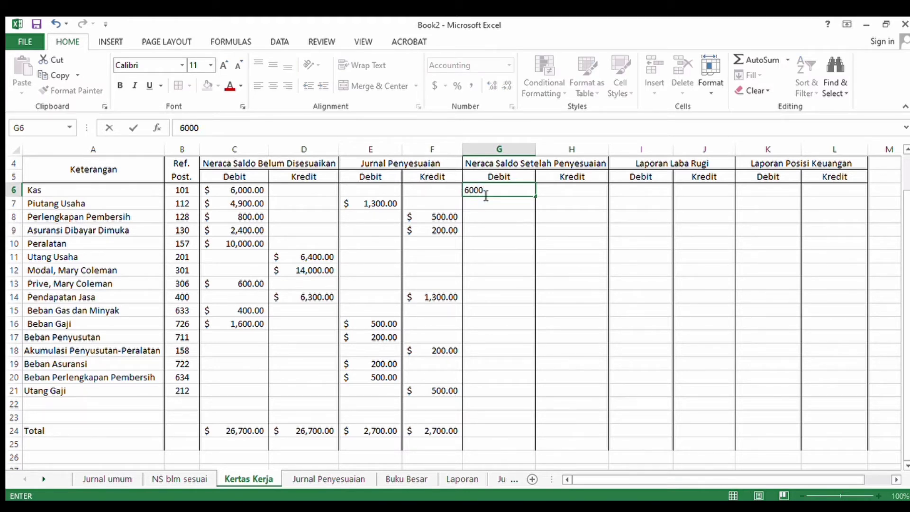
{"action": "key", "text": "Return"}
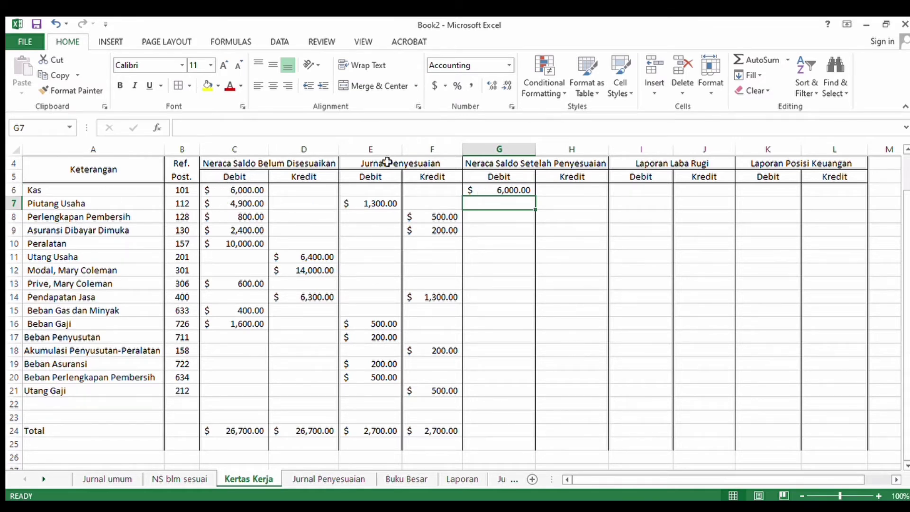
Step: Calculate the adjusted debit balance of Piutang Usaha in G7 with =SUM(C7+E7)
{"action": "type", "text": "=sum"}
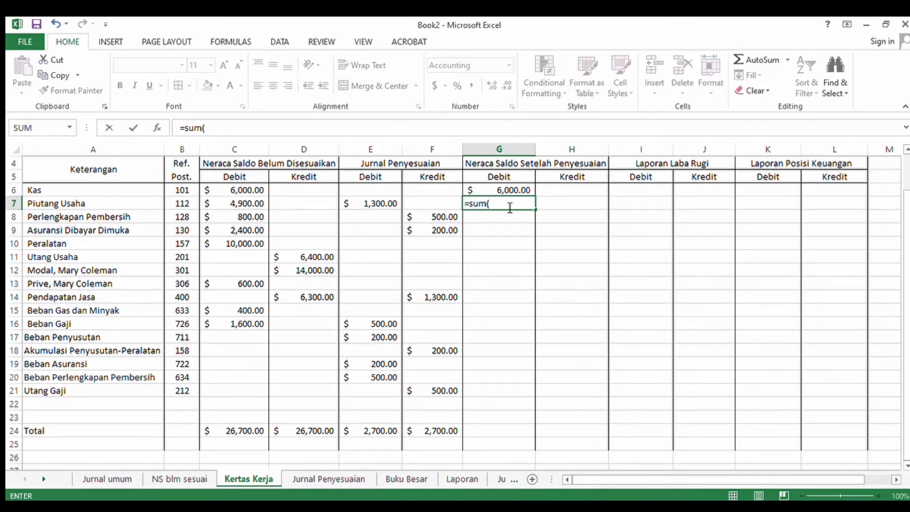
{"action": "type", "text": "("}
{"action": "left_click", "coordinate": [263, 204]}
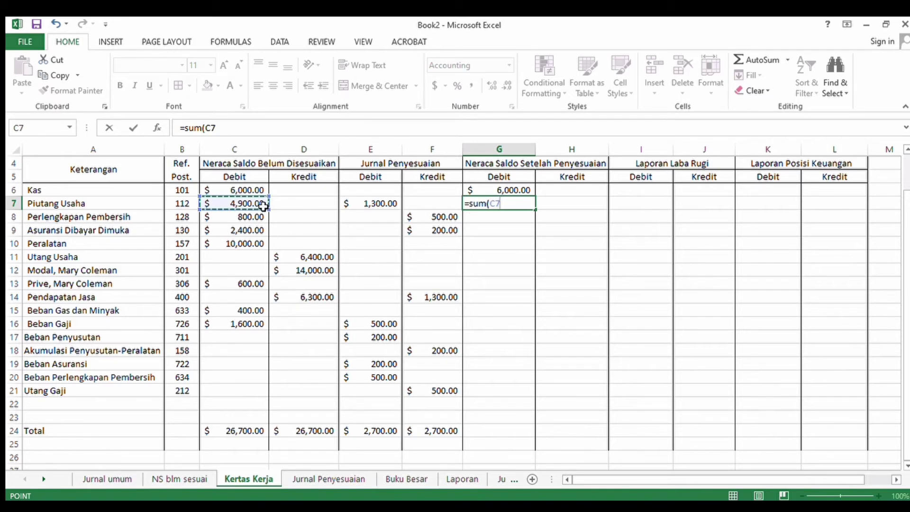
{"action": "type", "text": "="}
{"action": "left_click", "coordinate": [346, 204]}
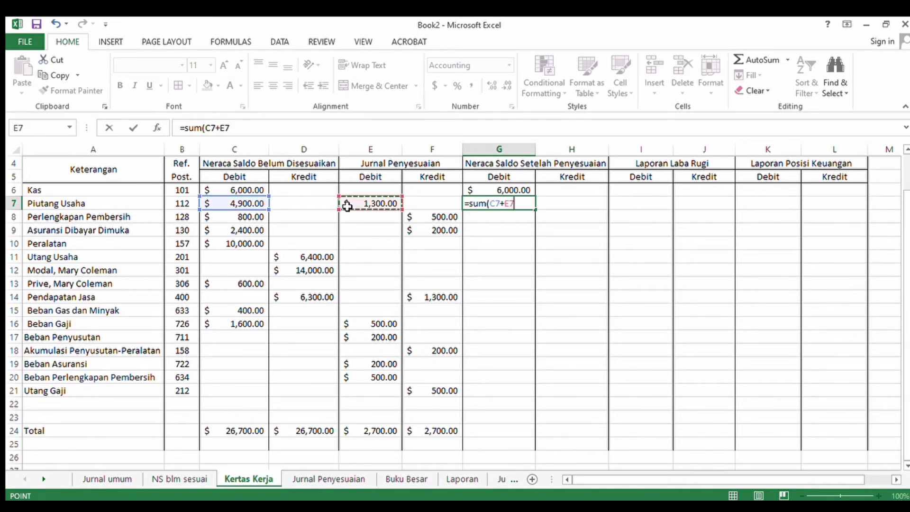
{"action": "key", "text": "Return"}
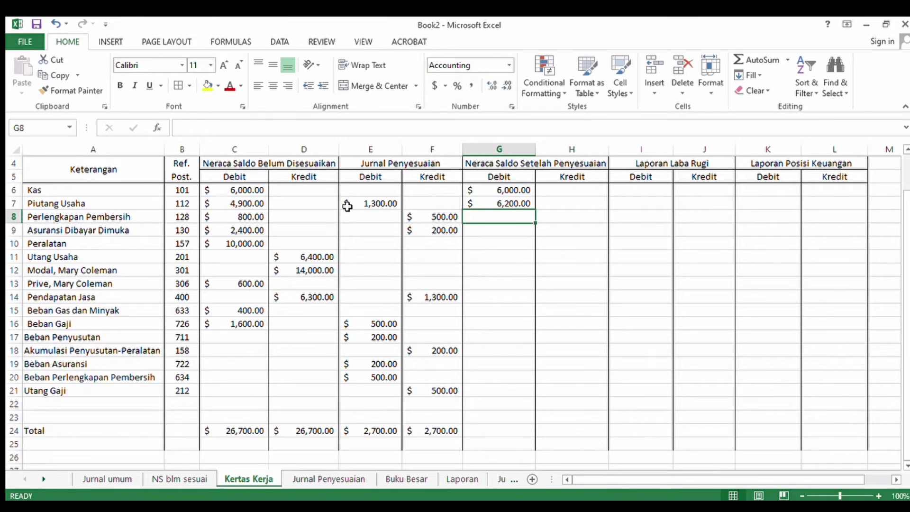
Step: Calculate the adjusted debit balance of Perlengkapan Pembersih in G8 with =SUM(C8-F8)
{"action": "type", "text": "=sum("}
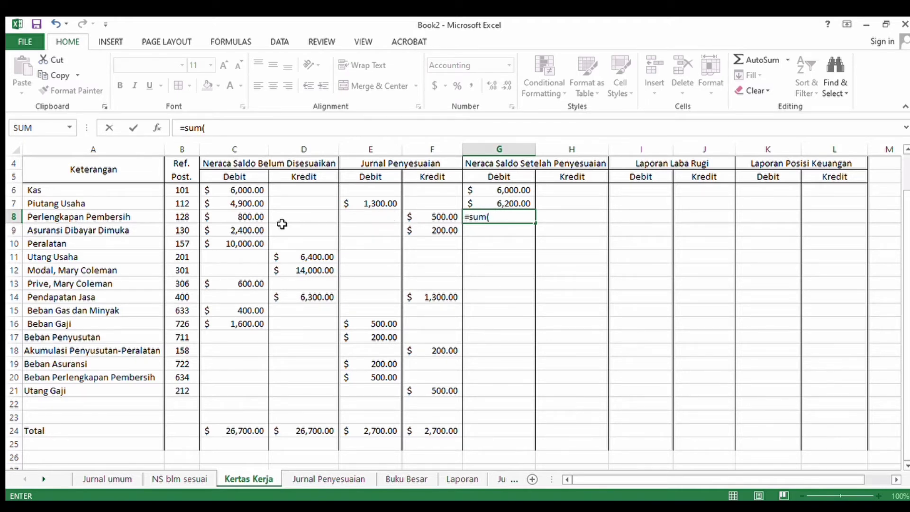
{"action": "left_click", "coordinate": [234, 218]}
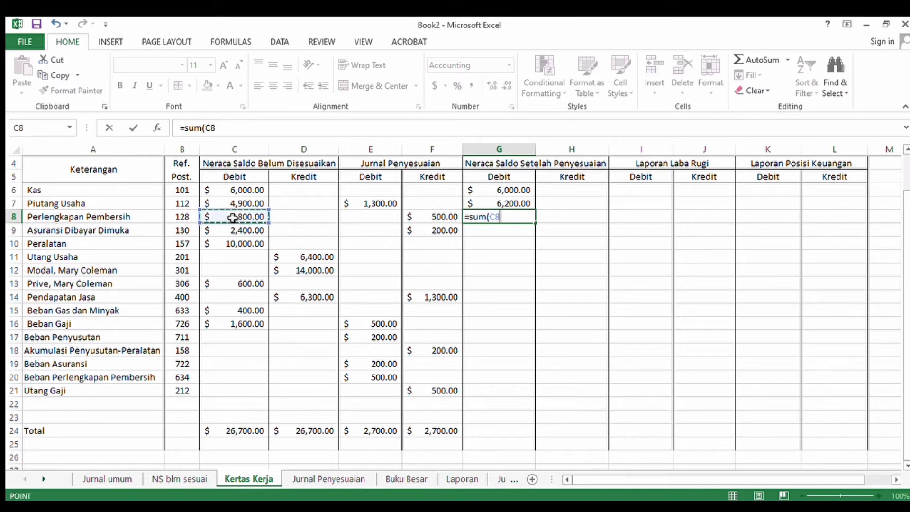
{"action": "type", "text": "-"}
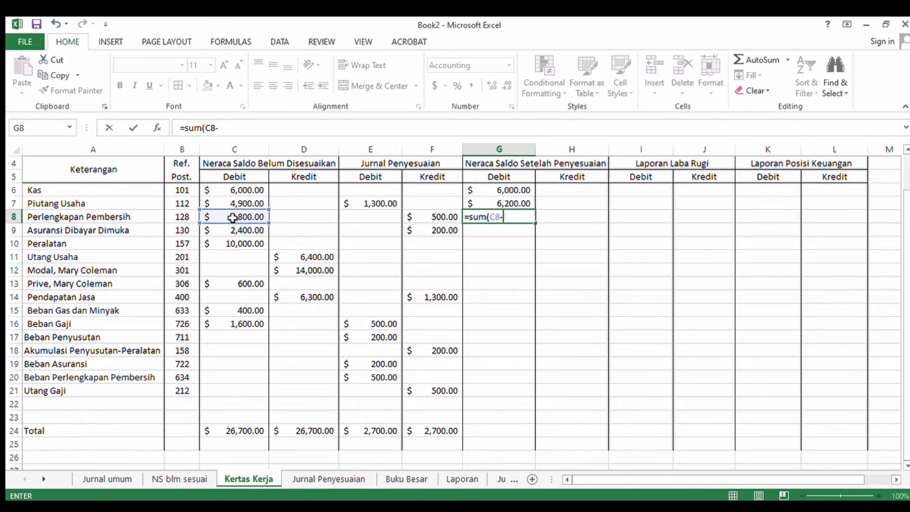
{"action": "left_click", "coordinate": [435, 217]}
{"action": "key", "text": "Return"}
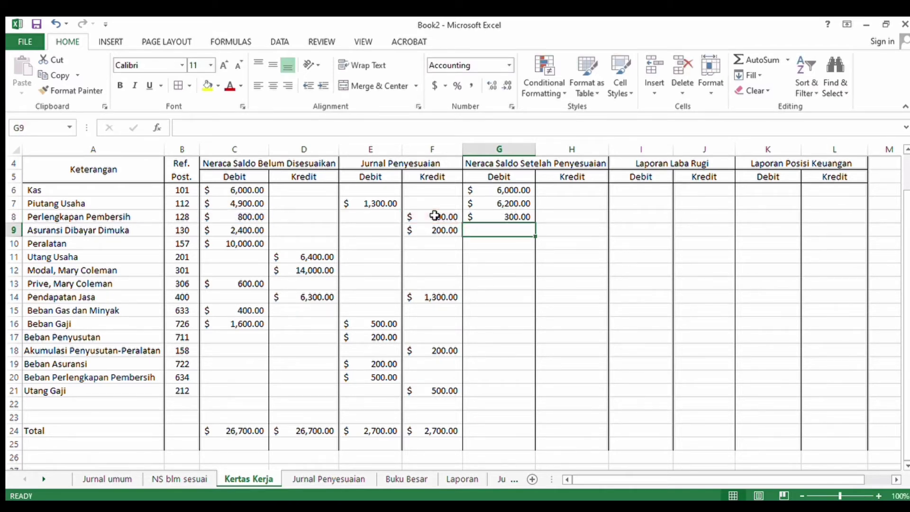
Step: Calculate the adjusted debit balance of Asuransi Dibayar Dimuka in G9 with =SUM(C9-F9)
{"action": "double_click", "coordinate": [487, 232]}
{"action": "type", "text": "=sum"}
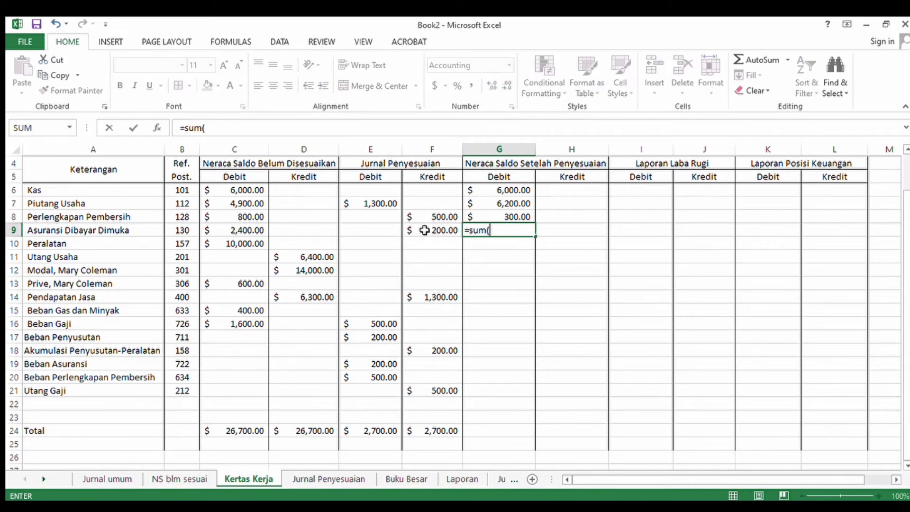
{"action": "type", "text": "("}
{"action": "left_click", "coordinate": [245, 230]}
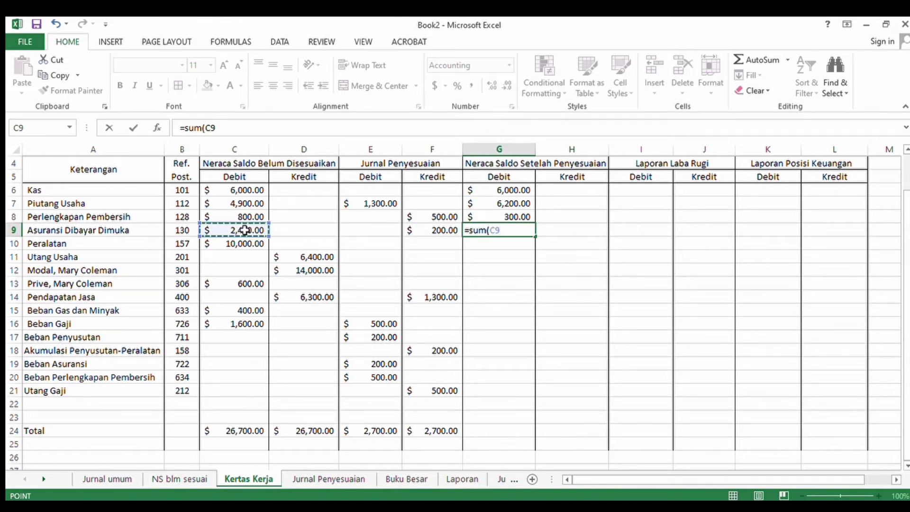
{"action": "type", "text": "-"}
{"action": "left_click", "coordinate": [426, 231]}
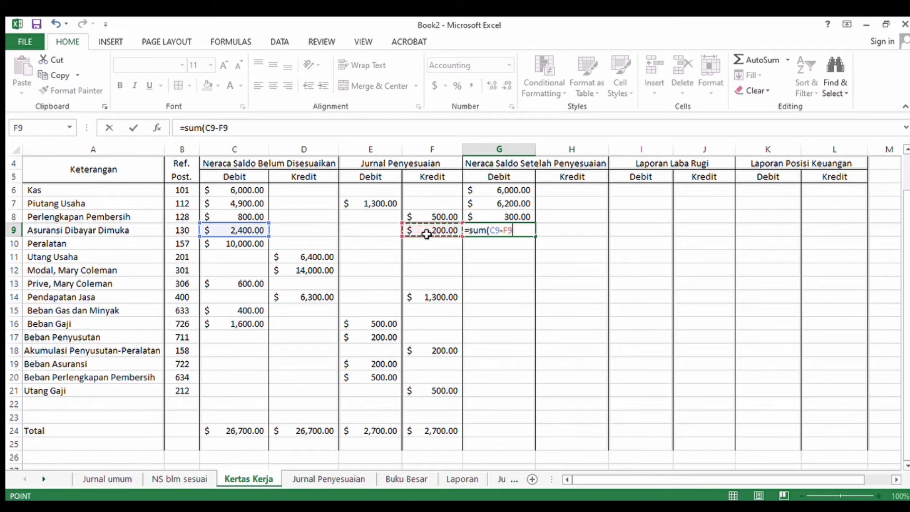
{"action": "key", "text": "Return"}
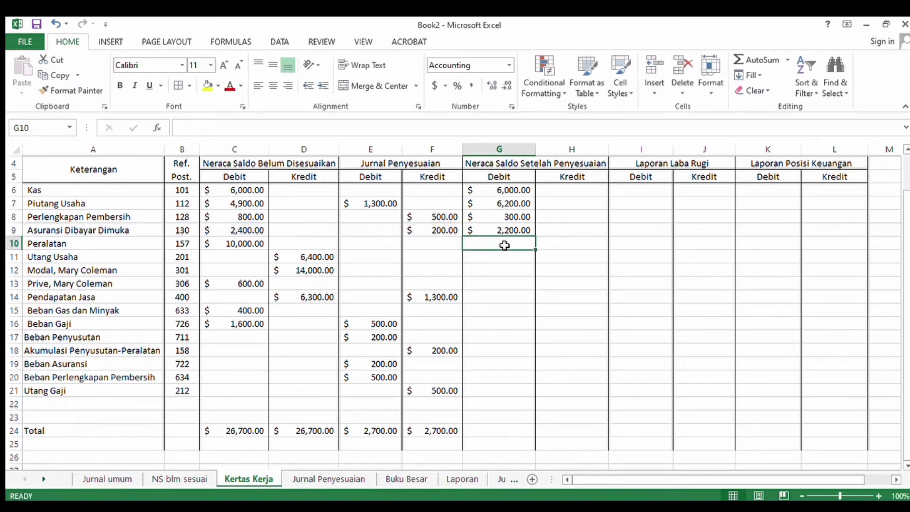
Step: Carry the Peralatan balance into the adjusted debit column in G10 with =SUM(C10)
{"action": "type", "text": "=sum"}
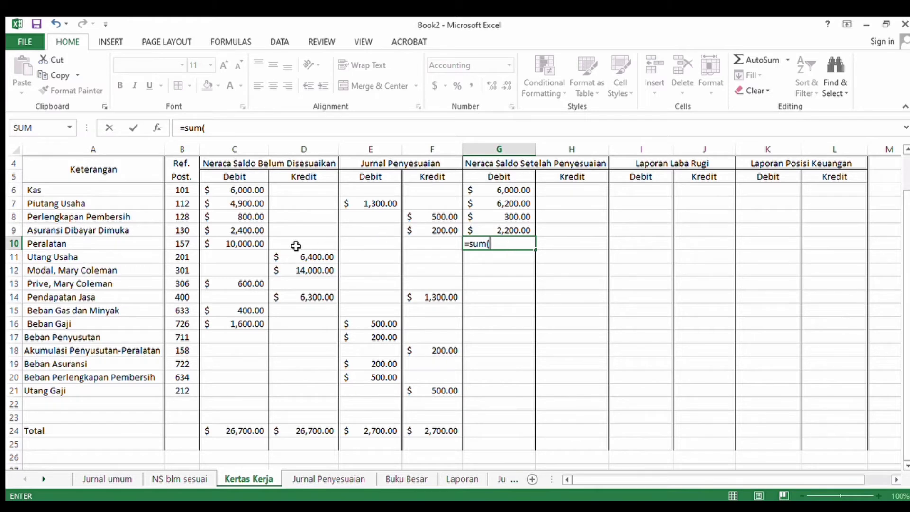
{"action": "type", "text": "("}
{"action": "left_click", "coordinate": [242, 244]}
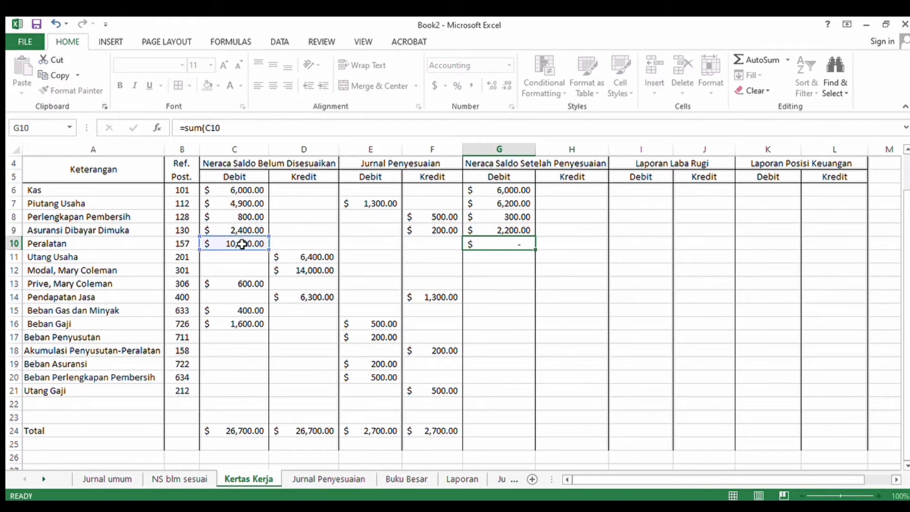
{"action": "key", "text": "Return"}
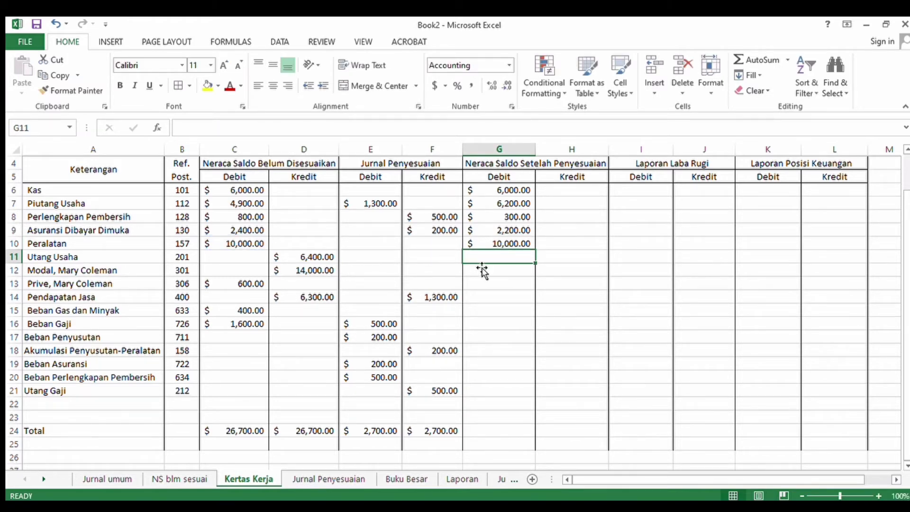
Step: Enter 6400 for Utang Usaha in G11 and 14000 for Modal in G12 of the adjusted debit column
{"action": "type", "text": "="}
{"action": "key", "text": "Escape"}
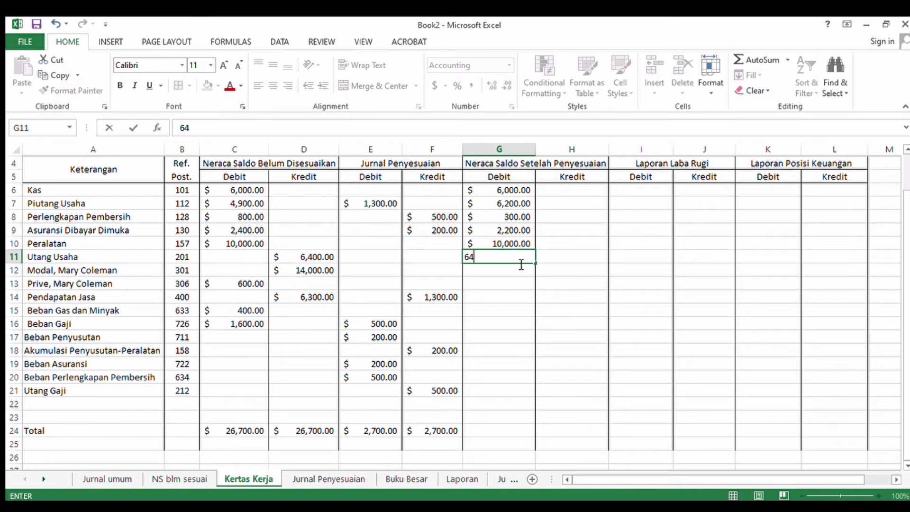
{"action": "key", "text": "Return"}
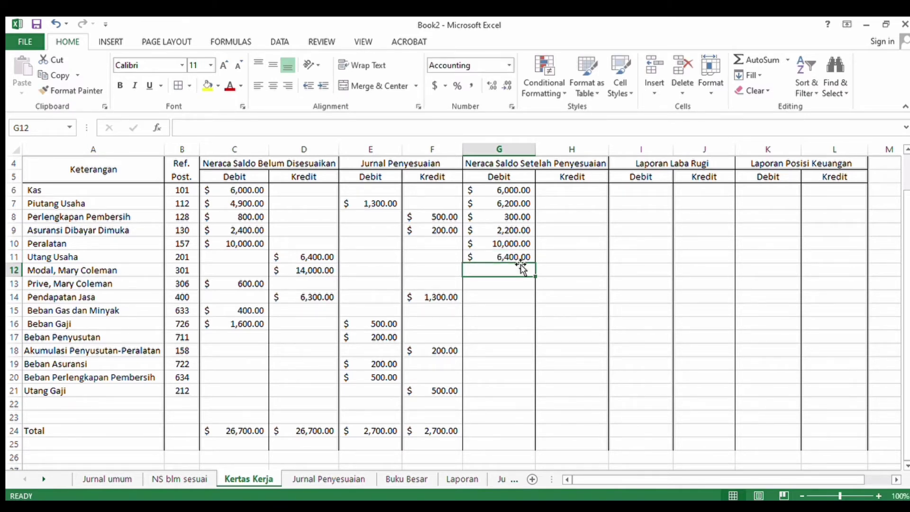
{"action": "type", "text": "14000"}
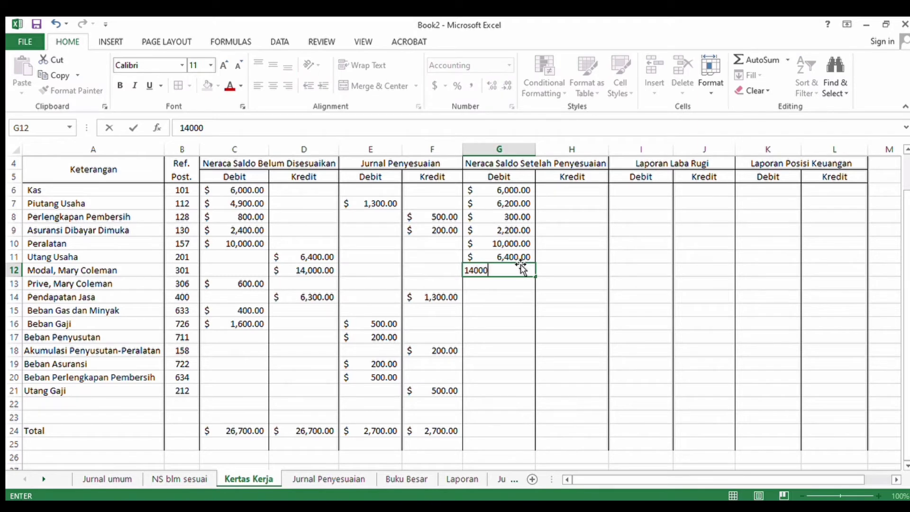
{"action": "key", "text": "Return"}
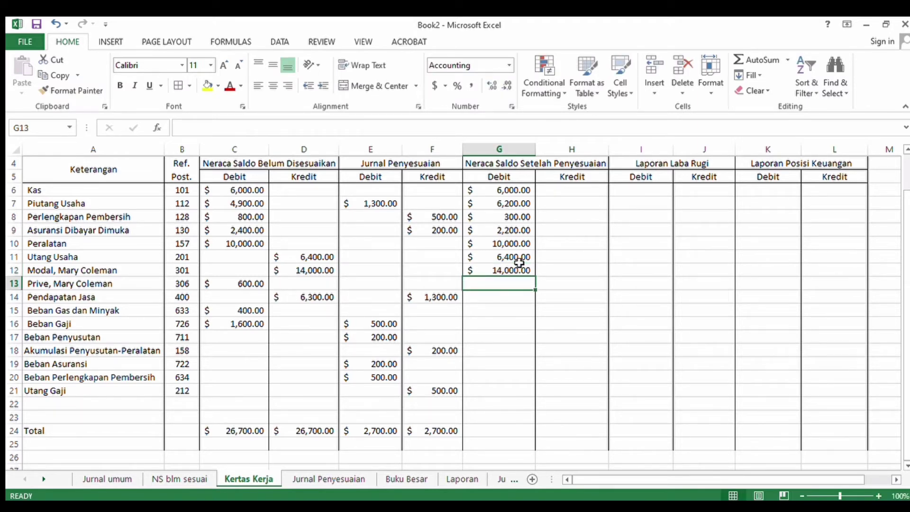
Step: Enter 600 for Prive in G13 and calculate the adjusted Pendapatan Jasa balance in G14 with =SUM(D14+F14)
{"action": "type", "text": "600"}
{"action": "key", "text": "Return"}
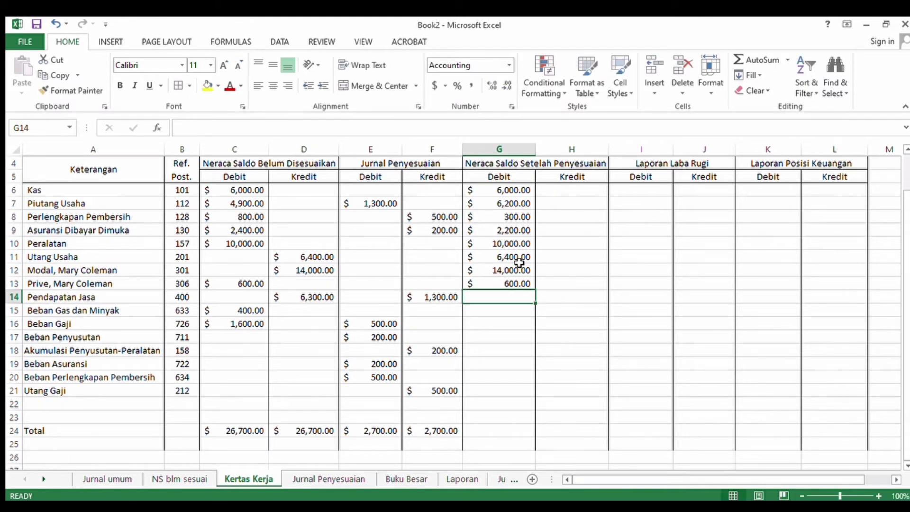
{"action": "type", "text": "=sum("}
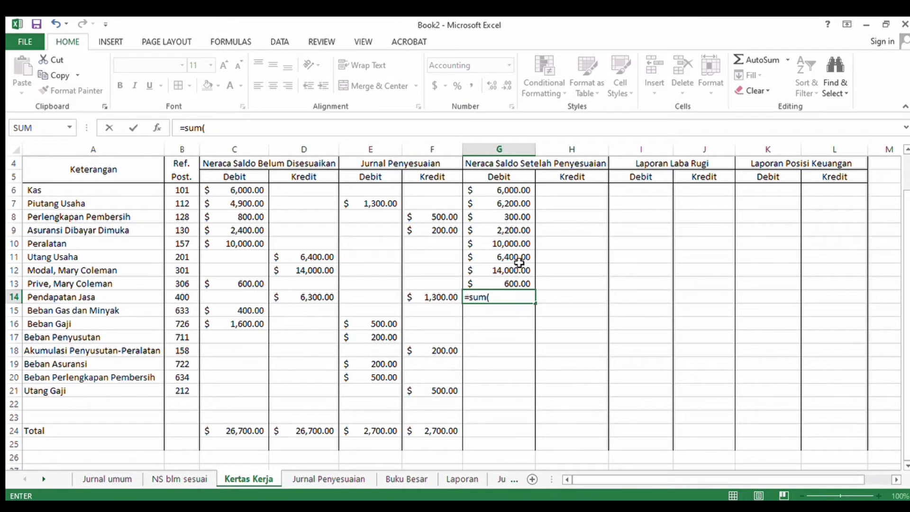
{"action": "left_click", "coordinate": [294, 298]}
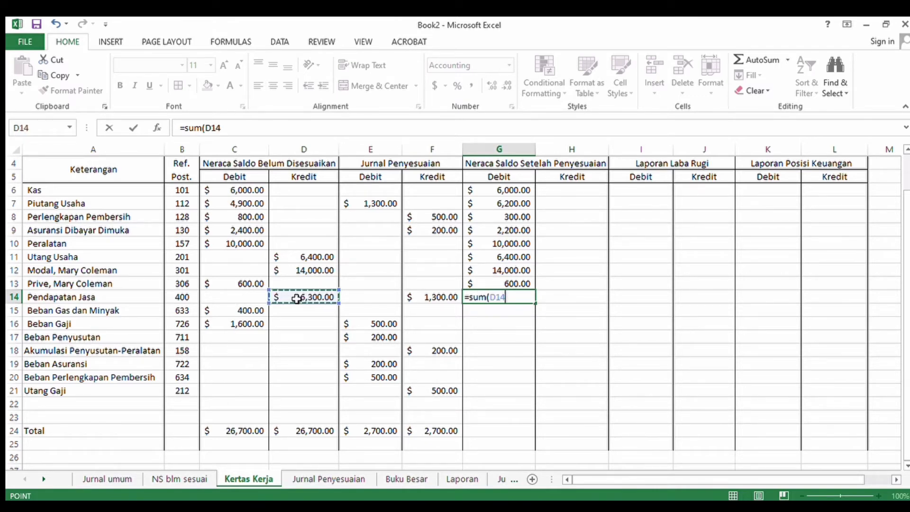
{"action": "type", "text": "+"}
{"action": "left_click", "coordinate": [420, 297]}
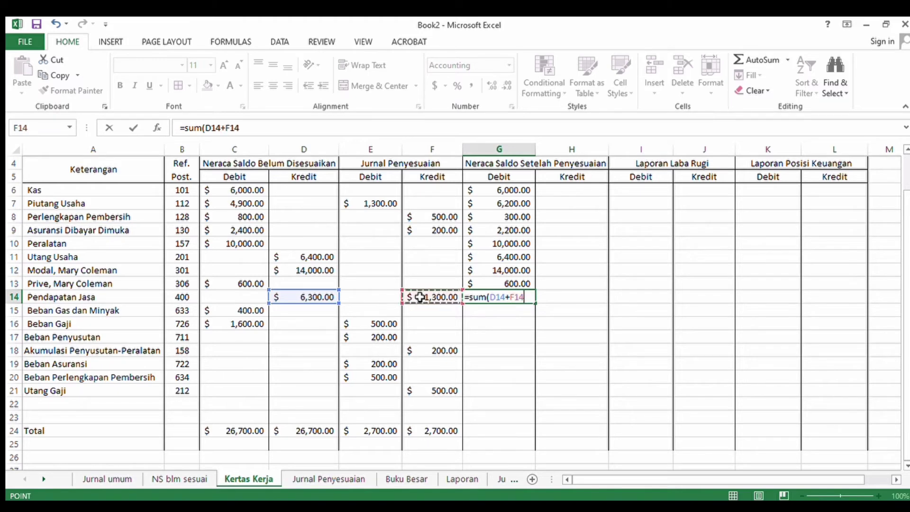
{"action": "key", "text": "Return"}
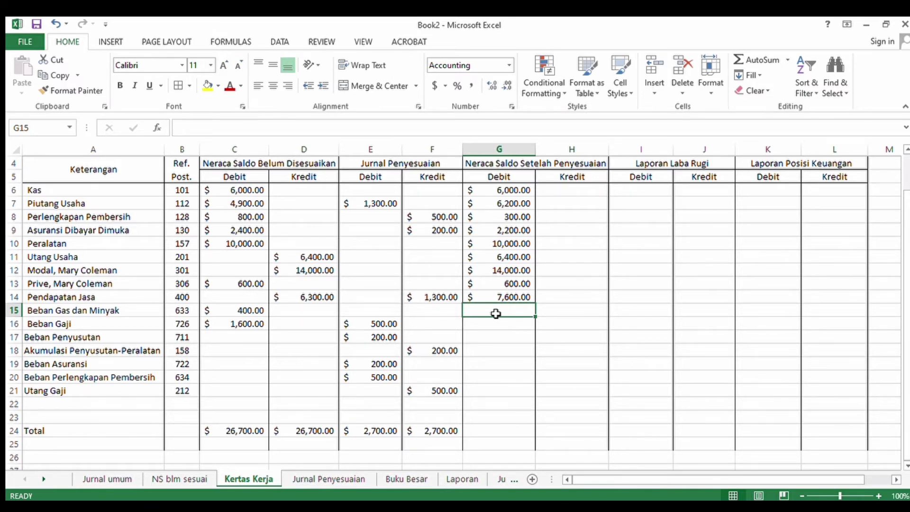
Step: Enter 400 for Beban Gas dan Minyak in G15 and calculate Beban Gaji in G16 with =SUM(C16+E16)
{"action": "type", "text": "400"}
{"action": "key", "text": "Return"}
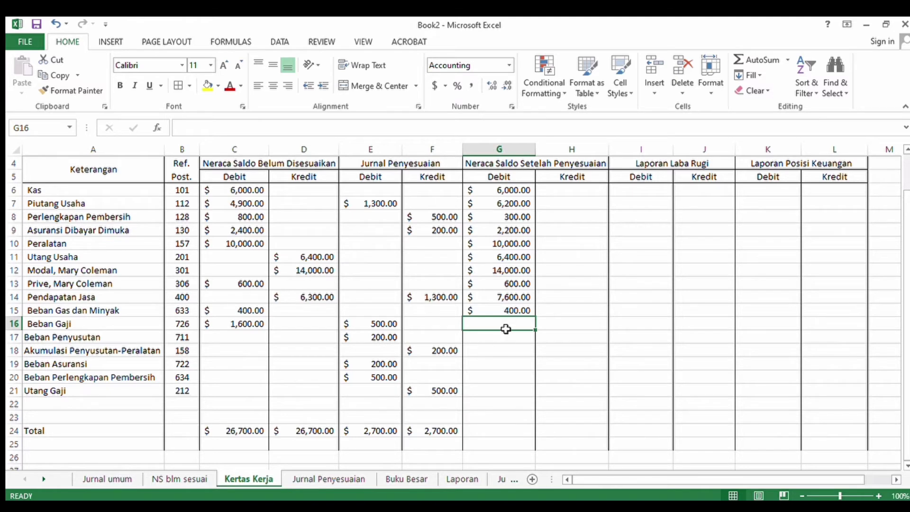
{"action": "type", "text": "=sum("}
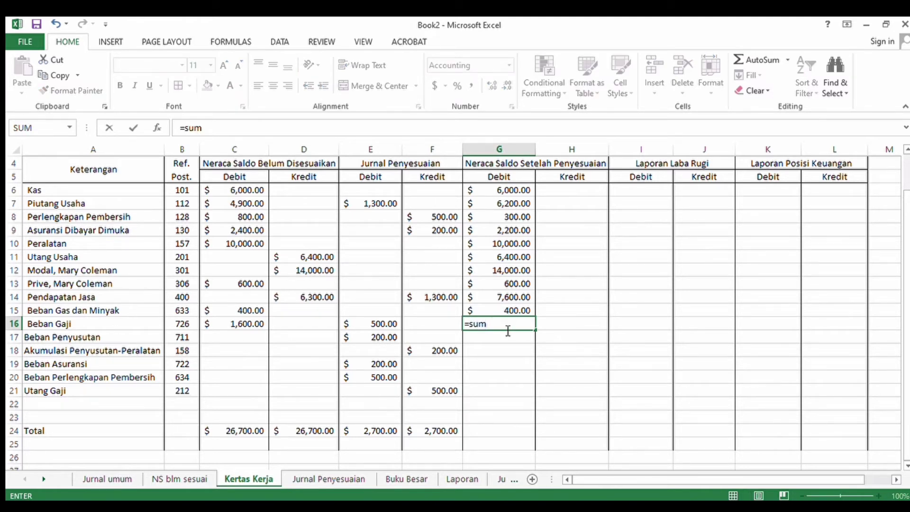
{"action": "left_click", "coordinate": [247, 323]}
{"action": "type", "text": "+"}
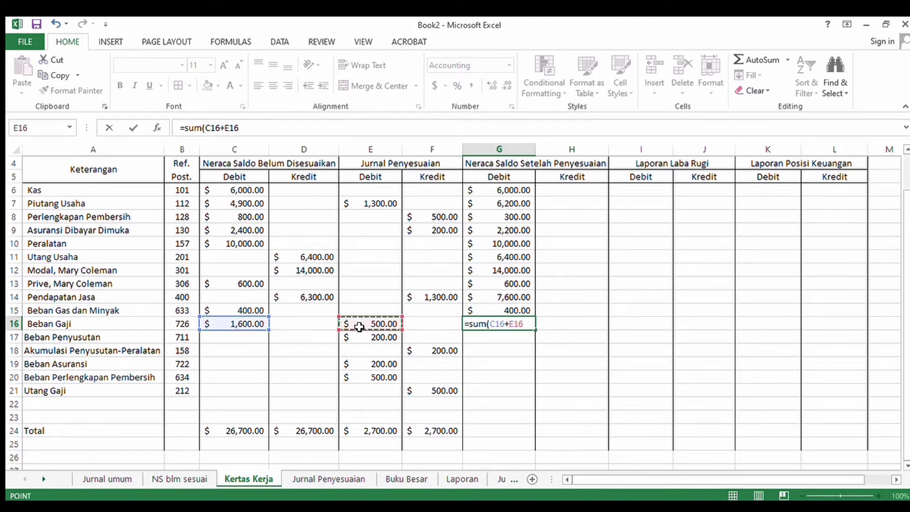
{"action": "key", "text": "Return"}
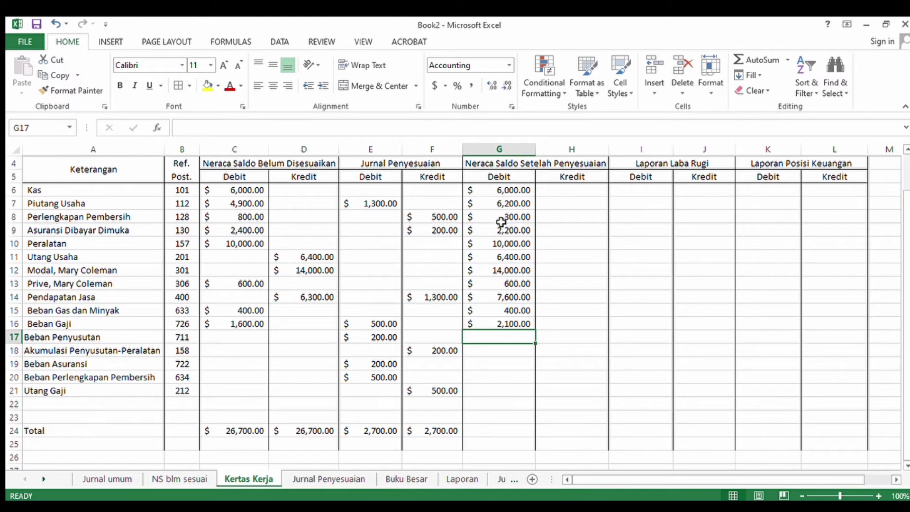
Step: Clear the Utang Usaha amount from debit cell G11 and enter 6400 in the adjusted credit cell H11
{"action": "left_click", "coordinate": [481, 264]}
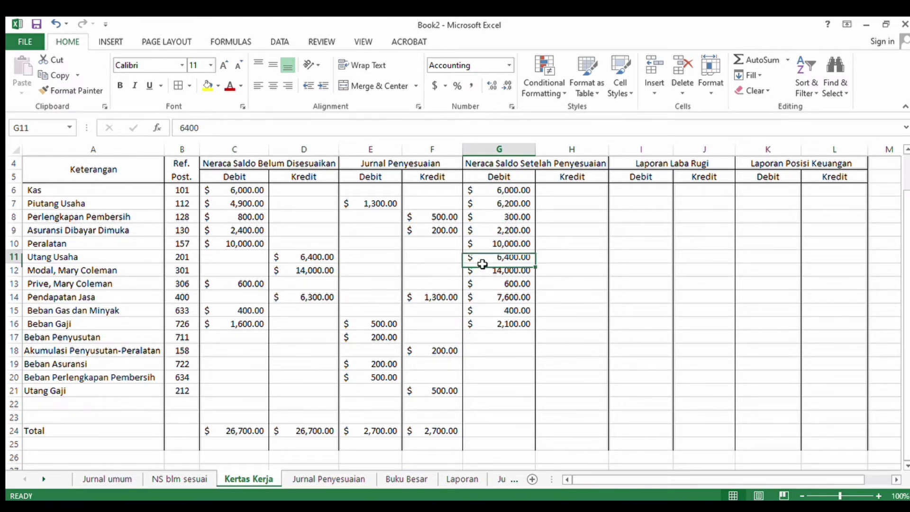
{"action": "left_click_drag", "start_coordinate": [495, 258], "coordinate": [519, 260]}
{"action": "key", "text": "BackSpace"}
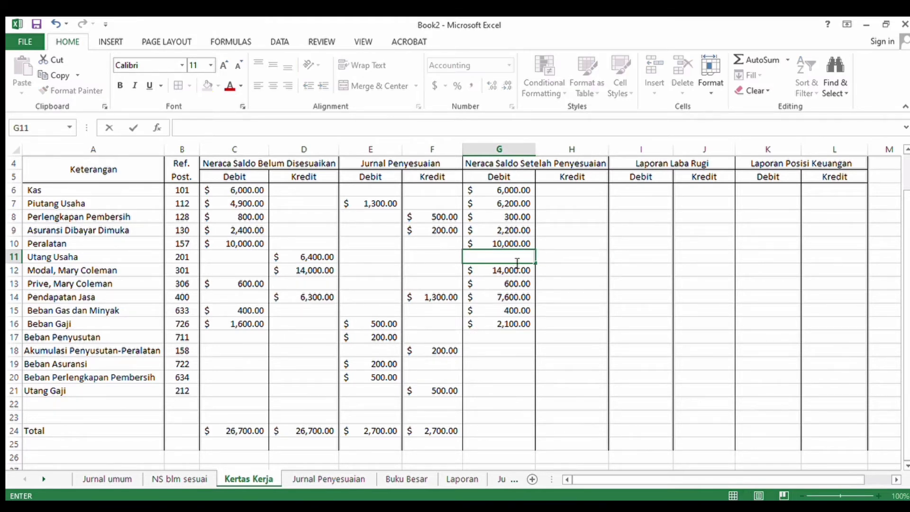
{"action": "left_click", "coordinate": [562, 256]}
{"action": "type", "text": "6,4"}
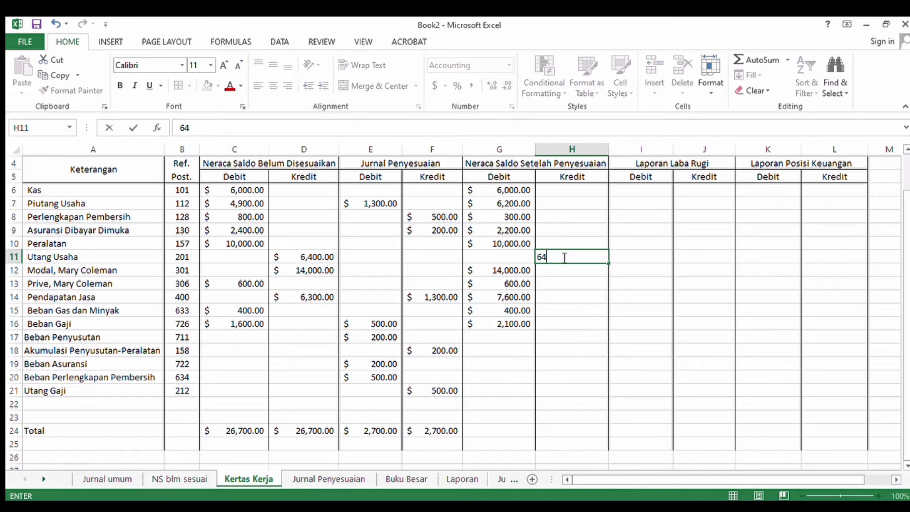
{"action": "type", "text": "00"}
{"action": "key", "text": "Return"}
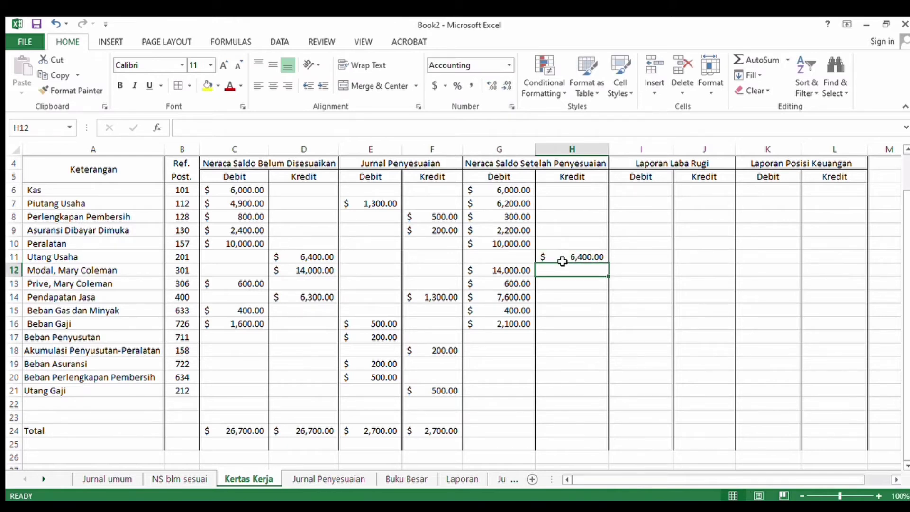
Step: Clear the Modal amount from debit cell G12 and enter 1400 in the adjusted credit cell H12
{"action": "left_click", "coordinate": [518, 276]}
{"action": "key", "text": "BackSpace"}
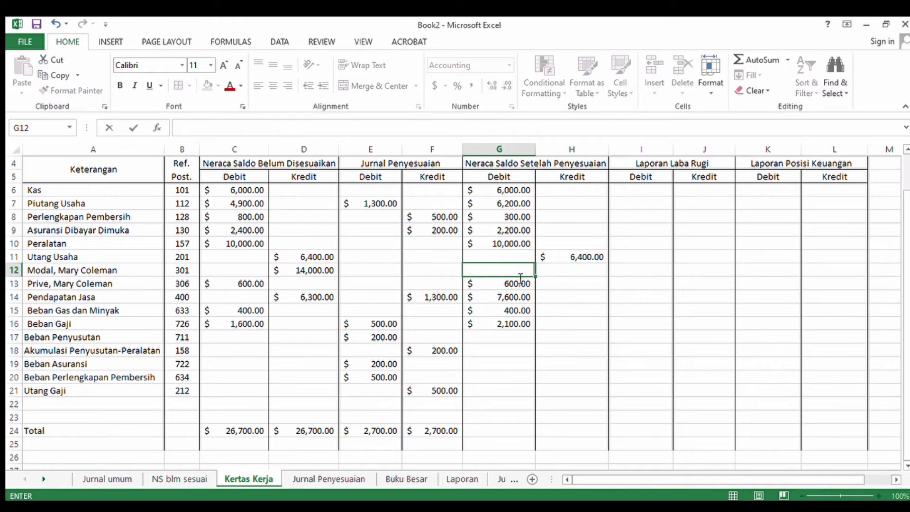
{"action": "left_click", "coordinate": [568, 267]}
{"action": "type", "text": "1400"}
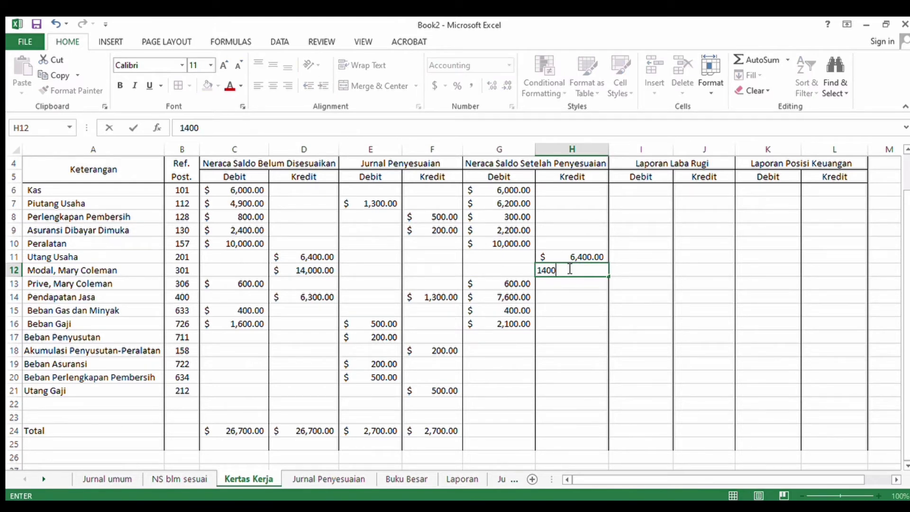
{"action": "key", "text": "Return"}
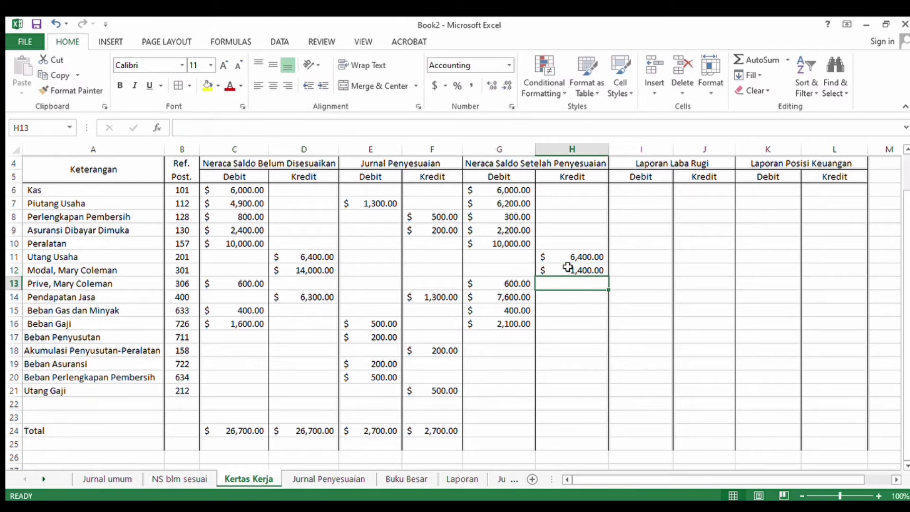
Step: Clear the Pendapatan Jasa amount from debit cell G14 and calculate it in credit cell H14 with =SUM(D14+F14)
{"action": "left_click", "coordinate": [512, 300]}
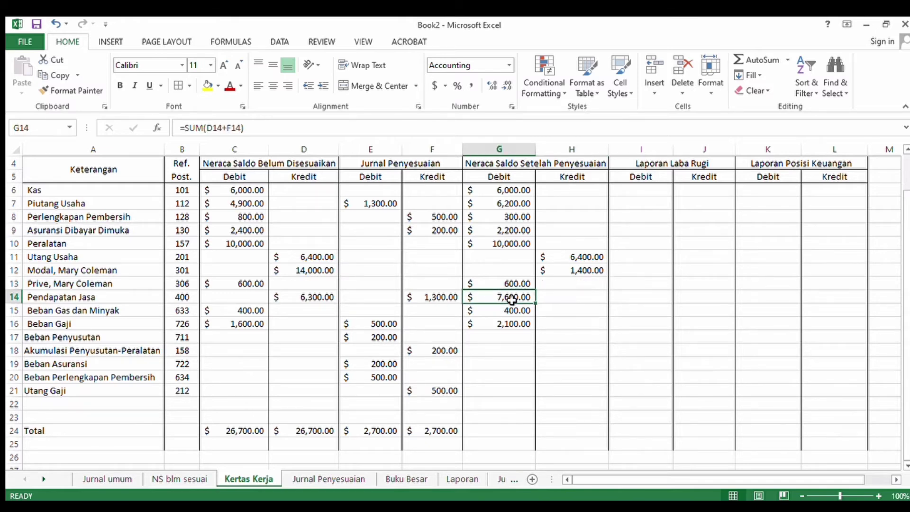
{"action": "key", "text": "BackSpace"}
{"action": "left_click", "coordinate": [570, 298]}
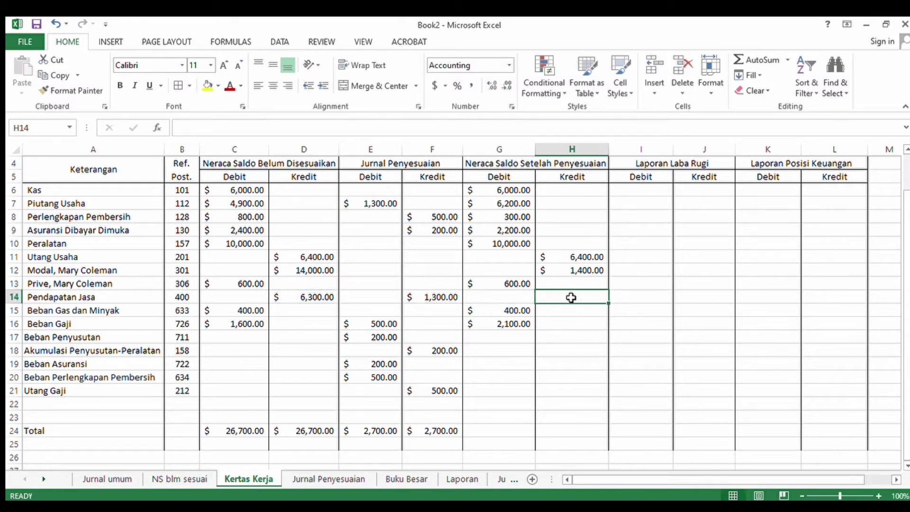
{"action": "type", "text": "=sum("}
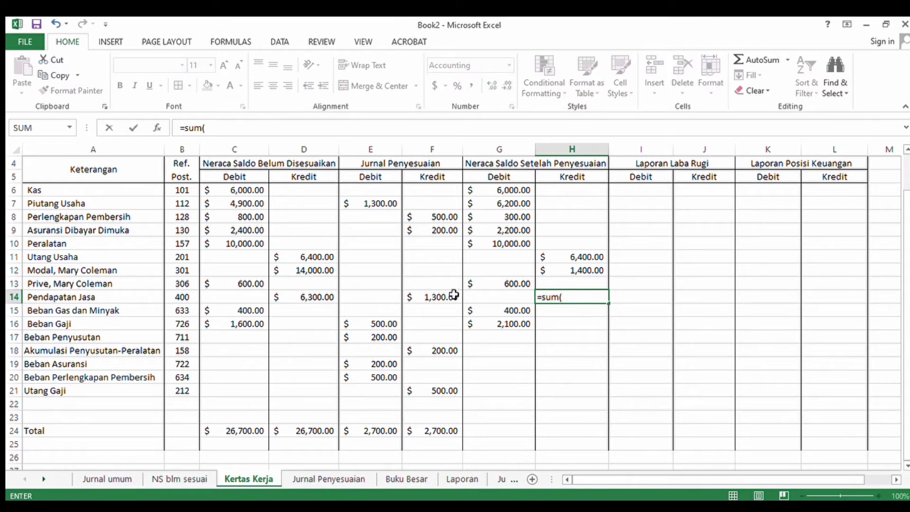
{"action": "left_click", "coordinate": [311, 298]}
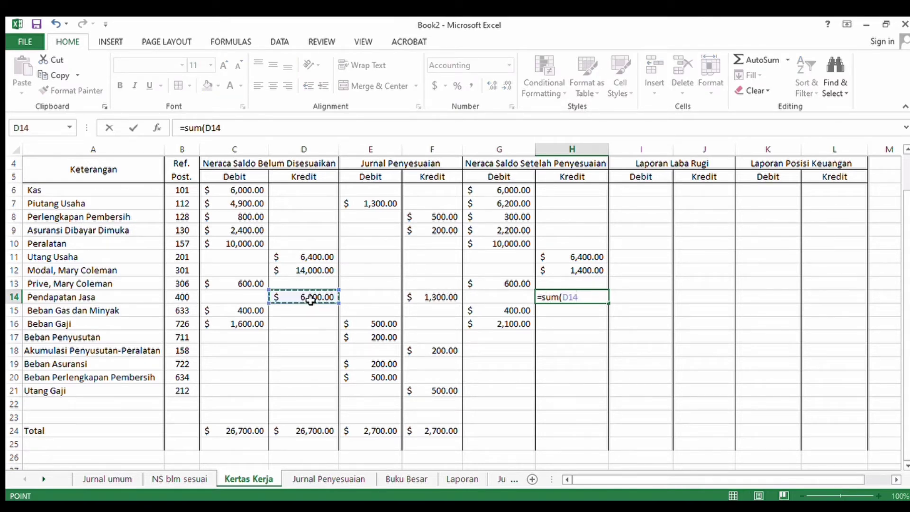
{"action": "type", "text": "+"}
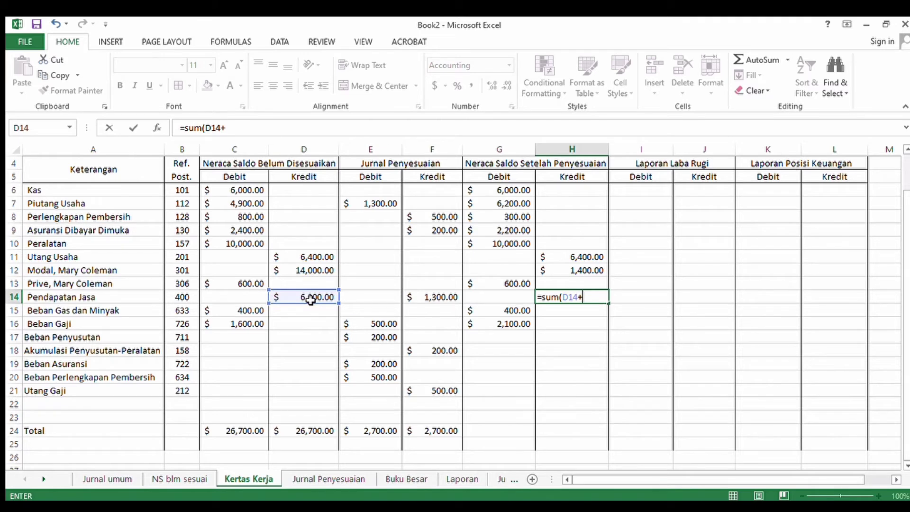
{"action": "left_click", "coordinate": [413, 298]}
{"action": "key", "text": "Return"}
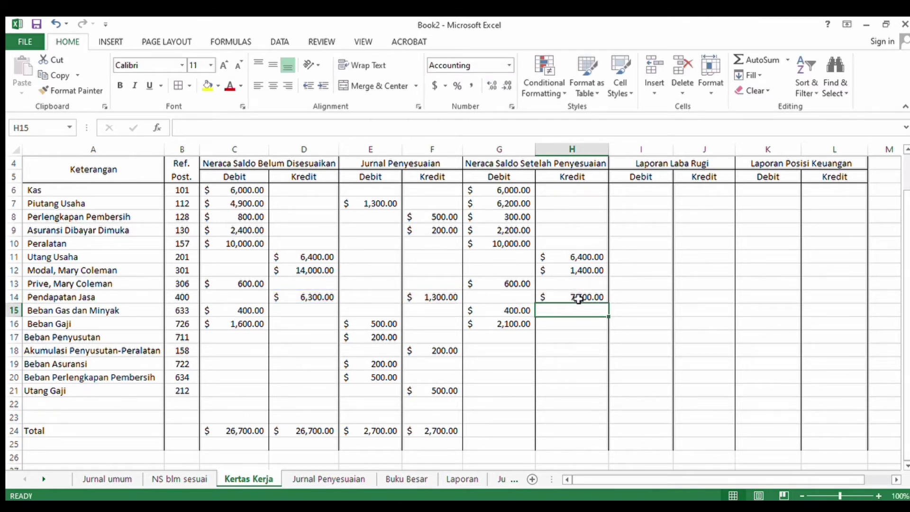
Step: Enter 200 for Beban Penyusutan in adjusted debit cell G17 and 200 for Akumulasi Penyusutan-Peralatan in credit cell H18
{"action": "left_click", "coordinate": [490, 338]}
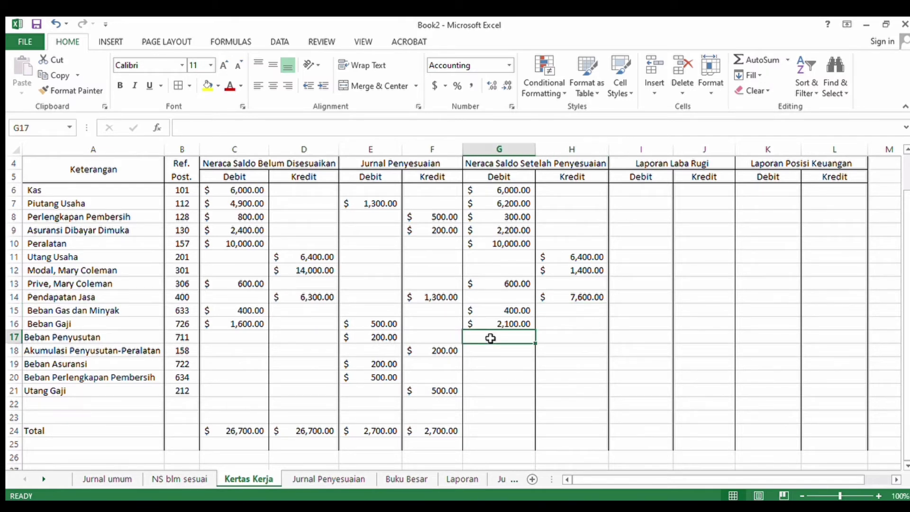
{"action": "type", "text": "200"}
{"action": "key", "text": "Return"}
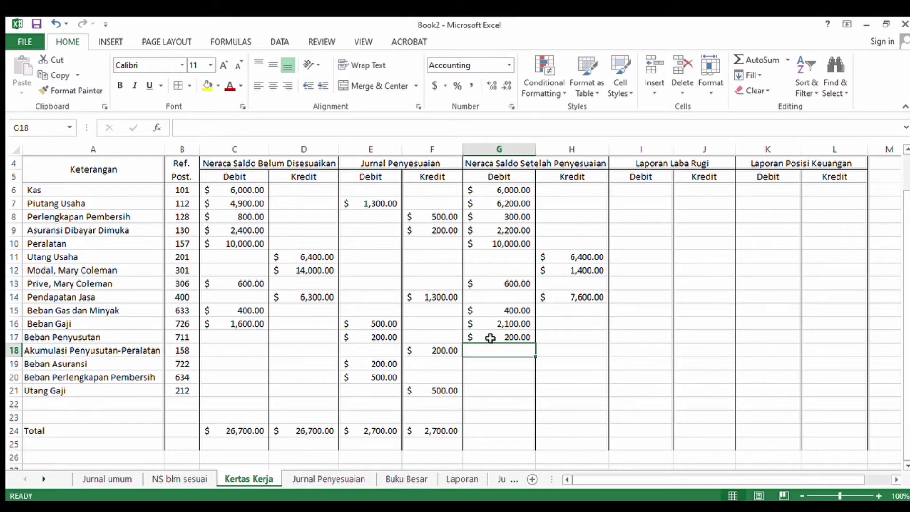
{"action": "left_click", "coordinate": [596, 352]}
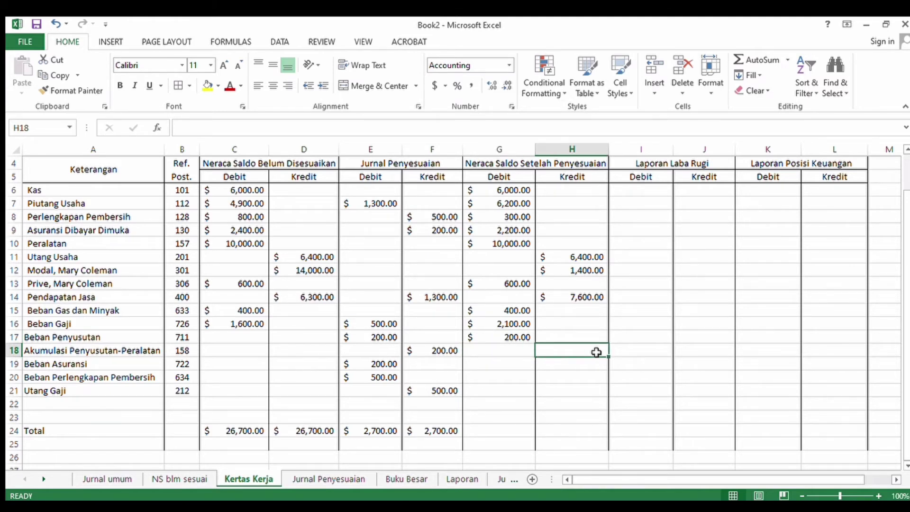
{"action": "type", "text": "200"}
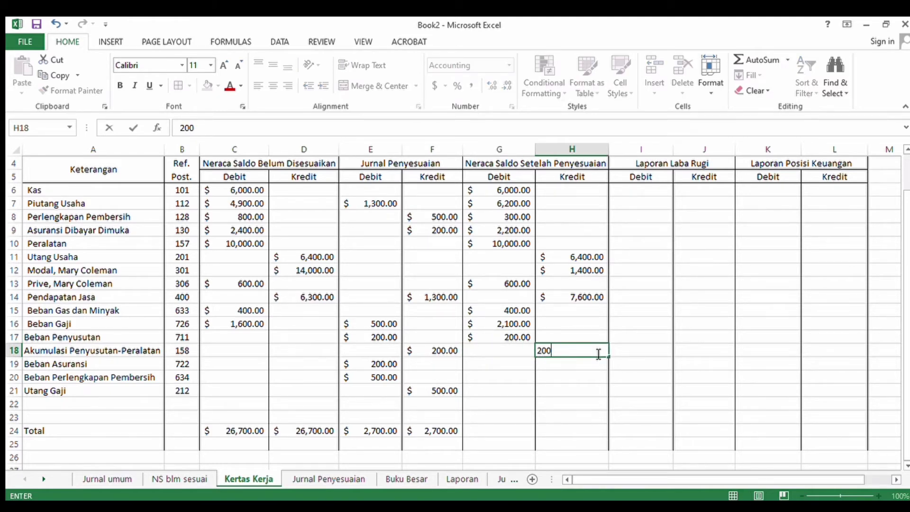
{"action": "key", "text": "Return"}
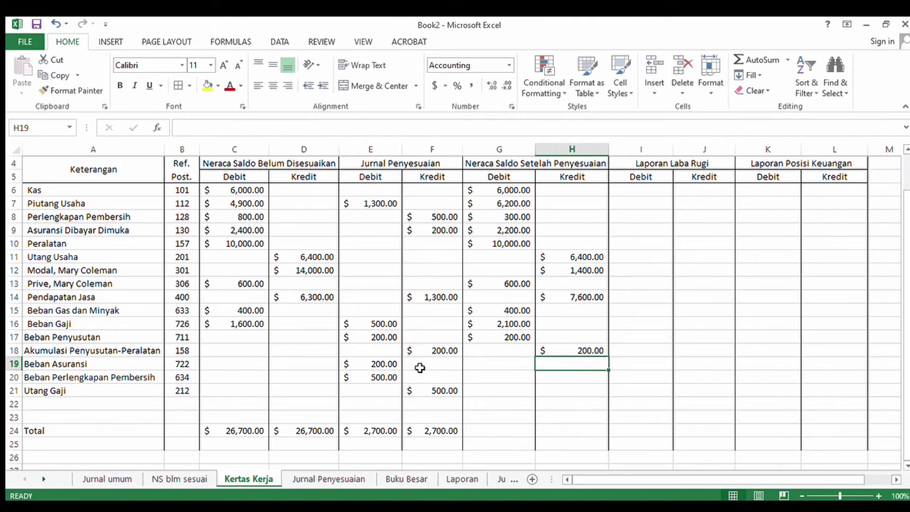
Step: Enter 200 for Beban Asuransi in G19 and 500 for Beban Perlengkapan Pembersih in G20 of the adjusted debit column
{"action": "left_click", "coordinate": [483, 367]}
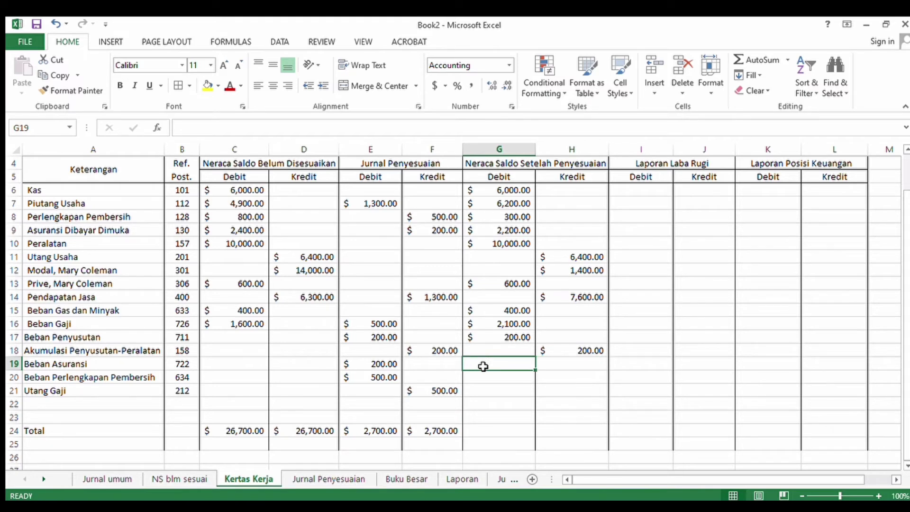
{"action": "type", "text": "200"}
{"action": "key", "text": "Return"}
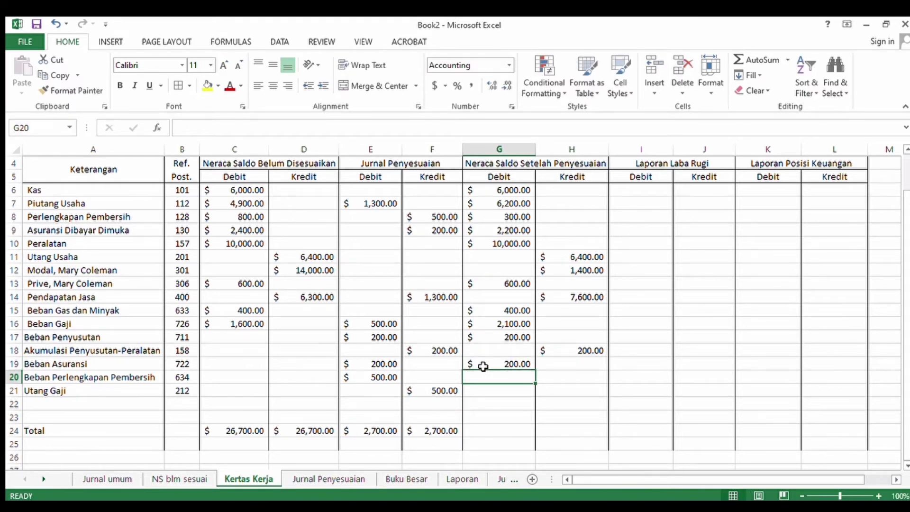
{"action": "type", "text": "500"}
{"action": "key", "text": "Return"}
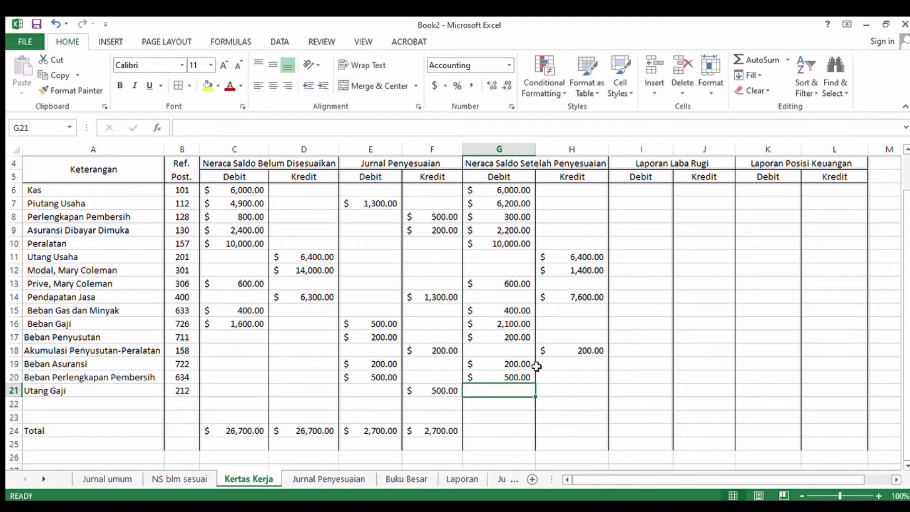
Step: Enter 500 for Utang Gaji in the adjusted credit cell H21
{"action": "left_click", "coordinate": [586, 394]}
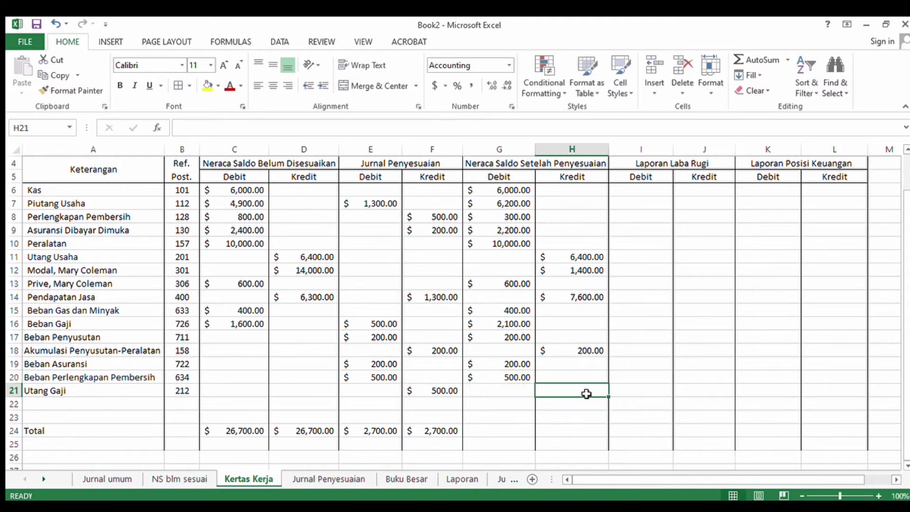
{"action": "type", "text": "500"}
{"action": "key", "text": "Return"}
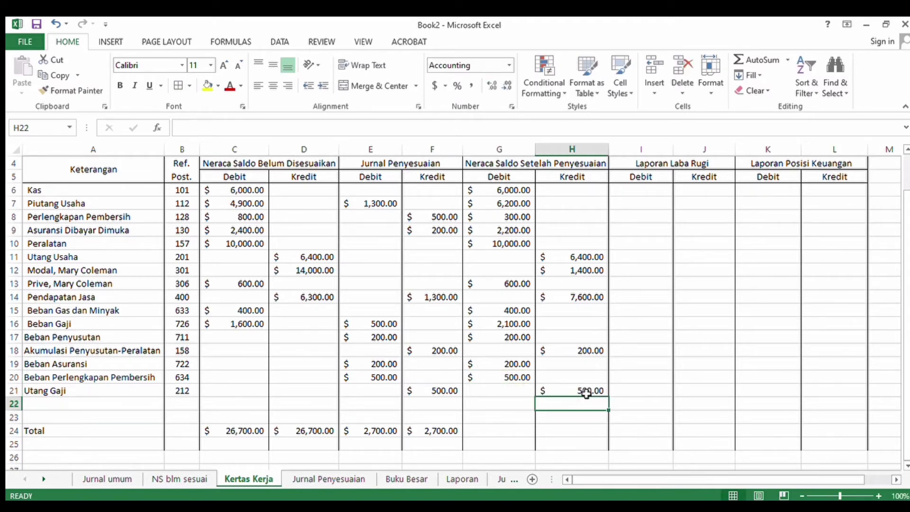
Step: Total the adjusted trial balance debit column in G24 with =SUM(G6:G20)
{"action": "left_click", "coordinate": [493, 435]}
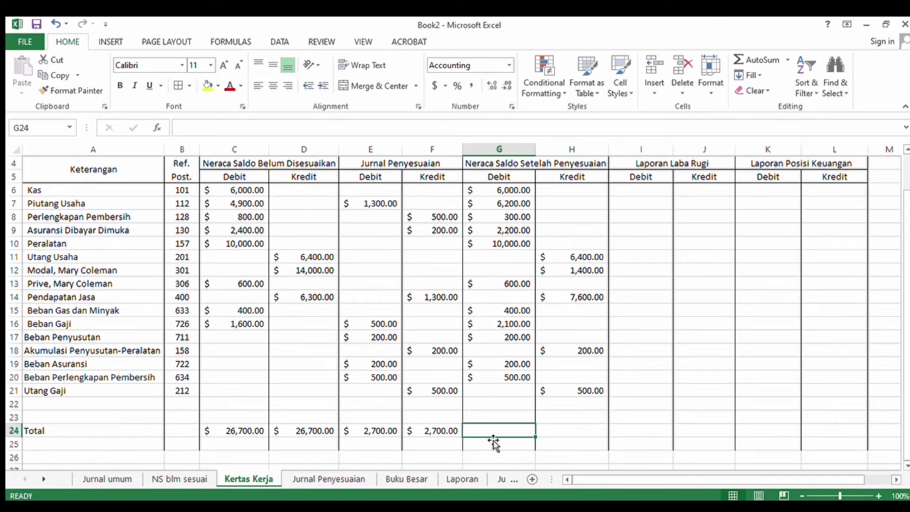
{"action": "type", "text": "=sum("}
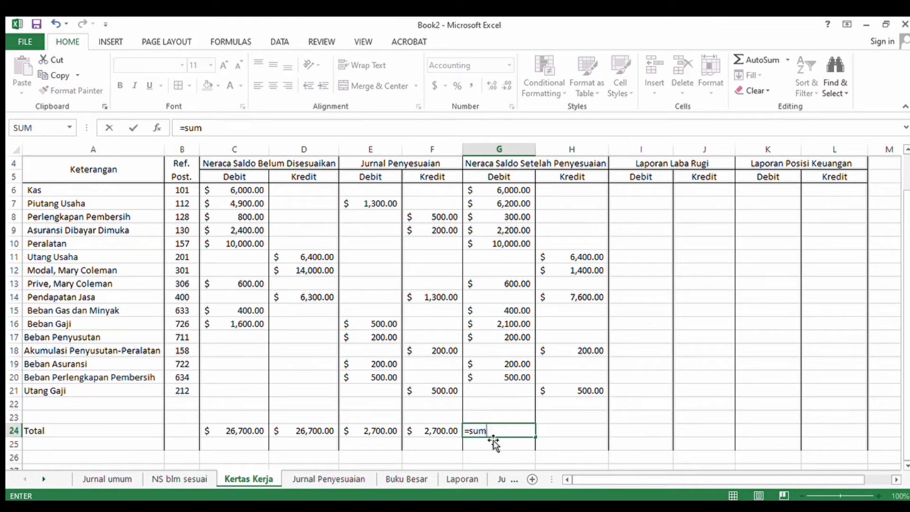
{"action": "left_click", "coordinate": [500, 190]}
{"action": "left_click_drag", "start_coordinate": [500, 190], "coordinate": [516, 377]}
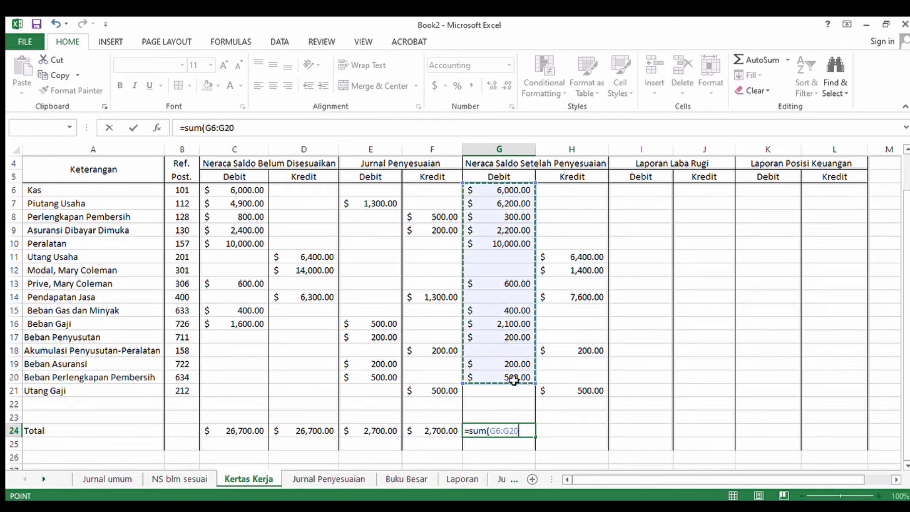
{"action": "key", "text": "Return"}
Step: Total the adjusted trial balance credit column in H24 with =SUM(H11:H22)
{"action": "left_click", "coordinate": [566, 430]}
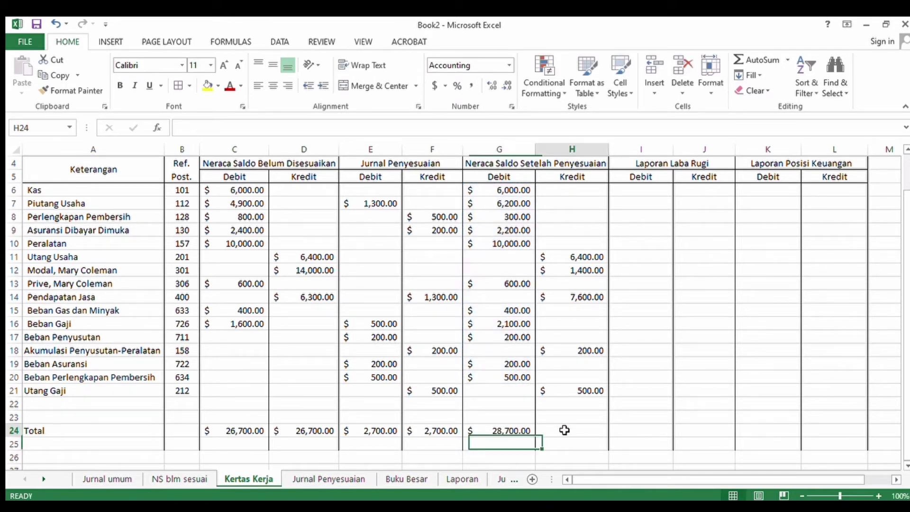
{"action": "type", "text": "=sum"}
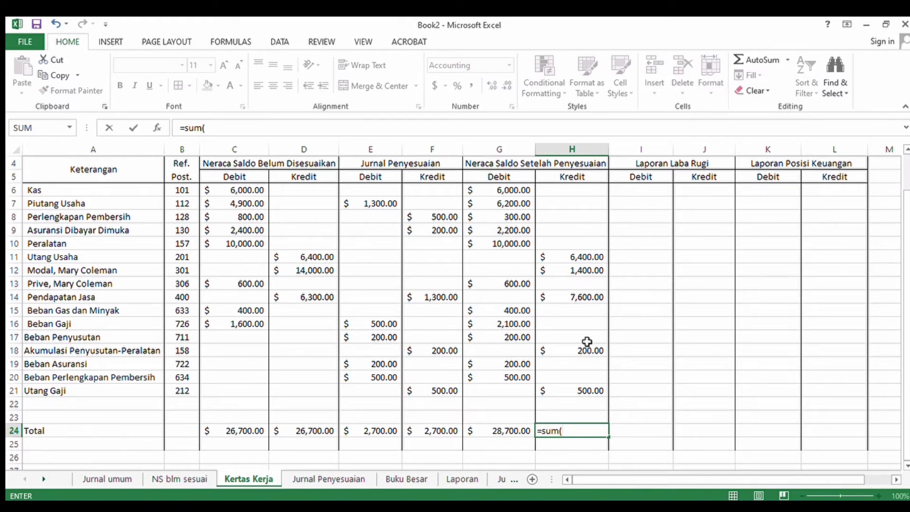
{"action": "type", "text": "("}
{"action": "left_click_drag", "start_coordinate": [583, 258], "coordinate": [583, 403]}
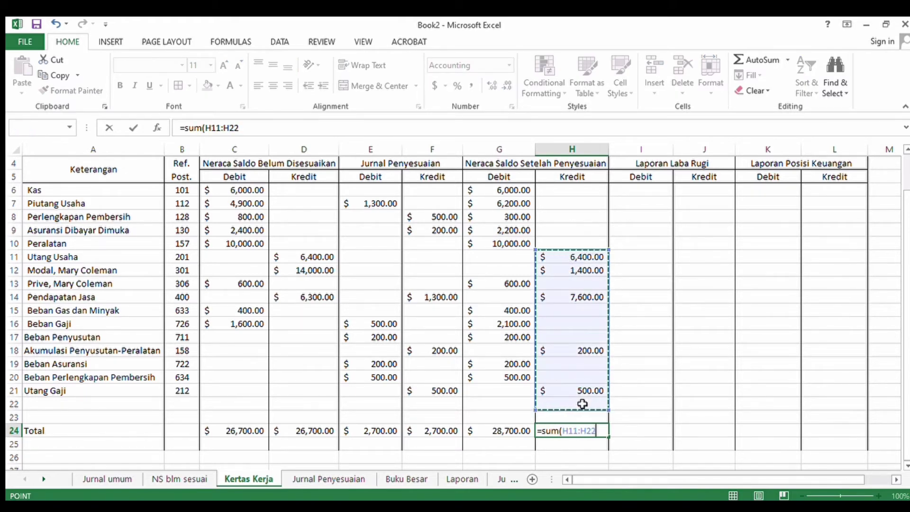
{"action": "key", "text": "Return"}
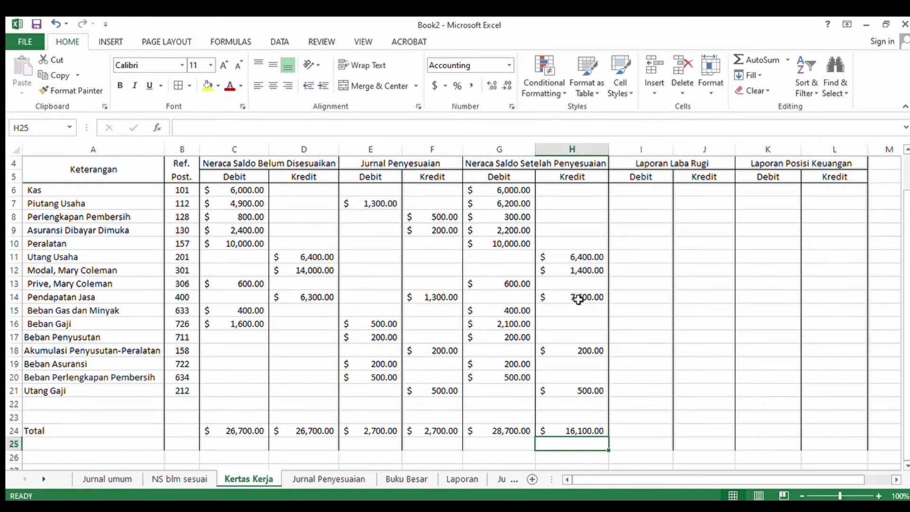
Step: Correct the adjusted credit amount for Modal in H12 to 14000
{"action": "left_click", "coordinate": [570, 271]}
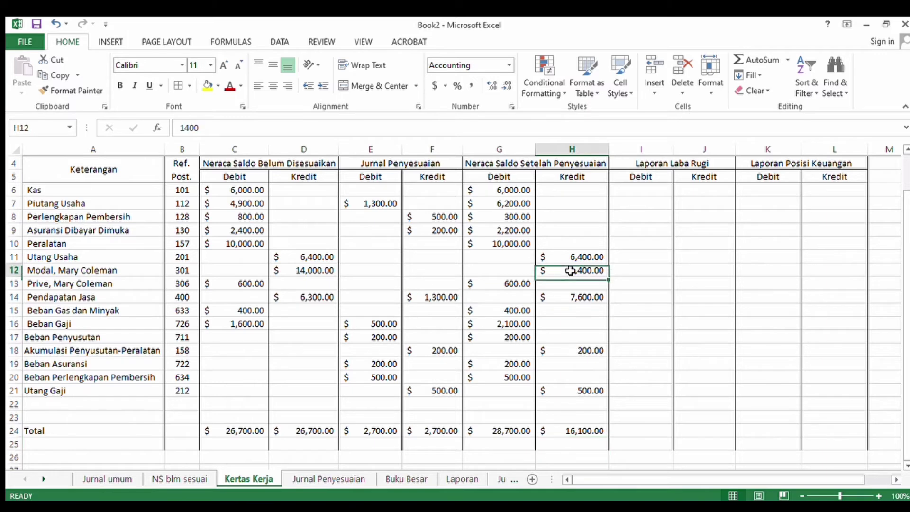
{"action": "key", "text": "BackSpace"}
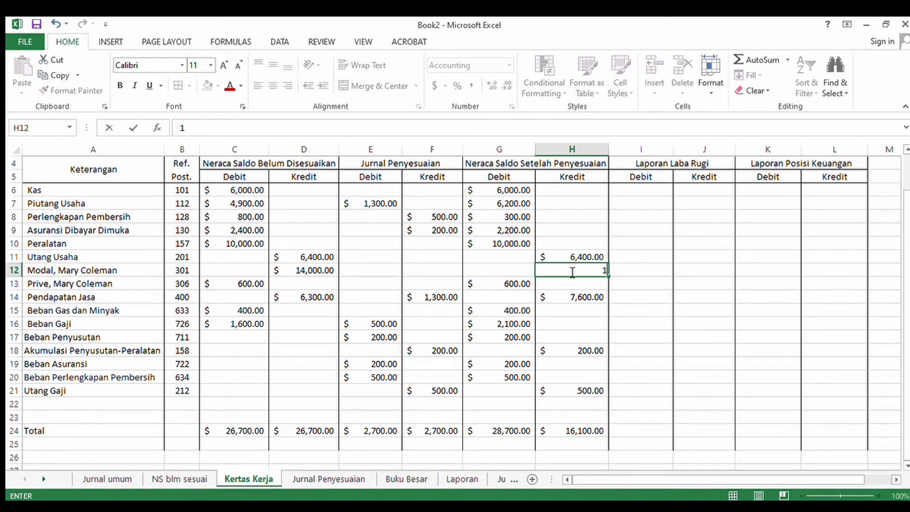
{"action": "key", "text": "Return"}
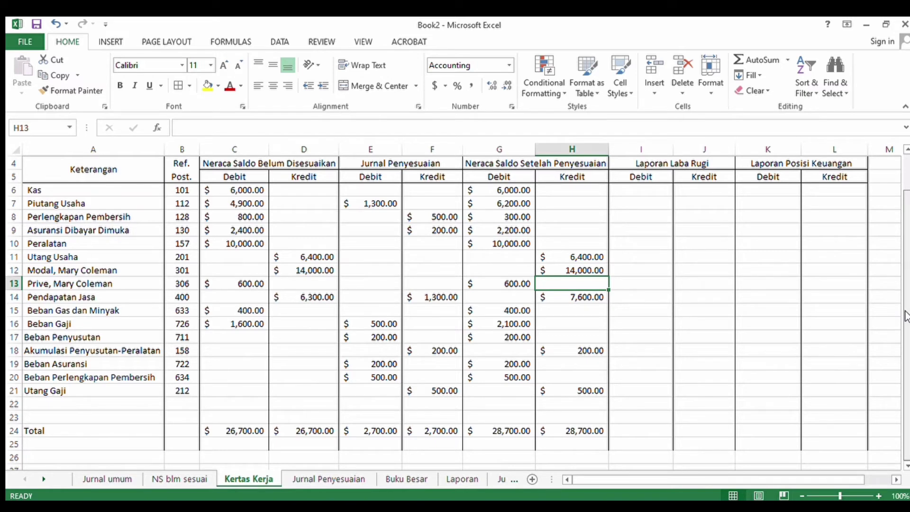
Step: Move the Kertas Kerja sheet so that it sits between the Buku Besar and Laporan sheets
{"action": "mouse_move", "coordinate": [905, 305]}
{"action": "left_mouse_down"}
{"action": "mouse_move", "coordinate": [906, 296]}
{"action": "mouse_move", "coordinate": [903, 313]}
{"action": "left_mouse_up"}
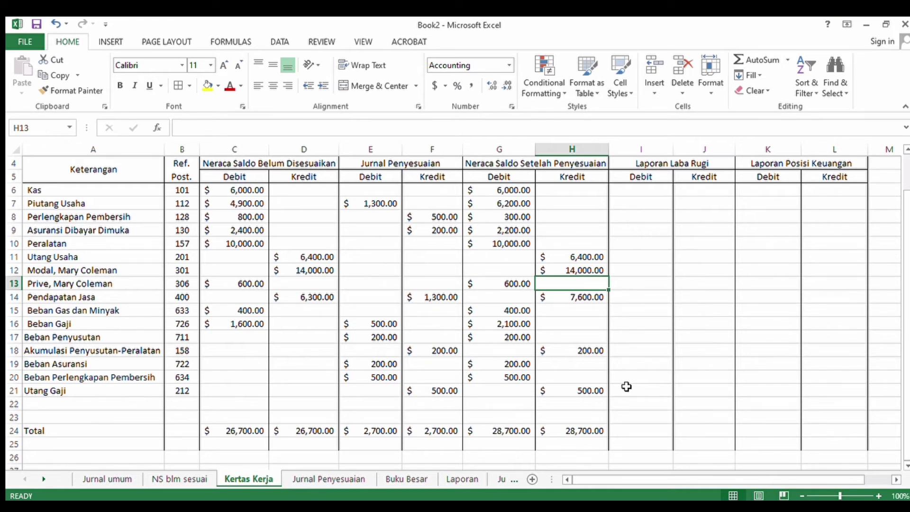
{"action": "left_click", "coordinate": [466, 483]}
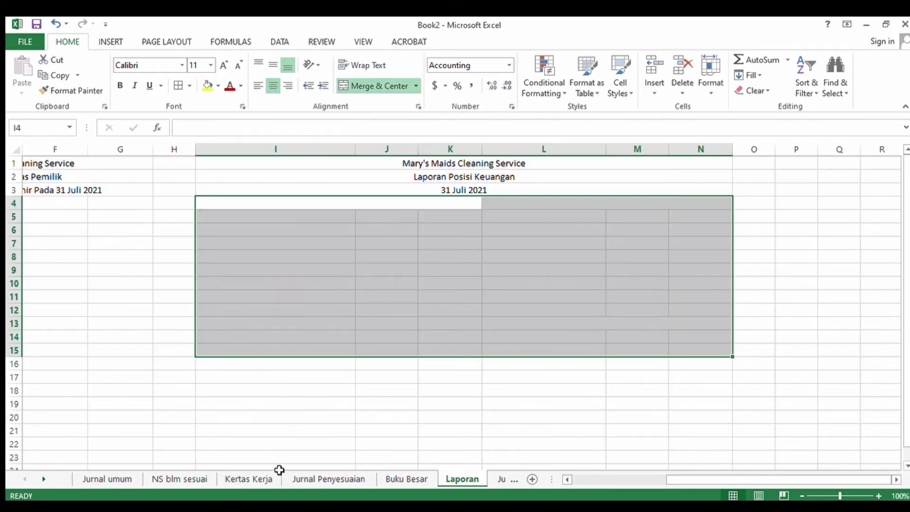
{"action": "left_click", "coordinate": [255, 479]}
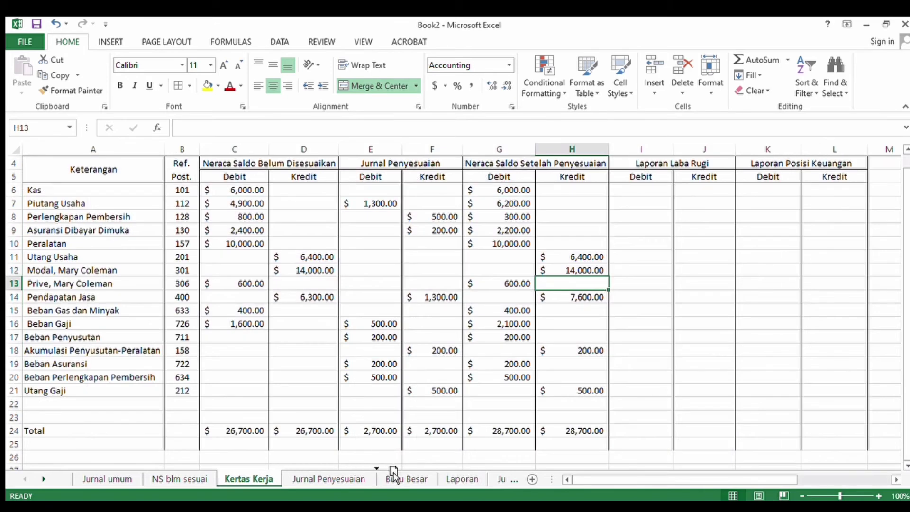
{"action": "left_click_drag", "start_coordinate": [423, 482], "coordinate": [421, 483]}
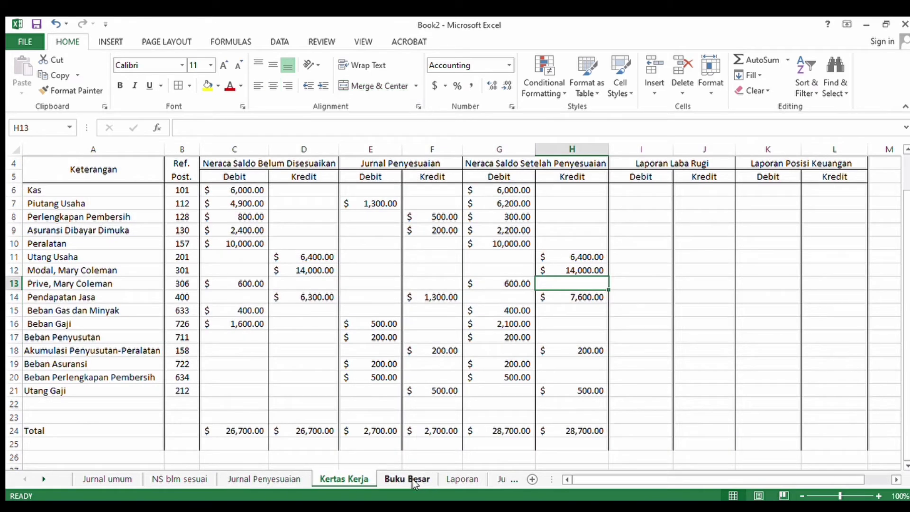
{"action": "left_click_drag", "start_coordinate": [467, 455], "coordinate": [440, 473]}
Step: On the Laporan sheet, enter the heading "Pendapatan:" in cell A4 under the Laporan Laba Rugi title
{"action": "left_click", "coordinate": [449, 478]}
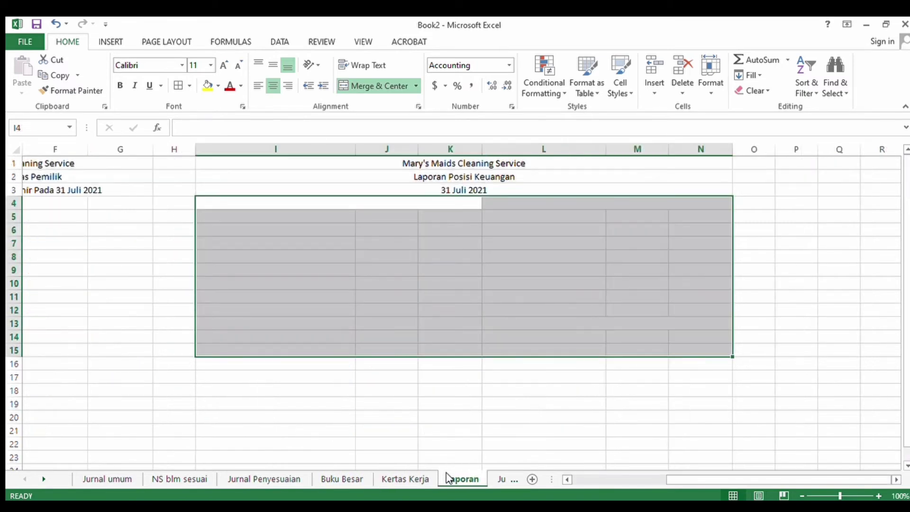
{"action": "left_click", "coordinate": [102, 338]}
{"action": "left_click_drag", "start_coordinate": [102, 338], "coordinate": [10, 337]}
{"action": "left_click", "coordinate": [53, 204]}
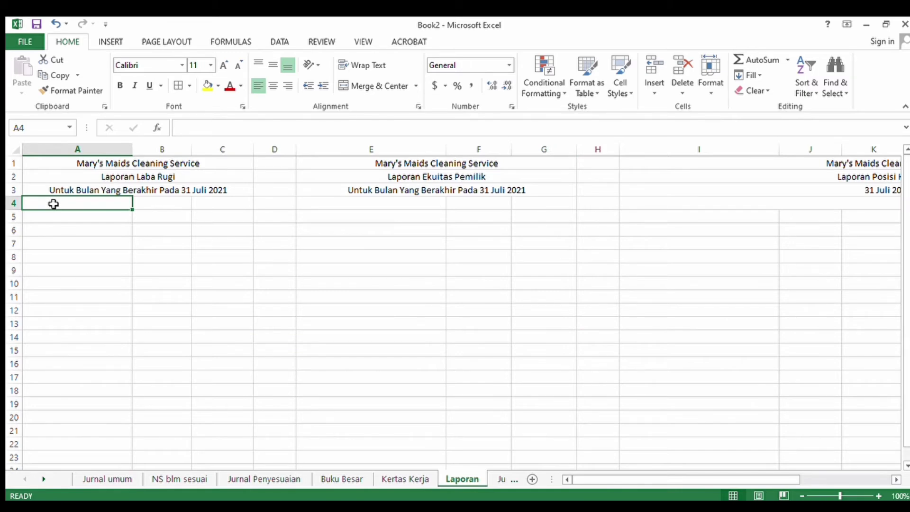
{"action": "type", "text": "P"}
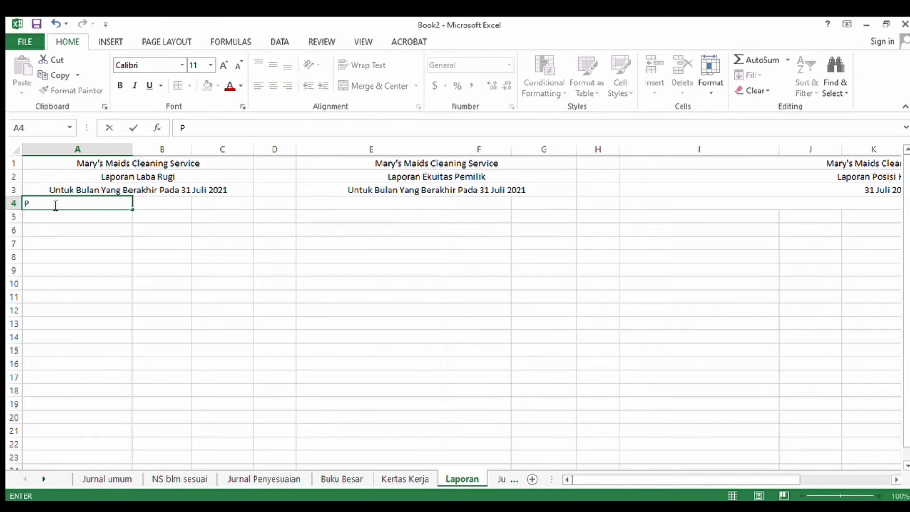
{"action": "type", "text": "endapatan"}
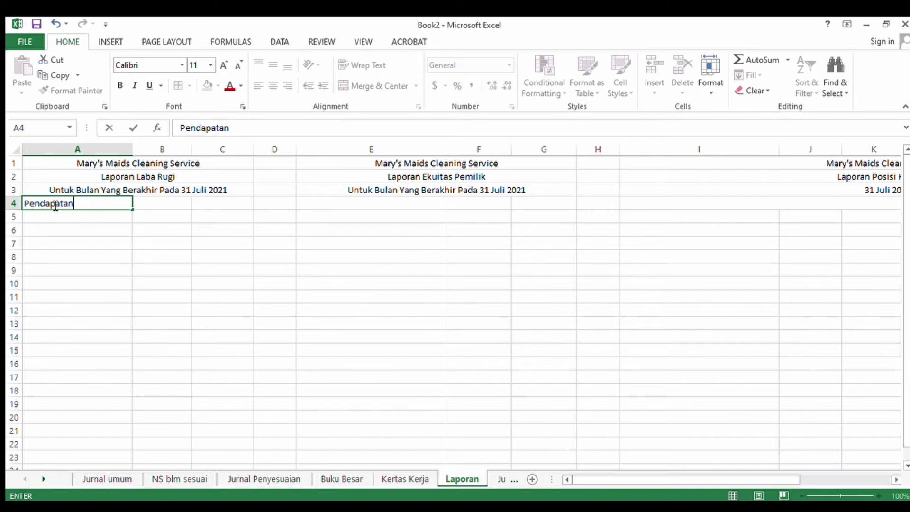
{"action": "type", "text": ":"}
{"action": "key", "text": "Return"}
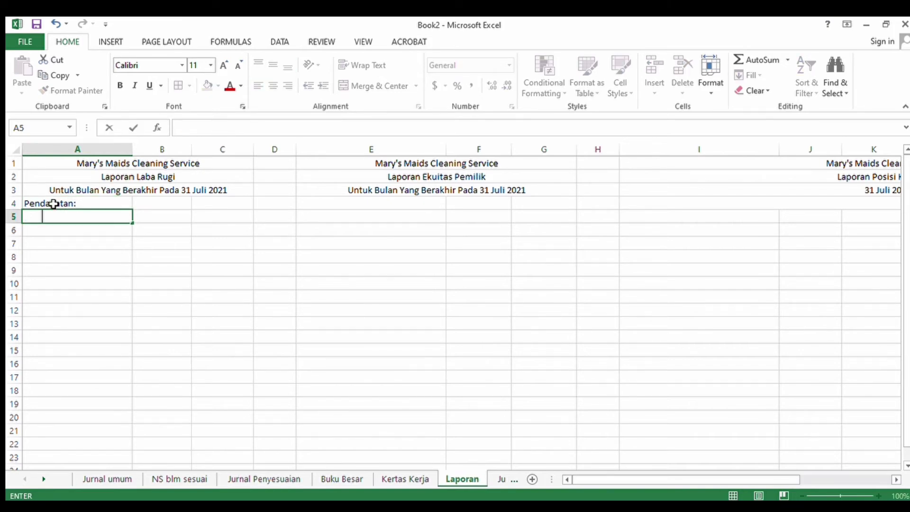
Step: Enter the indented revenue line "Pendapatan Jasa" in A5 and its adjusted balance from Kertas Kerja, 7600, in B5
{"action": "type", "text": "P"}
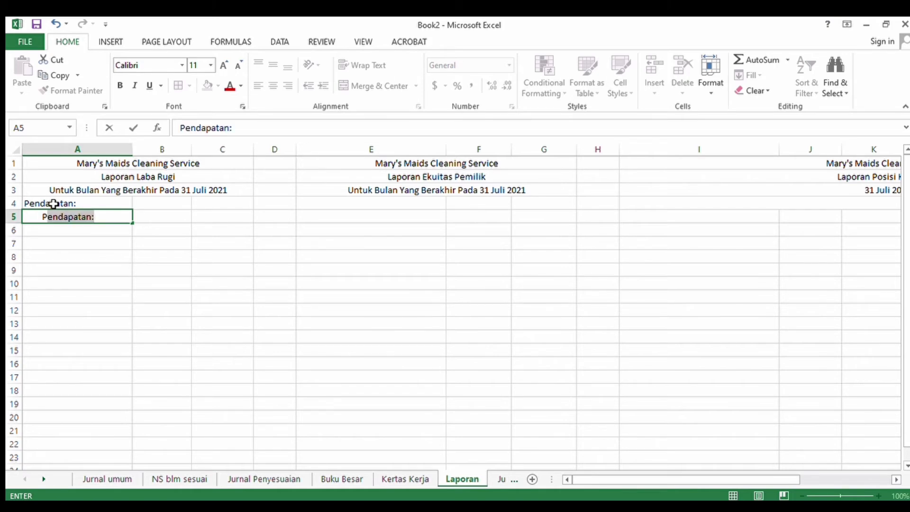
{"action": "type", "text": "endapatan"}
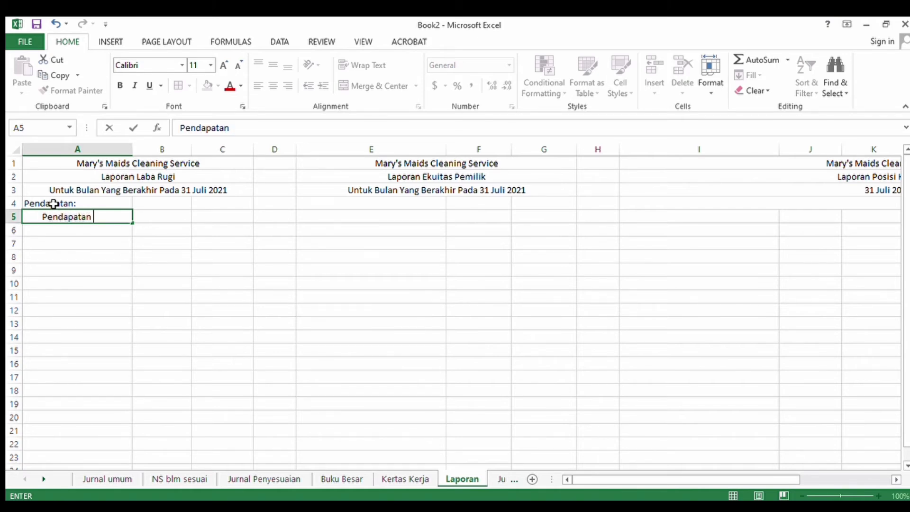
{"action": "type", "text": " Jasa"}
{"action": "left_click", "coordinate": [164, 221]}
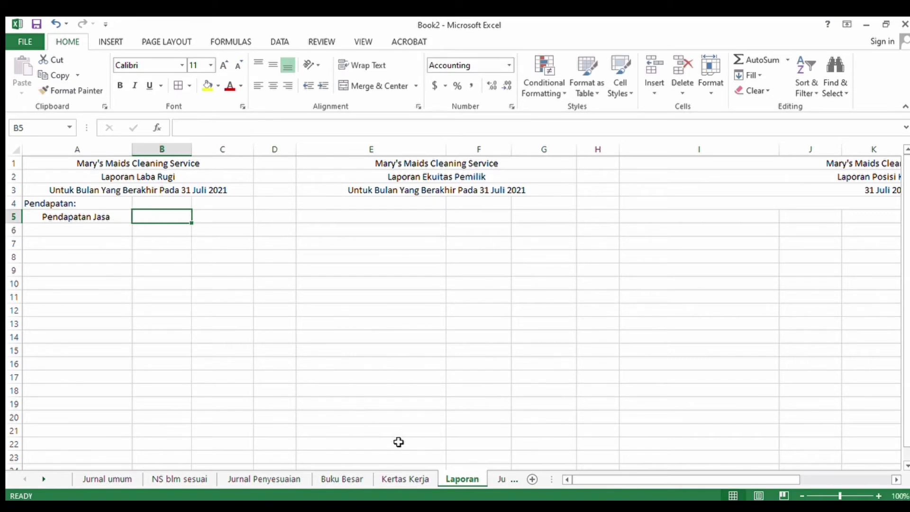
{"action": "left_click", "coordinate": [401, 478]}
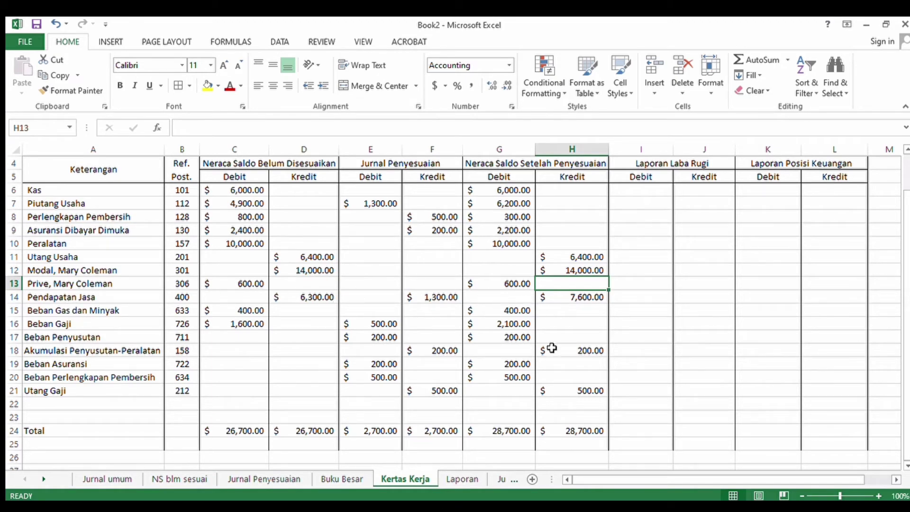
{"action": "left_click", "coordinate": [458, 479]}
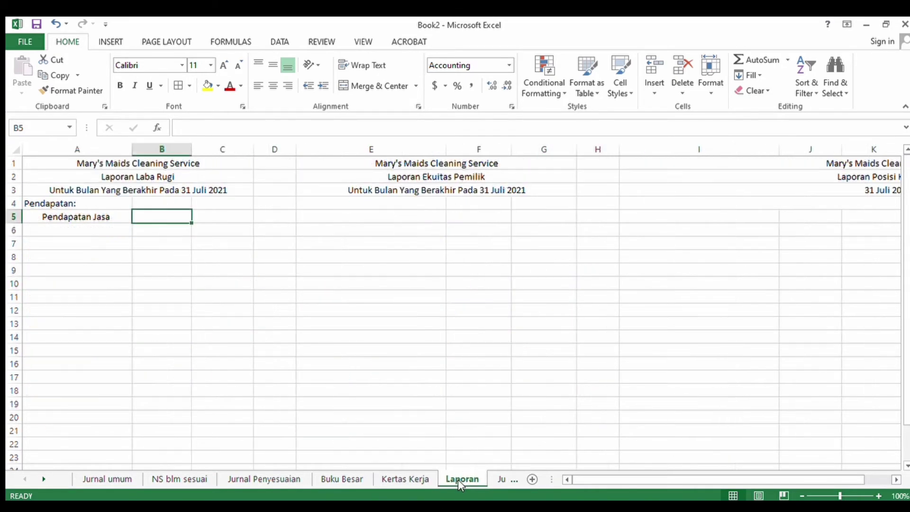
{"action": "type", "text": "7600"}
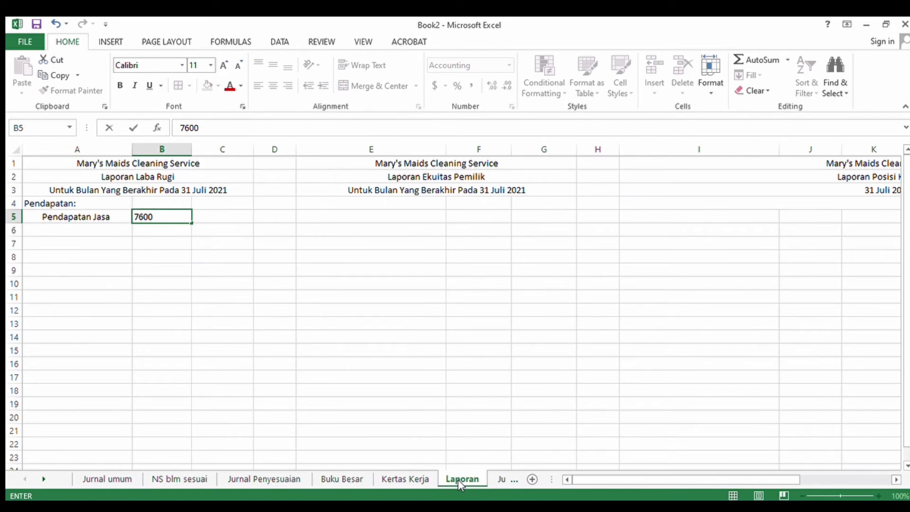
{"action": "key", "text": "Return"}
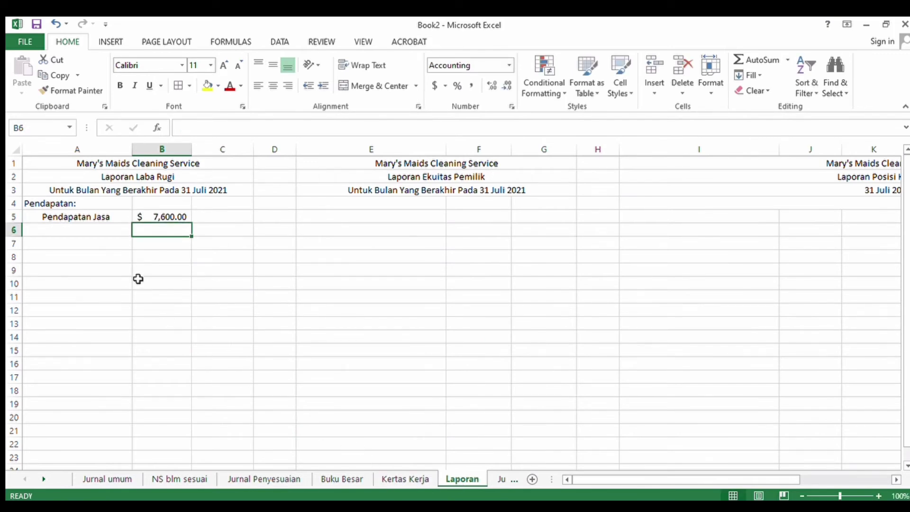
Step: Add the "Total Pendapatan" line in A6 and total the revenue in C6 with =SUM(B5)
{"action": "left_click", "coordinate": [103, 235]}
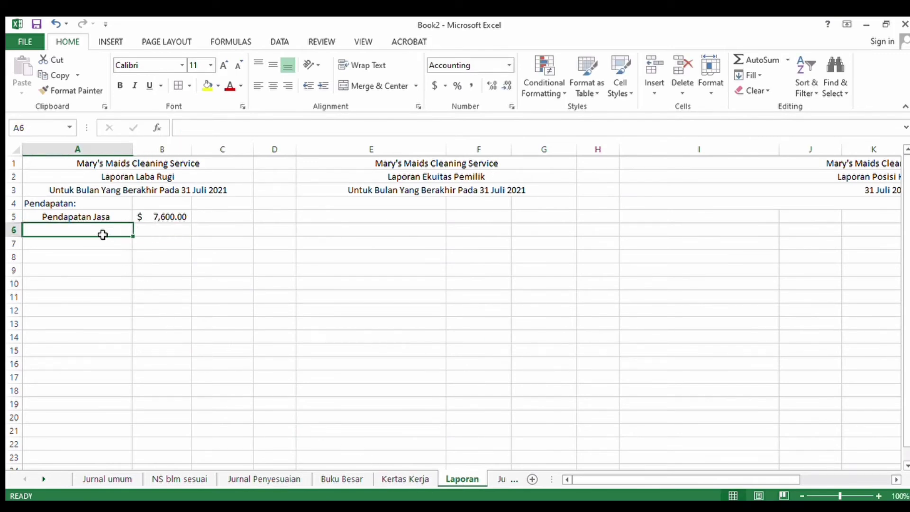
{"action": "type", "text": "T"}
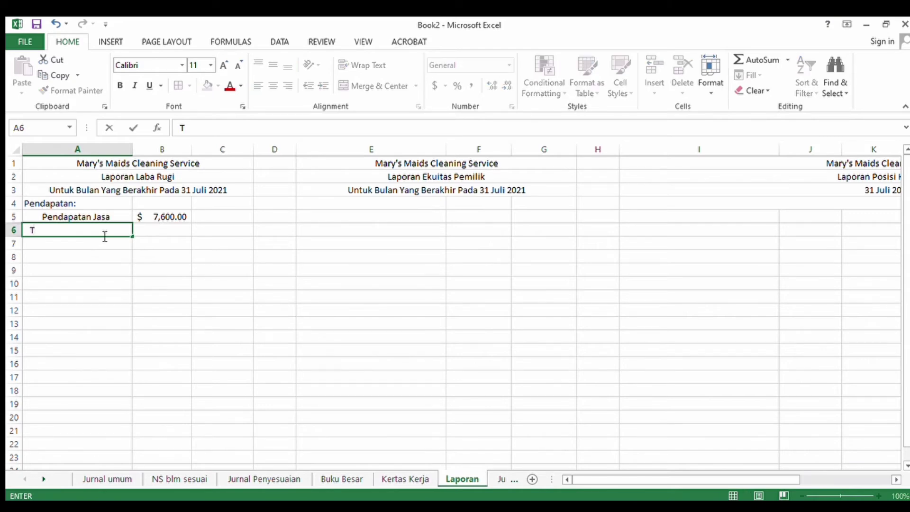
{"action": "type", "text": "pta"}
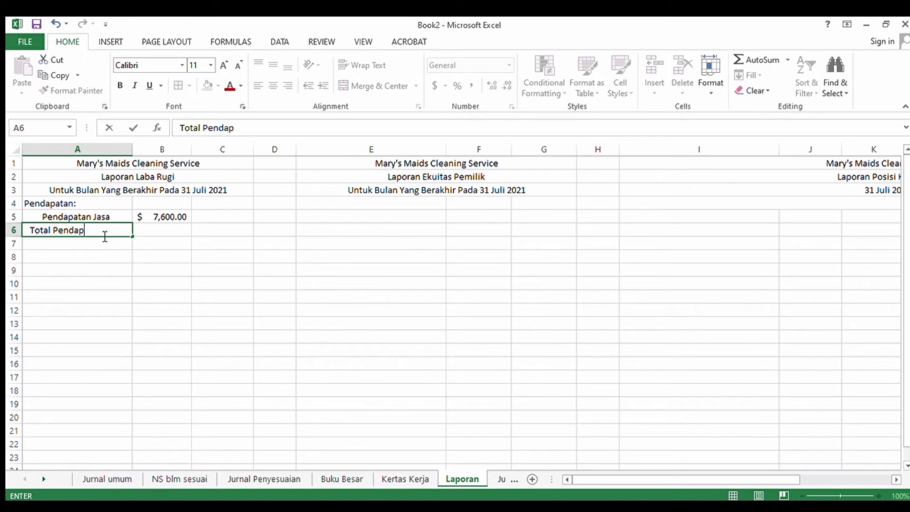
{"action": "type", "text": "atan"}
{"action": "left_click", "coordinate": [217, 235]}
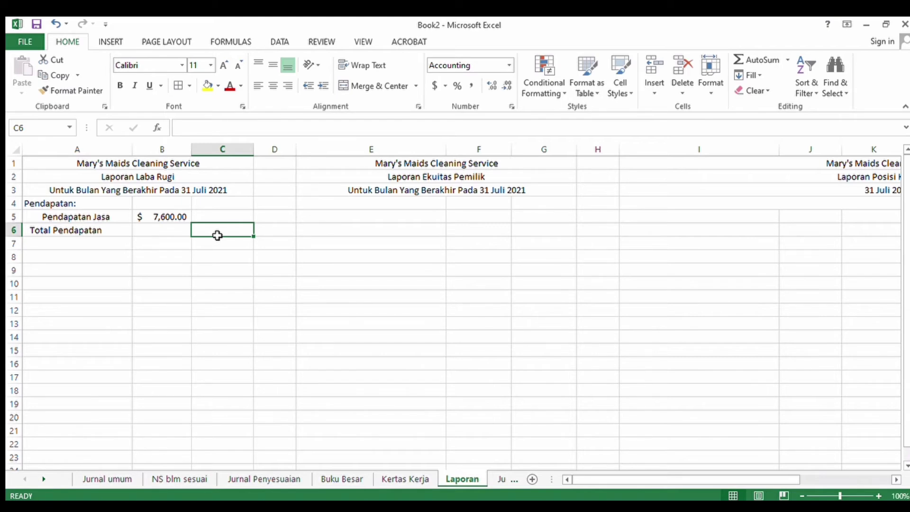
{"action": "type", "text": "=sum"}
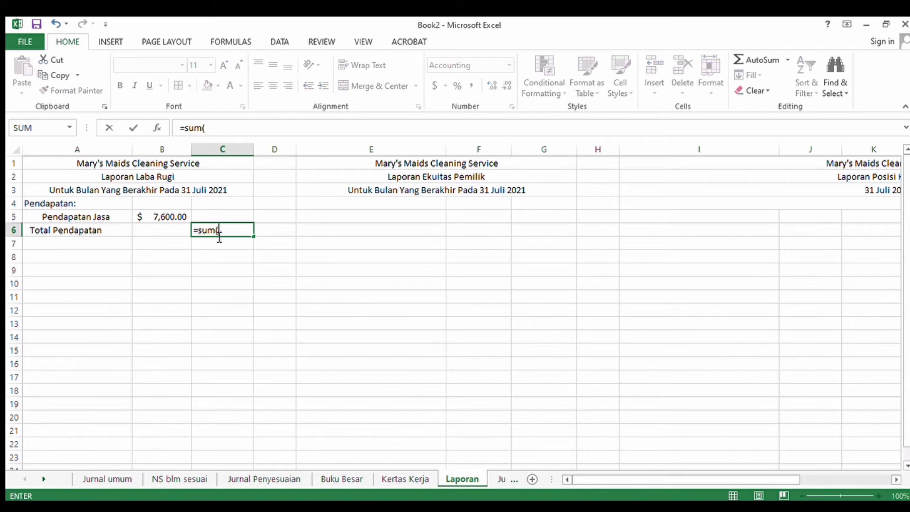
{"action": "type", "text": "("}
{"action": "left_click", "coordinate": [166, 215]}
{"action": "key", "text": "Return"}
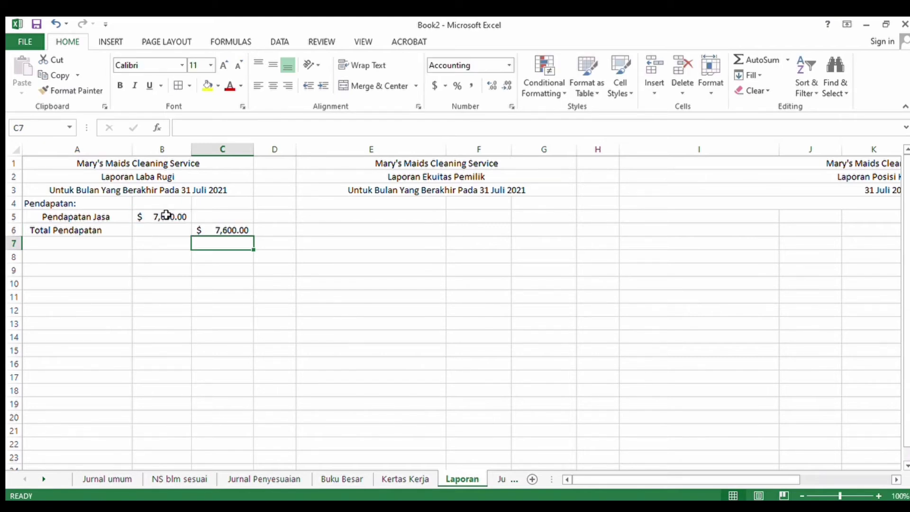
Step: Enter the expense section heading "Beban:" in A7, below Total Pendapatan
{"action": "left_click", "coordinate": [88, 245]}
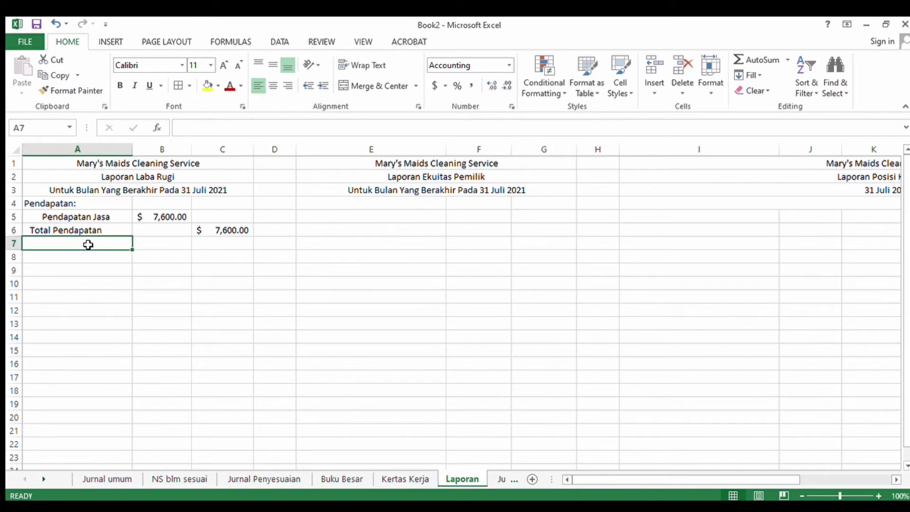
{"action": "type", "text": "Beban"}
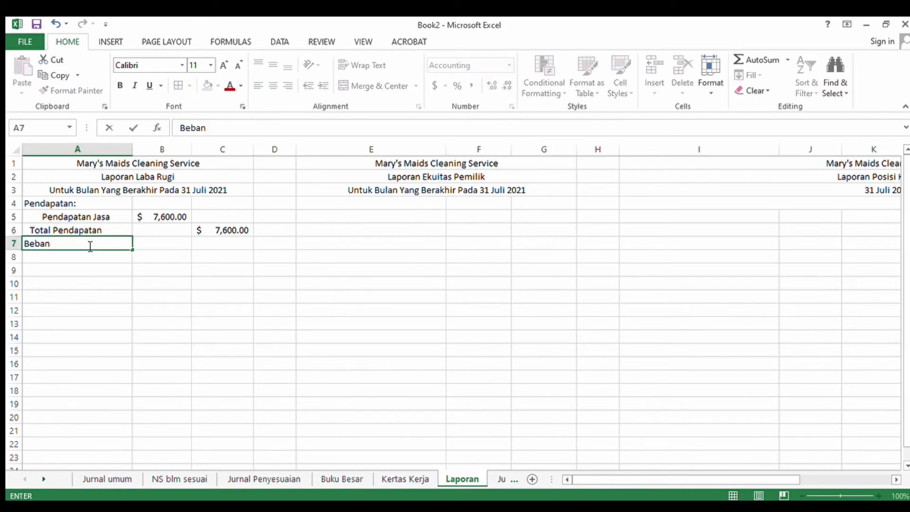
{"action": "type", "text": ":"}
{"action": "key", "text": "Return"}
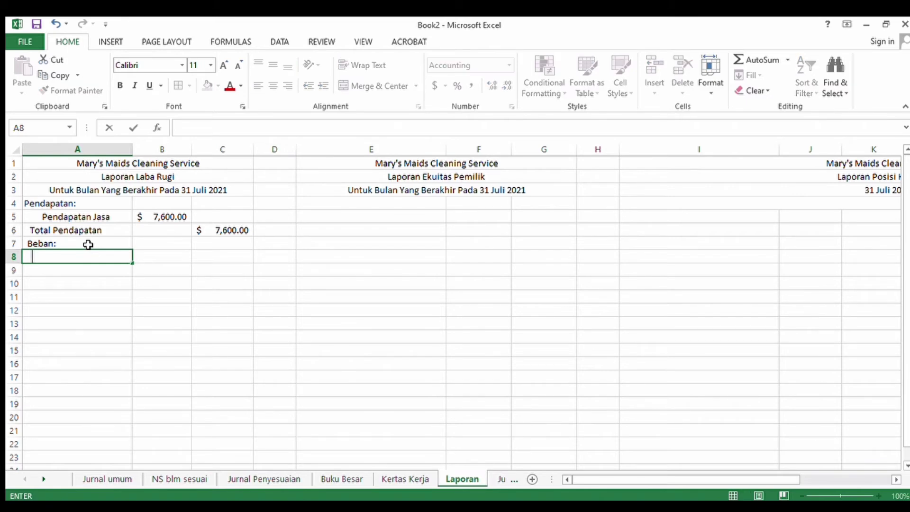
Step: Enter the indented expense line "Beban Gas dan Minyak" in A8 and its adjusted balance from Kertas Kerja, 400, in B8
{"action": "type", "text": "Beban"}
{"action": "left_click", "coordinate": [392, 478]}
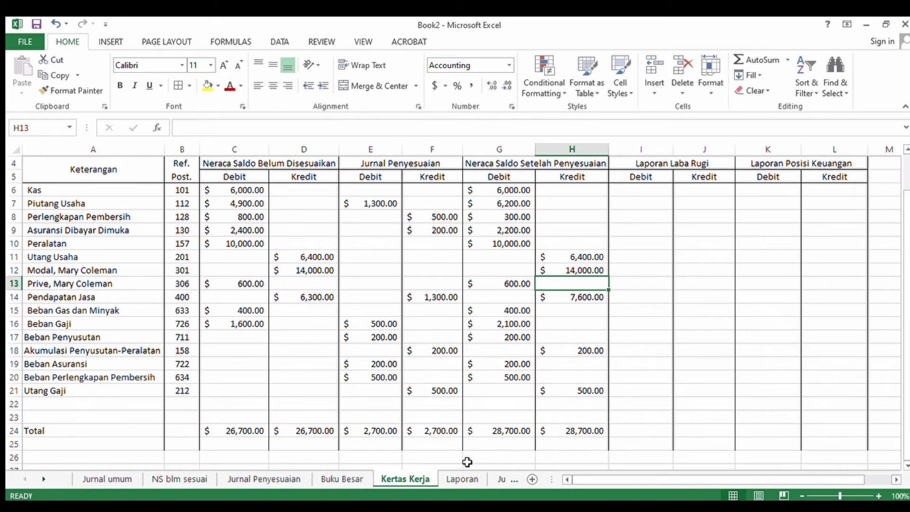
{"action": "left_click", "coordinate": [461, 479]}
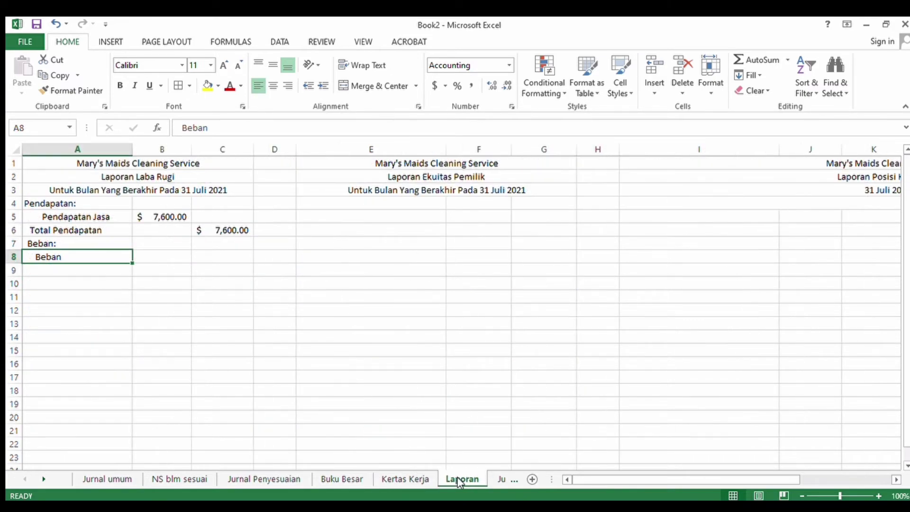
{"action": "type", "text": "G"}
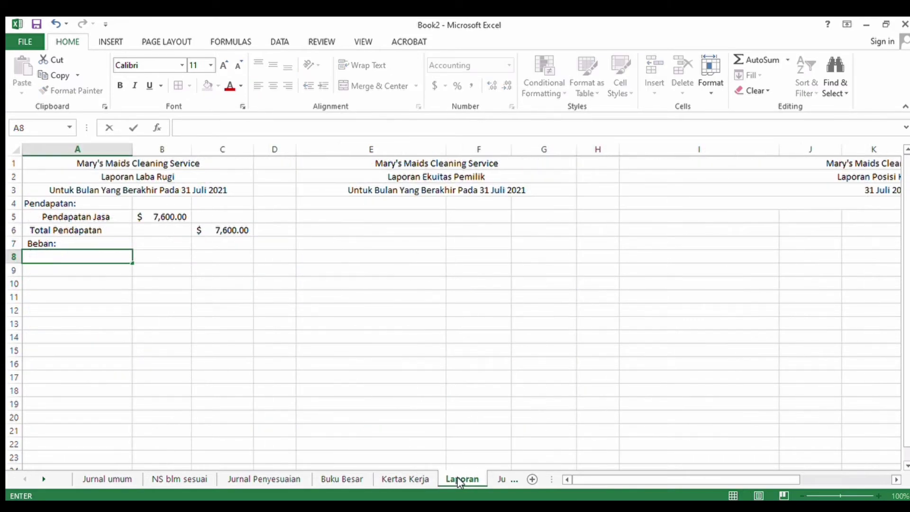
{"action": "type", "text": "Beban Gas dan "}
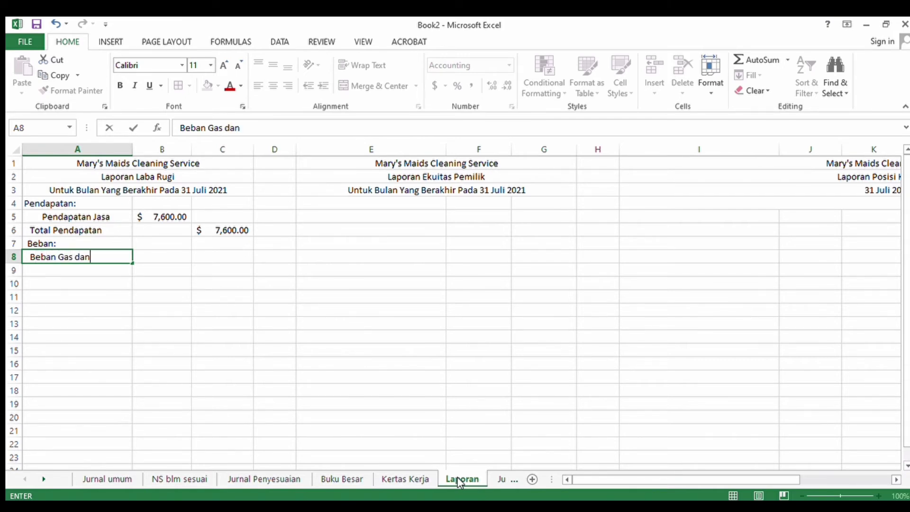
{"action": "type", "text": "Minyak"}
{"action": "left_click", "coordinate": [166, 257]}
{"action": "type", "text": "400"}
{"action": "key", "text": "Return"}
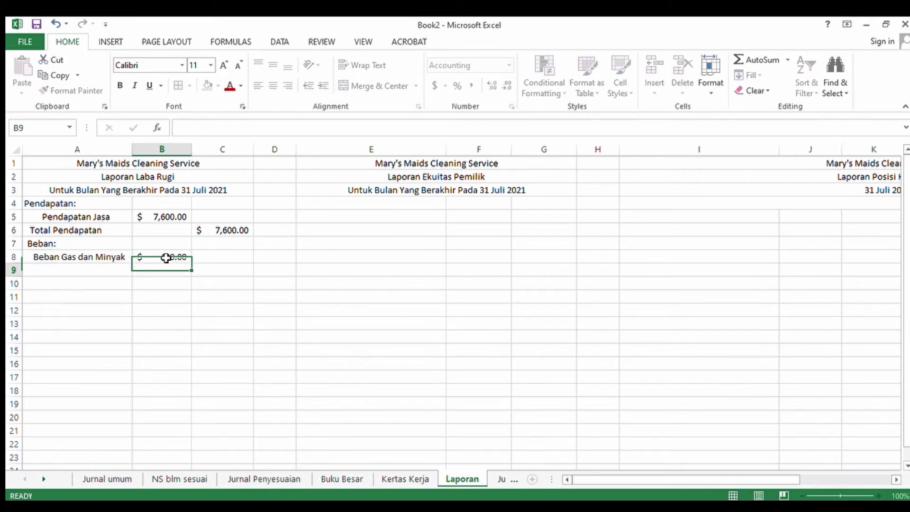
Step: Begin the next expense line in A9 with "Beban" and check the adjusted expense balances in Kertas Kerja
{"action": "left_click", "coordinate": [53, 273]}
{"action": "type", "text": "B"}
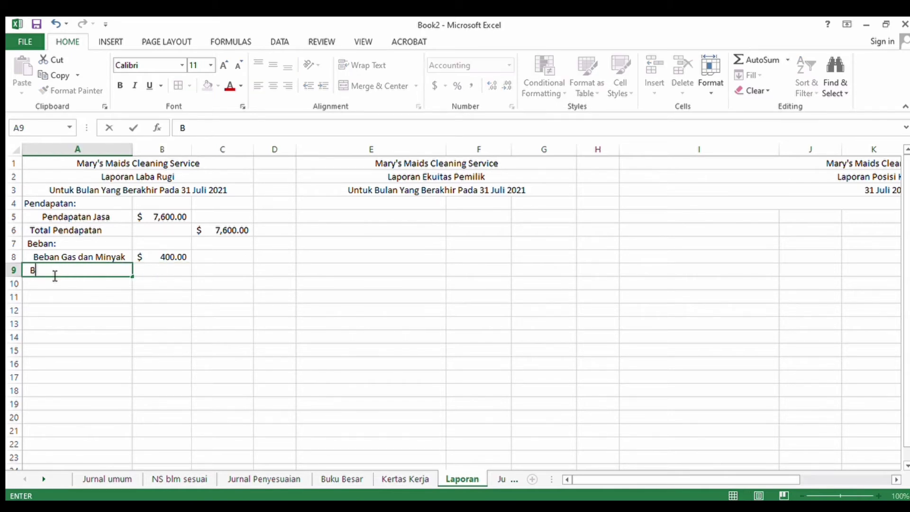
{"action": "type", "text": "eban Gas dan Minyak"}
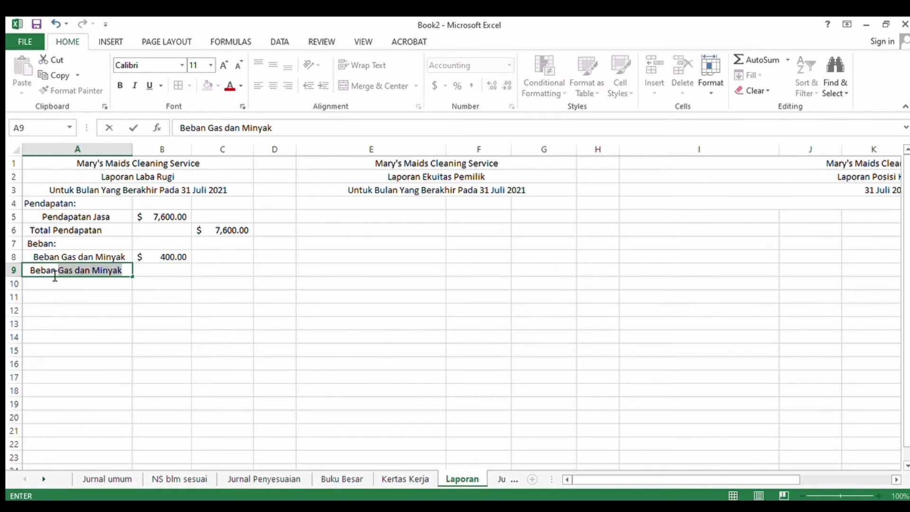
{"action": "left_click", "coordinate": [393, 478]}
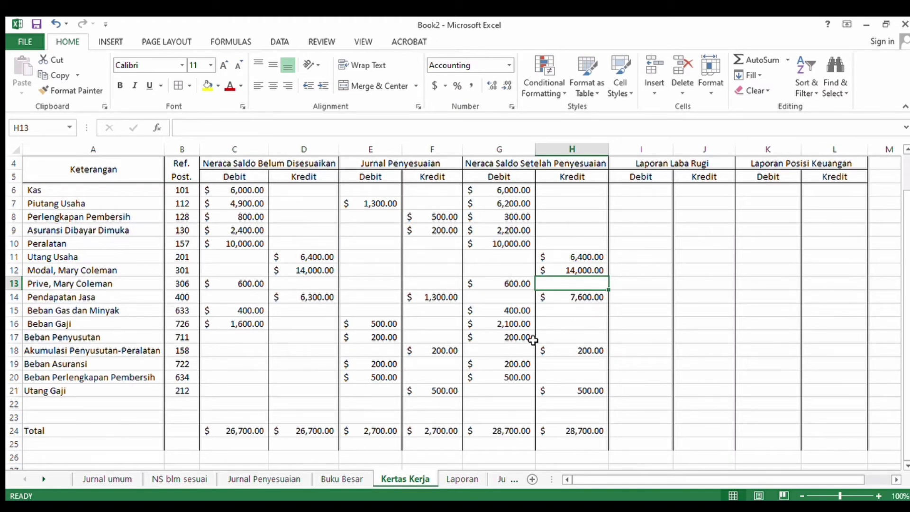
Step: On the Laporan sheet, change the expense label in A9 to "Beban Gaji"
{"action": "left_click", "coordinate": [462, 478]}
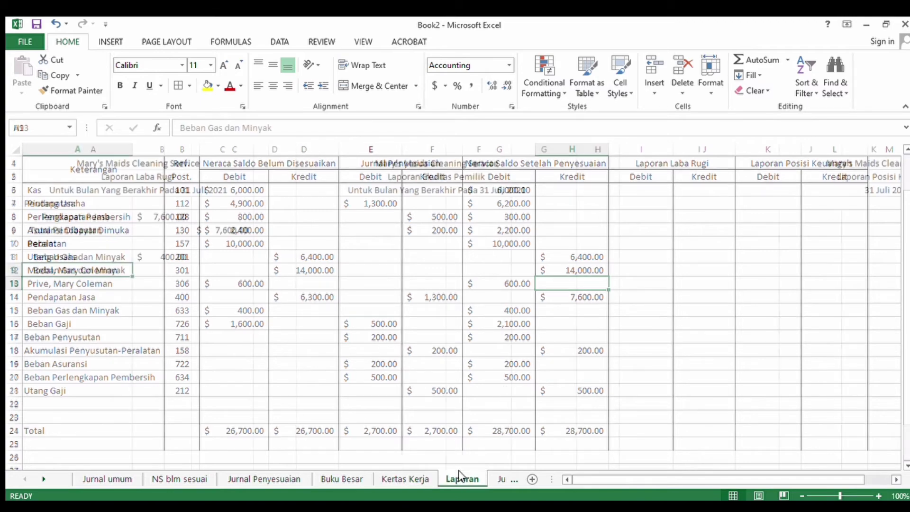
{"action": "double_click", "coordinate": [106, 268]}
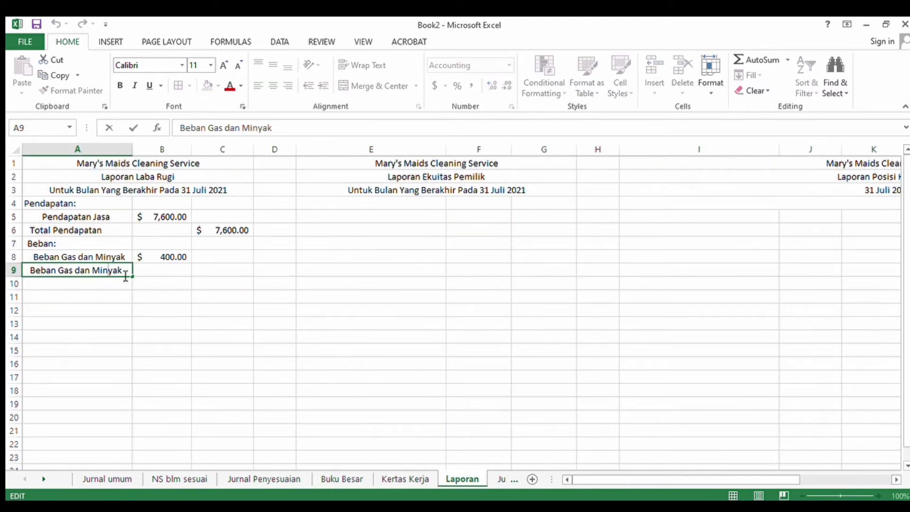
{"action": "key", "text": "BackSpace"}
{"action": "key", "text": "BackSpace"}
{"action": "key", "text": "BackSpace"}
{"action": "key", "text": "BackSpace"}
{"action": "key", "text": "BackSpace"}
{"action": "key", "text": "BackSpace"}
{"action": "key", "text": "BackSpace"}
{"action": "key", "text": "BackSpace"}
{"action": "key", "text": "BackSpace"}
{"action": "key", "text": "BackSpace"}
{"action": "key", "text": "BackSpace"}
{"action": "key", "text": "BackSpace"}
{"action": "key", "text": "BackSpace"}
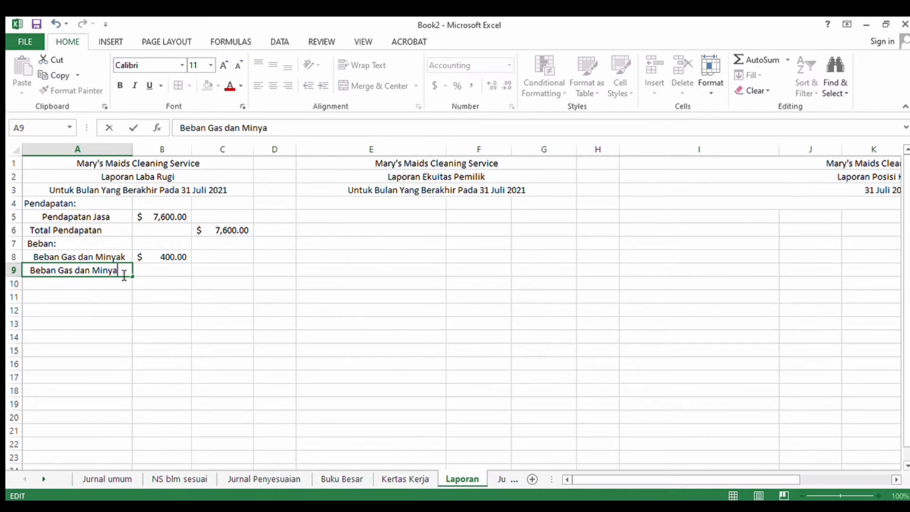
{"action": "type", "text": "aj"}
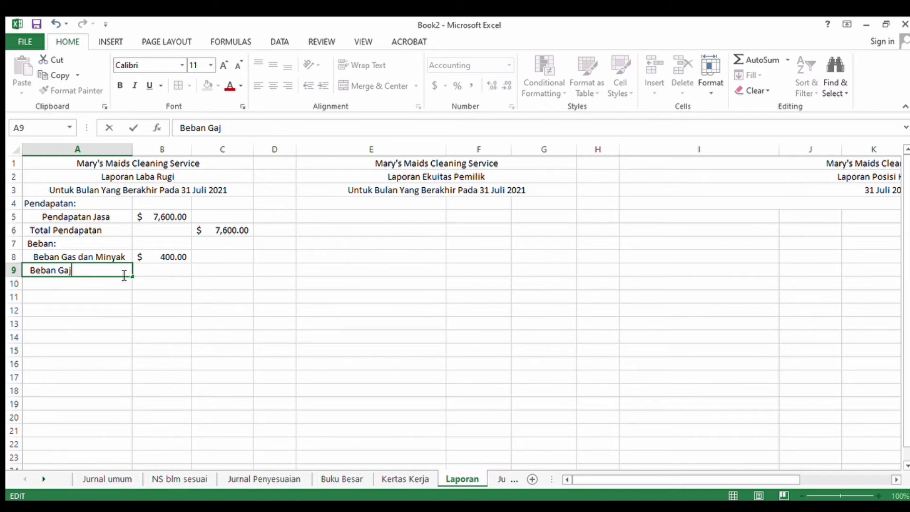
{"action": "type", "text": "i"}
Step: Enter 2,100 in B9 as the Beban Gaji amount
{"action": "left_click", "coordinate": [182, 268]}
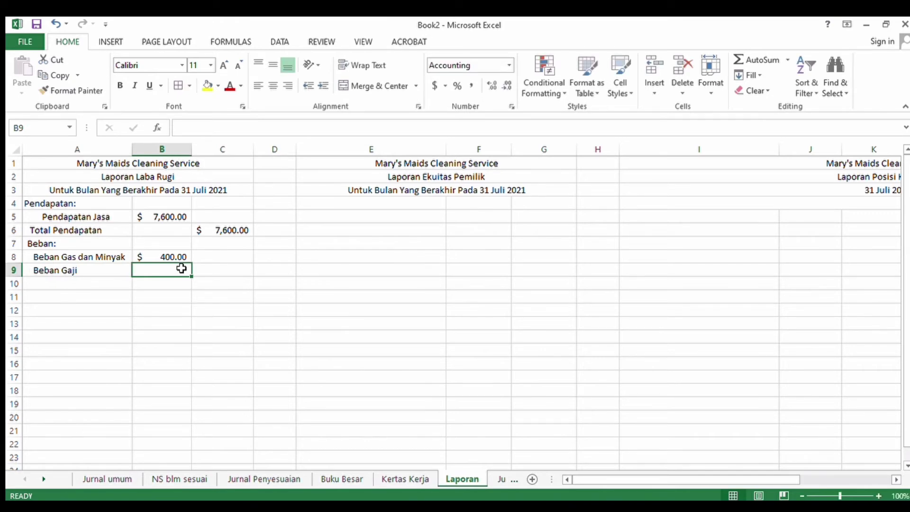
{"action": "type", "text": "2,"}
{"action": "type", "text": "100"}
{"action": "key", "text": "Return"}
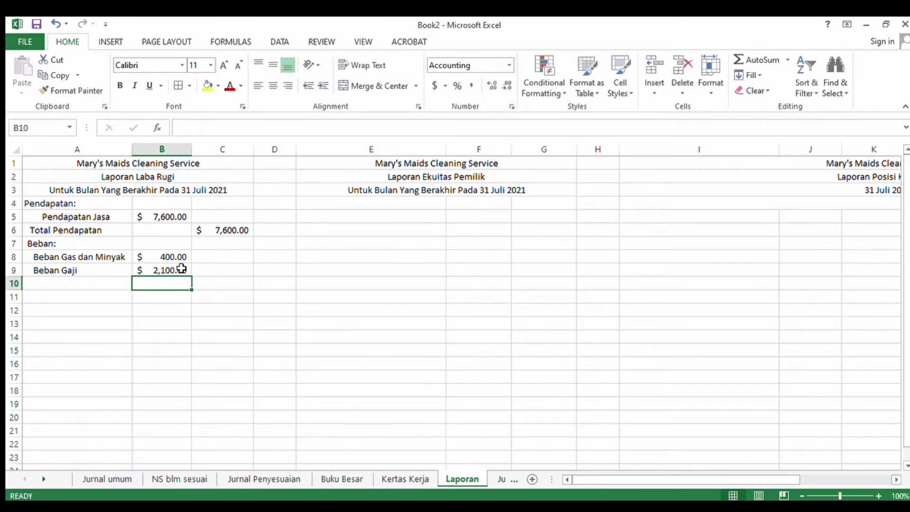
Step: Consult the Kertas Kerja sheet and add the expense "Beban Penyusutan" in A10 of Laporan with 200 in B10
{"action": "left_click", "coordinate": [71, 283]}
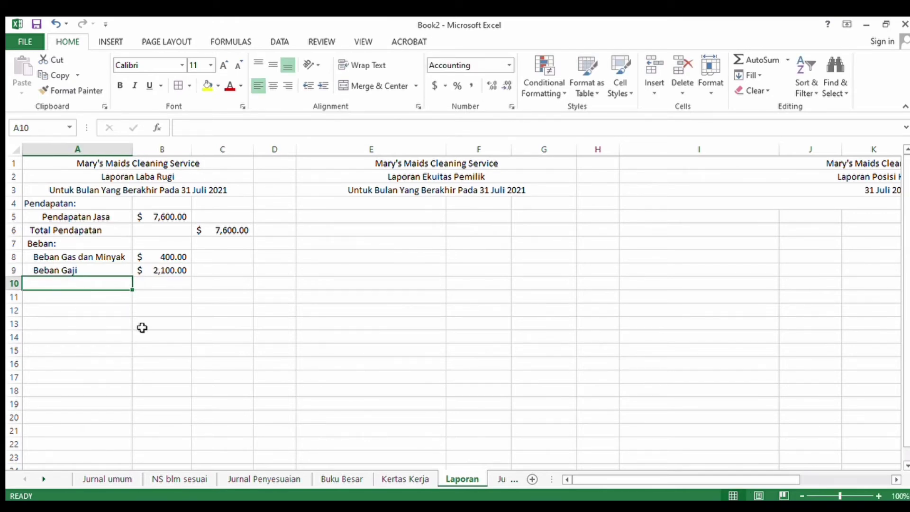
{"action": "left_click", "coordinate": [403, 474]}
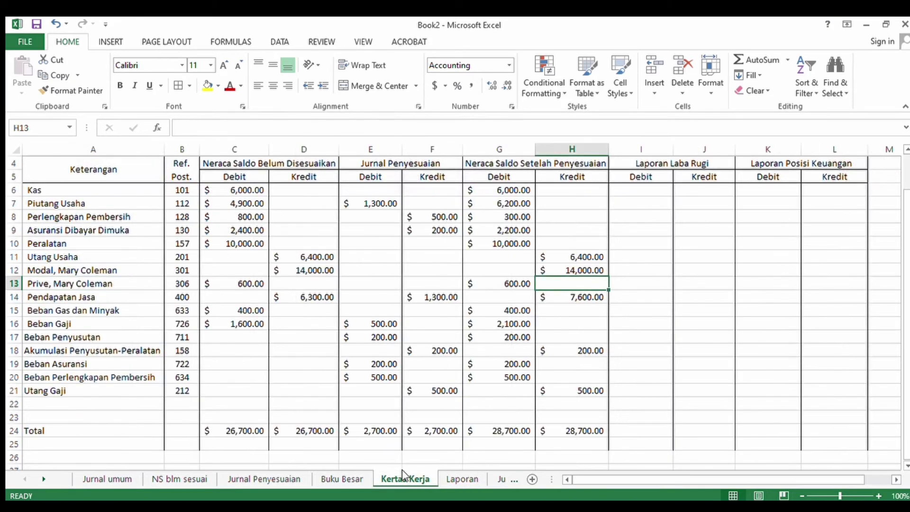
{"action": "left_click", "coordinate": [450, 478]}
{"action": "type", "text": "B"}
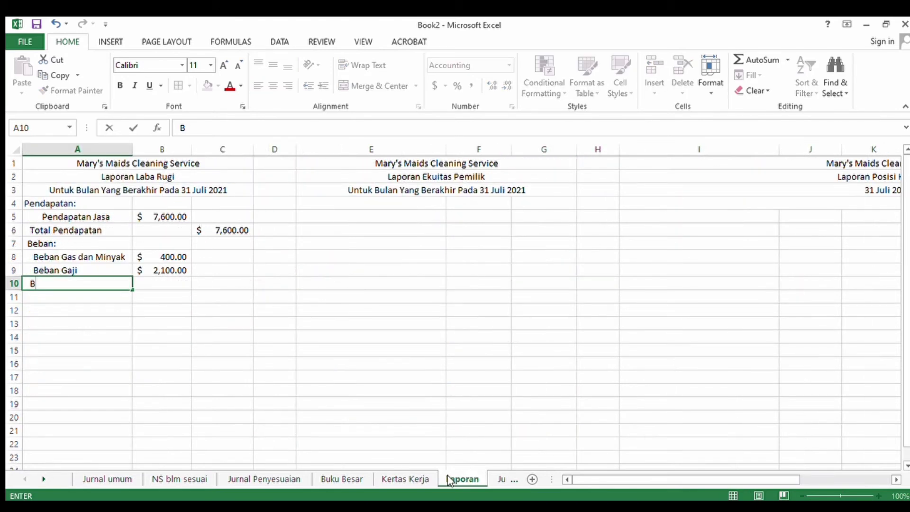
{"action": "type", "text": "eban Pen"}
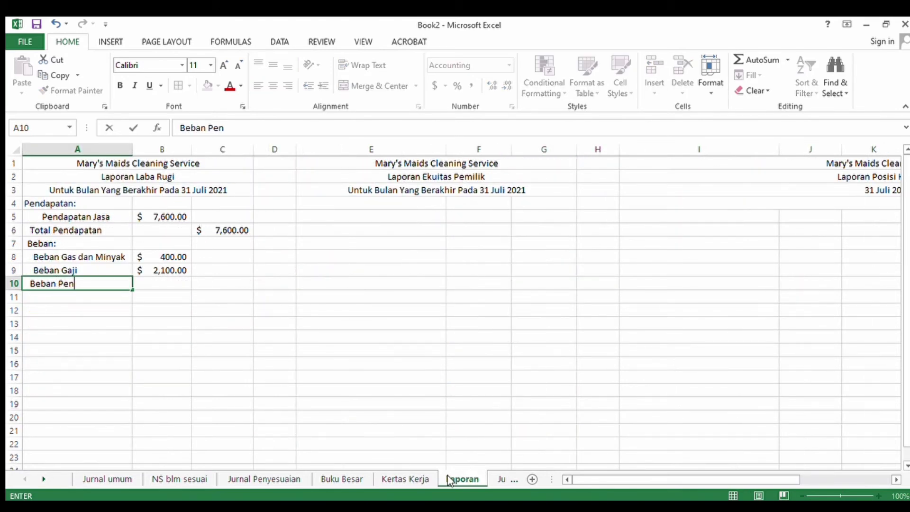
{"action": "type", "text": "yusutan"}
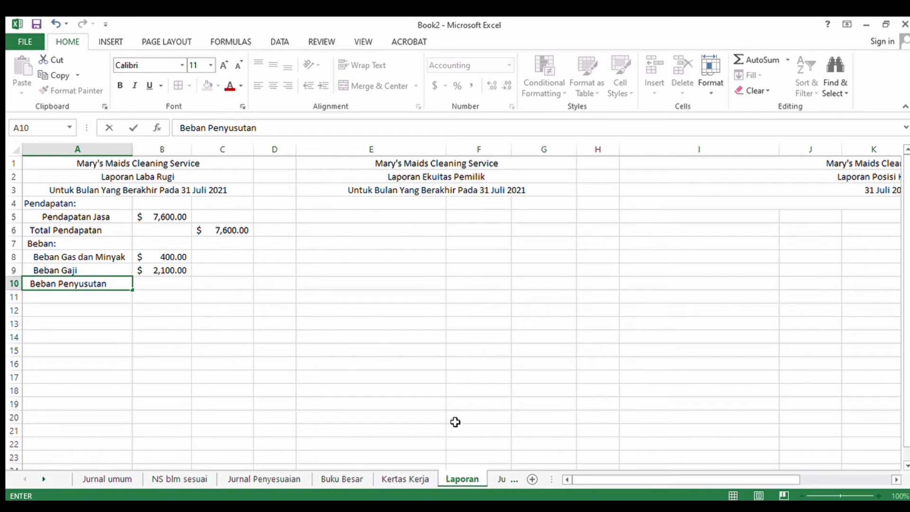
{"action": "left_click", "coordinate": [179, 286]}
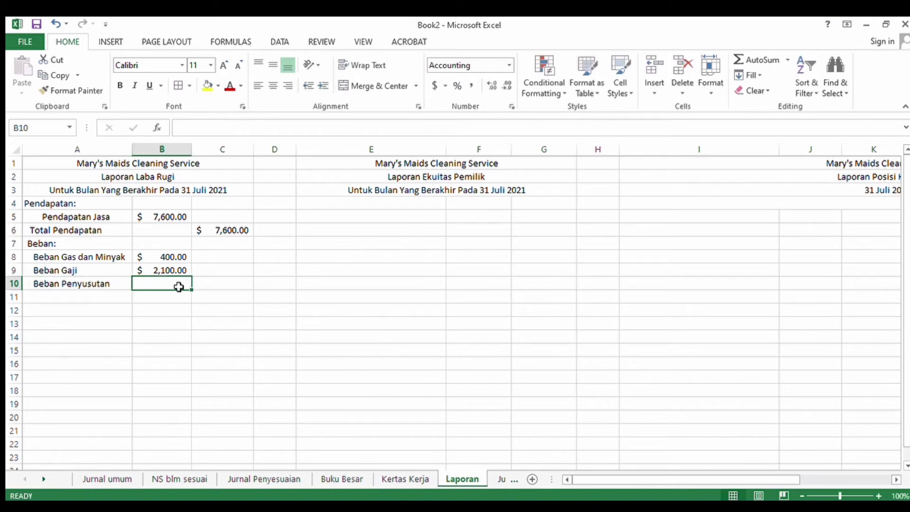
{"action": "type", "text": "200"}
{"action": "key", "text": "Return"}
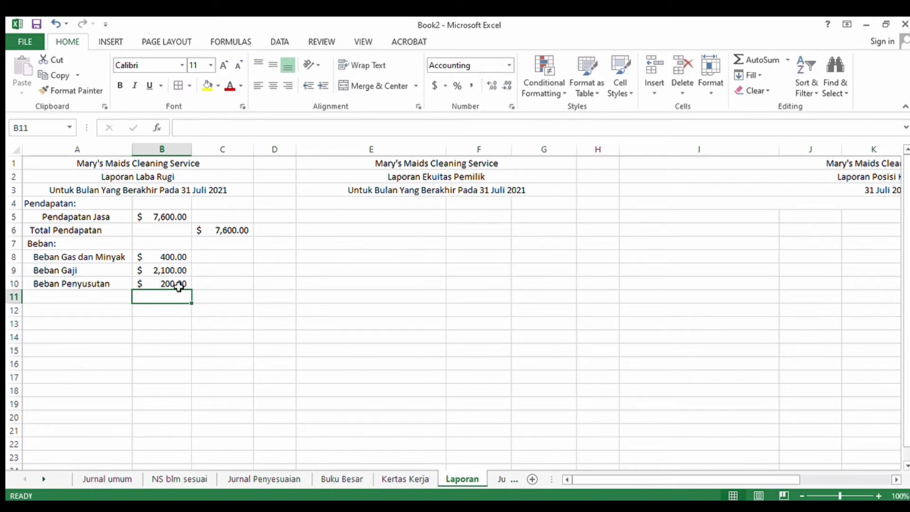
Step: Check the Kertas Kerja sheet and add the expense "Beban Asuransi" in A11 of Laporan with 200 in B11
{"action": "left_click", "coordinate": [397, 481]}
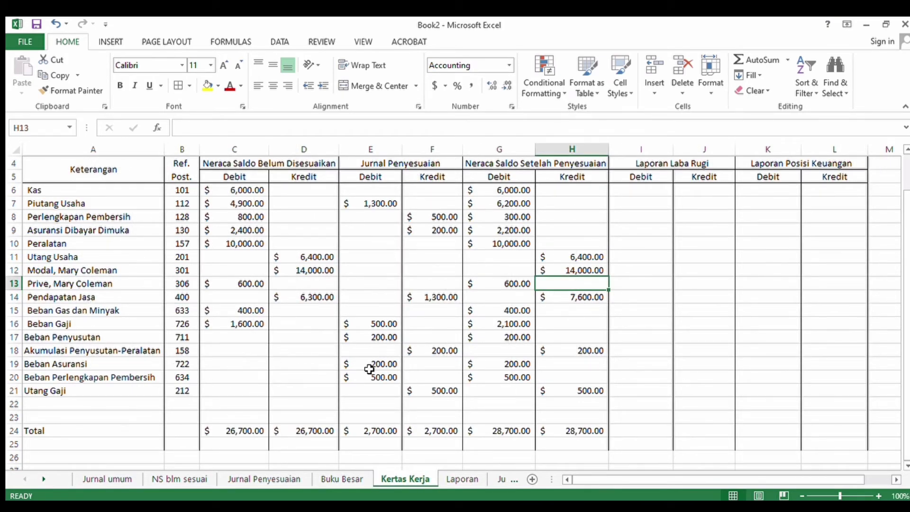
{"action": "left_click", "coordinate": [348, 479]}
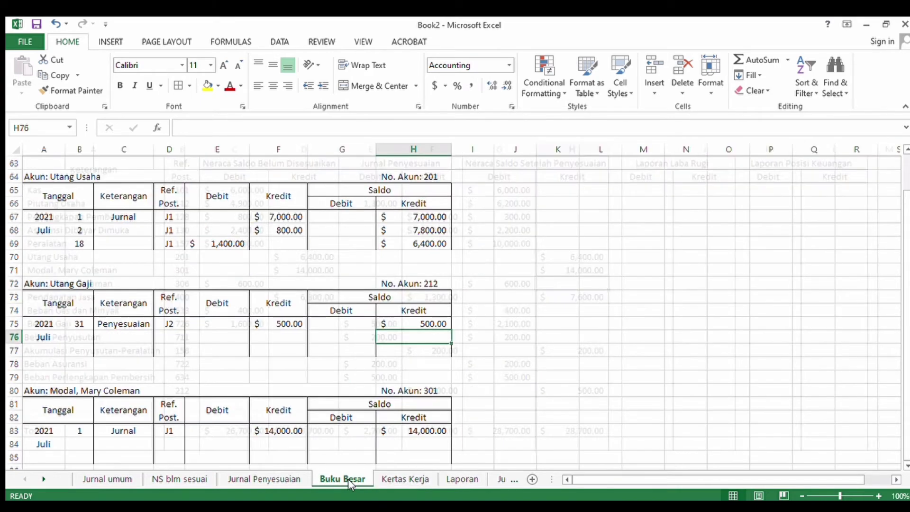
{"action": "left_click", "coordinate": [438, 479]}
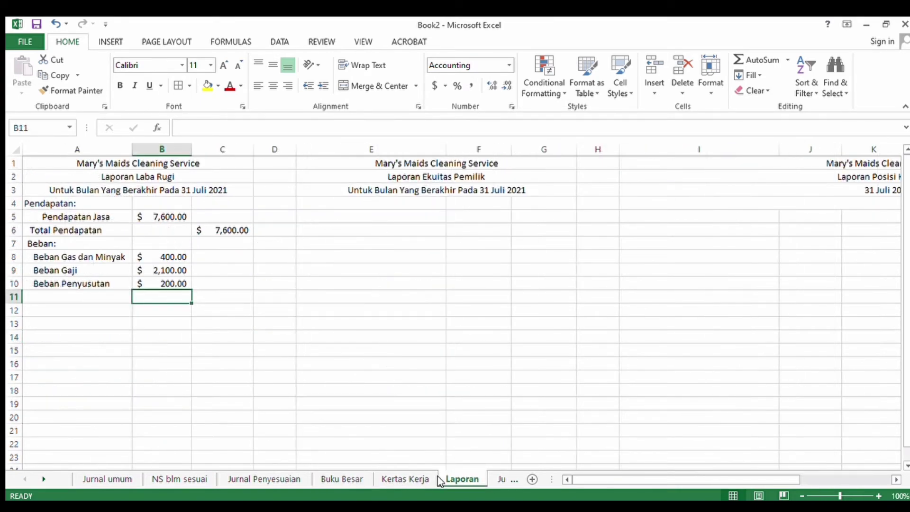
{"action": "left_click", "coordinate": [104, 300]}
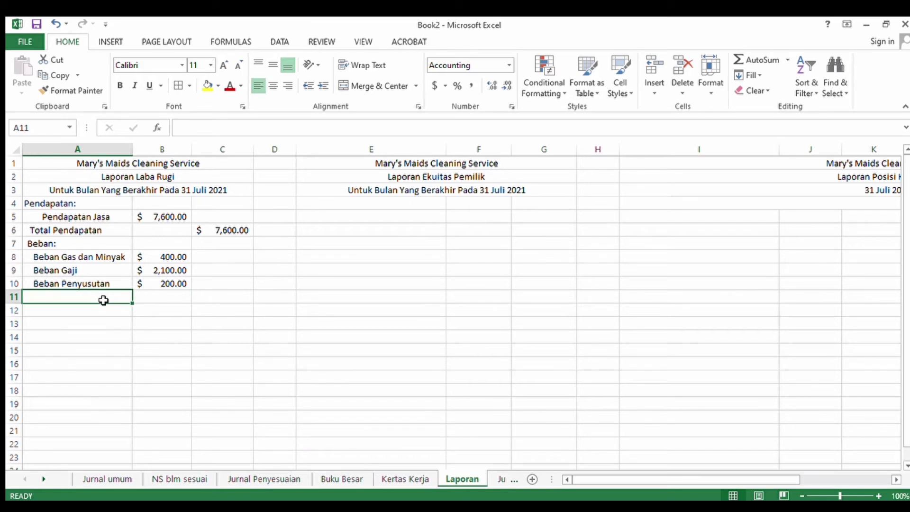
{"action": "type", "text": "Beban "}
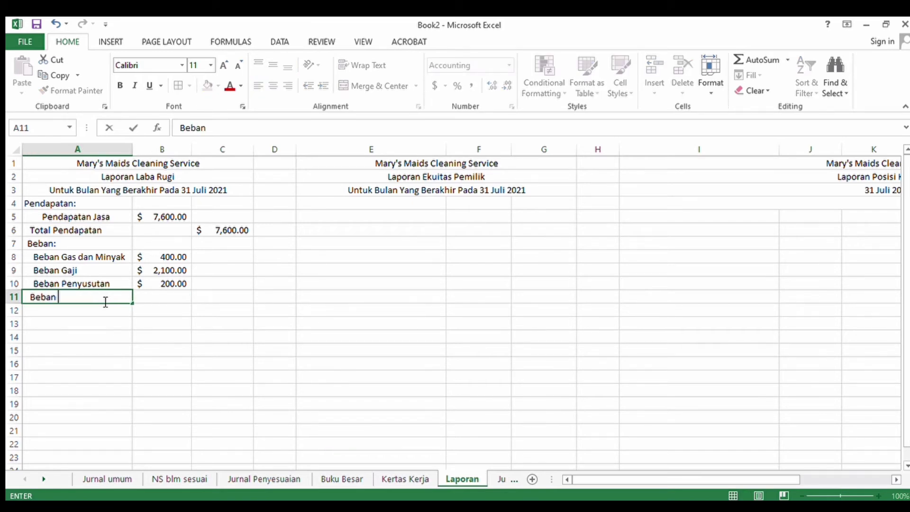
{"action": "type", "text": "Asuransi"}
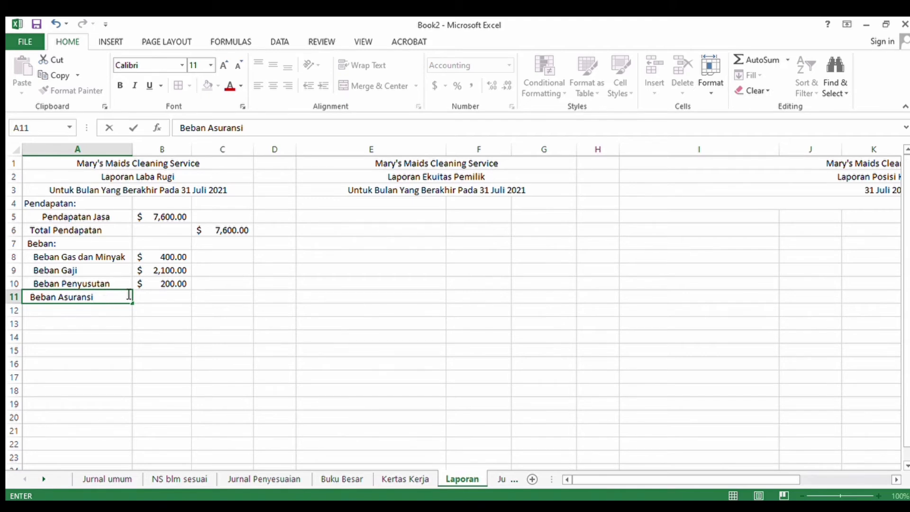
{"action": "left_click", "coordinate": [184, 297]}
{"action": "type", "text": "200"}
{"action": "key", "text": "Return"}
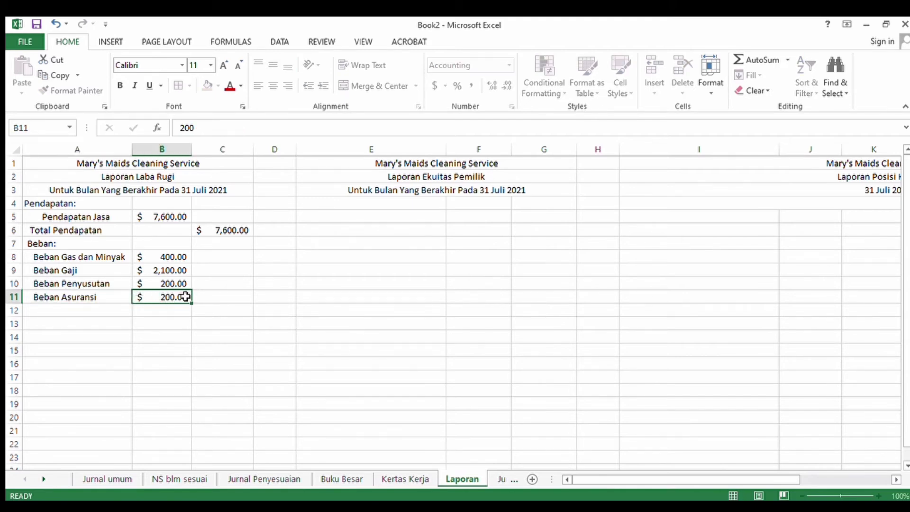
Step: Consult the Kertas Kerja sheet and enter the expense label "Beban Perlengkapan Pembersih" in A12 of Laporan
{"action": "left_click", "coordinate": [68, 313]}
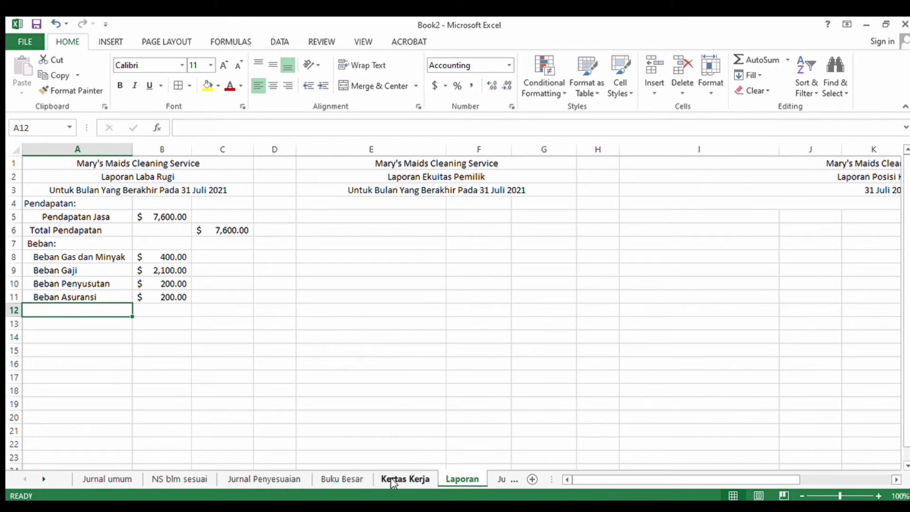
{"action": "left_click", "coordinate": [416, 480]}
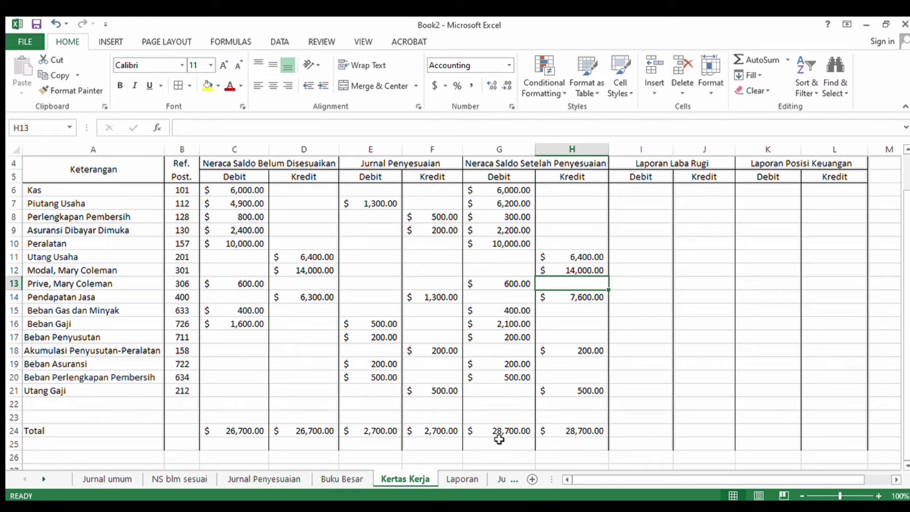
{"action": "left_click", "coordinate": [456, 479]}
{"action": "type", "text": "B"}
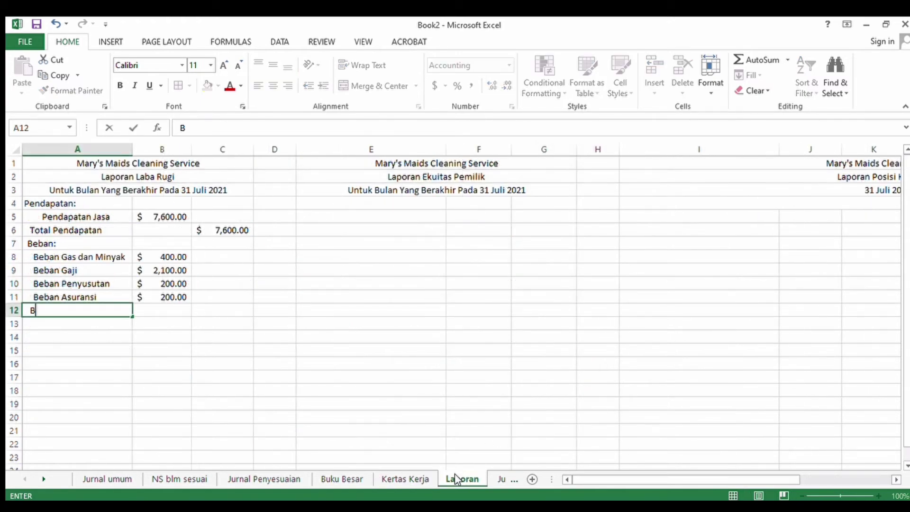
{"action": "type", "text": "eban P"}
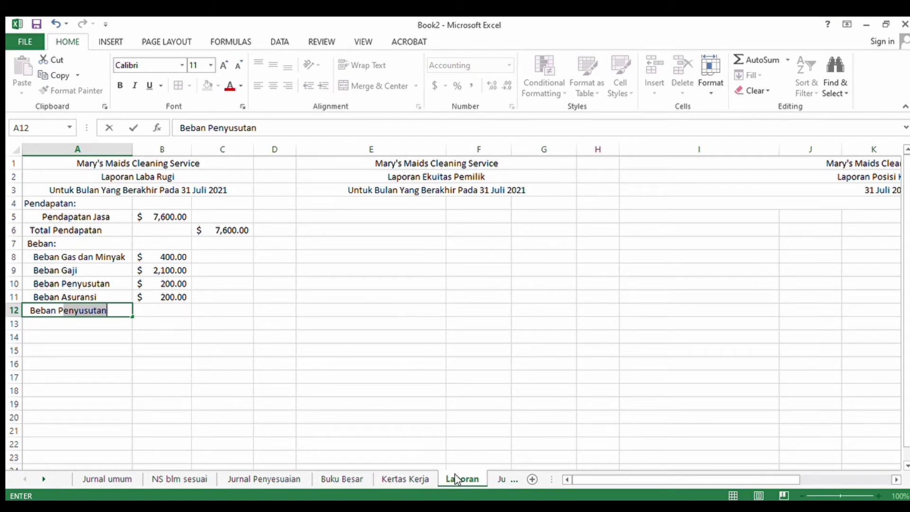
{"action": "type", "text": "erlengkapan P"}
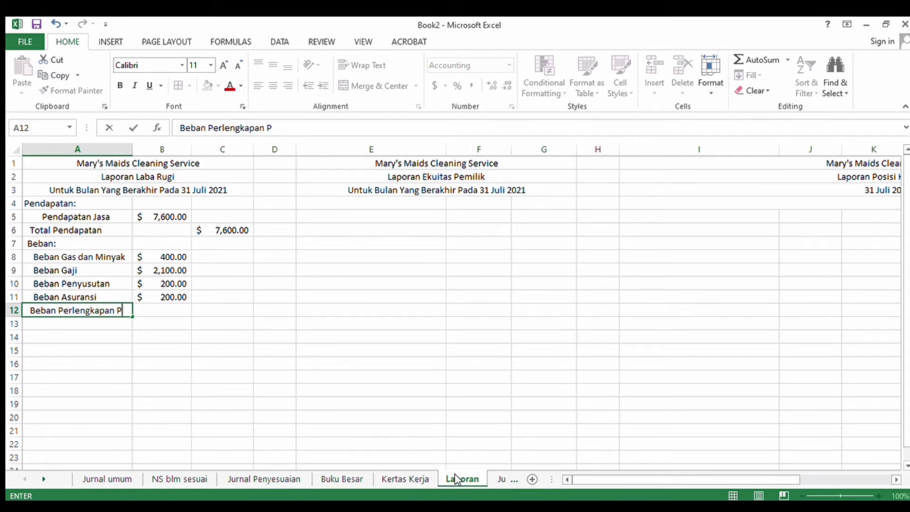
{"action": "type", "text": "embe"}
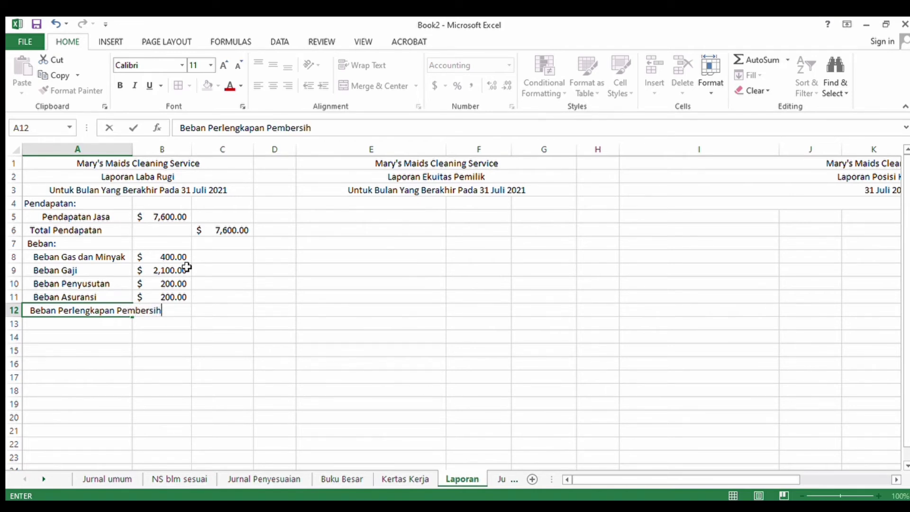
{"action": "type", "text": "rsih"}
{"action": "left_click", "coordinate": [217, 308]}
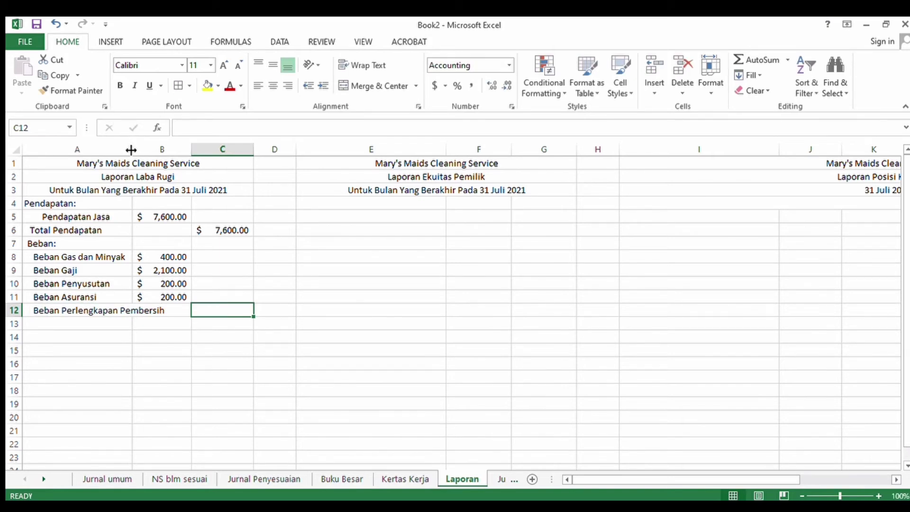
Step: Widen column A to fit the longest expense label and enter 500 in B12 for Beban Perlengkapan Pembersih
{"action": "left_click_drag", "start_coordinate": [134, 150], "coordinate": [175, 152]}
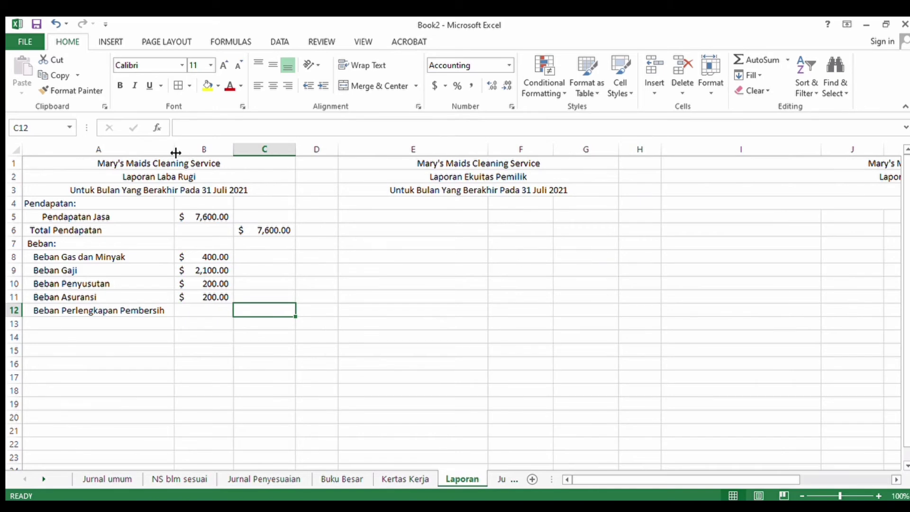
{"action": "left_click", "coordinate": [209, 312]}
{"action": "type", "text": "500"}
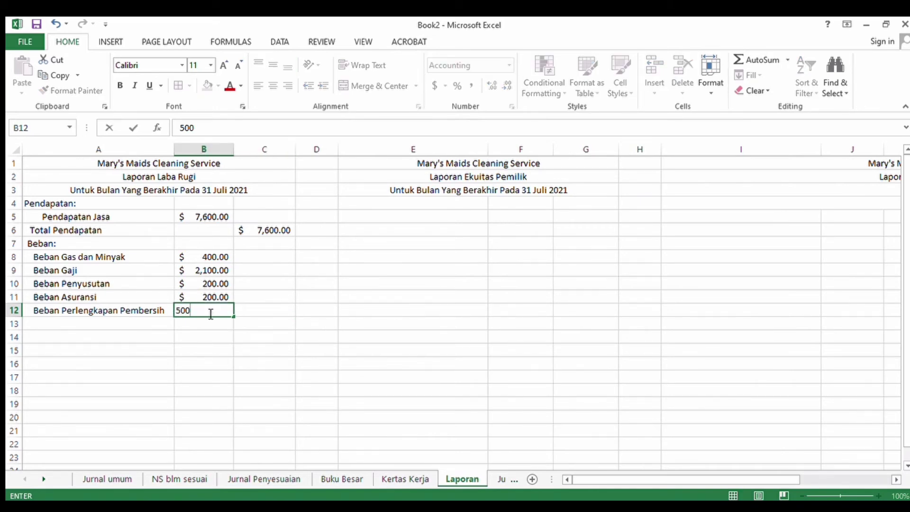
{"action": "key", "text": "Return"}
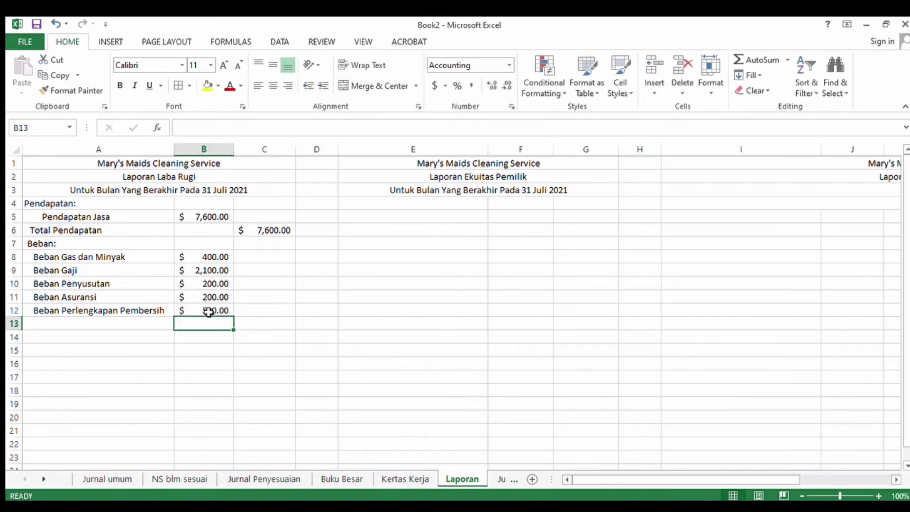
Step: Label A13 "Total Beban" and calculate the sum of the expense amounts B8:B12 in C13
{"action": "left_click", "coordinate": [161, 327]}
{"action": "type", "text": "T"}
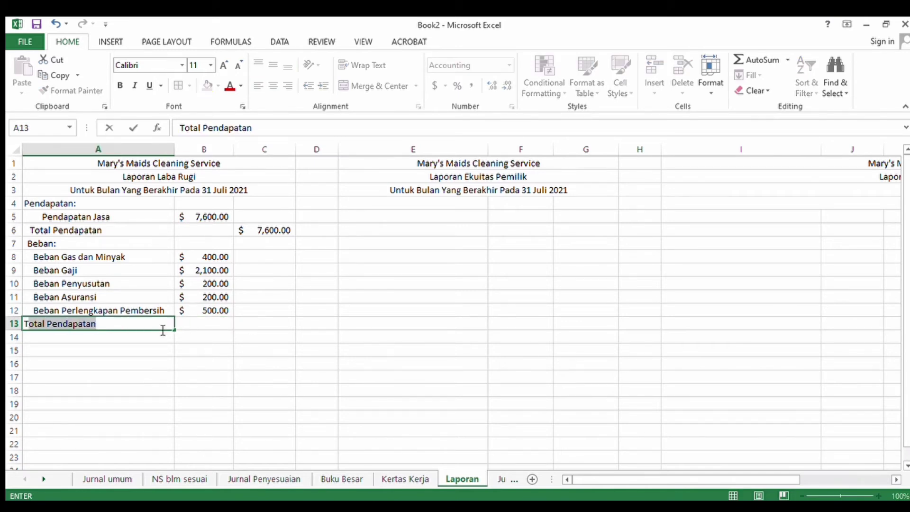
{"action": "type", "text": "otal Beban"}
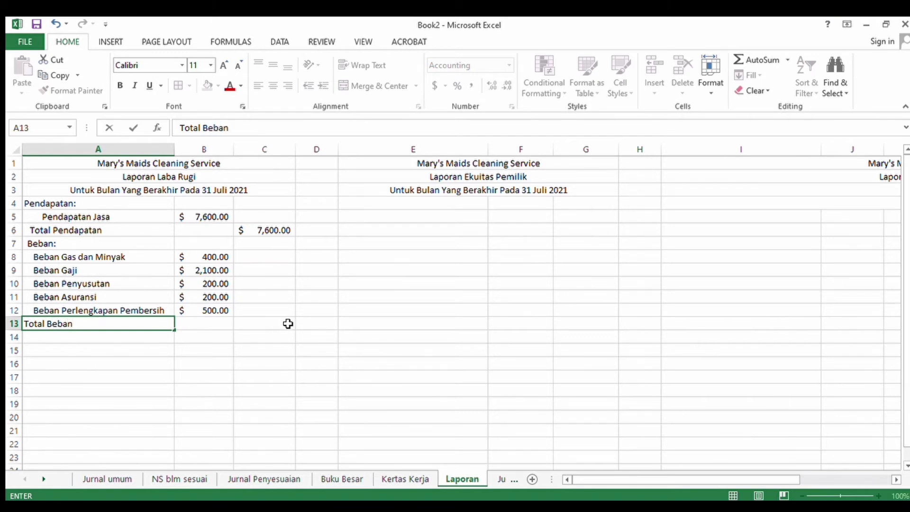
{"action": "left_click", "coordinate": [272, 324]}
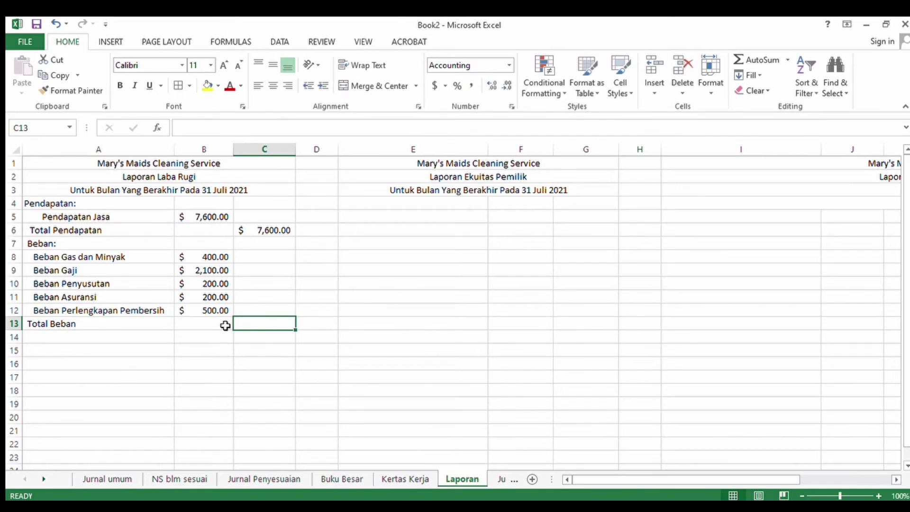
{"action": "type", "text": "=sum"}
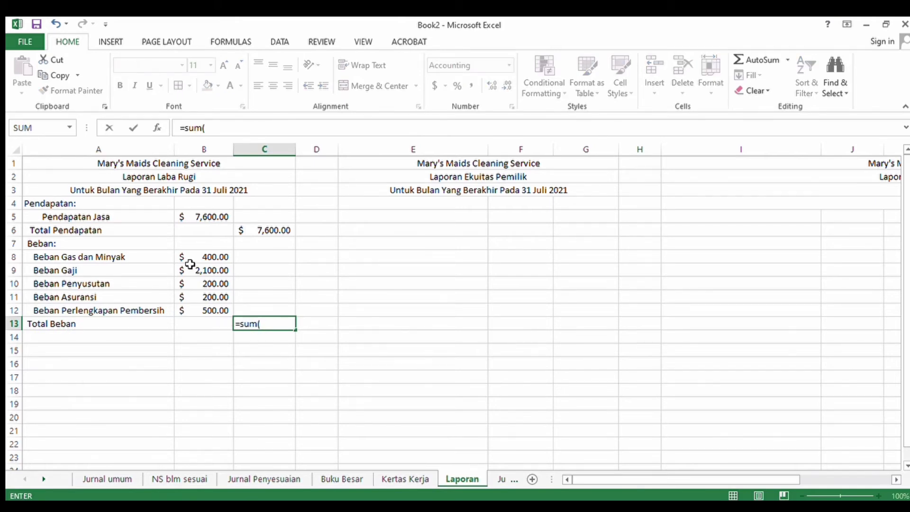
{"action": "type", "text": "("}
{"action": "left_click_drag", "start_coordinate": [195, 256], "coordinate": [198, 308]}
{"action": "key", "text": "Return"}
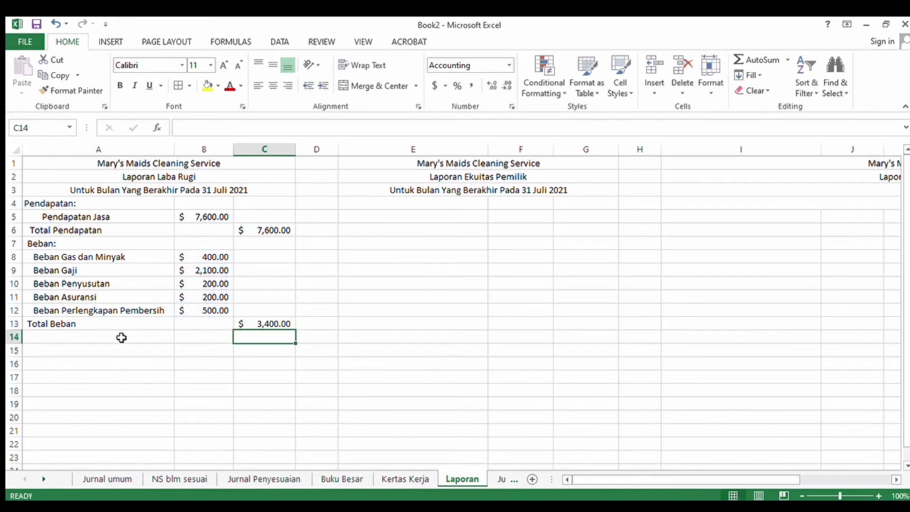
Step: Label A14 "Laba Neto" and calculate total revenue C6 minus total expenses C13 in C14 with a SUM formula
{"action": "left_click", "coordinate": [120, 339]}
{"action": "type", "text": "L"}
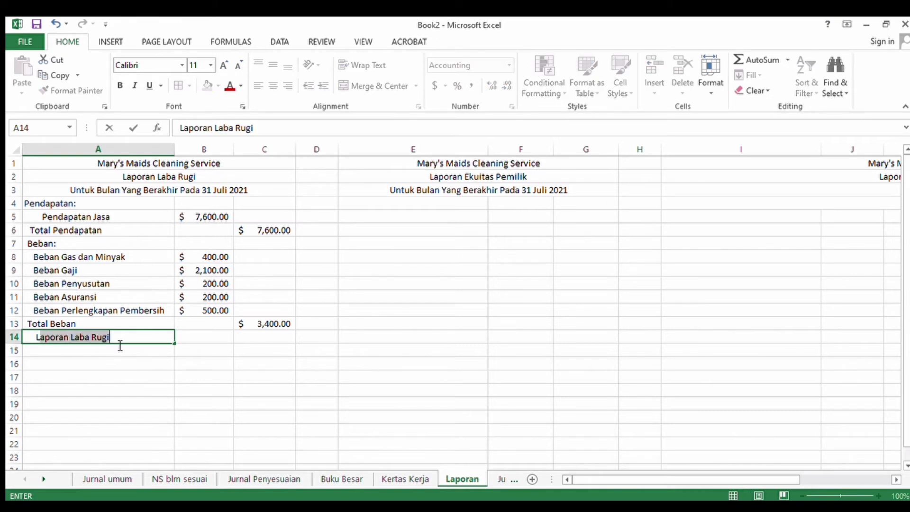
{"action": "type", "text": "aba Neto"}
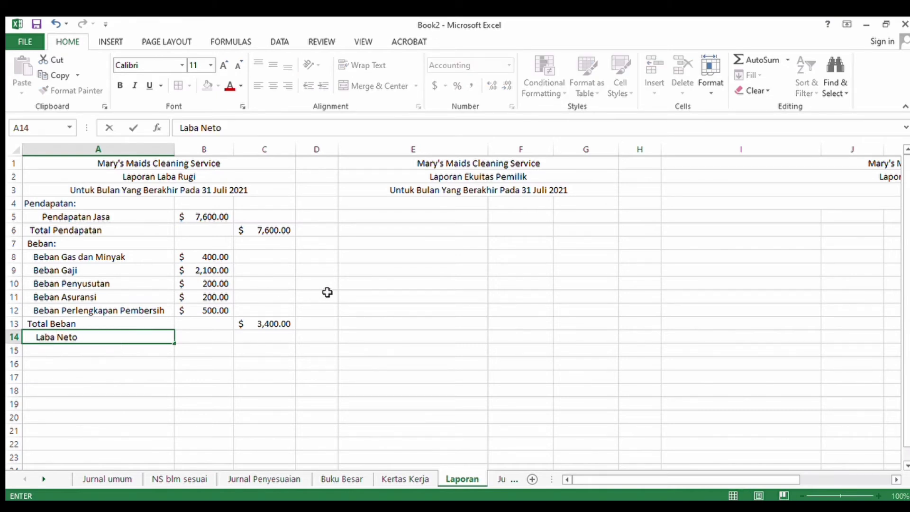
{"action": "left_click", "coordinate": [280, 334]}
{"action": "type", "text": "=sum("}
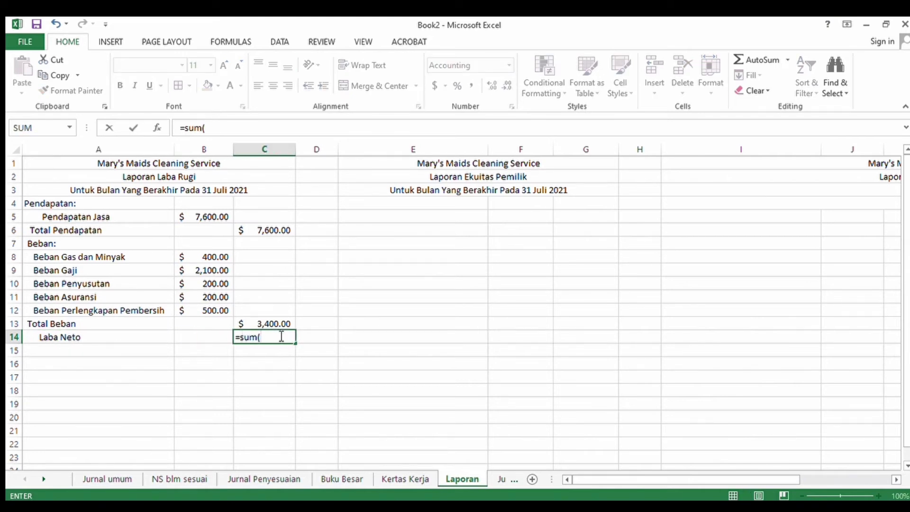
{"action": "mouse_move", "coordinate": [260, 230]}
{"action": "left_mouse_down"}
{"action": "mouse_move", "coordinate": [250, 321]}
{"action": "mouse_move", "coordinate": [265, 231]}
{"action": "left_mouse_up"}
{"action": "type", "text": "-"}
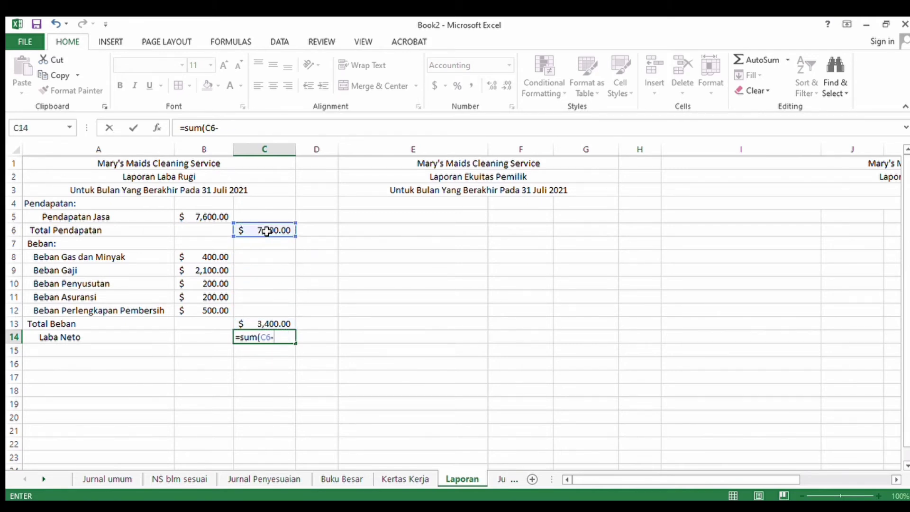
{"action": "left_click", "coordinate": [266, 325]}
{"action": "key", "text": "Return"}
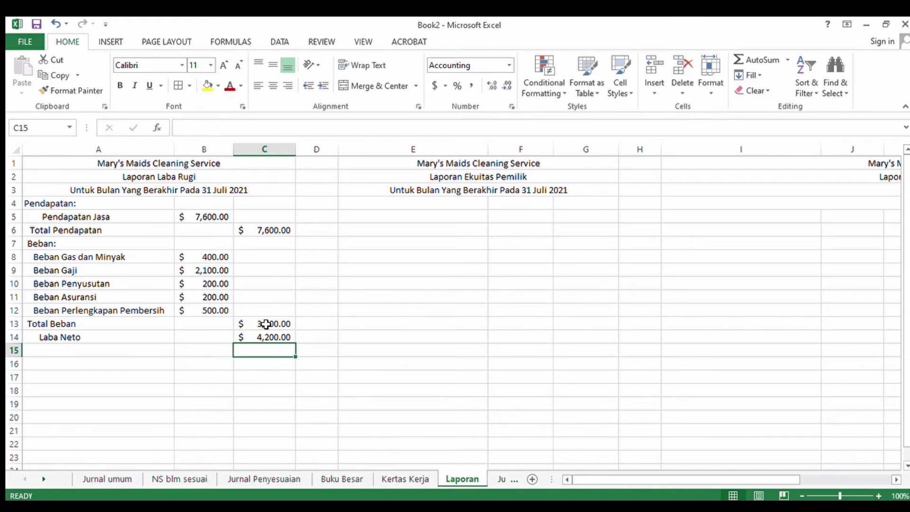
Step: Add a top border to B6 and B13 to underline the revenue and expense amounts above them
{"action": "left_click", "coordinate": [217, 230]}
{"action": "left_click", "coordinate": [182, 86]}
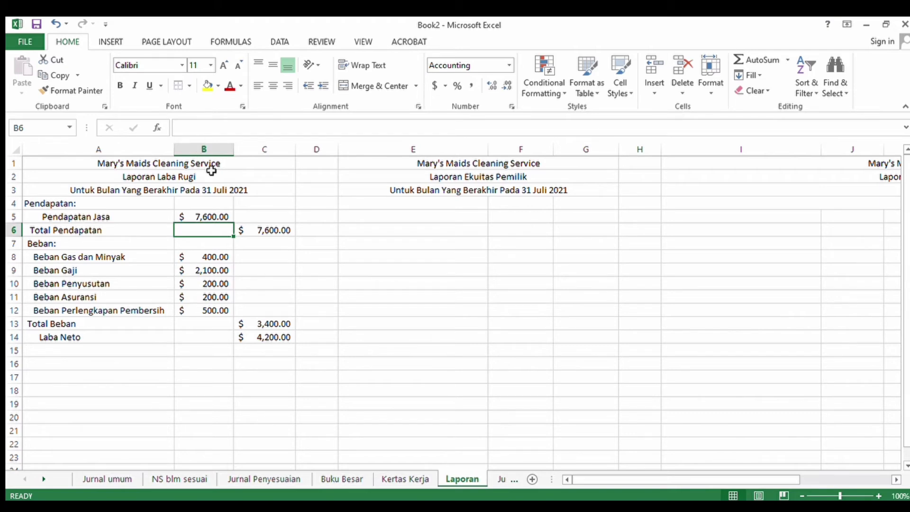
{"action": "left_click", "coordinate": [216, 326]}
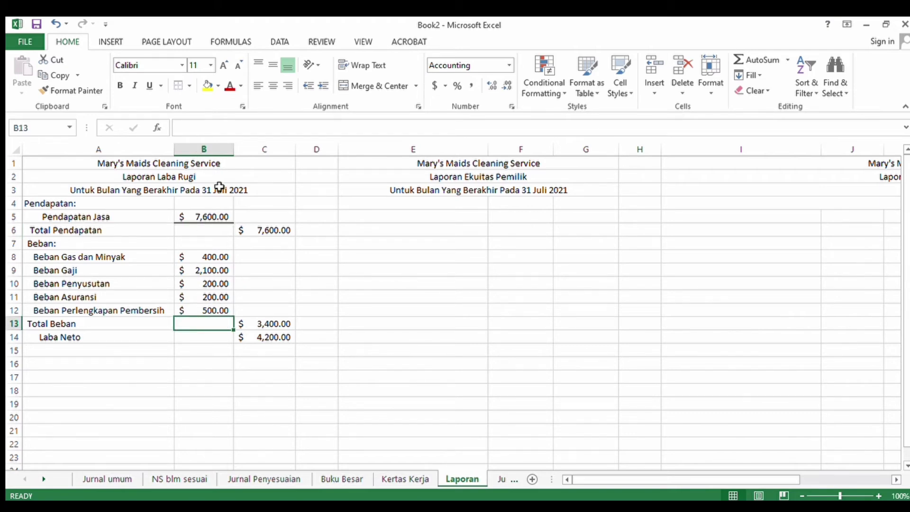
{"action": "left_click", "coordinate": [183, 86]}
Step: Highlight the Laba Neto amount in C14 with a yellow fill
{"action": "left_click", "coordinate": [276, 341]}
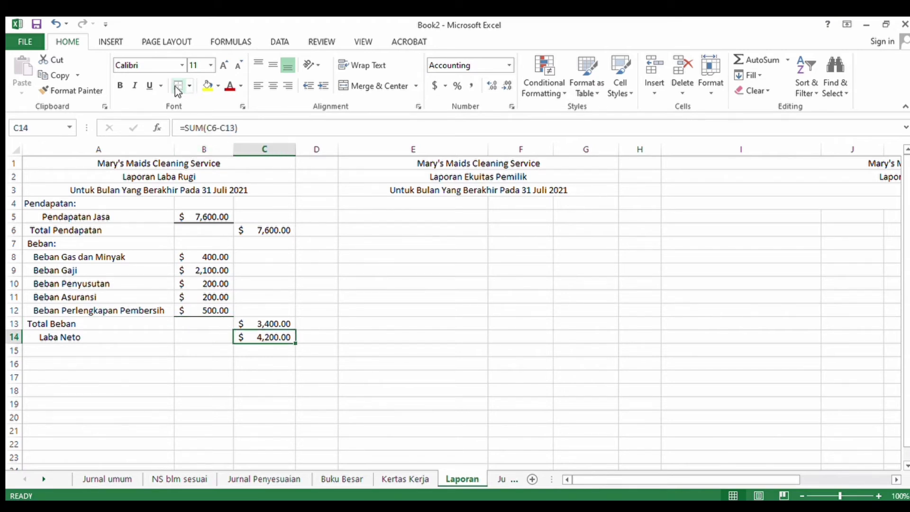
{"action": "left_click", "coordinate": [206, 86]}
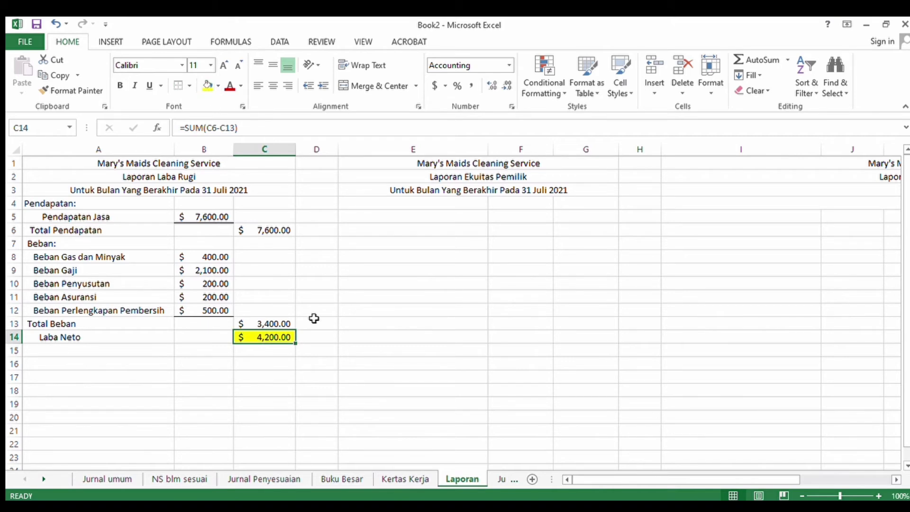
{"action": "left_click", "coordinate": [331, 339]}
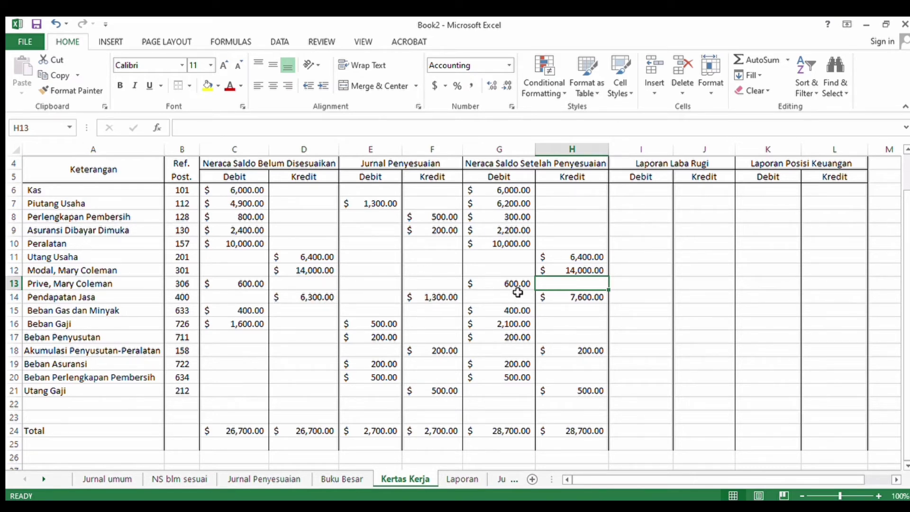
Step: On the Kertas Kerja sheet, enter 7600 in J14 as the Laporan Laba Rugi credit for Pendapatan Jasa
{"action": "left_click", "coordinate": [692, 297]}
{"action": "type", "text": "7600"}
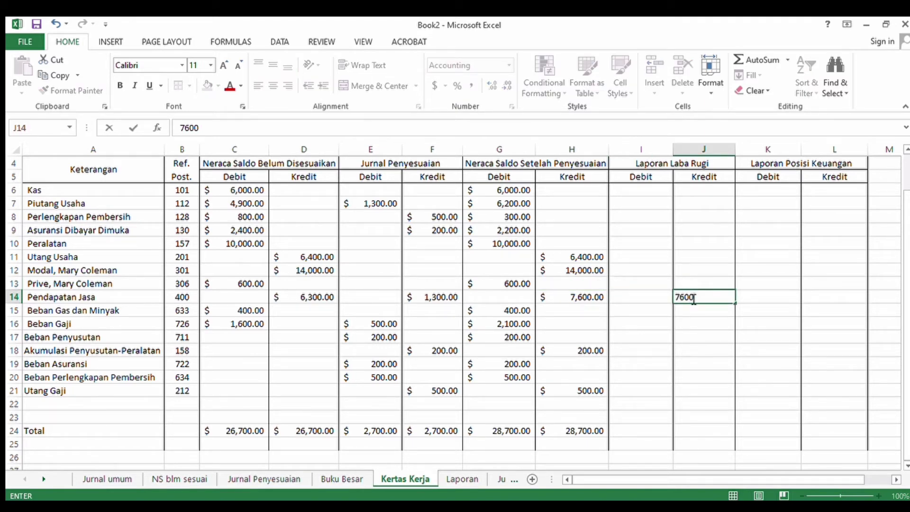
{"action": "key", "text": "Return"}
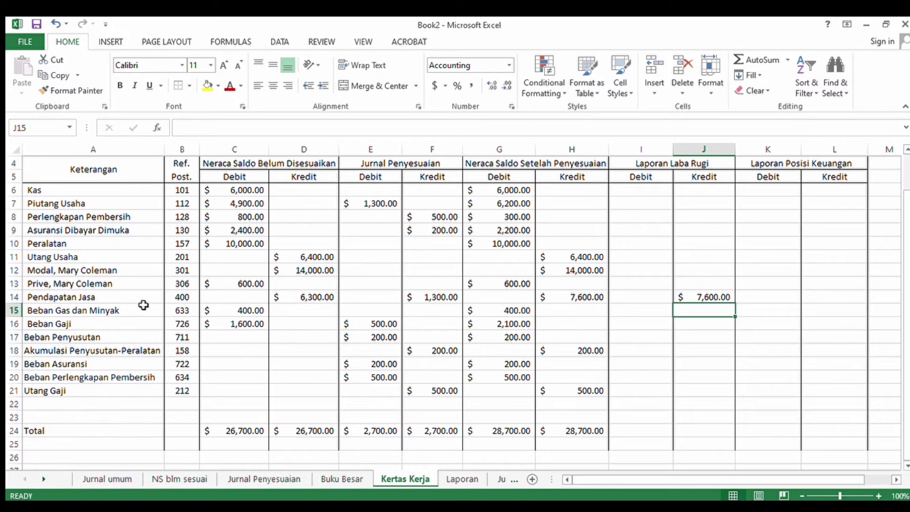
Step: Enter the Laporan Laba Rugi debits 400 for Beban Gas dan Minyak in I15 and 2100 for Beban Gaji in I16
{"action": "left_click", "coordinate": [622, 314]}
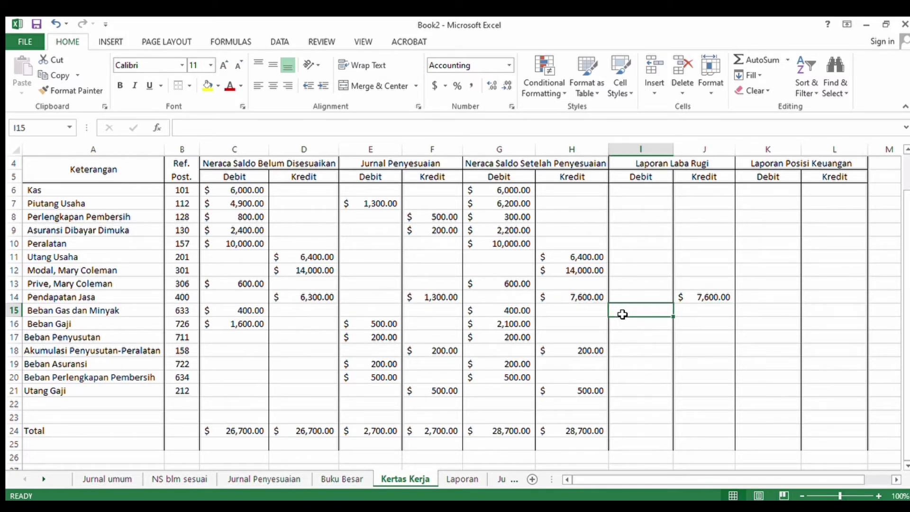
{"action": "type", "text": "4"}
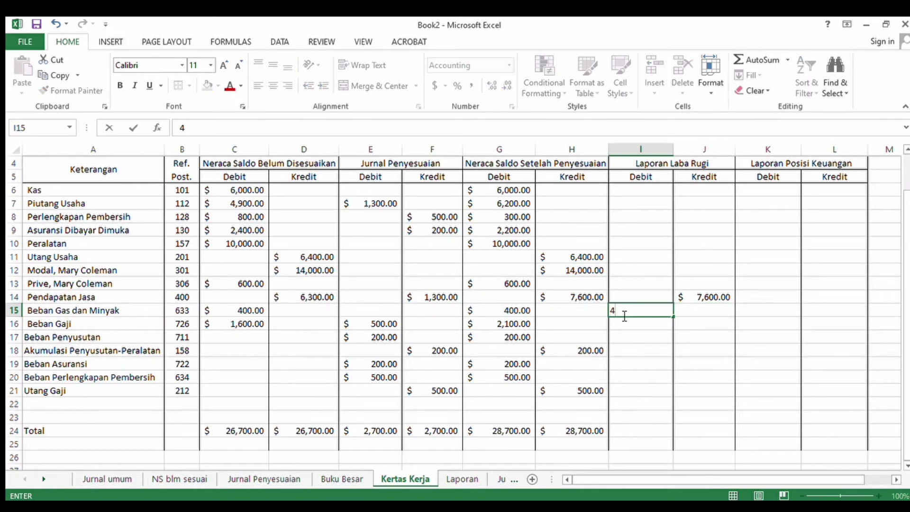
{"action": "type", "text": "00"}
{"action": "key", "text": "Return"}
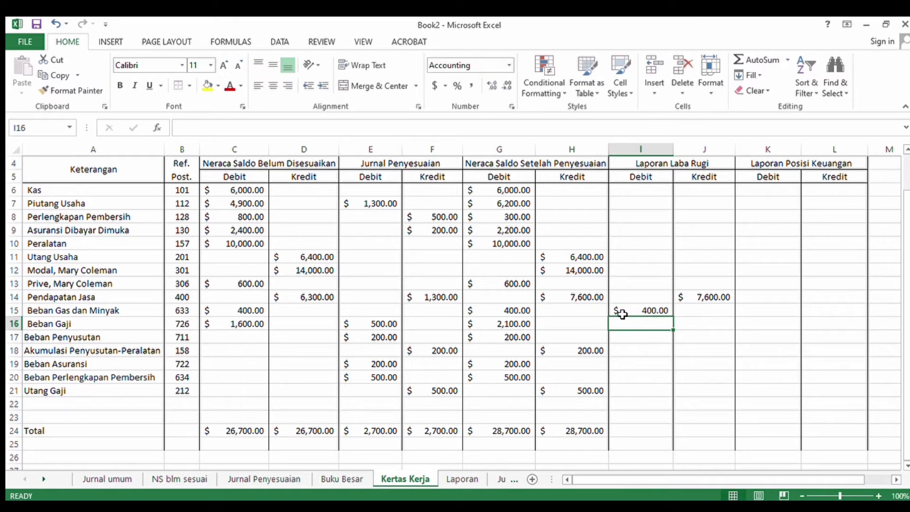
{"action": "type", "text": "2100"}
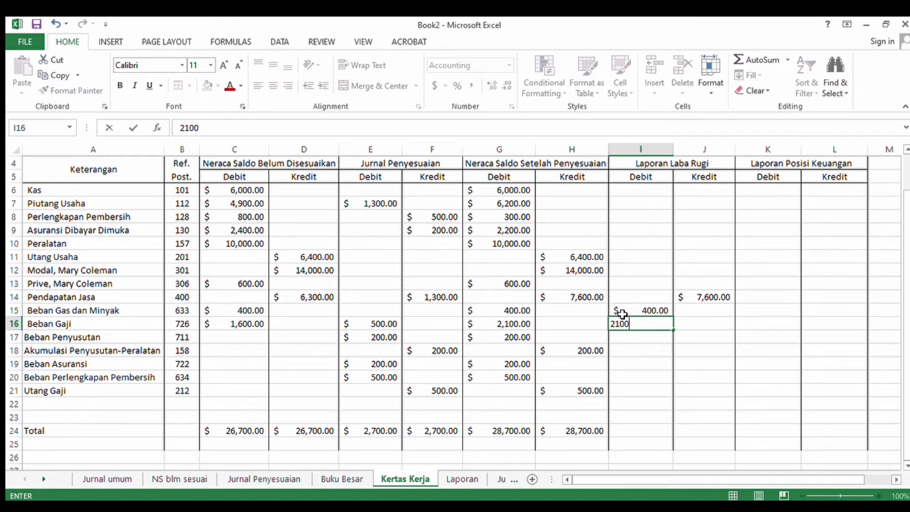
{"action": "key", "text": "Return"}
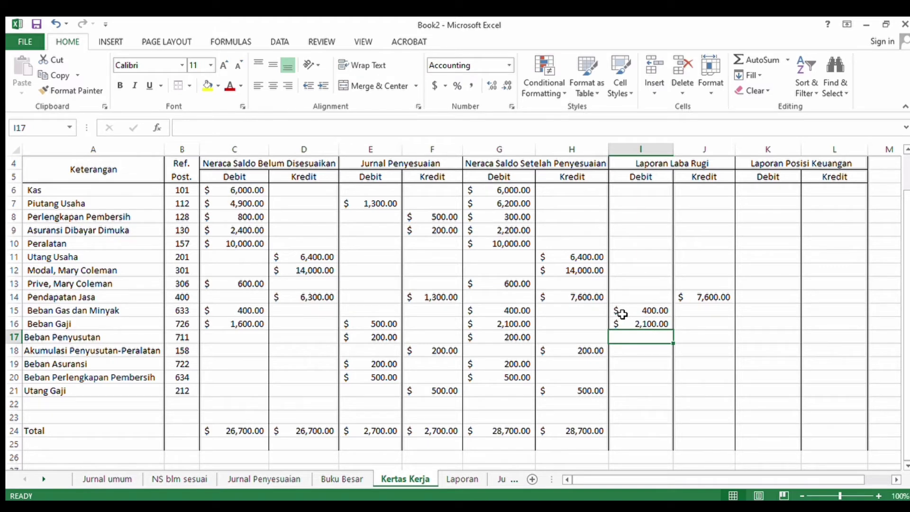
Step: Enter the Laporan Laba Rugi debits 200 for Beban Penyusutan in I17, 200 for Beban Asuransi in I19 and 500 for Beban Perlengkapan Pembersih in I20
{"action": "type", "text": "200"}
{"action": "key", "text": "Return"}
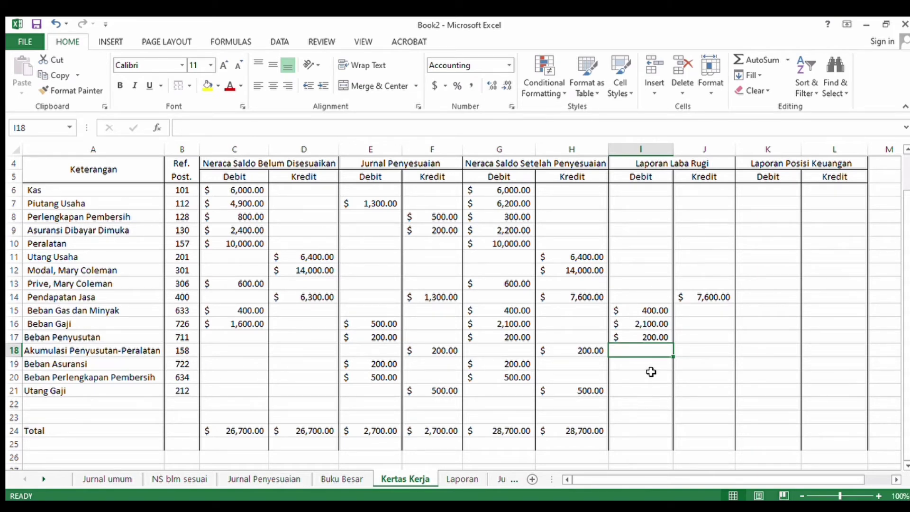
{"action": "key", "text": "Return"}
{"action": "type", "text": "200"}
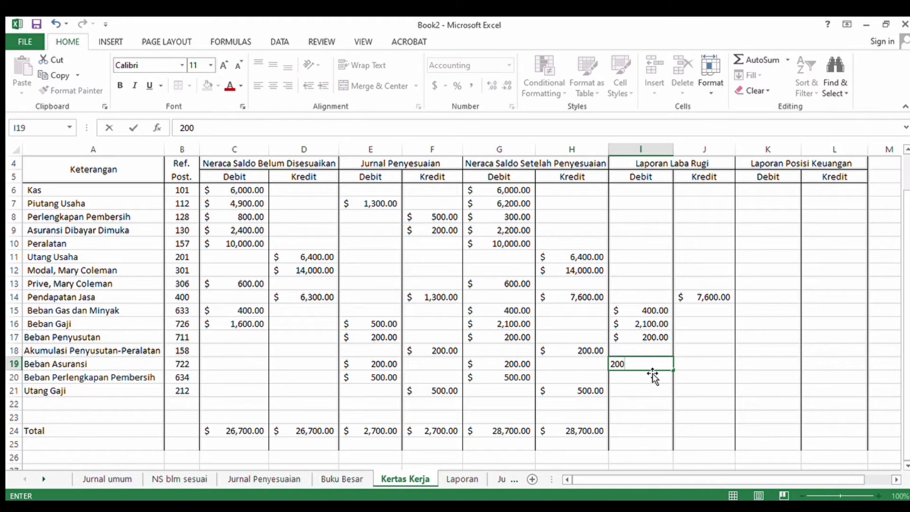
{"action": "key", "text": "Return"}
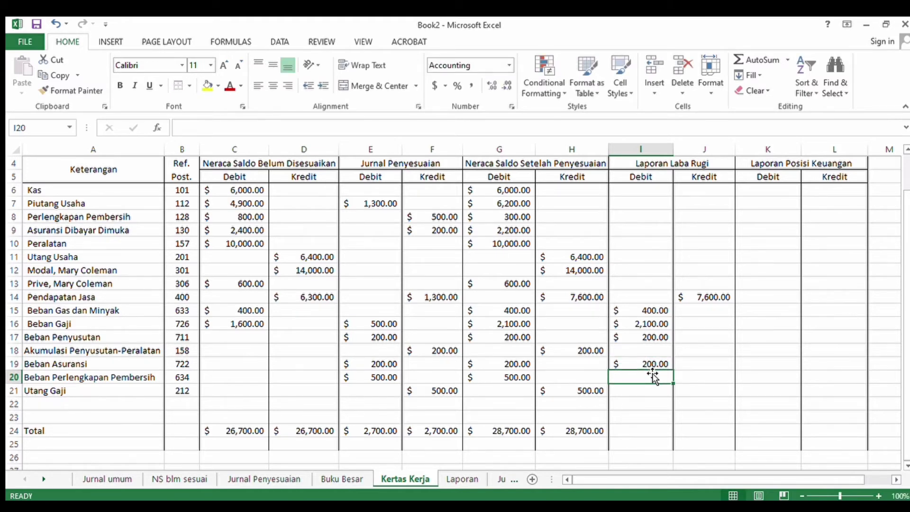
{"action": "type", "text": "500"}
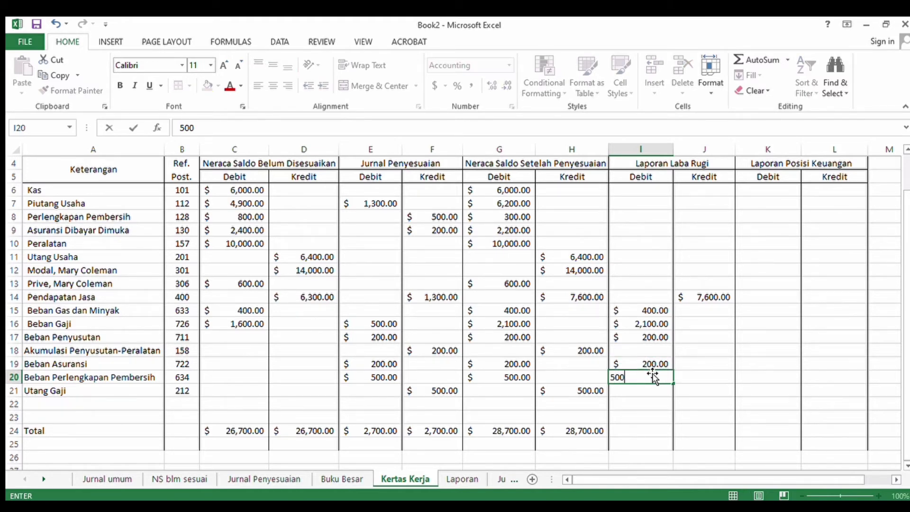
{"action": "key", "text": "Return"}
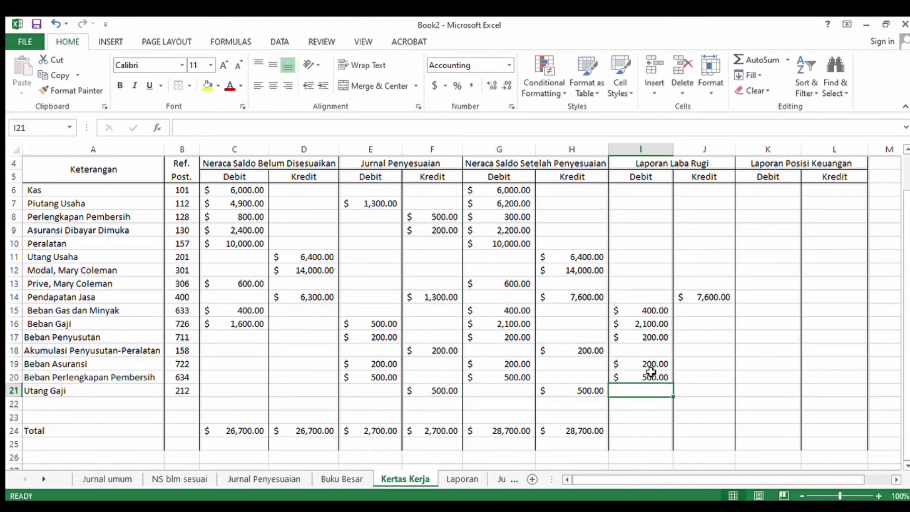
Step: Calculate the Laporan Laba Rugi debit total in I24 as the sum of I15:I20
{"action": "left_click", "coordinate": [632, 432]}
{"action": "type", "text": "="}
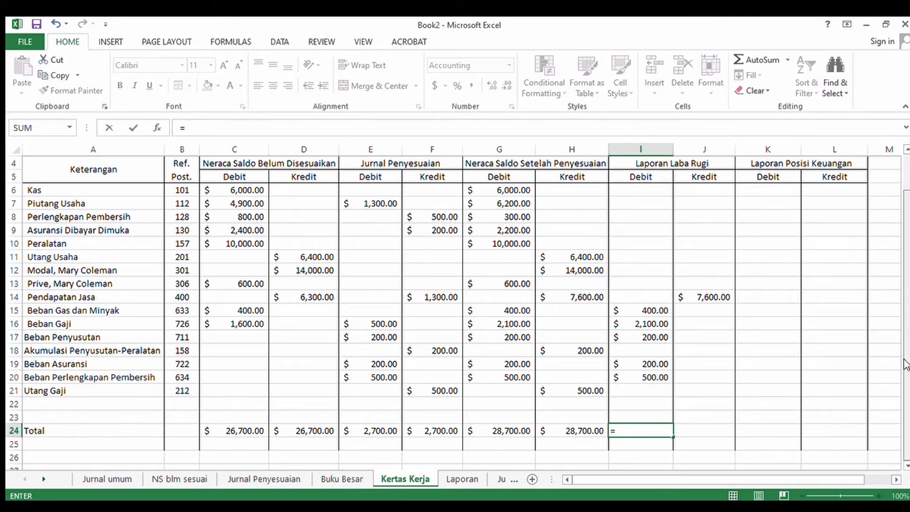
{"action": "scroll", "coordinate": [907, 362], "scroll_direction": "up", "scroll_amount": 1}
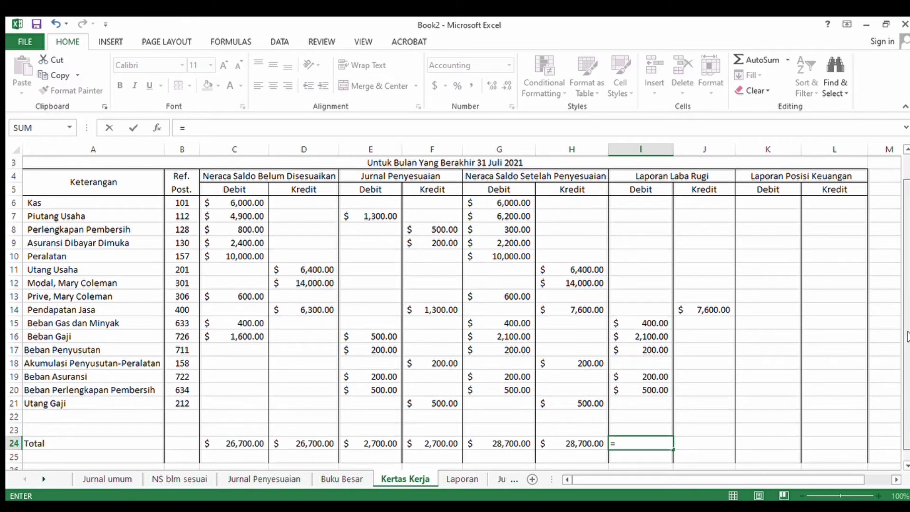
{"action": "scroll", "coordinate": [906, 360], "scroll_direction": "down", "scroll_amount": 1}
{"action": "type", "text": "sum("}
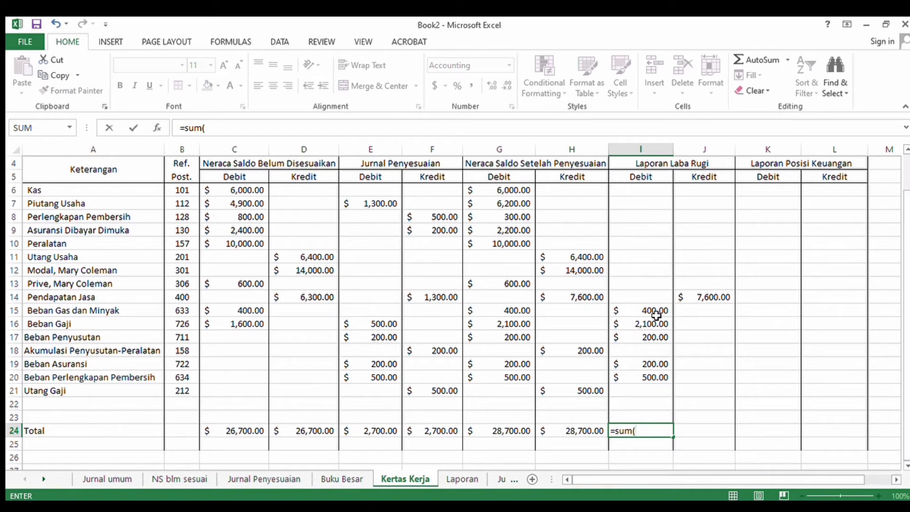
{"action": "left_click_drag", "start_coordinate": [653, 311], "coordinate": [654, 380]}
{"action": "key", "text": "Return"}
Step: Calculate the Laporan Laba Rugi credit total in J24 with a SUM of J14
{"action": "left_click", "coordinate": [713, 431]}
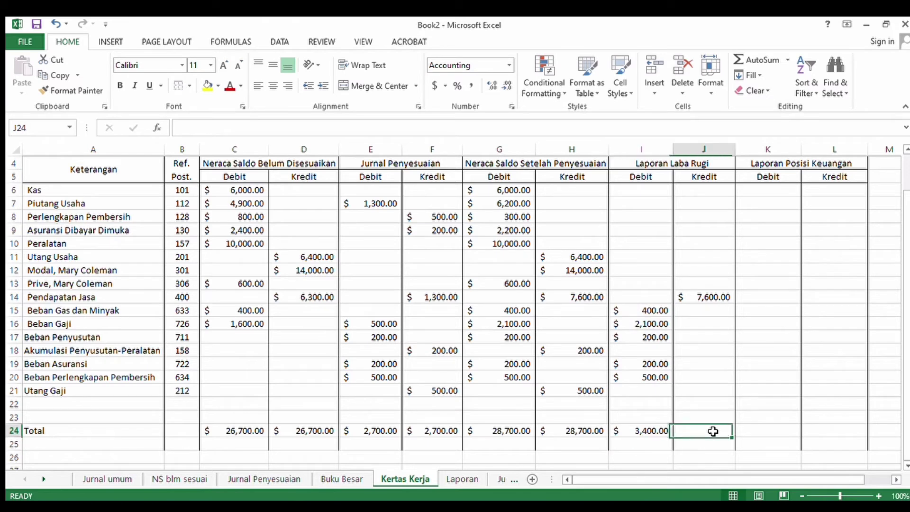
{"action": "type", "text": "=sum"}
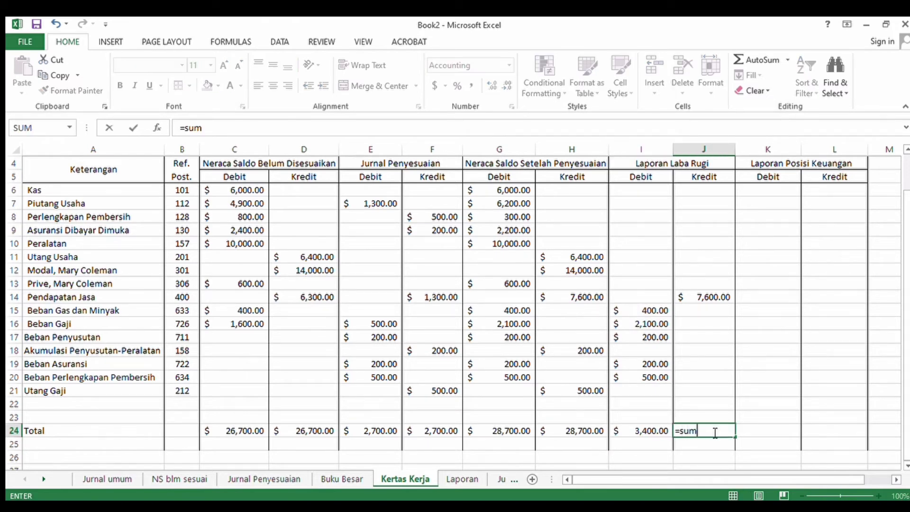
{"action": "type", "text": "("}
{"action": "left_click", "coordinate": [716, 297]}
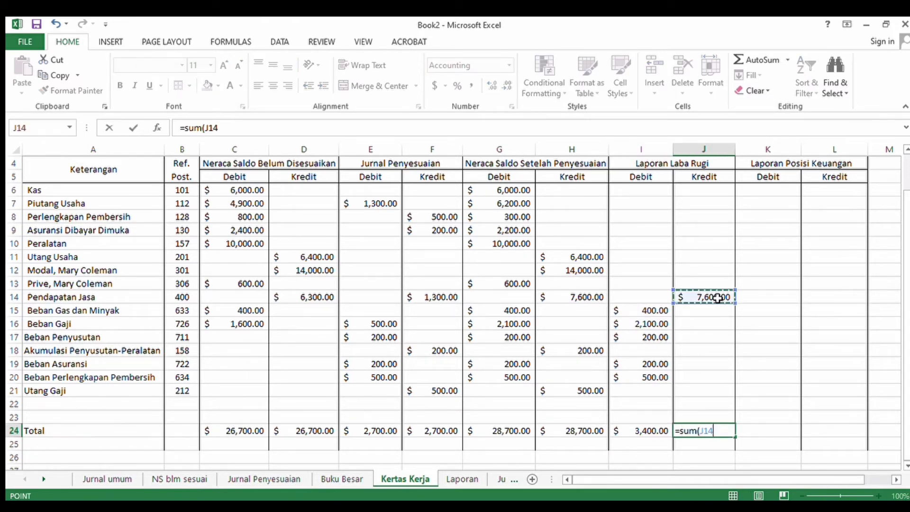
{"action": "key", "text": "Return"}
Step: Calculate the net income in I25 as the credit total J24 minus the debit total I24 with a SUM formula
{"action": "left_click", "coordinate": [616, 446]}
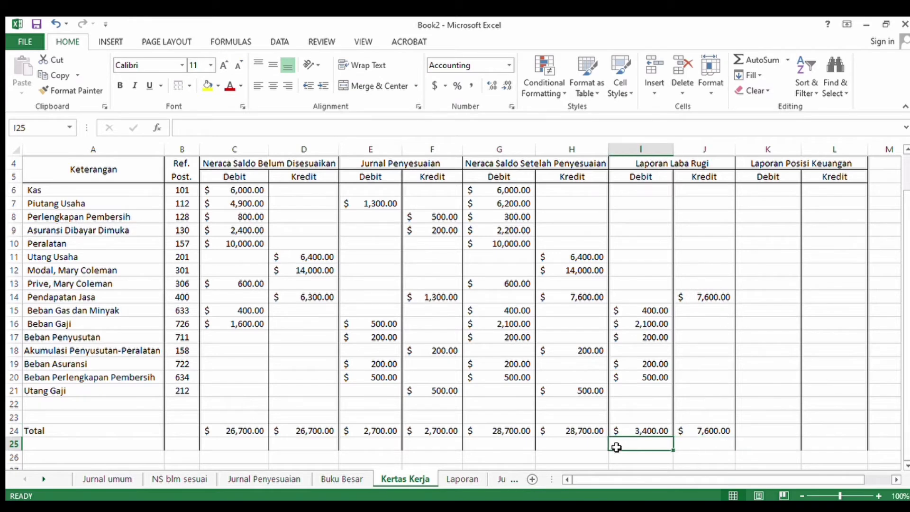
{"action": "type", "text": "=sum"}
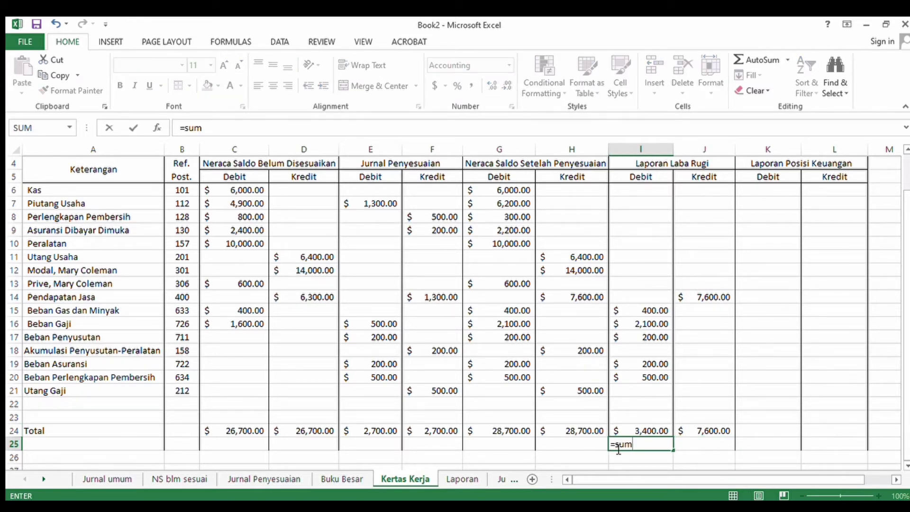
{"action": "type", "text": "("}
{"action": "left_click", "coordinate": [687, 434]}
{"action": "type", "text": "-"}
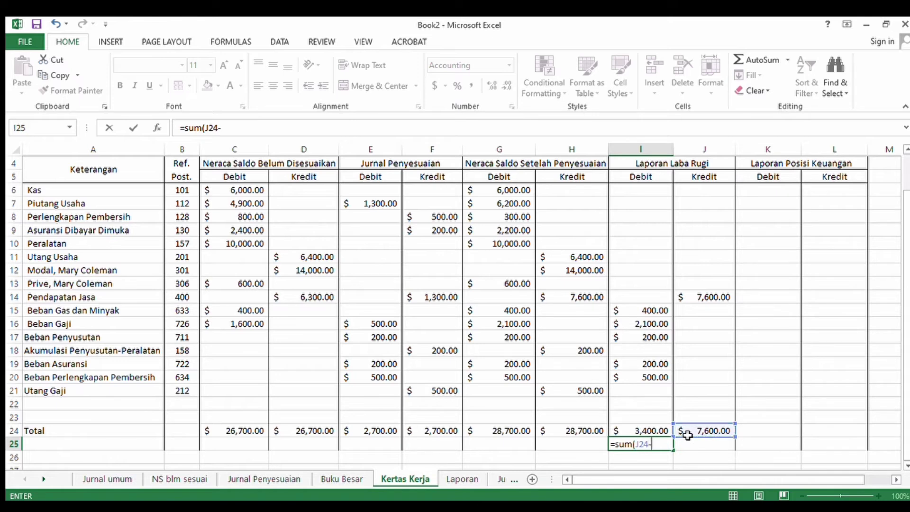
{"action": "left_click", "coordinate": [631, 431]}
{"action": "key", "text": "Return"}
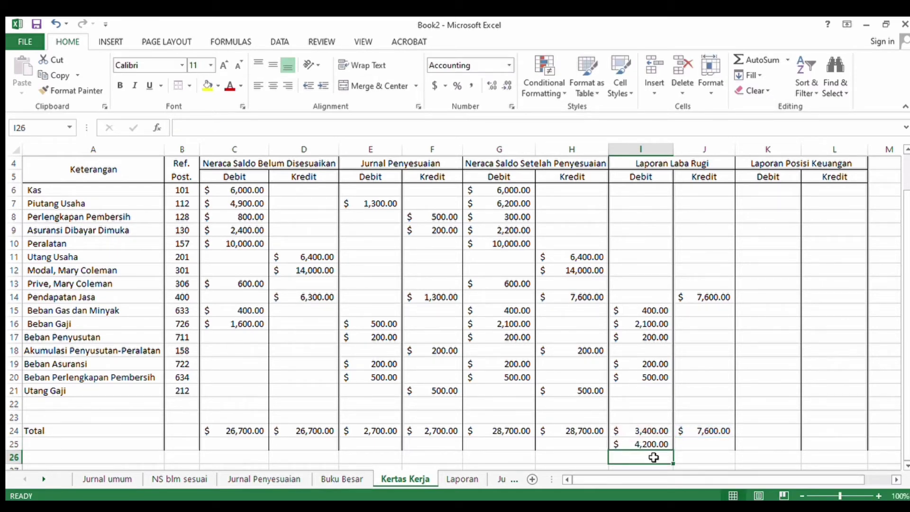
Step: Calculate the balanced Laporan Laba Rugi debit total in I26 as the sum of I24:I25
{"action": "type", "text": "=s"}
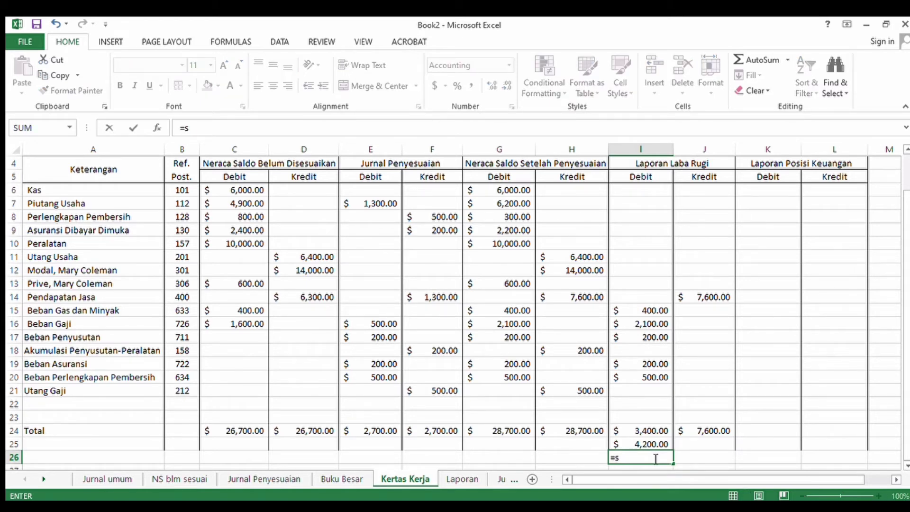
{"action": "type", "text": "yum("}
{"action": "left_click_drag", "start_coordinate": [637, 434], "coordinate": [640, 448]}
{"action": "key", "text": "Return"}
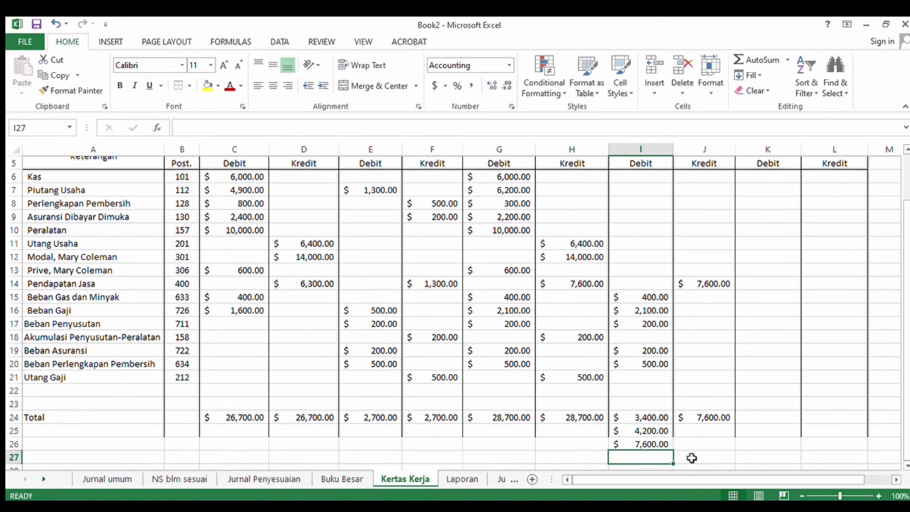
Step: Calculate the balanced Laporan Laba Rugi credit total in J26 with a SUM of J24:J25
{"action": "left_click", "coordinate": [693, 442]}
{"action": "type", "text": "=sum"}
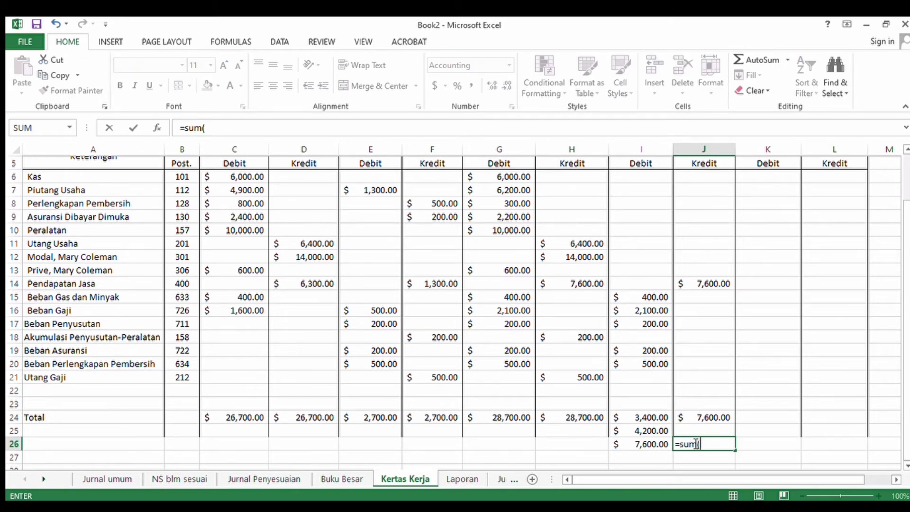
{"action": "type", "text": "("}
{"action": "left_click_drag", "start_coordinate": [687, 423], "coordinate": [690, 428]}
{"action": "key", "text": "Return"}
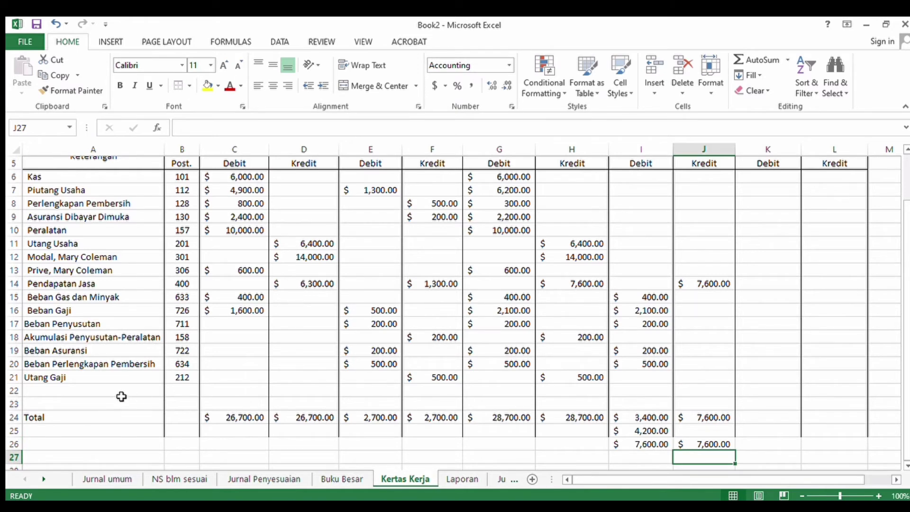
Step: Delete the blank worksheet cells A22:L23 between Utang Gaji and Total, shifting the cells below up
{"action": "left_click_drag", "start_coordinate": [119, 393], "coordinate": [754, 400]}
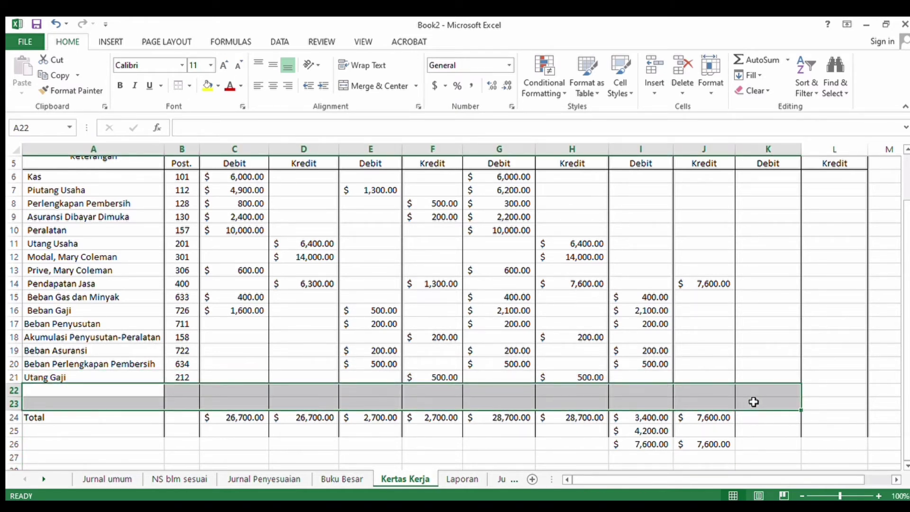
{"action": "left_click", "coordinate": [725, 389]}
{"action": "left_click_drag", "start_coordinate": [96, 390], "coordinate": [827, 404]}
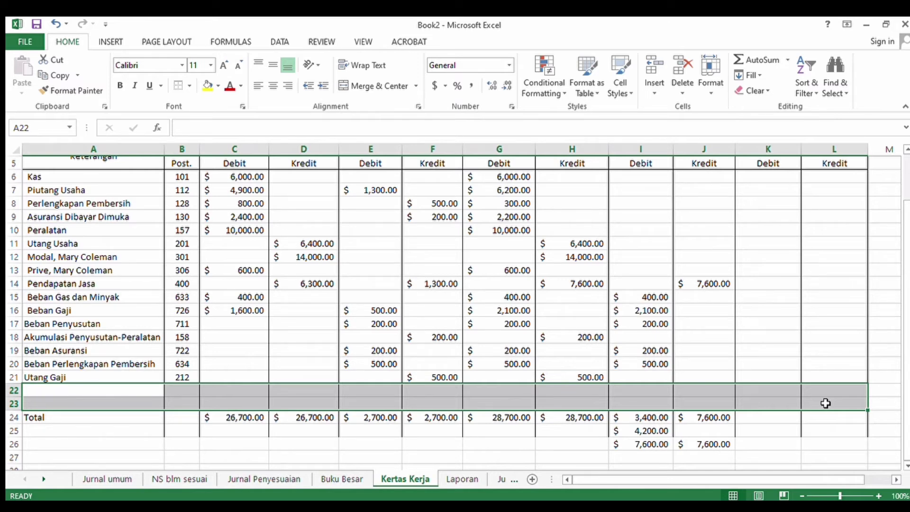
{"action": "key", "text": "BackSpace"}
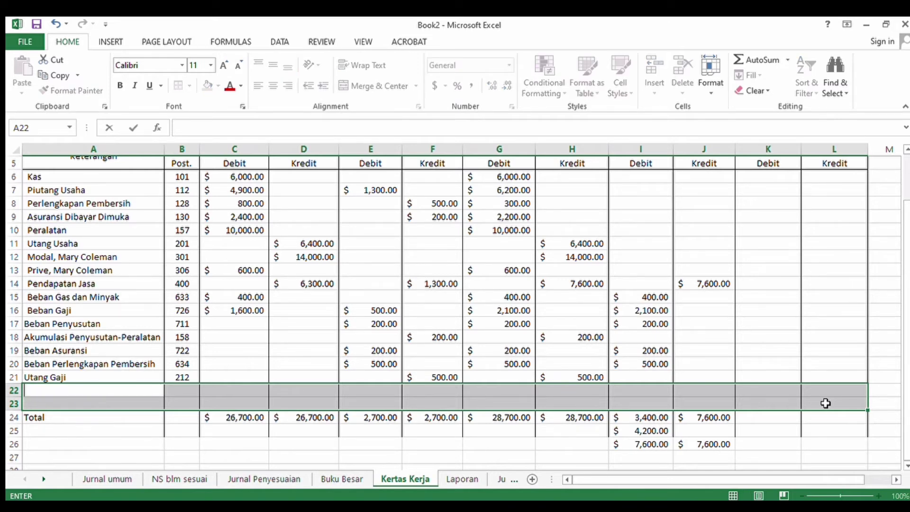
{"action": "key", "text": "Escape"}
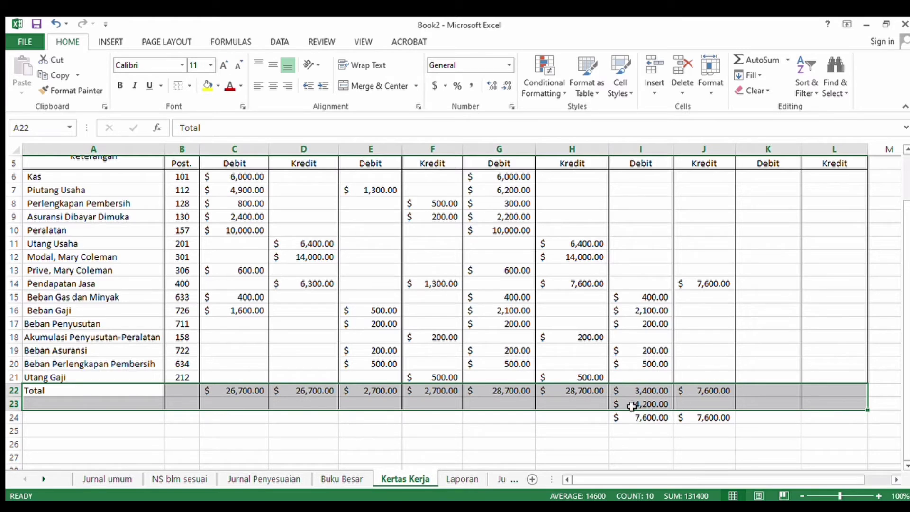
Step: Review the Laporan Laba Rugi totals on Kertas Kerja and compare them with the income statement on the Laporan sheet
{"action": "left_click", "coordinate": [656, 417]}
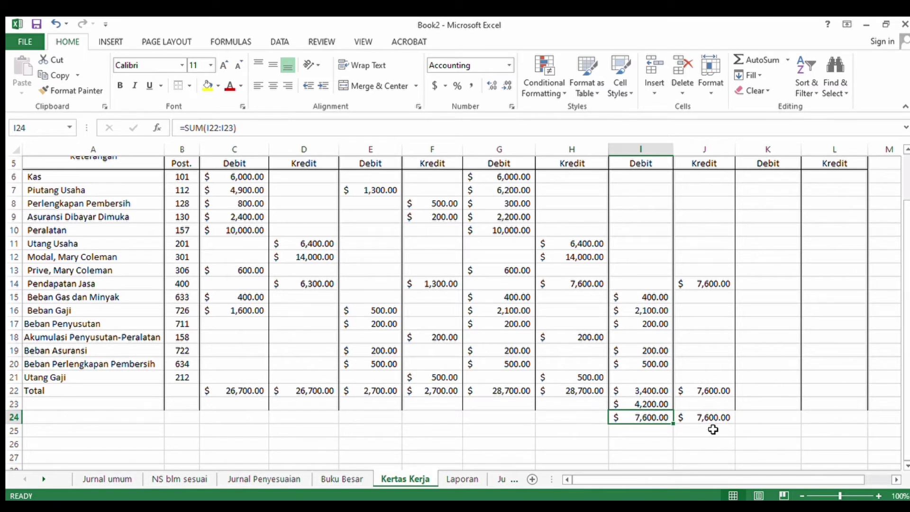
{"action": "left_click", "coordinate": [748, 396]}
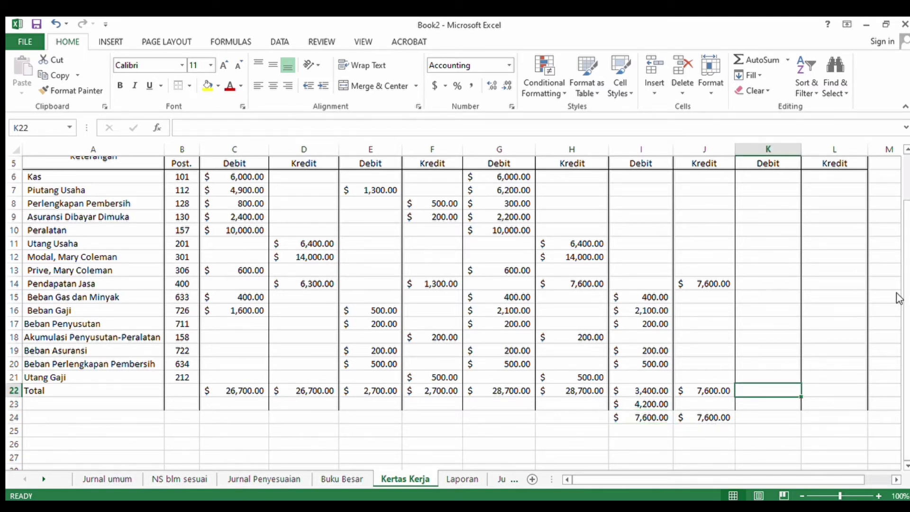
{"action": "left_click_drag", "start_coordinate": [897, 296], "coordinate": [905, 277]}
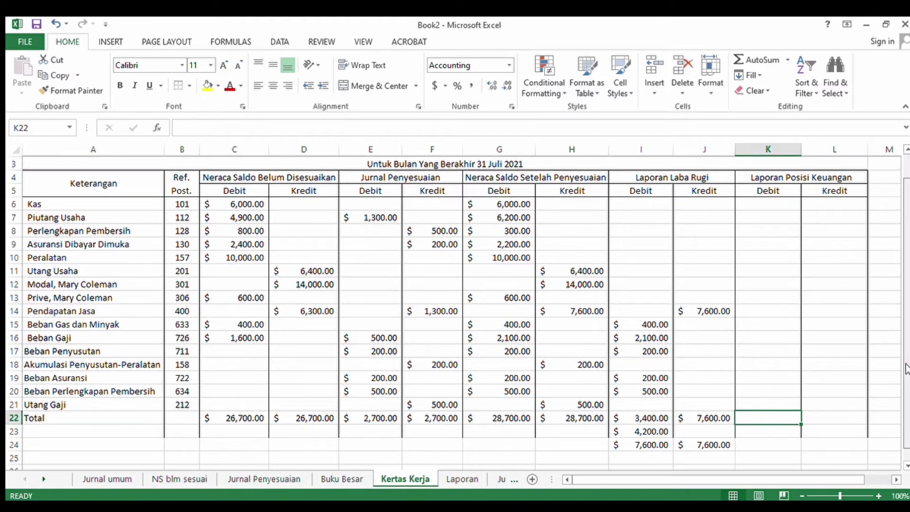
{"action": "scroll", "coordinate": [905, 360], "scroll_direction": "down", "scroll_amount": 1}
{"action": "scroll", "coordinate": [905, 360], "scroll_direction": "up", "scroll_amount": 1}
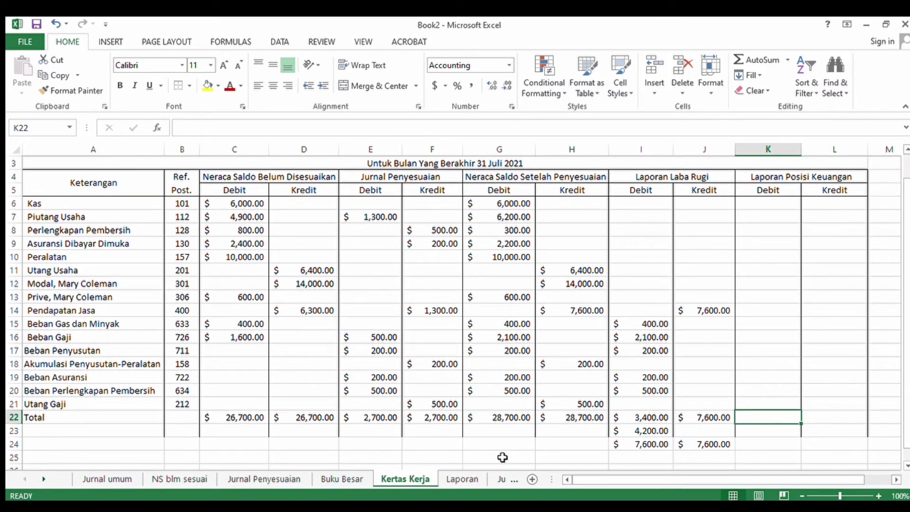
{"action": "left_click", "coordinate": [469, 477]}
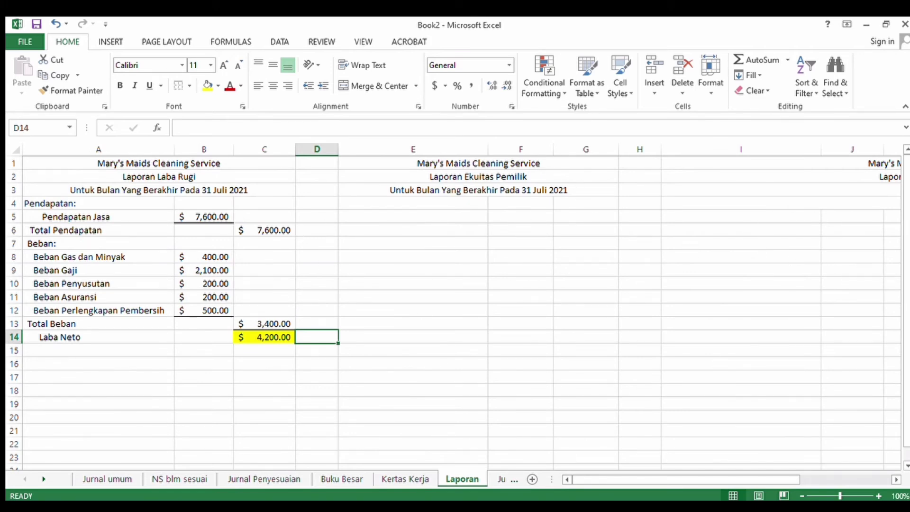
{"action": "left_click", "coordinate": [405, 478]}
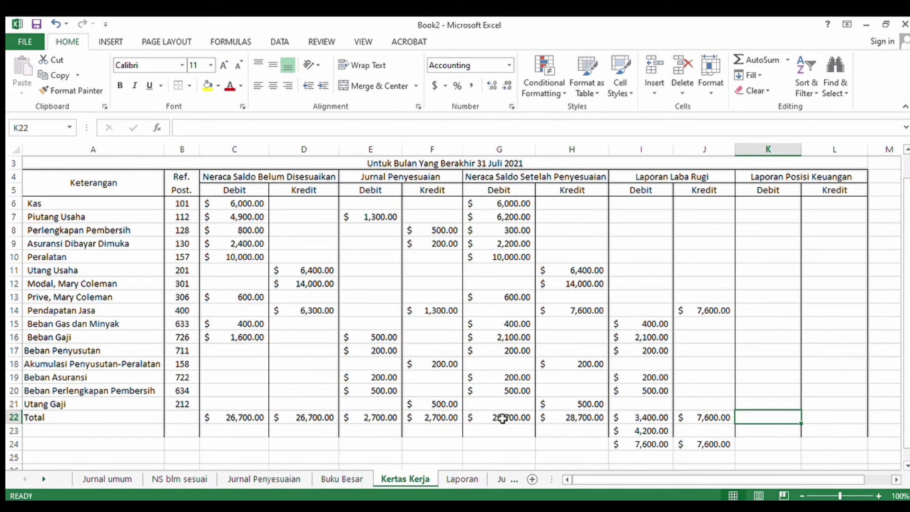
Step: Enter 6,000 as the Kas debit under Laporan Posisi Keuangan in K6
{"action": "left_click", "coordinate": [751, 203]}
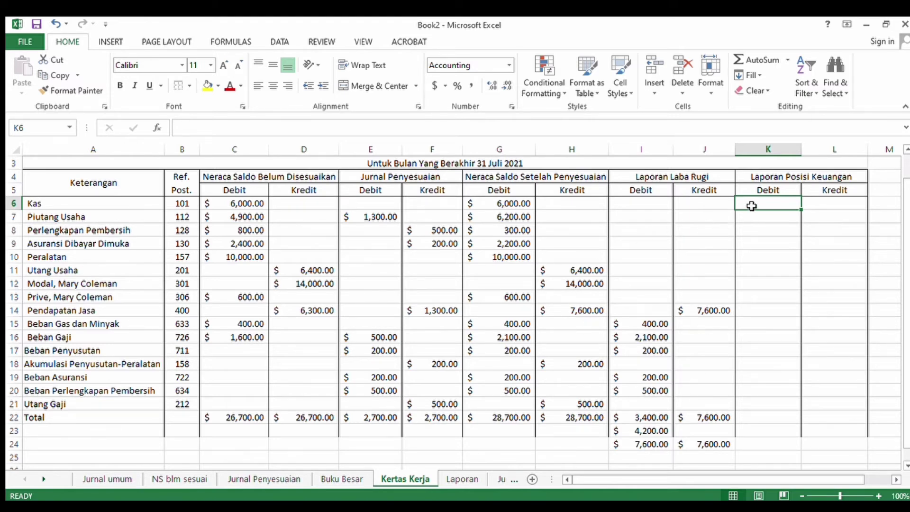
{"action": "type", "text": "600"}
{"action": "key", "text": "Return"}
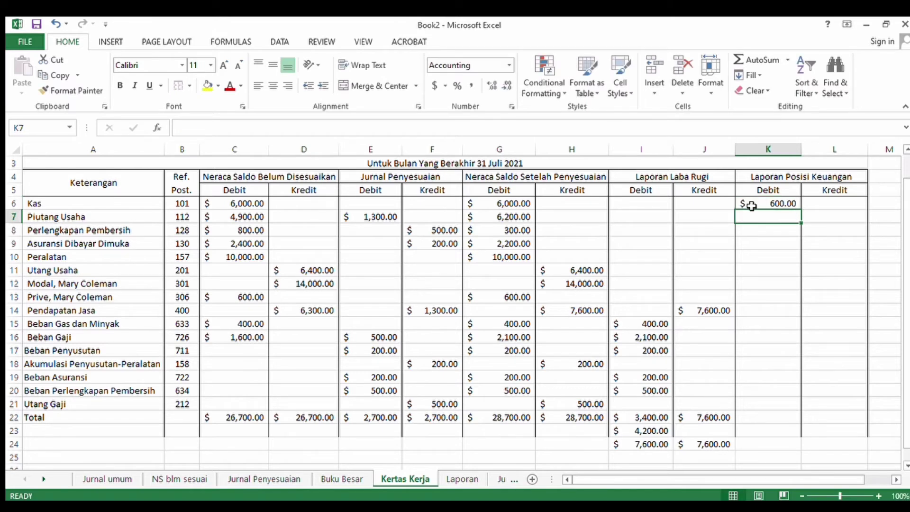
{"action": "left_click", "coordinate": [772, 203]}
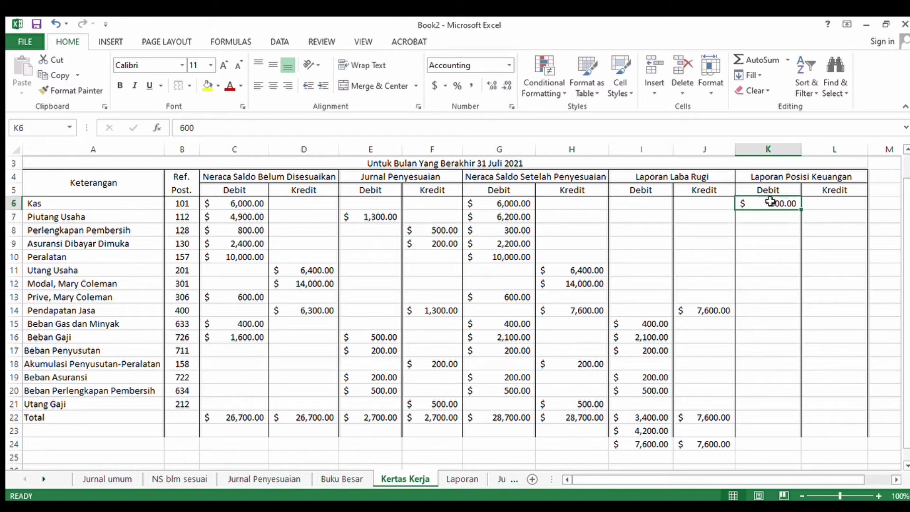
{"action": "key", "text": "BackSpace"}
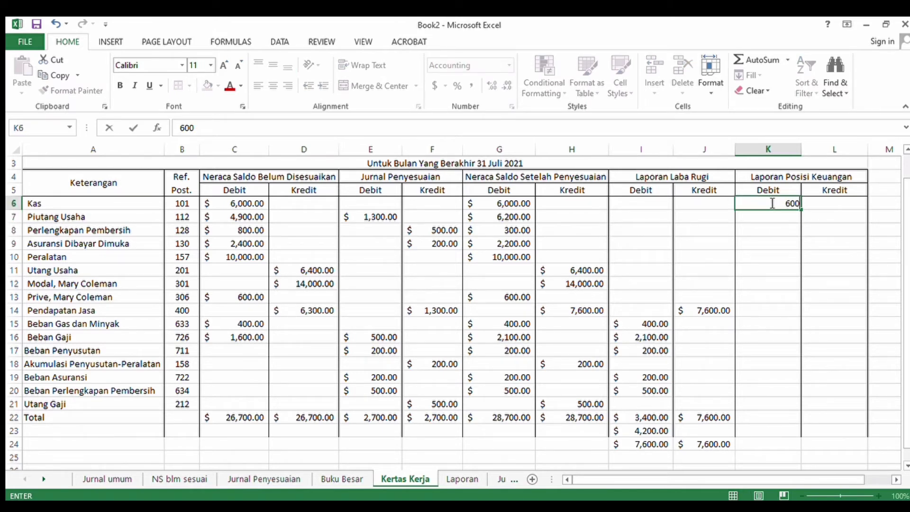
{"action": "key", "text": "Return"}
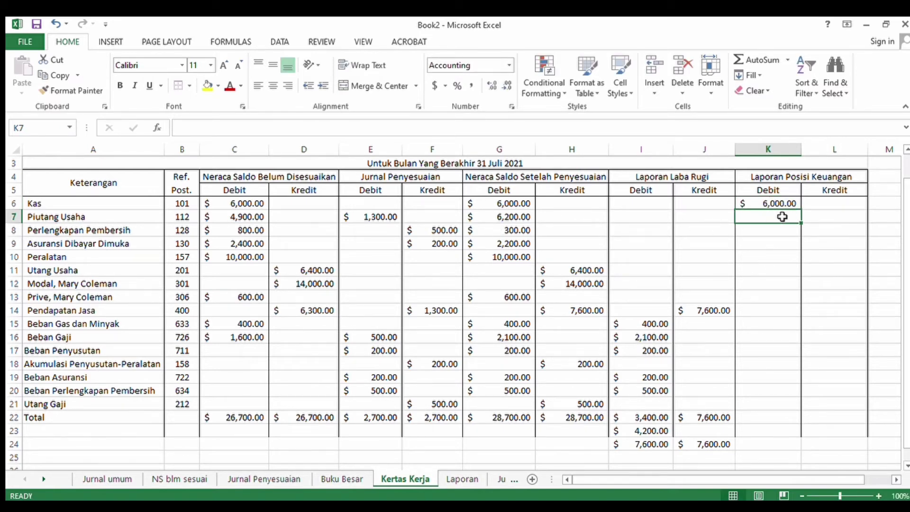
Step: Enter the Laporan Posisi Keuangan debits in K7:K10: Piutang Usaha 6,200, Perlengkapan Pembersih 300, Asuransi Dibayar Dimuka 2,200 and Peralatan 10,000
{"action": "type", "text": "6200"}
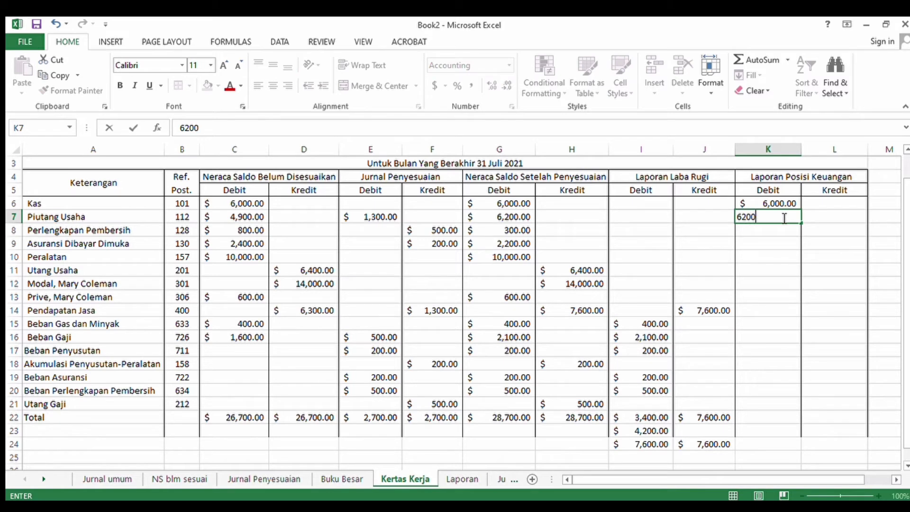
{"action": "key", "text": "Return"}
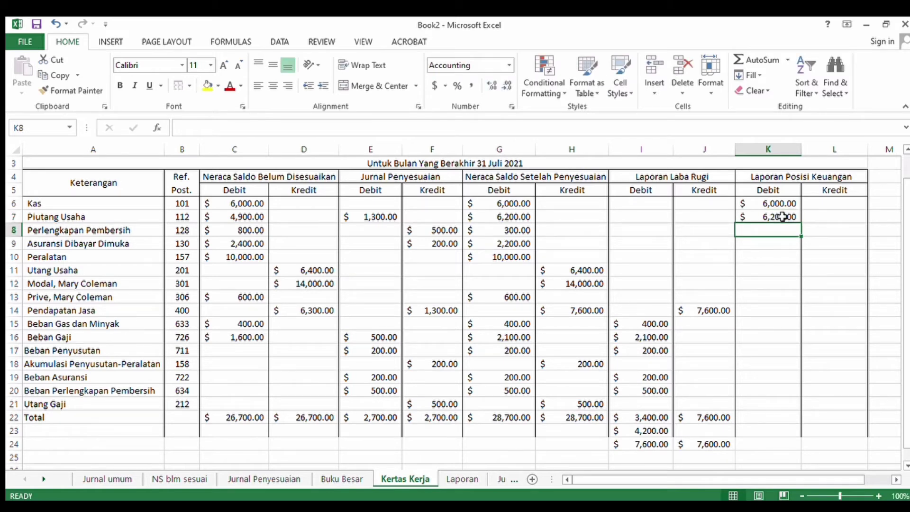
{"action": "type", "text": "300"}
{"action": "key", "text": "Return"}
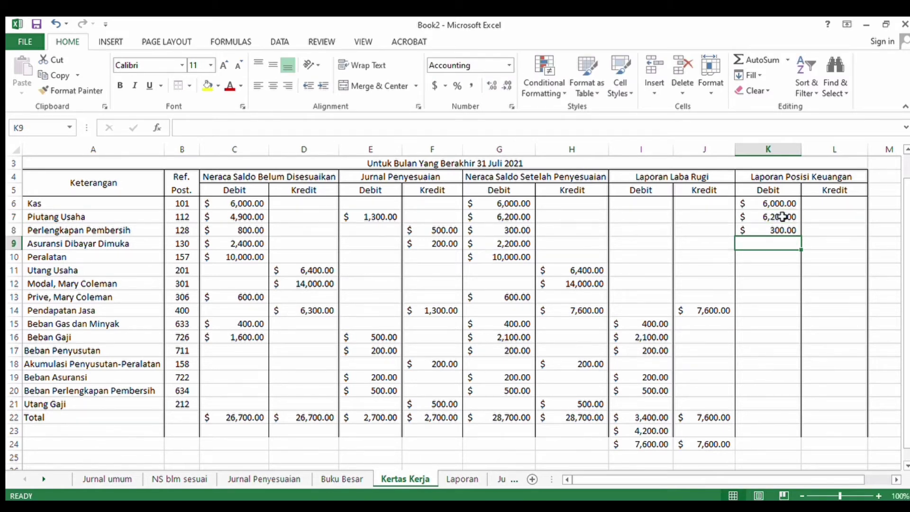
{"action": "type", "text": "2"}
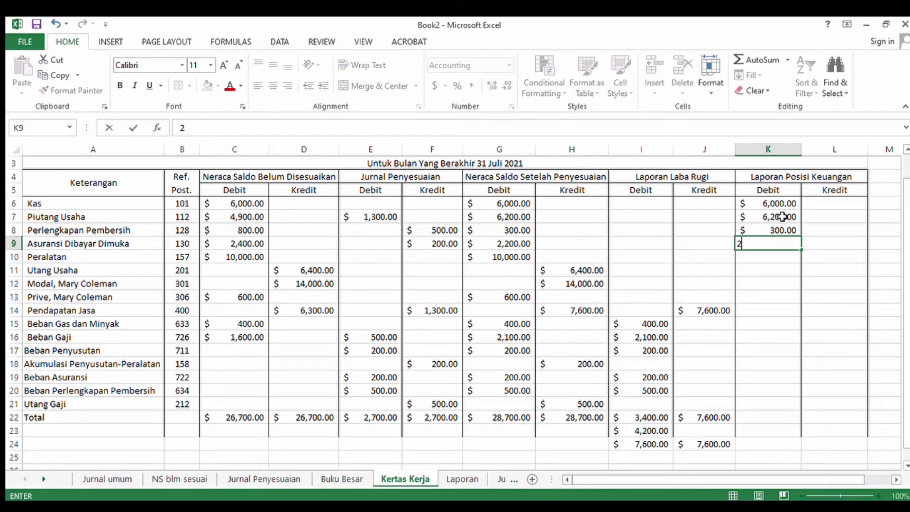
{"action": "type", "text": "200"}
{"action": "key", "text": "Return"}
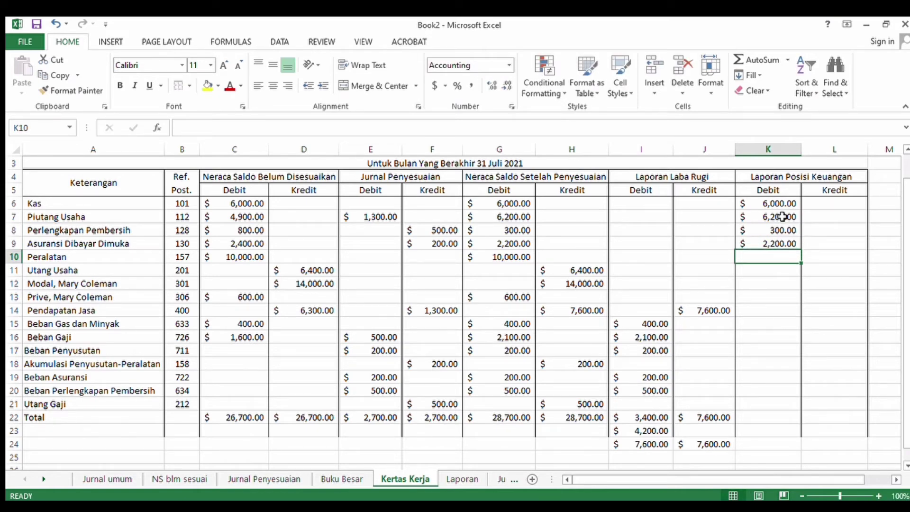
{"action": "type", "text": "10,00"}
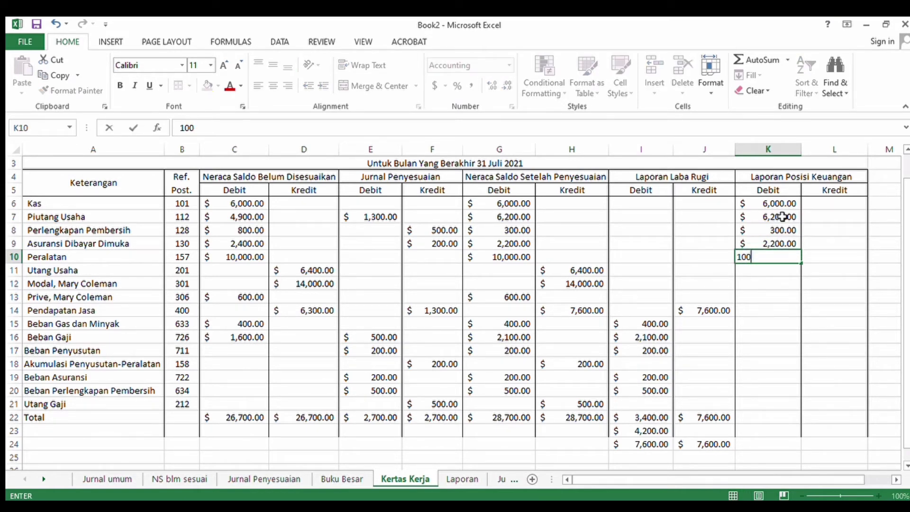
{"action": "type", "text": "00"}
{"action": "key", "text": "Return"}
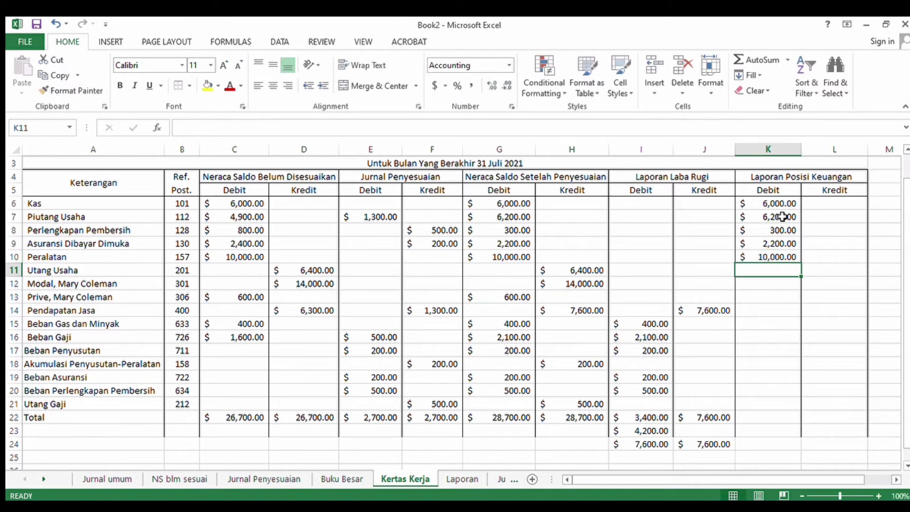
Step: Enter the Laporan Posisi Keuangan credits of 6,400 for Utang Usaha in L11 and 14,000 for Modal in L12
{"action": "left_click", "coordinate": [839, 273]}
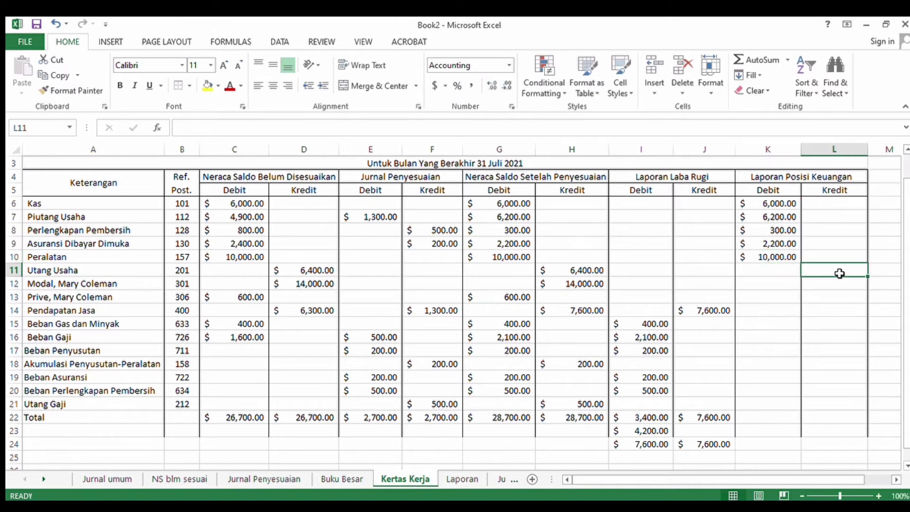
{"action": "type", "text": "6,4"}
{"action": "type", "text": "00"}
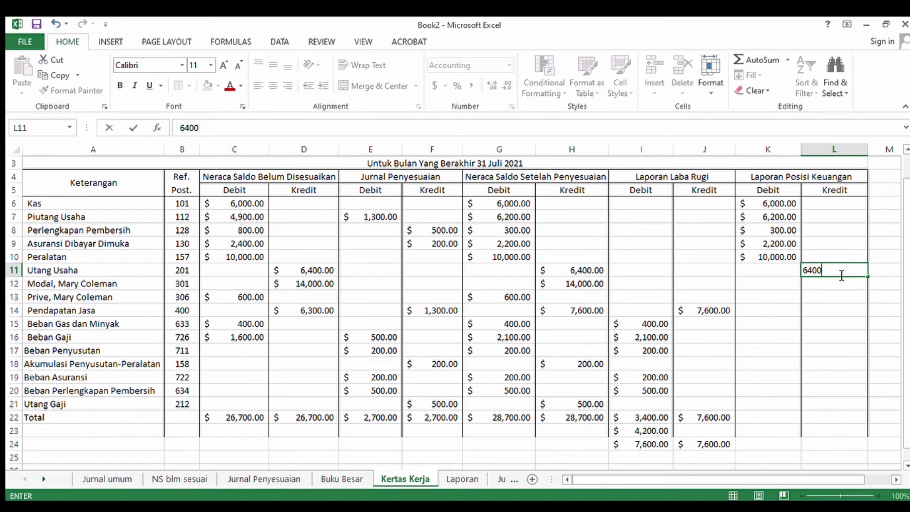
{"action": "key", "text": "Return"}
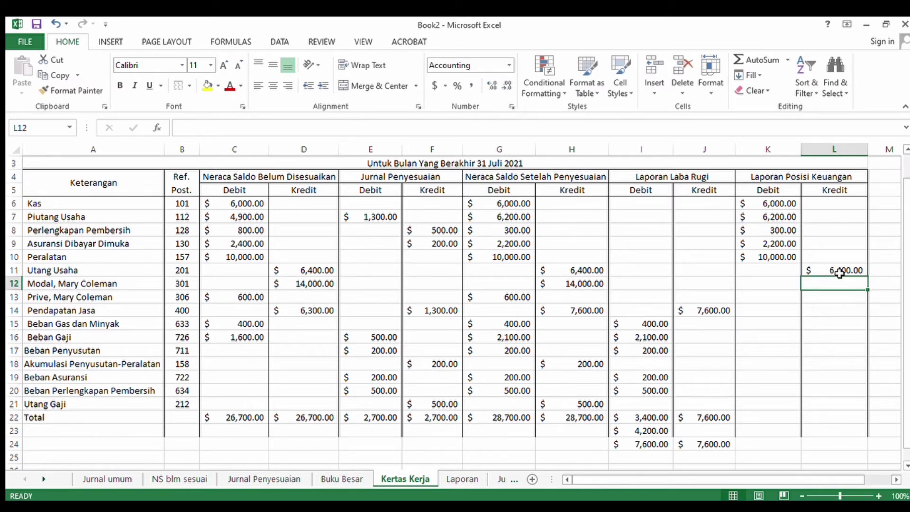
{"action": "type", "text": "14"}
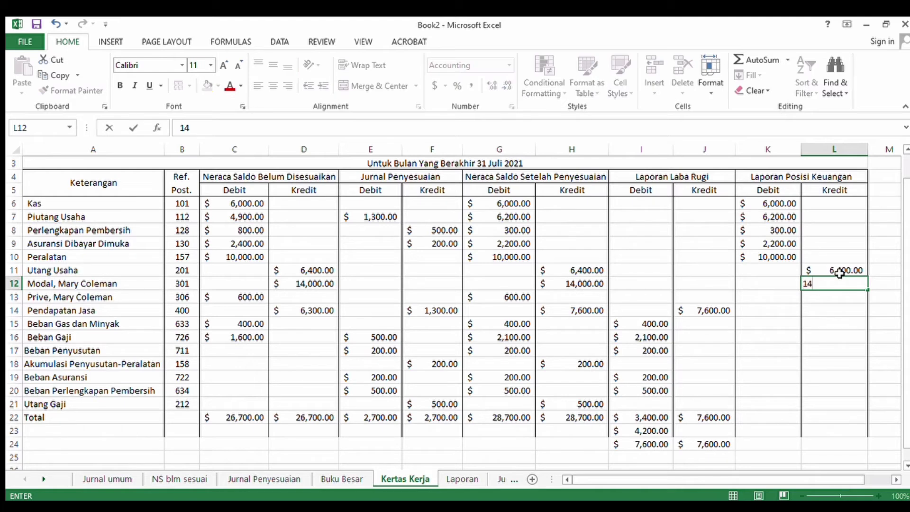
{"action": "type", "text": ",000"}
{"action": "key", "text": "Return"}
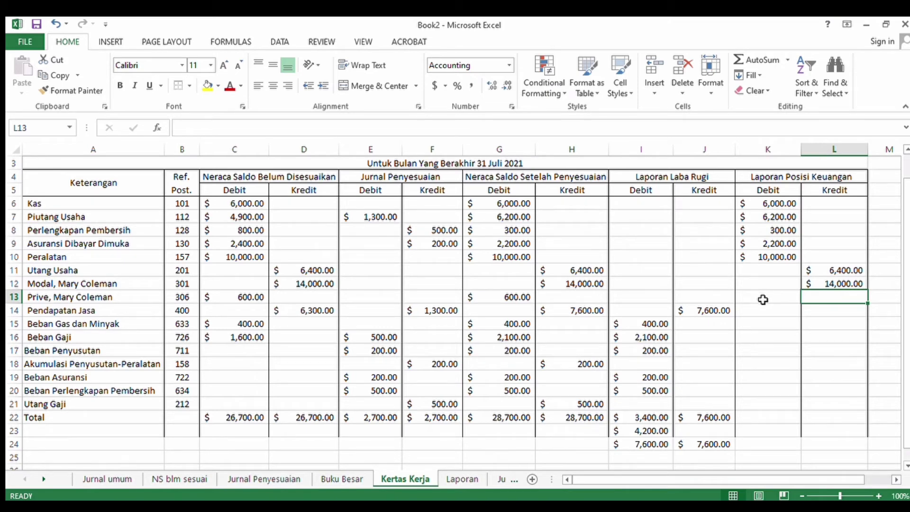
Step: Enter 600 as the Prive debit under Laporan Posisi Keuangan in K13
{"action": "left_click", "coordinate": [763, 300]}
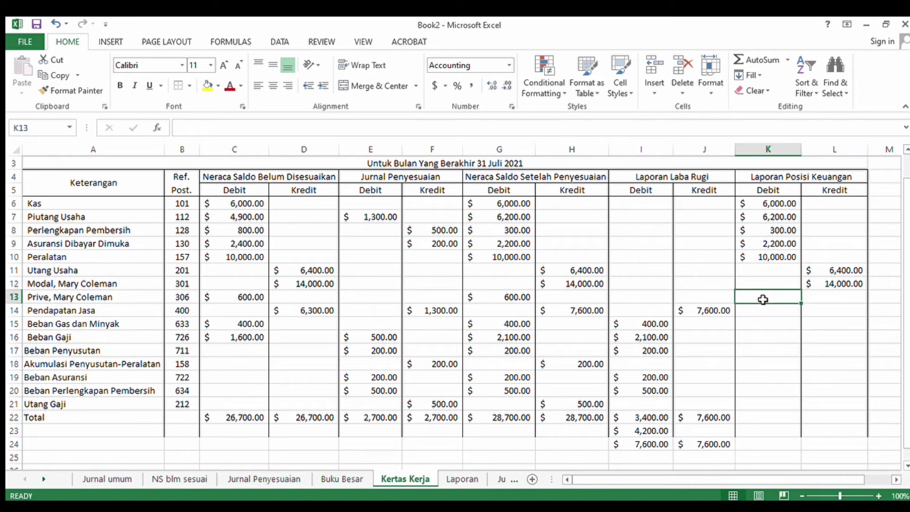
{"action": "type", "text": "600"}
{"action": "key", "text": "Return"}
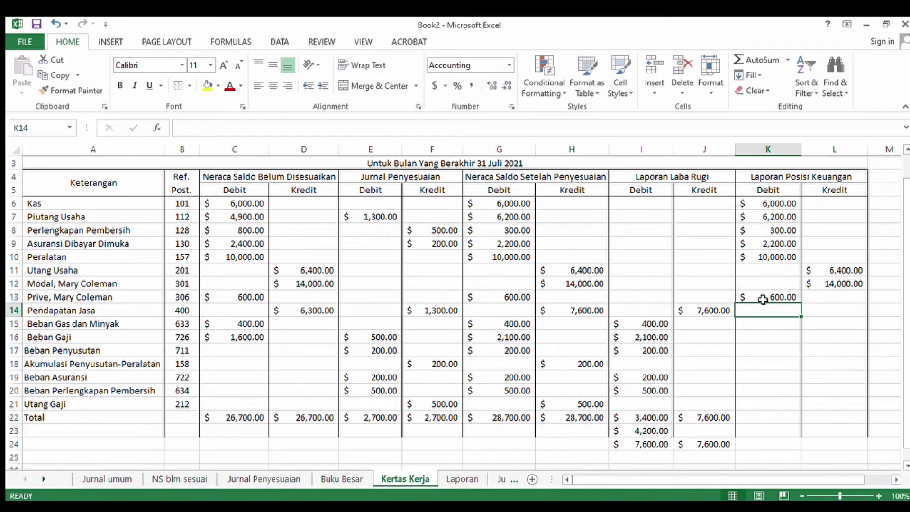
Step: Enter 200 as the Akumulasi Penyusutan-Peralatan credit under Laporan Posisi Keuangan in L18
{"action": "left_click", "coordinate": [769, 365]}
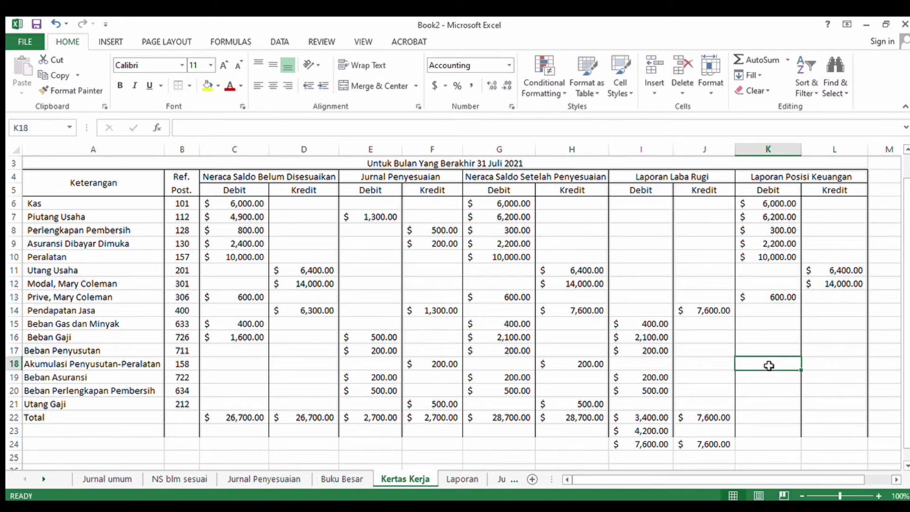
{"action": "left_click", "coordinate": [841, 363]}
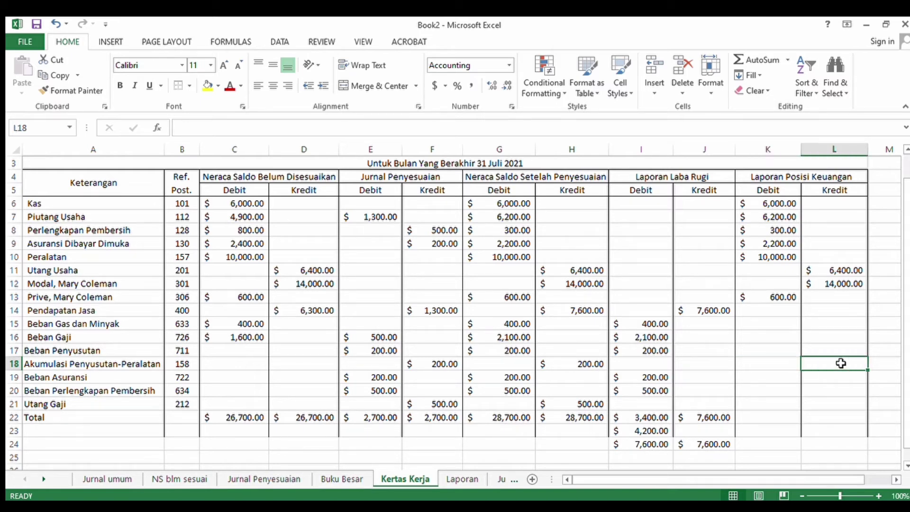
{"action": "type", "text": "200"}
{"action": "key", "text": "Return"}
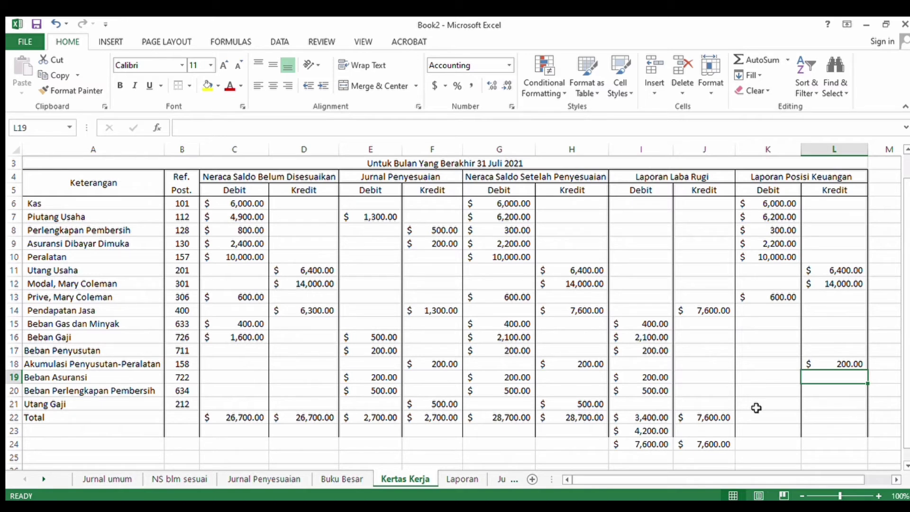
Step: Enter 500 as the Utang Gaji credit under Laporan Posisi Keuangan in L21
{"action": "left_click", "coordinate": [831, 405]}
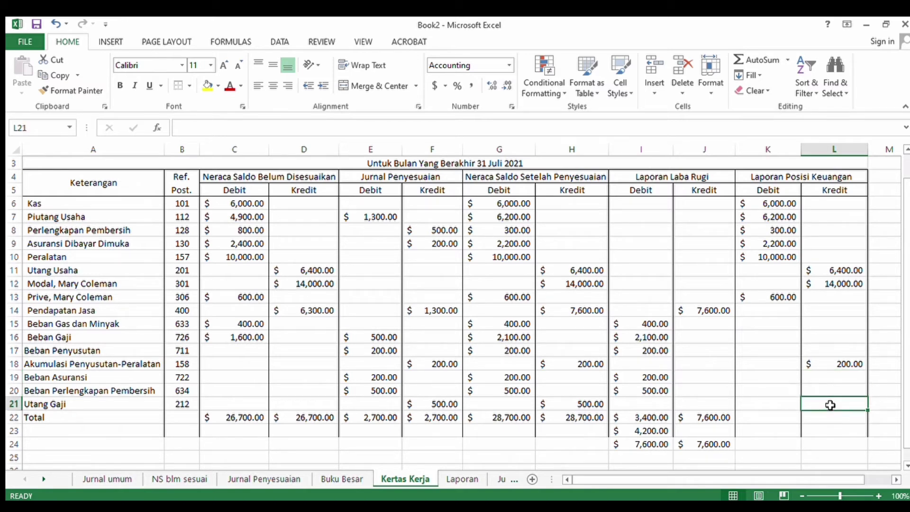
{"action": "type", "text": "500"}
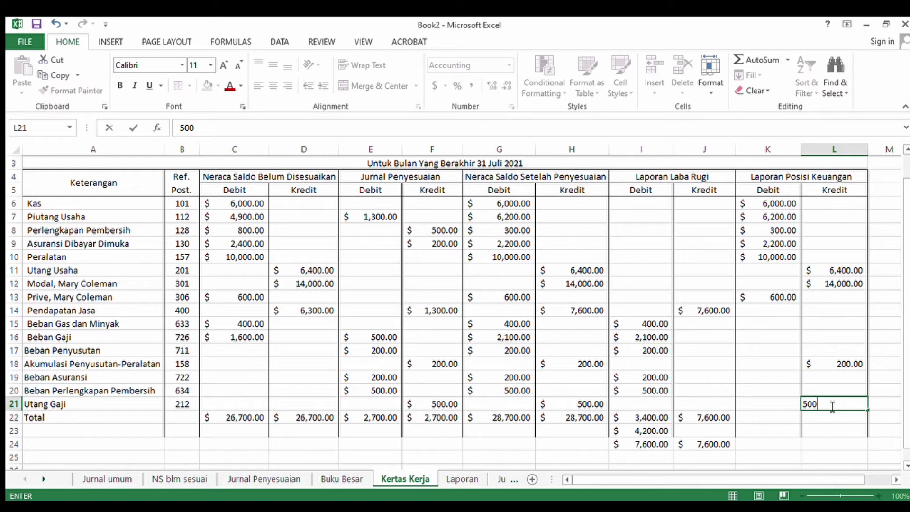
{"action": "key", "text": "Return"}
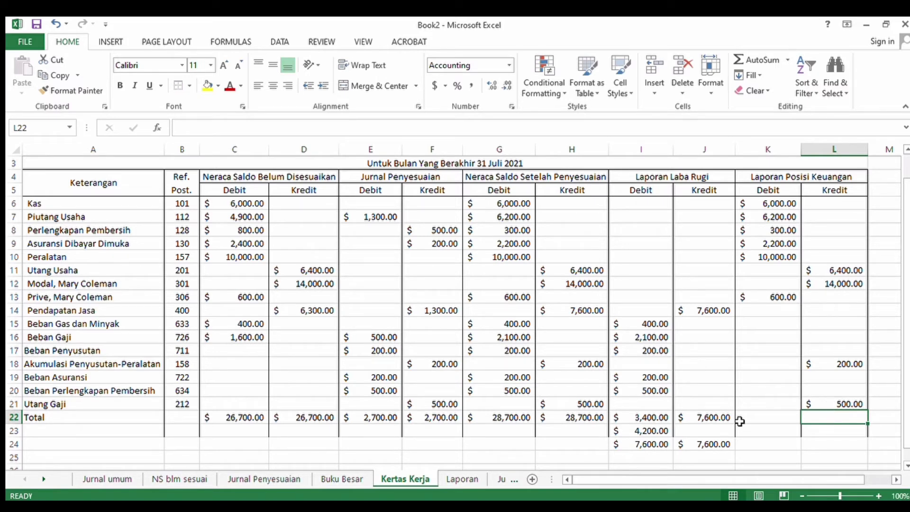
Step: Total the Laporan Posisi Keuangan debits in K22 with a SUM of K6:K13
{"action": "left_click", "coordinate": [757, 424]}
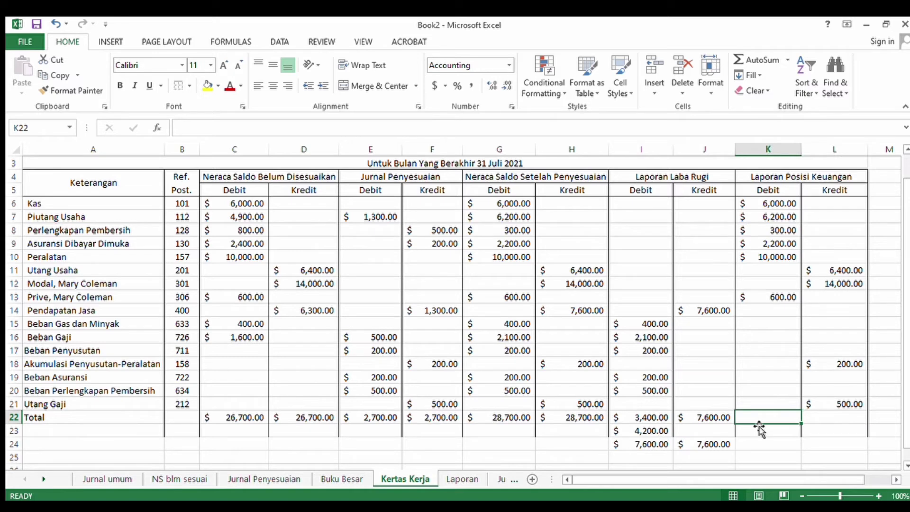
{"action": "type", "text": "=sum"}
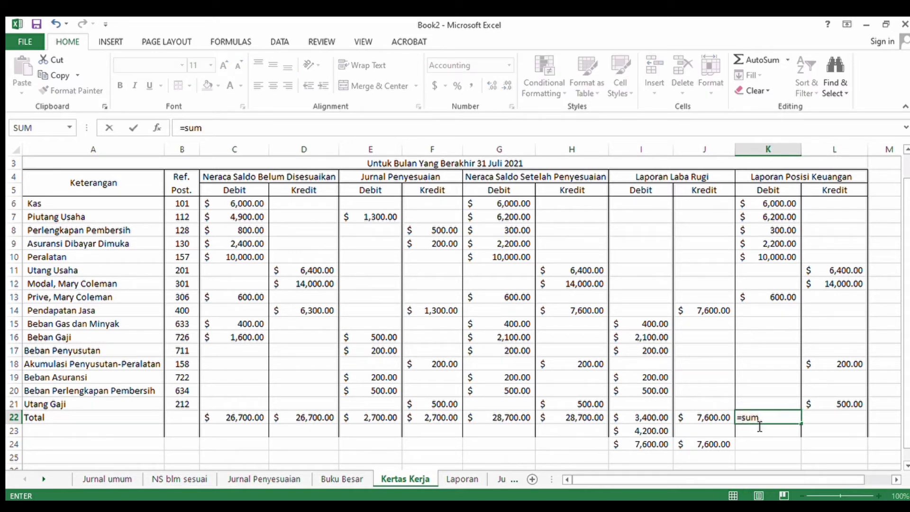
{"action": "type", "text": "("}
{"action": "left_click_drag", "start_coordinate": [778, 207], "coordinate": [790, 308]}
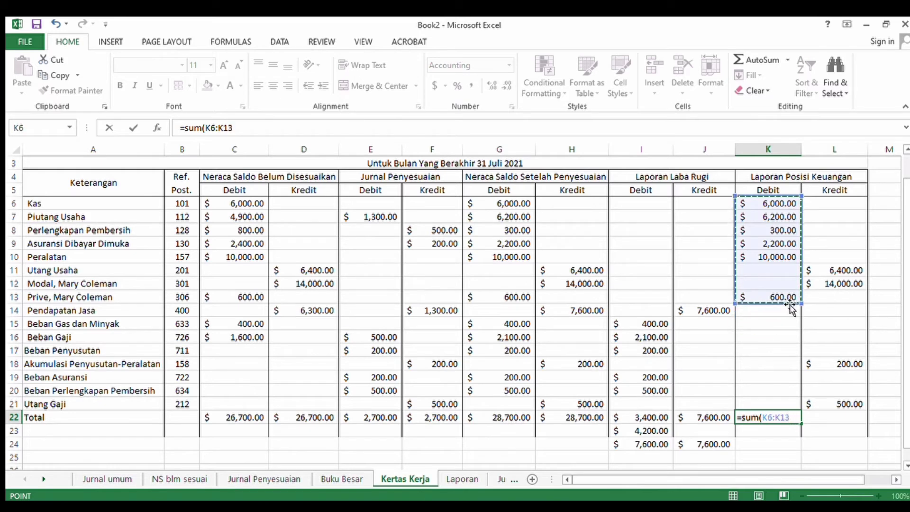
{"action": "key", "text": "Return"}
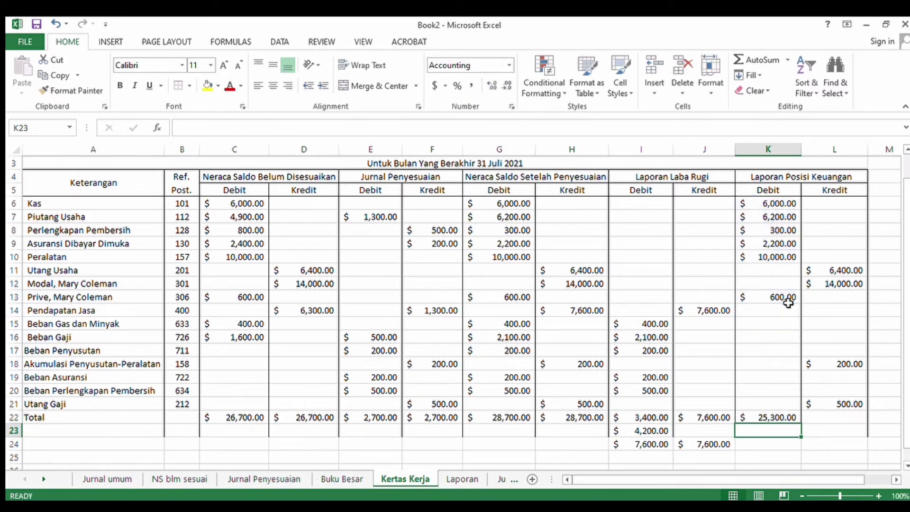
Step: Total the Laporan Posisi Keuangan credits in L22 with a SUM of L11:L21
{"action": "left_click", "coordinate": [834, 423]}
{"action": "type", "text": "=sum("}
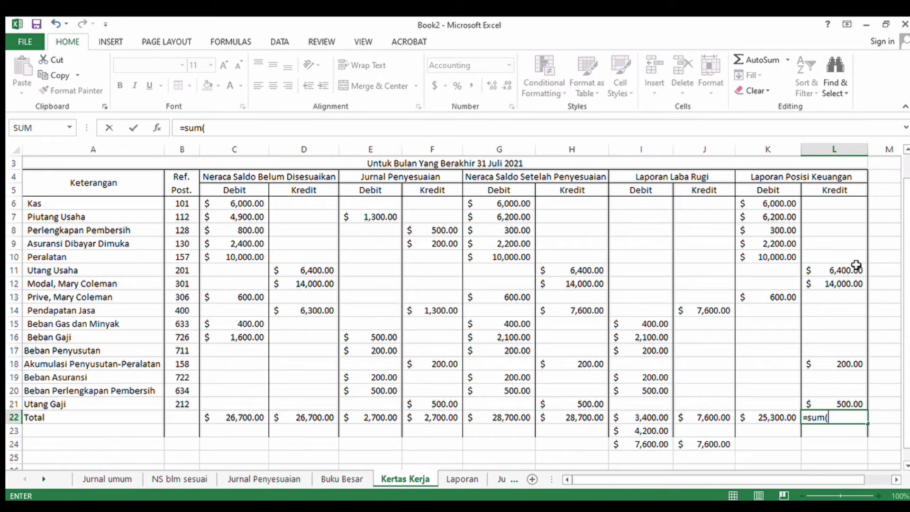
{"action": "left_click_drag", "start_coordinate": [856, 268], "coordinate": [851, 404]}
{"action": "key", "text": "Return"}
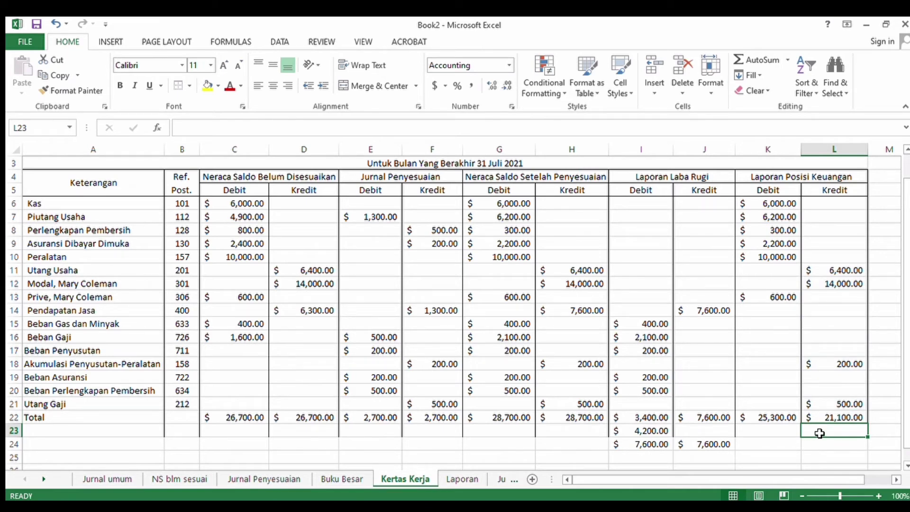
Step: Calculate the Laporan Posisi Keuangan balancing difference in L23 with a SUM formula of K22-L22
{"action": "type", "text": "=sum("}
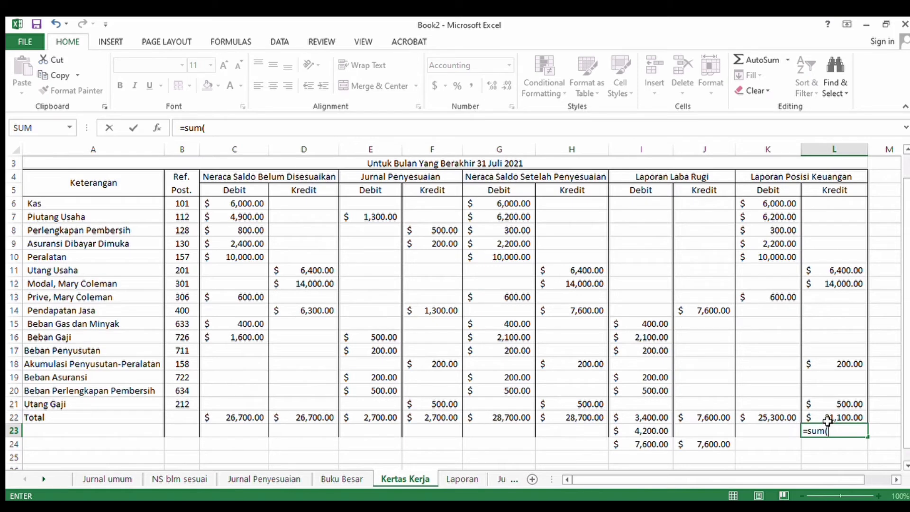
{"action": "left_click", "coordinate": [785, 419]}
{"action": "type", "text": "="}
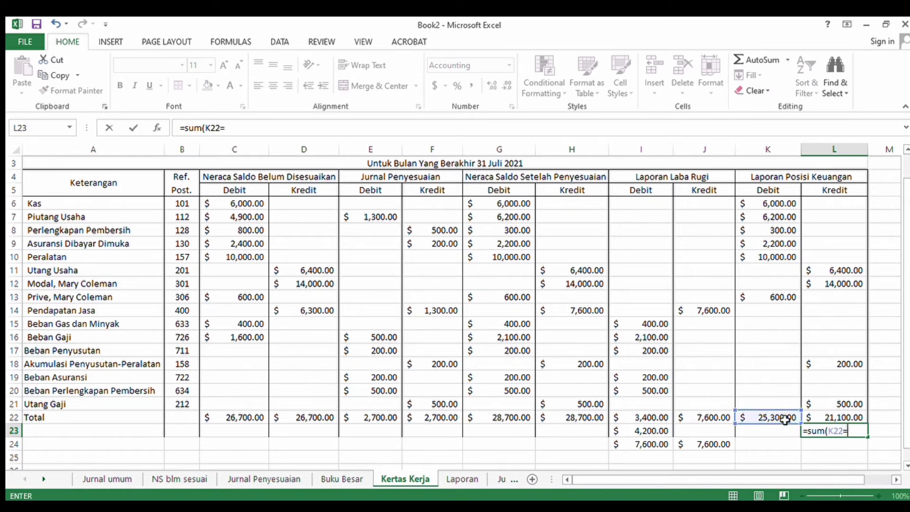
{"action": "key", "text": "BackSpace"}
{"action": "type", "text": "-"}
{"action": "left_click", "coordinate": [839, 419]}
{"action": "key", "text": "Return"}
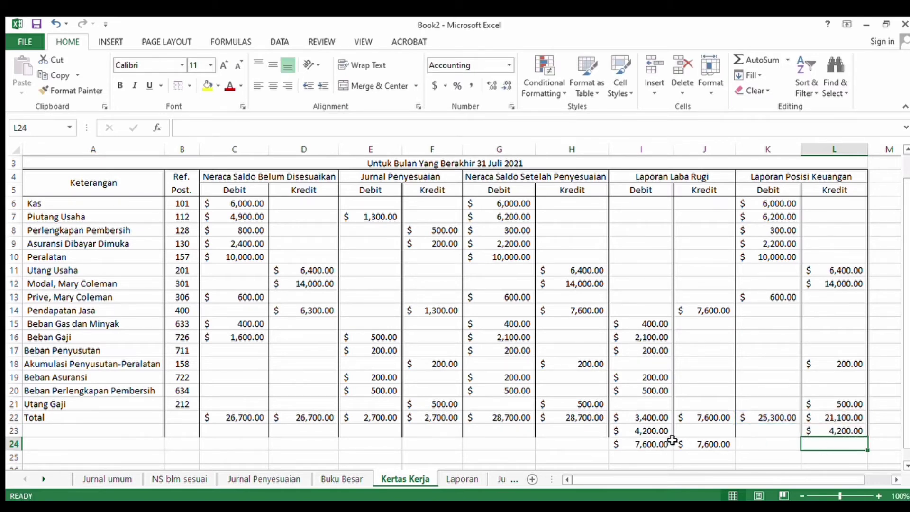
Step: Carry the Laporan Posisi Keuangan debit total into K24 with a SUM of K22
{"action": "left_click", "coordinate": [778, 444]}
{"action": "type", "text": "=s"}
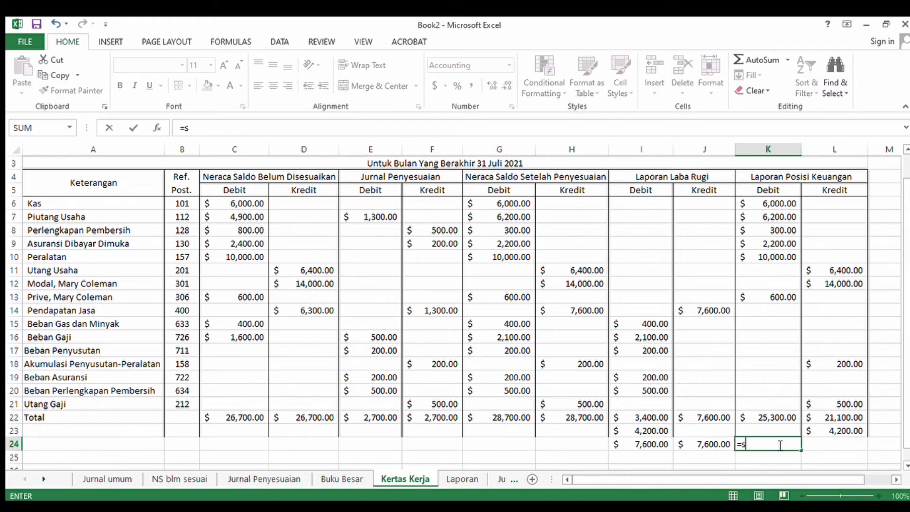
{"action": "type", "text": "um("}
{"action": "left_click", "coordinate": [767, 419]}
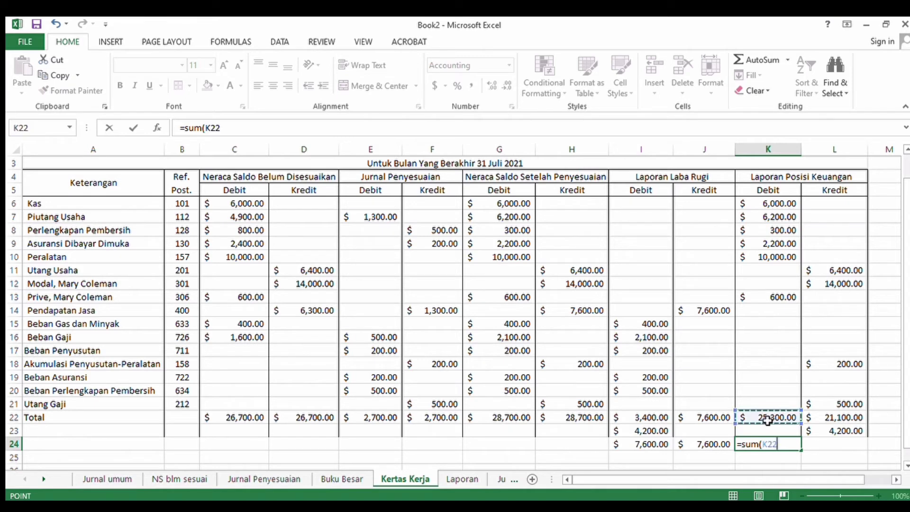
{"action": "key", "text": "Return"}
Step: Calculate the final Laporan Posisi Keuangan credit total in L24 with a SUM of L22:L23
{"action": "left_click", "coordinate": [823, 444]}
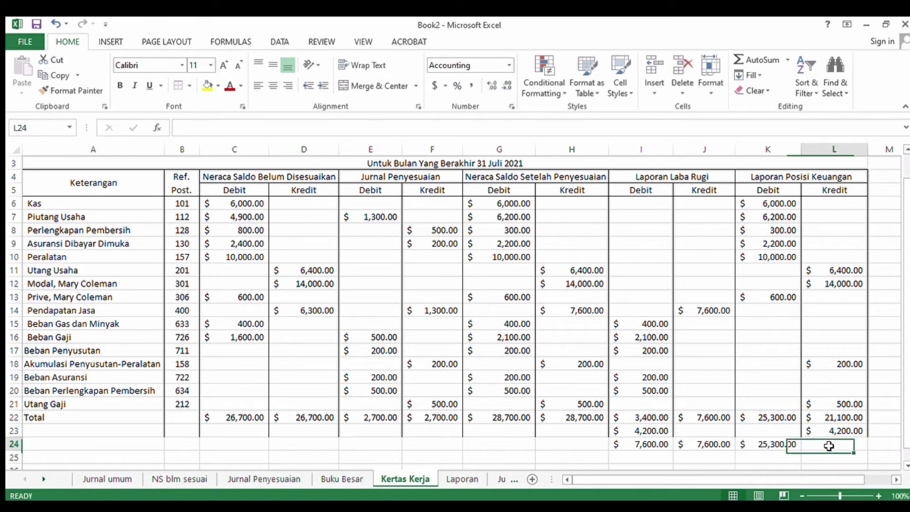
{"action": "type", "text": "=sum("}
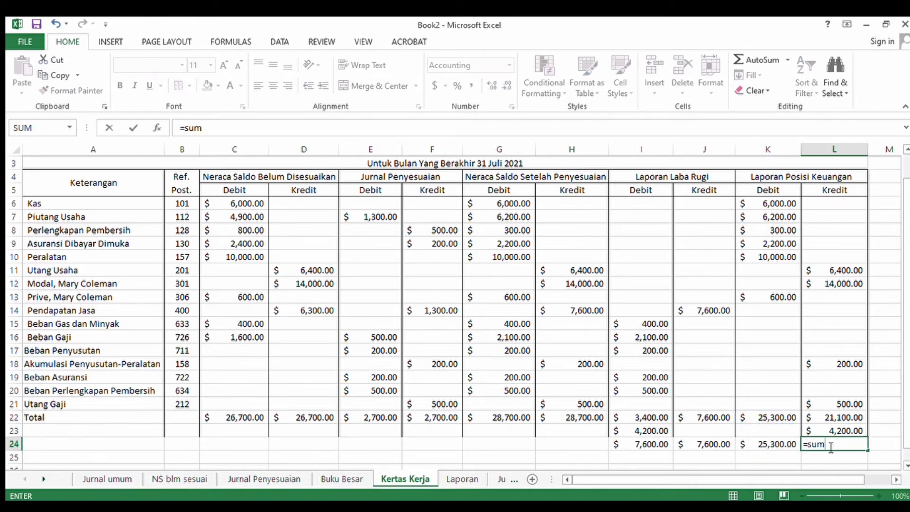
{"action": "left_click", "coordinate": [824, 419]}
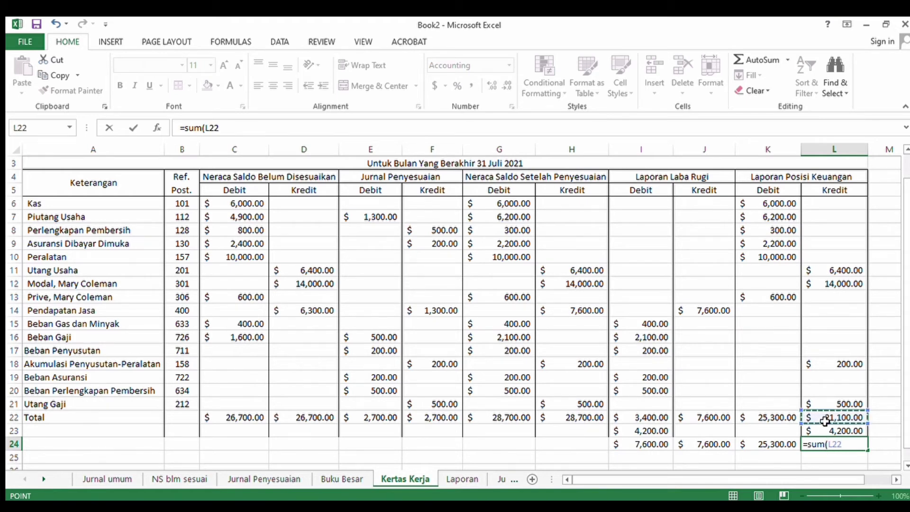
{"action": "left_click", "coordinate": [823, 431]}
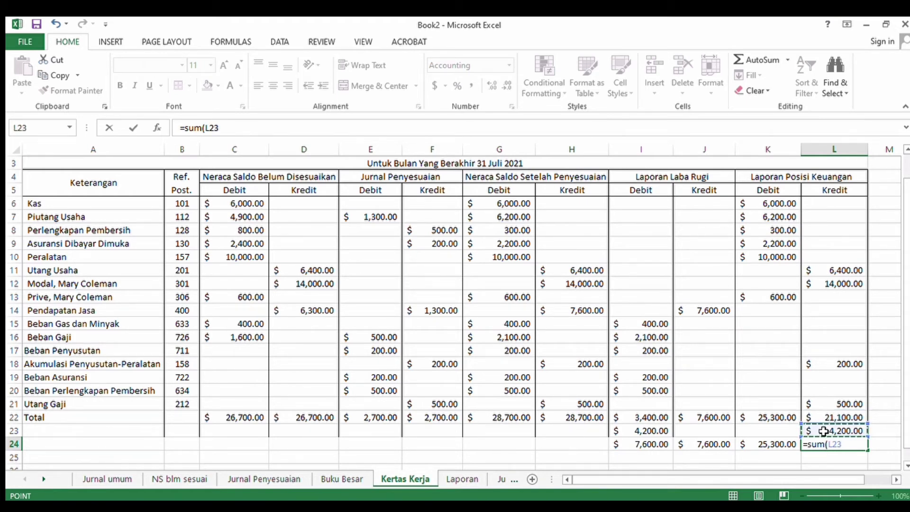
{"action": "left_click_drag", "start_coordinate": [823, 431], "coordinate": [822, 418]}
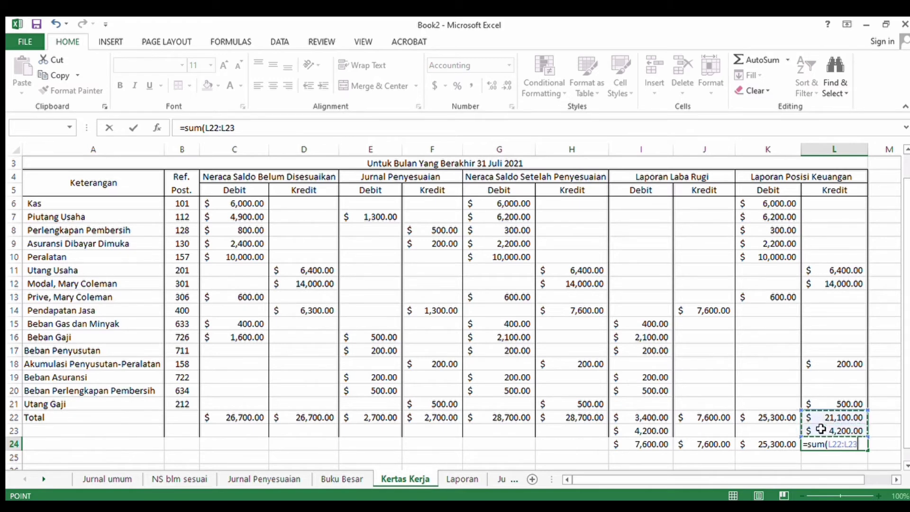
{"action": "key", "text": "Return"}
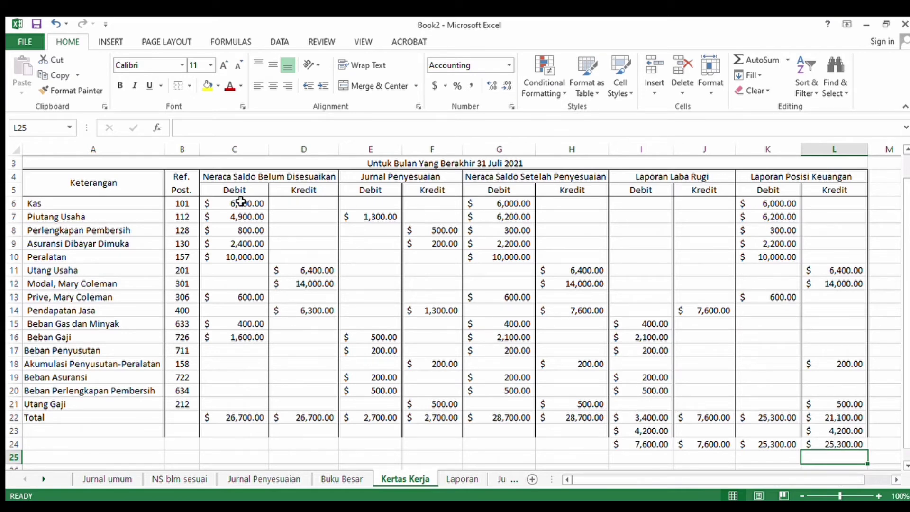
Step: Apply all borders to the whole worksheet table, A4:L24
{"action": "left_click_drag", "start_coordinate": [102, 180], "coordinate": [538, 362]}
{"action": "left_click", "coordinate": [282, 324]}
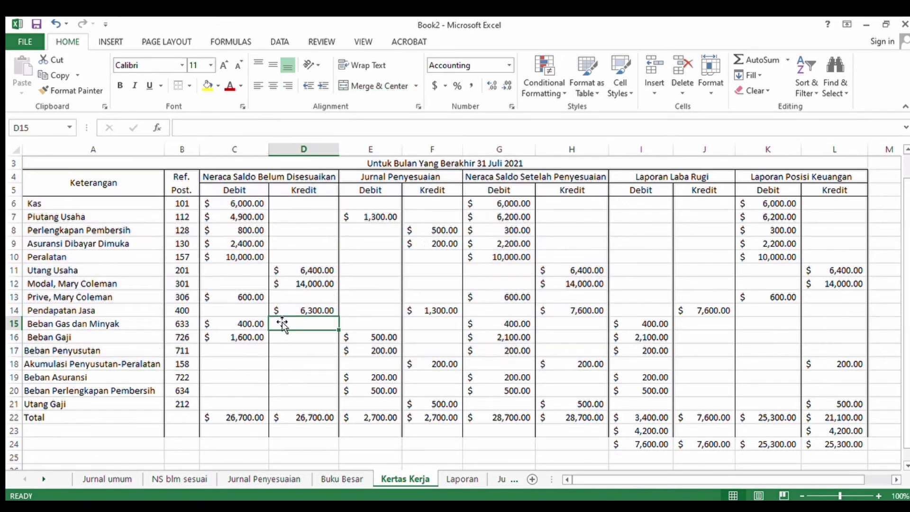
{"action": "left_click", "coordinate": [117, 185]}
{"action": "left_click_drag", "start_coordinate": [117, 186], "coordinate": [849, 443]}
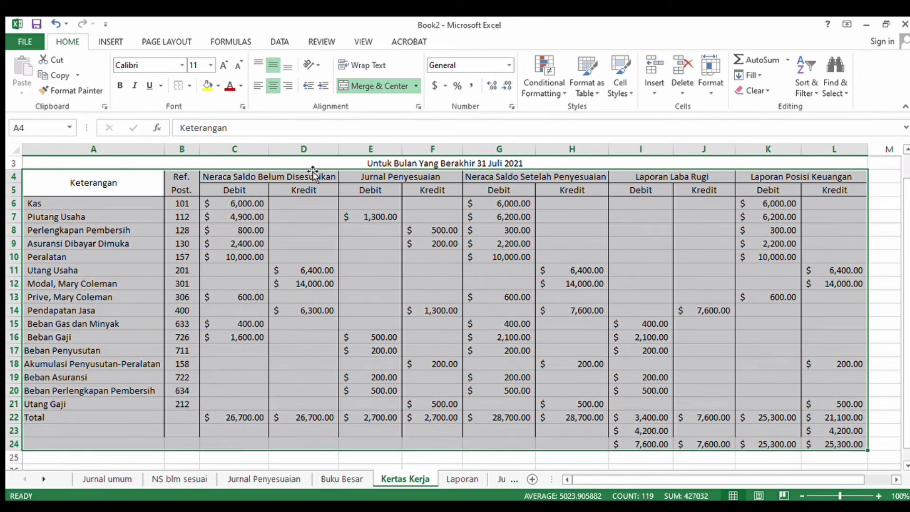
{"action": "left_click", "coordinate": [181, 85]}
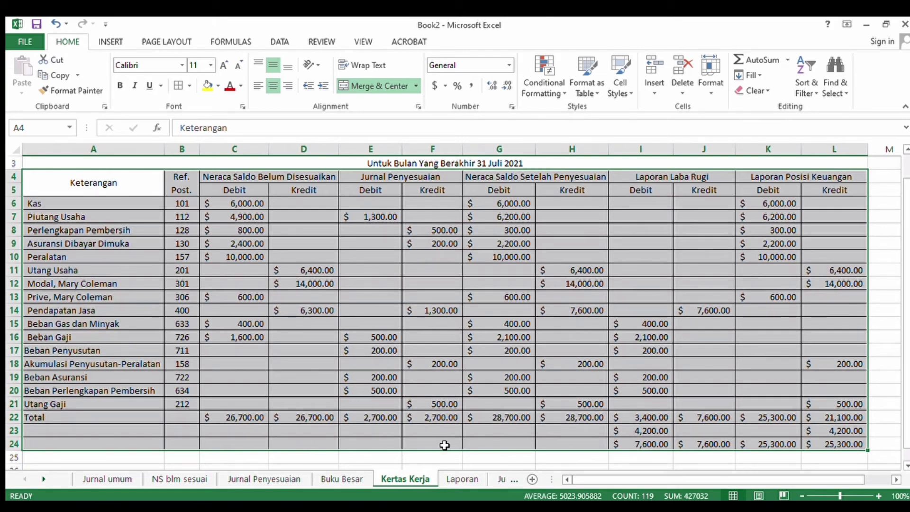
Step: Fill the Total row cells C22:H22, from Neraca Saldo Belum Disesuaikan through Neraca Saldo Setelah Penyesuaian, with yellow
{"action": "left_click", "coordinate": [247, 418]}
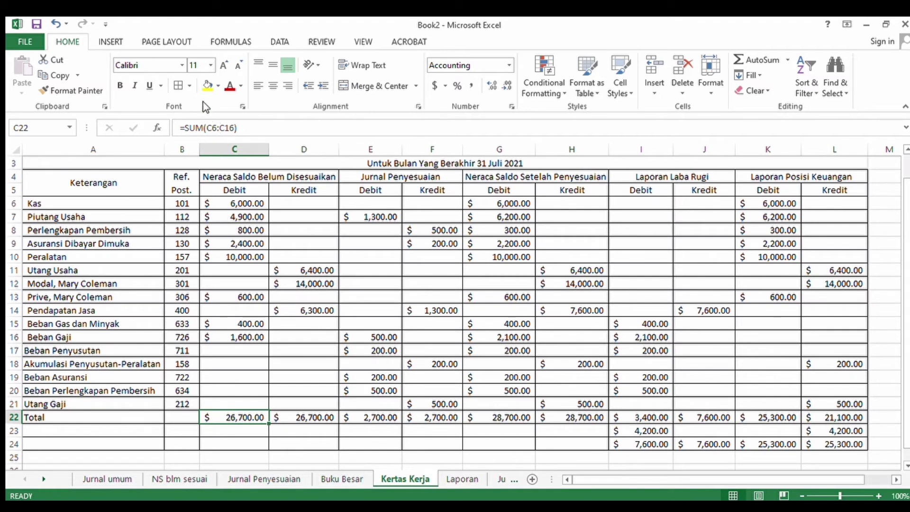
{"action": "left_click", "coordinate": [207, 85]}
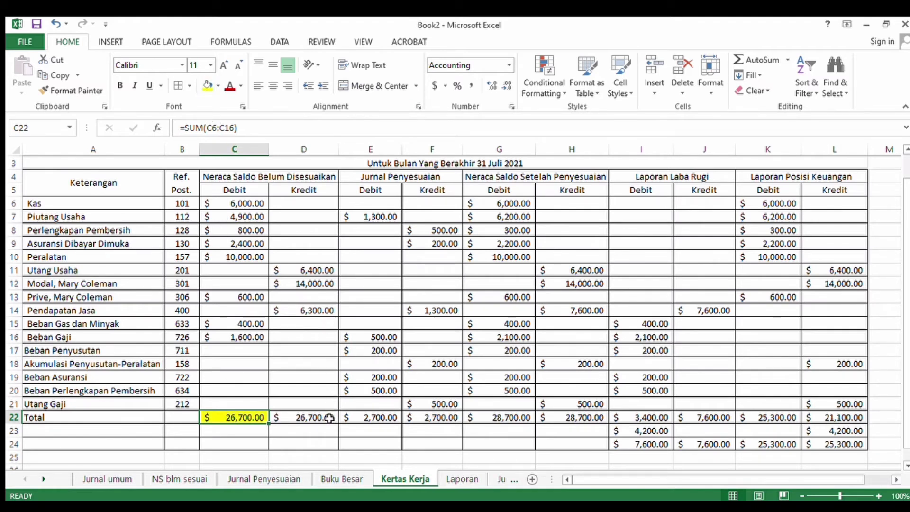
{"action": "left_click", "coordinate": [327, 418]}
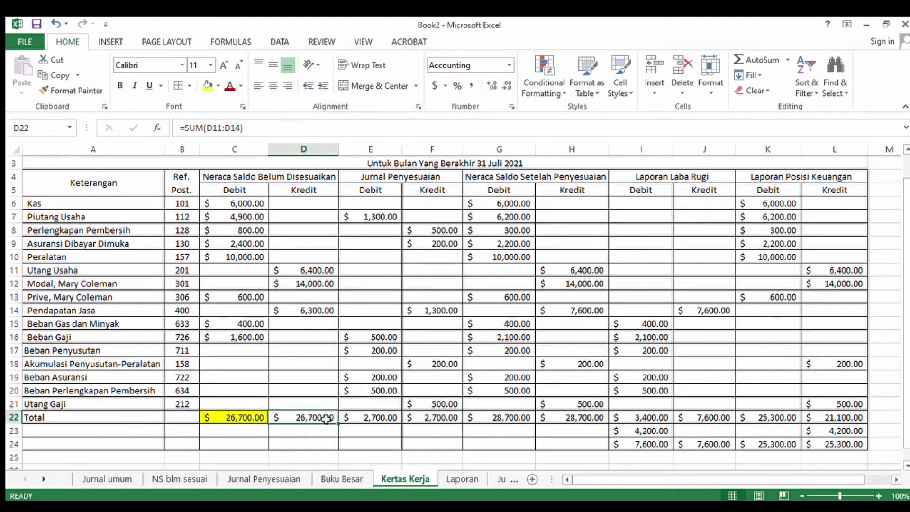
{"action": "left_click", "coordinate": [207, 85]}
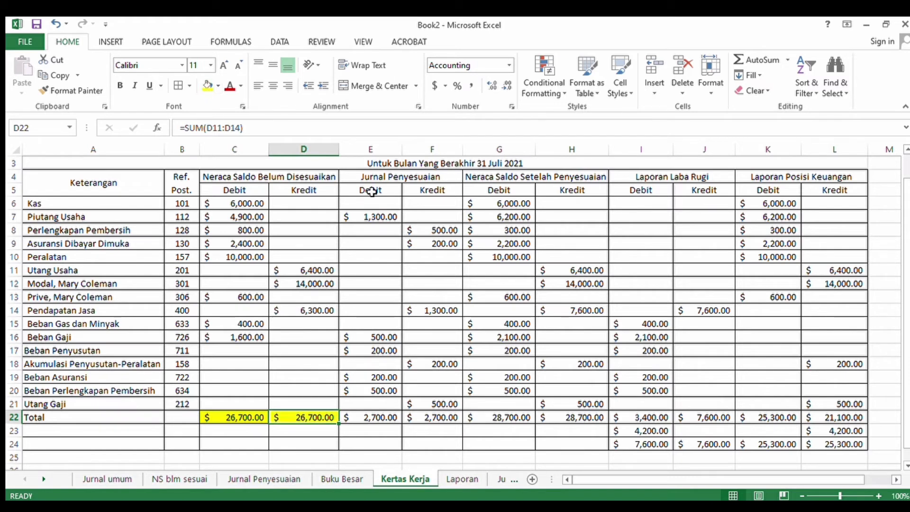
{"action": "left_click", "coordinate": [361, 418]}
{"action": "left_click_drag", "start_coordinate": [361, 418], "coordinate": [573, 420]}
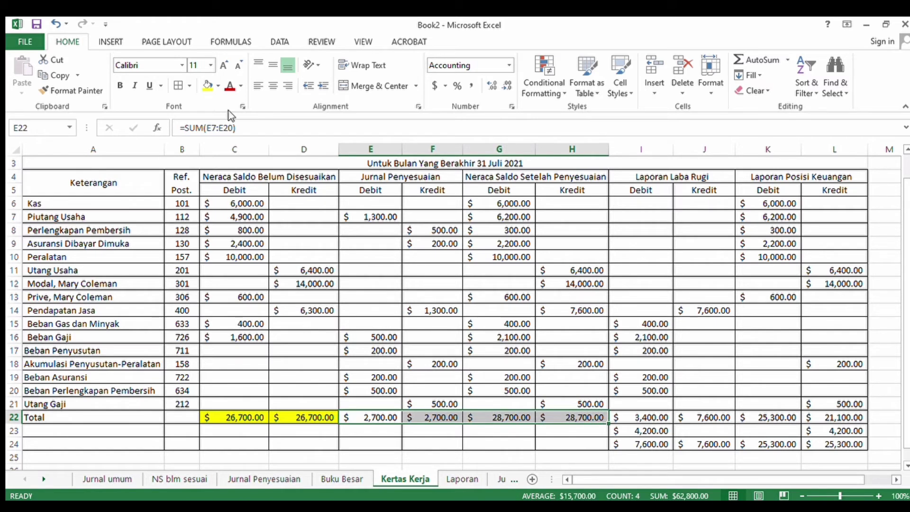
{"action": "left_click", "coordinate": [207, 86]}
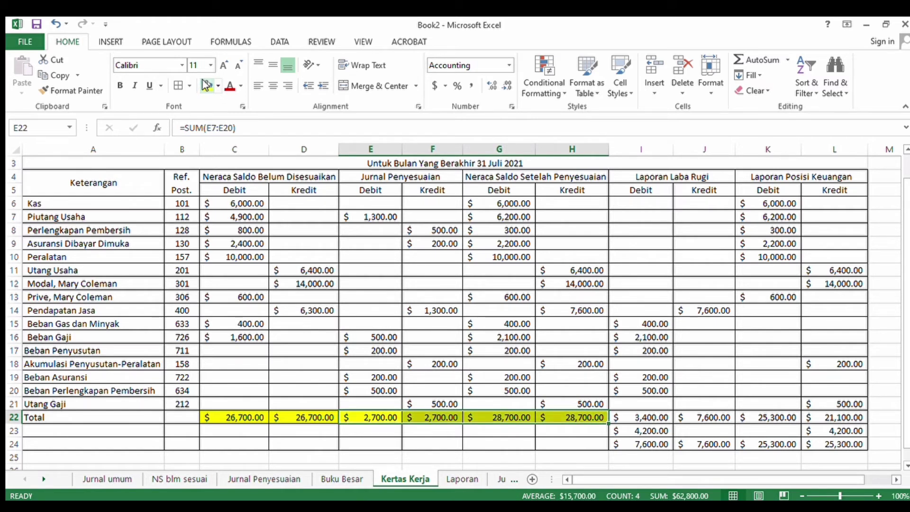
Step: Fill the Laporan Laba Rugi difference in I23 and the final Laporan Posisi Keuangan totals in K24:L24 with yellow
{"action": "left_click", "coordinate": [651, 445]}
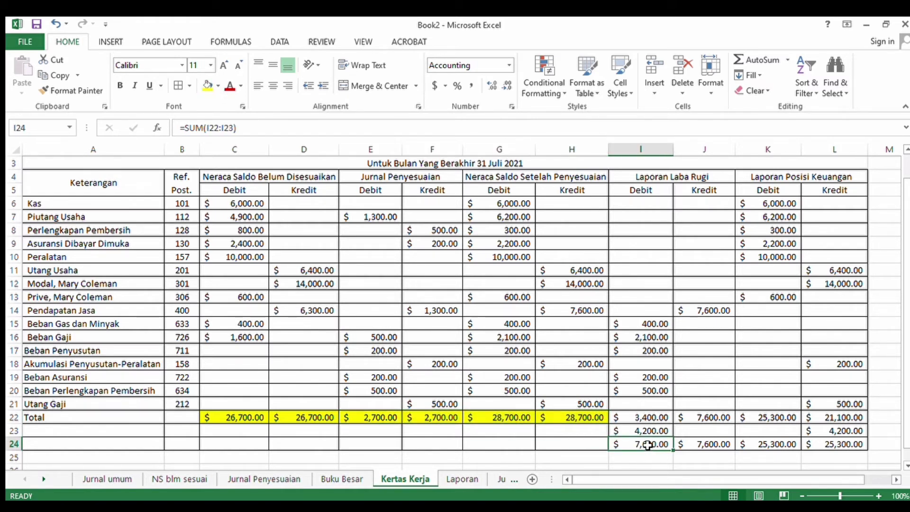
{"action": "left_click", "coordinate": [641, 432]}
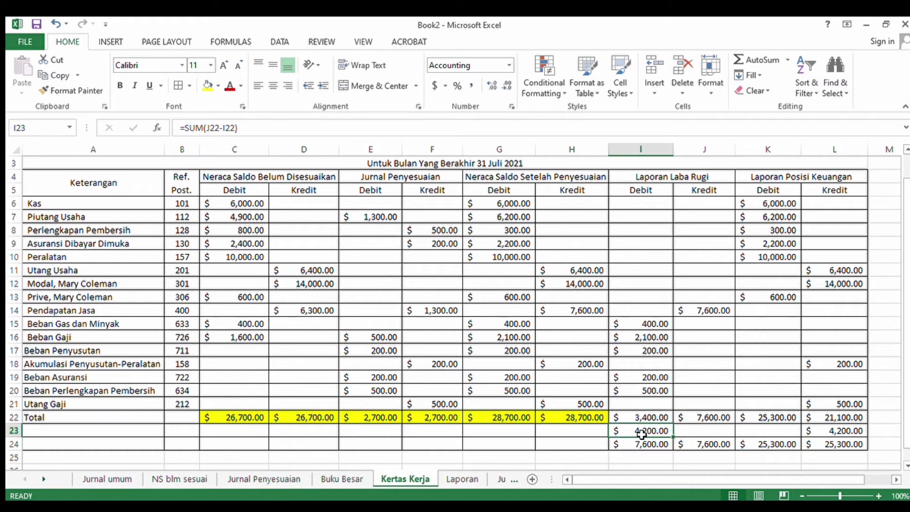
{"action": "left_click", "coordinate": [207, 85]}
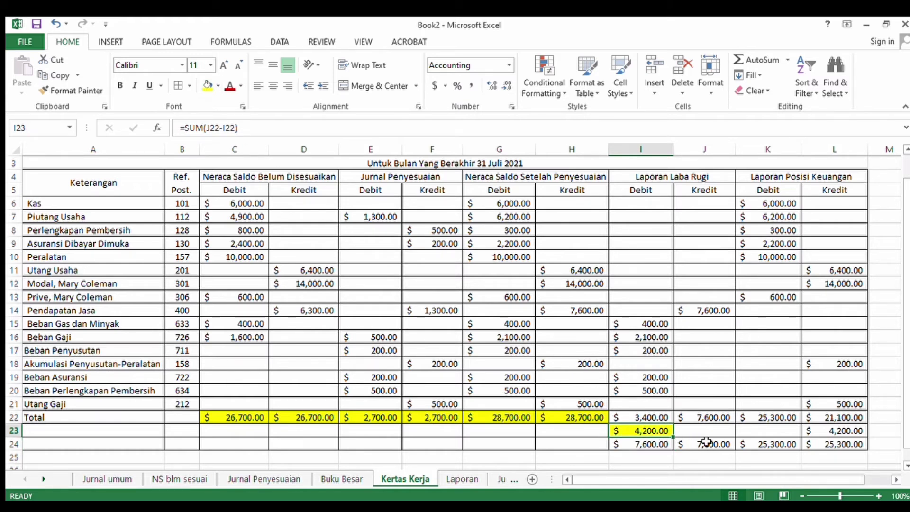
{"action": "left_click_drag", "start_coordinate": [772, 445], "coordinate": [840, 451]}
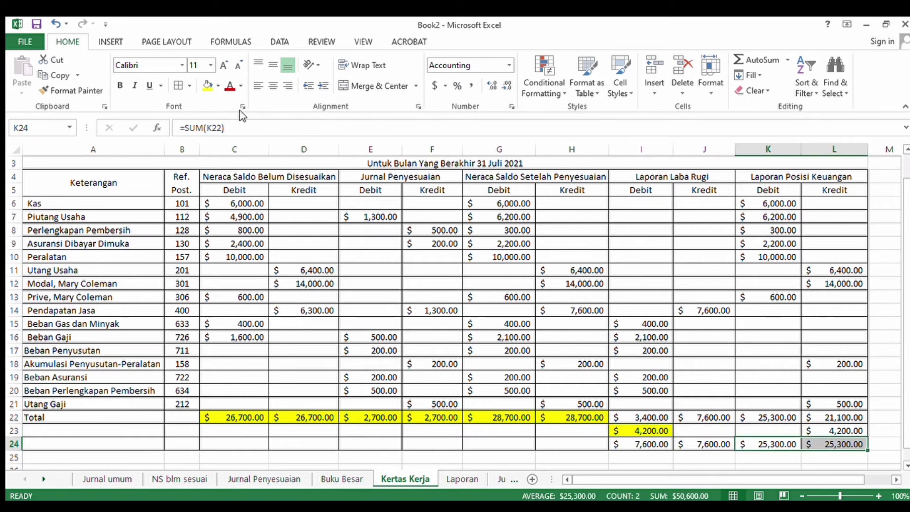
{"action": "left_click", "coordinate": [207, 85]}
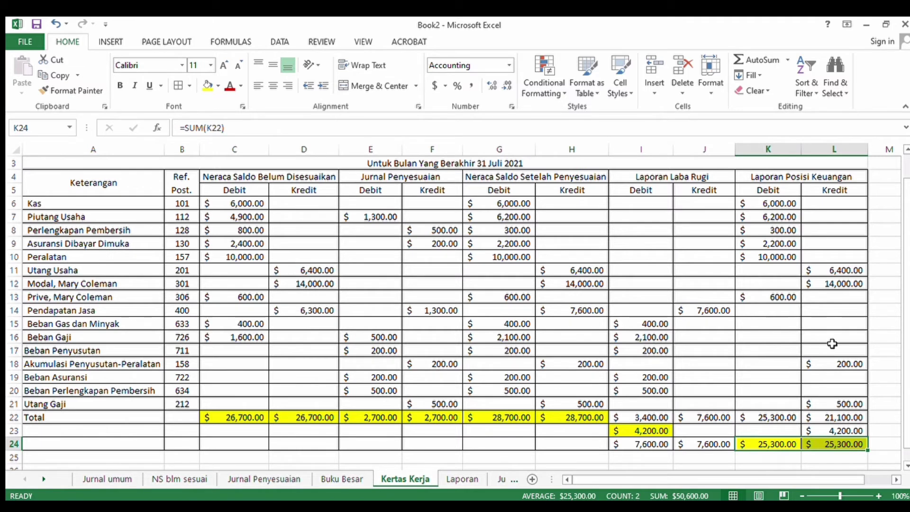
{"action": "left_click", "coordinate": [887, 375]}
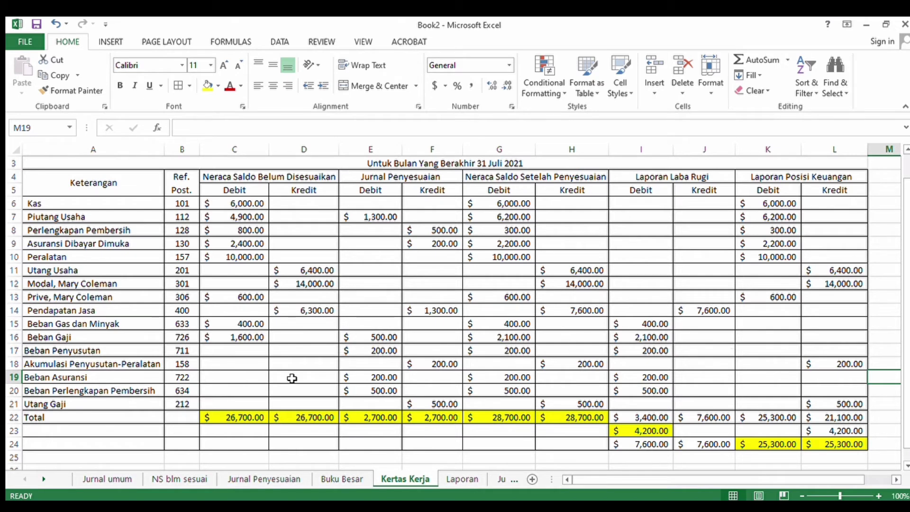
{"action": "left_click", "coordinate": [106, 286]}
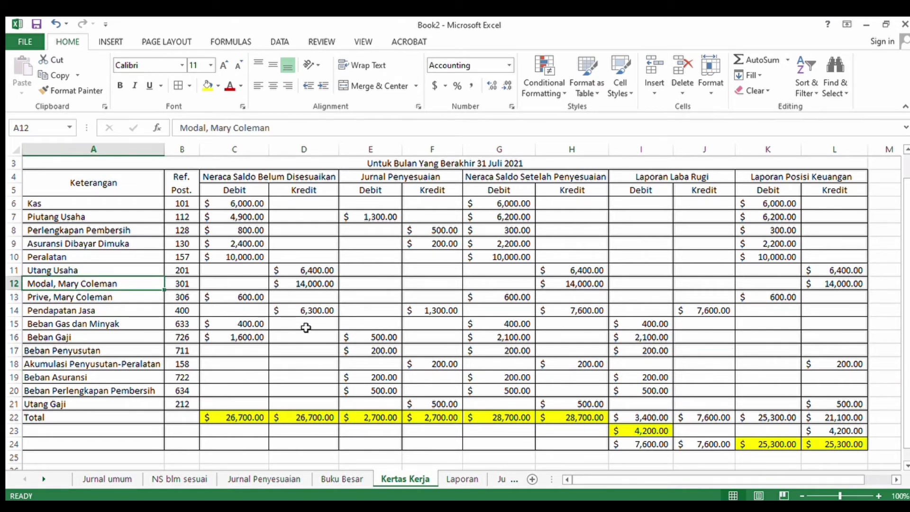
{"action": "left_click", "coordinate": [874, 444]}
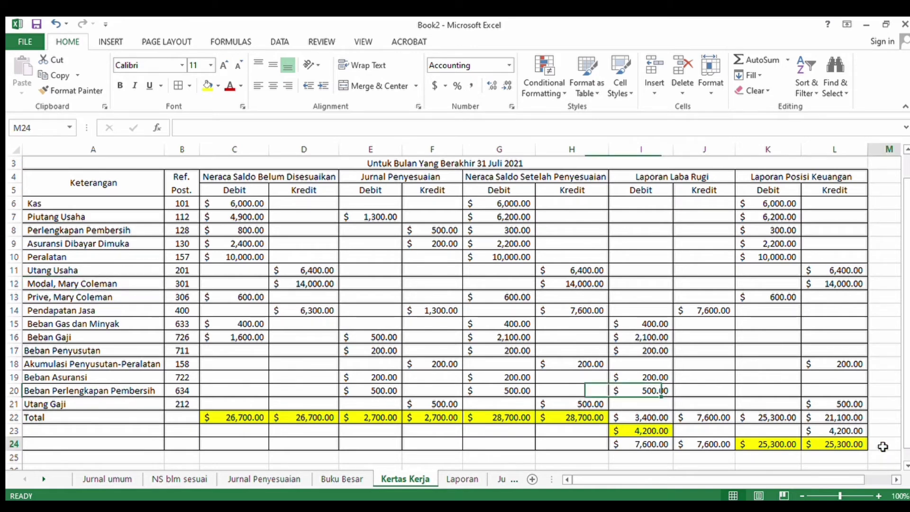
Step: On the Laporan sheet, label E4 of the Laporan Ekuitas Pemilik with "Modal", the owner's full name and "1 juli 2021"
{"action": "left_click", "coordinate": [455, 479]}
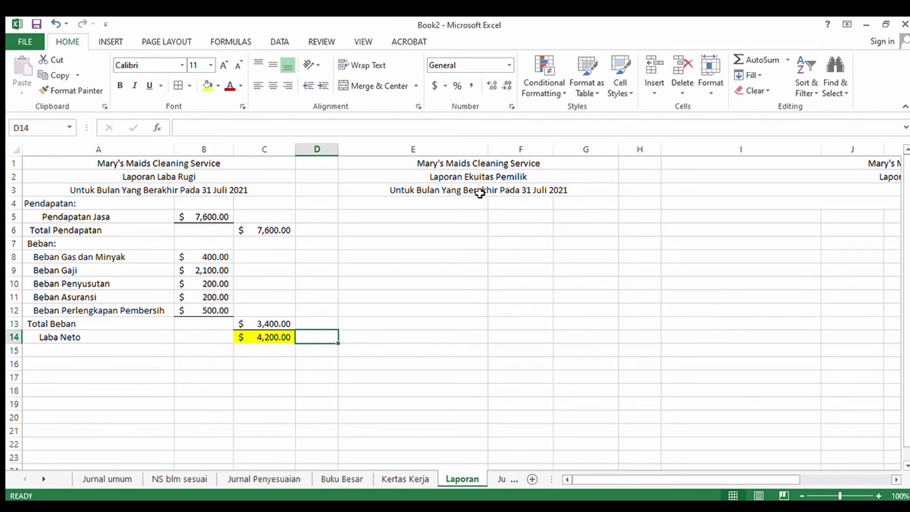
{"action": "left_click", "coordinate": [451, 203]}
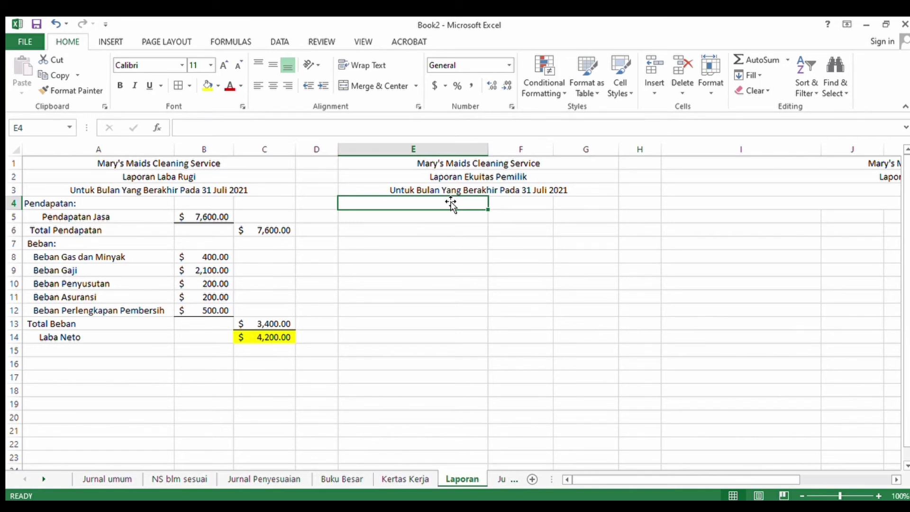
{"action": "type", "text": "M"}
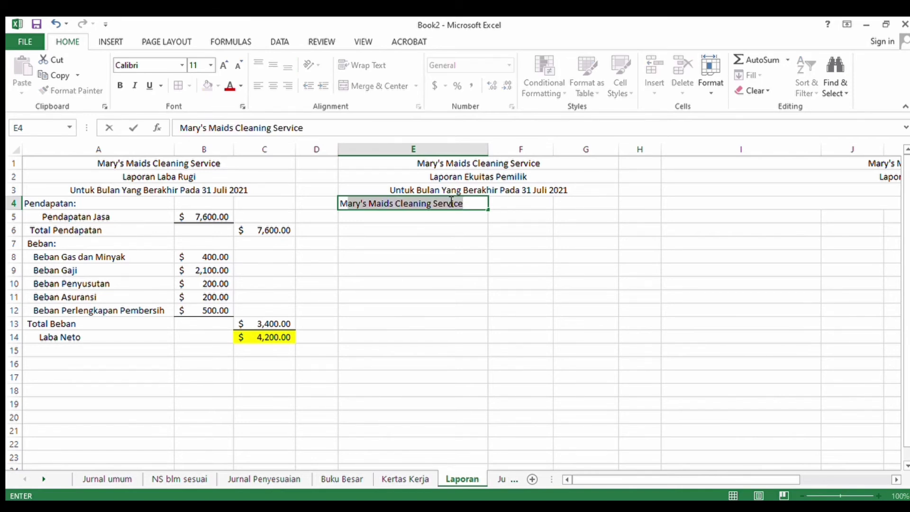
{"action": "type", "text": "odal"}
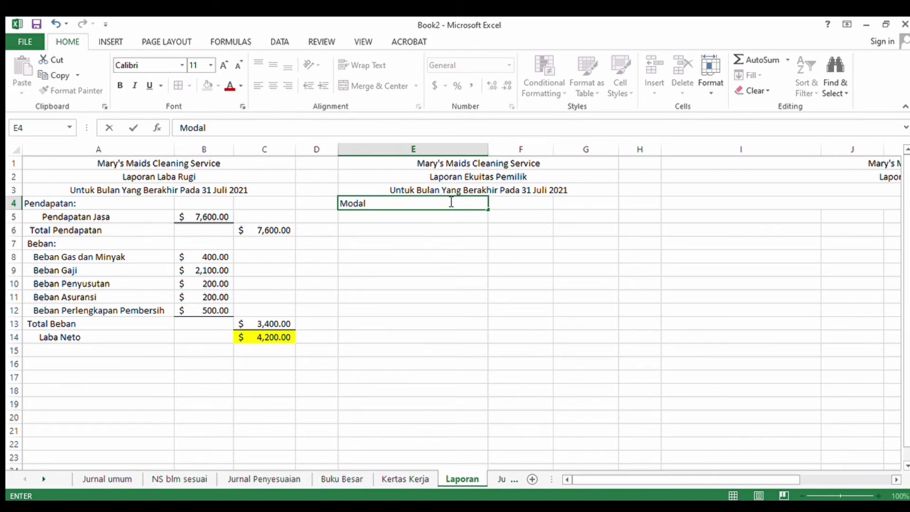
{"action": "type", "text": ", Mary Ca"}
{"action": "key", "text": "BackSpace"}
{"action": "type", "text": "oleman"}
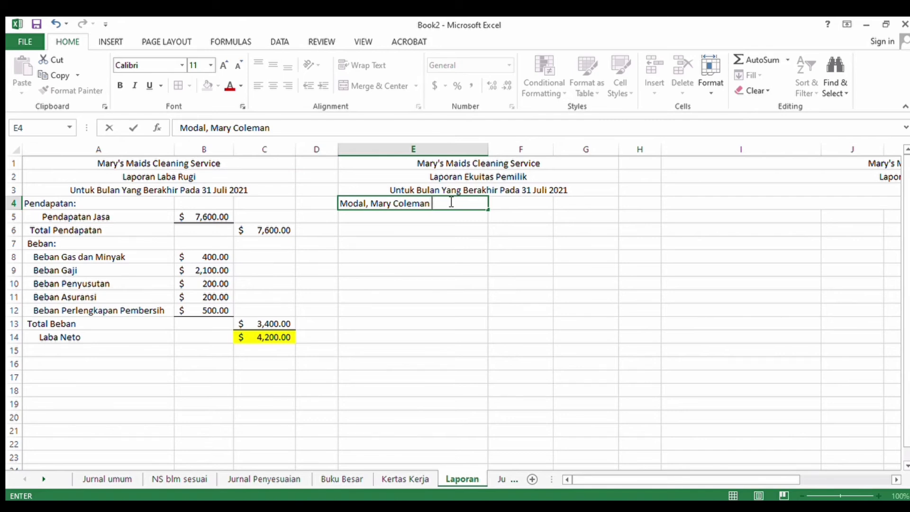
{"action": "key", "text": "BackSpace"}
{"action": "type", "text": ", 1 juli"}
{"action": "type", "text": "201"}
{"action": "key", "text": "BackSpace"}
{"action": "type", "text": "21"}
Step: Calculate the opening capital amount in G4 with a SUM of the empty cell F4
{"action": "left_click", "coordinate": [571, 204]}
{"action": "type", "text": "=sum("}
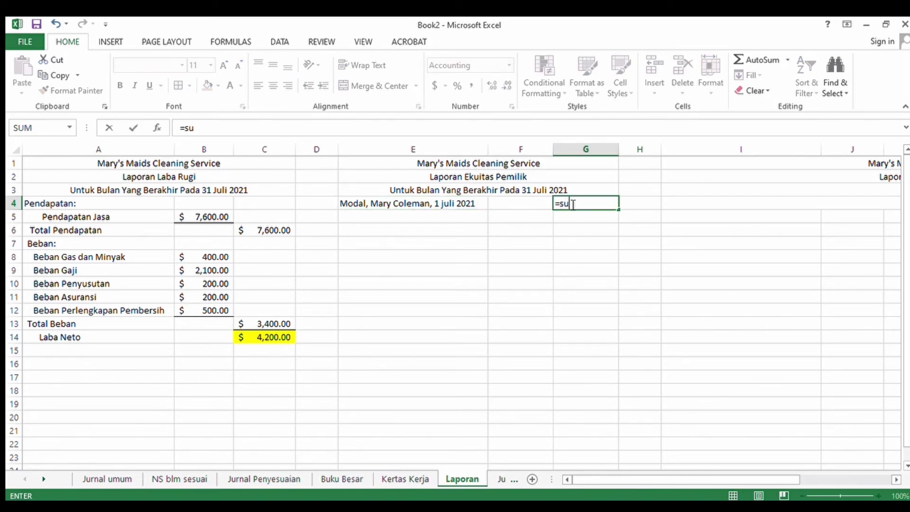
{"action": "left_click", "coordinate": [522, 203]}
{"action": "key", "text": "Return"}
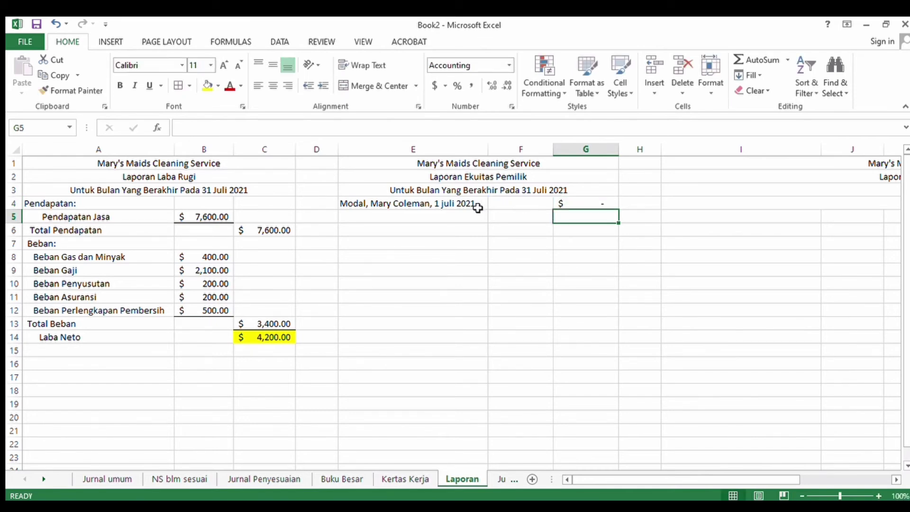
Step: Add the row label "Investasi selama bulan berjalan" in E5 of the Laporan Ekuitas Pemilik
{"action": "left_click", "coordinate": [427, 219]}
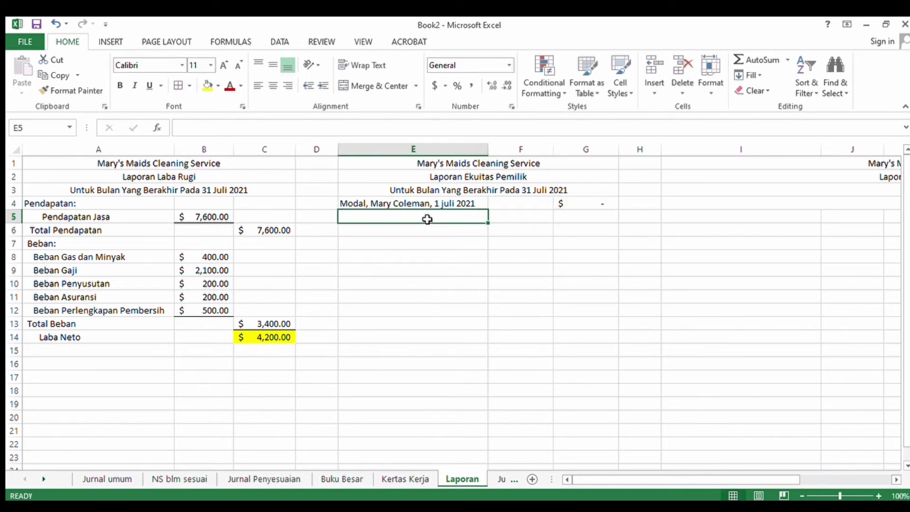
{"action": "type", "text": "I"}
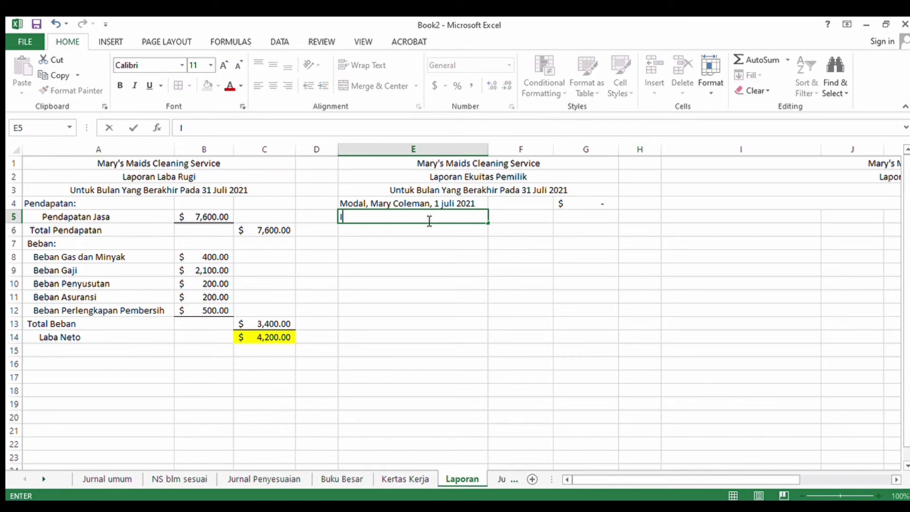
{"action": "type", "text": "nvestasi "}
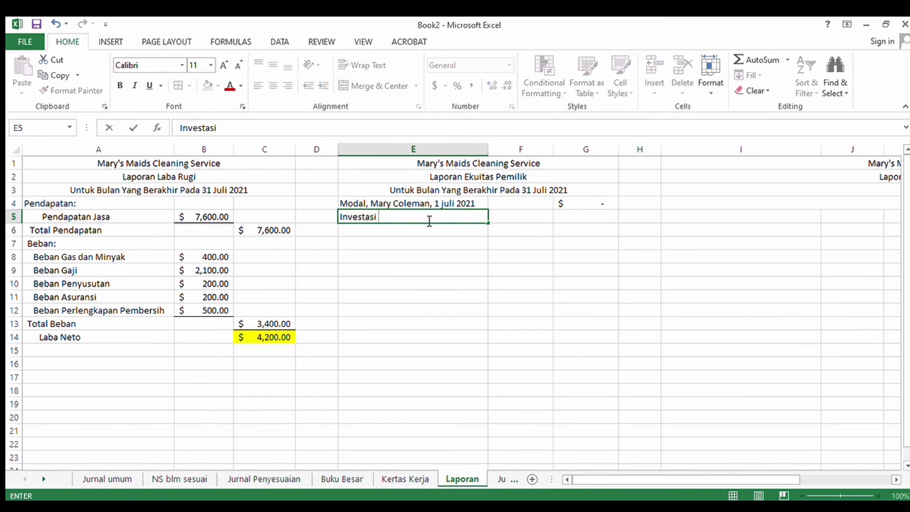
{"action": "type", "text": "selama bu"}
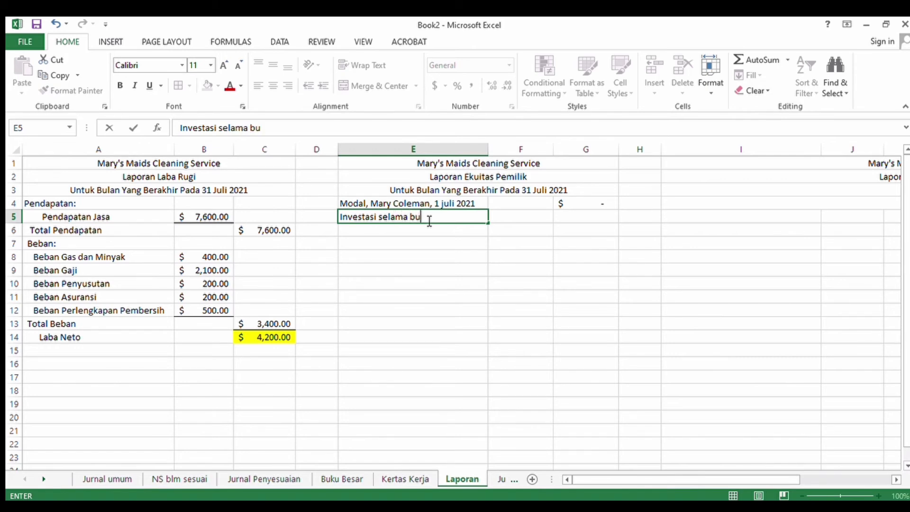
{"action": "type", "text": "lan berjalan"}
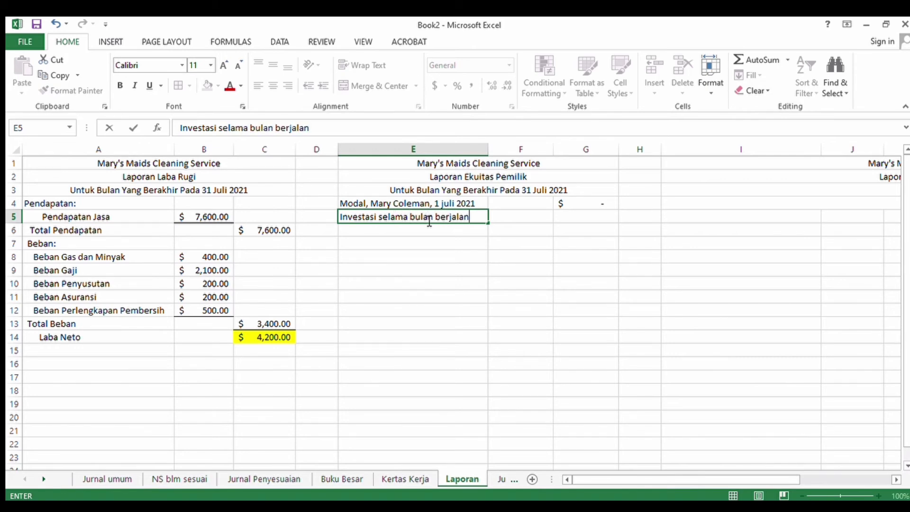
Step: Look up the owner's capital investment in the Kertas Kerja and Jurnal umum sheets and enter 14,000 in F5 of Laporan
{"action": "left_click", "coordinate": [526, 216]}
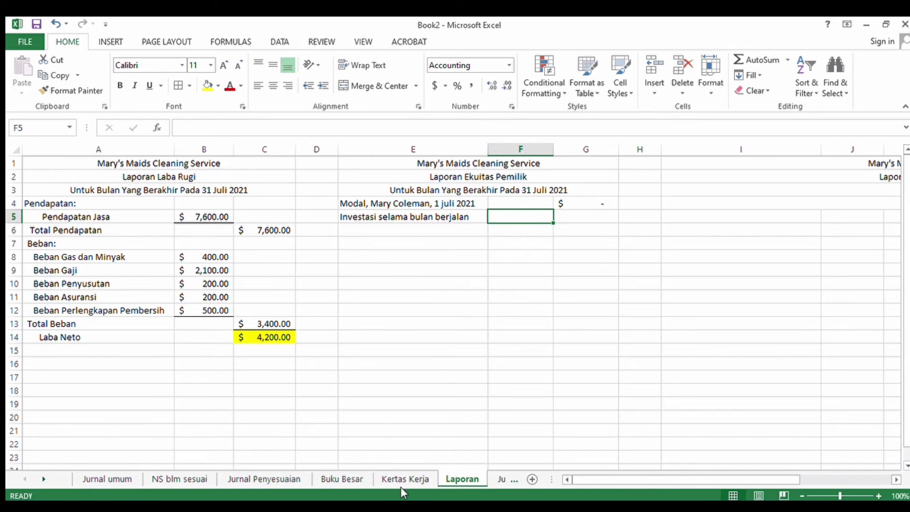
{"action": "left_click", "coordinate": [391, 479]}
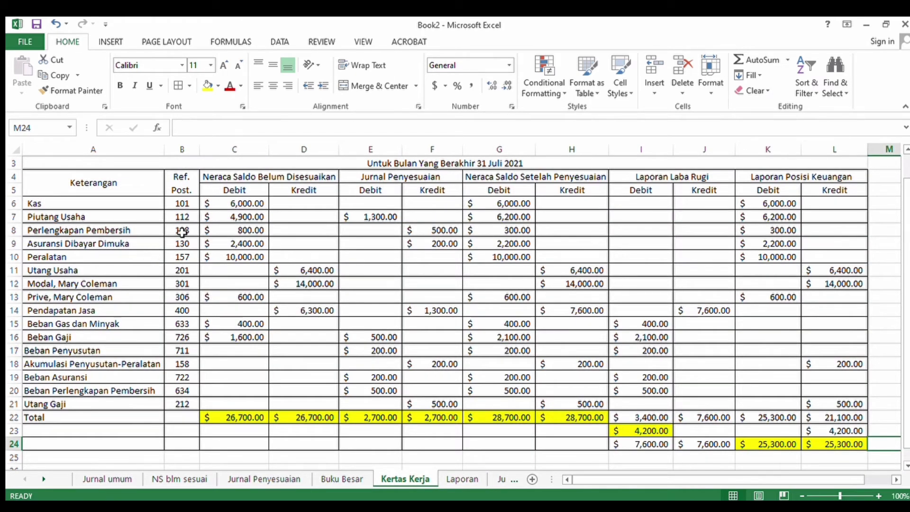
{"action": "left_click", "coordinate": [109, 479]}
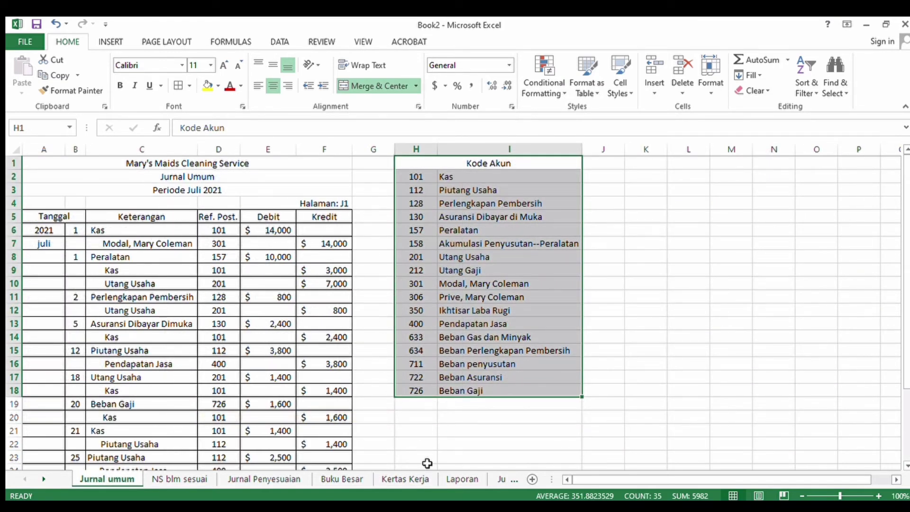
{"action": "left_click", "coordinate": [460, 479]}
{"action": "type", "text": "14"}
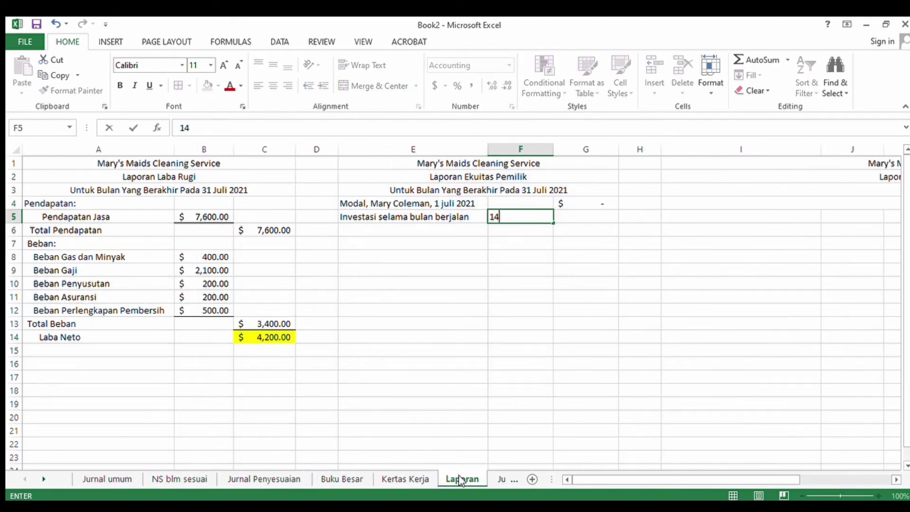
{"action": "type", "text": ",0000"}
{"action": "key", "text": "Return"}
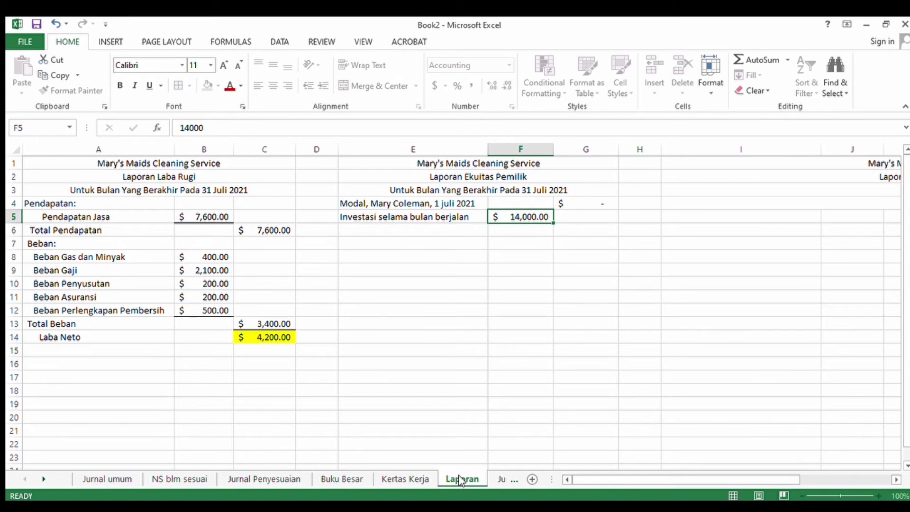
Step: Add a "Laba Neto" row in E6 with the amount 4,200 in F6
{"action": "left_click", "coordinate": [433, 229]}
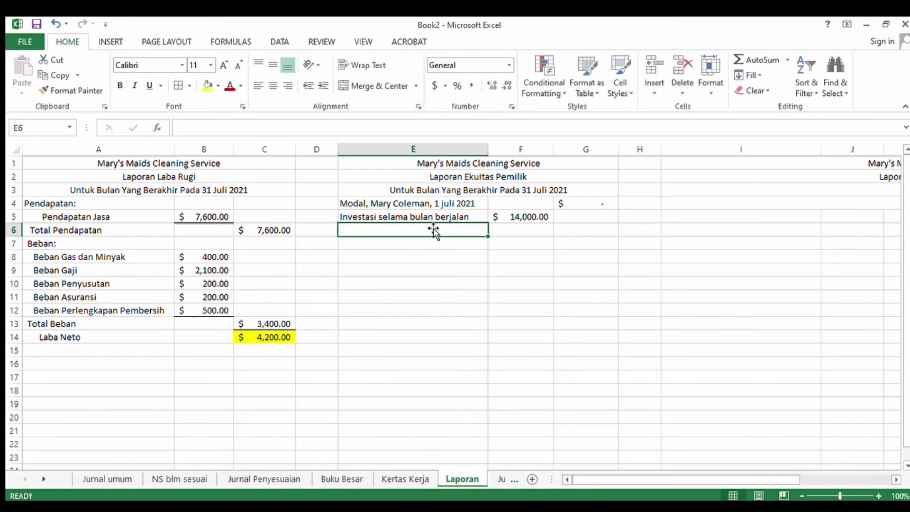
{"action": "type", "text": "Laba"}
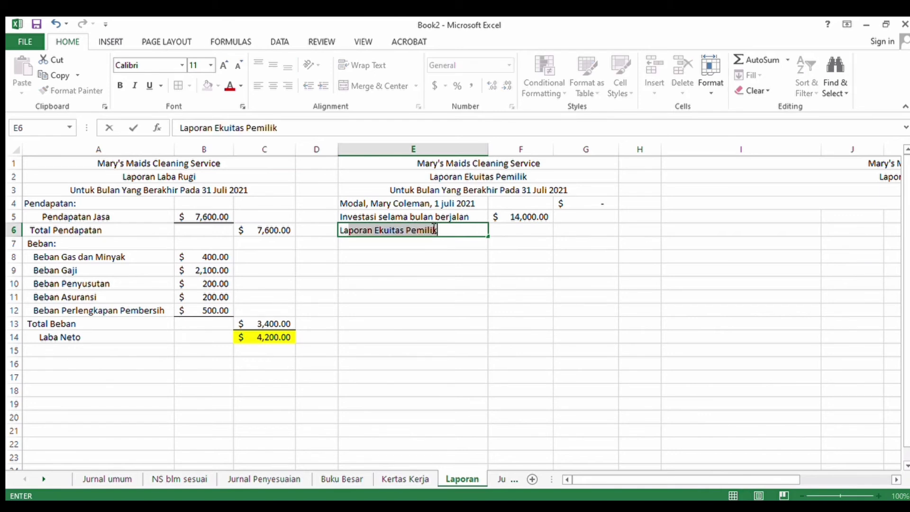
{"action": "type", "text": " Neti"}
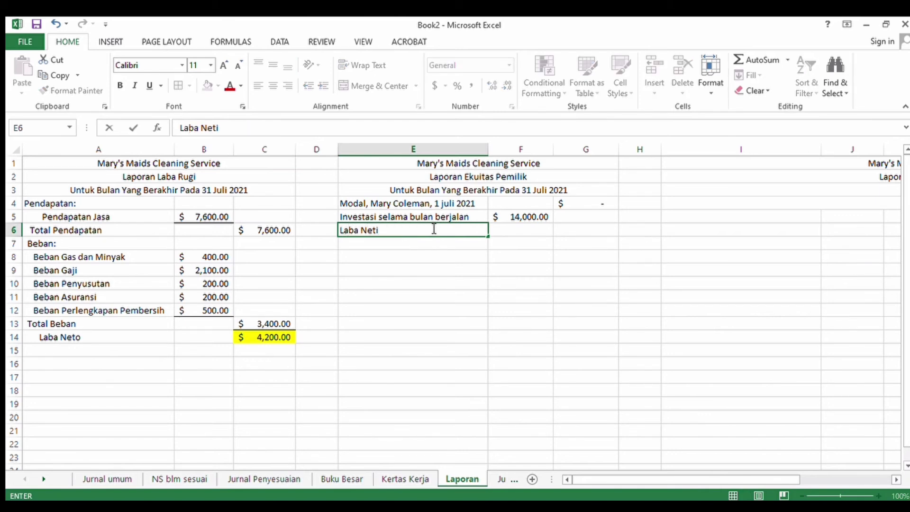
{"action": "key", "text": "BackSpace"}
{"action": "type", "text": "o"}
{"action": "left_click", "coordinate": [522, 229]}
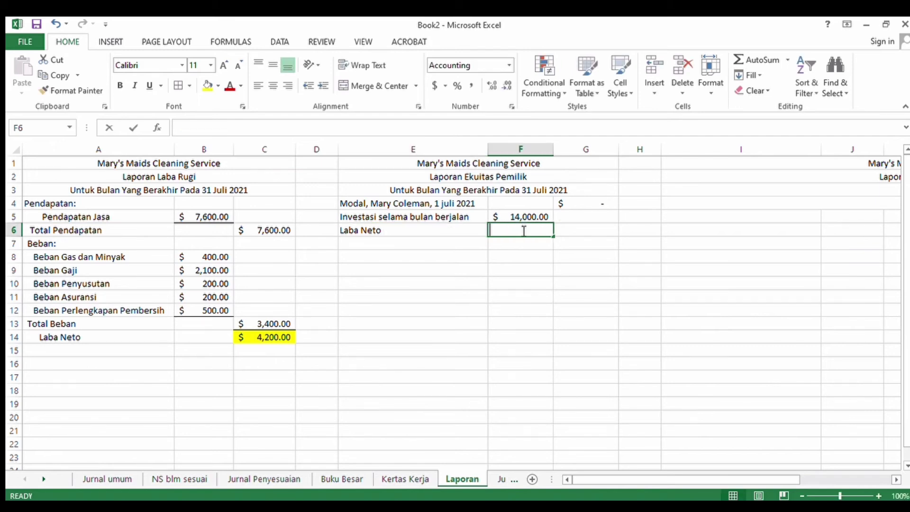
{"action": "type", "text": "4,2"}
{"action": "type", "text": "00"}
{"action": "key", "text": "Return"}
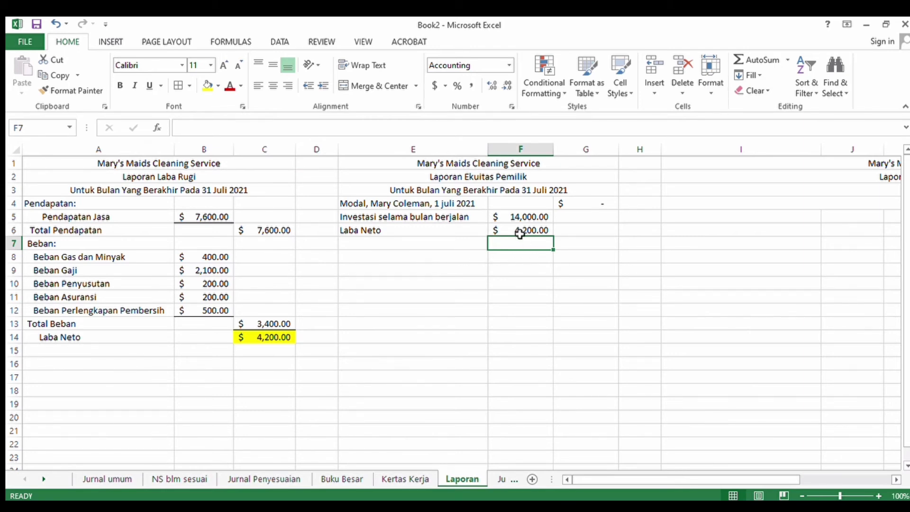
Step: Calculate the subtotal of investment and net income in F7 with a SUM of F5:F6
{"action": "type", "text": "=sum"}
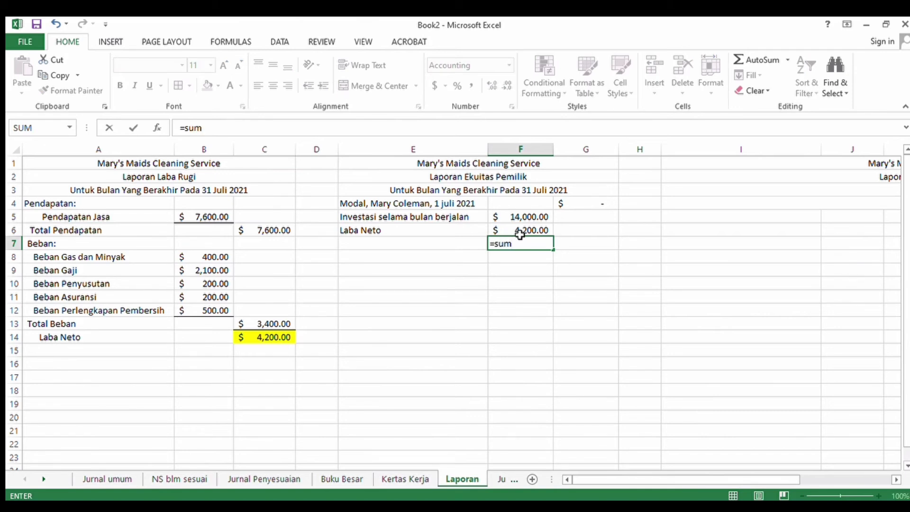
{"action": "type", "text": "("}
{"action": "left_click_drag", "start_coordinate": [512, 218], "coordinate": [514, 238]}
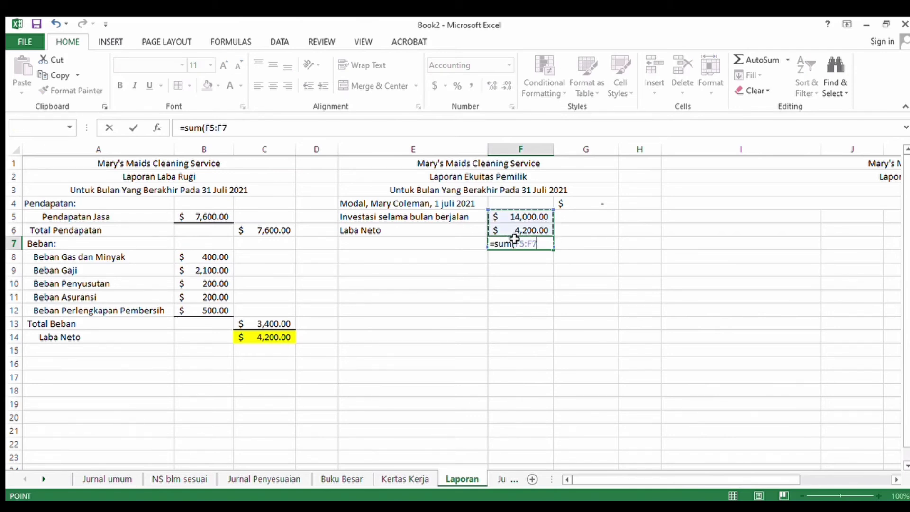
{"action": "key", "text": "Return"}
Step: Add a "Dikurangi Penarikan" row in E8 with the amount 600 in F8
{"action": "left_click", "coordinate": [401, 262]}
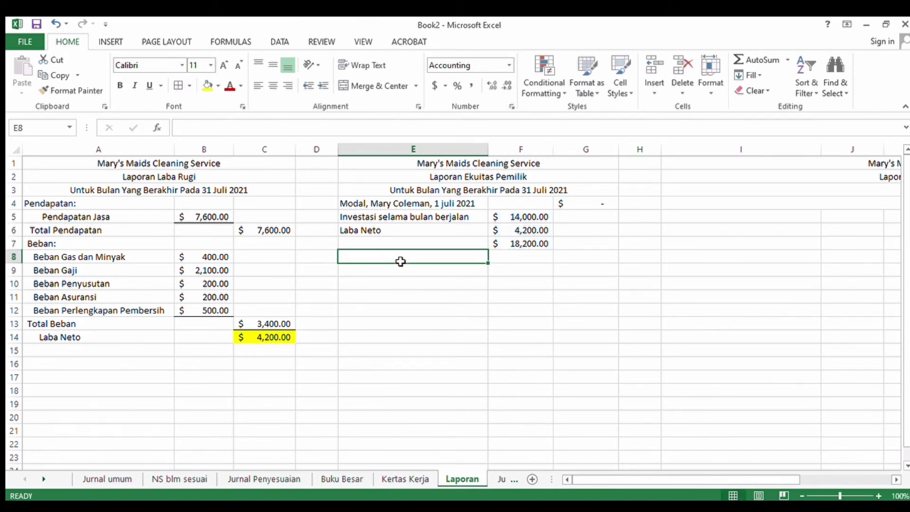
{"action": "type", "text": "Dikurangi"}
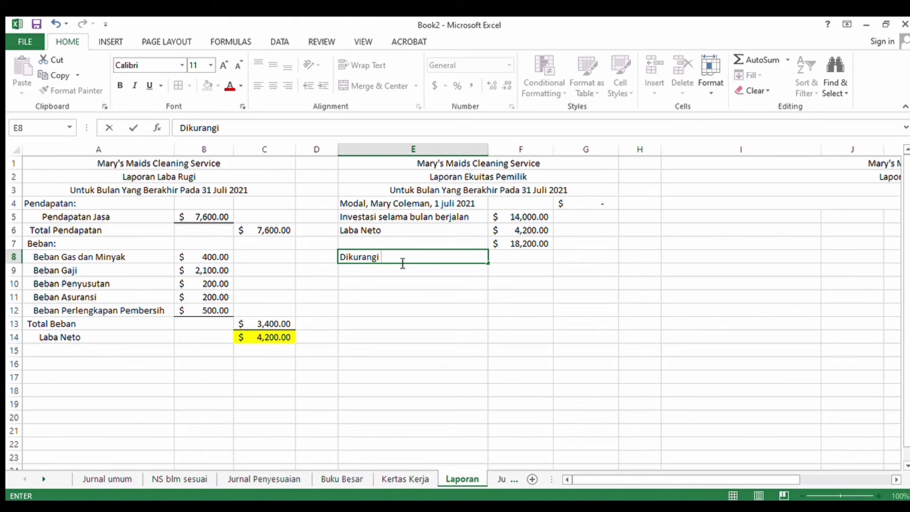
{"action": "type", "text": " Penarikan"}
{"action": "left_click", "coordinate": [521, 255]}
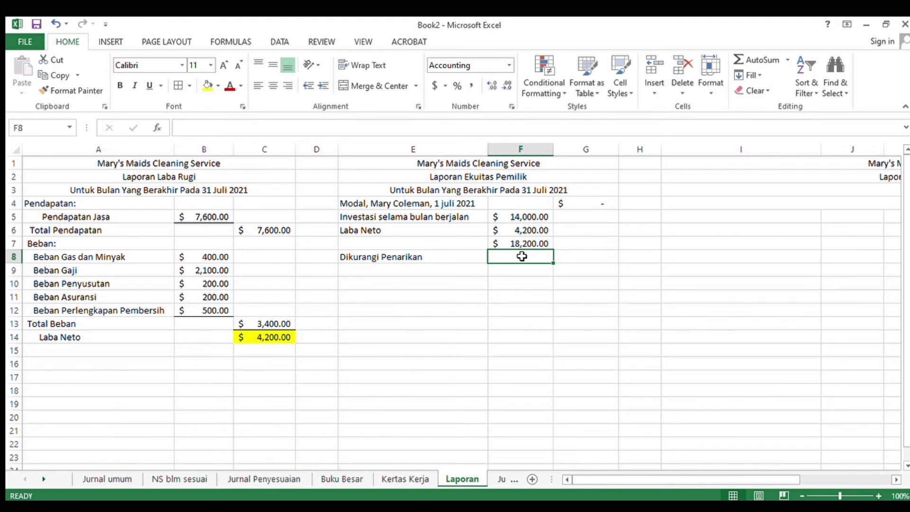
{"action": "type", "text": "600"}
{"action": "key", "text": "Return"}
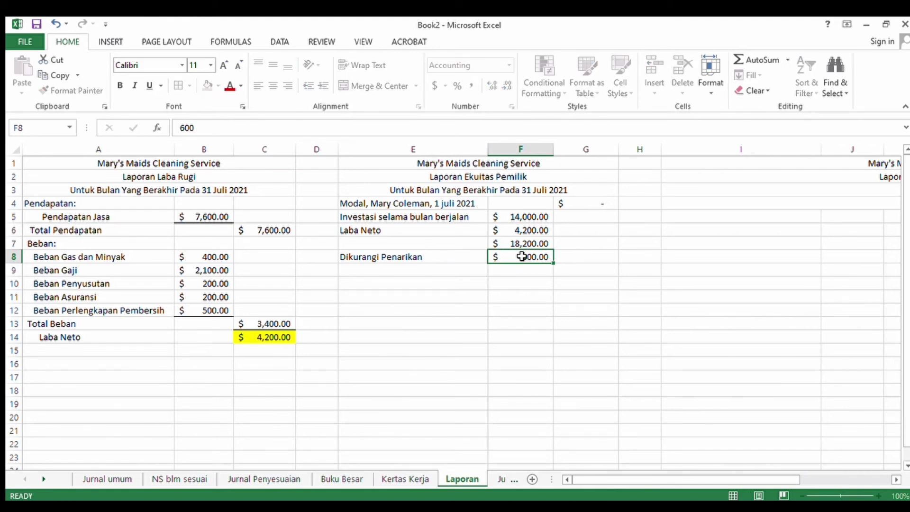
Step: Add the row label "Kenaikan Pada Ekuitas Pemilik" in E9 of the Laporan Ekuitas Pemilik
{"action": "left_click", "coordinate": [562, 271]}
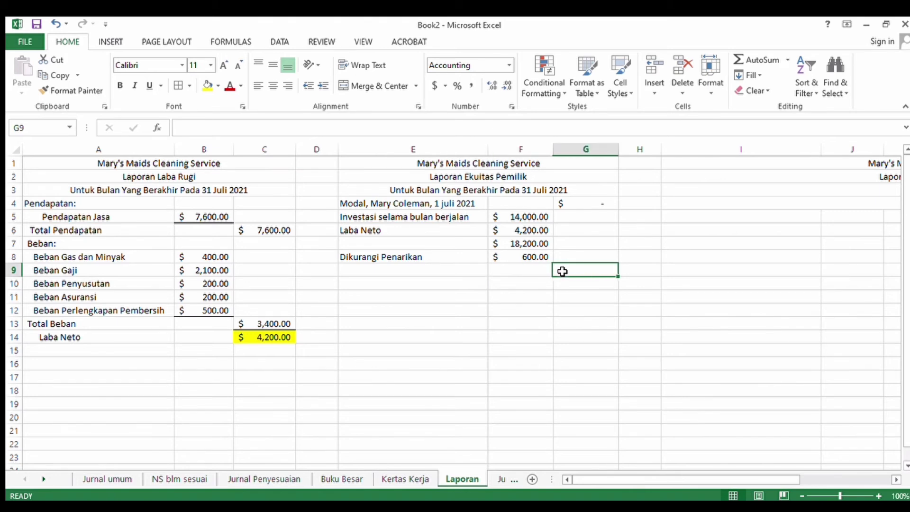
{"action": "left_click", "coordinate": [450, 271]}
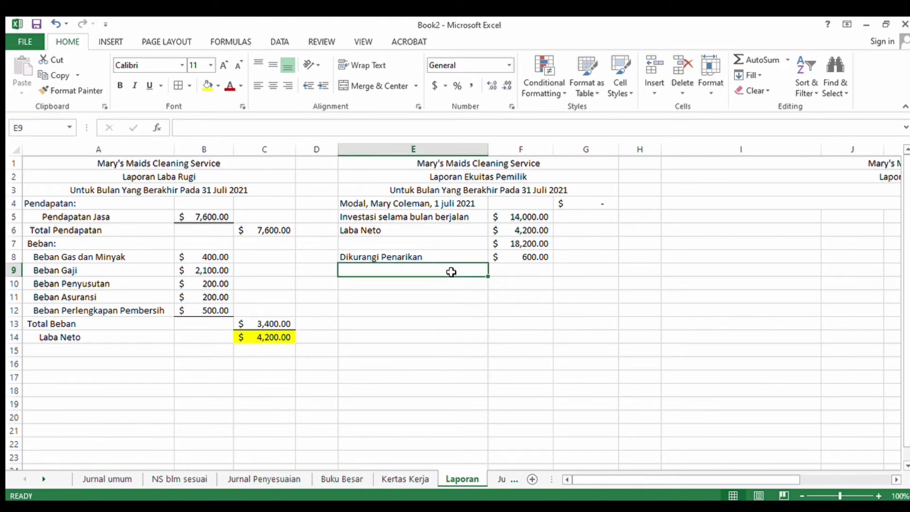
{"action": "type", "text": "Ke"}
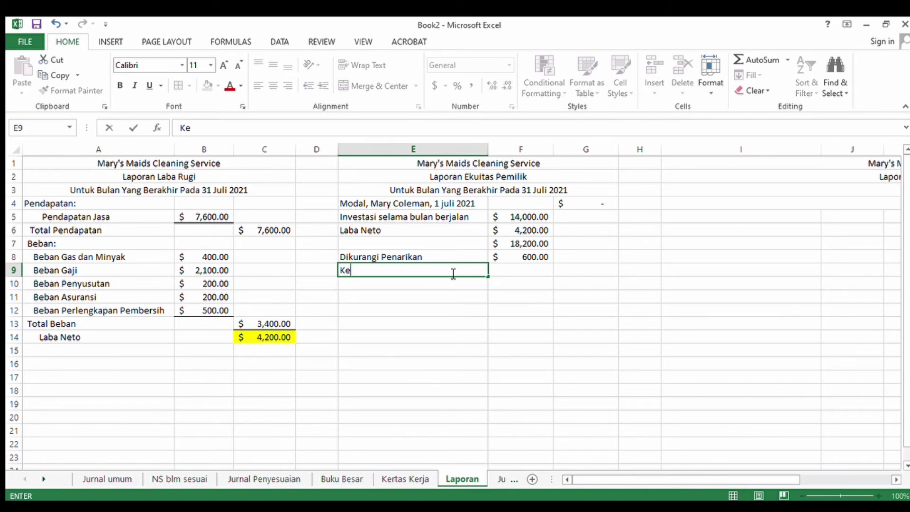
{"action": "type", "text": "naikan P"}
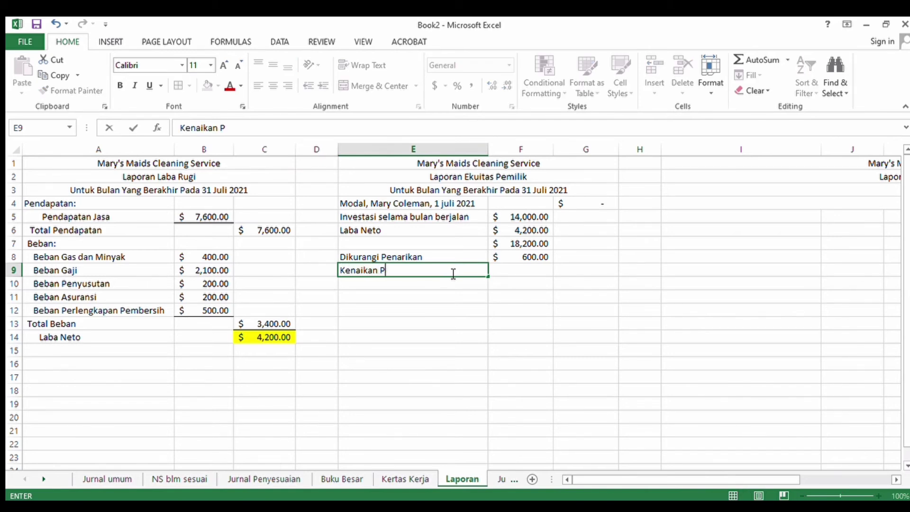
{"action": "type", "text": "ada Eku"}
{"action": "key", "text": "BackSpace"}
{"action": "key", "text": "BackSpace"}
{"action": "type", "text": "ku"}
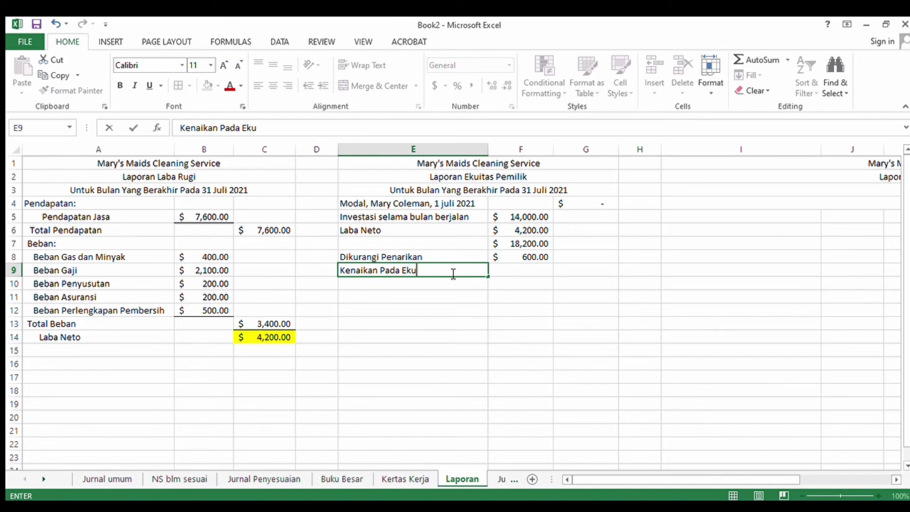
{"action": "type", "text": "itas Pemilik"}
Step: Calculate the increase in owner's equity in G9 with the formula =SUM(F7-F8)
{"action": "left_click", "coordinate": [580, 270]}
{"action": "type", "text": "=sum("}
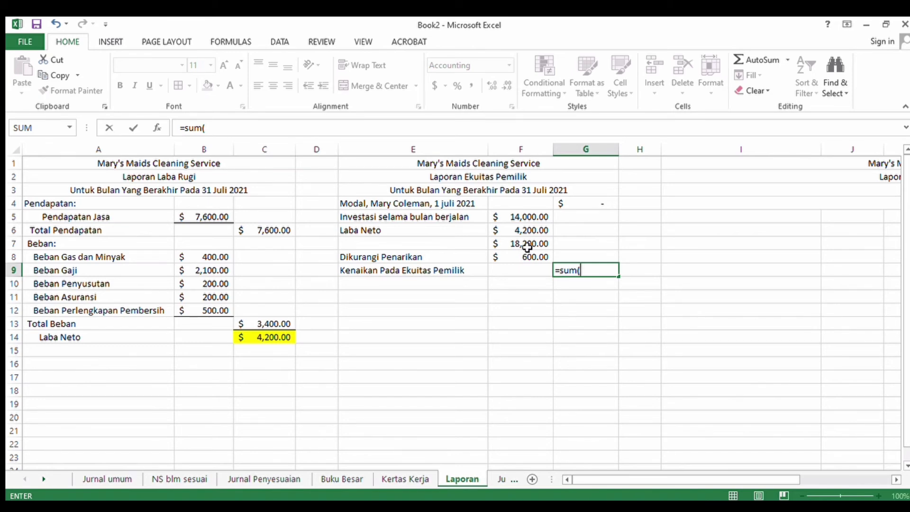
{"action": "left_click", "coordinate": [526, 244]}
{"action": "type", "text": "-"}
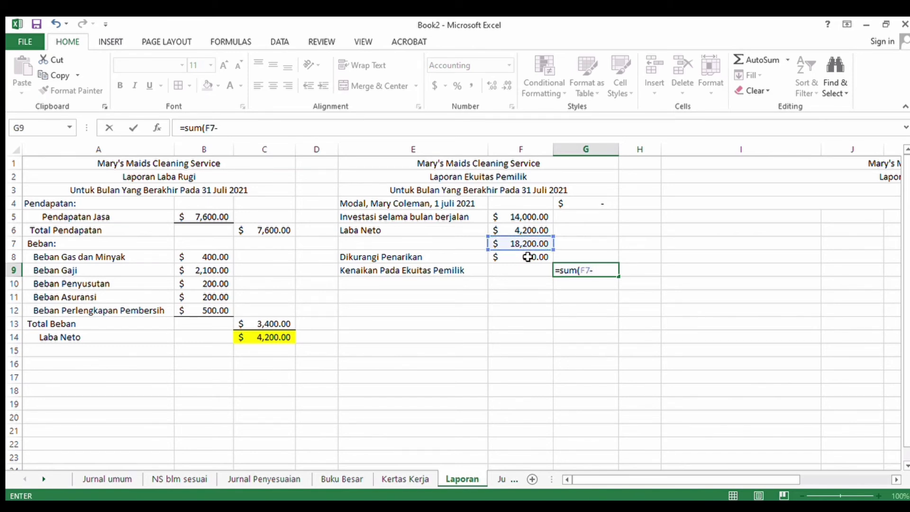
{"action": "left_click", "coordinate": [525, 257]}
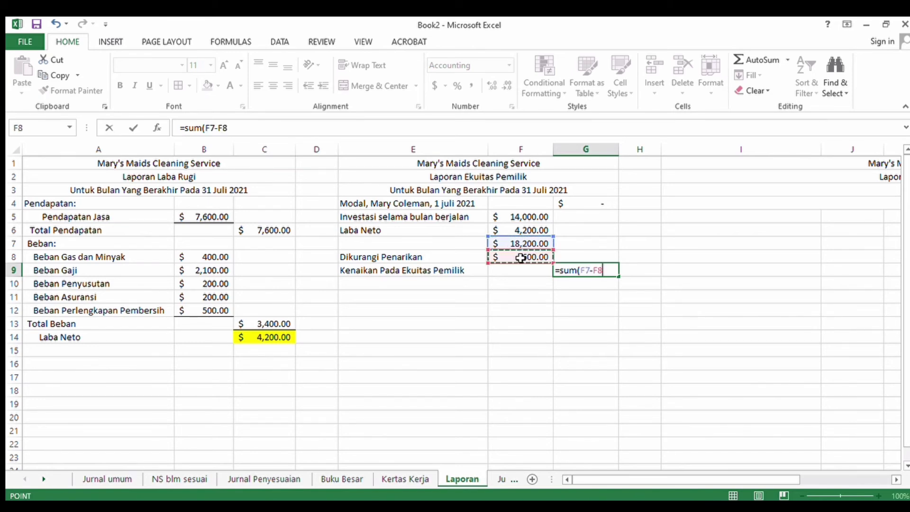
{"action": "key", "text": "Return"}
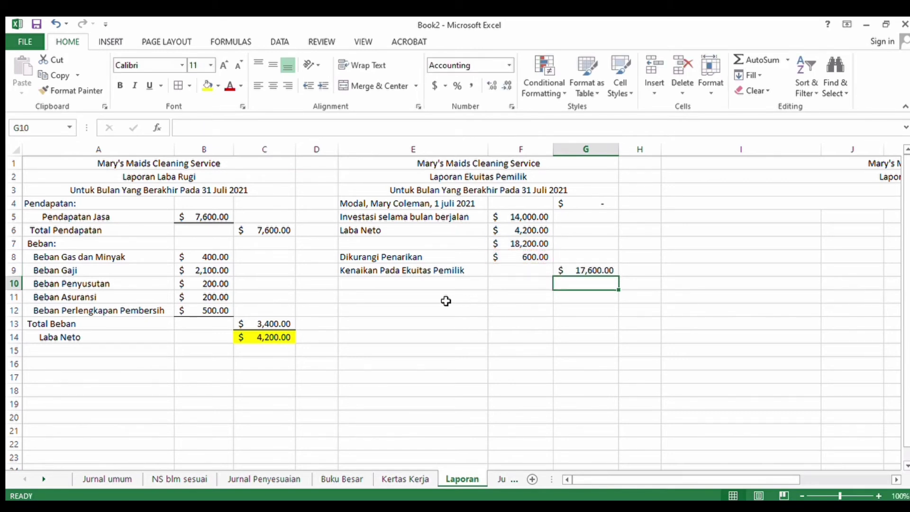
Step: Label E10 as the closing capital row: "Modal", the owner's full name and the date "31 Juli 2021"
{"action": "left_click", "coordinate": [438, 287]}
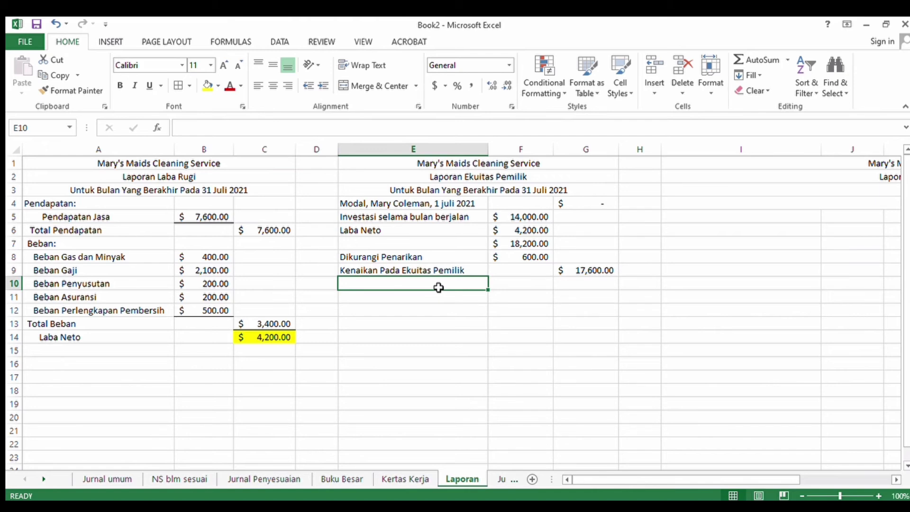
{"action": "type", "text": "Modal"}
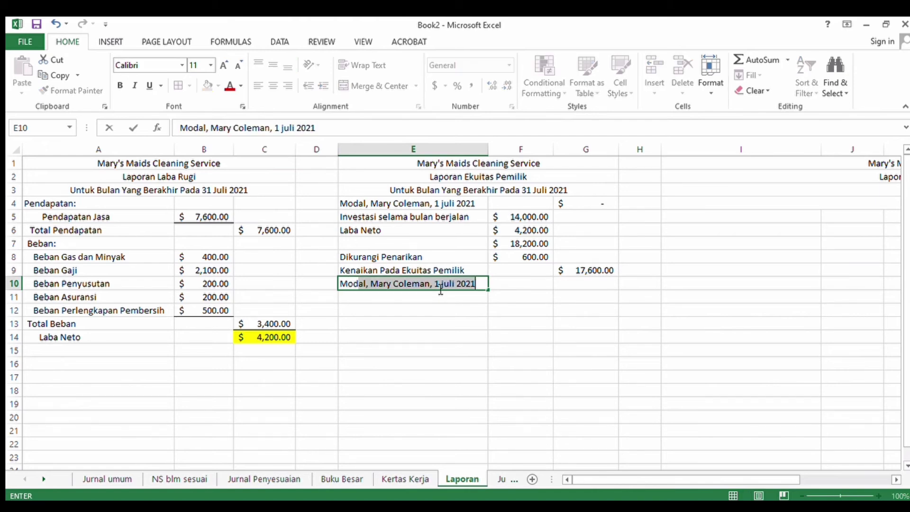
{"action": "type", "text": ", Mary Coleman,"}
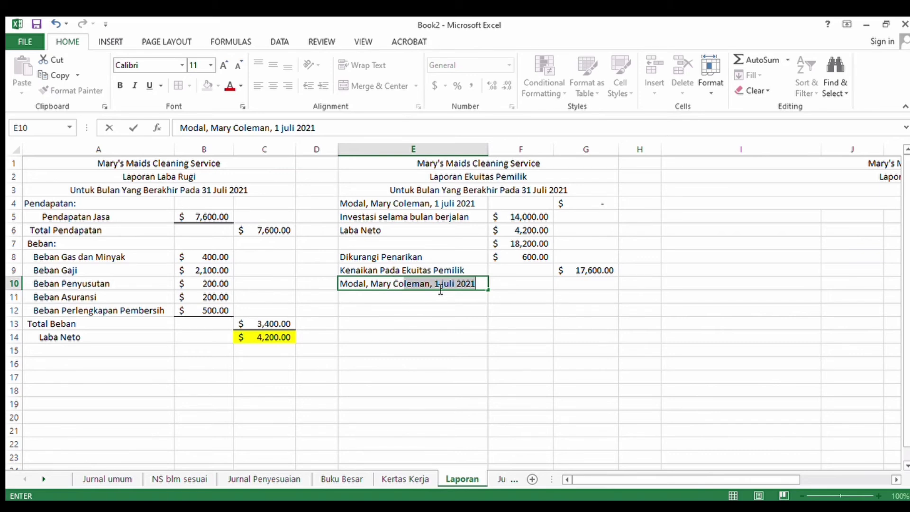
{"action": "key", "text": "BackSpace"}
{"action": "key", "text": "BackSpace"}
{"action": "key", "text": "BackSpace"}
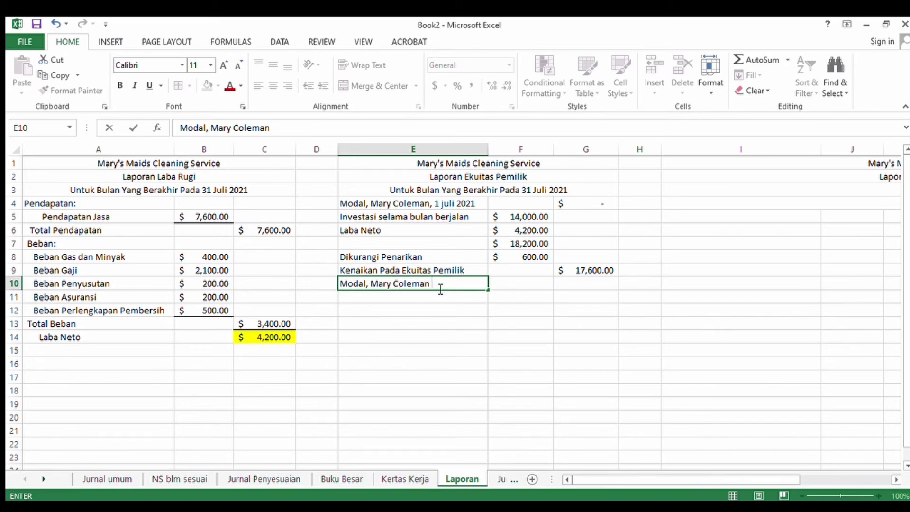
{"action": "type", "text": ", 31 Juli 2021"}
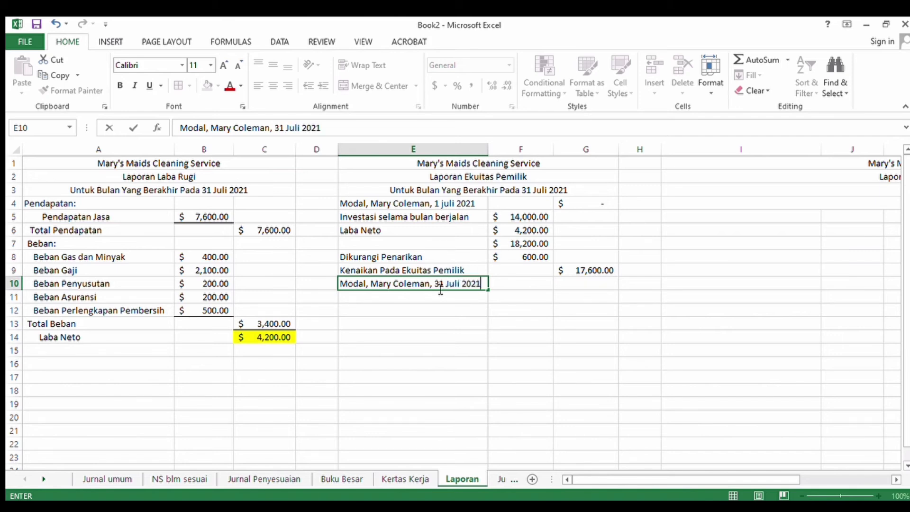
Step: Calculate the closing capital in G10 with a SUM of G9
{"action": "left_click", "coordinate": [591, 287]}
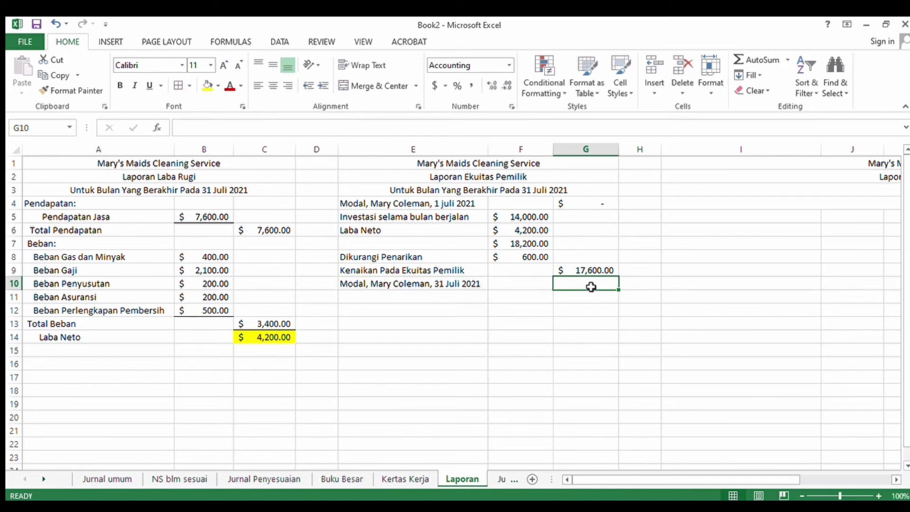
{"action": "type", "text": "=sum"}
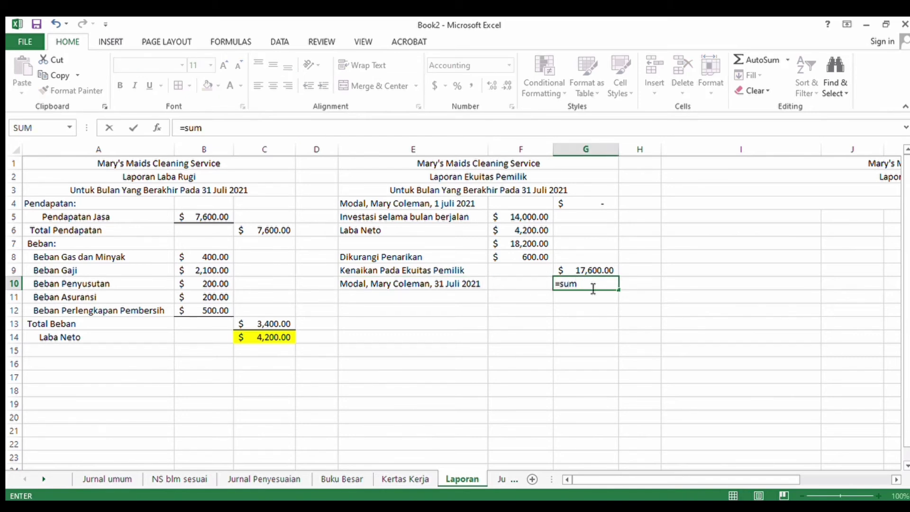
{"action": "type", "text": "("}
{"action": "left_click", "coordinate": [580, 270]}
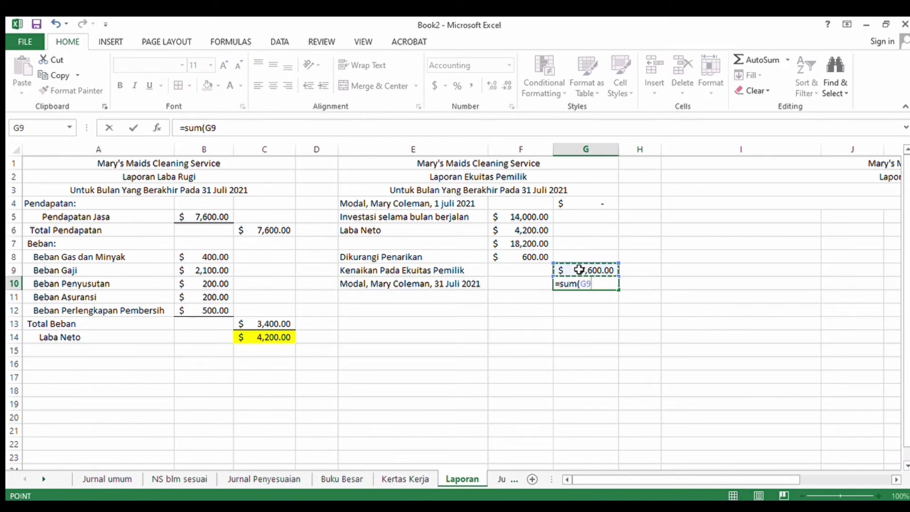
{"action": "key", "text": "Return"}
Step: Add a top border line to the closing capital in G10 and to the subtotal in F7
{"action": "left_click", "coordinate": [588, 283]}
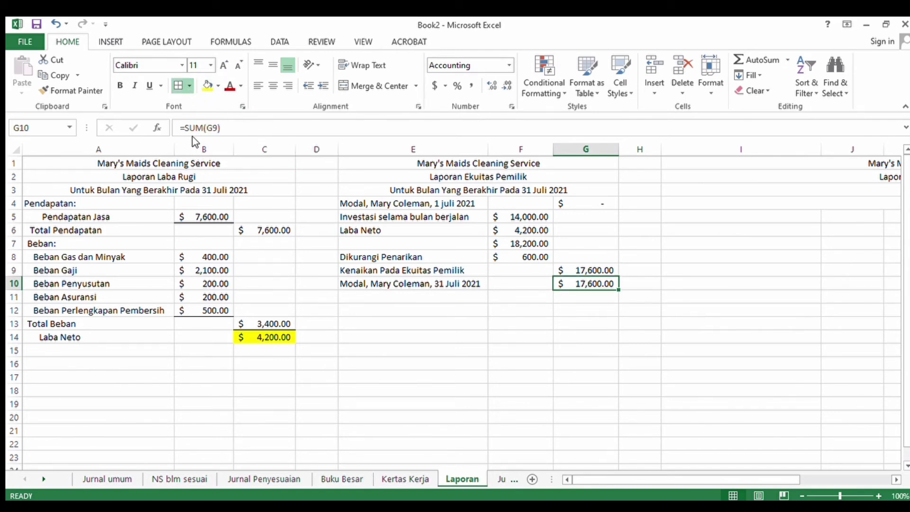
{"action": "left_click", "coordinate": [541, 260]}
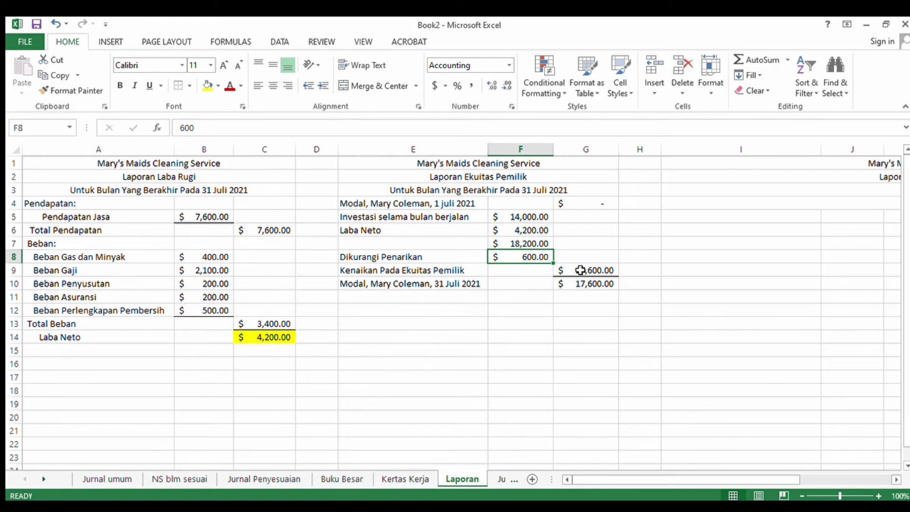
{"action": "left_click", "coordinate": [517, 242]}
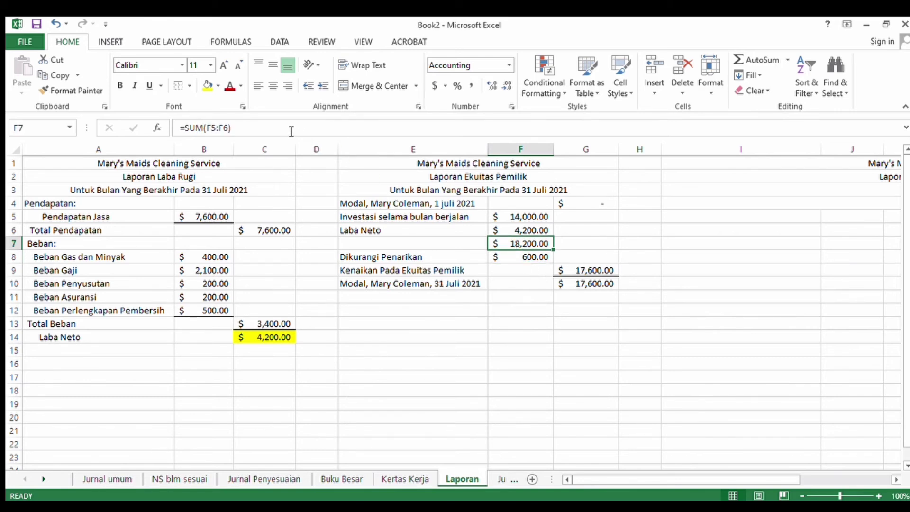
{"action": "left_click", "coordinate": [178, 85]}
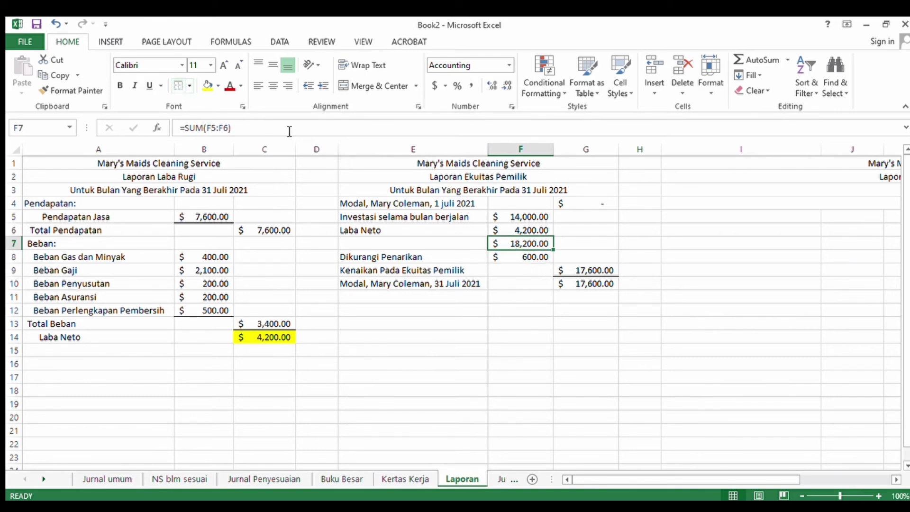
{"action": "left_click", "coordinate": [529, 288]}
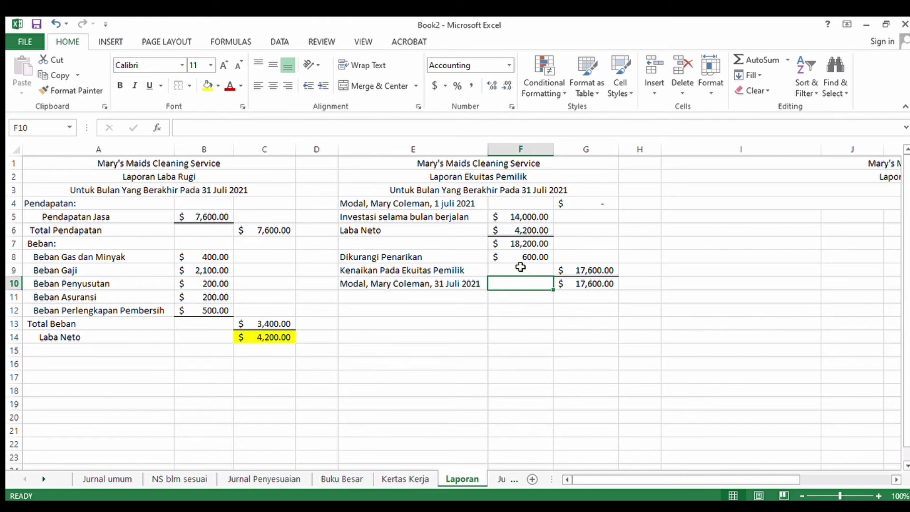
{"action": "left_click", "coordinate": [563, 270]}
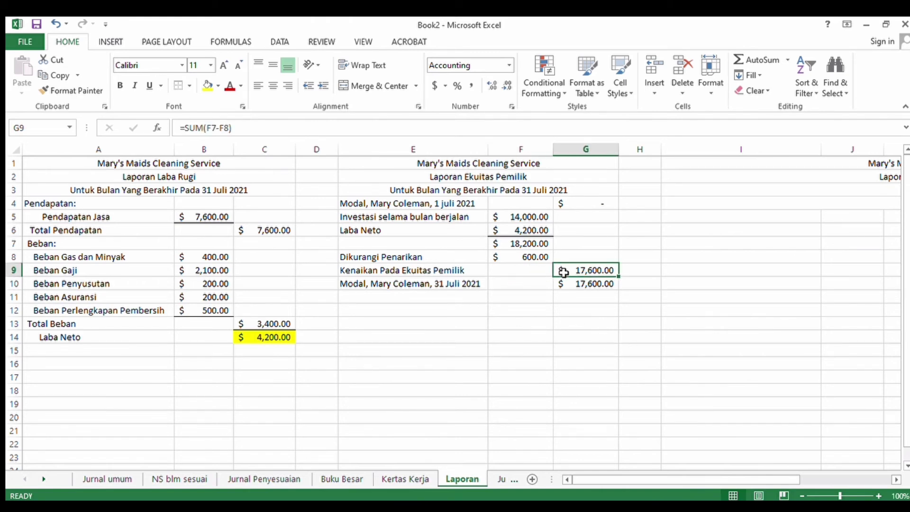
{"action": "left_click", "coordinate": [523, 277]}
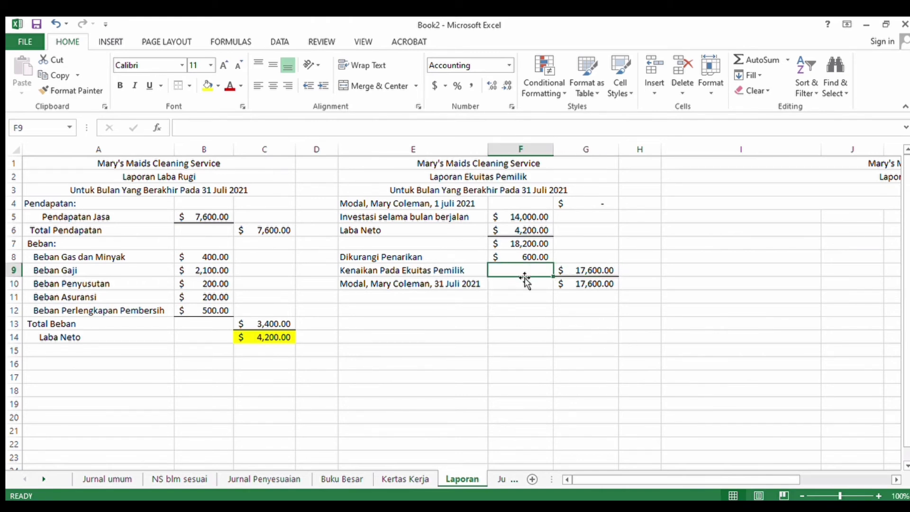
Step: Highlight the closing capital amount in G10 with a yellow fill
{"action": "left_click", "coordinate": [587, 284]}
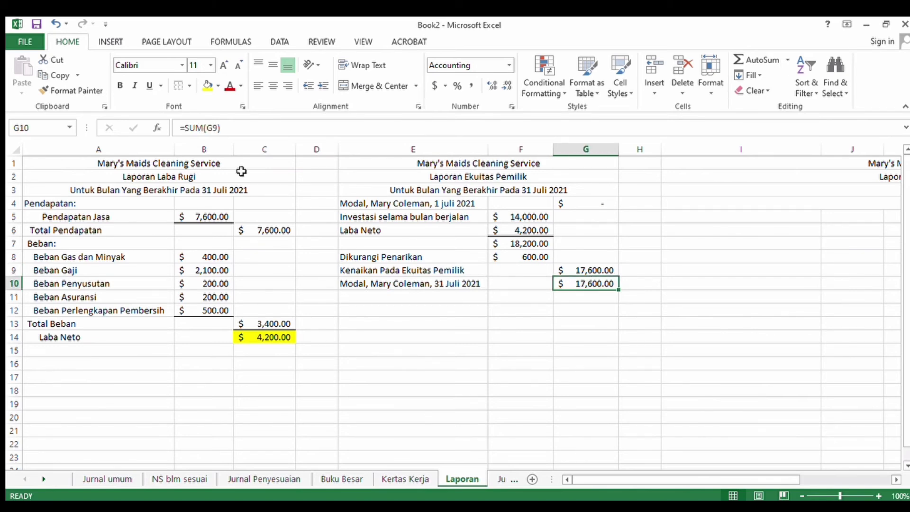
{"action": "left_click", "coordinate": [206, 86]}
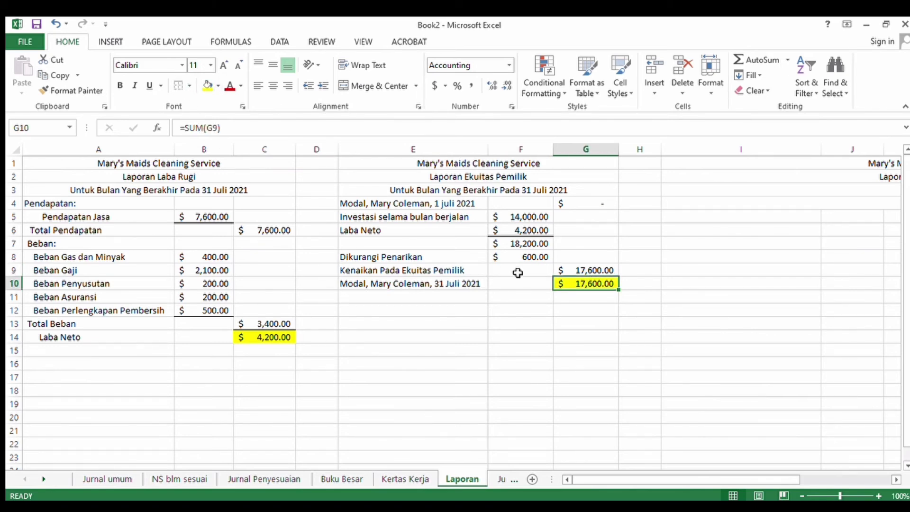
{"action": "left_click", "coordinate": [697, 351]}
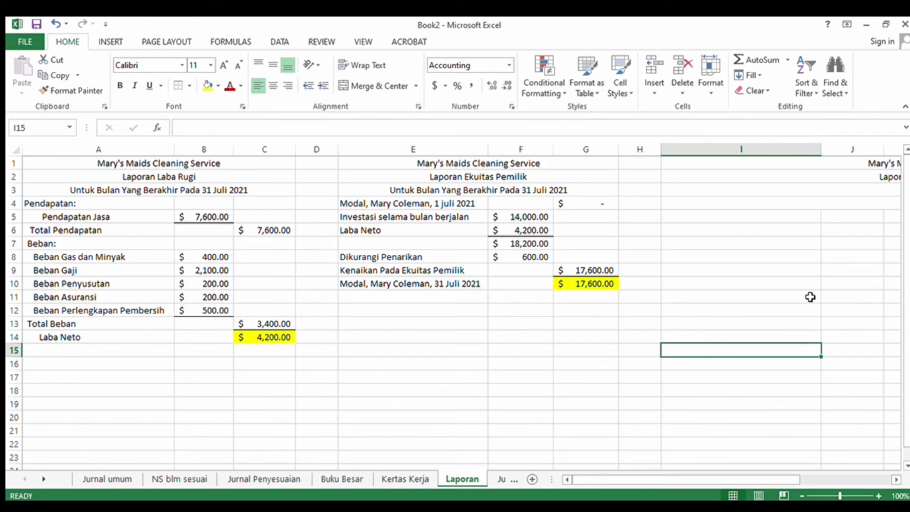
Step: Enter the heading "Aset" in the merged cell I4 of the Laporan Posisi Keuangan
{"action": "mouse_move", "coordinate": [809, 297]}
{"action": "left_mouse_down"}
{"action": "mouse_move", "coordinate": [891, 296]}
{"action": "mouse_move", "coordinate": [849, 292]}
{"action": "mouse_move", "coordinate": [900, 287]}
{"action": "mouse_move", "coordinate": [816, 298]}
{"action": "left_mouse_up"}
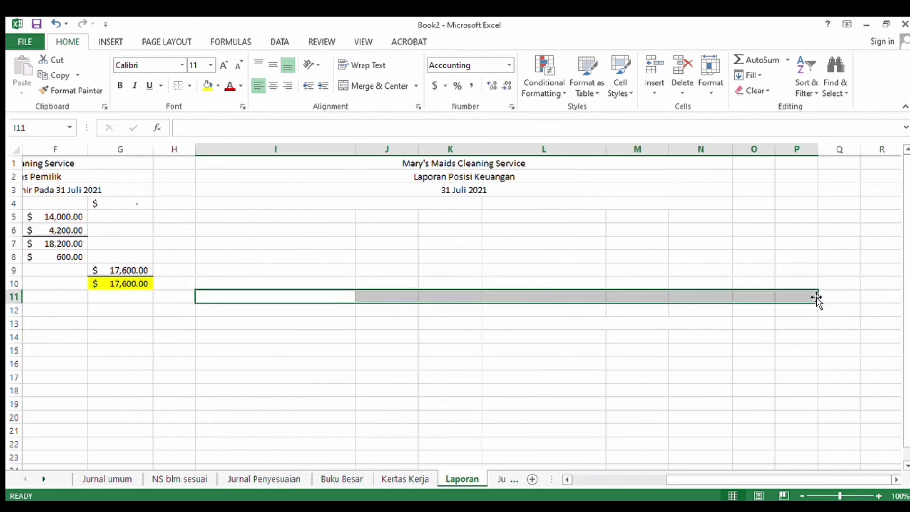
{"action": "left_click", "coordinate": [374, 205]}
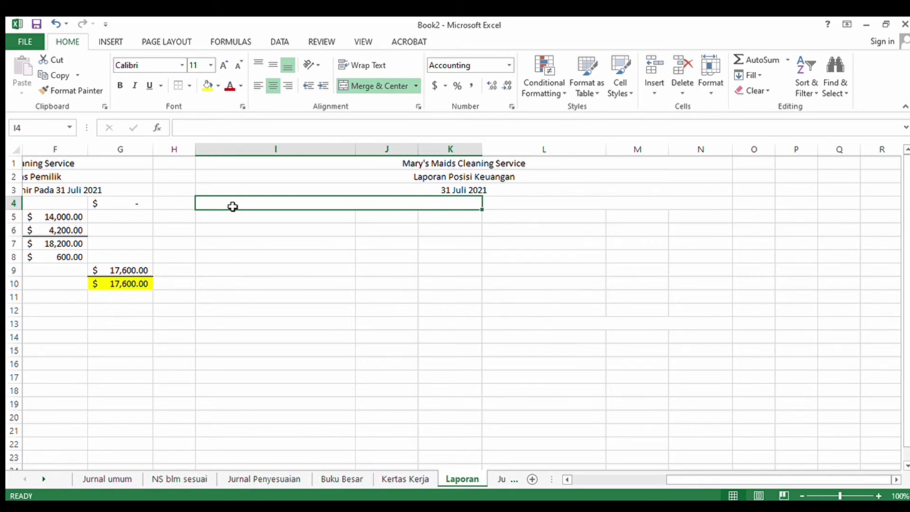
{"action": "type", "text": "Aset"}
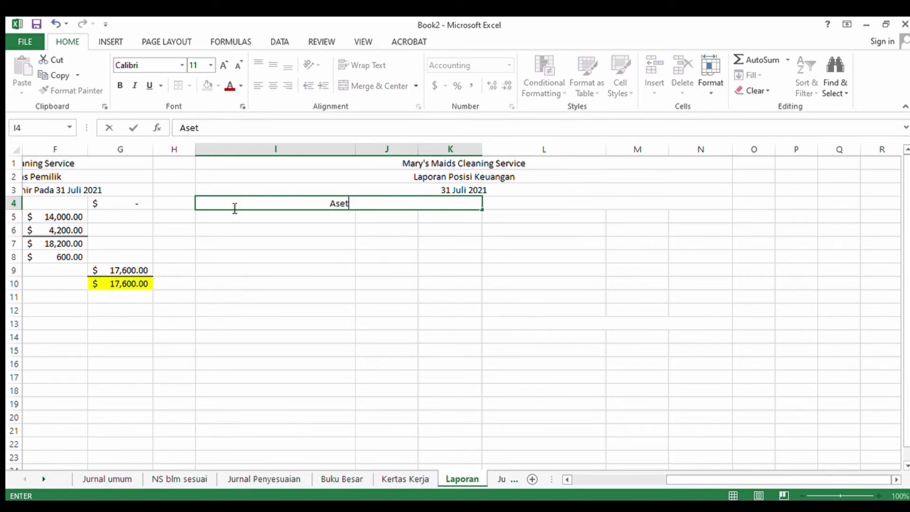
Step: Add the section label "Aset Lancar:" in I5 below the Aset heading
{"action": "left_click", "coordinate": [325, 220]}
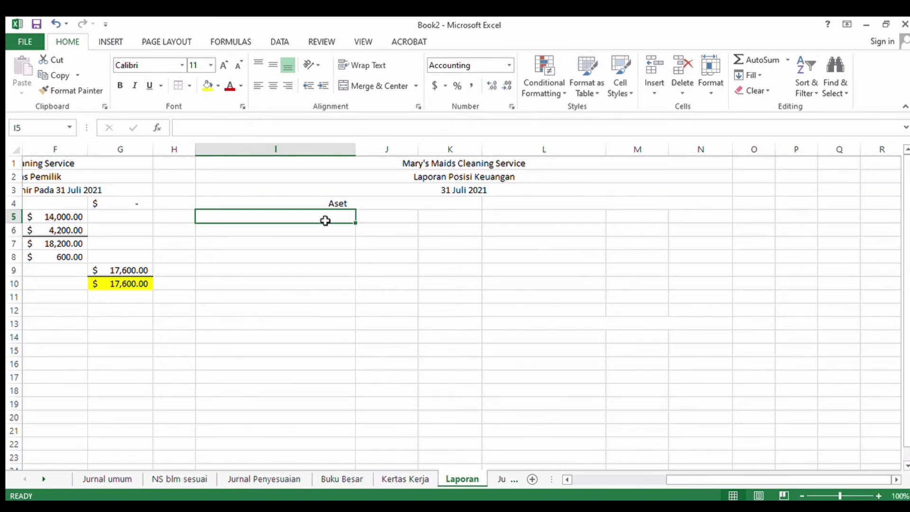
{"action": "type", "text": "Aset"}
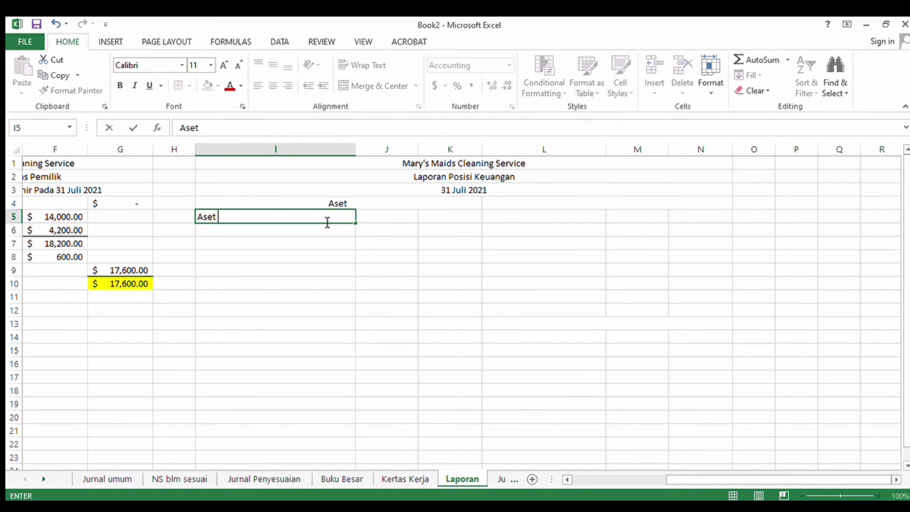
{"action": "type", "text": " Lacar"}
{"action": "key", "text": "BackSpace"}
{"action": "key", "text": "BackSpace"}
{"action": "type", "text": "ncar"}
{"action": "key", "text": "Return"}
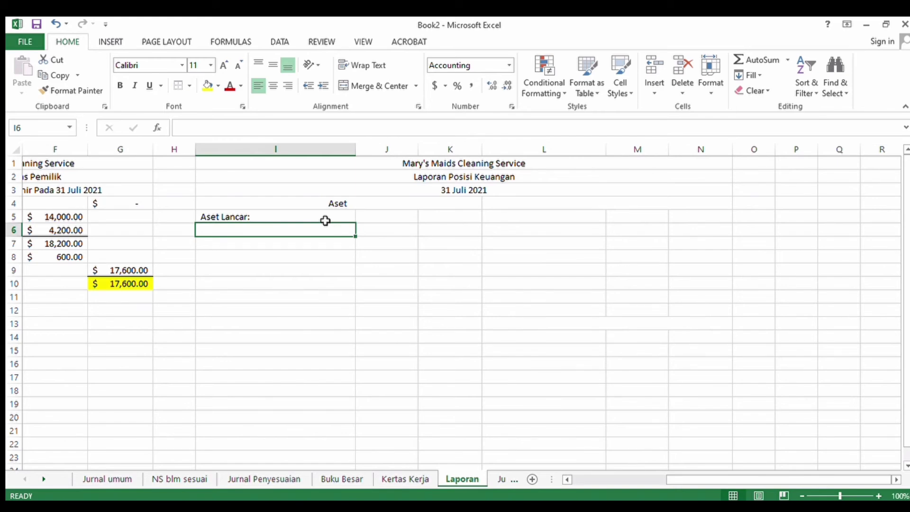
Step: Add an indented "Kas" account label in I6 under Aset Lancar
{"action": "type", "text": "KAS"}
{"action": "key", "text": "BackSpace"}
{"action": "key", "text": "BackSpace"}
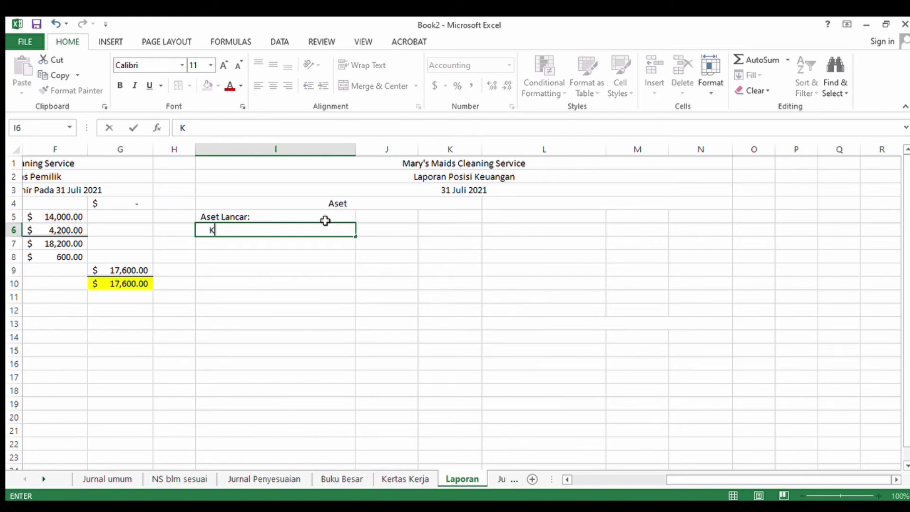
{"action": "type", "text": "as"}
{"action": "left_click", "coordinate": [390, 230]}
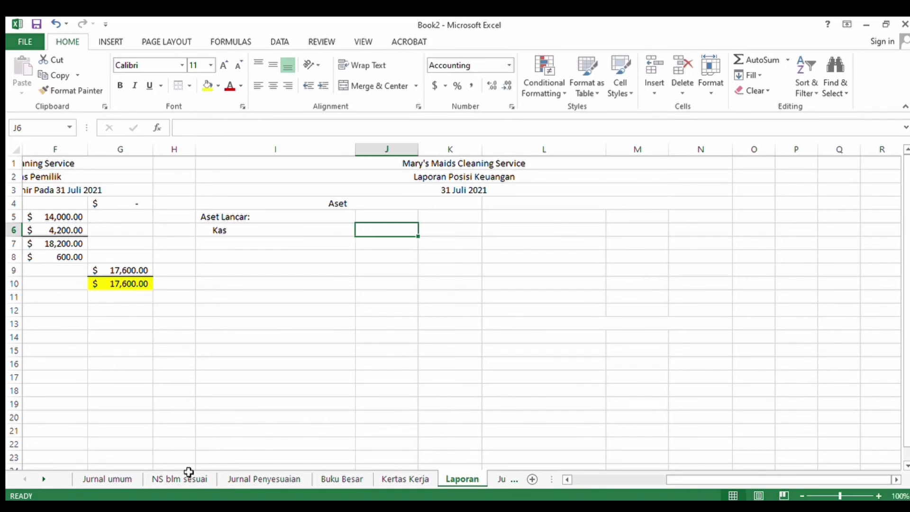
Step: Look up the Kas balance in the Kertas Kerja and enter 6000 for it in J6 of the Laporan sheet
{"action": "left_click", "coordinate": [266, 478]}
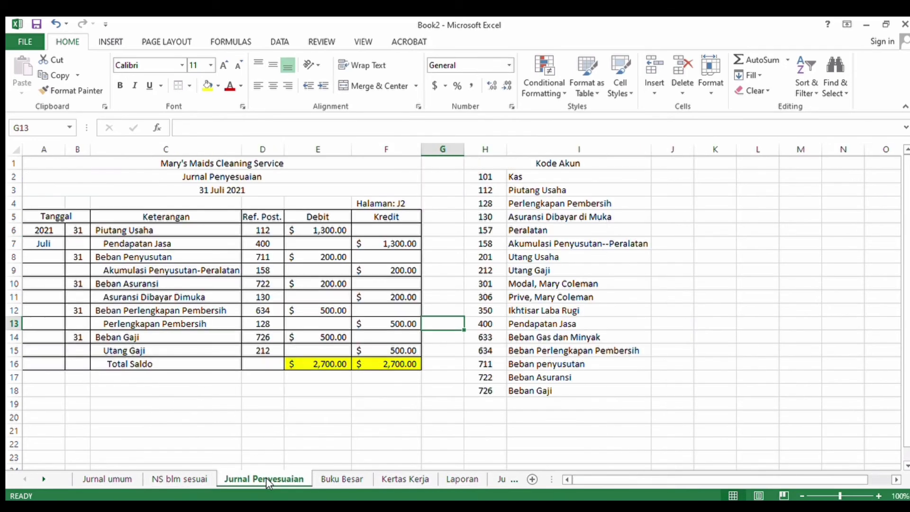
{"action": "left_click", "coordinate": [357, 480]}
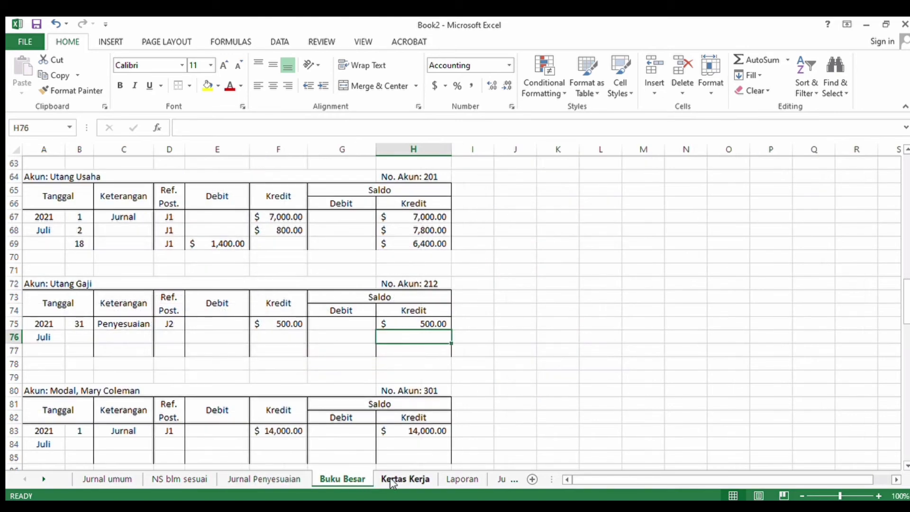
{"action": "left_click", "coordinate": [394, 481]}
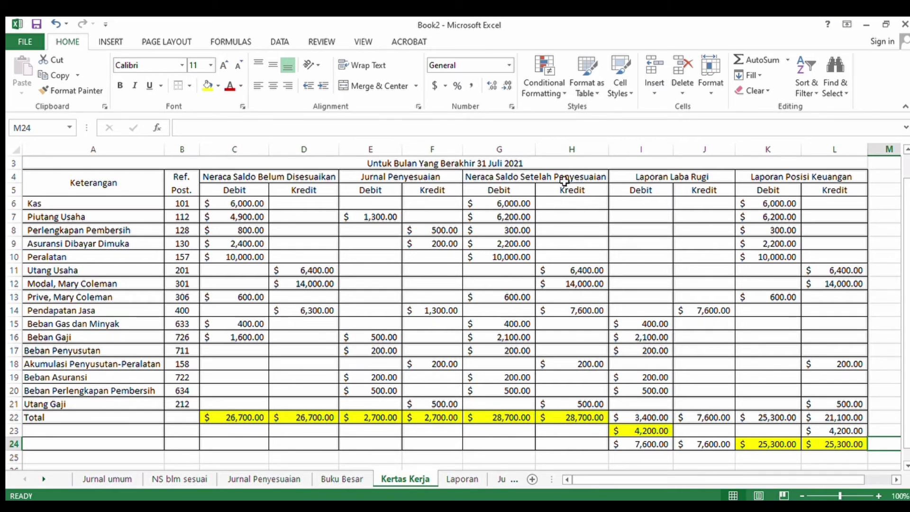
{"action": "left_click", "coordinate": [463, 479]}
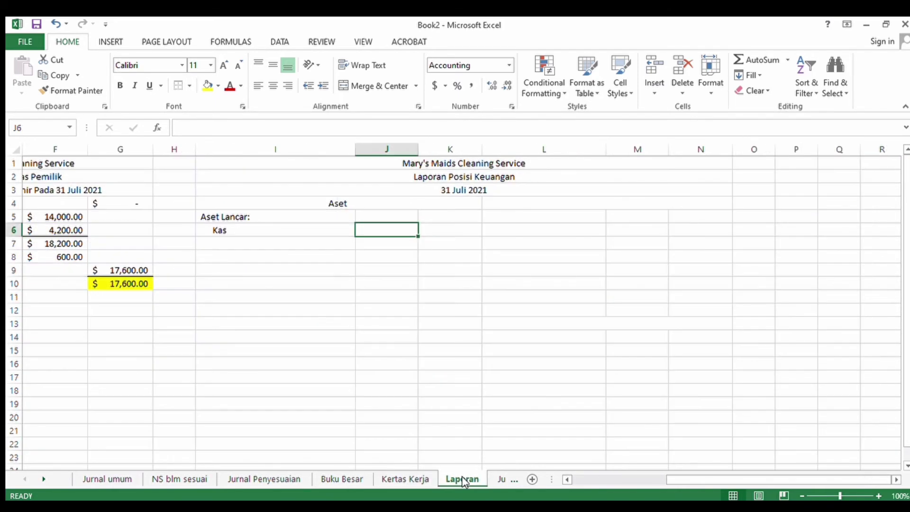
{"action": "type", "text": "6000"}
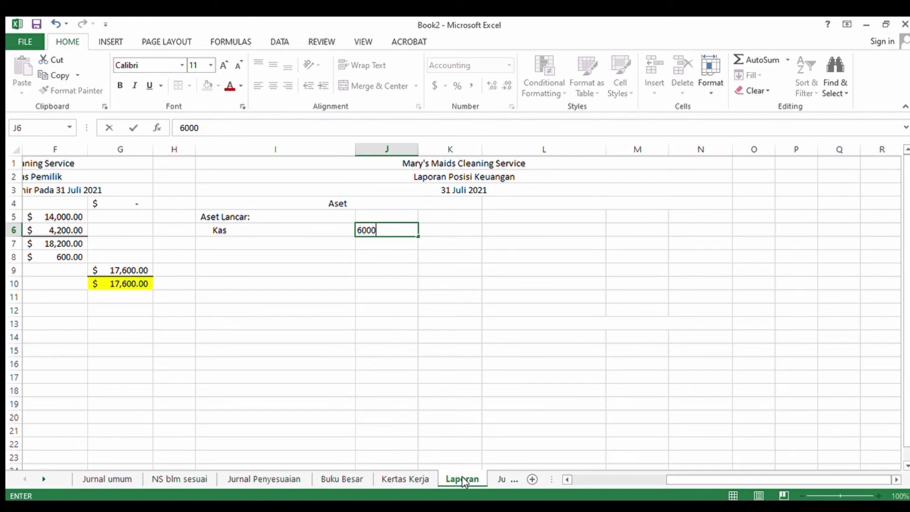
{"action": "key", "text": "Return"}
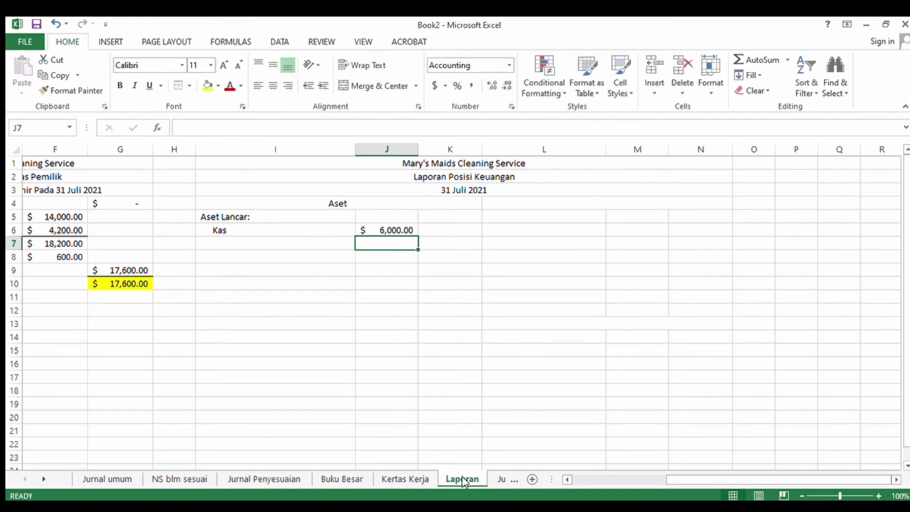
Step: Add the account "Piutang Usaha" in I7 under Kas with the amount 6200 in J7
{"action": "left_click", "coordinate": [309, 252]}
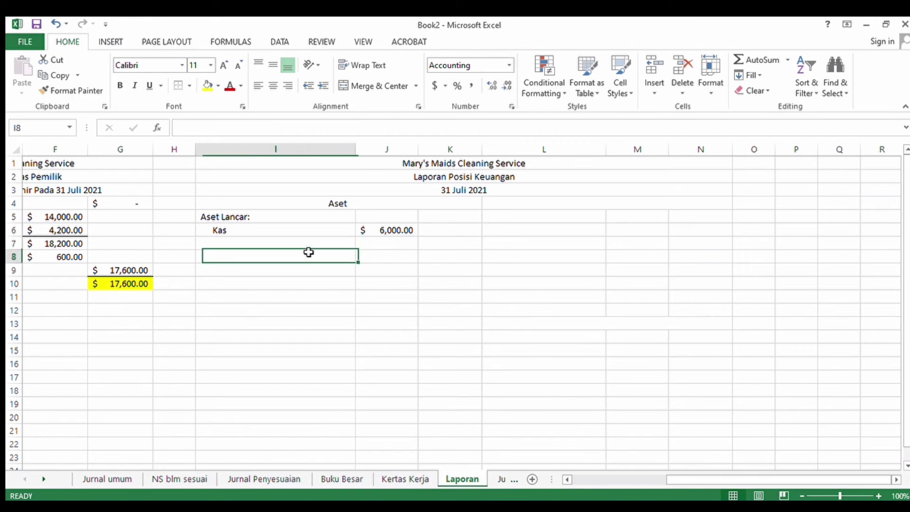
{"action": "left_click", "coordinate": [308, 245]}
{"action": "type", "text": "P"}
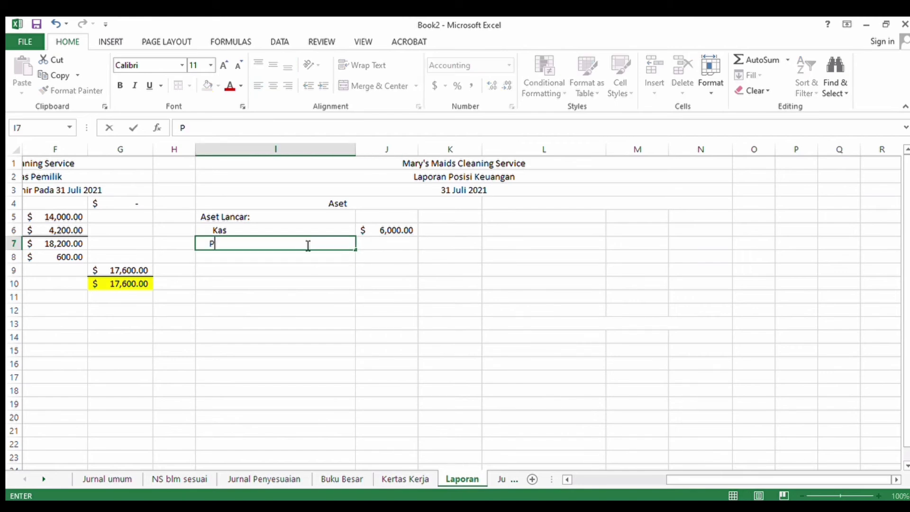
{"action": "type", "text": "iutang Usaha"}
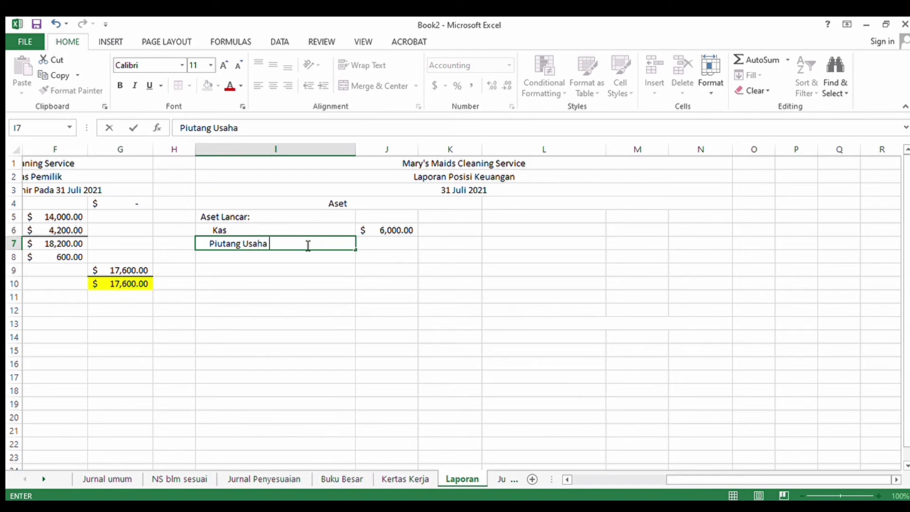
{"action": "left_click", "coordinate": [374, 244]}
{"action": "type", "text": "6"}
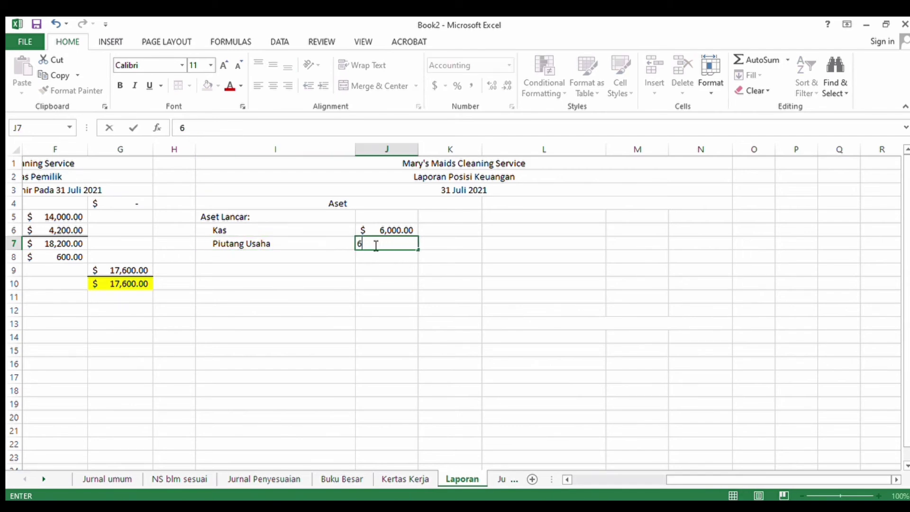
{"action": "type", "text": "200"}
{"action": "key", "text": "Return"}
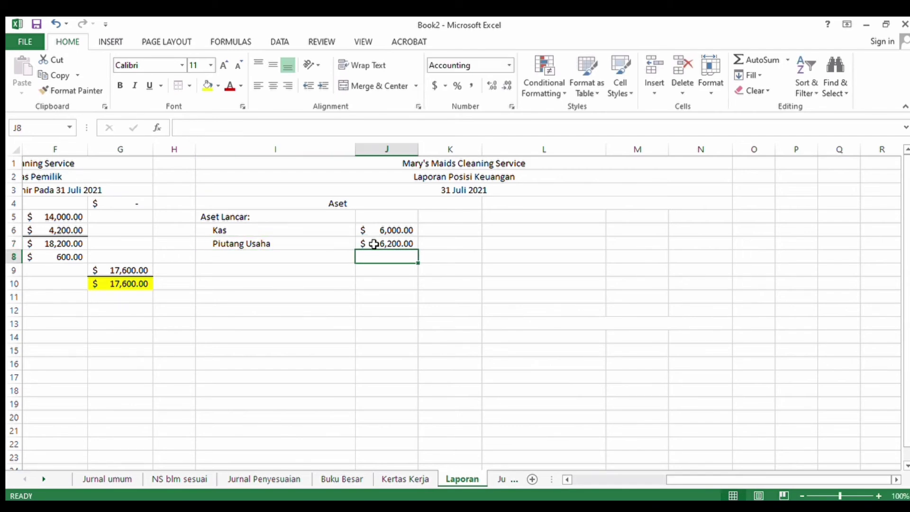
Step: Check the next asset in the Kertas Kerja and add "Perlengkapan Pembersih" in I8 with 300 in J8 of the Laporan sheet
{"action": "left_click", "coordinate": [299, 258]}
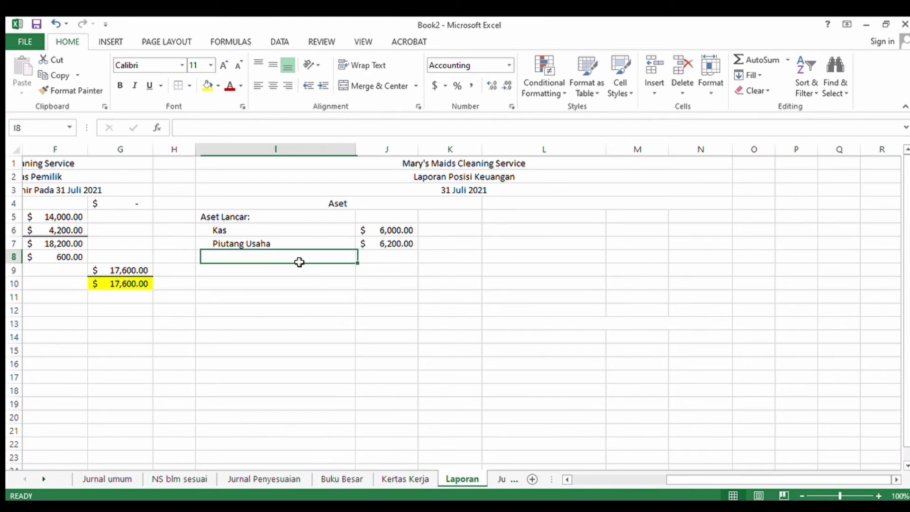
{"action": "left_click", "coordinate": [387, 479]}
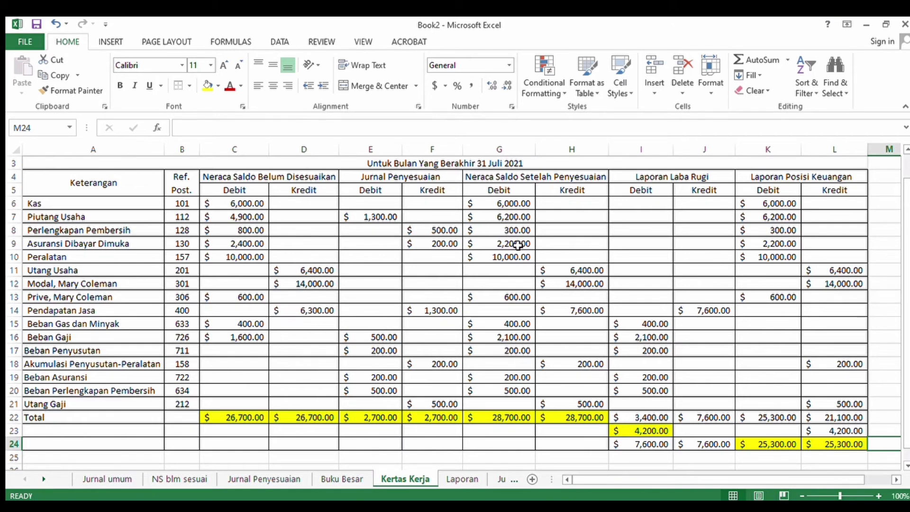
{"action": "left_click", "coordinate": [460, 480]}
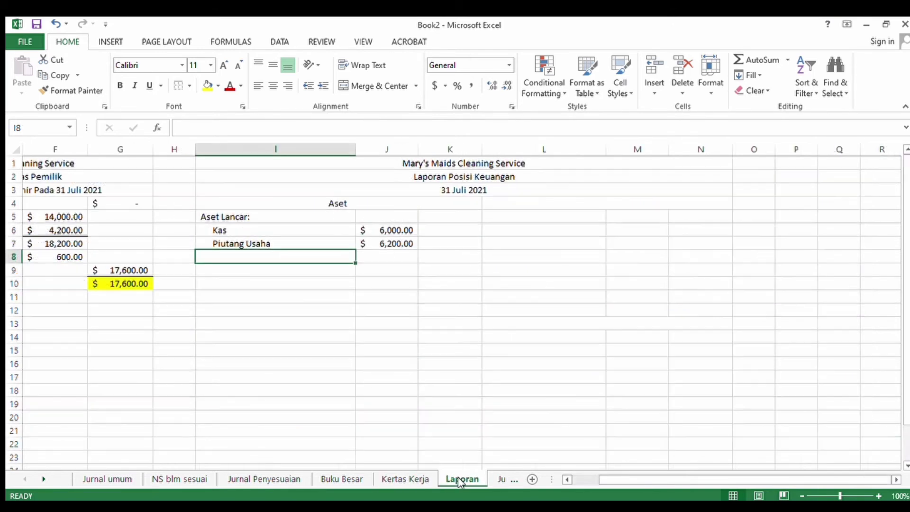
{"action": "type", "text": "P"}
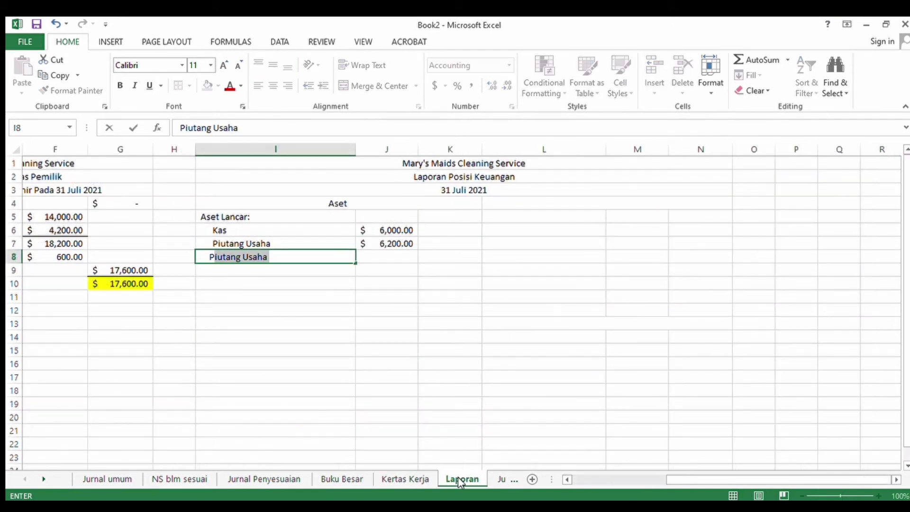
{"action": "type", "text": "erlengkapan"}
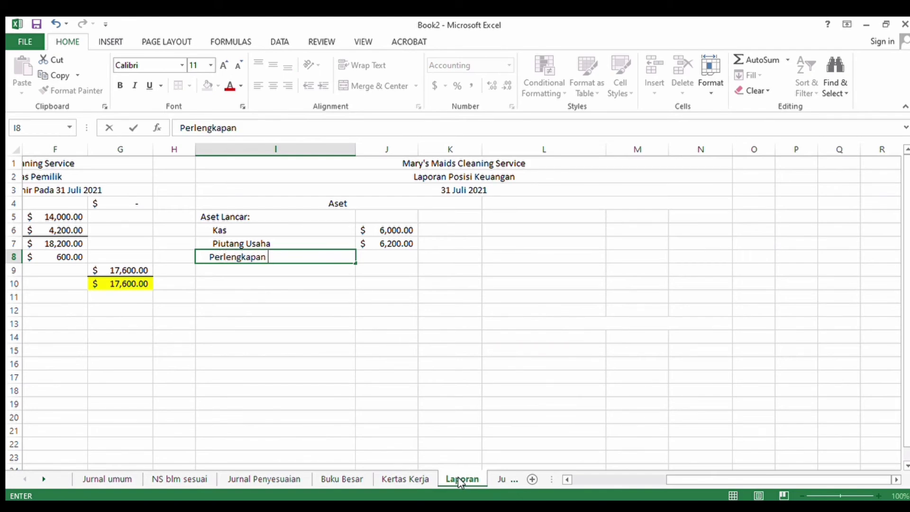
{"action": "type", "text": " Pembersih"}
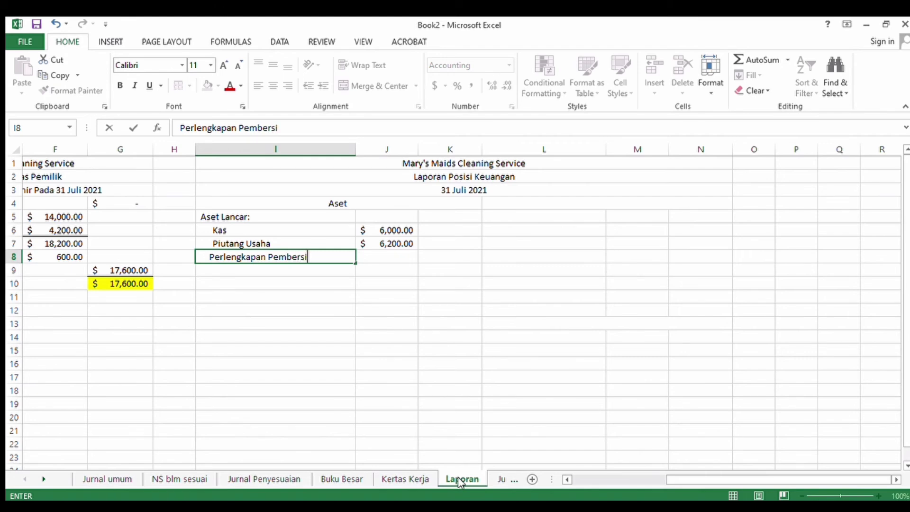
{"action": "left_click", "coordinate": [396, 266]}
{"action": "type", "text": "300"}
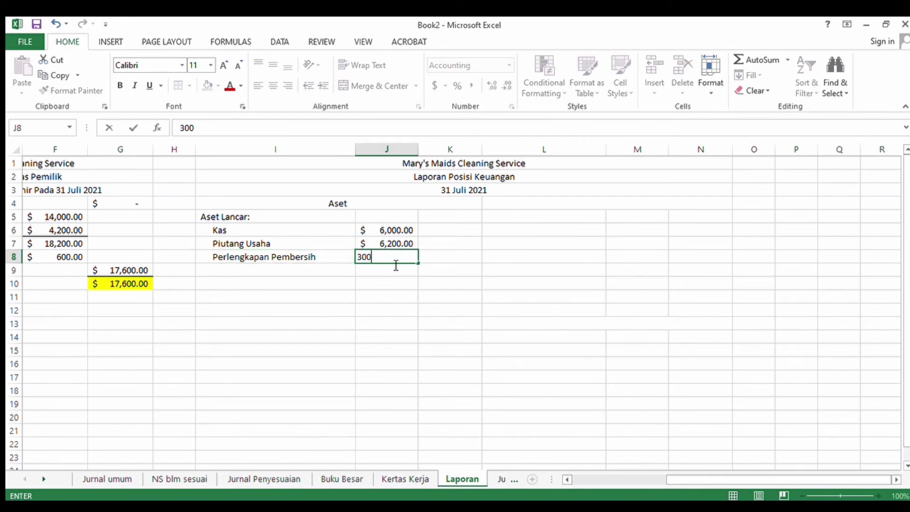
{"action": "key", "text": "Return"}
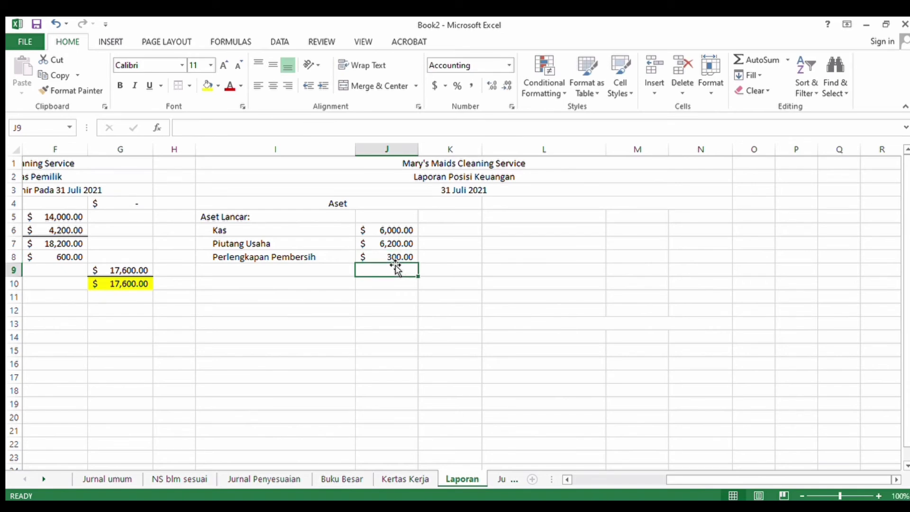
Step: Add "Asuransi Dibayar Dimuka" in I9 and enter its Kertas Kerja balance of 2200 in J9
{"action": "left_click", "coordinate": [324, 270]}
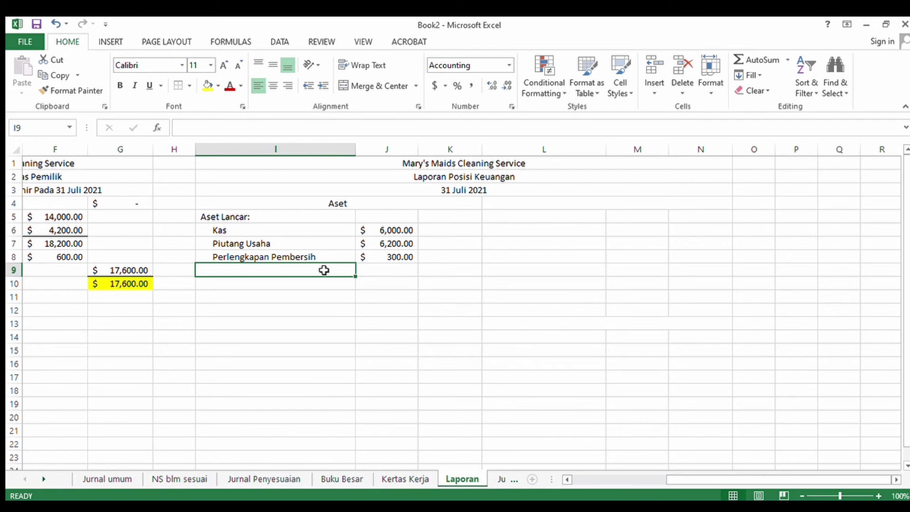
{"action": "type", "text": "Asu"}
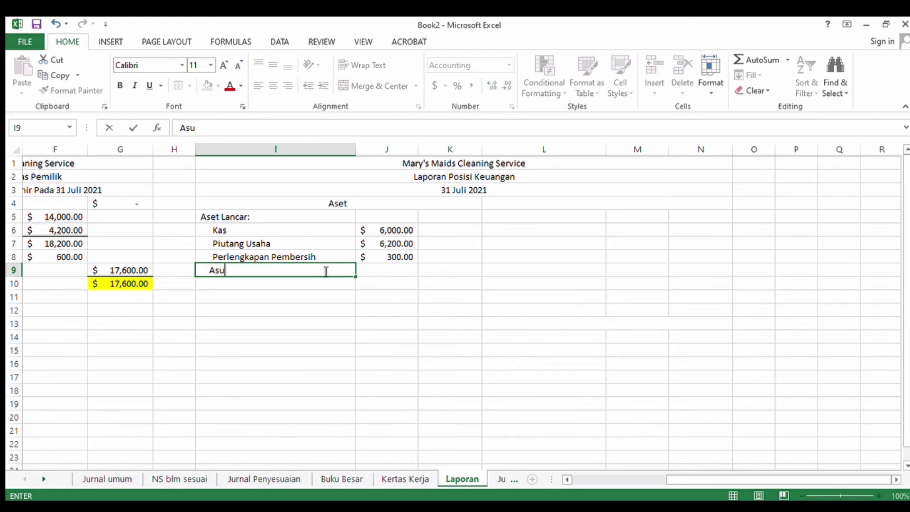
{"action": "type", "text": "ransi Dibayar D"}
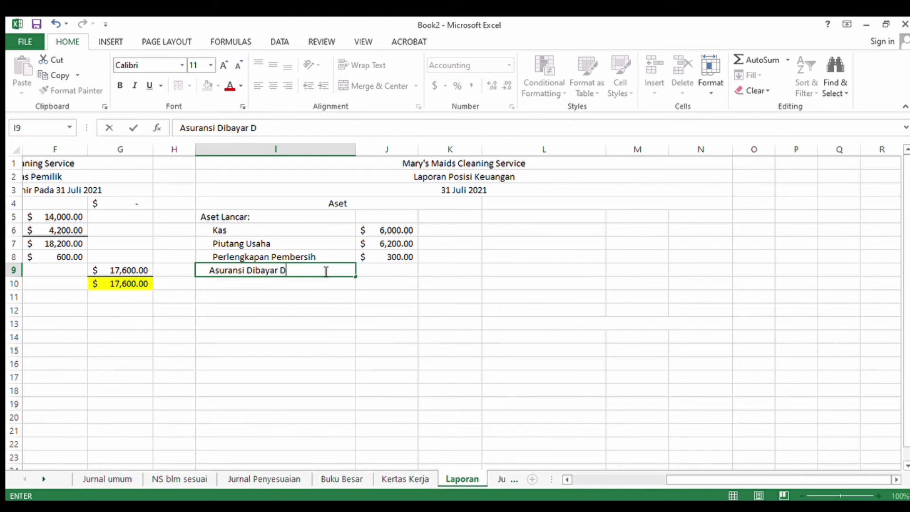
{"action": "type", "text": "imuka"}
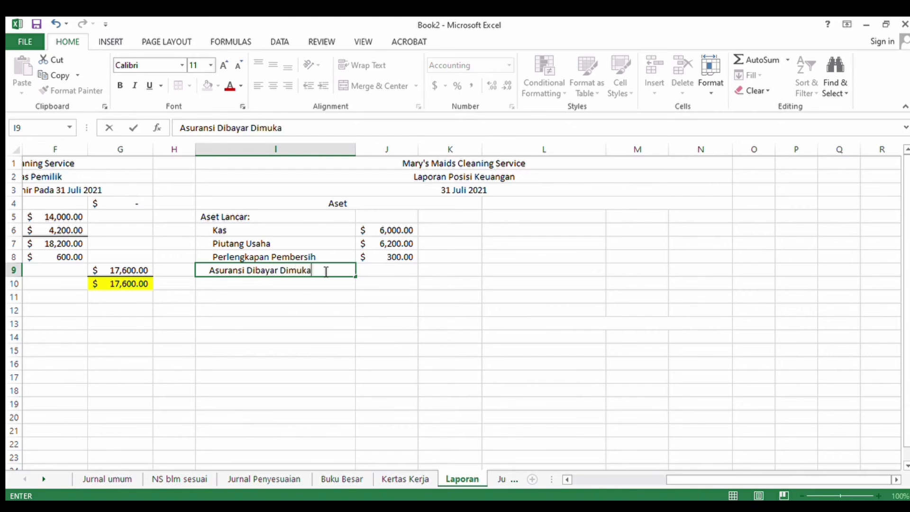
{"action": "left_click", "coordinate": [380, 273]}
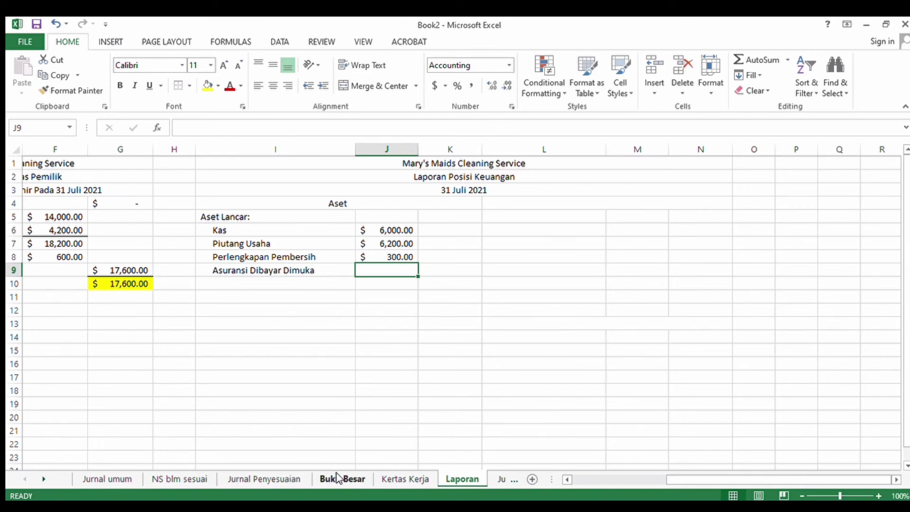
{"action": "left_click", "coordinate": [405, 479]}
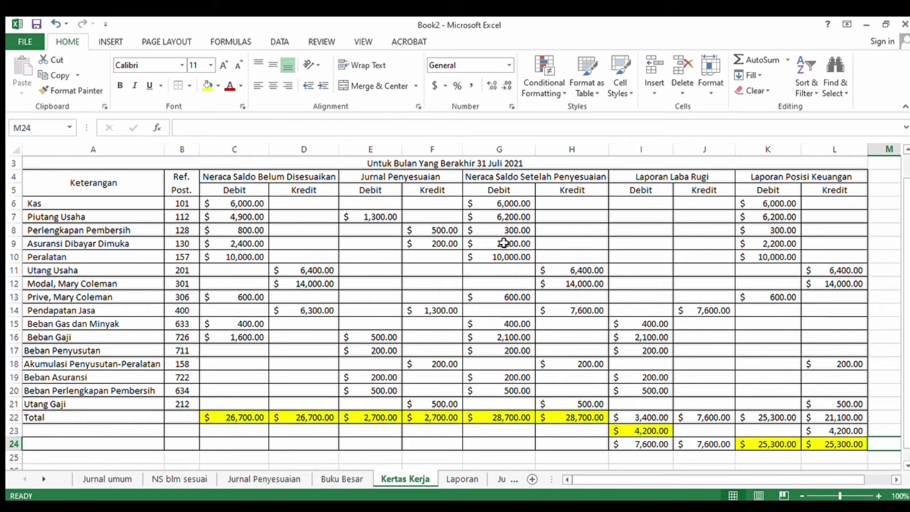
{"action": "left_click", "coordinate": [499, 479]}
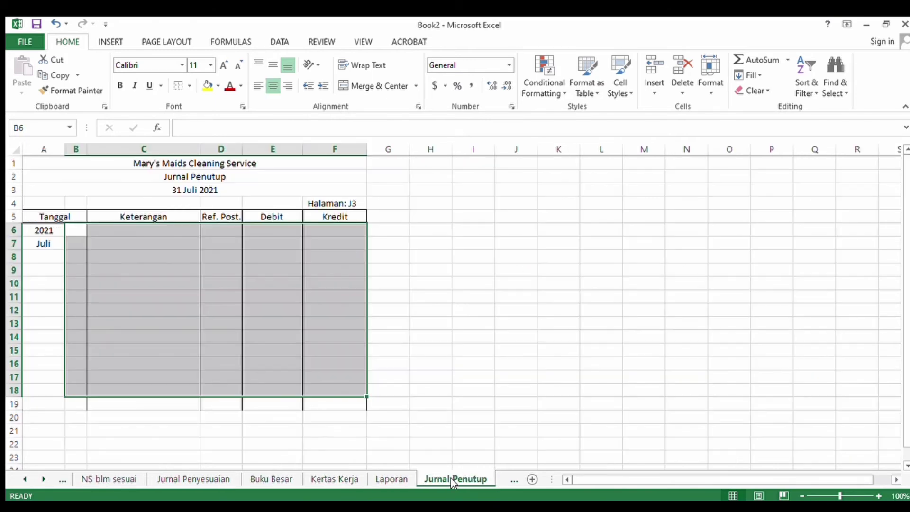
{"action": "left_click", "coordinate": [373, 479]}
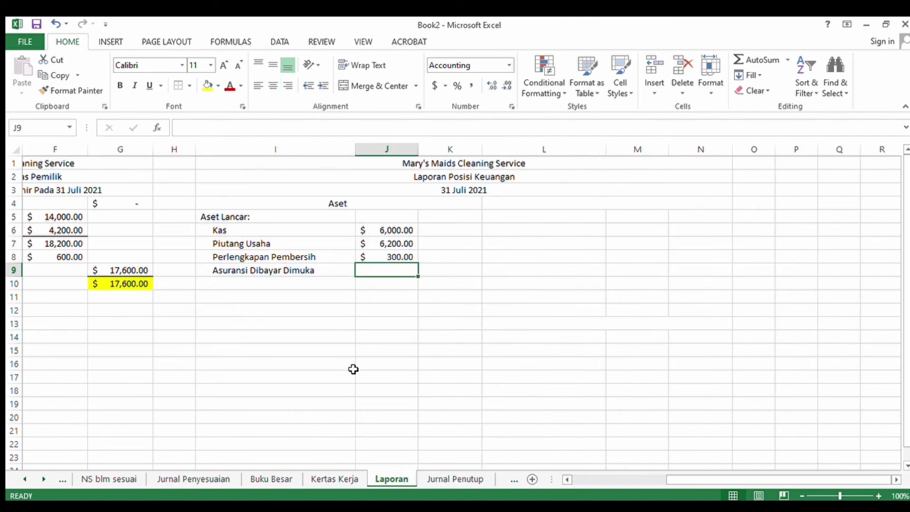
{"action": "type", "text": "2200"}
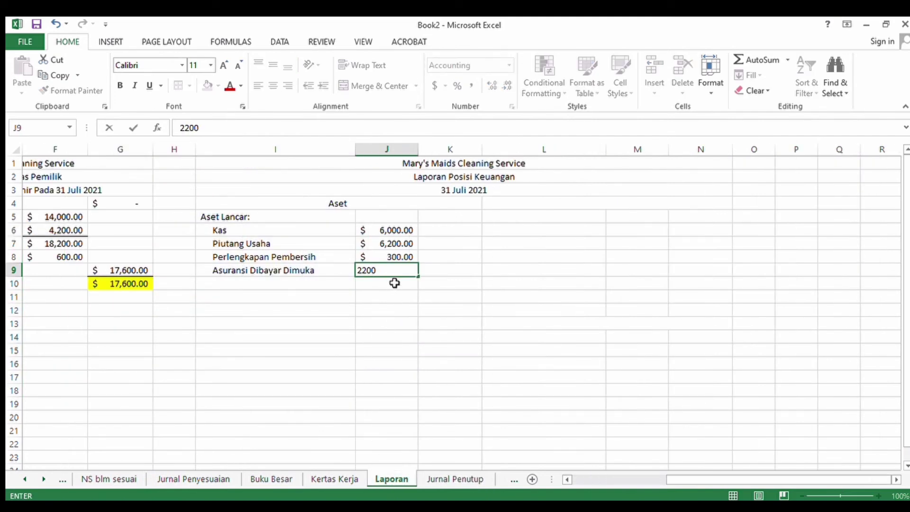
{"action": "key", "text": "Return"}
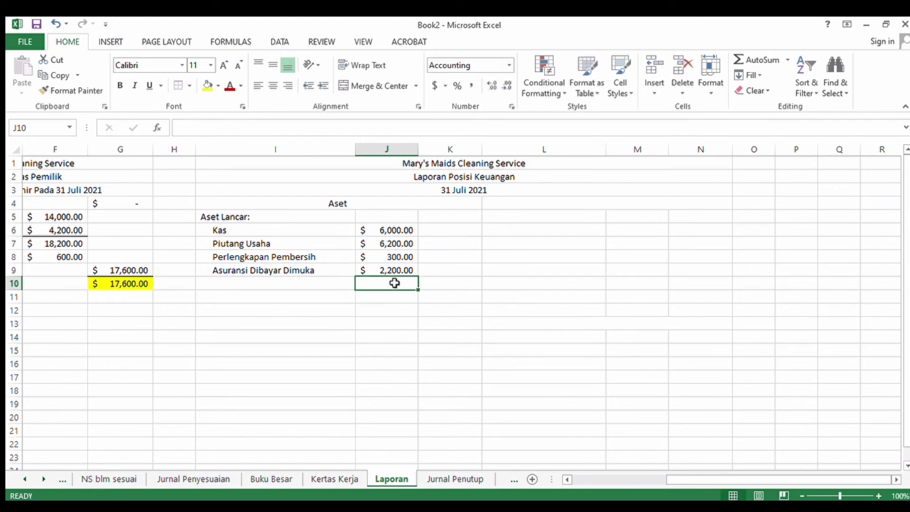
Step: Add the label "Total Aset Lancar" in I10 and total J6:J9 with a SUM formula in K10
{"action": "left_click", "coordinate": [293, 289]}
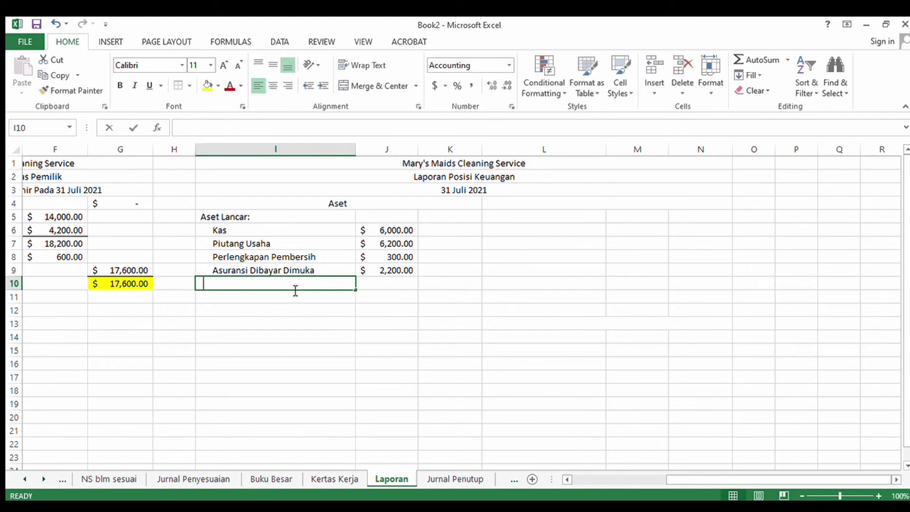
{"action": "type", "text": "Total"}
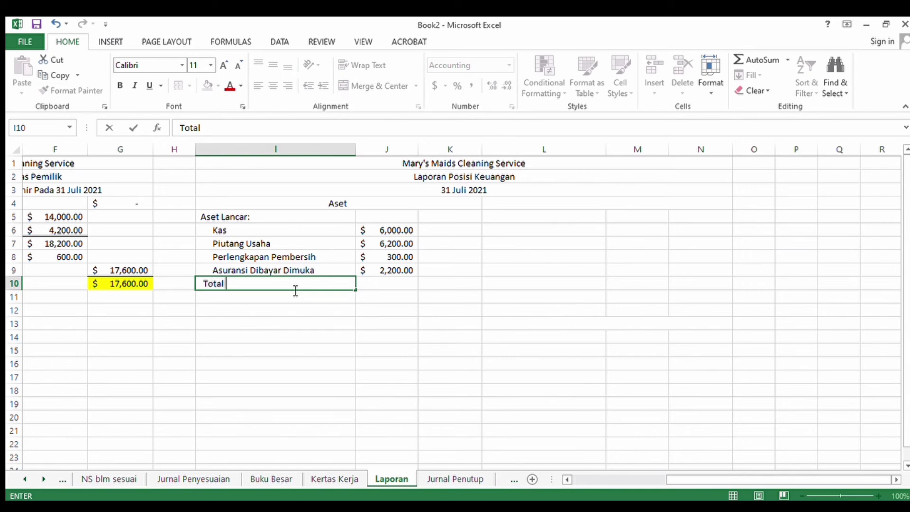
{"action": "type", "text": " Aset Lancar"}
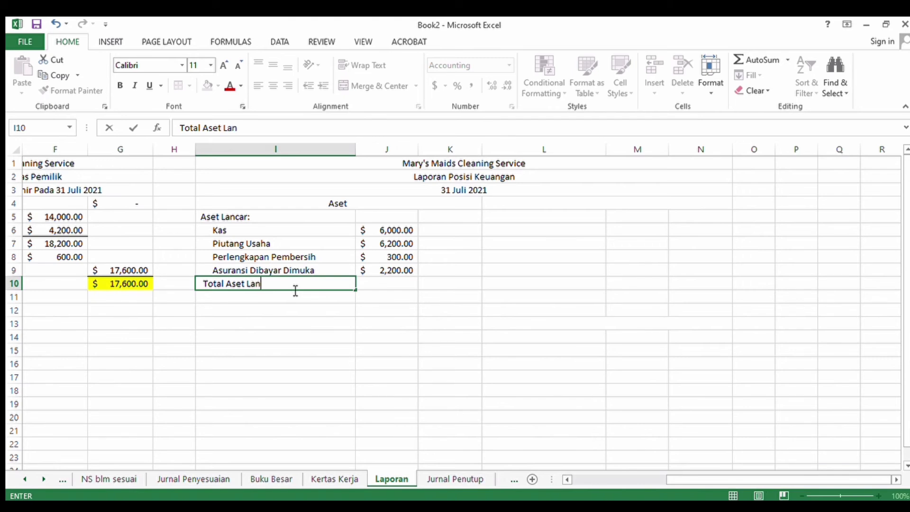
{"action": "left_click", "coordinate": [436, 291]}
{"action": "type", "text": "=sum"}
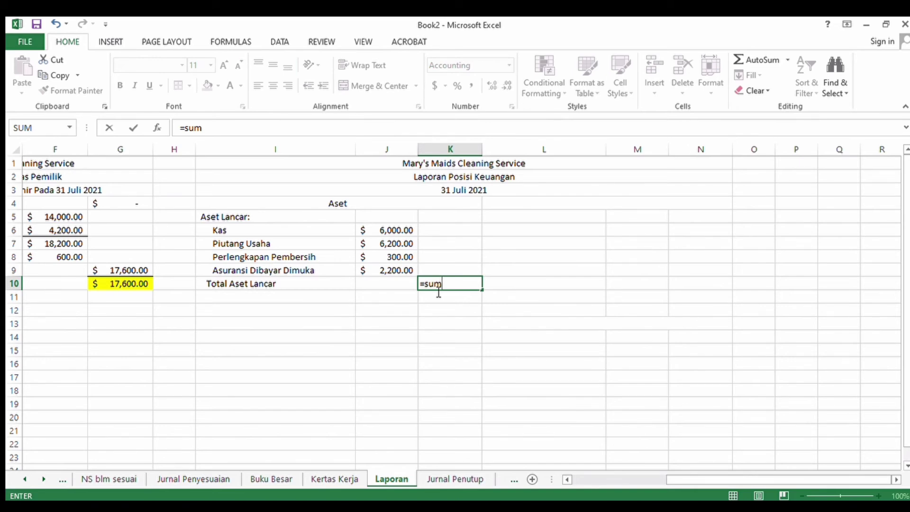
{"action": "type", "text": "("}
{"action": "left_click_drag", "start_coordinate": [398, 229], "coordinate": [399, 268]}
{"action": "key", "text": "Return"}
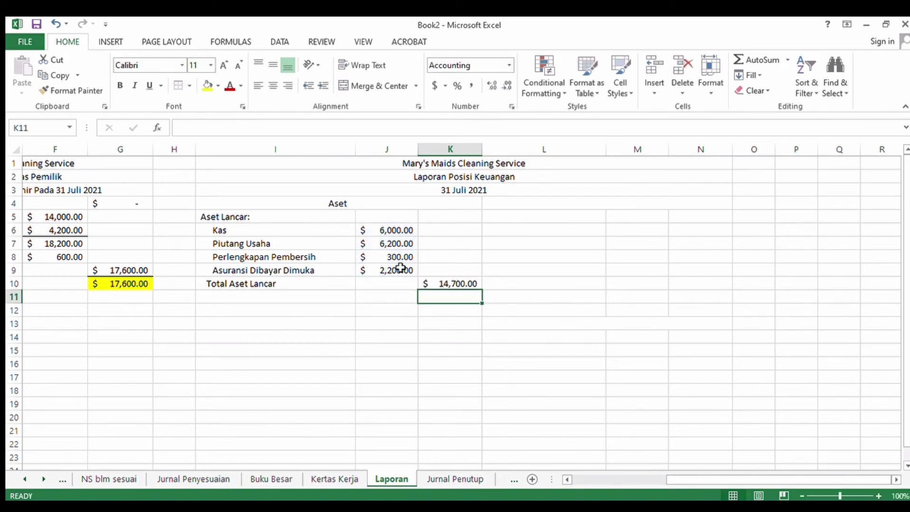
{"action": "left_click", "coordinate": [278, 299]}
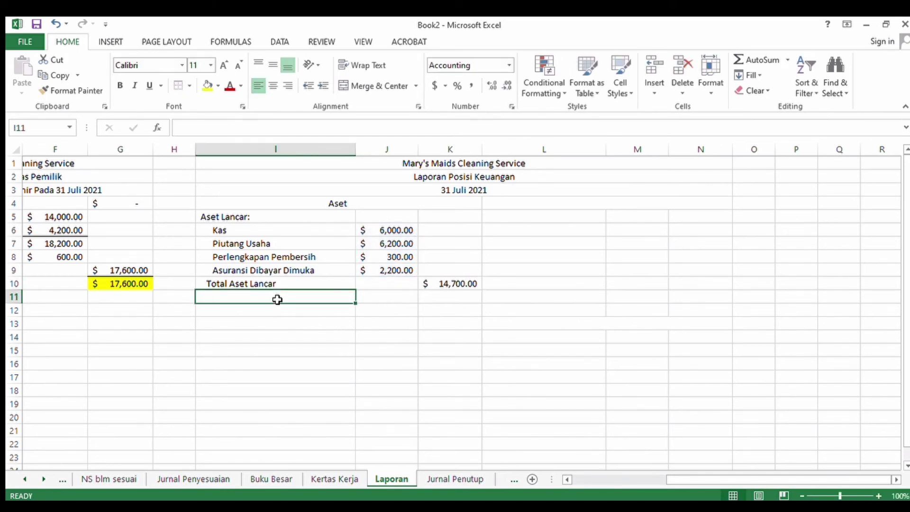
Step: Enter the section heading "Aset Tetap:" in I11 under Total Aset Lancar
{"action": "type", "text": "Asw"}
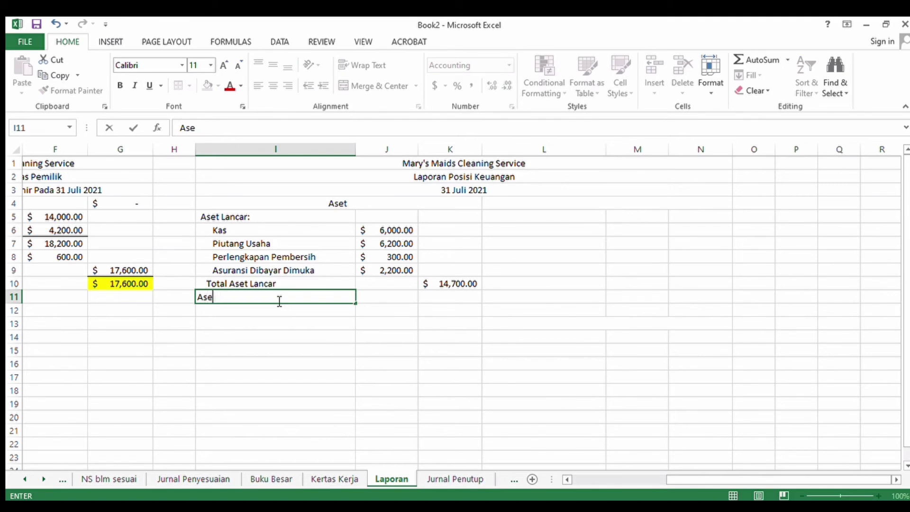
{"action": "type", "text": "etap:"}
{"action": "key", "text": "Return"}
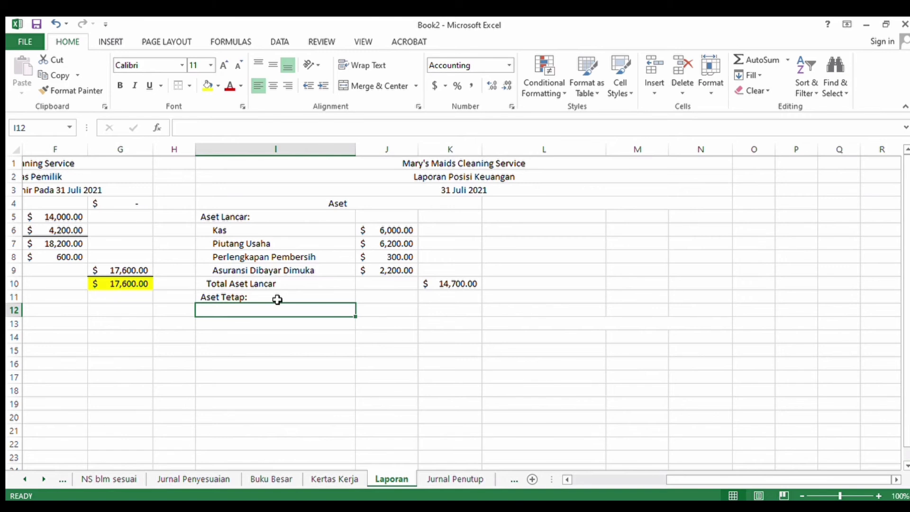
Step: Add "Peralatan" in I12 and enter its Kertas Kerja balance of 10000 in J12 of the Laporan sheet
{"action": "type", "text": "P"}
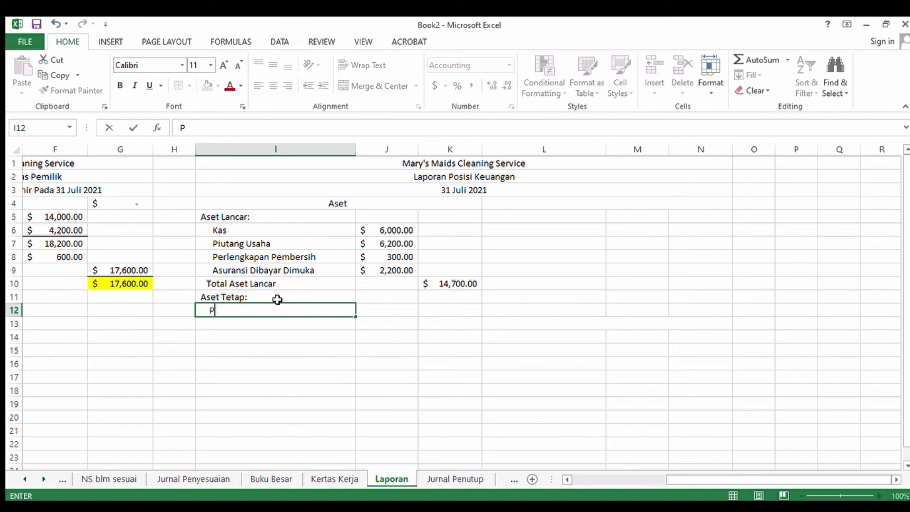
{"action": "type", "text": "eralatan"}
{"action": "left_click", "coordinate": [372, 312]}
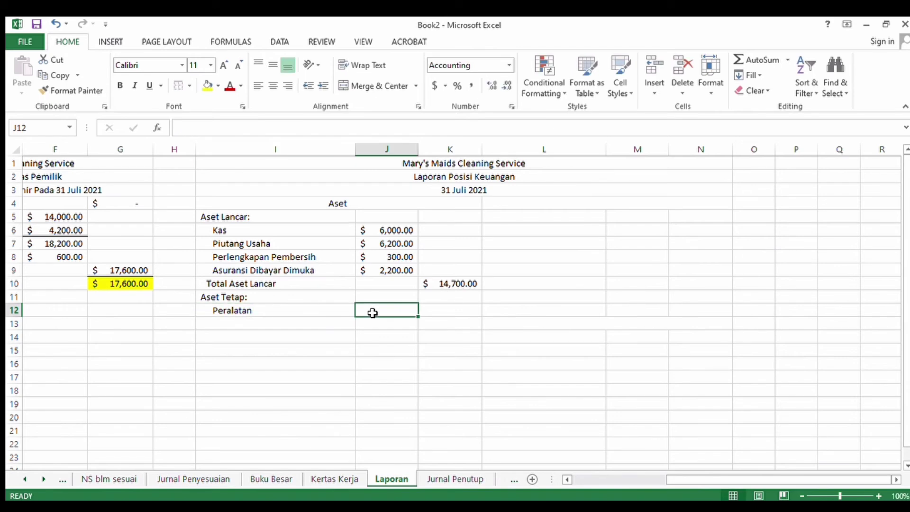
{"action": "left_click", "coordinate": [331, 479]}
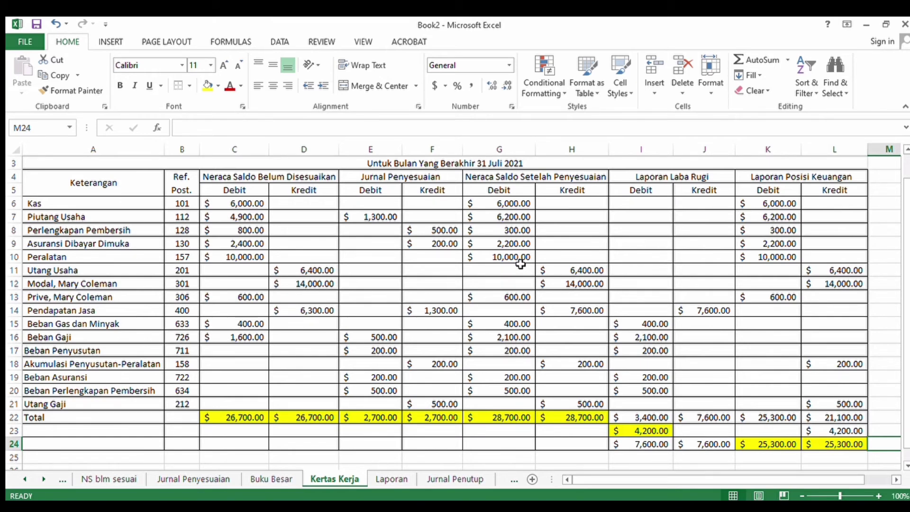
{"action": "left_click", "coordinate": [388, 478]}
{"action": "type", "text": "10,00"}
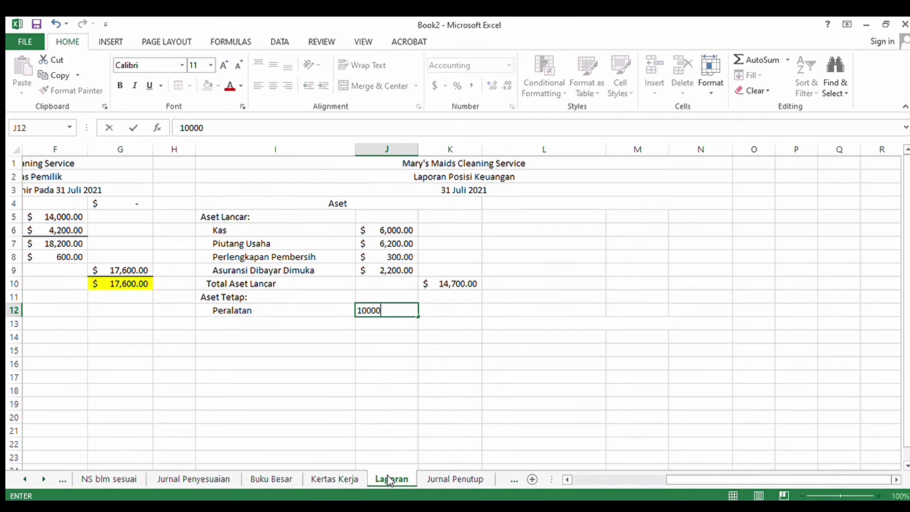
{"action": "type", "text": "0"}
{"action": "key", "text": "Return"}
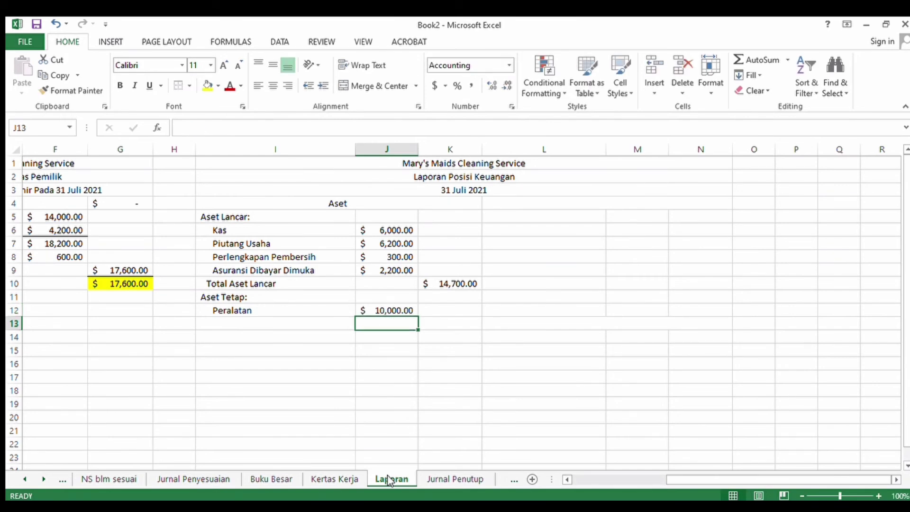
Step: Add "Dikurangi Akumulasi Pneyusutan" in I13 and enter its Kertas Kerja balance of 200 in J13
{"action": "left_click", "coordinate": [283, 328]}
{"action": "type", "text": "D"}
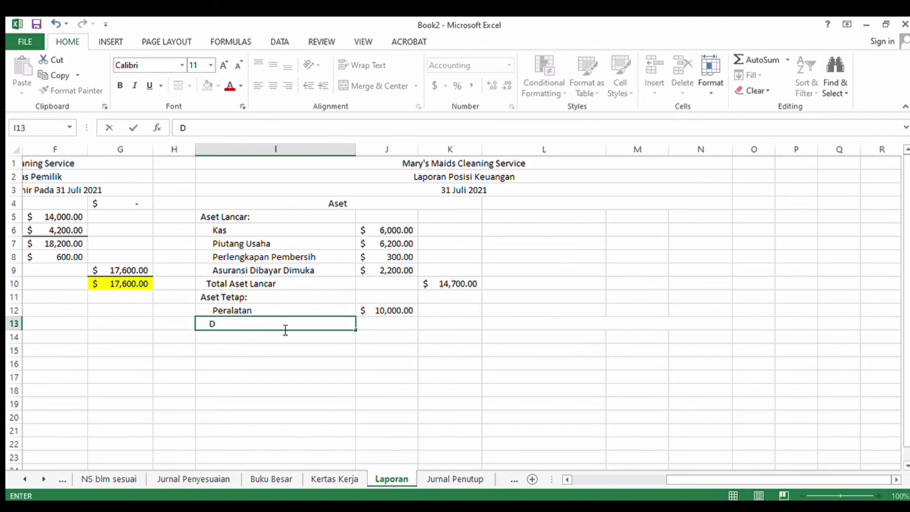
{"action": "type", "text": "ikurang"}
{"action": "type", "text": "i Akumu"}
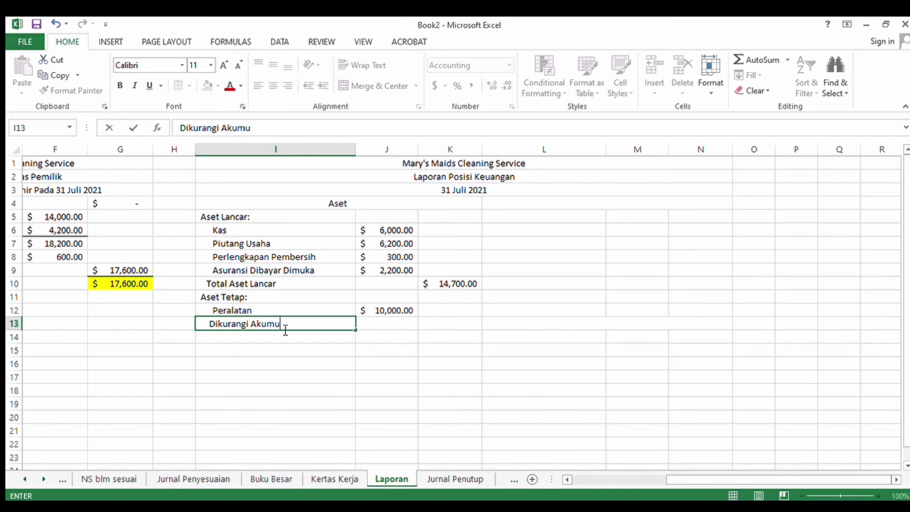
{"action": "type", "text": "lasi Pneyusutan"}
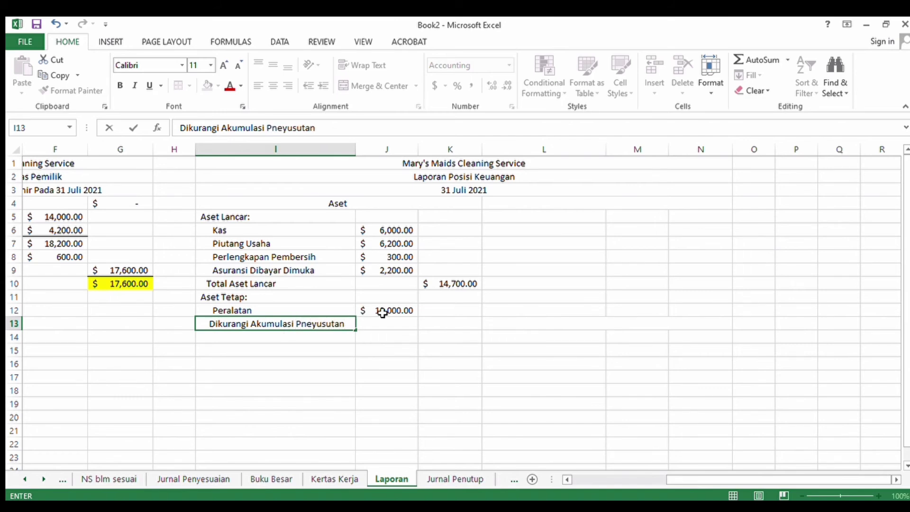
{"action": "left_click", "coordinate": [405, 326]}
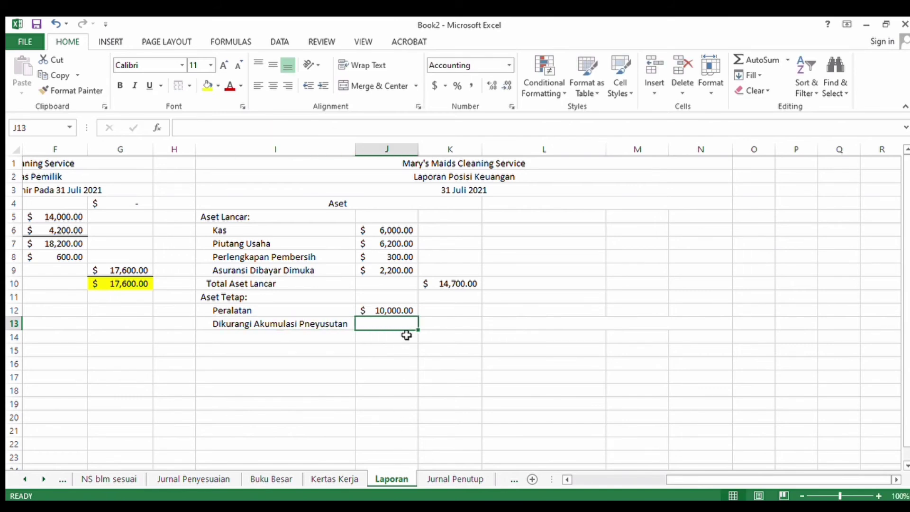
{"action": "left_click", "coordinate": [358, 481]}
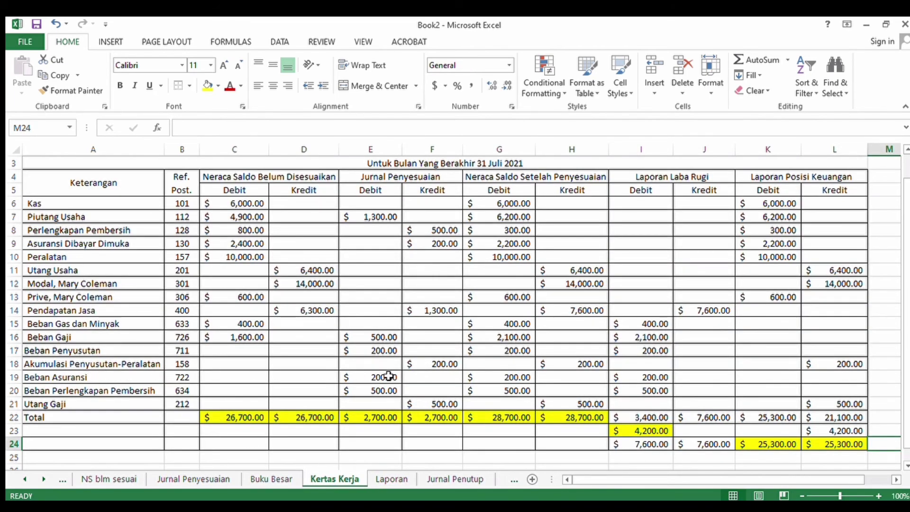
{"action": "left_click", "coordinate": [385, 479]}
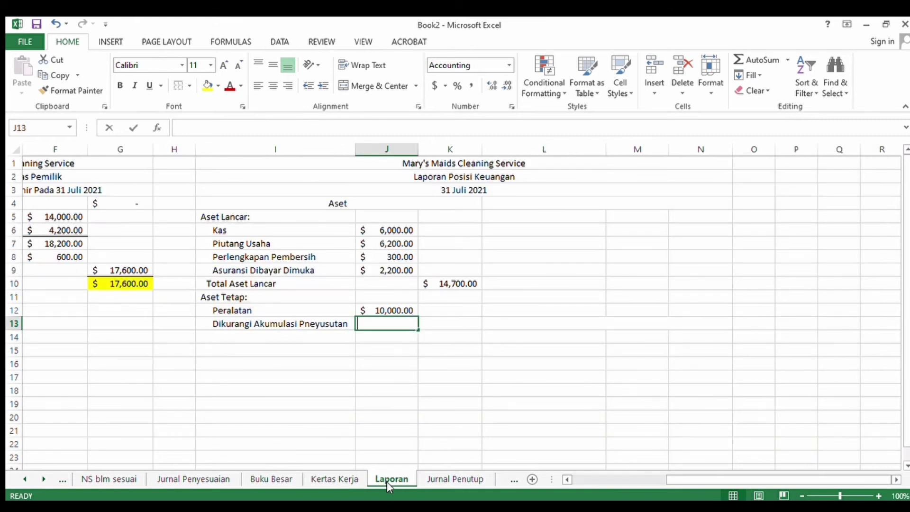
{"action": "type", "text": "200"}
{"action": "key", "text": "Return"}
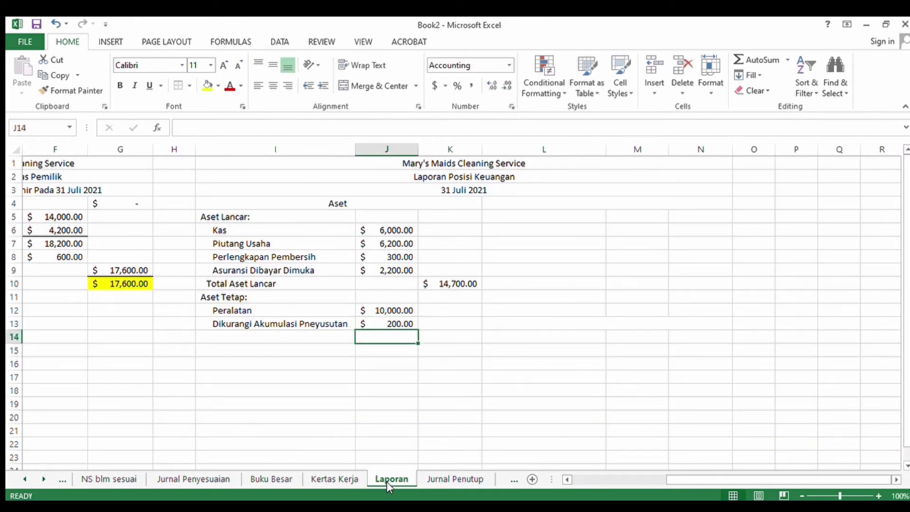
Step: Enter the label "Total Aset Tetap" in I14, without a trailing colon
{"action": "left_click", "coordinate": [314, 338]}
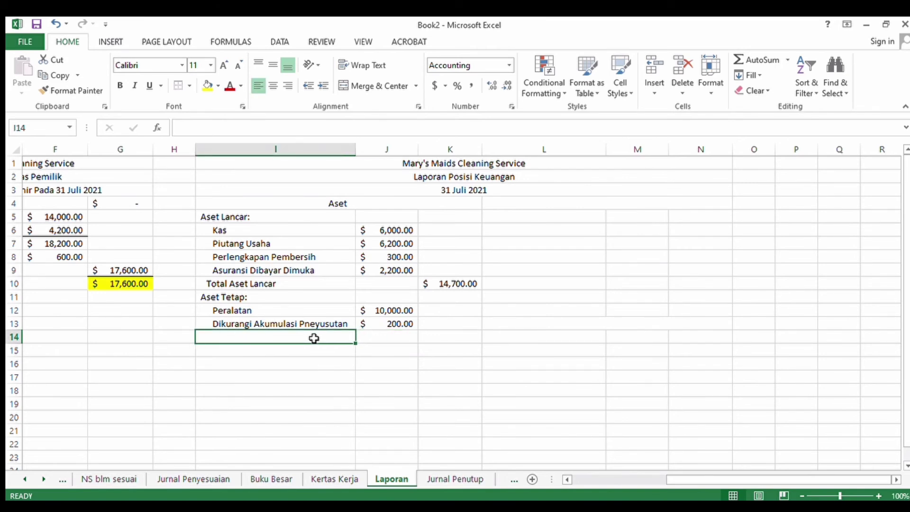
{"action": "type", "text": "Total"}
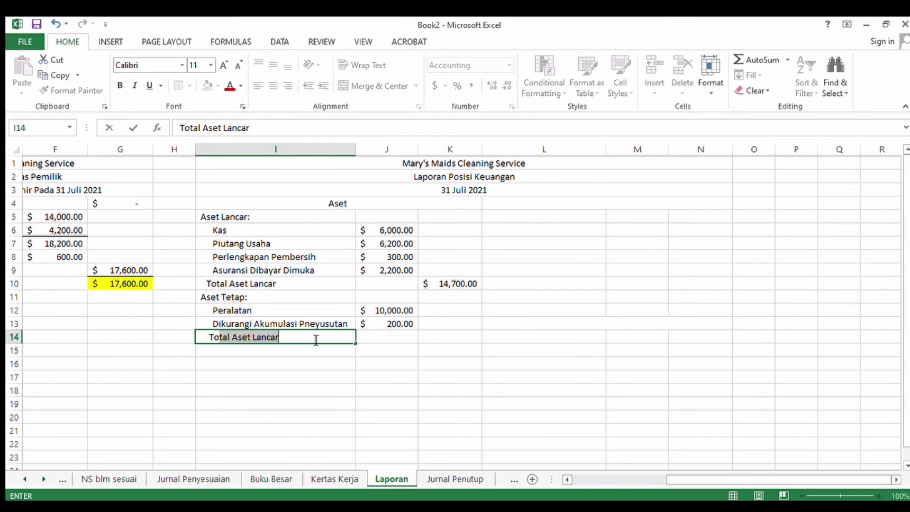
{"action": "type", "text": " Aset Tetap:"}
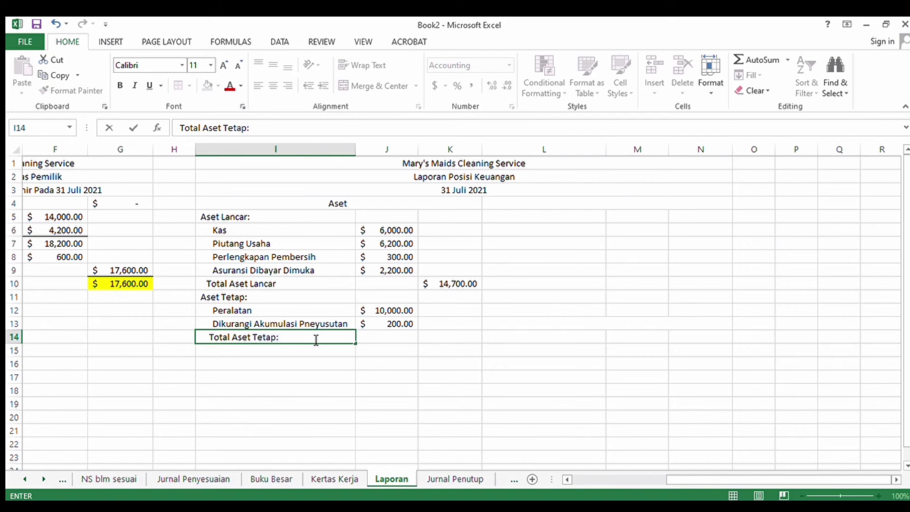
{"action": "key", "text": "Return"}
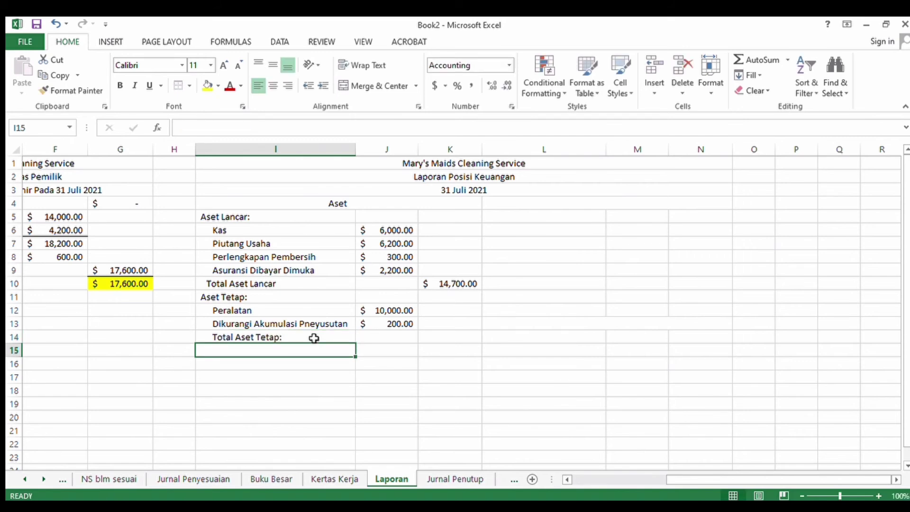
{"action": "left_click", "coordinate": [296, 341]}
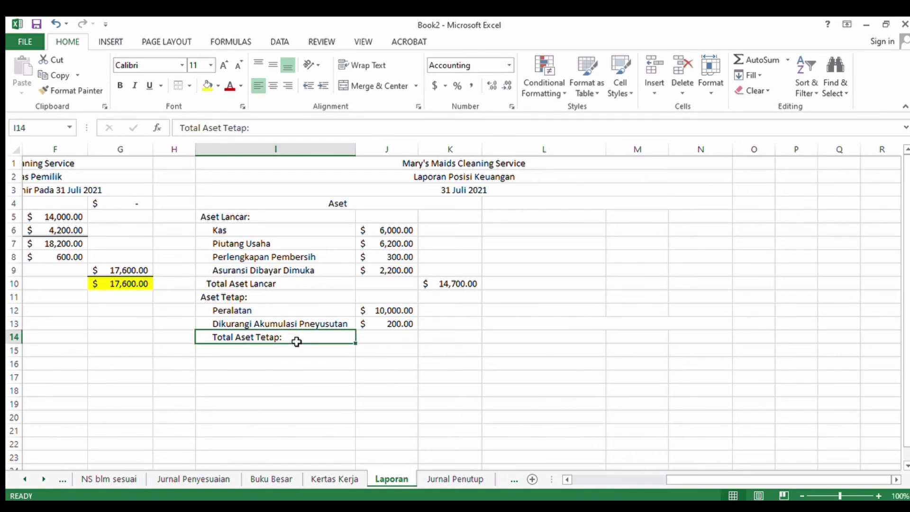
{"action": "double_click", "coordinate": [296, 341]}
{"action": "key", "text": "Return"}
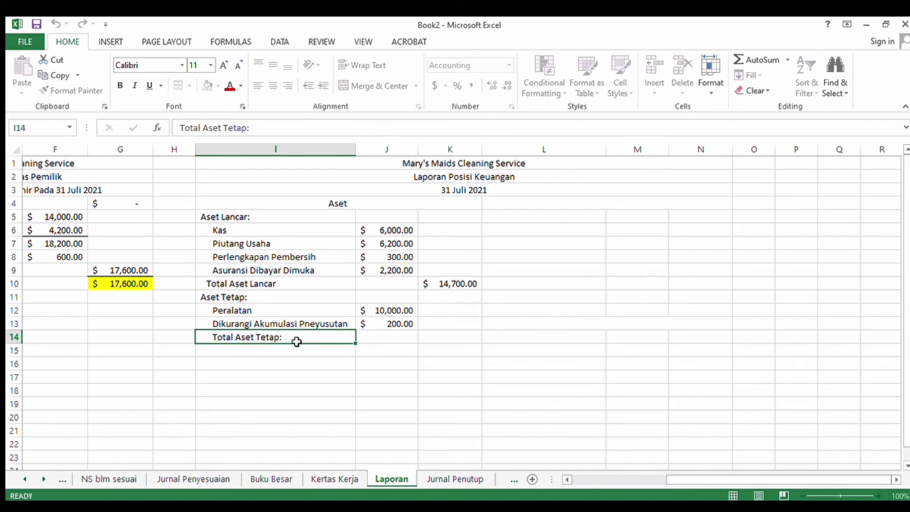
{"action": "double_click", "coordinate": [293, 338]}
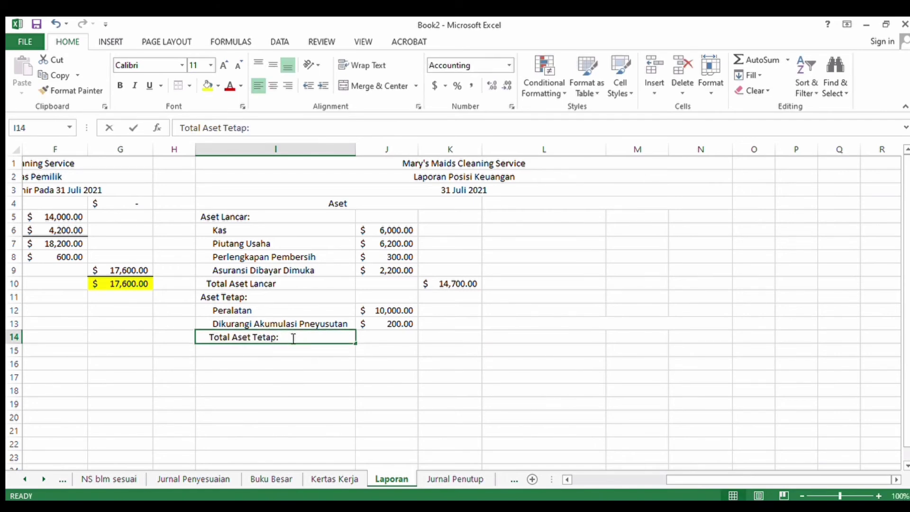
{"action": "key", "text": "BackSpace"}
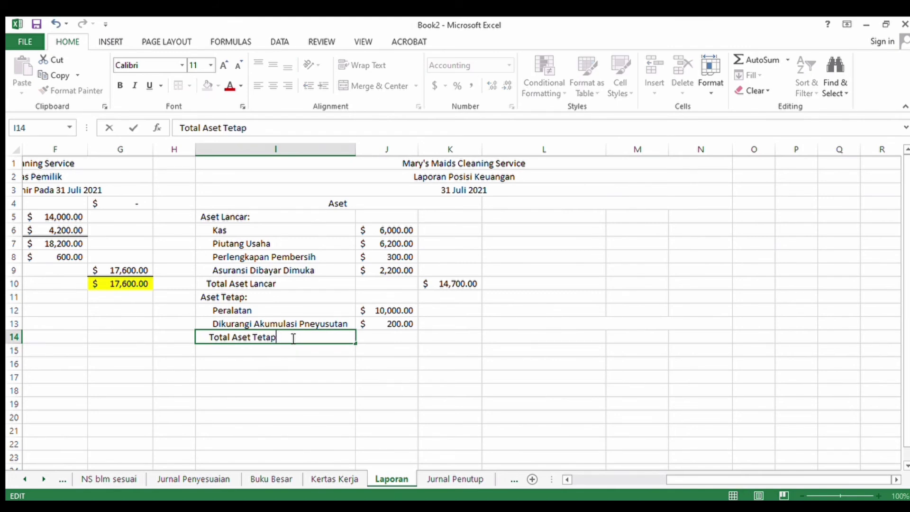
Step: Calculate the fixed asset total in K14 with the formula =SUM(J12-J13)
{"action": "left_click", "coordinate": [426, 341]}
{"action": "type", "text": "=sum"}
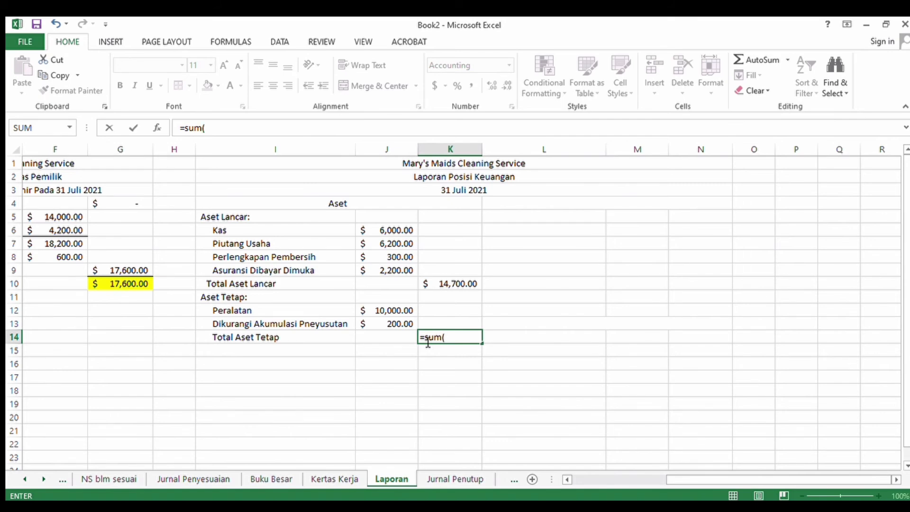
{"action": "type", "text": "("}
{"action": "left_click", "coordinate": [387, 310]}
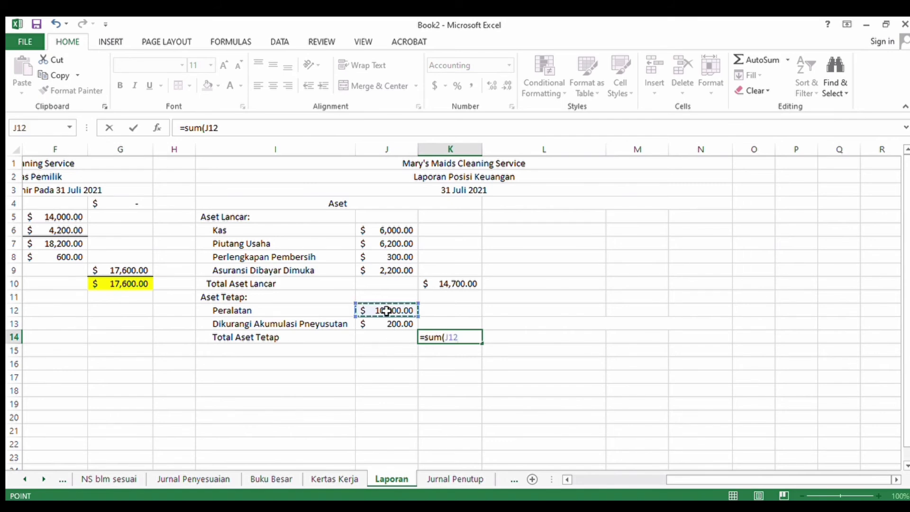
{"action": "type", "text": "-"}
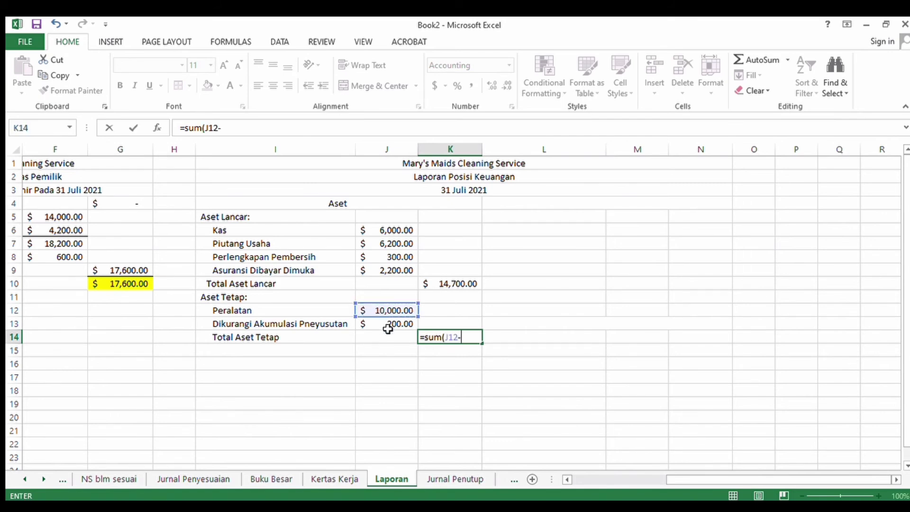
{"action": "left_click", "coordinate": [388, 326]}
{"action": "key", "text": "Return"}
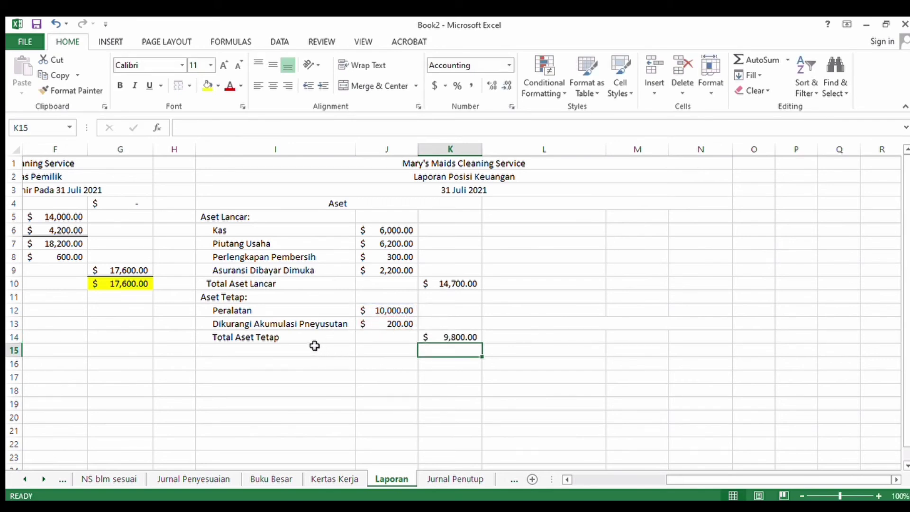
Step: Add the label "Jumlah Aset" in I15 and total K10:K14 with a SUM formula in K15
{"action": "left_click", "coordinate": [292, 348]}
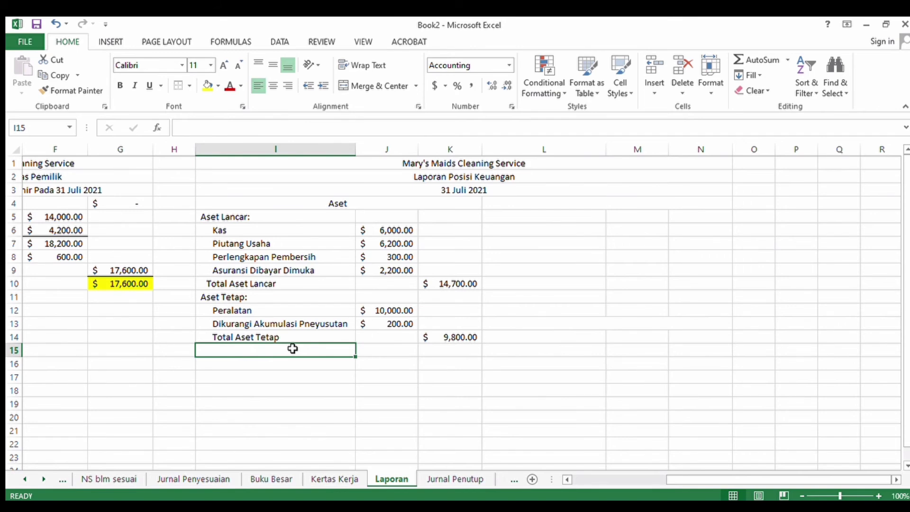
{"action": "type", "text": "Jumlah"}
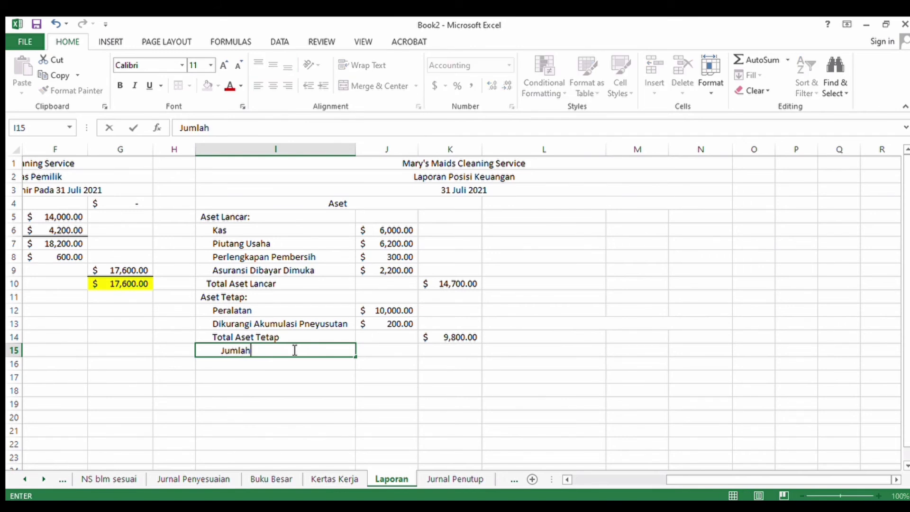
{"action": "type", "text": " Aset"}
{"action": "left_click", "coordinate": [453, 350]}
{"action": "type", "text": "=sum("}
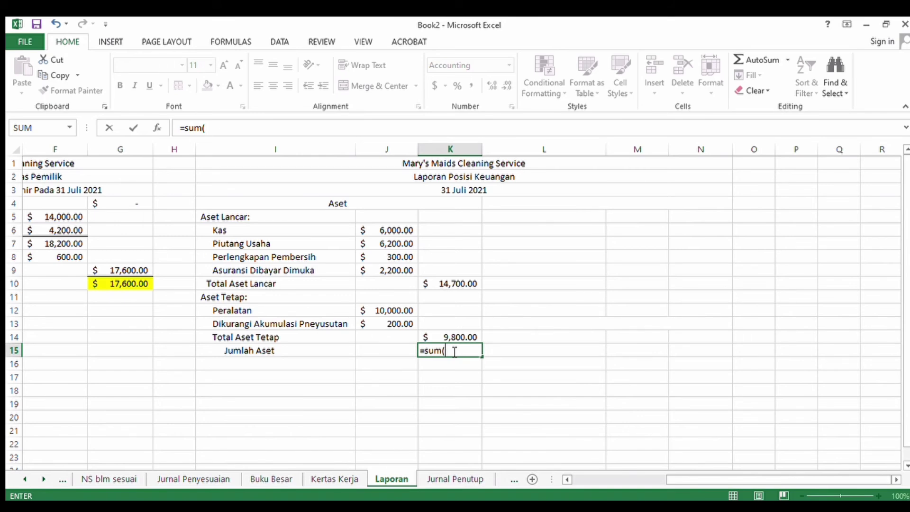
{"action": "left_click_drag", "start_coordinate": [455, 284], "coordinate": [456, 342]}
{"action": "key", "text": "Return"}
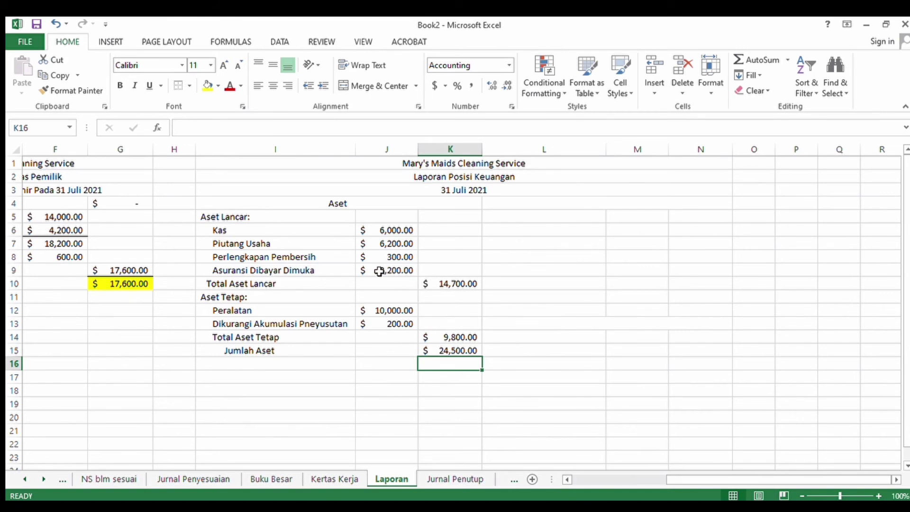
Step: Apply a top border to the Total Aset Lancar amount in K10 and the Total Aset Tetap amount in K14
{"action": "left_click", "coordinate": [440, 285]}
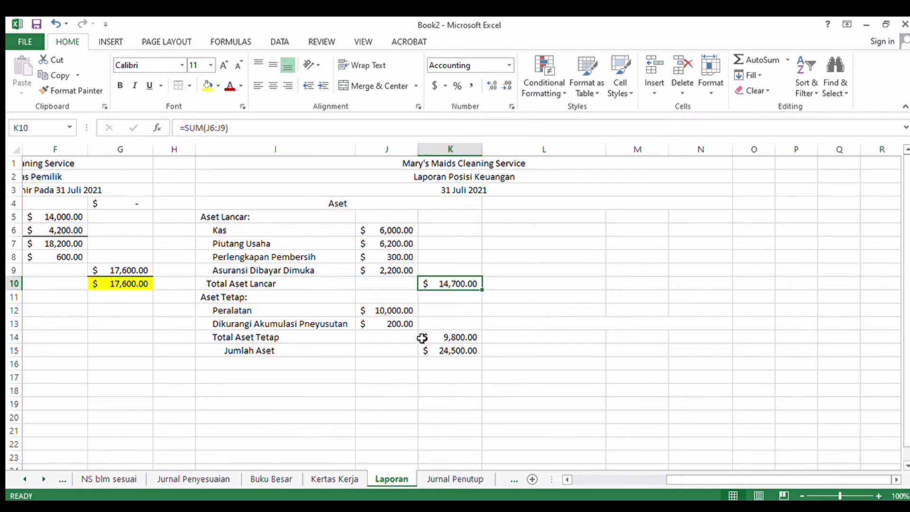
{"action": "left_click", "coordinate": [440, 336]}
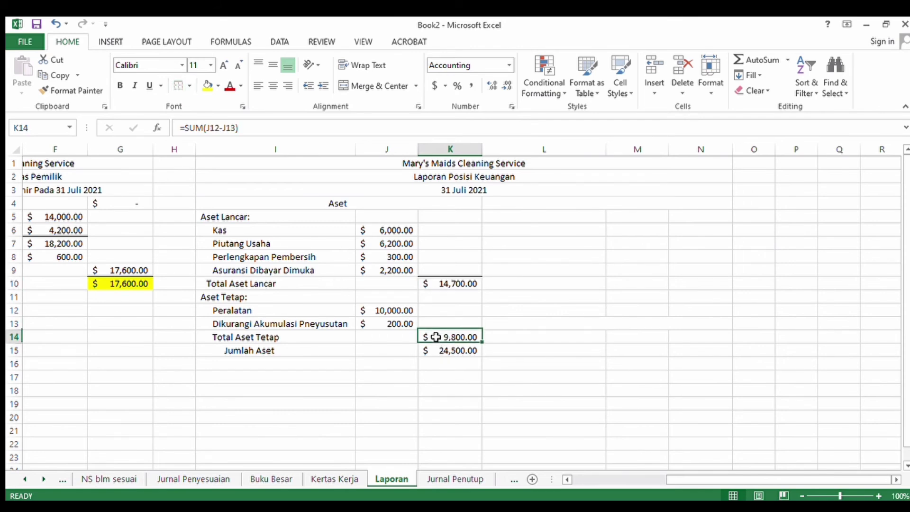
{"action": "left_click", "coordinate": [457, 353]}
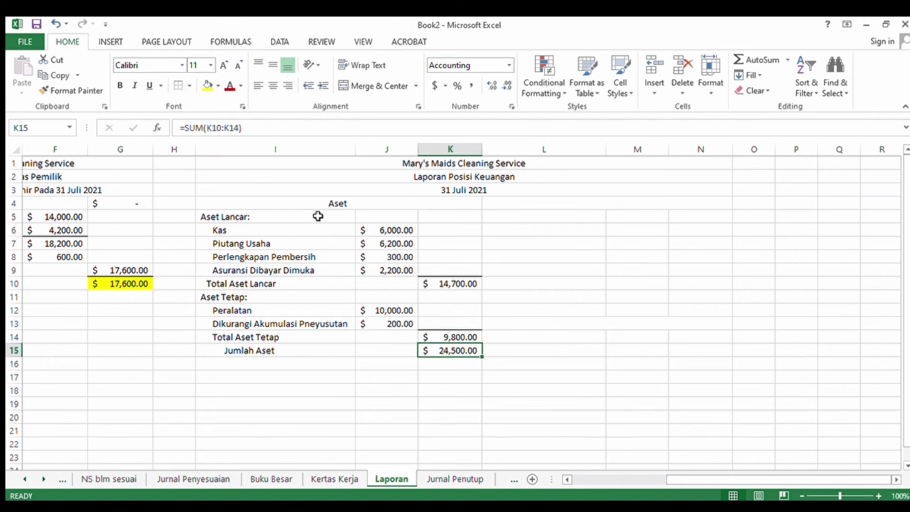
Step: Remove the top border from the Total Aset Lancar amount in K10 and apply a top border to J10 instead
{"action": "left_click", "coordinate": [439, 287]}
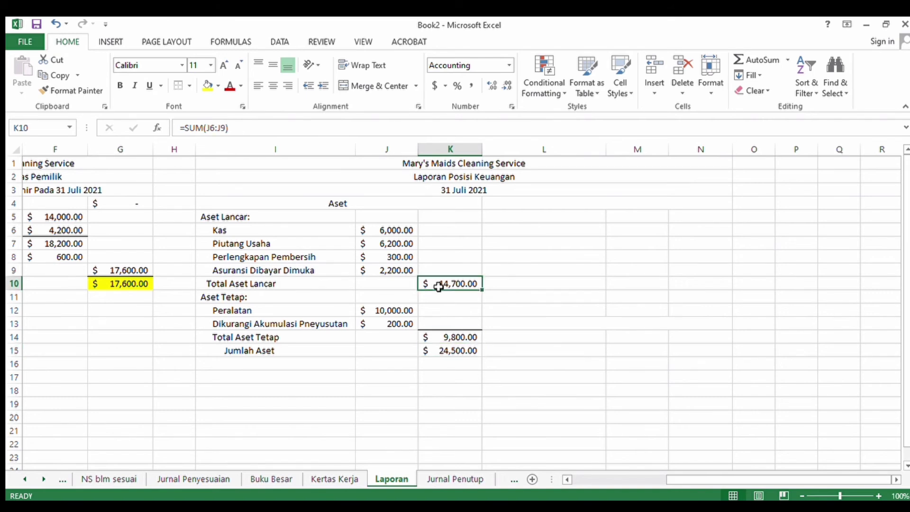
{"action": "left_click", "coordinate": [179, 86]}
{"action": "left_click", "coordinate": [386, 283]}
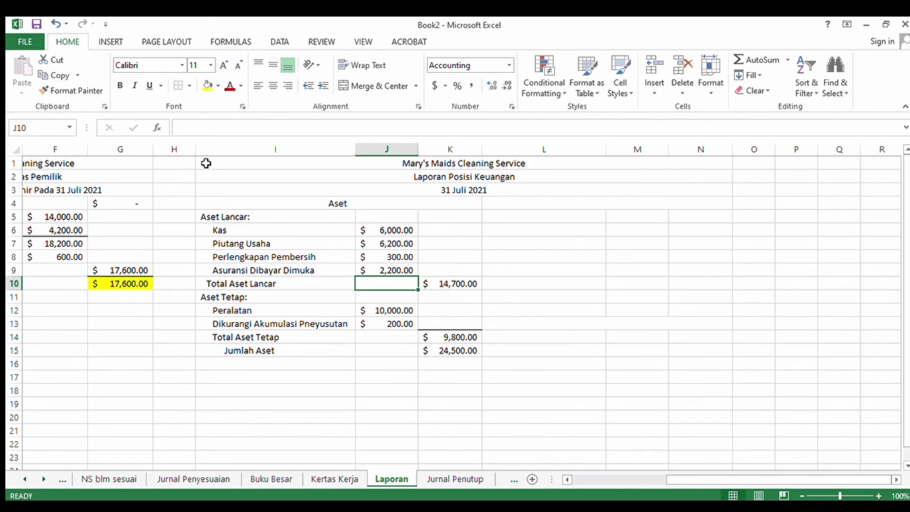
{"action": "left_click", "coordinate": [178, 86]}
Step: Move the top border from K14 to J14, and apply a top border to the Jumlah Aset amount in K15
{"action": "left_click", "coordinate": [438, 339]}
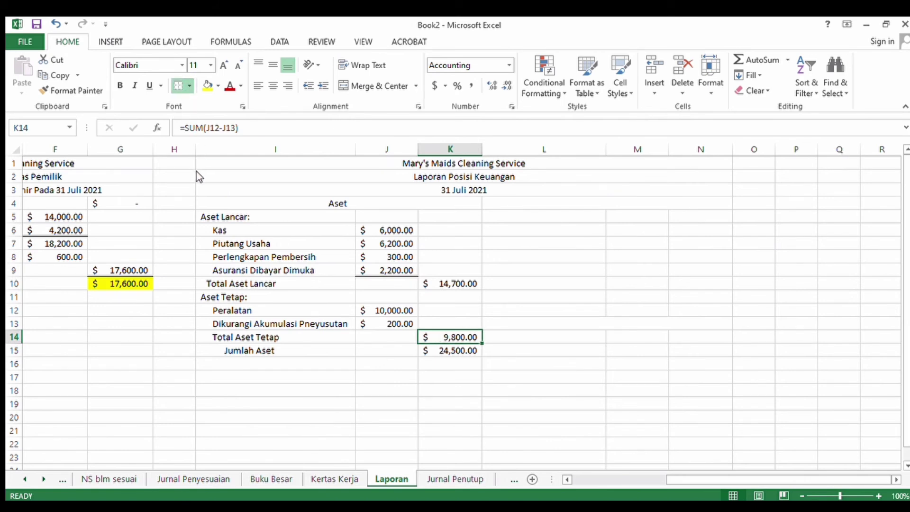
{"action": "left_click", "coordinate": [388, 337]}
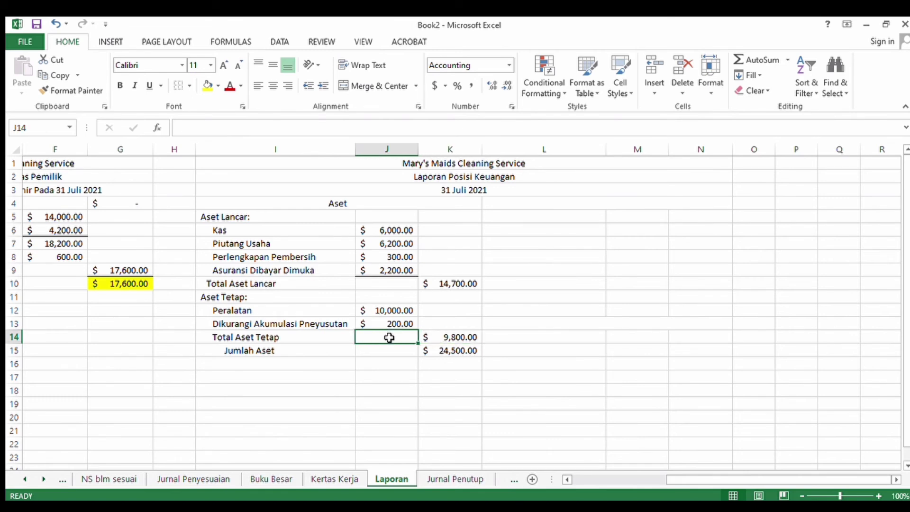
{"action": "left_click", "coordinate": [182, 85]}
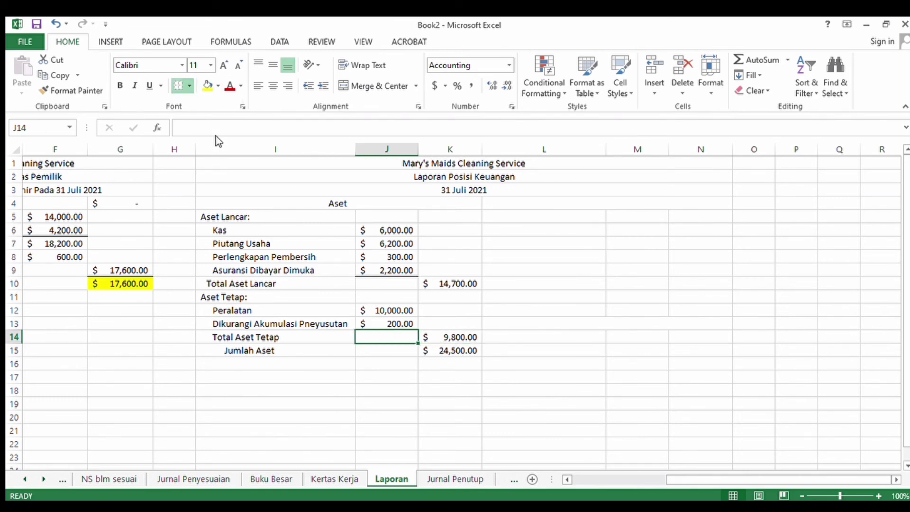
{"action": "left_click", "coordinate": [452, 351]}
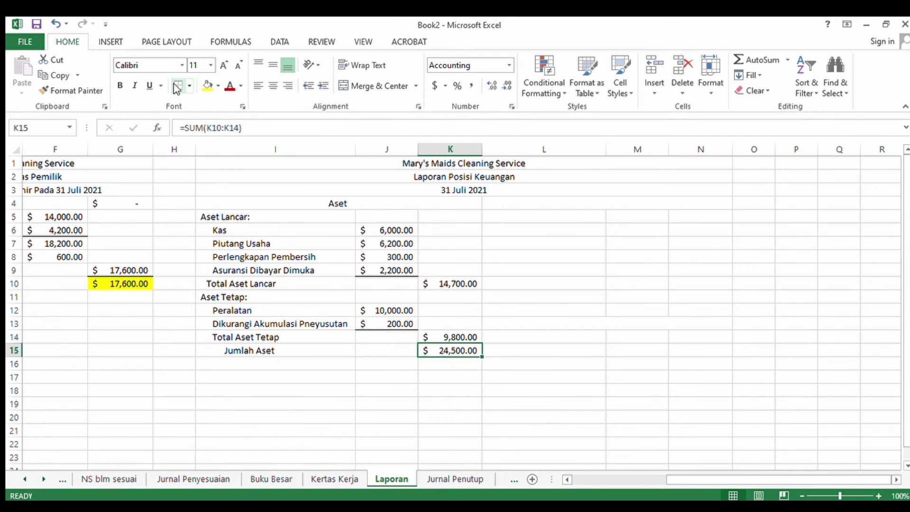
{"action": "left_click", "coordinate": [541, 347]}
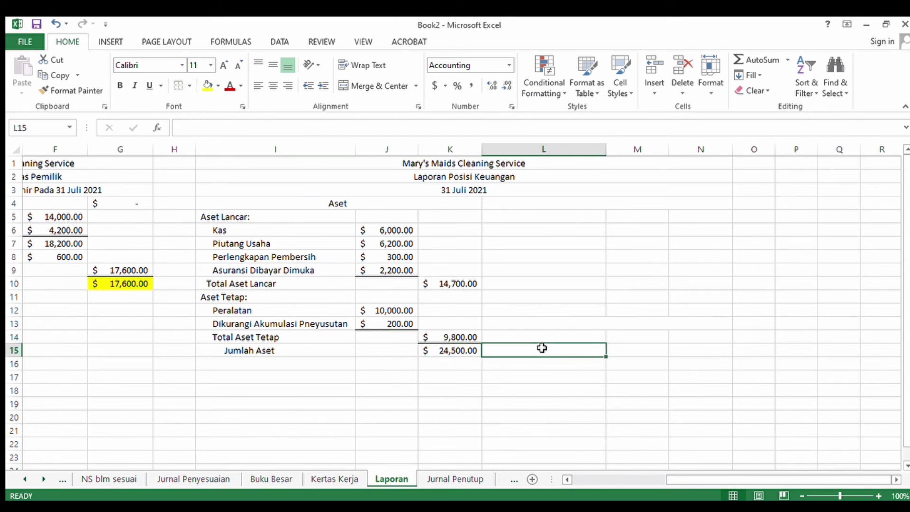
Step: Enter the heading "Liabilitas" in the merged cell L4, beside the Aset heading
{"action": "left_click", "coordinate": [534, 206]}
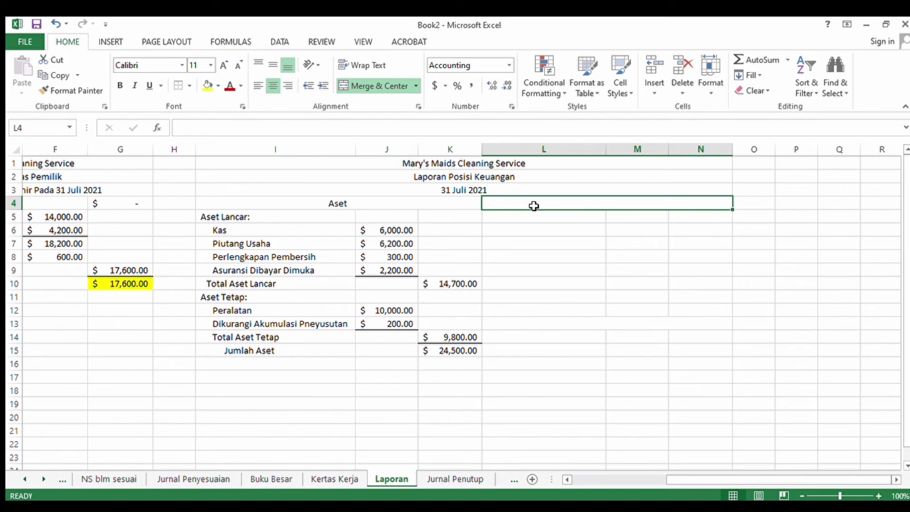
{"action": "type", "text": "Lia"}
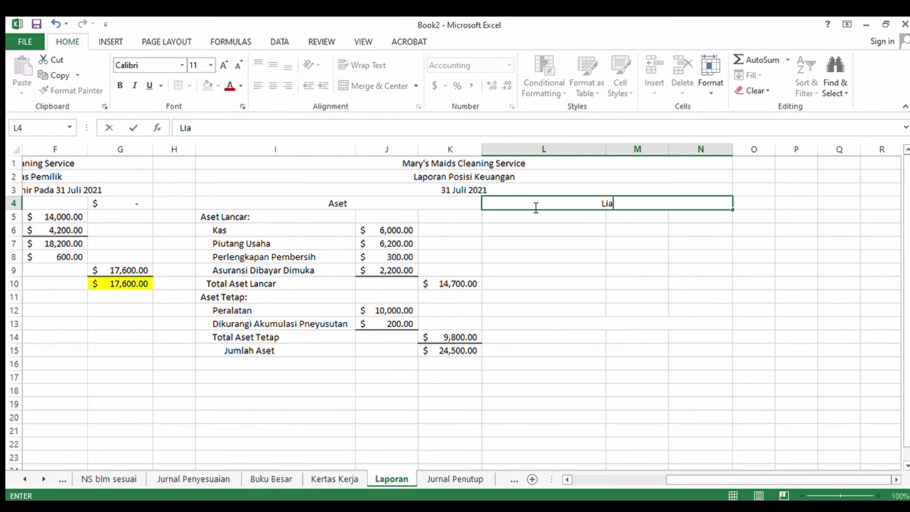
{"action": "type", "text": "bilitas"}
Step: Enter the subheading "Liabilitas Jangka Pendek:" in L5 under the Liabilitas heading
{"action": "left_click", "coordinate": [562, 221]}
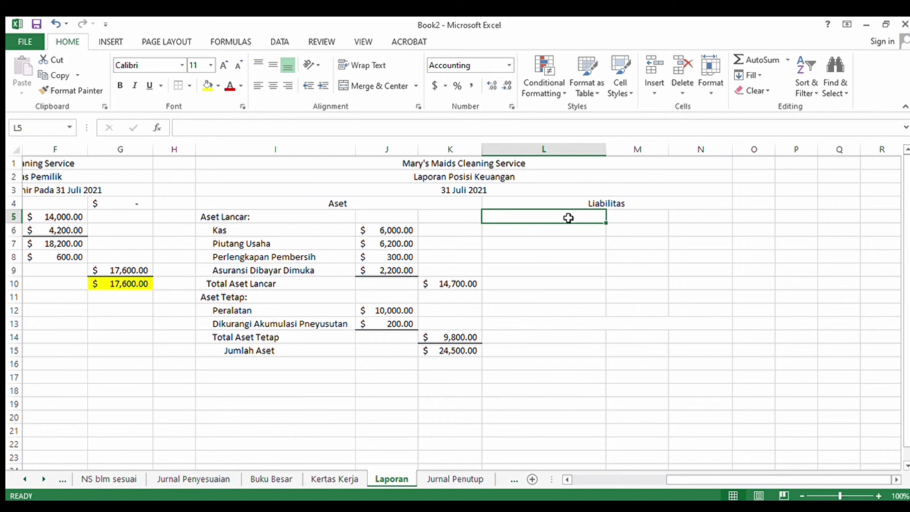
{"action": "type", "text": "li"}
{"action": "key", "text": "BackSpace"}
{"action": "key", "text": "BackSpace"}
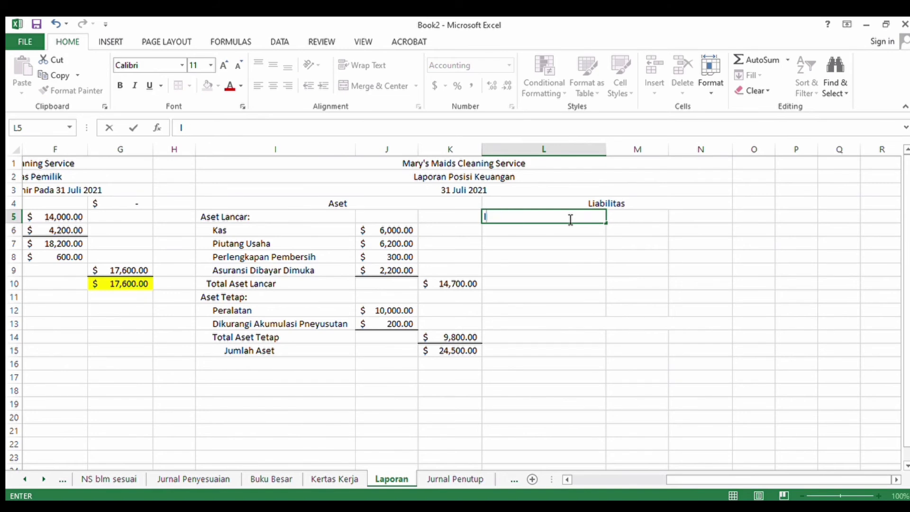
{"action": "type", "text": "Liab"}
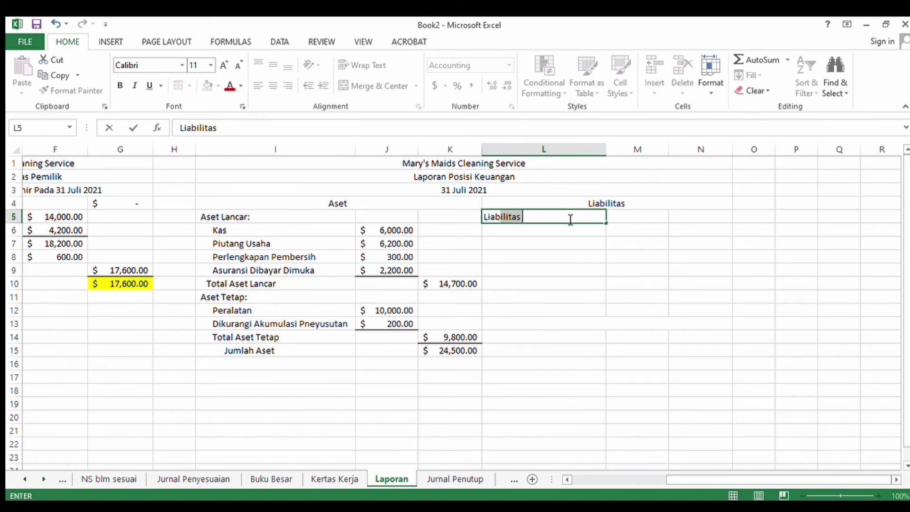
{"action": "type", "text": "ilitas Jangk"}
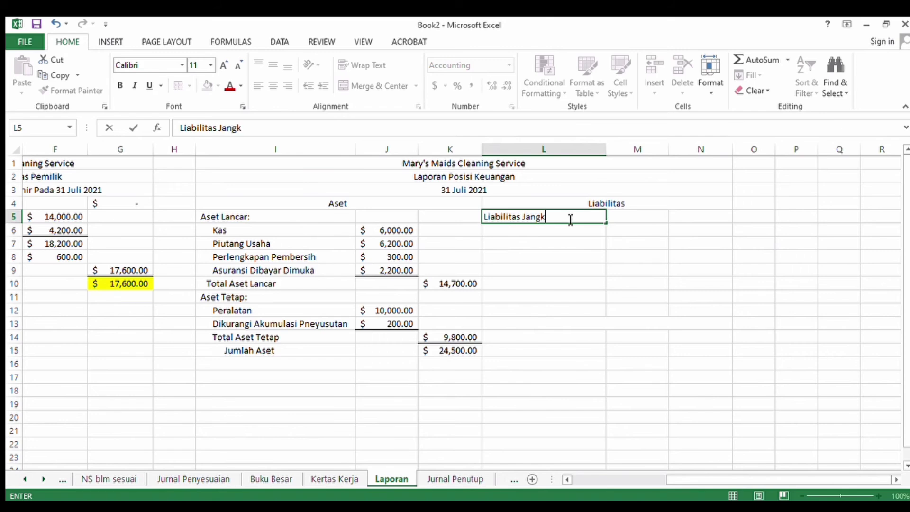
{"action": "type", "text": "a Pendek:"}
{"action": "key", "text": "Return"}
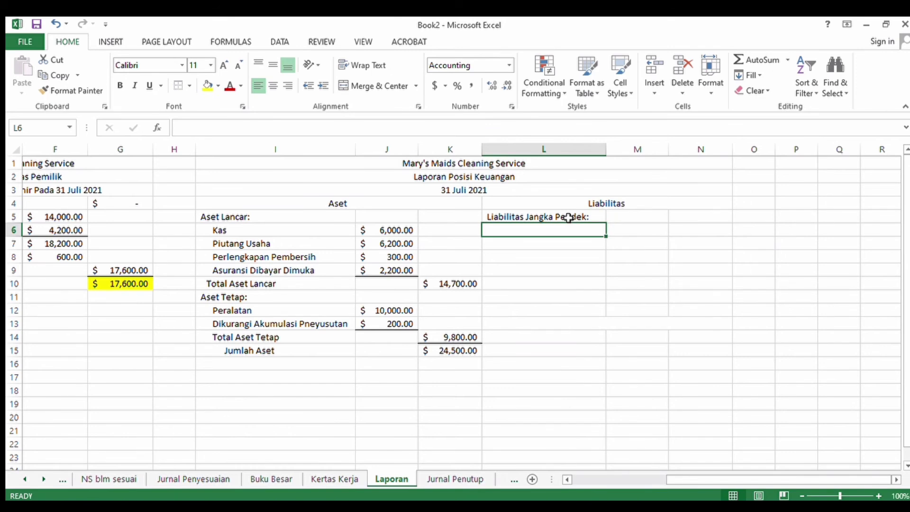
Step: Add "Utang Usaha" in L6 and enter its Kertas Kerja balance of 6400 in M6
{"action": "type", "text": "u"}
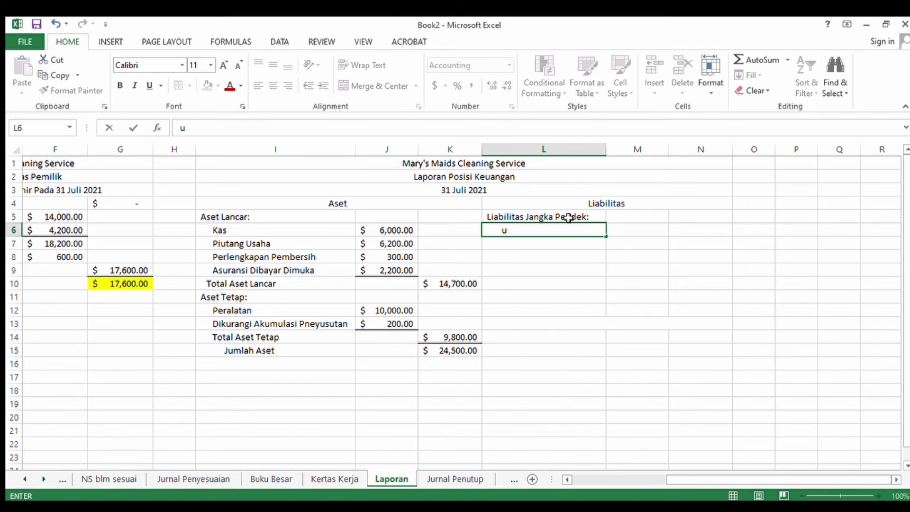
{"action": "key", "text": "BackSpace"}
{"action": "type", "text": "Utang Usaha"}
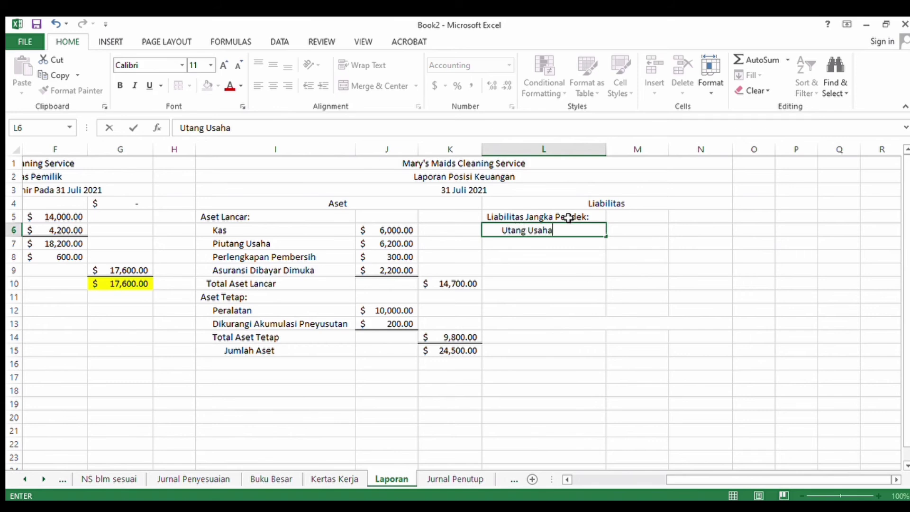
{"action": "left_click", "coordinate": [627, 232]}
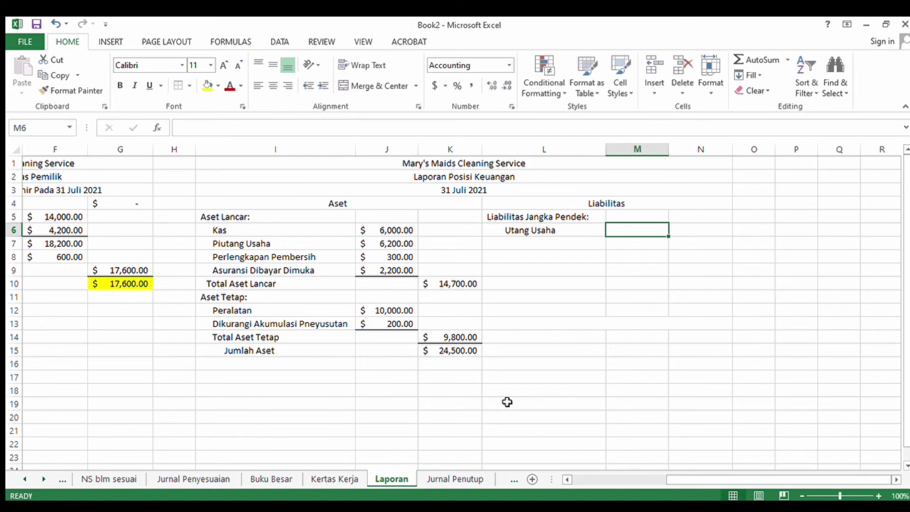
{"action": "left_click", "coordinate": [349, 479]}
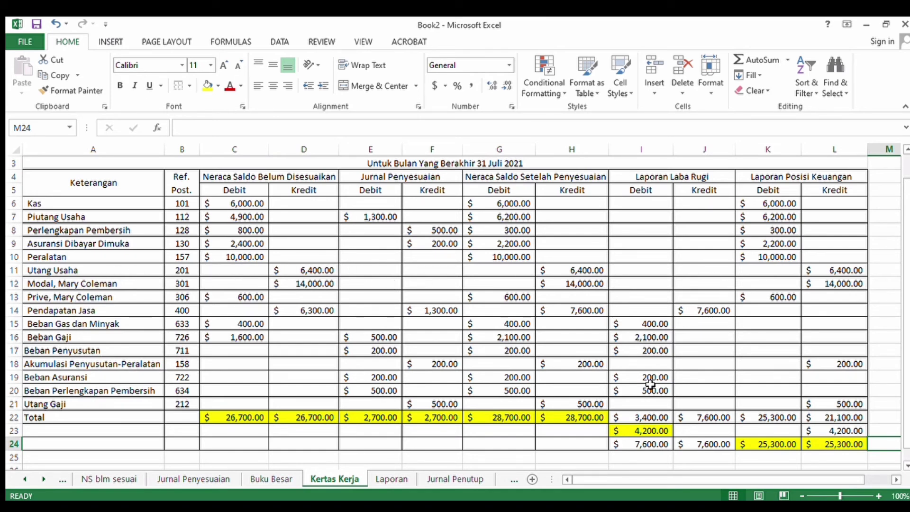
{"action": "left_click", "coordinate": [391, 477]}
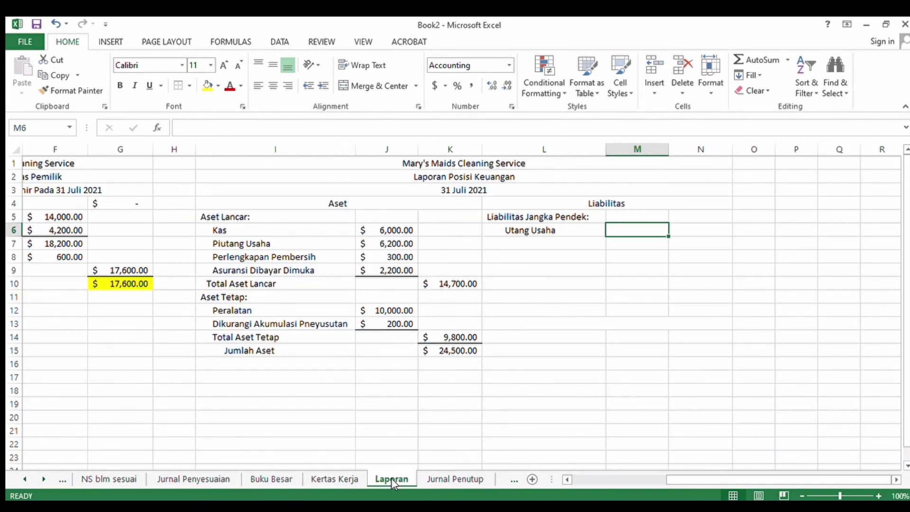
{"action": "type", "text": "6400"}
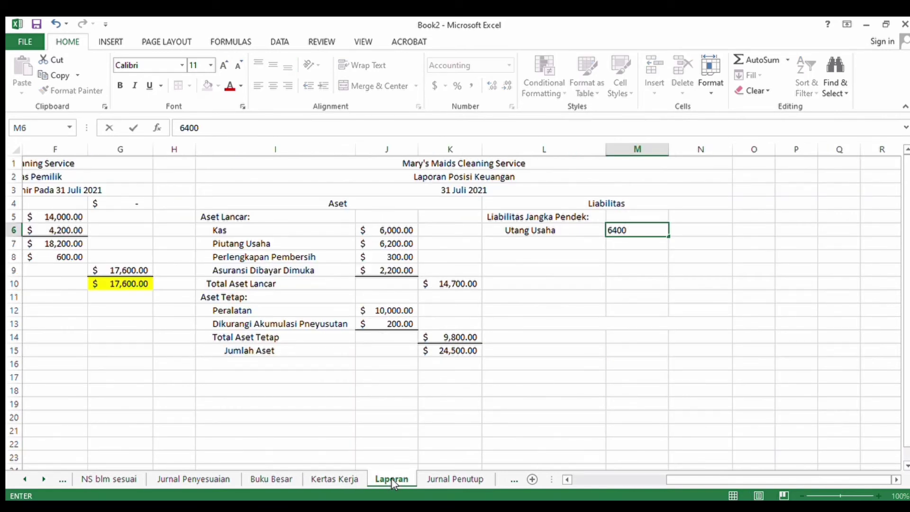
{"action": "key", "text": "Return"}
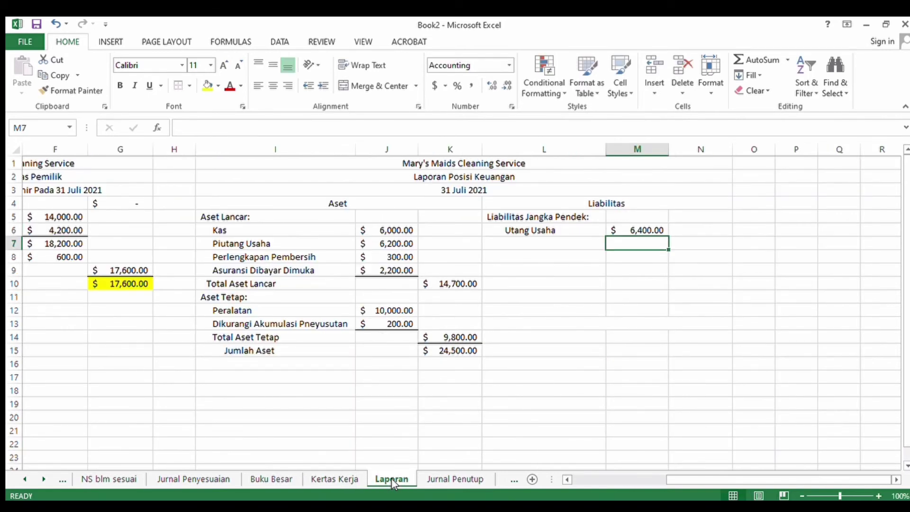
Step: Add "Utang Gaji" in L7 and enter its Kertas Kerja balance of 500 in M7
{"action": "left_click", "coordinate": [529, 248]}
{"action": "type", "text": "U"}
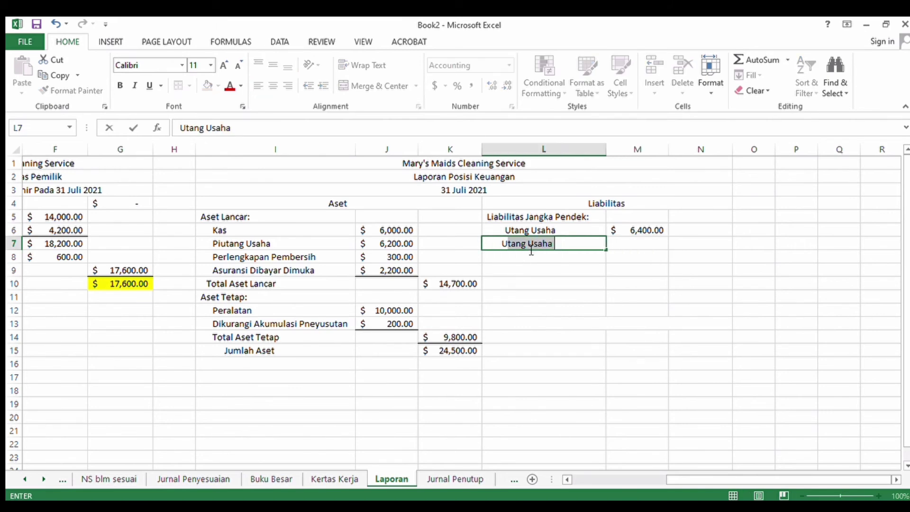
{"action": "type", "text": "tang Gaji"}
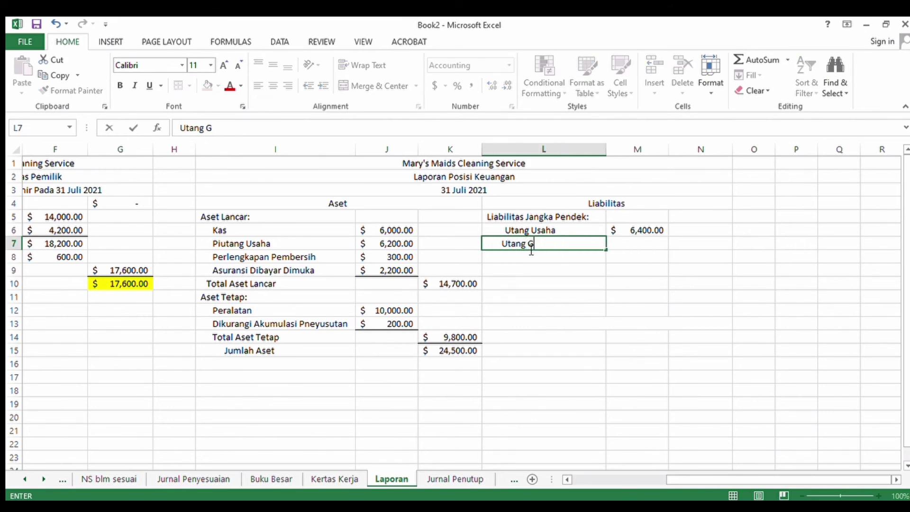
{"action": "left_click", "coordinate": [649, 247]}
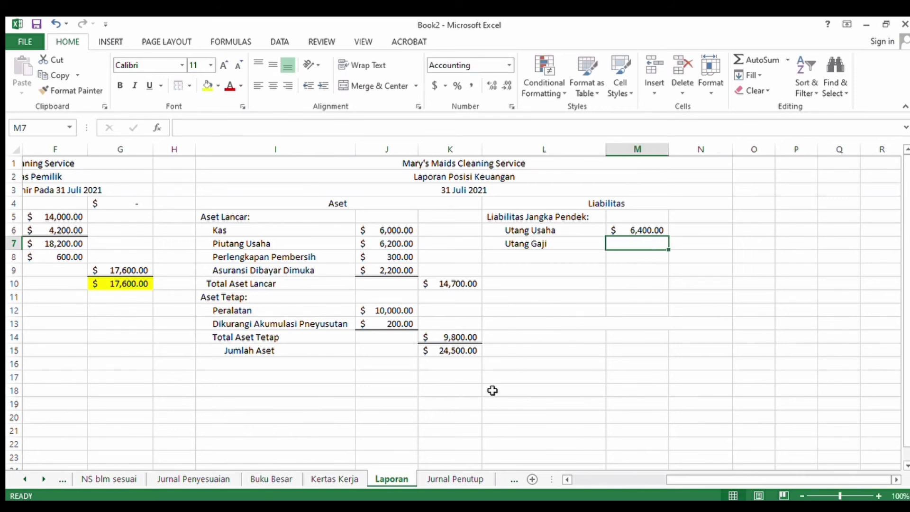
{"action": "left_click", "coordinate": [344, 479]}
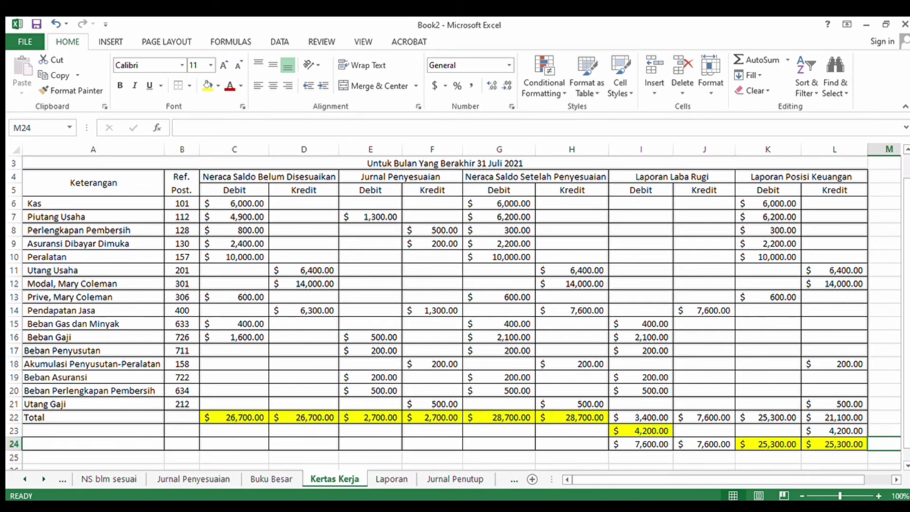
{"action": "left_click", "coordinate": [394, 479]}
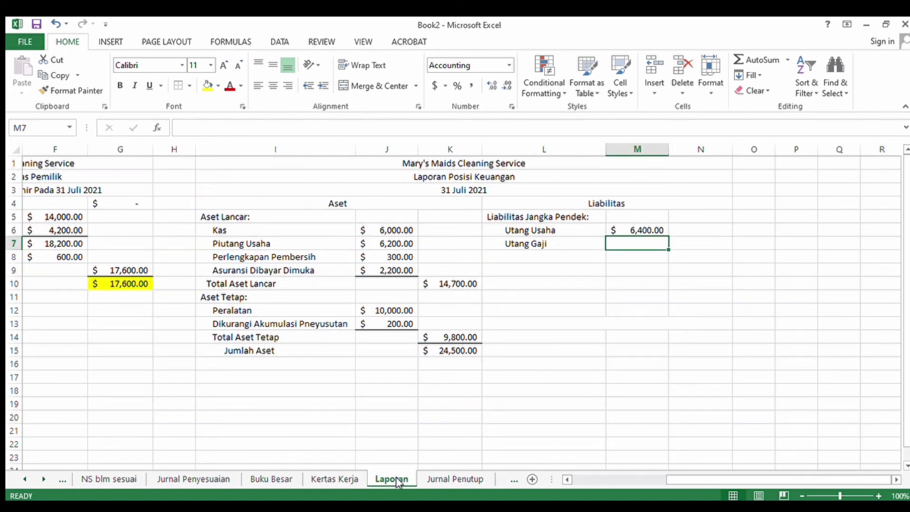
{"action": "type", "text": "500"}
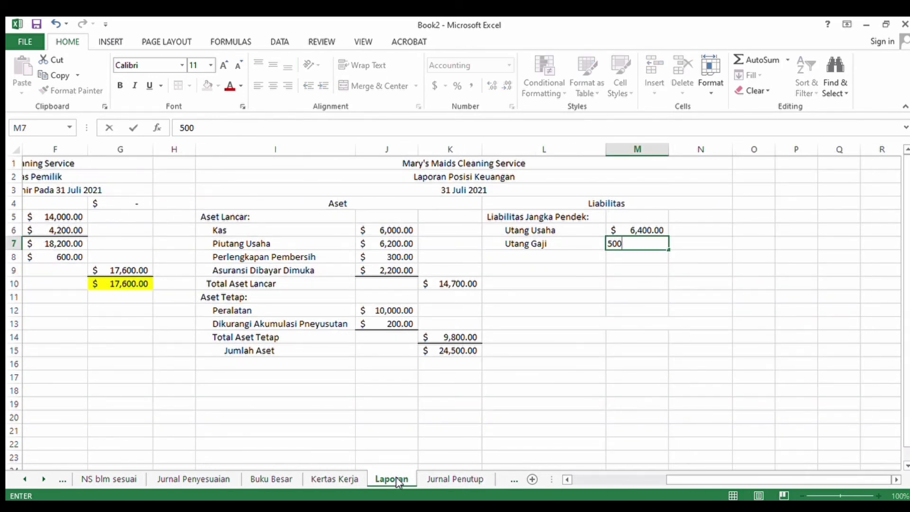
{"action": "key", "text": "Return"}
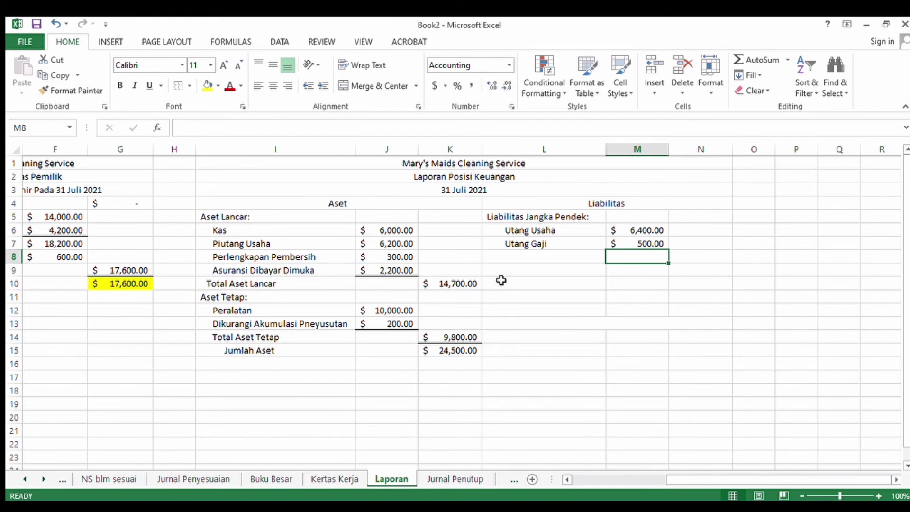
Step: Add the label "Total liabilitas" in L8 and total M6:M7 with a SUM formula in N8
{"action": "left_click", "coordinate": [526, 258]}
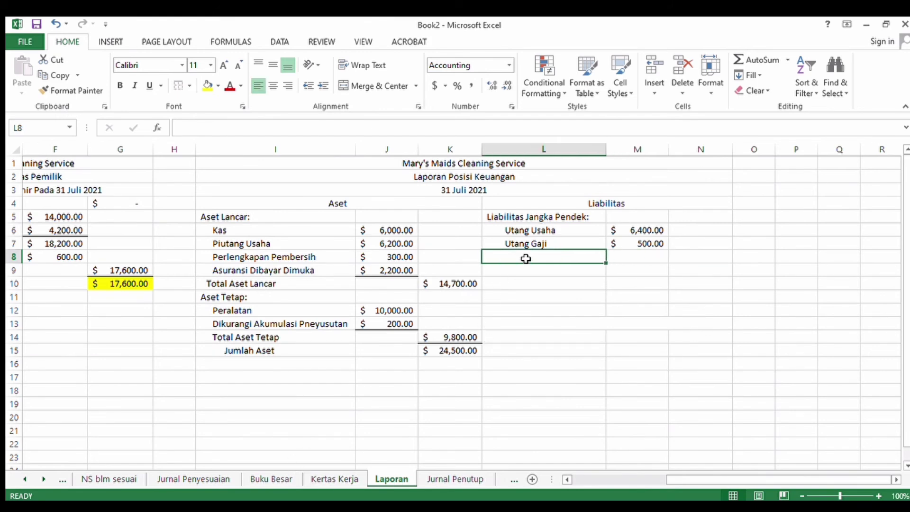
{"action": "type", "text": "Total"}
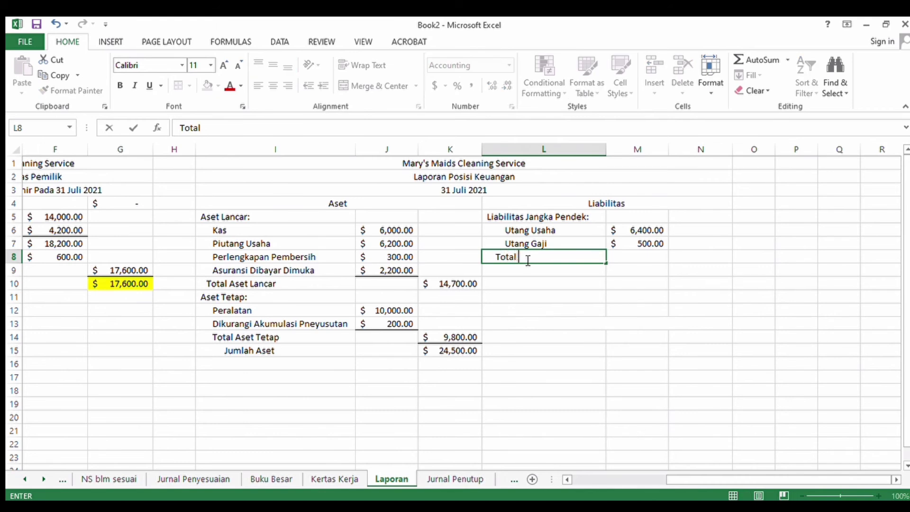
{"action": "type", "text": " liabilitas"}
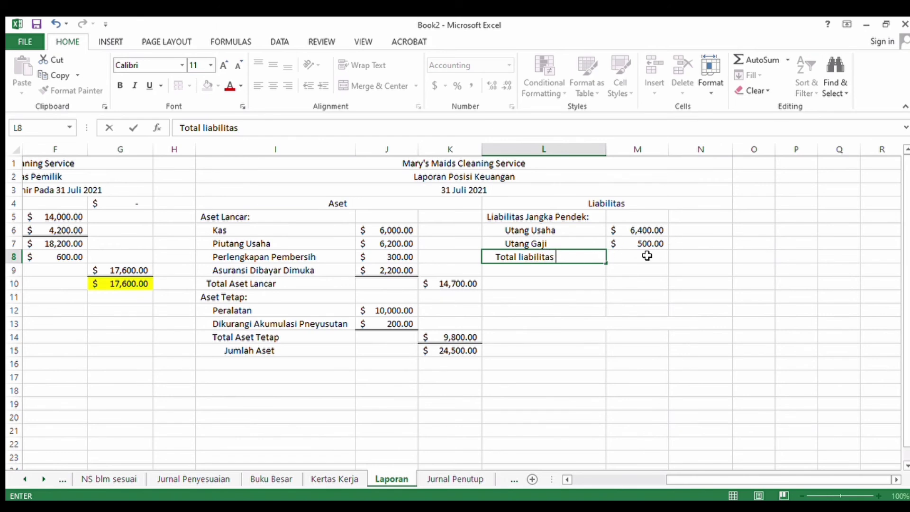
{"action": "left_click", "coordinate": [680, 258]}
{"action": "type", "text": "=su"}
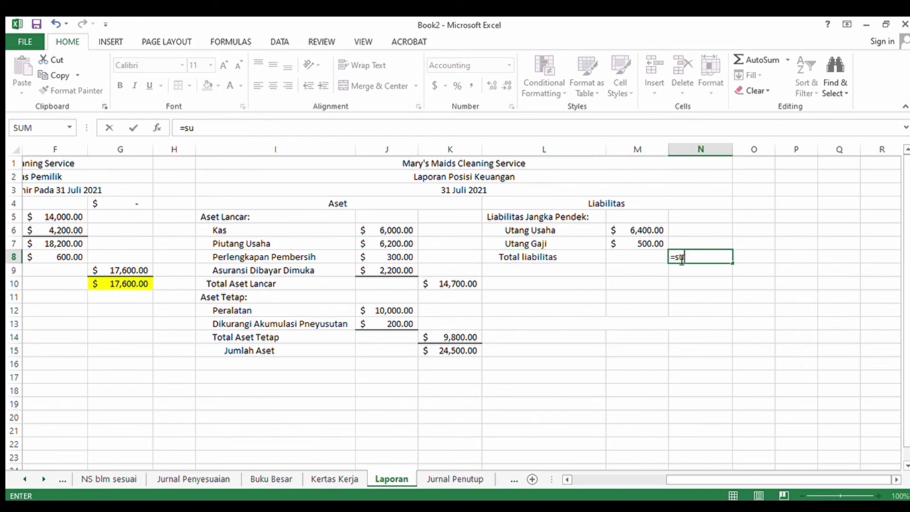
{"action": "type", "text": "m("}
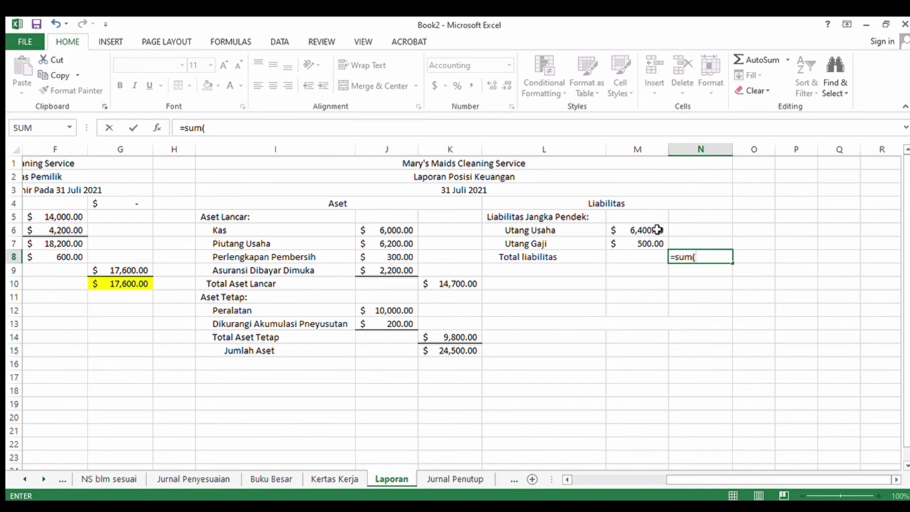
{"action": "left_click_drag", "start_coordinate": [654, 229], "coordinate": [653, 244]}
{"action": "key", "text": "Return"}
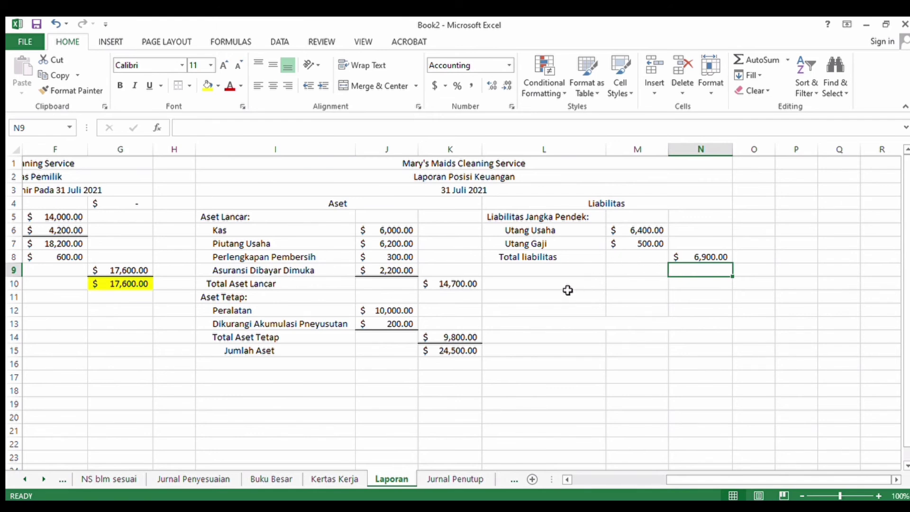
Step: Enter the section heading "Ekuitas Pemilik" in the merged row at L13
{"action": "left_click", "coordinate": [600, 329]}
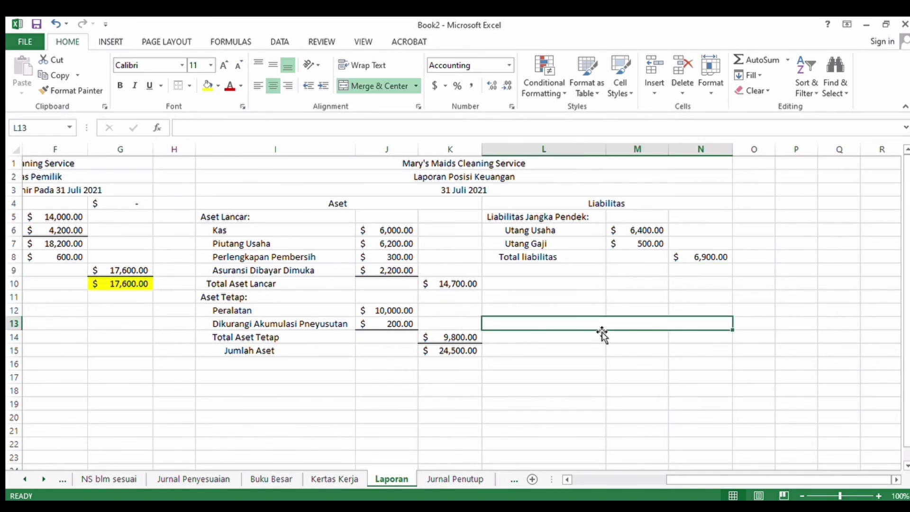
{"action": "type", "text": "Ekuita"}
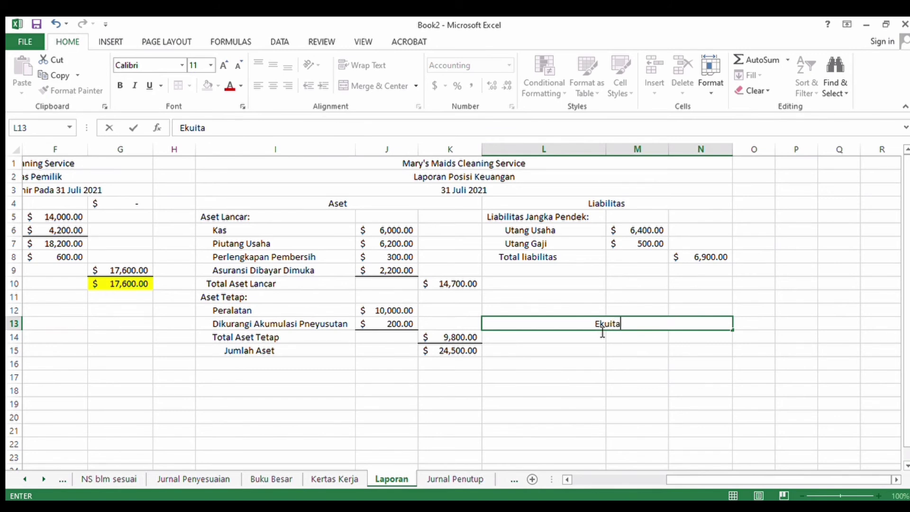
{"action": "type", "text": "s Pemilik"}
{"action": "key", "text": "Return"}
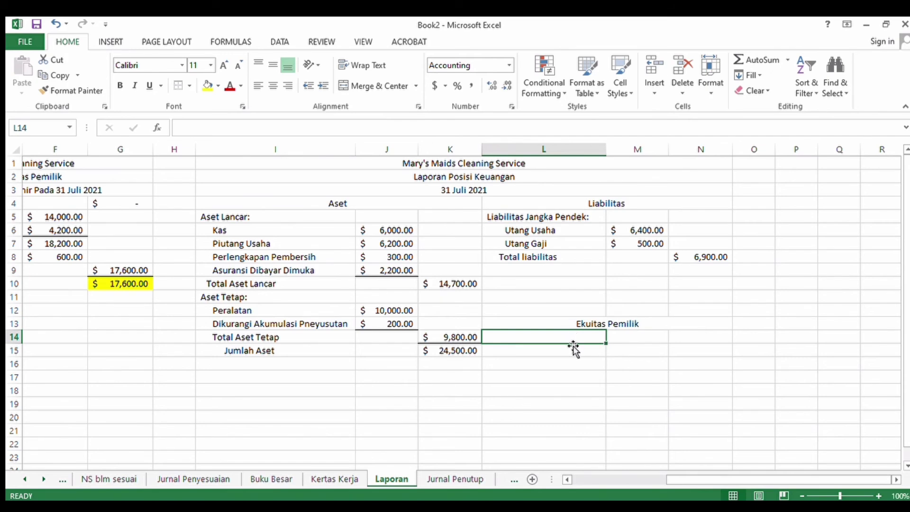
Step: Enter the capital label in L14 as "Modal," followed by the owner's full name
{"action": "type", "text": "Modal"}
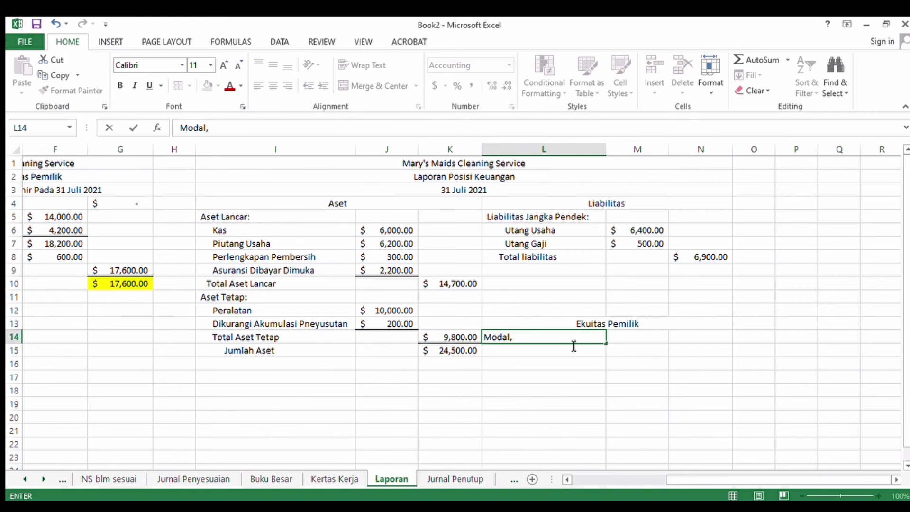
{"action": "type", "text": ", MARY"}
{"action": "key", "text": "BackSpace"}
{"action": "key", "text": "BackSpace"}
{"action": "key", "text": "BackSpace"}
{"action": "type", "text": "ary"}
{"action": "type", "text": "c"}
{"action": "type", "text": "V"}
{"action": "key", "text": "BackSpace"}
{"action": "type", "text": "Coleman"}
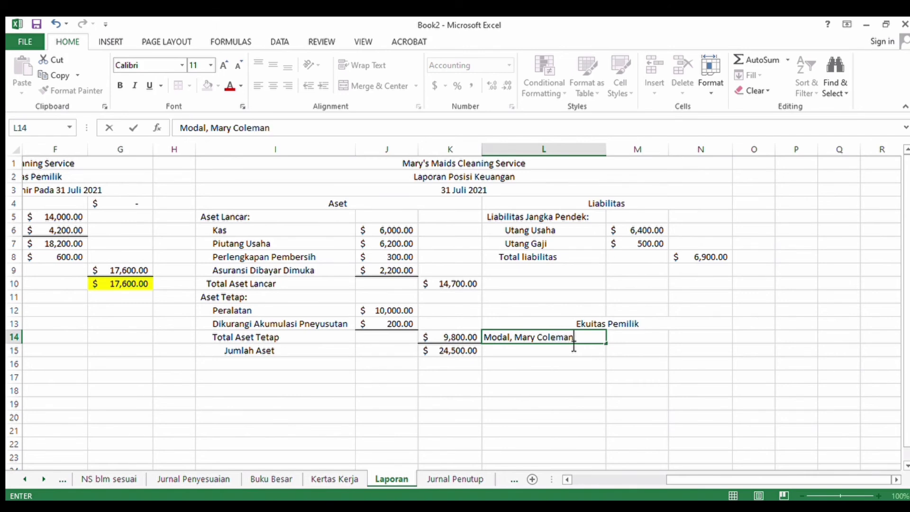
Step: Enter the owner's ending capital of 17600 in N14
{"action": "left_click", "coordinate": [633, 340]}
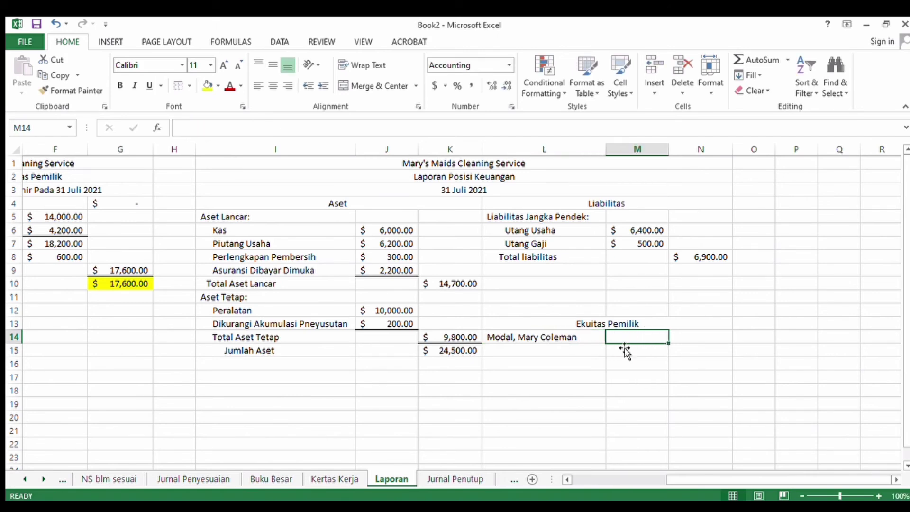
{"action": "left_click", "coordinate": [686, 342]}
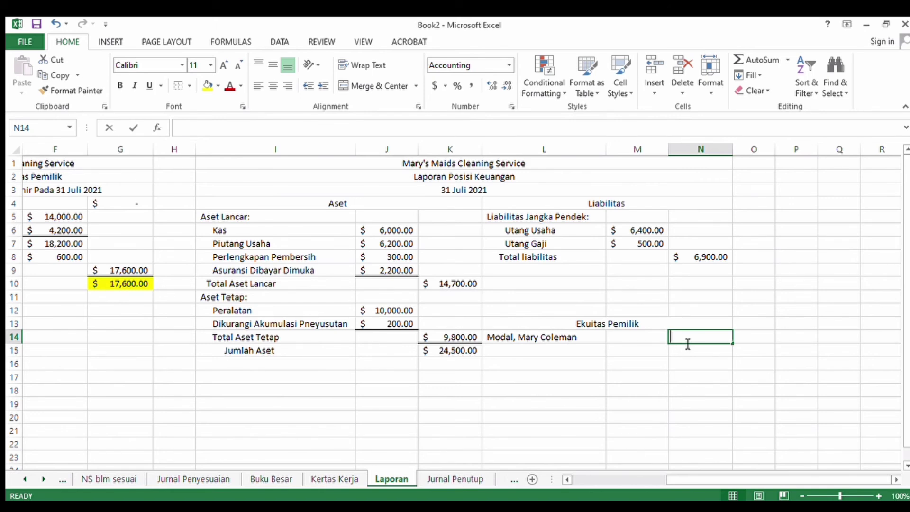
{"action": "type", "text": "17,600"}
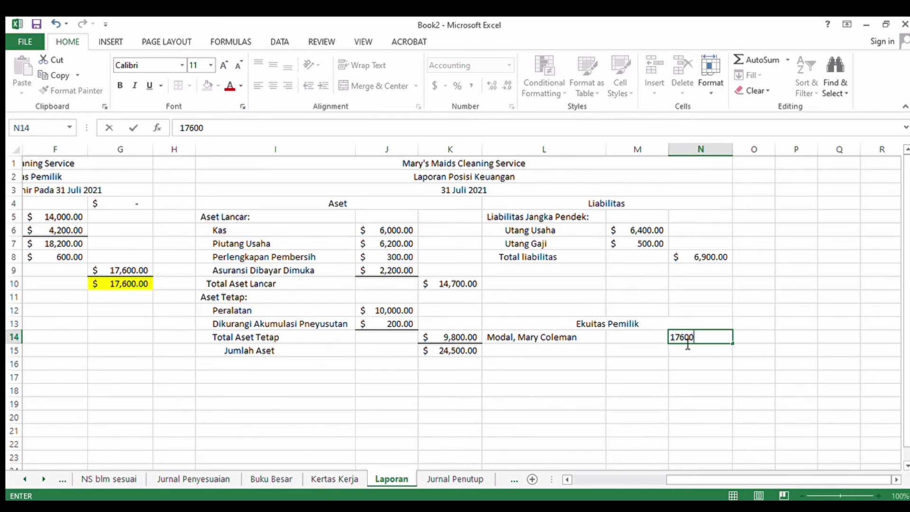
{"action": "key", "text": "Return"}
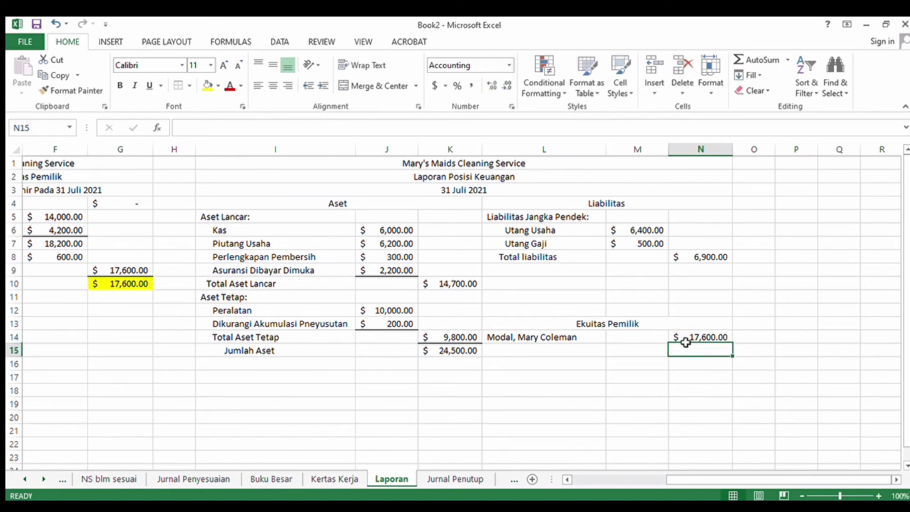
Step: Add the label "Jumlah liabilitas dan ekuitas pemilik" in L15 and widen column L to fit it
{"action": "left_click", "coordinate": [545, 347]}
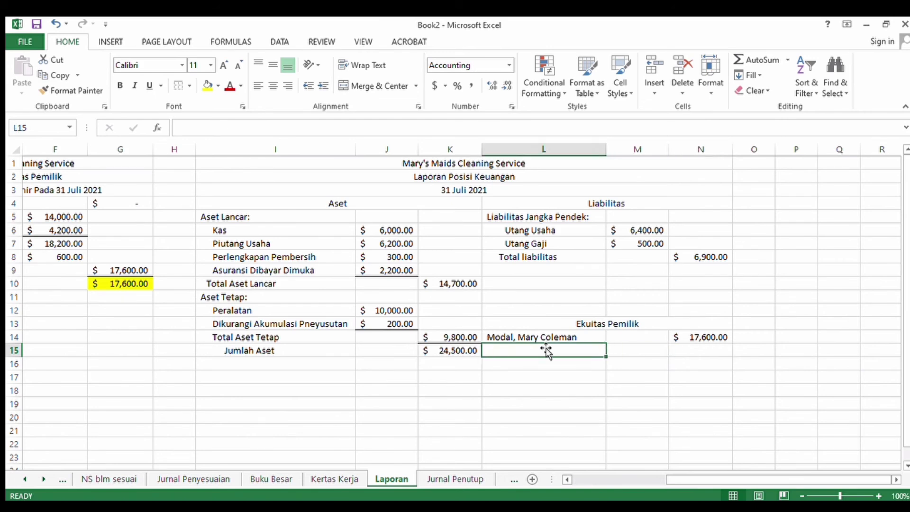
{"action": "type", "text": "J"}
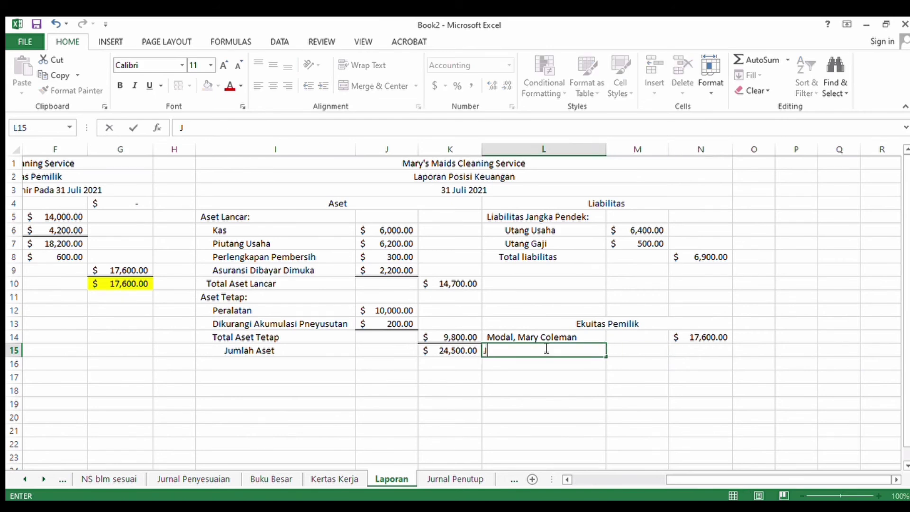
{"action": "type", "text": "umlah liabilit"}
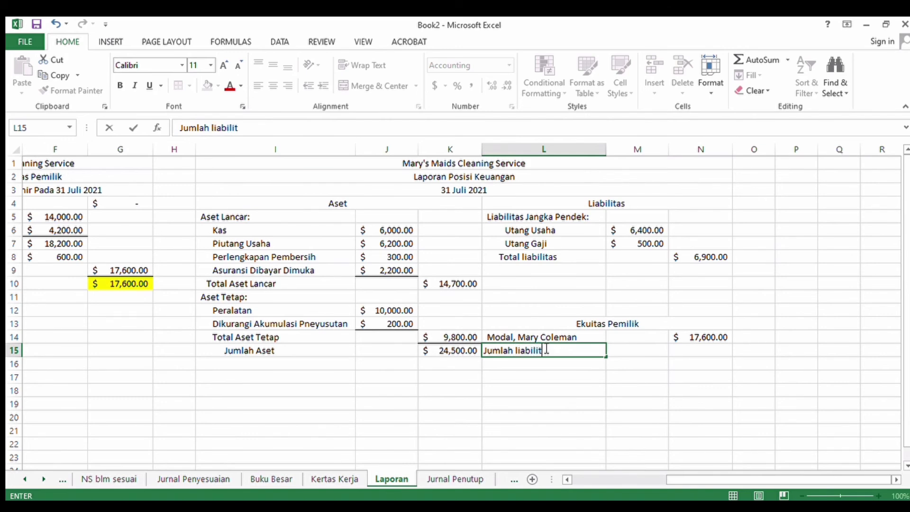
{"action": "type", "text": "as dan ekuitas "}
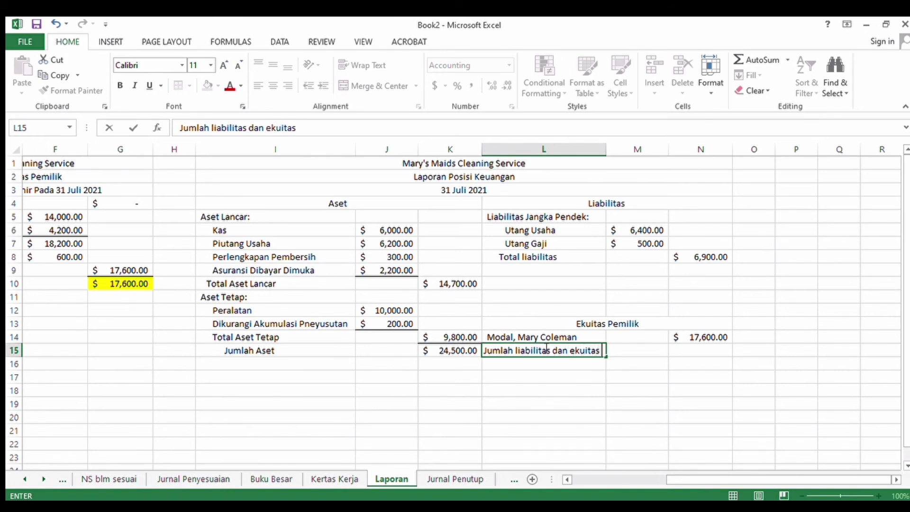
{"action": "type", "text": "pemilik"}
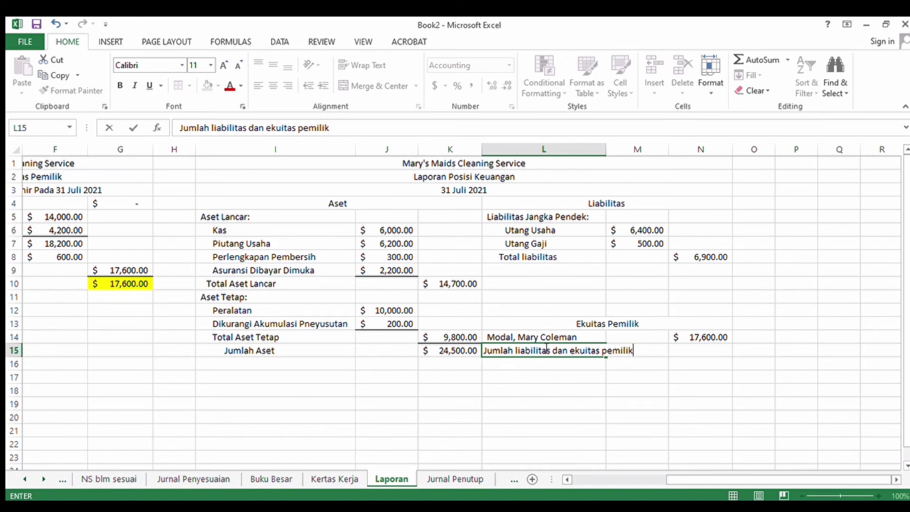
{"action": "left_click", "coordinate": [609, 244]}
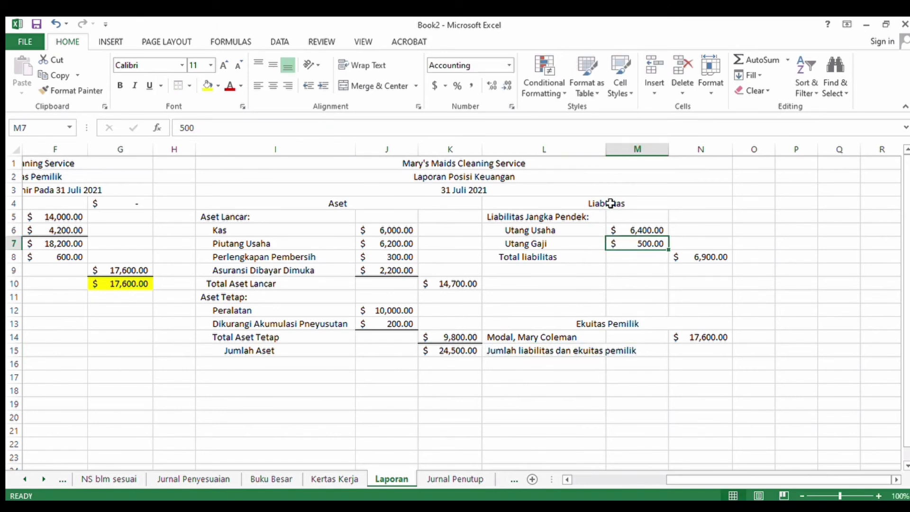
{"action": "left_click_drag", "start_coordinate": [606, 149], "coordinate": [638, 150]}
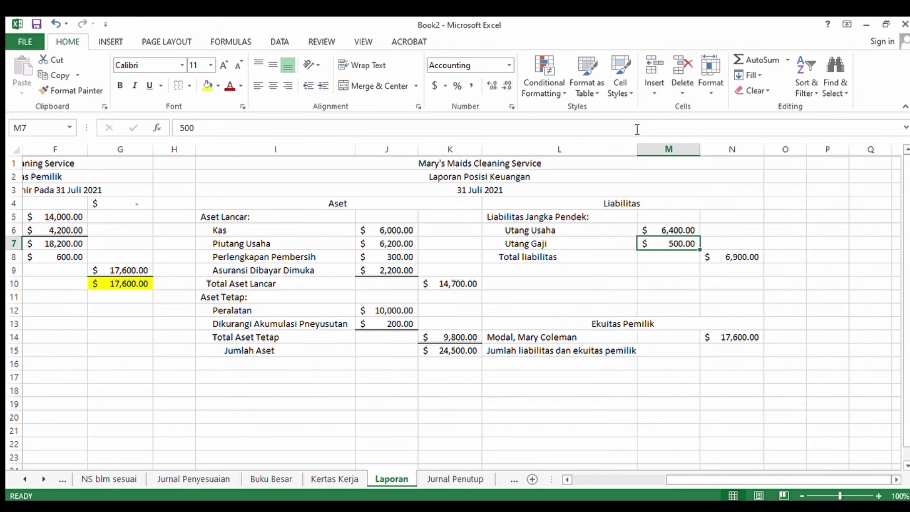
{"action": "left_click_drag", "start_coordinate": [638, 155], "coordinate": [642, 156]}
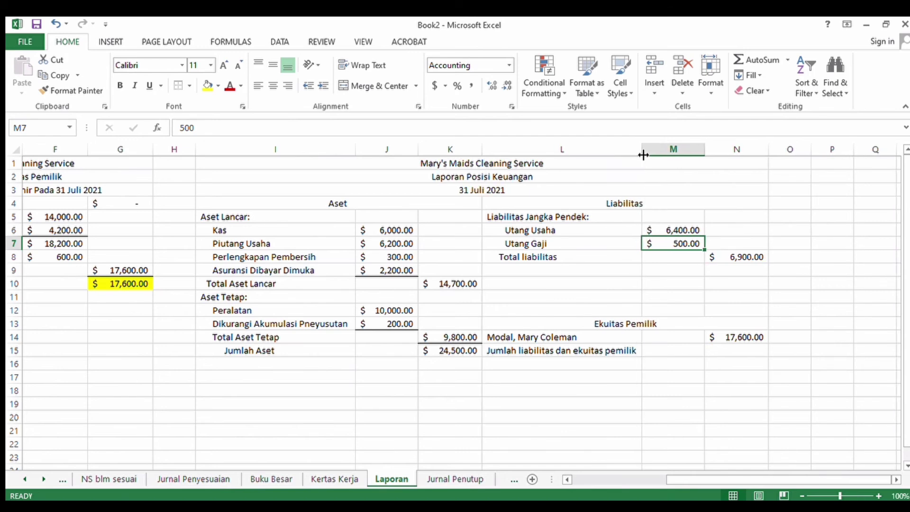
Step: Total liabilities and owner's equity in N15 with the formula =SUM(N8+N14)
{"action": "left_click", "coordinate": [741, 354]}
{"action": "type", "text": "=sum("}
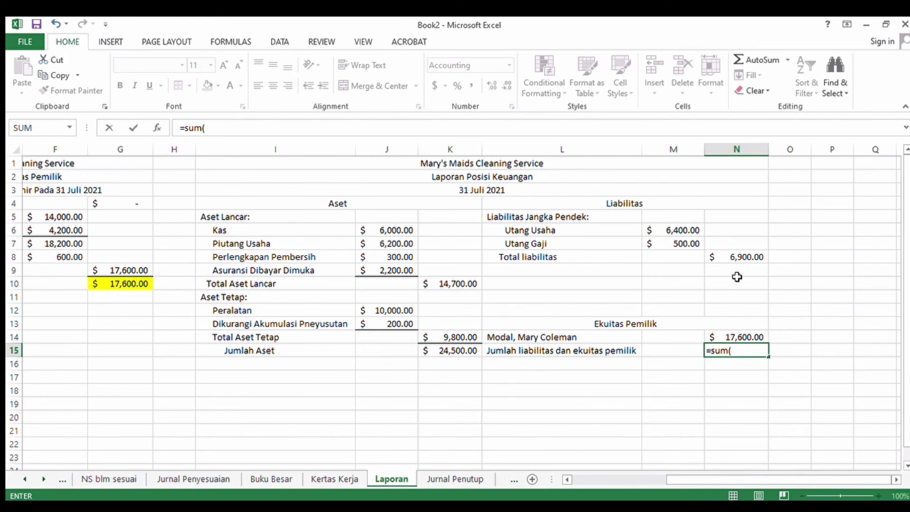
{"action": "left_click_drag", "start_coordinate": [737, 258], "coordinate": [744, 338]}
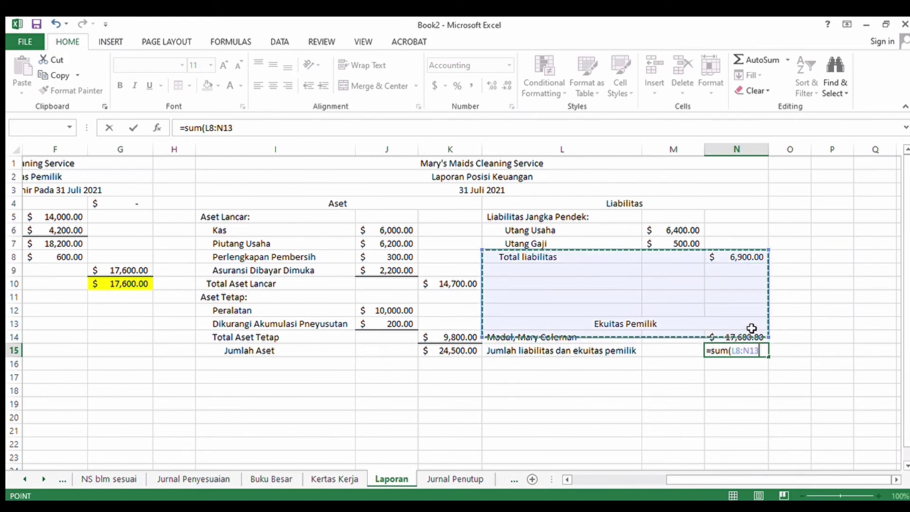
{"action": "left_click_drag", "start_coordinate": [725, 282], "coordinate": [730, 274]}
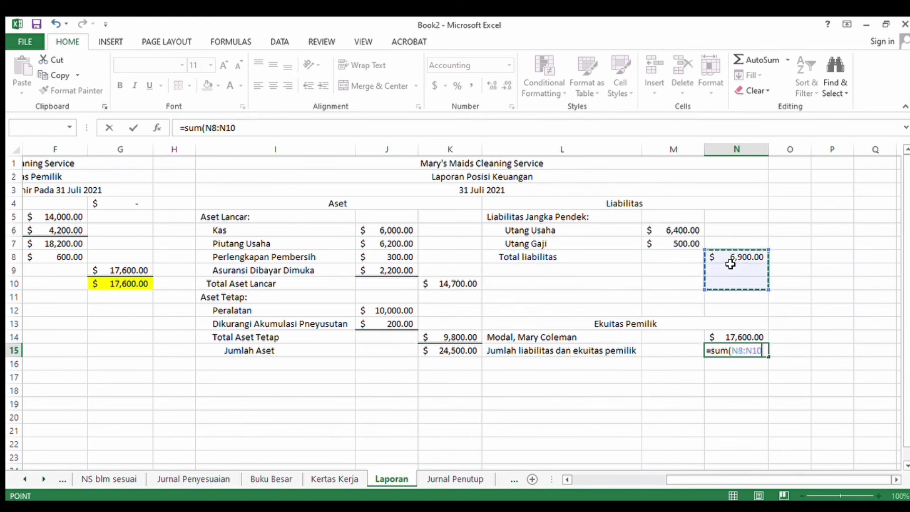
{"action": "left_click", "coordinate": [727, 257]}
{"action": "type", "text": "+"}
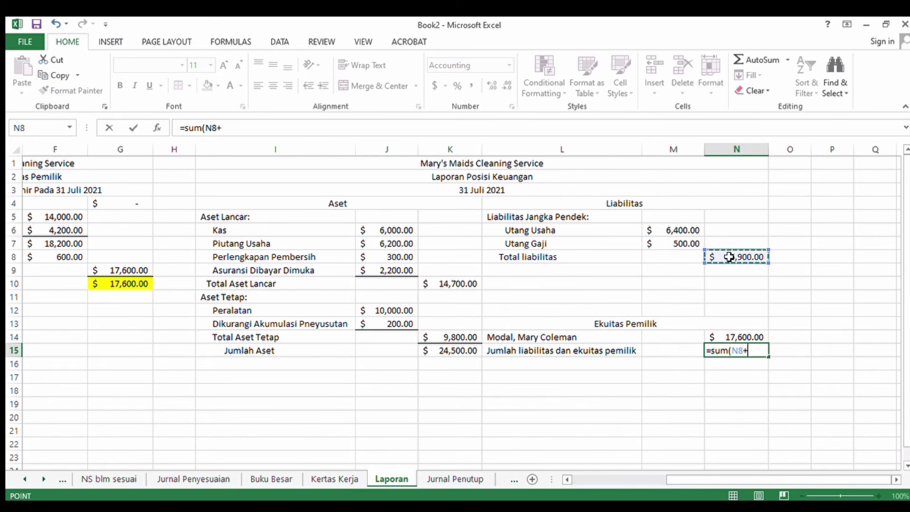
{"action": "left_click", "coordinate": [744, 337]}
{"action": "key", "text": "Return"}
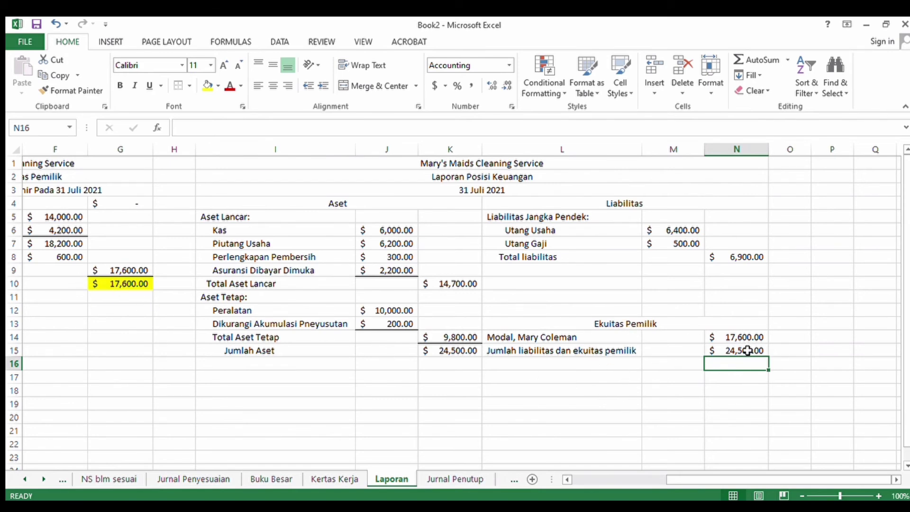
Step: Add top border lines to M8 and N15 to mark the subtotals
{"action": "left_click", "coordinate": [687, 259]}
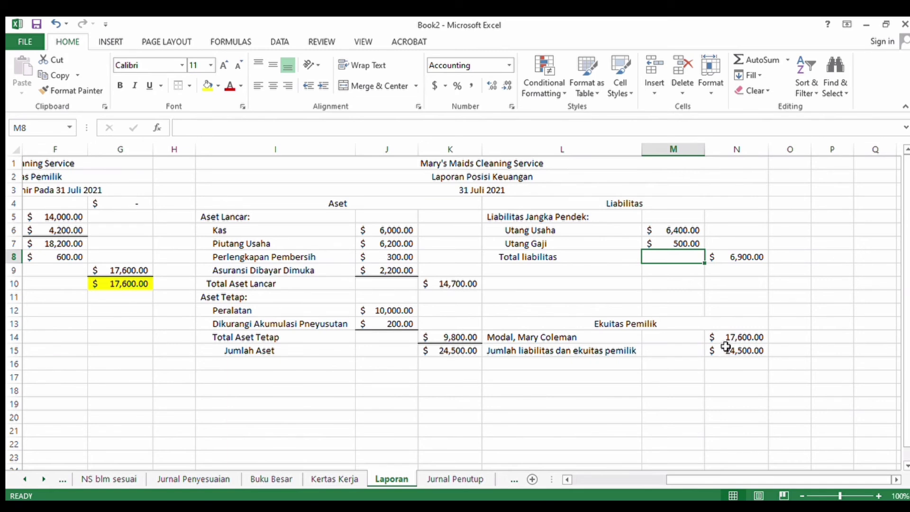
{"action": "left_click", "coordinate": [741, 351]}
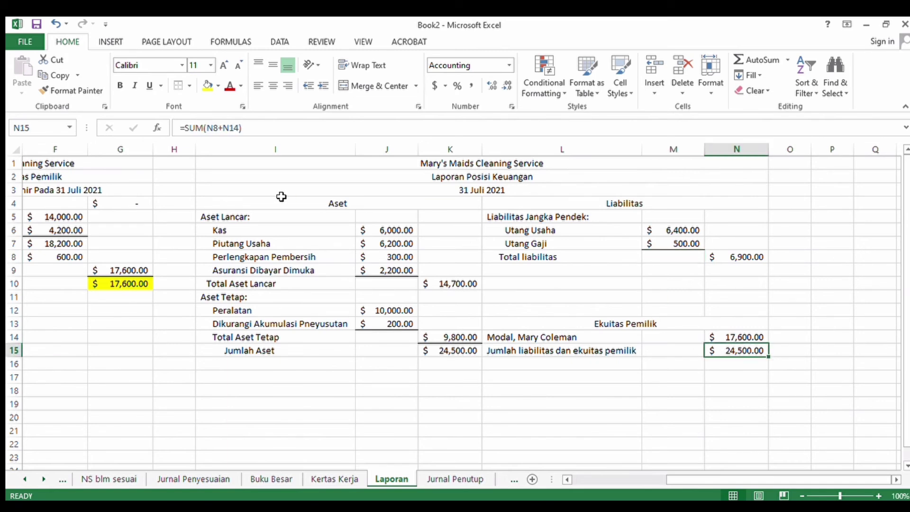
{"action": "left_click", "coordinate": [177, 86]}
Step: Highlight the asset total in K15 and the liabilities and equity total in N15 with yellow fill
{"action": "left_click", "coordinate": [435, 353]}
{"action": "left_click", "coordinate": [207, 87]}
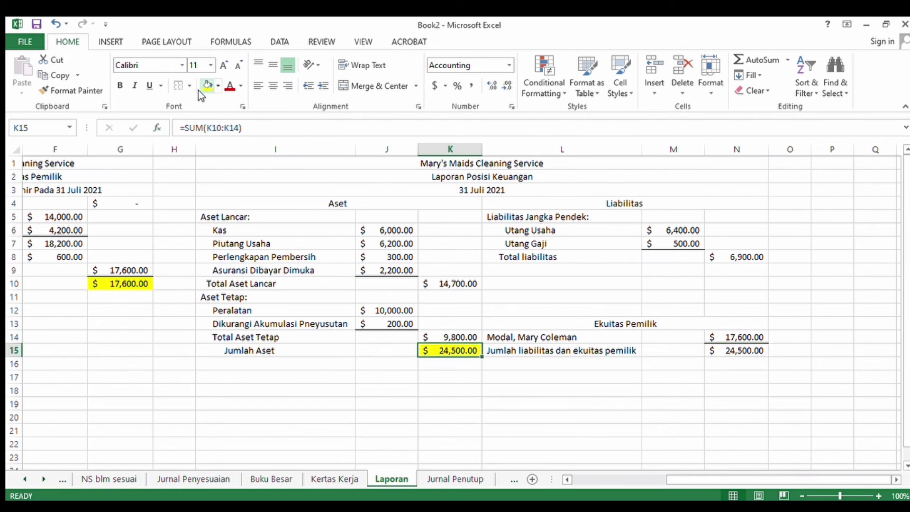
{"action": "left_click", "coordinate": [714, 350]}
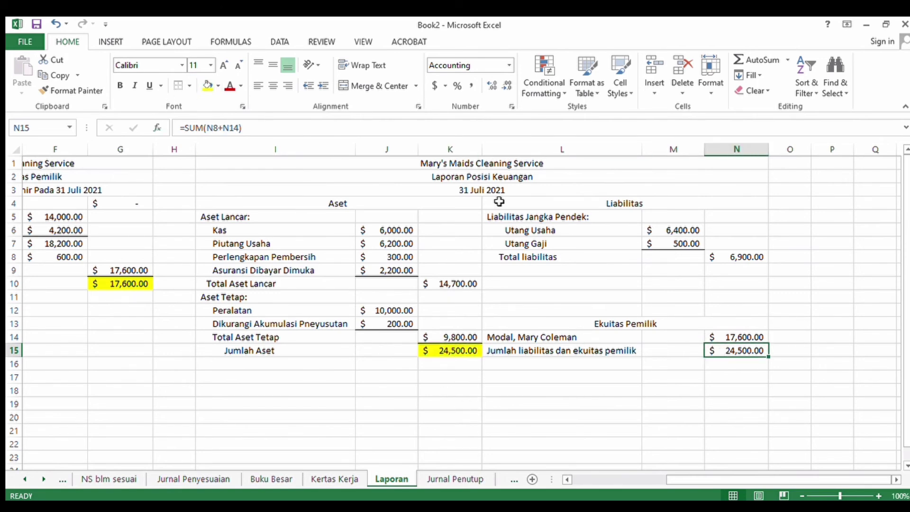
{"action": "left_click", "coordinate": [207, 86]}
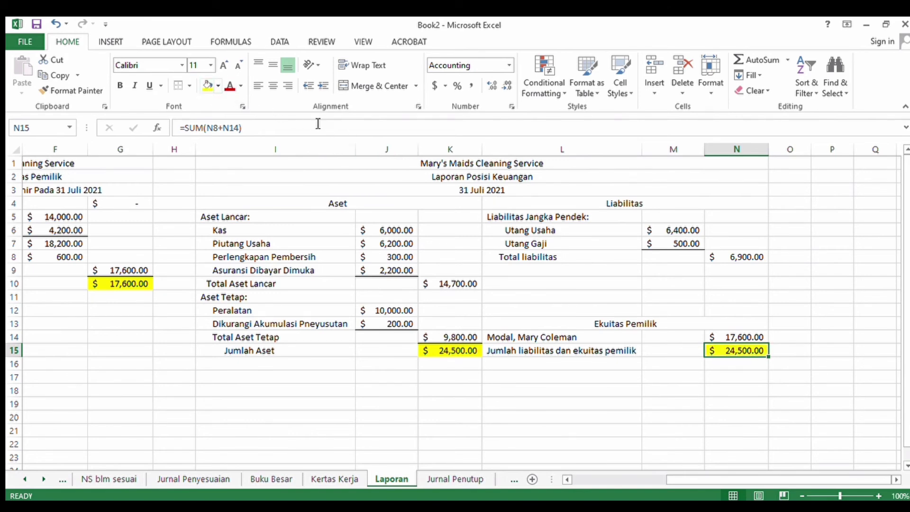
{"action": "left_click", "coordinate": [681, 314]}
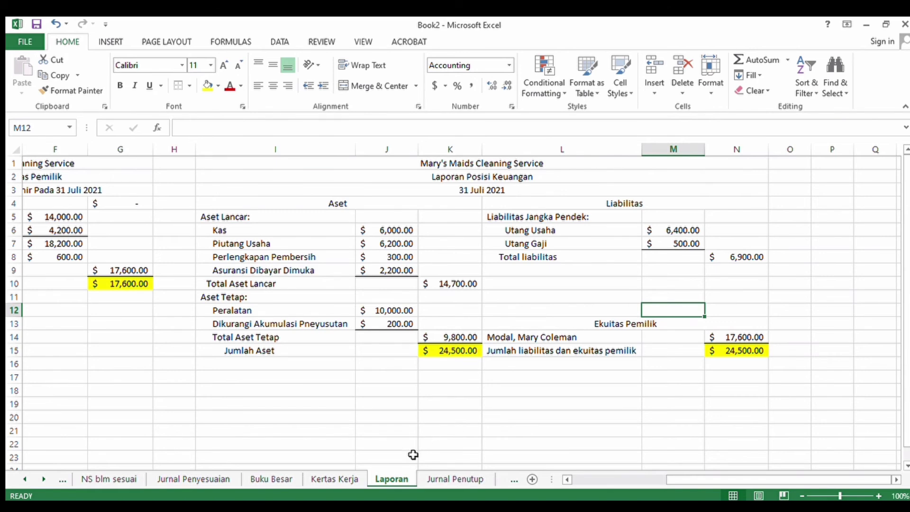
Step: Enter the day 31 in B6 of the Jurnal Penutup sheet
{"action": "left_click", "coordinate": [462, 476]}
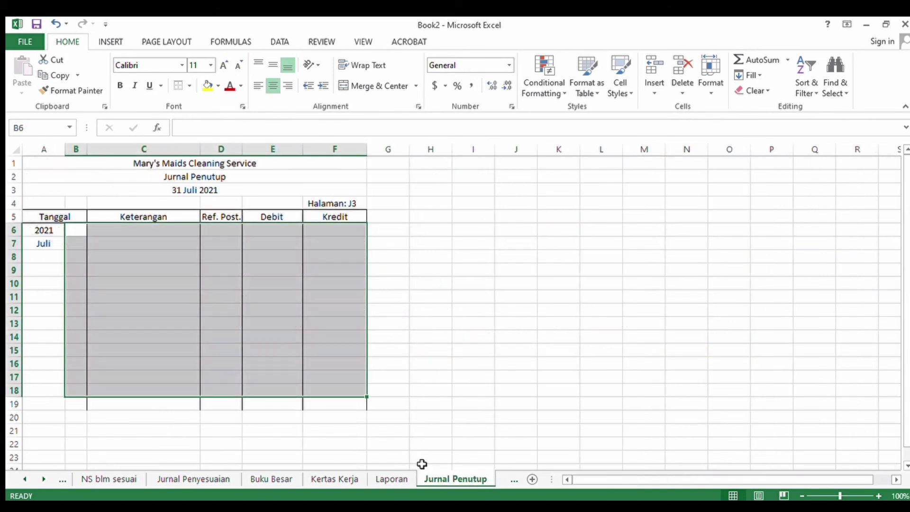
{"action": "left_click", "coordinate": [220, 283]}
{"action": "left_click", "coordinate": [80, 230]}
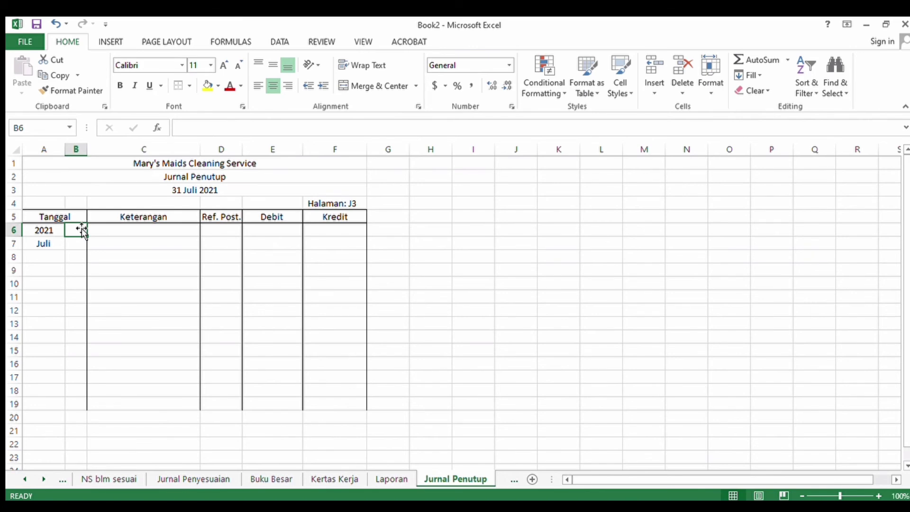
{"action": "type", "text": "31"}
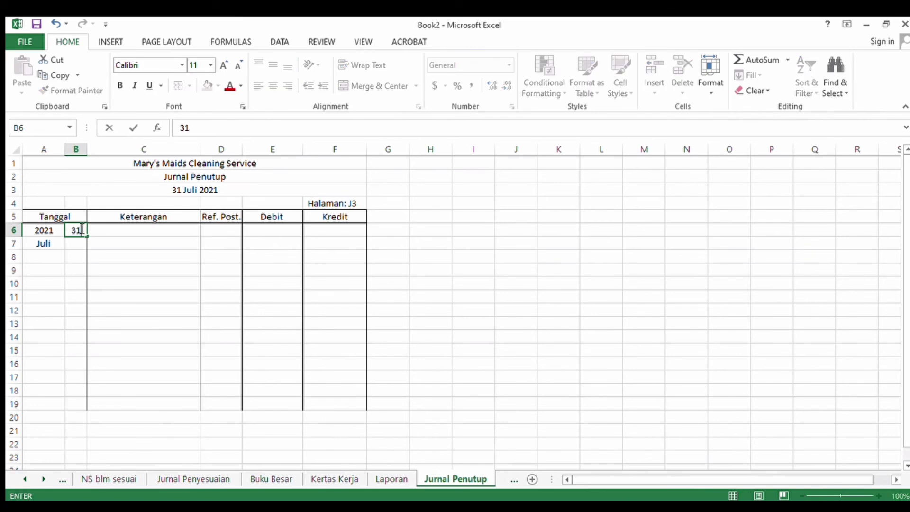
Step: Consult the income statement in the Laporan sheet and enter Pendapatan Jasa as the account in C6 of Jurnal Penutup
{"action": "left_click", "coordinate": [172, 234]}
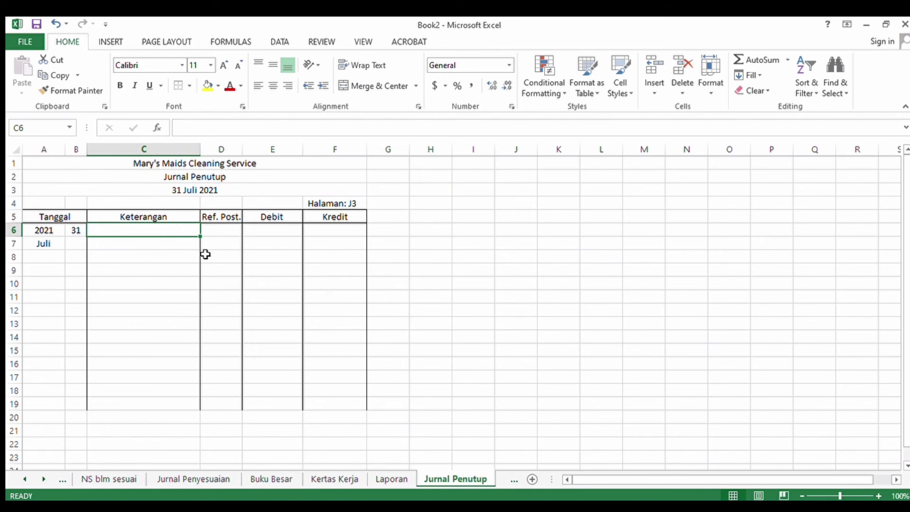
{"action": "left_click", "coordinate": [391, 479]}
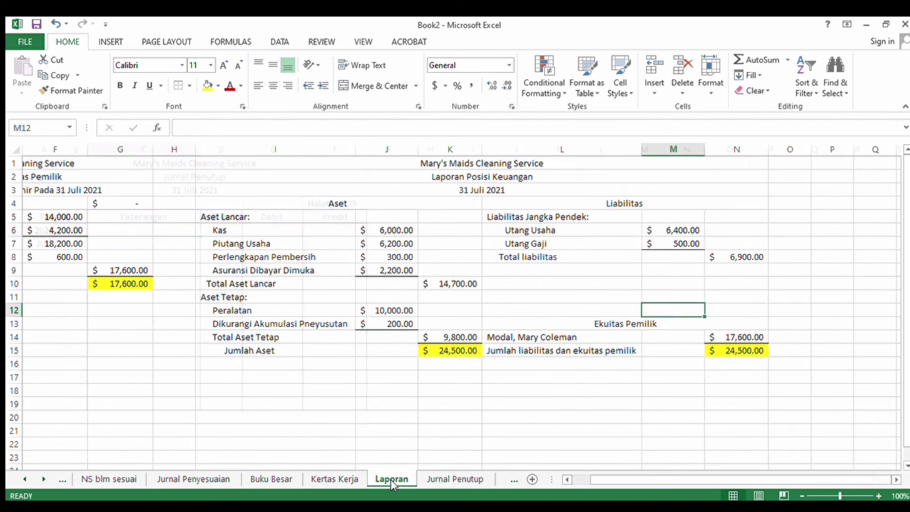
{"action": "left_click_drag", "start_coordinate": [138, 341], "coordinate": [10, 313]}
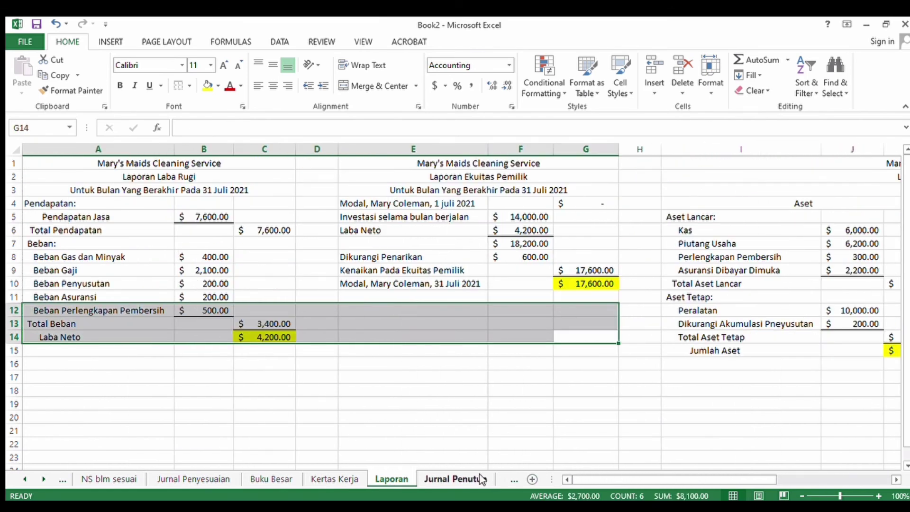
{"action": "left_click", "coordinate": [467, 478]}
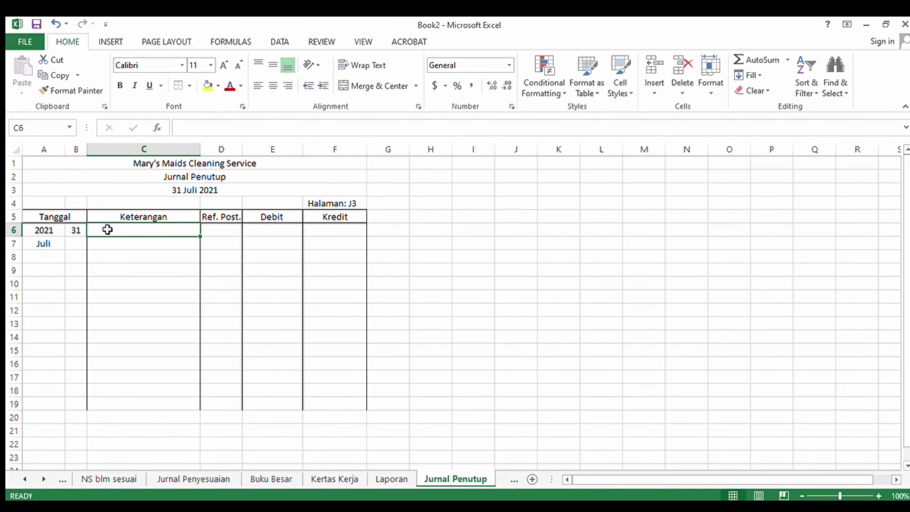
{"action": "type", "text": "P"}
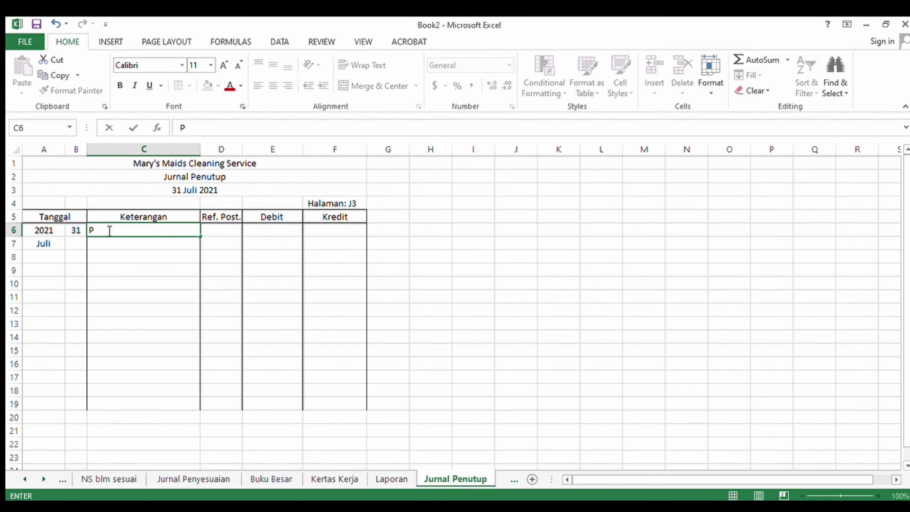
{"action": "type", "text": "endapatan "}
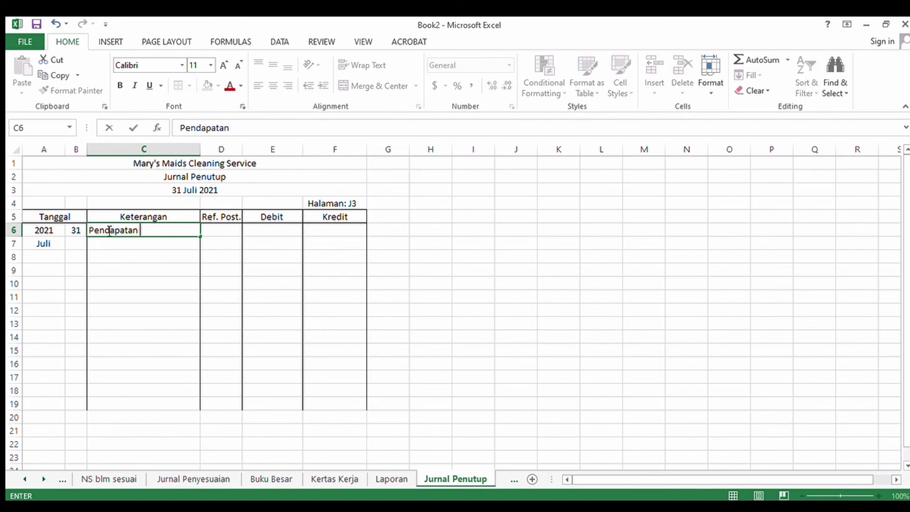
{"action": "type", "text": "Jasa"}
{"action": "left_click", "coordinate": [221, 228]}
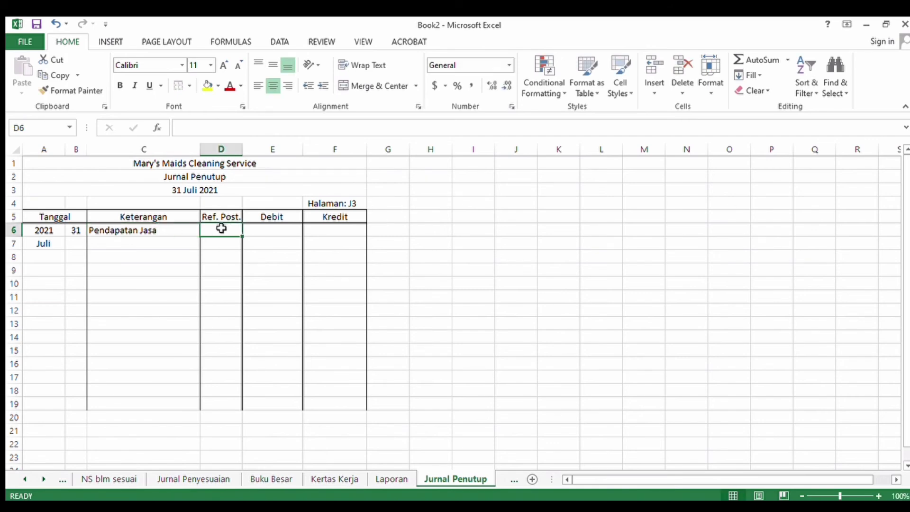
Step: Copy the Kode Akun list H1:I18 from Jurnal Penyesuaian to I1 of Jurnal Penutup and widen column J to fit the account names
{"action": "left_click", "coordinate": [117, 477]}
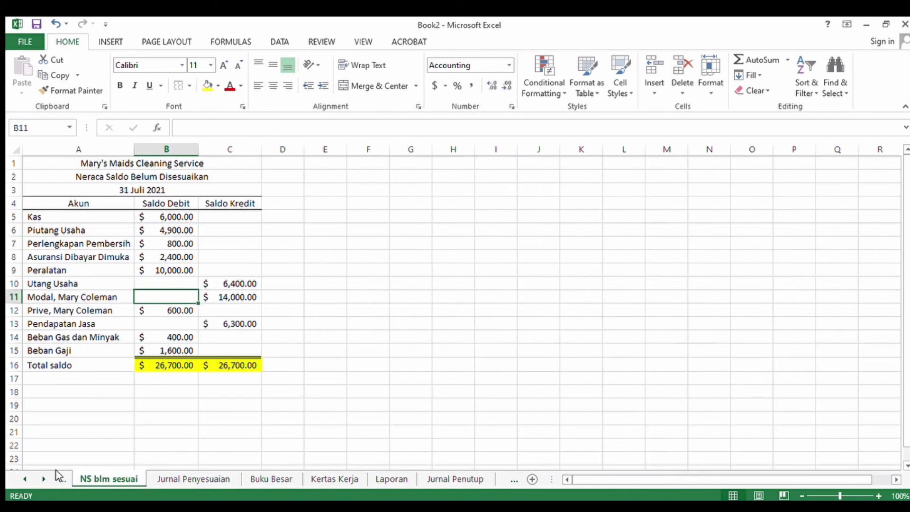
{"action": "left_click", "coordinate": [188, 477]}
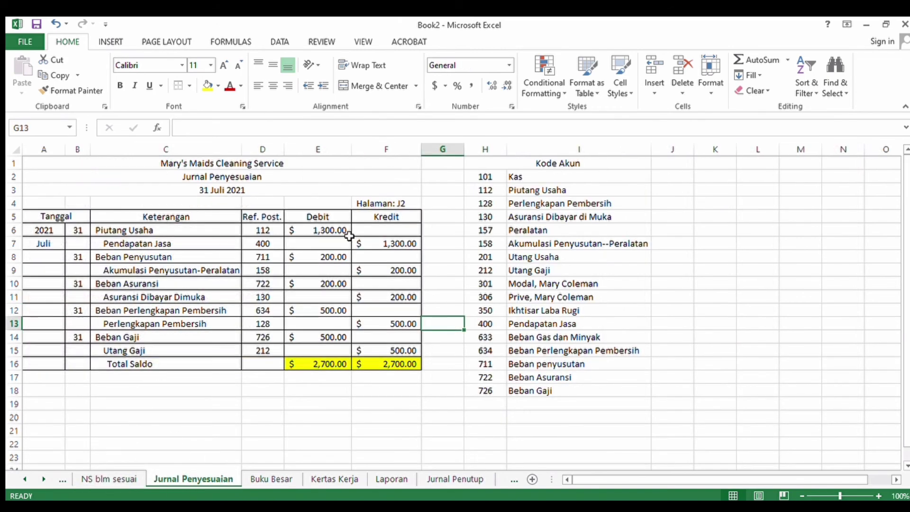
{"action": "left_click_drag", "start_coordinate": [529, 165], "coordinate": [532, 390]}
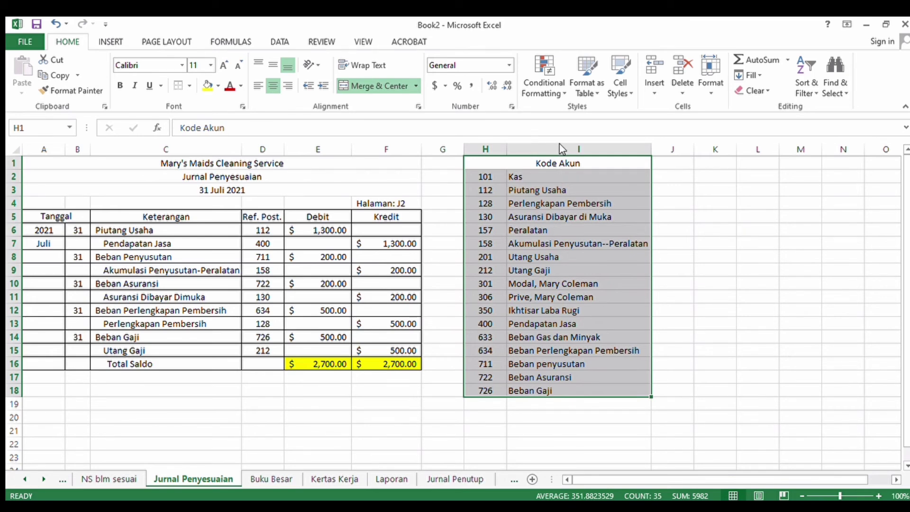
{"action": "key", "text": "ctrl+c"}
{"action": "left_click", "coordinate": [465, 478]}
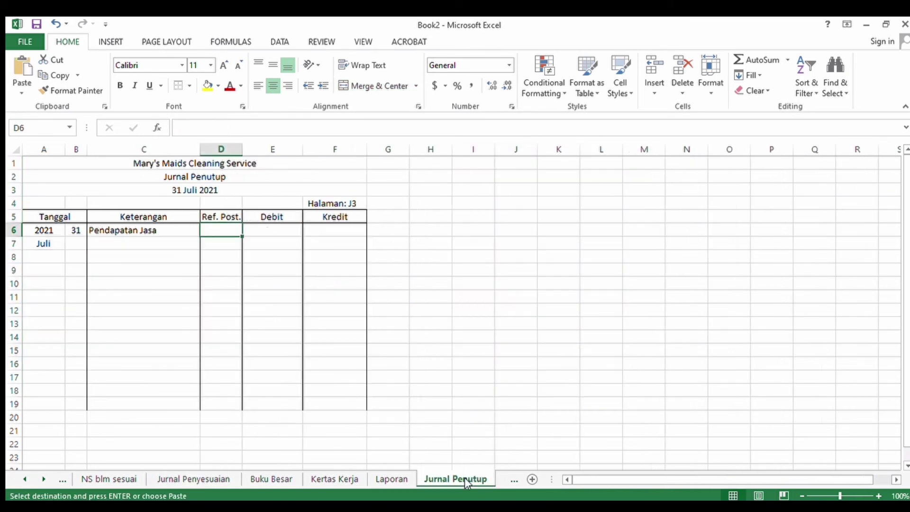
{"action": "left_click", "coordinate": [477, 168]}
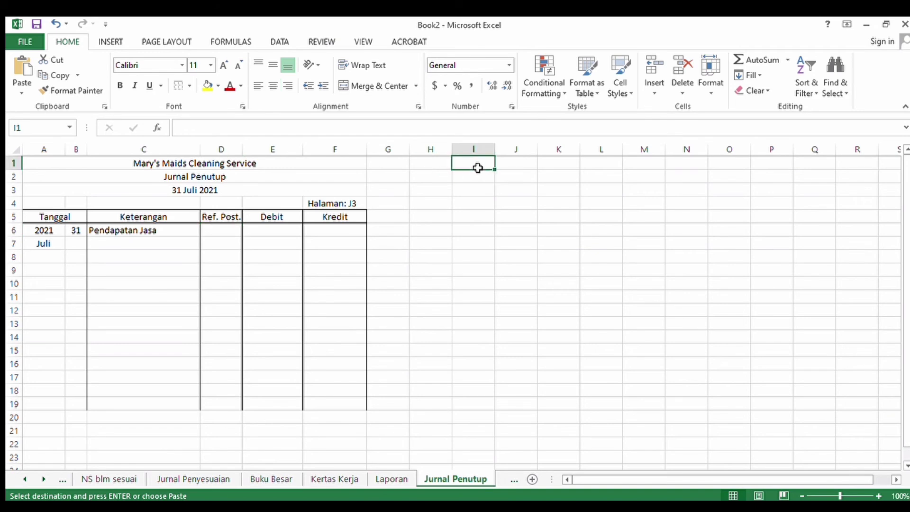
{"action": "key", "text": "ctrl+v"}
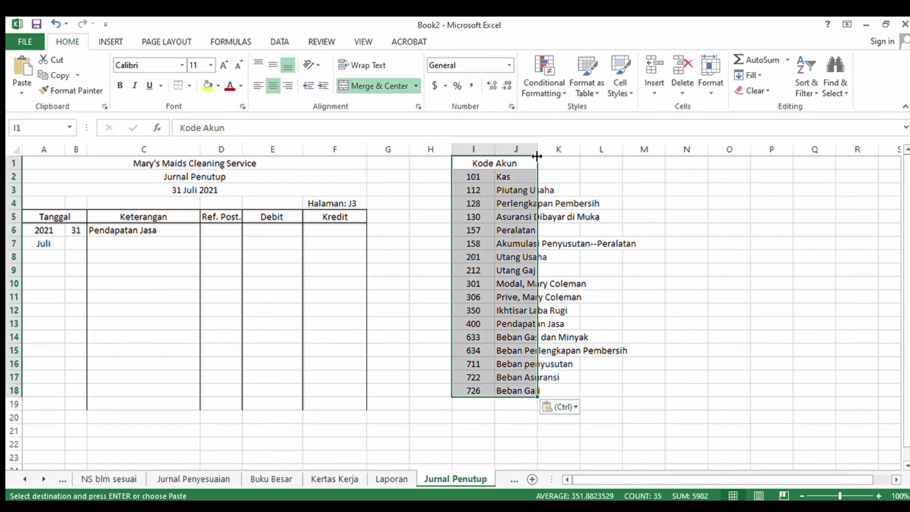
{"action": "left_click_drag", "start_coordinate": [538, 156], "coordinate": [642, 149]}
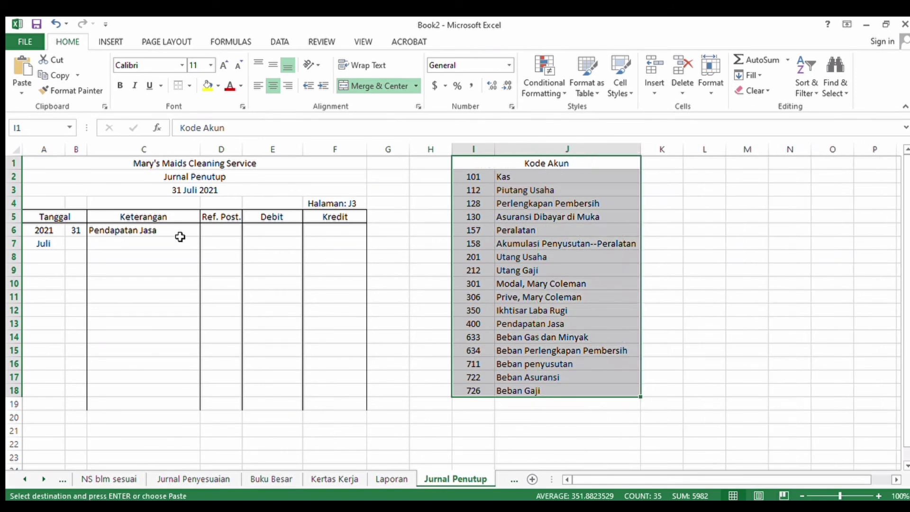
Step: Enter the posting reference 400 for Pendapatan Jasa in D6
{"action": "left_click", "coordinate": [244, 231]}
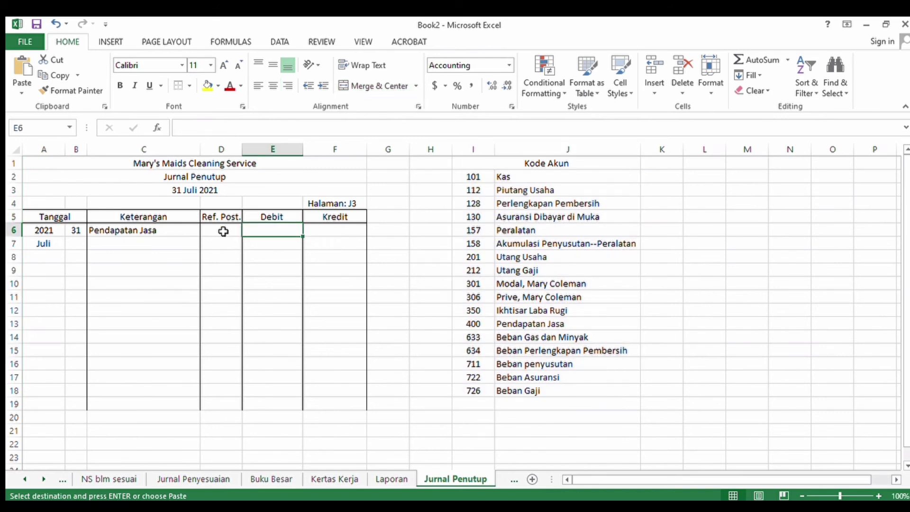
{"action": "left_click", "coordinate": [223, 231]}
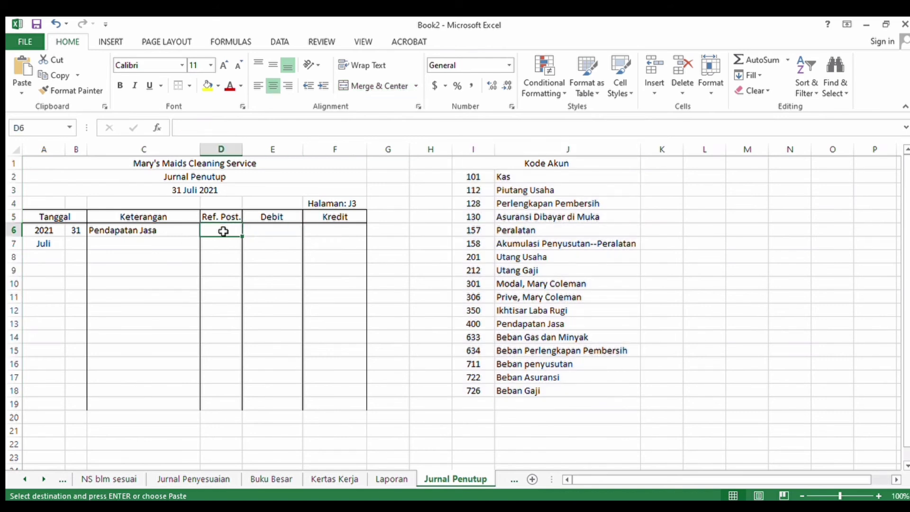
{"action": "type", "text": "400"}
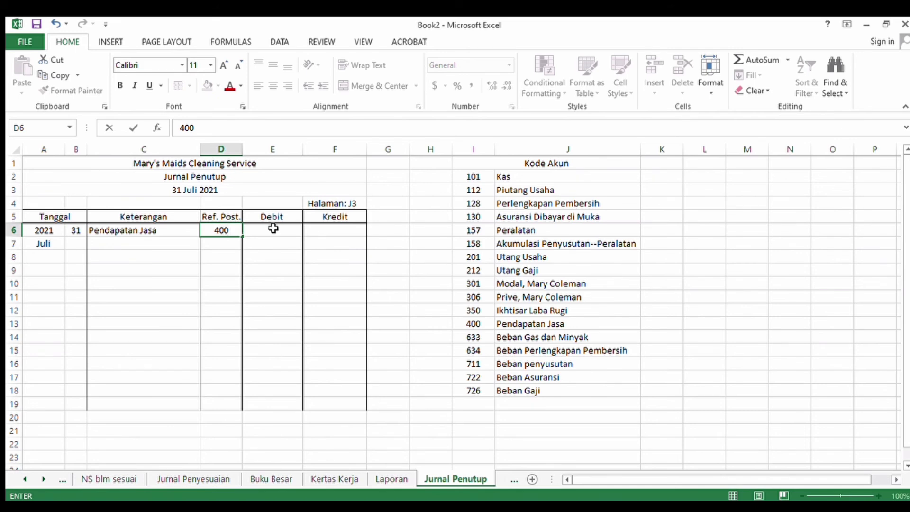
Step: Start the debit entry for Pendapatan Jasa in E6 by looking up its amount in the Laporan sheet
{"action": "left_click", "coordinate": [273, 228]}
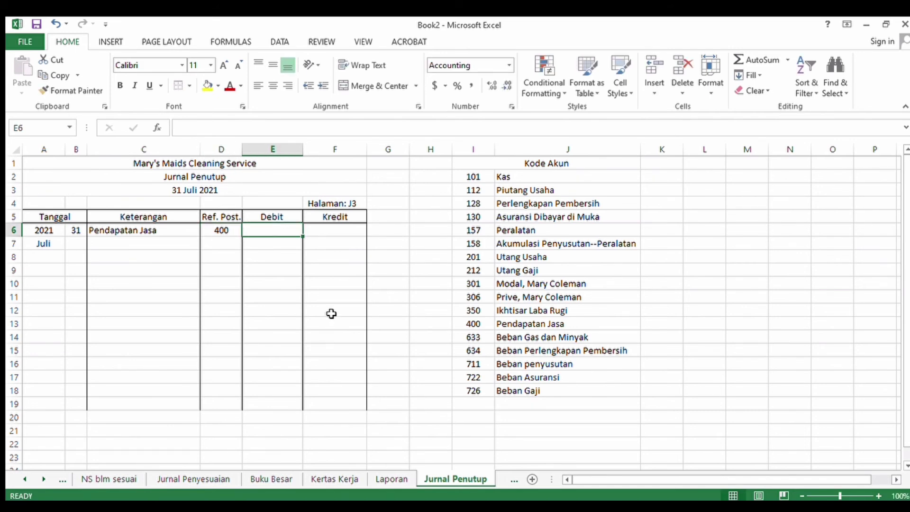
{"action": "left_click", "coordinate": [392, 479]}
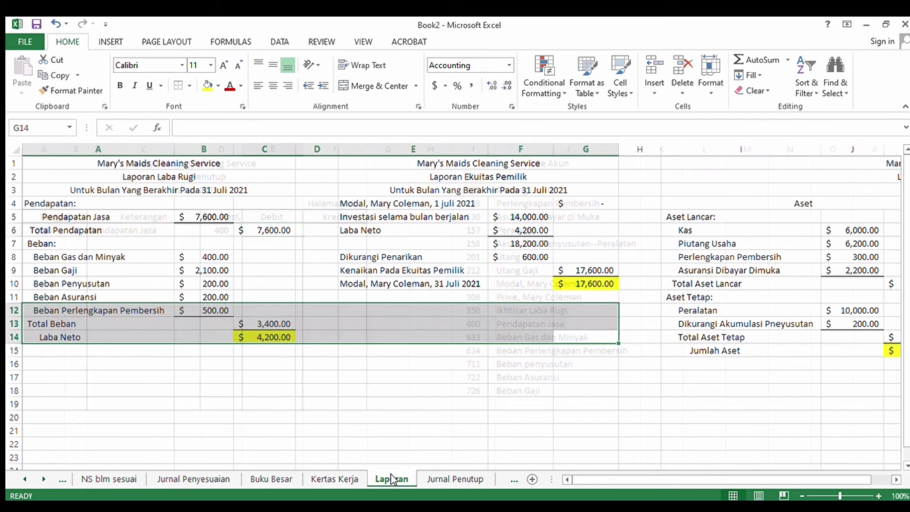
Step: Record a debit of 7,600 for Pendapatan Jasa in cell E6 of the Jurnal Penutup sheet
{"action": "left_click", "coordinate": [324, 374]}
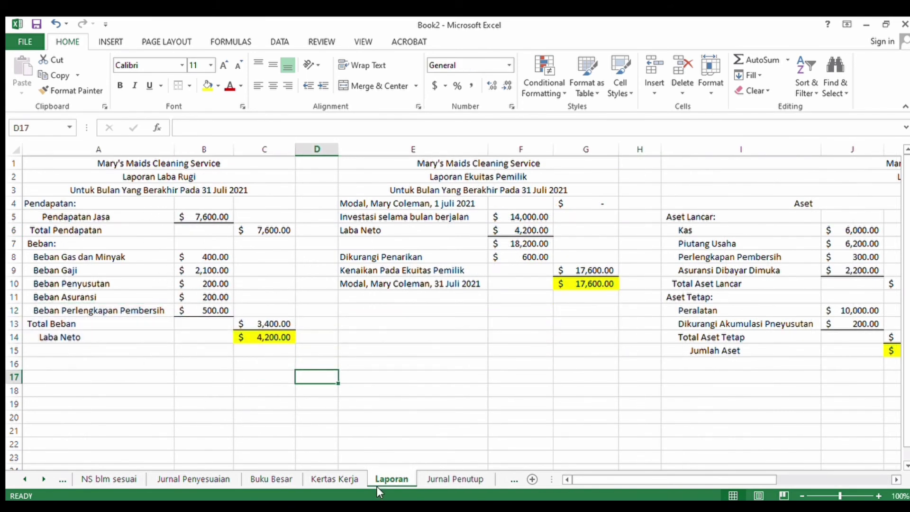
{"action": "left_click", "coordinate": [452, 479]}
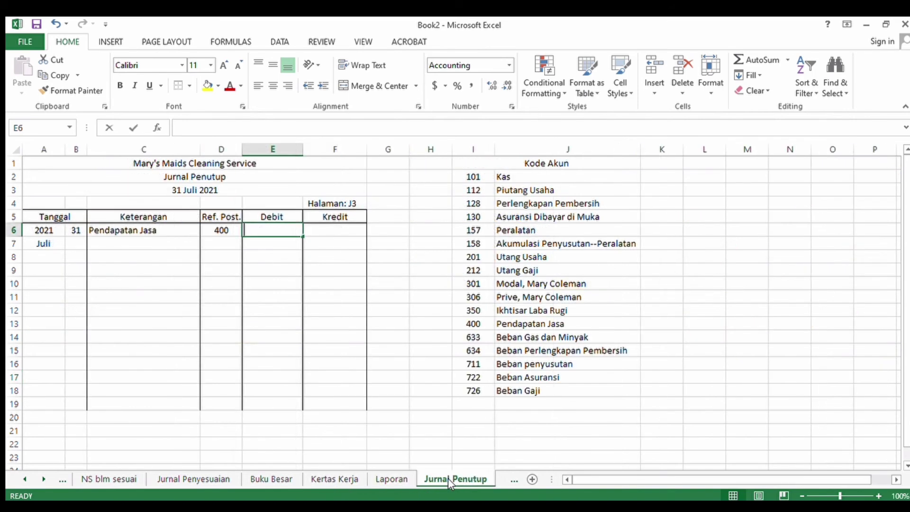
{"action": "type", "text": "7,6"}
{"action": "type", "text": "00"}
{"action": "key", "text": "Return"}
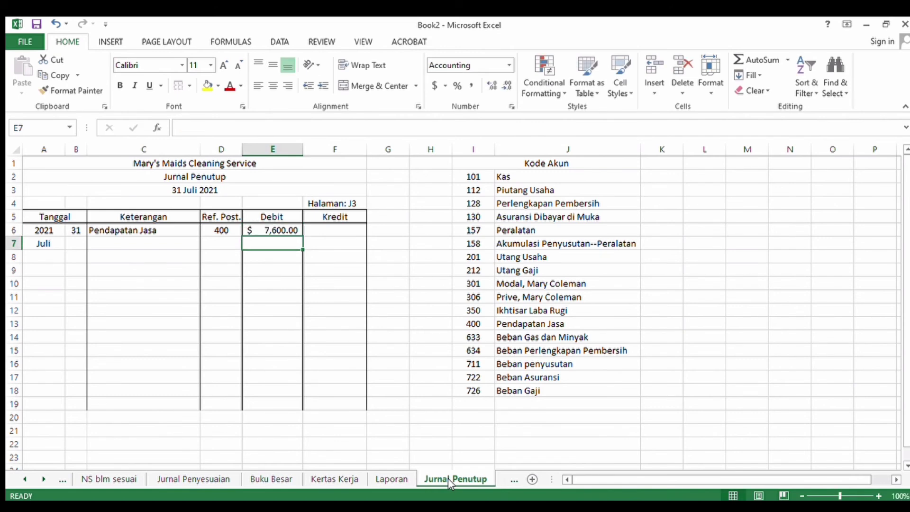
Step: Add the offsetting entry in row 7 of the closing journal: Ikhtisar Laba Rugi, Ref. Post. 350, Kredit 7600
{"action": "left_click", "coordinate": [159, 240]}
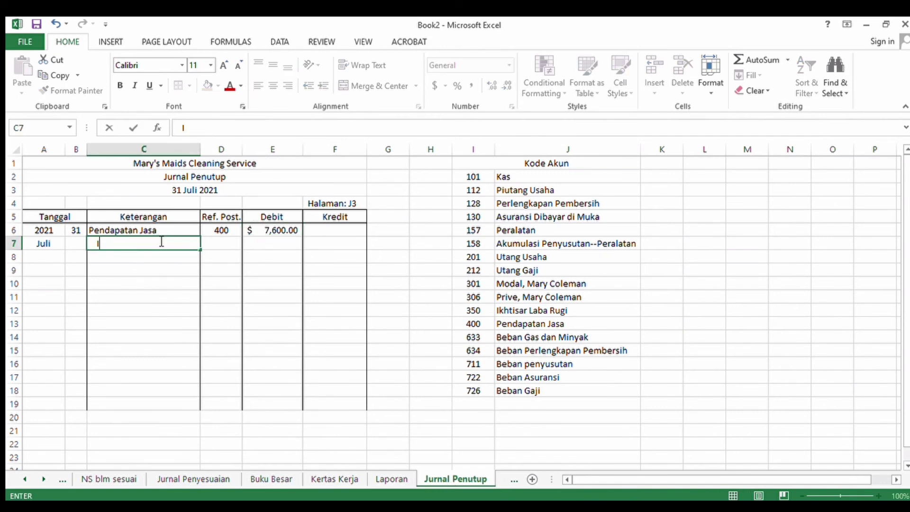
{"action": "type", "text": "Ikhtisar Laba Rugi"}
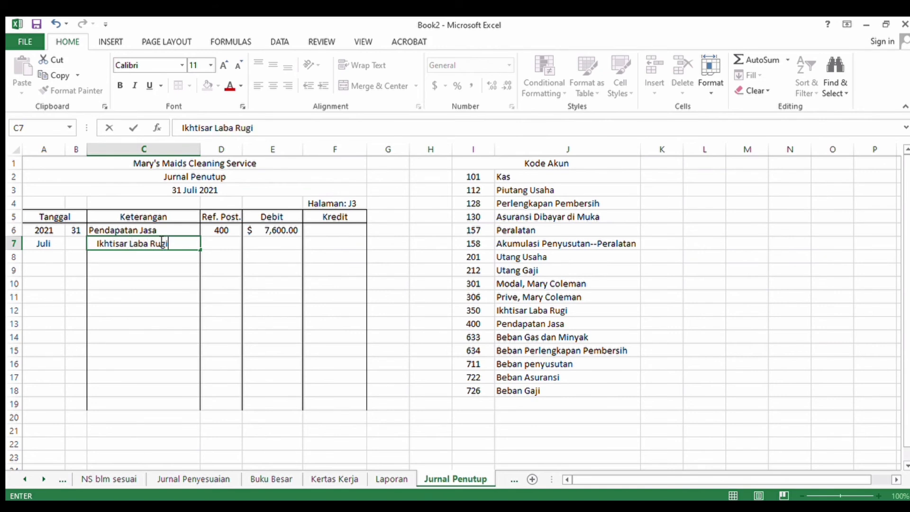
{"action": "left_click", "coordinate": [229, 245]}
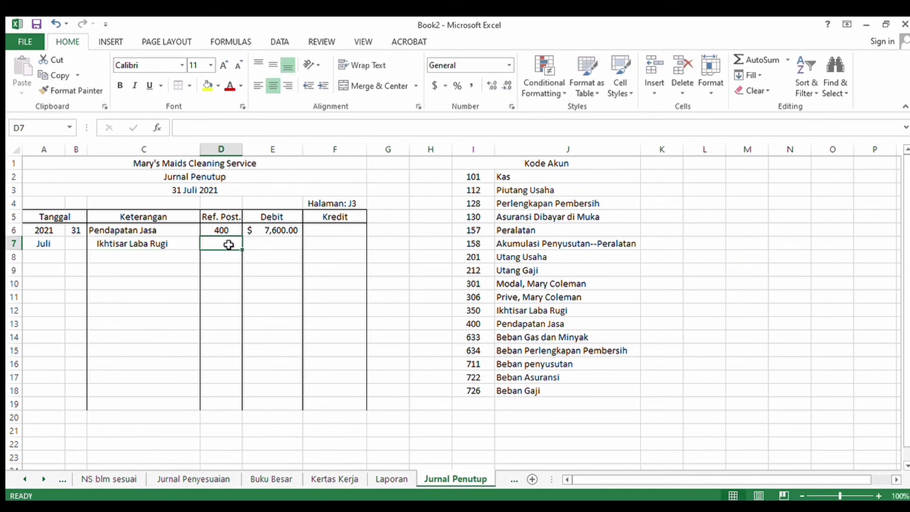
{"action": "type", "text": "350"}
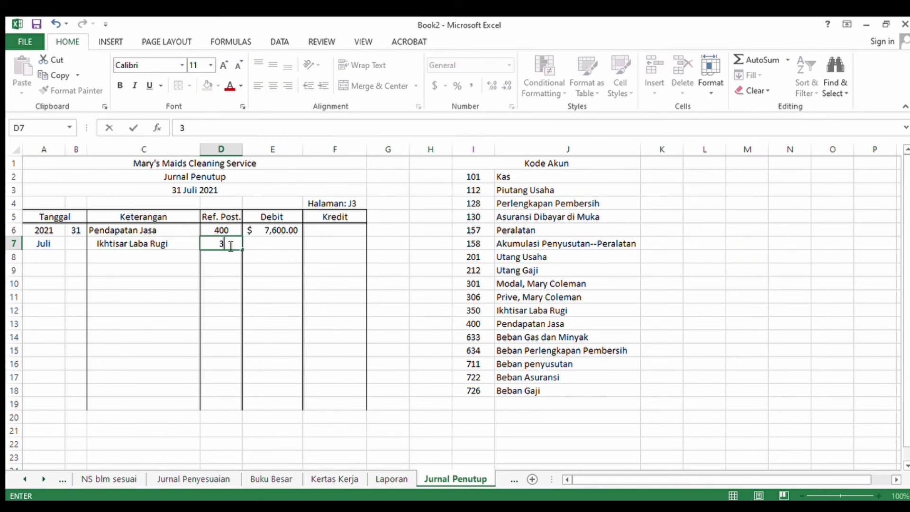
{"action": "left_click", "coordinate": [317, 244]}
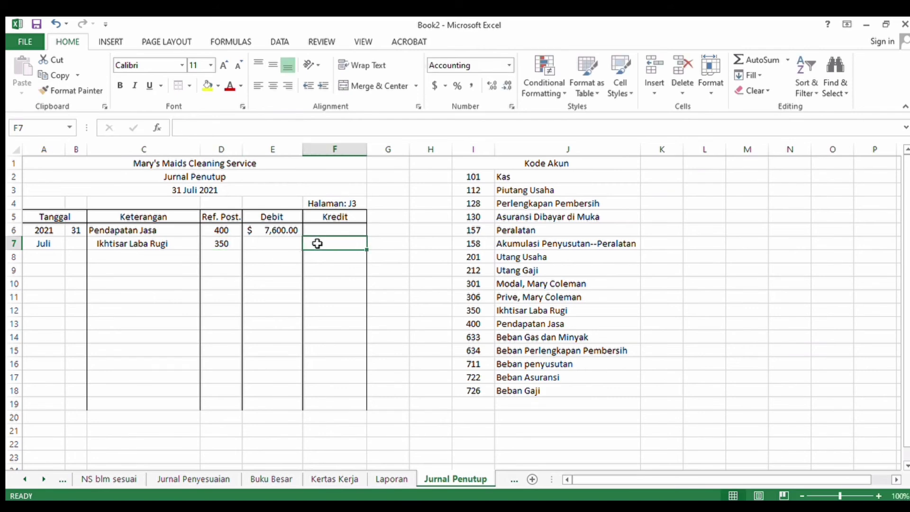
{"action": "type", "text": "7600"}
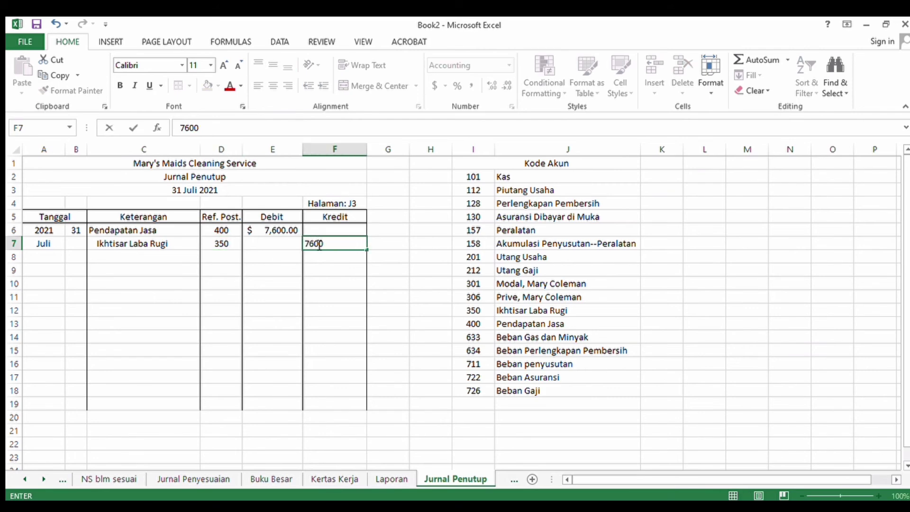
{"action": "key", "text": "Return"}
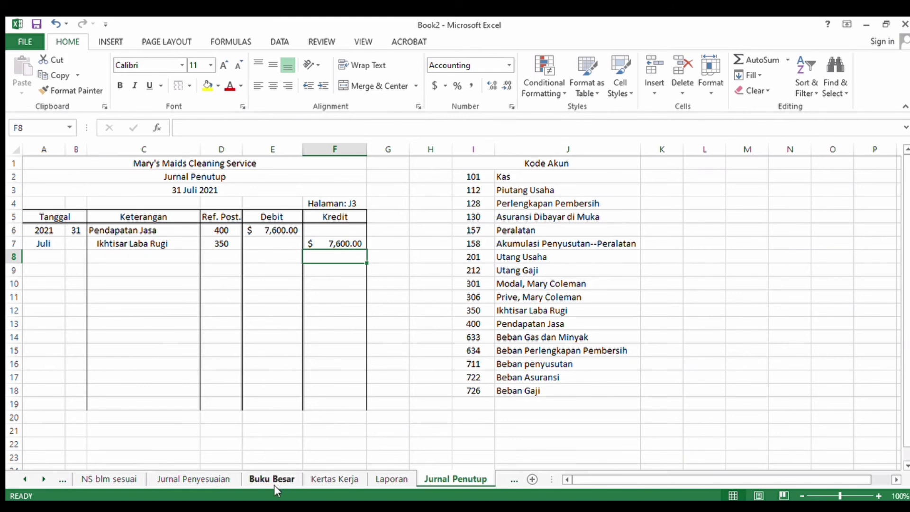
Step: In the Buku Besar sheet, start row 109 of the Pendapatan Jasa ledger with date 31, Keterangan Penutupan and Ref. Post. J3
{"action": "left_click", "coordinate": [261, 479]}
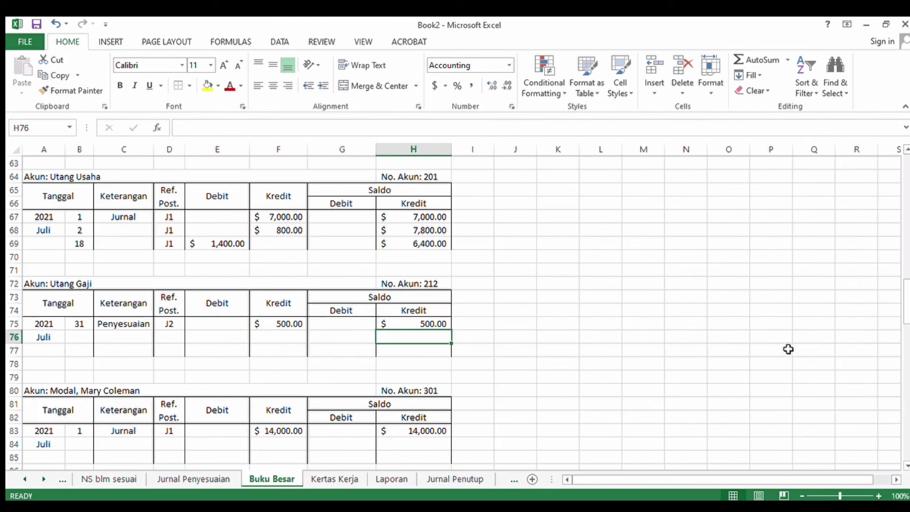
{"action": "left_click_drag", "start_coordinate": [902, 307], "coordinate": [902, 360]}
{"action": "left_click", "coordinate": [92, 407]}
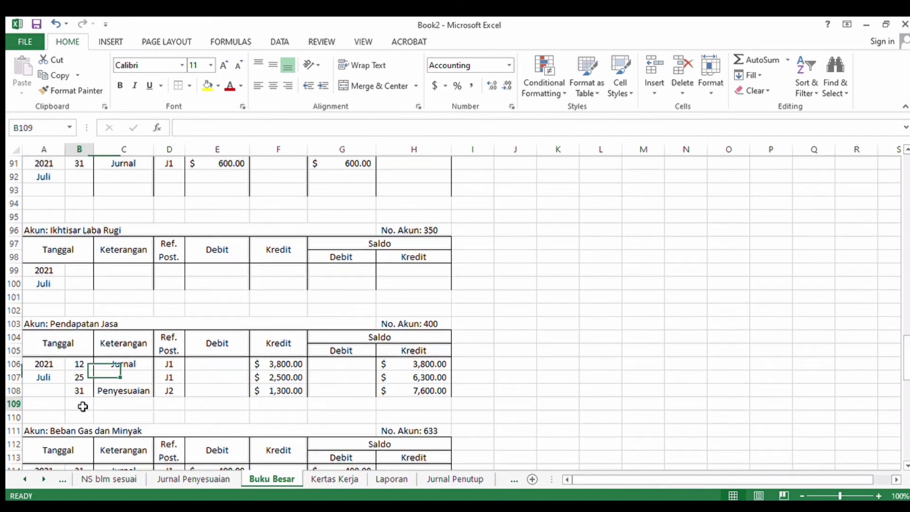
{"action": "type", "text": "31"}
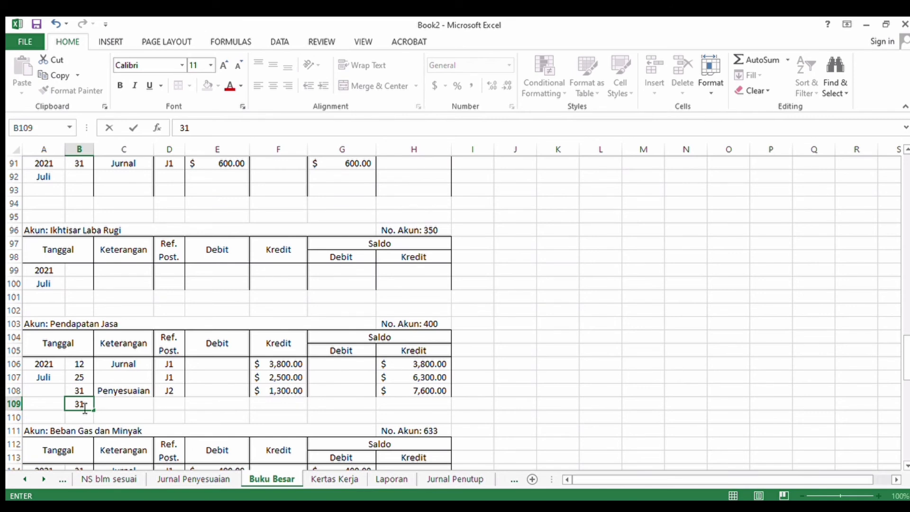
{"action": "left_click", "coordinate": [134, 408]}
{"action": "type", "text": "P"}
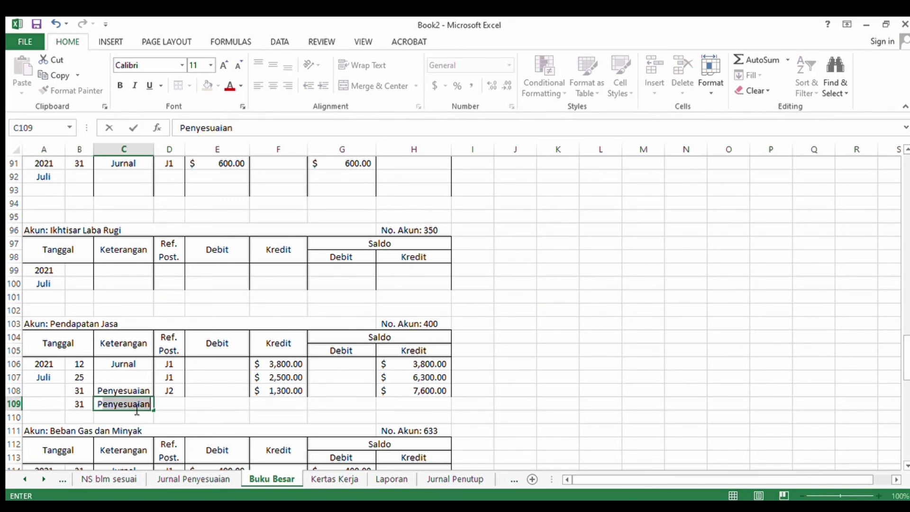
{"action": "type", "text": "enu"}
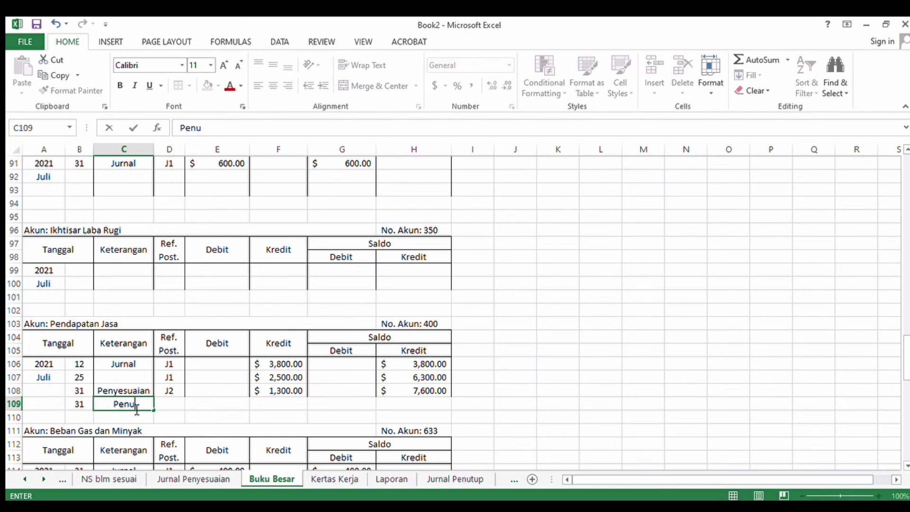
{"action": "type", "text": "tupan"}
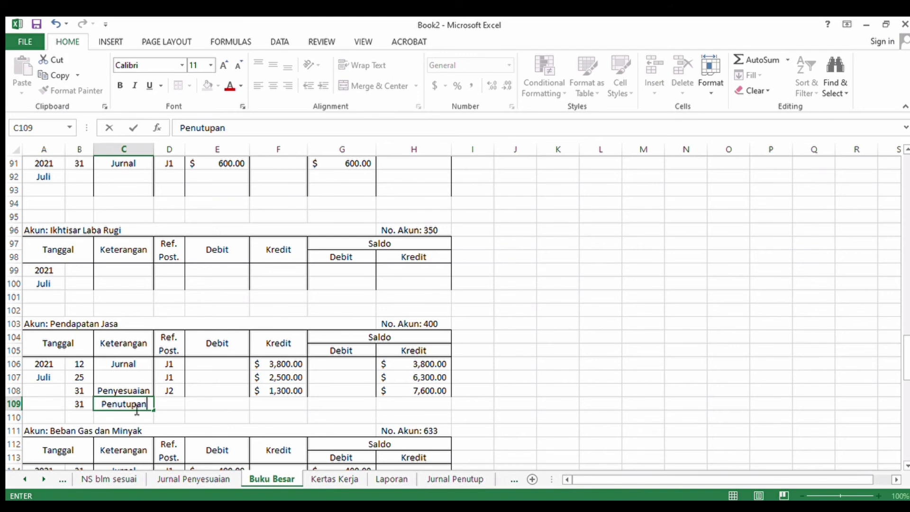
{"action": "left_click", "coordinate": [162, 407]}
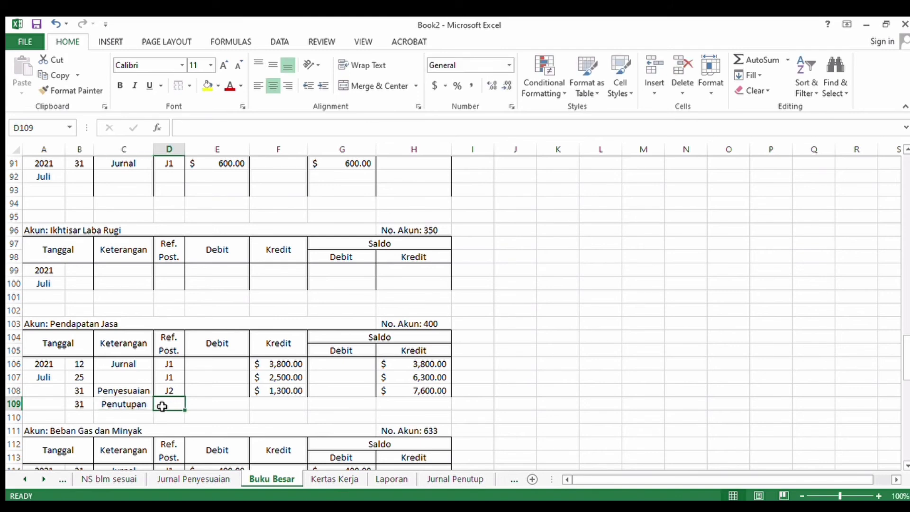
{"action": "type", "text": "J3"}
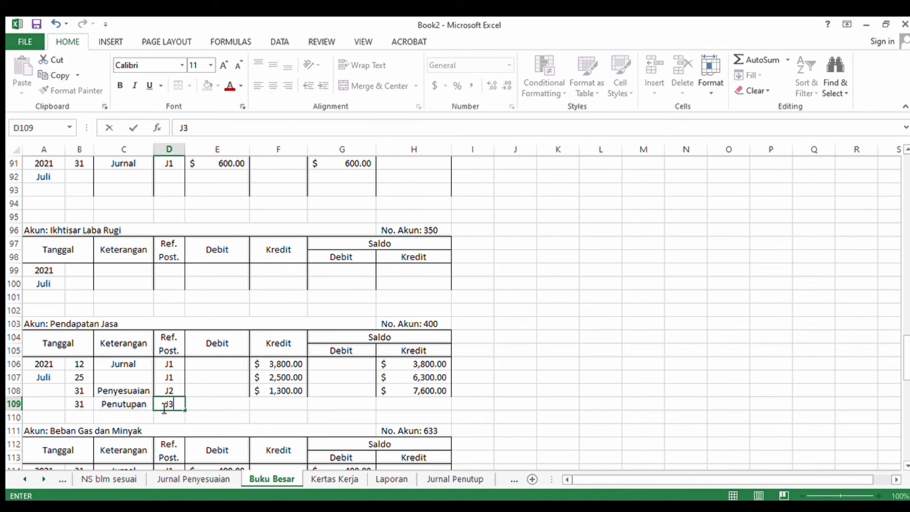
Step: Enter a debit of 7600 for the Penutupan row of the Pendapatan Jasa ledger
{"action": "left_click", "coordinate": [280, 402]}
{"action": "left_click", "coordinate": [228, 407]}
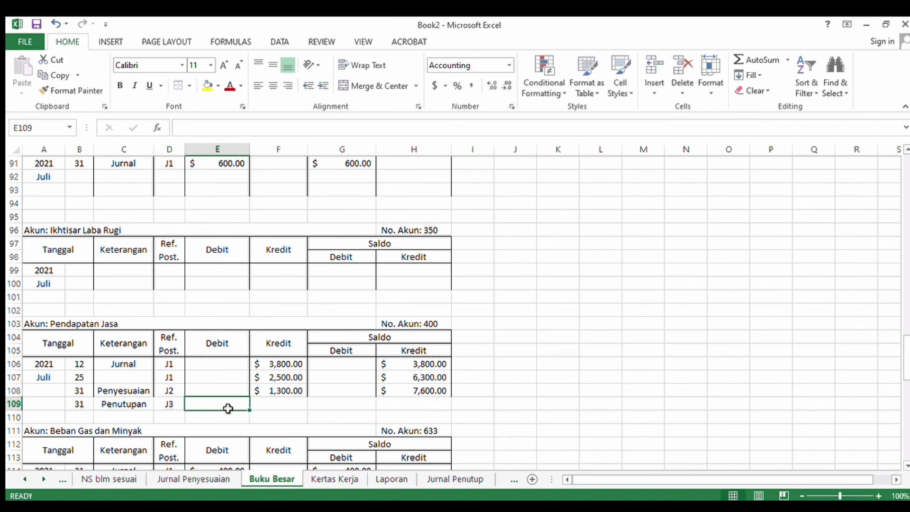
{"action": "type", "text": "76"}
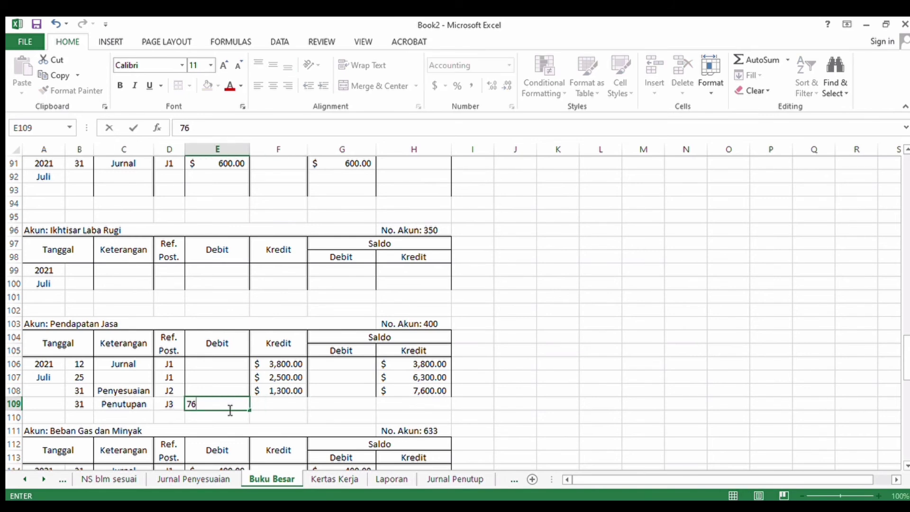
{"action": "type", "text": "00"}
Step: Calculate the credit balance in H109 with a SUM formula subtracting debit E109 from the previous balance H108
{"action": "left_click", "coordinate": [390, 403]}
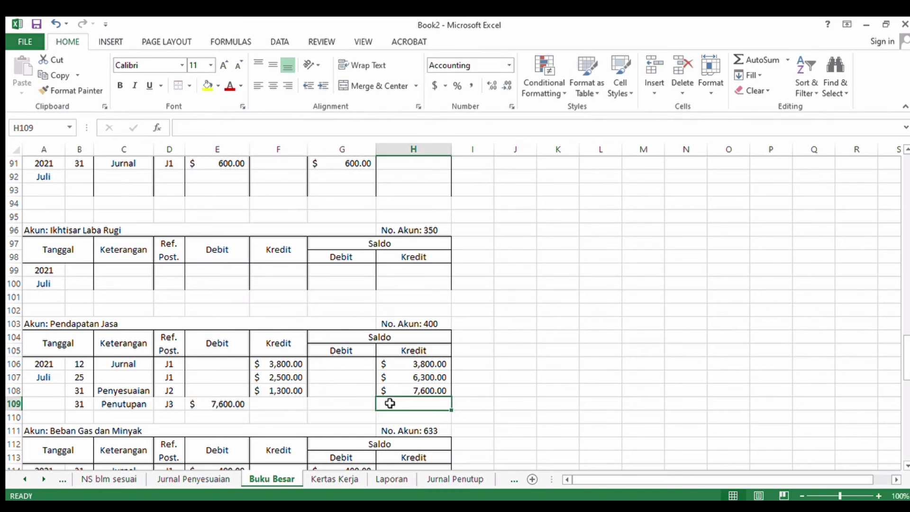
{"action": "type", "text": "=sum"}
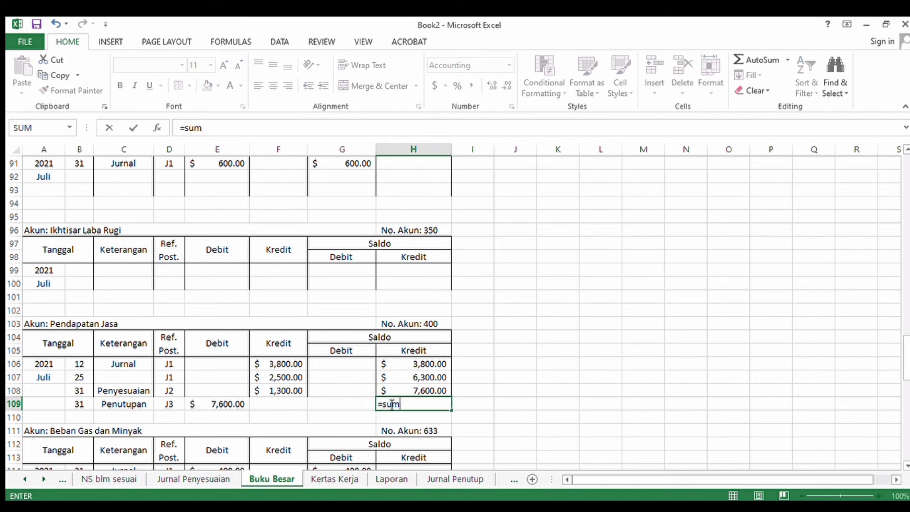
{"action": "type", "text": "("}
{"action": "left_click", "coordinate": [396, 391]}
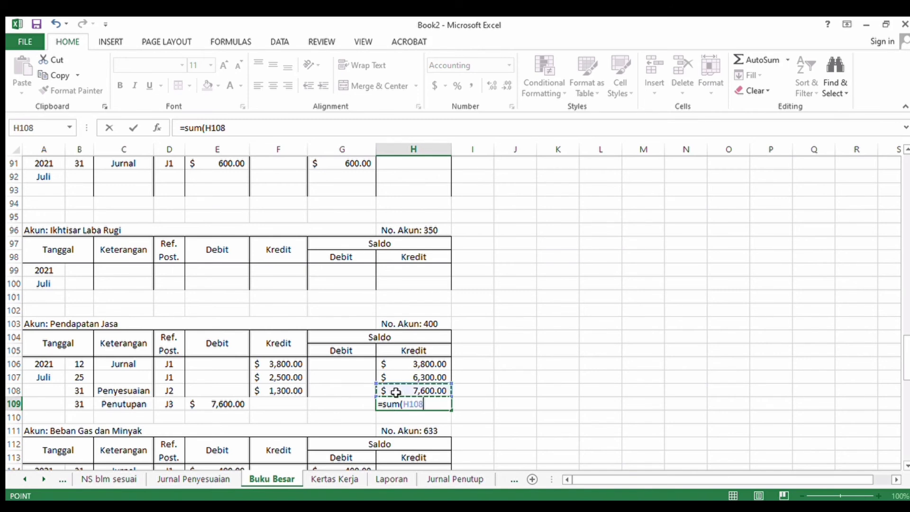
{"action": "type", "text": "-"}
{"action": "left_click", "coordinate": [214, 406]}
{"action": "key", "text": "Return"}
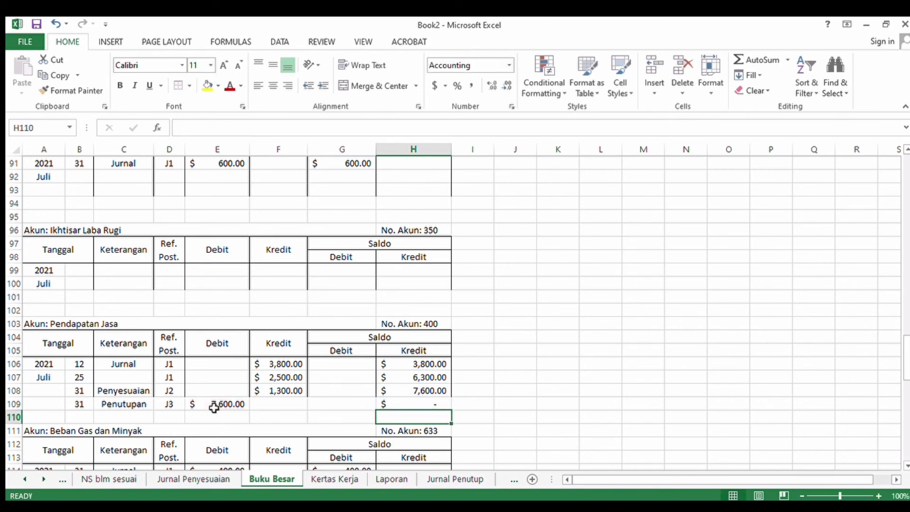
Step: Apply all borders to the Pendapatan Jasa ledger table, range A104:H109
{"action": "left_click", "coordinate": [67, 346]}
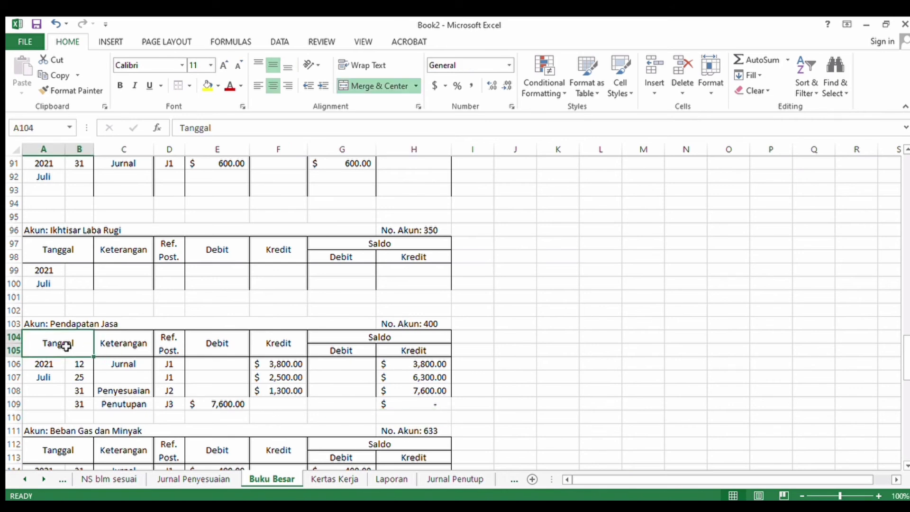
{"action": "mouse_move", "coordinate": [66, 346]}
{"action": "left_mouse_down"}
{"action": "mouse_move", "coordinate": [357, 379]}
{"action": "mouse_move", "coordinate": [373, 406]}
{"action": "left_mouse_up"}
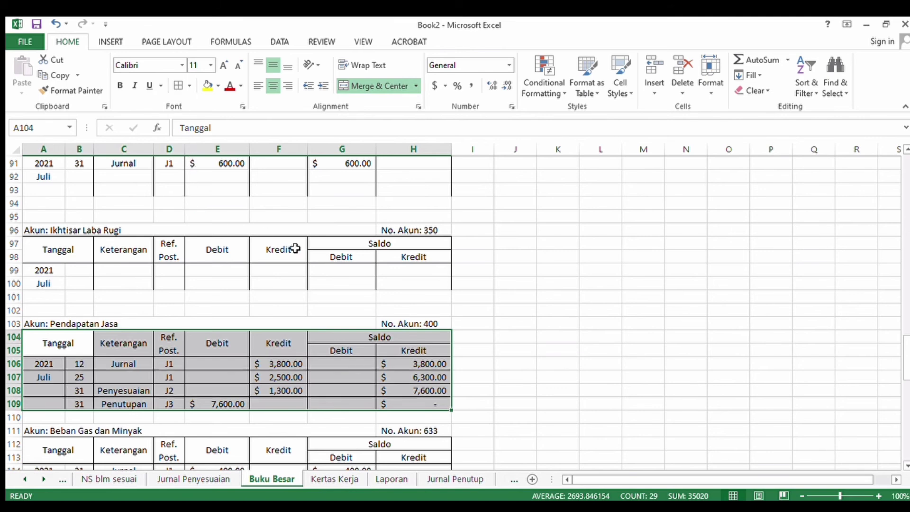
{"action": "left_click", "coordinate": [463, 361]}
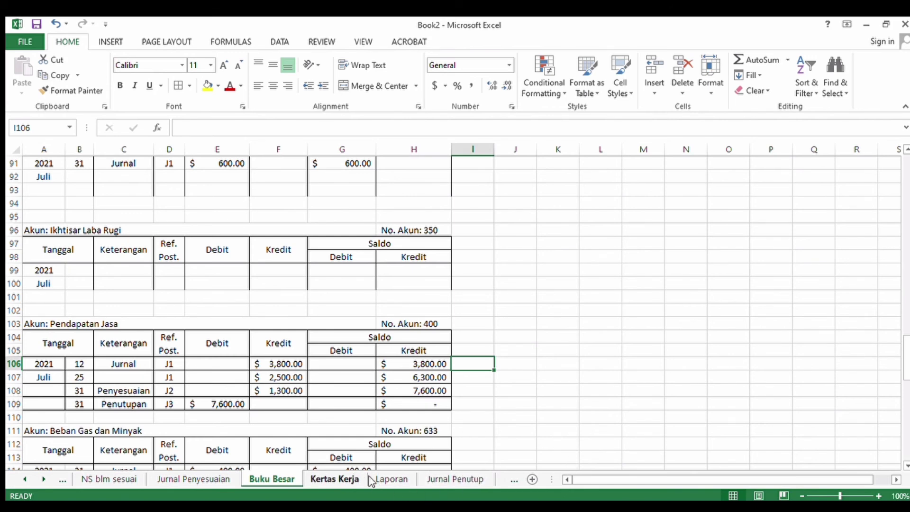
Step: After checking the closing journal, fill row 99 of the Ikhtisar Laba Rugi ledger with date 31, Keterangan Penutupan and Ref. Post. J3
{"action": "left_click", "coordinate": [454, 479]}
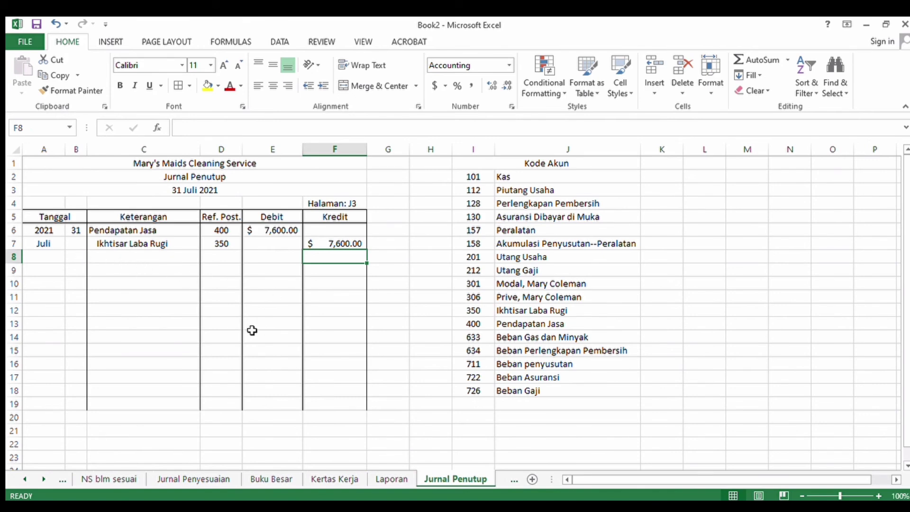
{"action": "left_click", "coordinate": [277, 479]}
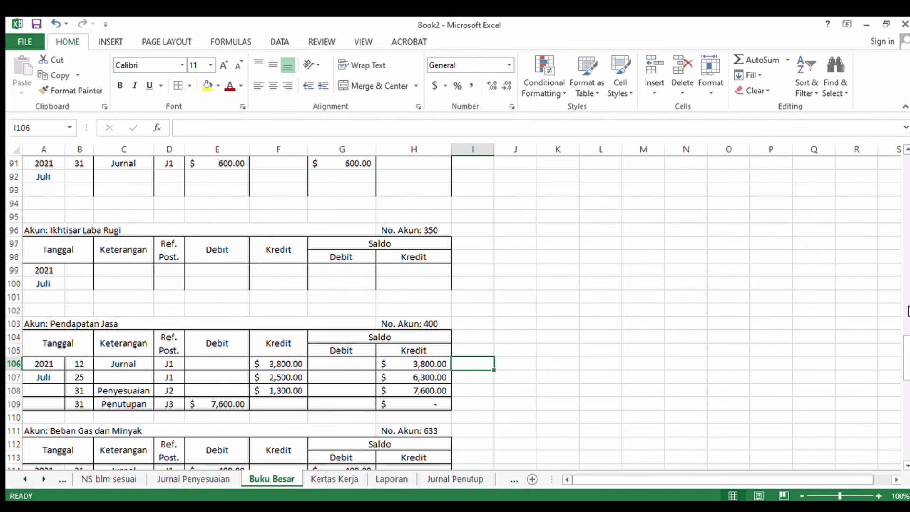
{"action": "left_click", "coordinate": [78, 275]}
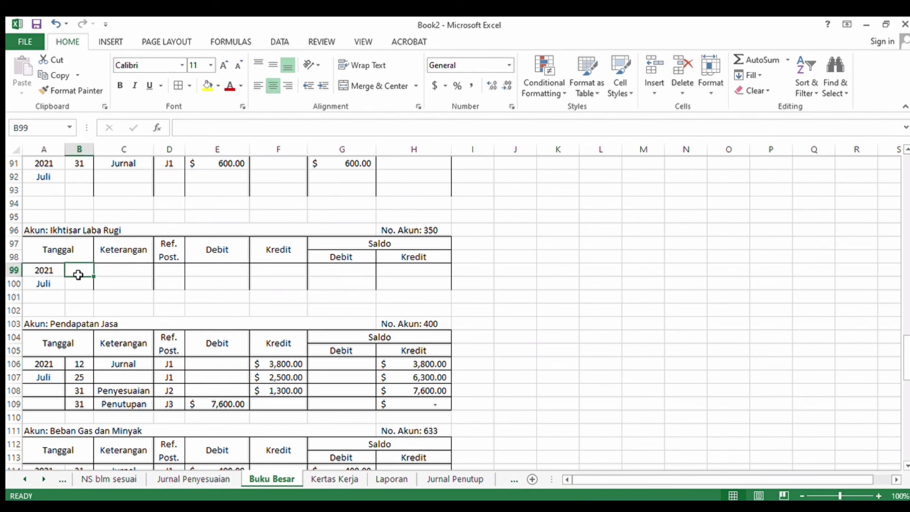
{"action": "type", "text": "31"}
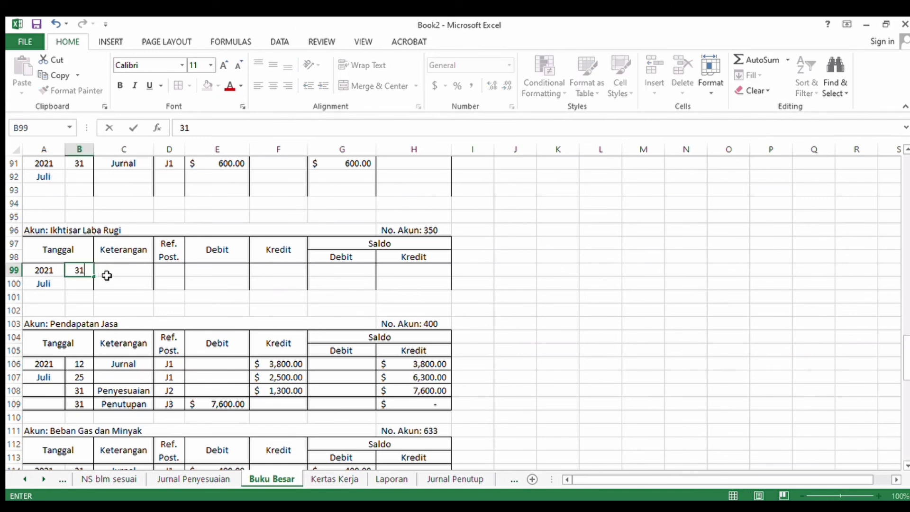
{"action": "left_click", "coordinate": [107, 275]}
{"action": "type", "text": "Penuu"}
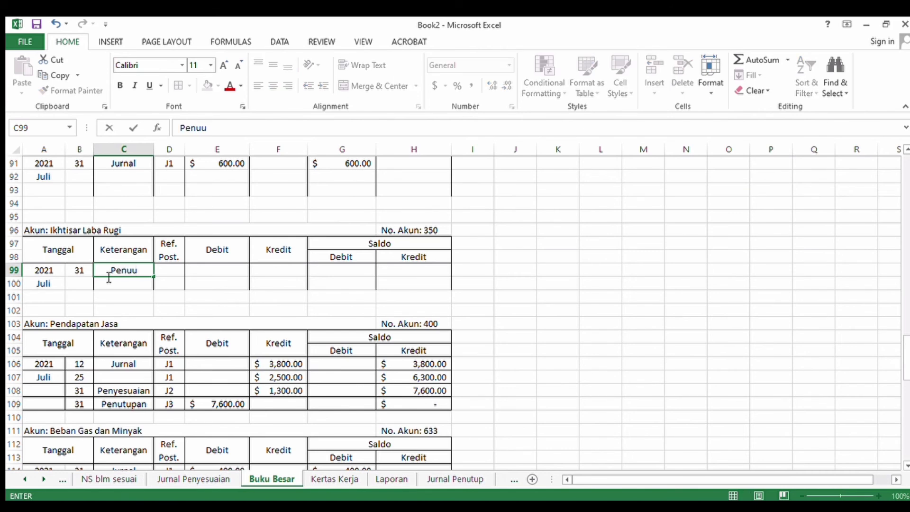
{"action": "key", "text": "BackSpace"}
{"action": "type", "text": "tupan"}
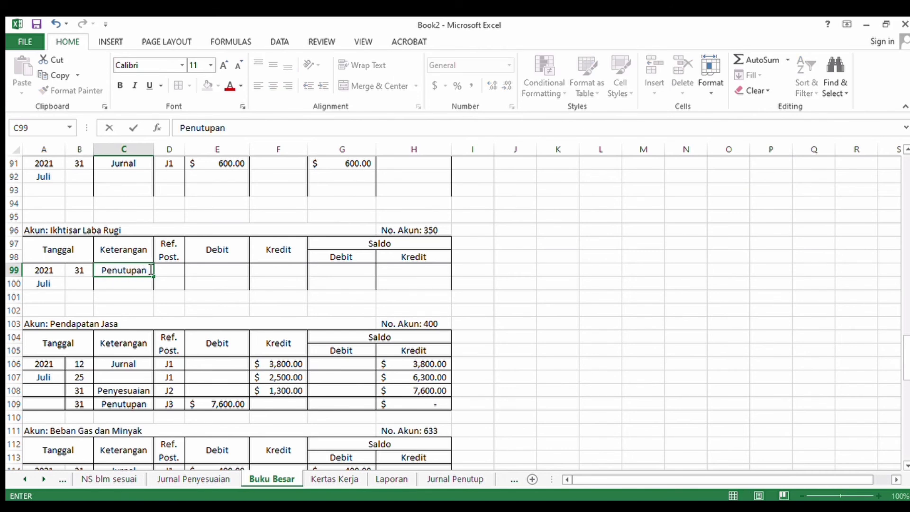
{"action": "left_click", "coordinate": [166, 274]}
{"action": "type", "text": "J"}
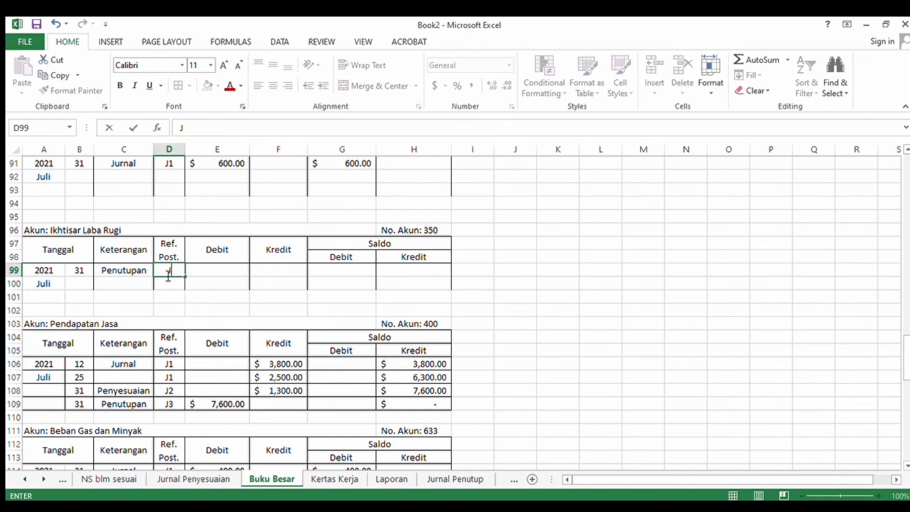
{"action": "type", "text": "3"}
Step: Enter a credit of 7600 in F99 of the Ikhtisar Laba Rugi ledger and calculate the credit balance in H99 with a SUM of F99
{"action": "left_click", "coordinate": [270, 269]}
{"action": "type", "text": "76"}
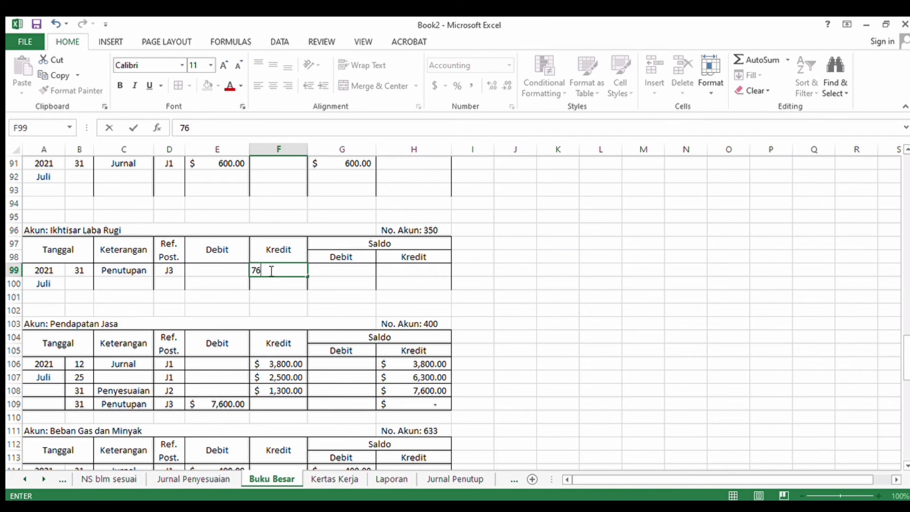
{"action": "type", "text": "00"}
{"action": "left_click", "coordinate": [396, 275]}
{"action": "type", "text": "=sum"}
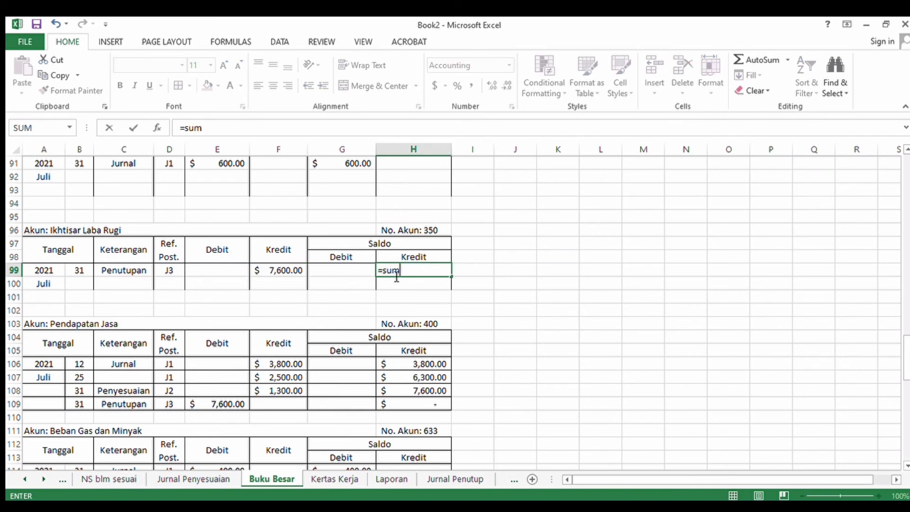
{"action": "type", "text": "("}
{"action": "left_click", "coordinate": [283, 270]}
{"action": "key", "text": "Return"}
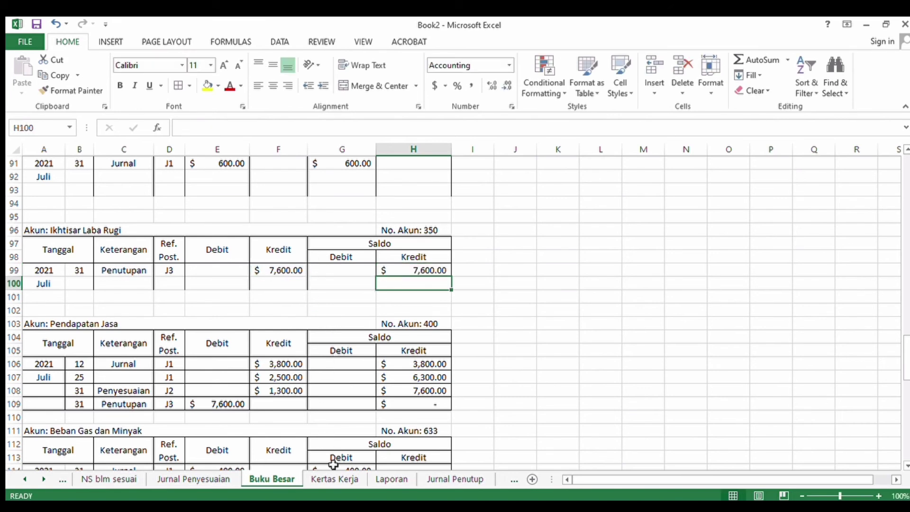
Step: Start a new entry in row 8 of the Jurnal Penutup sheet with date 31 and Keterangan Ikhtisar Laba Rugi
{"action": "left_click", "coordinate": [435, 480]}
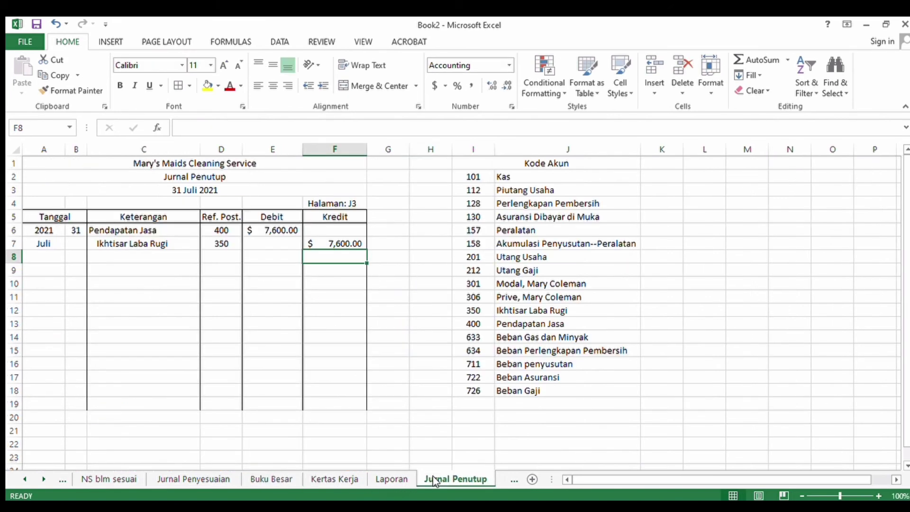
{"action": "left_click", "coordinate": [68, 256]}
{"action": "type", "text": "31"}
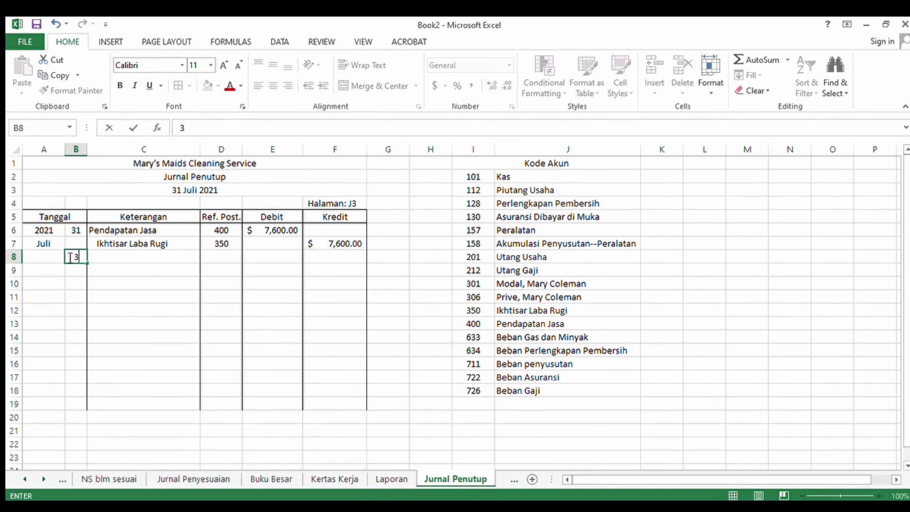
{"action": "left_click", "coordinate": [105, 258]}
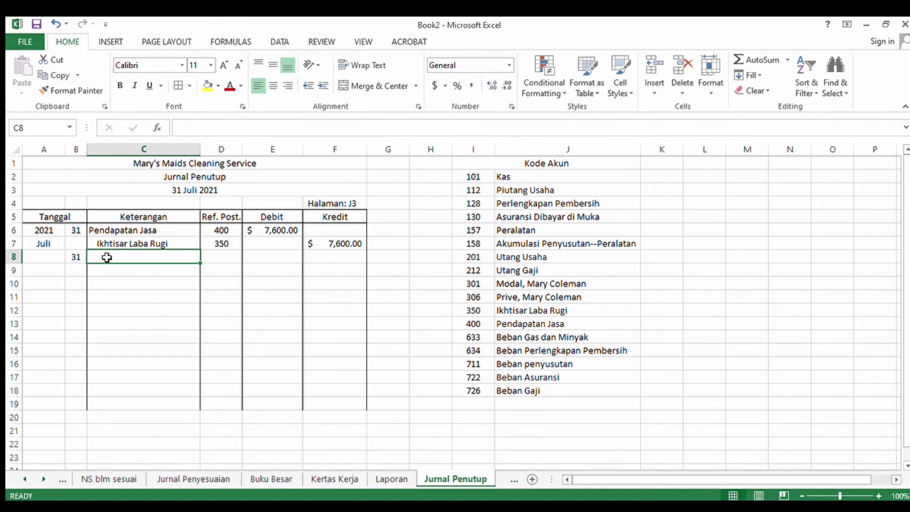
{"action": "type", "text": "I"}
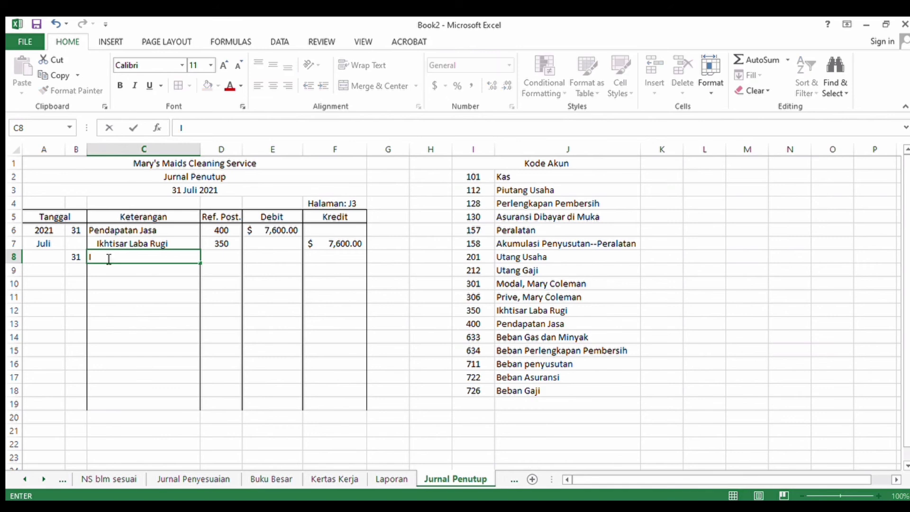
{"action": "type", "text": "khtisar Laba"}
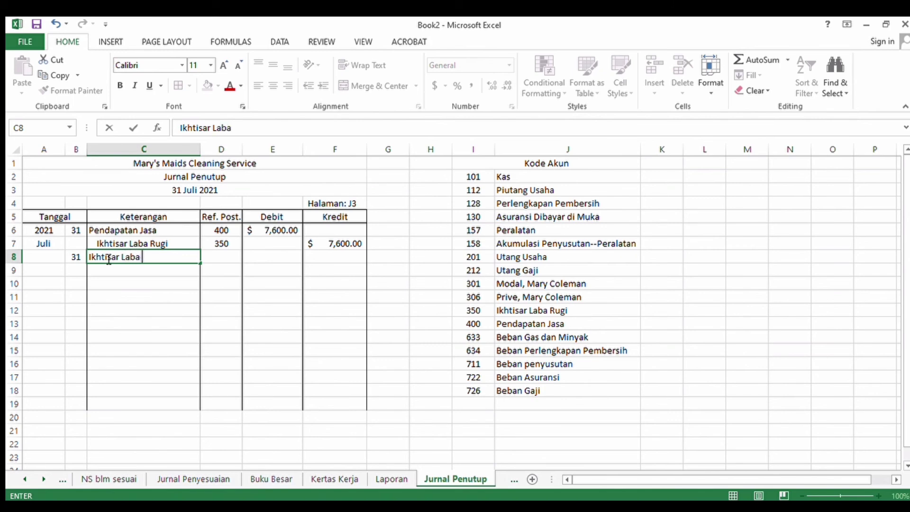
{"action": "type", "text": " RUG"}
{"action": "key", "text": "BackSpace"}
{"action": "key", "text": "BackSpace"}
{"action": "type", "text": "ug"}
Step: Complete the Ikhtisar Laba Rugi line in row 8 with Ref. Post. 350 and a debit of 3400
{"action": "left_click", "coordinate": [226, 256]}
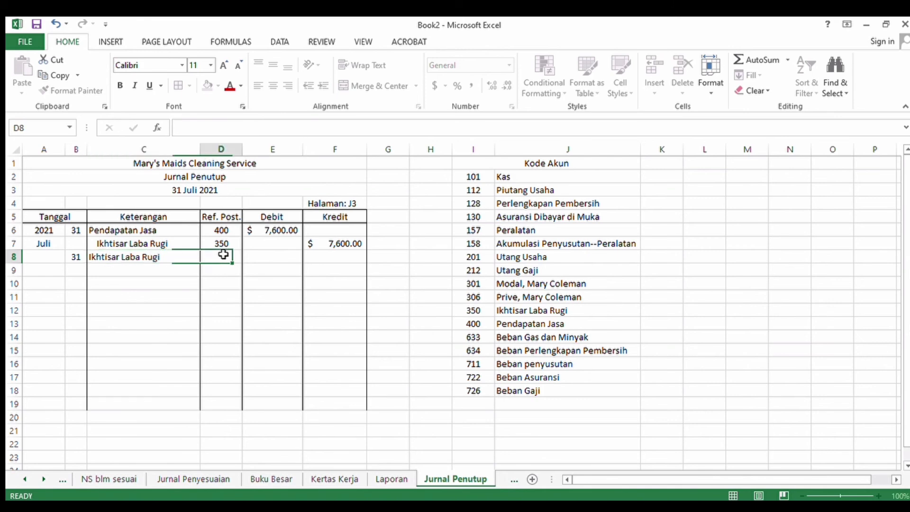
{"action": "type", "text": "350"}
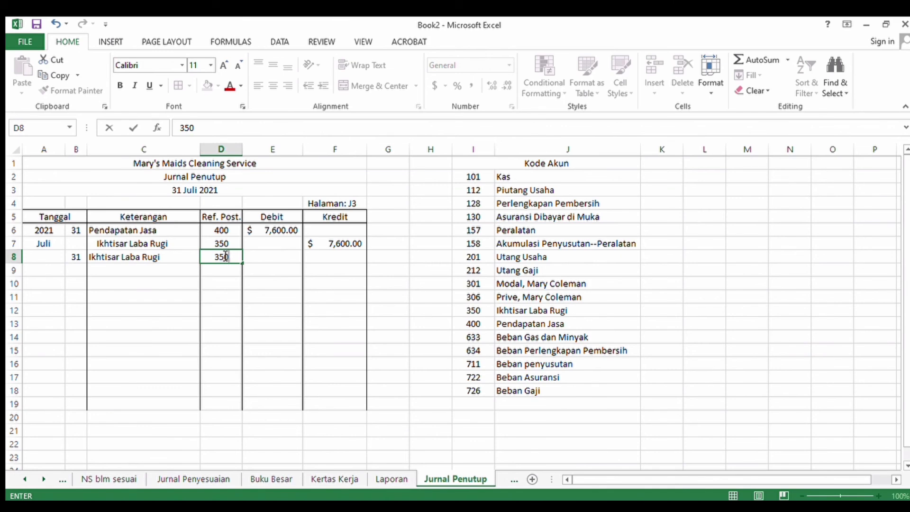
{"action": "left_click", "coordinate": [261, 258]}
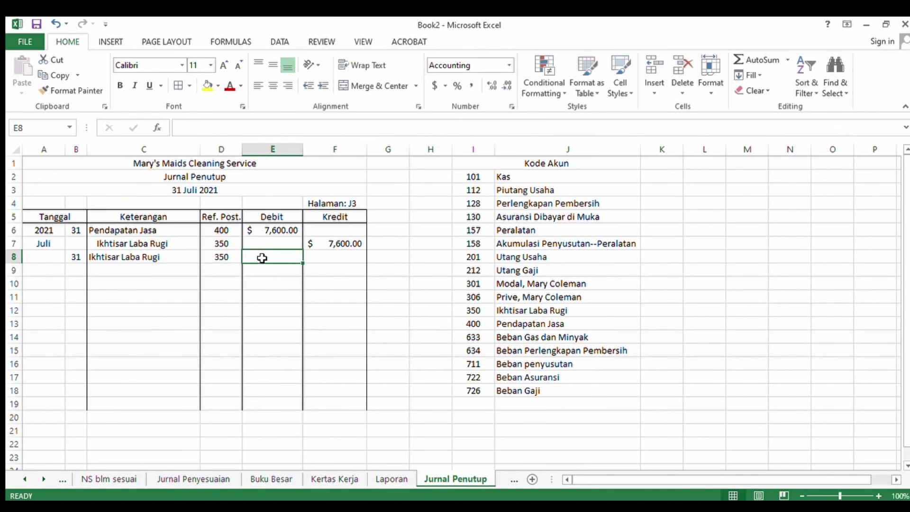
{"action": "type", "text": "3400"}
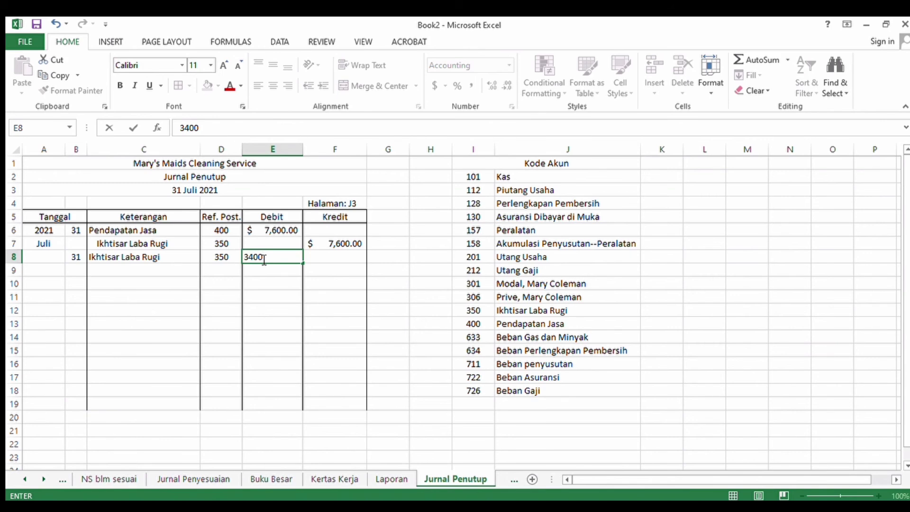
{"action": "key", "text": "Return"}
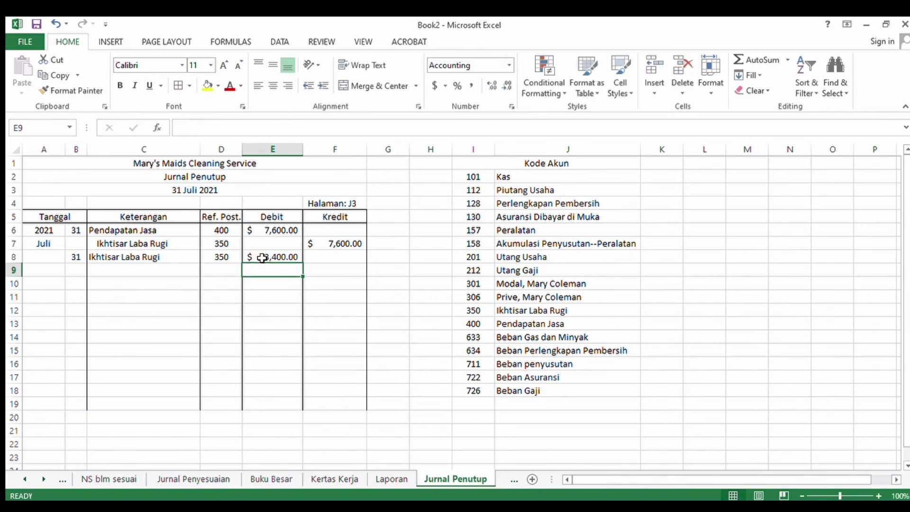
Step: Enter the indented account name Beban Gas Dan Minyak in C9 of the closing journal
{"action": "left_click", "coordinate": [161, 270]}
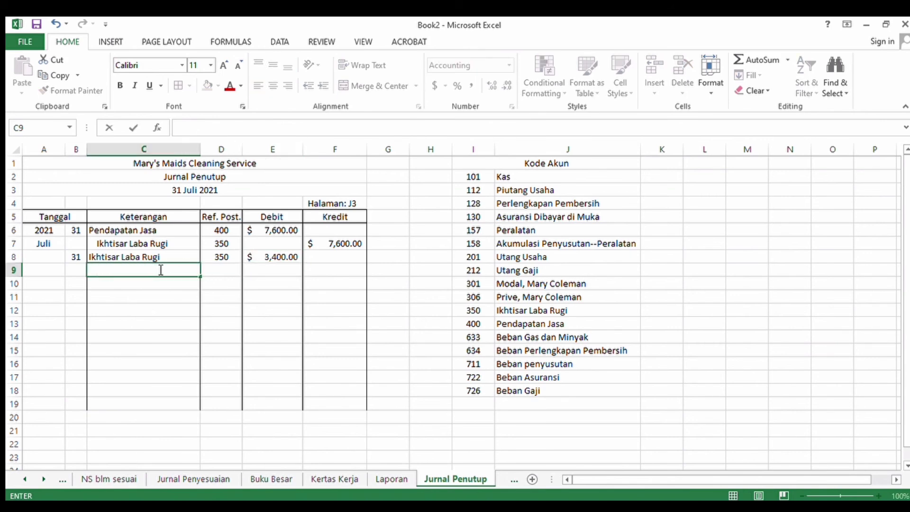
{"action": "type", "text": "Beban Gas D"}
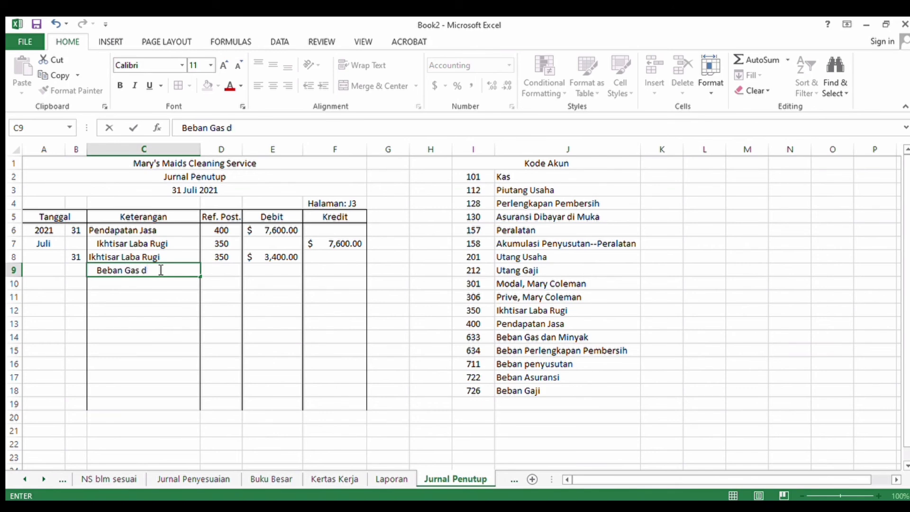
{"action": "type", "text": "AN"}
{"action": "key", "text": "BackSpace"}
{"action": "key", "text": "BackSpace"}
{"action": "type", "text": "n Minyak"}
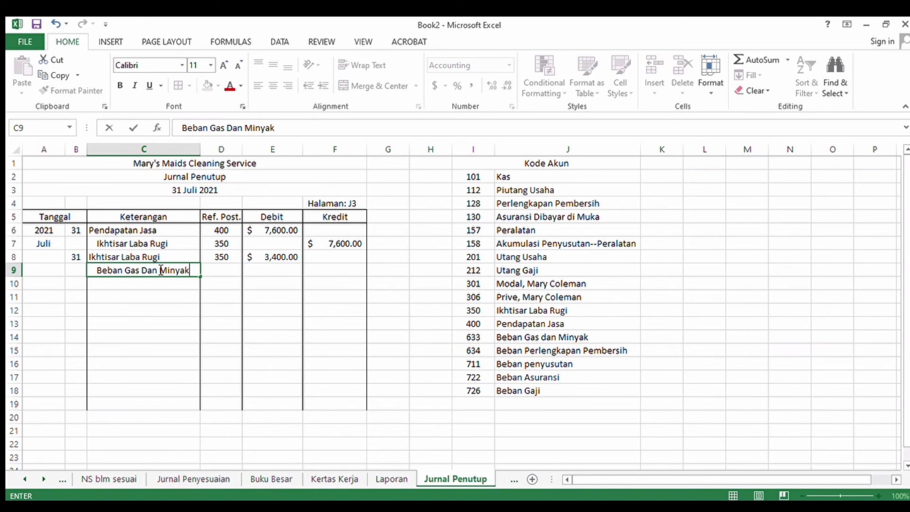
Step: Give the Beban Gas Dan Minyak line Ref. Post. 633 and, after checking the Laporan sheet, a credit of 400
{"action": "left_click", "coordinate": [224, 268]}
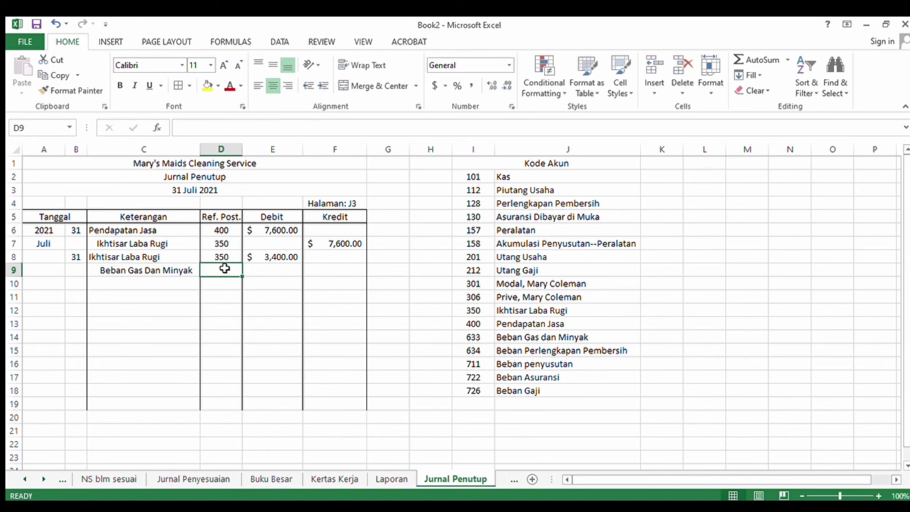
{"action": "type", "text": "633"}
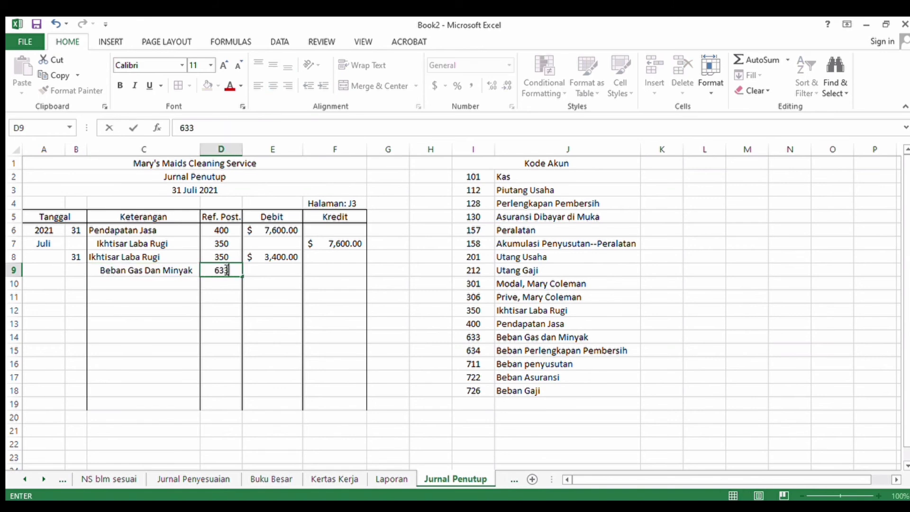
{"action": "left_click", "coordinate": [312, 272]}
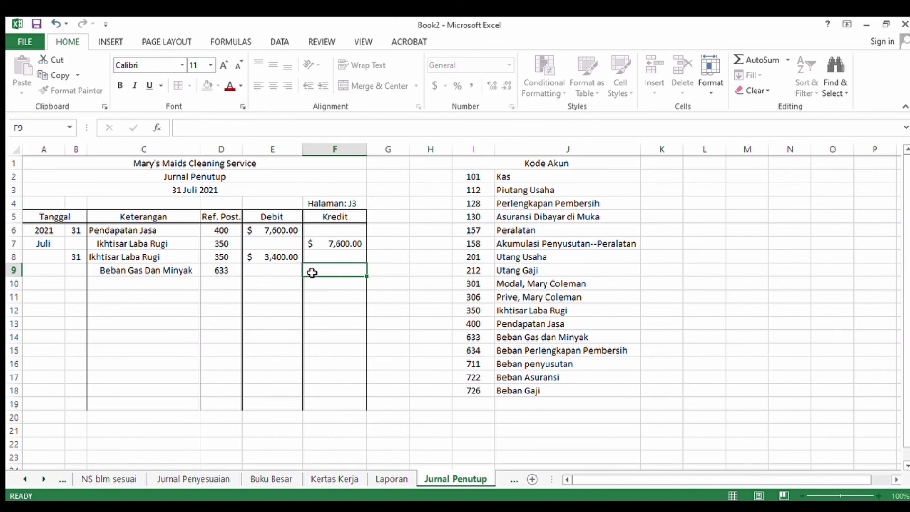
{"action": "left_click", "coordinate": [375, 479]}
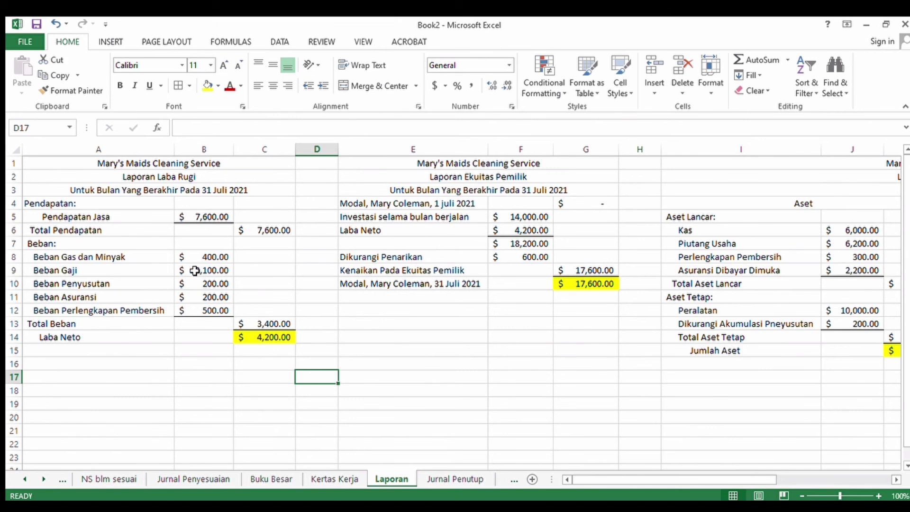
{"action": "left_click", "coordinate": [422, 479]}
{"action": "type", "text": "400"}
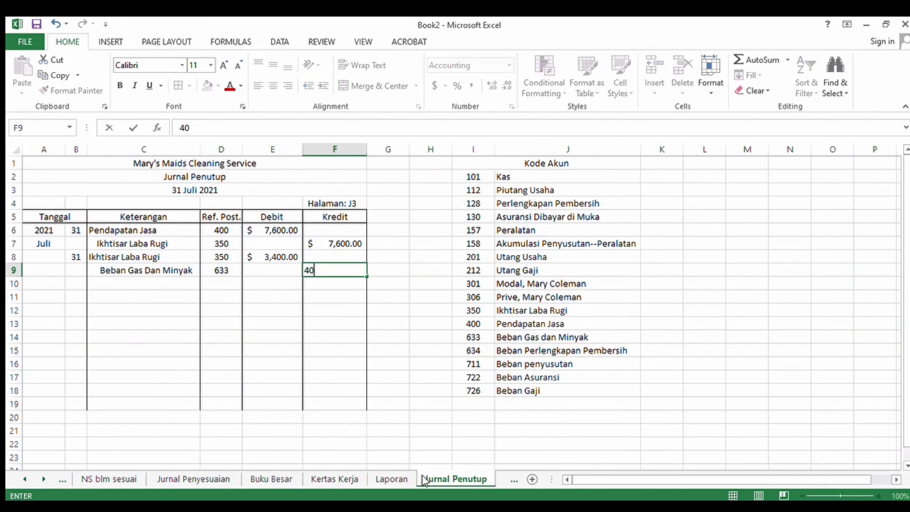
Step: Enter the indented account name Beban Gaji in C10 of the closing journal, replacing the autocomplete suggestion
{"action": "double_click", "coordinate": [159, 290]}
{"action": "type", "text": "Be"}
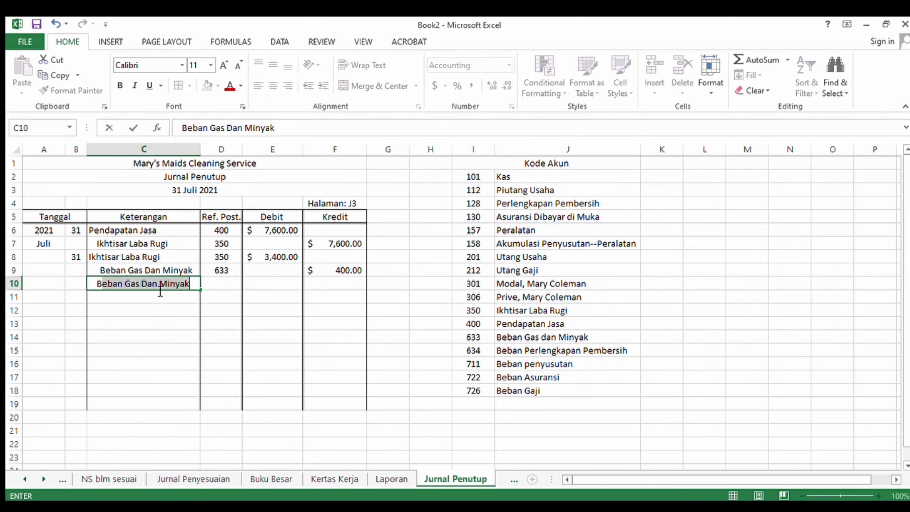
{"action": "type", "text": "ban GAJI"}
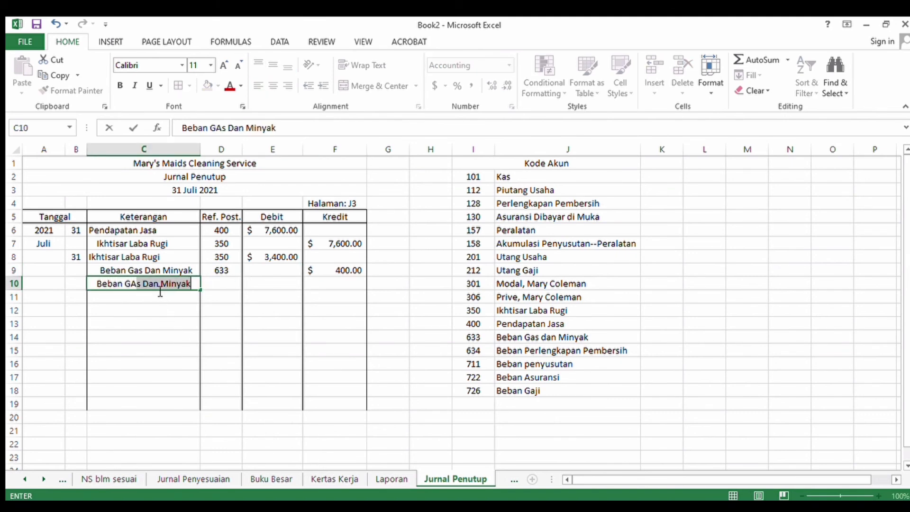
{"action": "key", "text": "BackSpace"}
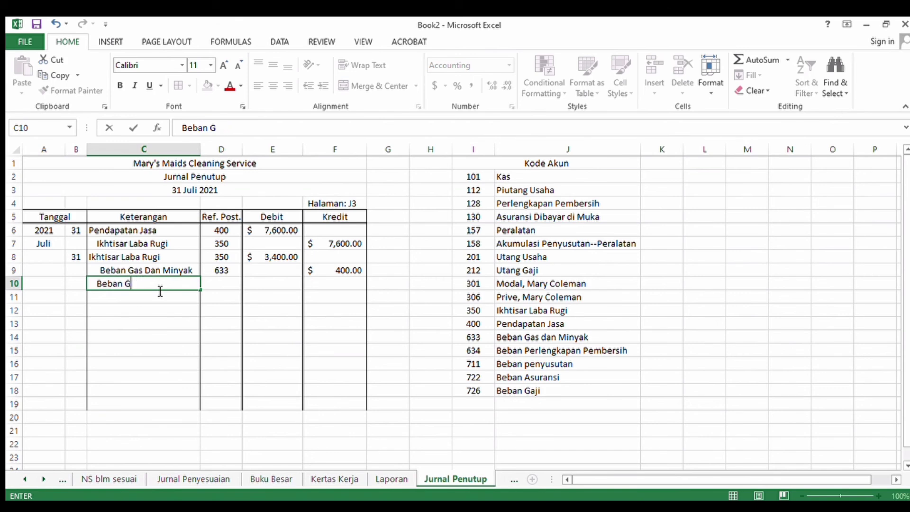
{"action": "type", "text": "aji"}
Step: Complete the Beban Gaji line in row 10 with Ref. Post. 726 and a credit of 2100
{"action": "left_click", "coordinate": [211, 286]}
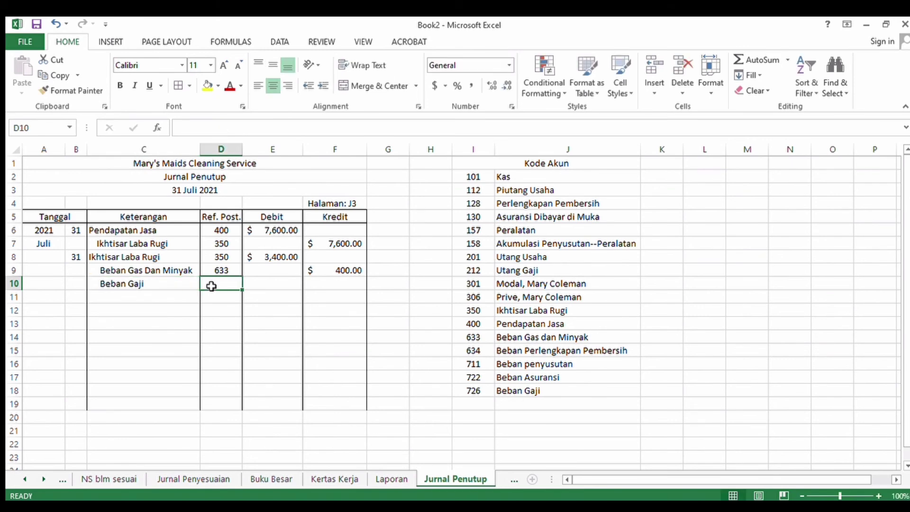
{"action": "type", "text": "726"}
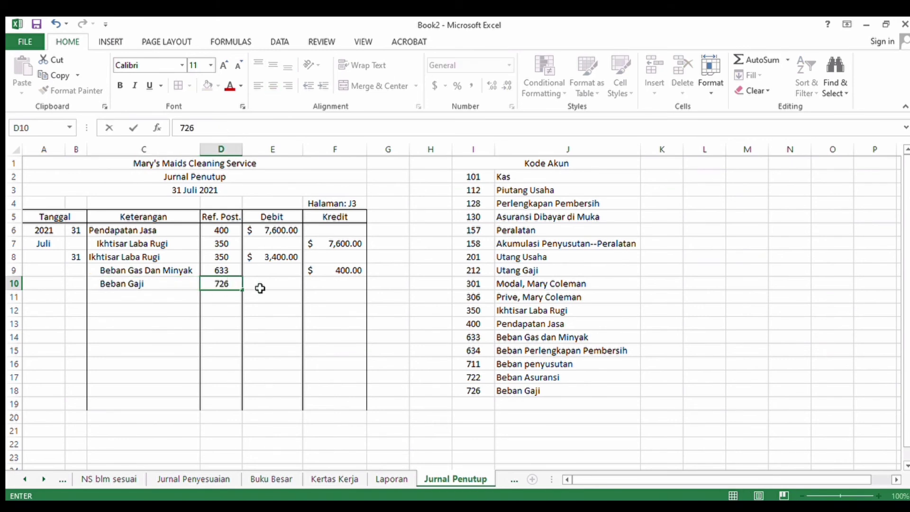
{"action": "left_click", "coordinate": [334, 287]}
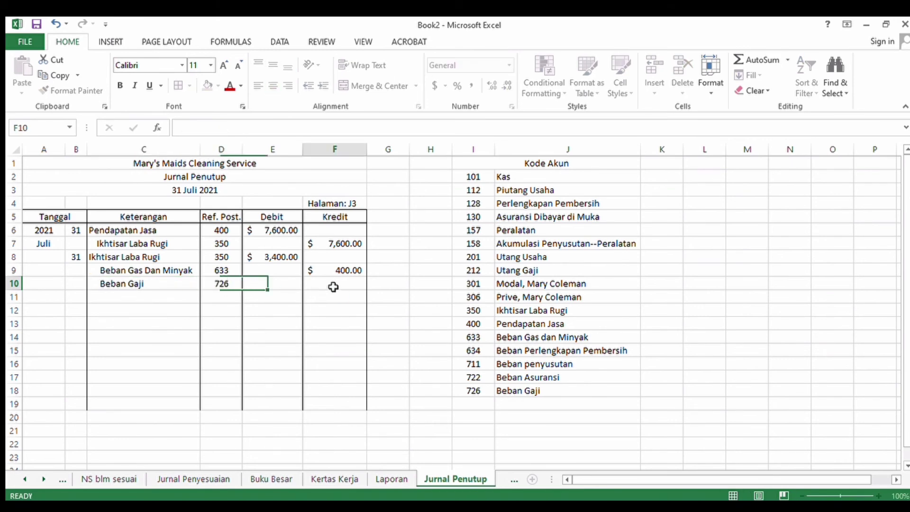
{"action": "type", "text": "2"}
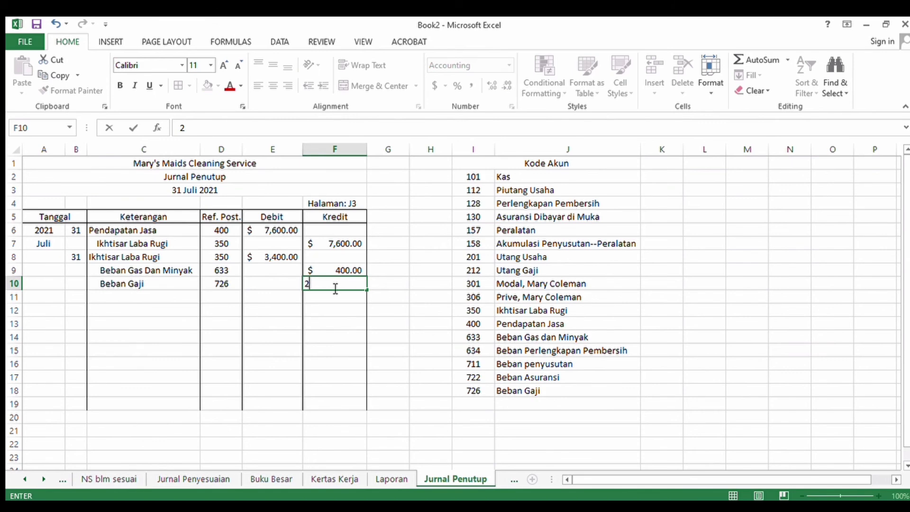
{"action": "type", "text": "100"}
{"action": "key", "text": "Return"}
Step: Enter the indented account name Beban Penyusutan in C11 of the closing journal, checking the expense list on the Laporan sheet
{"action": "left_click", "coordinate": [162, 299]}
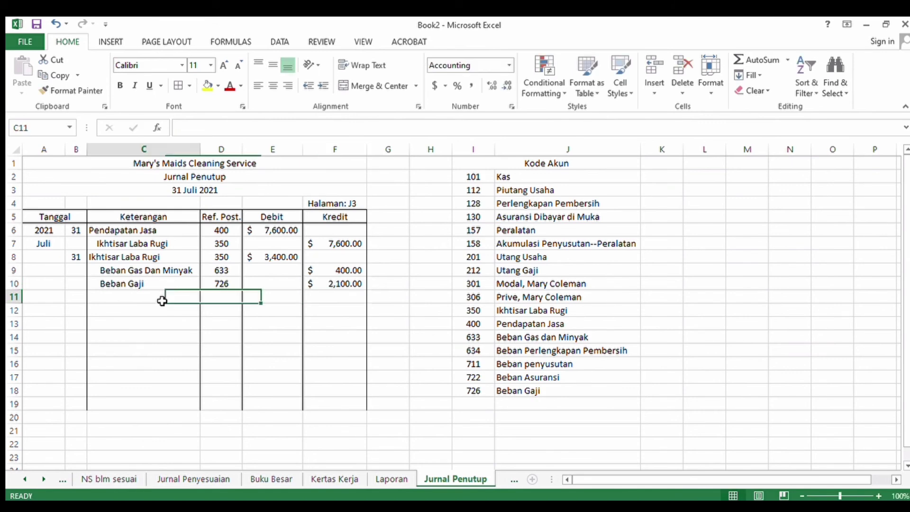
{"action": "type", "text": "Beban"}
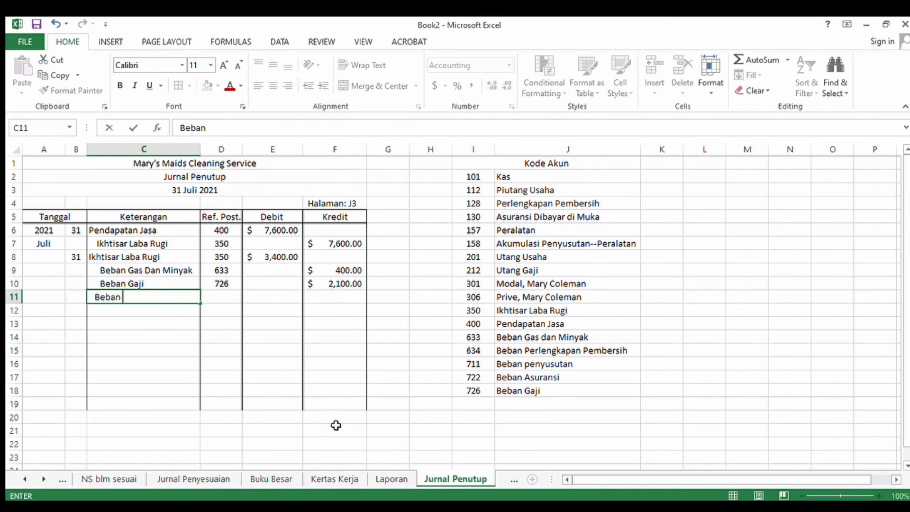
{"action": "left_click", "coordinate": [389, 479]}
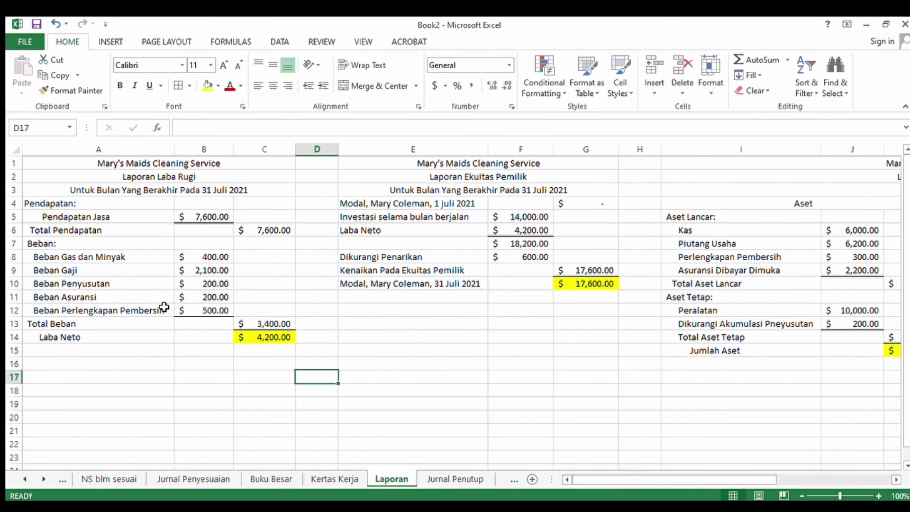
{"action": "left_click", "coordinate": [435, 480]}
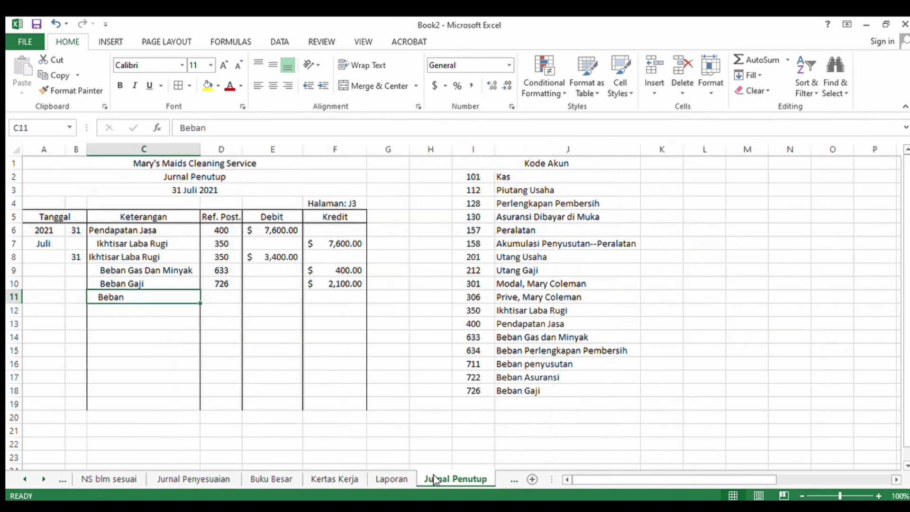
{"action": "double_click", "coordinate": [161, 297]}
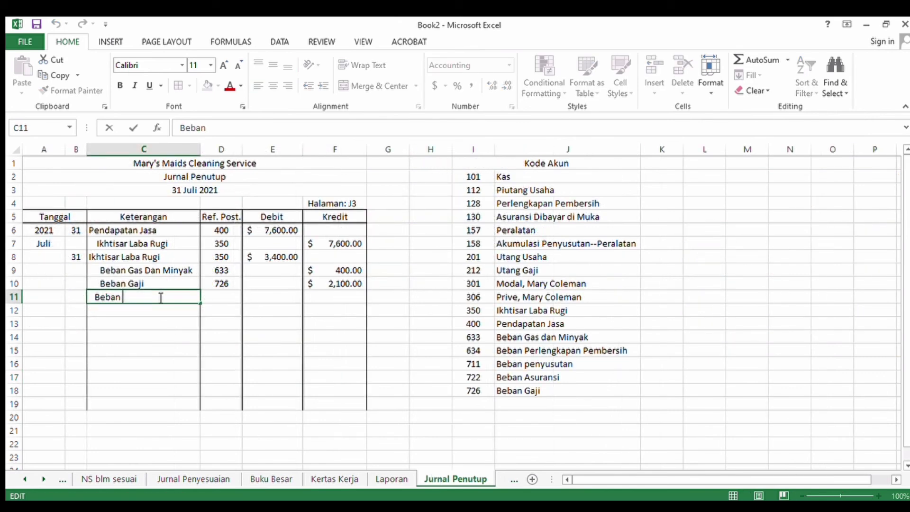
{"action": "type", "text": "Penyusuta"}
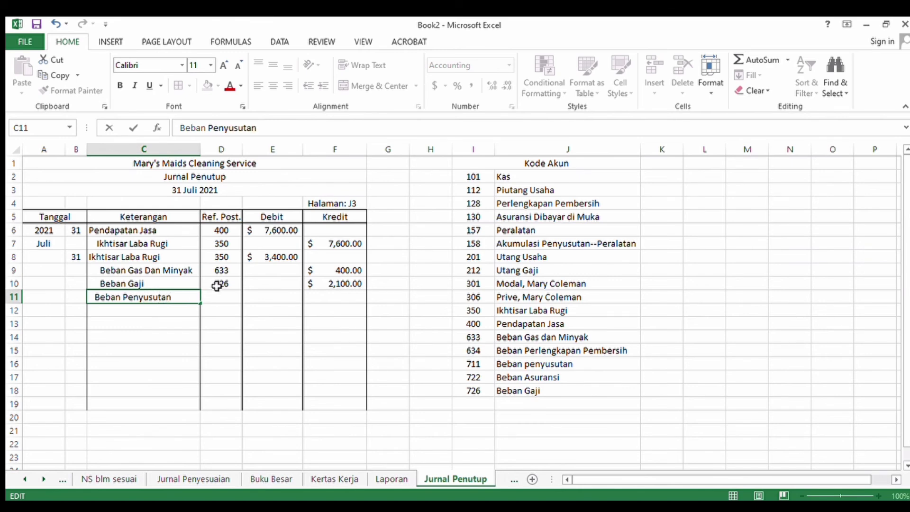
{"action": "type", "text": "n"}
{"action": "left_click", "coordinate": [226, 299]}
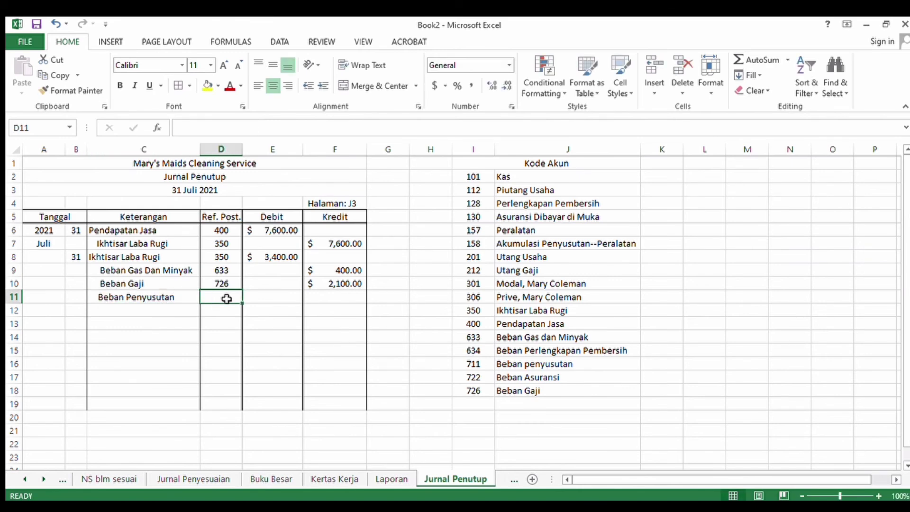
Step: Complete the Beban Penyusutan line in row 11 with Ref. Post. 711 and a credit of 200
{"action": "type", "text": "711"}
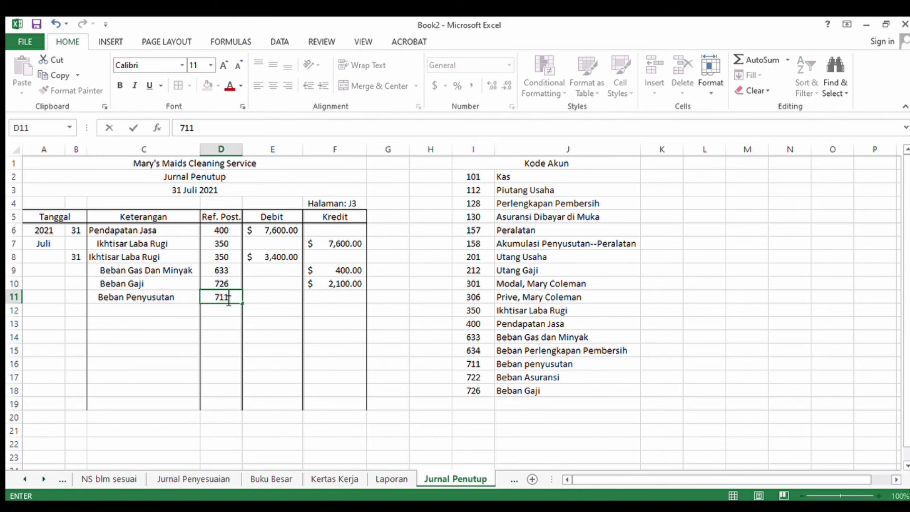
{"action": "left_click", "coordinate": [325, 298]}
{"action": "type", "text": "200"}
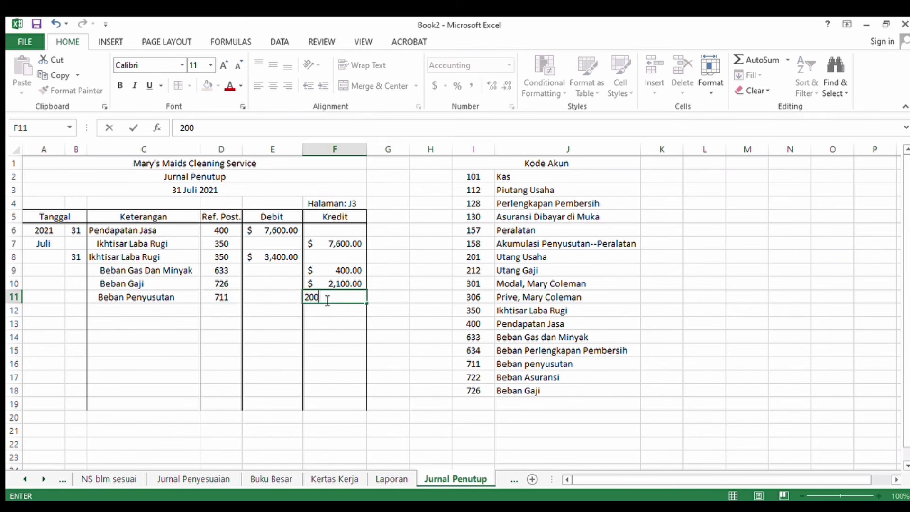
{"action": "key", "text": "Return"}
Step: Add an indented Beban Asuransi line in row 12 of the closing journal with Ref. Post. 722 and a credit of 200
{"action": "left_click", "coordinate": [172, 311]}
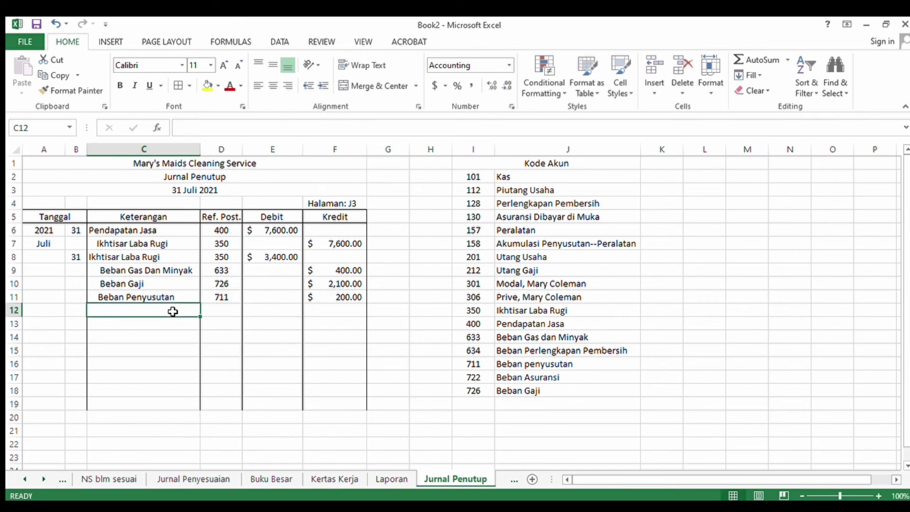
{"action": "type", "text": "Beban "}
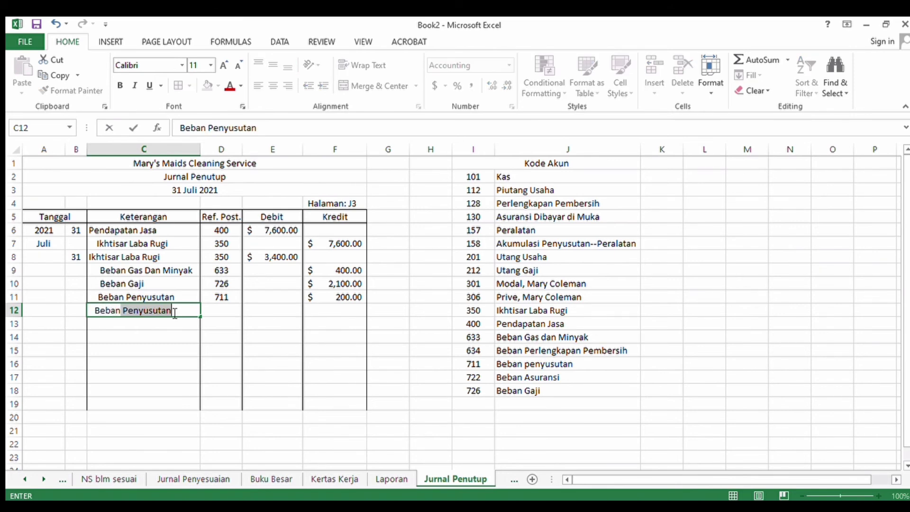
{"action": "type", "text": "Asuransu"}
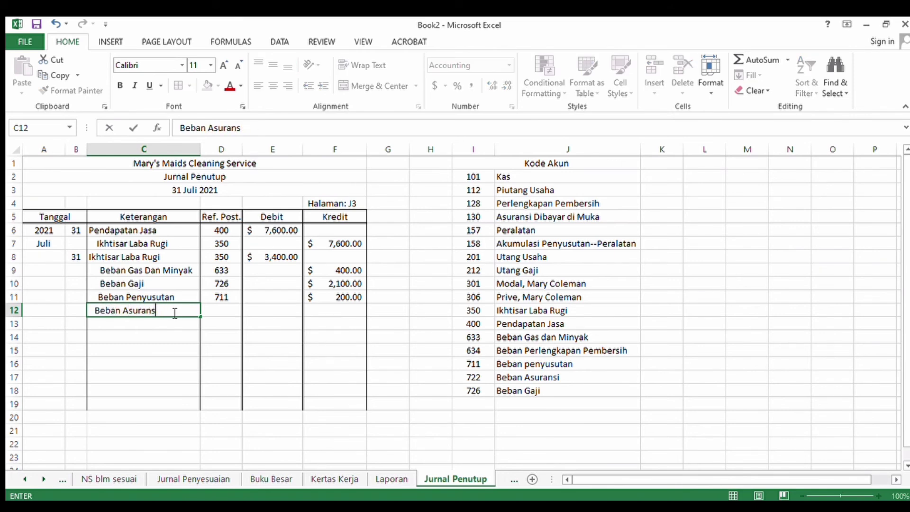
{"action": "left_click", "coordinate": [228, 312]}
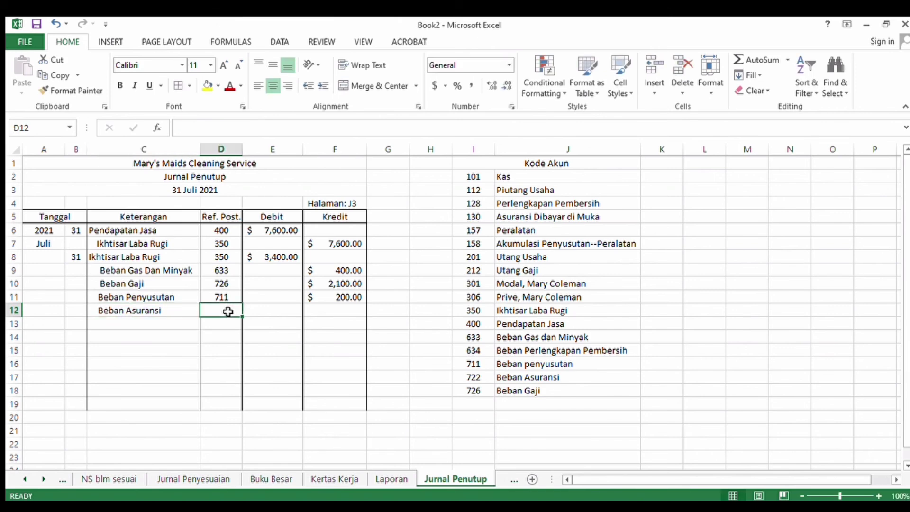
{"action": "type", "text": "722"}
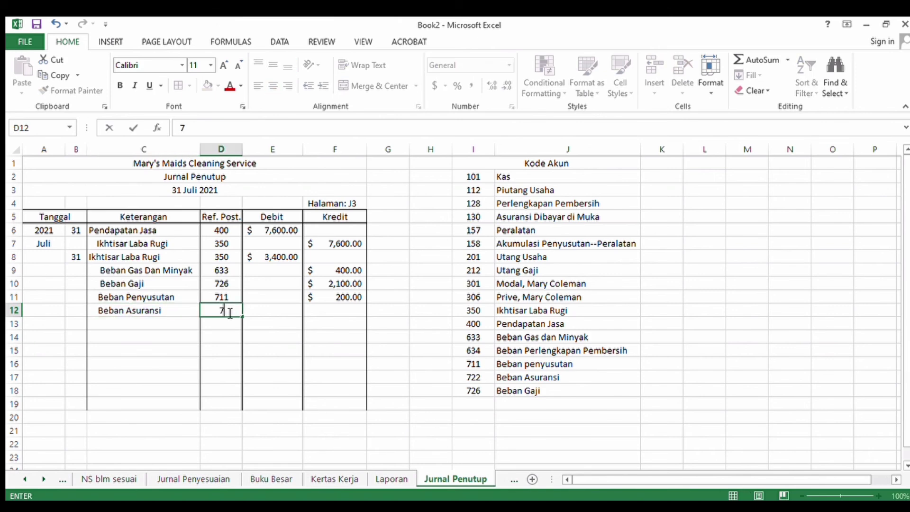
{"action": "left_click", "coordinate": [312, 316]}
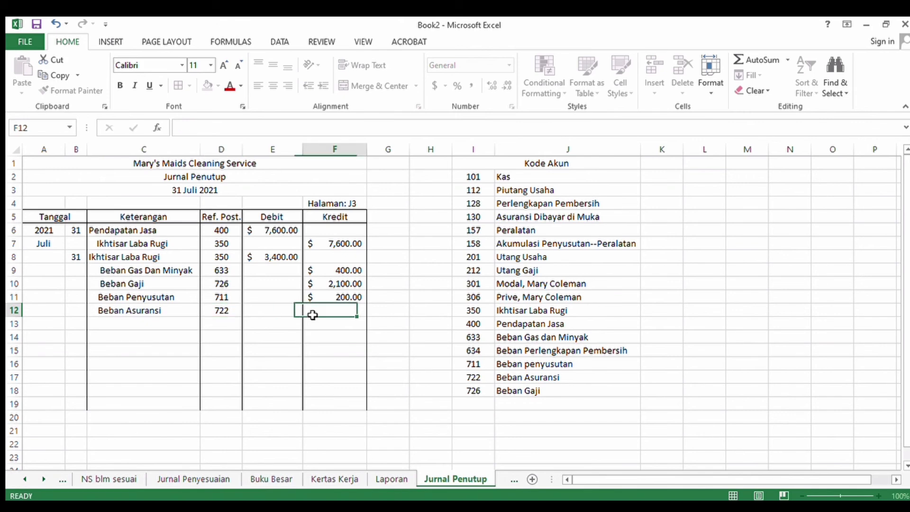
{"action": "type", "text": "200"}
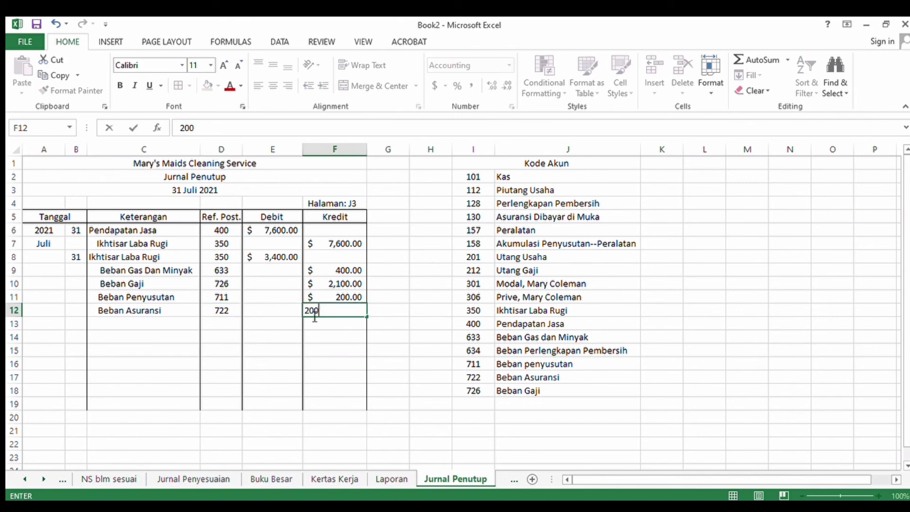
{"action": "key", "text": "Return"}
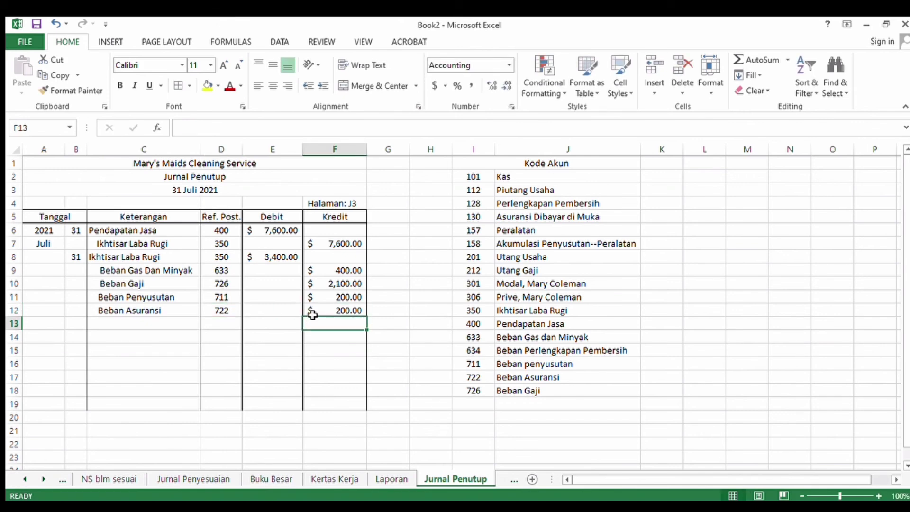
Step: Add an indented Beban Gaji line in row 13 of the closing journal with Ref. Post. 726 and a credit of 500
{"action": "left_click", "coordinate": [169, 323]}
{"action": "type", "text": "B"}
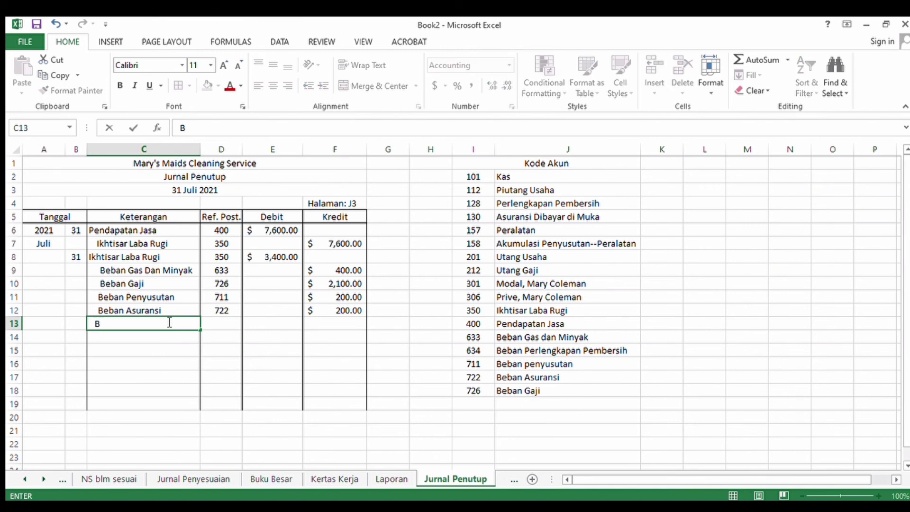
{"action": "type", "text": "eban GA"}
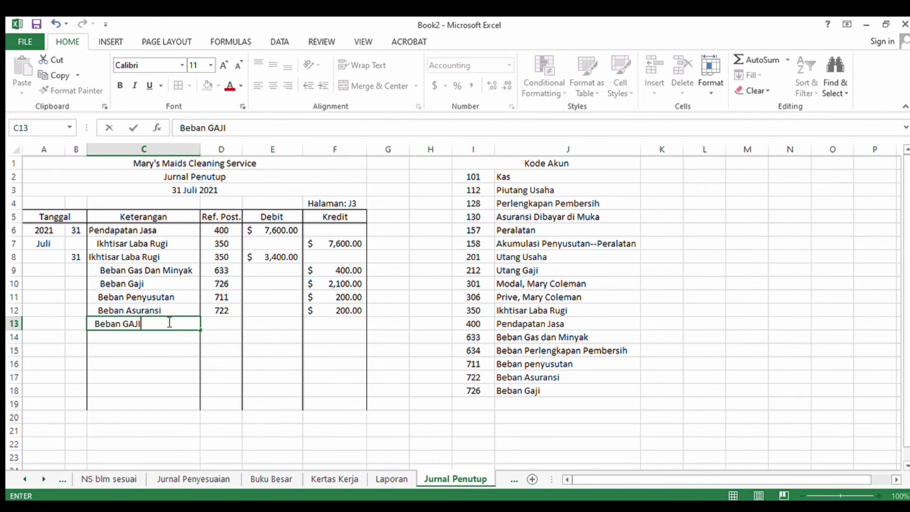
{"action": "key", "text": "BackSpace"}
{"action": "type", "text": "aji"}
{"action": "left_click", "coordinate": [230, 321]}
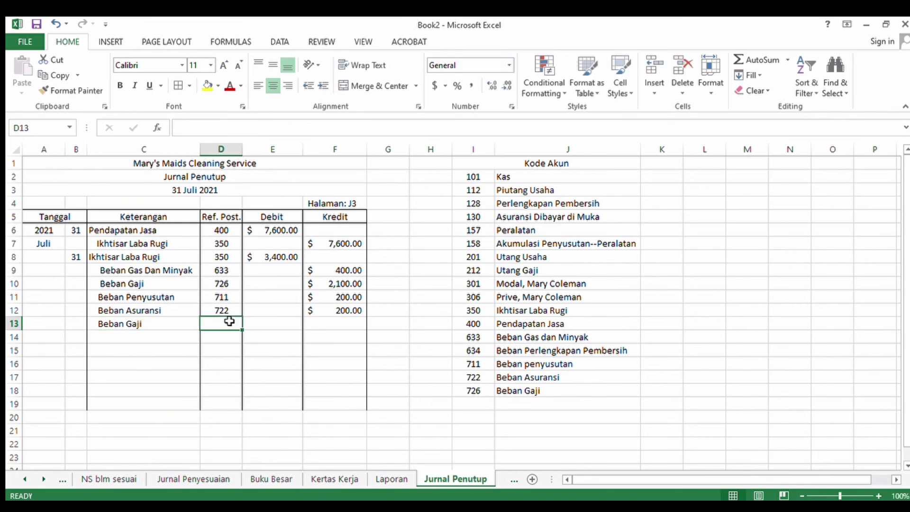
{"action": "type", "text": "726"}
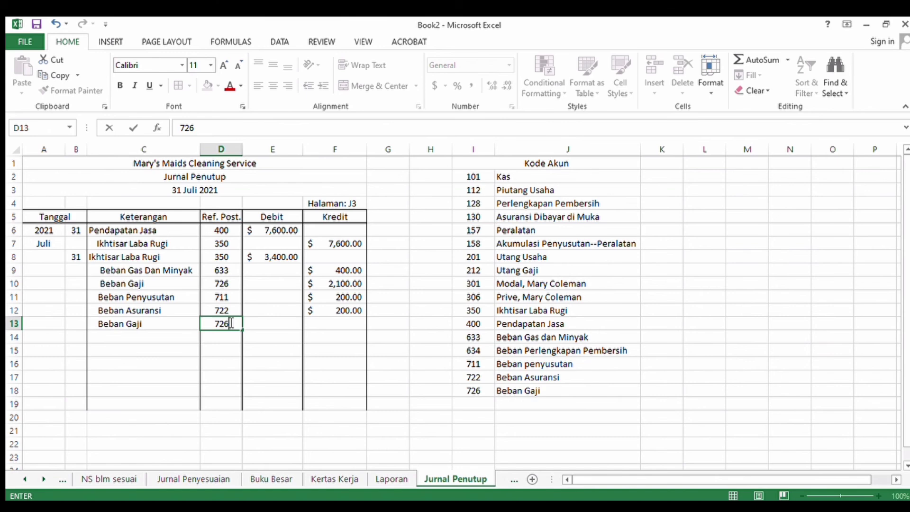
{"action": "left_click", "coordinate": [327, 325]}
{"action": "type", "text": "500"}
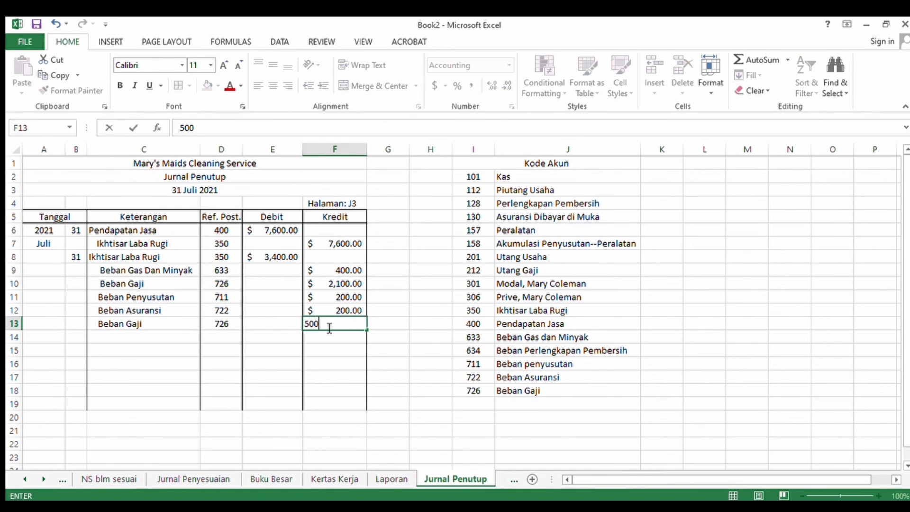
{"action": "key", "text": "Return"}
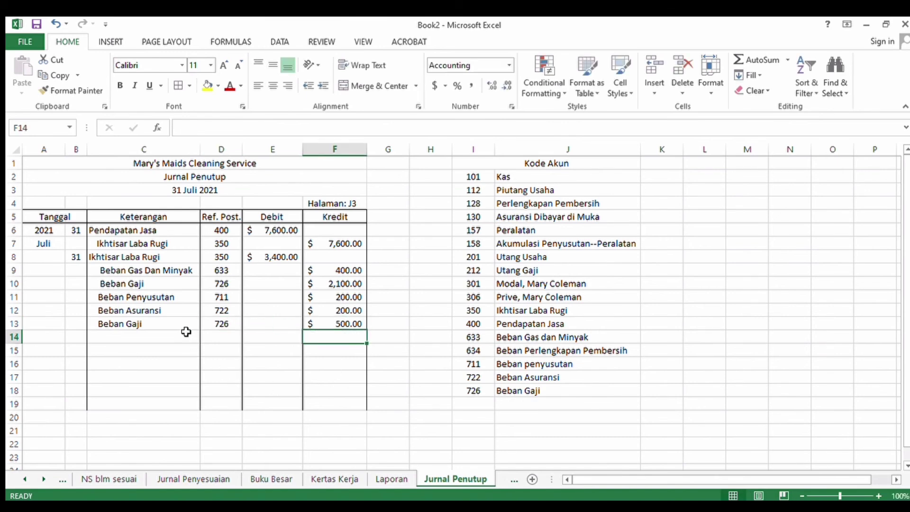
Step: Try to align the account names in C10 and C11 by decreasing and increasing their indent
{"action": "left_click", "coordinate": [125, 284]}
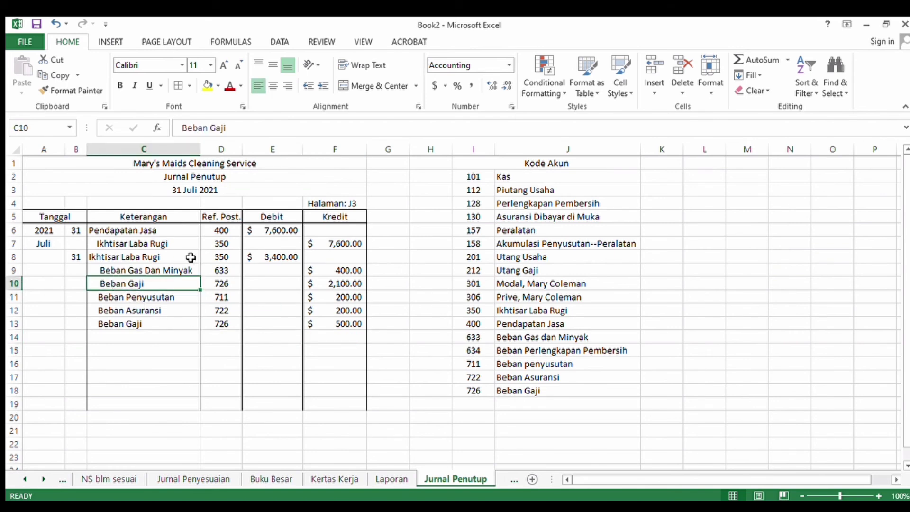
{"action": "left_click", "coordinate": [307, 85]}
{"action": "left_click", "coordinate": [324, 86]}
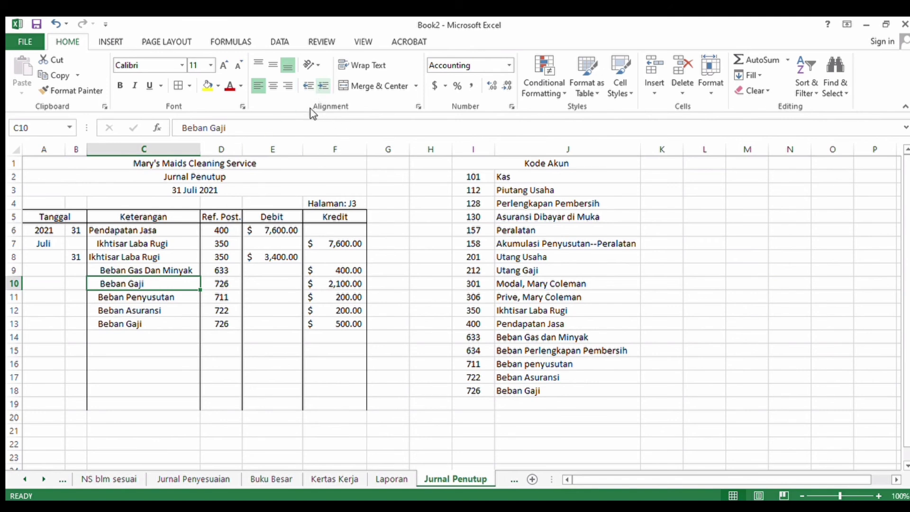
{"action": "left_click", "coordinate": [119, 299]}
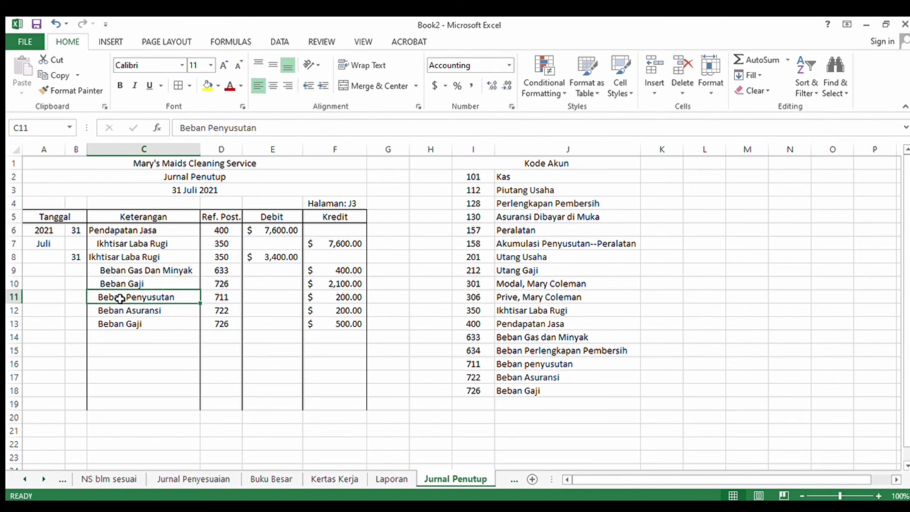
{"action": "left_click", "coordinate": [324, 86]}
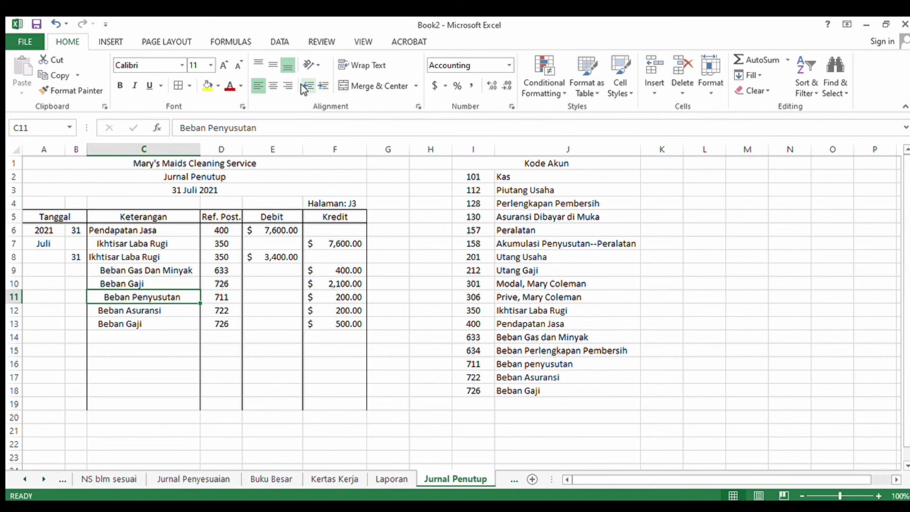
{"action": "left_click", "coordinate": [309, 85]}
{"action": "left_click", "coordinate": [309, 86]}
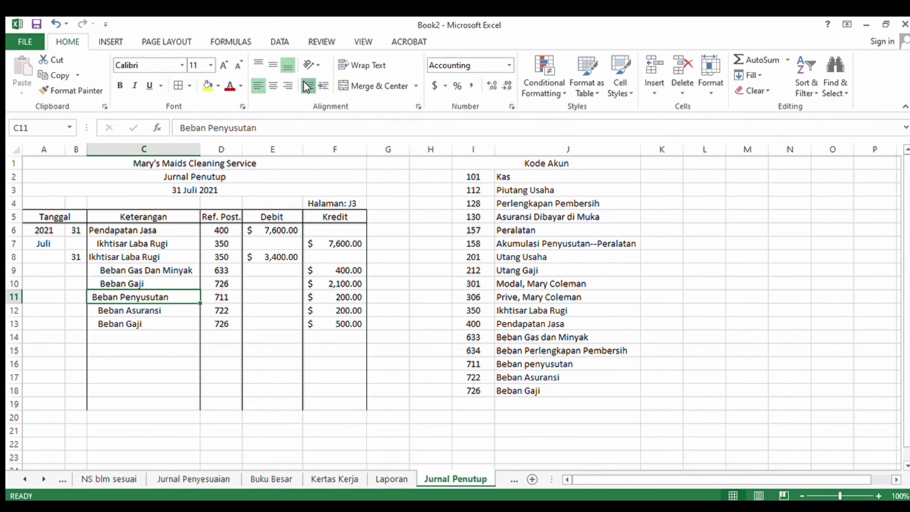
{"action": "left_click", "coordinate": [317, 87]}
{"action": "left_click", "coordinate": [317, 86]}
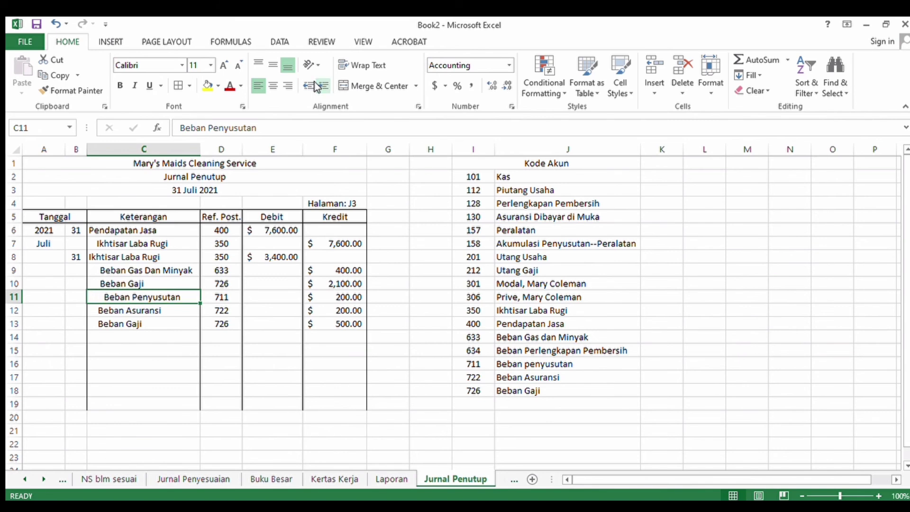
{"action": "left_click", "coordinate": [309, 85]}
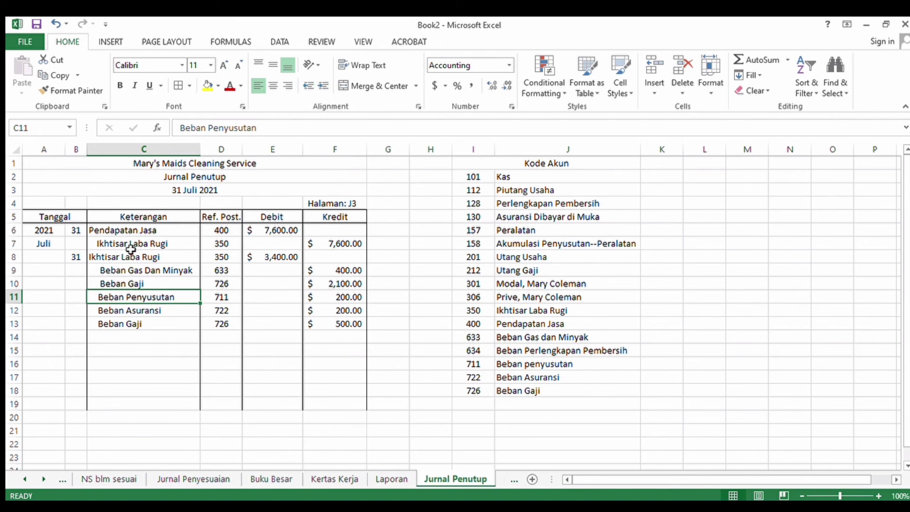
Step: Remove the extra leading space before Beban Gaji in C10 and Beban Gas Dan Minyak in C9 to align the account names
{"action": "left_click_drag", "start_coordinate": [122, 270], "coordinate": [118, 297]}
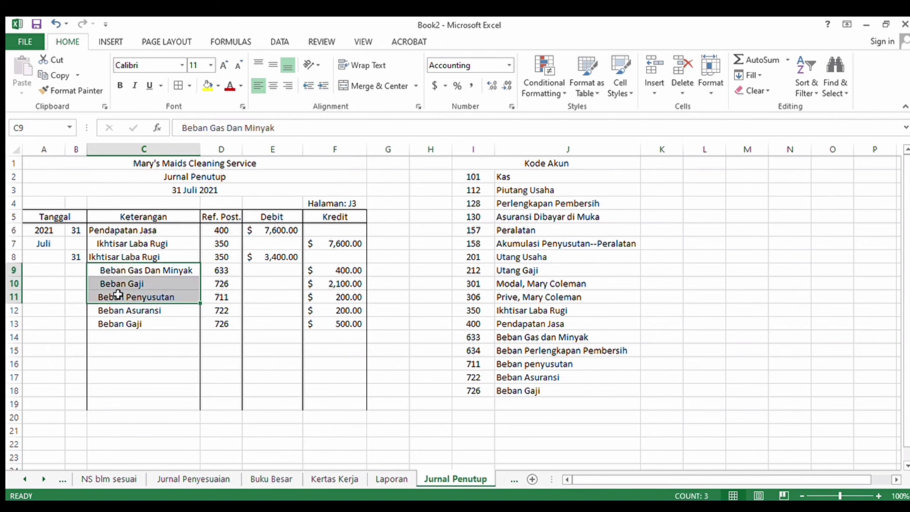
{"action": "left_click", "coordinate": [121, 274]}
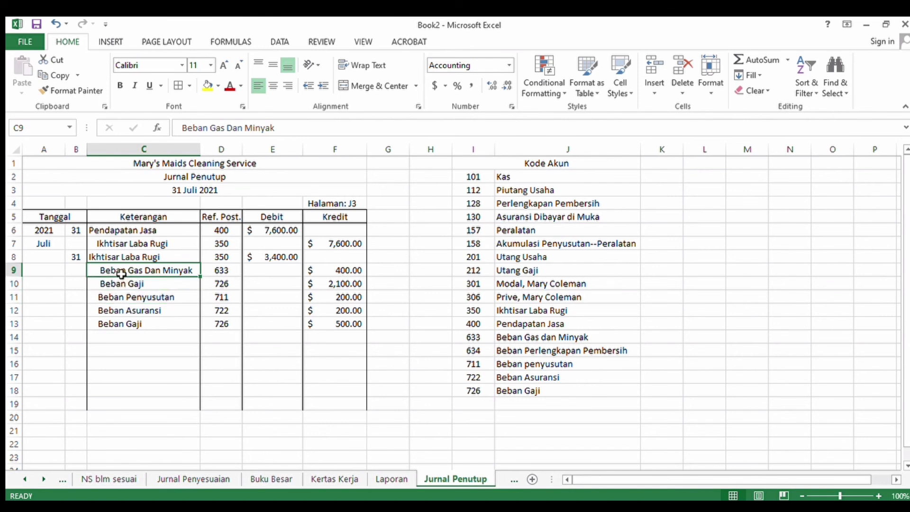
{"action": "left_click", "coordinate": [138, 326]}
{"action": "left_click", "coordinate": [118, 285]}
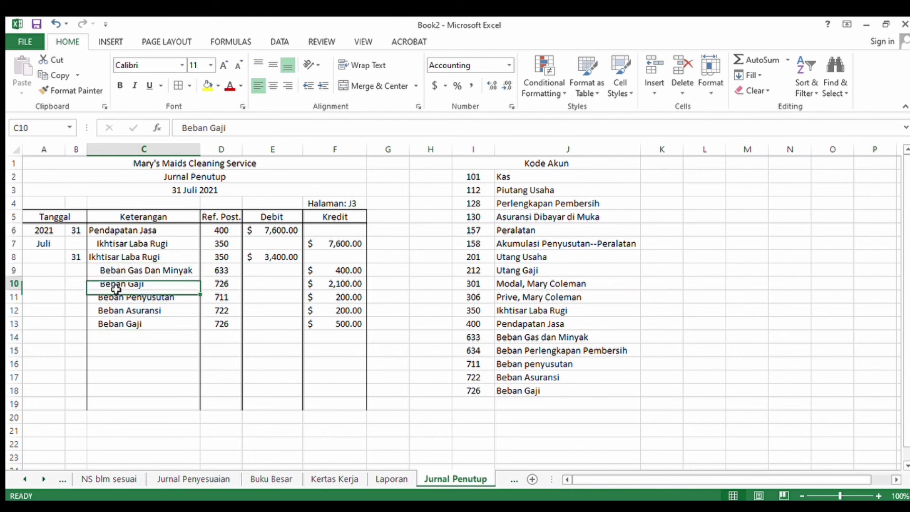
{"action": "double_click", "coordinate": [103, 284]}
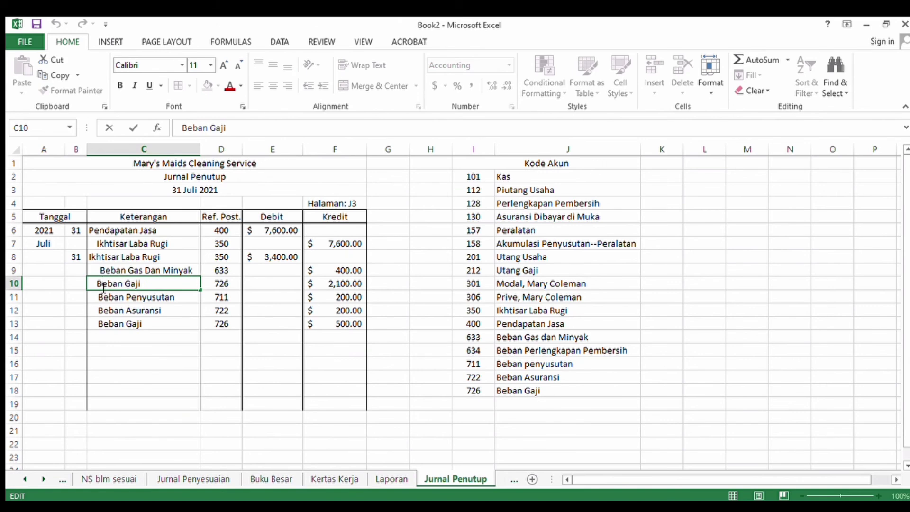
{"action": "key", "text": "BackSpace"}
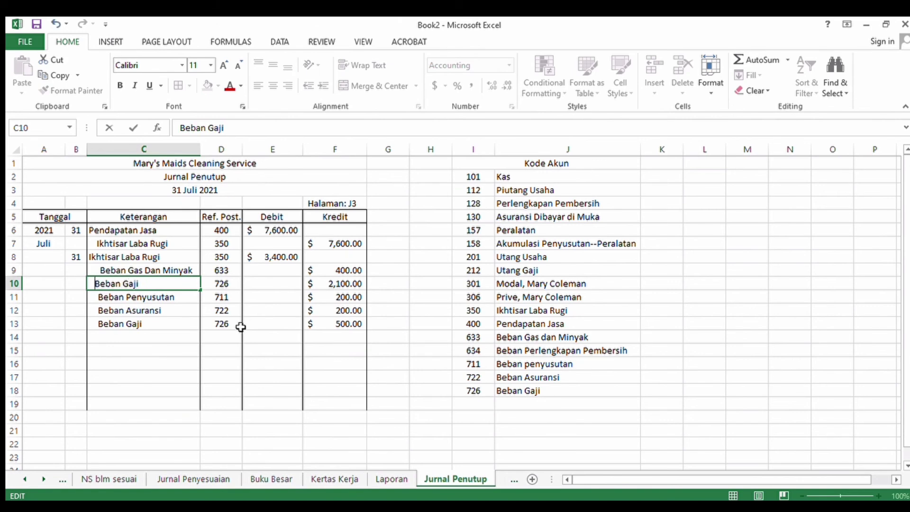
{"action": "left_click", "coordinate": [222, 327]}
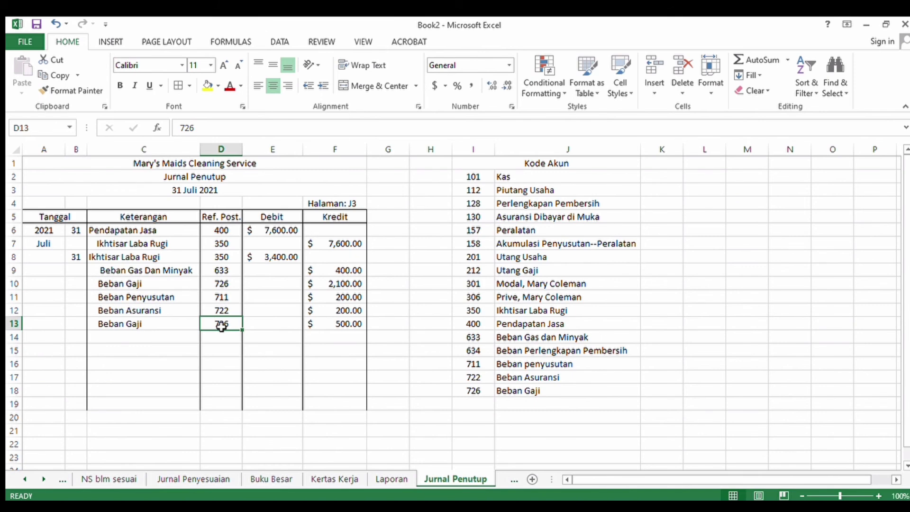
{"action": "left_click", "coordinate": [130, 274]}
{"action": "double_click", "coordinate": [99, 269]}
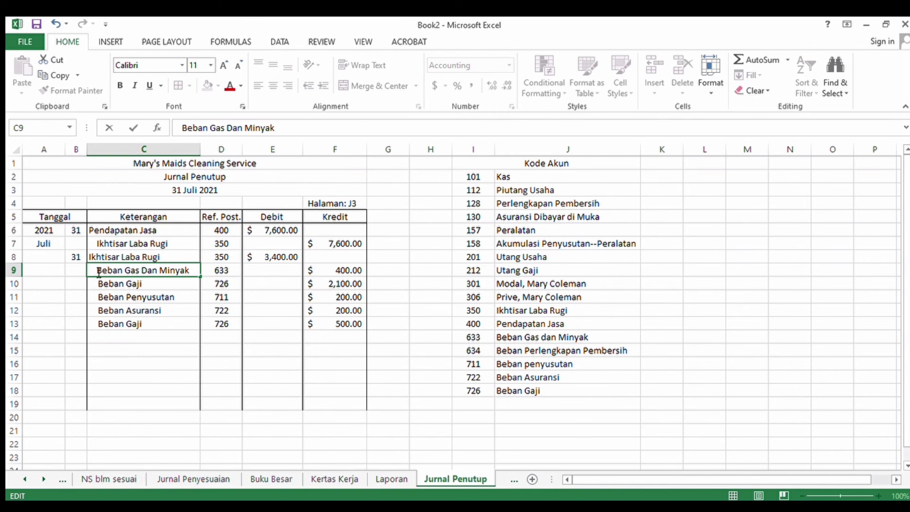
{"action": "left_click", "coordinate": [160, 362]}
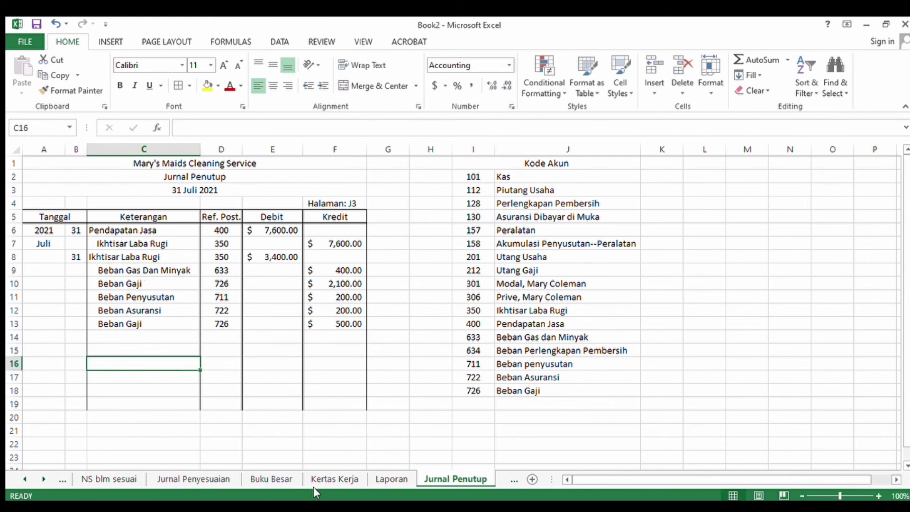
Step: In the Buku Besar sheet, post a closing line to Ikhtisar Laba Rugi row 100 with day 31, Ref. Post. J3 and a debit of 3400
{"action": "left_click", "coordinate": [265, 480]}
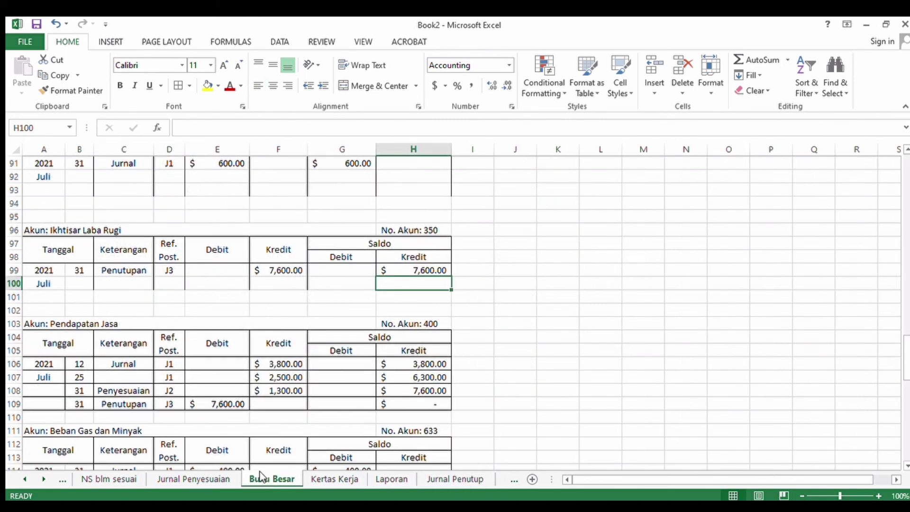
{"action": "left_click", "coordinate": [78, 282]}
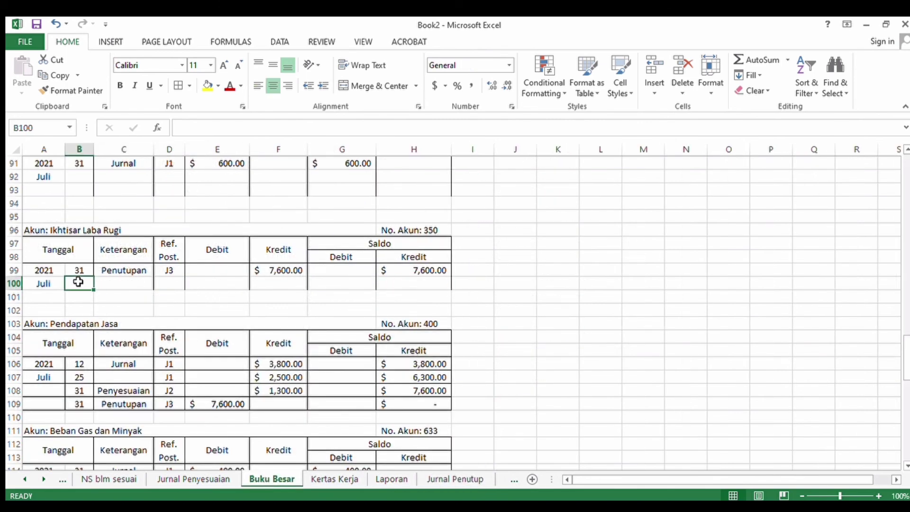
{"action": "type", "text": "31"}
{"action": "left_click", "coordinate": [131, 290]}
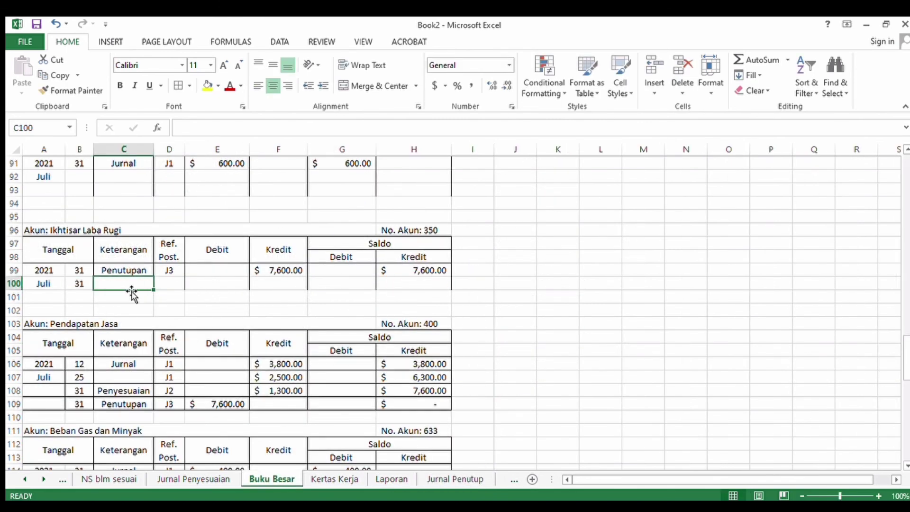
{"action": "type", "text": "P"}
{"action": "key", "text": "BackSpace"}
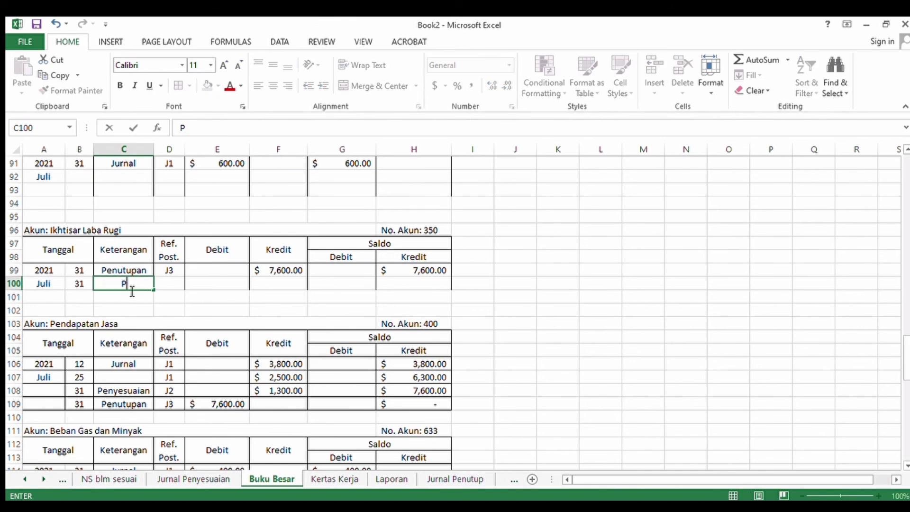
{"action": "left_click", "coordinate": [168, 287]}
{"action": "type", "text": "j"}
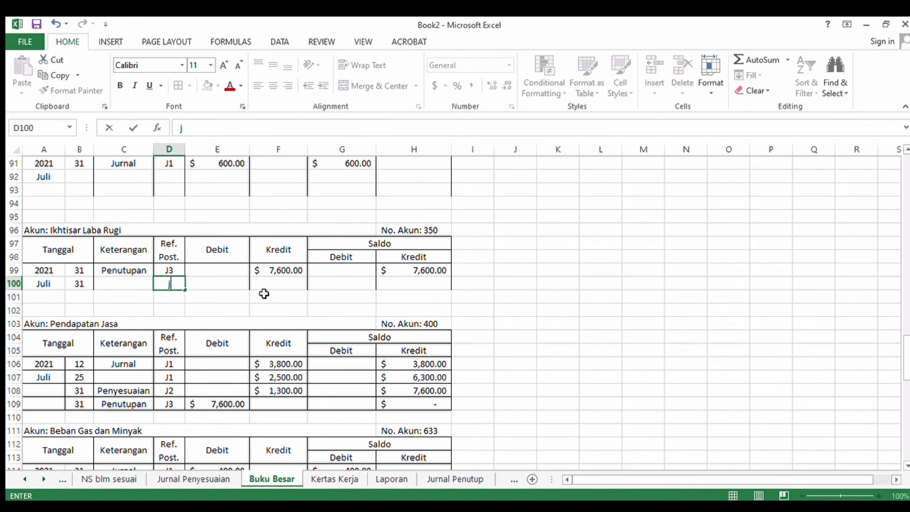
{"action": "type", "text": "3j3j3j"}
{"action": "left_click", "coordinate": [204, 286]}
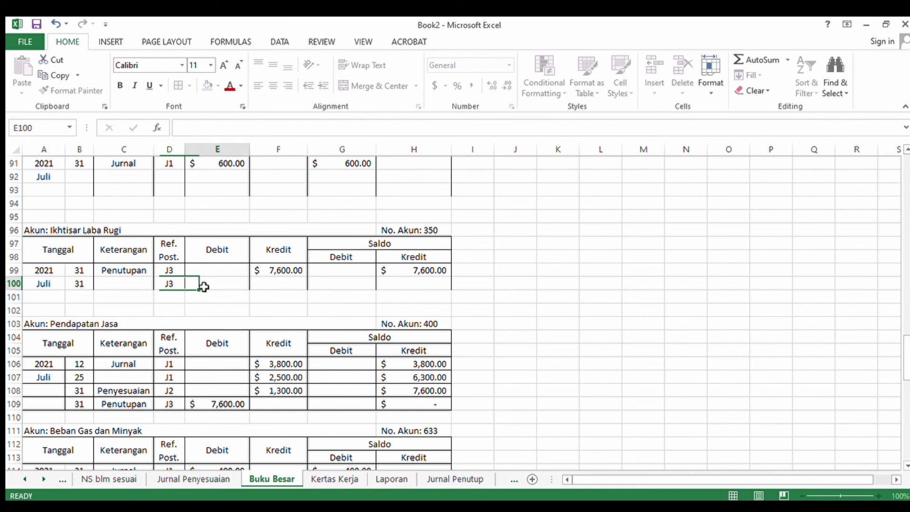
{"action": "type", "text": "3400"}
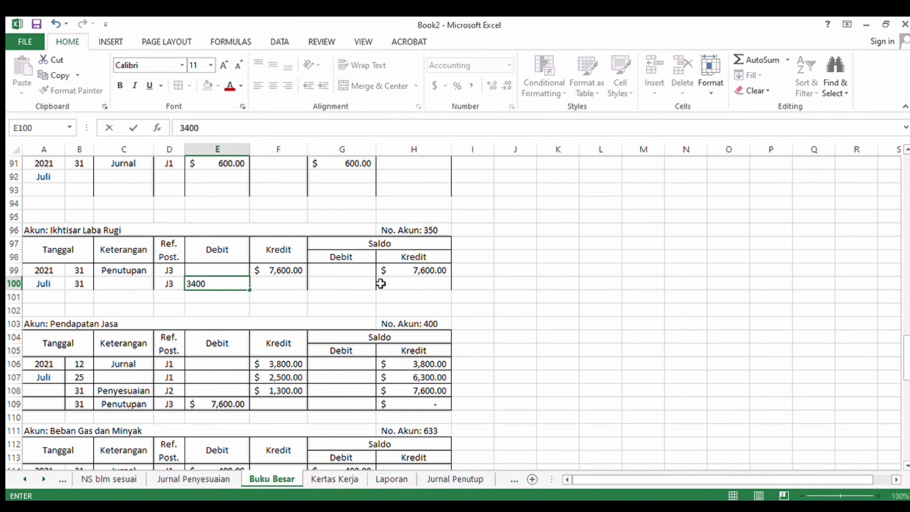
Step: Calculate the Ikhtisar Laba Rugi credit balance in H100 as =SUM(H99-E100)
{"action": "left_click", "coordinate": [399, 282]}
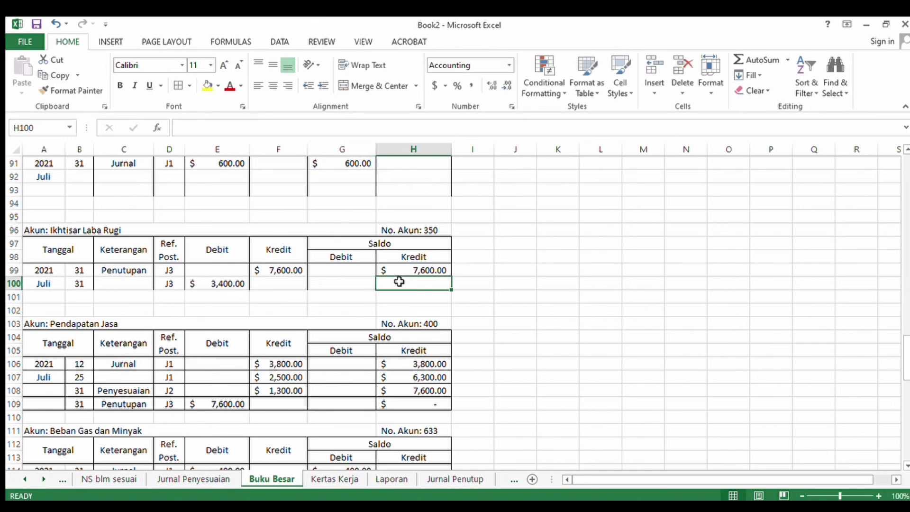
{"action": "type", "text": "=SUM("}
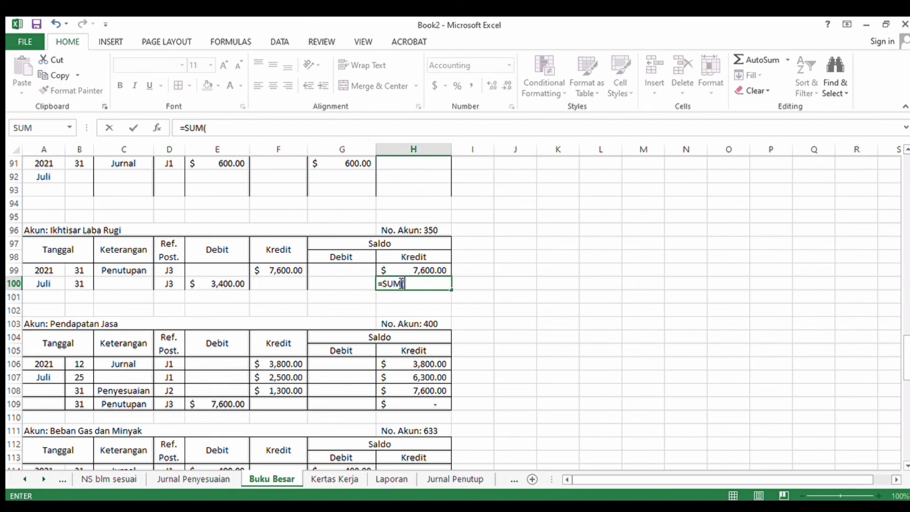
{"action": "left_click", "coordinate": [386, 271]}
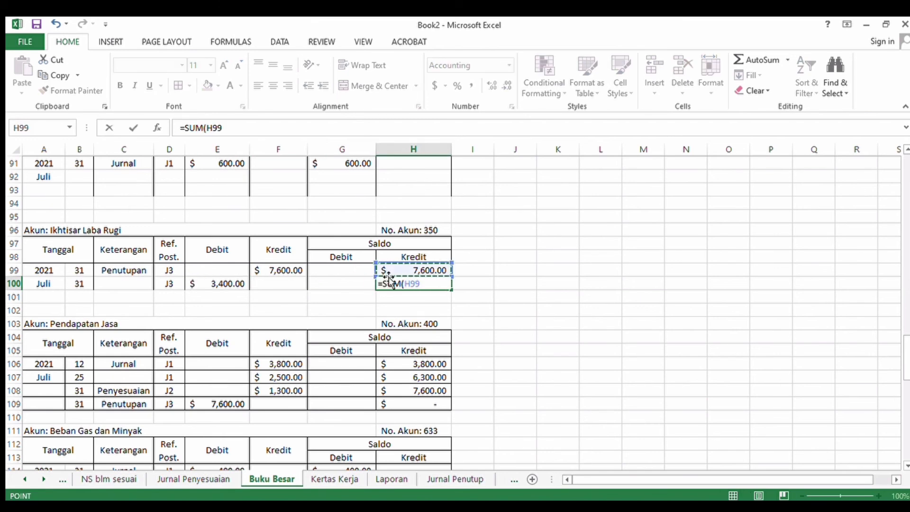
{"action": "type", "text": "-"}
{"action": "left_click", "coordinate": [218, 288]}
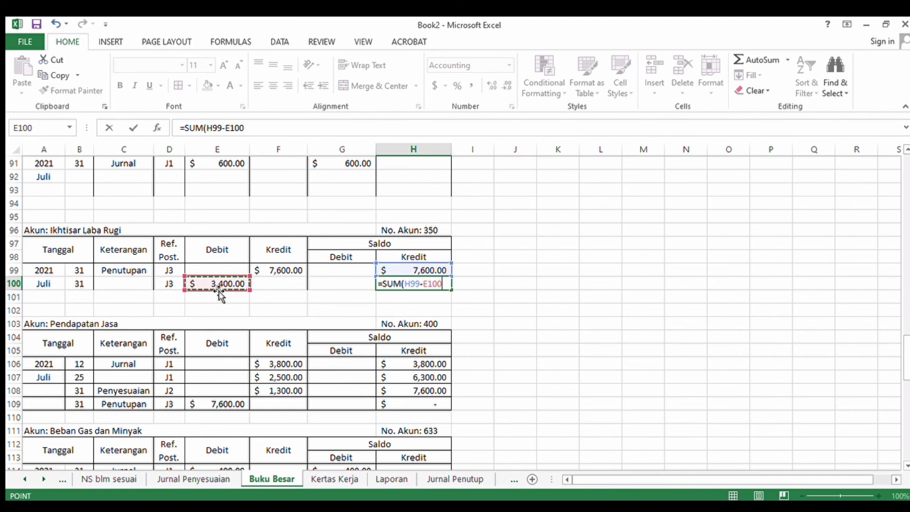
{"action": "key", "text": "Return"}
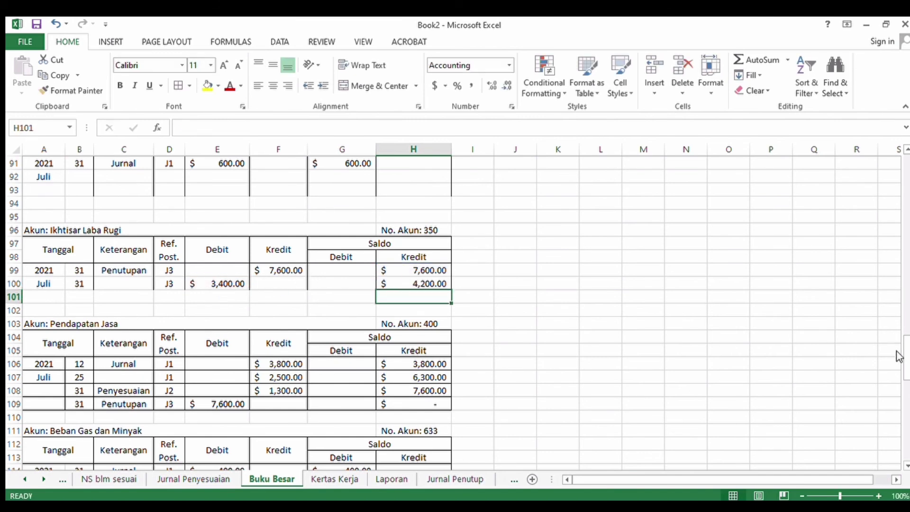
Step: Enter day 31 and the description Penutupan in row 115 of the Beban Gas dan Minyak ledger
{"action": "left_click_drag", "start_coordinate": [903, 355], "coordinate": [906, 394]}
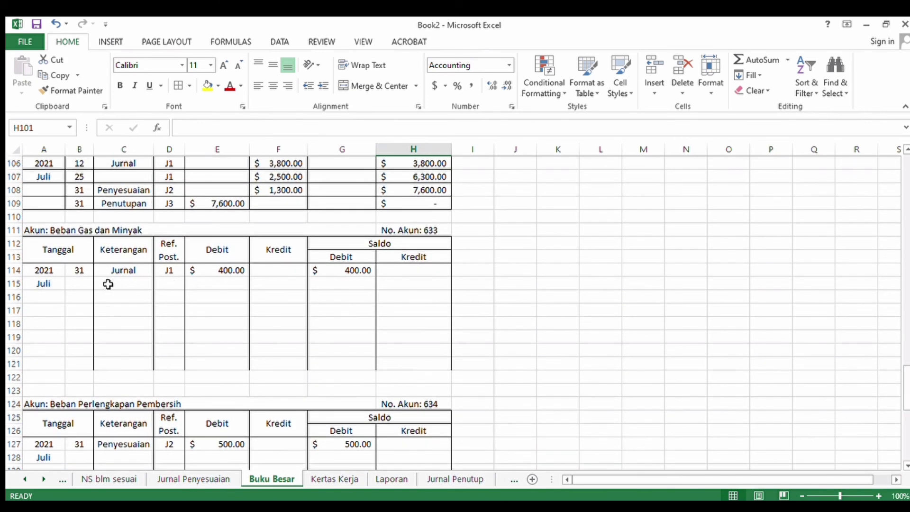
{"action": "left_click", "coordinate": [81, 285]}
{"action": "type", "text": "31"}
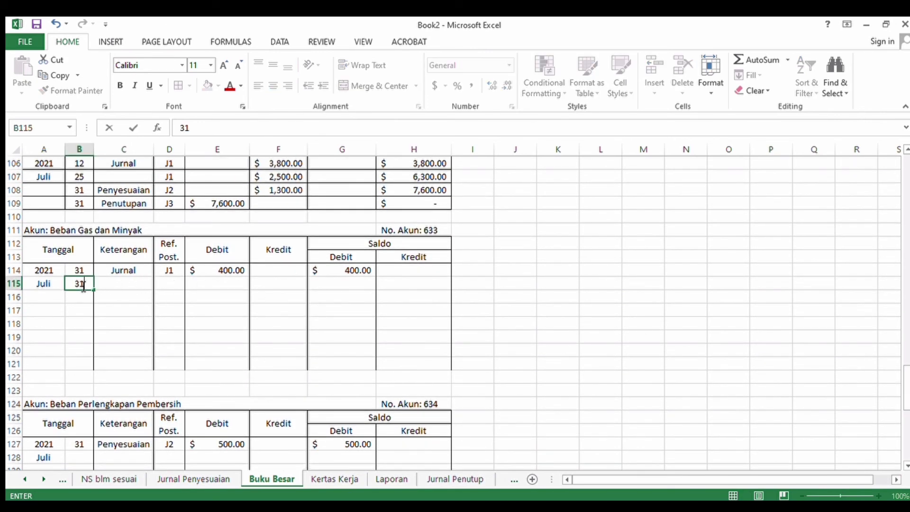
{"action": "left_click", "coordinate": [136, 285]}
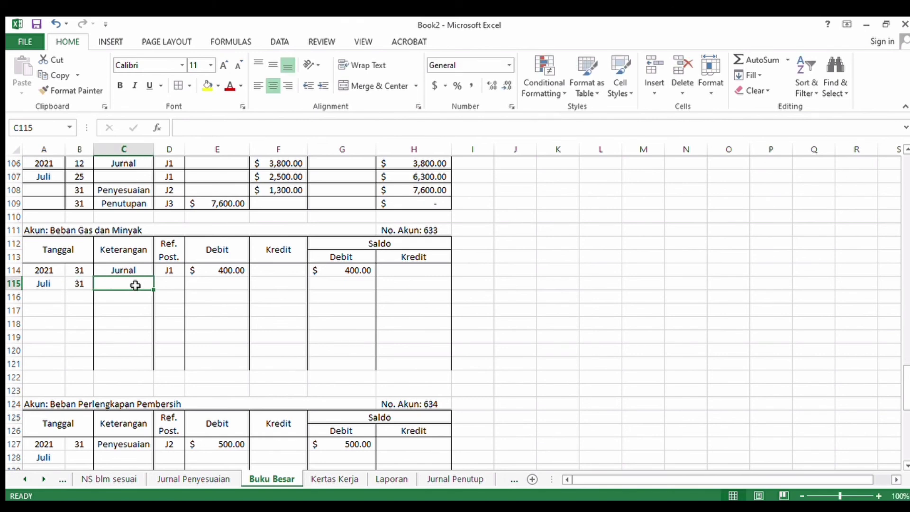
{"action": "type", "text": "pEN"}
{"action": "key", "text": "BackSpace"}
{"action": "key", "text": "BackSpace"}
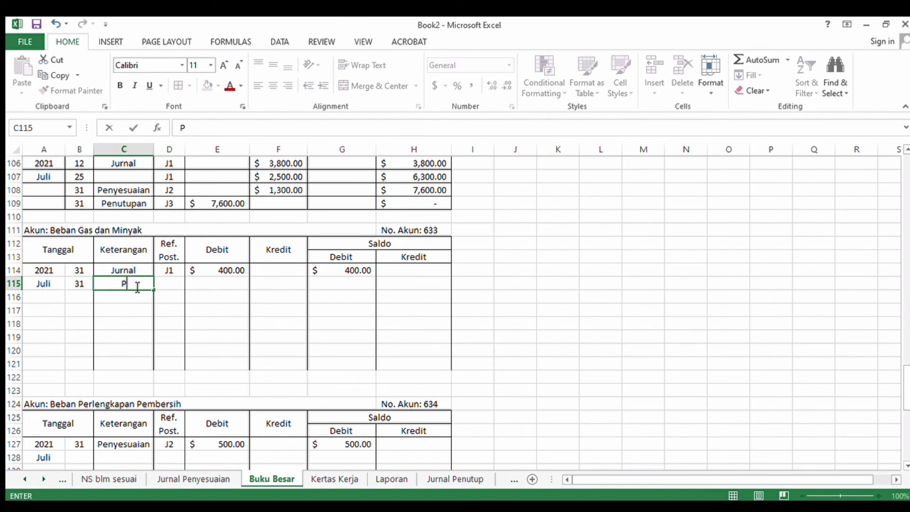
{"action": "type", "text": "enuutpan"}
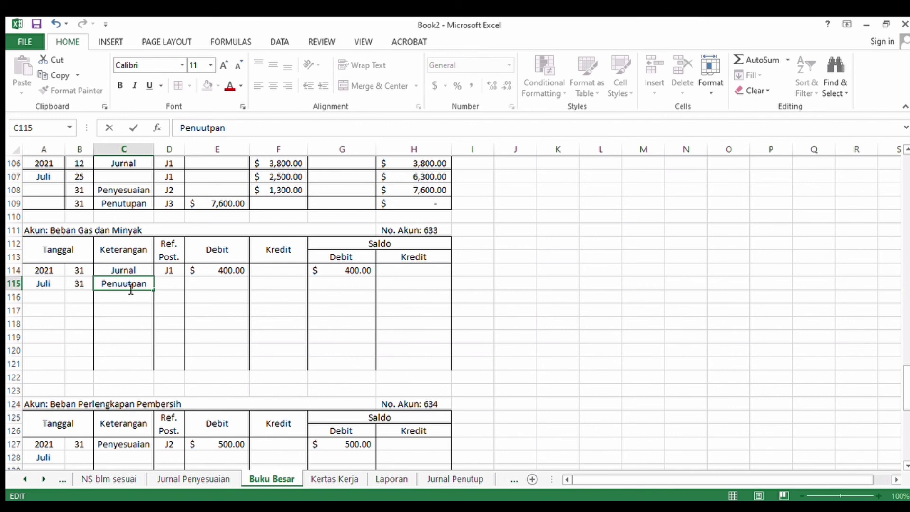
{"action": "left_click", "coordinate": [131, 286]}
{"action": "key", "text": "BackSpace"}
{"action": "type", "text": "u"}
Step: Enter Ref. Post. J3 and a credit of 400 on the Beban Gas dan Minyak closing line in row 115
{"action": "left_click", "coordinate": [179, 283]}
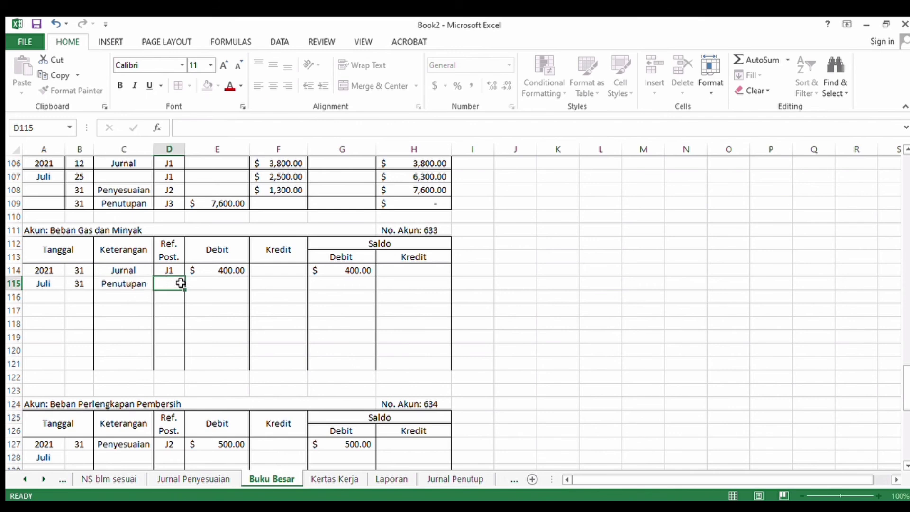
{"action": "type", "text": "J1"}
{"action": "left_click", "coordinate": [271, 283]}
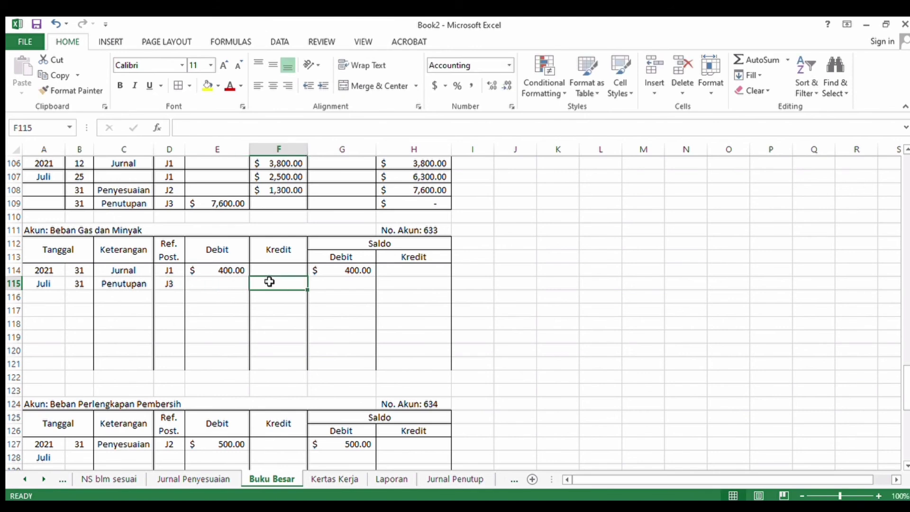
{"action": "type", "text": "400"}
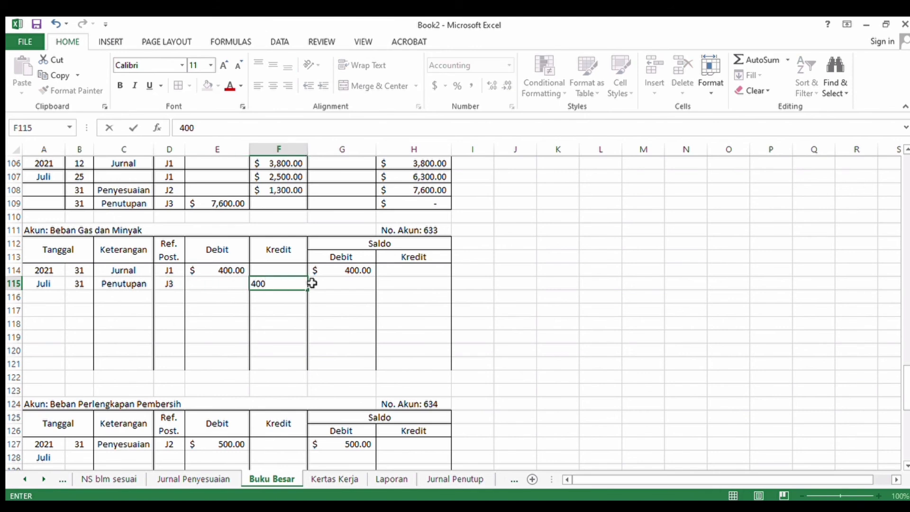
Step: Calculate the Beban Gas dan Minyak debit balance in G115 as =SUM(G114-F115)
{"action": "left_click", "coordinate": [341, 283]}
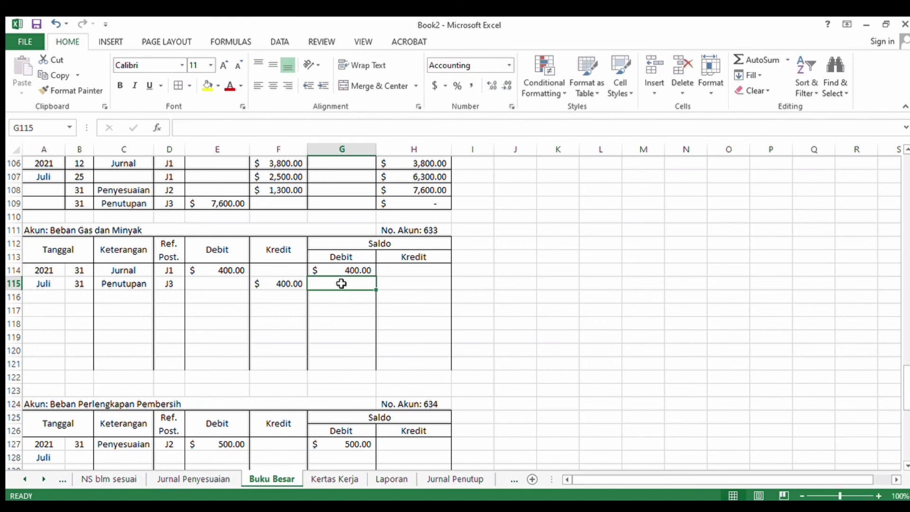
{"action": "type", "text": "=sum"}
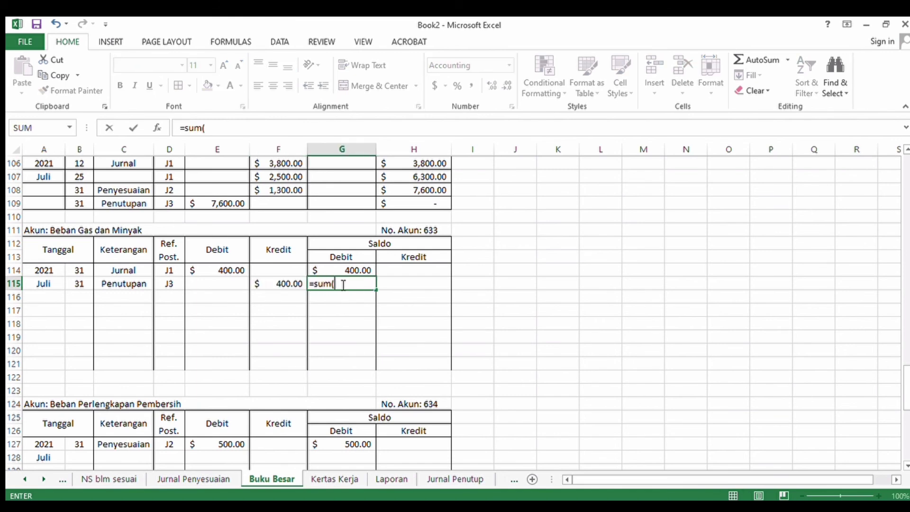
{"action": "type", "text": "("}
{"action": "left_click", "coordinate": [329, 270]}
{"action": "type", "text": "-"}
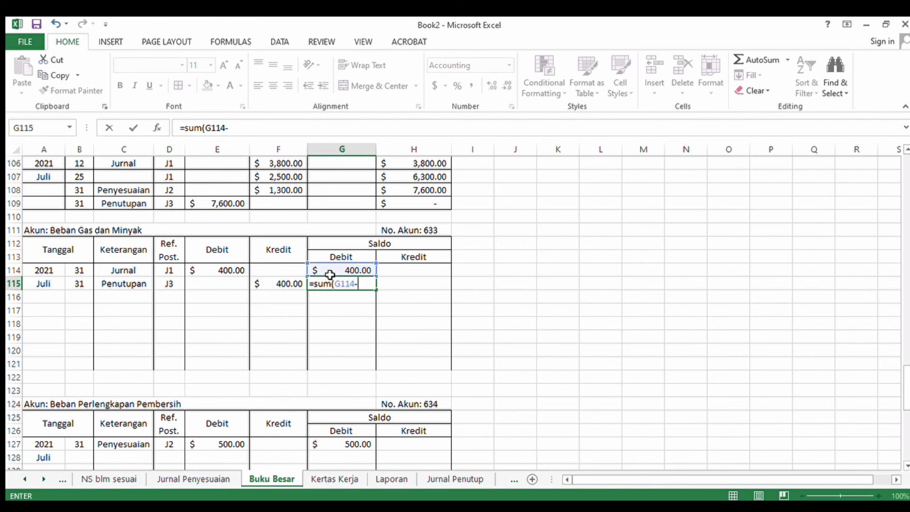
{"action": "left_click", "coordinate": [301, 280]}
{"action": "type", "text": ")"}
{"action": "key", "text": "Return"}
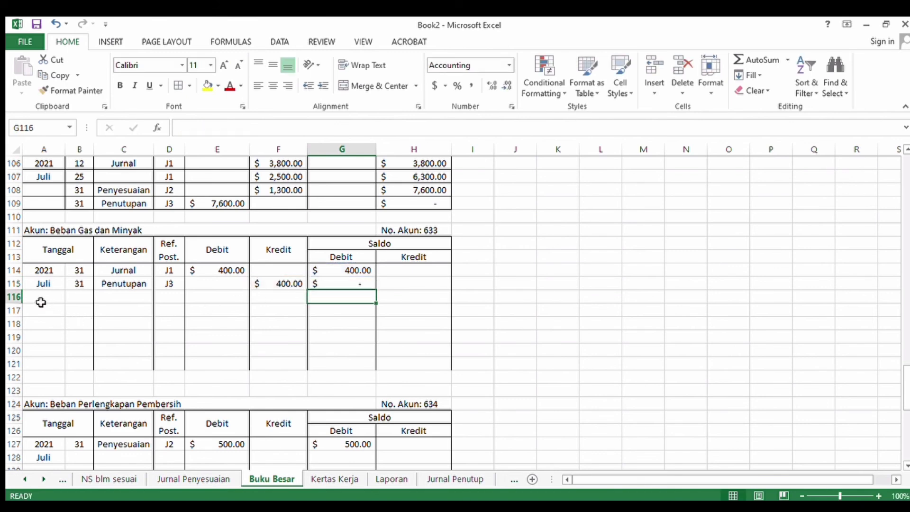
Step: Delete the unused cells A116:H121 below the Beban Gas dan Minyak ledger, shifting the ledgers beneath up
{"action": "left_click_drag", "start_coordinate": [41, 302], "coordinate": [414, 363]}
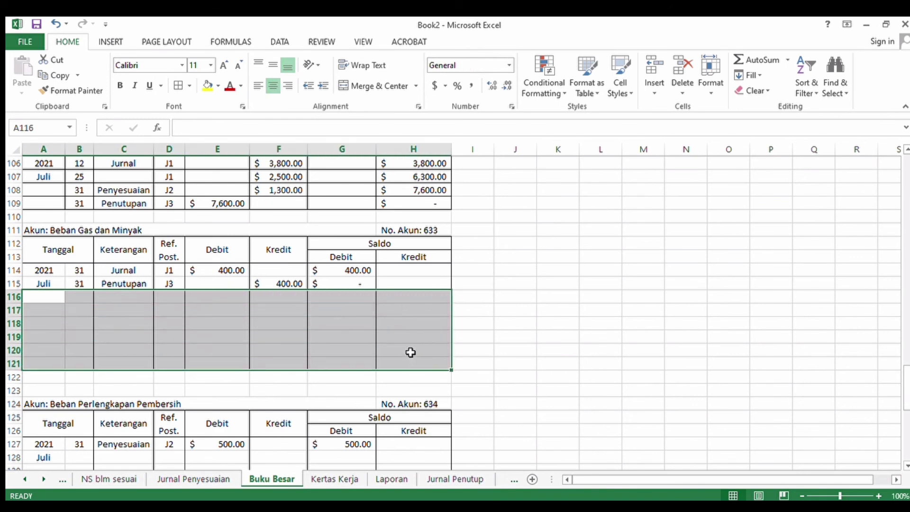
{"action": "left_click", "coordinate": [447, 192]}
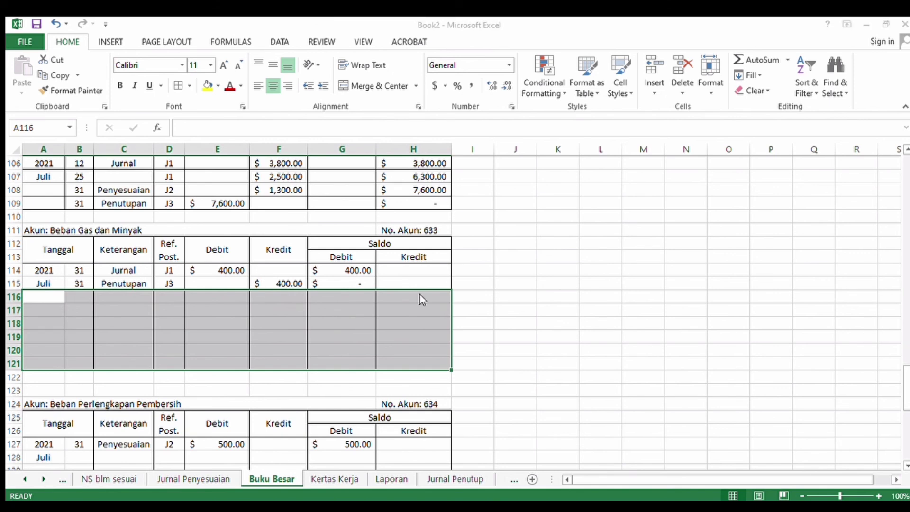
{"action": "left_click", "coordinate": [433, 234]}
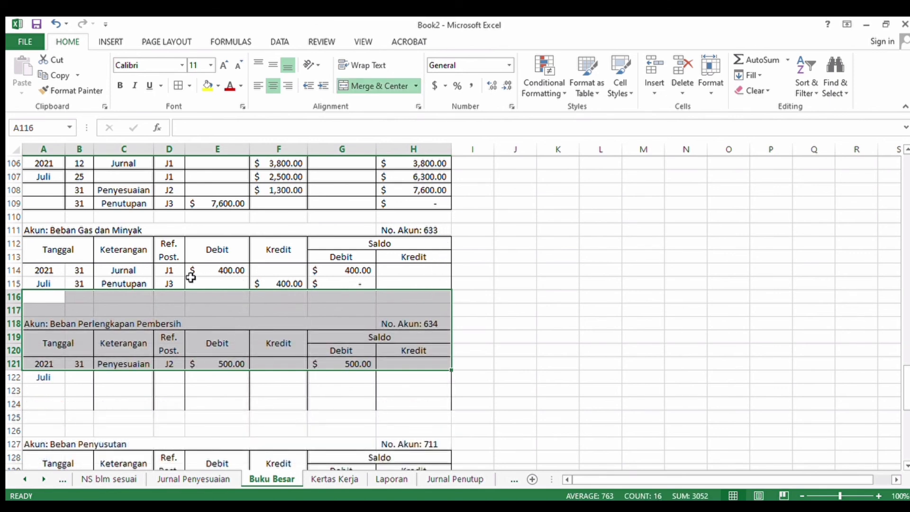
Step: Apply all borders to the Beban Gas dan Minyak ledger table in A112:H115
{"action": "left_click", "coordinate": [77, 247]}
{"action": "left_click_drag", "start_coordinate": [77, 246], "coordinate": [382, 284]}
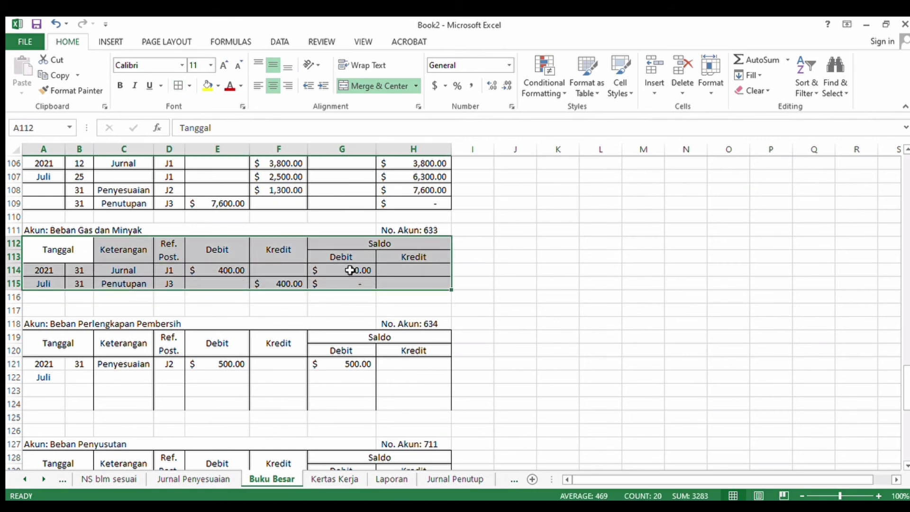
{"action": "left_click", "coordinate": [454, 313]}
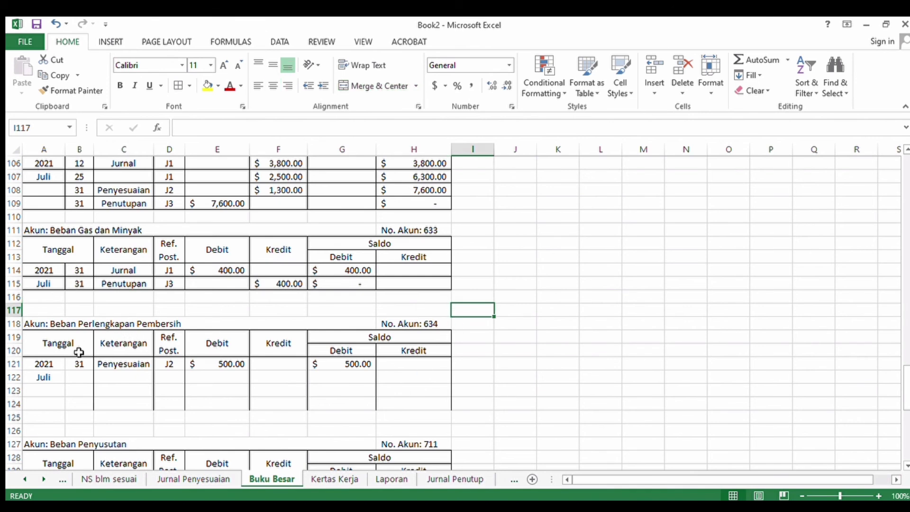
Step: Post a closing line to Beban Perlengkapan Pembersih row 122 with day 31, Penutupan, Ref. Post. J3 and a credit of 500
{"action": "left_click", "coordinate": [71, 377]}
{"action": "type", "text": "31"}
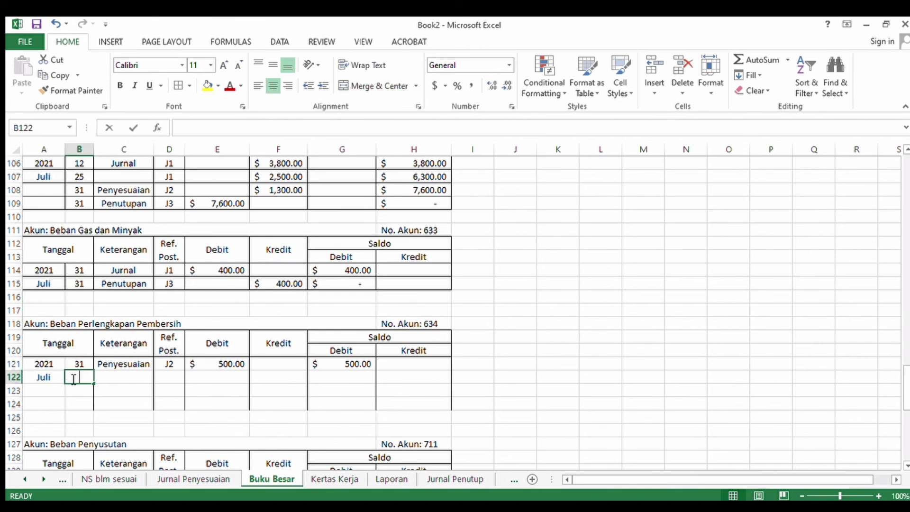
{"action": "left_click", "coordinate": [107, 379]}
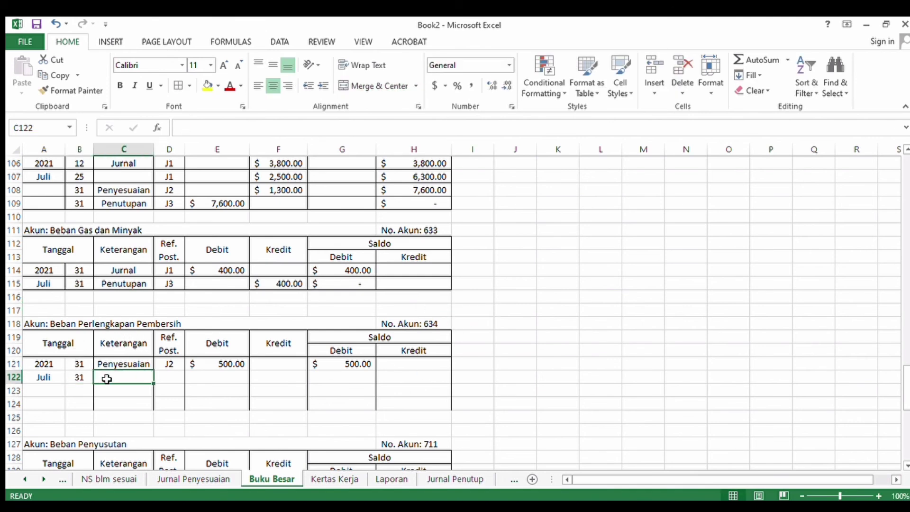
{"action": "type", "text": "Penutupan"}
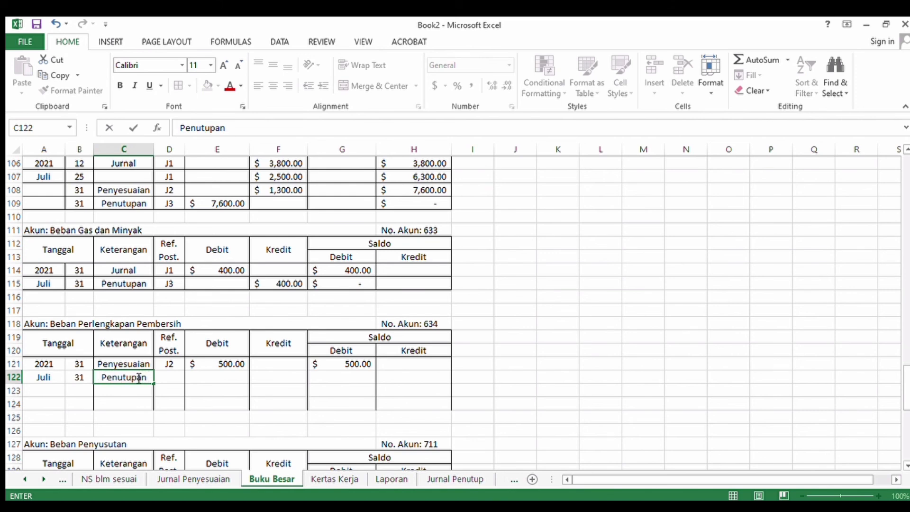
{"action": "left_click", "coordinate": [170, 385]}
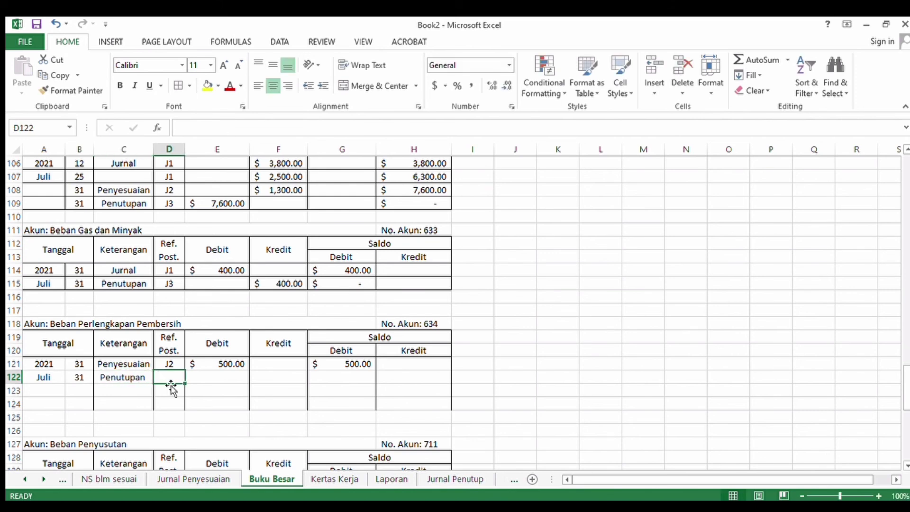
{"action": "type", "text": "J3"}
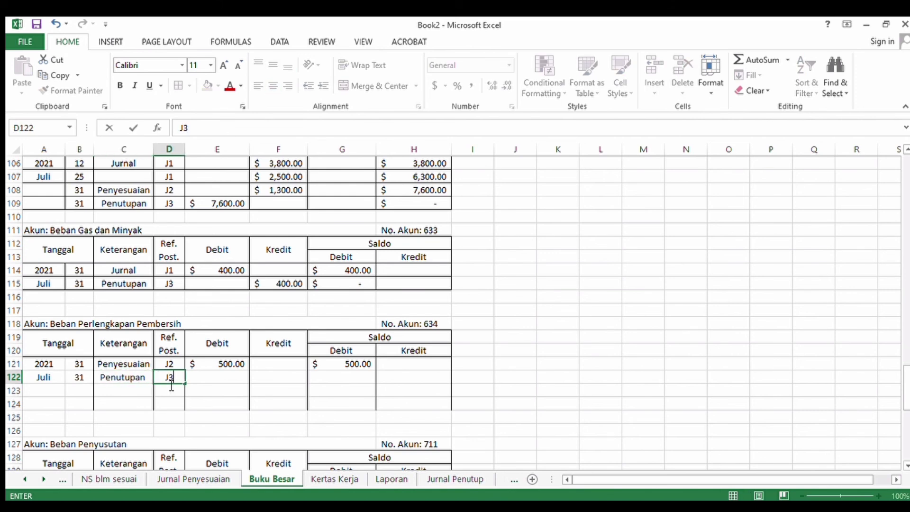
{"action": "left_click", "coordinate": [277, 382]}
{"action": "type", "text": "500"}
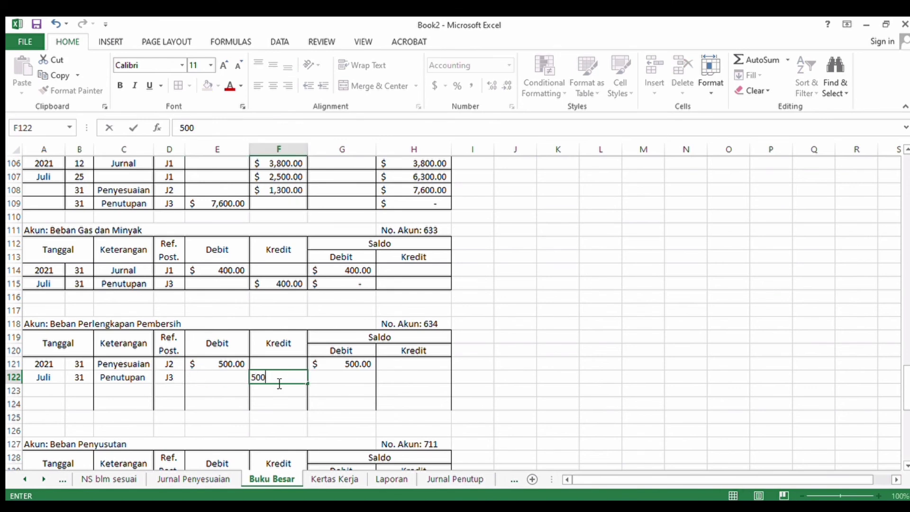
Step: Calculate the Beban Perlengkapan Pembersih debit balance in G122 as =SUM(G121-F122)
{"action": "left_click", "coordinate": [387, 380]}
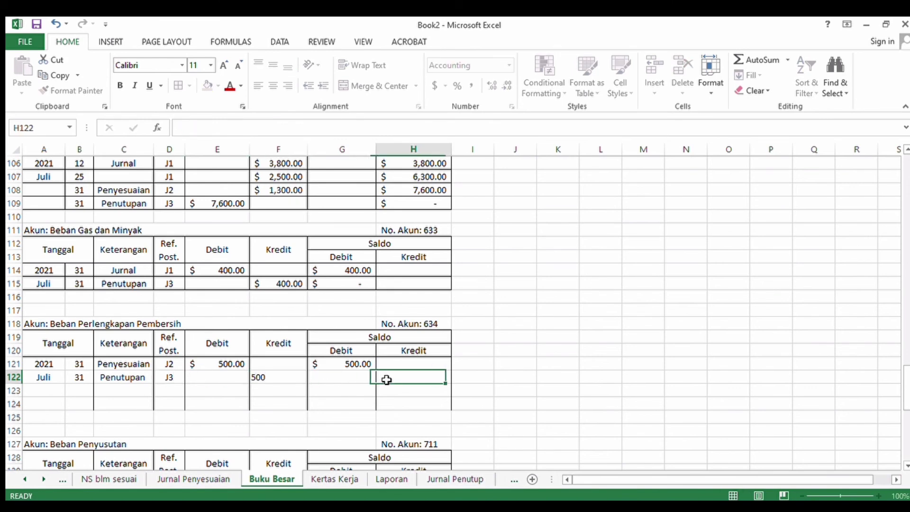
{"action": "left_click", "coordinate": [330, 379]}
{"action": "type", "text": "=sum("}
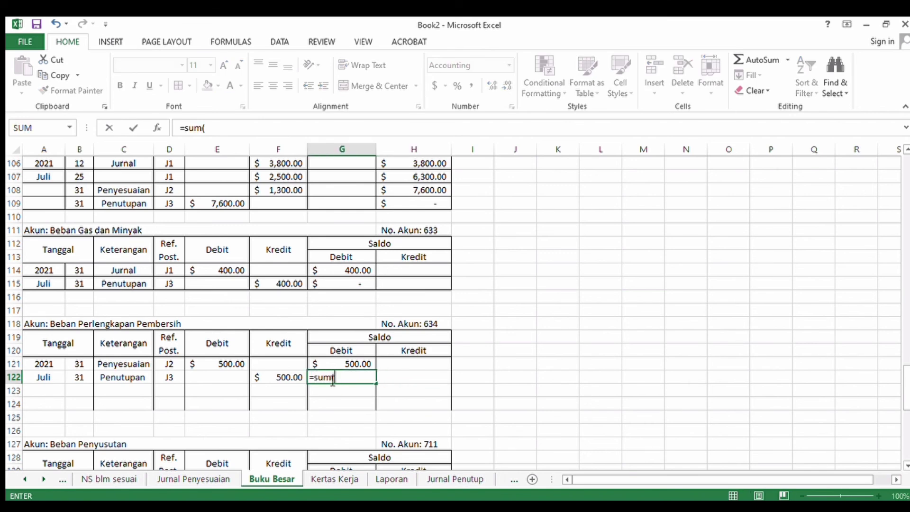
{"action": "left_click", "coordinate": [321, 365]}
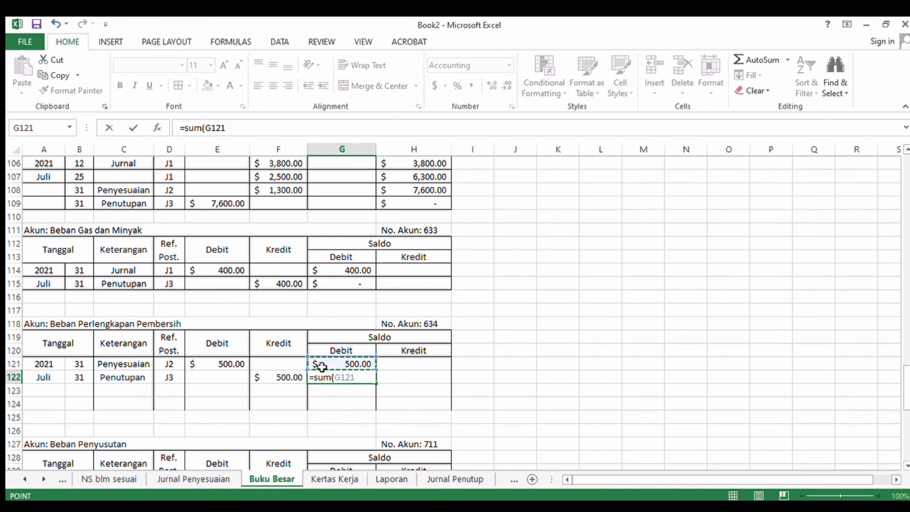
{"action": "type", "text": "-"}
{"action": "left_click", "coordinate": [291, 378]}
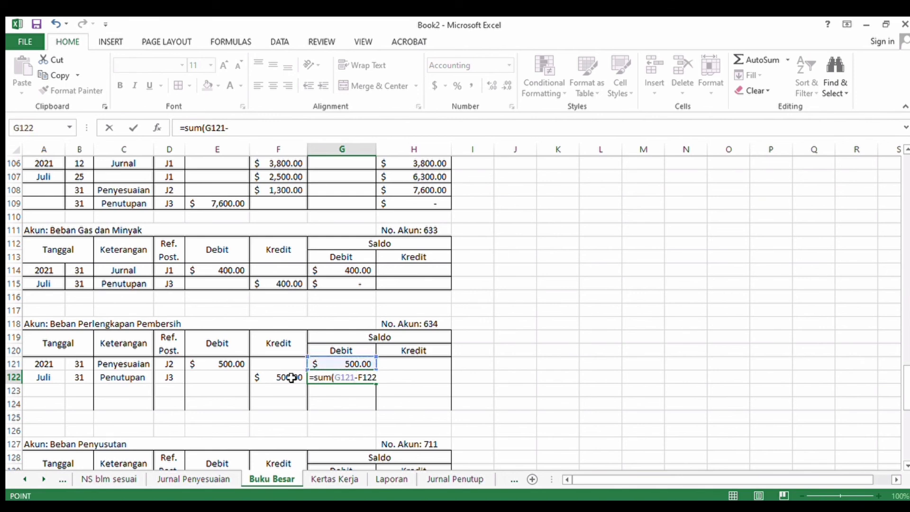
{"action": "key", "text": "Return"}
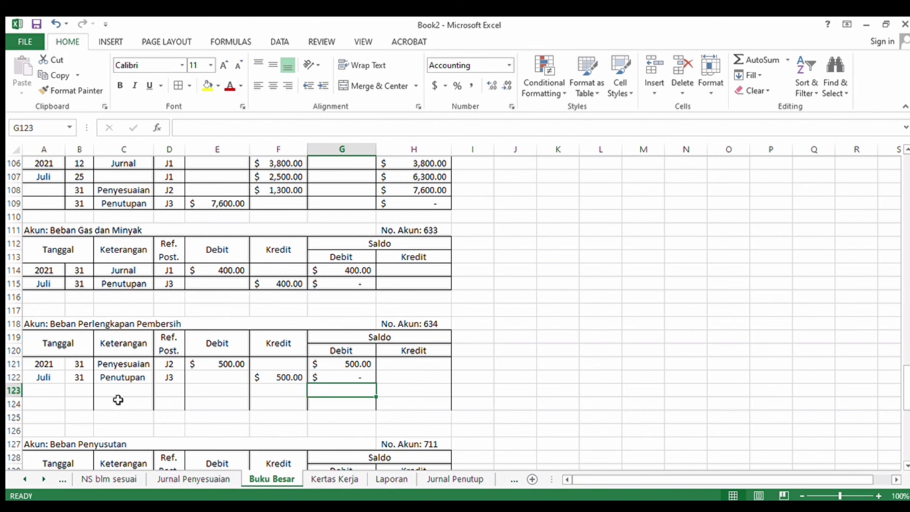
{"action": "left_click", "coordinate": [47, 390]}
{"action": "left_click_drag", "start_coordinate": [48, 395], "coordinate": [70, 389]}
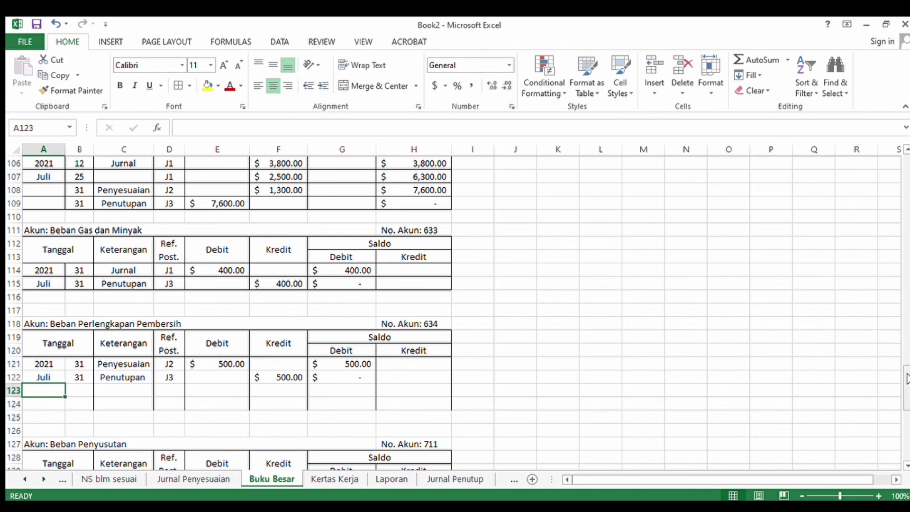
Step: Post a closing line to Beban Penyusutan row 131 with day 31, Penutupan, Ref. Post. J3 and a credit of 200
{"action": "left_click_drag", "start_coordinate": [906, 379], "coordinate": [906, 396]}
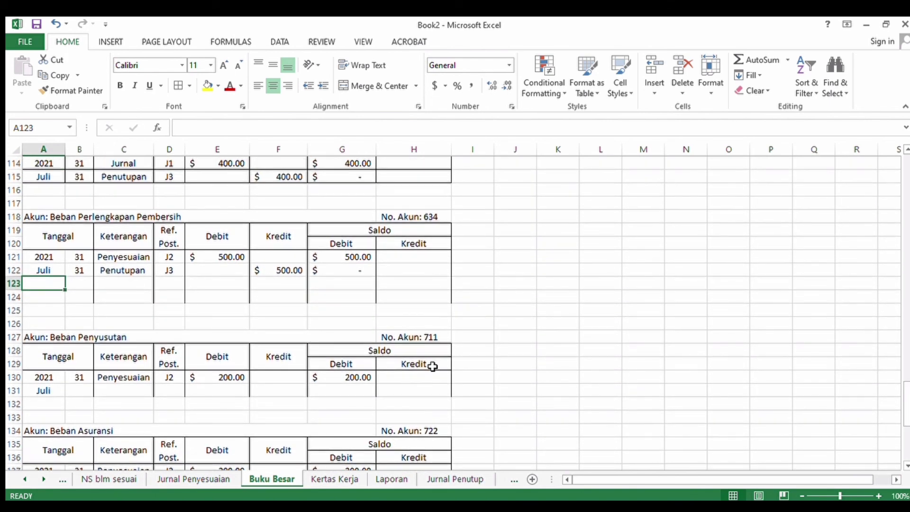
{"action": "left_click", "coordinate": [81, 395]}
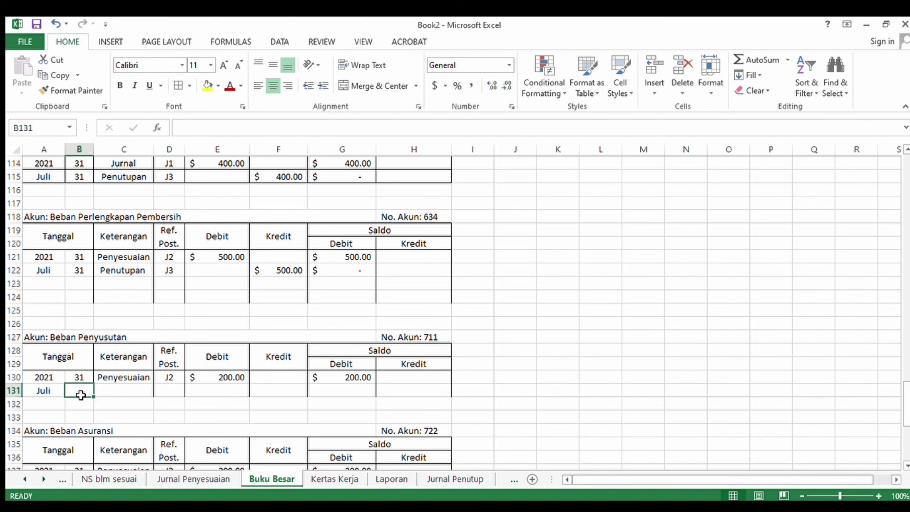
{"action": "type", "text": "31"}
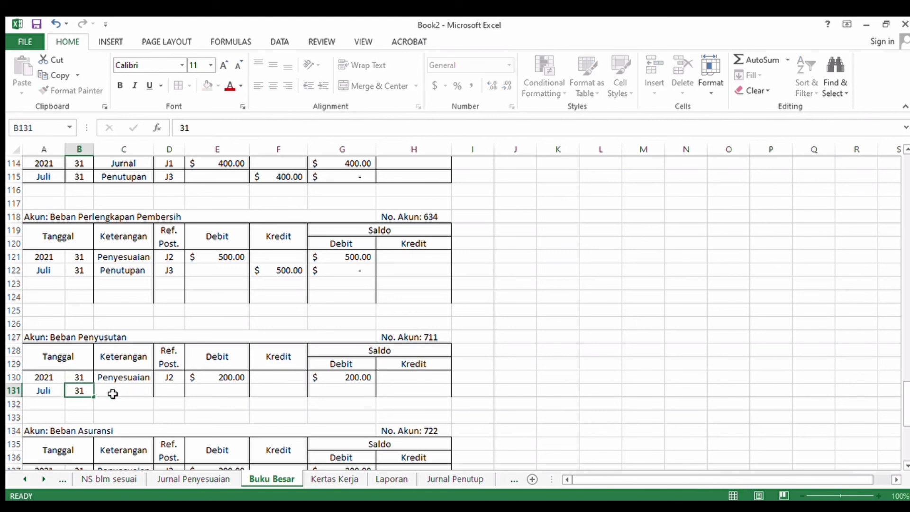
{"action": "left_click", "coordinate": [113, 394]}
{"action": "type", "text": "Peny"}
{"action": "type", "text": "uutpan"}
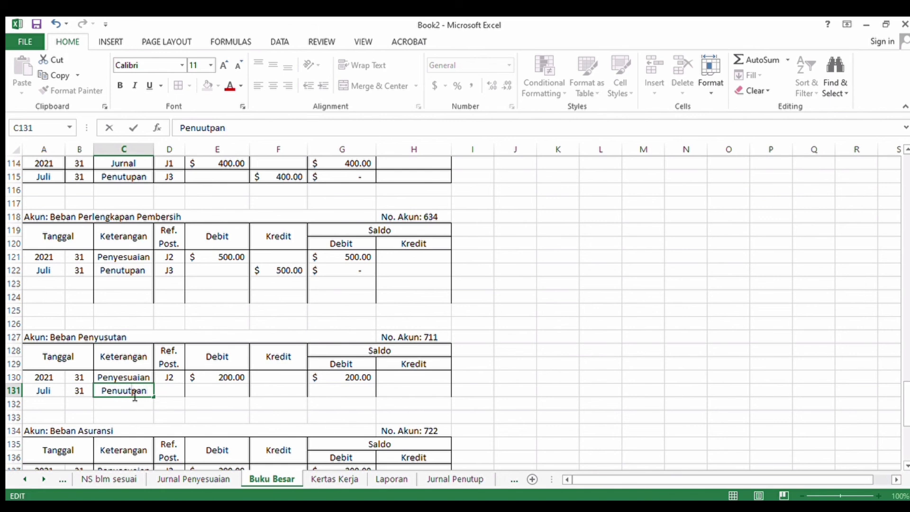
{"action": "key", "text": "BackSpace"}
{"action": "key", "text": "BackSpace"}
{"action": "type", "text": "tu"}
{"action": "left_click", "coordinate": [167, 394]}
{"action": "type", "text": "J2"}
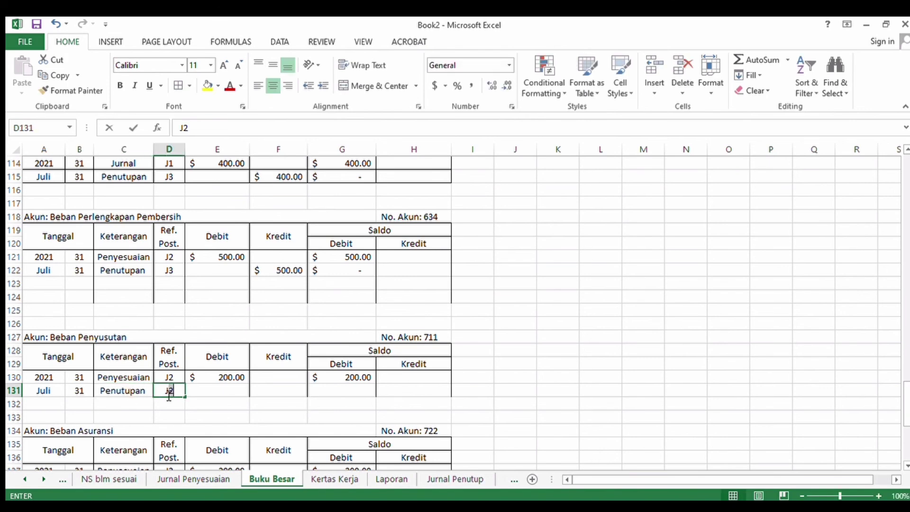
{"action": "left_click", "coordinate": [288, 395]}
{"action": "type", "text": "200"}
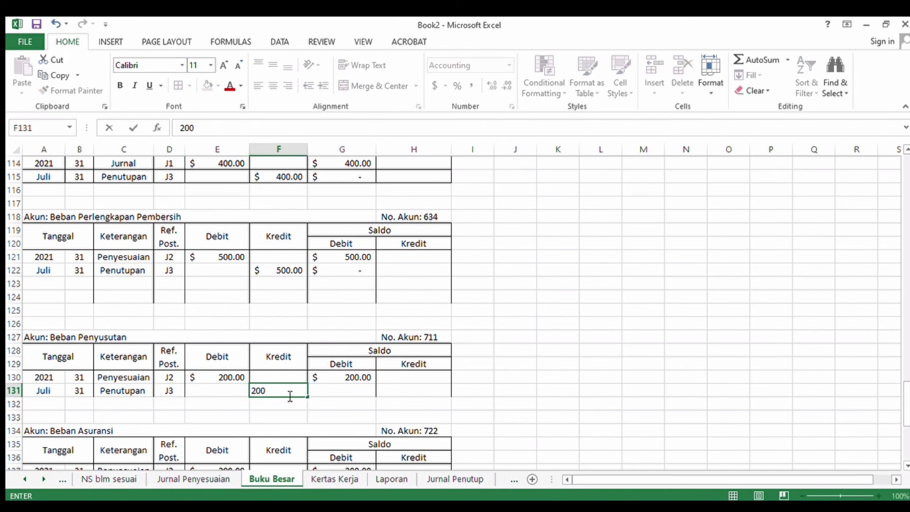
Step: Calculate the Beban Penyusutan debit balance in G131 as =SUM(G130-F131)
{"action": "left_click", "coordinate": [346, 394]}
{"action": "type", "text": "=sum("}
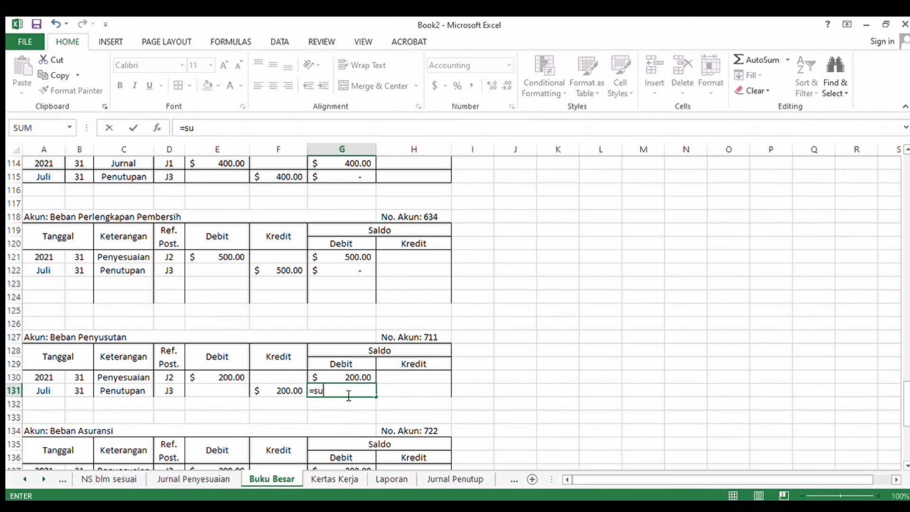
{"action": "left_click", "coordinate": [317, 378]}
{"action": "type", "text": "("}
{"action": "left_click", "coordinate": [317, 377]}
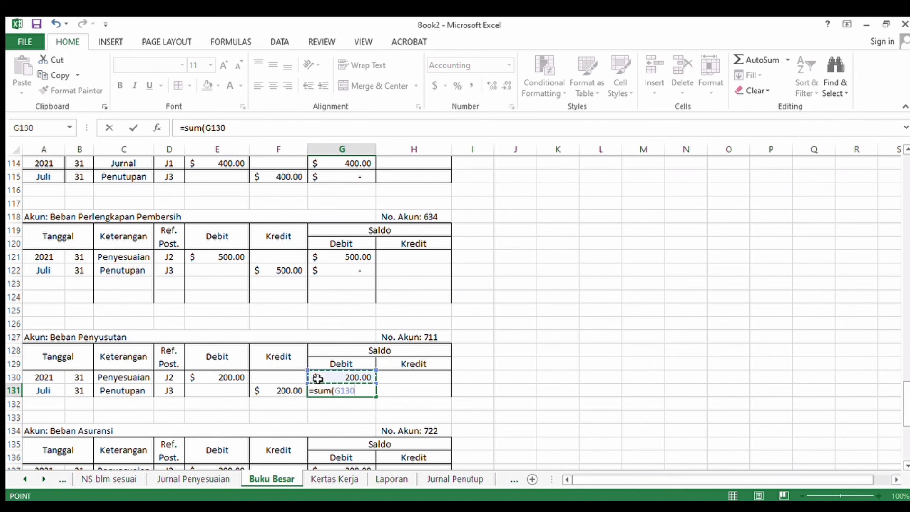
{"action": "type", "text": "-"}
{"action": "left_click", "coordinate": [292, 389]}
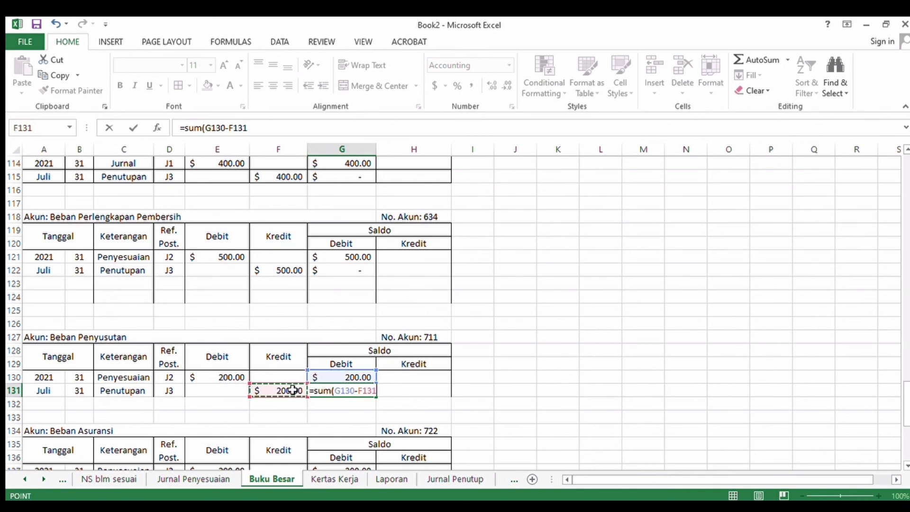
{"action": "key", "text": "Return"}
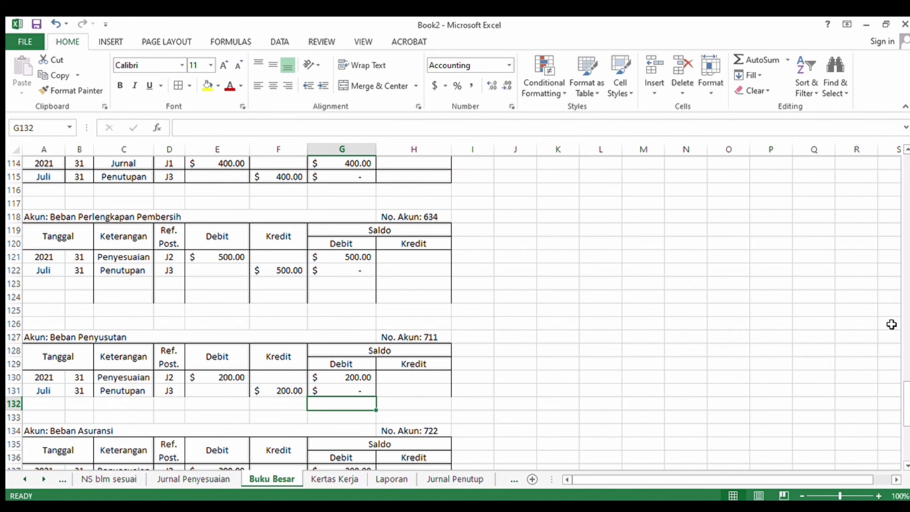
Step: Post a closing line to Beban Asuransi row 138 with day 31, Penutupan, Ref. Post. J3 and a credit of 200
{"action": "scroll", "coordinate": [905, 398], "scroll_direction": "down", "scroll_amount": 2}
{"action": "scroll", "coordinate": [905, 398], "scroll_direction": "down", "scroll_amount": 1}
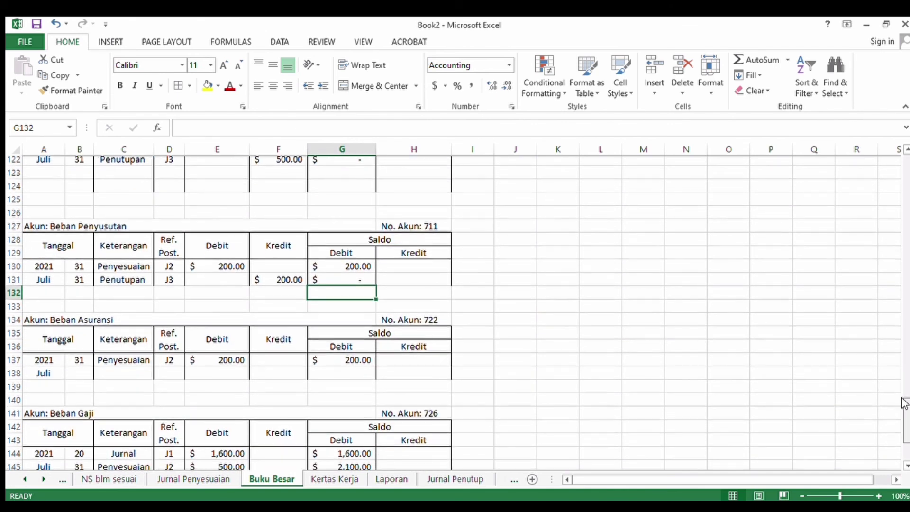
{"action": "left_click", "coordinate": [79, 376]}
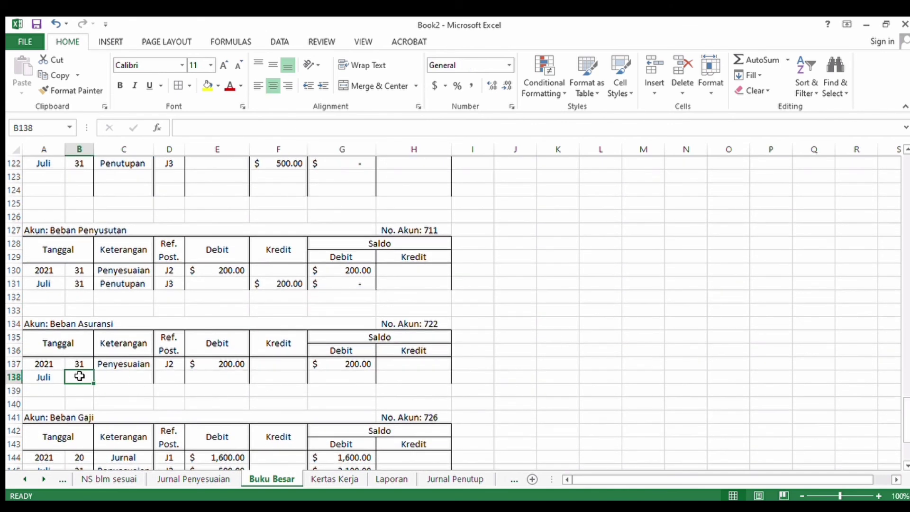
{"action": "type", "text": "31"}
{"action": "left_click", "coordinate": [122, 377]}
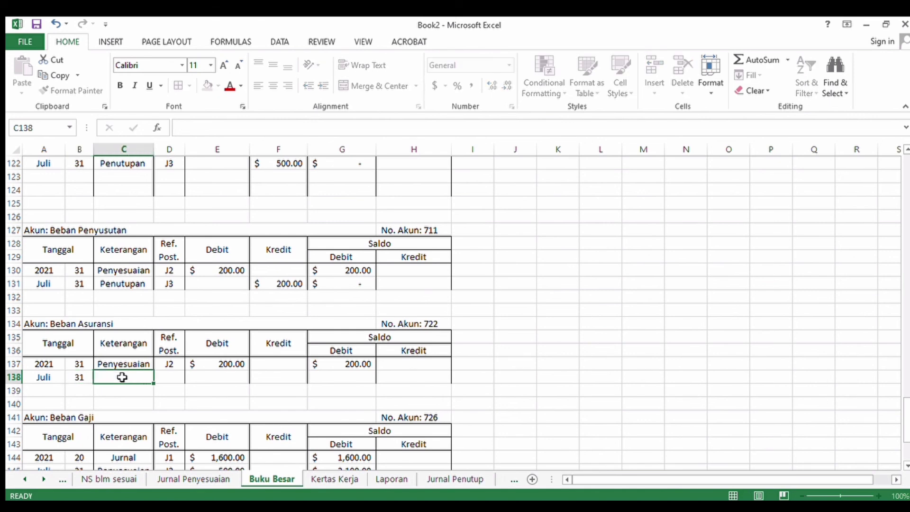
{"action": "type", "text": "Peny"}
{"action": "key", "text": "BackSpace"}
{"action": "key", "text": "BackSpace"}
{"action": "type", "text": "utupan"}
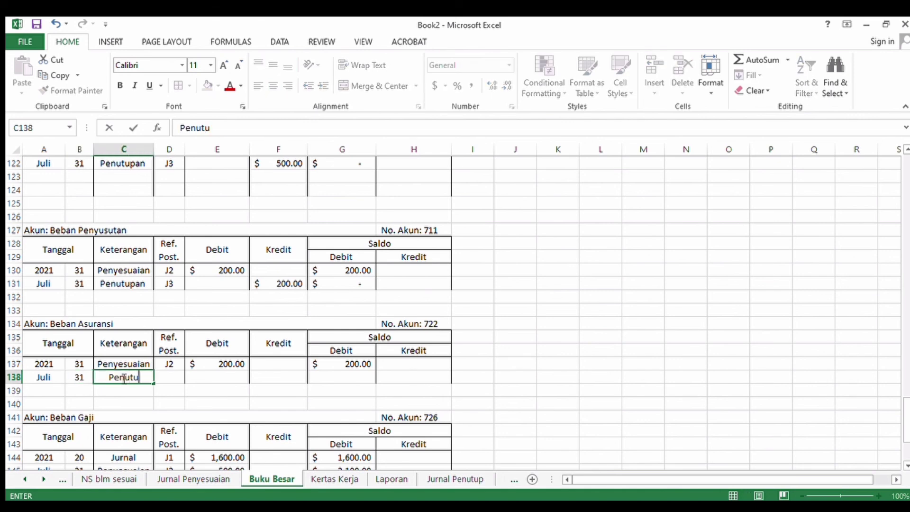
{"action": "left_click", "coordinate": [177, 383]}
{"action": "type", "text": "J2"}
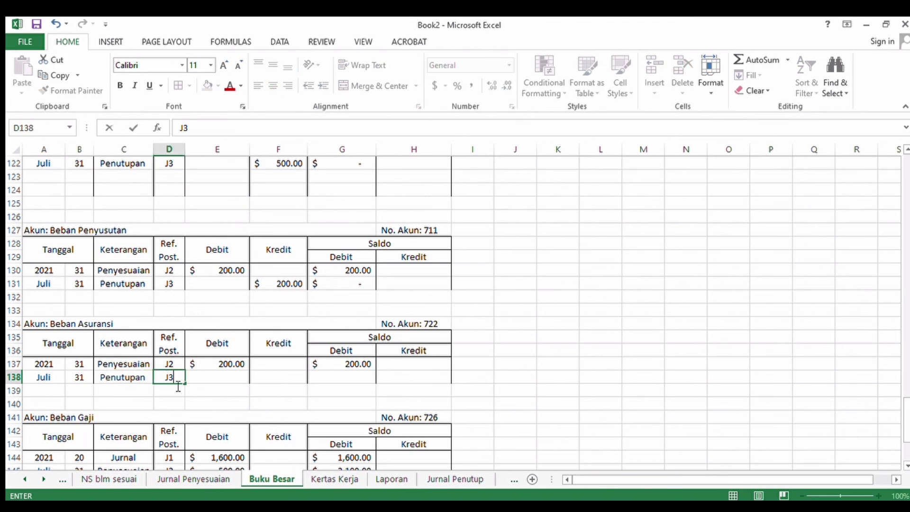
{"action": "left_click", "coordinate": [285, 380]}
{"action": "type", "text": "200"}
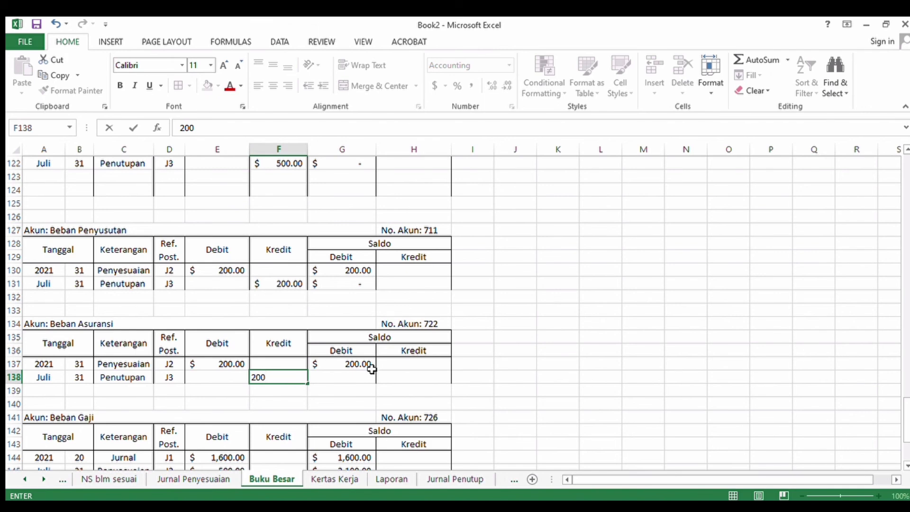
Step: Calculate the Beban Asuransi debit balance in G138 as =SUM(G137-F138)
{"action": "left_click", "coordinate": [350, 381]}
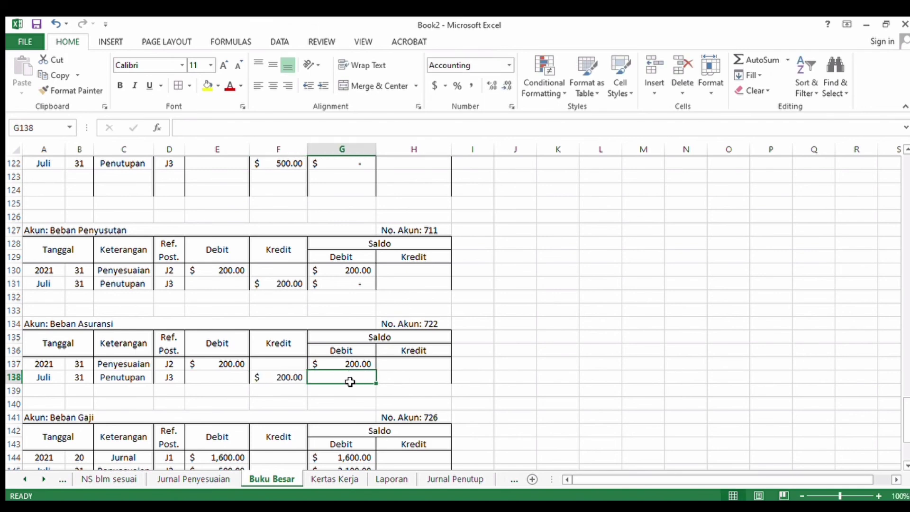
{"action": "type", "text": "=sum("}
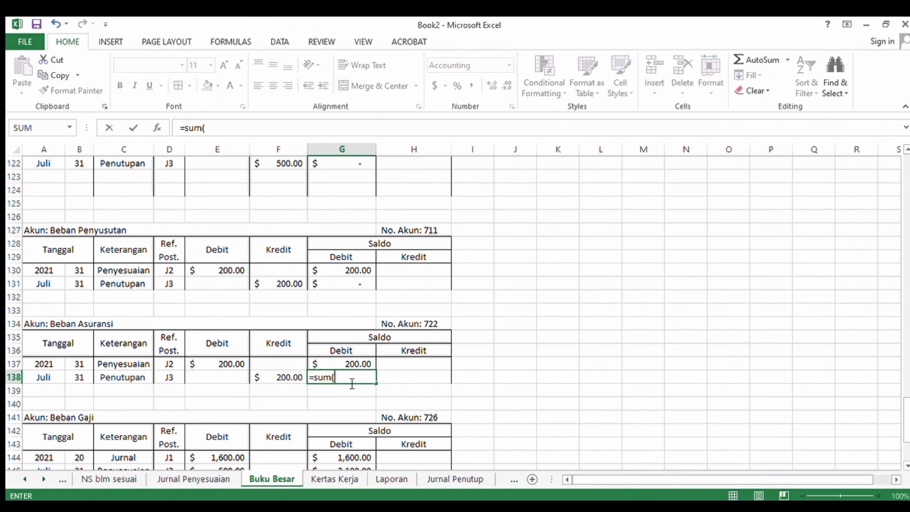
{"action": "left_click", "coordinate": [335, 366]}
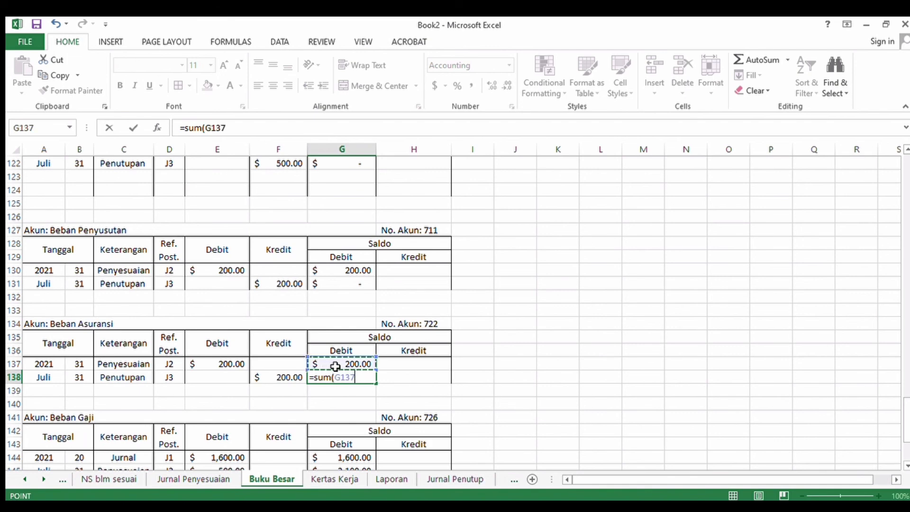
{"action": "type", "text": "-"}
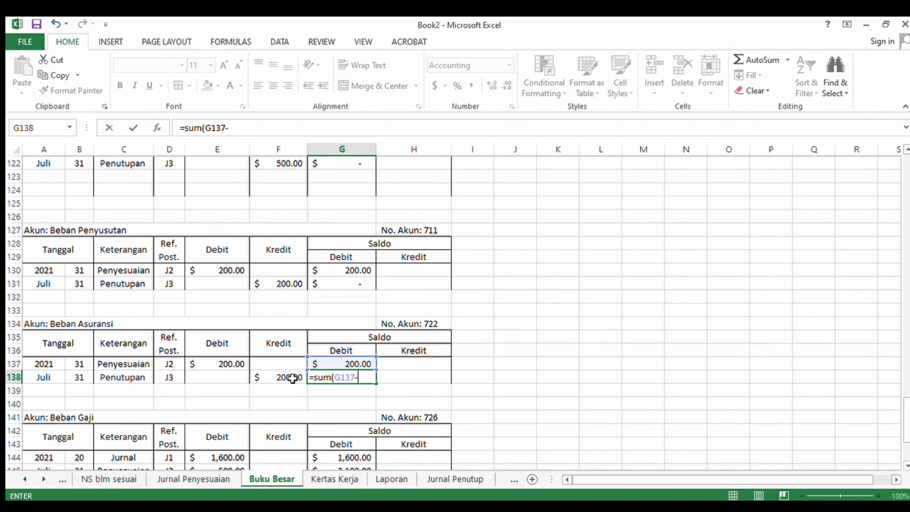
{"action": "left_click", "coordinate": [295, 378]}
{"action": "key", "text": "Return"}
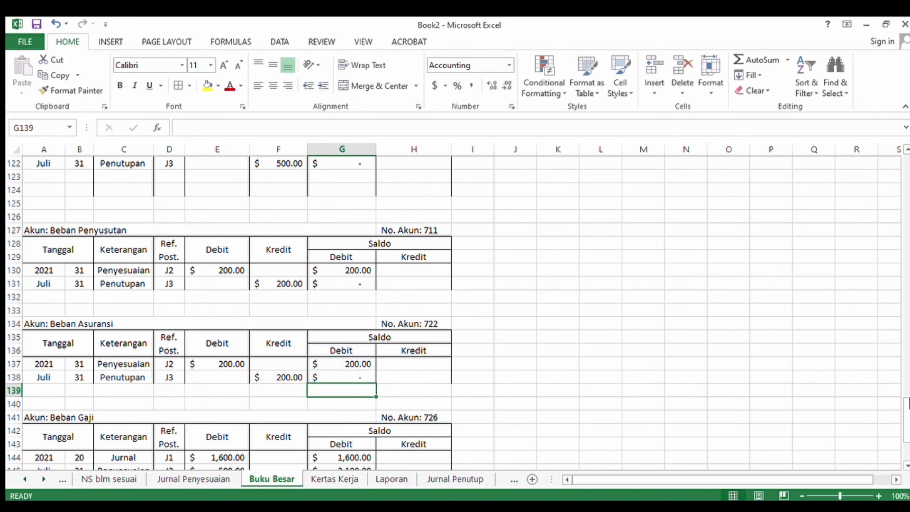
Step: Post a closing line to Beban Gaji row 146 with day 31, Penutupan, Ref. Post. J3 and a credit of 2100
{"action": "scroll", "coordinate": [906, 427], "scroll_direction": "down", "scroll_amount": 3}
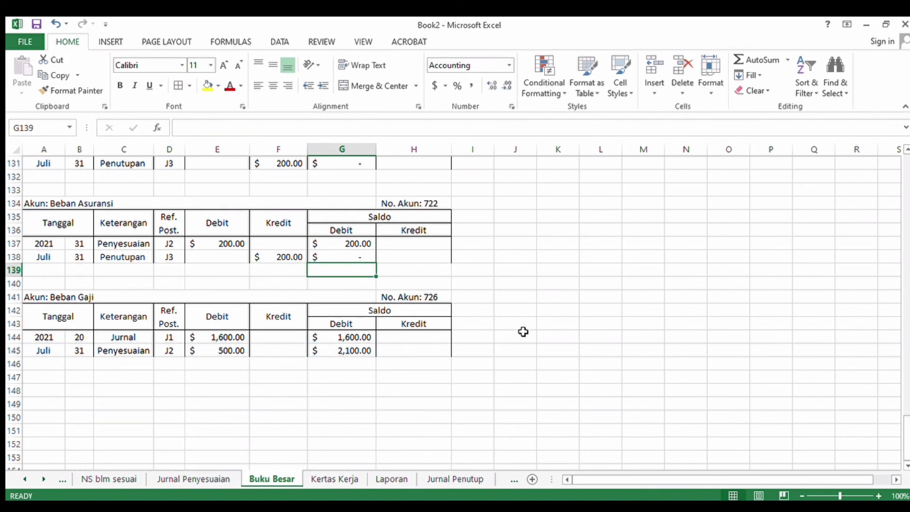
{"action": "left_click", "coordinate": [79, 364]}
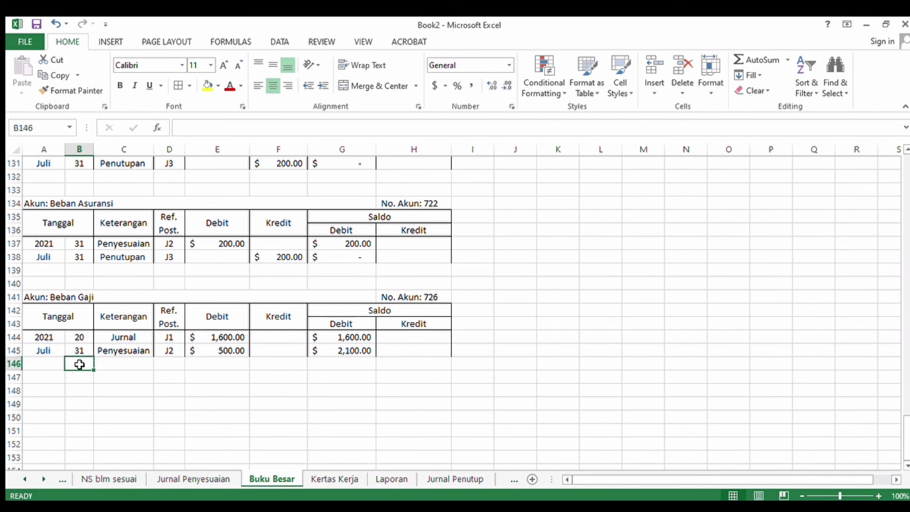
{"action": "type", "text": "31"}
{"action": "left_click", "coordinate": [113, 365]}
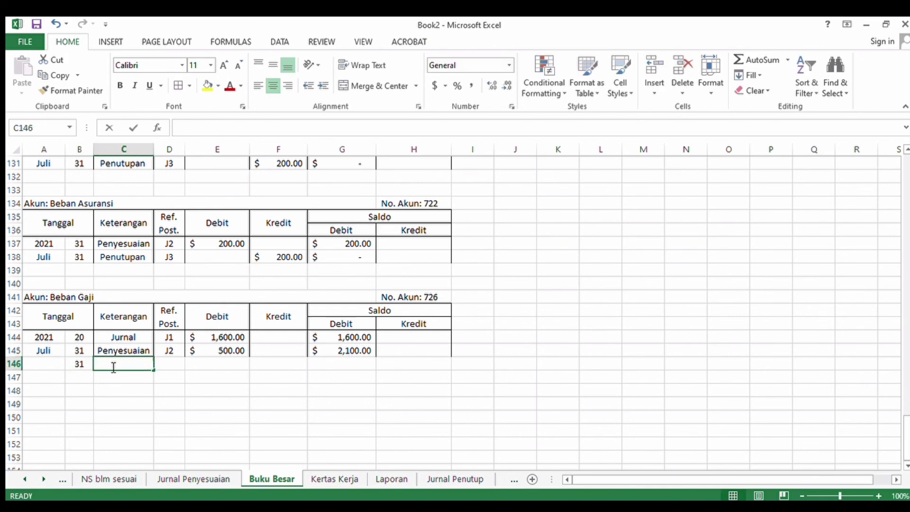
{"action": "type", "text": "Penutupan"}
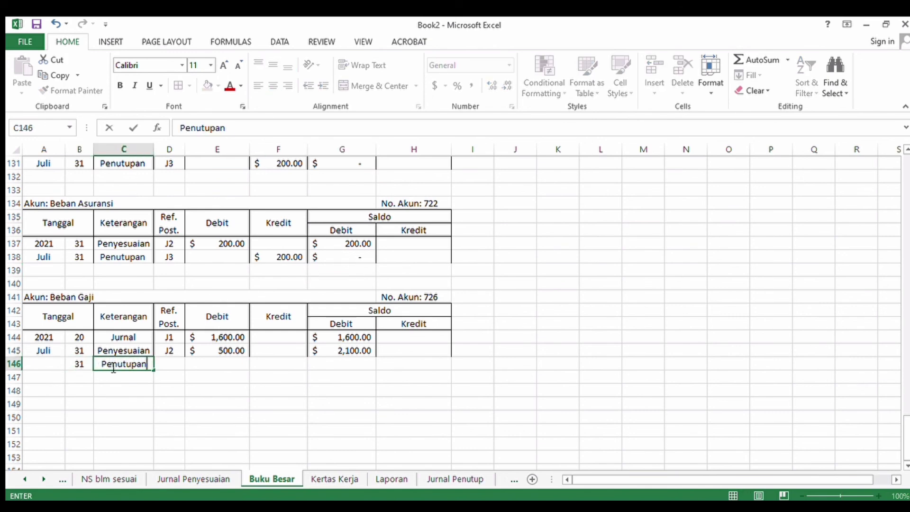
{"action": "left_click", "coordinate": [162, 368]}
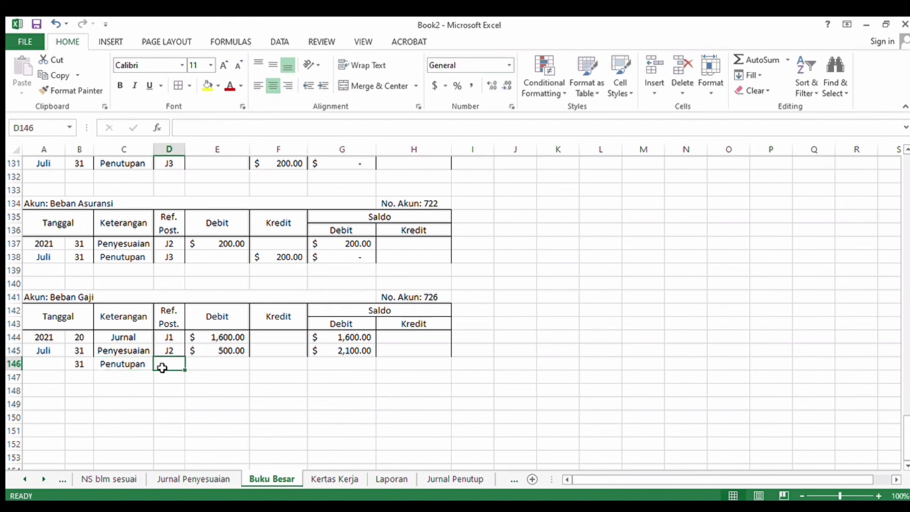
{"action": "type", "text": "J3"}
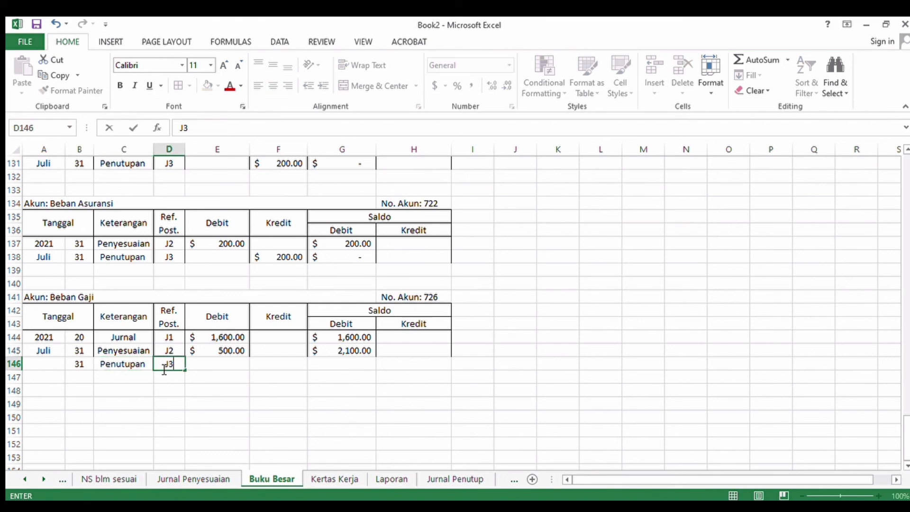
{"action": "left_click", "coordinate": [284, 365]}
{"action": "type", "text": "21"}
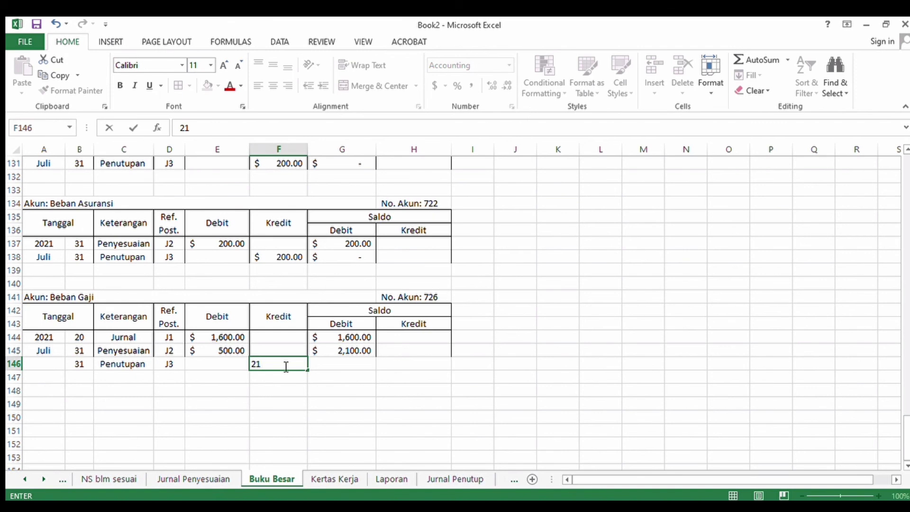
{"action": "type", "text": "00"}
Step: Calculate the Beban Gaji debit balance in G146 as =SUM(G145-F146)
{"action": "left_click", "coordinate": [323, 363]}
{"action": "type", "text": "=s"}
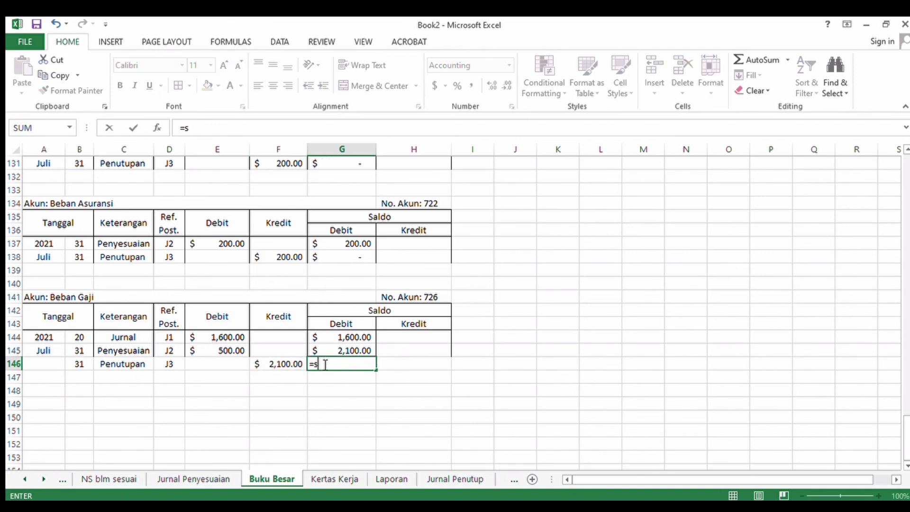
{"action": "type", "text": "um)"}
{"action": "type", "text": "("}
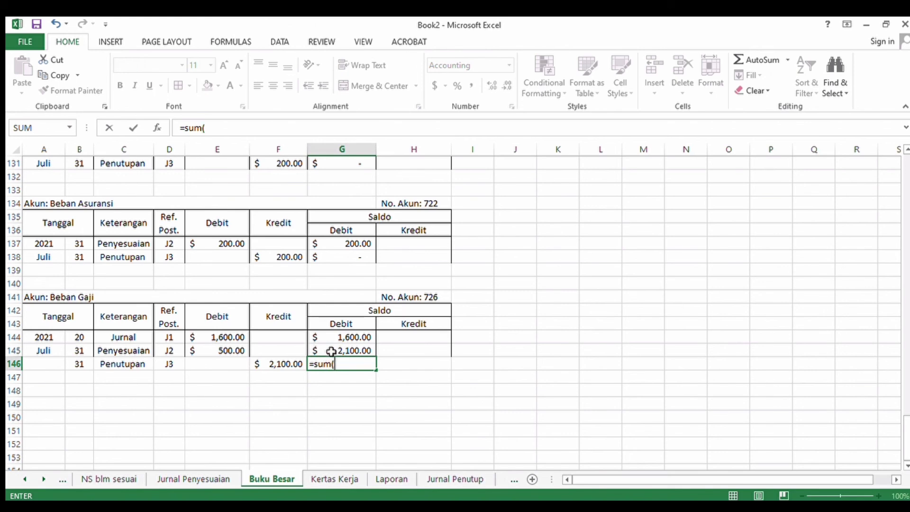
{"action": "left_click", "coordinate": [331, 351]}
{"action": "type", "text": "-"}
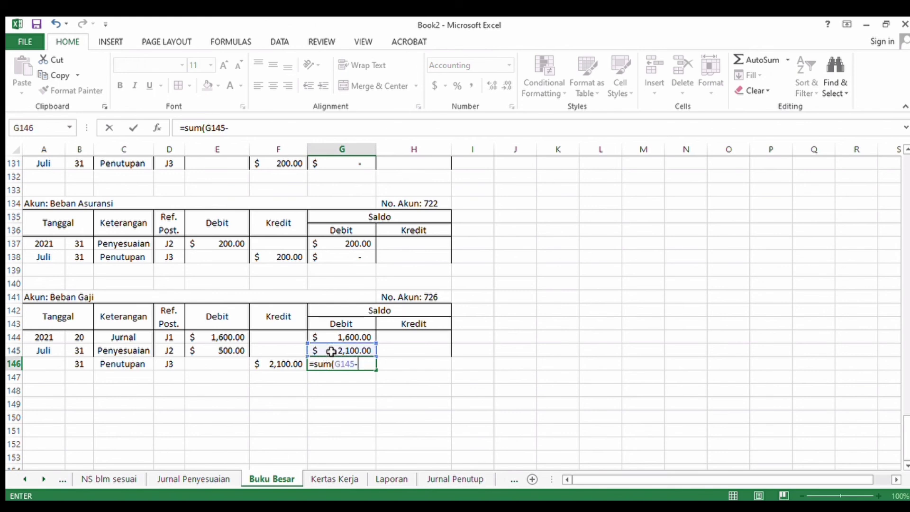
{"action": "left_click", "coordinate": [288, 363]}
{"action": "key", "text": "Return"}
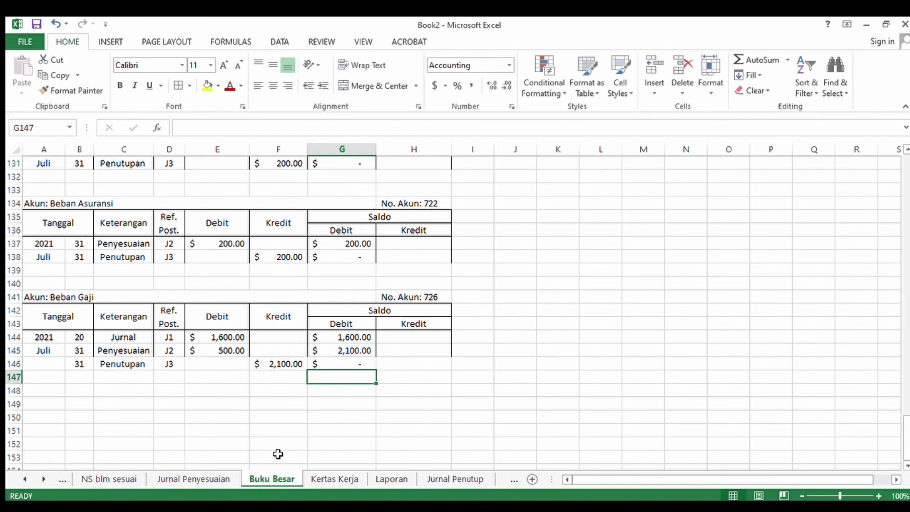
Step: Start a closing entry in row 14 of the Jurnal Penutup sheet with day 31 and account Ikhtisar Laba Rugi
{"action": "left_click", "coordinate": [431, 479]}
{"action": "left_click", "coordinate": [70, 337]}
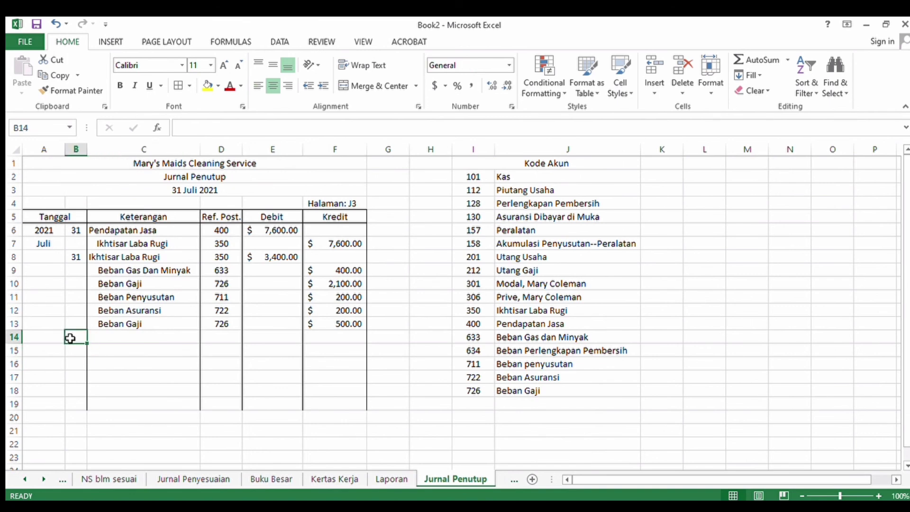
{"action": "type", "text": "31"}
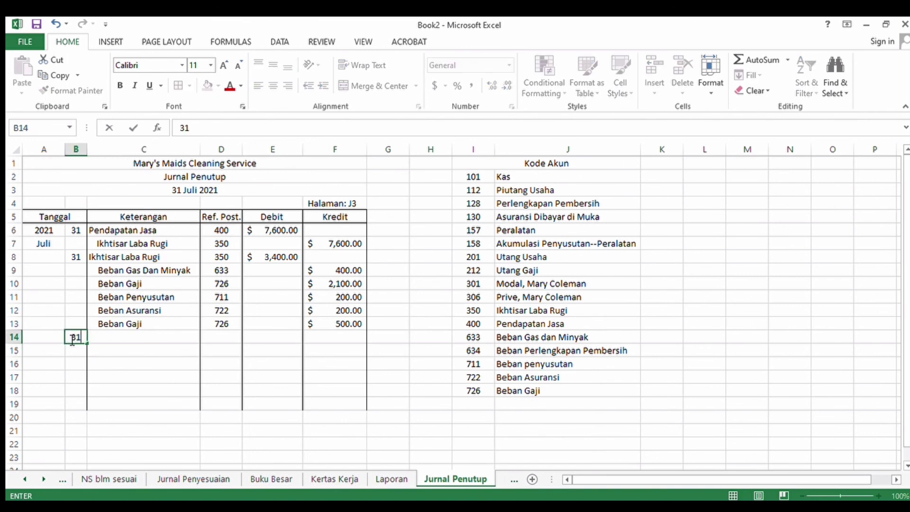
{"action": "left_click", "coordinate": [124, 340]}
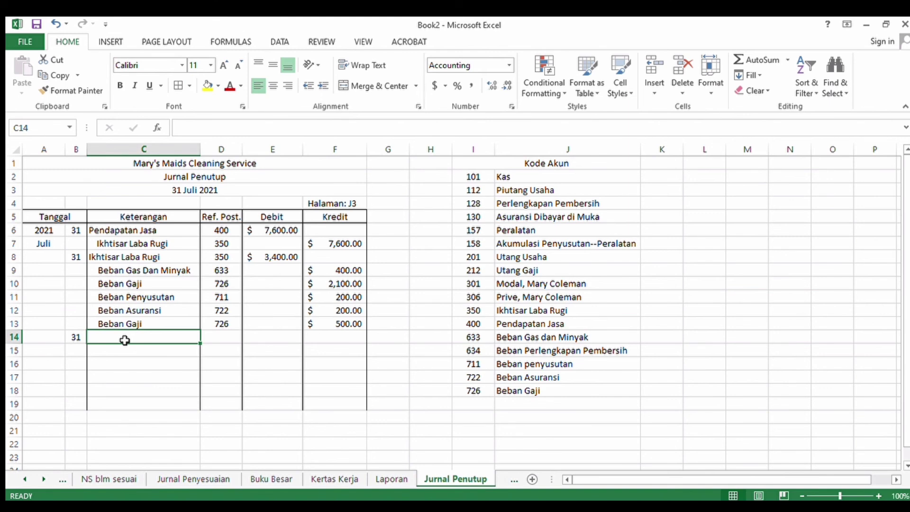
{"action": "type", "text": "IK"}
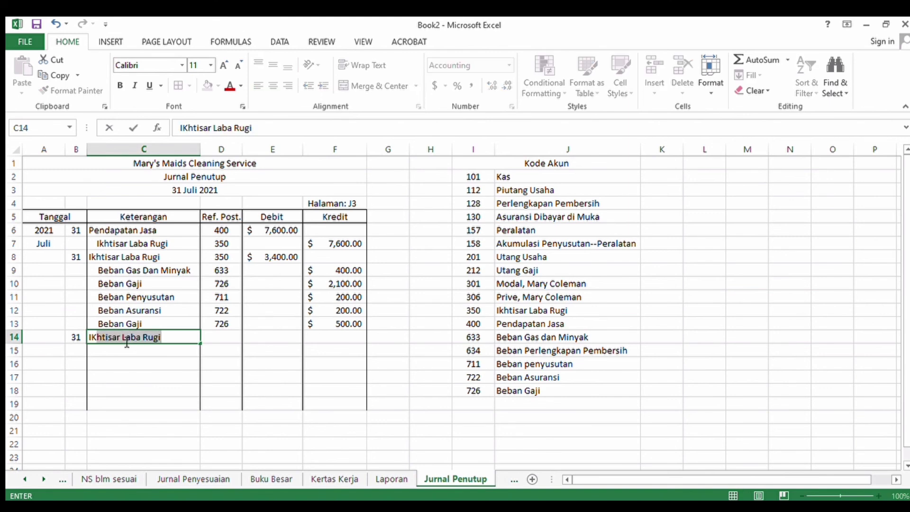
{"action": "key", "text": "BackSpace"}
{"action": "key", "text": "BackSpace"}
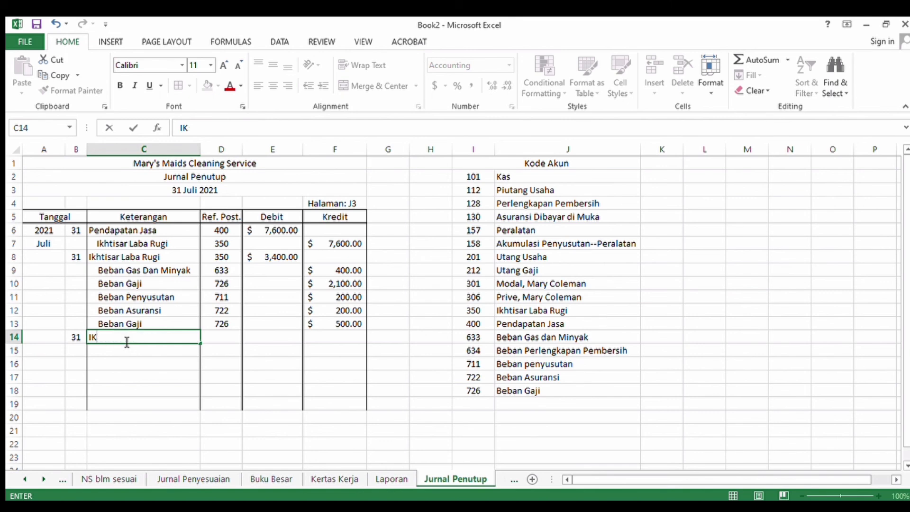
{"action": "type", "text": "k"}
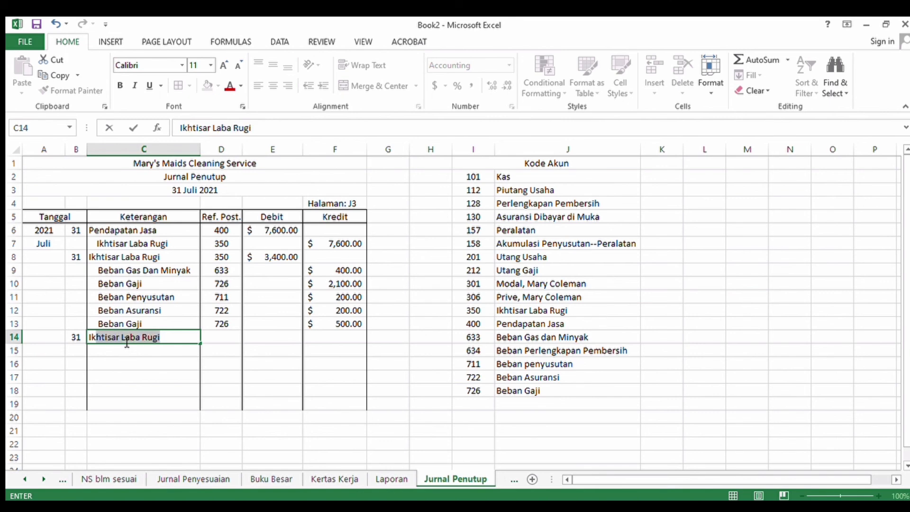
{"action": "type", "text": "htisar"}
Step: Complete the Ikhtisar Laba Rugi line in row 14 with Ref. Post. 350 and a debit of 4200
{"action": "left_click", "coordinate": [222, 338]}
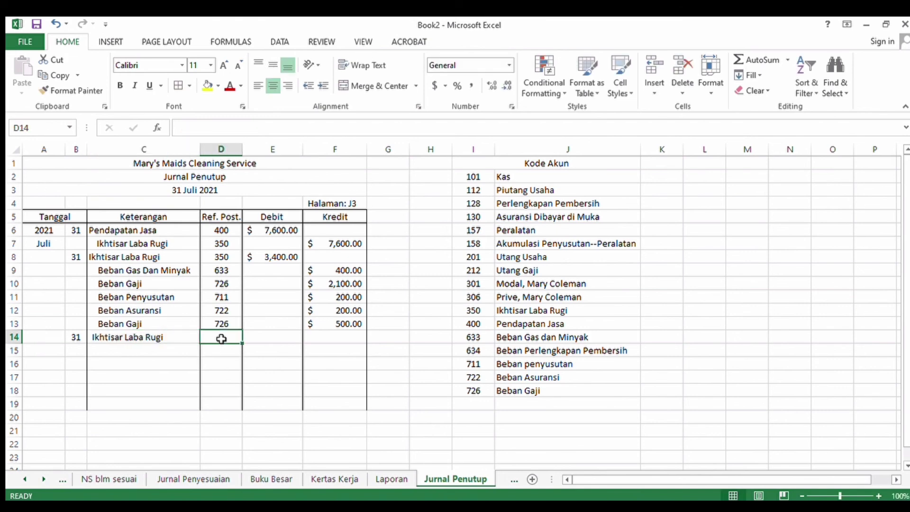
{"action": "type", "text": "3"}
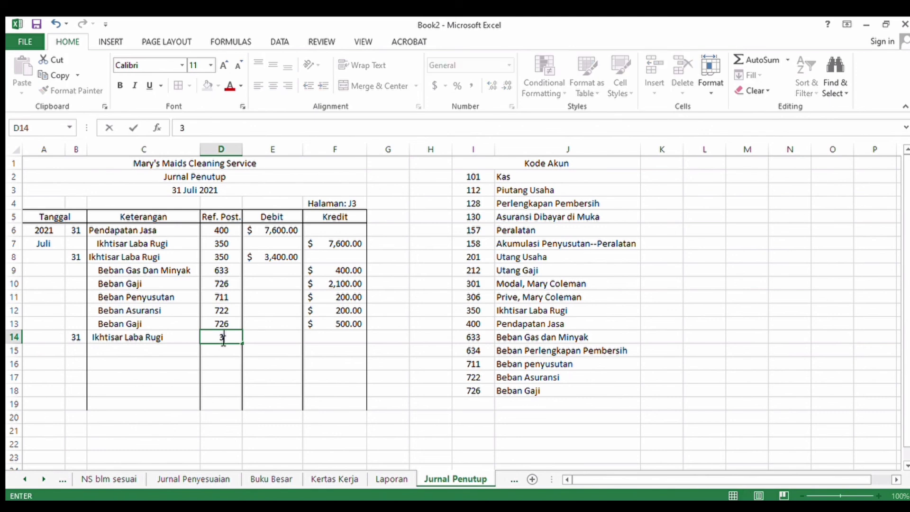
{"action": "type", "text": "50"}
{"action": "left_click", "coordinate": [282, 341]}
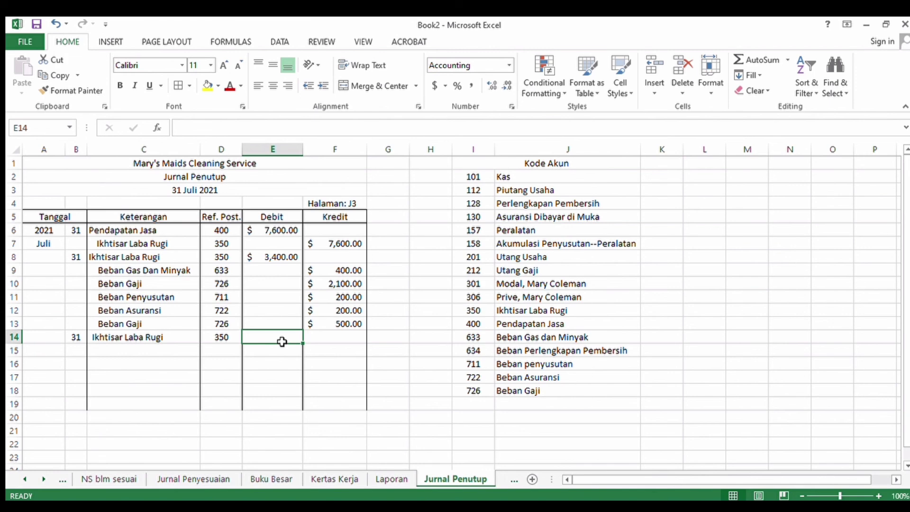
{"action": "type", "text": "4200"}
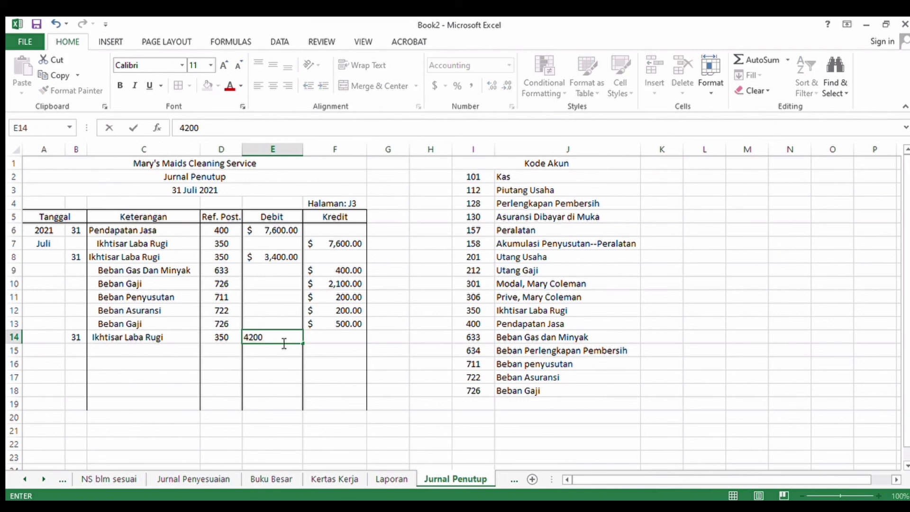
{"action": "key", "text": "Return"}
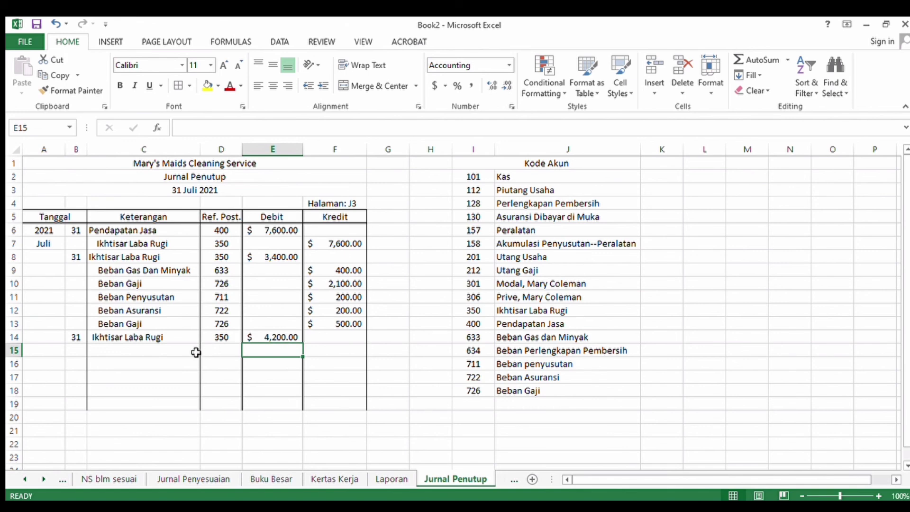
Step: Enter the owner's Modal account, indented, as the credited account in C15 of the closing journal
{"action": "left_click", "coordinate": [166, 357]}
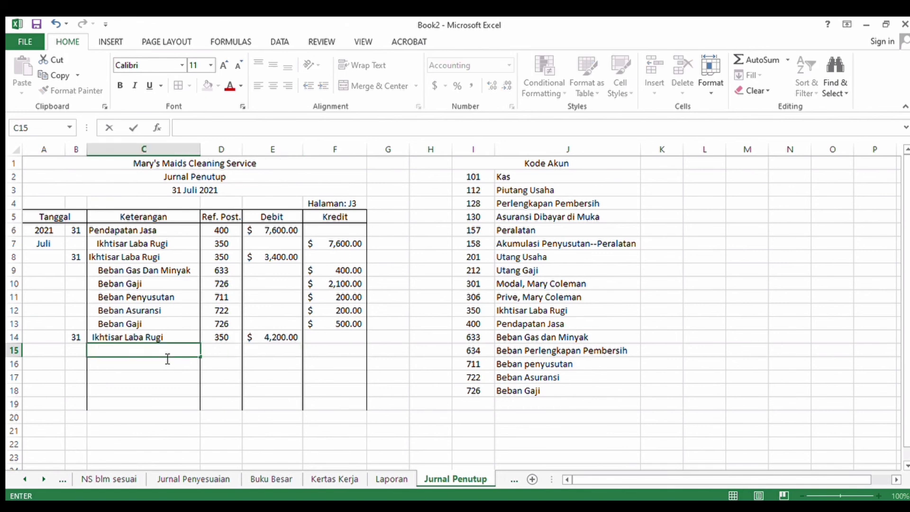
{"action": "type", "text": "Modal, MARY"}
{"action": "key", "text": "BackSpace"}
{"action": "key", "text": "BackSpace"}
{"action": "key", "text": "BackSpace"}
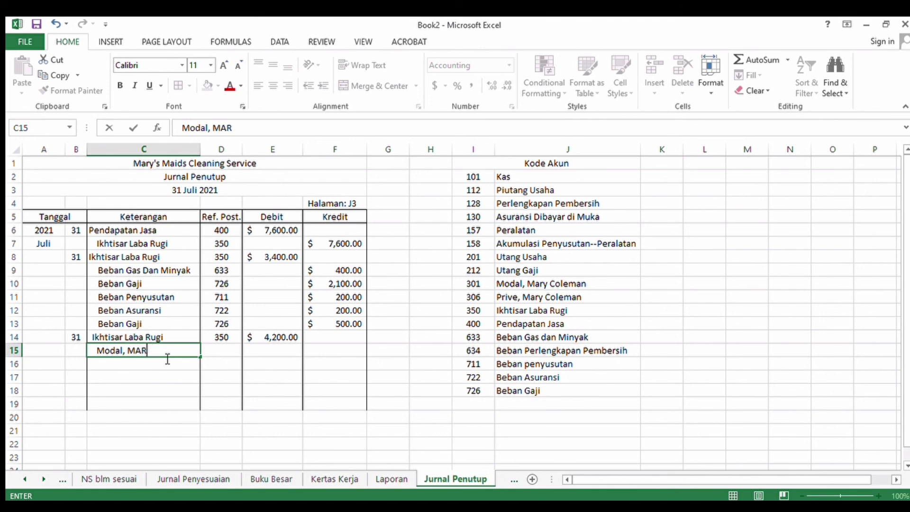
{"action": "type", "text": "aru"}
{"action": "key", "text": "BackSpace"}
{"action": "type", "text": "y Coleman"}
Step: Complete the Modal line in row 15 with Ref. Post. 301 and a credit of 4200
{"action": "left_click", "coordinate": [219, 353]}
{"action": "type", "text": "301"}
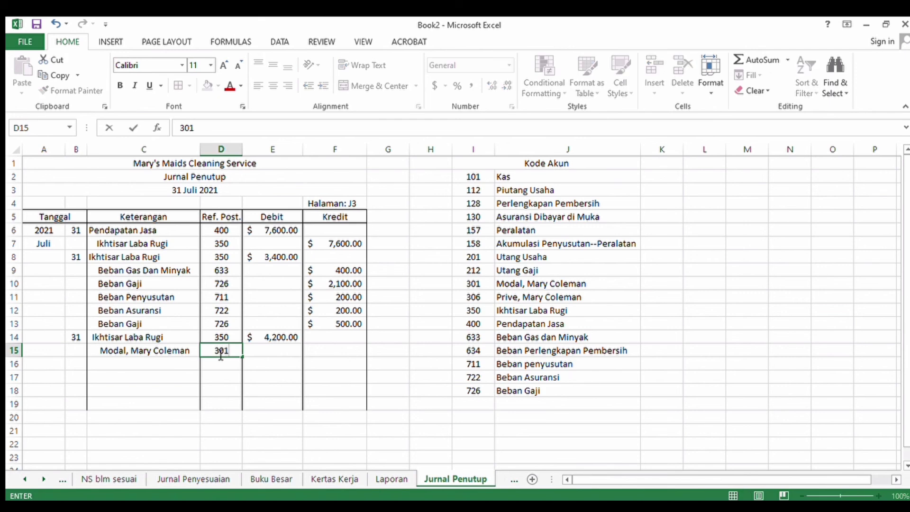
{"action": "left_click", "coordinate": [323, 351]}
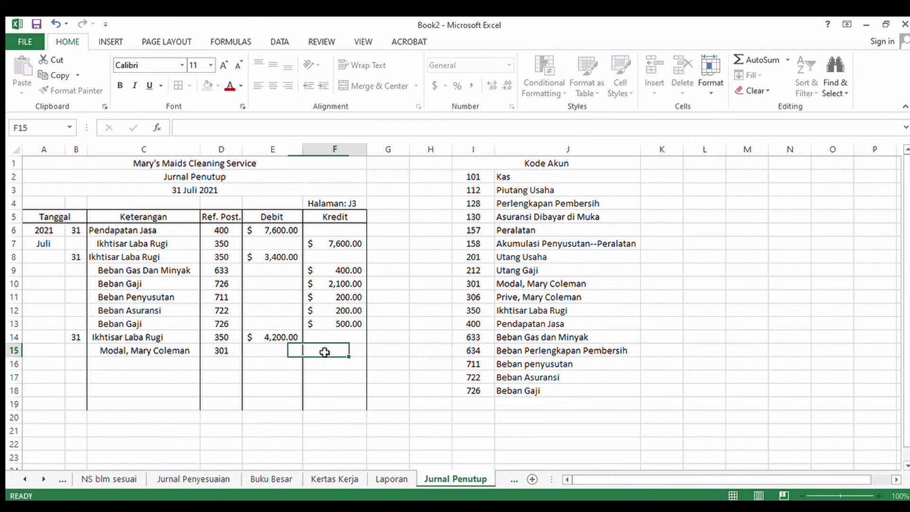
{"action": "type", "text": "1"}
{"action": "key", "text": "BackSpace"}
{"action": "type", "text": "4"}
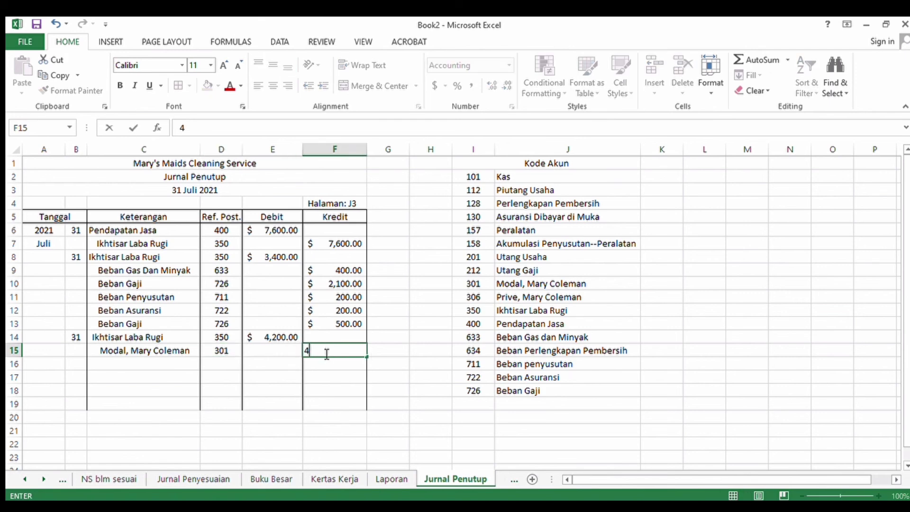
{"action": "type", "text": "200"}
{"action": "key", "text": "Return"}
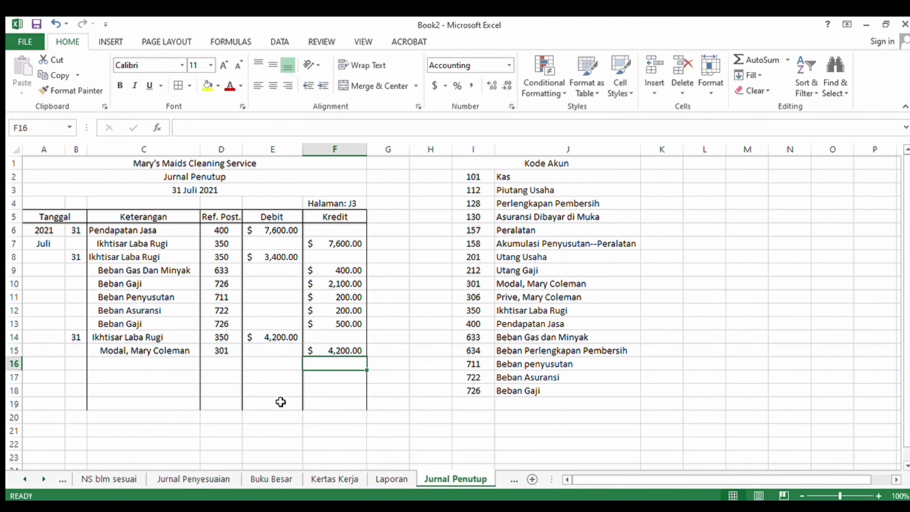
Step: Post a closing line to Ikhtisar Laba Rugi row 101 in Buku Besar with day 31, Ref. Post. J3 and a debit of 4200
{"action": "left_click", "coordinate": [273, 479]}
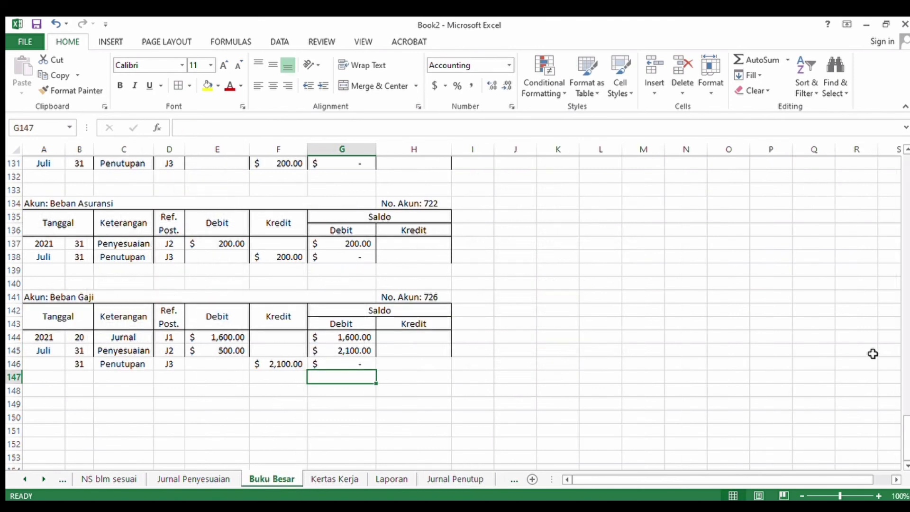
{"action": "left_click_drag", "start_coordinate": [904, 438], "coordinate": [893, 350]}
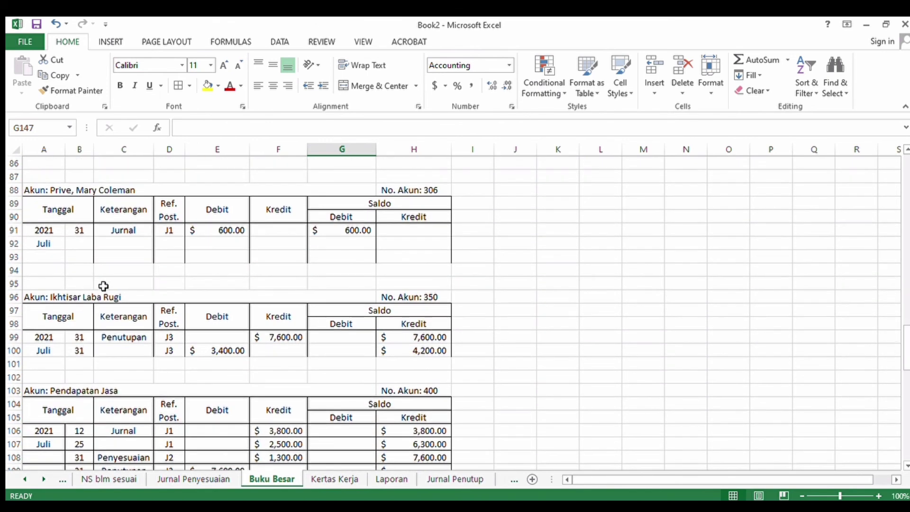
{"action": "left_click", "coordinate": [81, 364]}
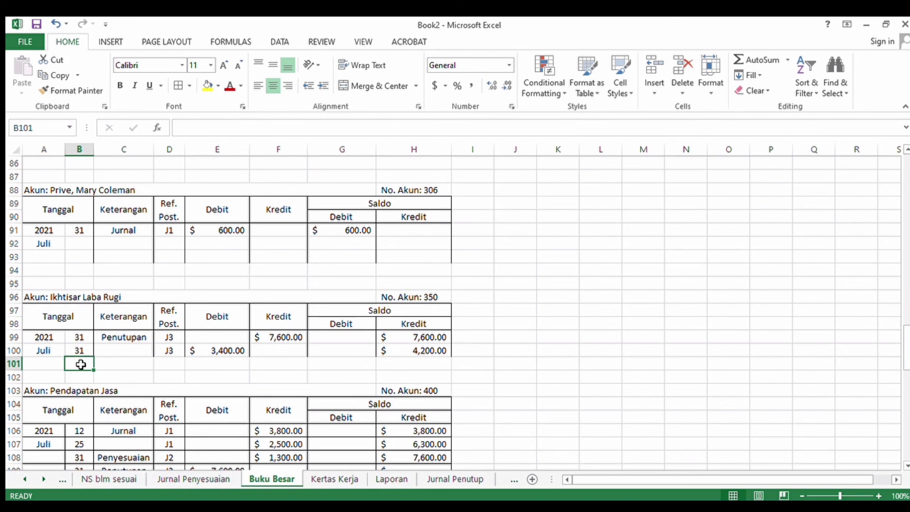
{"action": "type", "text": "31"}
{"action": "left_click", "coordinate": [115, 365]}
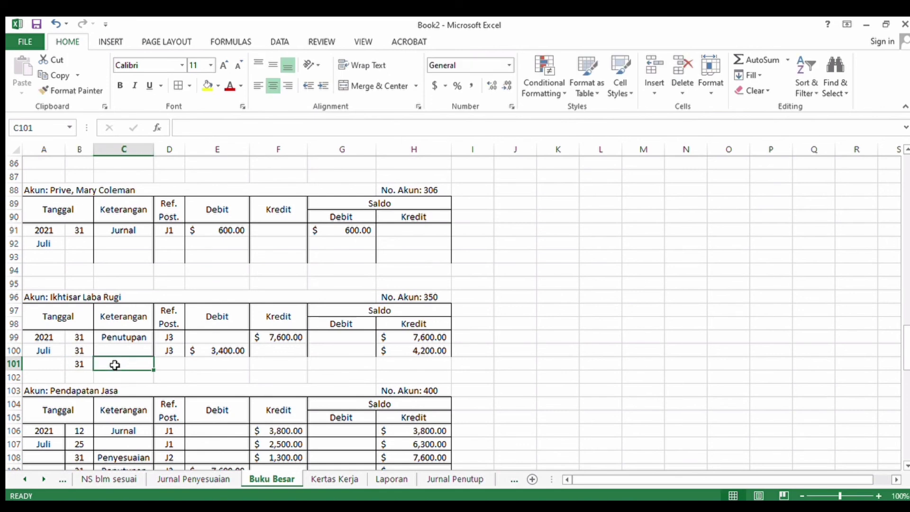
{"action": "left_click", "coordinate": [167, 365]}
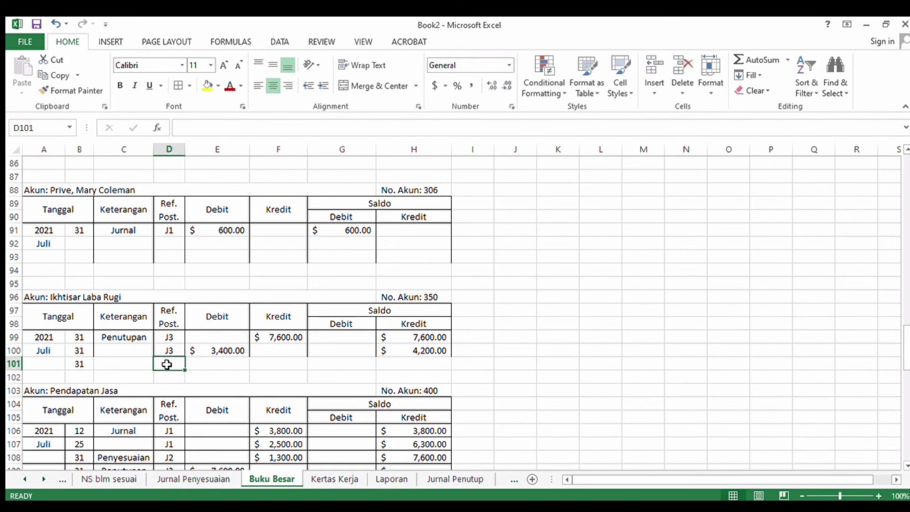
{"action": "type", "text": "J3"}
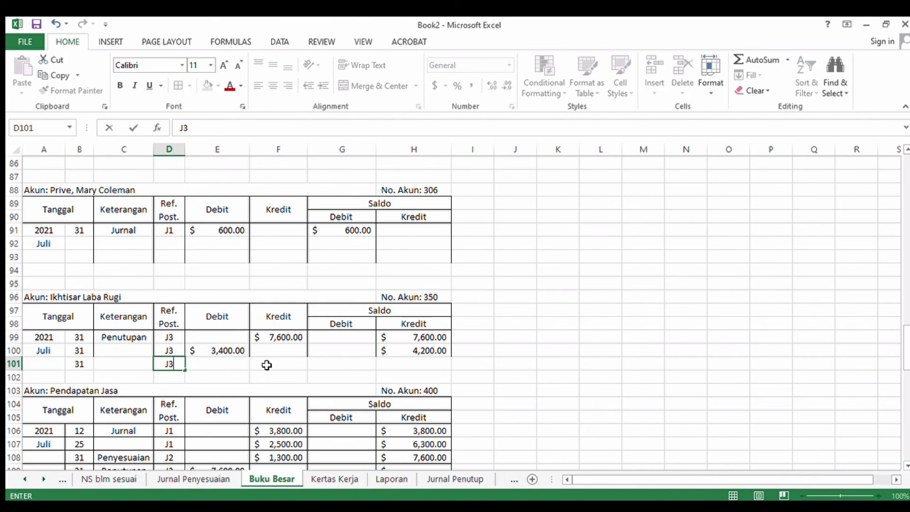
{"action": "left_click", "coordinate": [235, 368]}
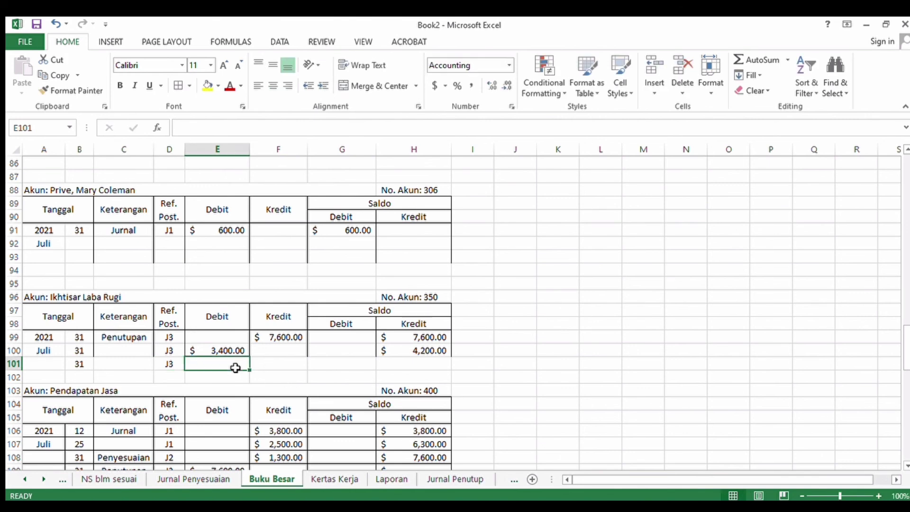
{"action": "type", "text": "4200"}
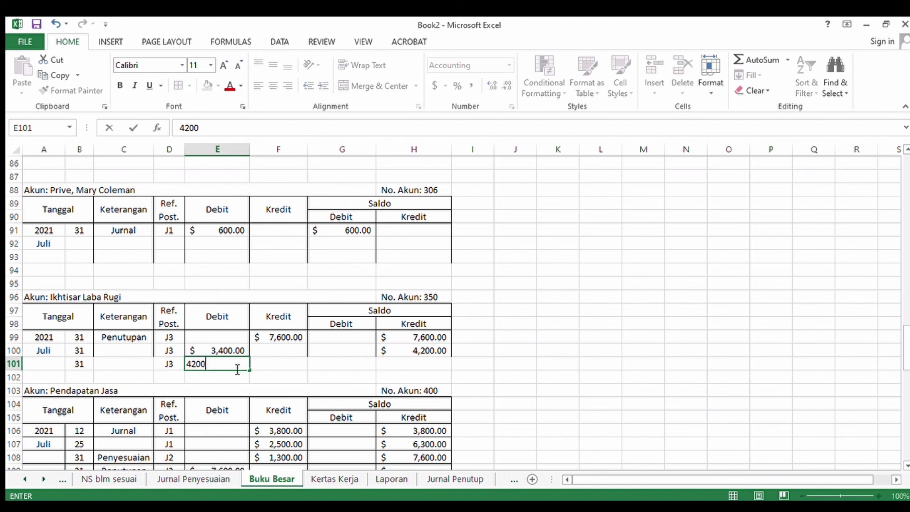
Step: Calculate the Ikhtisar Laba Rugi credit balance in H101 as =SUM(H100-E101)
{"action": "left_click", "coordinate": [433, 371]}
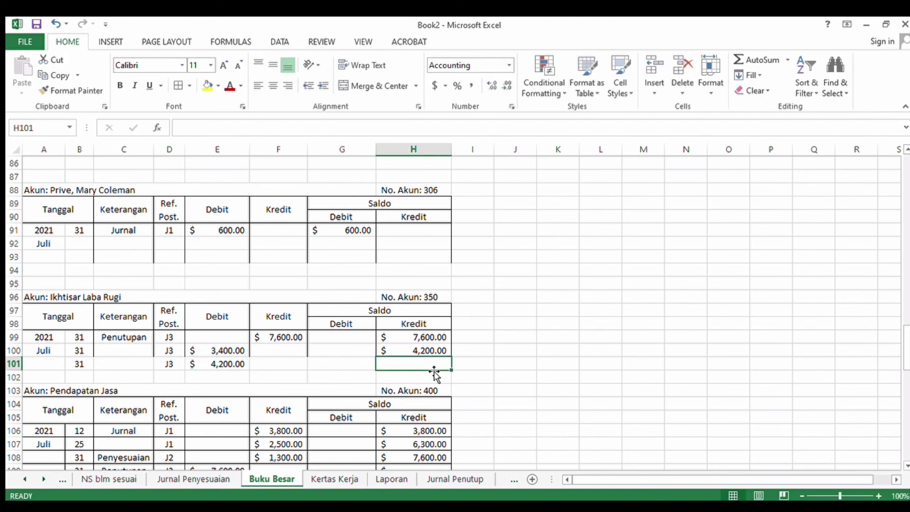
{"action": "type", "text": "=SUM"}
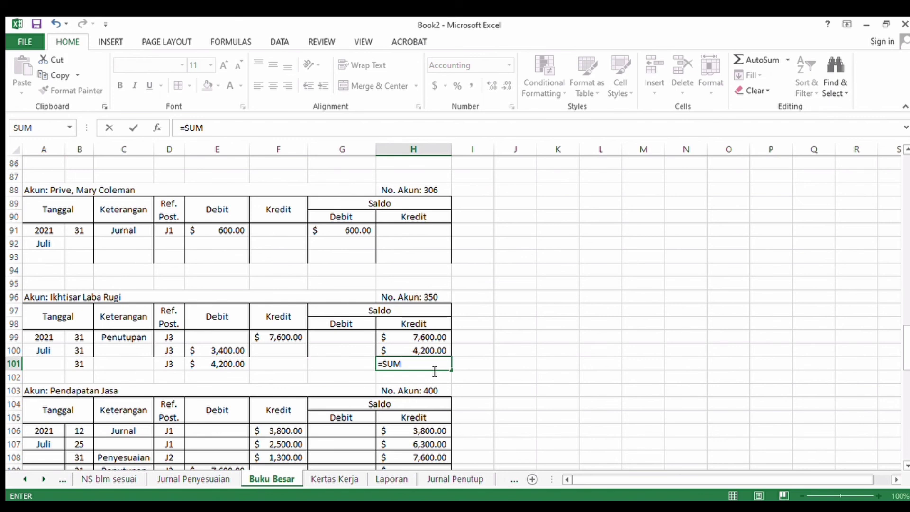
{"action": "type", "text": "("}
{"action": "left_click", "coordinate": [402, 352]}
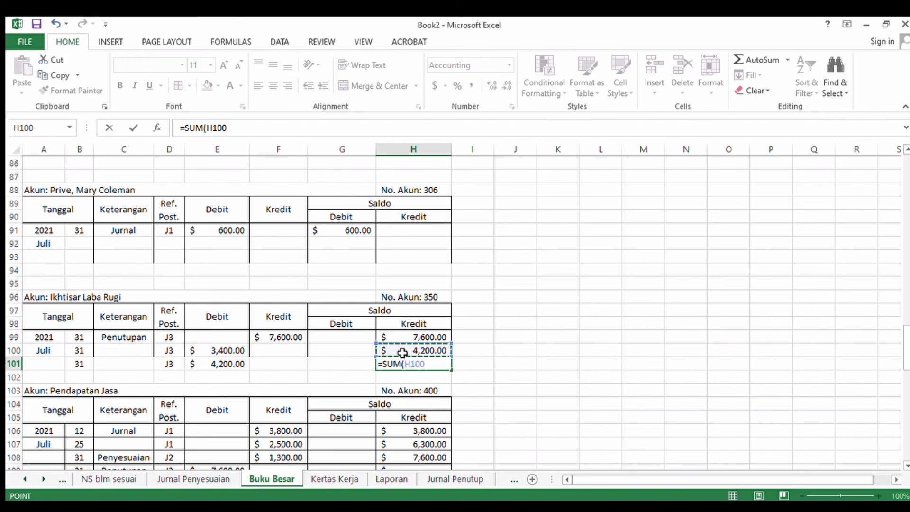
{"action": "type", "text": "-"}
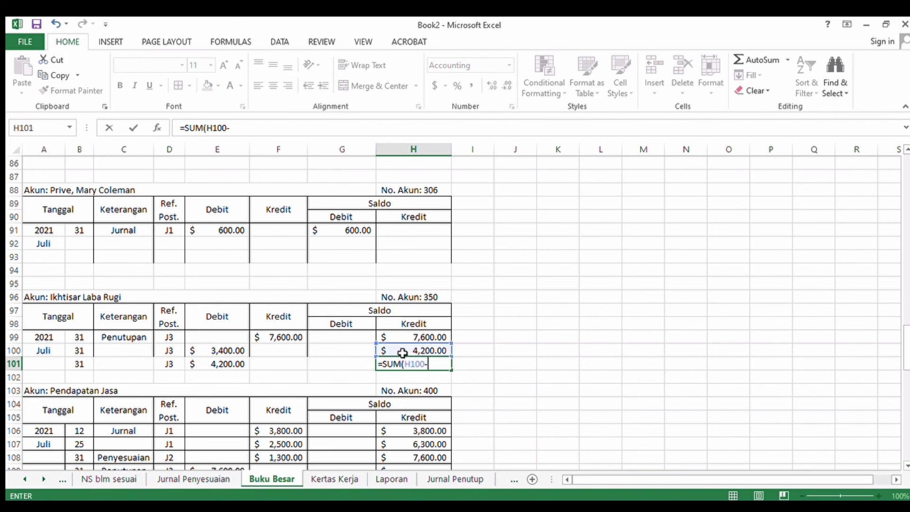
{"action": "left_click", "coordinate": [223, 367]}
{"action": "key", "text": "Return"}
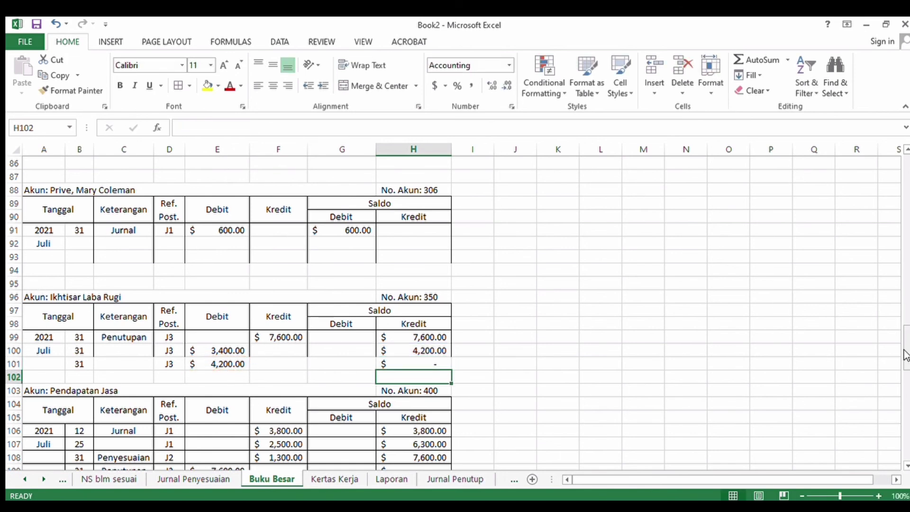
Step: Start a closing line in row 84 of the Modal account in Buku Besar with day 31 and Keterangan Penutupan
{"action": "left_click_drag", "start_coordinate": [905, 355], "coordinate": [905, 332]}
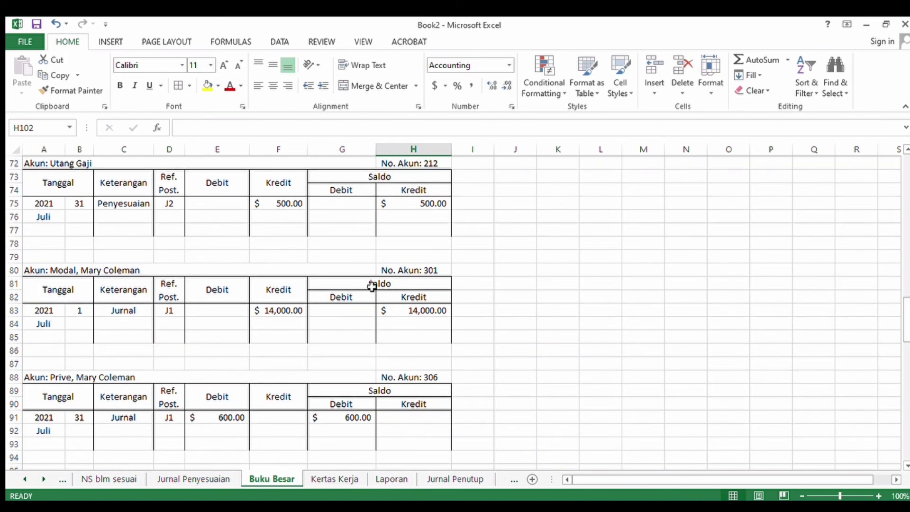
{"action": "left_click", "coordinate": [75, 325]}
{"action": "type", "text": "31"}
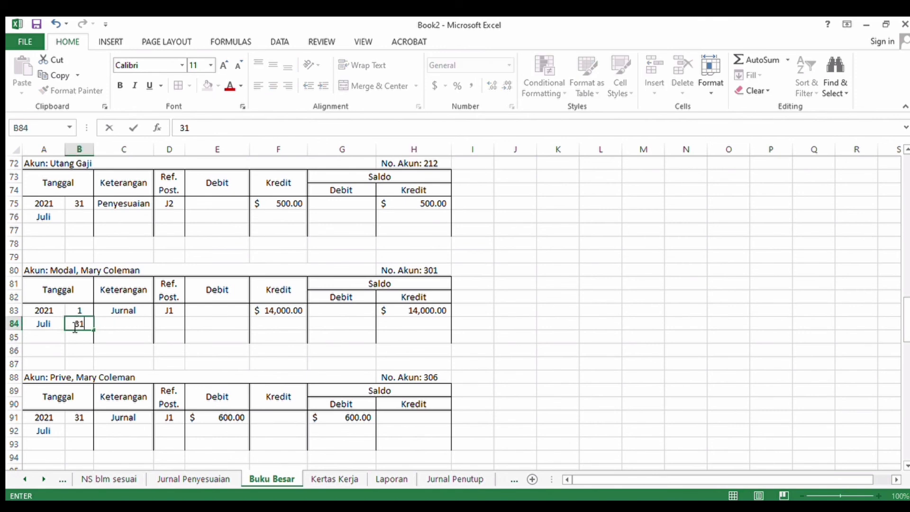
{"action": "left_click", "coordinate": [115, 326]}
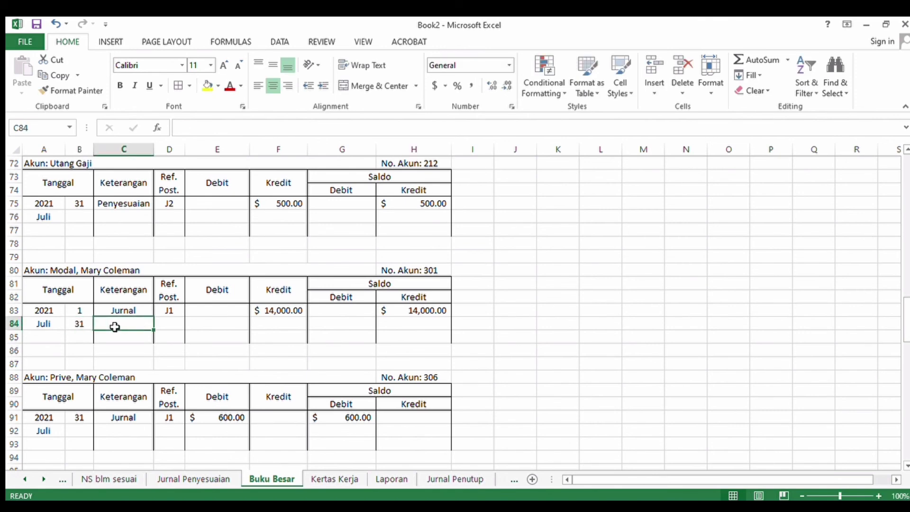
{"action": "type", "text": "pE"}
{"action": "key", "text": "BackSpace"}
{"action": "key", "text": "BackSpace"}
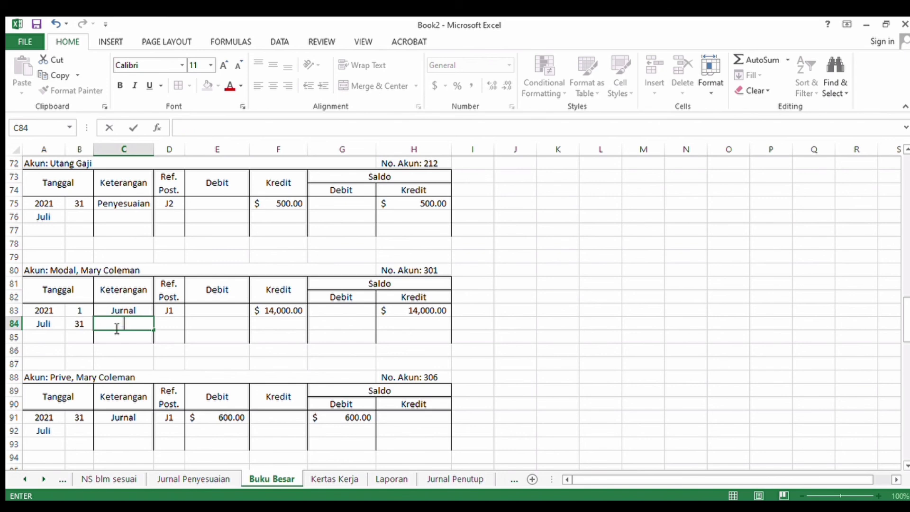
{"action": "type", "text": "O"}
{"action": "key", "text": "BackSpace"}
{"action": "type", "text": "P"}
{"action": "type", "text": "enuutpa"}
{"action": "key", "text": "BackSpace"}
{"action": "key", "text": "BackSpace"}
{"action": "key", "text": "BackSpace"}
{"action": "key", "text": "BackSpace"}
{"action": "type", "text": "tupan"}
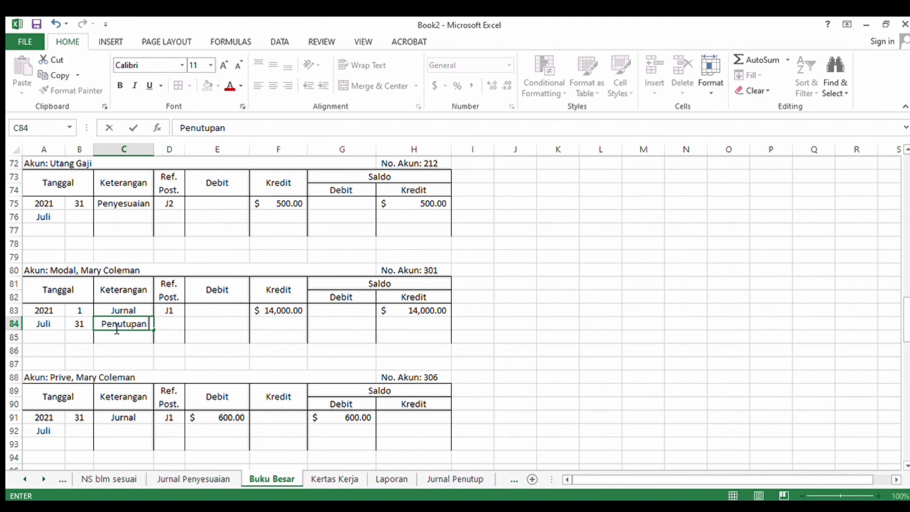
Step: Complete the Modal account's row 84 with Ref. Post. J3 and a credit of 4200
{"action": "left_click", "coordinate": [166, 325]}
{"action": "type", "text": "J13"}
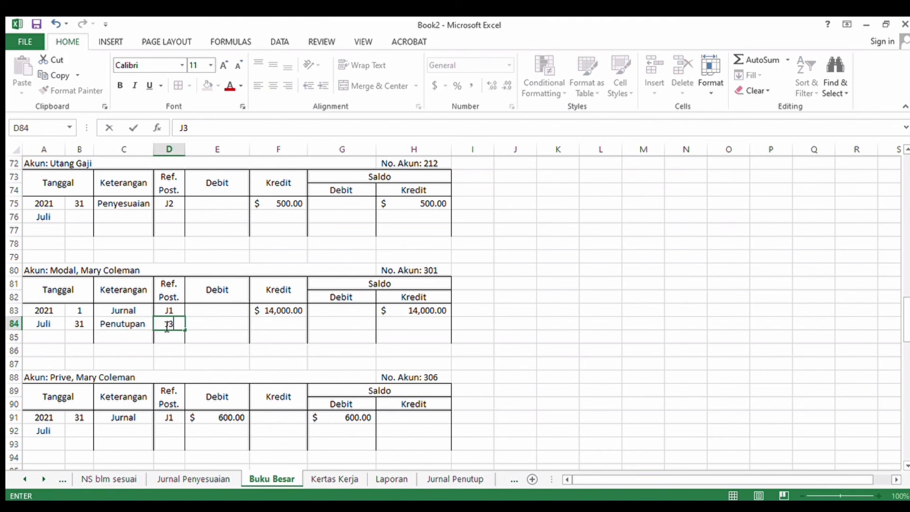
{"action": "left_click", "coordinate": [290, 325]}
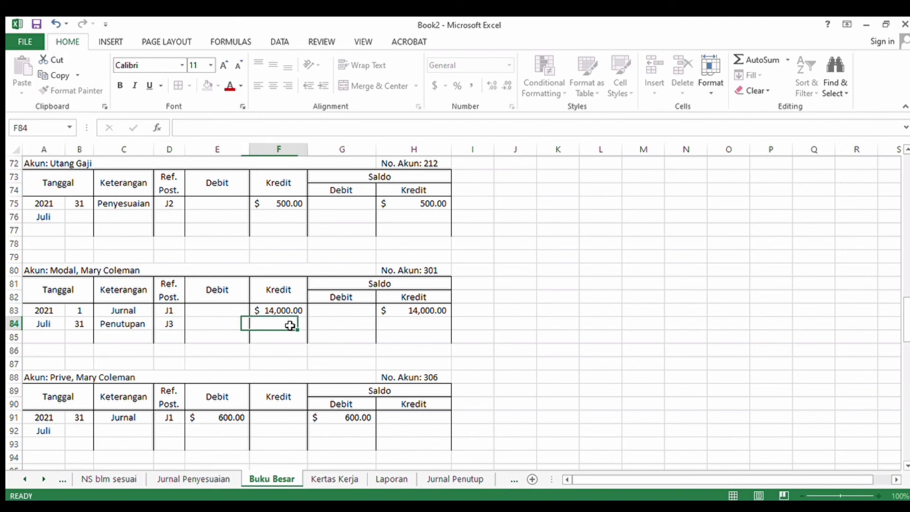
{"action": "type", "text": "4200"}
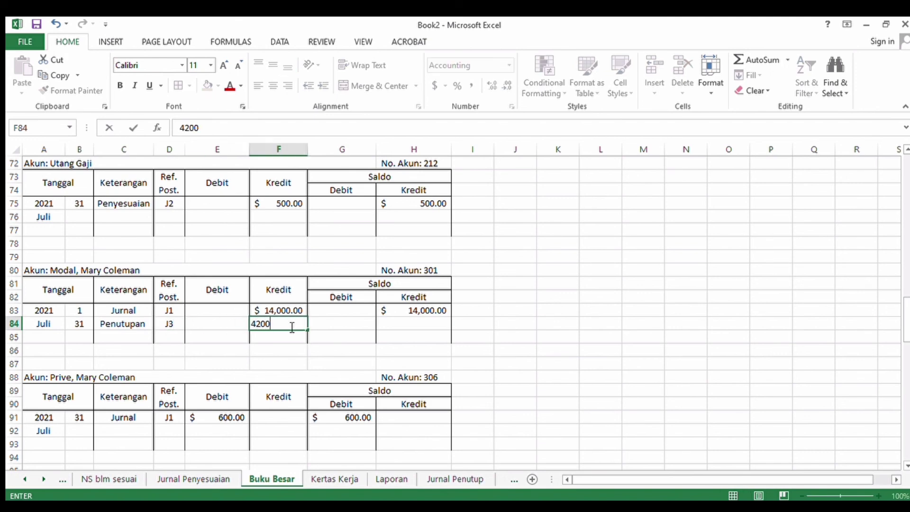
Step: Calculate the Modal account's credit balance in H84 as =SUM(H83+F84)
{"action": "left_click", "coordinate": [395, 325]}
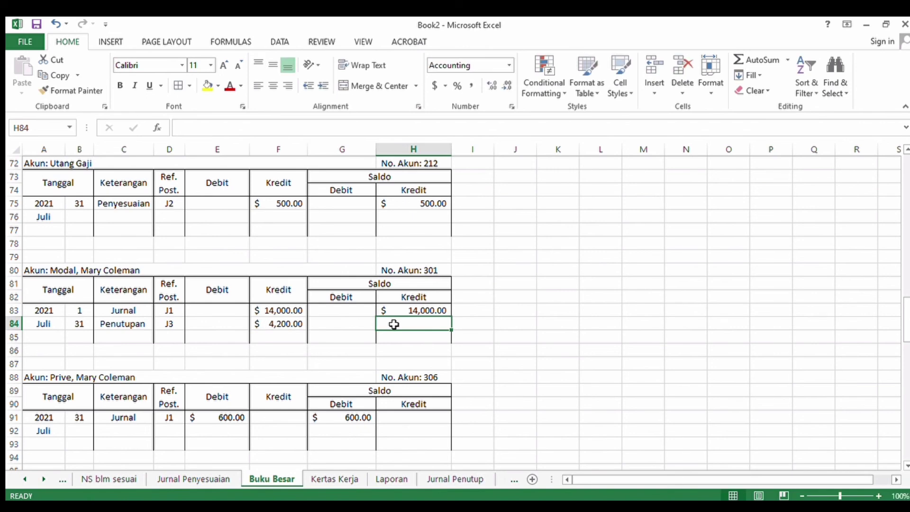
{"action": "type", "text": "=sum("}
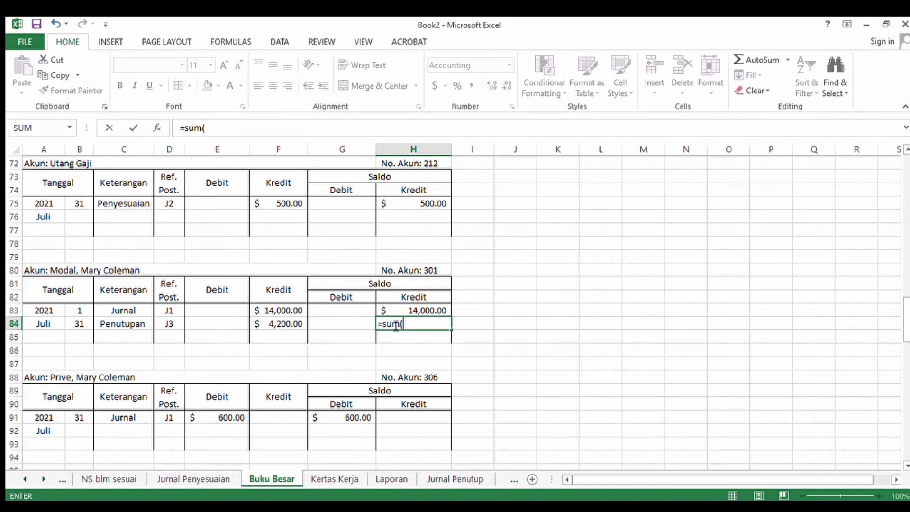
{"action": "left_click", "coordinate": [390, 312]}
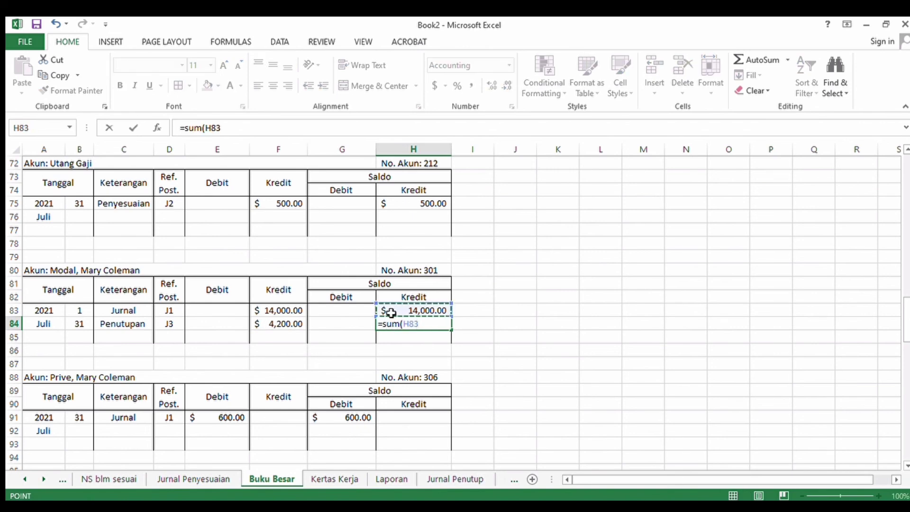
{"action": "type", "text": "="}
{"action": "key", "text": "BackSpace"}
{"action": "type", "text": "+"}
{"action": "left_click", "coordinate": [289, 326]}
{"action": "key", "text": "Return"}
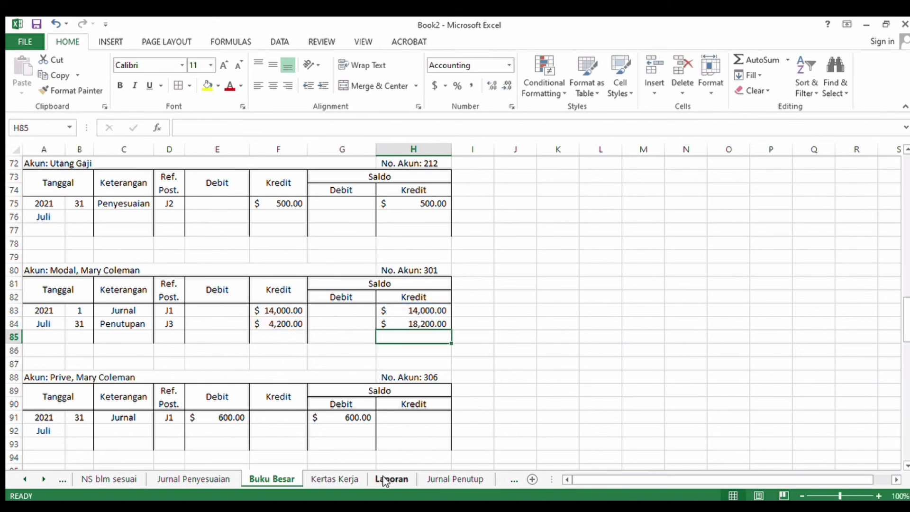
Step: Start a closing entry in row 16 of Jurnal Penutup with day 31 and the owner's Modal account as the debited account
{"action": "left_click", "coordinate": [432, 479]}
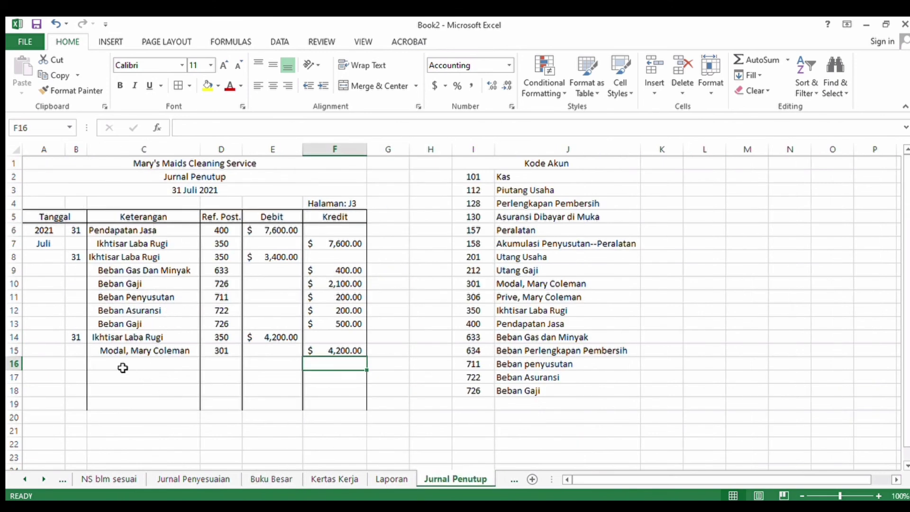
{"action": "left_click", "coordinate": [75, 365]}
{"action": "type", "text": "31"}
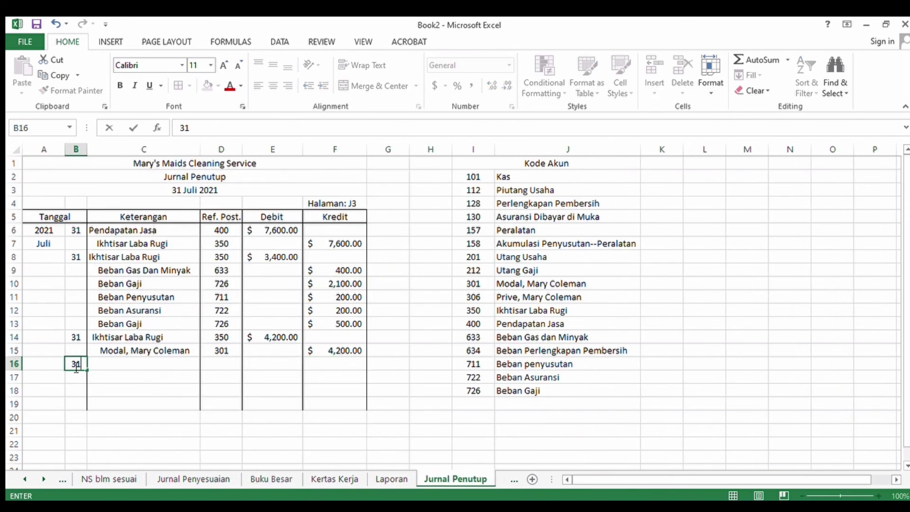
{"action": "left_click", "coordinate": [112, 364]}
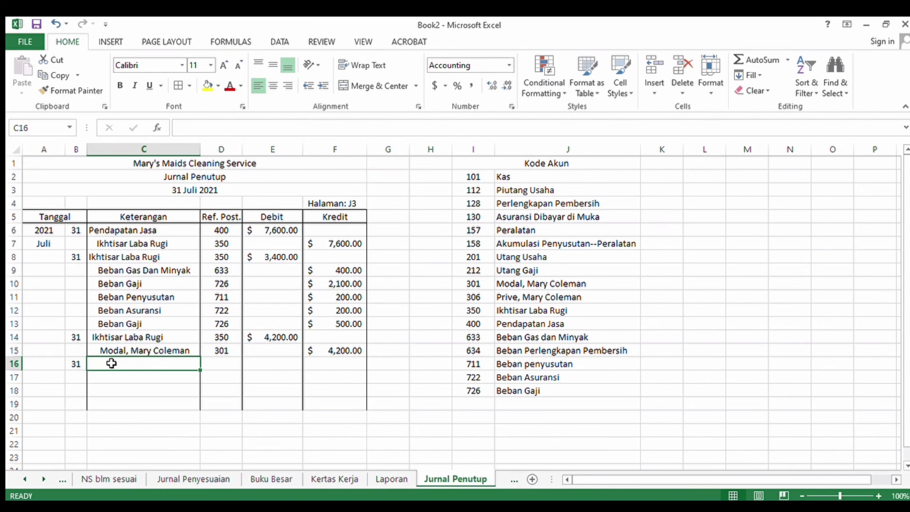
{"action": "type", "text": "Modal"}
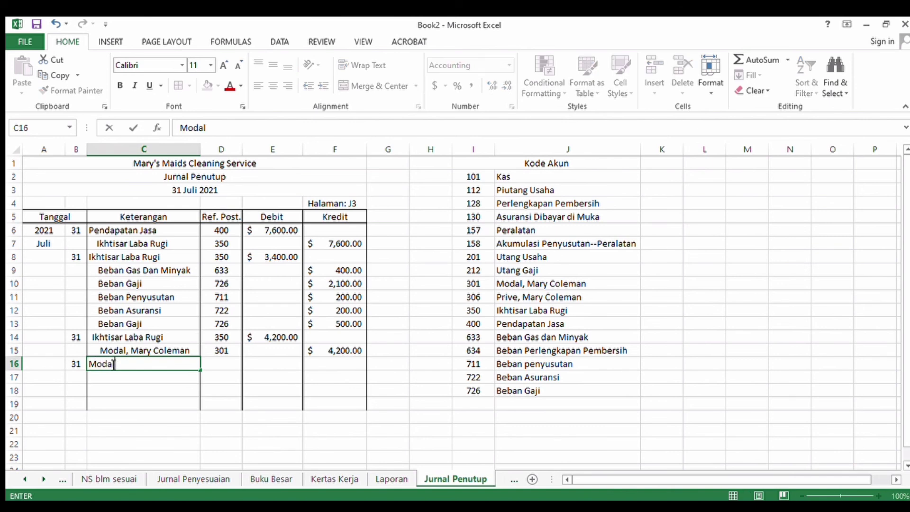
{"action": "type", "text": ", Mary Coleman"}
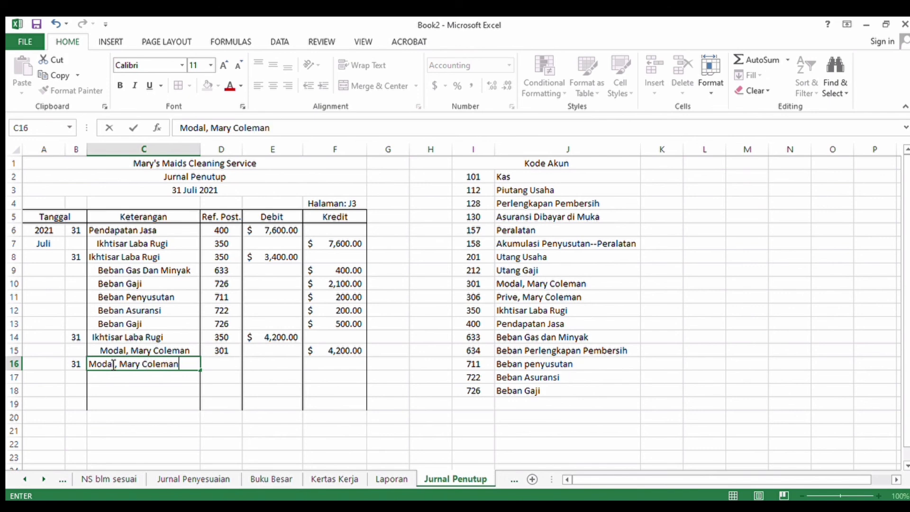
Step: Complete the Modal line in row 16 with Ref. Post. 301 and a debit of 600
{"action": "left_click", "coordinate": [219, 364]}
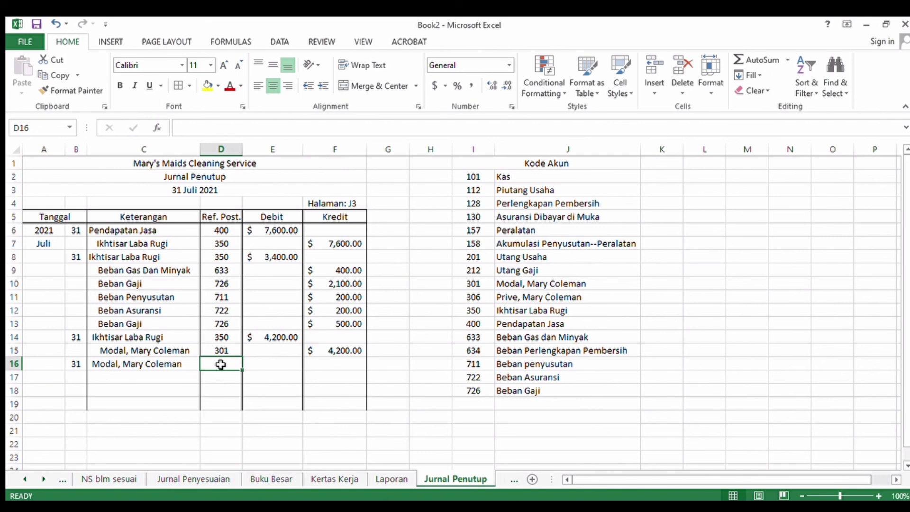
{"action": "type", "text": "301"}
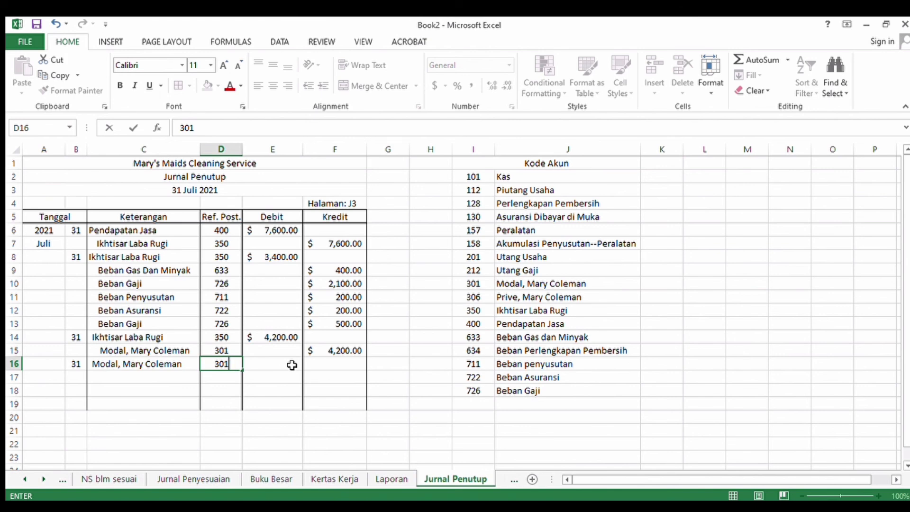
{"action": "left_click", "coordinate": [291, 365]}
{"action": "type", "text": "600"}
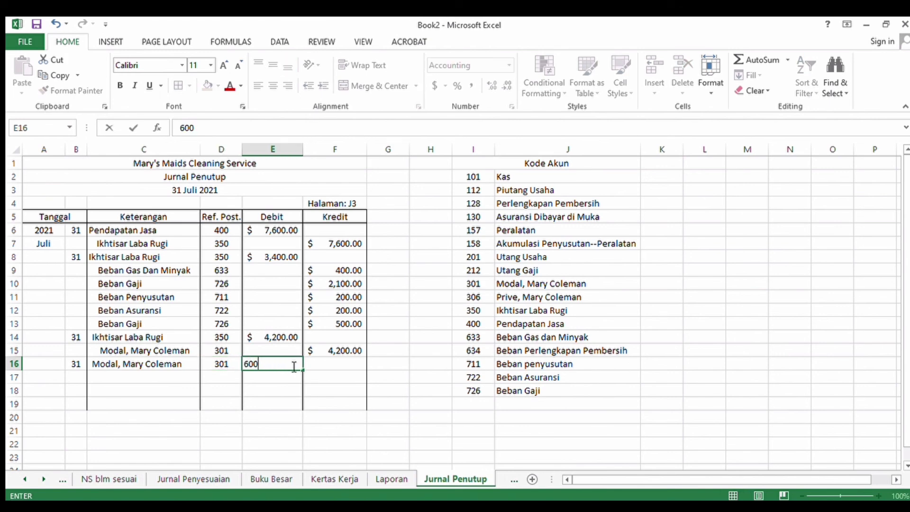
{"action": "key", "text": "Return"}
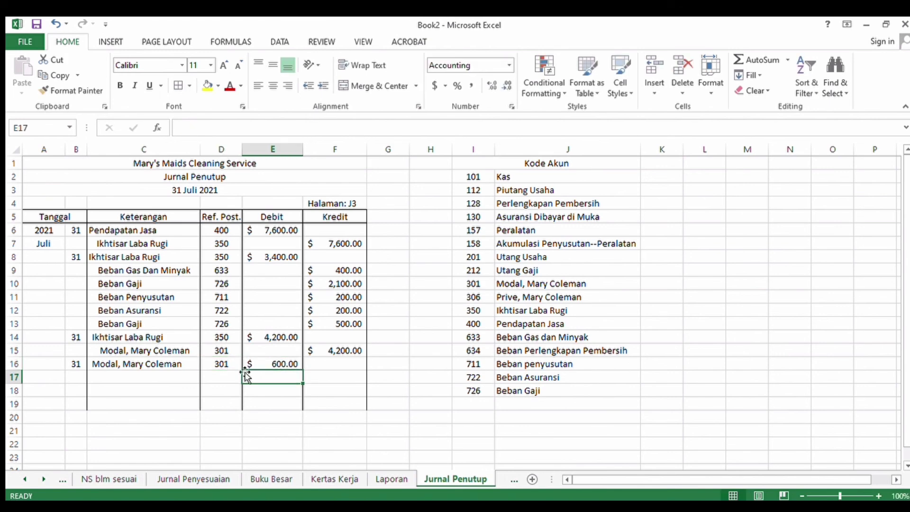
Step: Enter the owner's Prive account, indented, as the credited account in C17 of the closing journal
{"action": "left_click", "coordinate": [158, 377]}
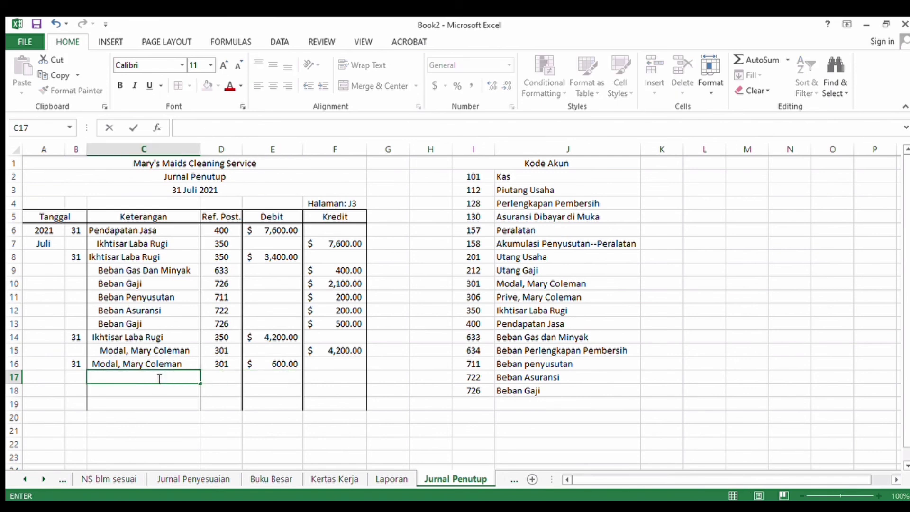
{"action": "type", "text": "Pendapatan Jasa"}
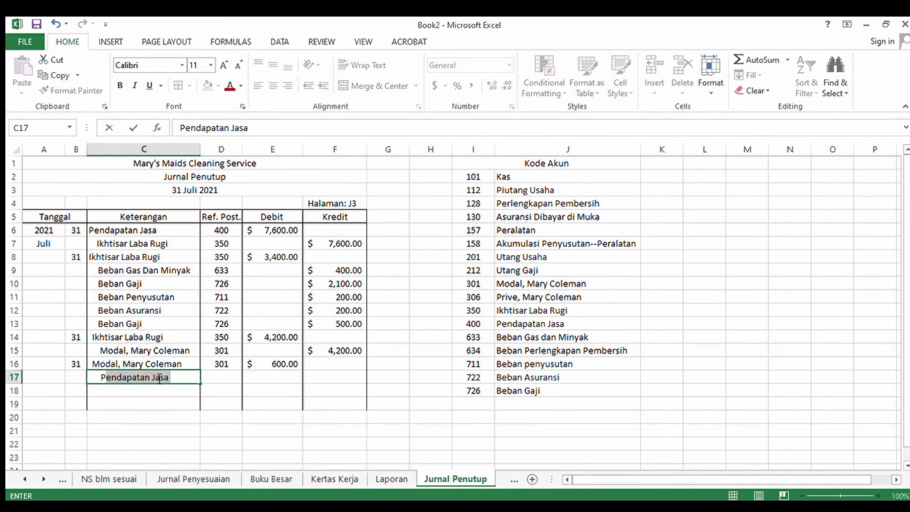
{"action": "type", "text": "Prive"}
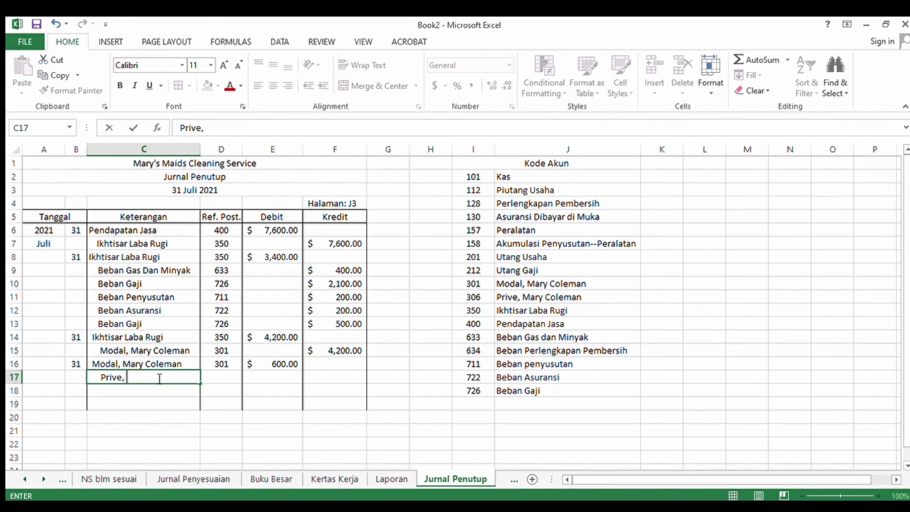
{"action": "type", "text": ", Mary Coleman"}
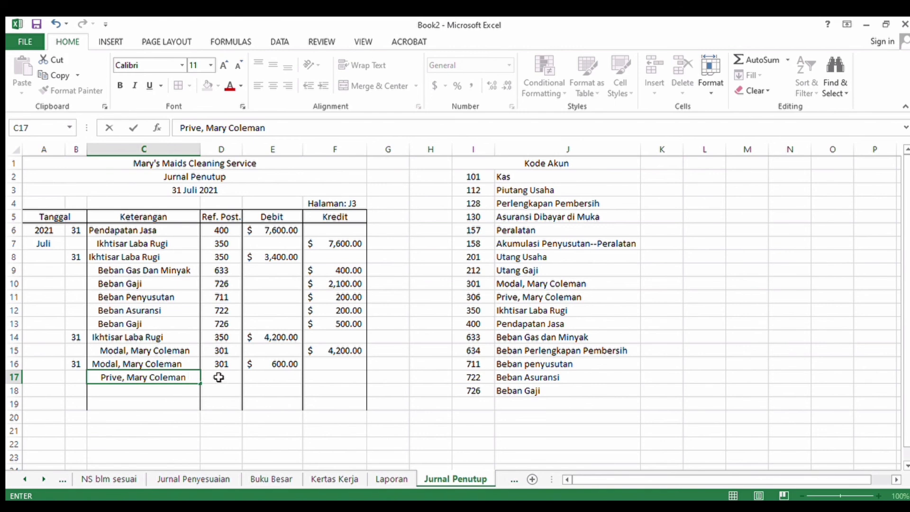
Step: Complete the Prive line in row 17 with Ref. Post. 306 and a credit of 600
{"action": "type", "text": "30"}
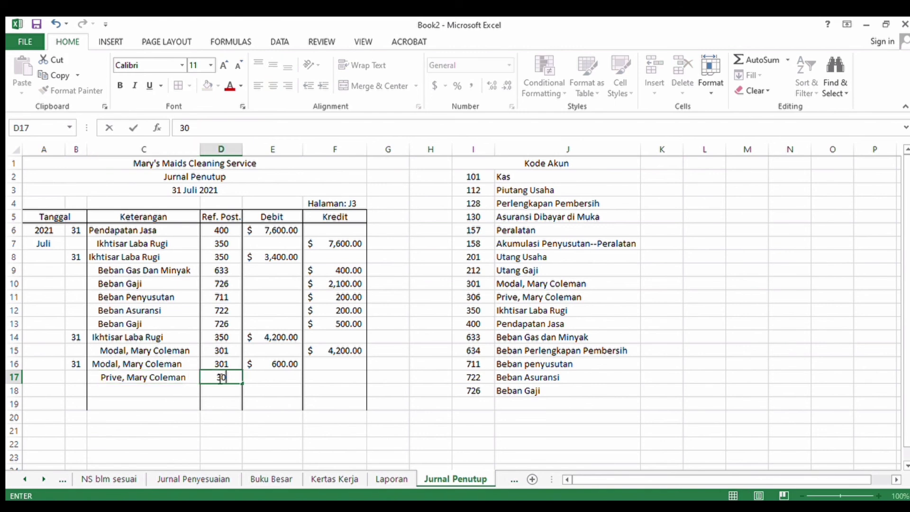
{"action": "type", "text": "6"}
{"action": "left_click", "coordinate": [326, 378]}
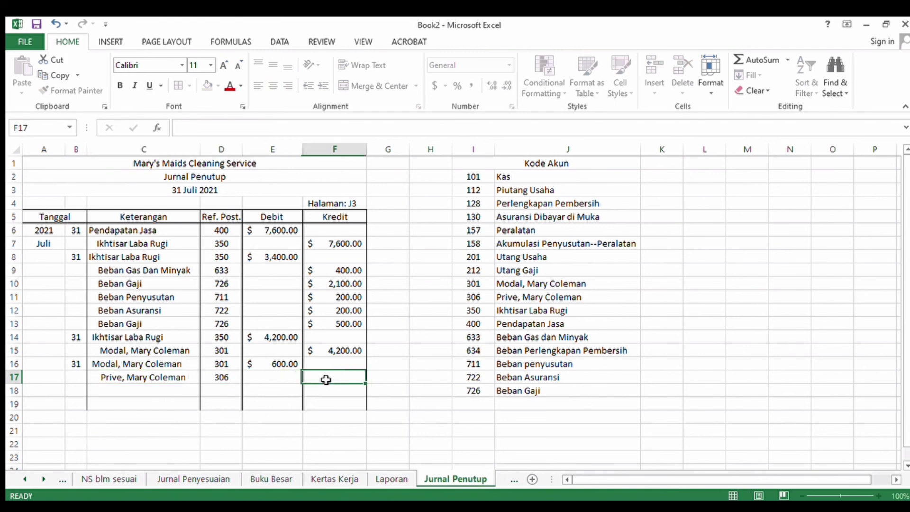
{"action": "type", "text": "600"}
{"action": "key", "text": "Return"}
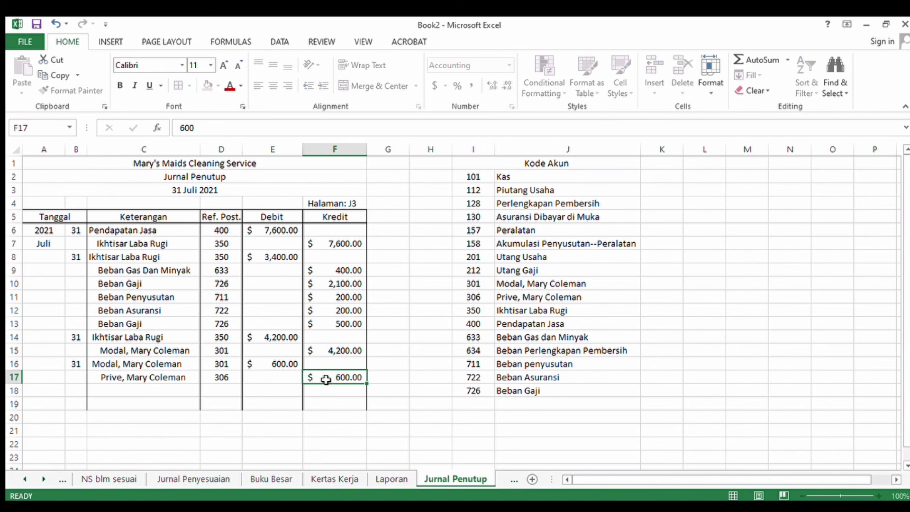
Step: Post a closing line to Modal row 85 in Buku Besar with day 31, Ref. Post. J3 and a debit of 600
{"action": "left_click", "coordinate": [271, 478]}
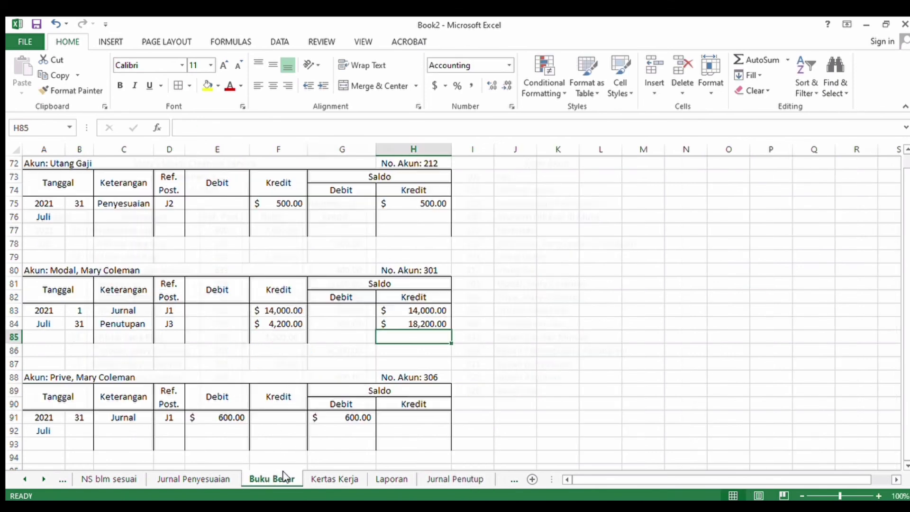
{"action": "left_click", "coordinate": [81, 338]}
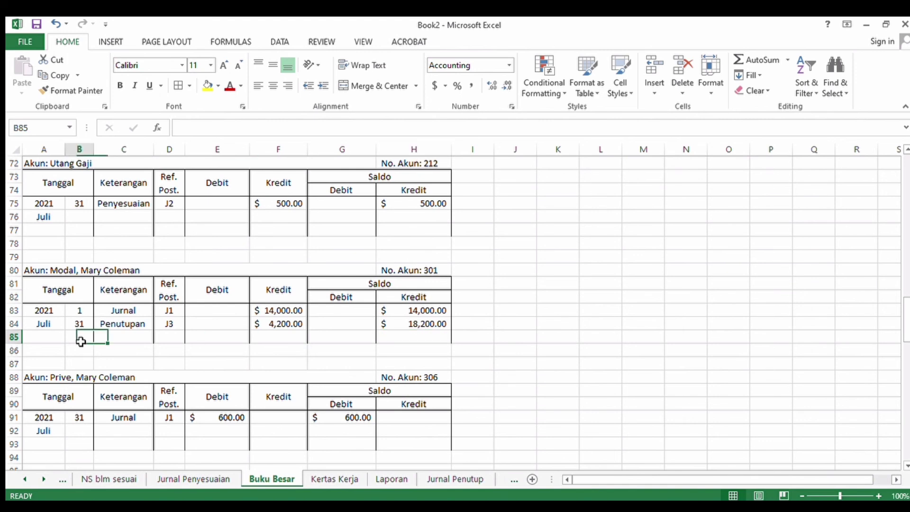
{"action": "type", "text": "31"}
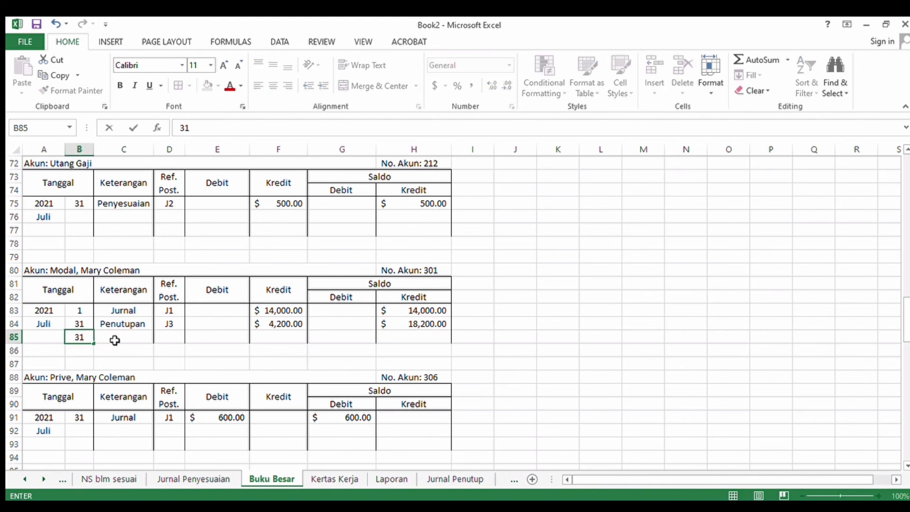
{"action": "left_click", "coordinate": [172, 340]}
{"action": "type", "text": "J3"}
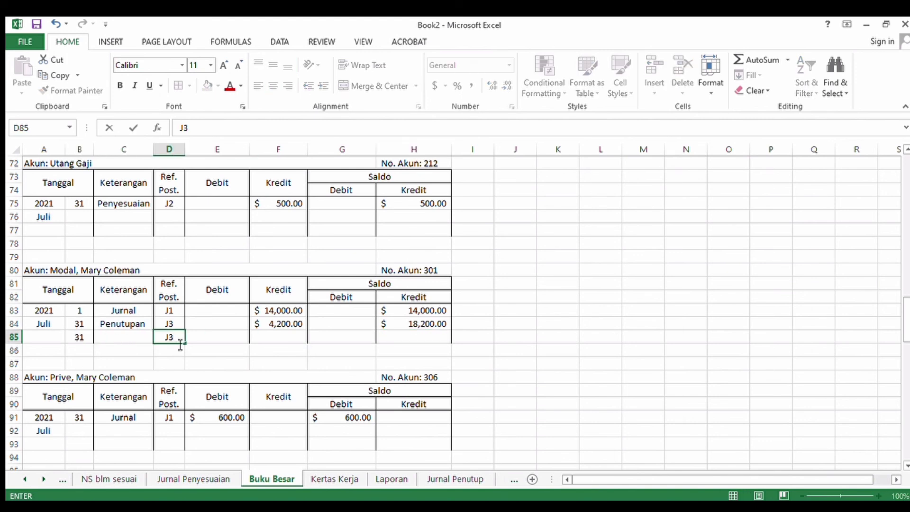
{"action": "left_click", "coordinate": [277, 336]}
{"action": "left_click", "coordinate": [219, 338]}
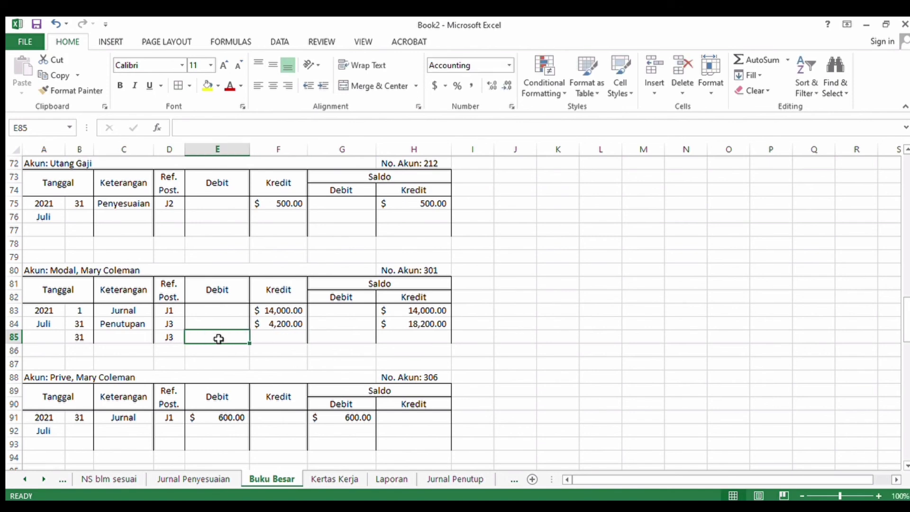
{"action": "type", "text": "600"}
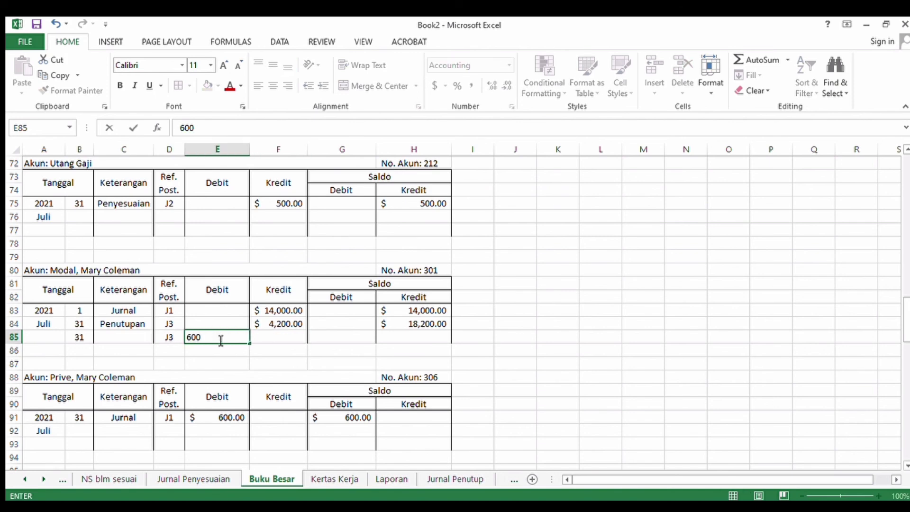
Step: Calculate the Modal account's credit balance in H85 as H84 minus E85 with a SUM formula
{"action": "left_click", "coordinate": [402, 336]}
{"action": "type", "text": "="}
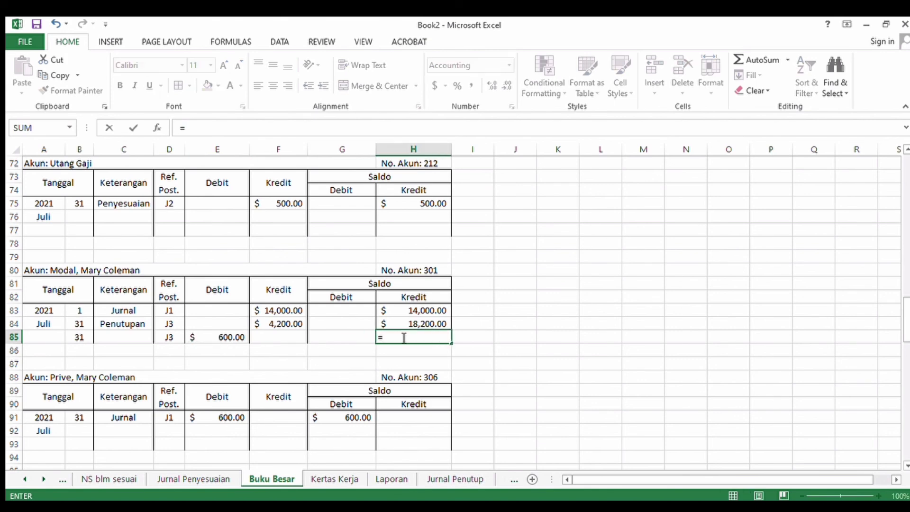
{"action": "type", "text": "sum("}
{"action": "left_click", "coordinate": [394, 326]}
{"action": "type", "text": "-"}
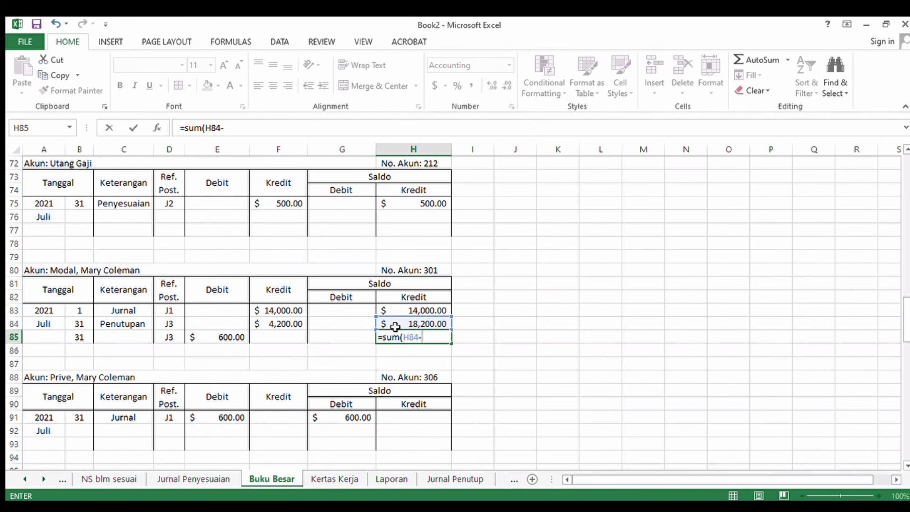
{"action": "left_click", "coordinate": [210, 336]}
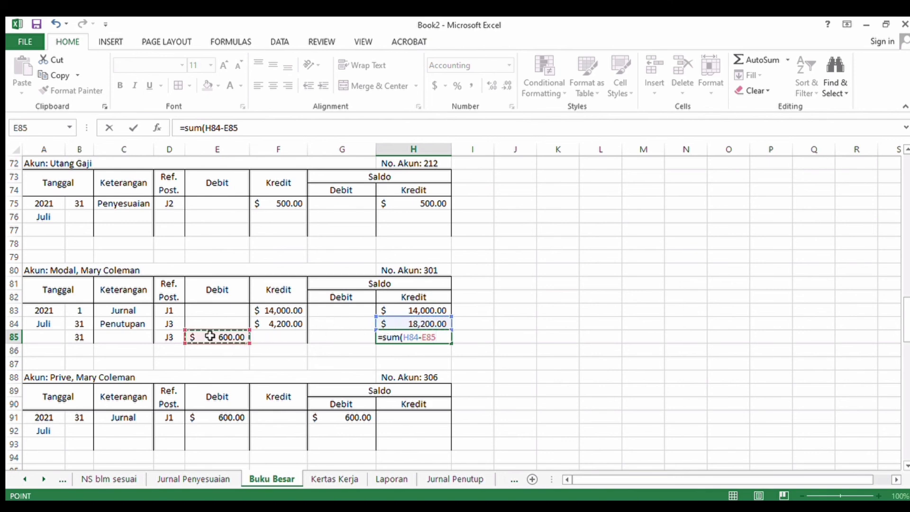
{"action": "key", "text": "Return"}
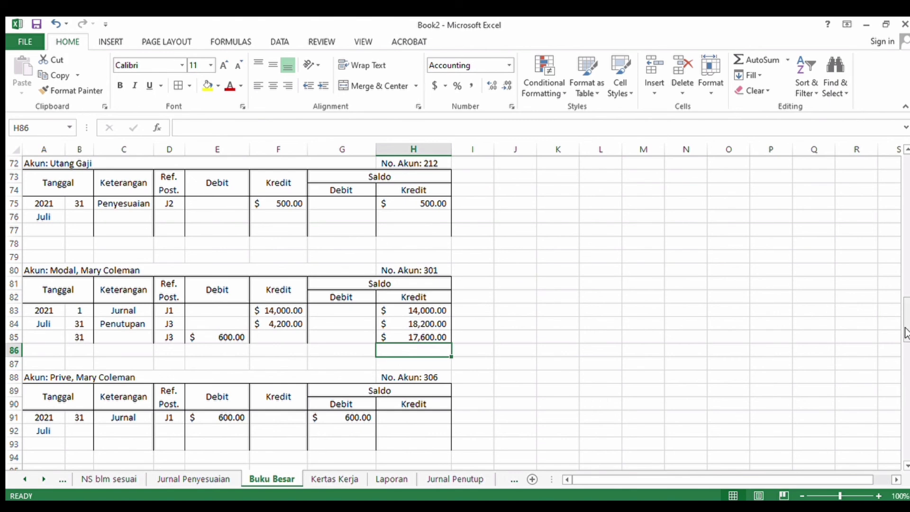
Step: Post a closing line to Prive row 92 with day 31, Ref. Post. J3 and a credit of 600
{"action": "left_click_drag", "start_coordinate": [905, 333], "coordinate": [905, 360]}
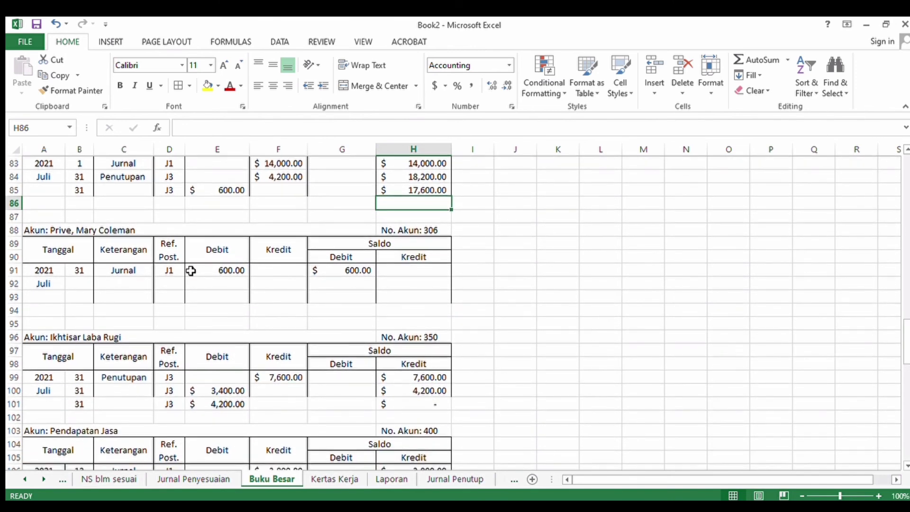
{"action": "left_click", "coordinate": [68, 286]}
{"action": "type", "text": "31"}
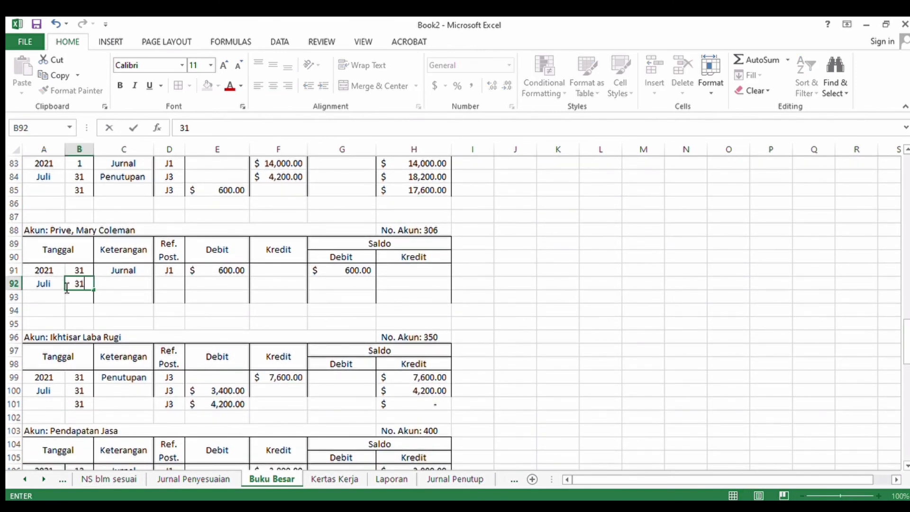
{"action": "left_click", "coordinate": [179, 285]}
{"action": "type", "text": "J1"}
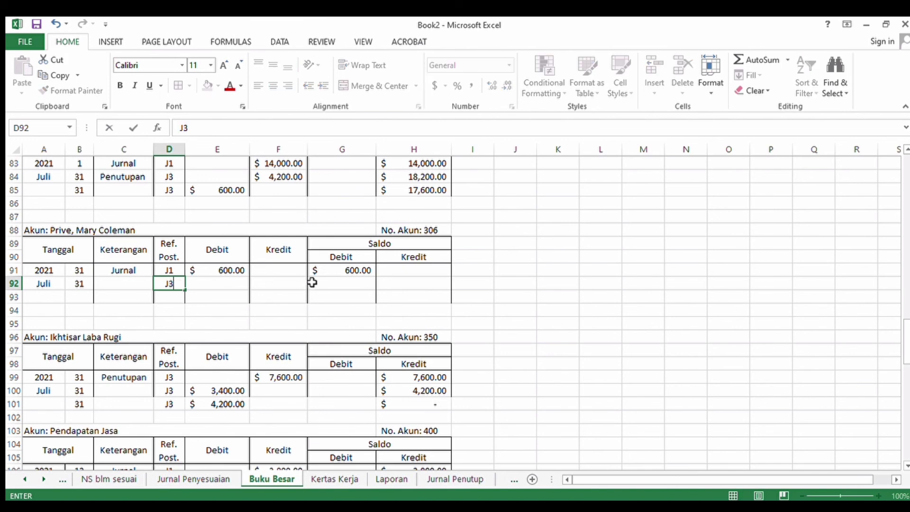
{"action": "left_click", "coordinate": [283, 284]}
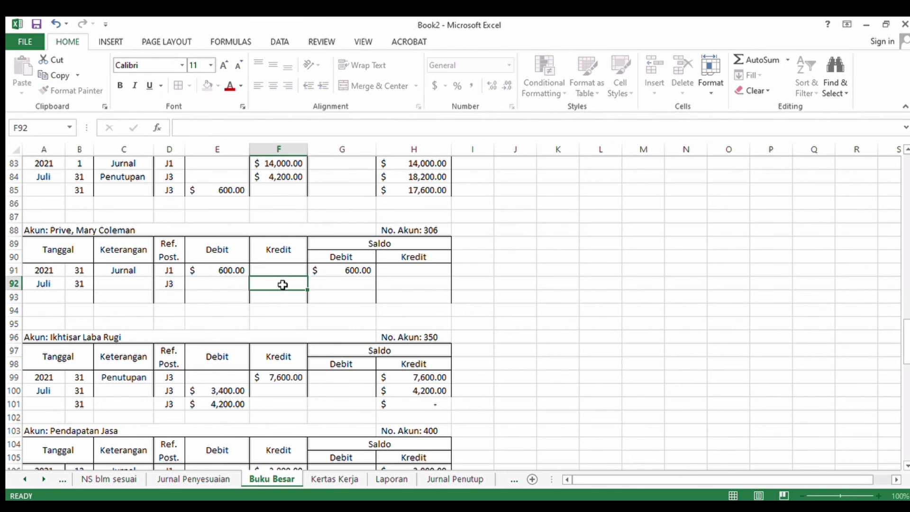
{"action": "type", "text": "600"}
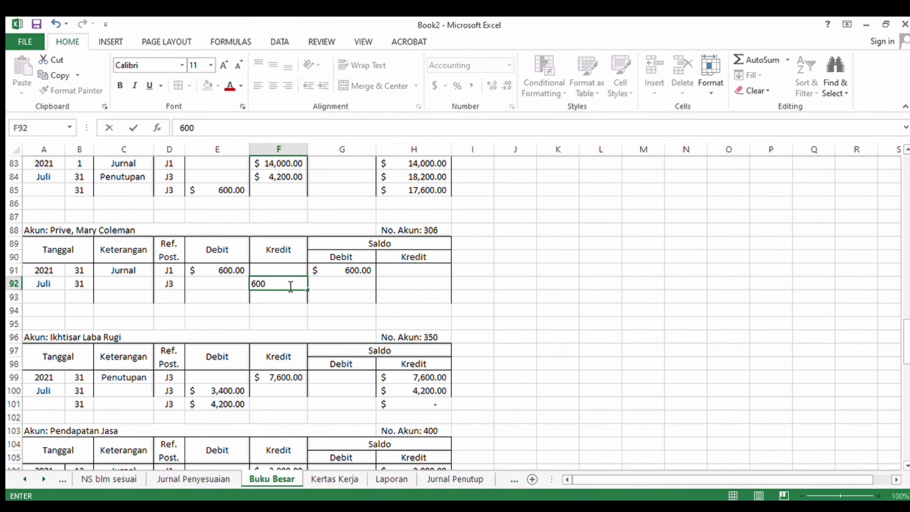
Step: Calculate the Prive account's debit balance in G92 as G91 minus F92 with a SUM formula
{"action": "left_click", "coordinate": [353, 284]}
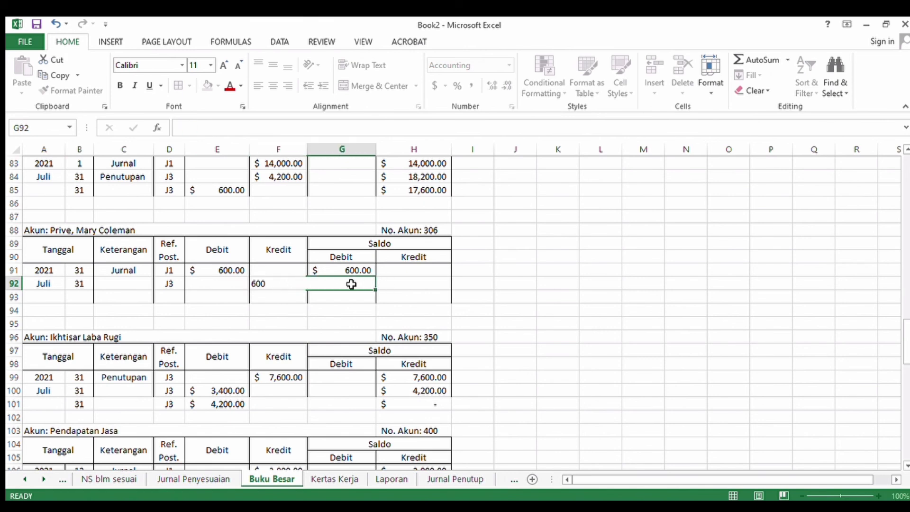
{"action": "type", "text": "=SUM("}
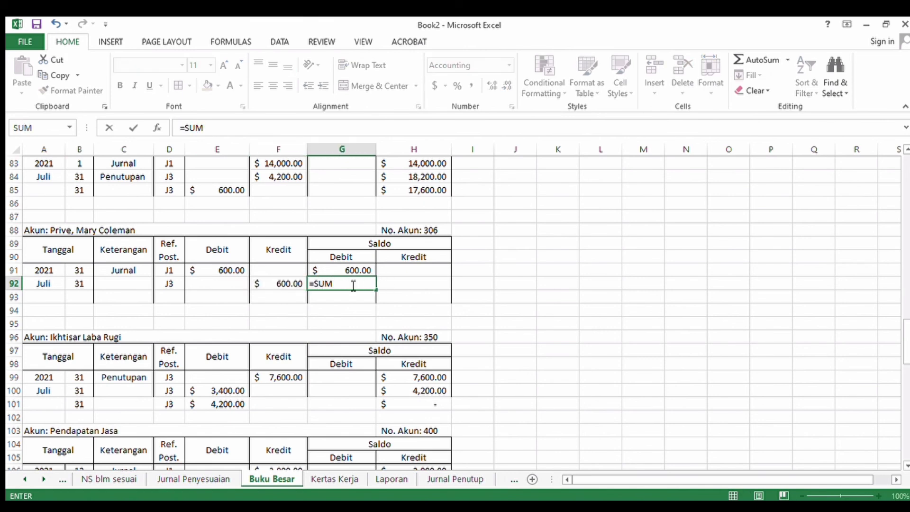
{"action": "left_click", "coordinate": [335, 272]}
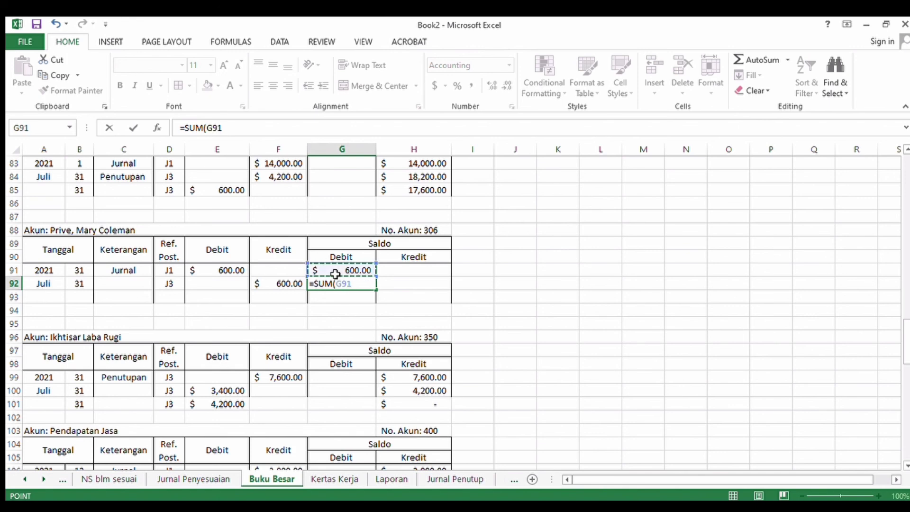
{"action": "type", "text": "-"}
{"action": "left_click", "coordinate": [284, 285]}
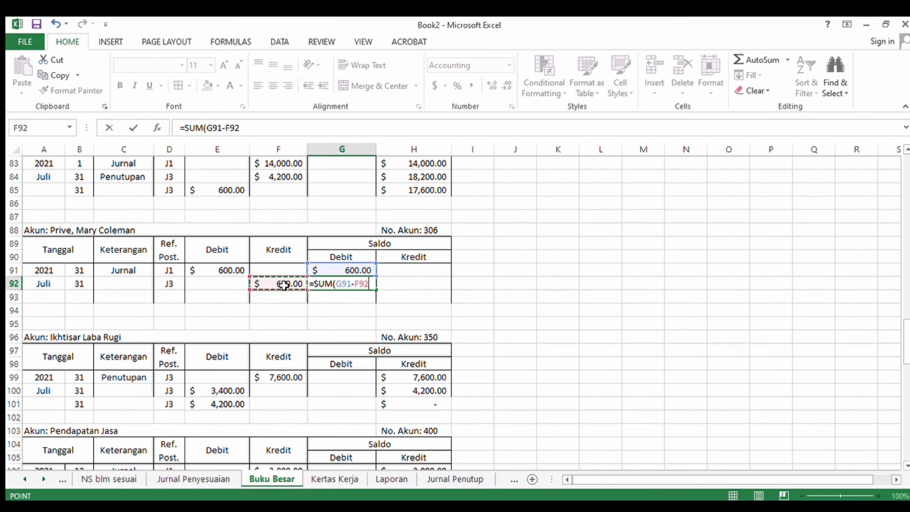
{"action": "key", "text": "Return"}
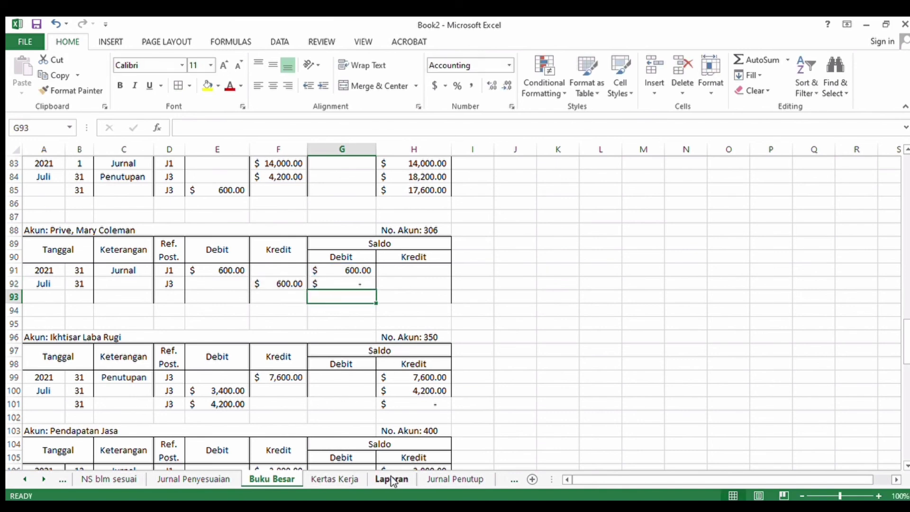
Step: Total the Debit column E6:E17 of Jurnal Penutup in E18 with a SUM formula
{"action": "left_click", "coordinate": [426, 477]}
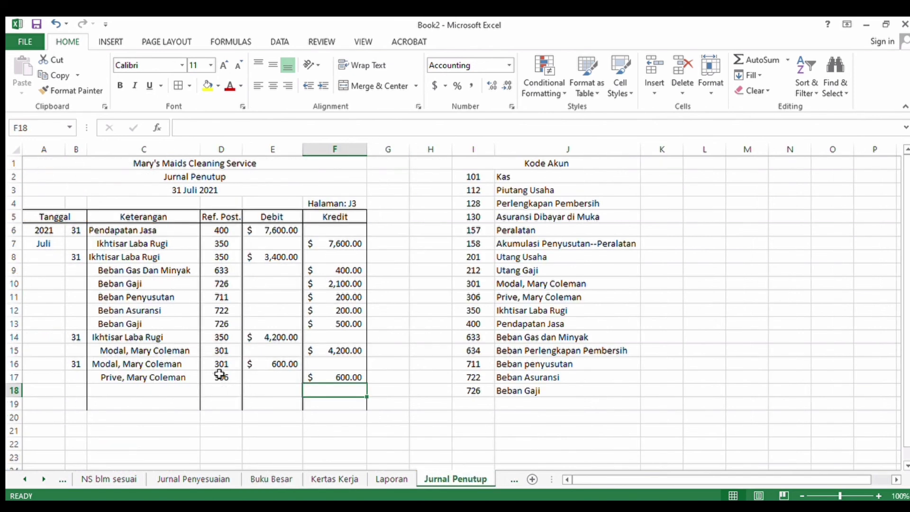
{"action": "left_click", "coordinate": [262, 391]}
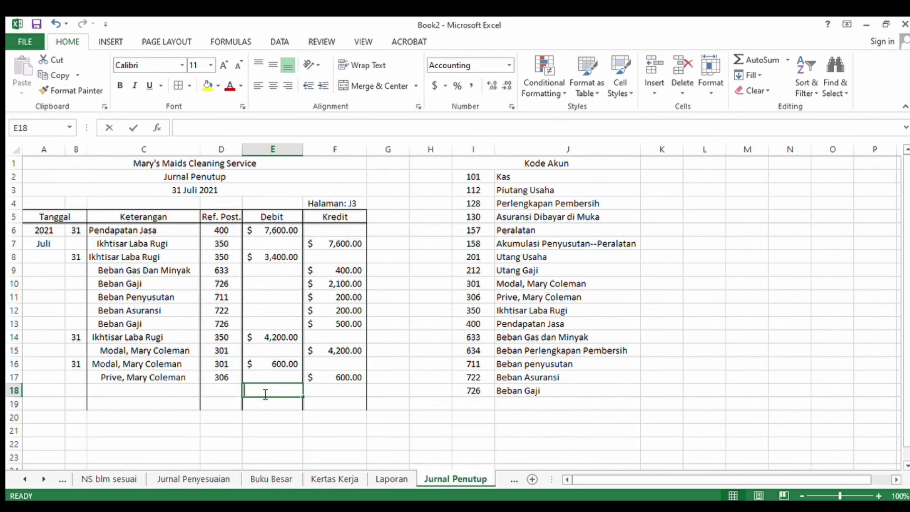
{"action": "type", "text": "=S"}
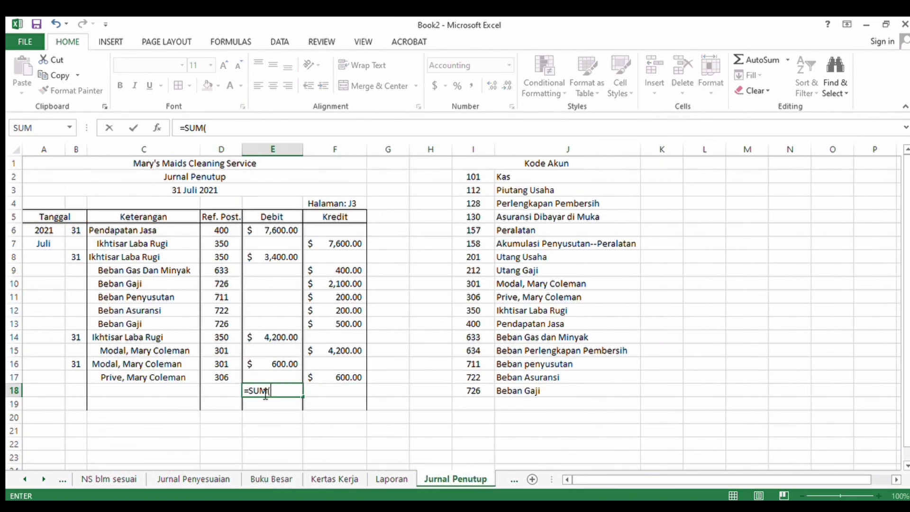
{"action": "type", "text": "UM("}
{"action": "left_click_drag", "start_coordinate": [272, 230], "coordinate": [275, 378]}
{"action": "key", "text": "Return"}
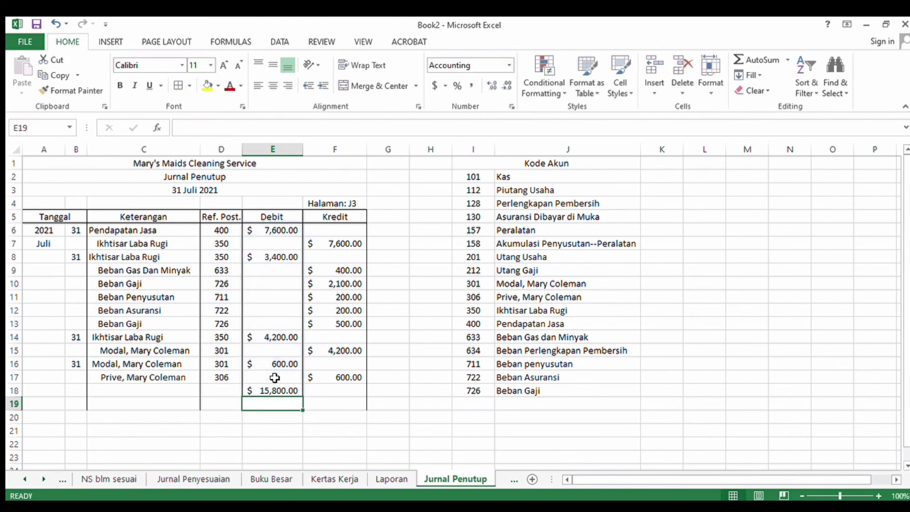
Step: Total the Kredit column F7:F17 of the closing journal in F18 with a SUM formula
{"action": "left_click", "coordinate": [315, 392]}
{"action": "type", "text": "=SU"}
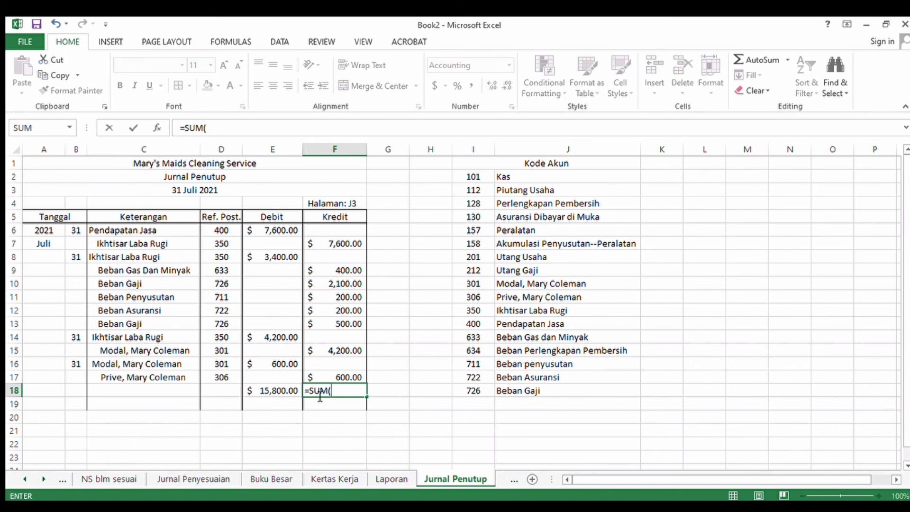
{"action": "type", "text": "M("}
{"action": "left_click_drag", "start_coordinate": [331, 246], "coordinate": [337, 376]}
{"action": "key", "text": "Return"}
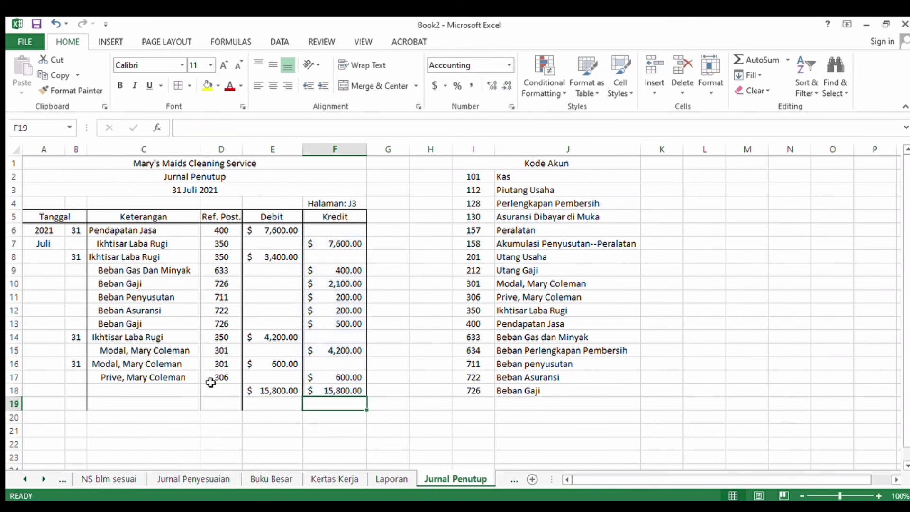
Step: Clear the borders from the empty row A19:F19 under the closing journal totals
{"action": "left_click", "coordinate": [42, 408]}
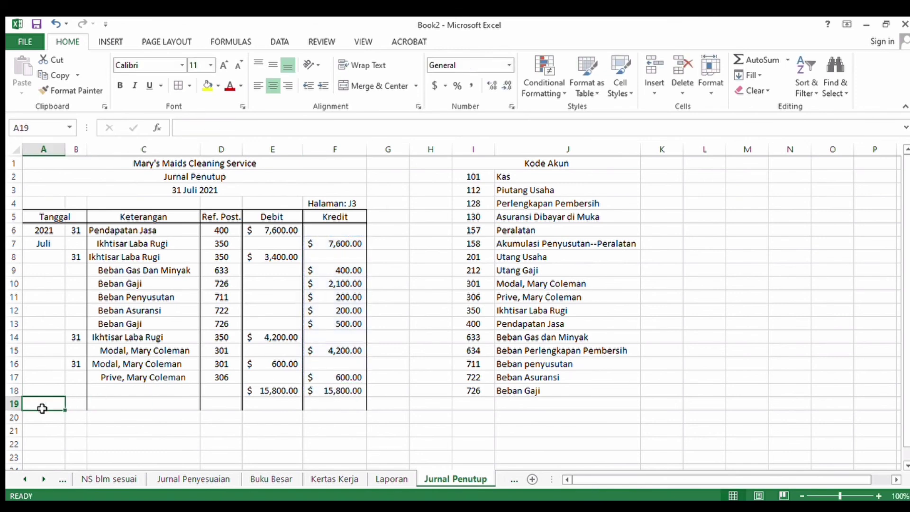
{"action": "left_click_drag", "start_coordinate": [42, 408], "coordinate": [334, 409]}
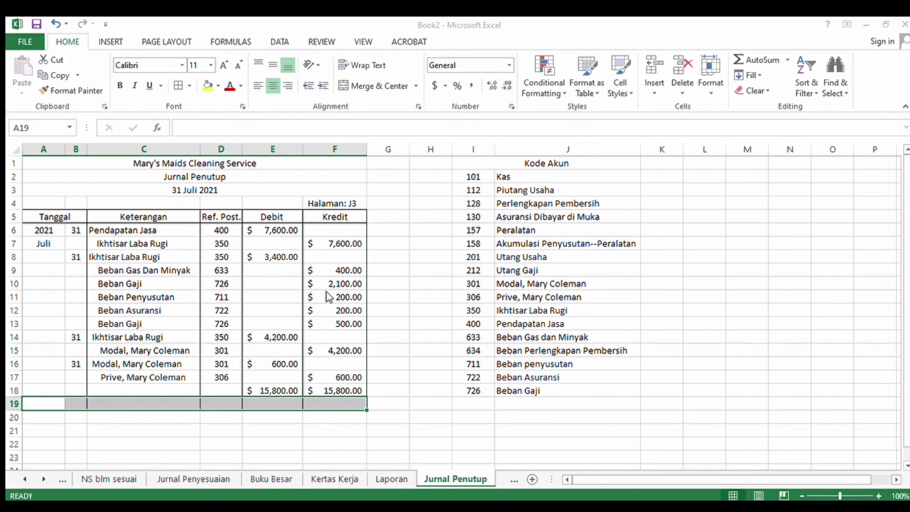
{"action": "left_click", "coordinate": [319, 440]}
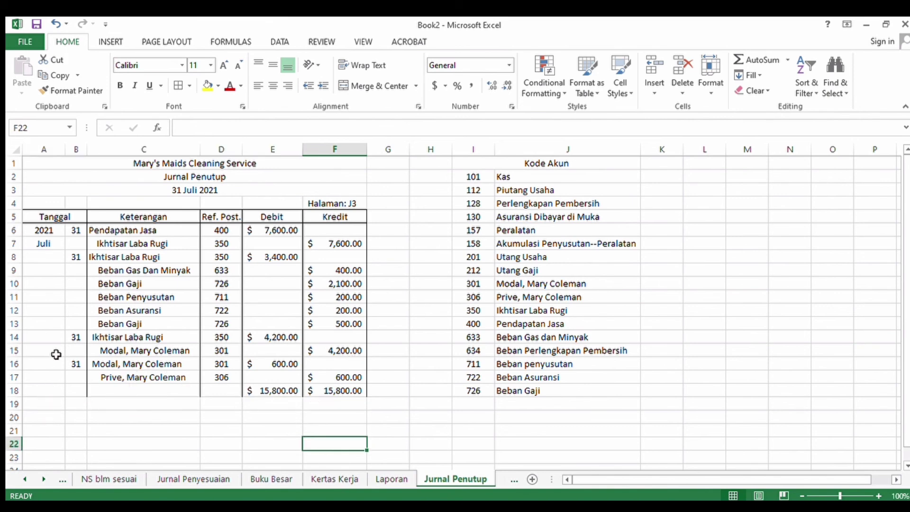
Step: Apply all borders to the closing journal table, range A5:F19
{"action": "left_click", "coordinate": [51, 219]}
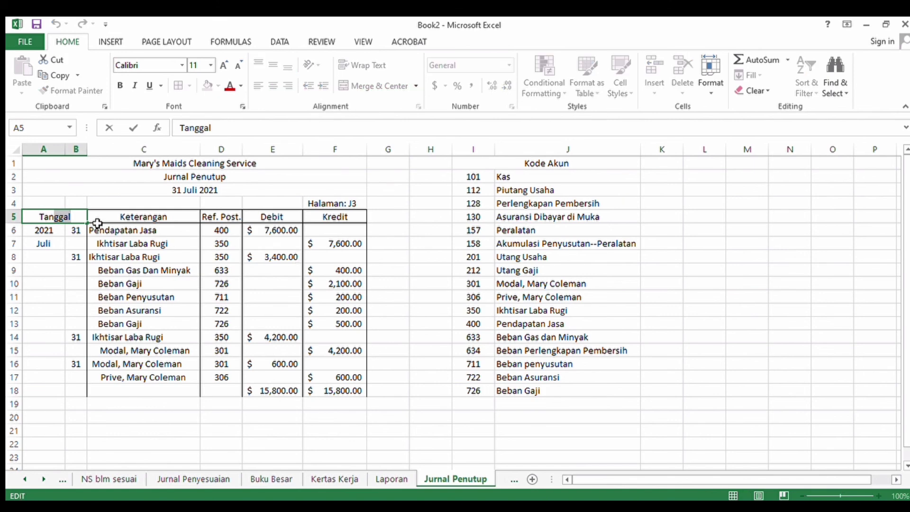
{"action": "left_click_drag", "start_coordinate": [92, 224], "coordinate": [338, 399]}
{"action": "left_click", "coordinate": [52, 216]}
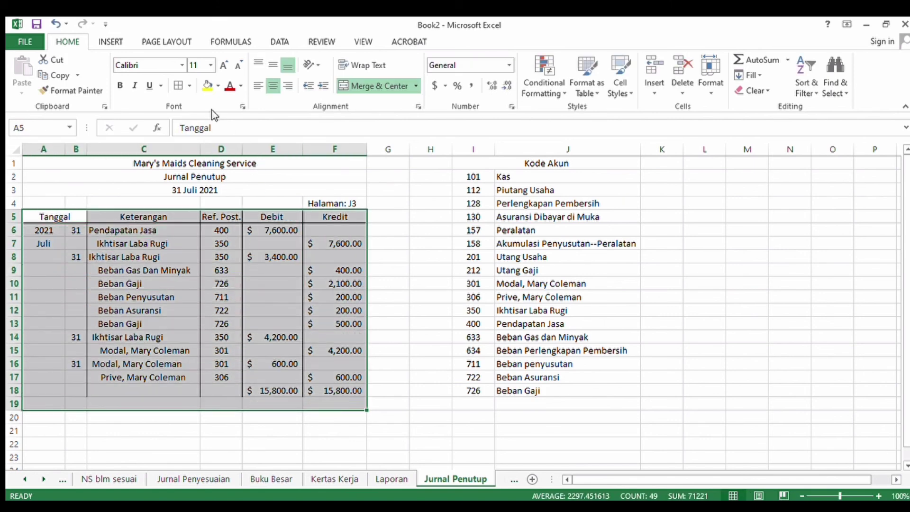
{"action": "left_click", "coordinate": [178, 85]}
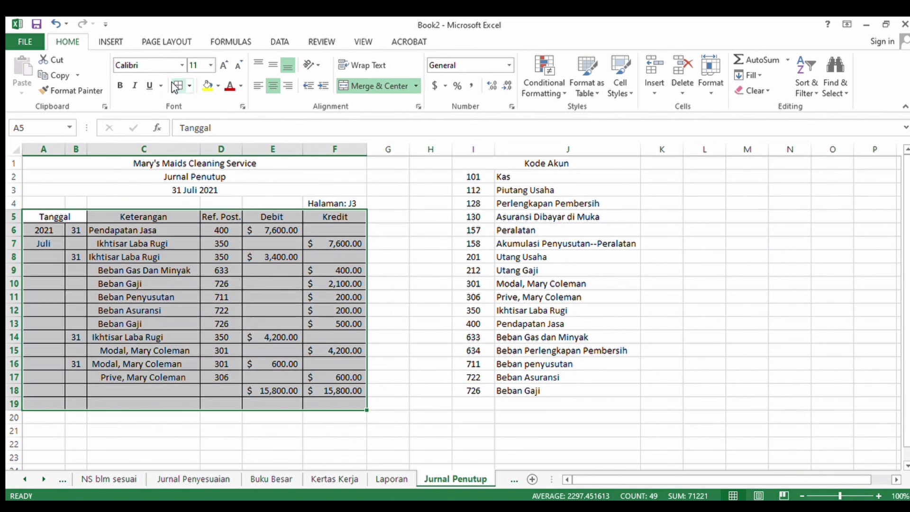
{"action": "left_click", "coordinate": [432, 352]}
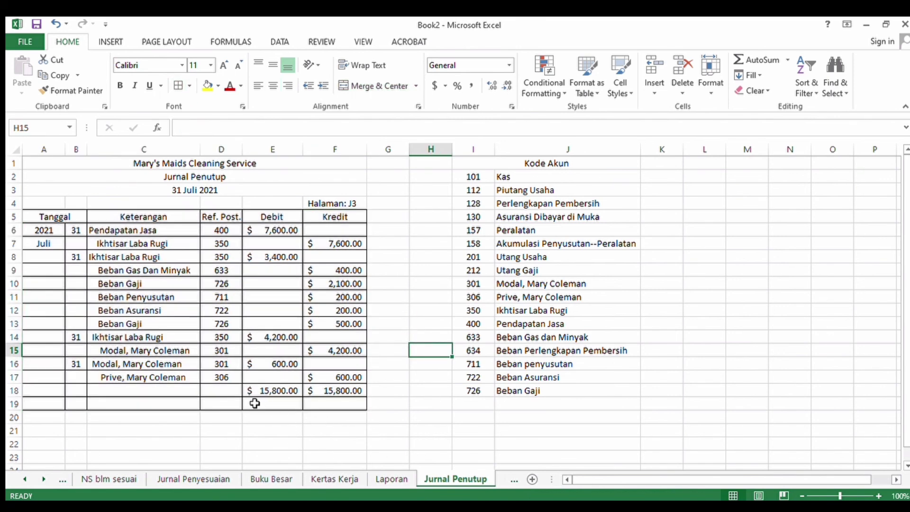
Step: Remove the cell borders from the unused row A19:F19, keeping the line under the totals row
{"action": "left_click", "coordinate": [53, 414]}
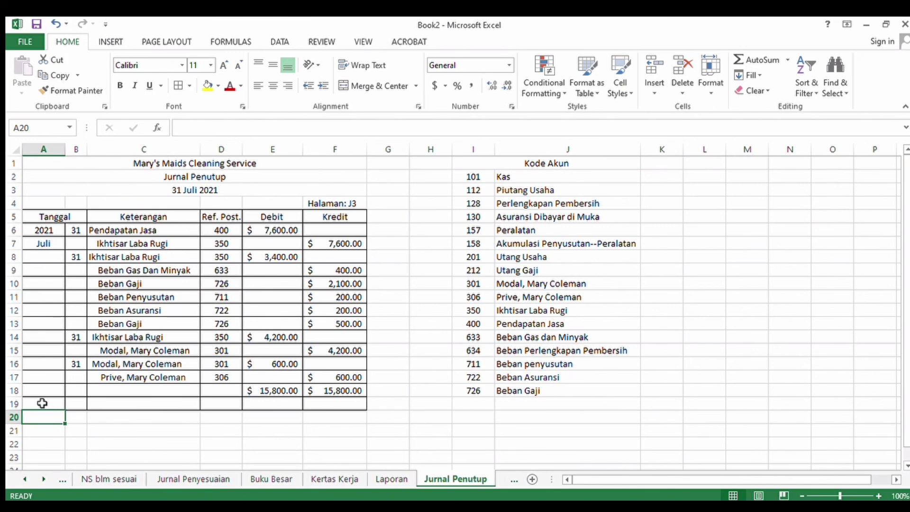
{"action": "left_click", "coordinate": [42, 403]}
{"action": "left_click_drag", "start_coordinate": [64, 403], "coordinate": [175, 402]}
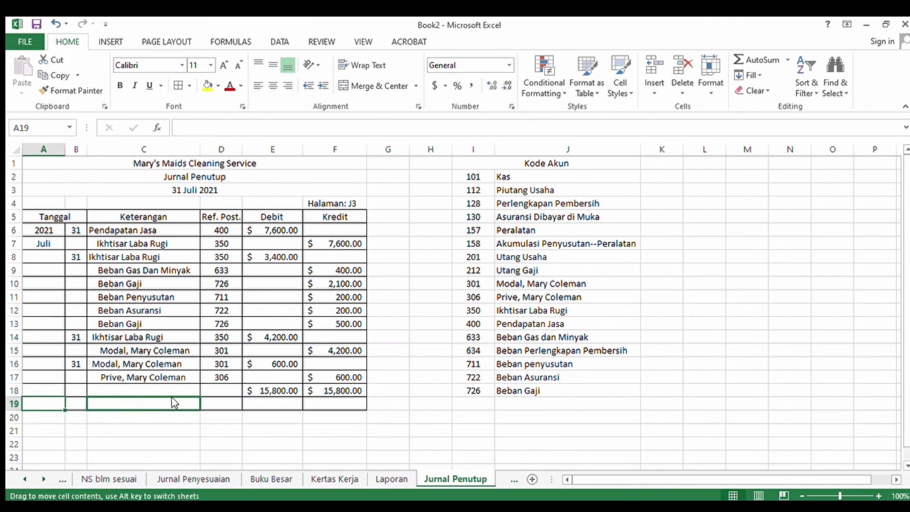
{"action": "left_click_drag", "start_coordinate": [91, 402], "coordinate": [34, 405]}
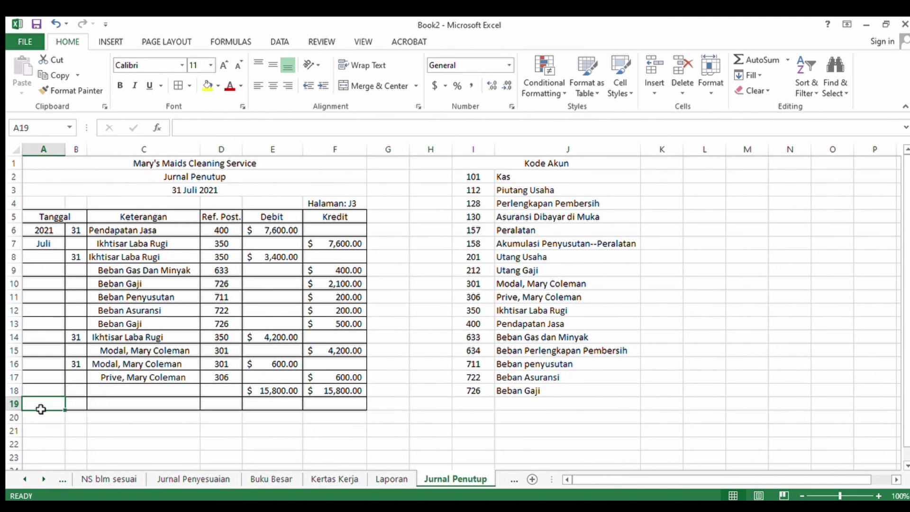
{"action": "left_click", "coordinate": [90, 405]}
{"action": "left_click", "coordinate": [55, 406]}
{"action": "left_click", "coordinate": [91, 406]}
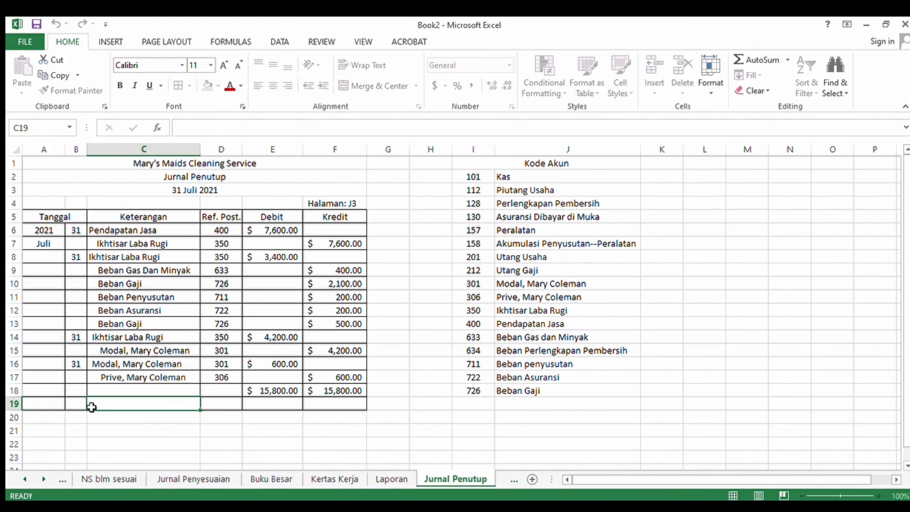
{"action": "left_click", "coordinate": [46, 406]}
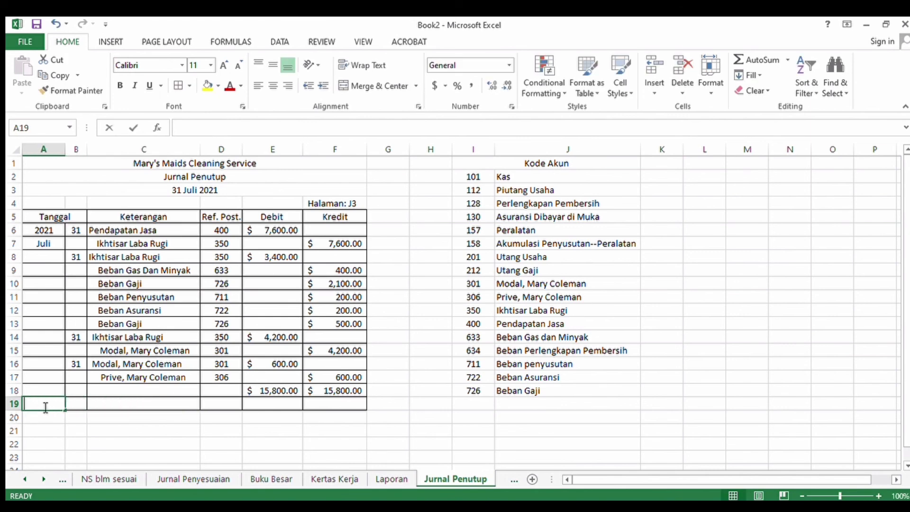
{"action": "left_click", "coordinate": [130, 408]}
{"action": "left_click", "coordinate": [56, 403]}
{"action": "left_click_drag", "start_coordinate": [56, 403], "coordinate": [338, 408]}
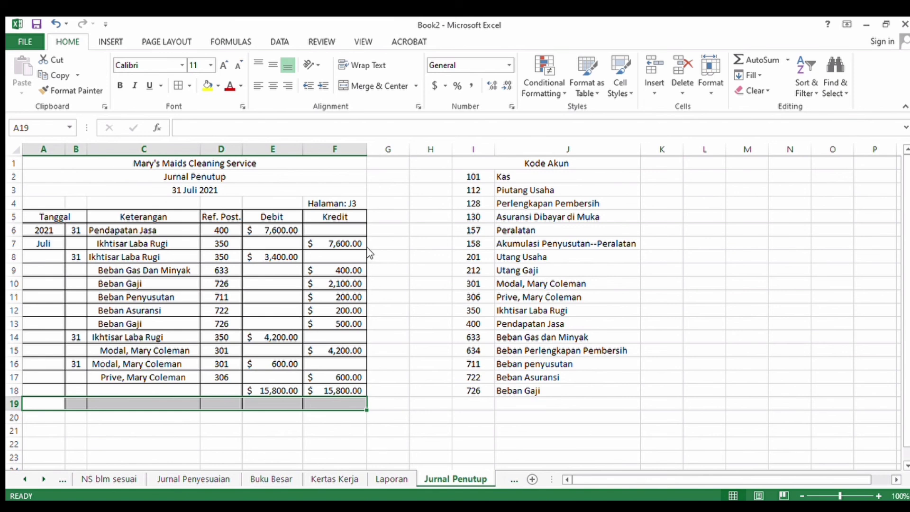
{"action": "left_click", "coordinate": [377, 263]}
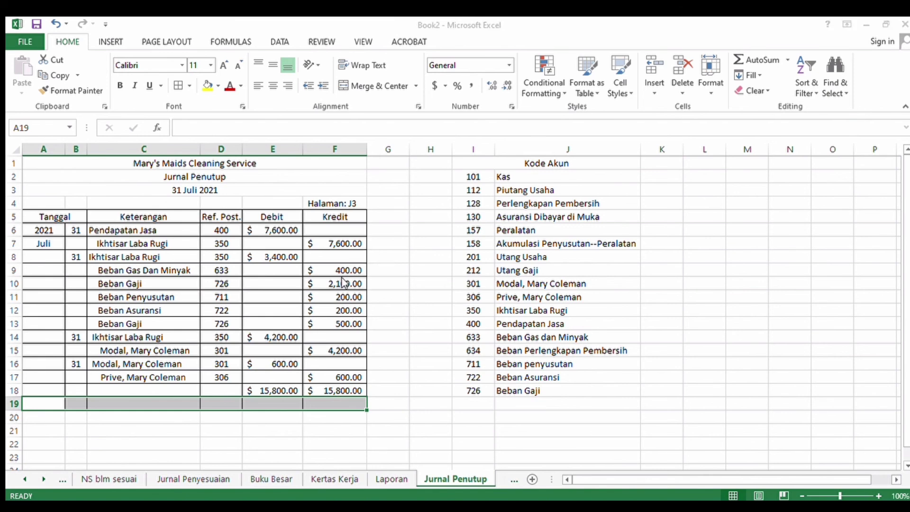
{"action": "left_click", "coordinate": [389, 419]}
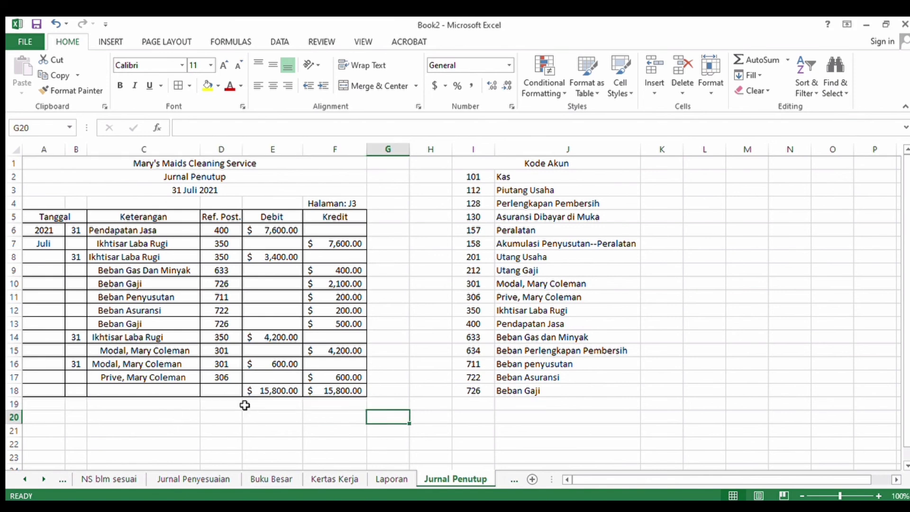
Step: Highlight the closing journal's Debit and Kredit totals in E18 and F18 with yellow fill
{"action": "left_click", "coordinate": [280, 401]}
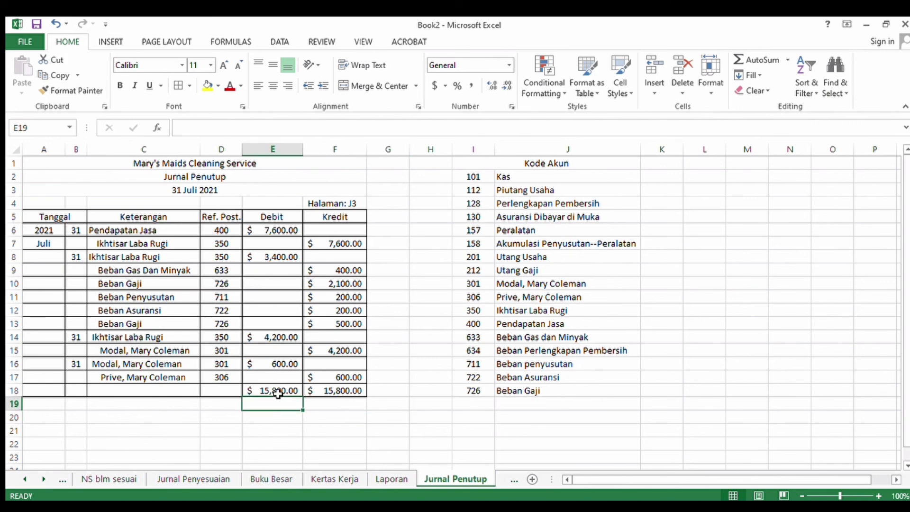
{"action": "left_click", "coordinate": [278, 392]}
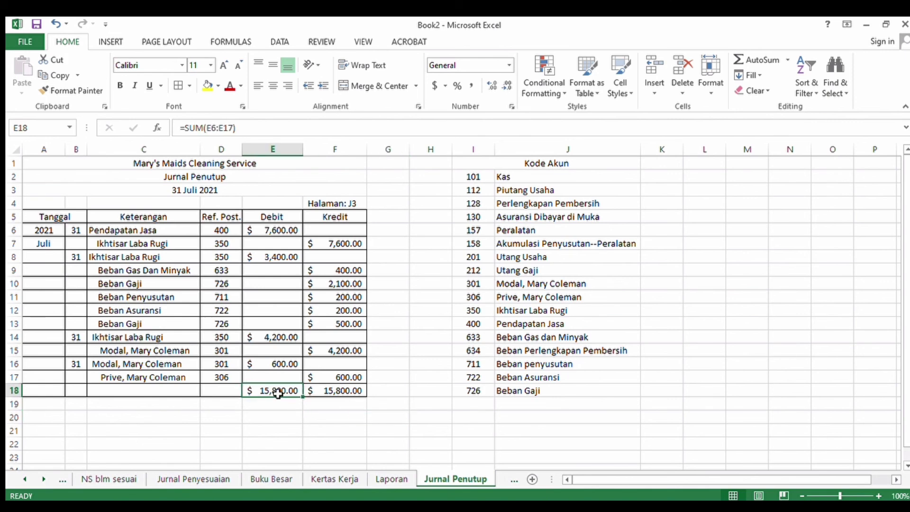
{"action": "left_click", "coordinate": [207, 86]}
{"action": "left_click", "coordinate": [355, 396]}
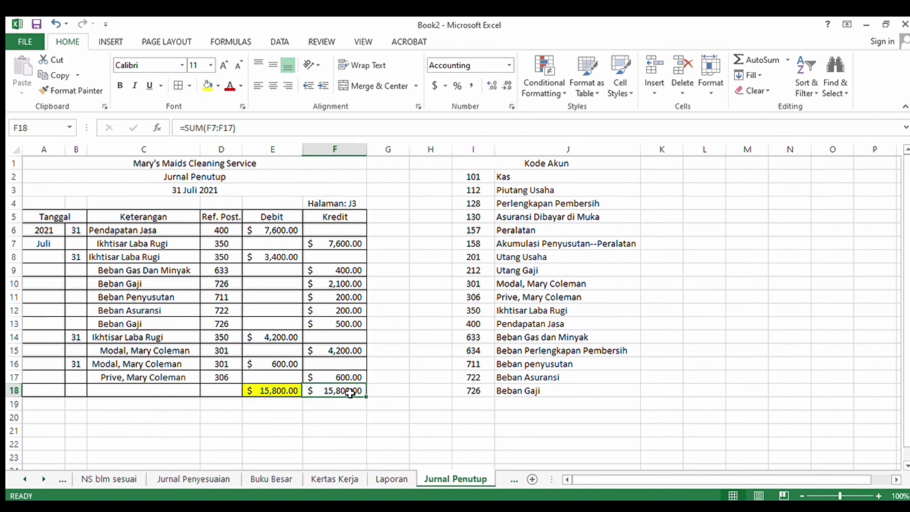
{"action": "left_click", "coordinate": [205, 88]}
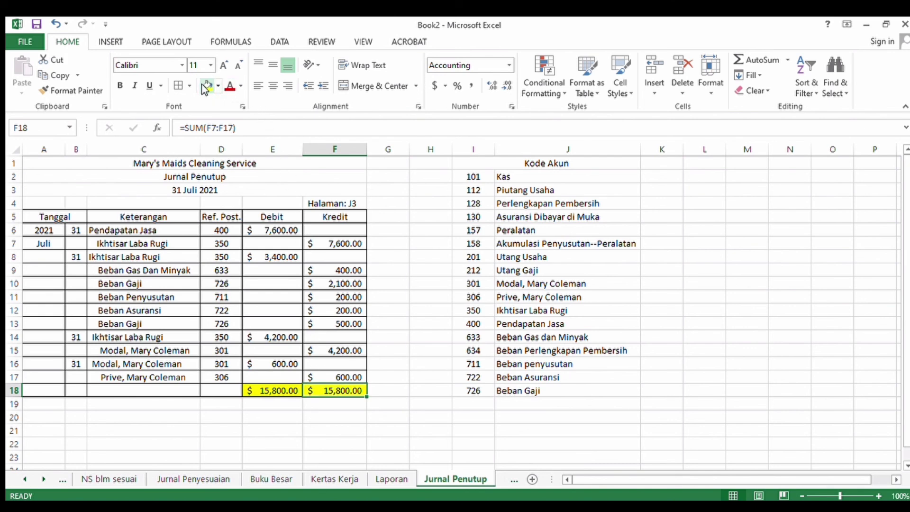
Step: On the NS Penutup sheet, enter the account Kas in A5 with a Saldo Debit of 6000 in B5
{"action": "left_click", "coordinate": [501, 479]}
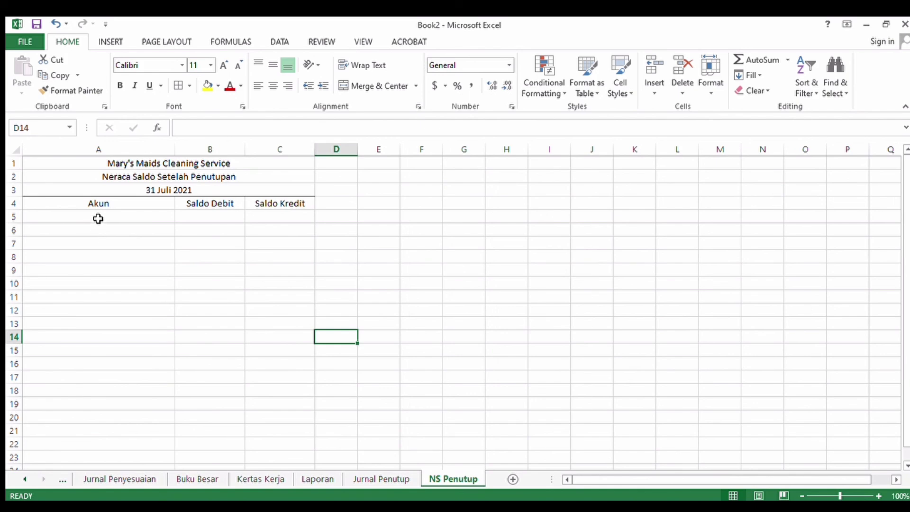
{"action": "left_click", "coordinate": [98, 218]}
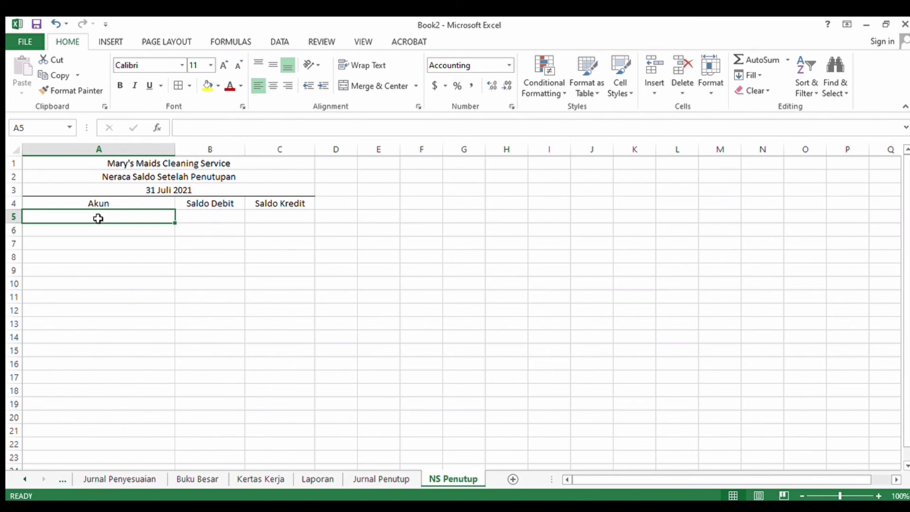
{"action": "type", "text": "k"}
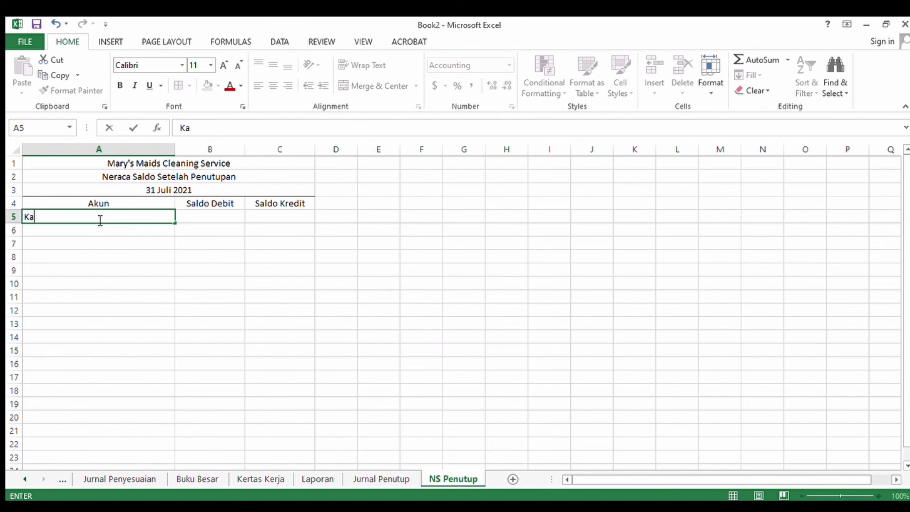
{"action": "left_click", "coordinate": [198, 216]}
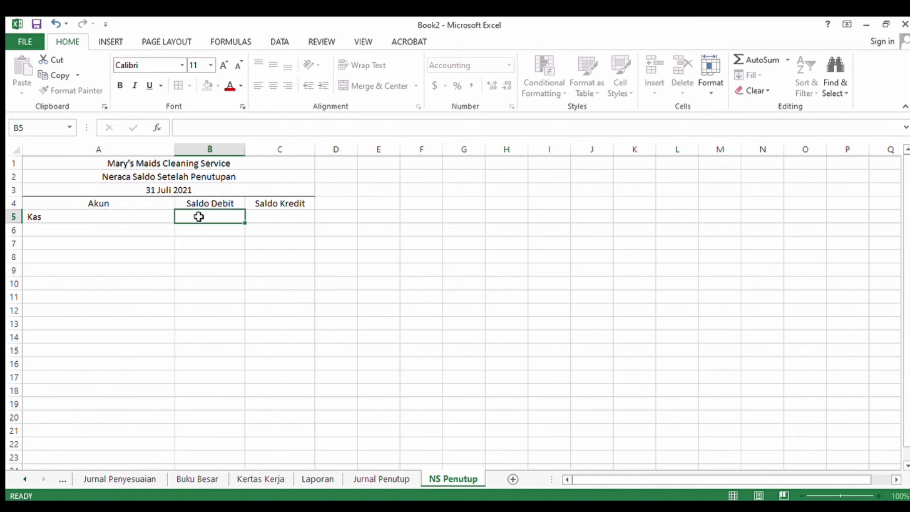
{"action": "type", "text": "6000"}
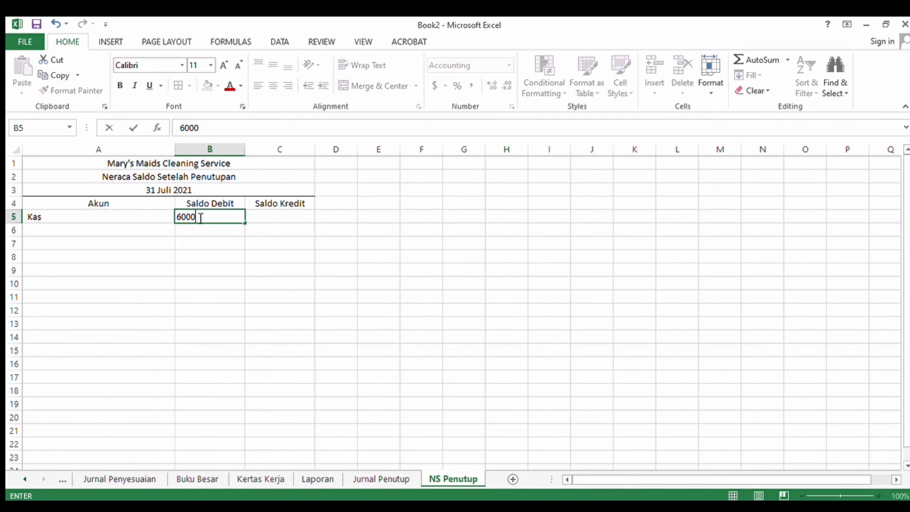
{"action": "key", "text": "Return"}
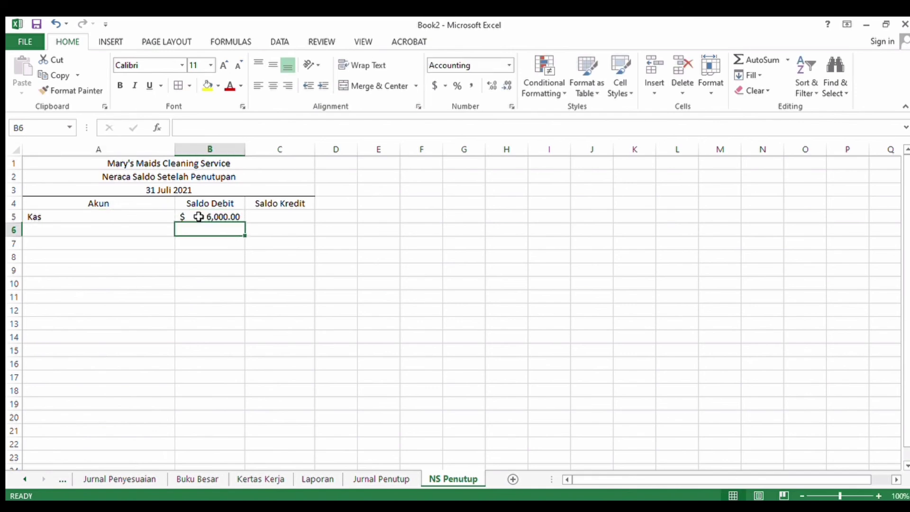
Step: Add Piutang Usaha in A6 of the post-closing trial balance with a Saldo Debit of 6200
{"action": "left_click", "coordinate": [126, 234]}
{"action": "type", "text": "Piuta"}
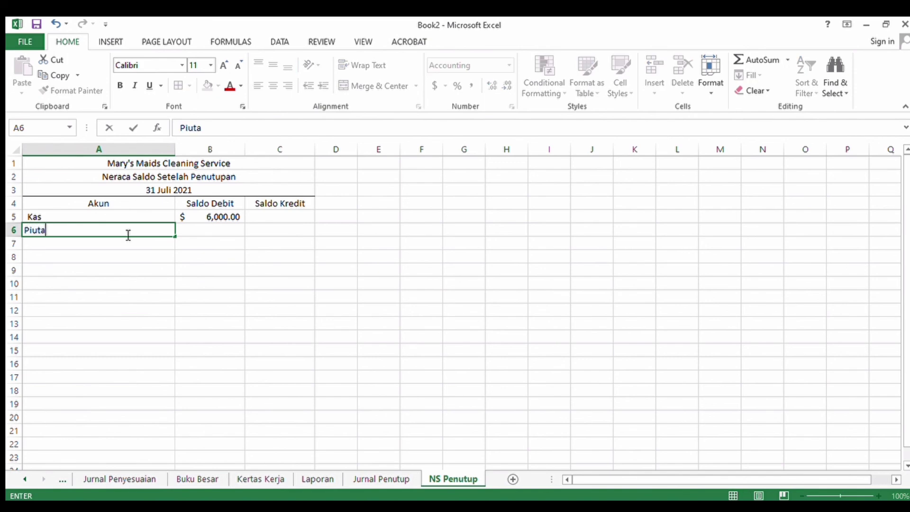
{"action": "type", "text": "ng Usaha"}
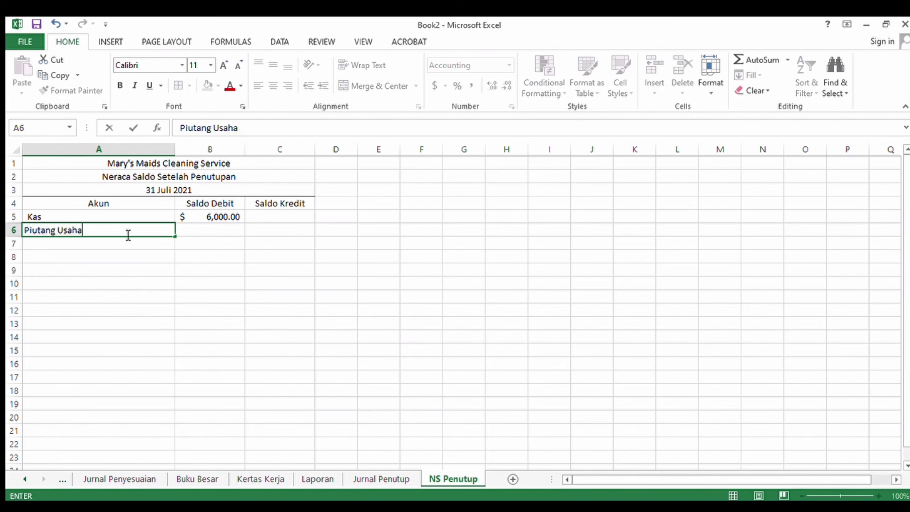
{"action": "left_click", "coordinate": [194, 229]}
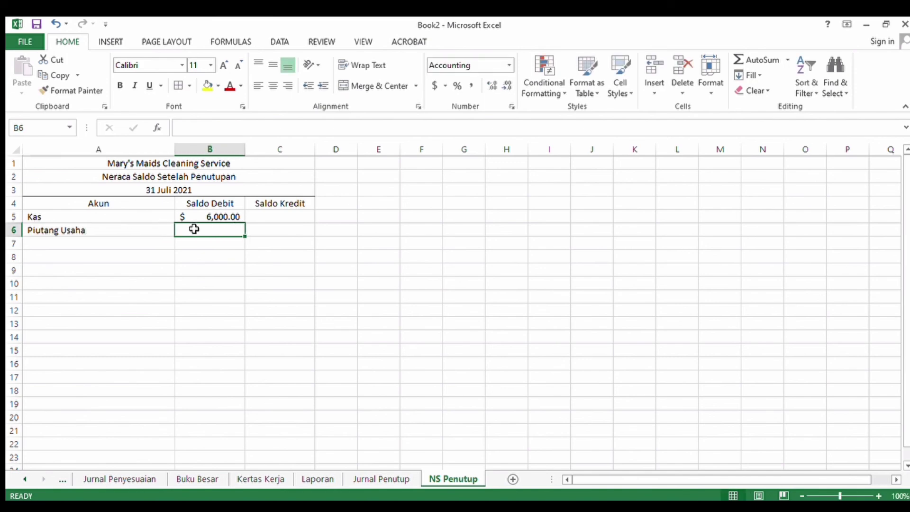
{"action": "type", "text": "6200"}
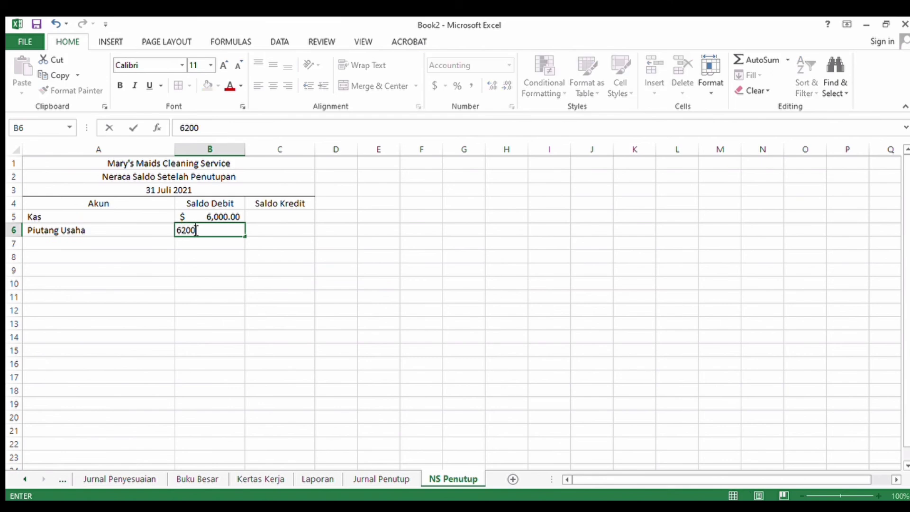
{"action": "key", "text": "Return"}
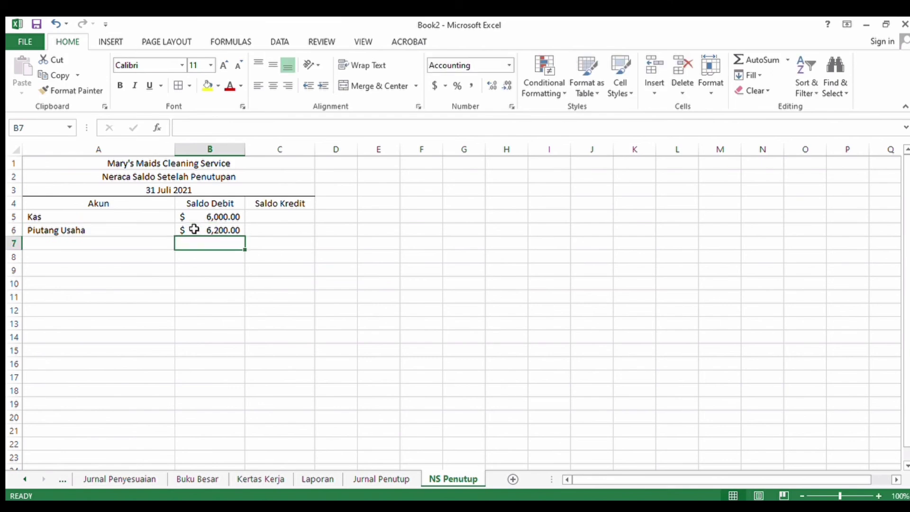
Step: In the Laporan sheet's statement of financial position, correct the misspelled label in I13 to "Dikurangi Akumulasi Penyusutan"
{"action": "left_click", "coordinate": [120, 245]}
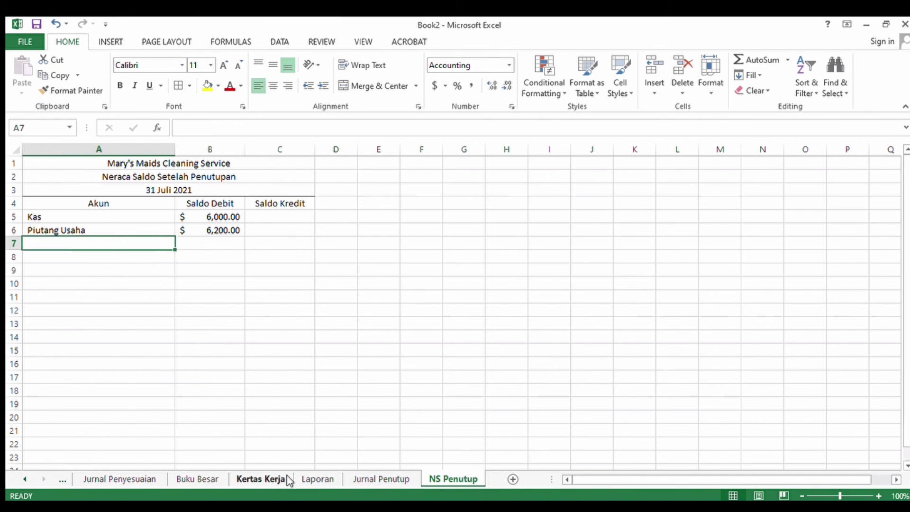
{"action": "left_click", "coordinate": [317, 479]}
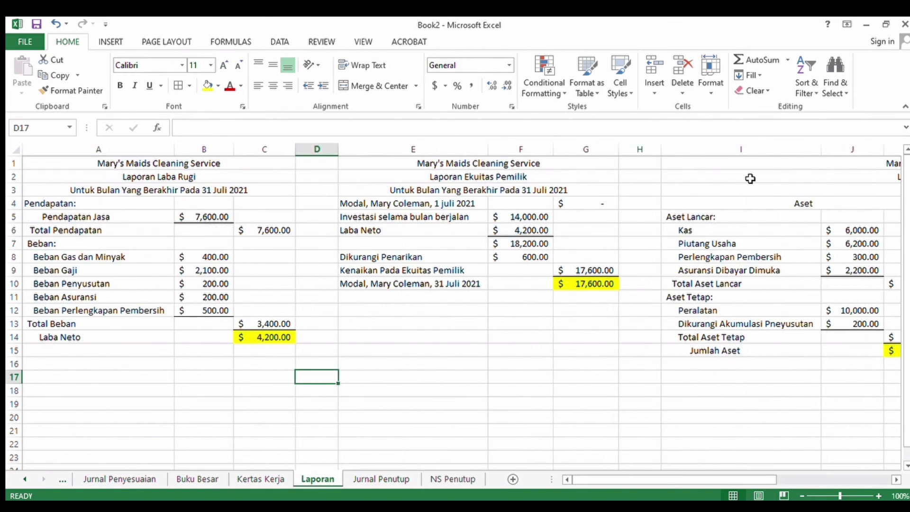
{"action": "left_click_drag", "start_coordinate": [750, 178], "coordinate": [801, 188]}
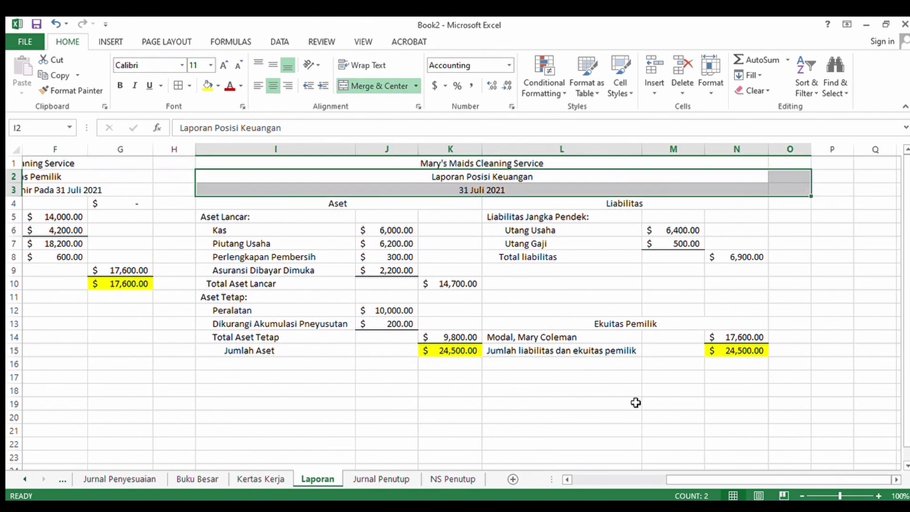
{"action": "left_click", "coordinate": [620, 393]}
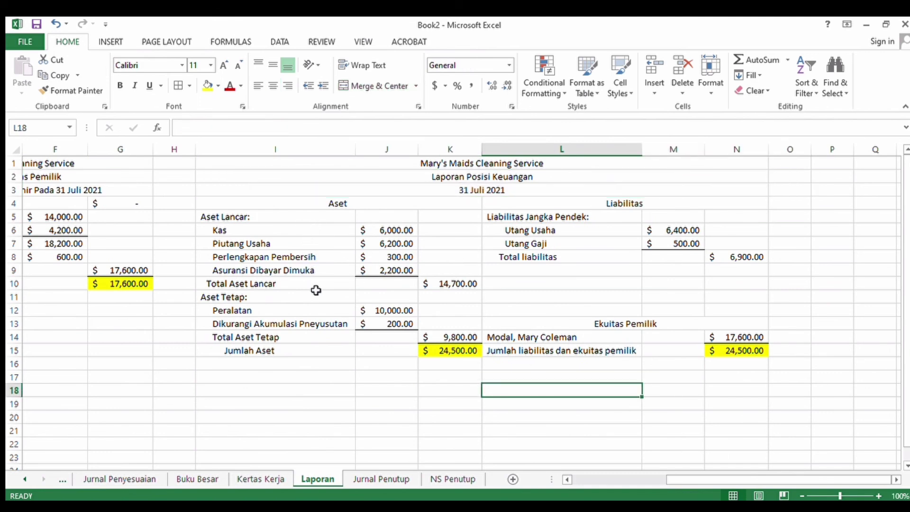
{"action": "left_click", "coordinate": [315, 323]}
{"action": "double_click", "coordinate": [316, 331]}
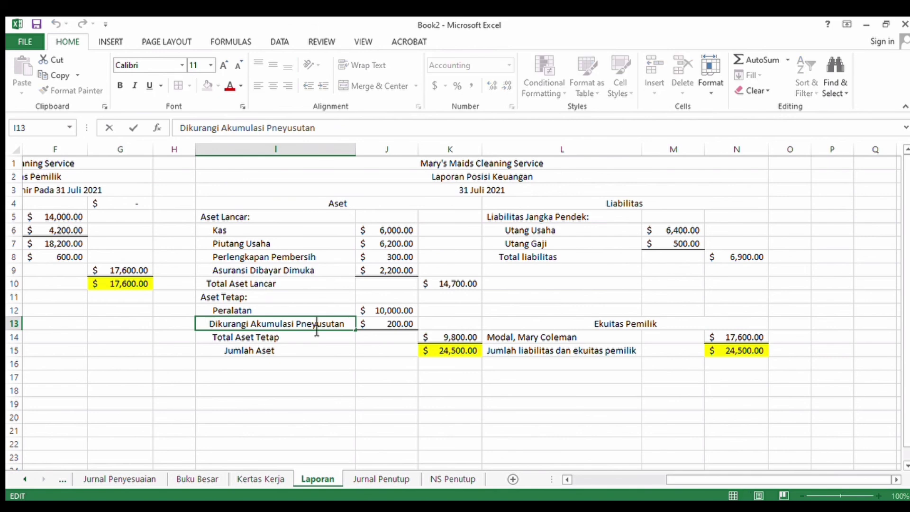
{"action": "key", "text": "BackSpace"}
{"action": "key", "text": "BackSpace"}
{"action": "key", "text": "Delete"}
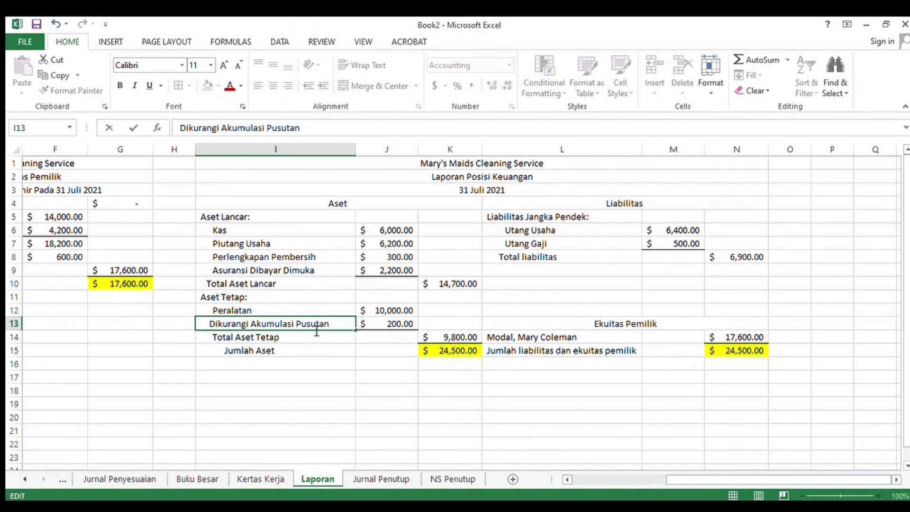
{"action": "type", "text": "eny"}
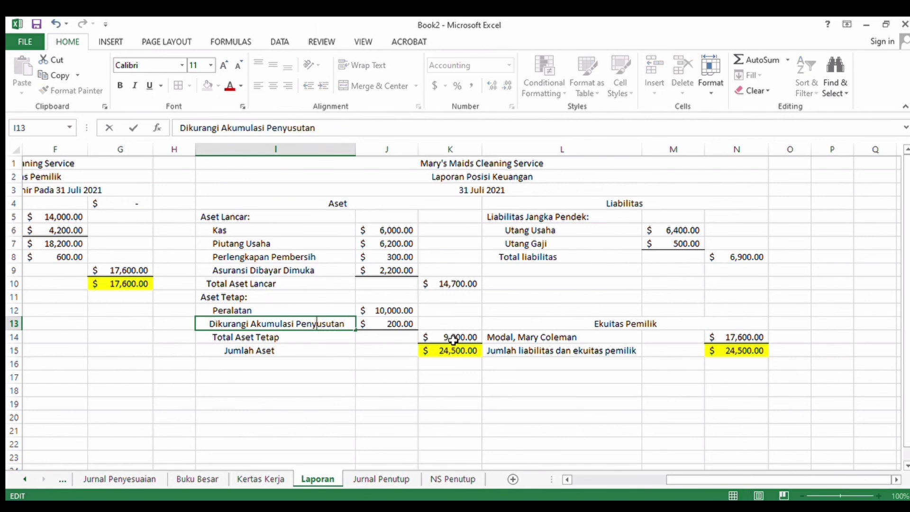
{"action": "left_click", "coordinate": [467, 371]}
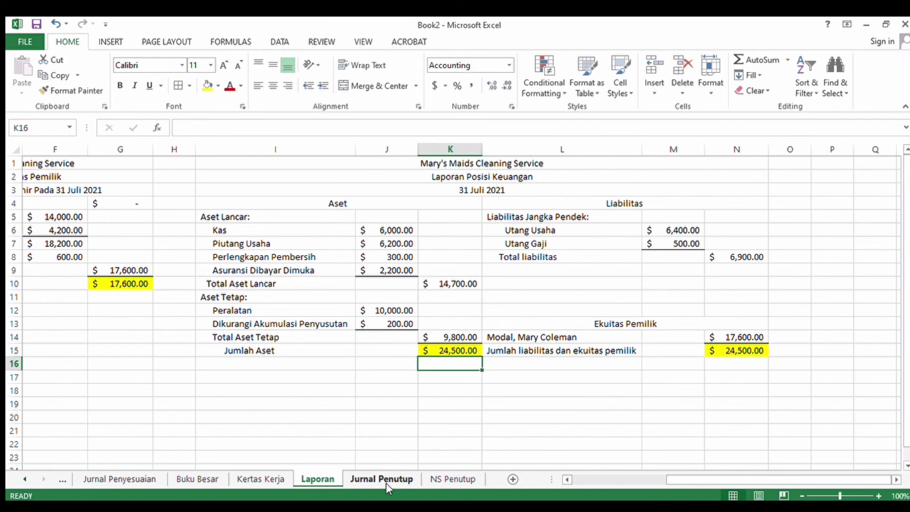
Step: Add Perlengkapan Pembersih in A7 of the NS Penutup sheet with a Saldo Debit of 300
{"action": "left_click", "coordinate": [433, 478]}
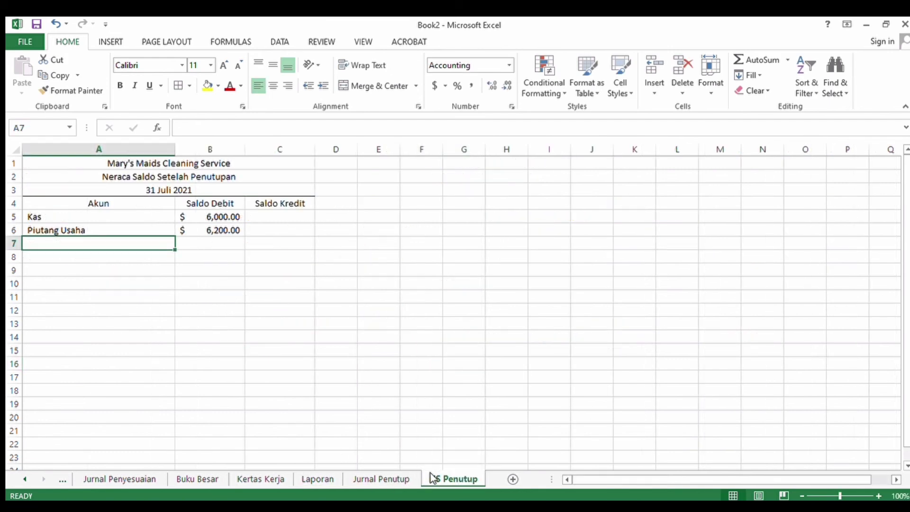
{"action": "type", "text": "Per"}
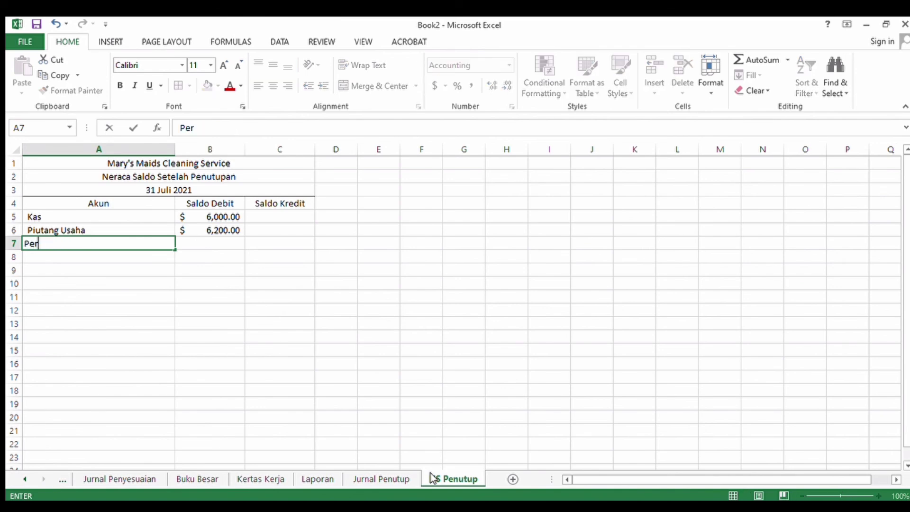
{"action": "type", "text": "lengkapan"}
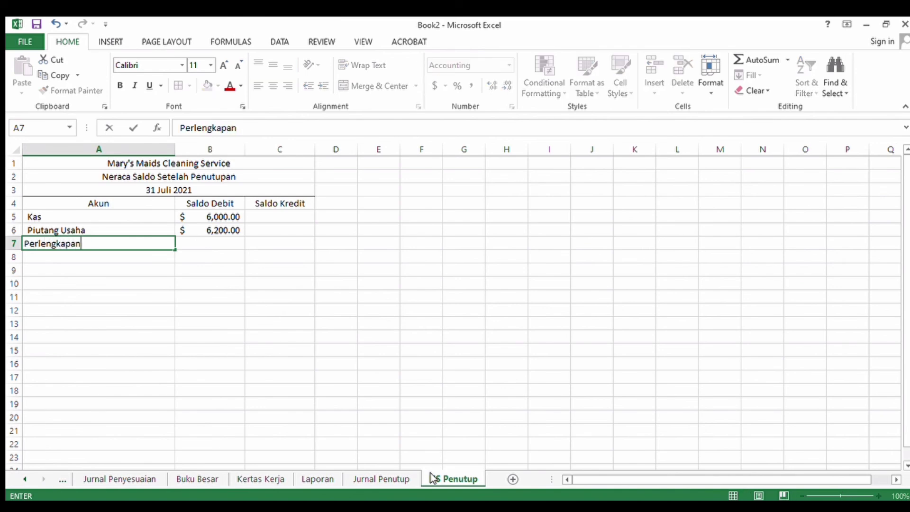
{"action": "type", "text": "embersih"}
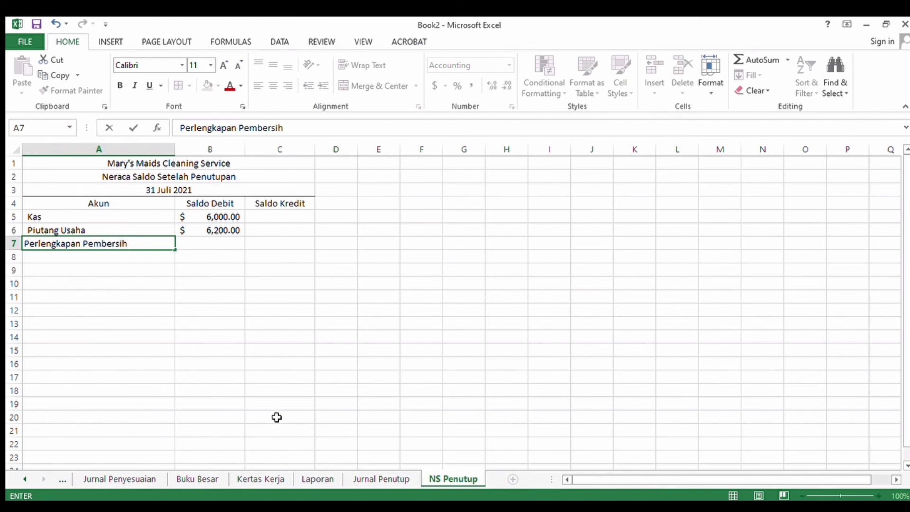
{"action": "left_click", "coordinate": [216, 242]}
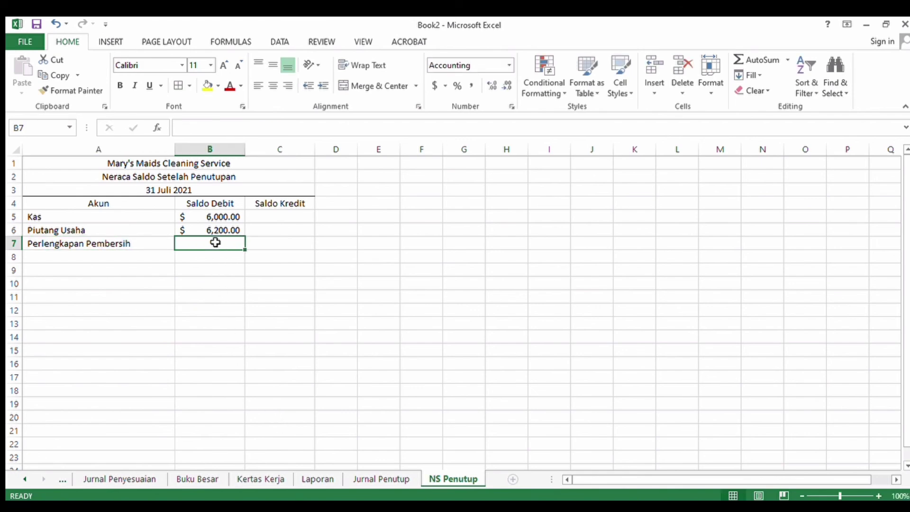
{"action": "type", "text": "300"}
{"action": "key", "text": "Return"}
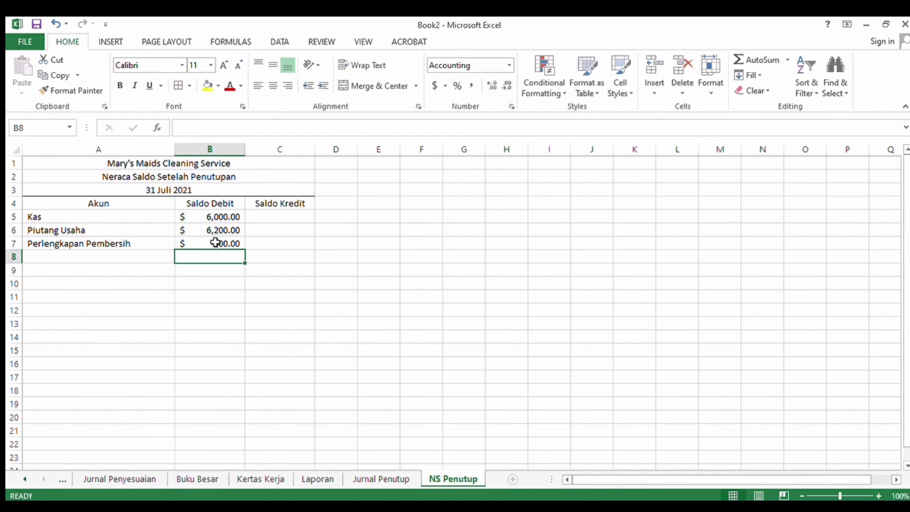
Step: Add Asuransi Dibayar Dimuka in A8 of the NS Penutup sheet with a Saldo Debit of 2200 taken from the Laporan sheet
{"action": "left_click", "coordinate": [133, 256]}
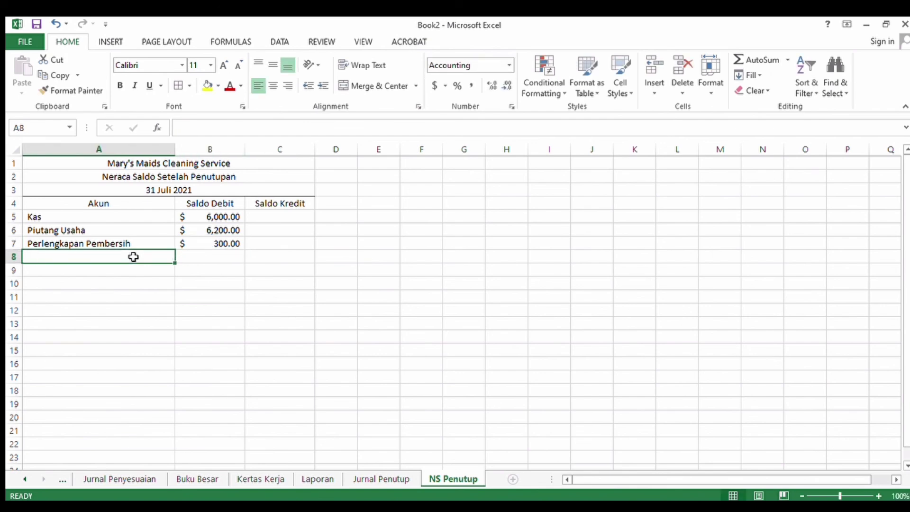
{"action": "type", "text": "A"}
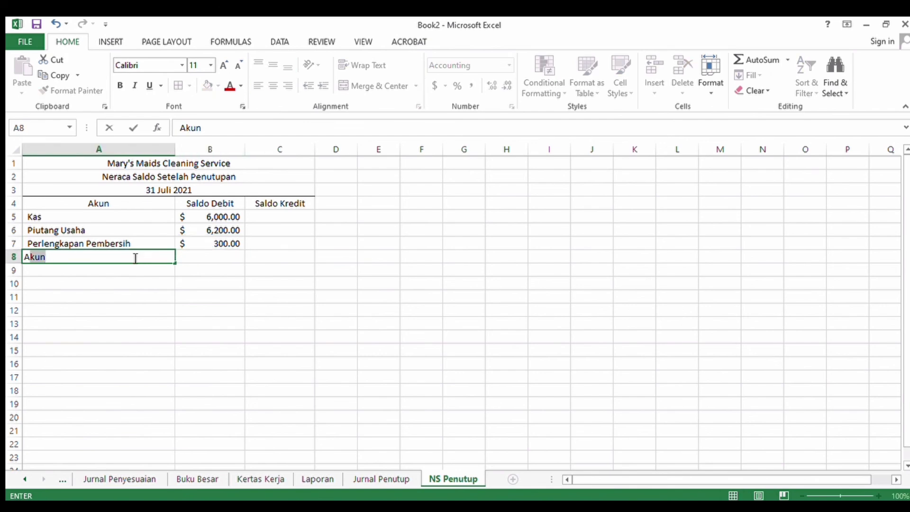
{"action": "type", "text": "suransi D"}
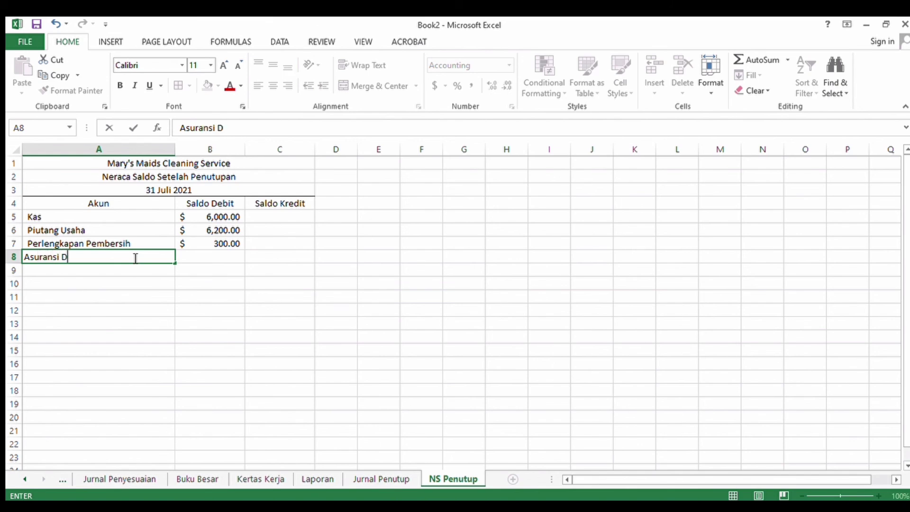
{"action": "type", "text": "ibayar D"}
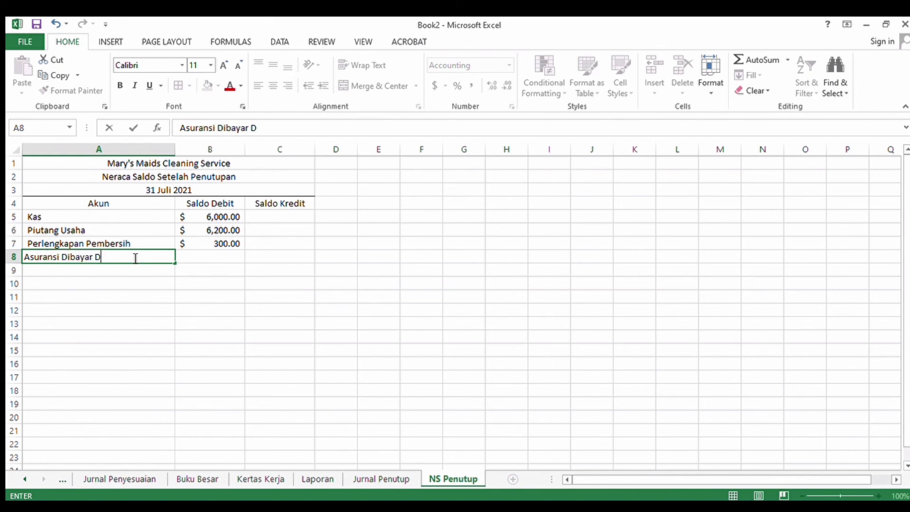
{"action": "type", "text": "imuka"}
{"action": "left_click", "coordinate": [323, 479]}
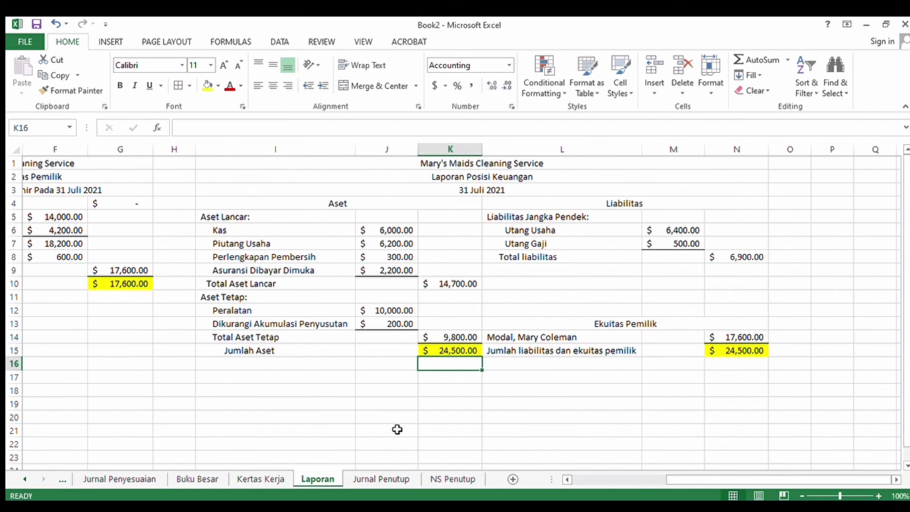
{"action": "left_click", "coordinate": [449, 479]}
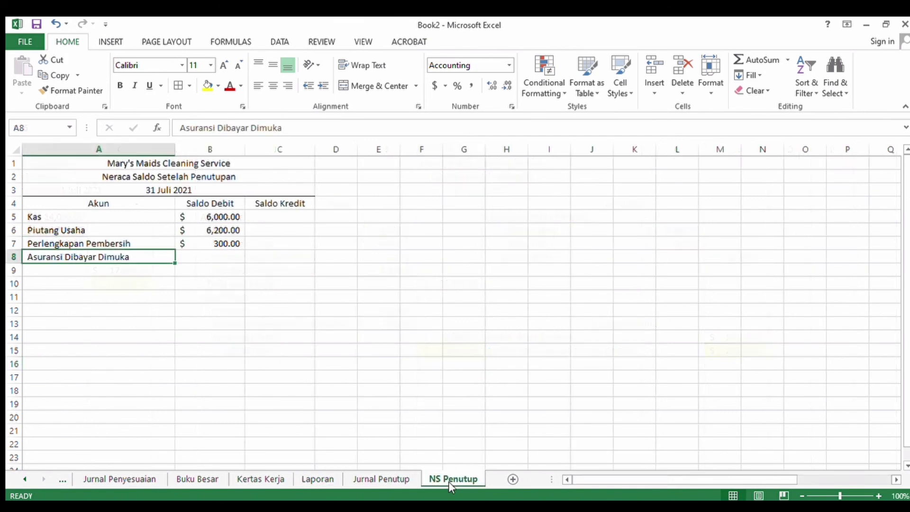
{"action": "left_click", "coordinate": [224, 256]}
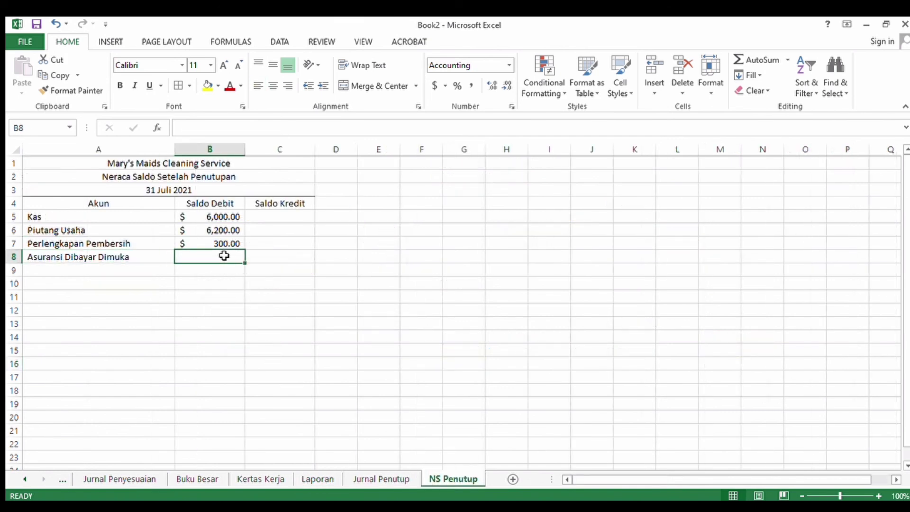
{"action": "type", "text": "2200"}
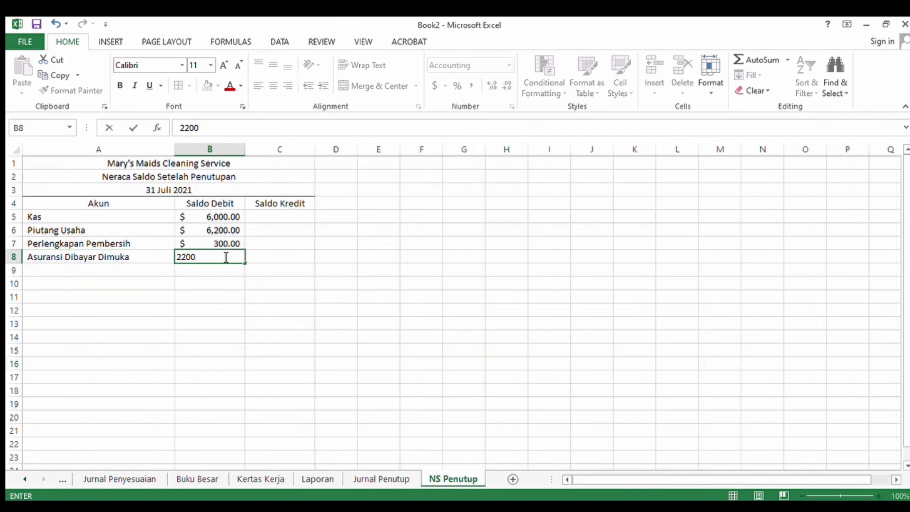
{"action": "key", "text": "Return"}
Step: Add Peralatan in A9 of the post-closing trial balance with a Saldo Debit of 10000, as in the Laporan sheet
{"action": "left_click", "coordinate": [92, 275]}
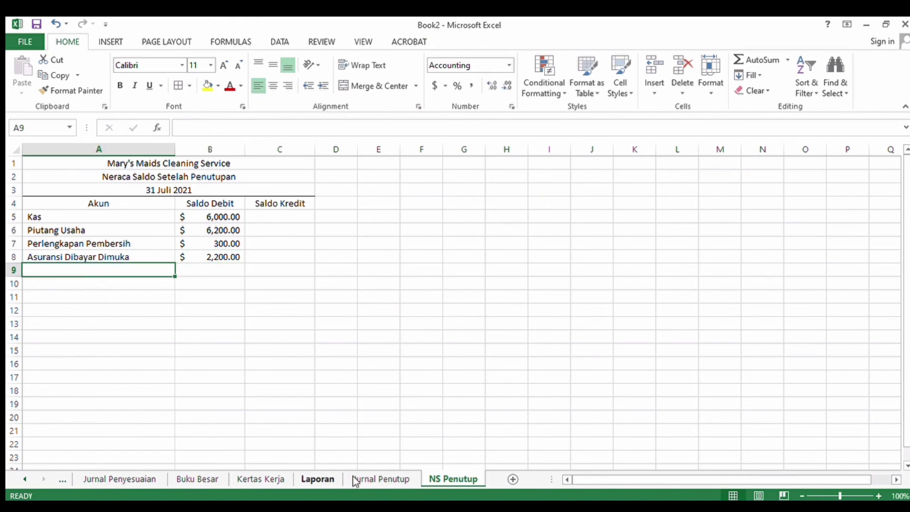
{"action": "left_click", "coordinate": [319, 479]}
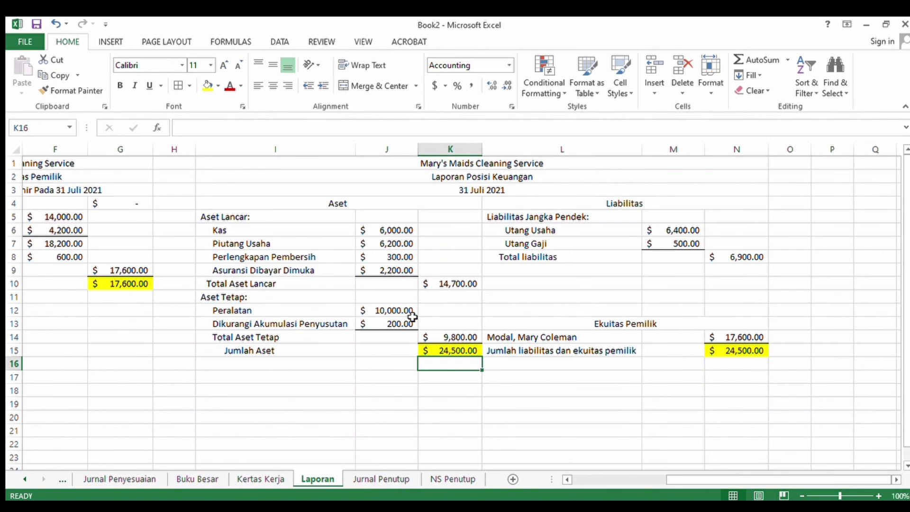
{"action": "left_click", "coordinate": [428, 482]}
{"action": "type", "text": "P"}
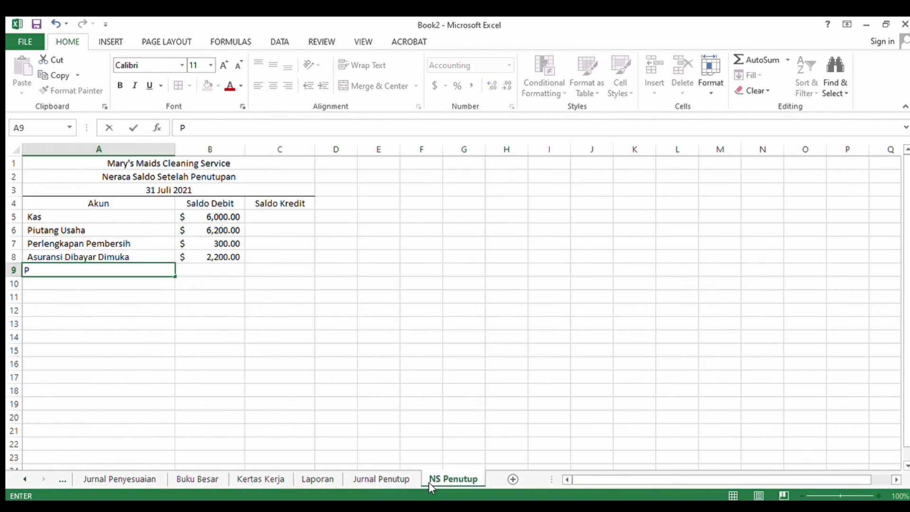
{"action": "type", "text": "eralatan"}
{"action": "left_click", "coordinate": [207, 270]}
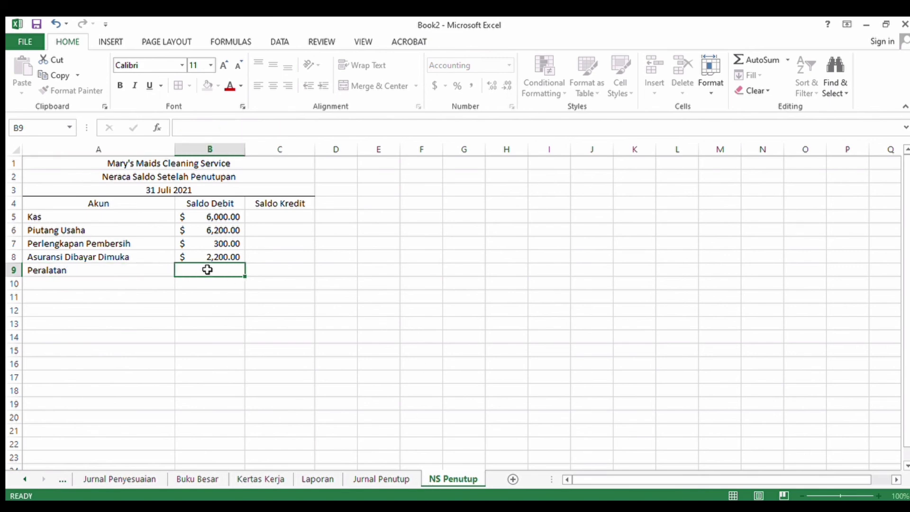
{"action": "type", "text": "10000"}
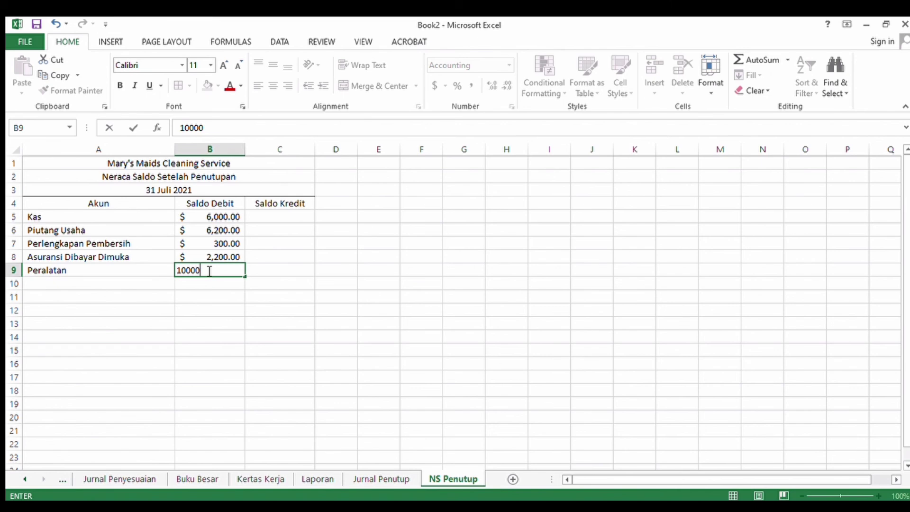
{"action": "key", "text": "Return"}
Step: Enter Akumulasi Penyusutan-Peralatan in A10 and its Saldo Kredit of 200 in C10, using the Laporan sheet's figure
{"action": "left_click", "coordinate": [113, 281]}
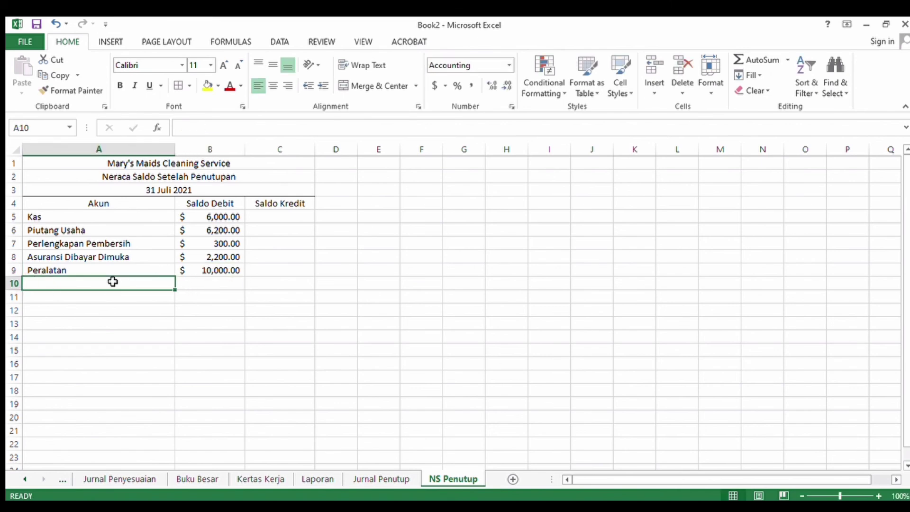
{"action": "type", "text": "Akum"}
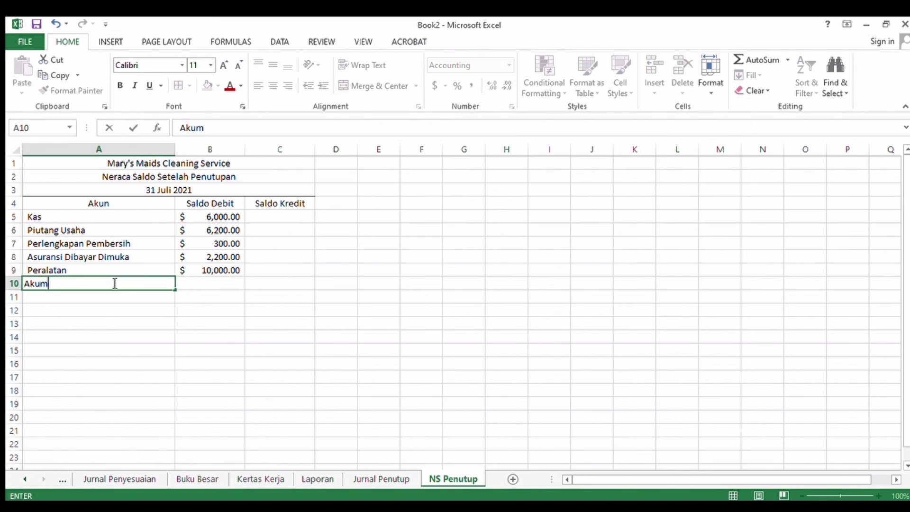
{"action": "type", "text": "ulasi Penyusutan"}
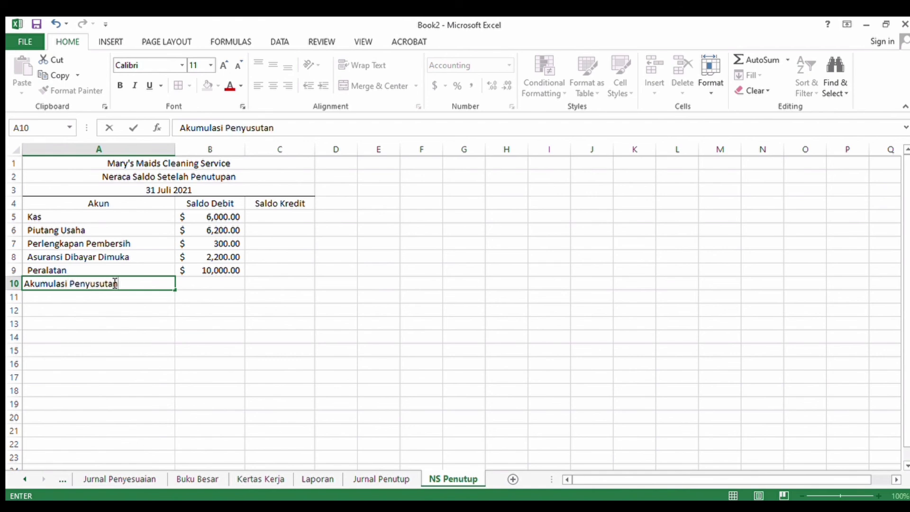
{"action": "type", "text": "-Peralatan"}
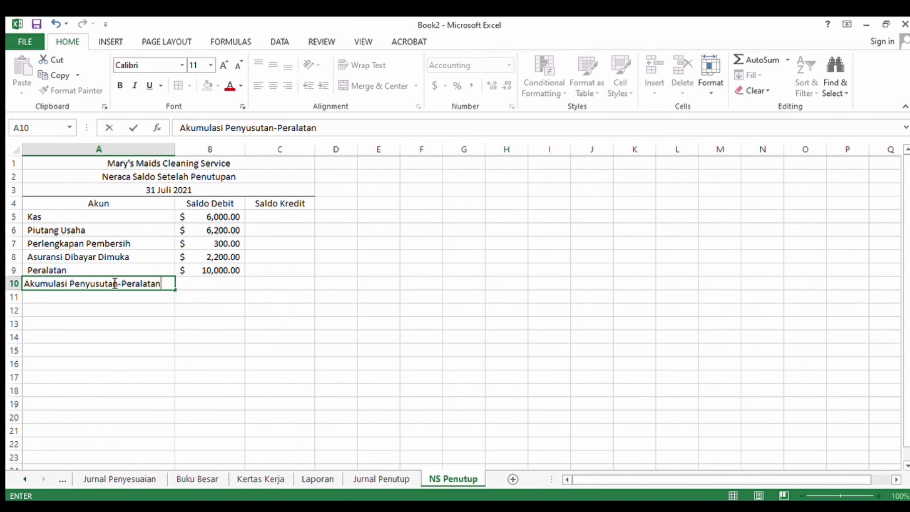
{"action": "left_click", "coordinate": [270, 285]}
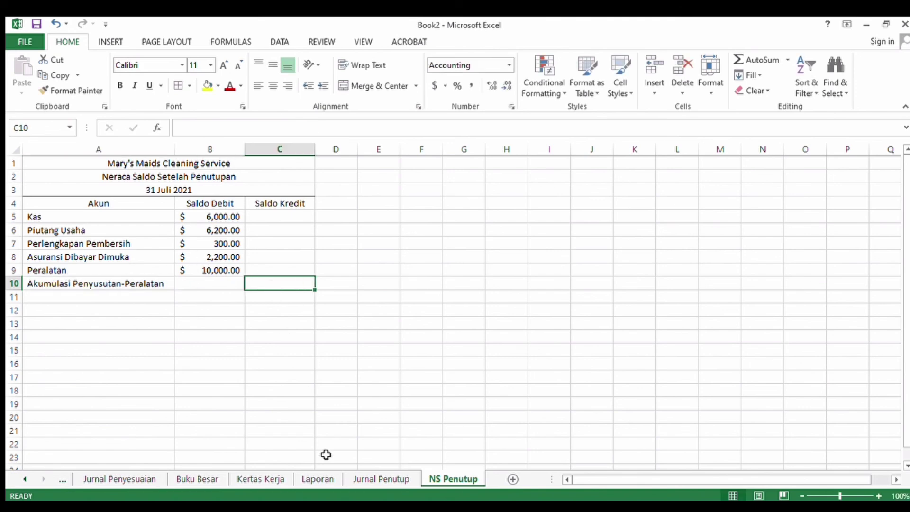
{"action": "left_click", "coordinate": [316, 480]}
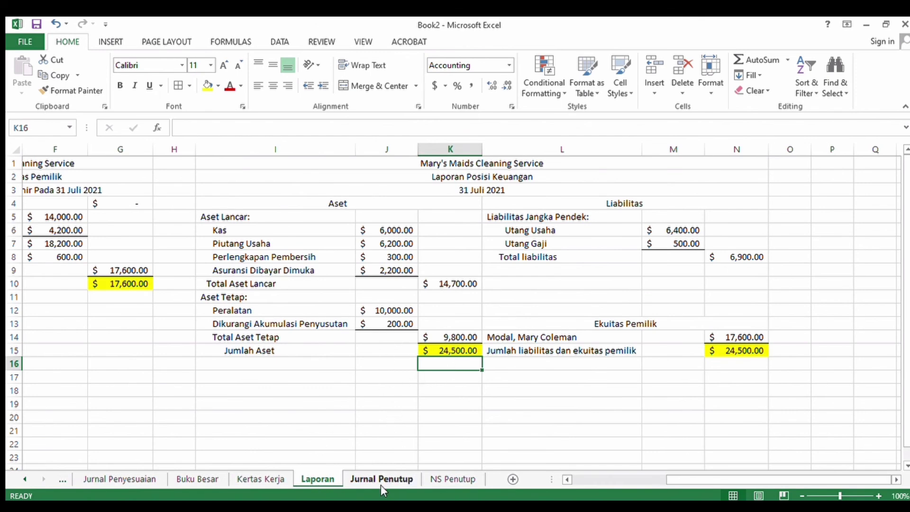
{"action": "left_click", "coordinate": [437, 480]}
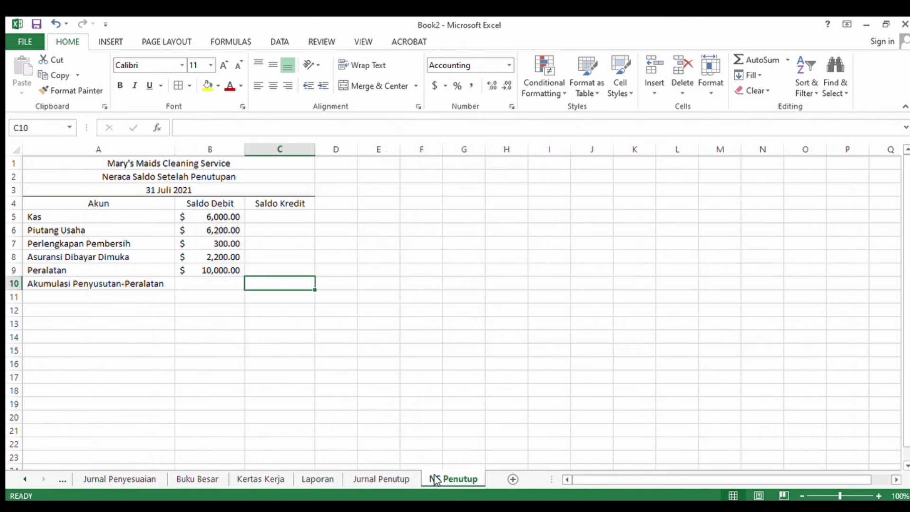
{"action": "type", "text": "200"}
{"action": "key", "text": "Return"}
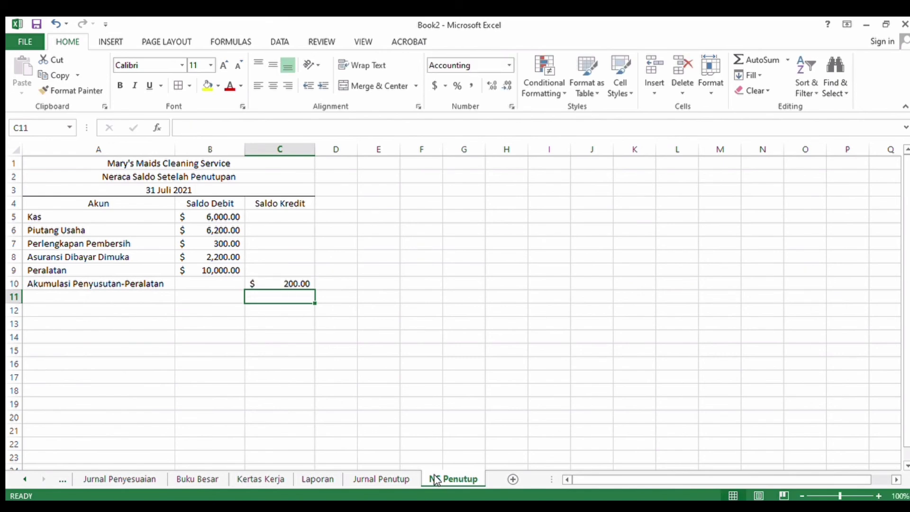
Step: Add Utang Usaha in A11 with a Saldo Kredit of 6400 in C11, using the balance from the Laporan sheet
{"action": "left_click", "coordinate": [132, 296]}
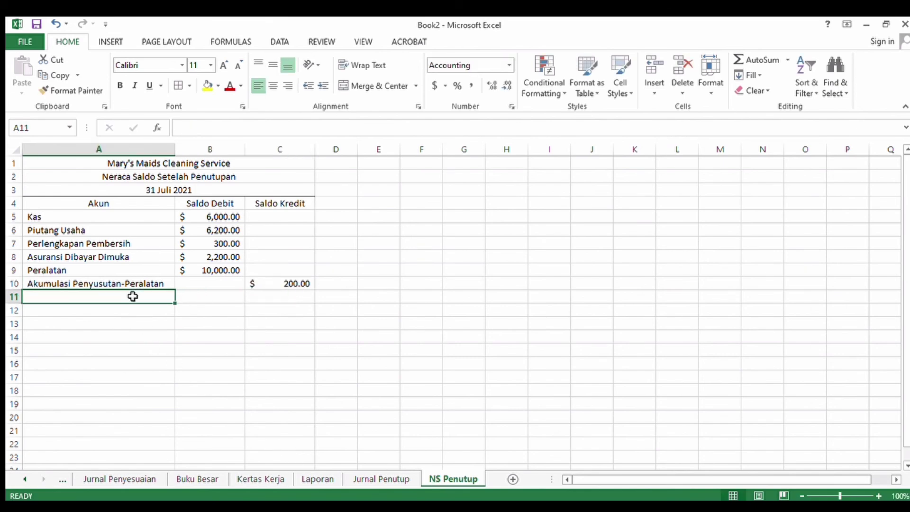
{"action": "type", "text": "Utang "}
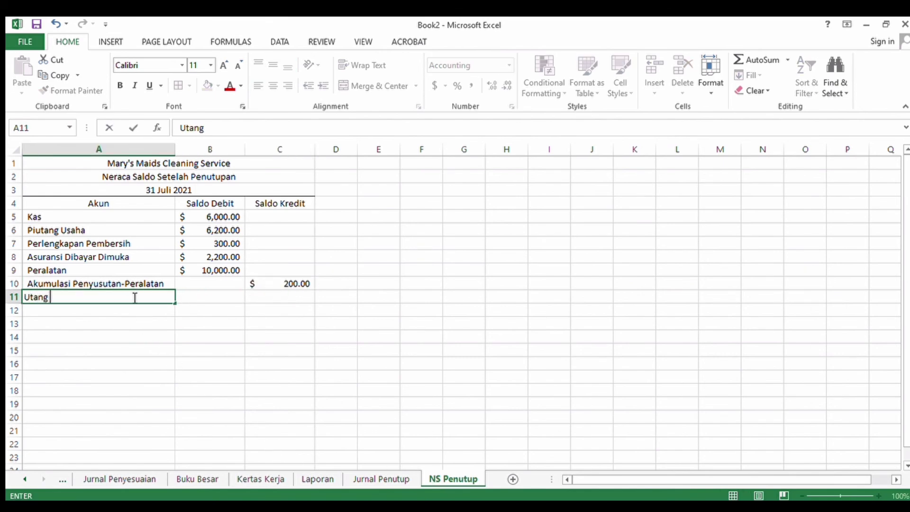
{"action": "type", "text": "Usaha"}
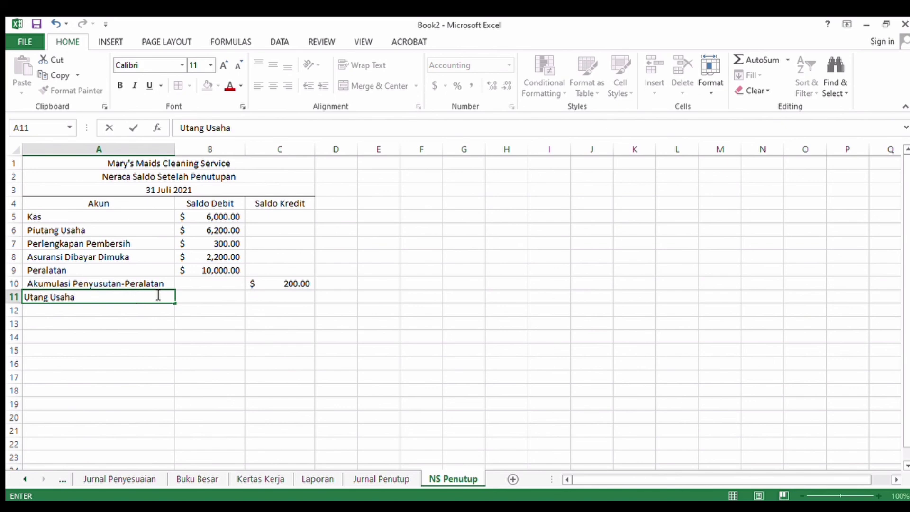
{"action": "left_click", "coordinate": [280, 297]}
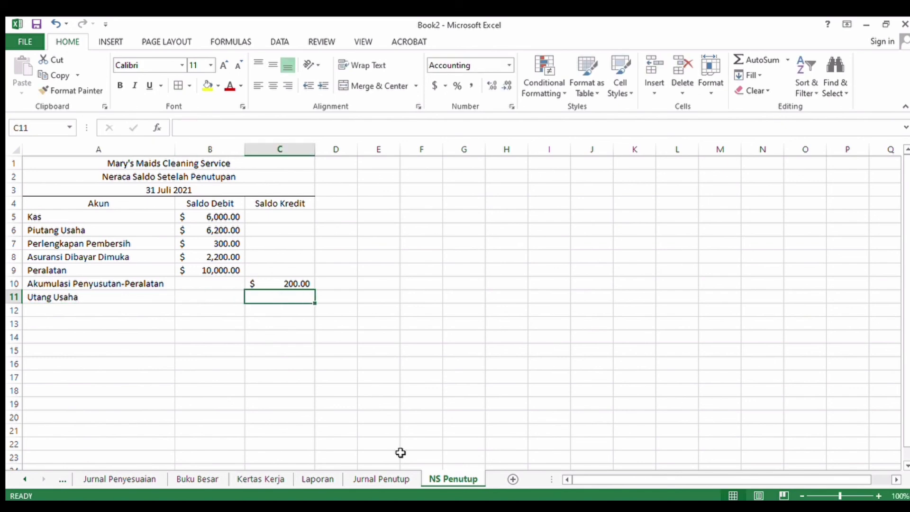
{"action": "left_click", "coordinate": [317, 479]}
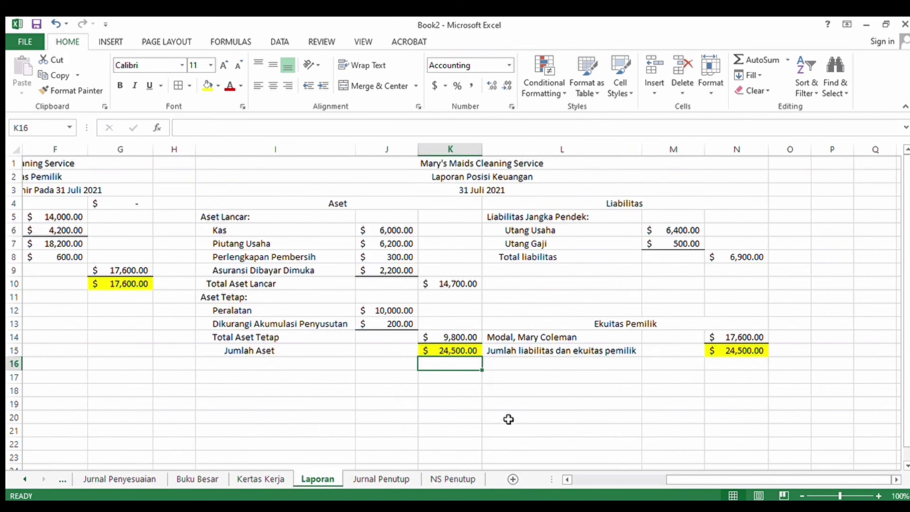
{"action": "left_click", "coordinate": [450, 479]}
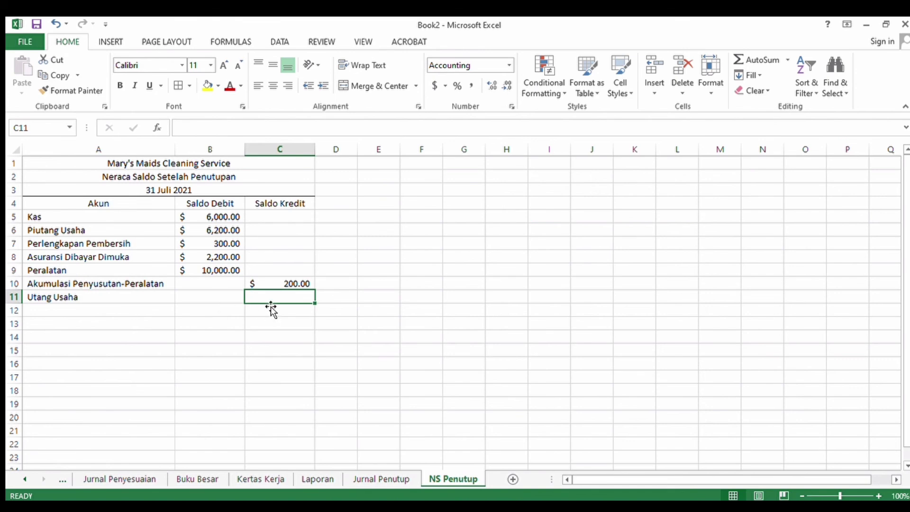
{"action": "type", "text": "6400"}
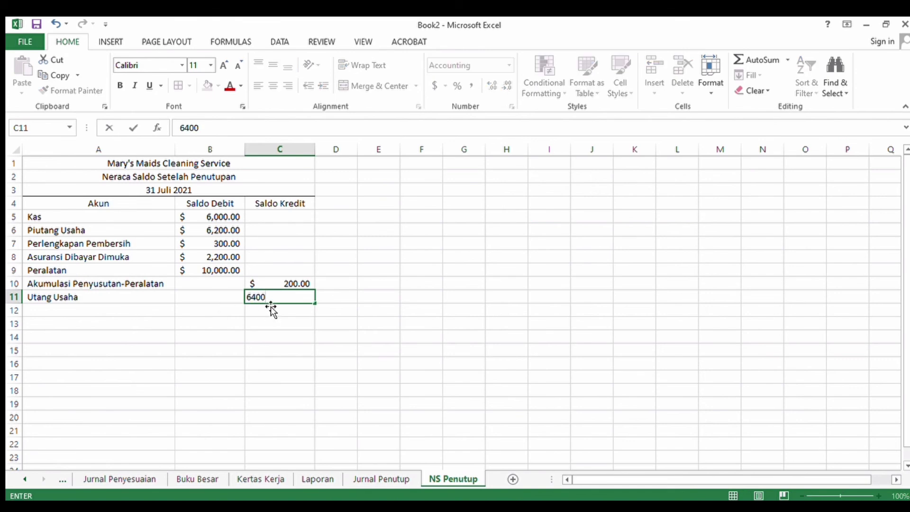
{"action": "key", "text": "Return"}
Step: Add Utang Gaji in A12 of the post-closing trial balance with a Saldo Kredit of 500 in C12
{"action": "left_click", "coordinate": [157, 311]}
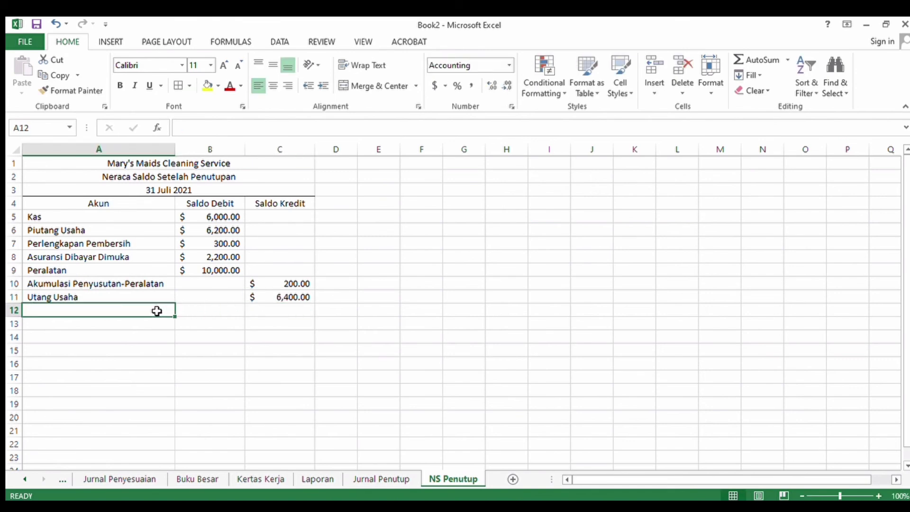
{"action": "type", "text": "Utang GA"}
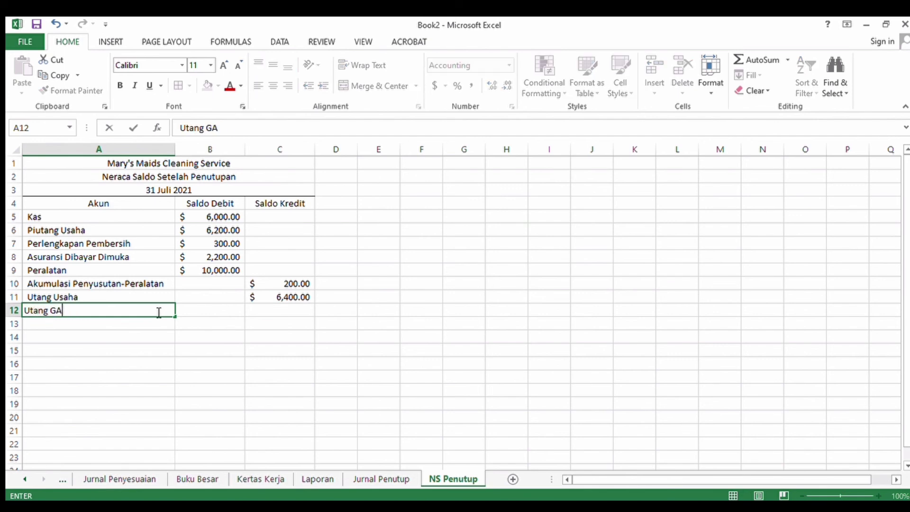
{"action": "key", "text": "BackSpace"}
{"action": "left_click", "coordinate": [300, 308]}
{"action": "type", "text": "500"}
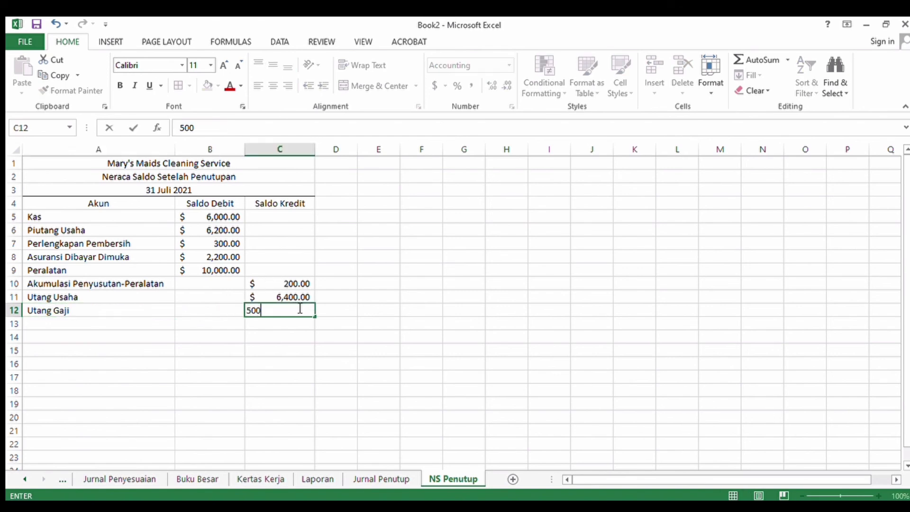
{"action": "key", "text": "Return"}
Step: Add the owner's capital account in A13 as Modal followed by the owner's full name, matching the account label on the Laporan sheet
{"action": "left_click", "coordinate": [144, 327]}
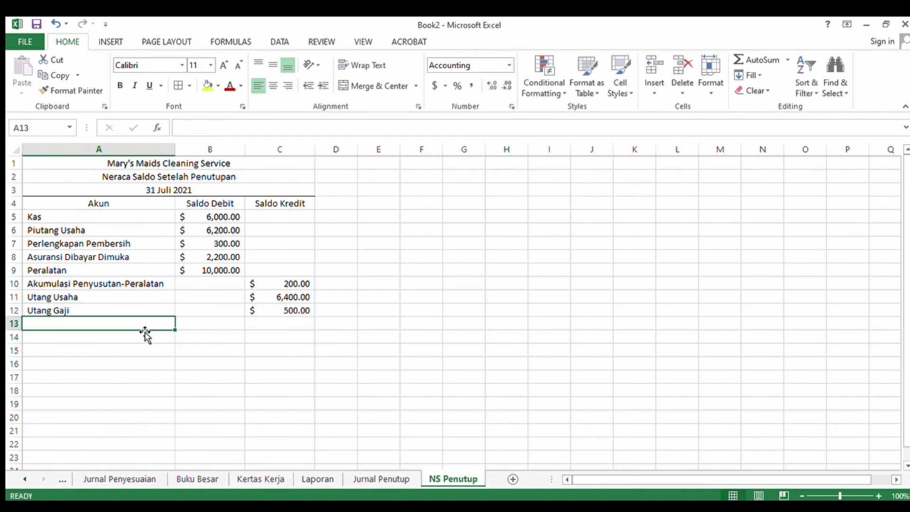
{"action": "type", "text": "Mo"}
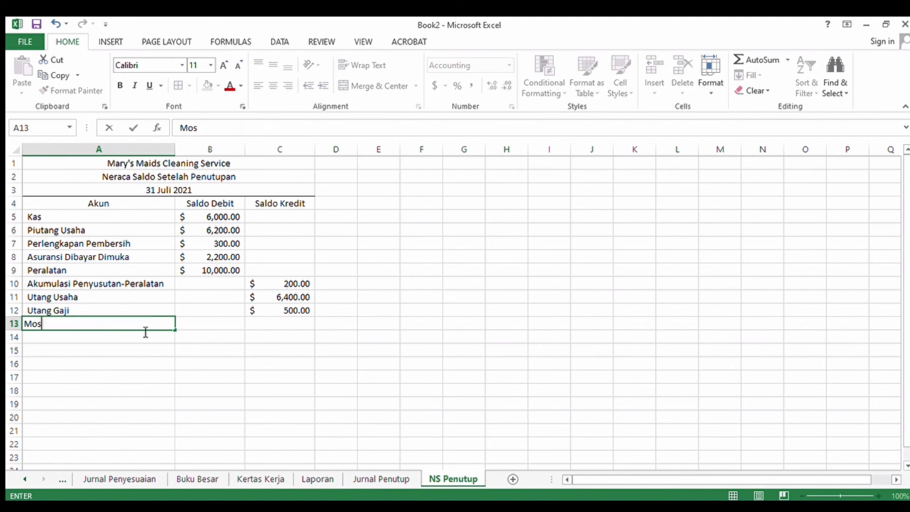
{"action": "type", "text": "dal, Mary"}
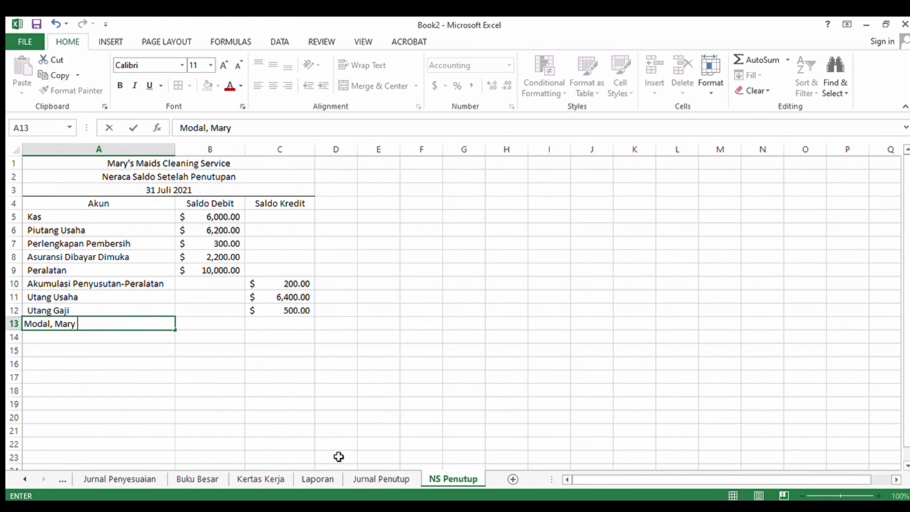
{"action": "left_click", "coordinate": [372, 479]}
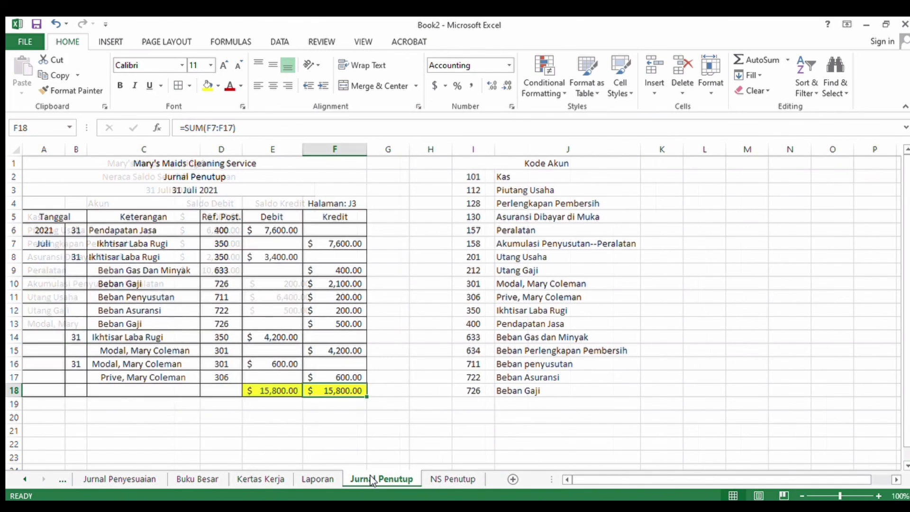
{"action": "left_click", "coordinate": [304, 478]}
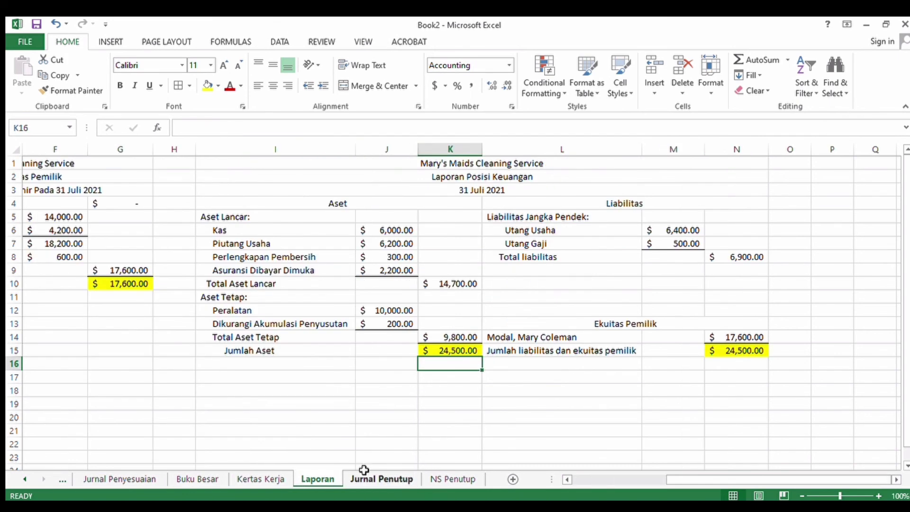
{"action": "left_click", "coordinate": [448, 479]}
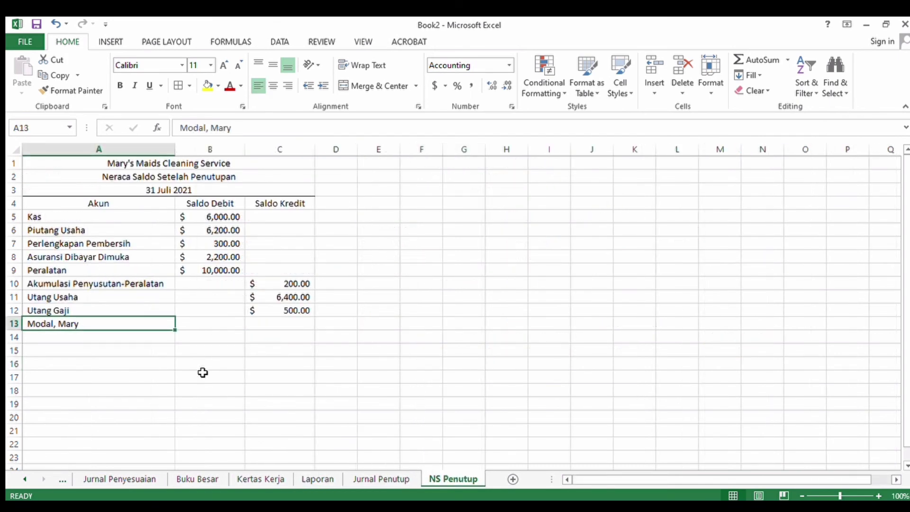
{"action": "double_click", "coordinate": [102, 323]}
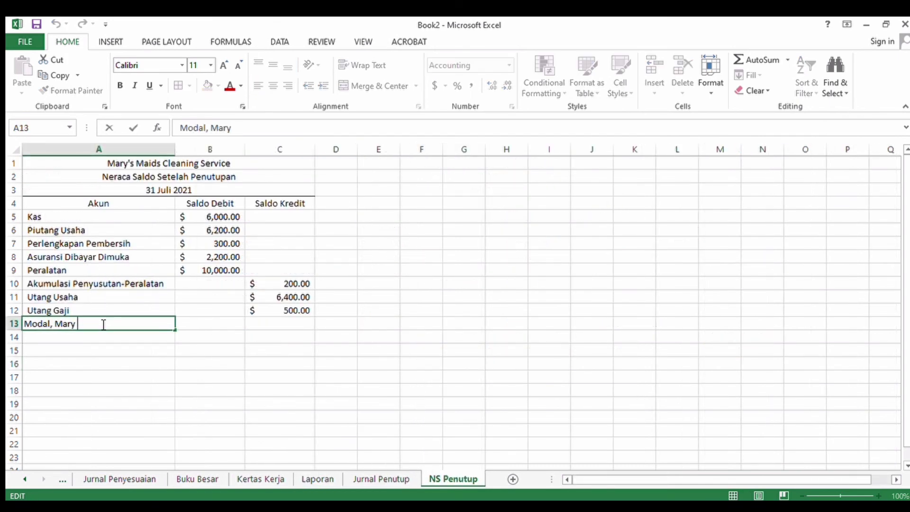
{"action": "type", "text": "Coleman"}
Step: Enter a Saldo Kredit of 17600 in C13 for the owner's capital account, using the Laporan sheet's balance
{"action": "left_click", "coordinate": [258, 328]}
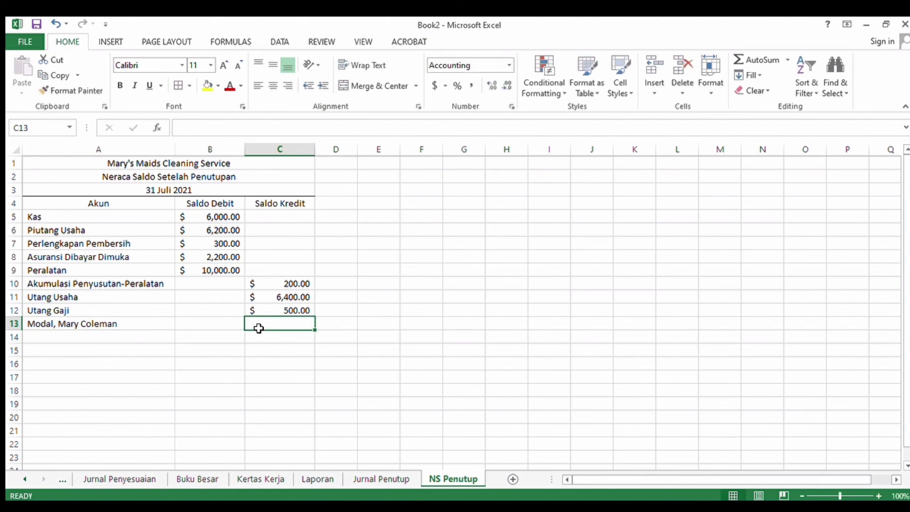
{"action": "type", "text": "1760"}
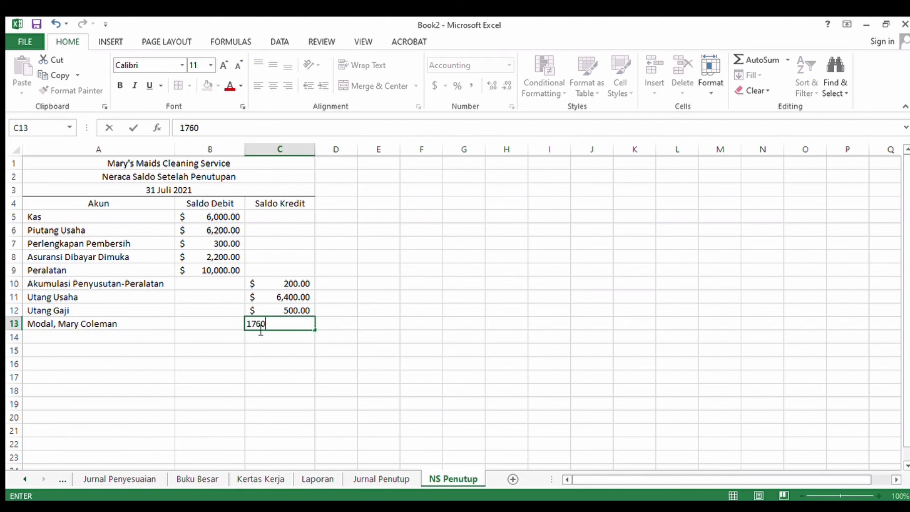
{"action": "type", "text": "7,600"}
{"action": "key", "text": "Return"}
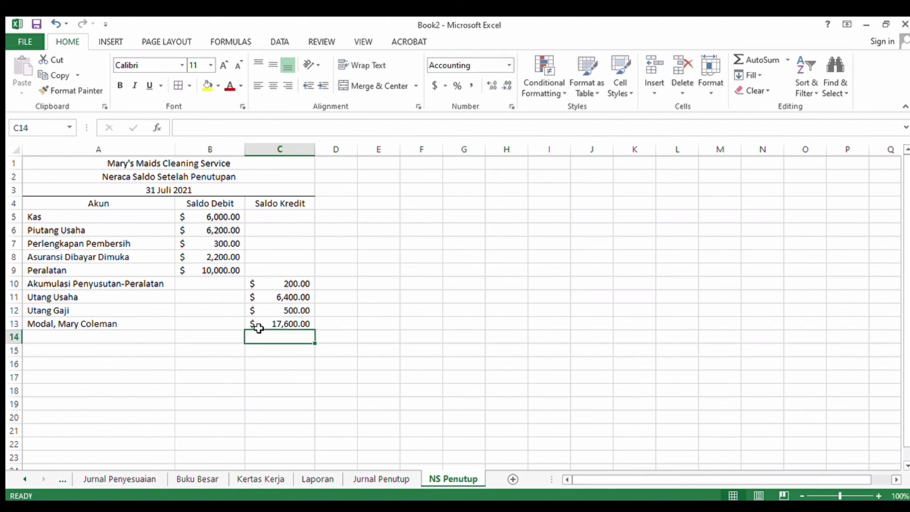
Step: Total the Saldo Debit column in B14 with =SUM(B5:B10) and the Saldo Kredit column in C14 with =SUM(C10:C13)
{"action": "left_click", "coordinate": [230, 335]}
{"action": "type", "text": "=sum("}
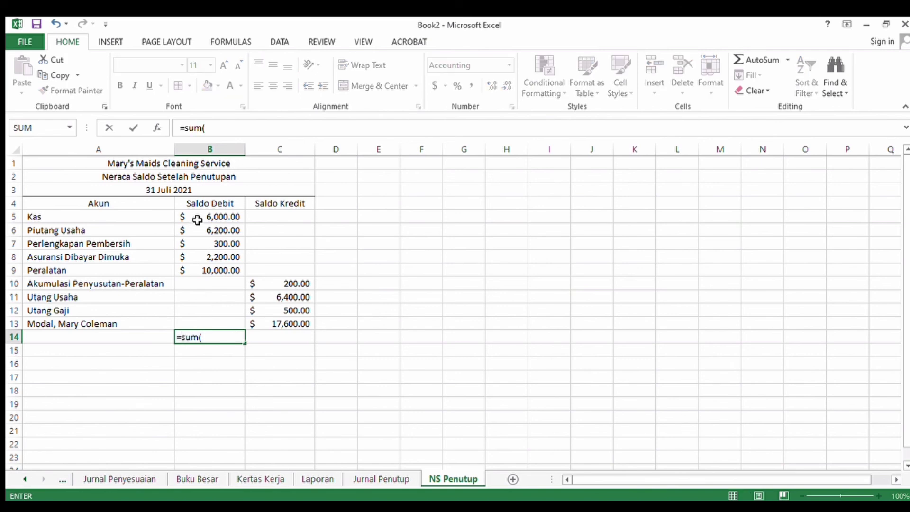
{"action": "left_click_drag", "start_coordinate": [197, 216], "coordinate": [203, 280]}
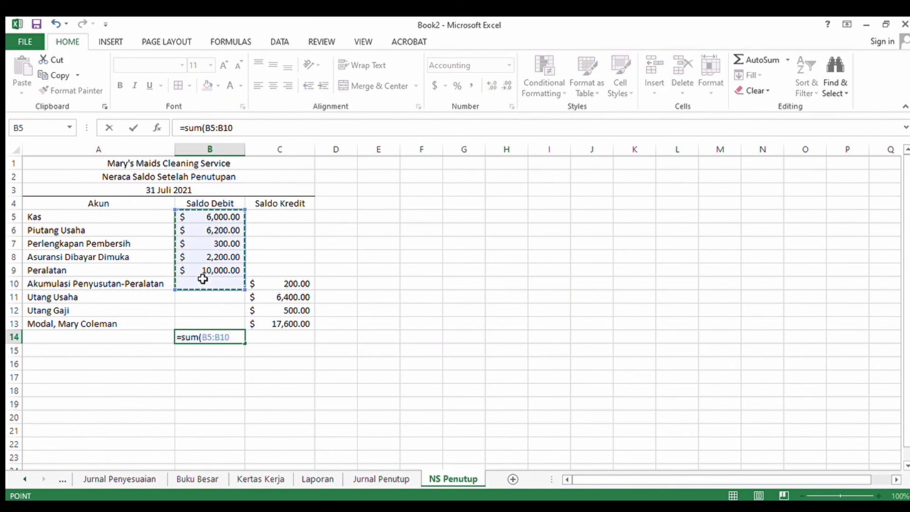
{"action": "key", "text": "Return"}
{"action": "left_click", "coordinate": [286, 335]}
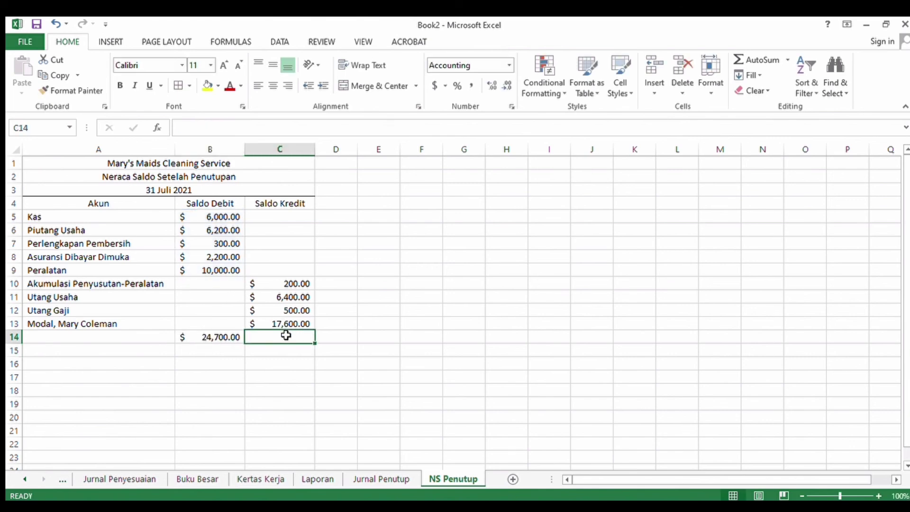
{"action": "type", "text": "=sum("}
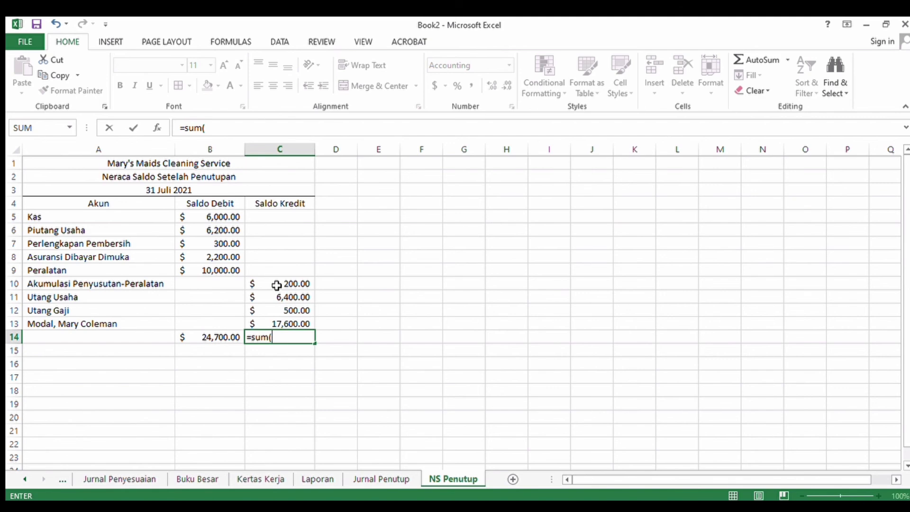
{"action": "left_click_drag", "start_coordinate": [277, 283], "coordinate": [279, 325]}
{"action": "key", "text": "Return"}
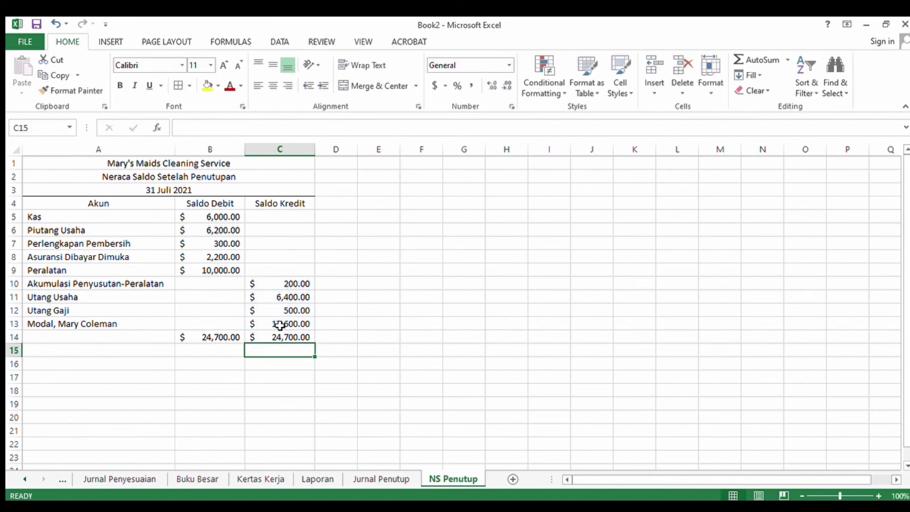
Step: Apply all borders to the trial balance table in A4:C14, from the Akun header row through the totals row
{"action": "left_click", "coordinate": [133, 192]}
{"action": "left_click", "coordinate": [134, 205]}
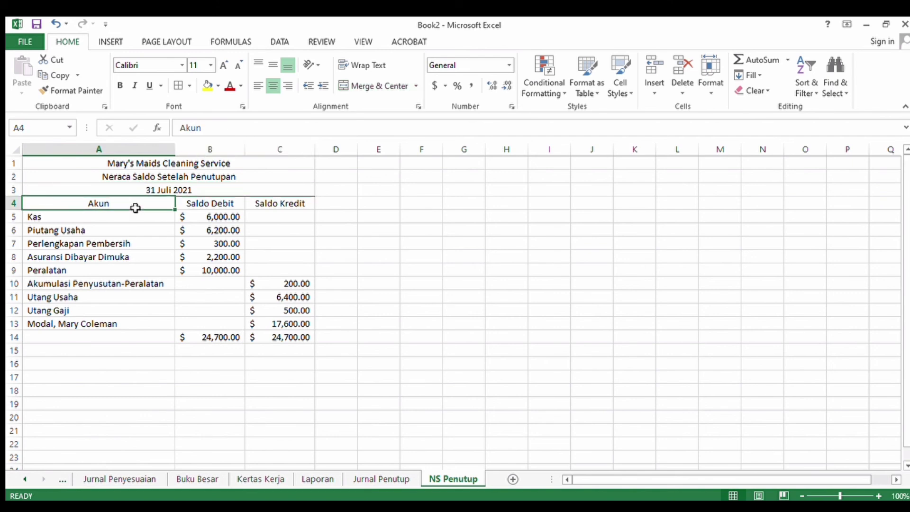
{"action": "left_click_drag", "start_coordinate": [194, 211], "coordinate": [300, 343]}
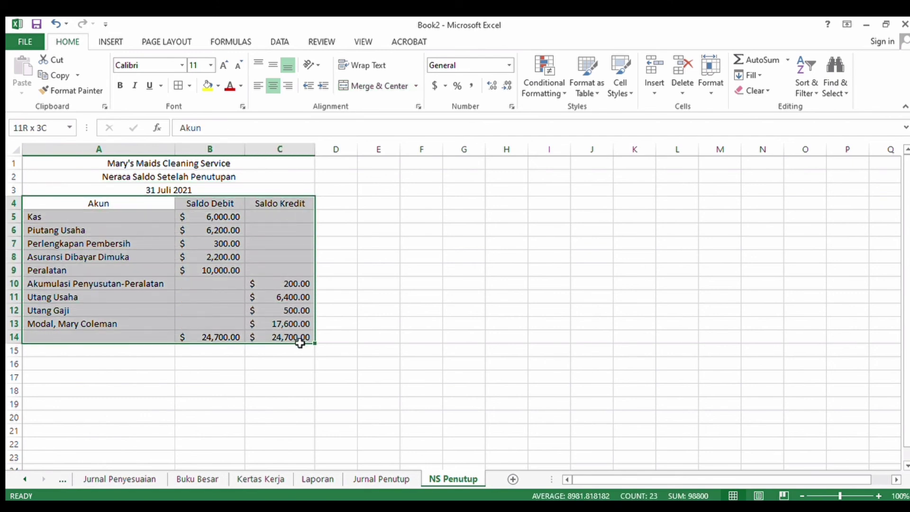
{"action": "left_click", "coordinate": [176, 85]}
Step: Highlight the debit total in B14 and the credit total in C14 with yellow fill
{"action": "left_click", "coordinate": [209, 337]}
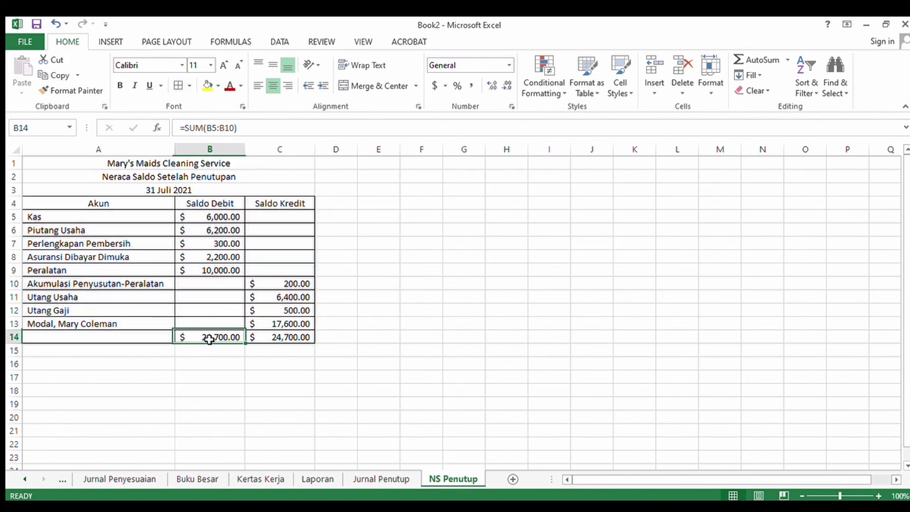
{"action": "left_click", "coordinate": [205, 85]}
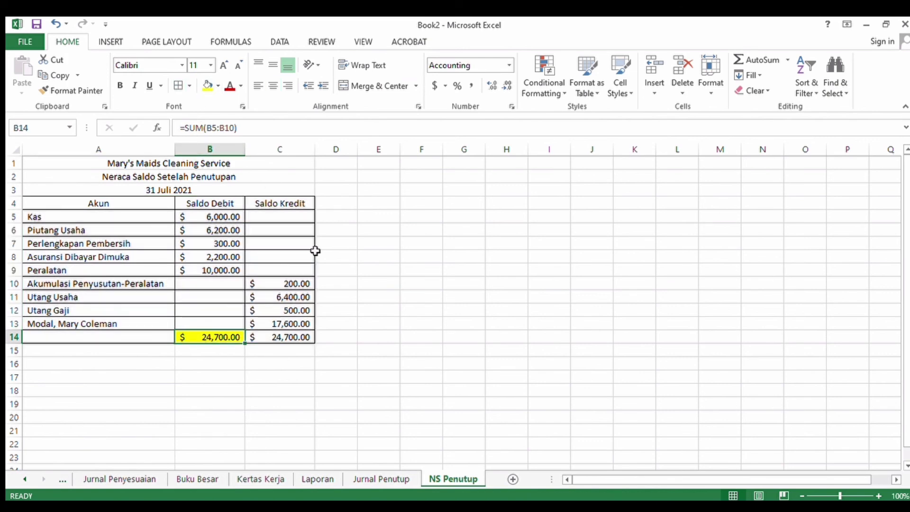
{"action": "left_click", "coordinate": [290, 337]}
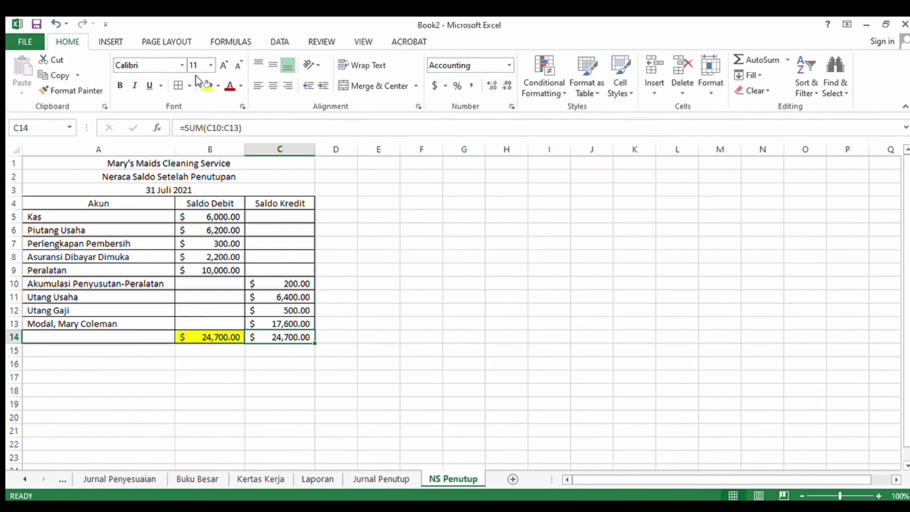
{"action": "left_click", "coordinate": [205, 85]}
{"action": "left_click", "coordinate": [386, 345]}
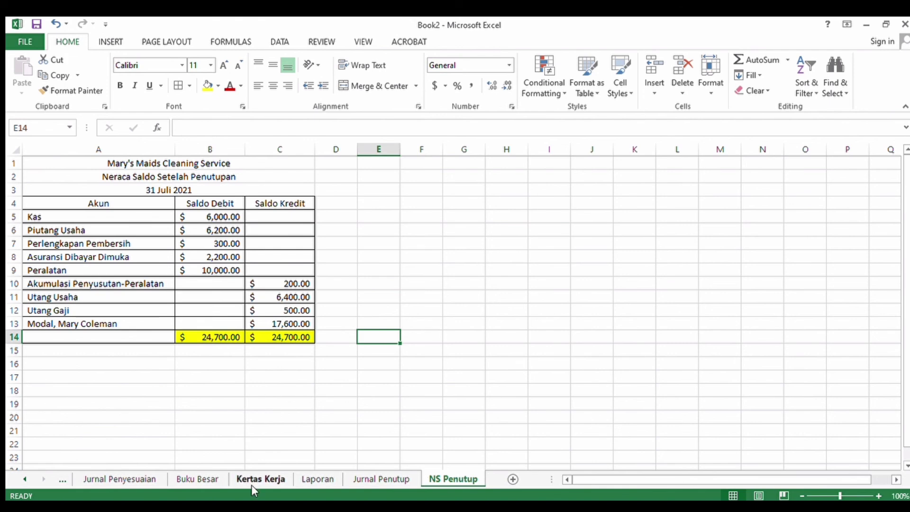
Step: Go back through the workbook's sheets to locate the Jurnal umum sheet
{"action": "left_click", "coordinate": [27, 480]}
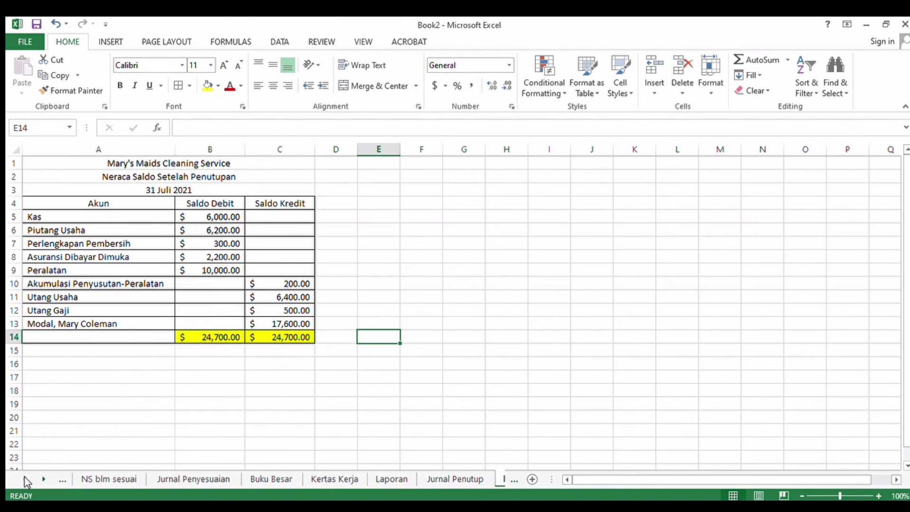
{"action": "left_click", "coordinate": [27, 480]}
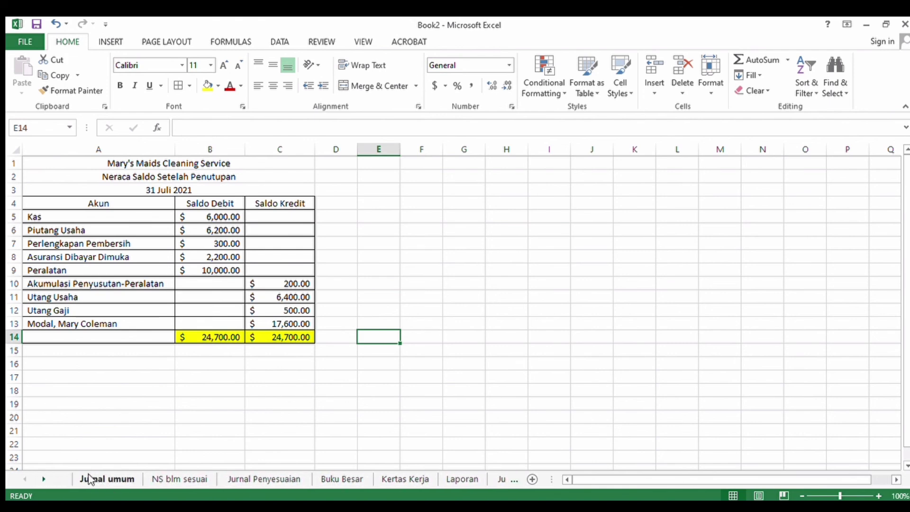